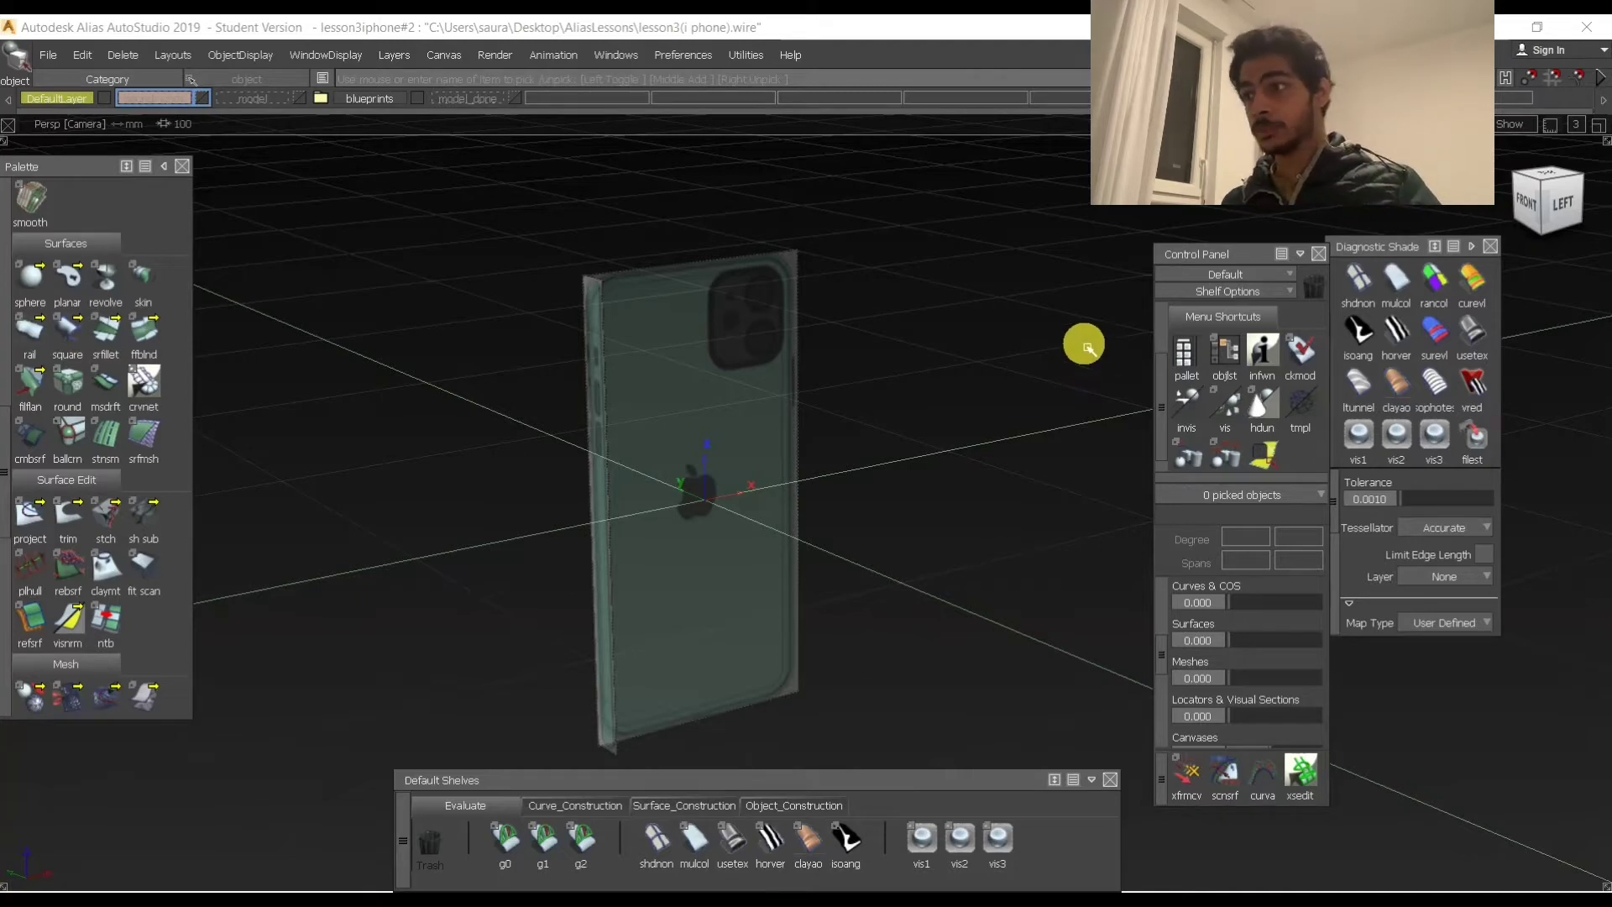
alt+shift+drag(507, 414, 550, 409)
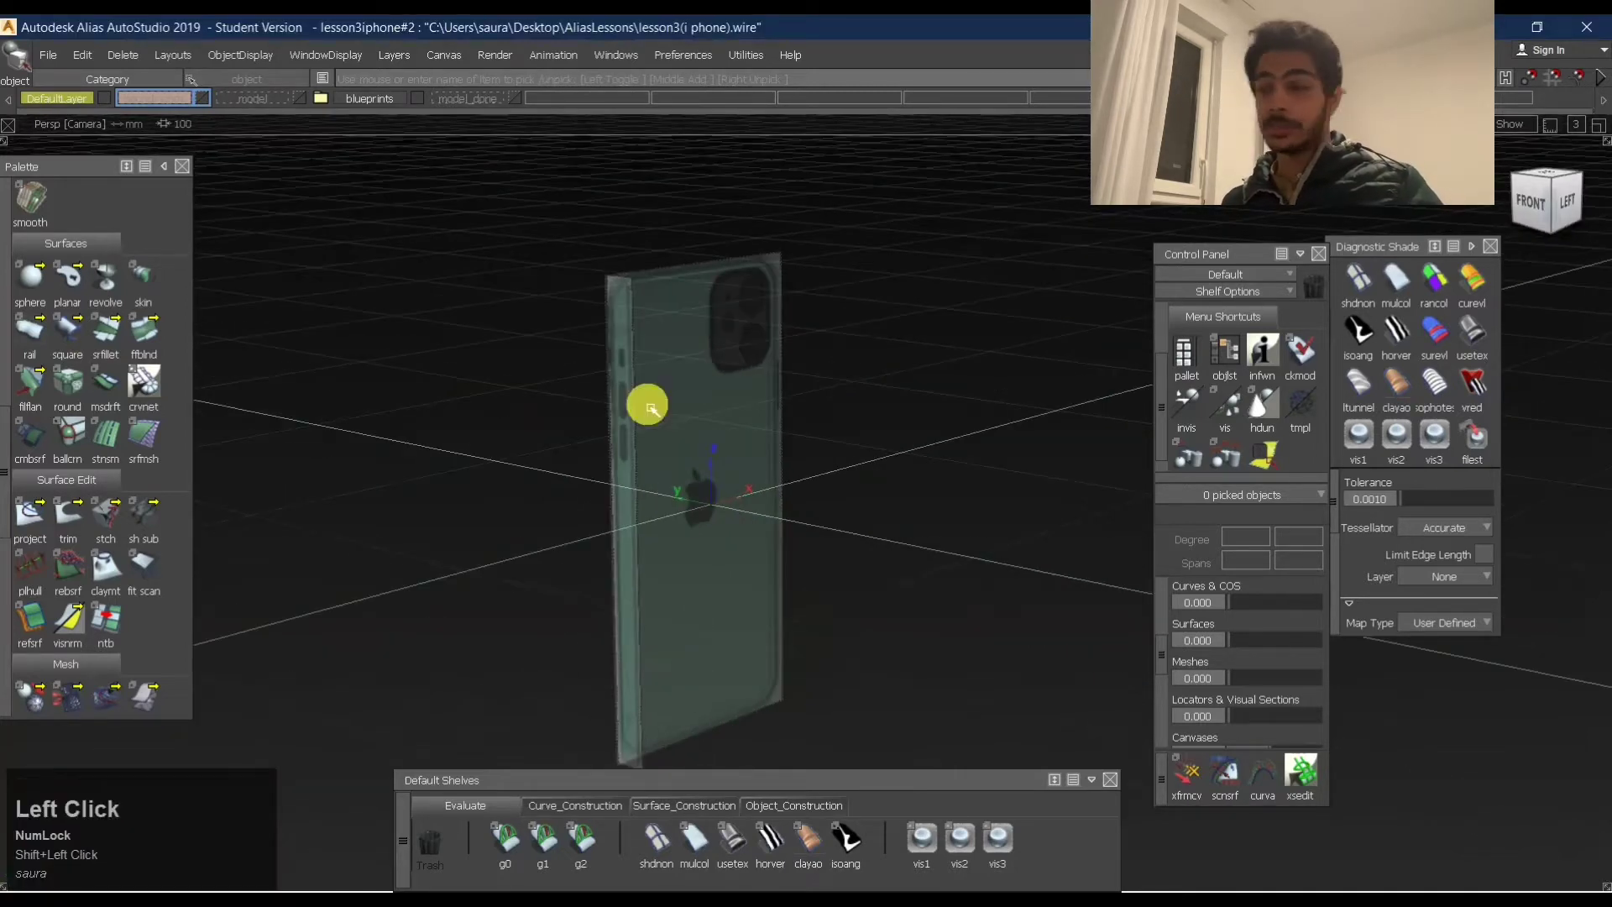
alt+shift+drag(839, 361, 669, 576)
alt+shift+right_drag(669, 576, 726, 546)
alt+shift+drag(727, 547, 604, 496)
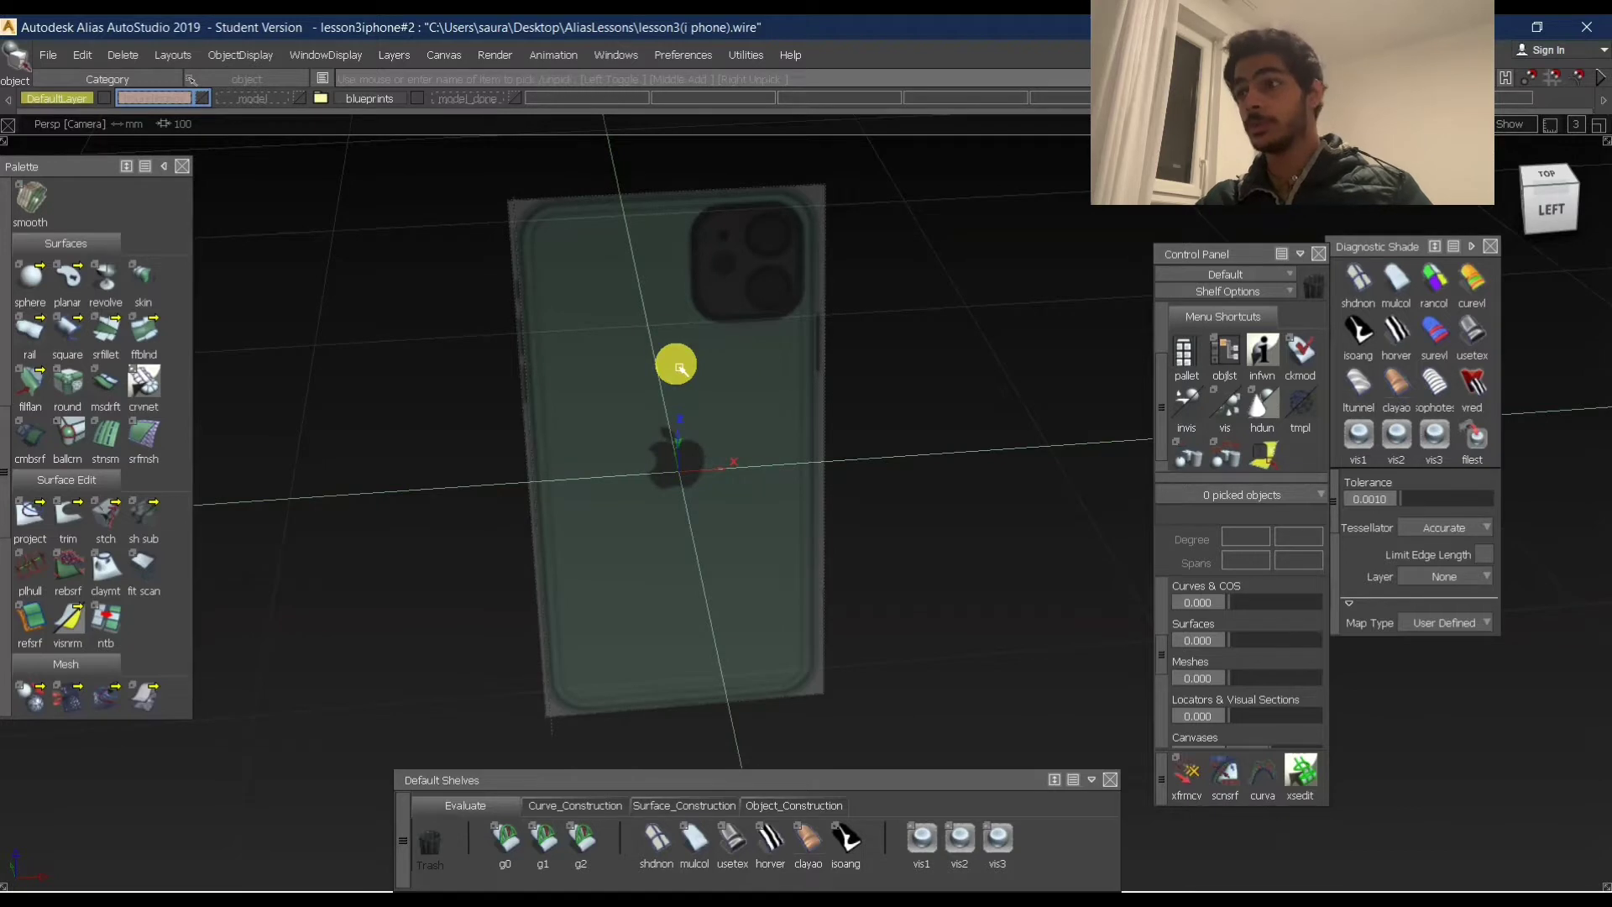
Switch to the reference image board and examine the phone's rounded edge profile and buttons in the back and side-view photos.
click(1129, 898)
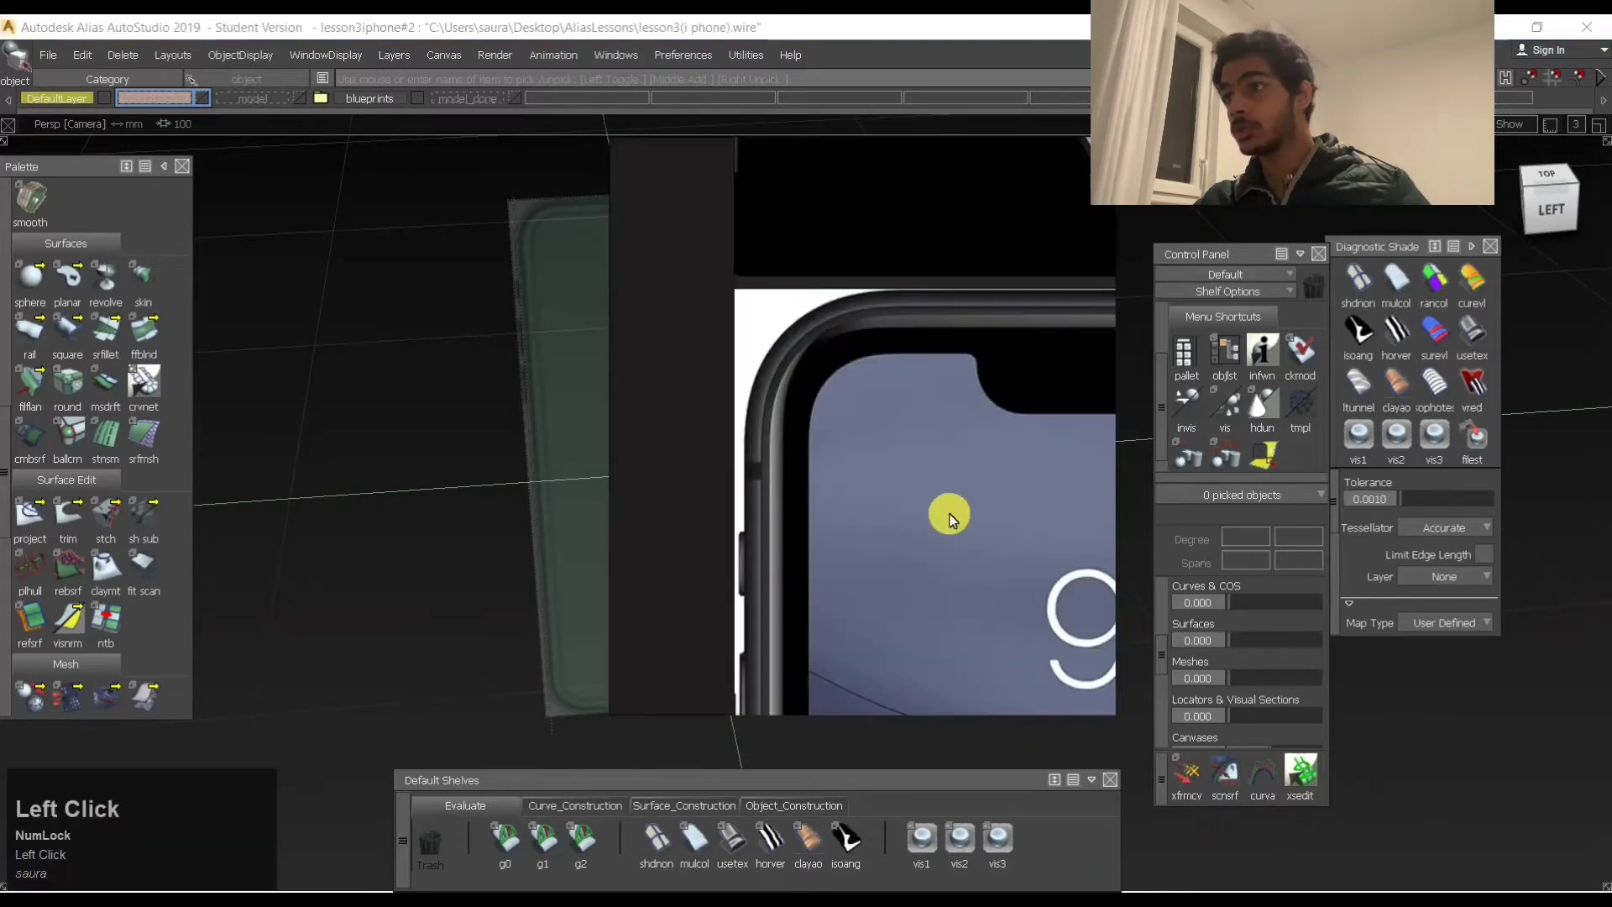
scroll(949, 518, down, 3)
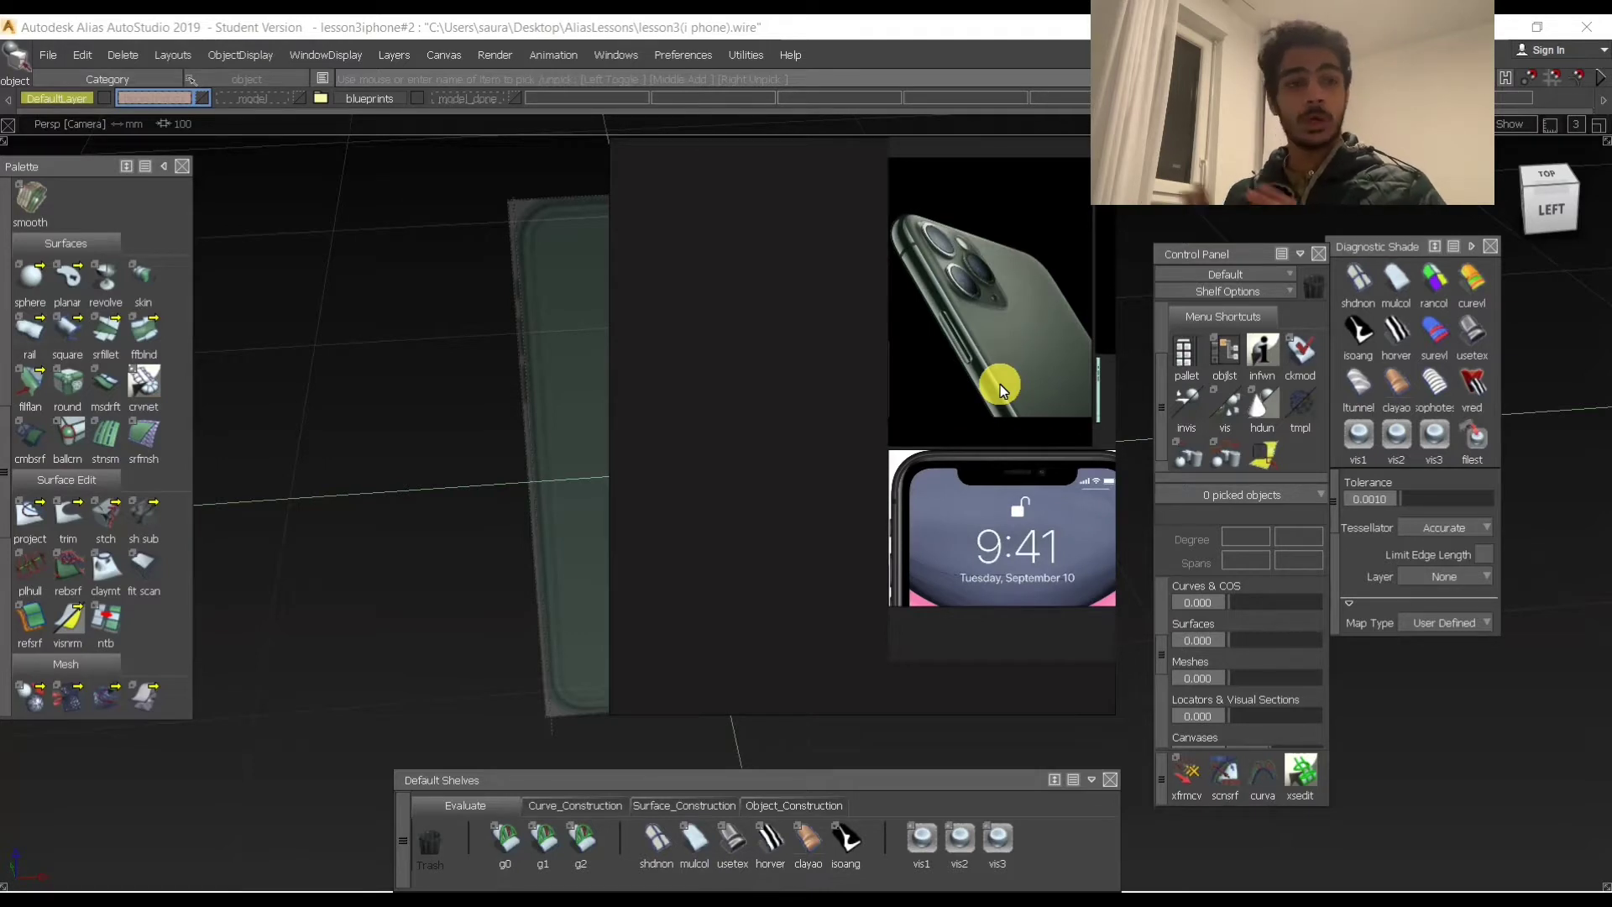
scroll(1073, 306, up, 2)
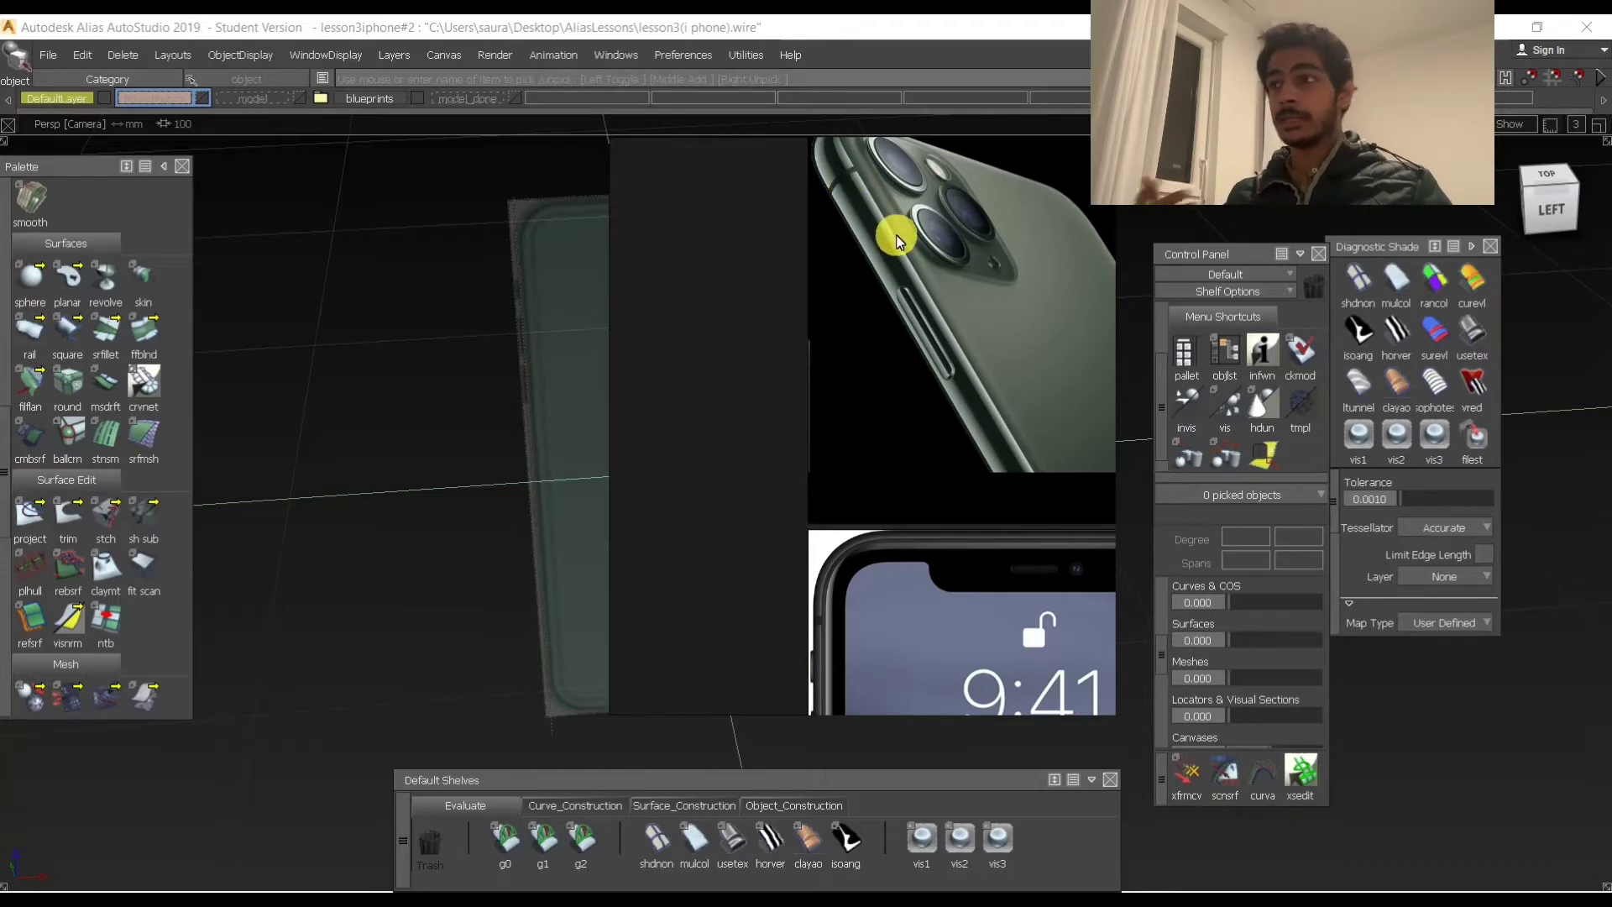
scroll(913, 239, down, 2)
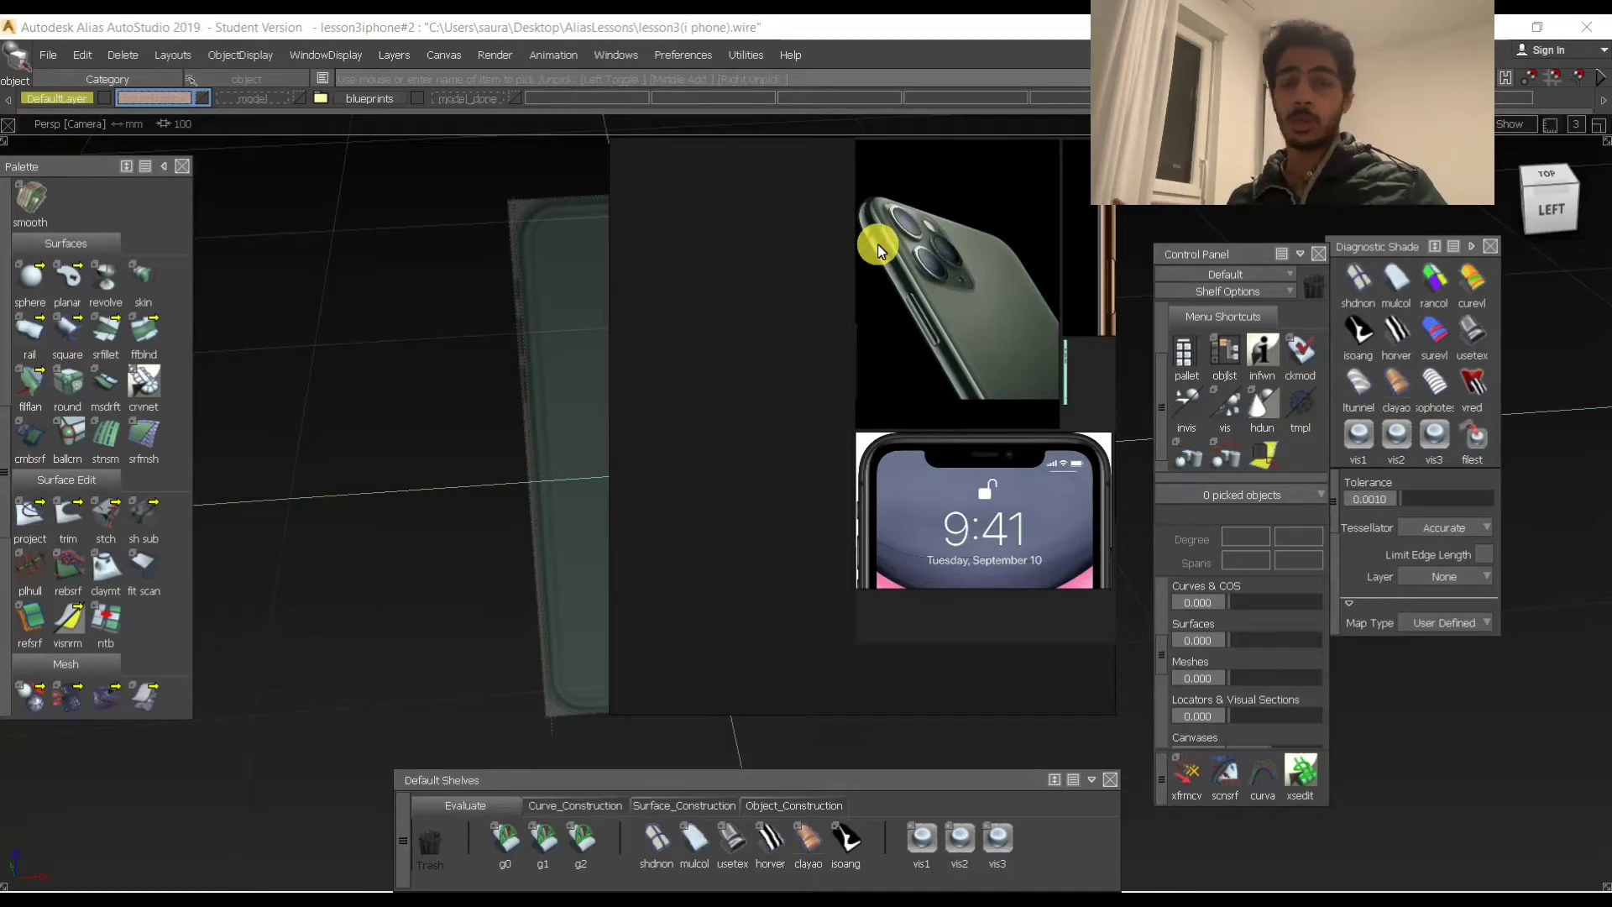
click(1004, 357)
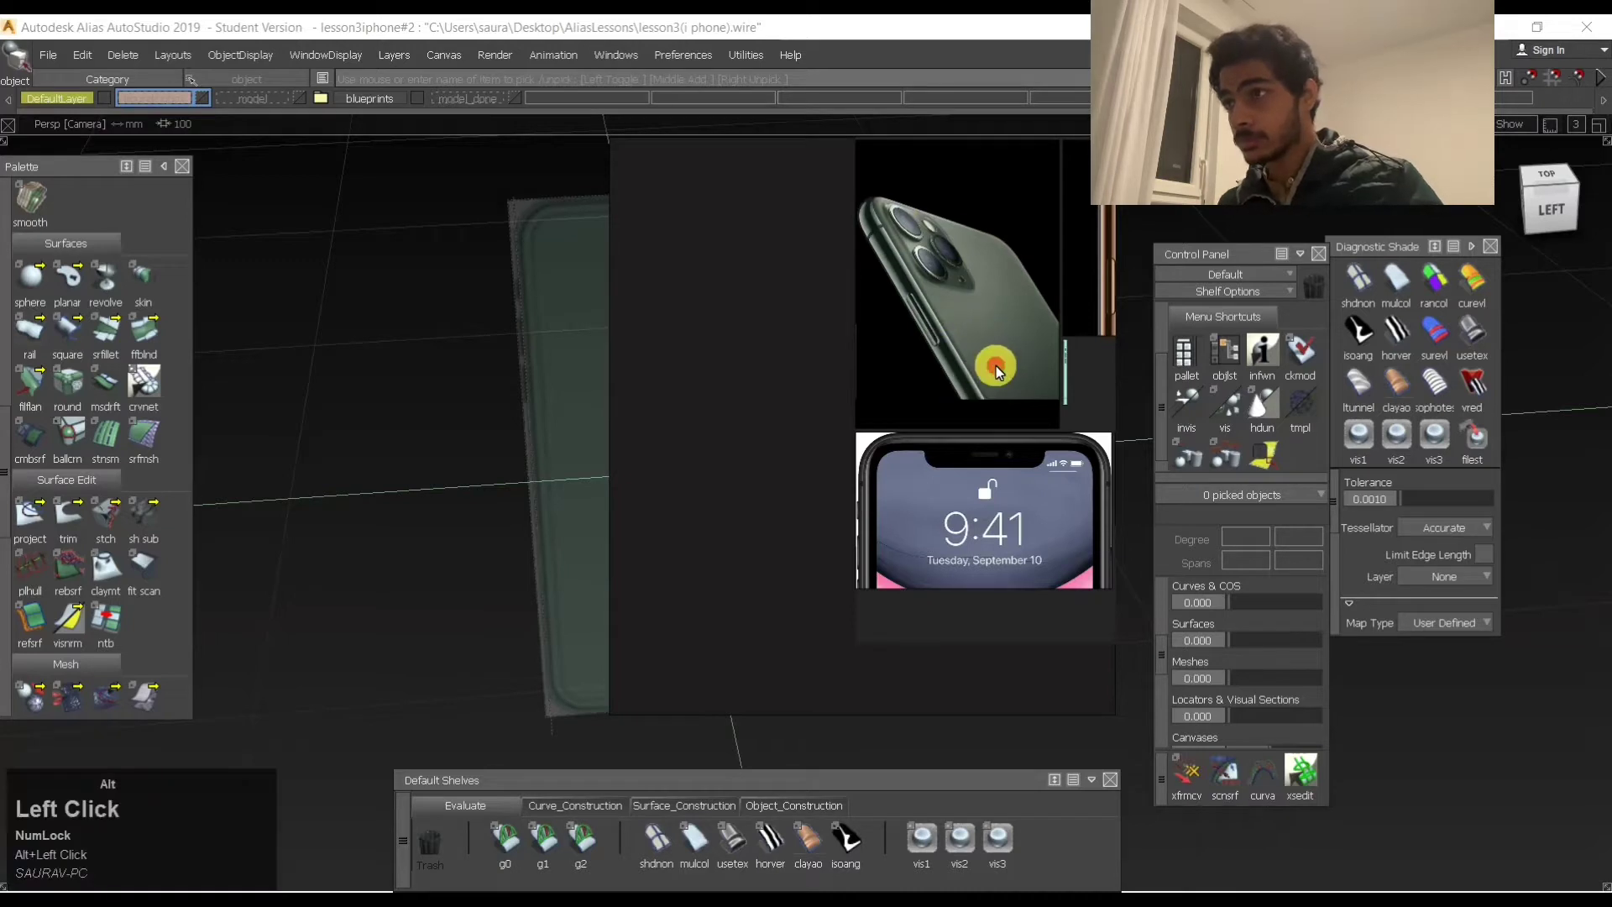
alt+scroll(742, 381, down, 2)
alt+scroll(879, 315, up, 4)
alt+scroll(878, 315, up, 2)
alt+drag(911, 238, 907, 345)
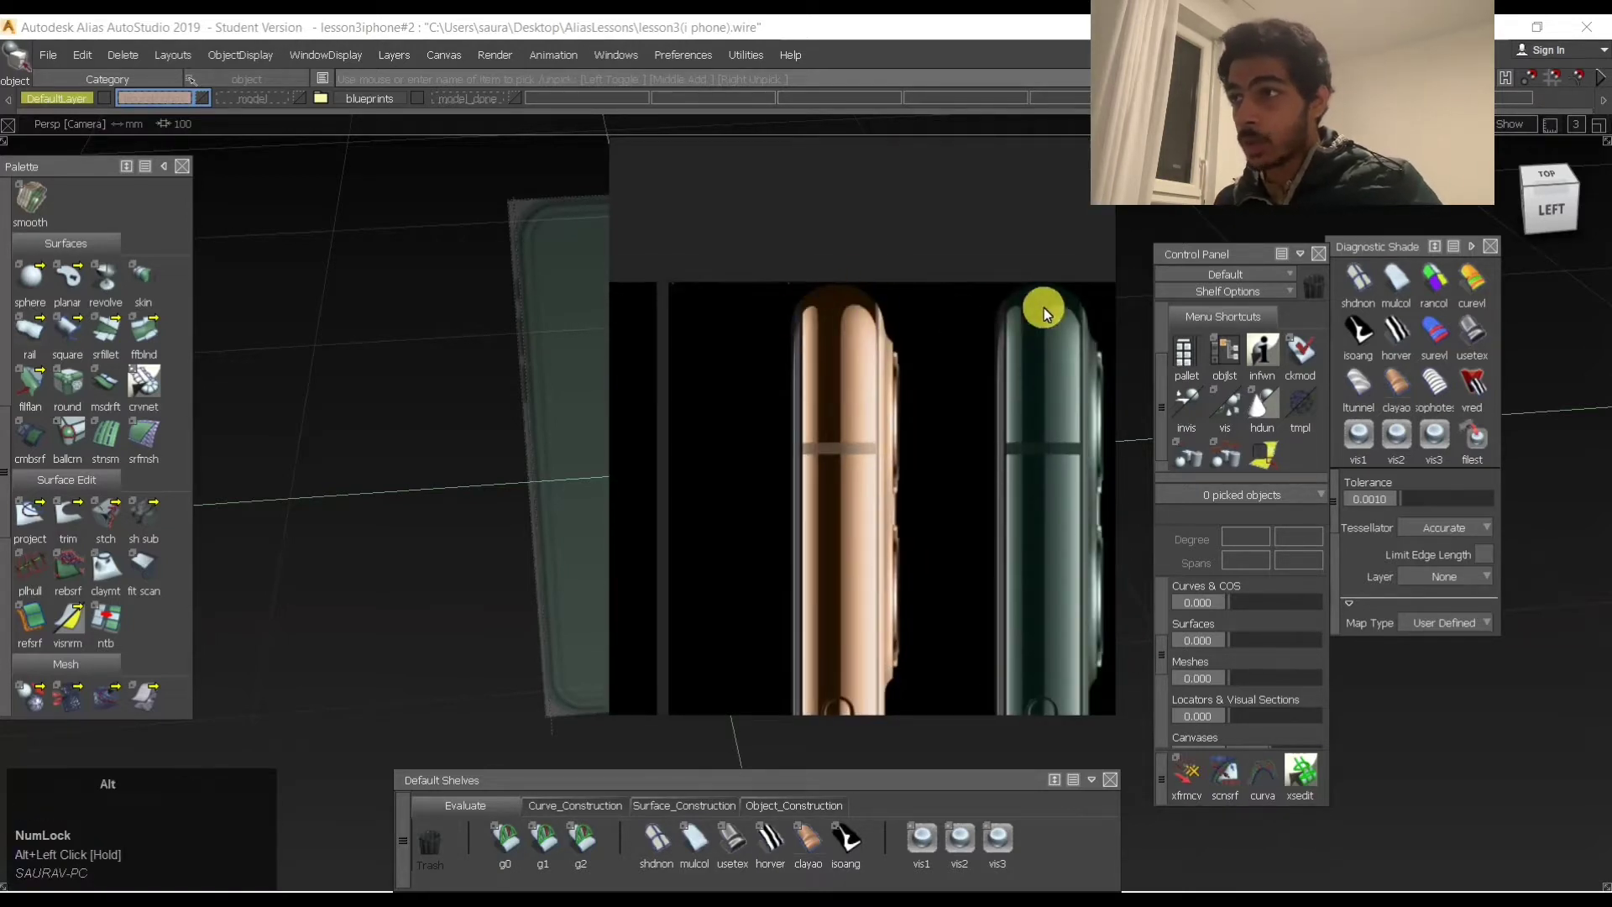
alt+drag(1041, 306, 849, 421)
alt+scroll(910, 380, up, 2)
alt+scroll(909, 381, up, 1)
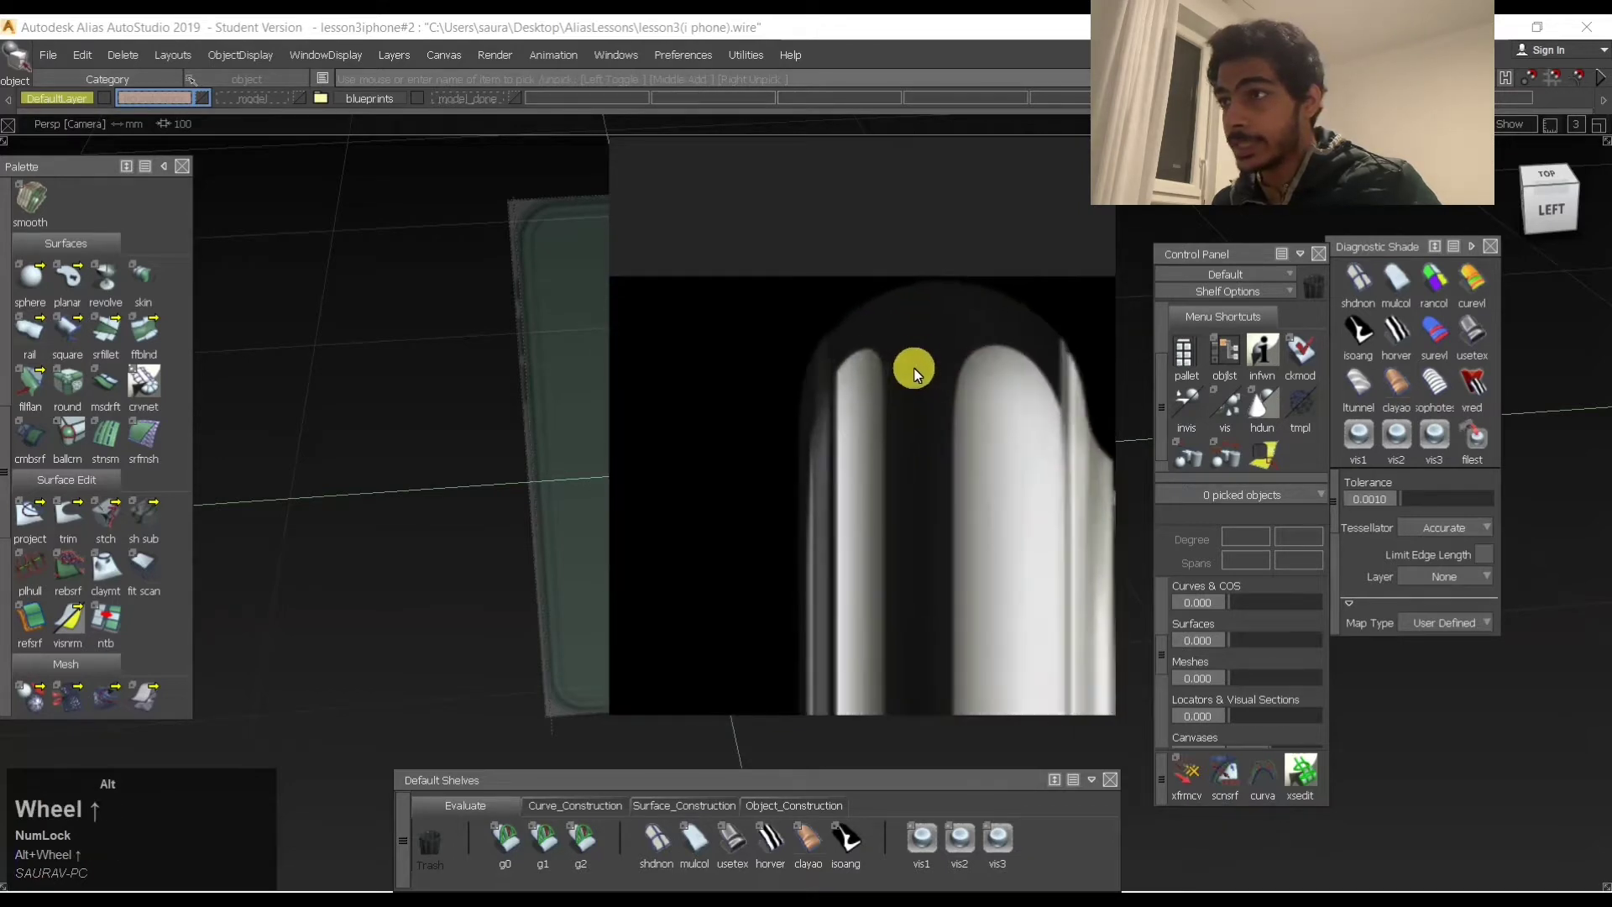
alt+drag(910, 367, 922, 320)
alt+scroll(878, 389, up, 2)
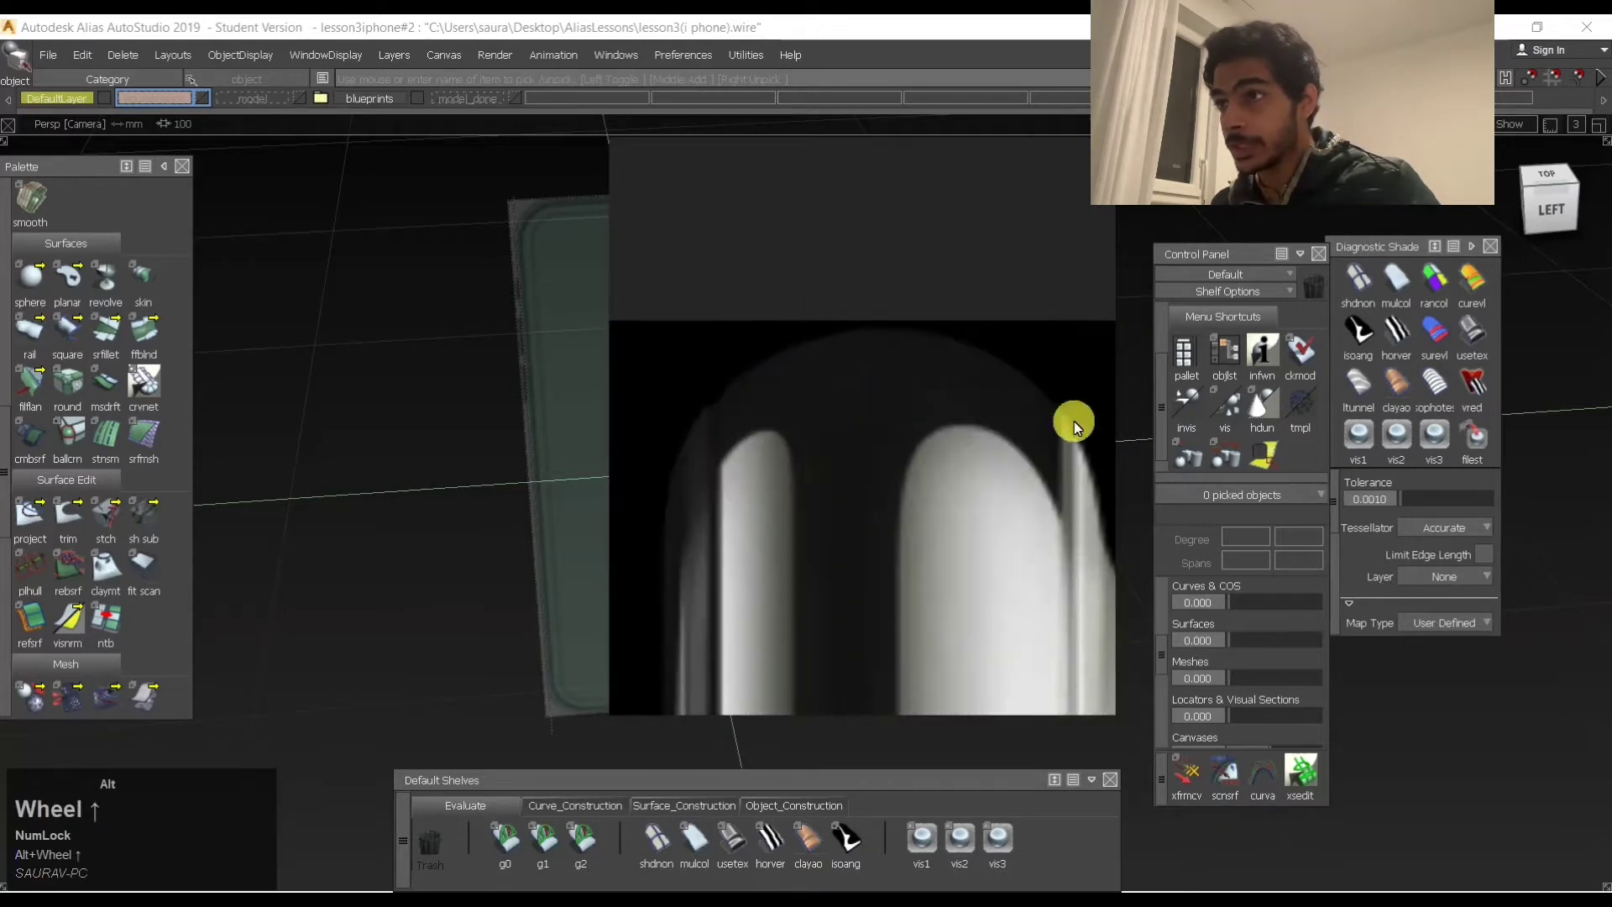
alt+scroll(817, 389, down, 3)
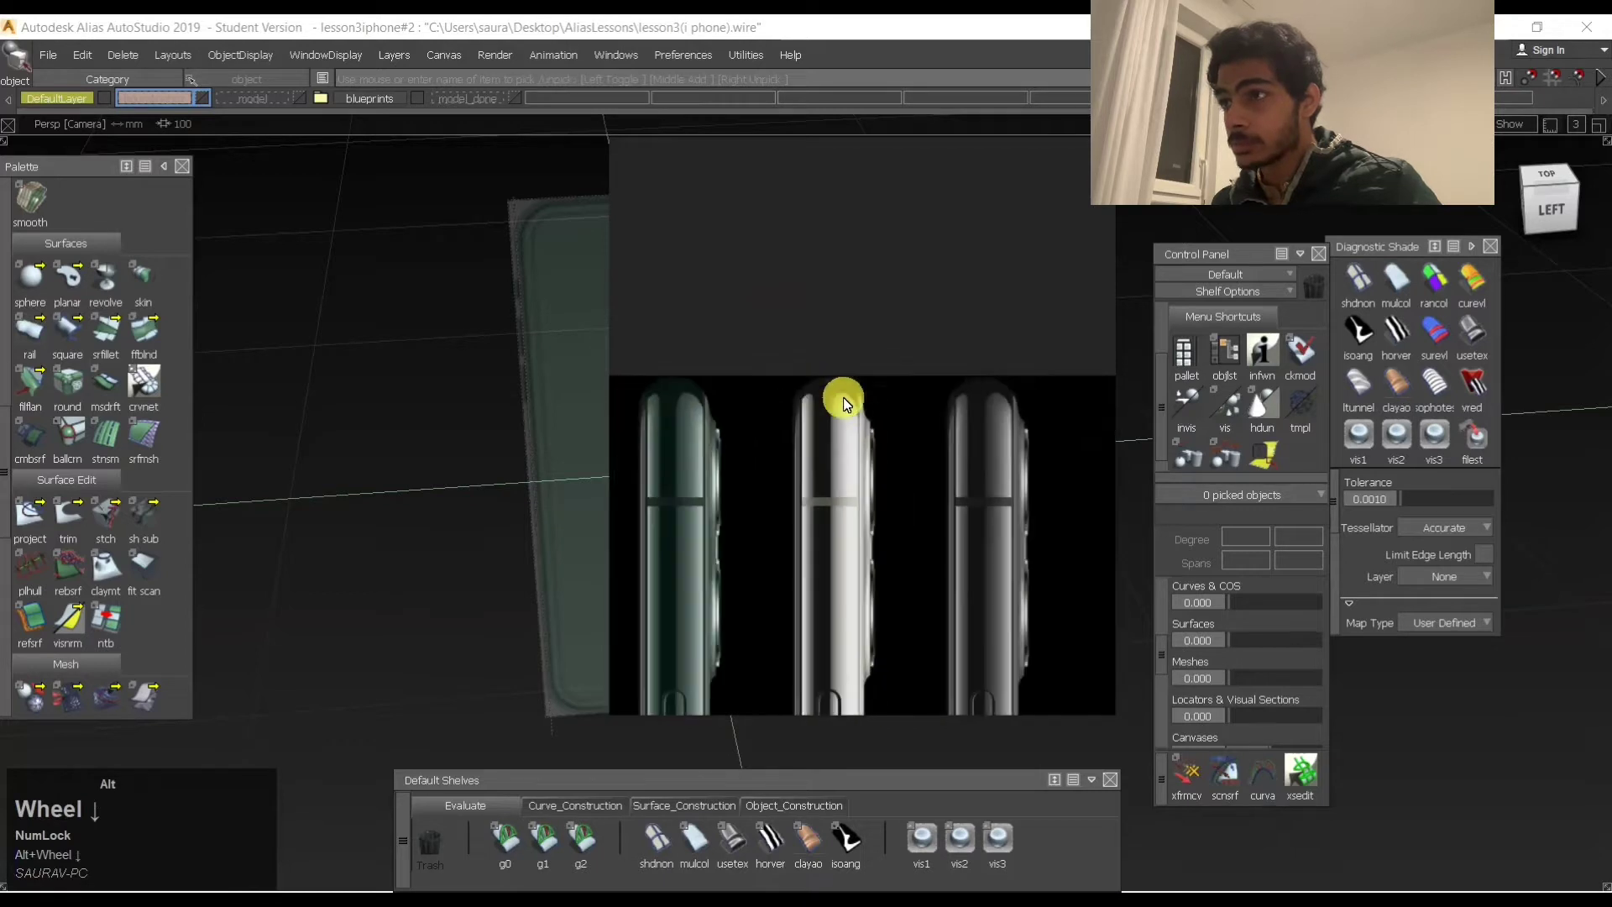
alt+drag(842, 396, 839, 432)
alt+scroll(840, 434, up, 3)
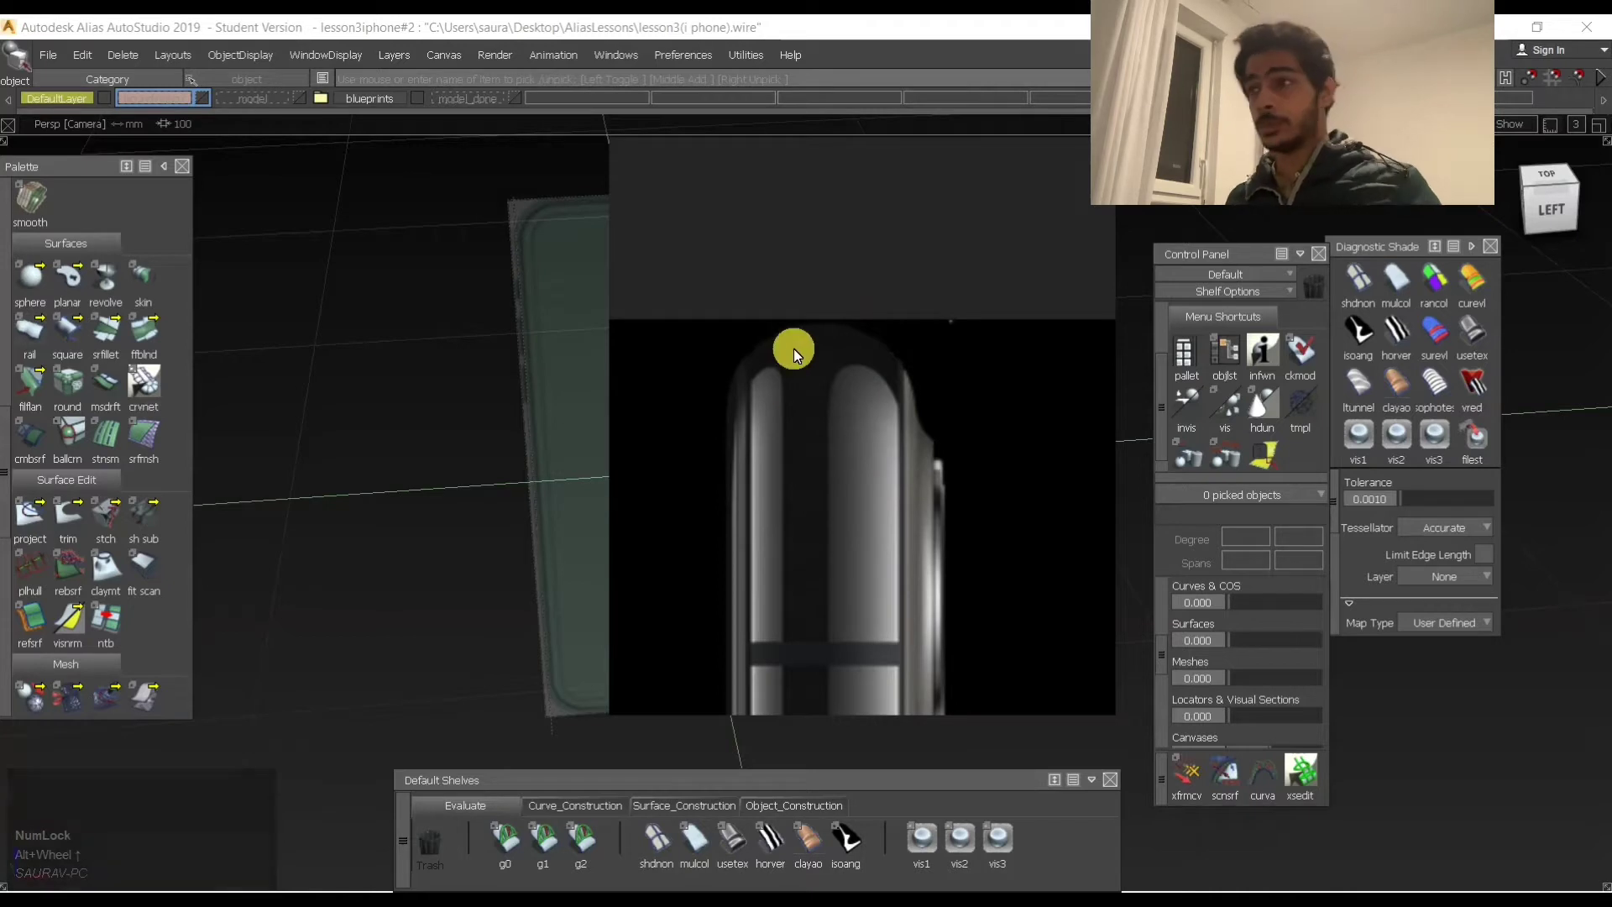
scroll(916, 333, down, 5)
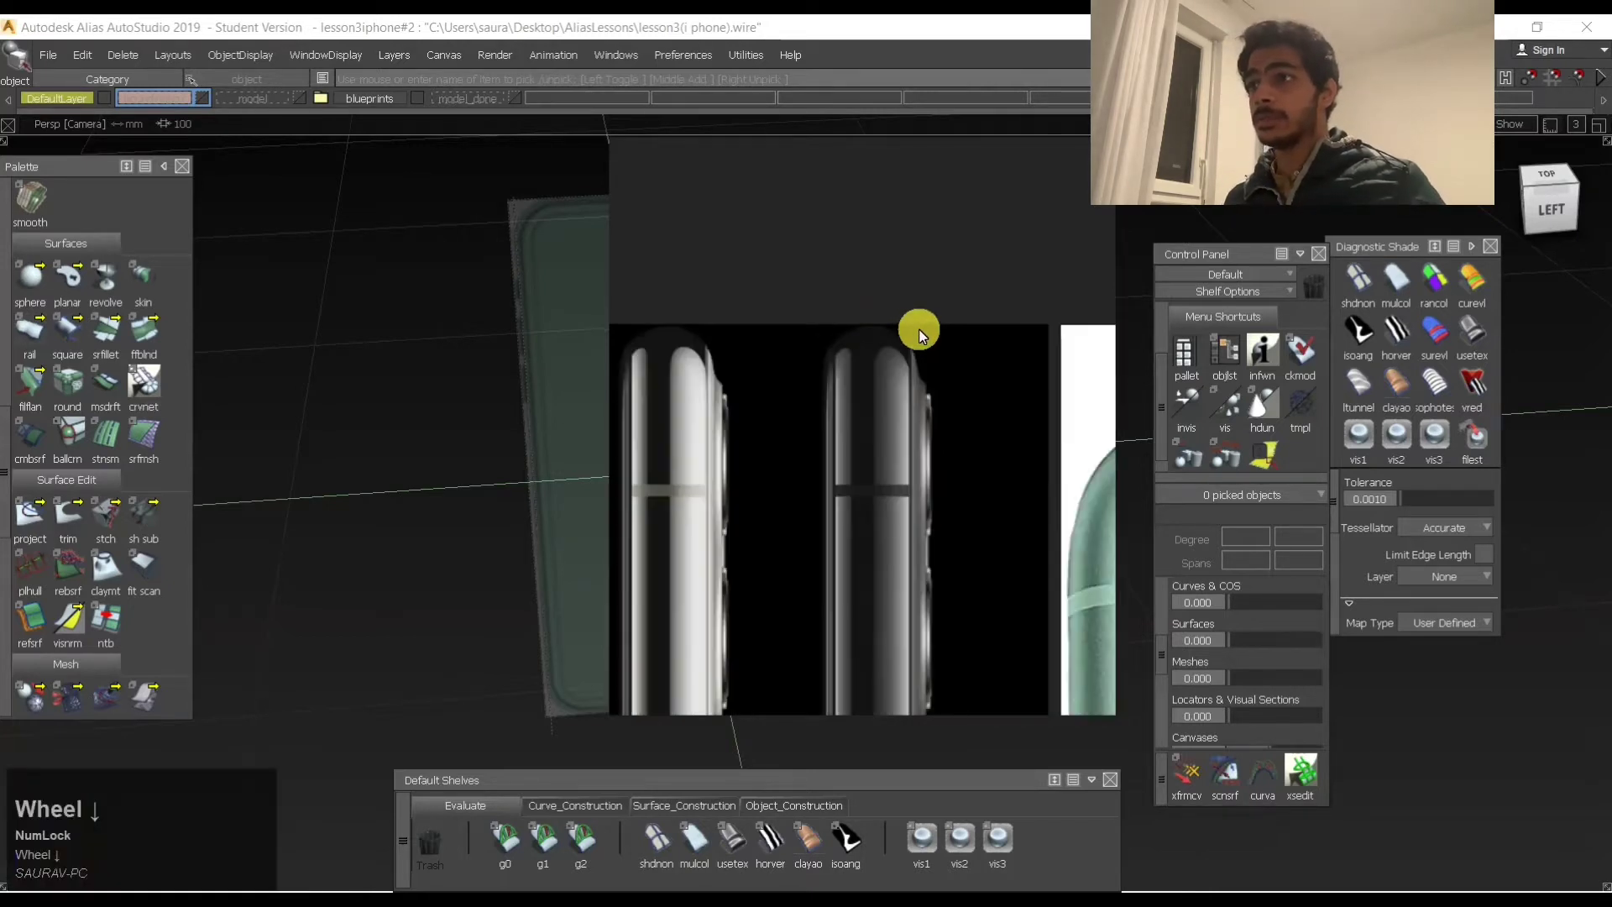
click(1310, 214)
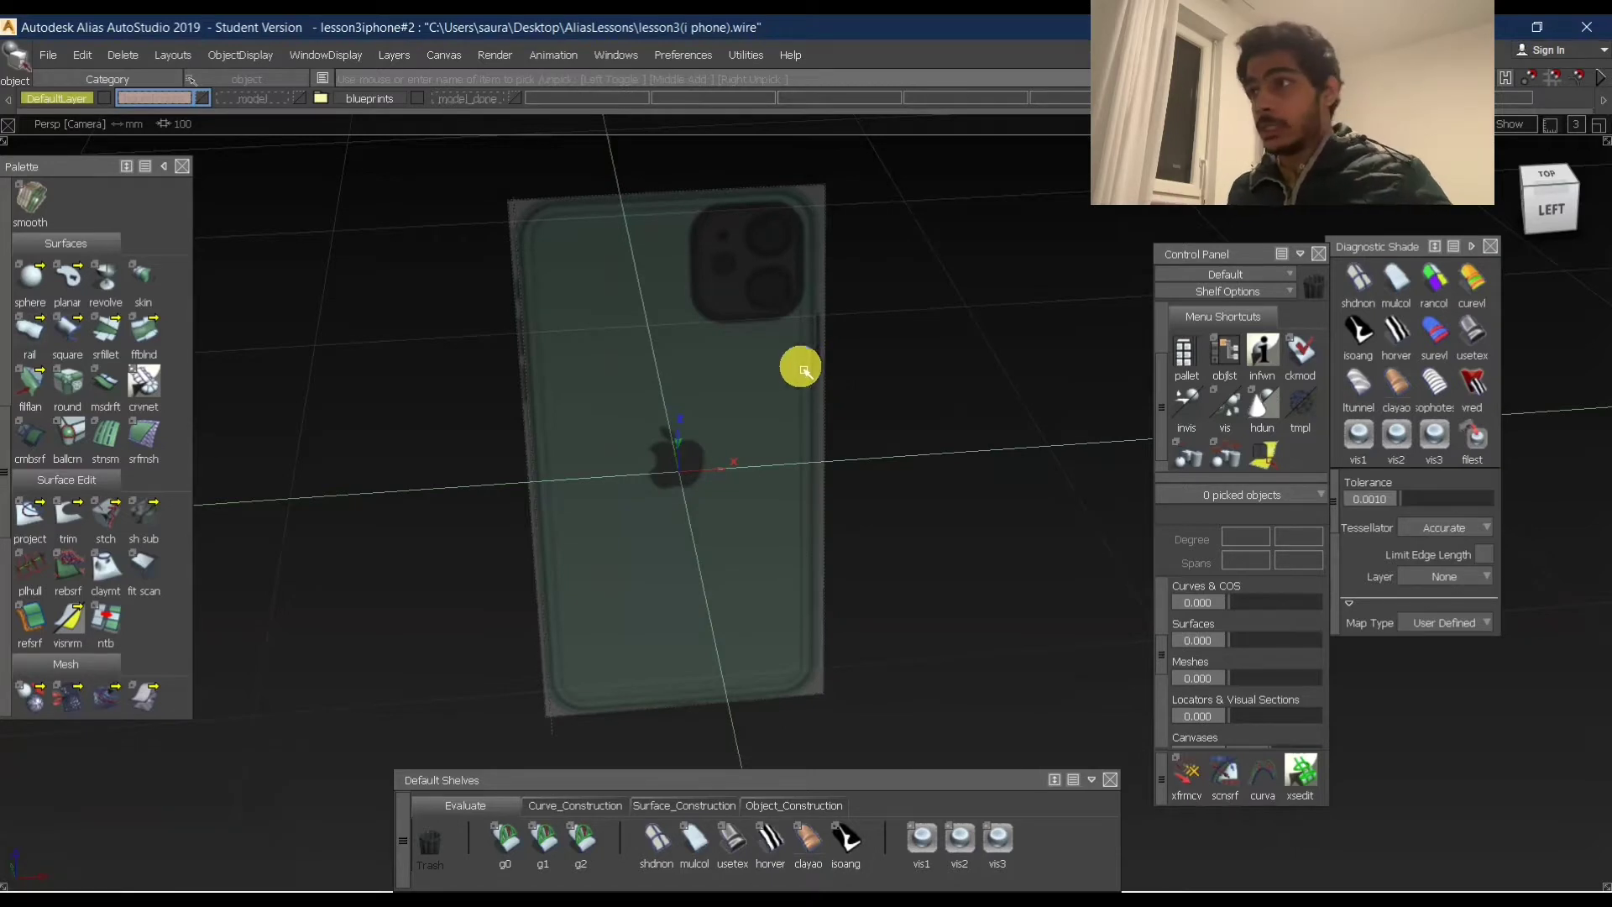
Show the model layer over the blueprints in the orthographic Left view, with the whole phone in frame.
click(1555, 205)
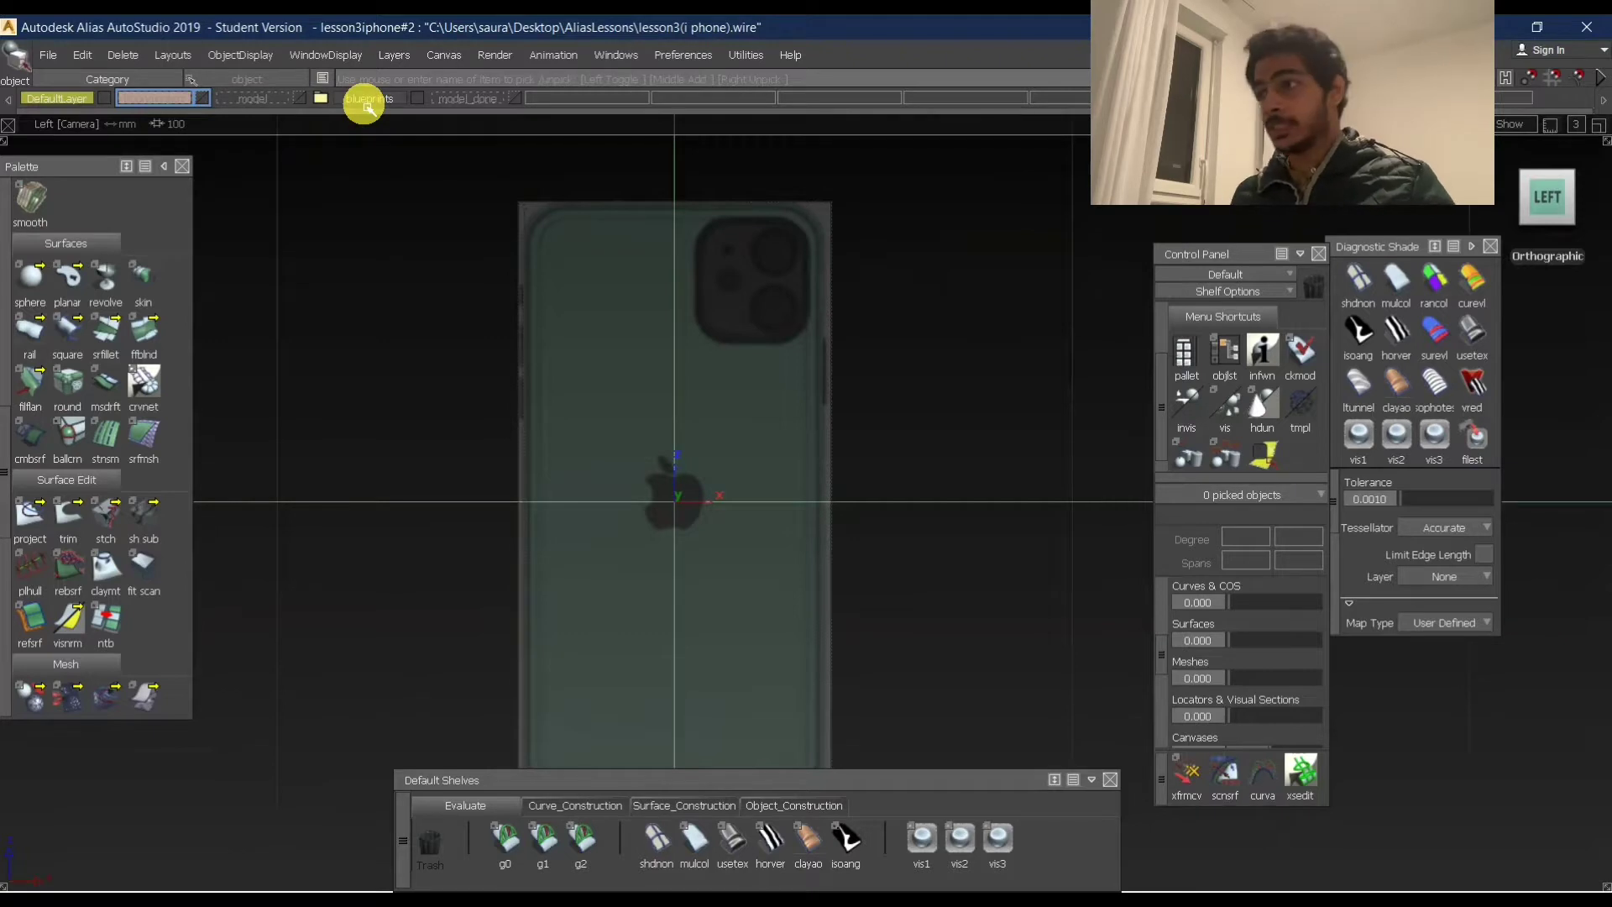
click(300, 101)
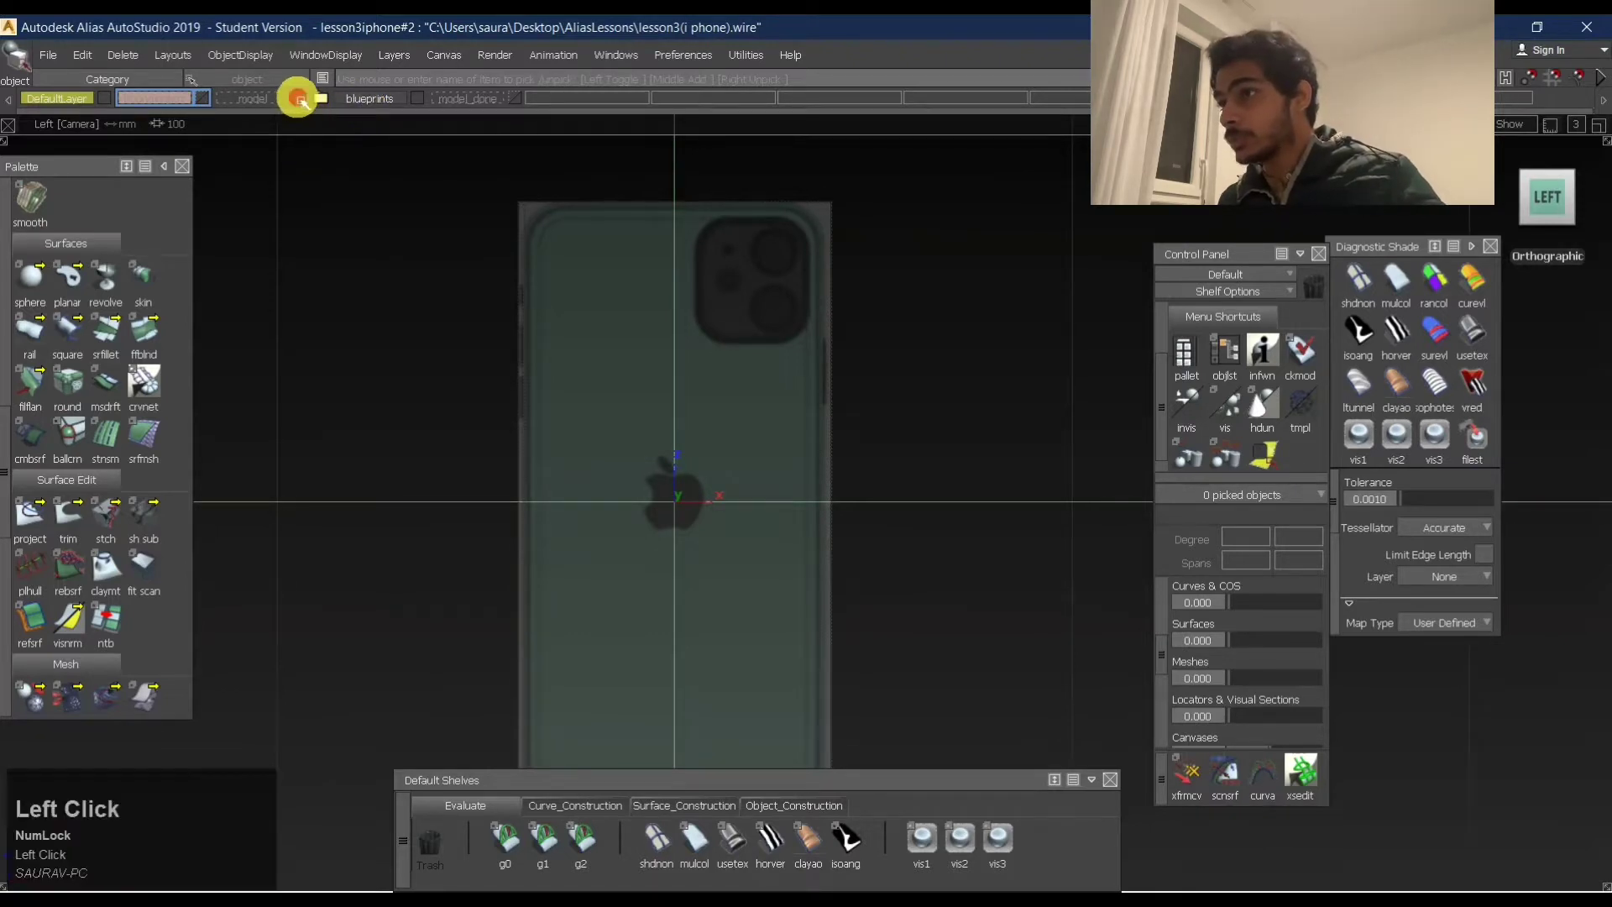
ctrl+shift+click(677, 446)
alt+shift+drag(757, 274, 696, 399)
alt+shift+right_drag(696, 399, 834, 349)
click(1598, 219)
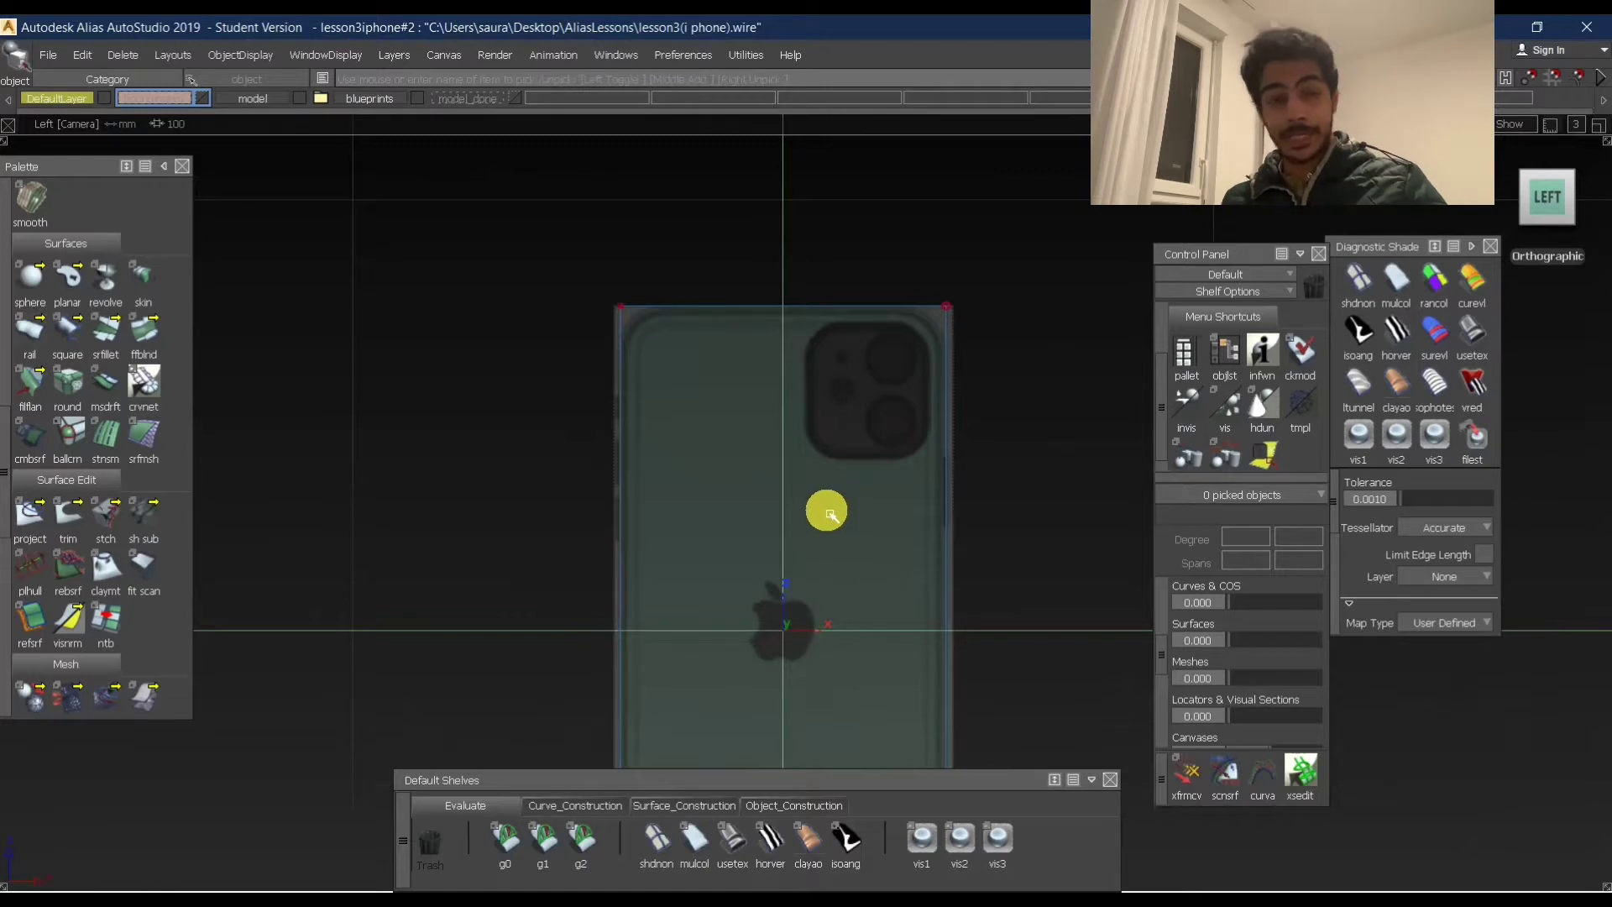
alt+shift+middle_drag(894, 526, 792, 425)
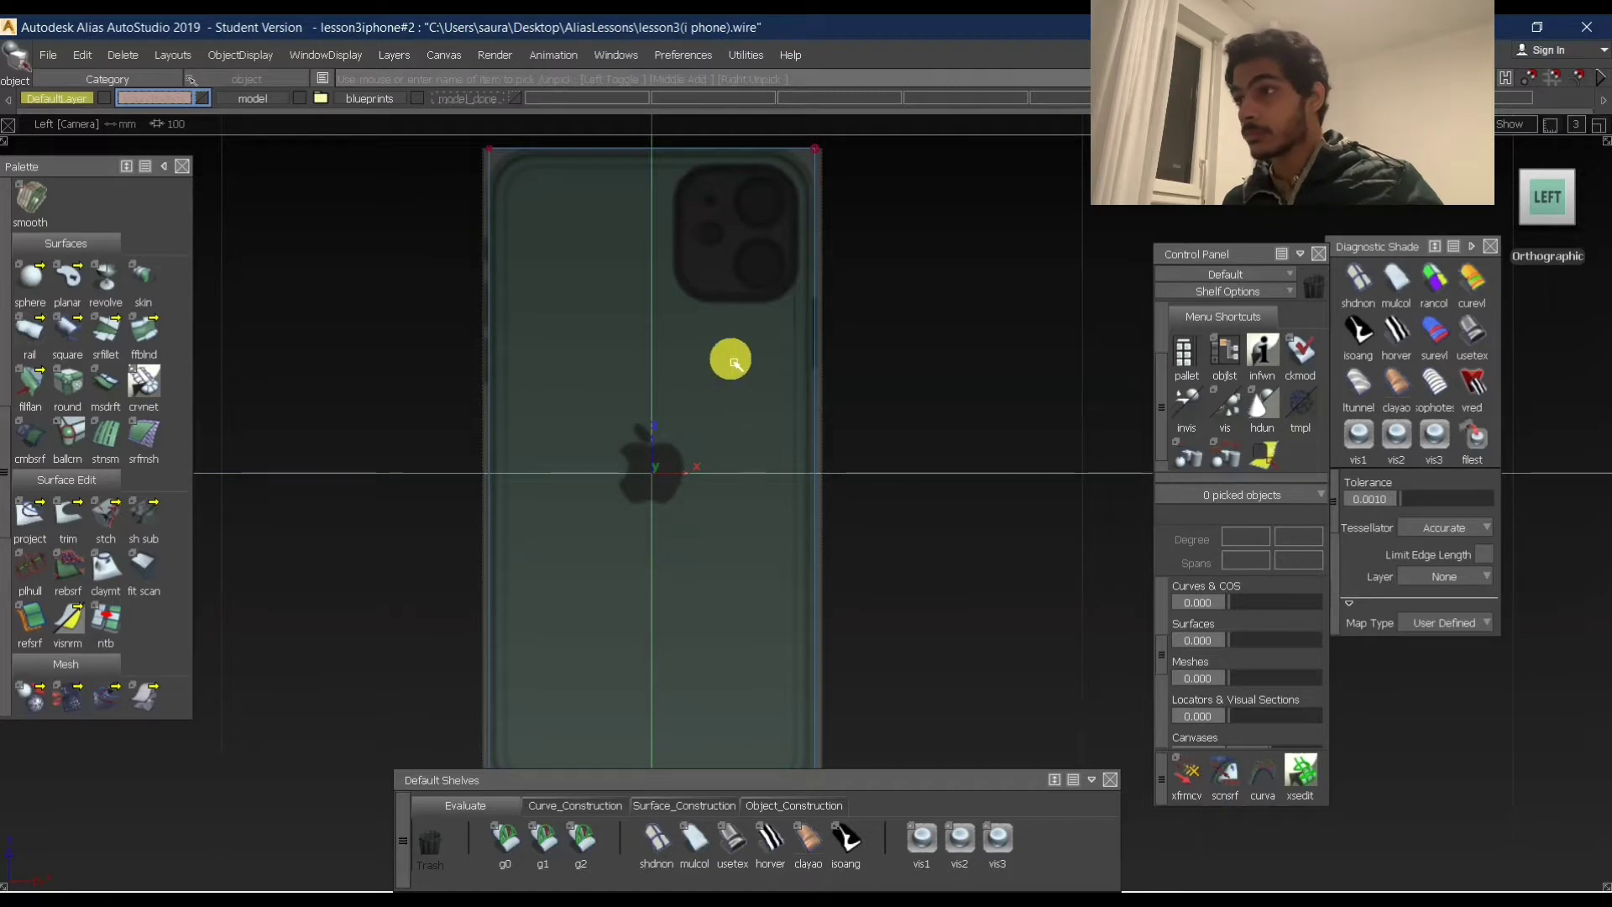
alt+shift+middle_drag(730, 356, 731, 378)
alt+shift+right_drag(731, 378, 756, 394)
alt+shift+drag(754, 395, 832, 311)
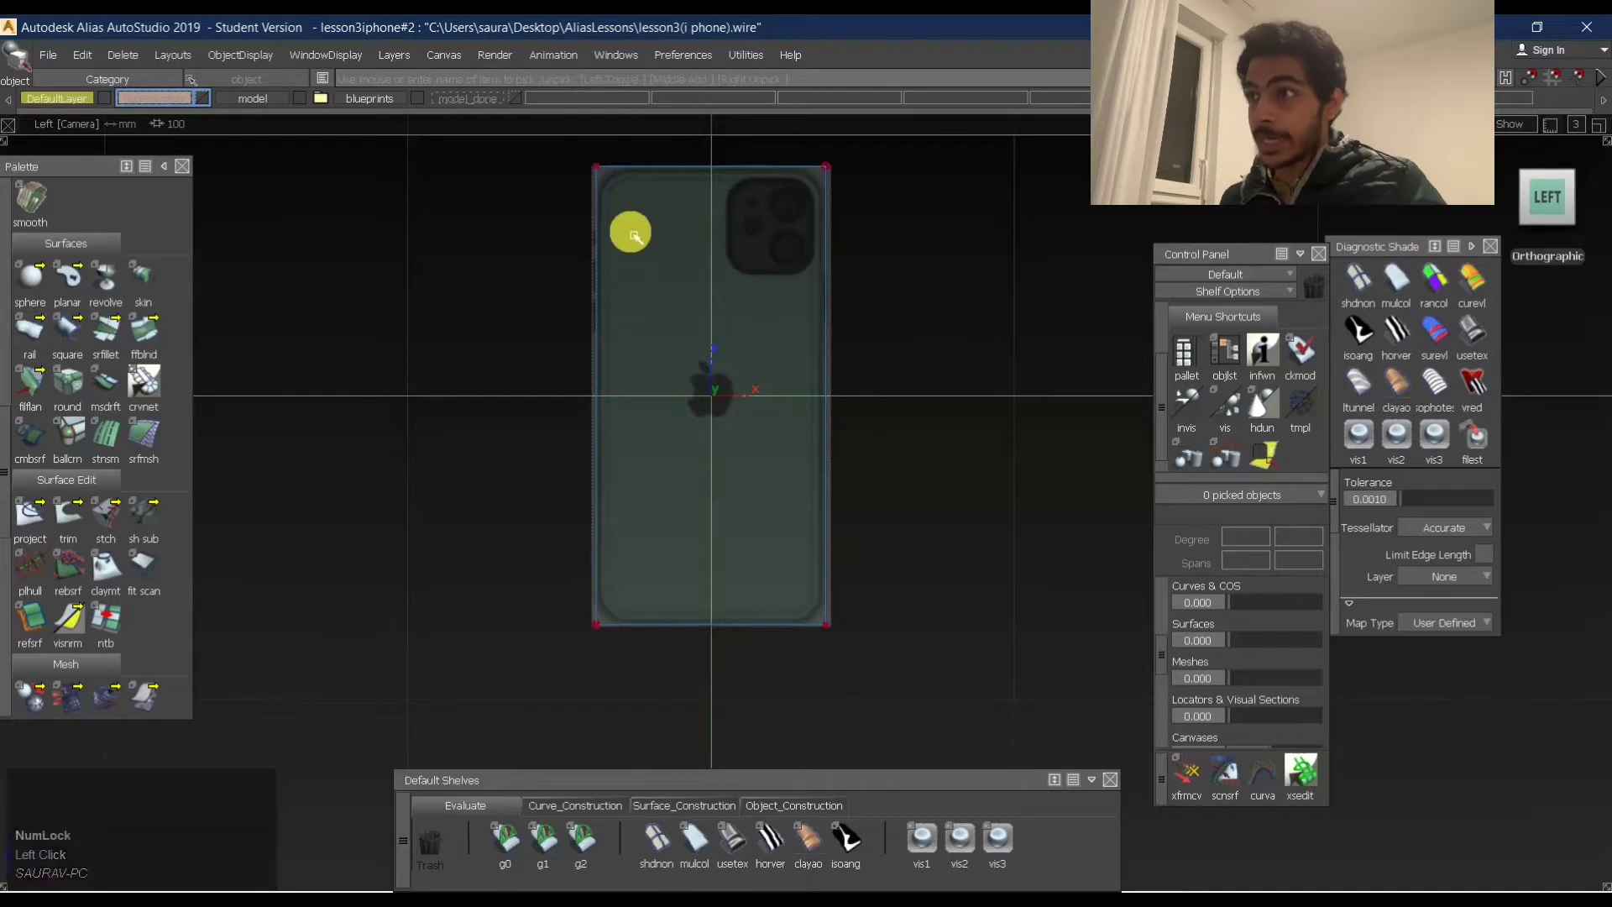
ctrl+shift+drag(596, 386, 547, 248)
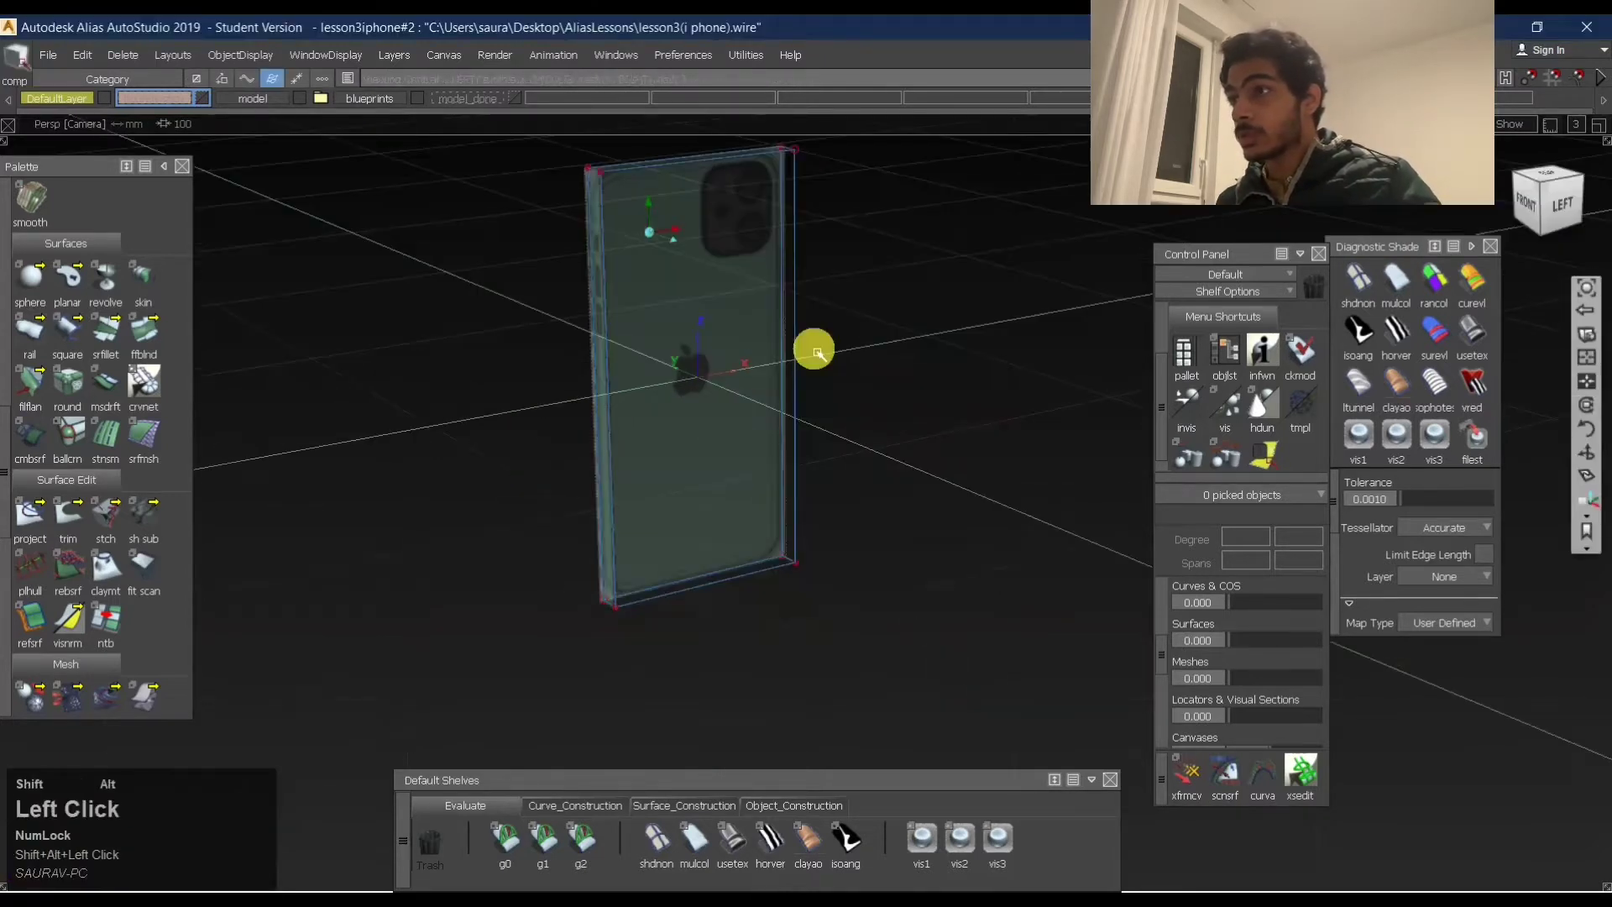
drag(533, 162, 1000, 672)
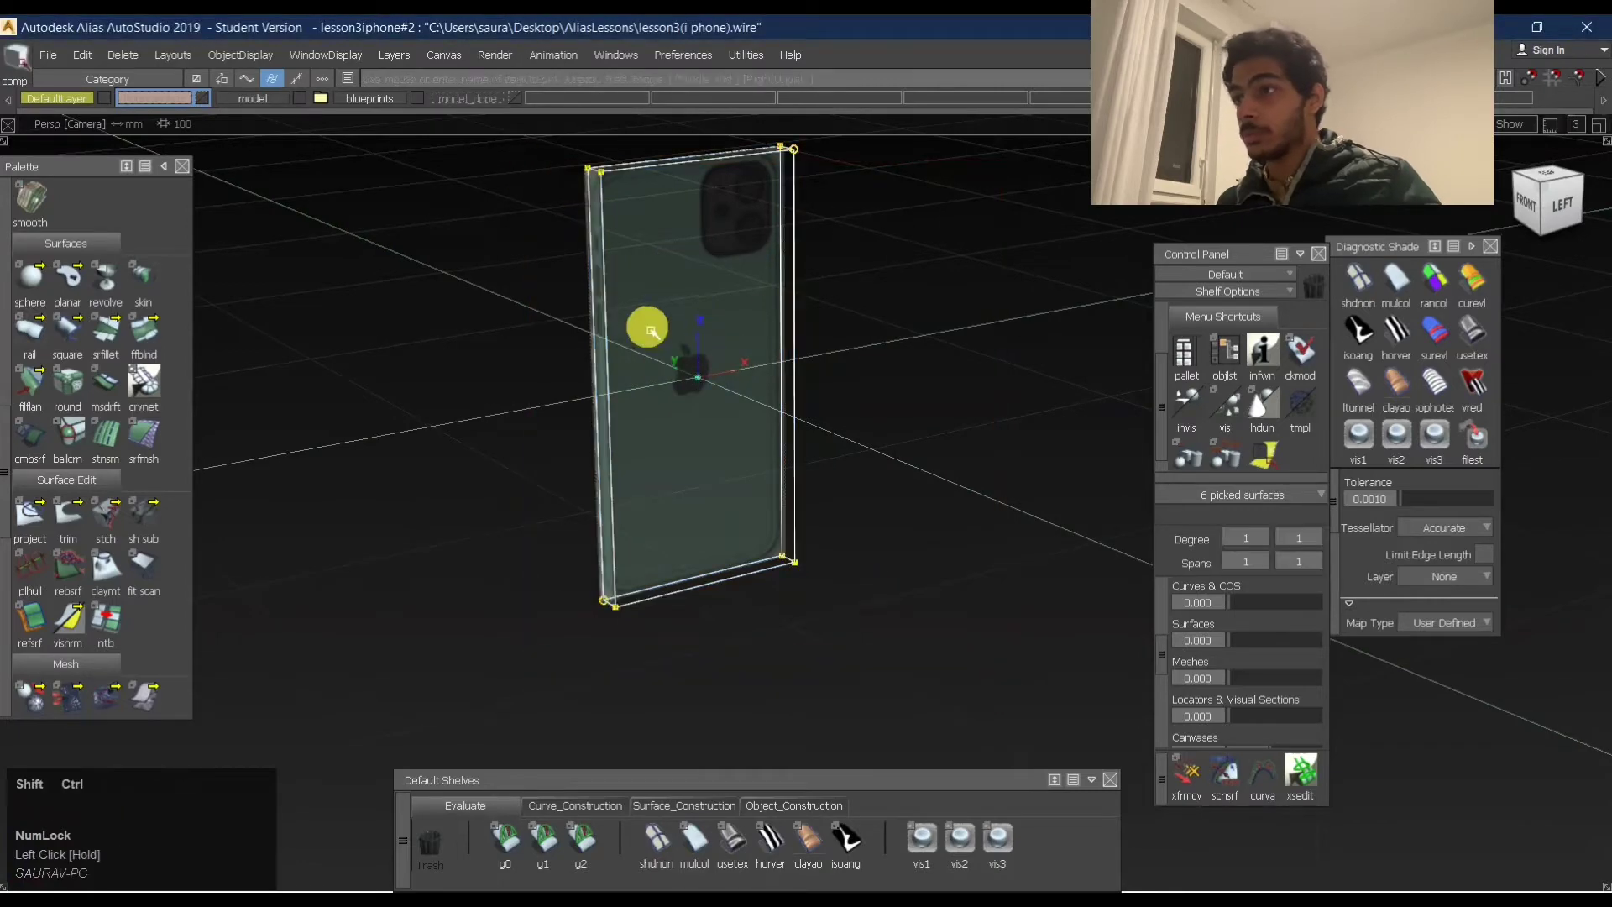
alt+shift+drag(921, 293, 1049, 310)
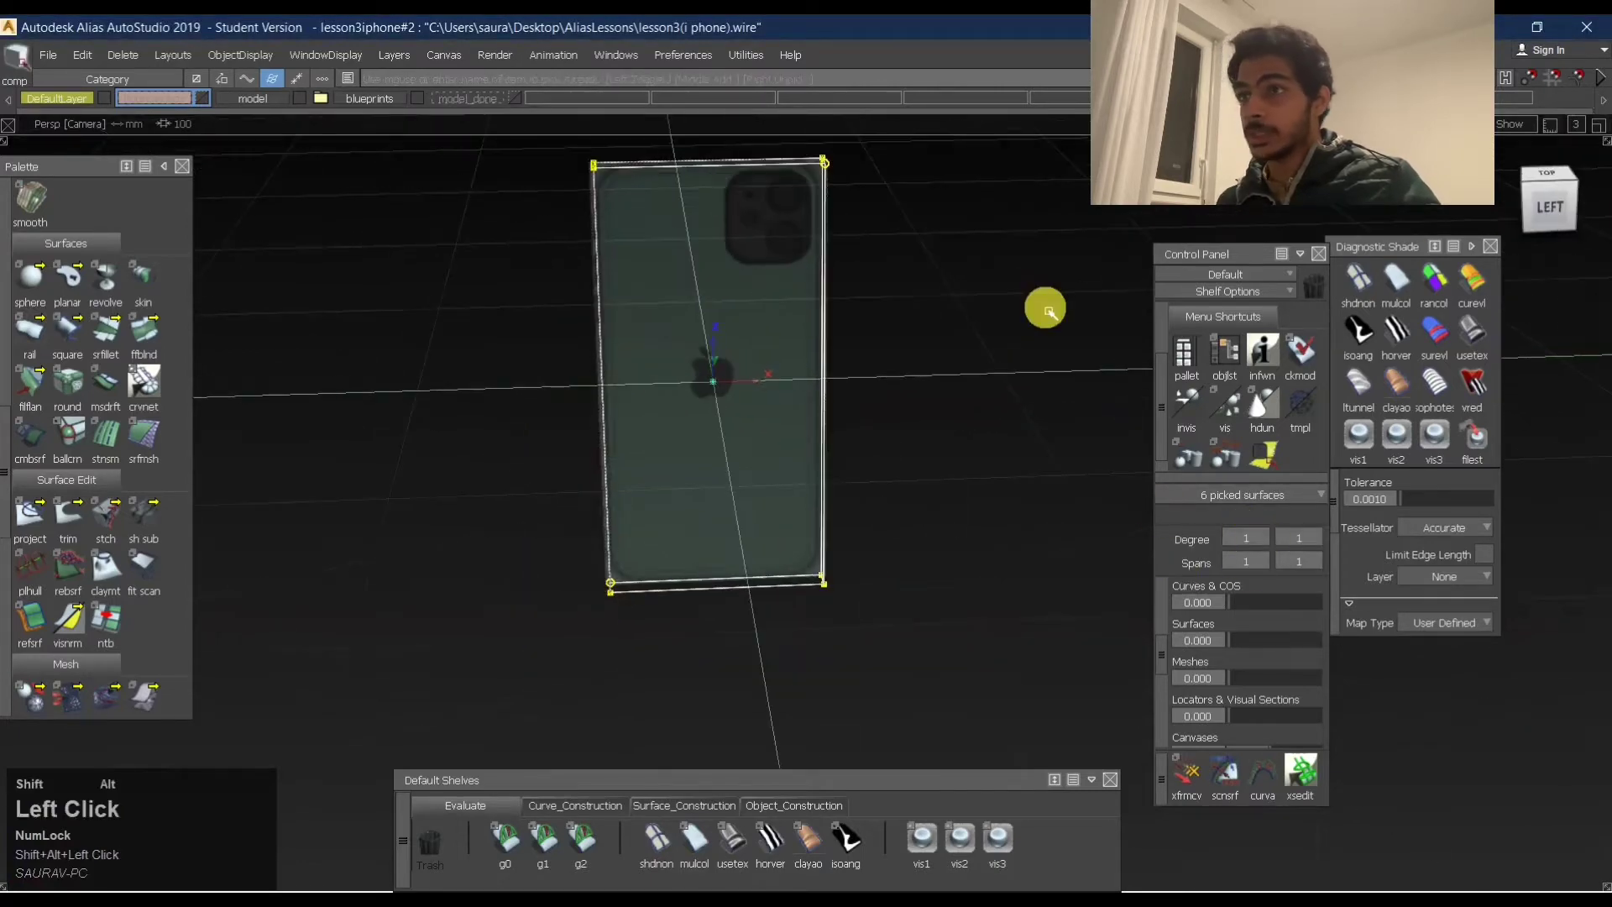
click(1549, 214)
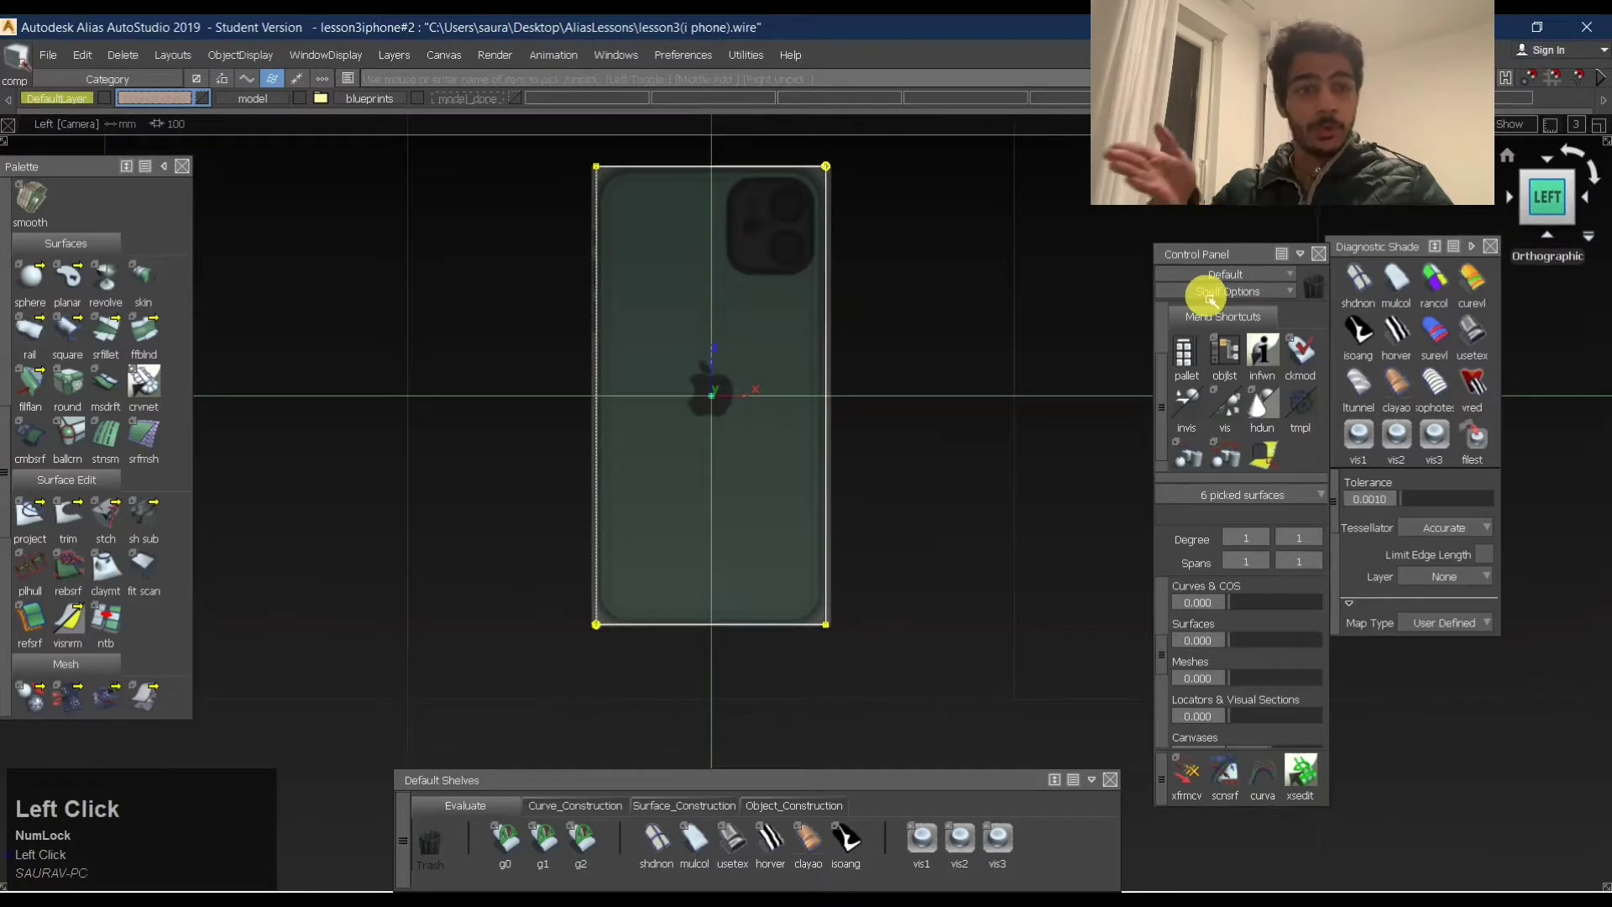
ctrl+shift+click(812, 494)
ctrl+shift+drag(812, 494, 555, 332)
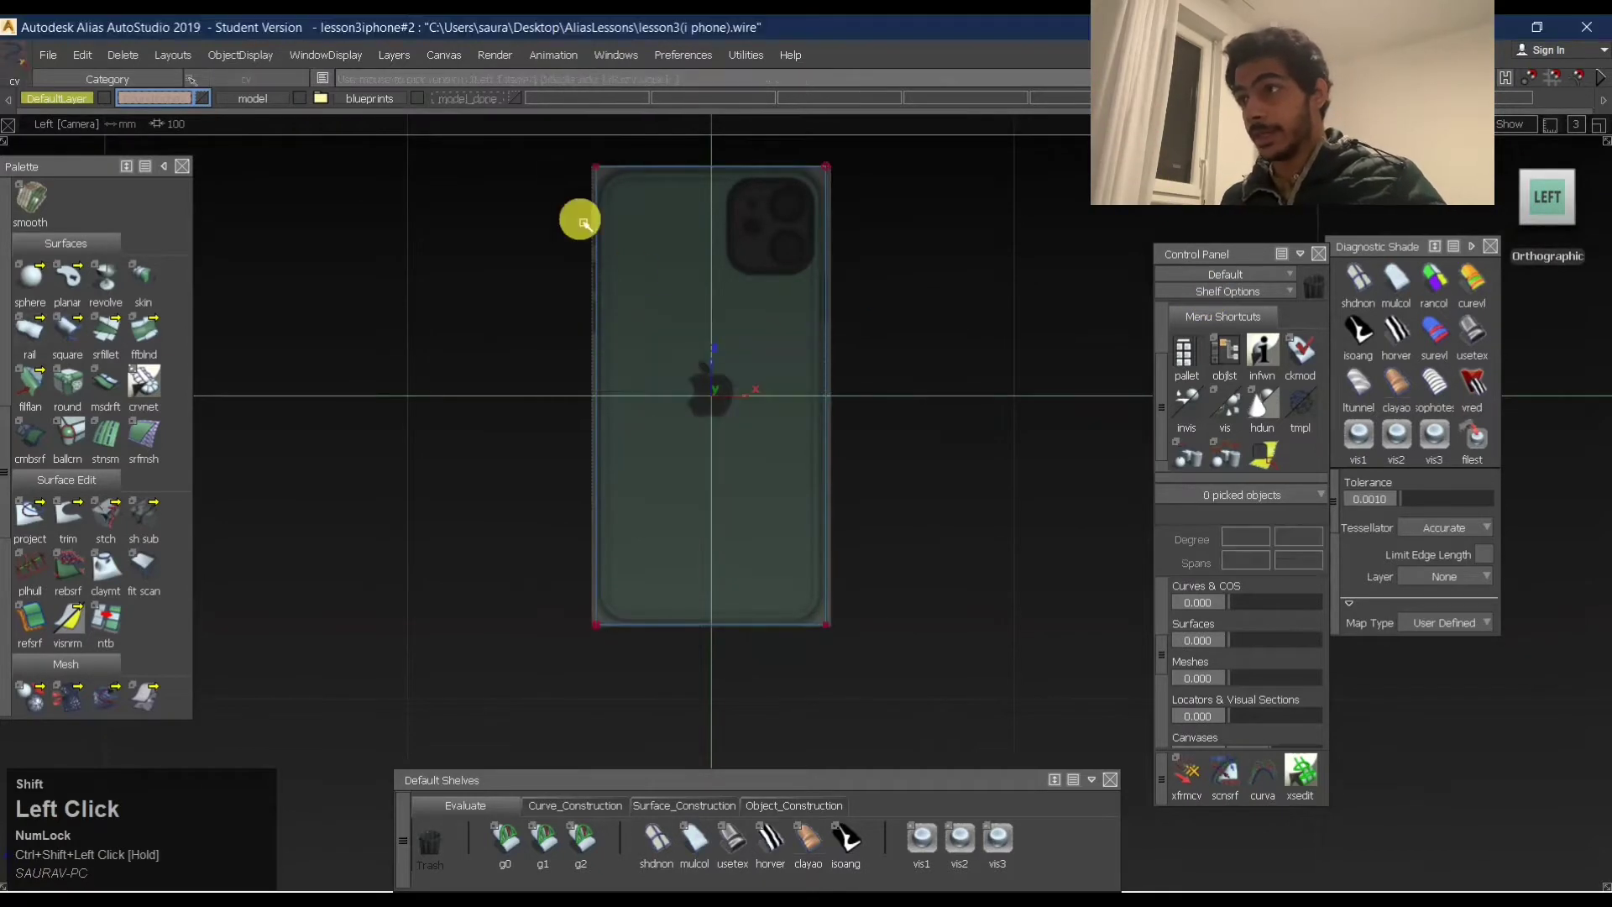
drag(575, 152, 658, 684)
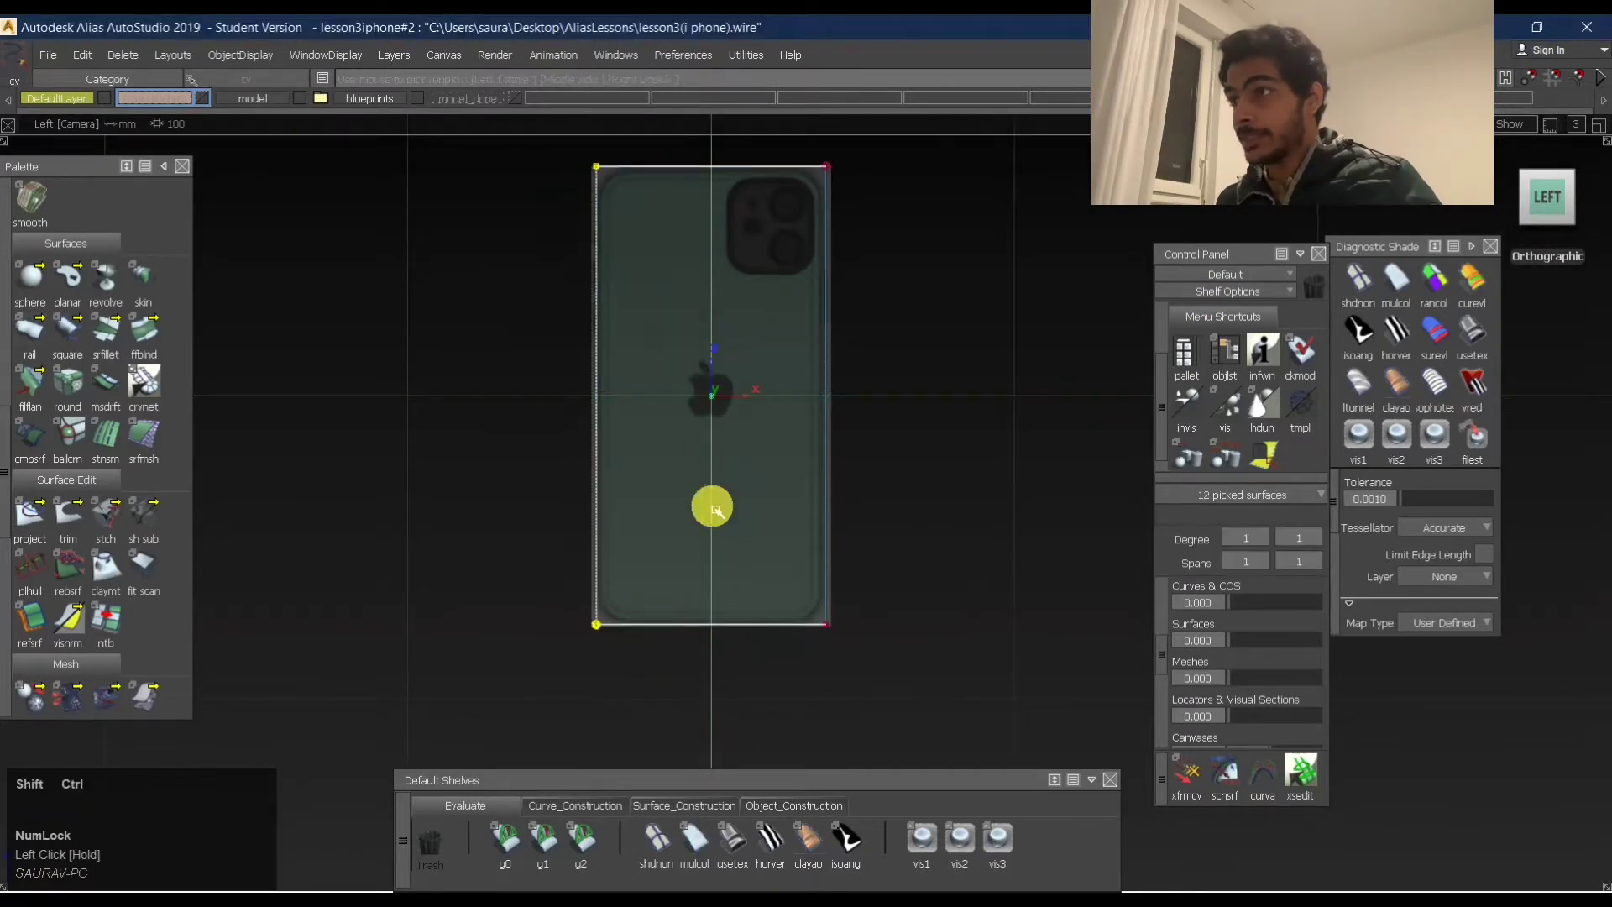
ctrl+shift+middle_drag(709, 507, 670, 303)
ctrl+shift+drag(670, 302, 1027, 250)
drag(540, 158, 975, 680)
ctrl+shift+right_drag(975, 680, 973, 503)
drag(515, 159, 1067, 705)
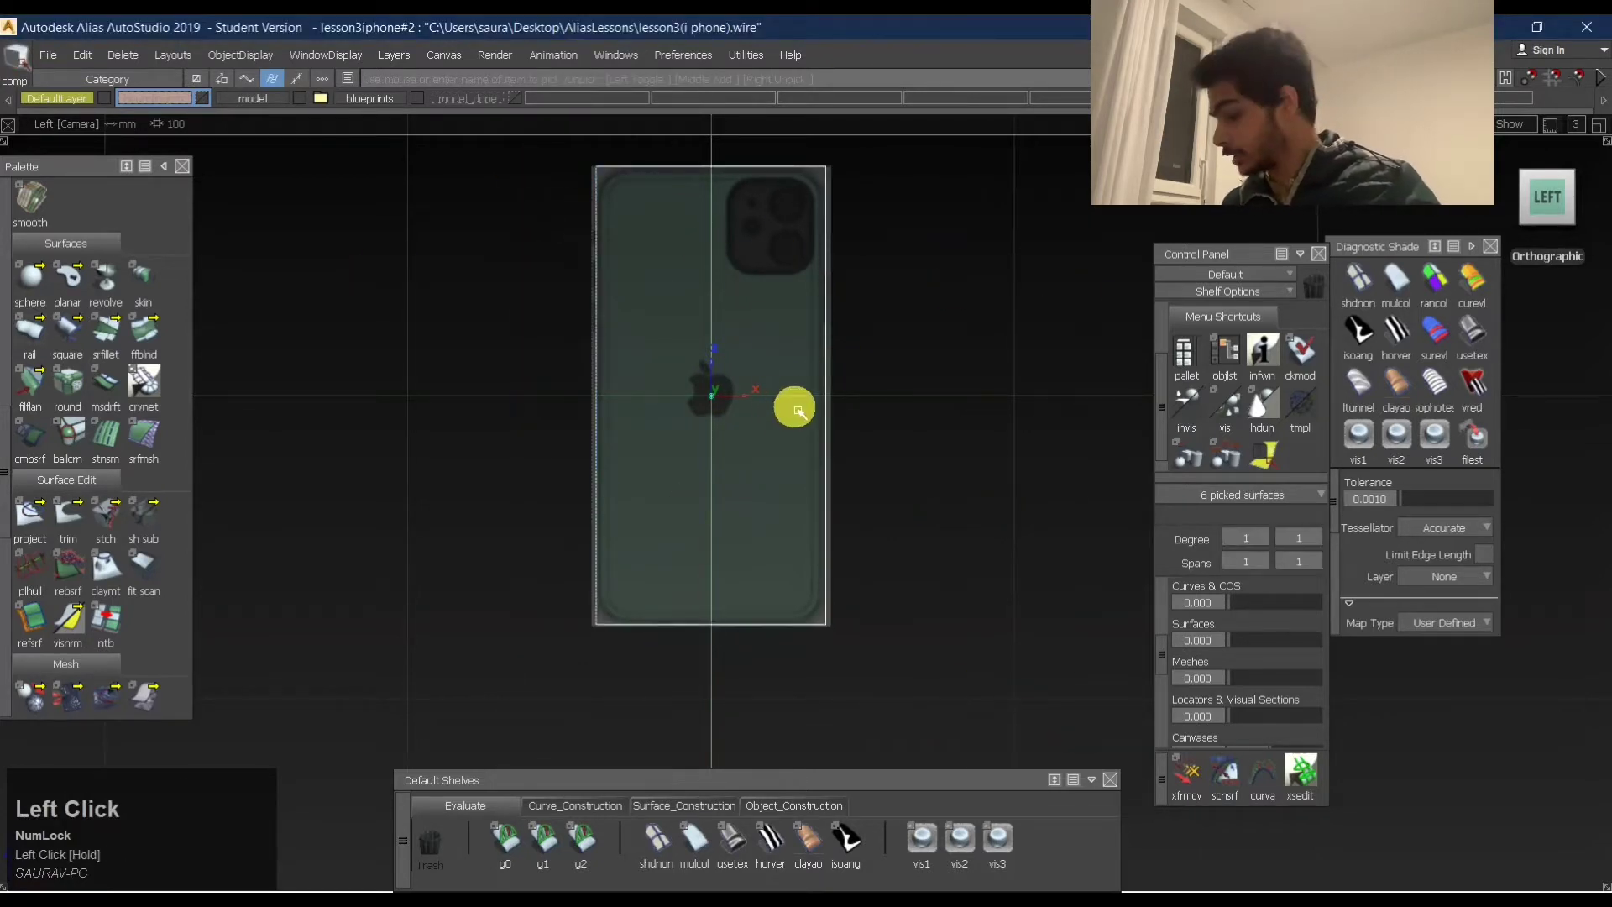
ctrl+shift+right_drag(930, 327, 846, 349)
alt+shift+click(790, 342)
alt+shift+drag(790, 342, 702, 385)
ctrl+shift+click(648, 198)
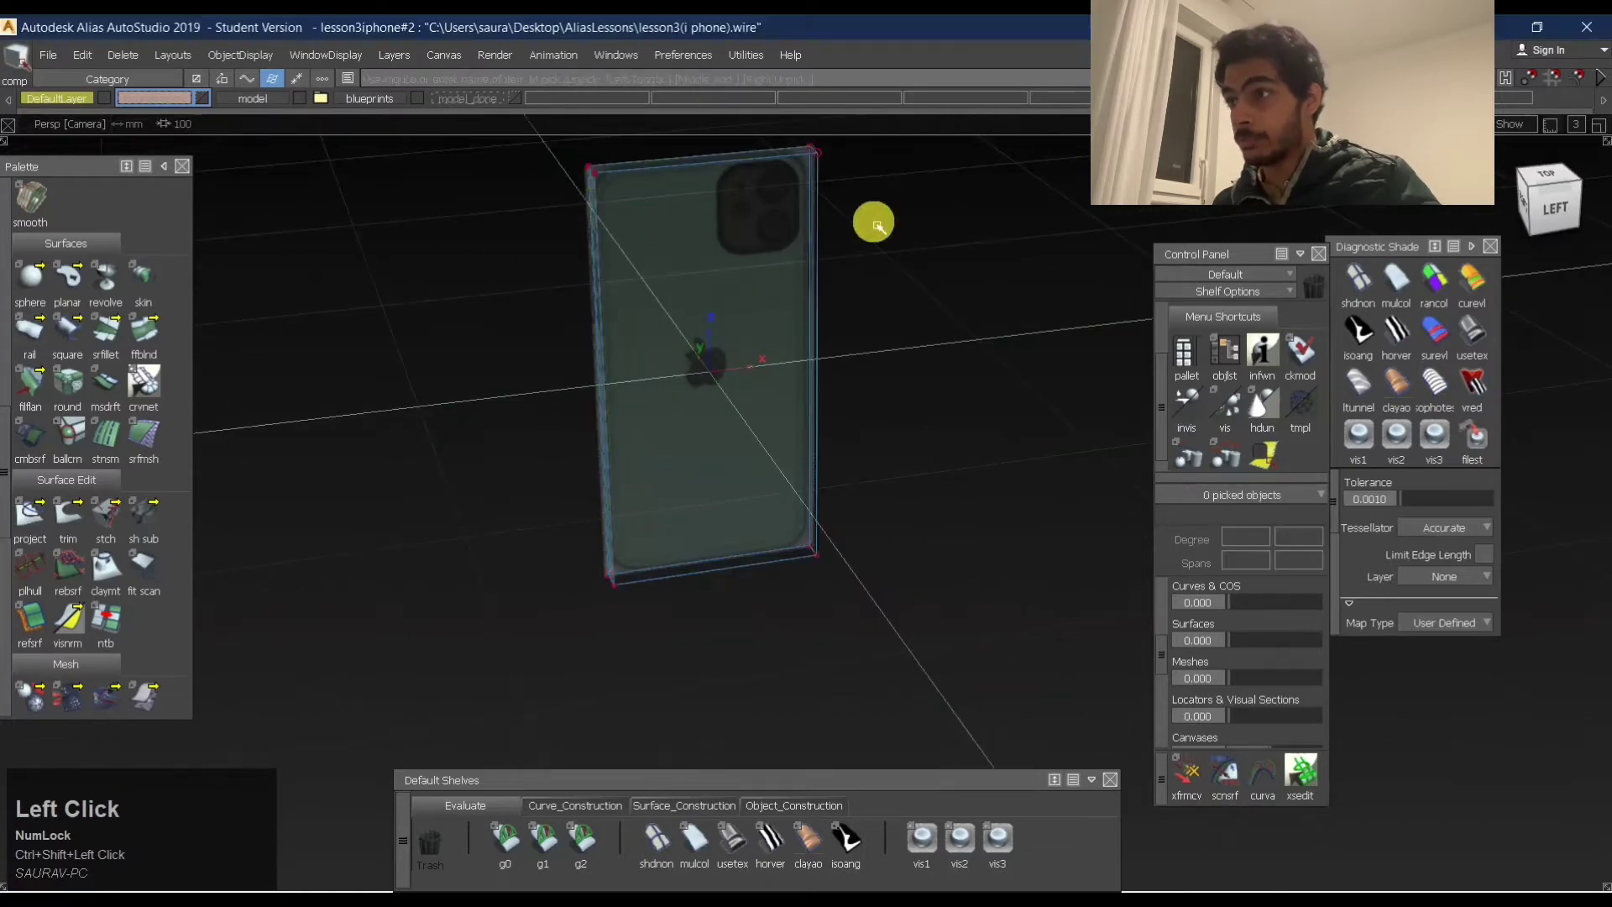
In the Left view, snap the control points on the box's left side to the vertical centre axis.
click(1563, 209)
ctrl+shift+drag(583, 263, 731, 708)
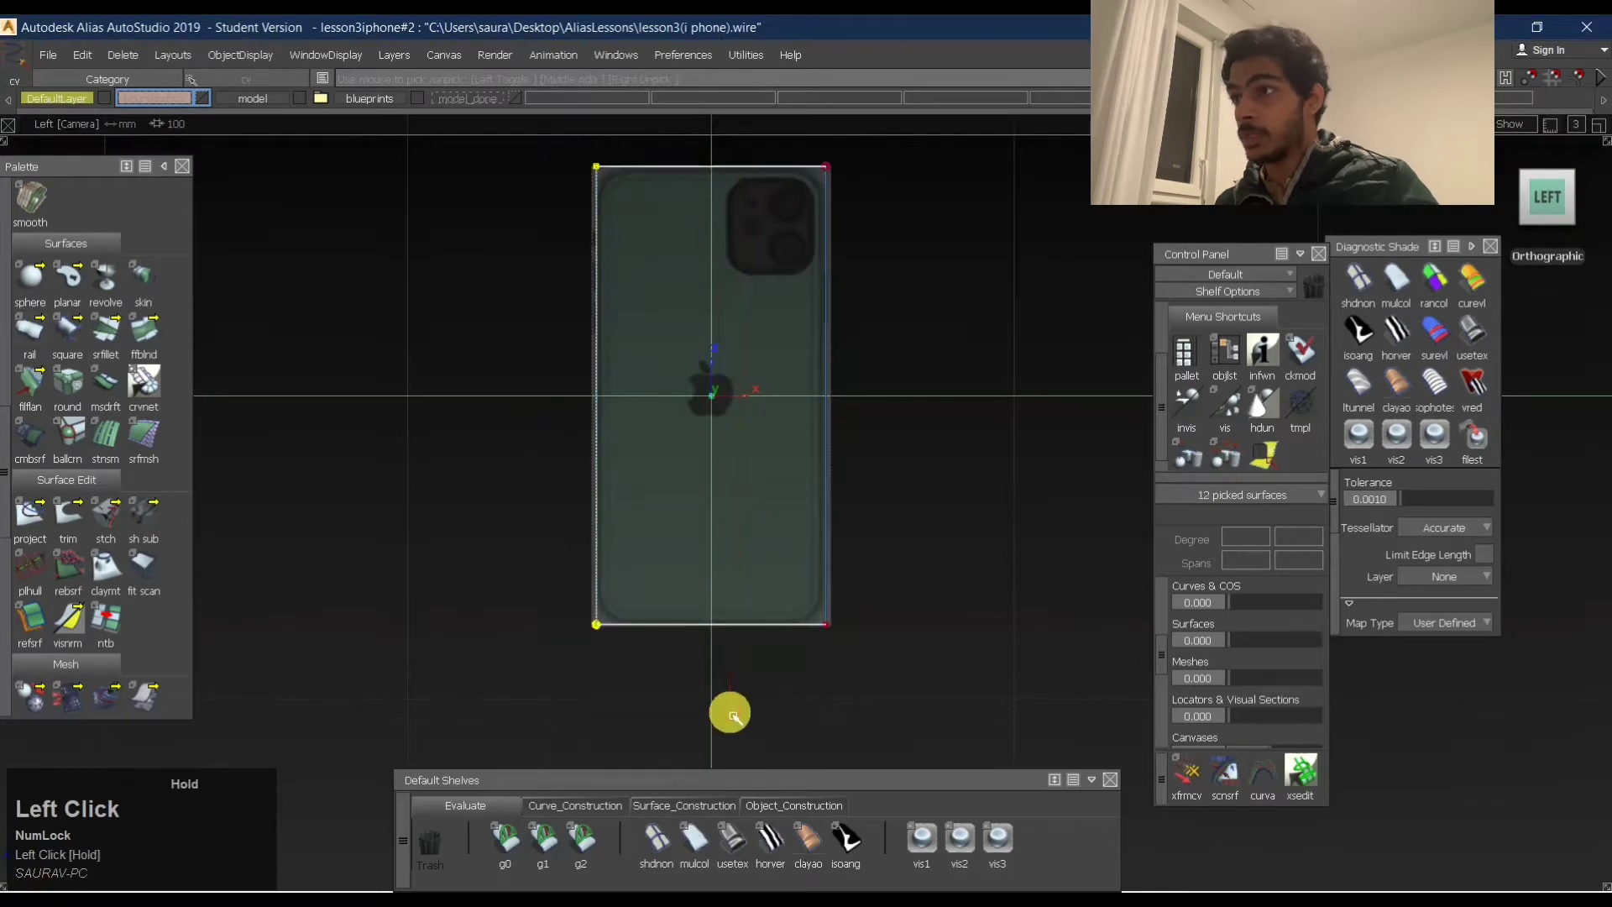
shift+middle_drag(731, 708, 727, 439)
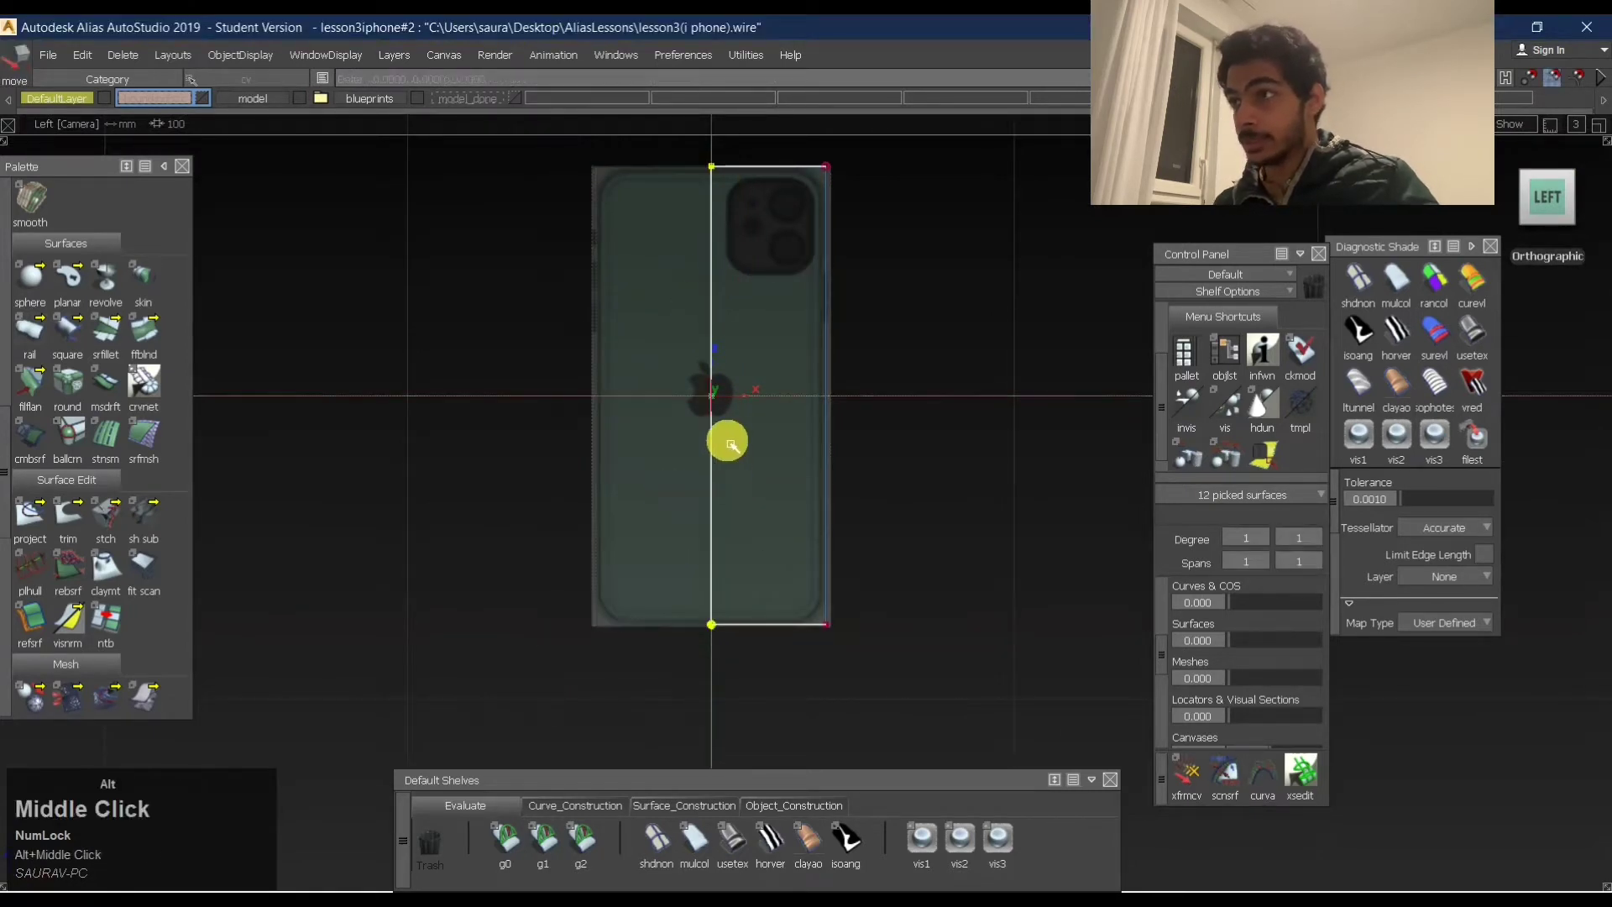
Snap the control points on the box's bottom edge up to the horizontal centre axis, leaving only the upper right quarter.
ctrl+shift+drag(716, 576, 741, 567)
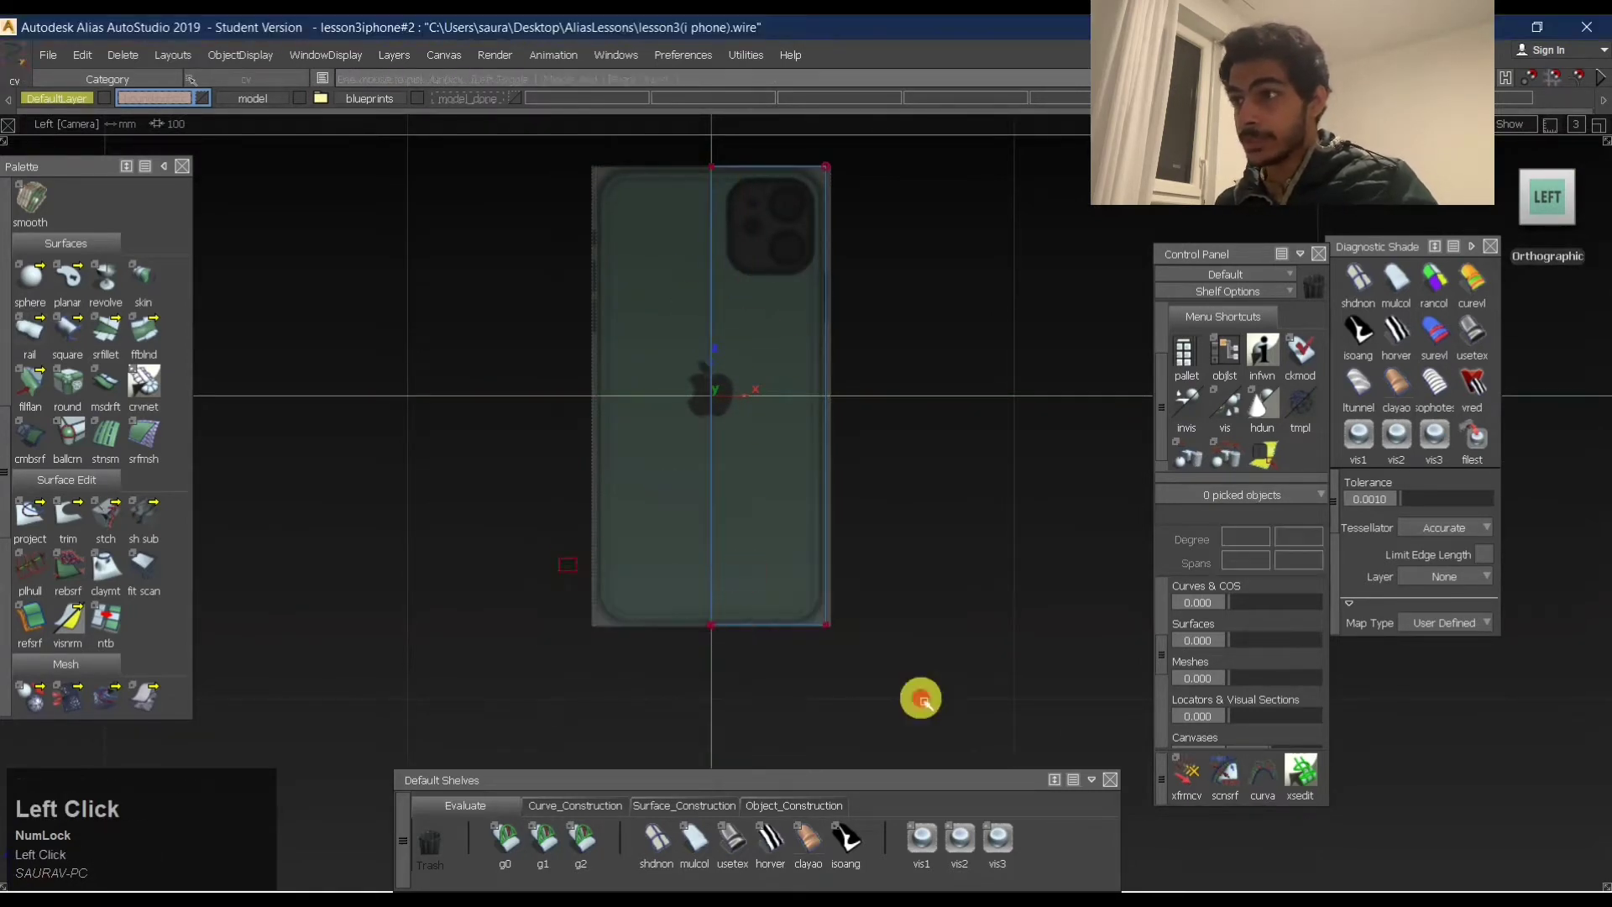
ctrl+shift+middle_click(925, 518)
ctrl+shift+middle_drag(899, 553, 868, 501)
alt+shift+right_drag(912, 497, 879, 540)
middle_drag(878, 540, 875, 406)
right_drag(874, 406, 896, 352)
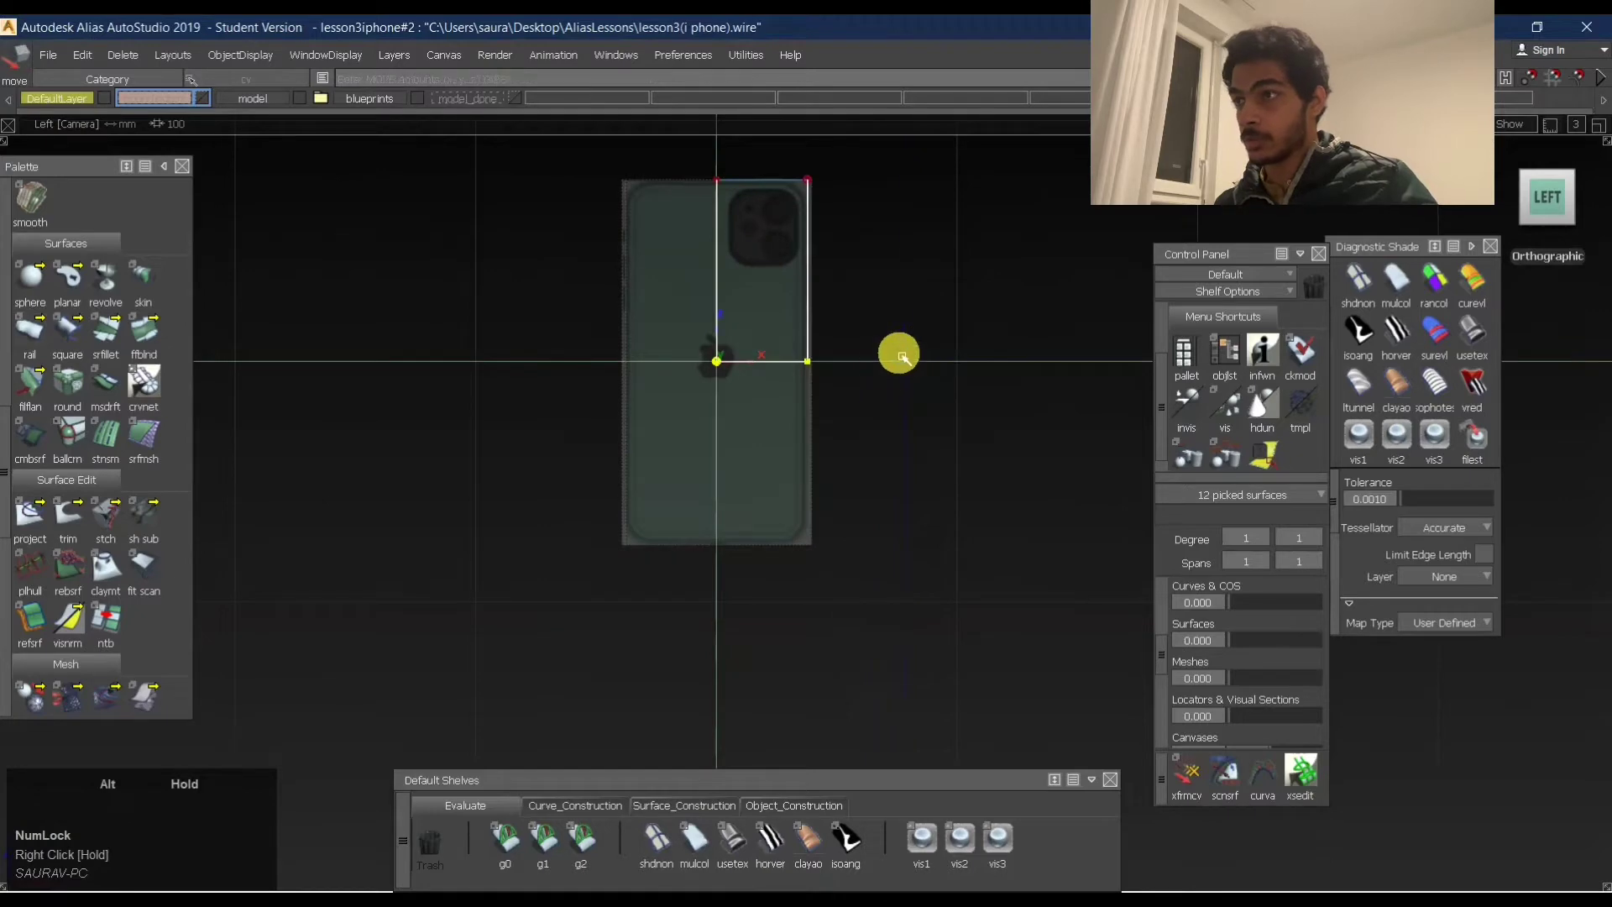
Apply multi-color diagnostic shading to the quarter box in the perspective view, with its inner bottom corner in sight.
ctrl+shift+click(591, 345)
alt+shift+drag(590, 345, 745, 313)
alt+shift+right_drag(745, 314, 806, 271)
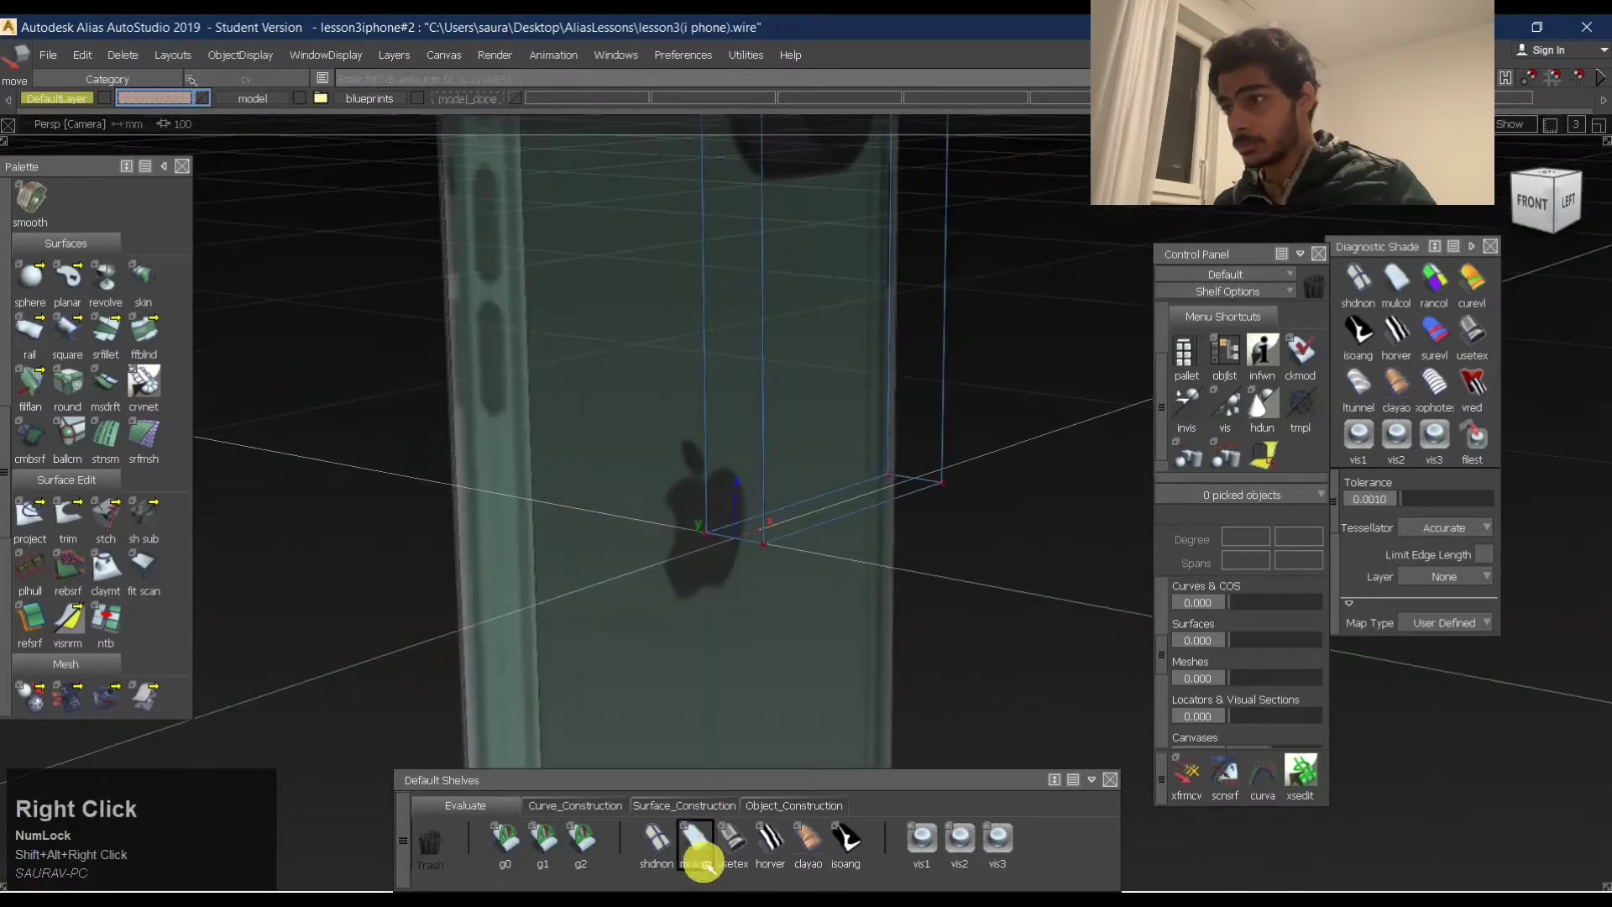
click(696, 840)
mouse_move(799, 310)
alt+shift+mouse_down()
mouse_move(759, 507)
mouse_move(723, 227)
alt+shift+mouse_up()
alt+shift+middle_drag(885, 717, 770, 566)
mouse_move(770, 565)
alt+shift+mouse_down()
mouse_move(608, 109)
mouse_move(619, 234)
mouse_move(785, 331)
alt+shift+mouse_up()
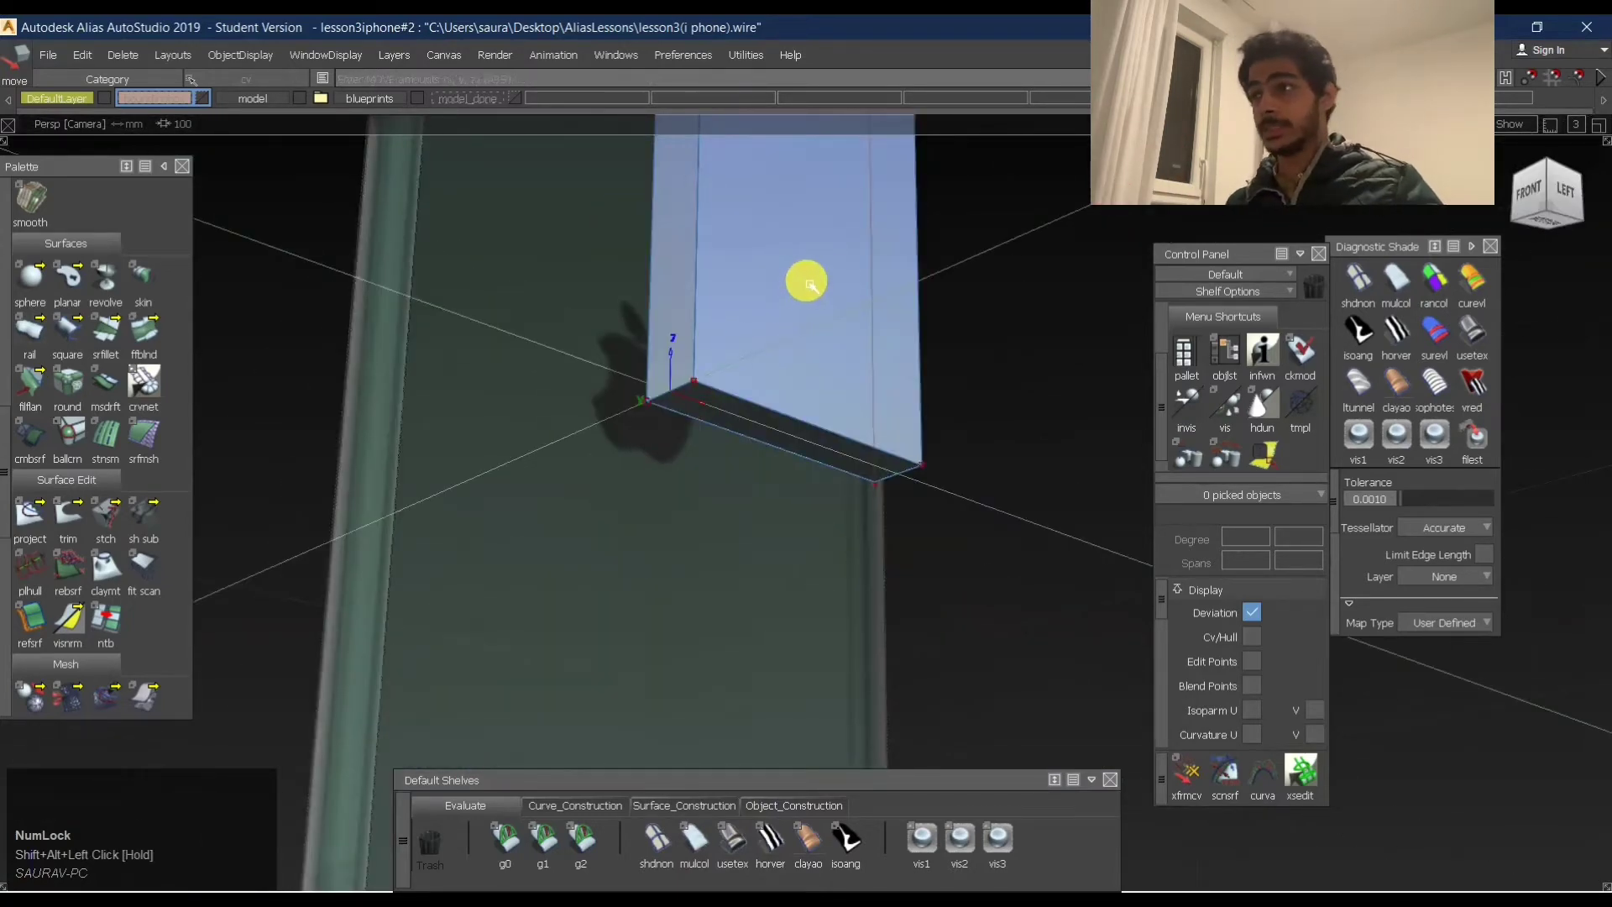
Delete the quarter box's inner side face and bottom face lying on the two centre planes.
click(677, 277)
click(921, 423)
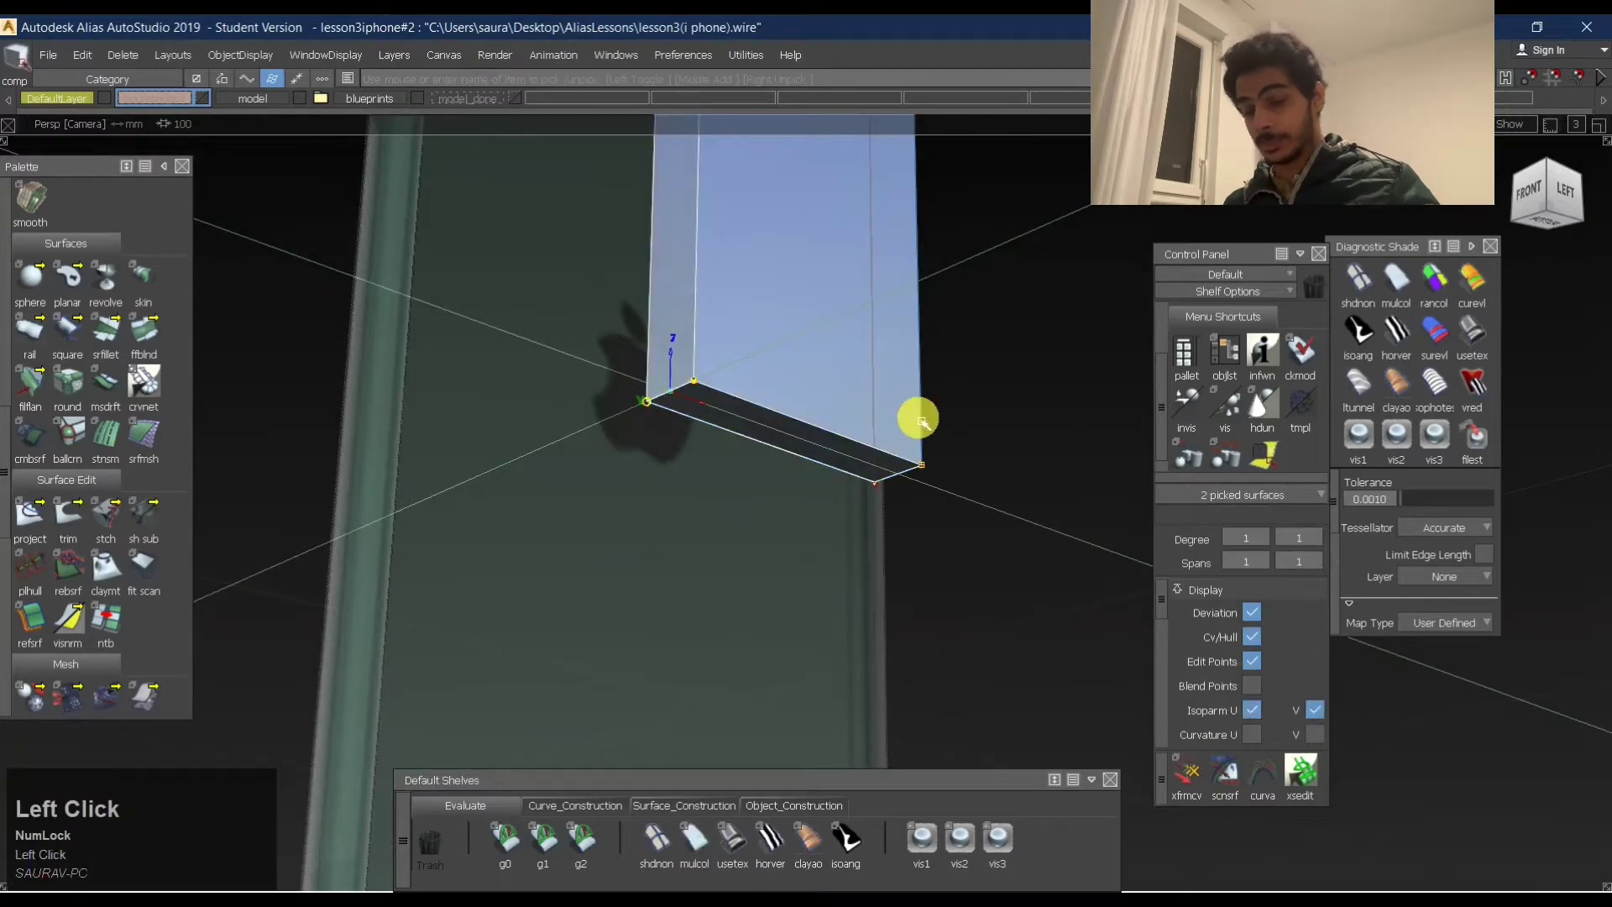
key(Return)
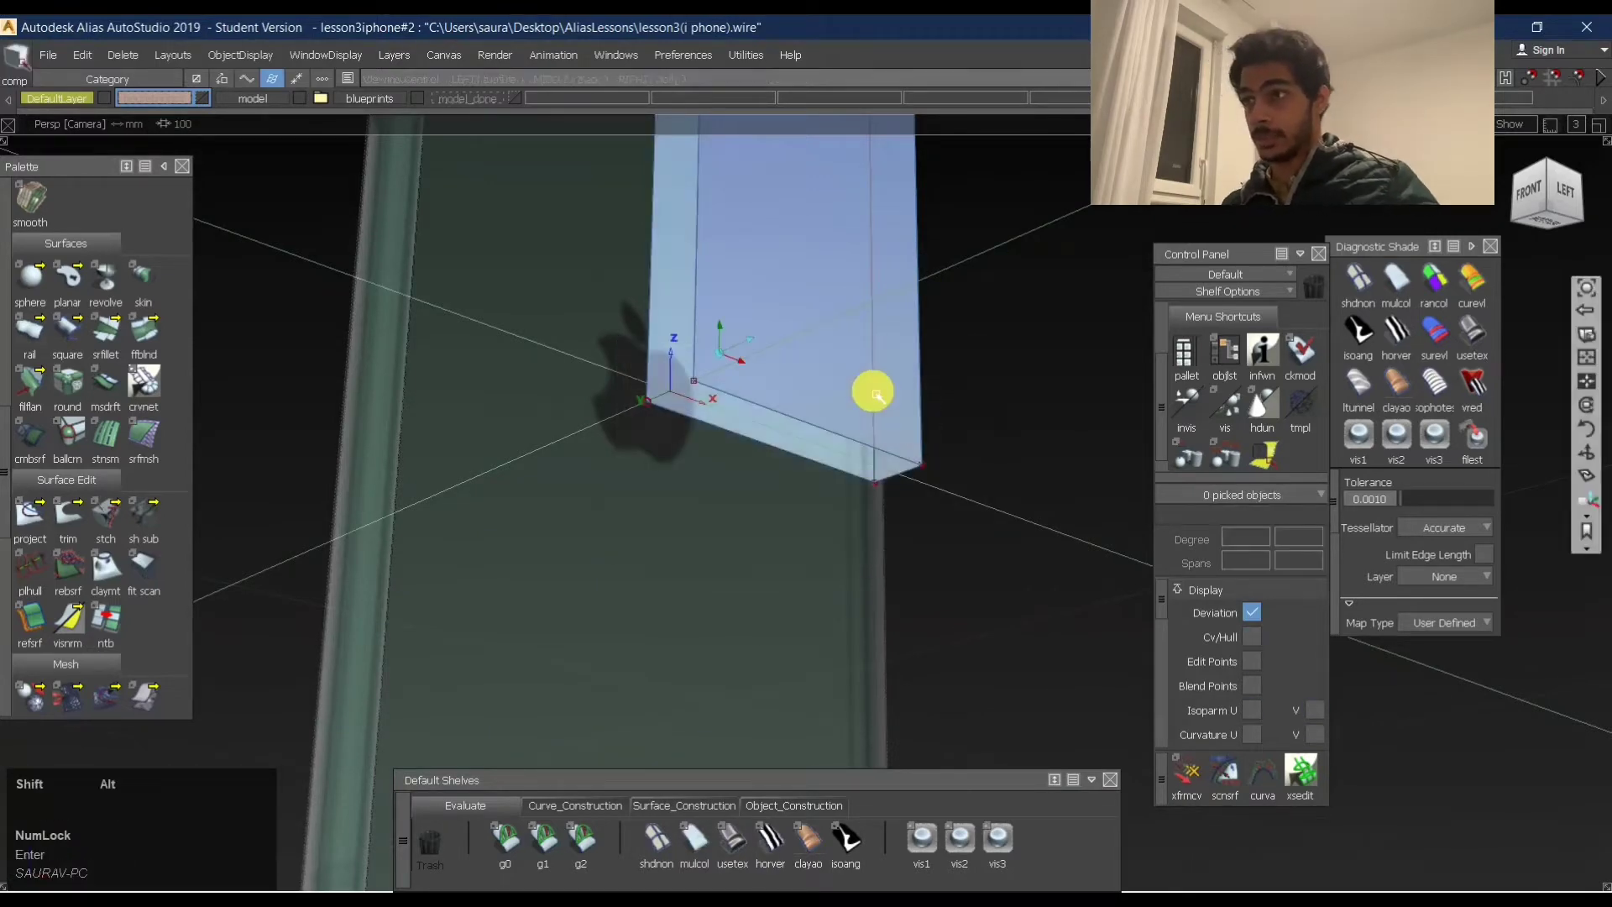
Hide the control points on the four remaining faces of the quarter box.
alt+shift+drag(871, 389, 746, 429)
alt+middle_drag(745, 429, 856, 468)
click(640, 252)
ctrl+shift+click(813, 504)
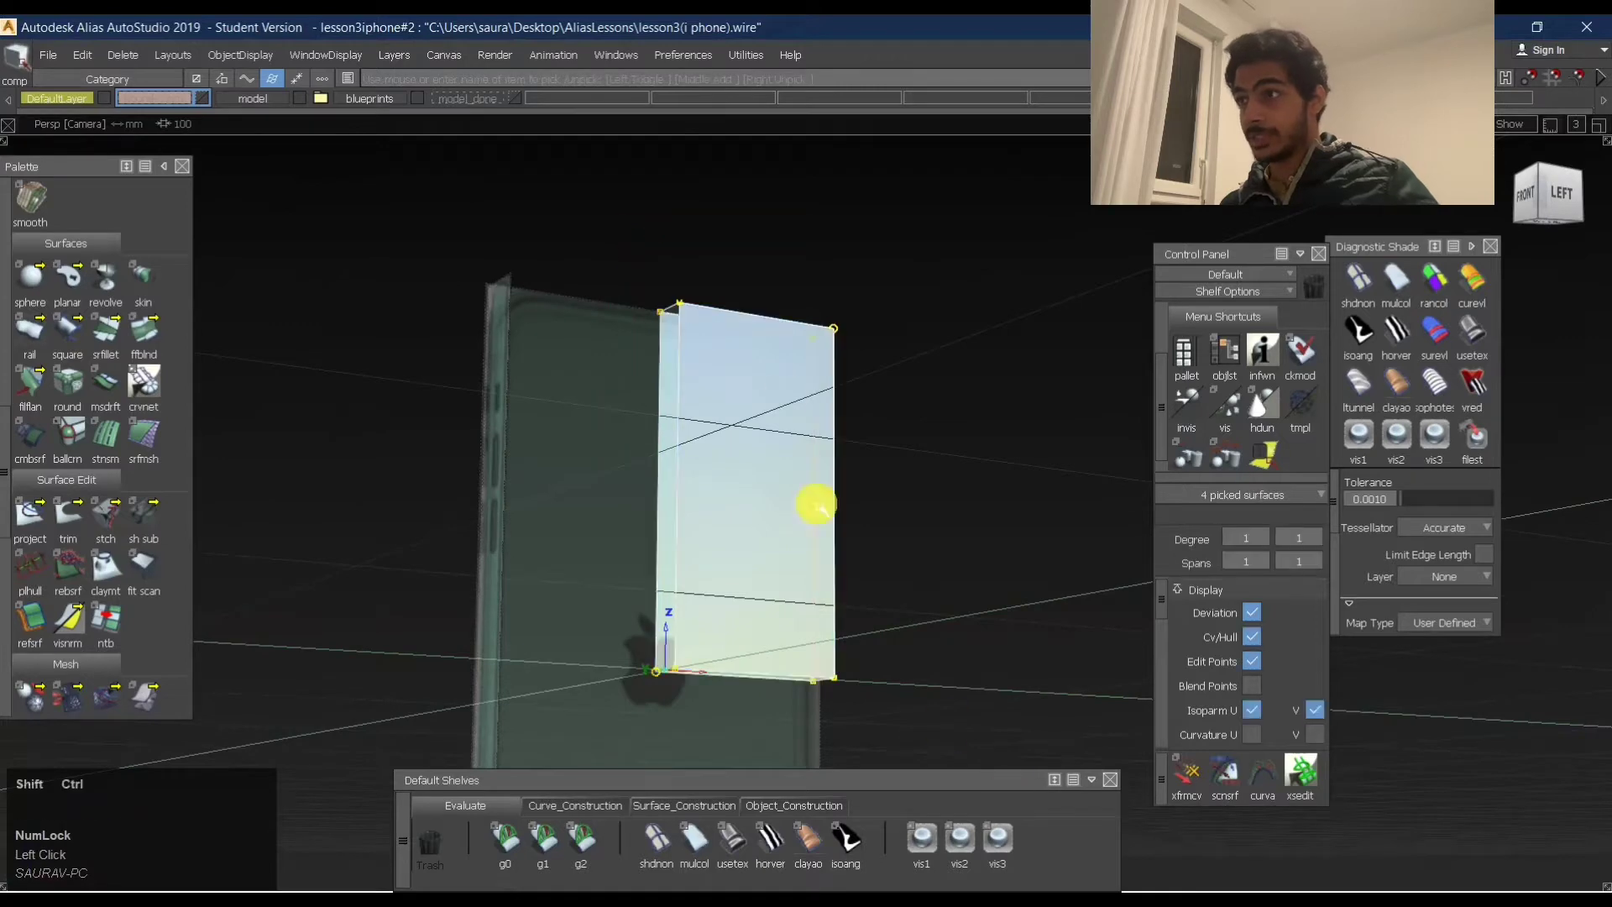
ctrl+shift+right_click(798, 420)
click(943, 342)
Examine the open quarter box against the phone photos in the Left view and from several perspective angles.
alt+shift+drag(943, 342, 1188, 338)
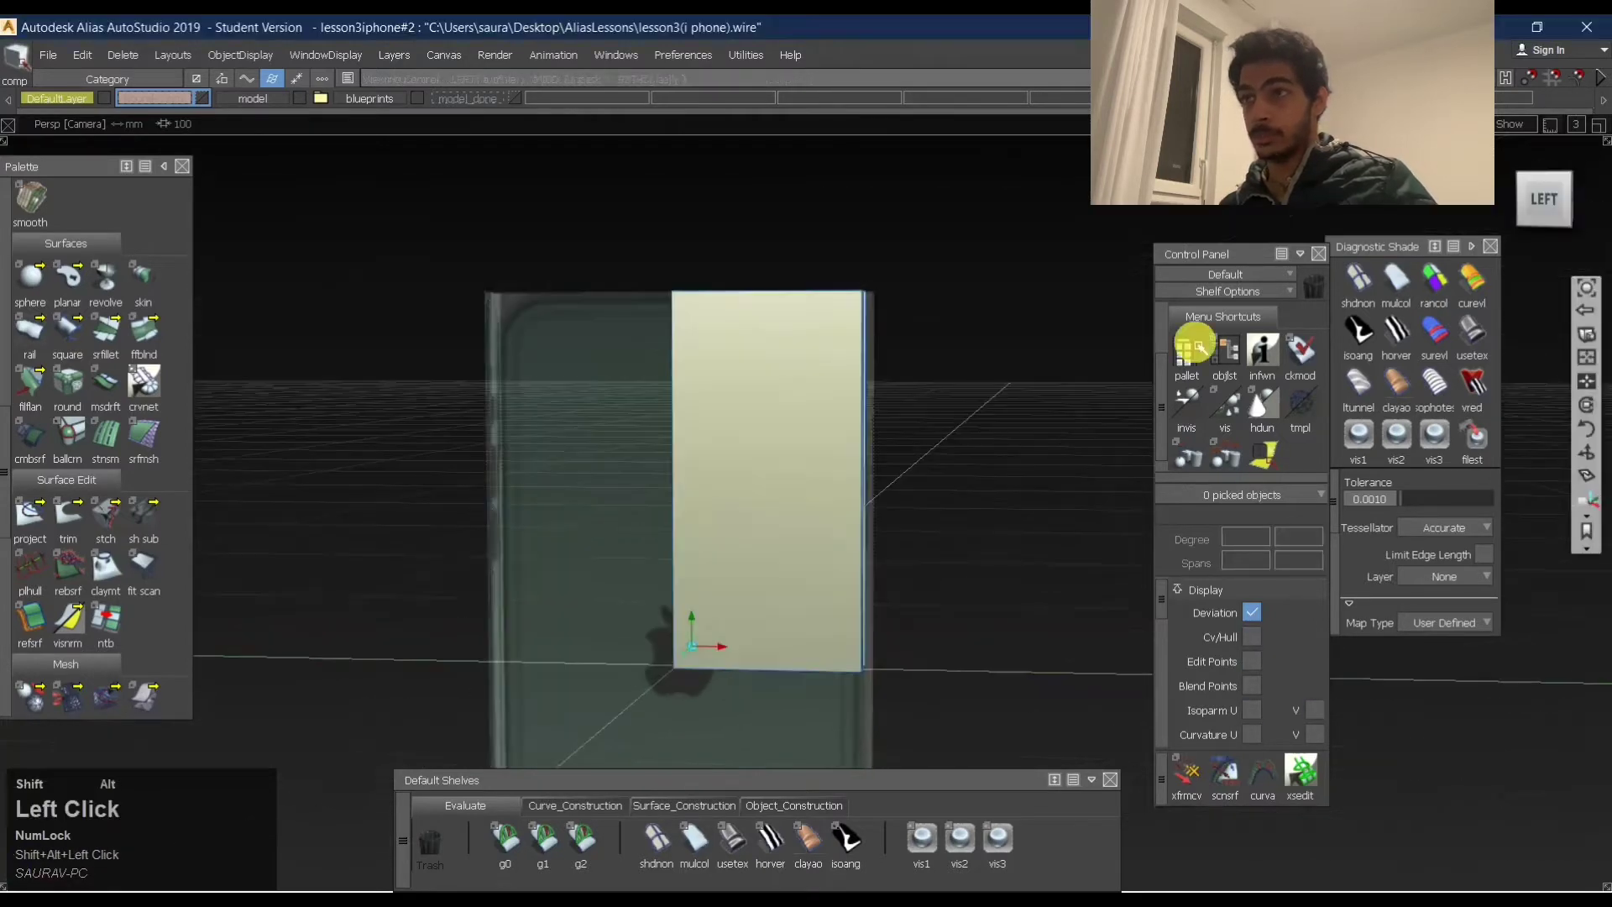
alt+shift+drag(907, 604, 1029, 511)
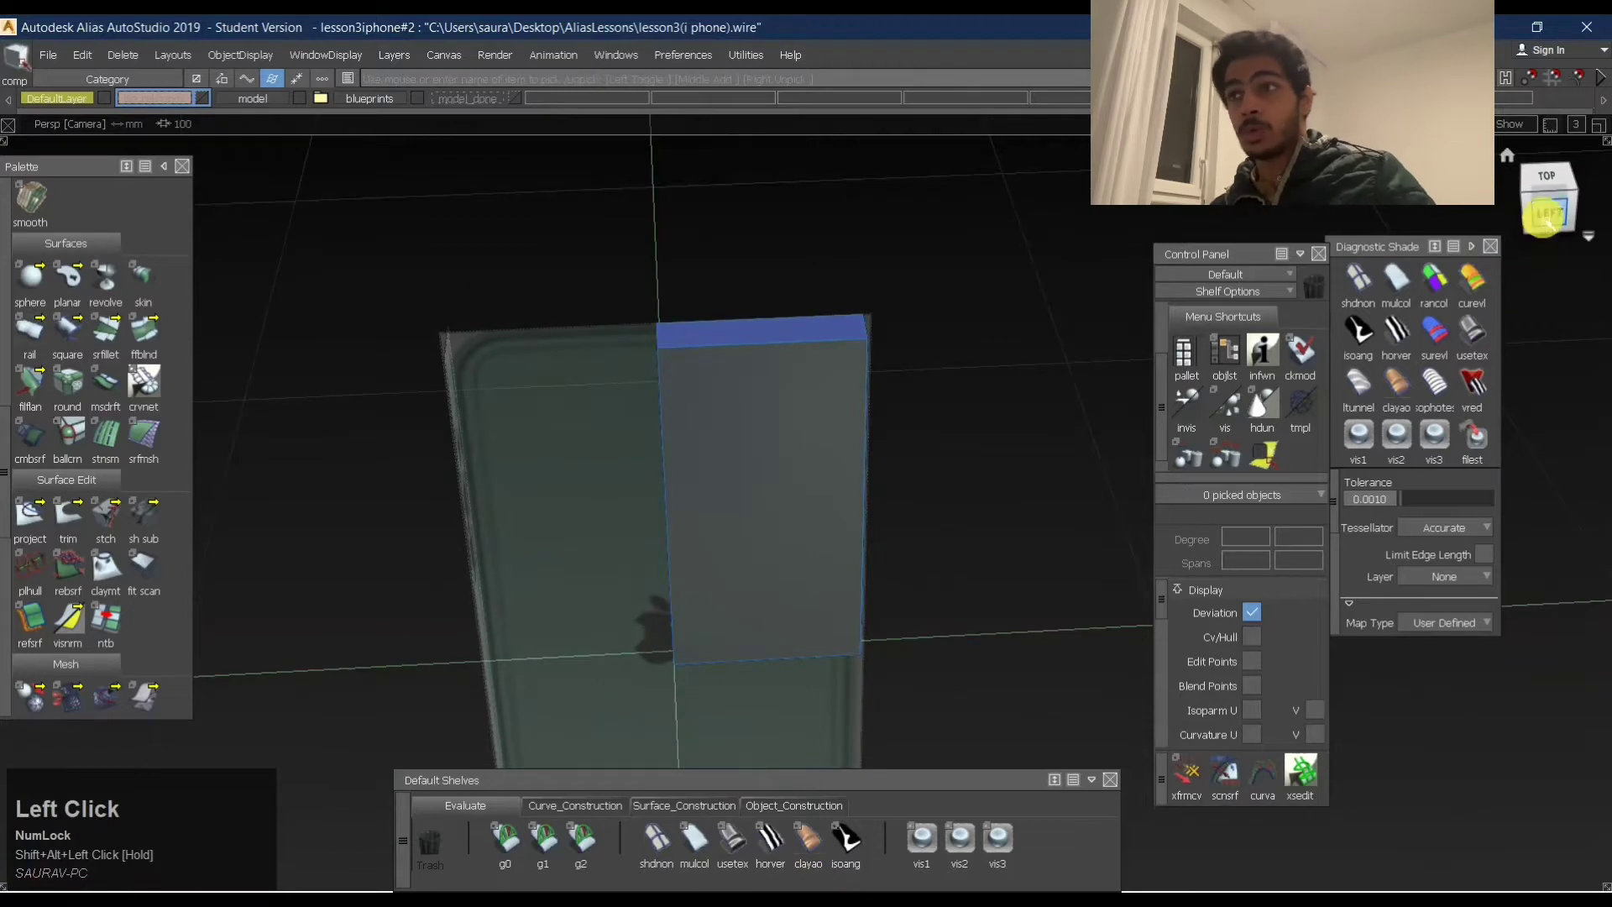
click(1549, 212)
click(703, 836)
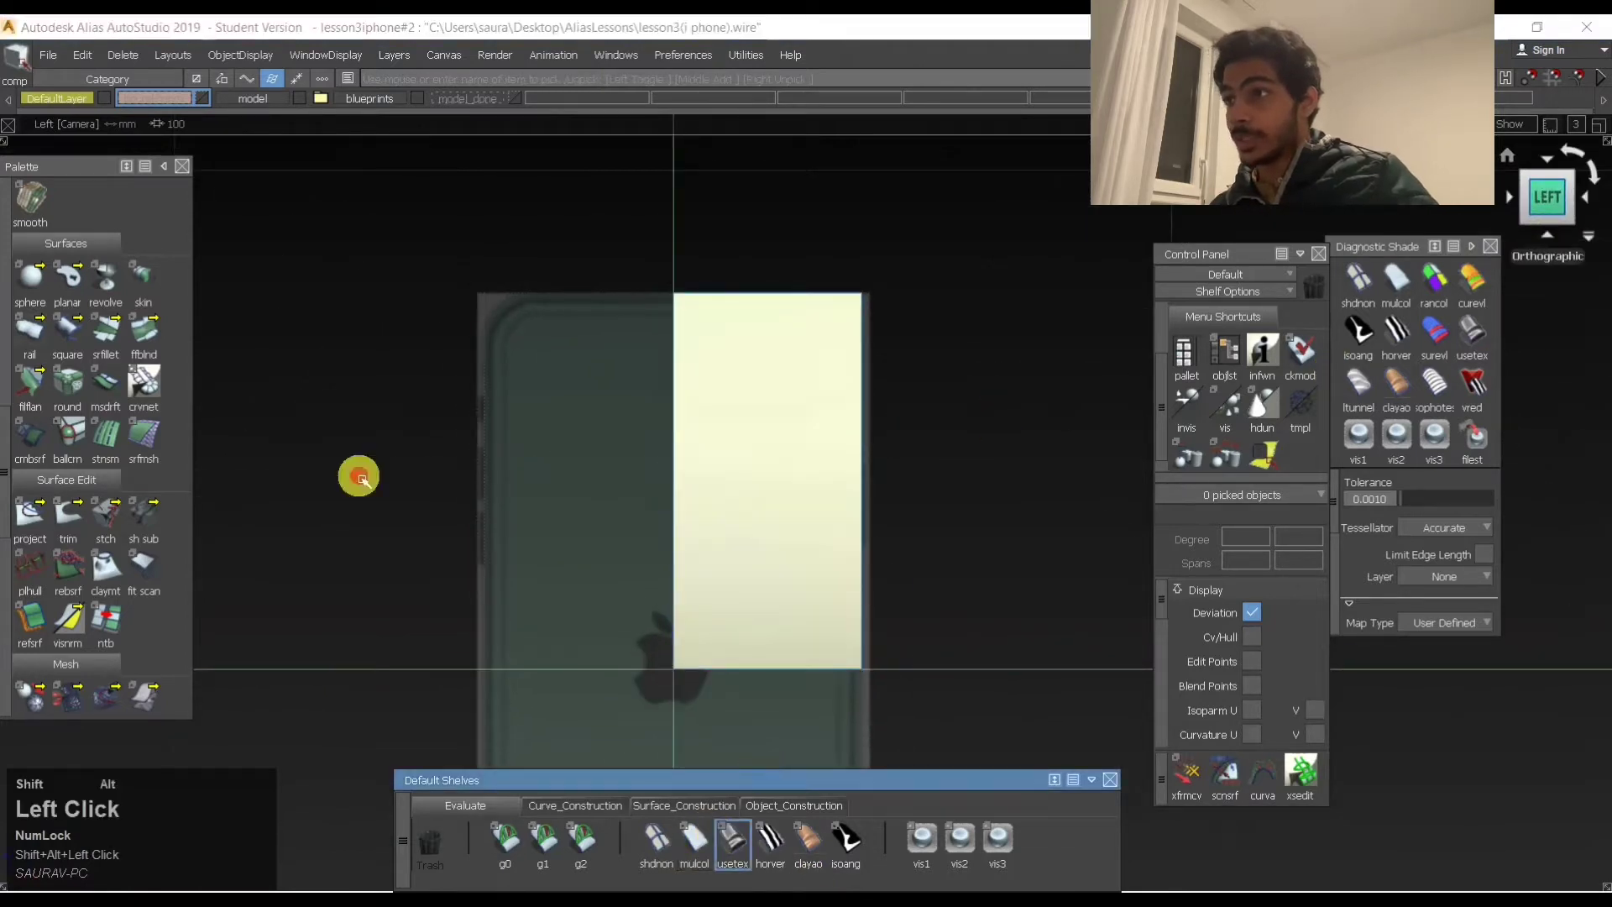
alt+shift+drag(359, 475, 731, 357)
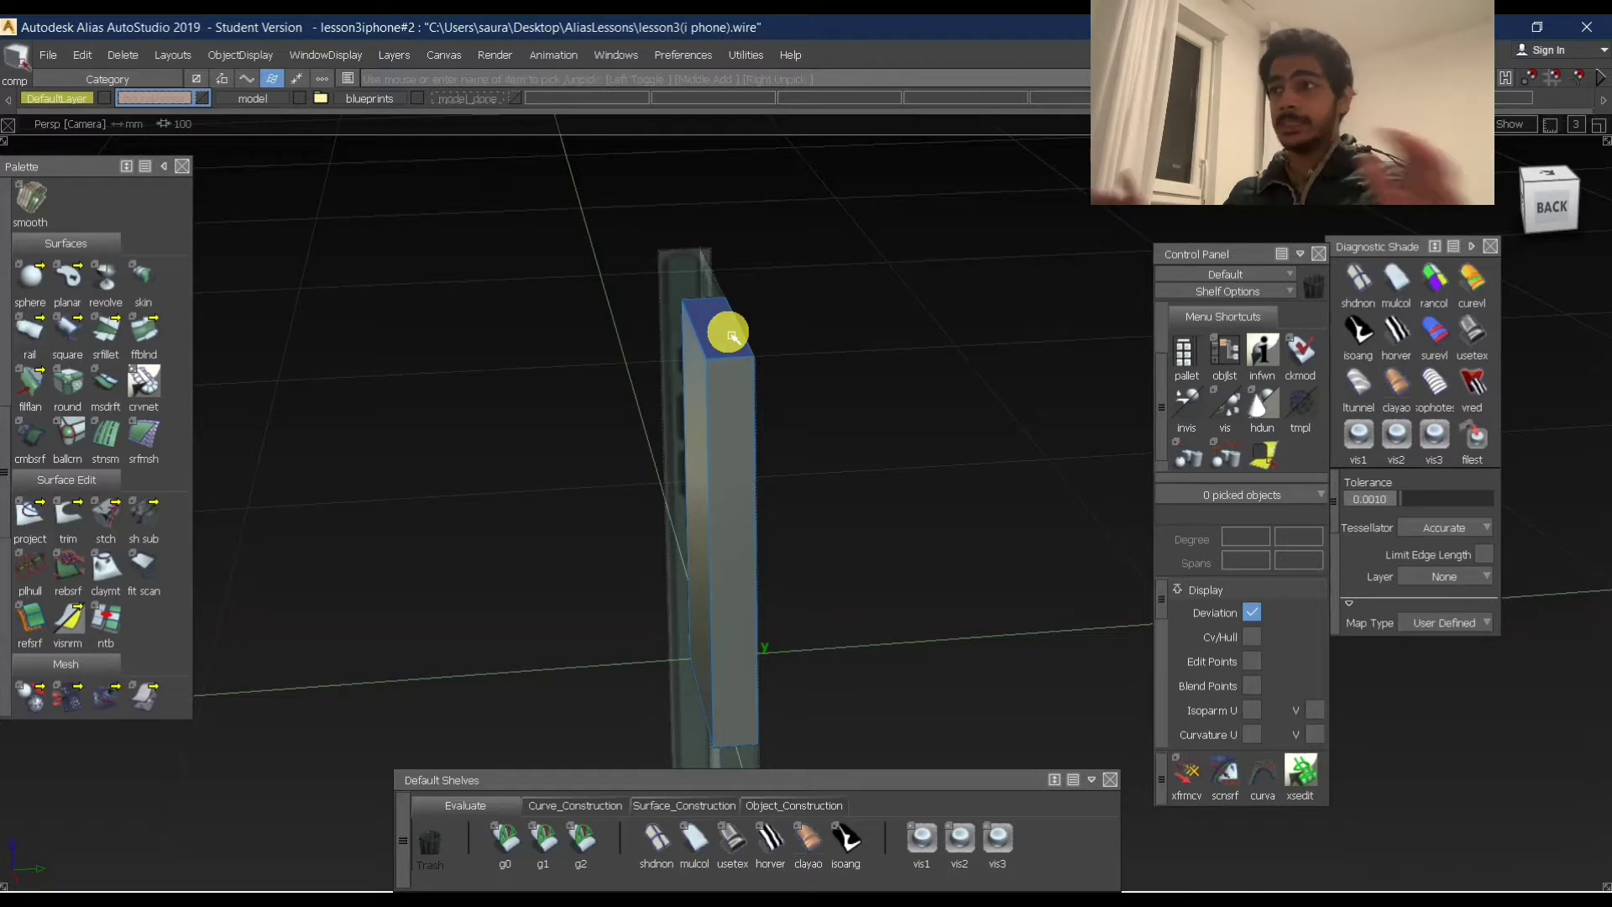
alt+shift+drag(616, 457, 1030, 400)
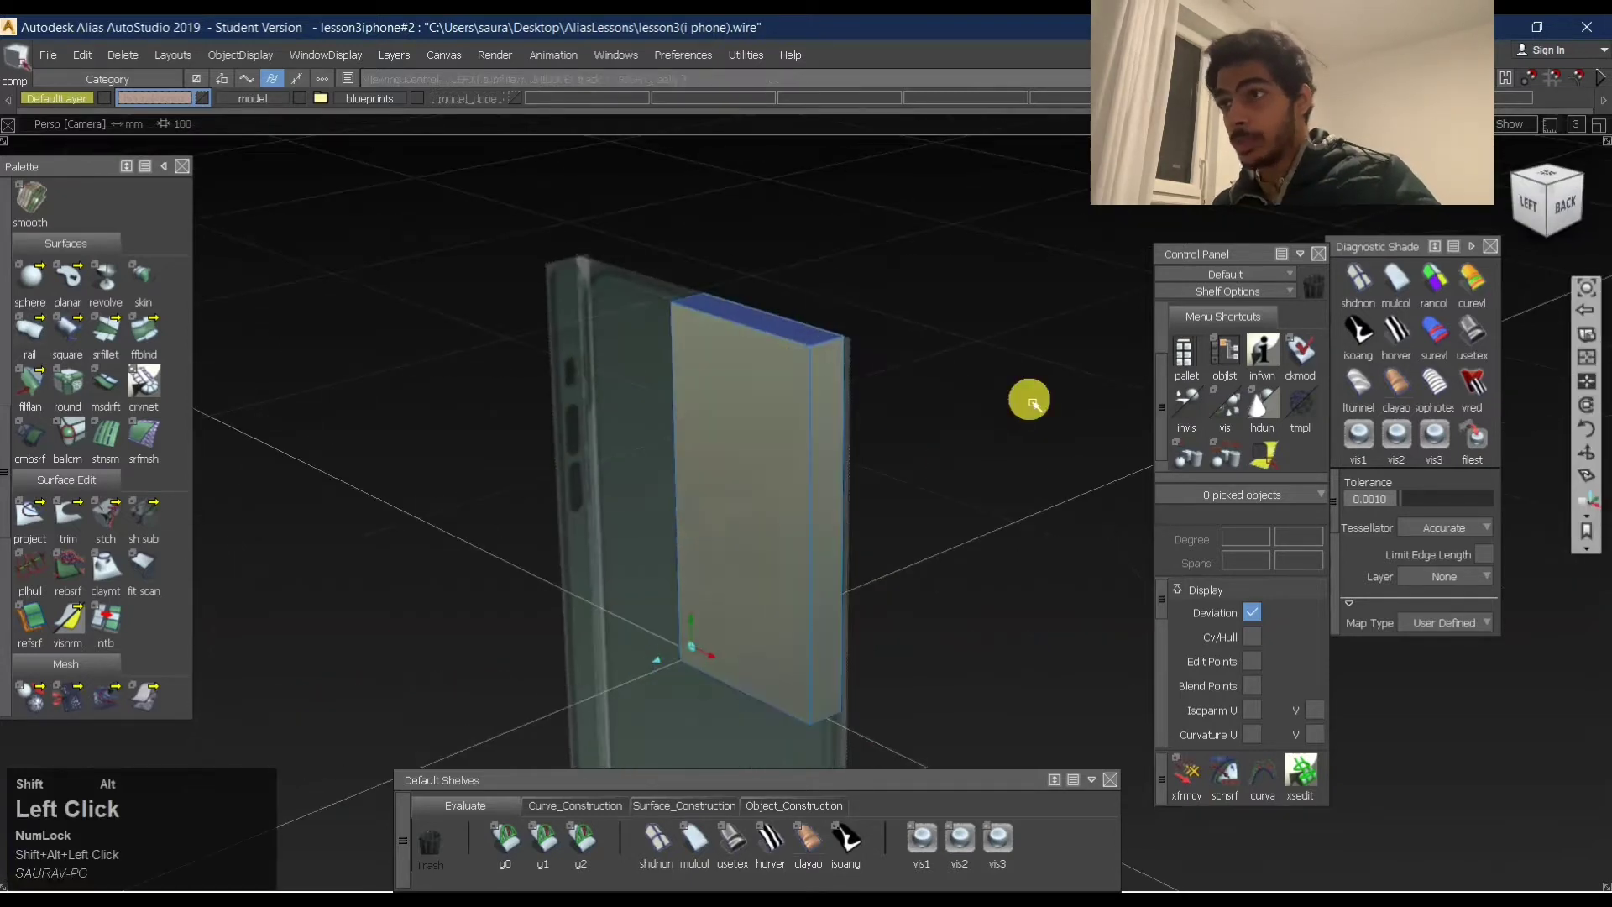
click(1534, 215)
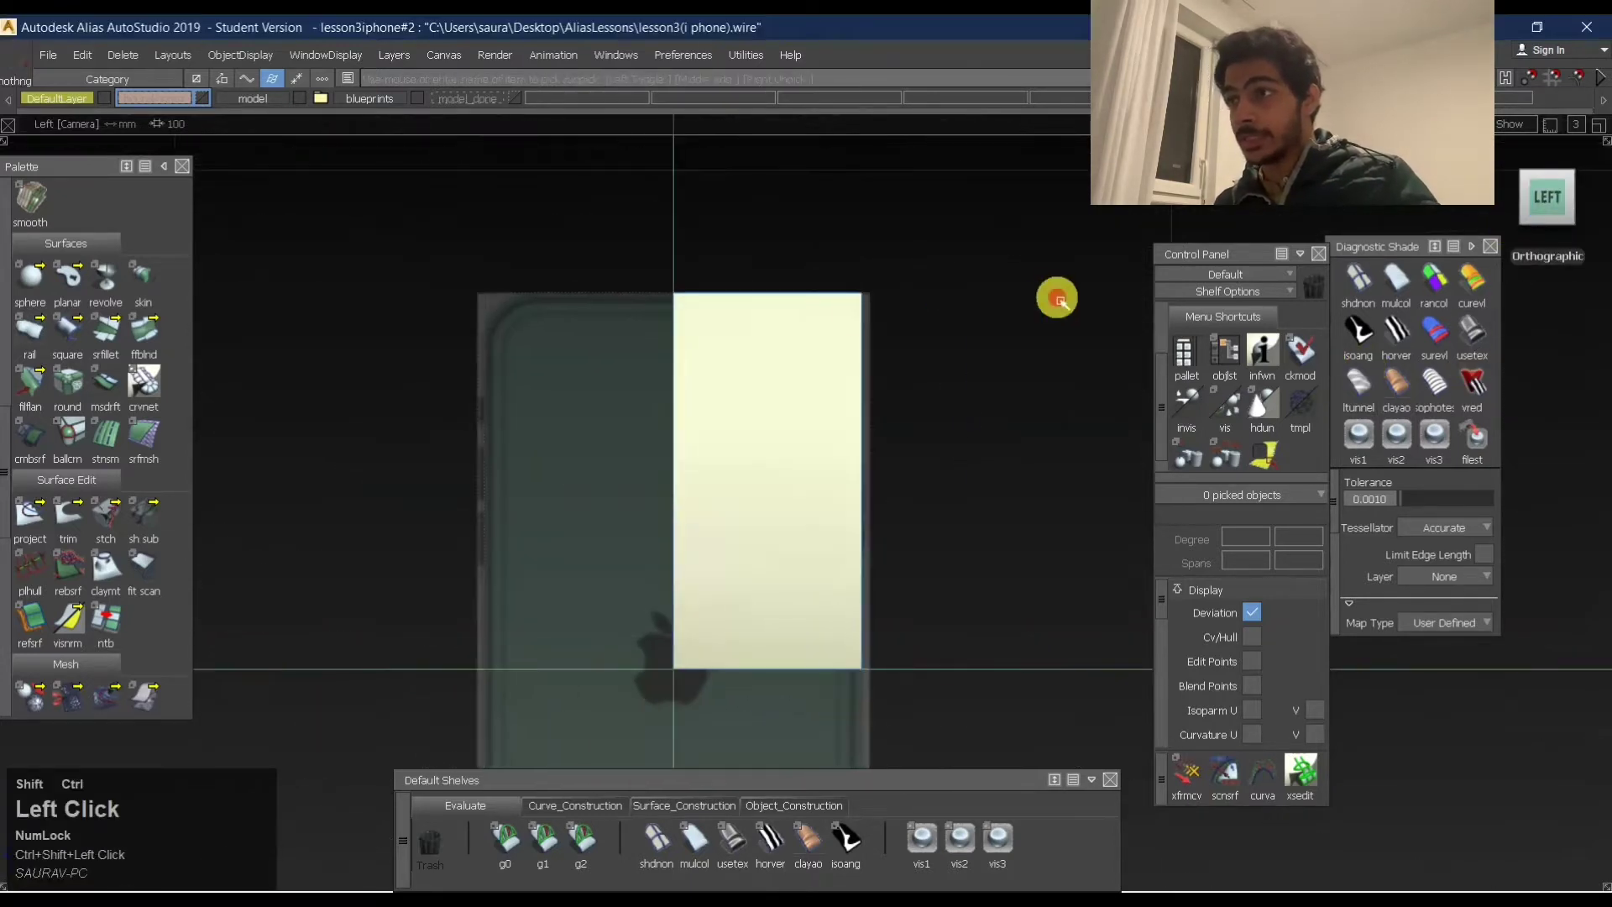
Delete the quarter box's outer side face and top face, keeping only the two large faces.
alt+shift+drag(1055, 299, 831, 361)
click(832, 361)
alt+shift+drag(855, 286, 761, 398)
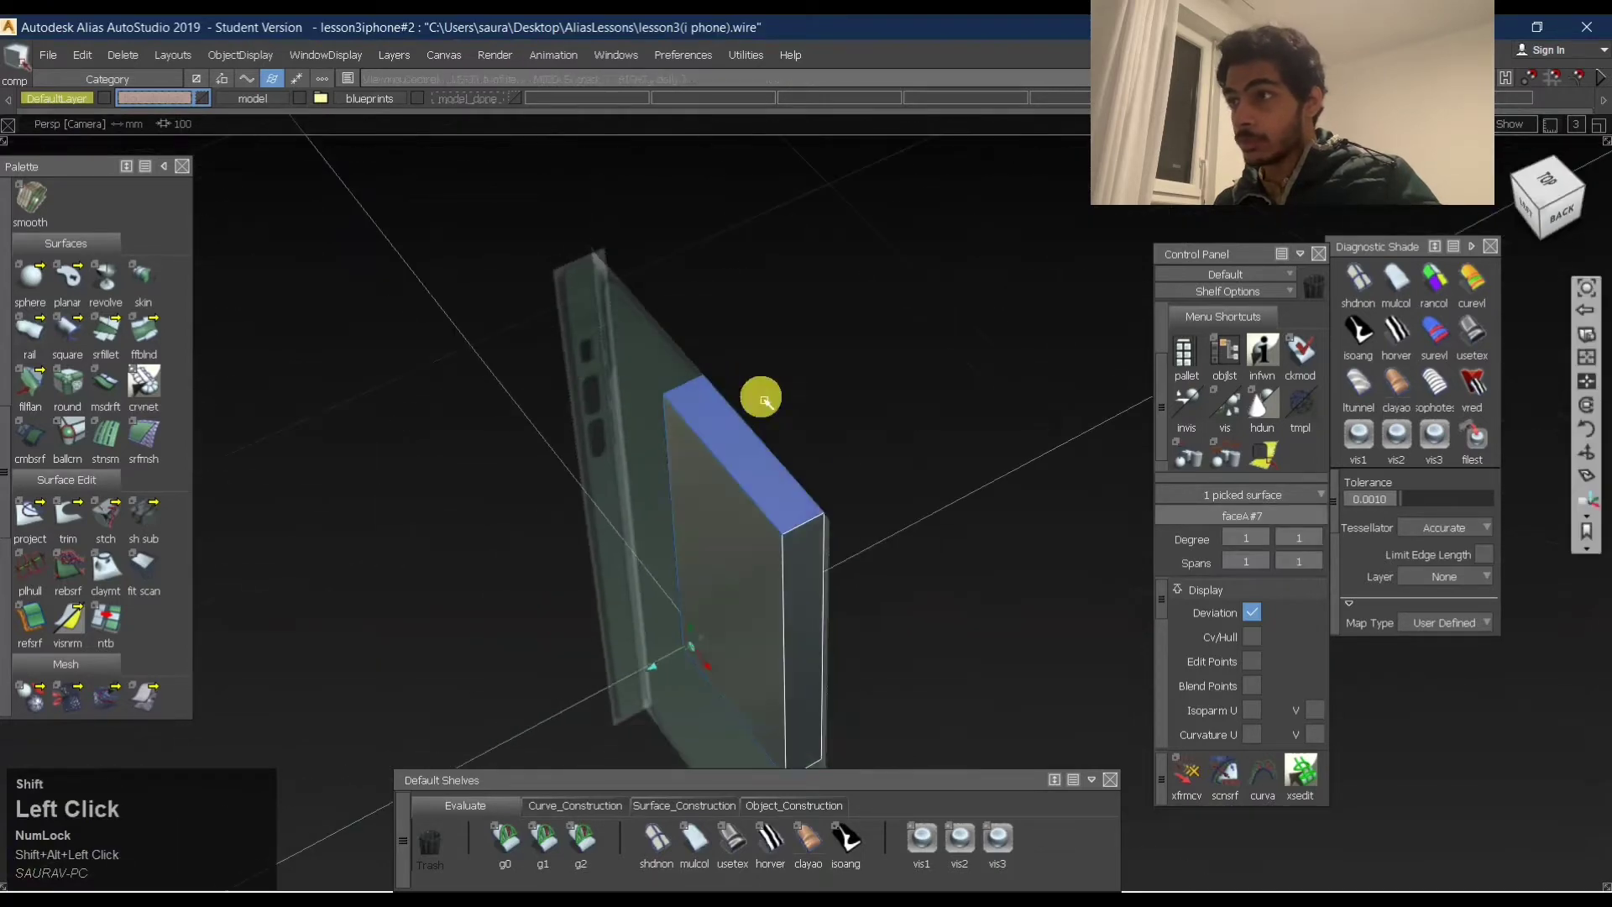
click(750, 447)
key(Return)
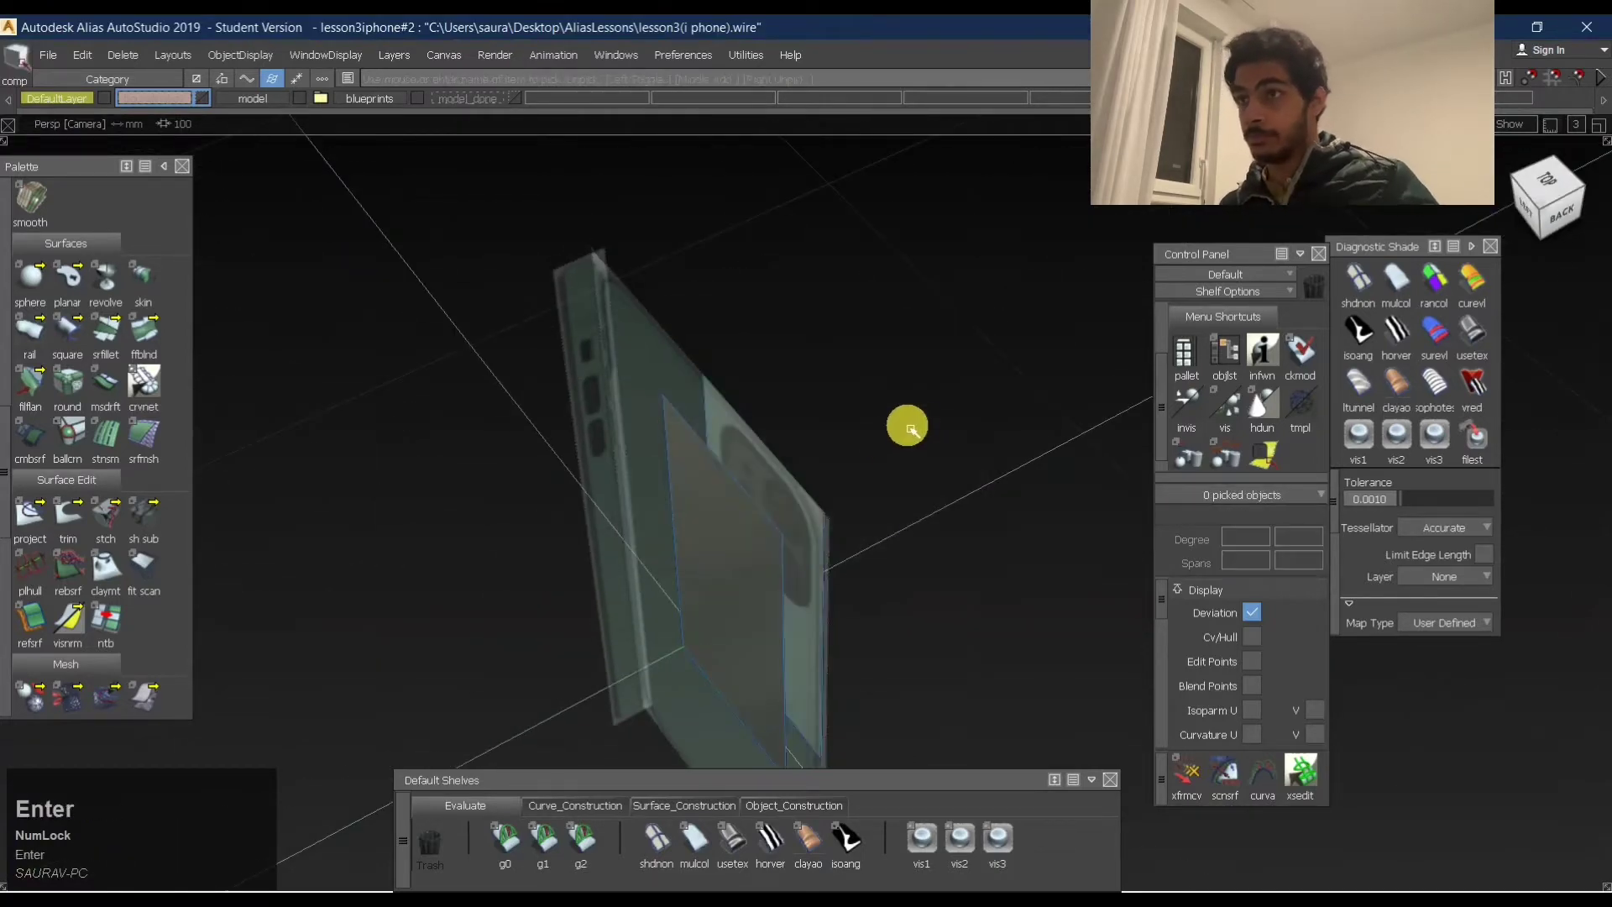
Turn off the multi-color diagnostic shading in the Left view and frame the phone's upper edge near the camera.
click(1500, 222)
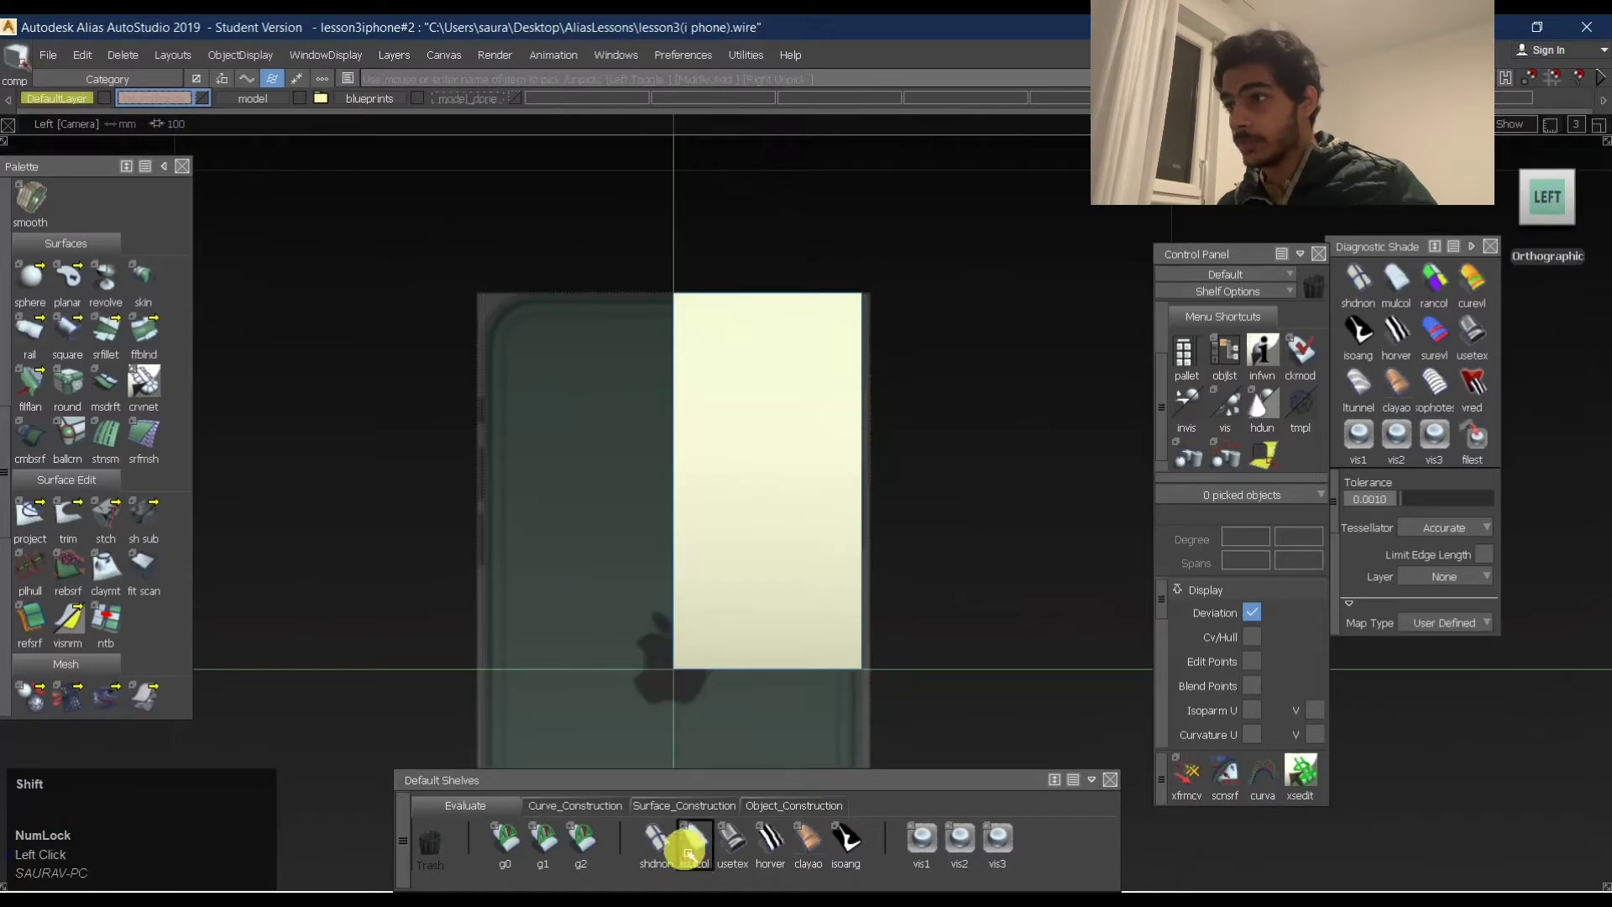
click(686, 842)
alt+shift+middle_drag(921, 355, 839, 436)
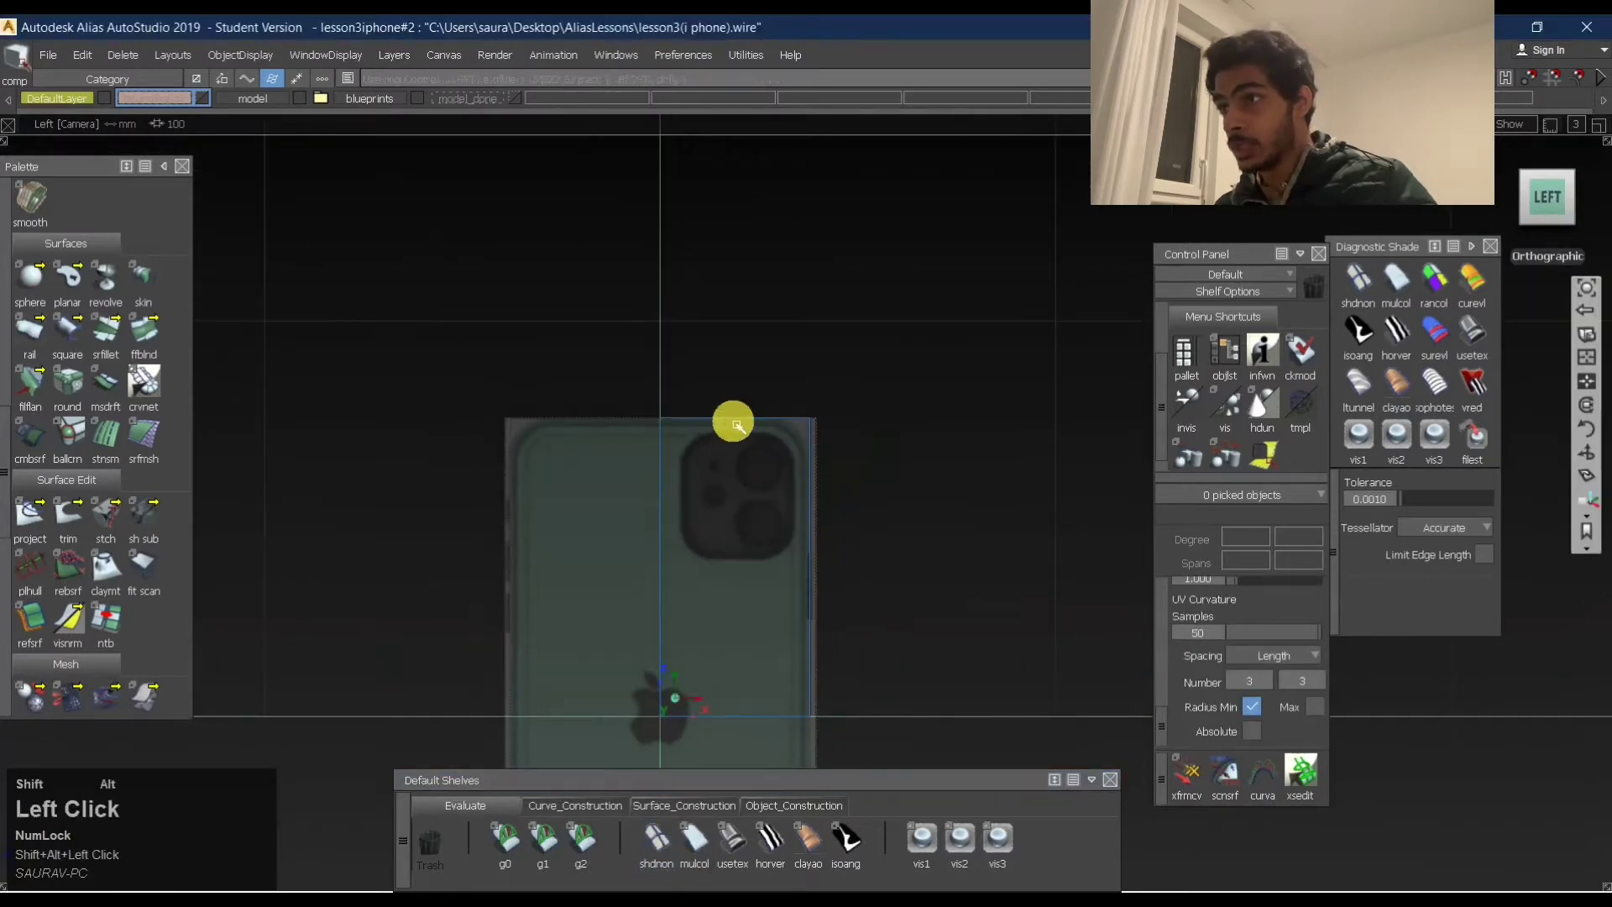
alt+shift+right_drag(731, 420, 387, 464)
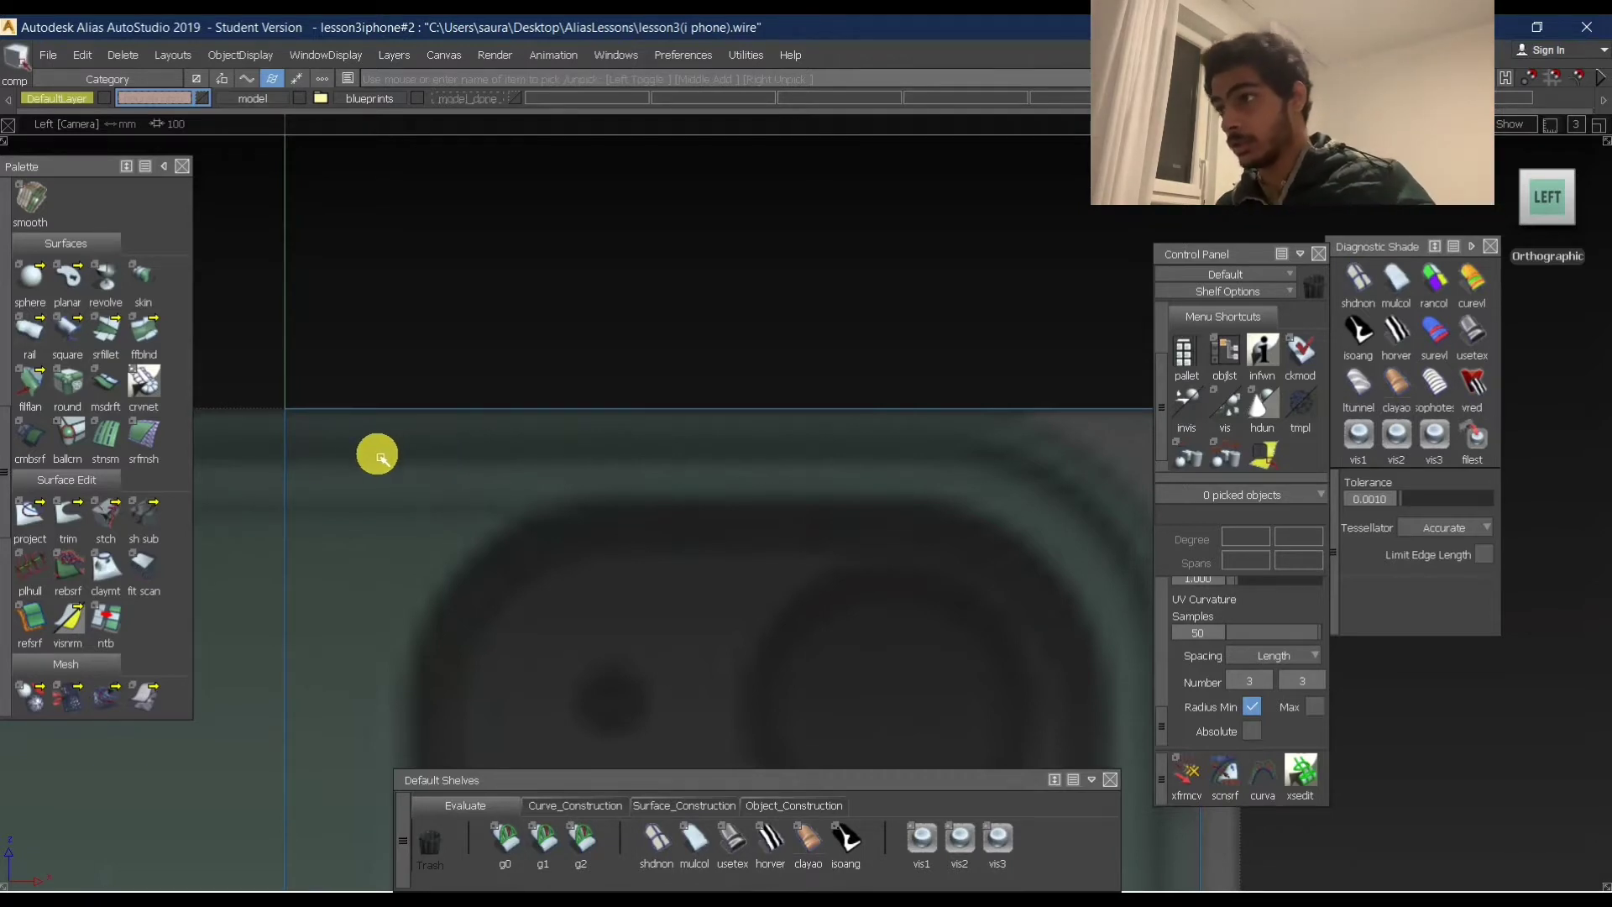
alt+shift+middle_drag(413, 443, 590, 461)
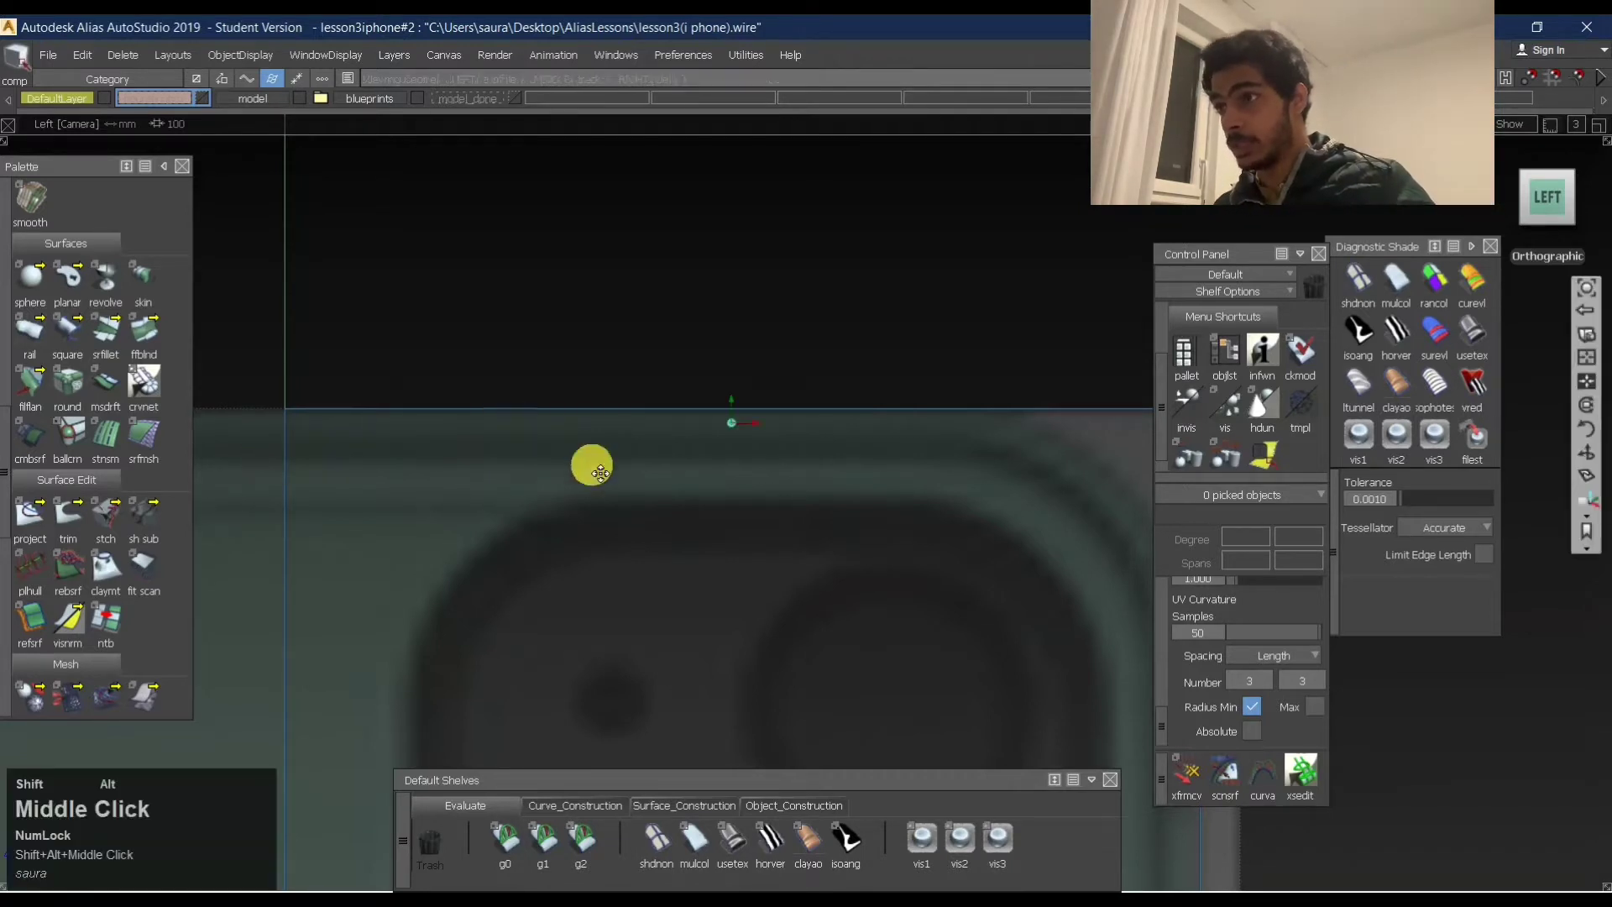
alt+shift+right_drag(590, 461, 605, 475)
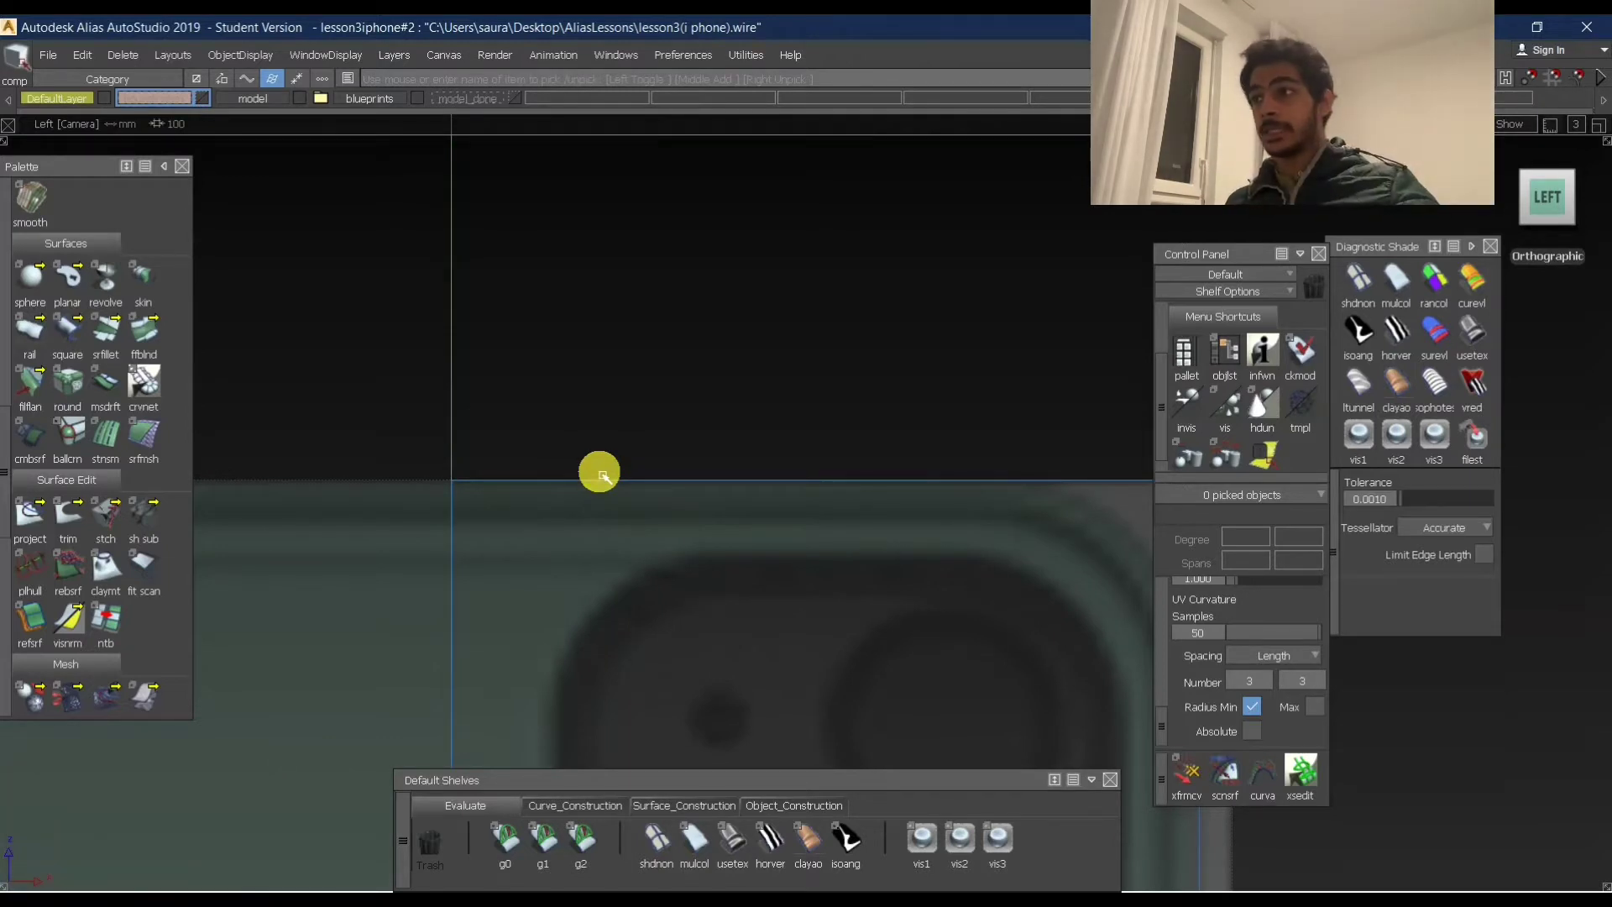
Display the control points on the two large faces of the quarter body.
ctrl+shift+drag(596, 454, 695, 430)
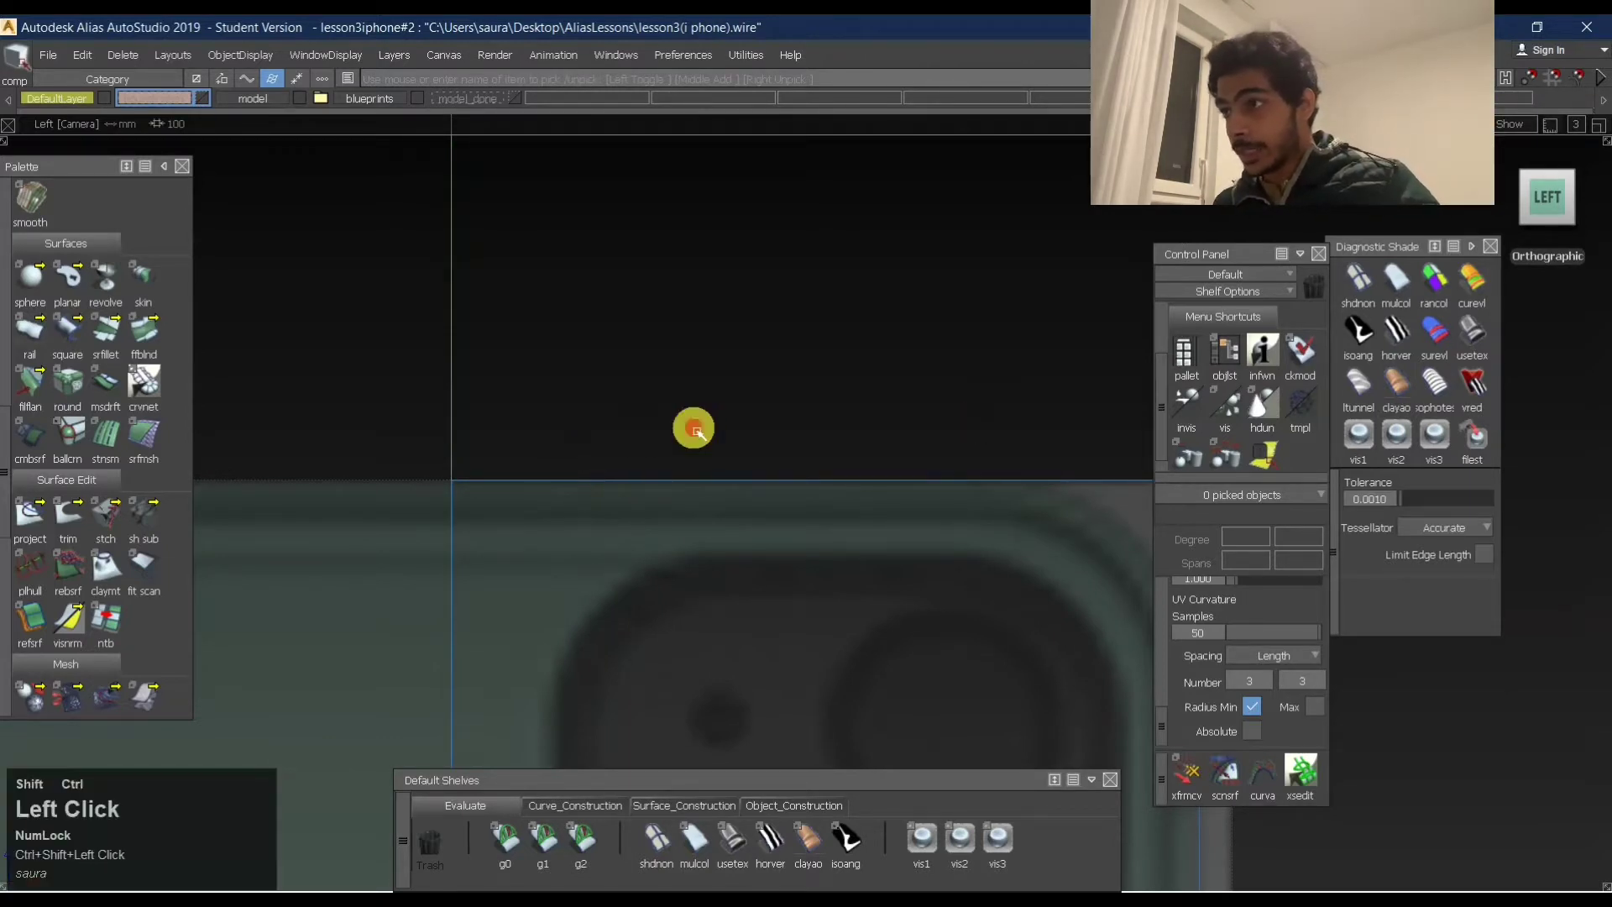
drag(443, 426, 776, 603)
ctrl+shift+right_drag(876, 448, 830, 491)
ctrl+shift+drag(756, 645, 838, 402)
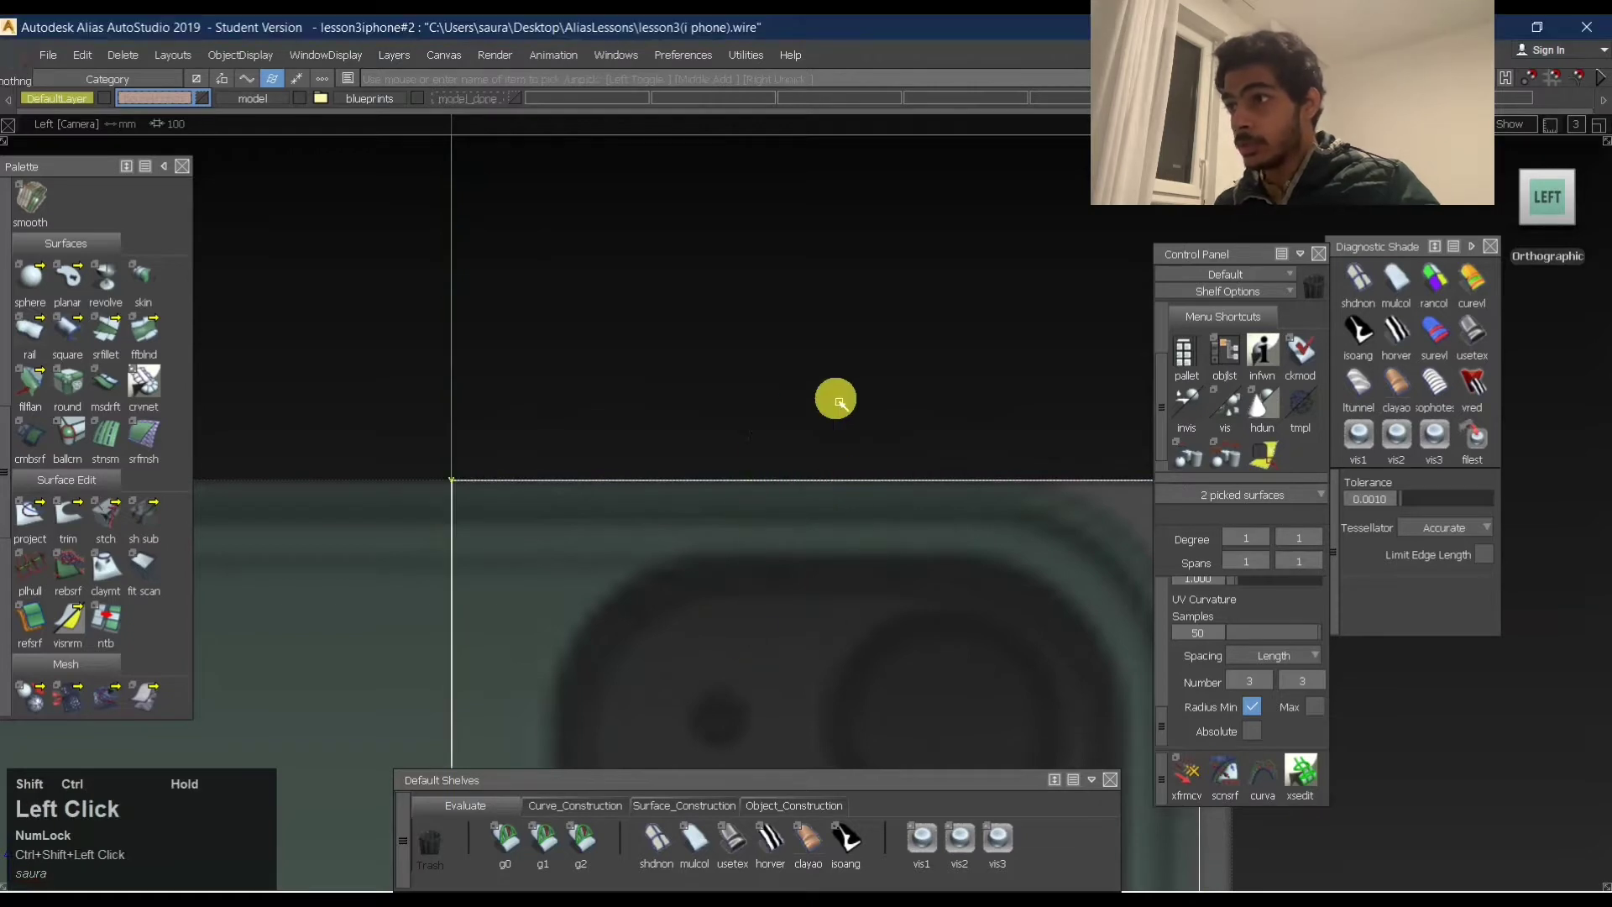
Move the upper-edge control points of both faces down, slightly inside the phone's top outline in the photo.
alt+shift+right_drag(839, 402, 612, 417)
ctrl+shift+drag(612, 417, 1004, 515)
ctrl+shift+middle_drag(965, 637, 1008, 361)
right_drag(1032, 340, 1033, 366)
ctrl+shift+drag(958, 568, 1078, 351)
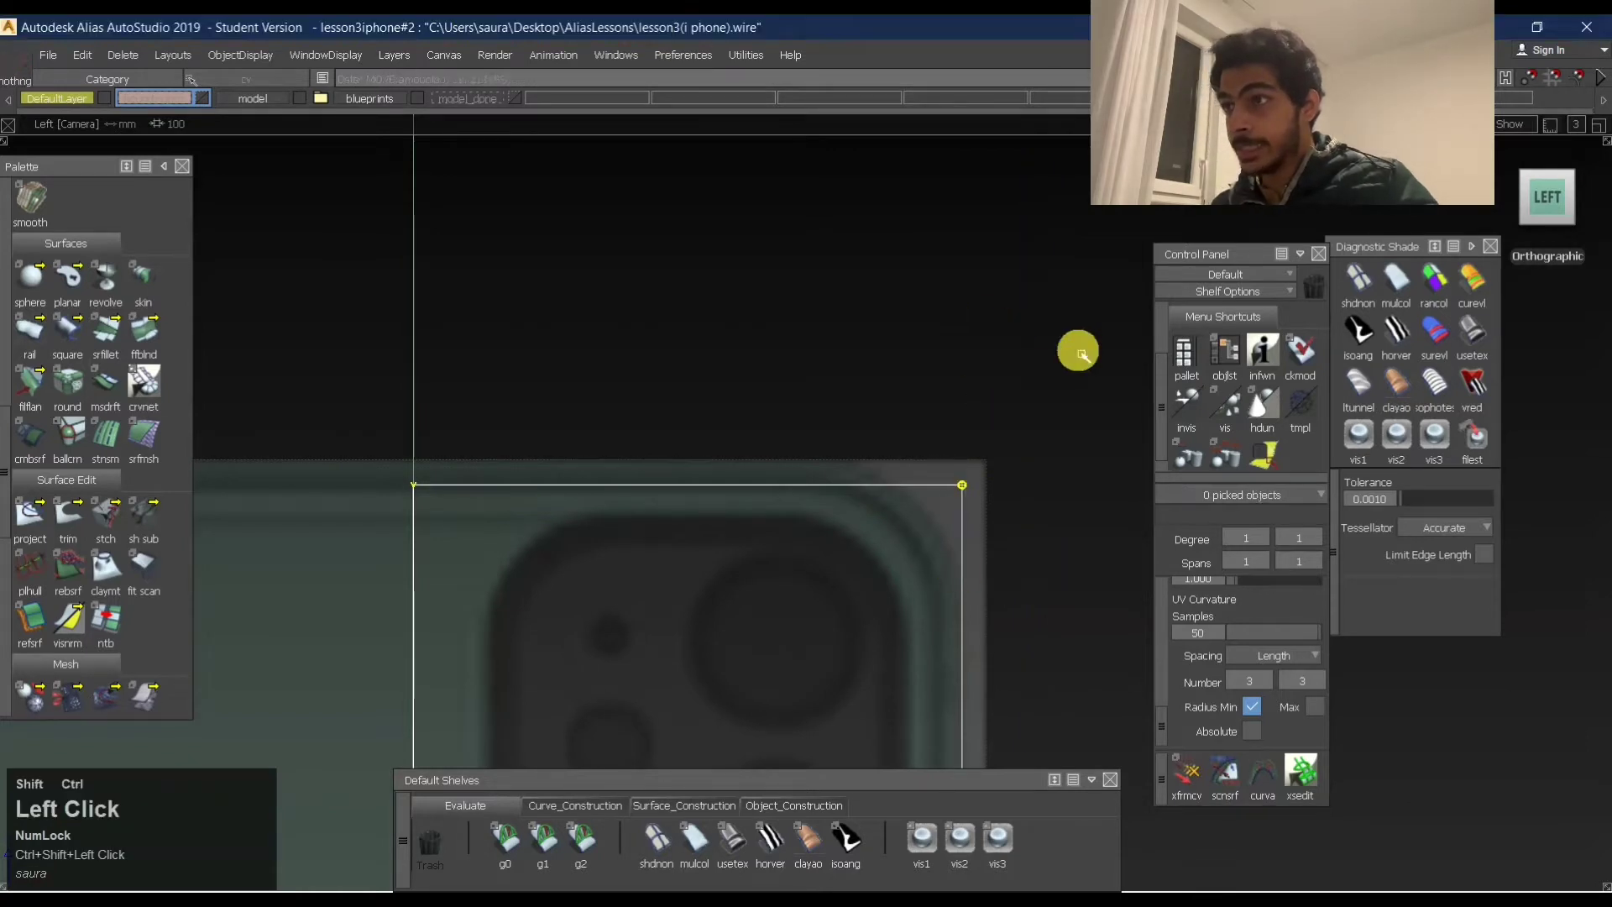
Move the outer side control points of both faces inward from the phone's side edge in the photo.
alt+shift+right_drag(991, 551, 947, 590)
alt+shift+middle_drag(949, 595, 962, 294)
alt+shift+right_drag(964, 315, 831, 382)
ctrl+shift+drag(831, 382, 836, 310)
drag(781, 164, 882, 683)
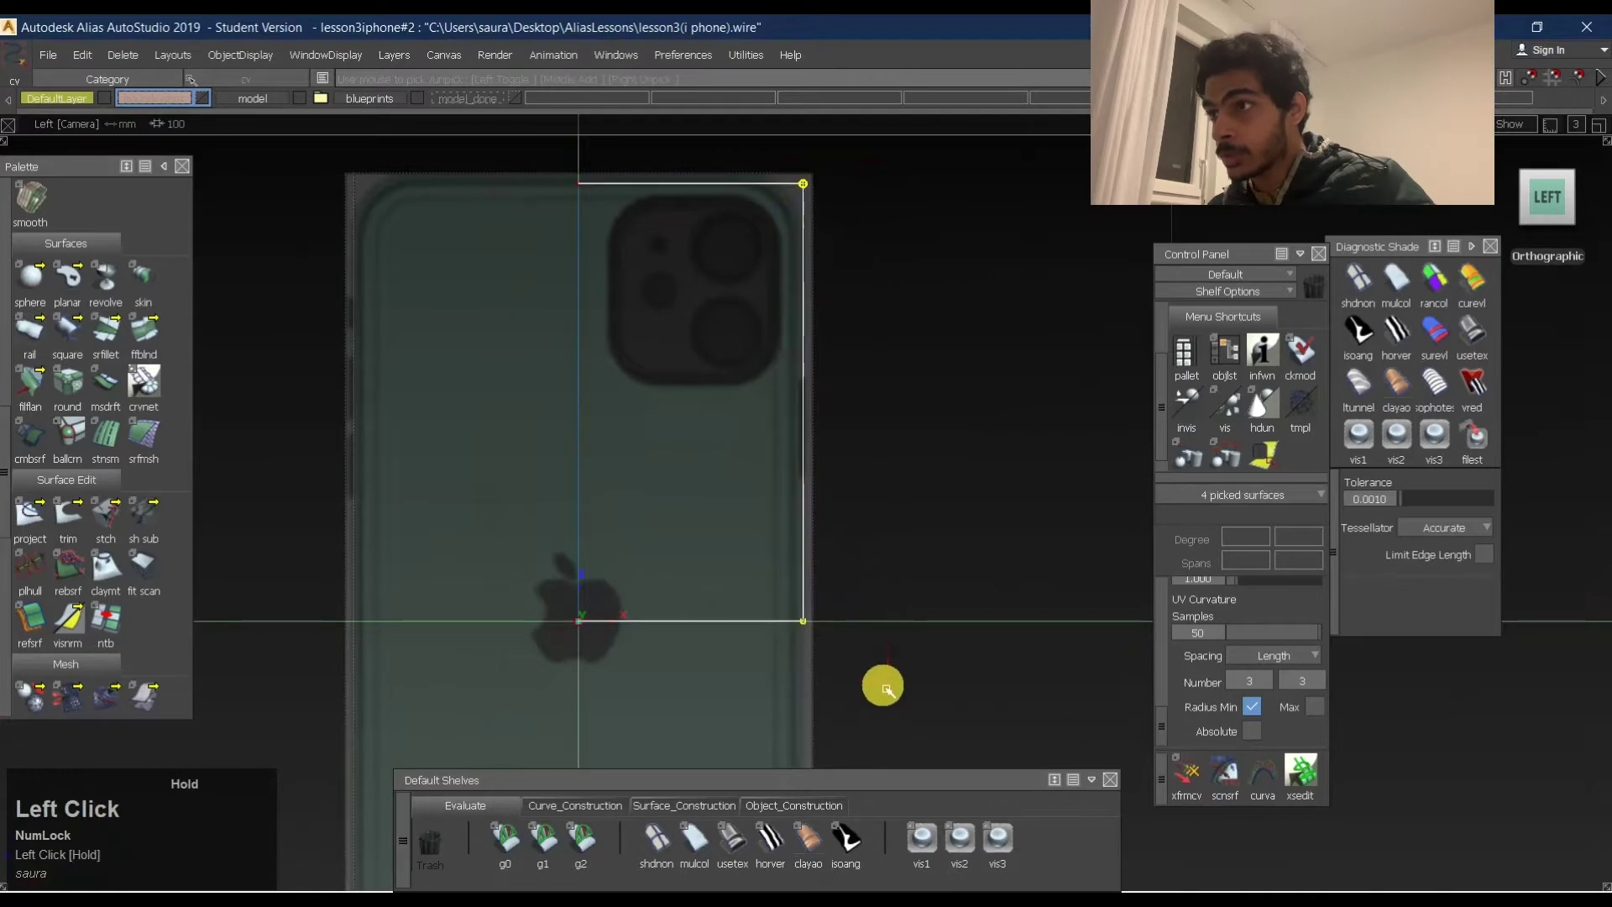
ctrl+shift+middle_drag(882, 684, 824, 496)
alt+shift+right_drag(824, 496, 1022, 487)
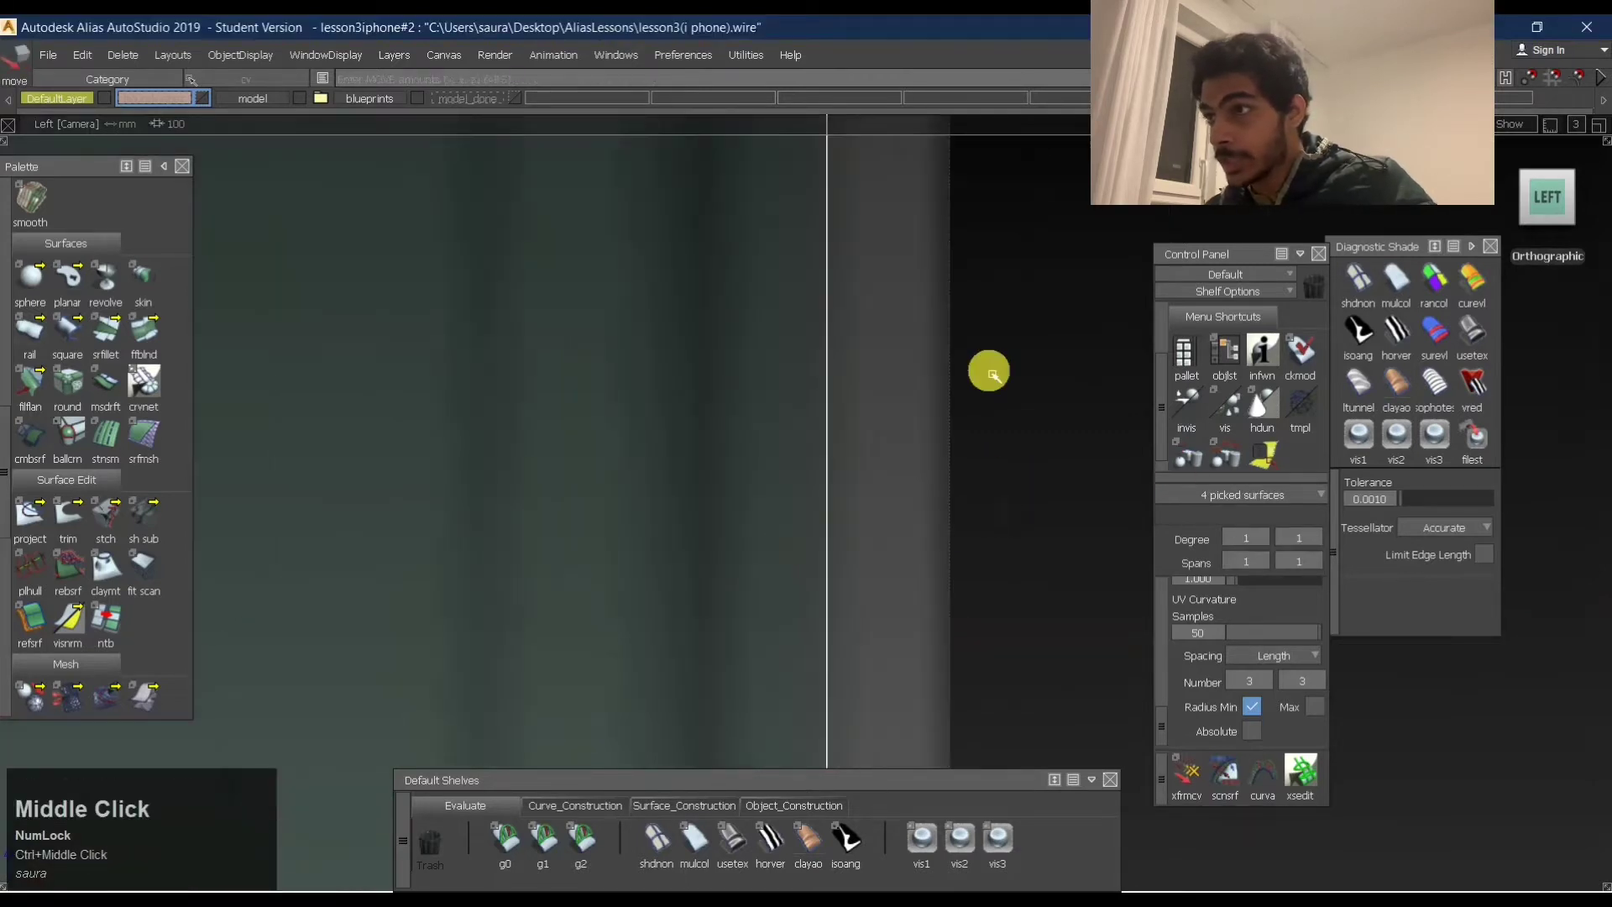
middle_drag(986, 367, 854, 420)
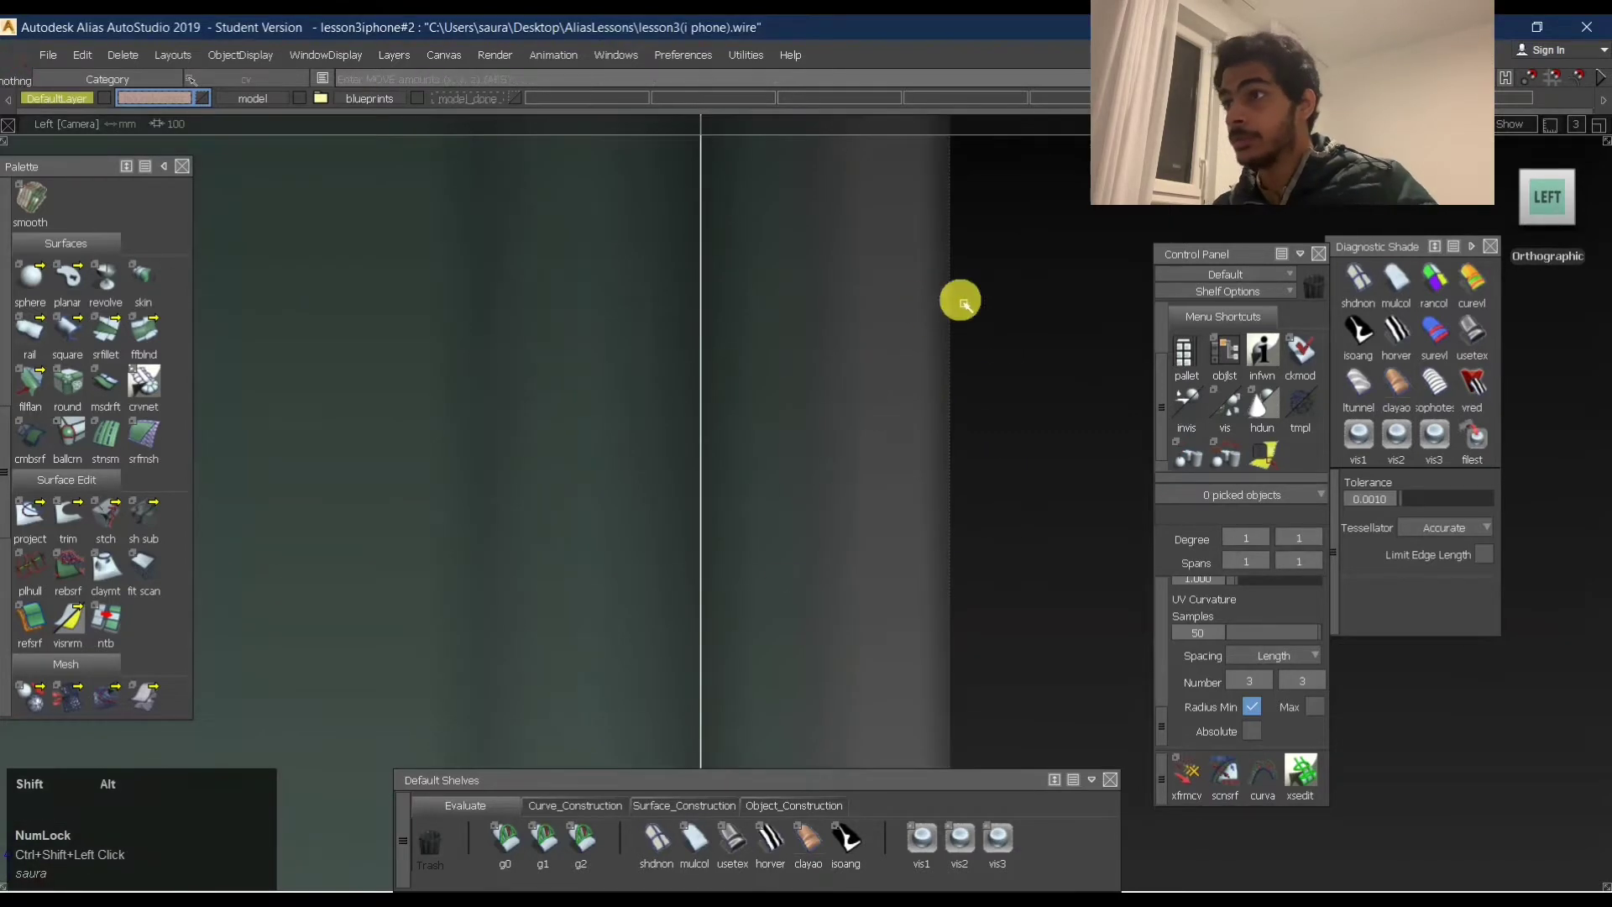
Lower the upper-edge control points of both faces slightly further and clear the selection.
alt+shift+right_drag(961, 299, 644, 392)
alt+shift+middle_drag(644, 392, 849, 652)
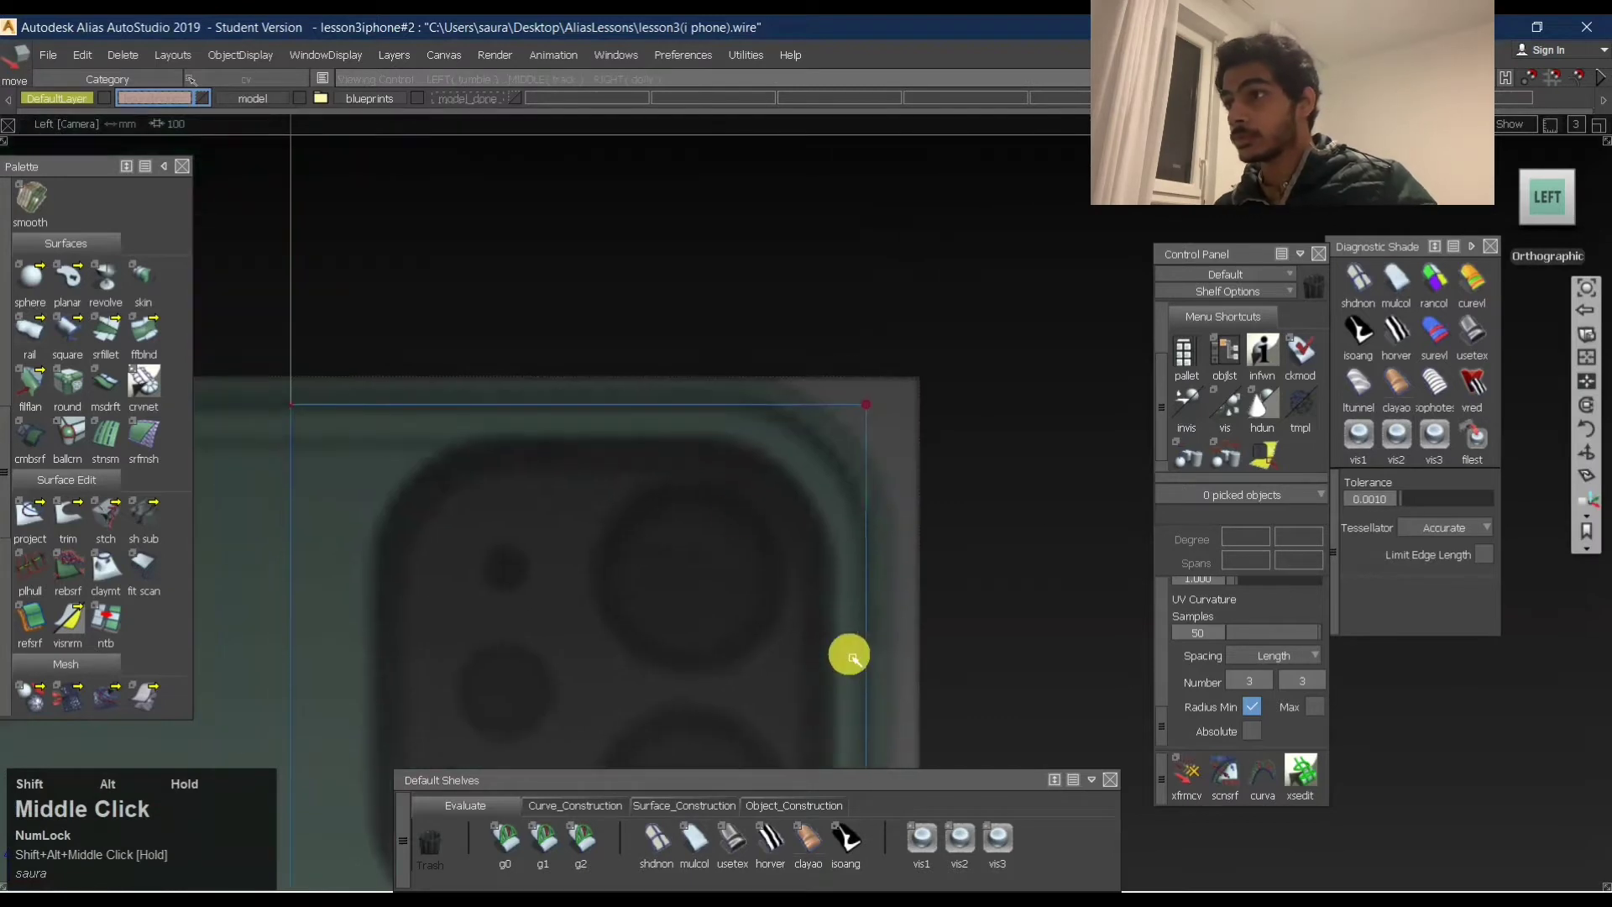
alt+shift+right_drag(328, 414, 588, 420)
alt+shift+middle_drag(588, 420, 677, 600)
ctrl+shift+drag(493, 634, 492, 418)
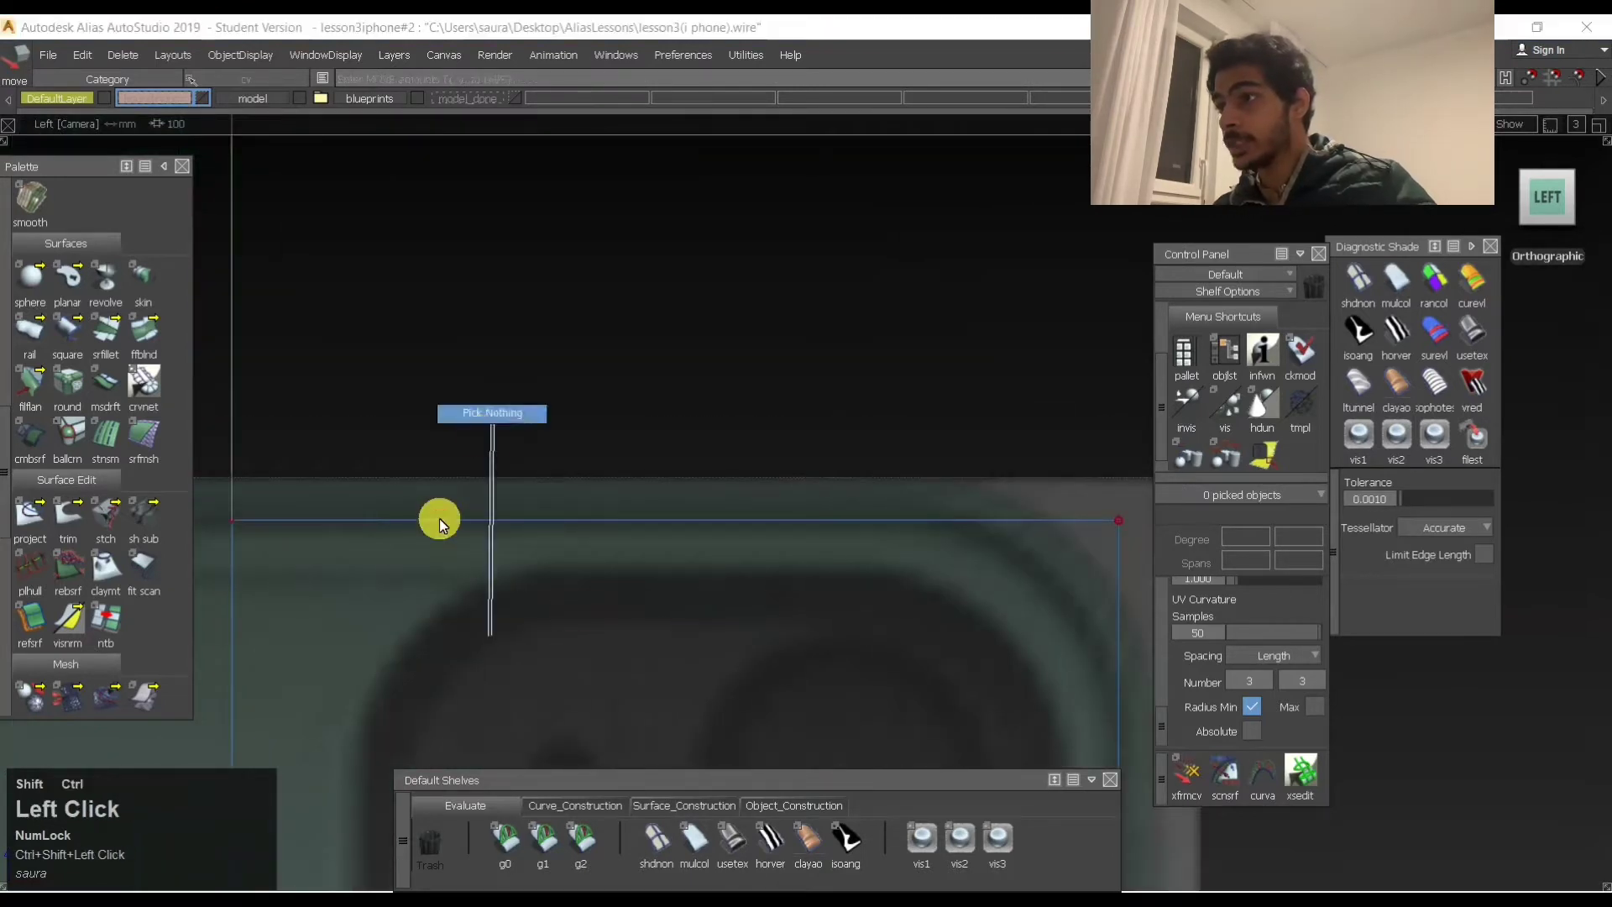
alt+shift+right_drag(607, 472, 551, 511)
drag(317, 464, 1063, 616)
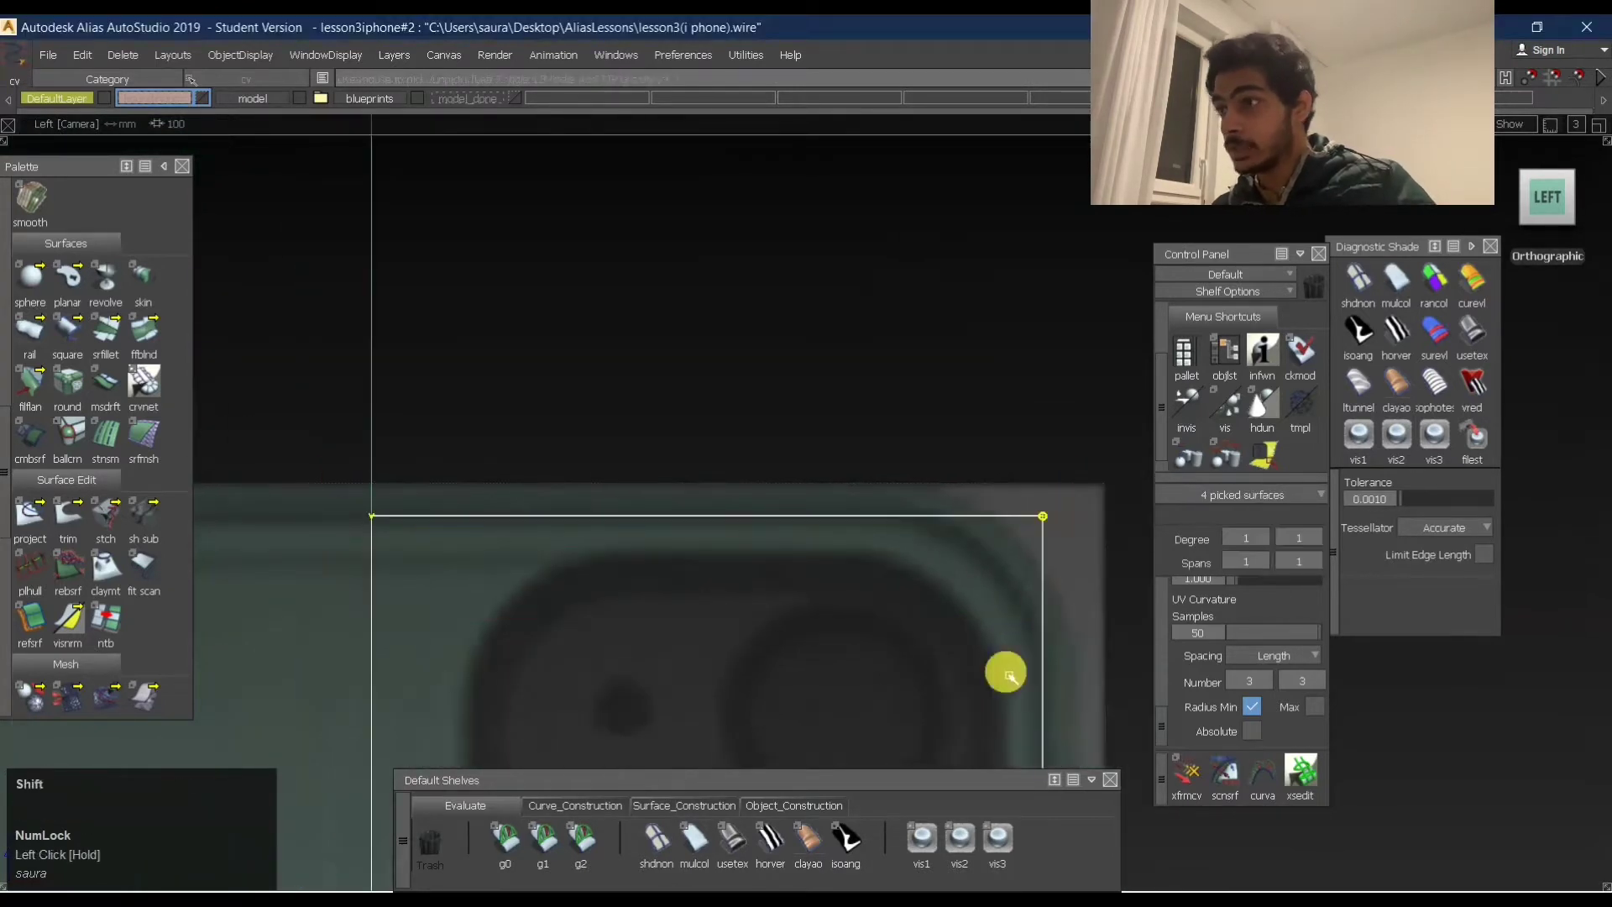
ctrl+shift+middle_drag(1006, 674, 998, 554)
right_drag(1067, 463, 1066, 463)
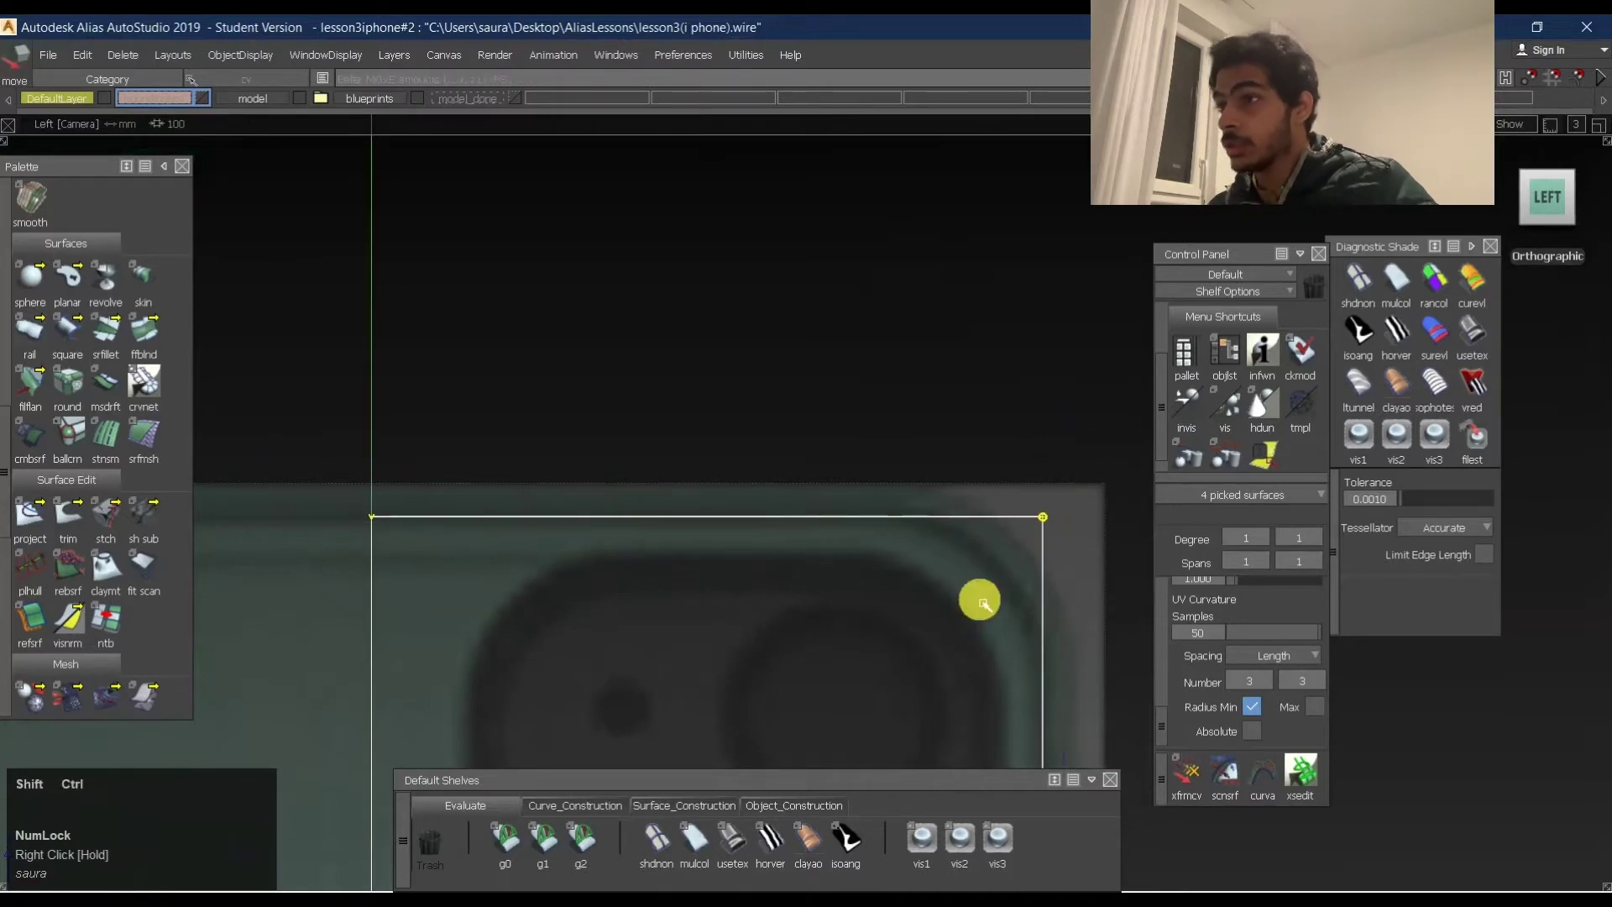
ctrl+shift+drag(749, 551, 979, 567)
Hide the control points on both adjusted faces and clear the selection.
alt+shift+right_drag(978, 567, 844, 542)
alt+shift+middle_drag(844, 542, 855, 433)
ctrl+shift+drag(1055, 417, 614, 424)
drag(521, 389, 1149, 657)
ctrl+shift+right_drag(752, 429, 782, 610)
ctrl+shift+drag(911, 343, 982, 349)
In the Back view, display the control points of both faces at the phone's upper end.
alt+shift+right_drag(978, 357, 918, 375)
alt+shift+drag(918, 375, 823, 613)
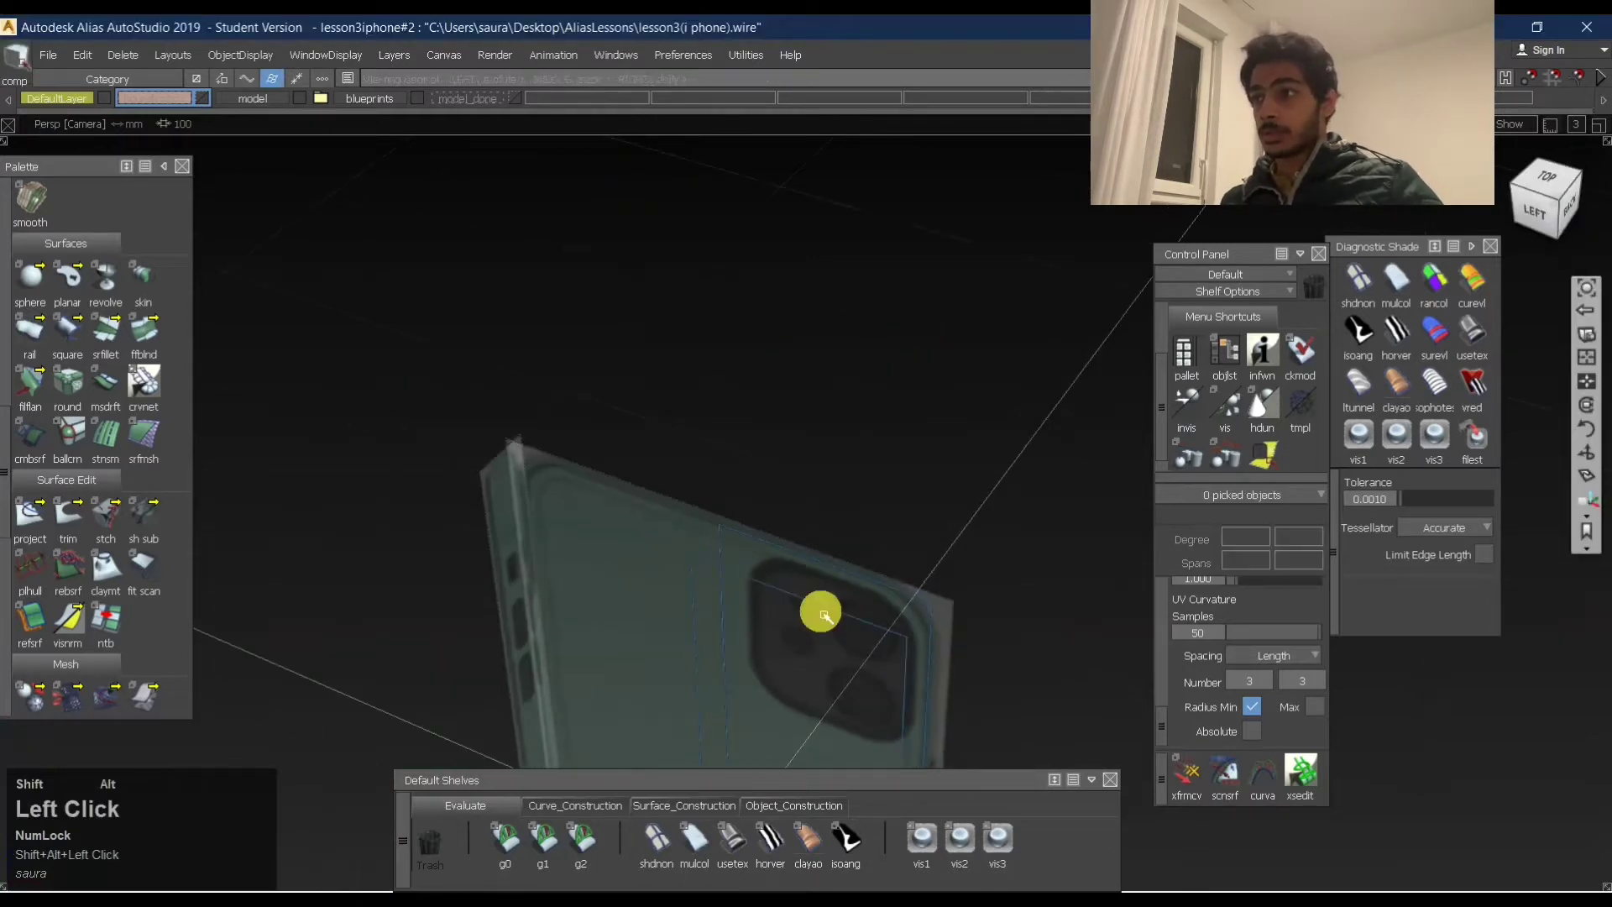
alt+shift+click(839, 614)
alt+shift+right_drag(883, 600, 1008, 579)
mouse_move(739, 546)
alt+shift+mouse_down()
mouse_move(639, 546)
mouse_move(471, 425)
alt+shift+mouse_up()
alt+shift+middle_drag(471, 425, 792, 461)
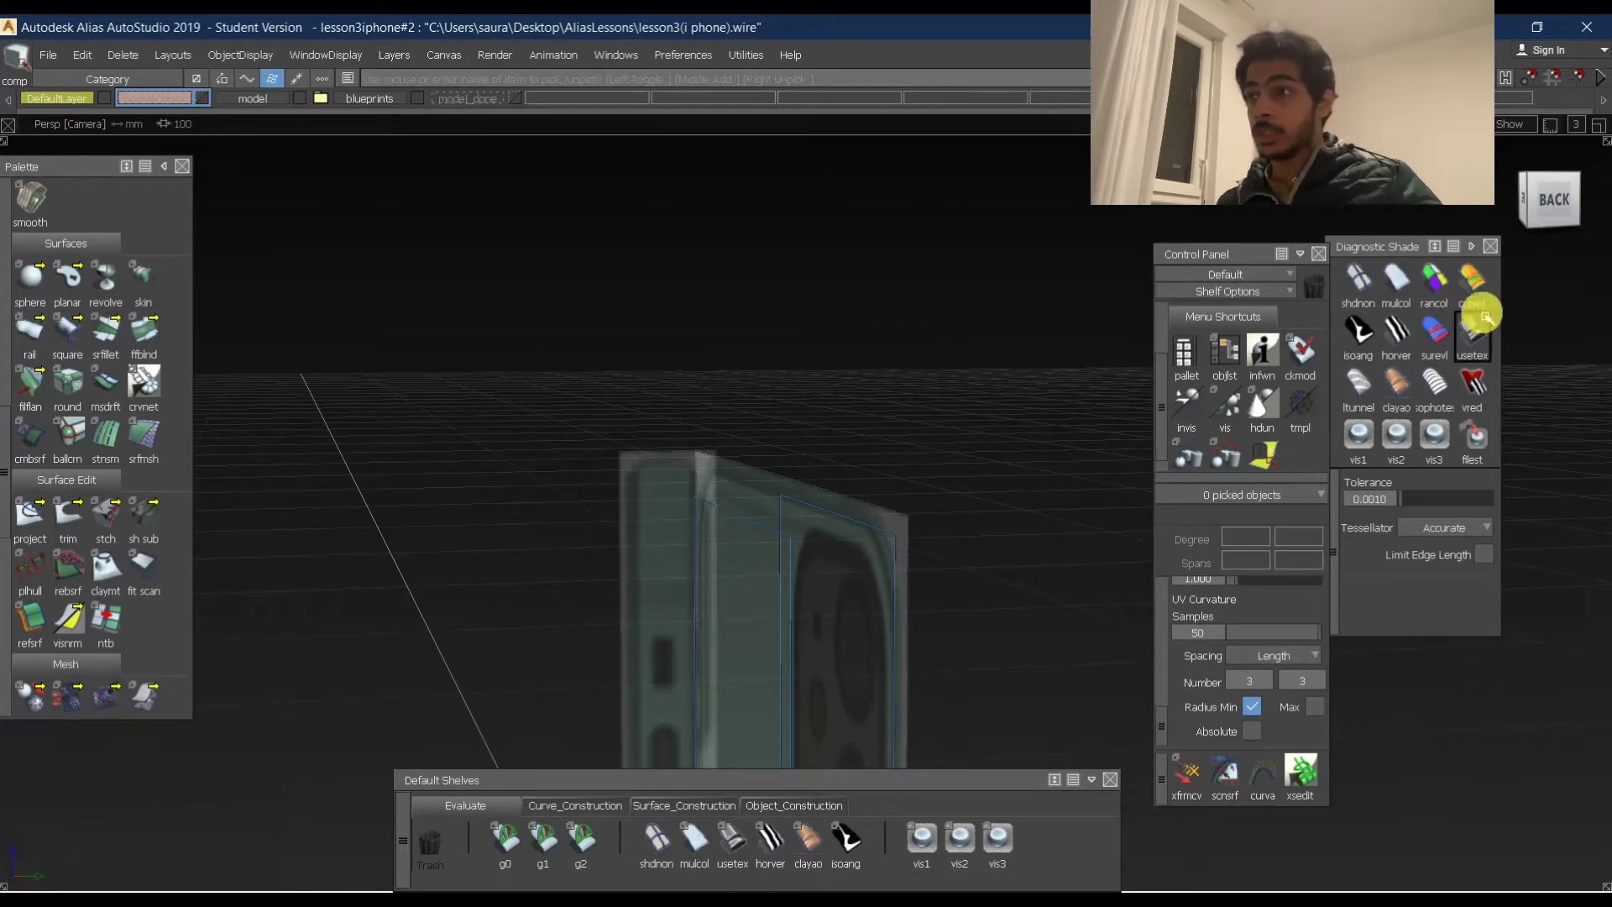
click(1595, 220)
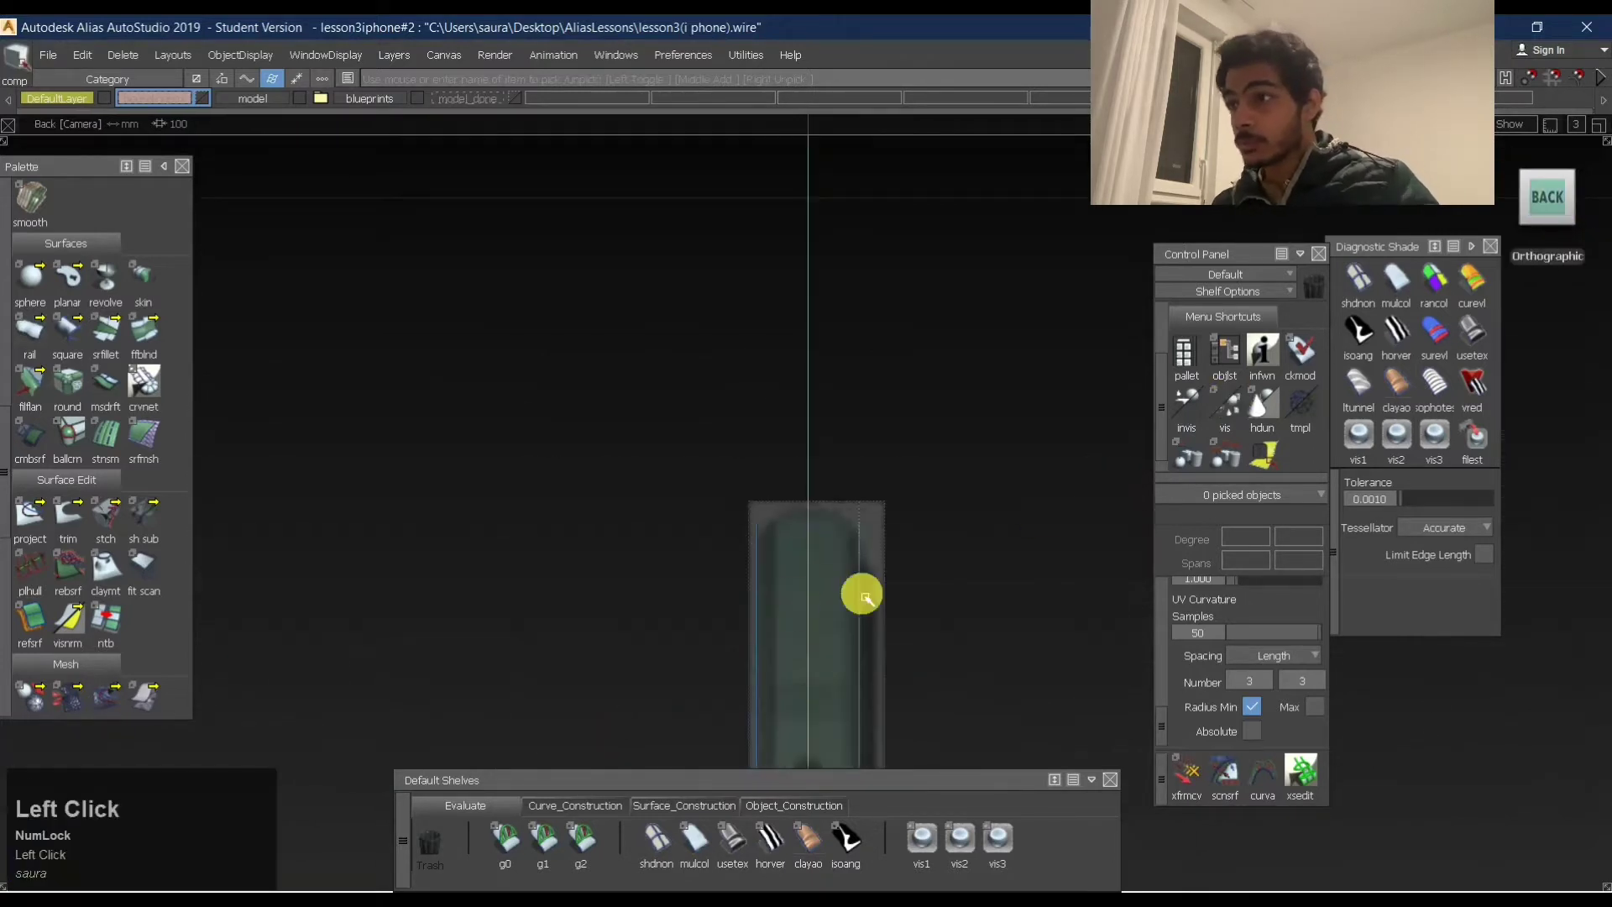
alt+shift+click(759, 558)
alt+shift+right_drag(837, 564, 946, 569)
ctrl+shift+drag(1062, 475, 792, 511)
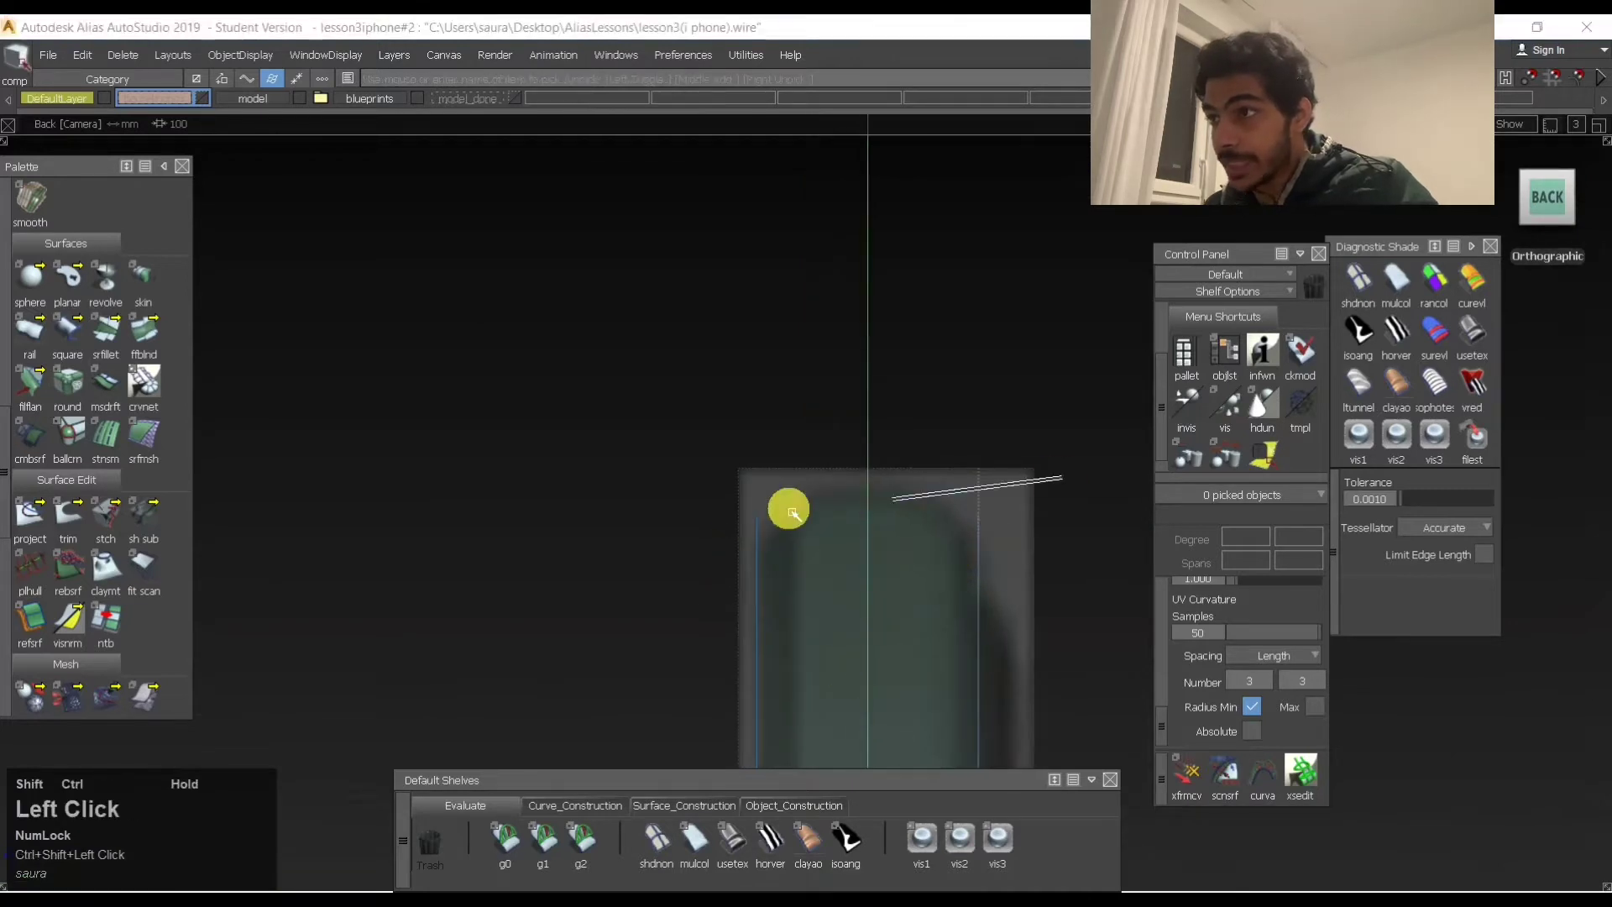
drag(685, 455, 1147, 620)
ctrl+shift+right_drag(1055, 446, 957, 537)
ctrl+shift+drag(911, 649, 897, 491)
In the Back view, lower both faces' upper control points below the rounded top of the phone profile.
ctrl+shift+drag(734, 557, 765, 537)
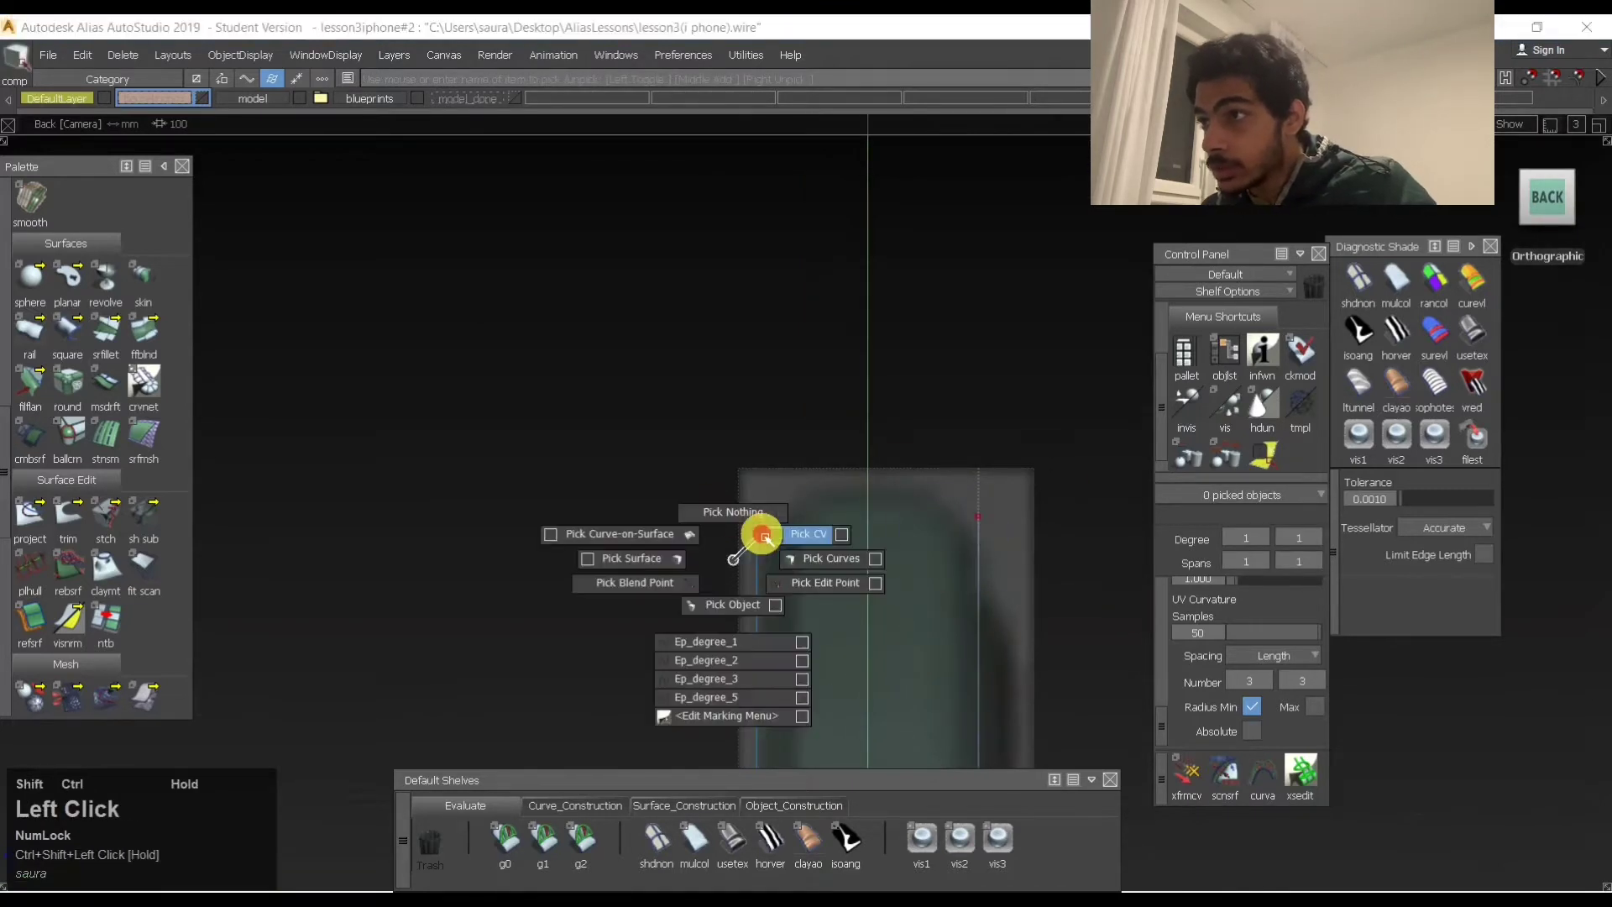
drag(696, 478, 1064, 579)
ctrl+shift+middle_drag(1059, 599, 1060, 443)
right_drag(1059, 442, 1056, 462)
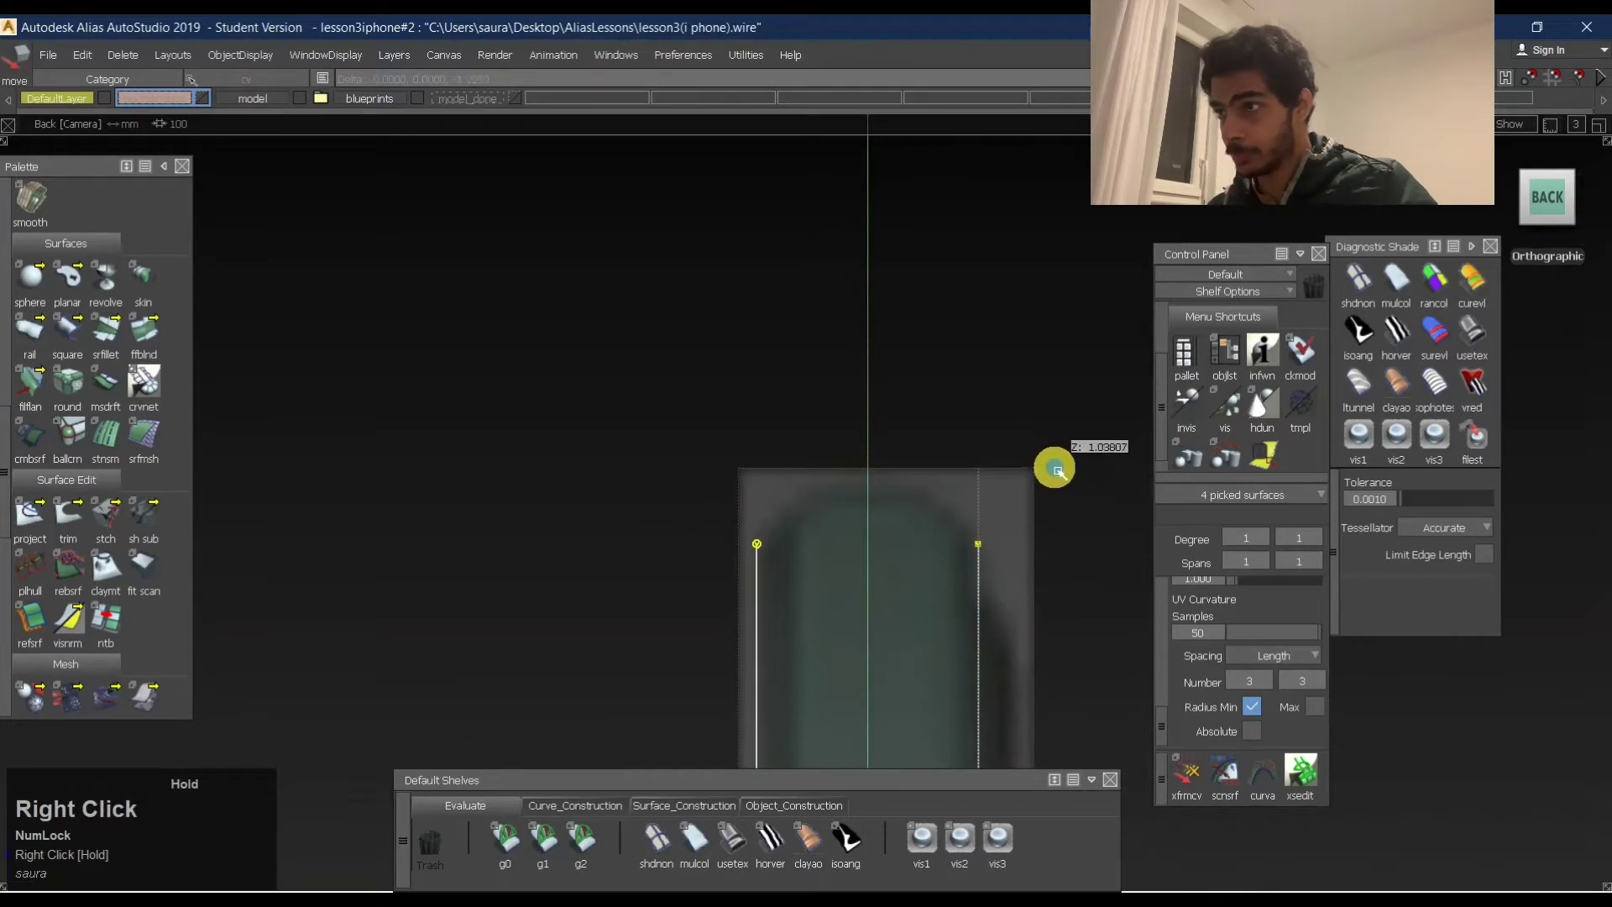
ctrl+shift+drag(1005, 387, 630, 490)
Create a Skin surface between the upper edges of the two large faces at the phone's upper end.
alt+shift+drag(936, 666, 1568, 239)
click(1536, 197)
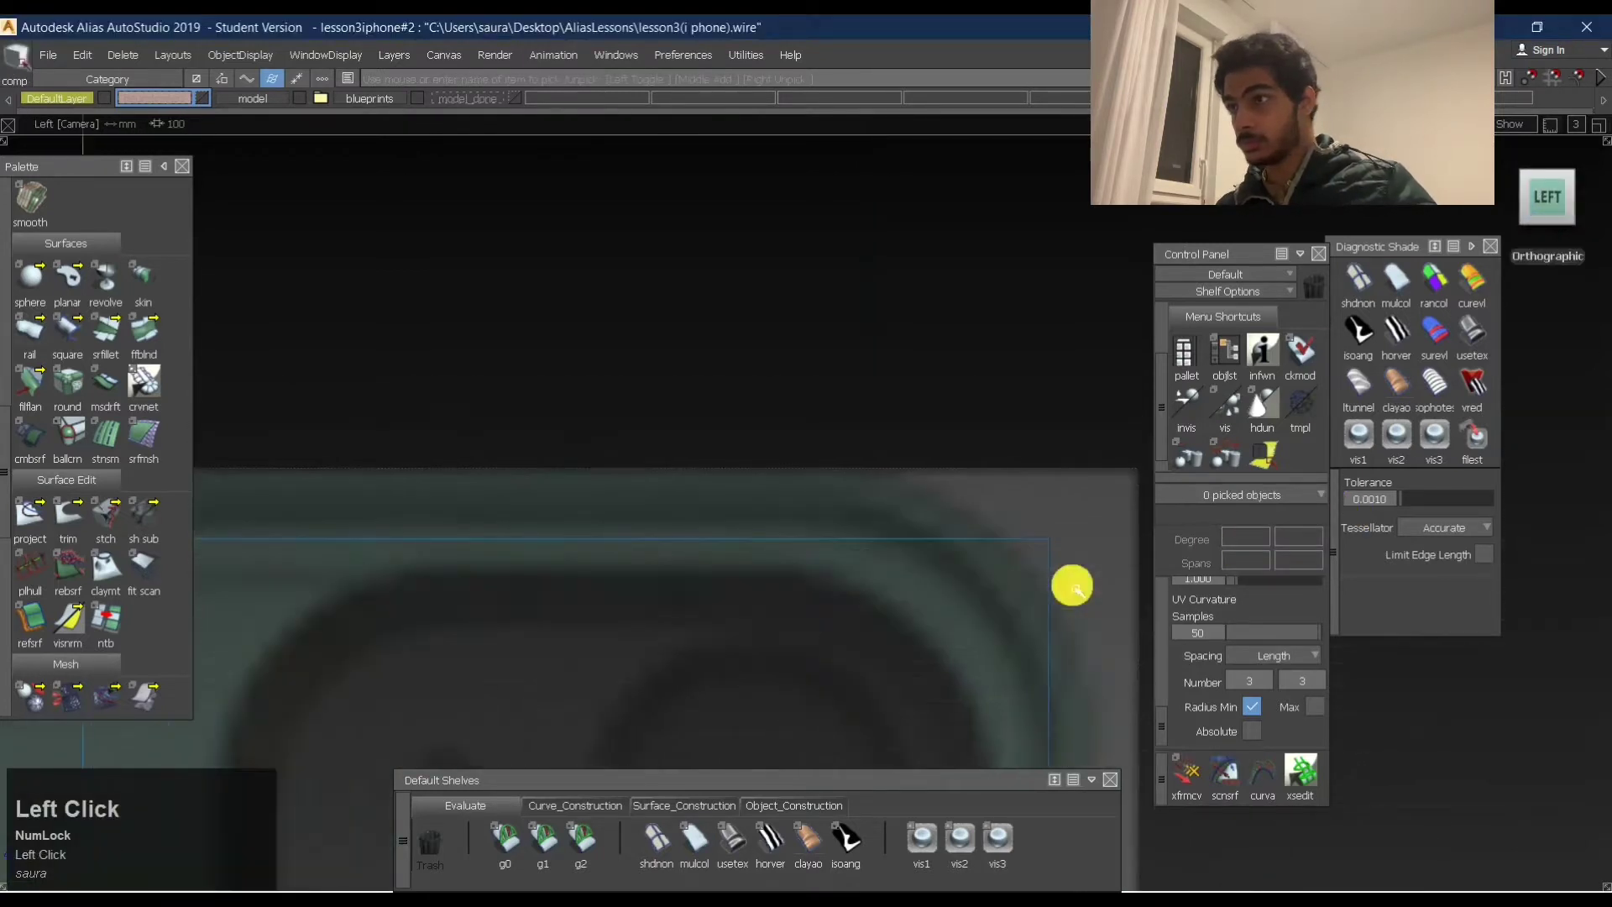
alt+shift+right_drag(1069, 583, 936, 547)
alt+shift+middle_drag(936, 547, 932, 400)
alt+shift+right_drag(933, 400, 853, 429)
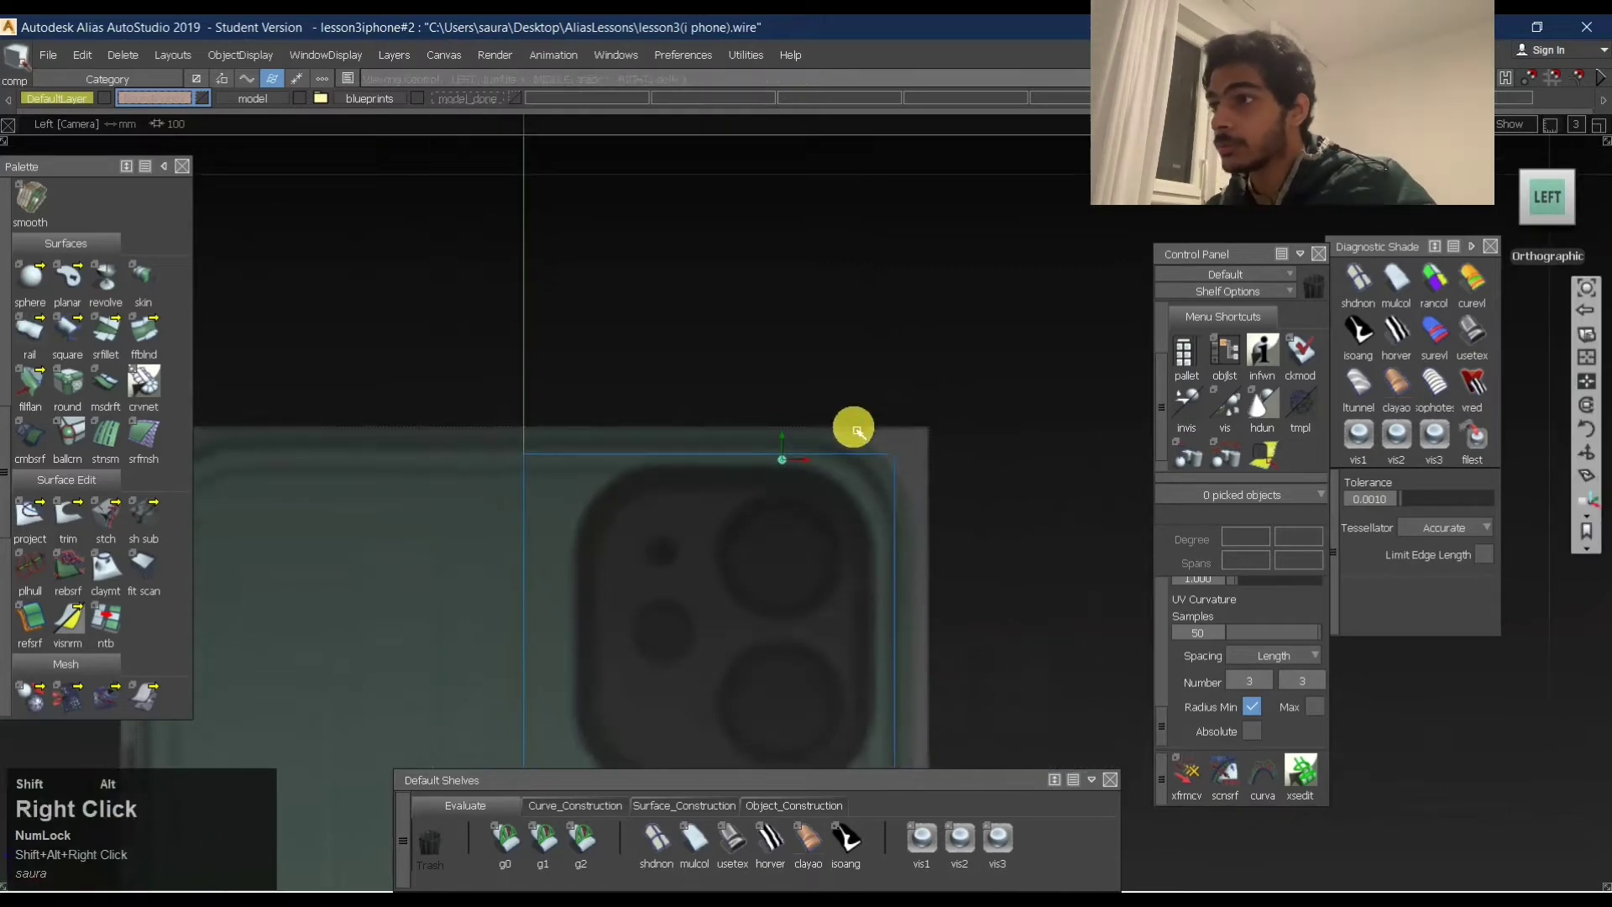
alt+shift+middle_drag(854, 428, 932, 436)
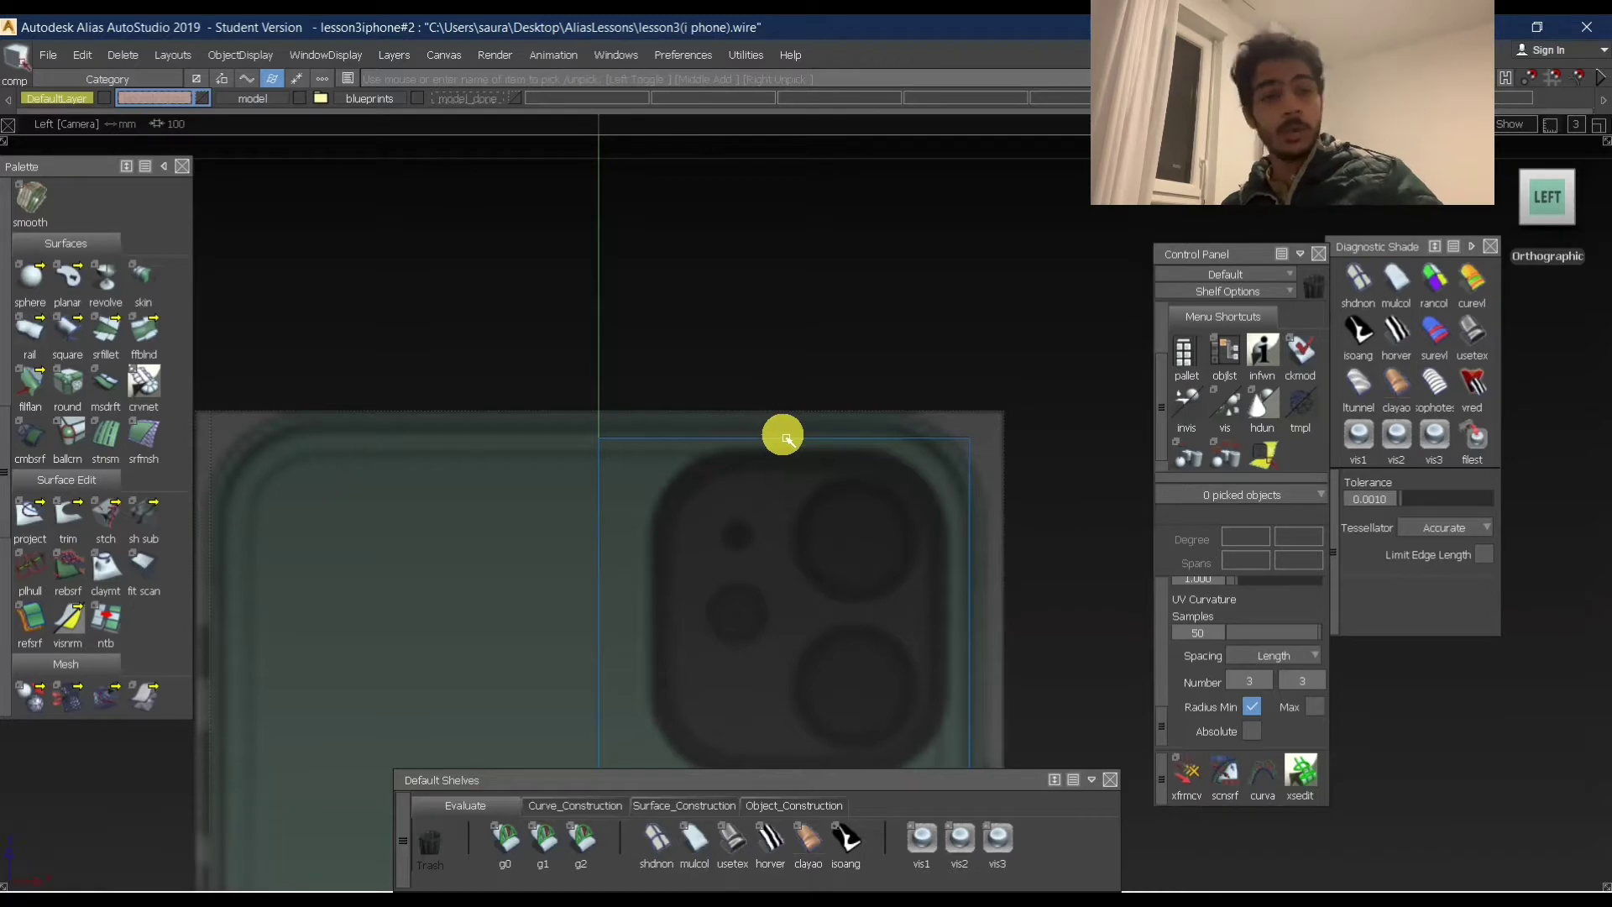
alt+shift+drag(940, 356, 763, 429)
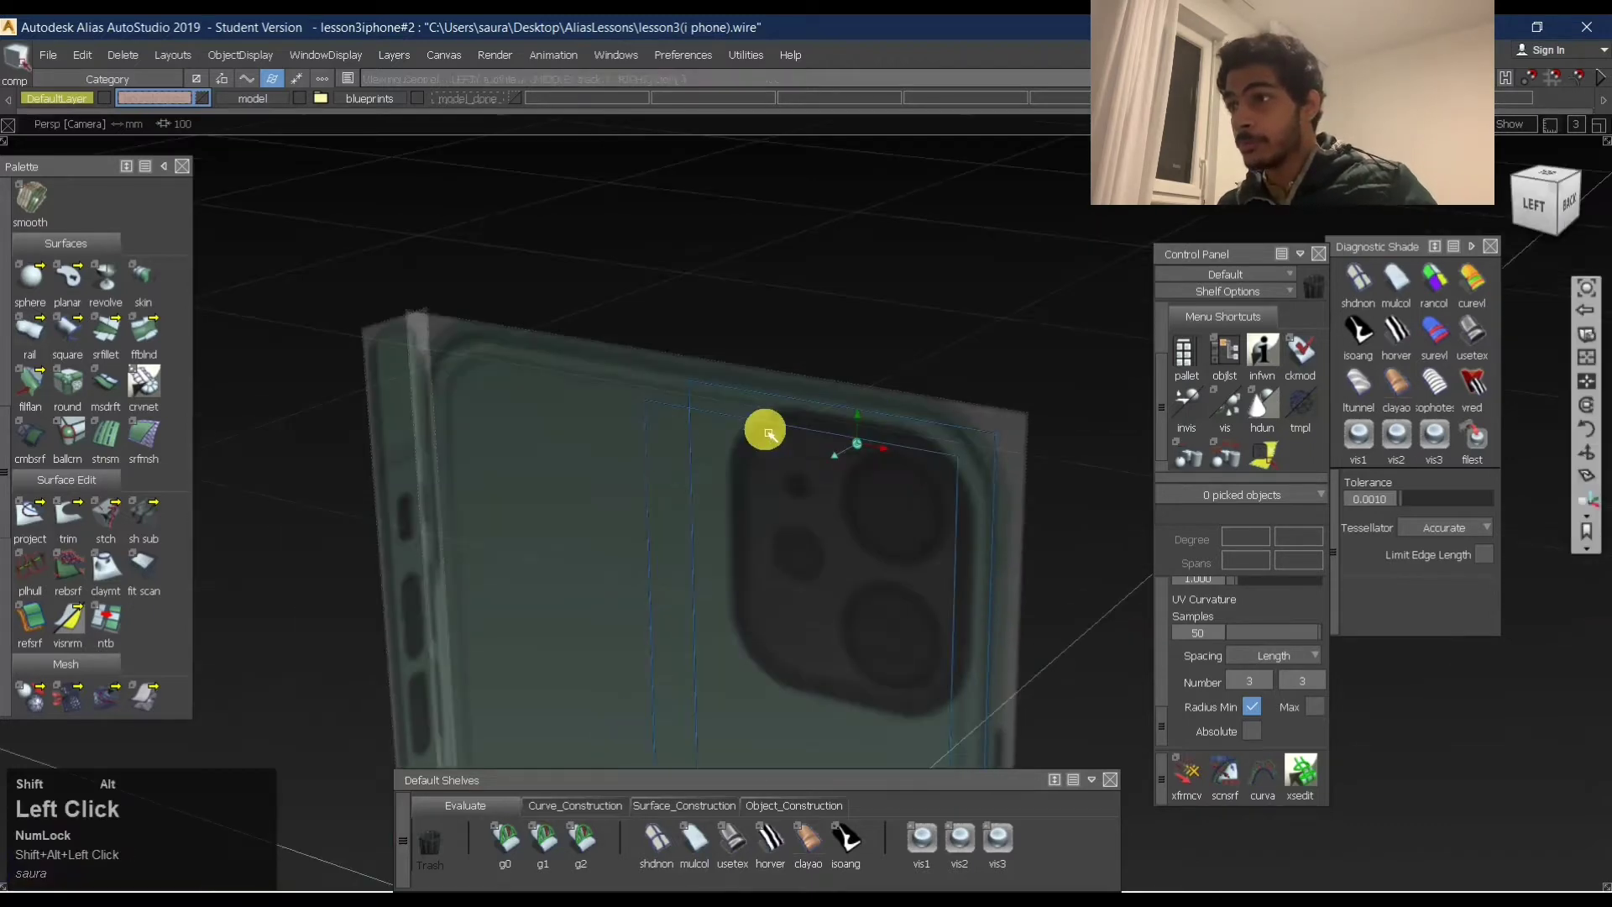
alt+shift+right_drag(763, 428, 803, 378)
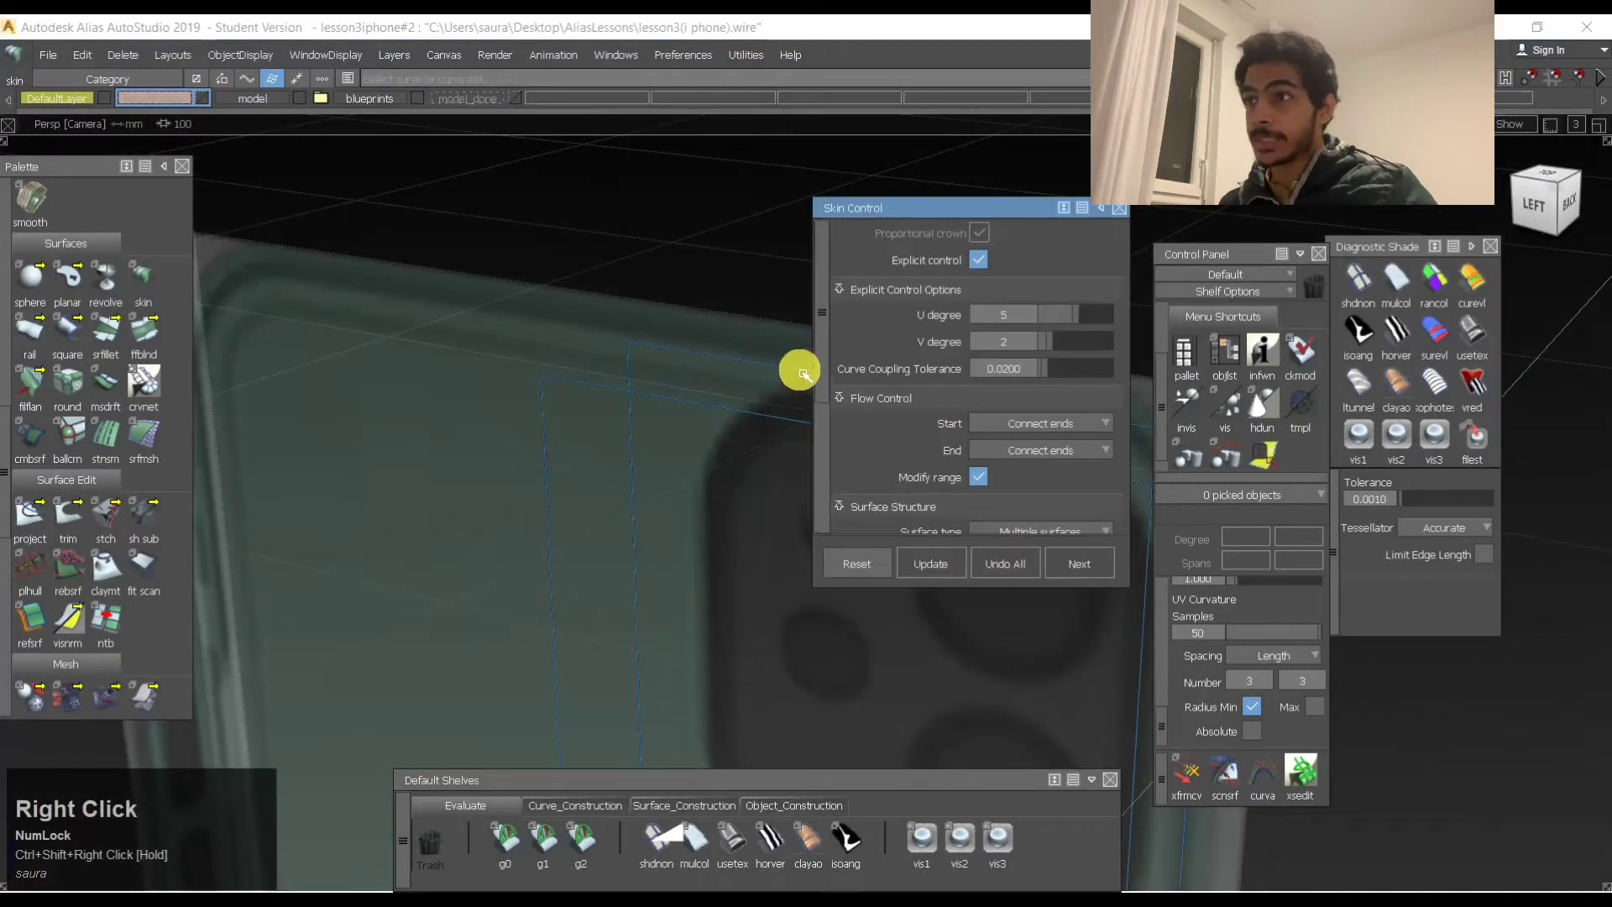
alt+shift+middle_drag(796, 367, 709, 392)
click(699, 409)
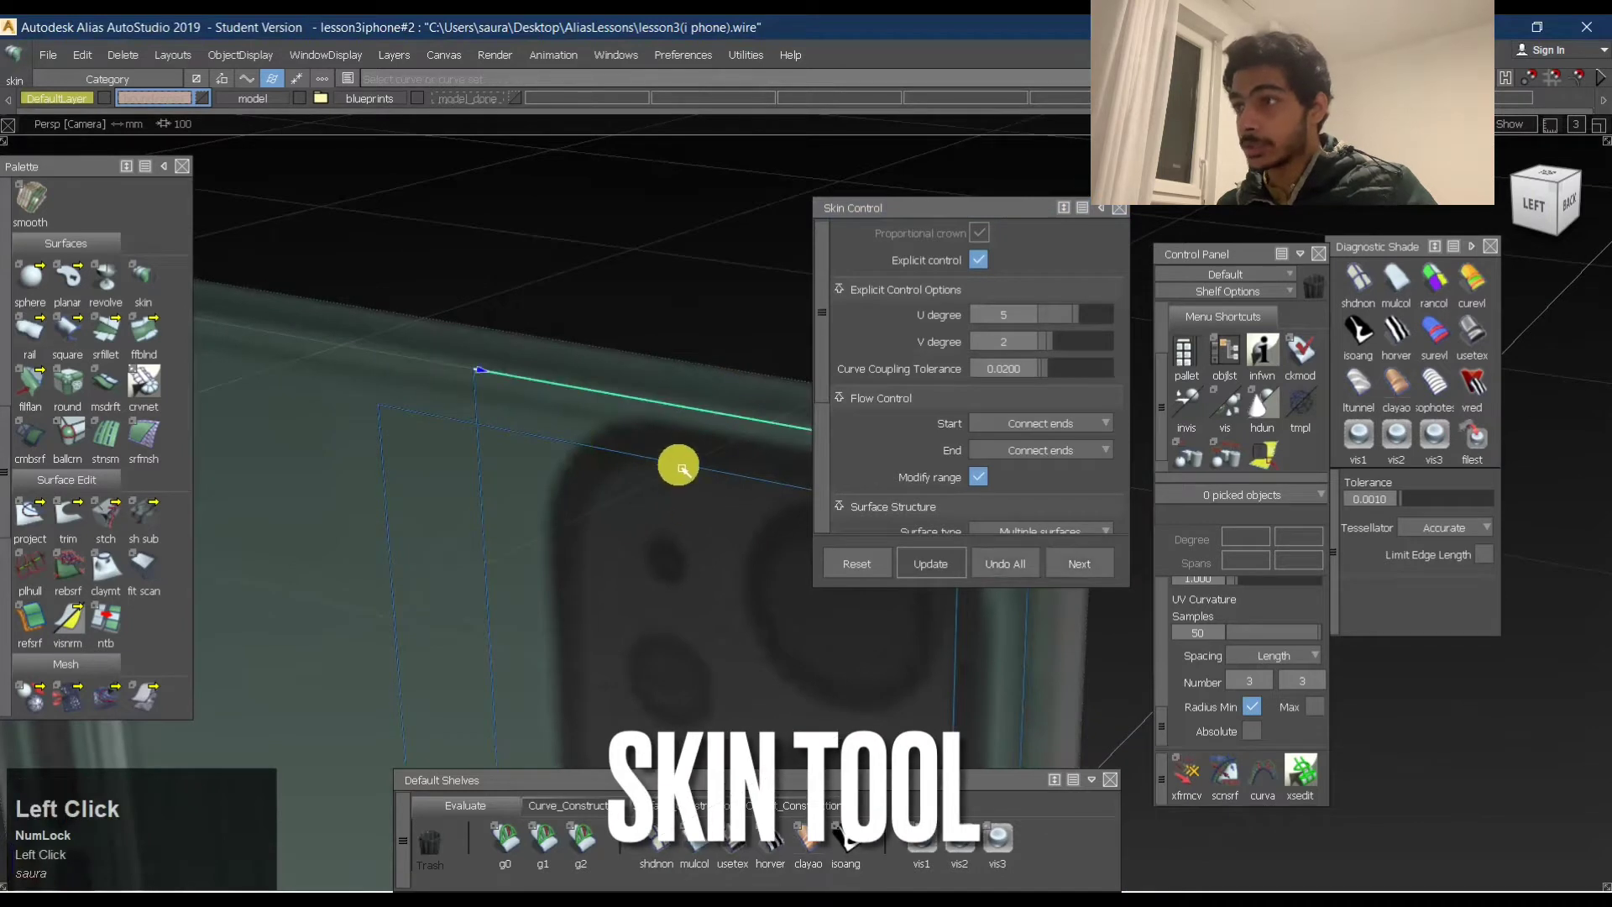
click(682, 469)
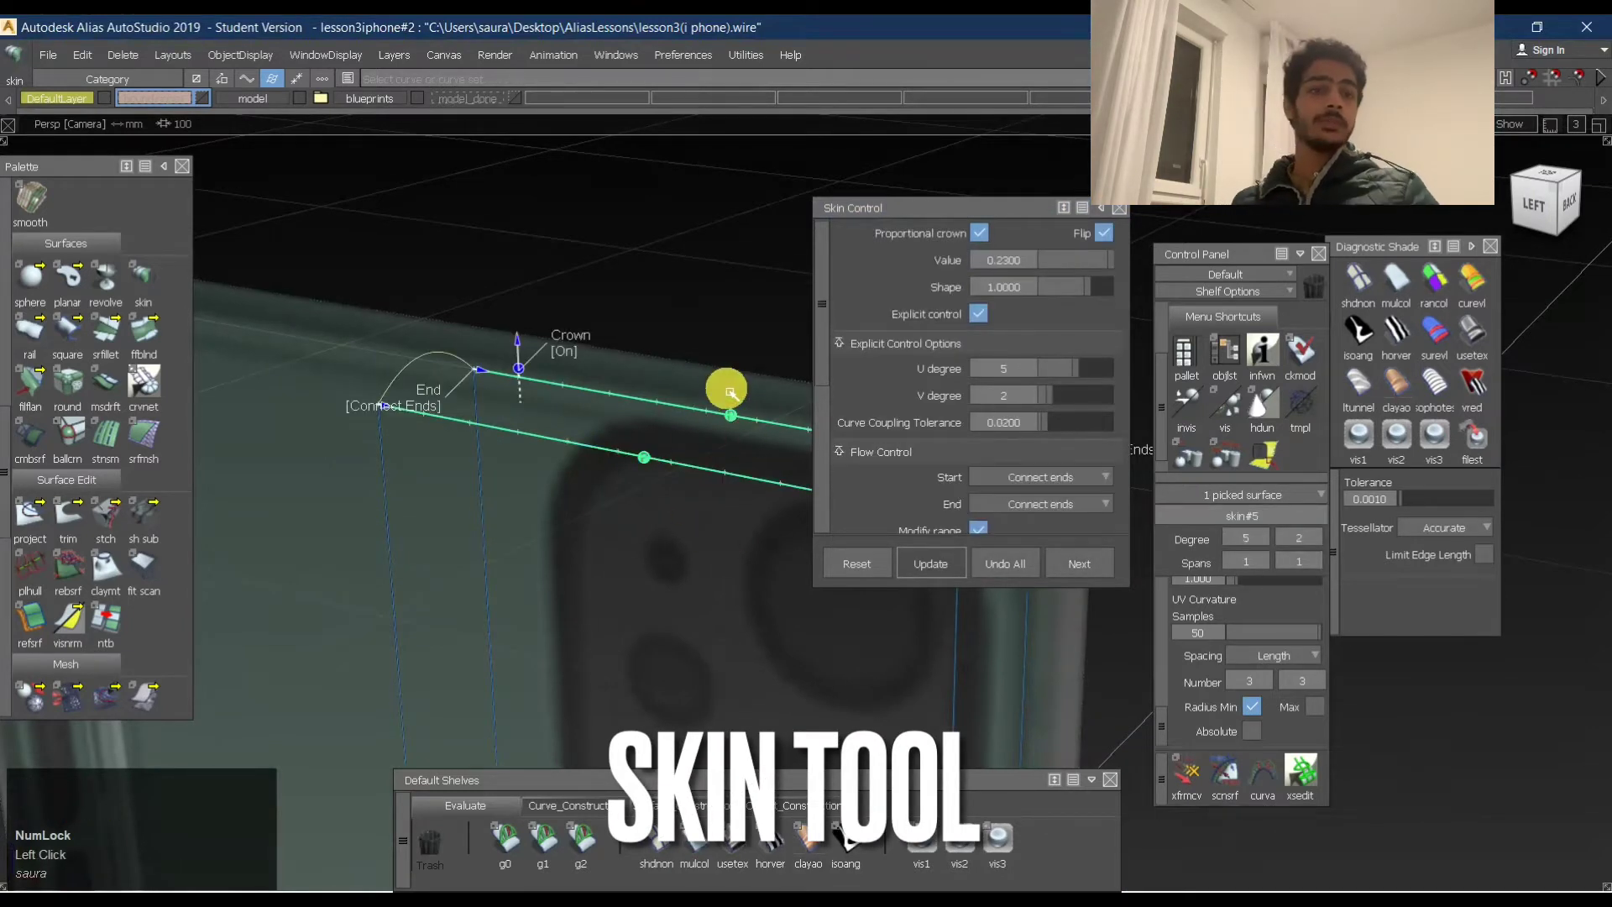
Turn off the proportional crown of the upper Skin surface, clear the selection and delete all locators.
click(979, 233)
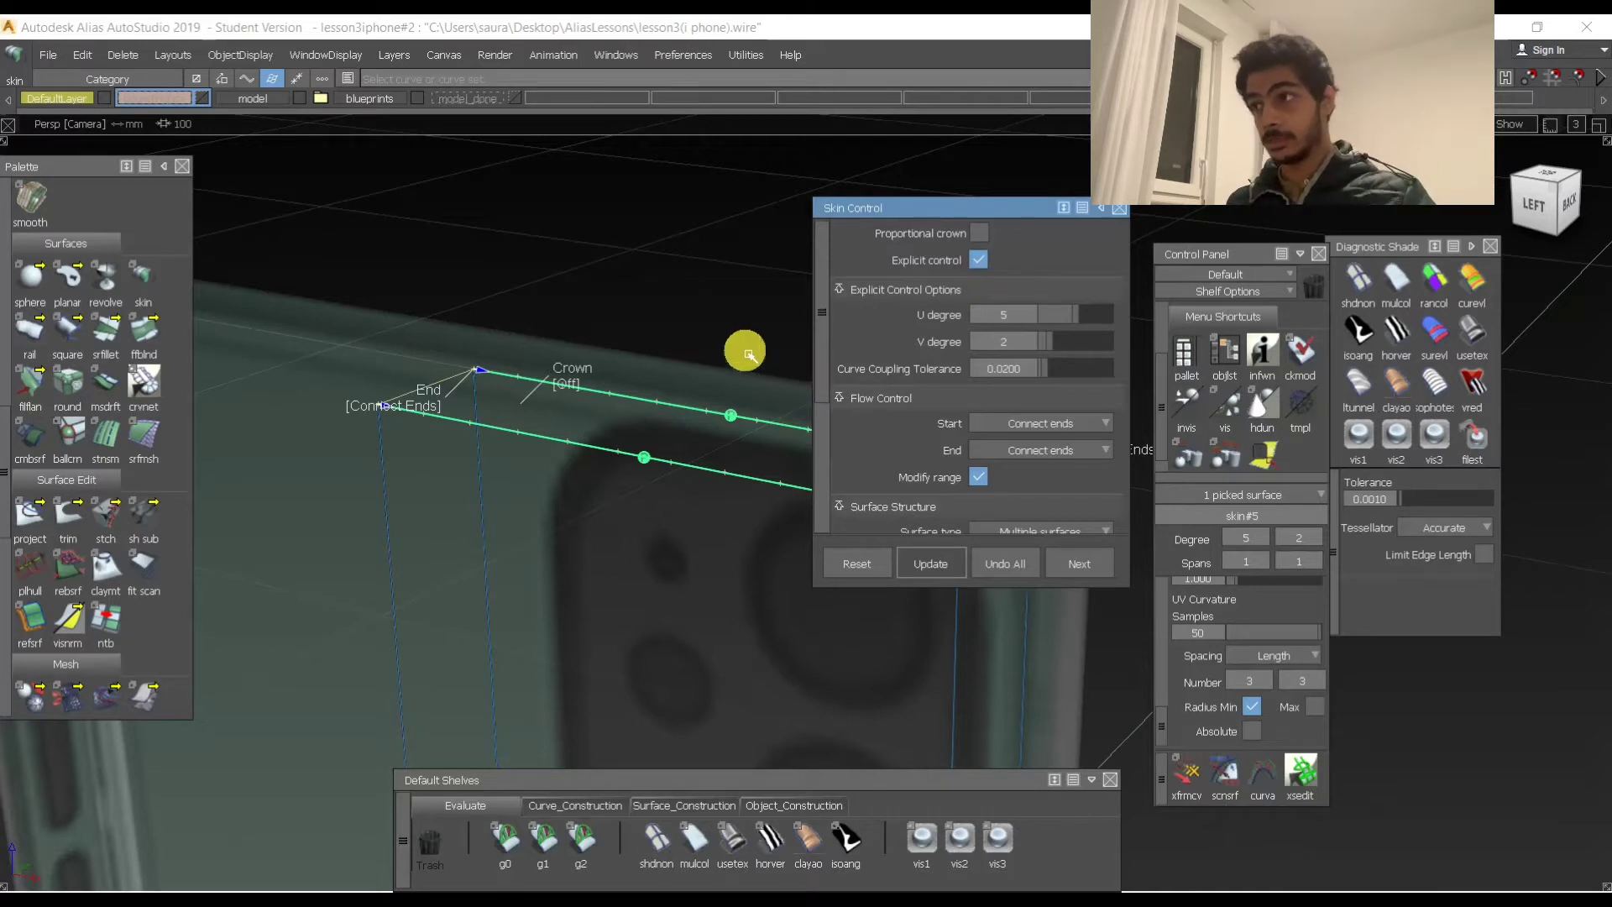
alt+shift+drag(659, 371, 673, 407)
alt+shift+middle_drag(673, 408, 613, 430)
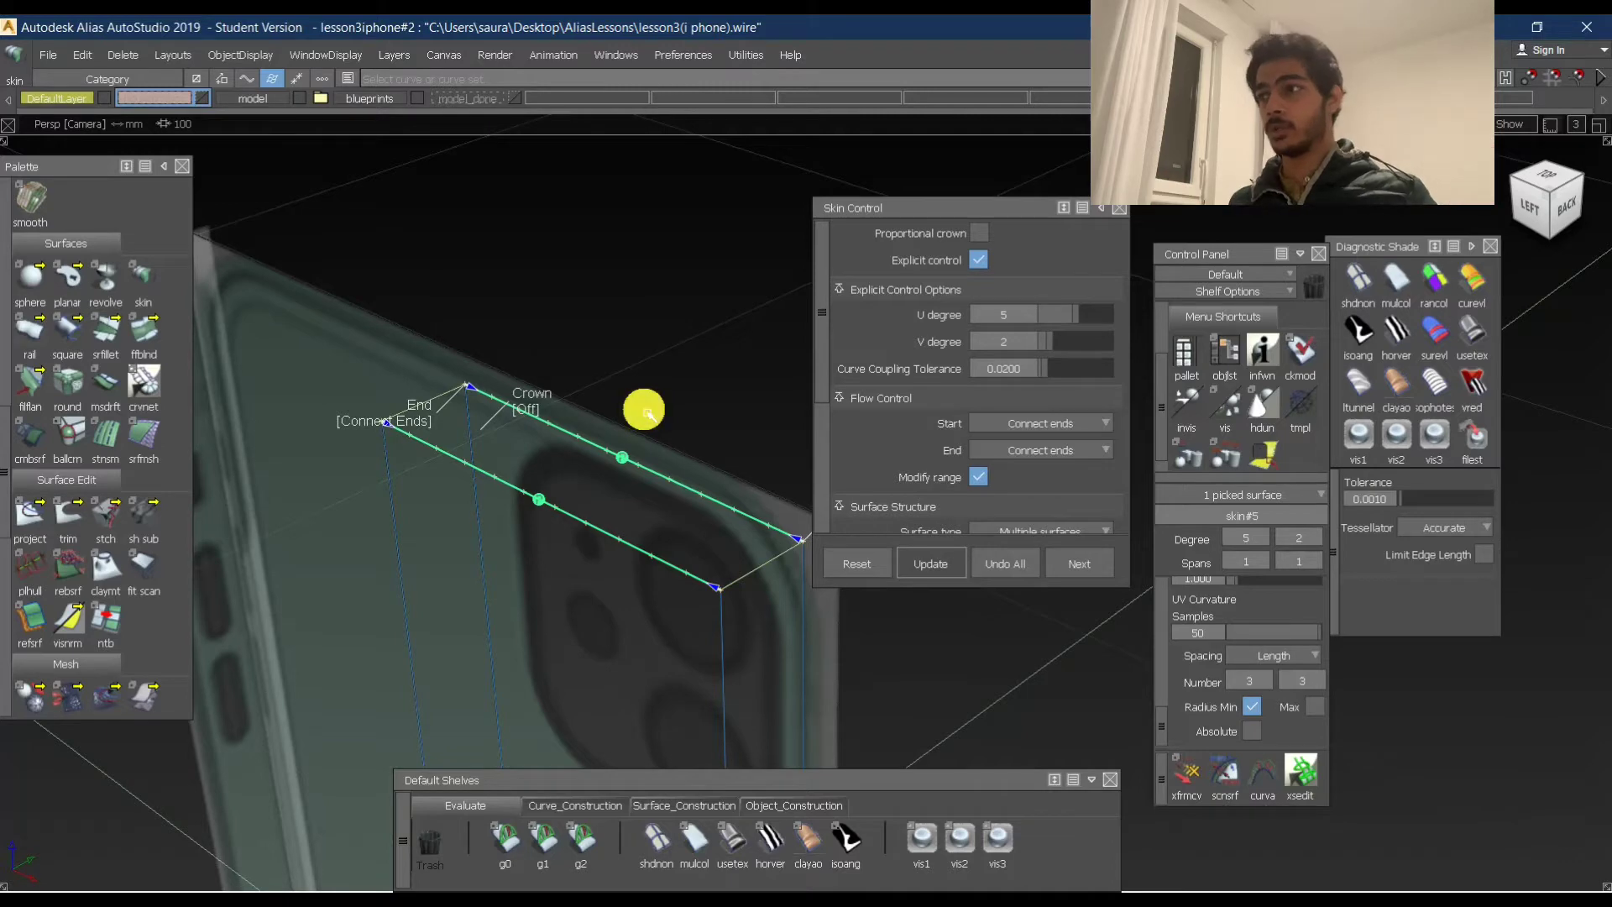
click(781, 364)
middle_click(496, 288)
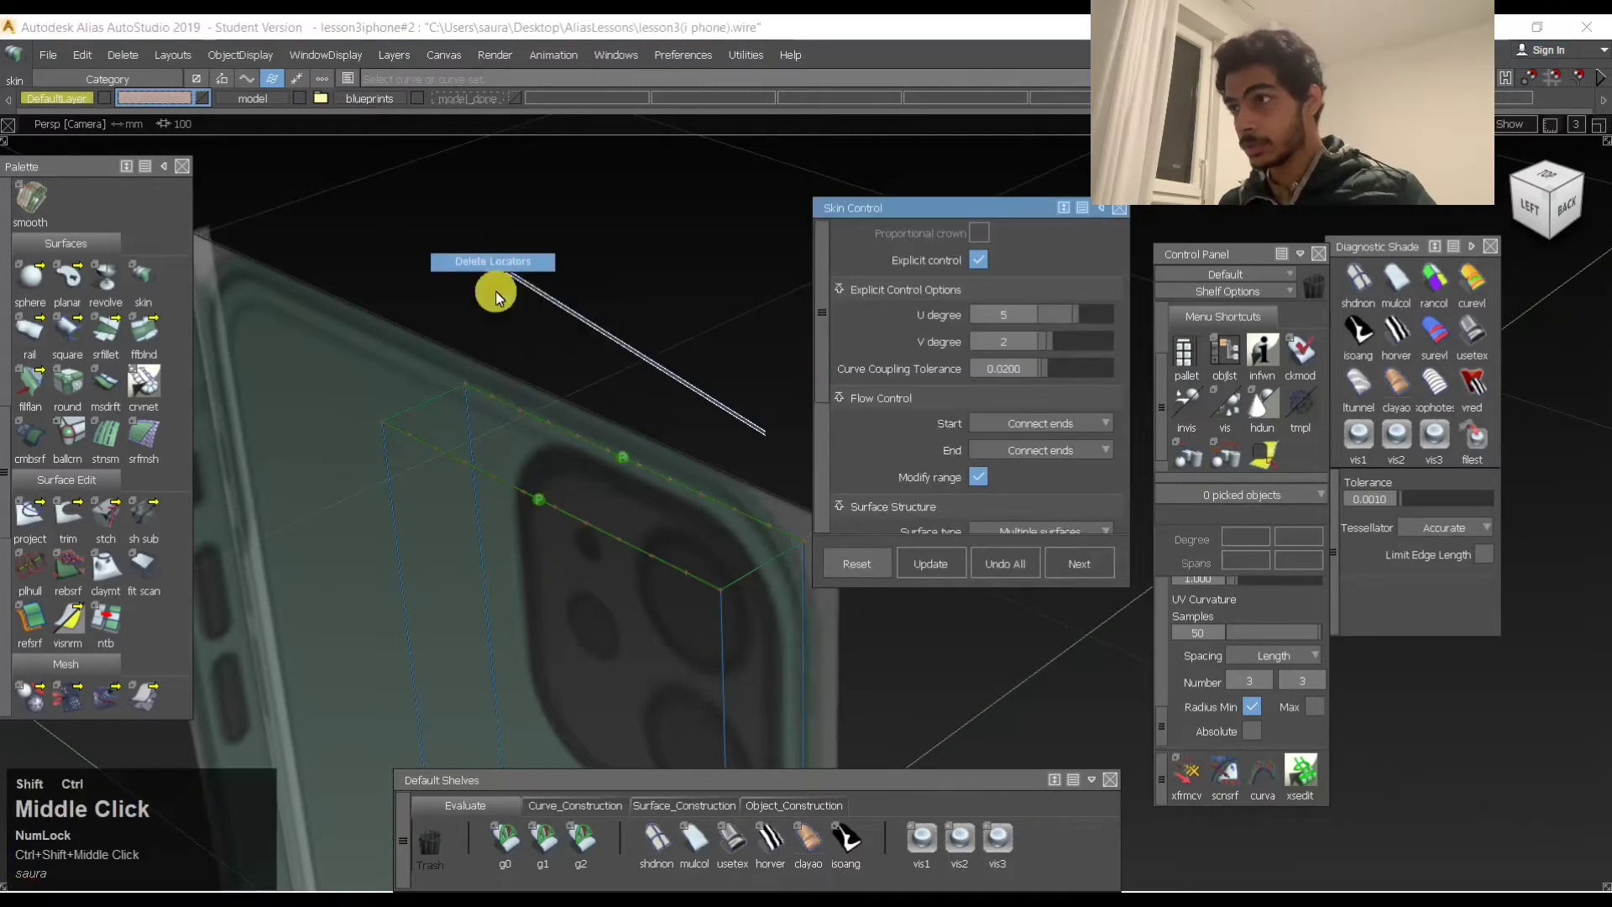
shift+click(586, 494)
Reopen the upper Skin surface for editing with Query Edit and turn on its proportional crown.
alt+shift+drag(623, 471, 695, 431)
ctrl+shift+middle_drag(745, 370, 576, 378)
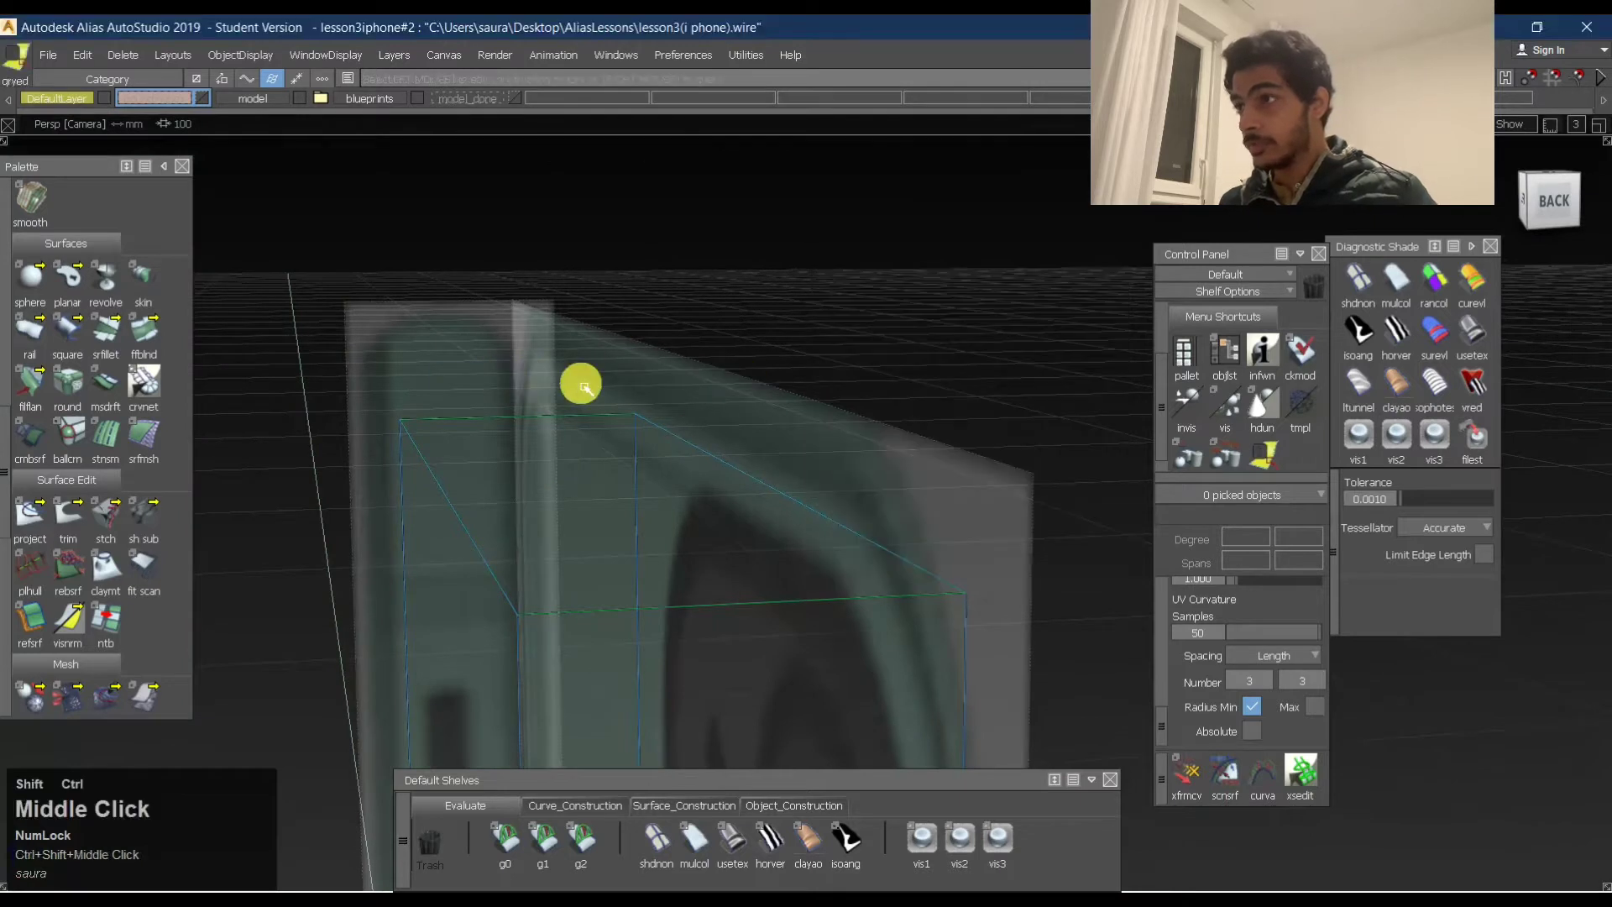
ctrl+shift+middle_click(684, 359)
ctrl+shift+middle_drag(684, 359, 663, 362)
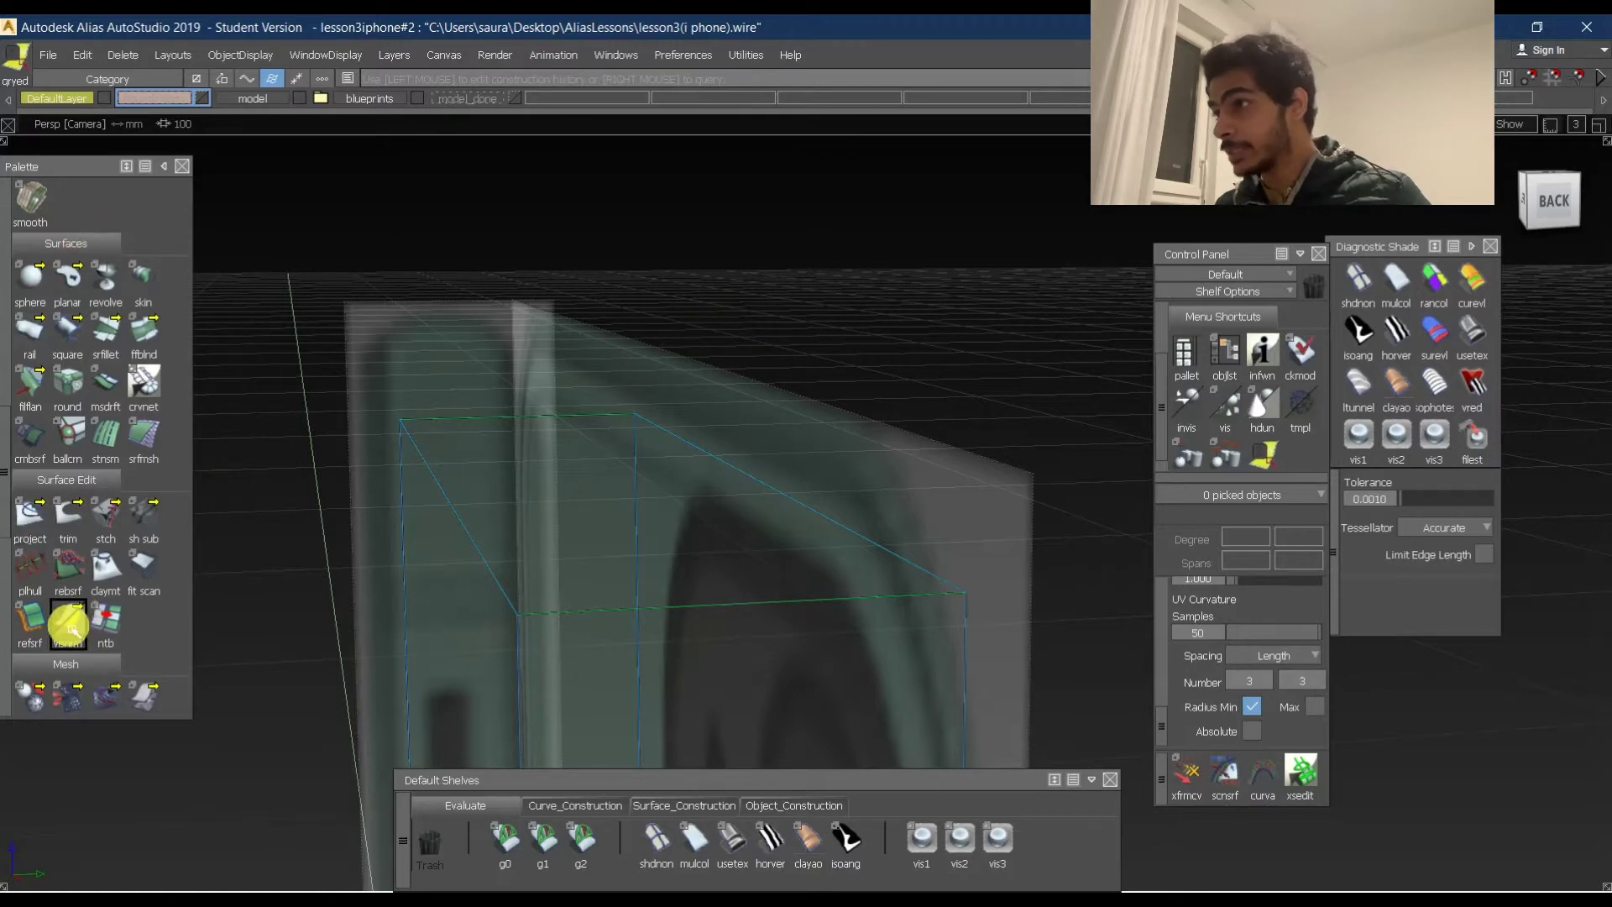
scroll(134, 555, down, 3)
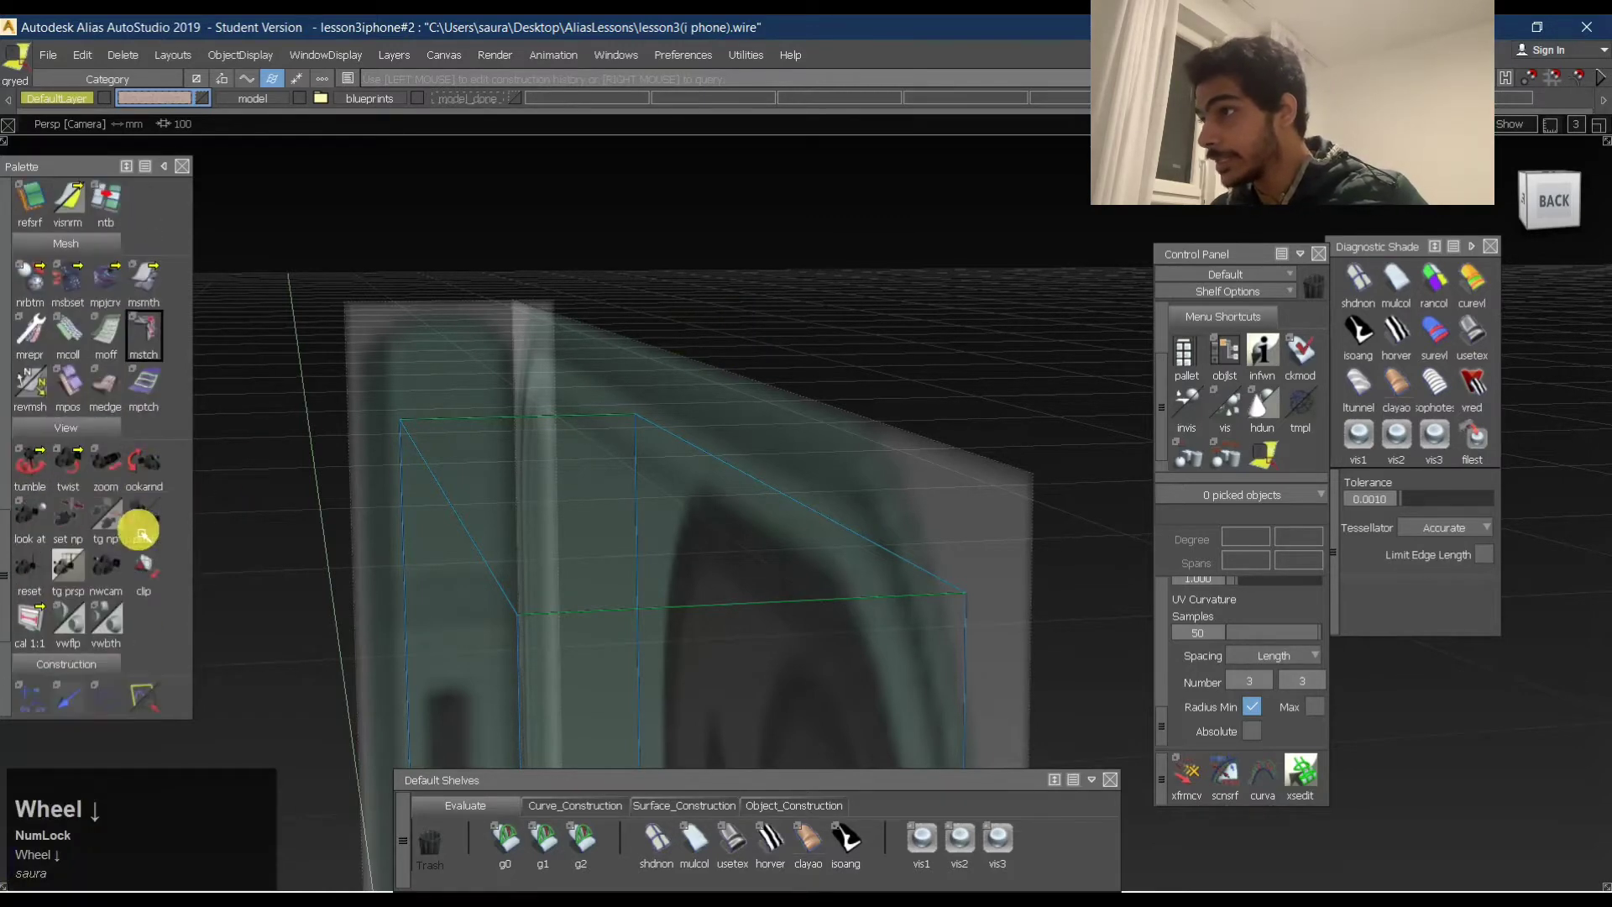
scroll(137, 511, up, 4)
scroll(144, 464, up, 3)
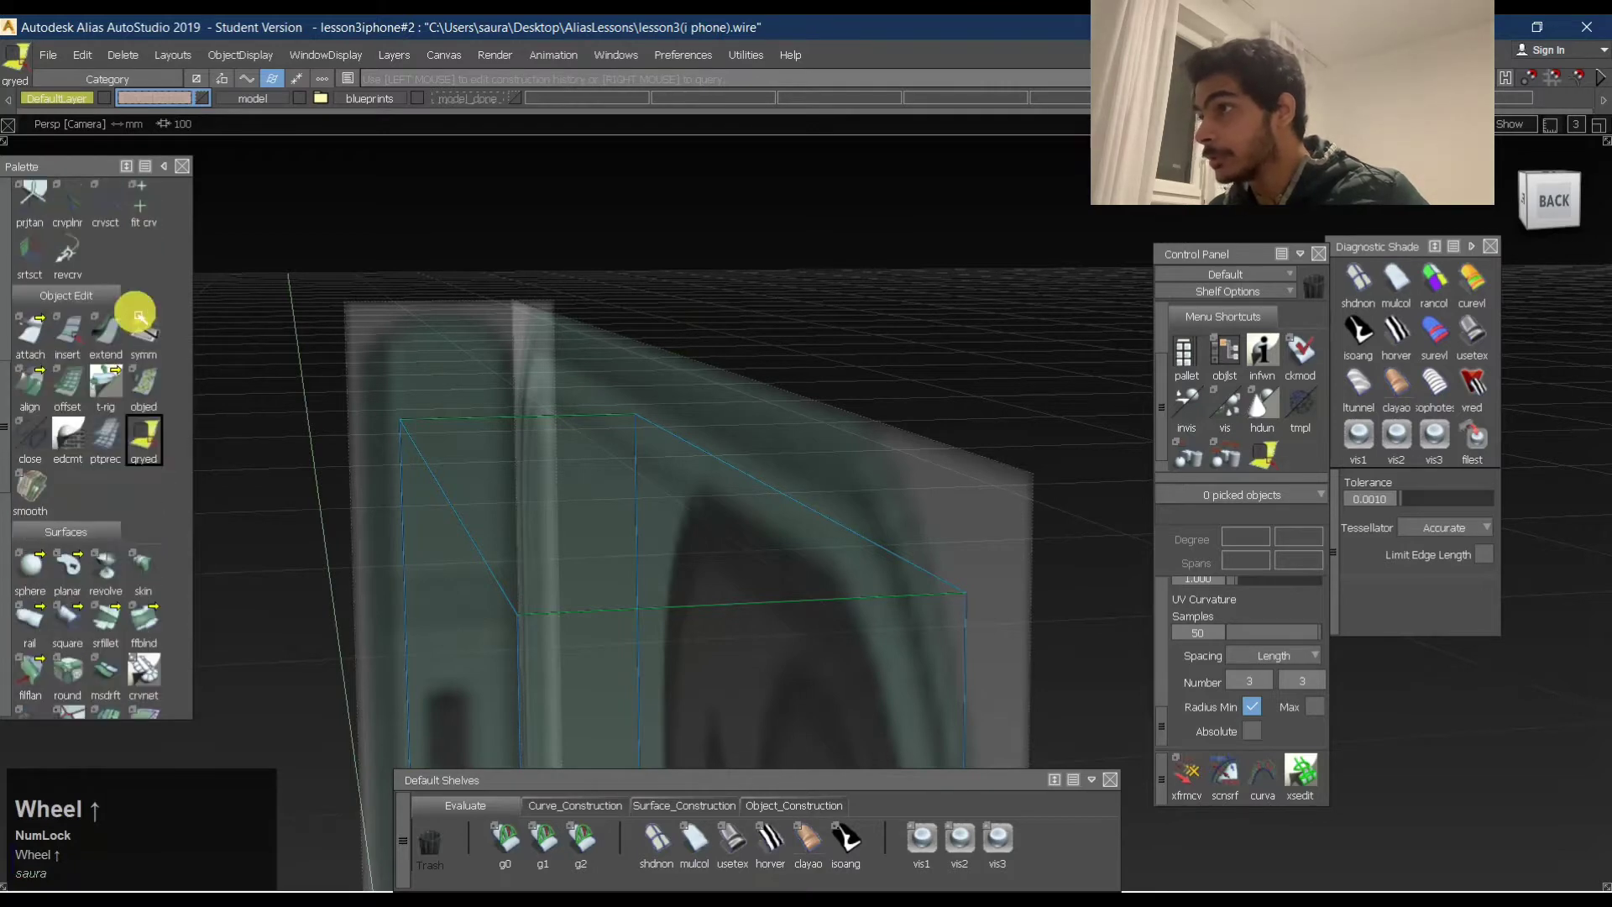
click(144, 512)
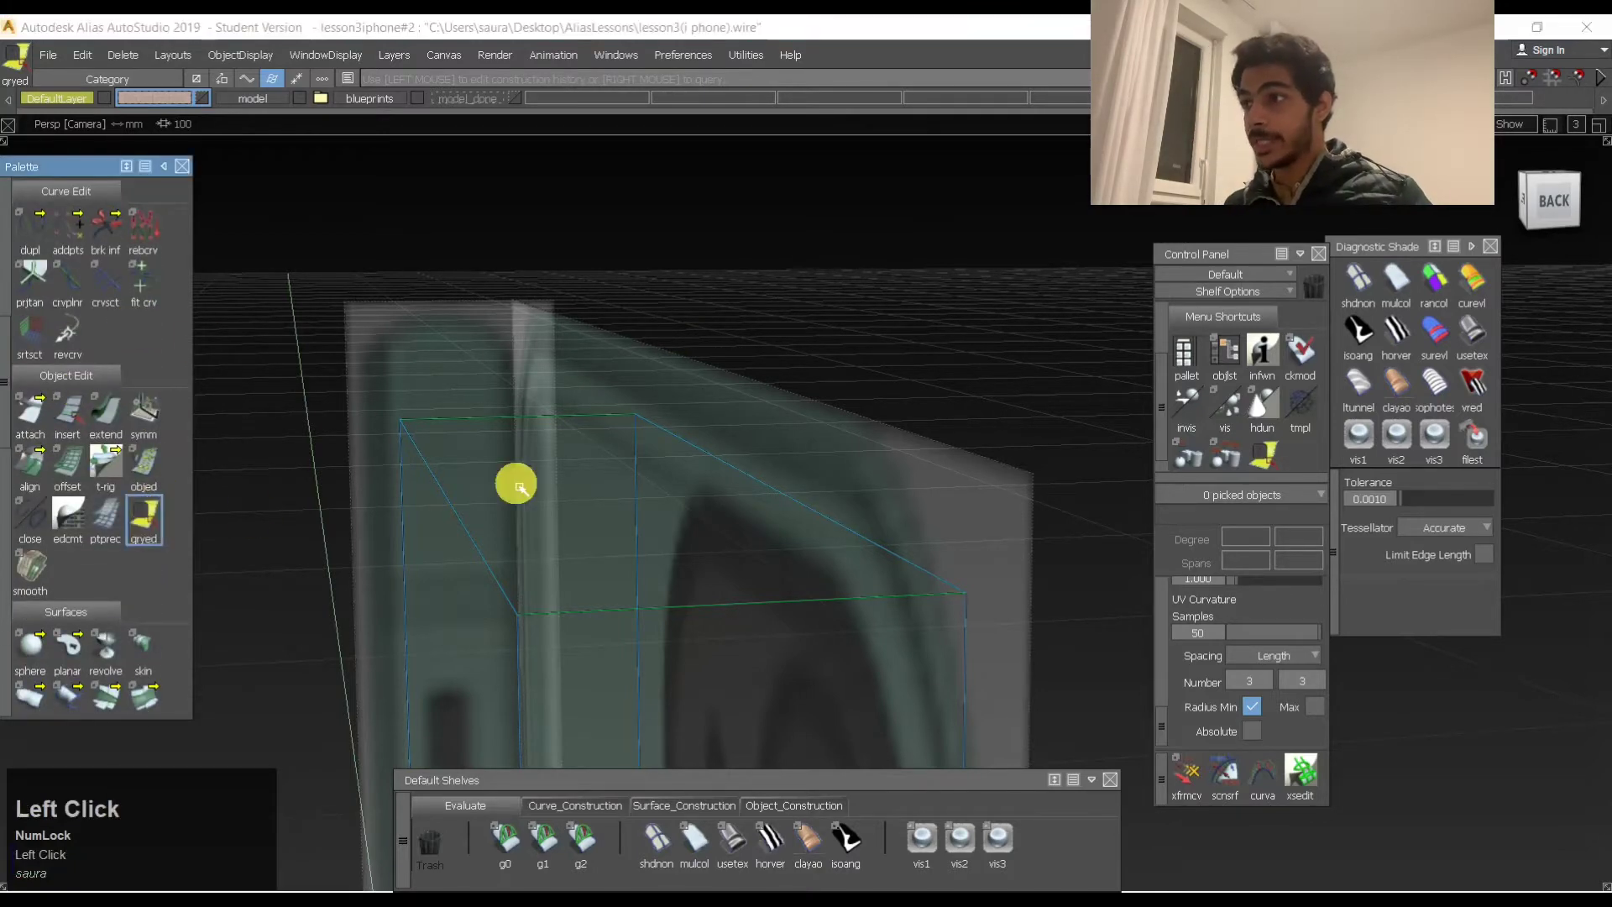
click(532, 476)
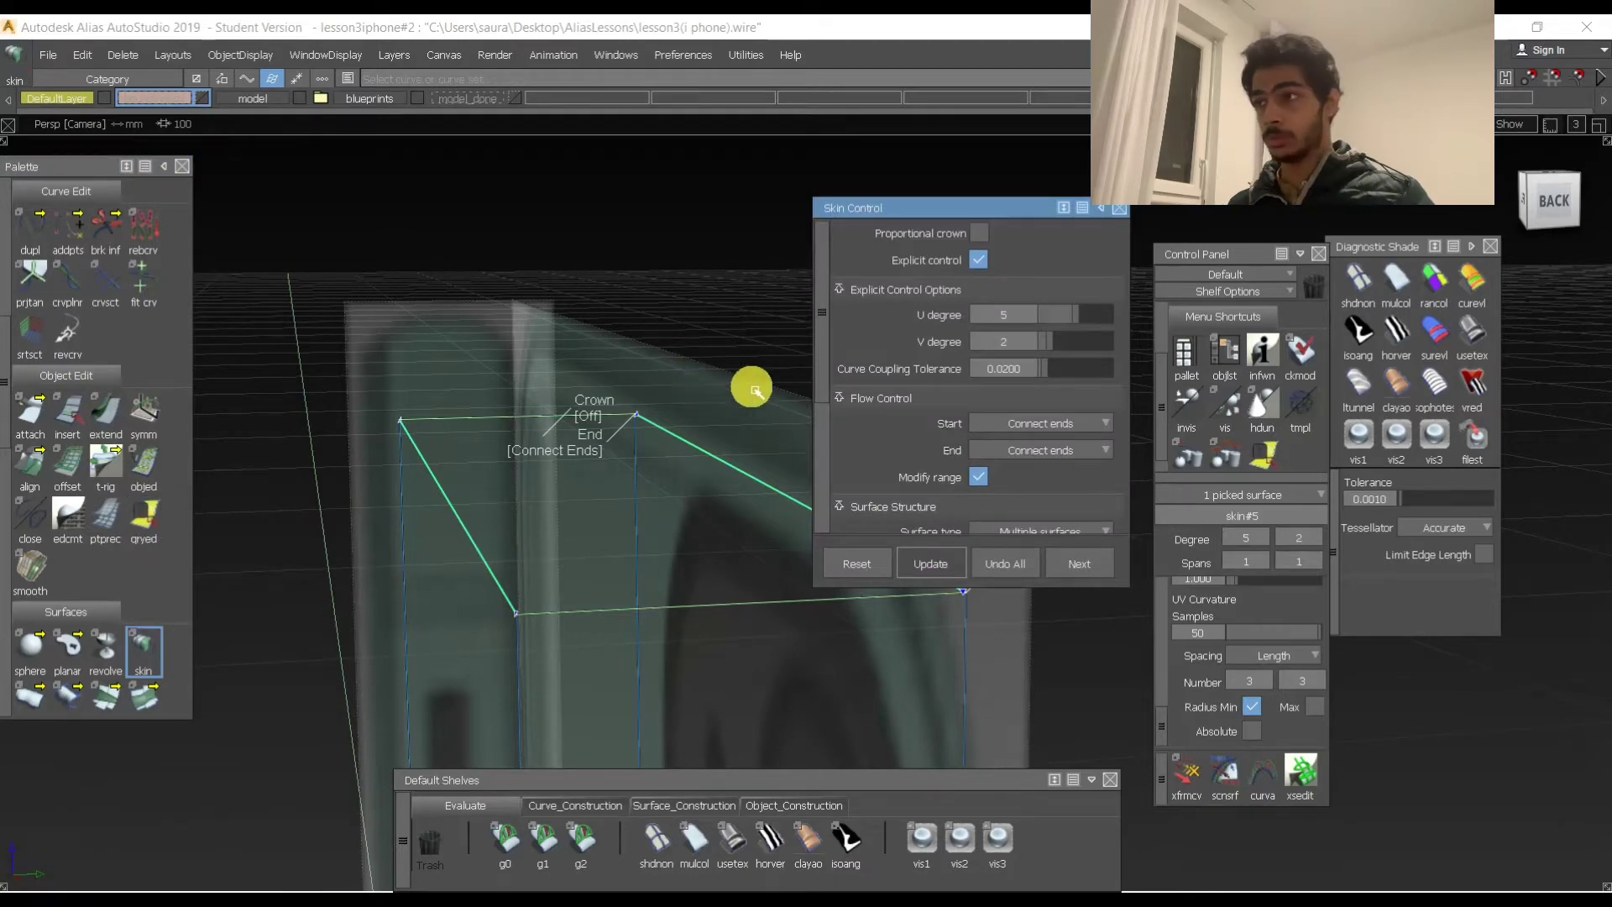
alt+shift+drag(748, 386, 613, 403)
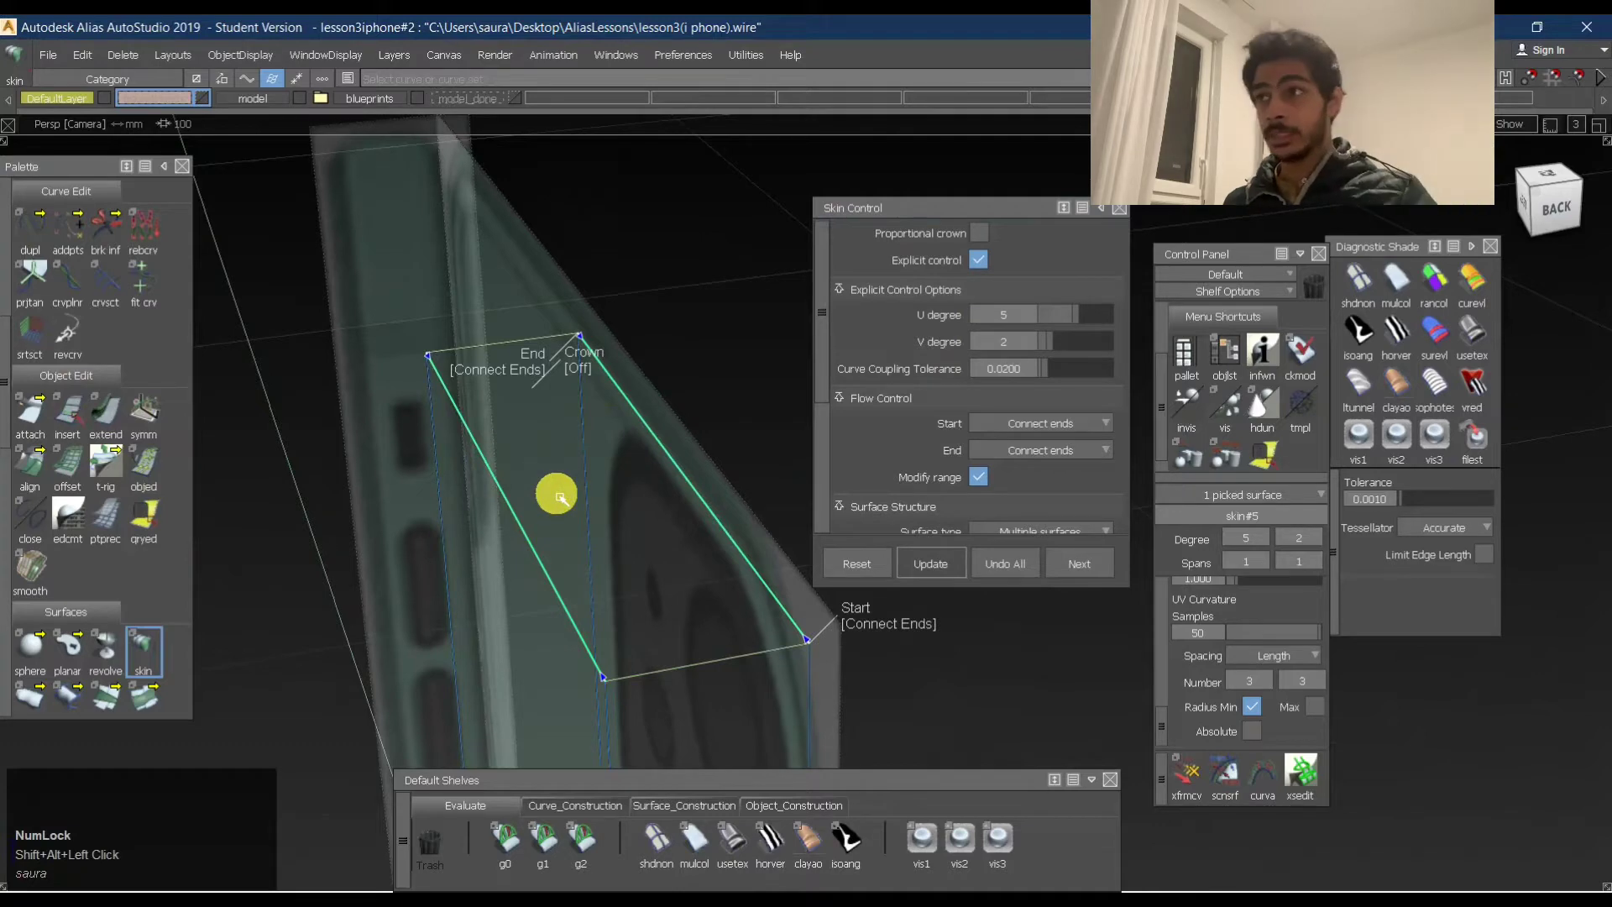
click(979, 232)
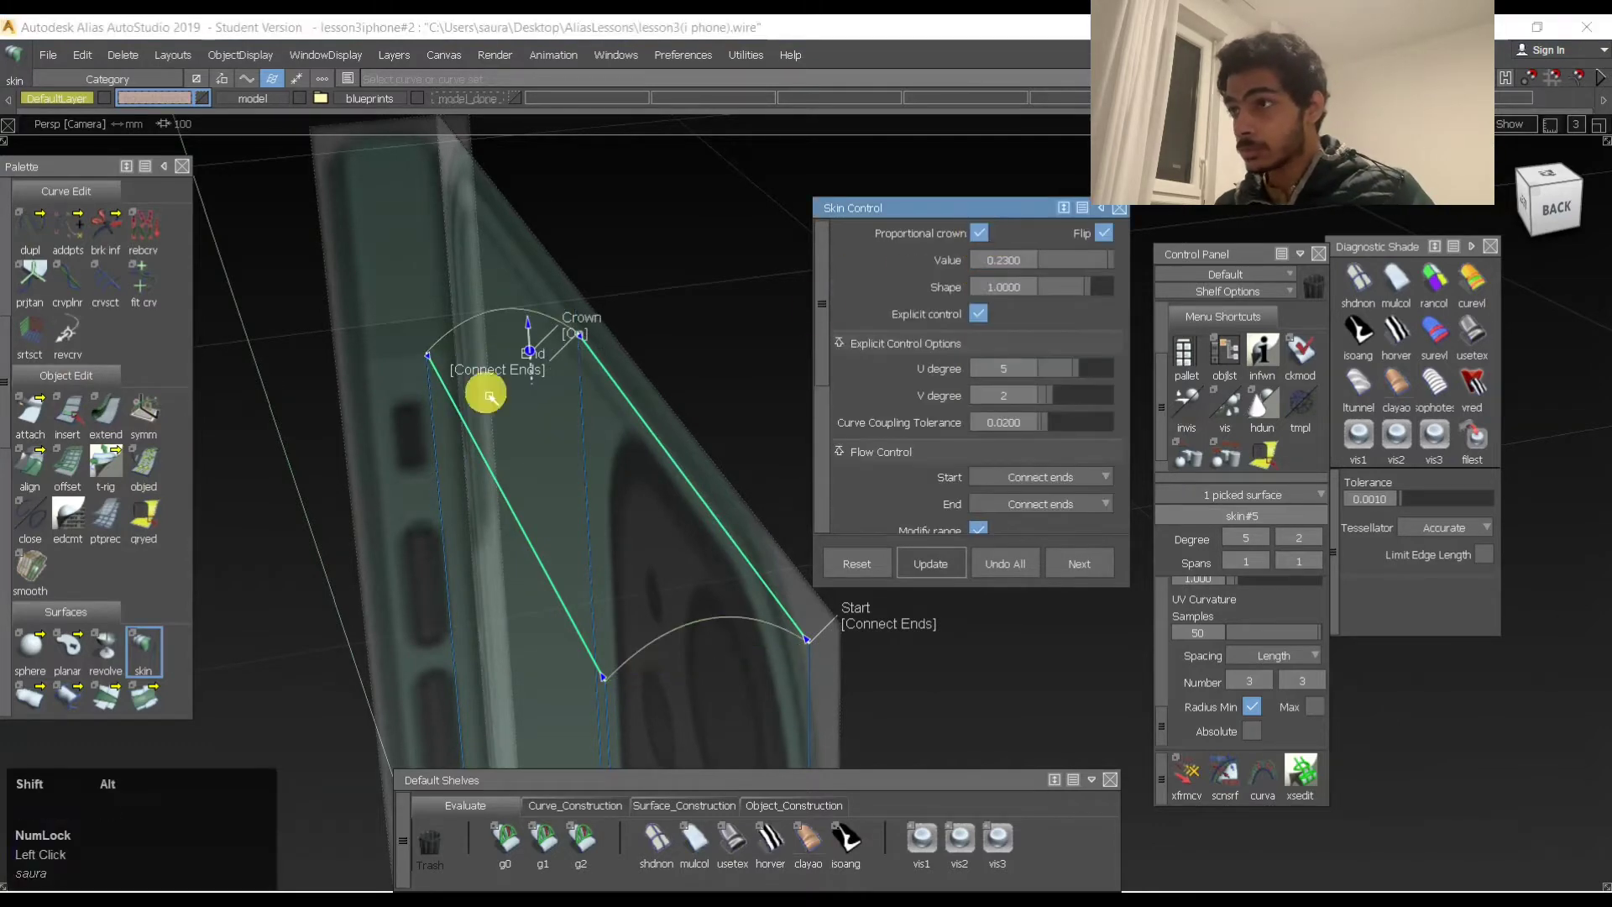
alt+shift+drag(490, 395, 717, 389)
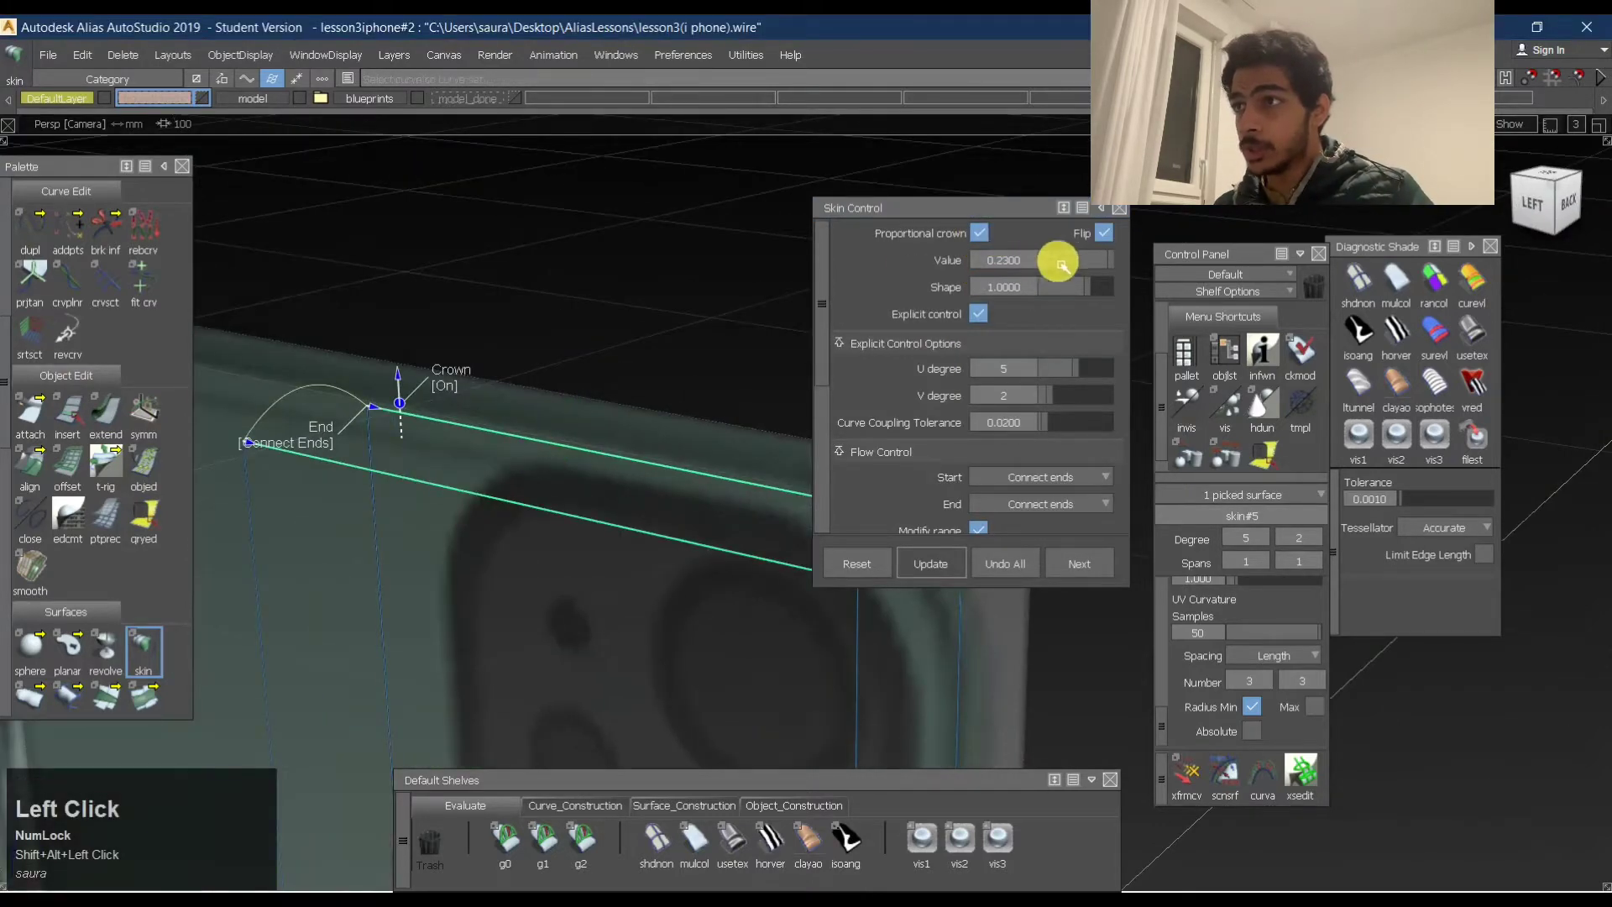
Set the upper Skin surface's crown value to 0.25, comparing it with the blueprint in the Left view.
alt+shift+drag(421, 461, 1151, 316)
click(1522, 218)
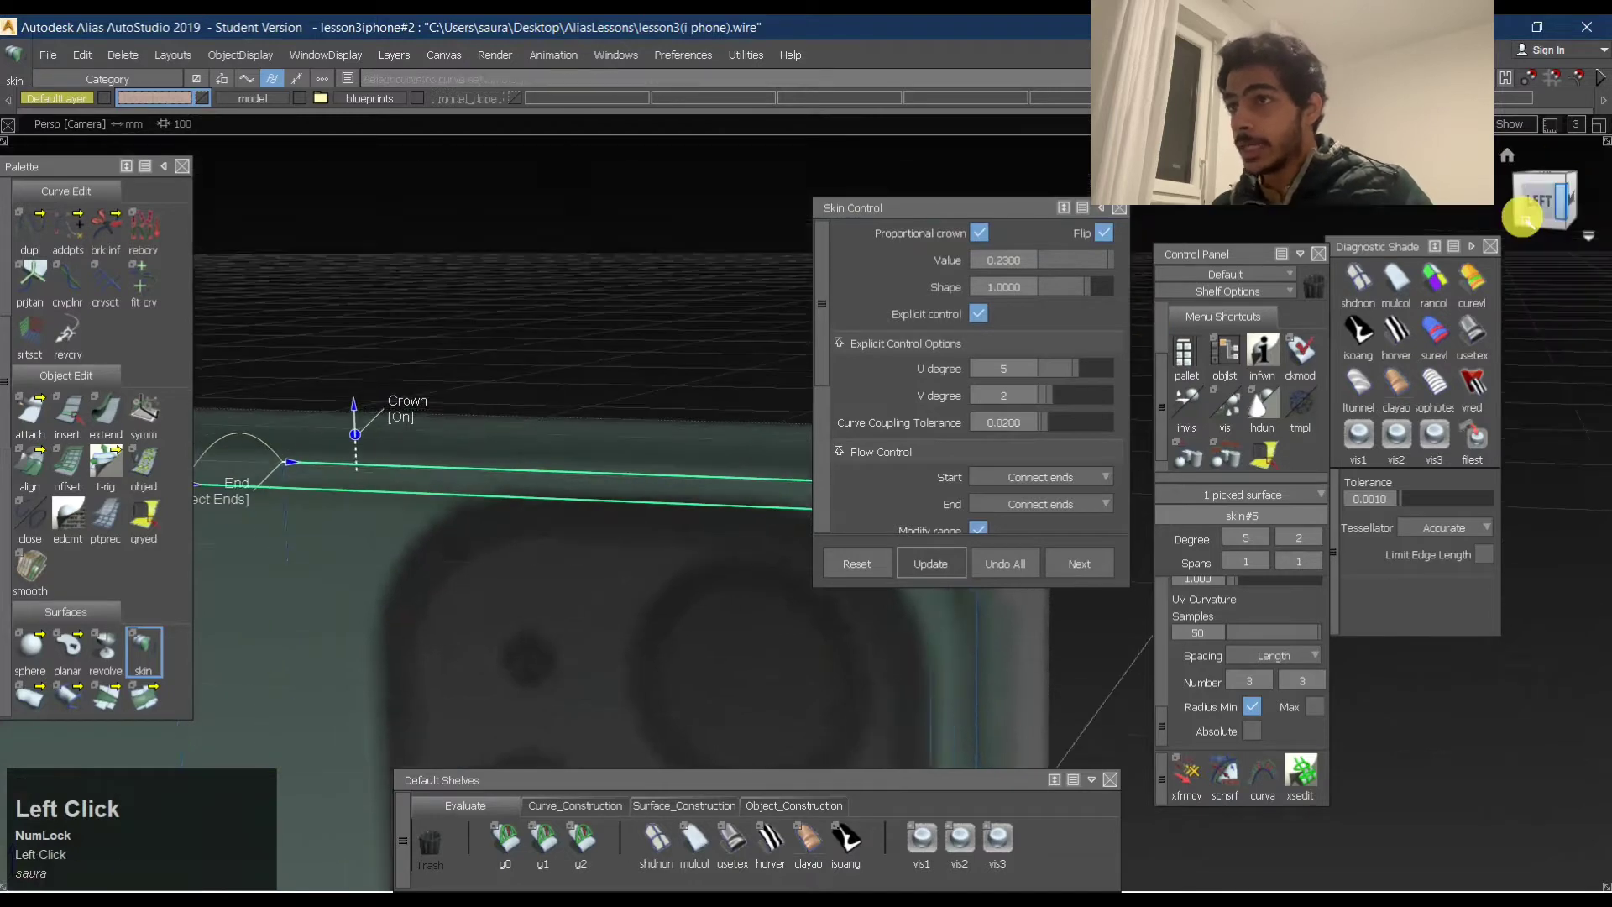
alt+shift+middle_drag(587, 411, 749, 417)
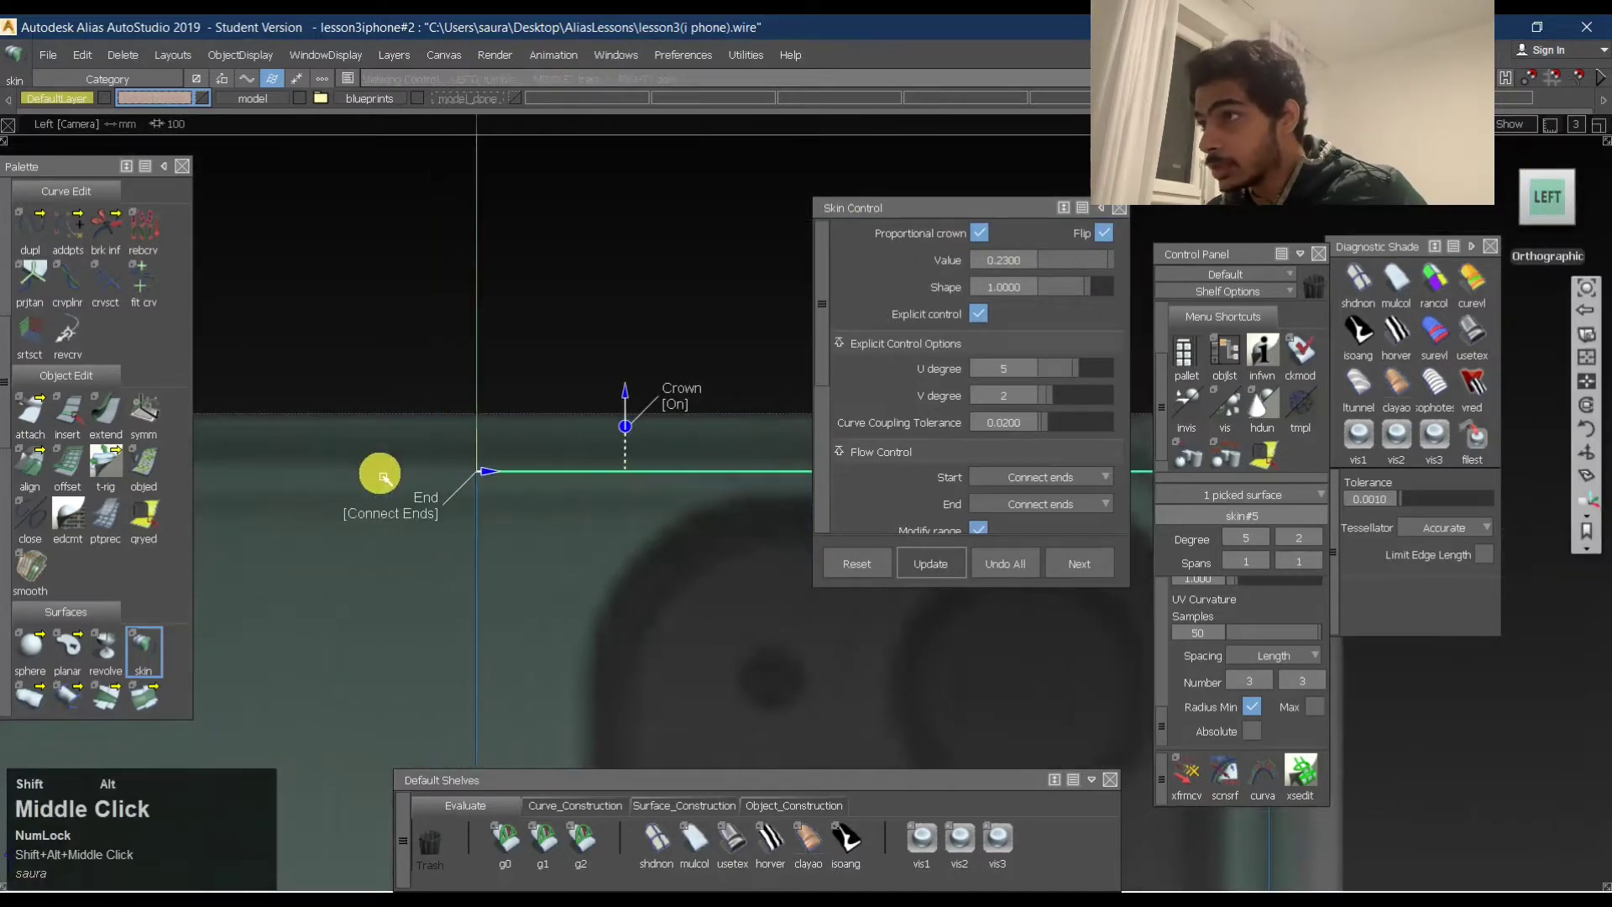
alt+shift+drag(382, 477, 547, 439)
alt+shift+right_drag(546, 439, 467, 415)
alt+shift+middle_drag(468, 414, 709, 435)
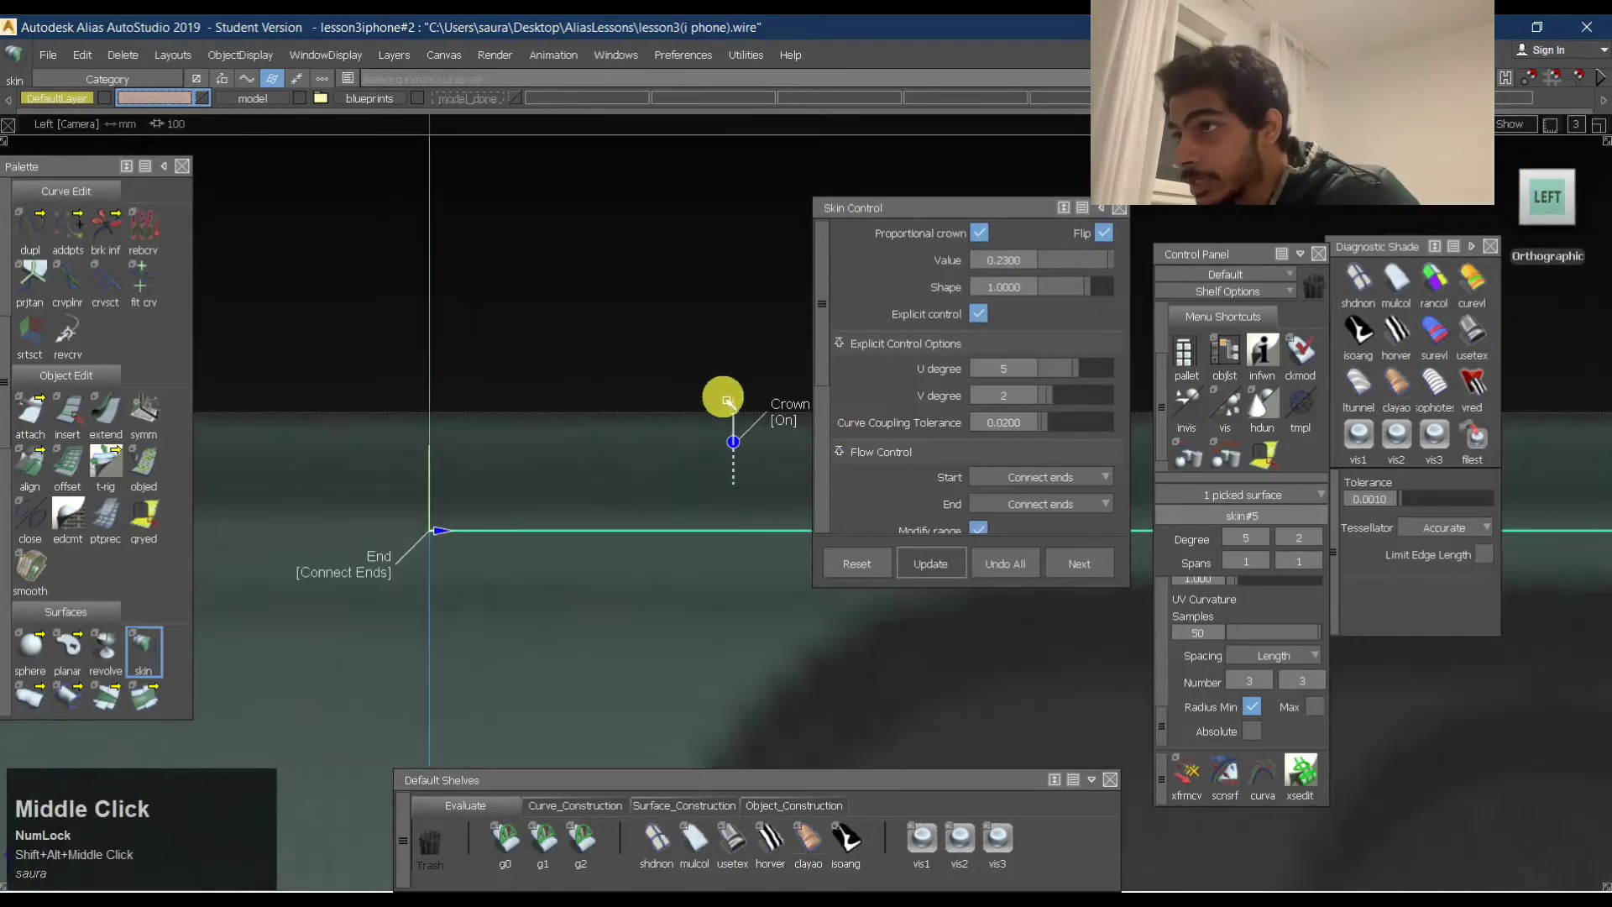
click(1001, 259)
text(0.)
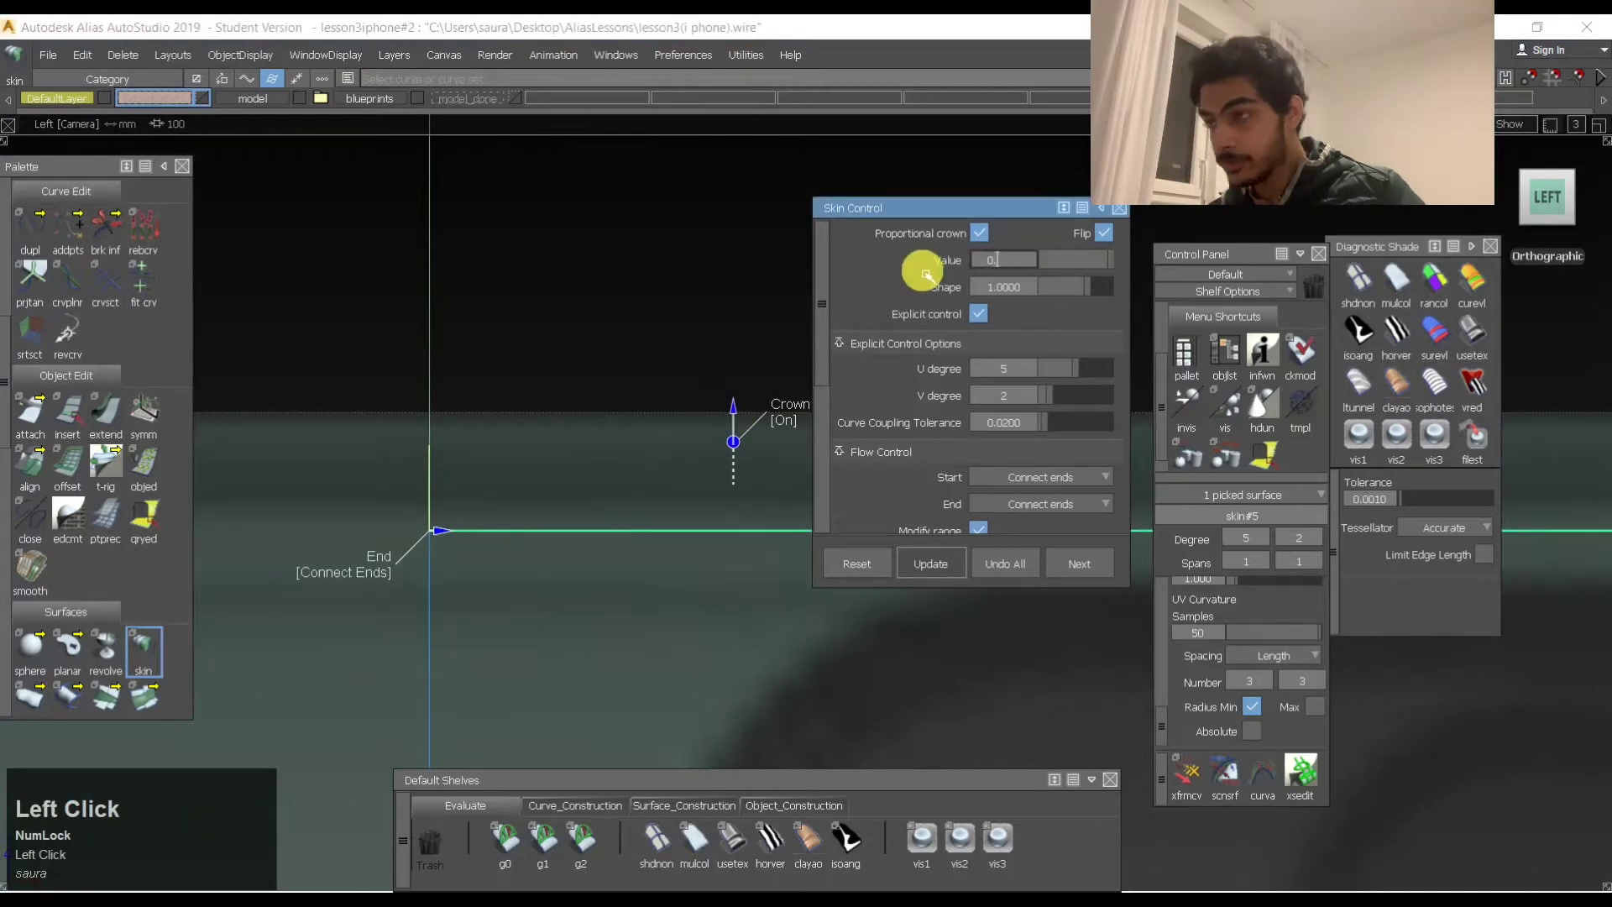
alt+shift+right_drag(671, 303, 536, 331)
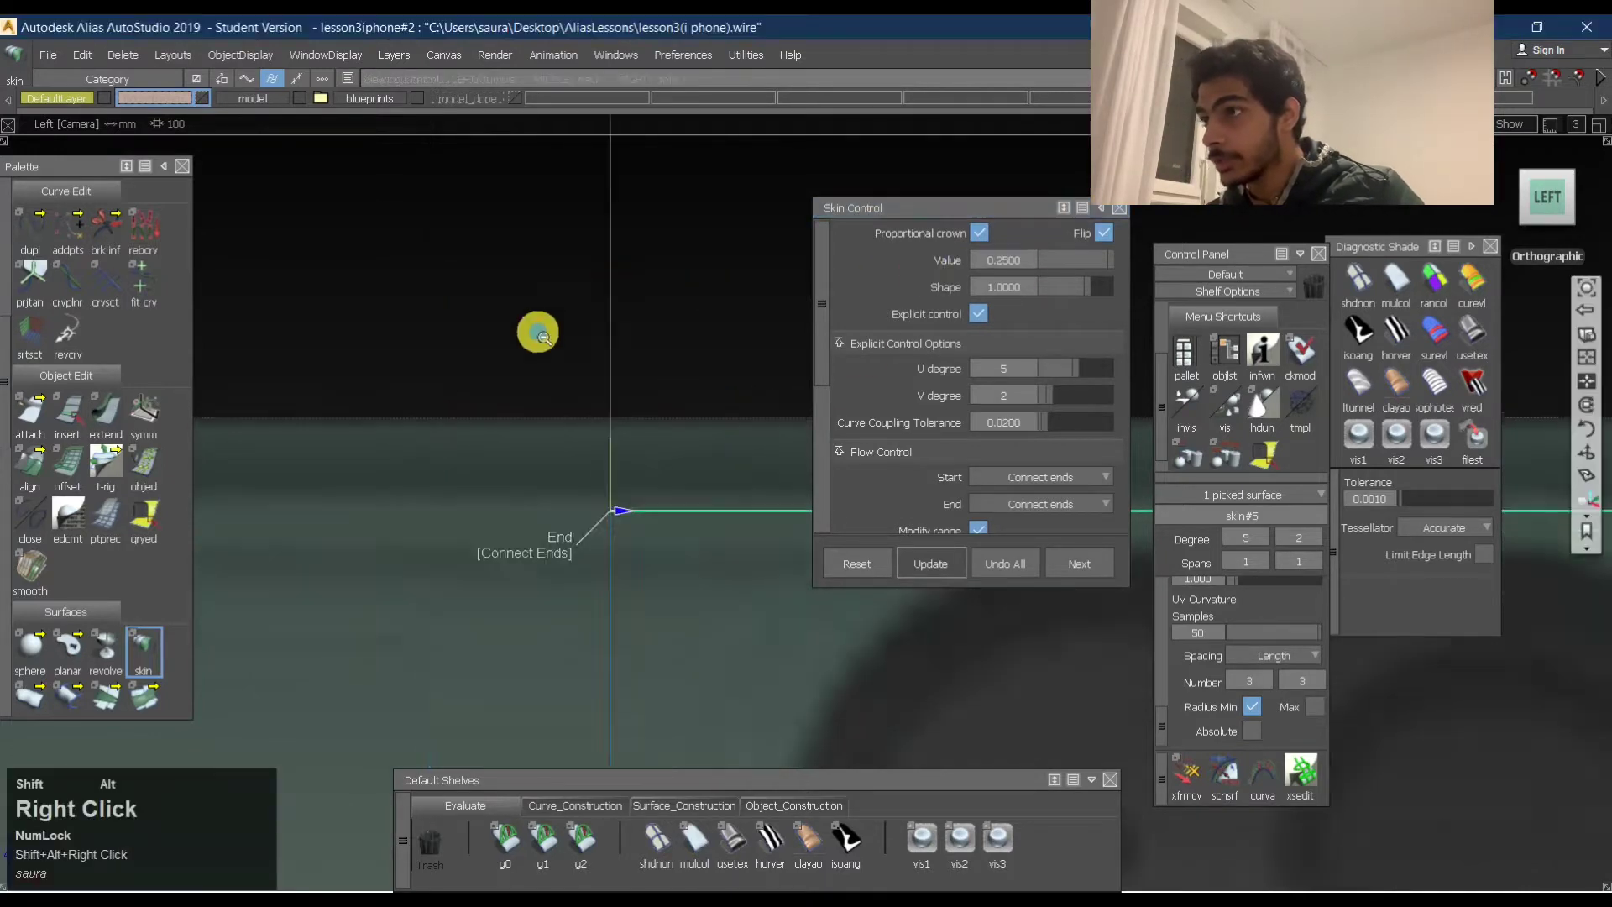
alt+shift+middle_drag(536, 331, 469, 239)
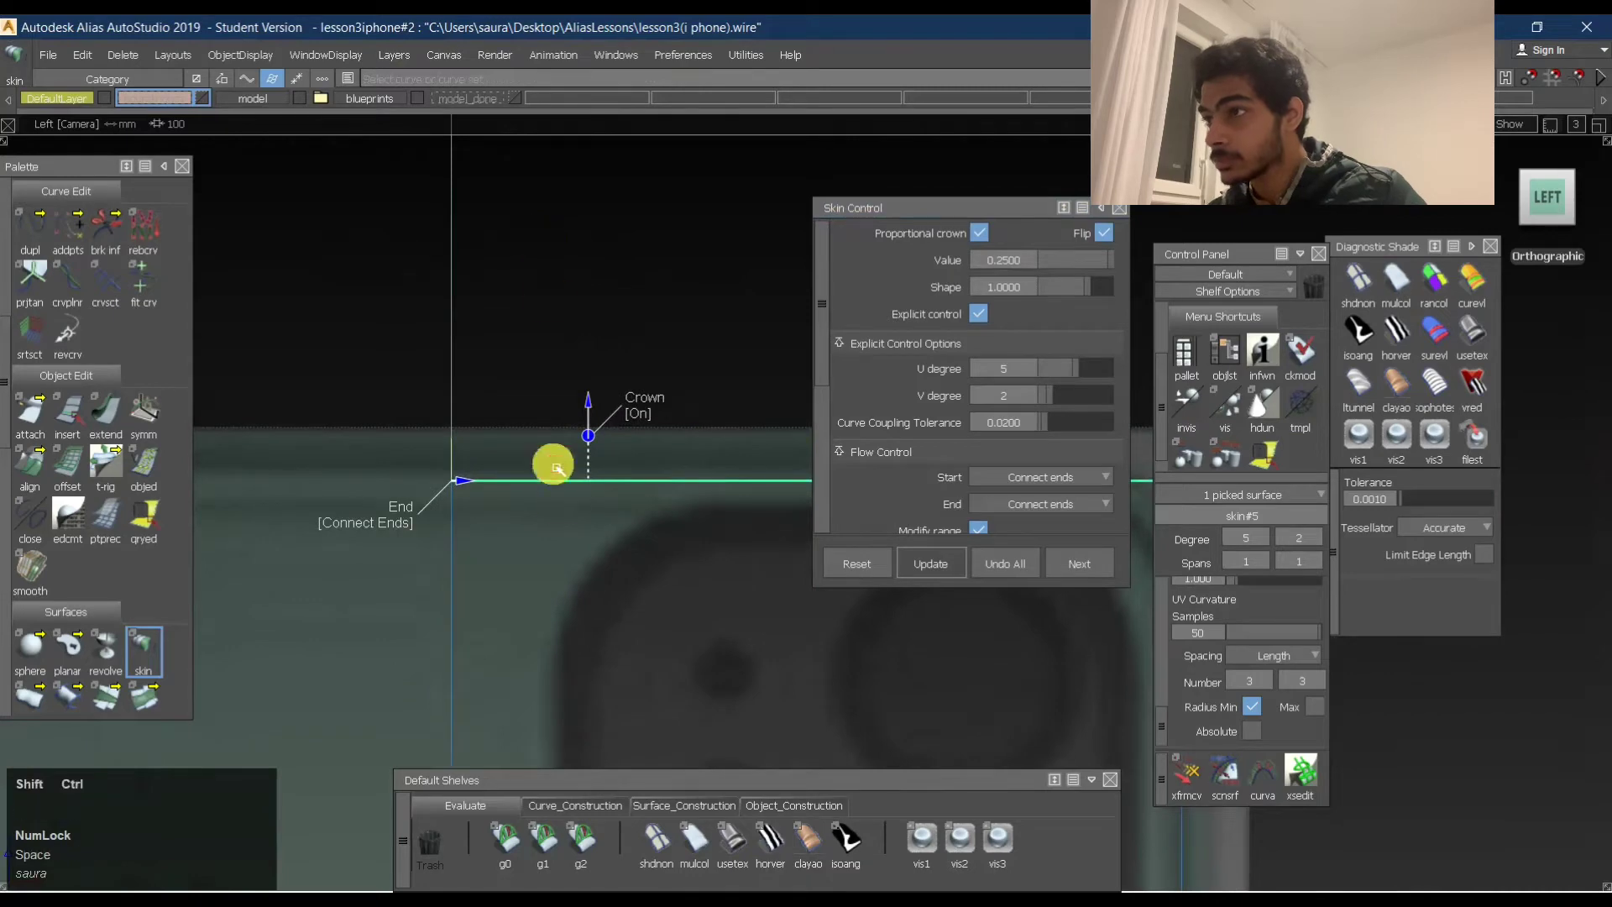
Clear the selection and shade the surfaces with the user-defined texture diagnostic shading.
click(677, 198)
alt+shift+middle_drag(677, 199, 486, 165)
click(734, 867)
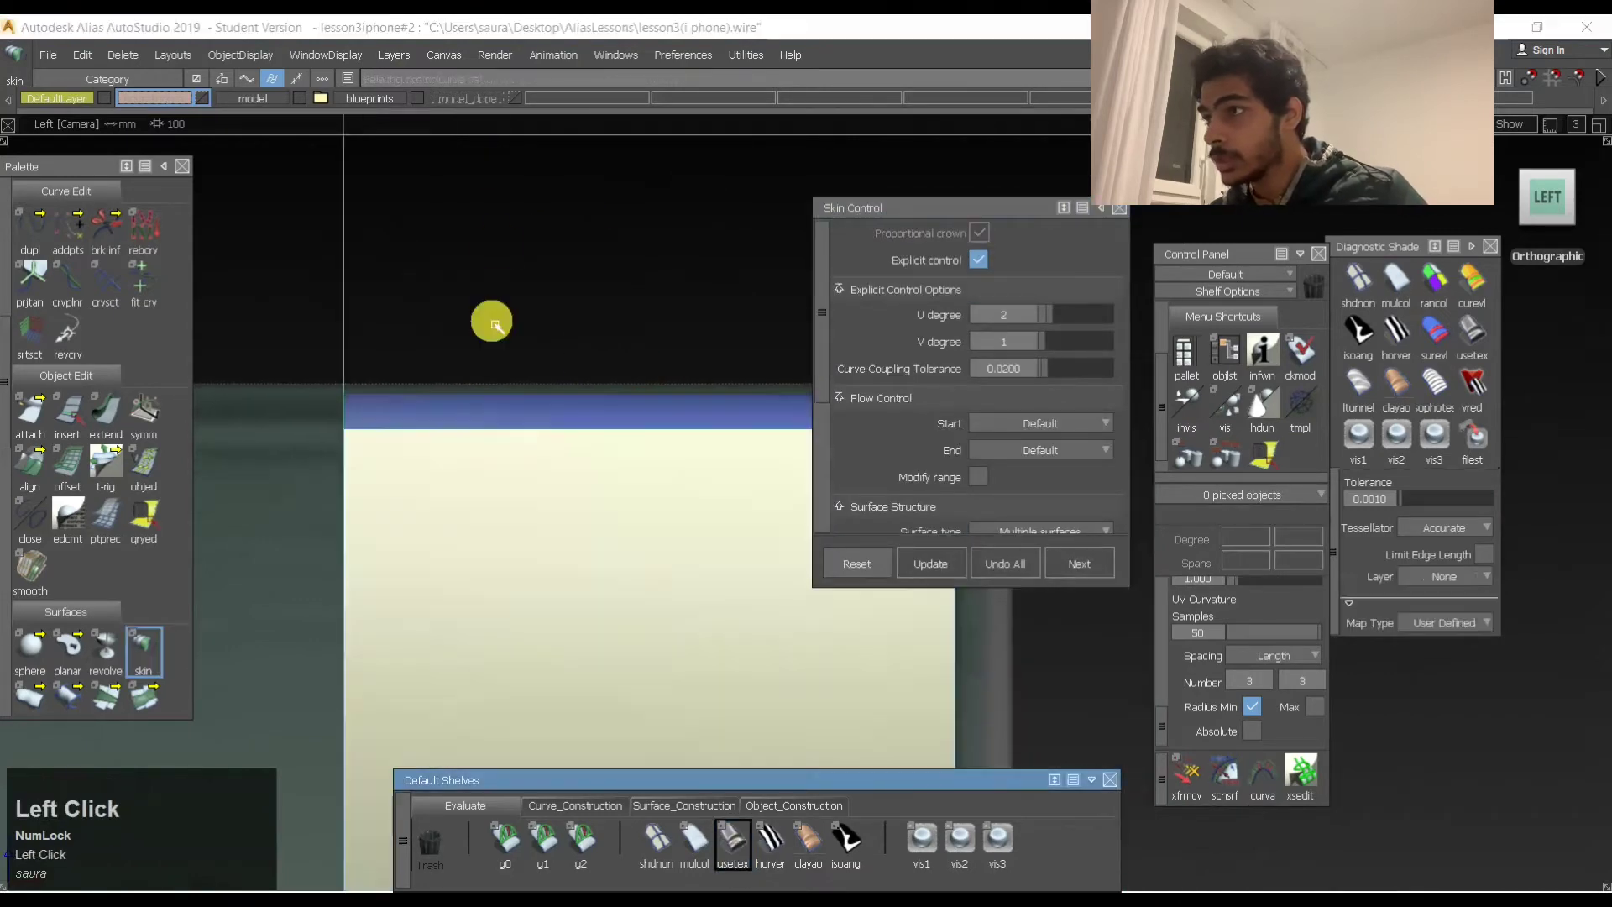
alt+shift+right_drag(490, 317, 515, 244)
alt+shift+middle_drag(515, 245, 406, 202)
In the Left view, display the control points of both faces' upper edges and lower them slightly.
ctrl+shift+drag(575, 414, 617, 222)
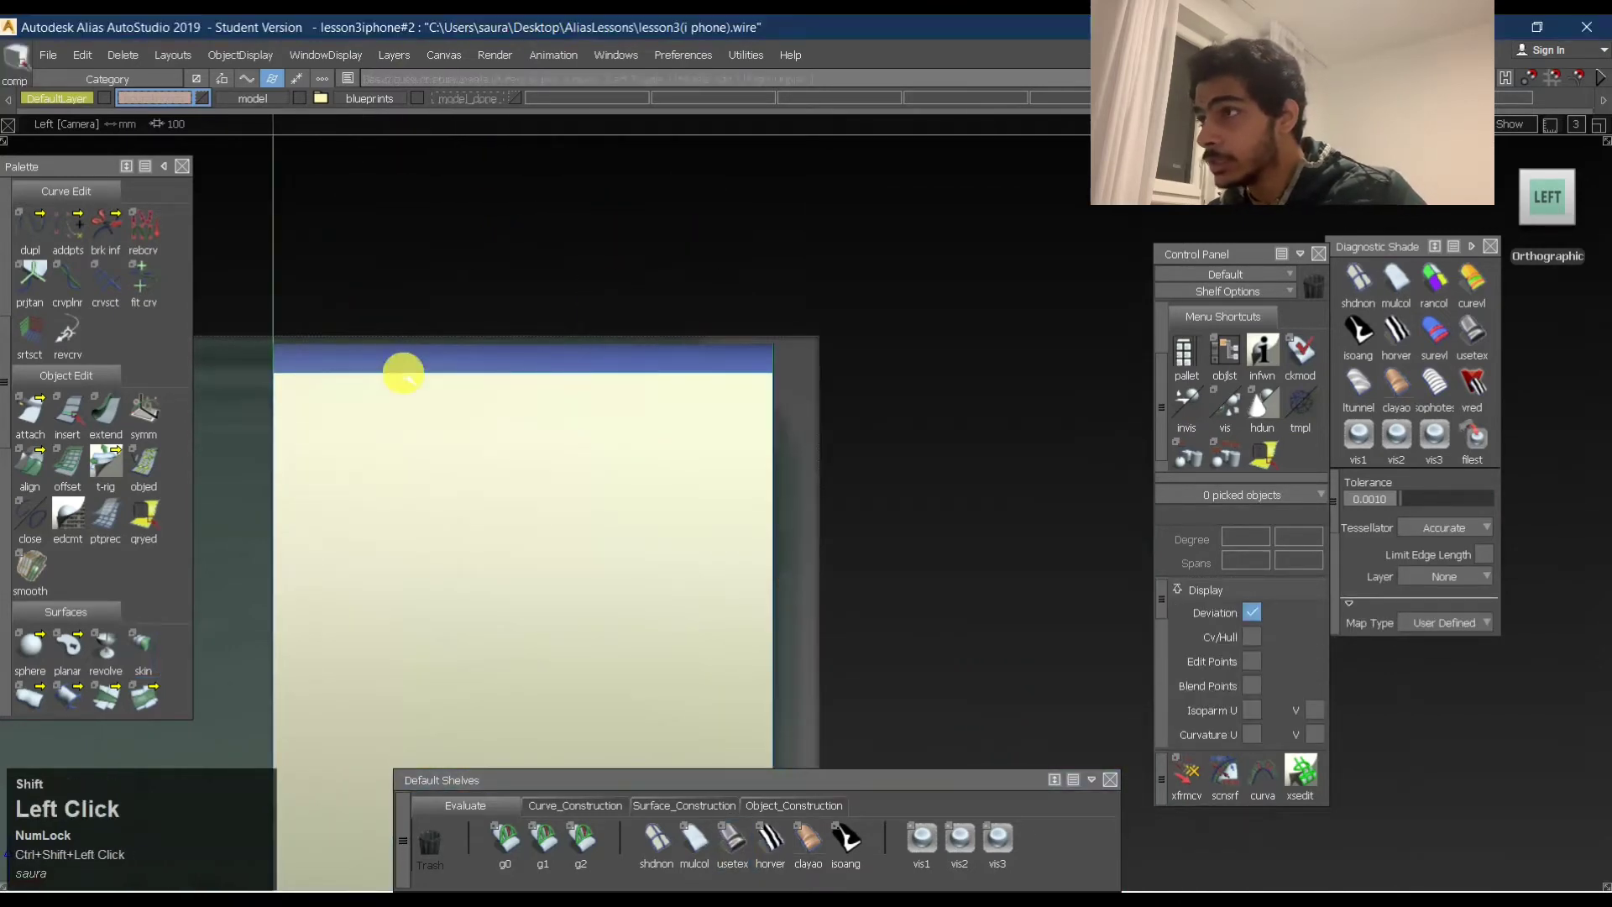
mouse_move(362, 386)
ctrl+shift+mouse_down()
mouse_move(683, 306)
mouse_move(340, 392)
ctrl+shift+mouse_up()
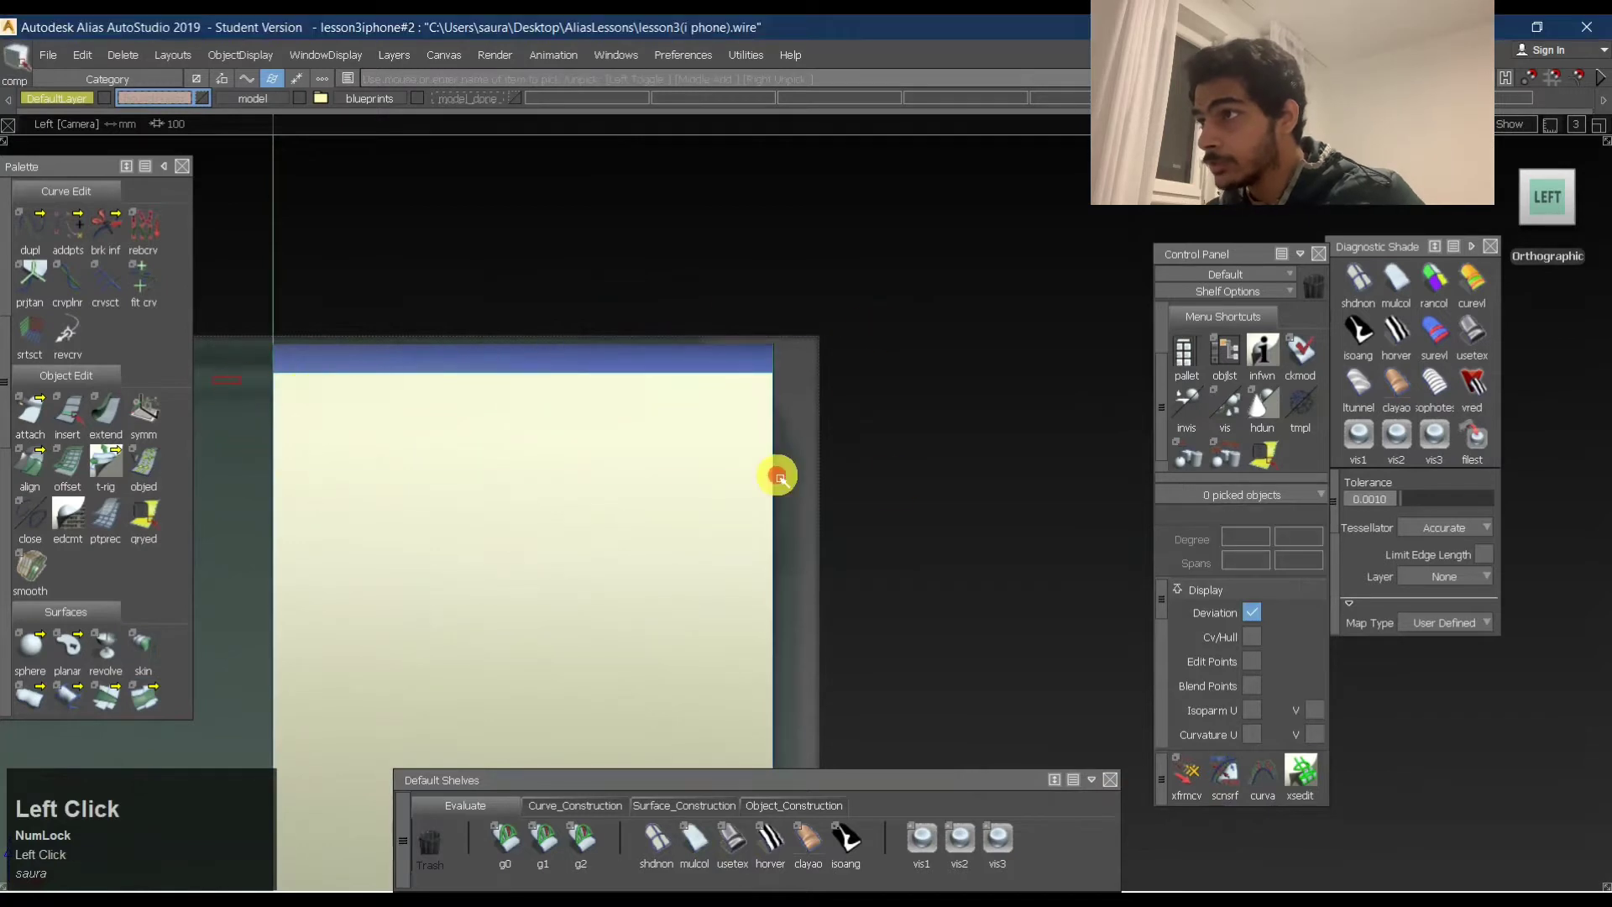
drag(780, 478, 865, 445)
ctrl+shift+right_drag(798, 282, 579, 469)
ctrl+shift+drag(453, 504, 384, 401)
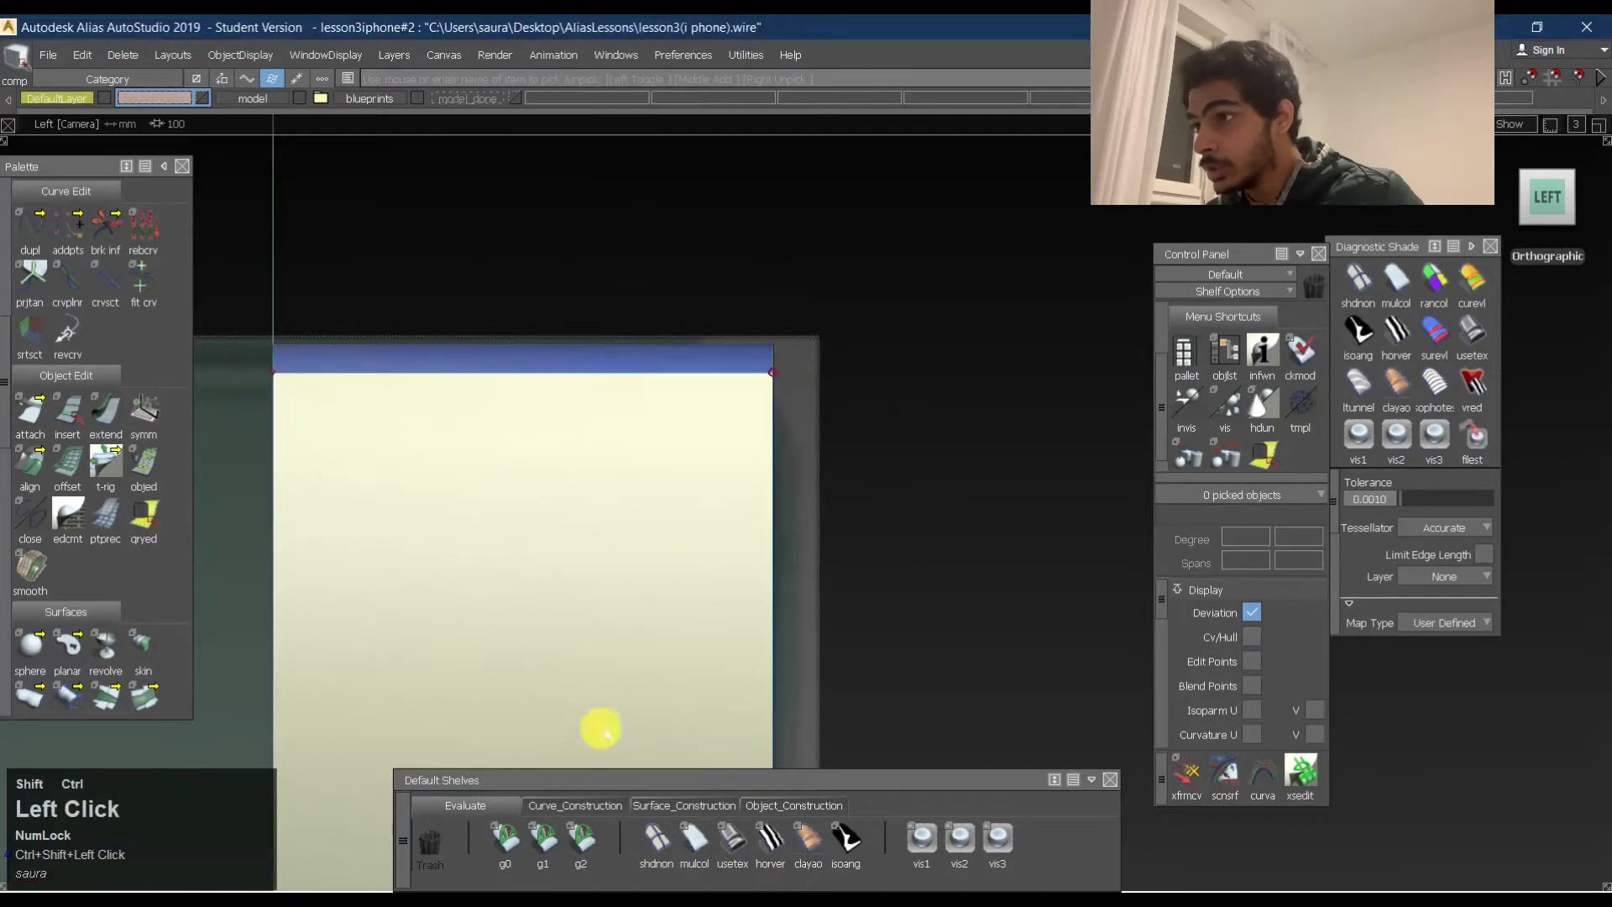
click(302, 357)
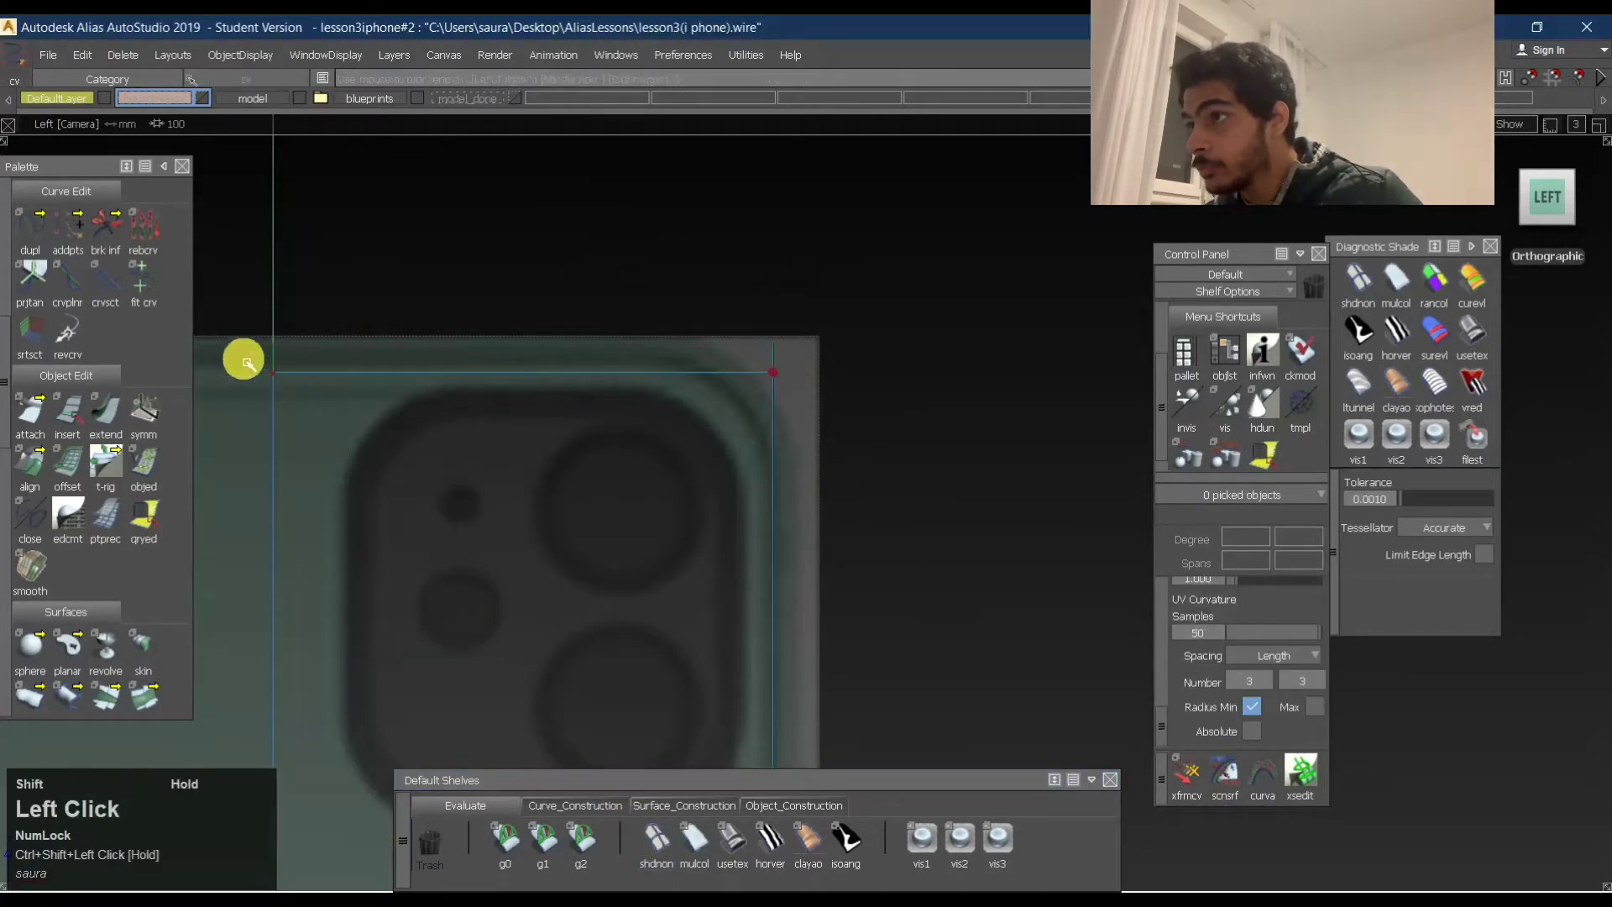
shift+right_drag(901, 487, 903, 326)
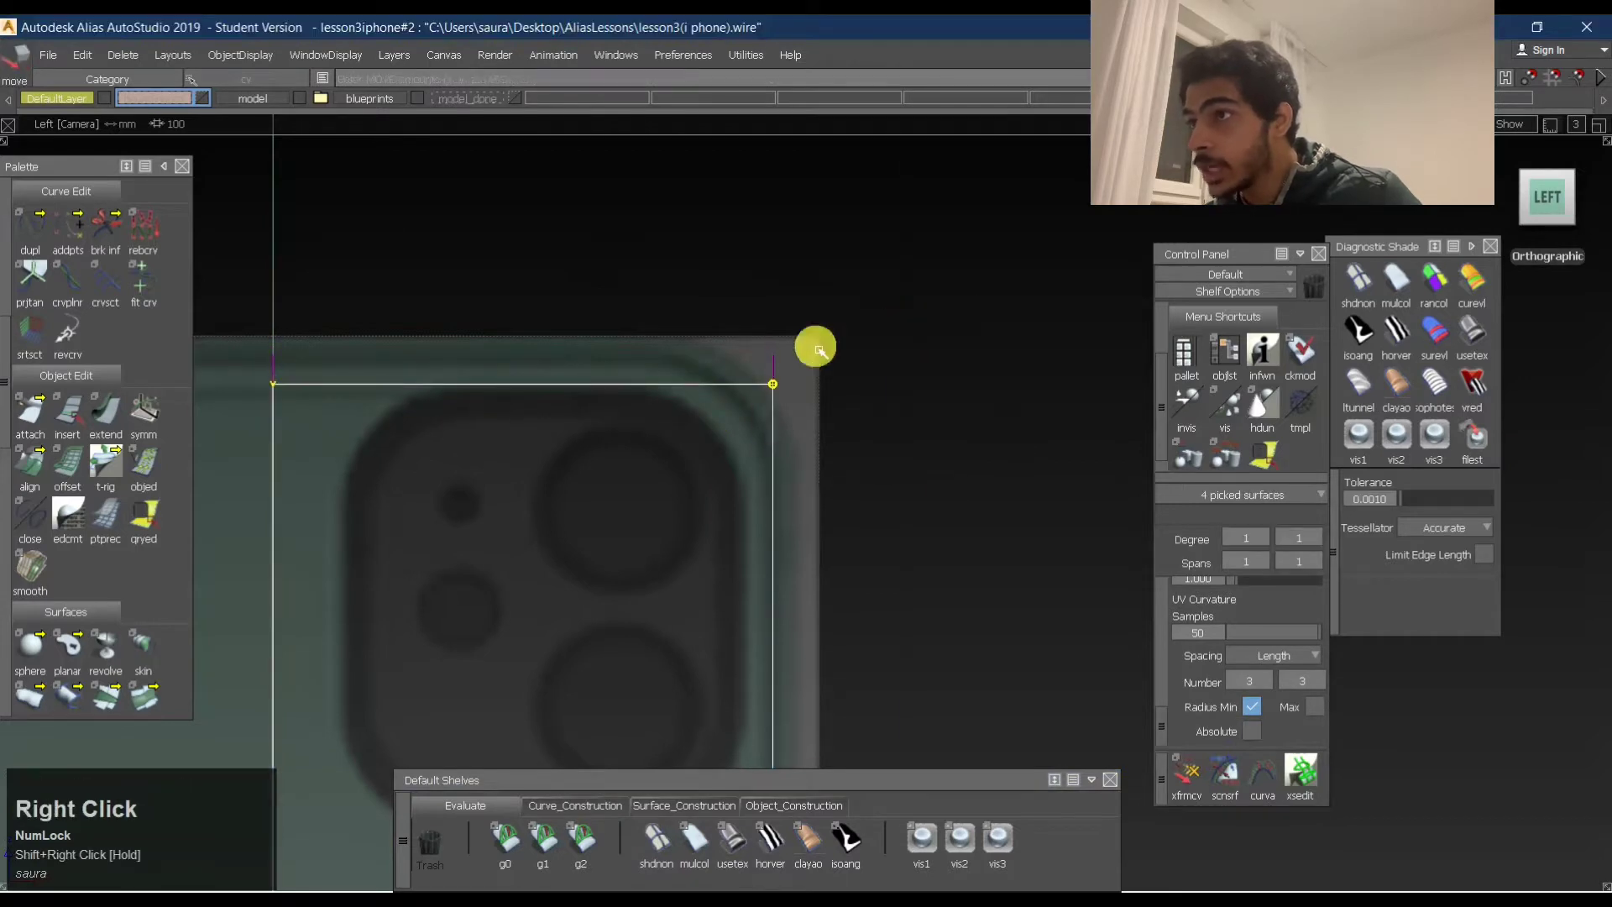
Shade the surfaces with the user-defined texture again and clear the control point selection.
click(739, 844)
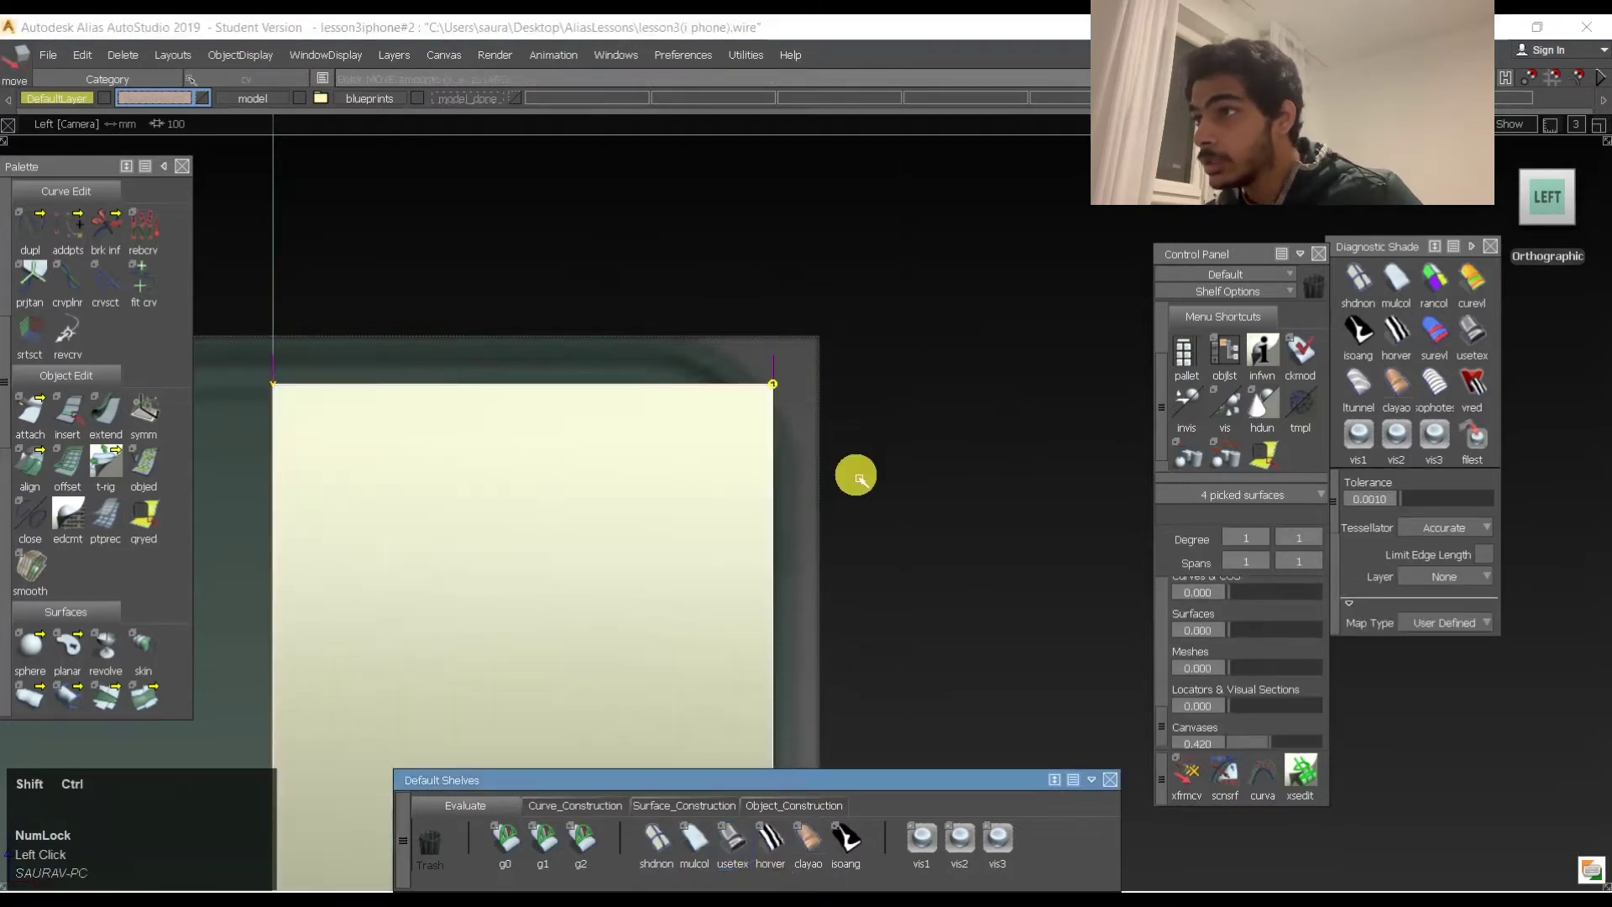
ctrl+shift+drag(794, 702, 762, 406)
click(732, 844)
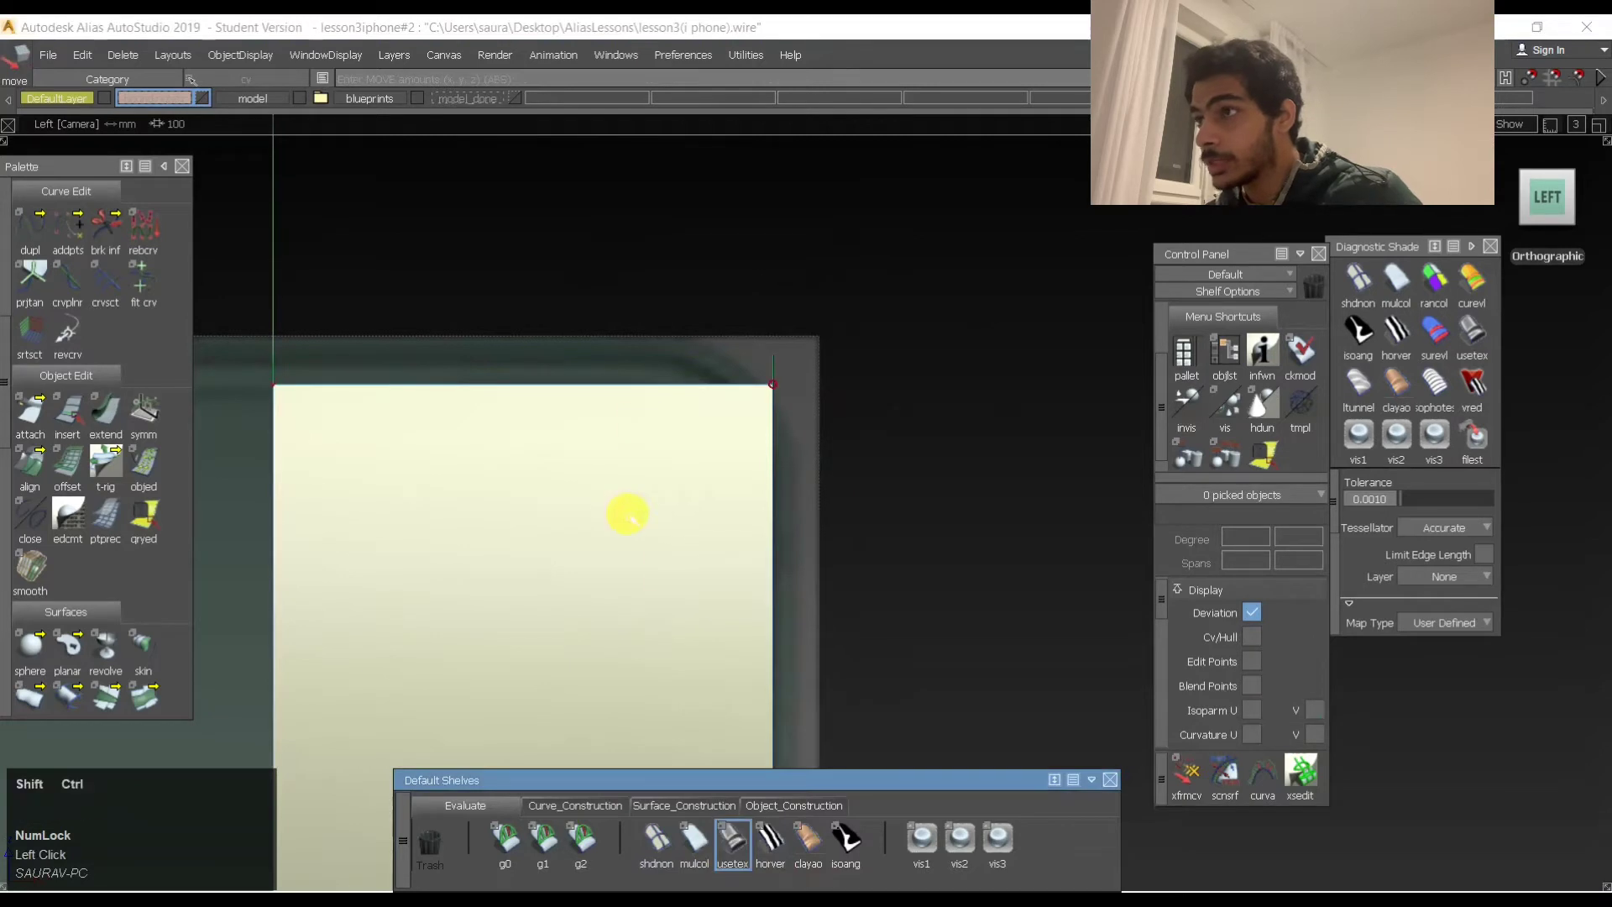
ctrl+shift+drag(438, 287, 487, 251)
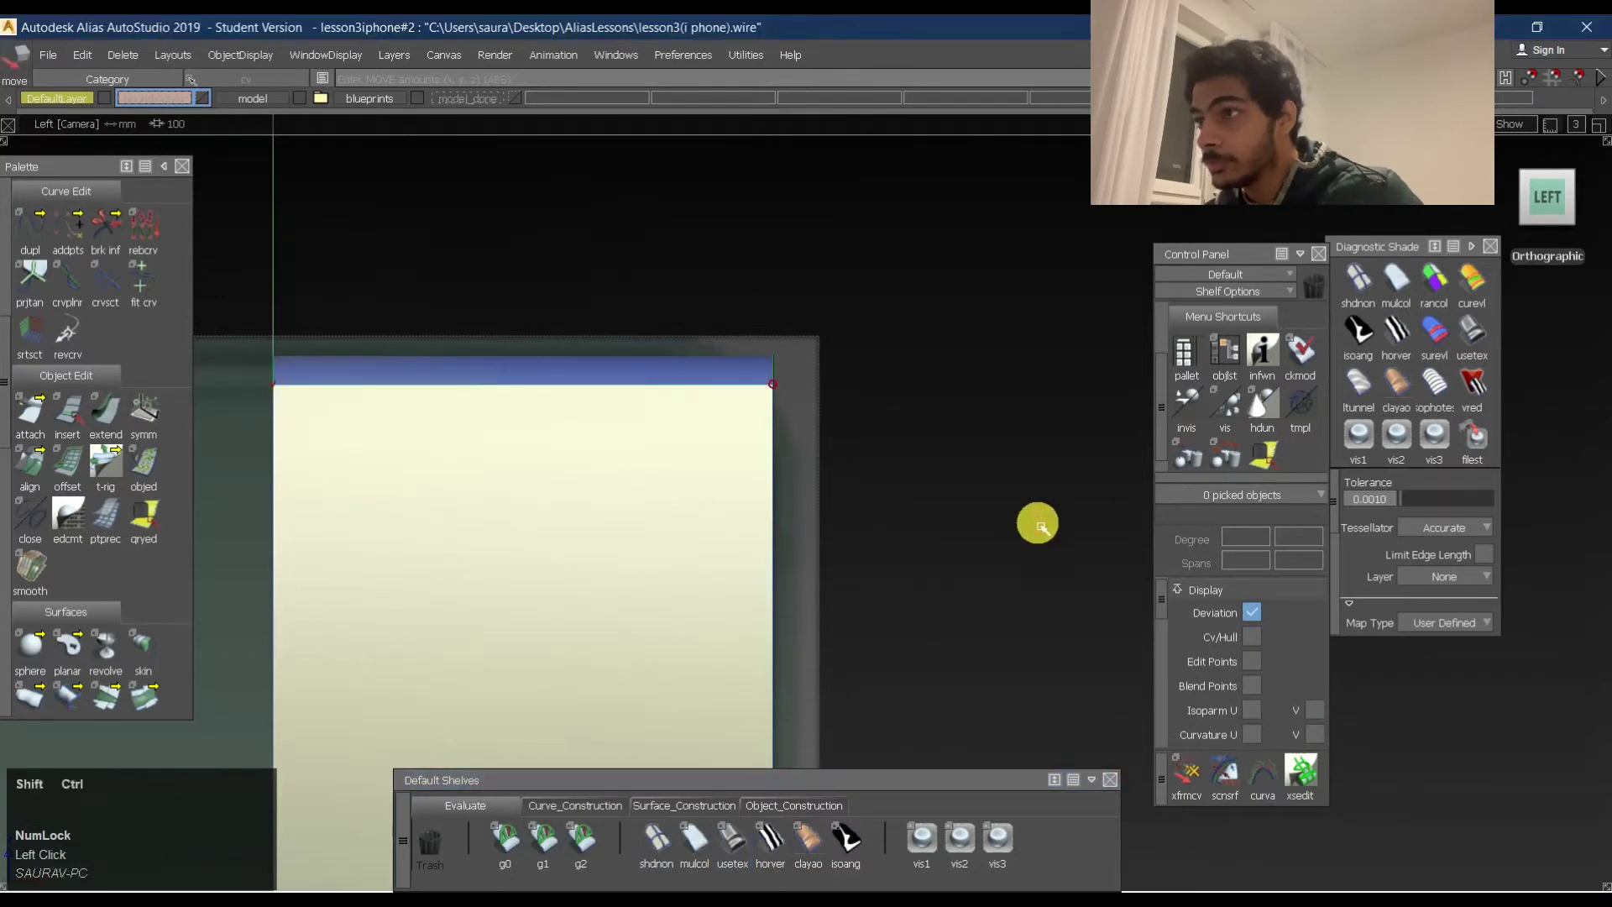
ctrl+shift+drag(634, 448, 656, 431)
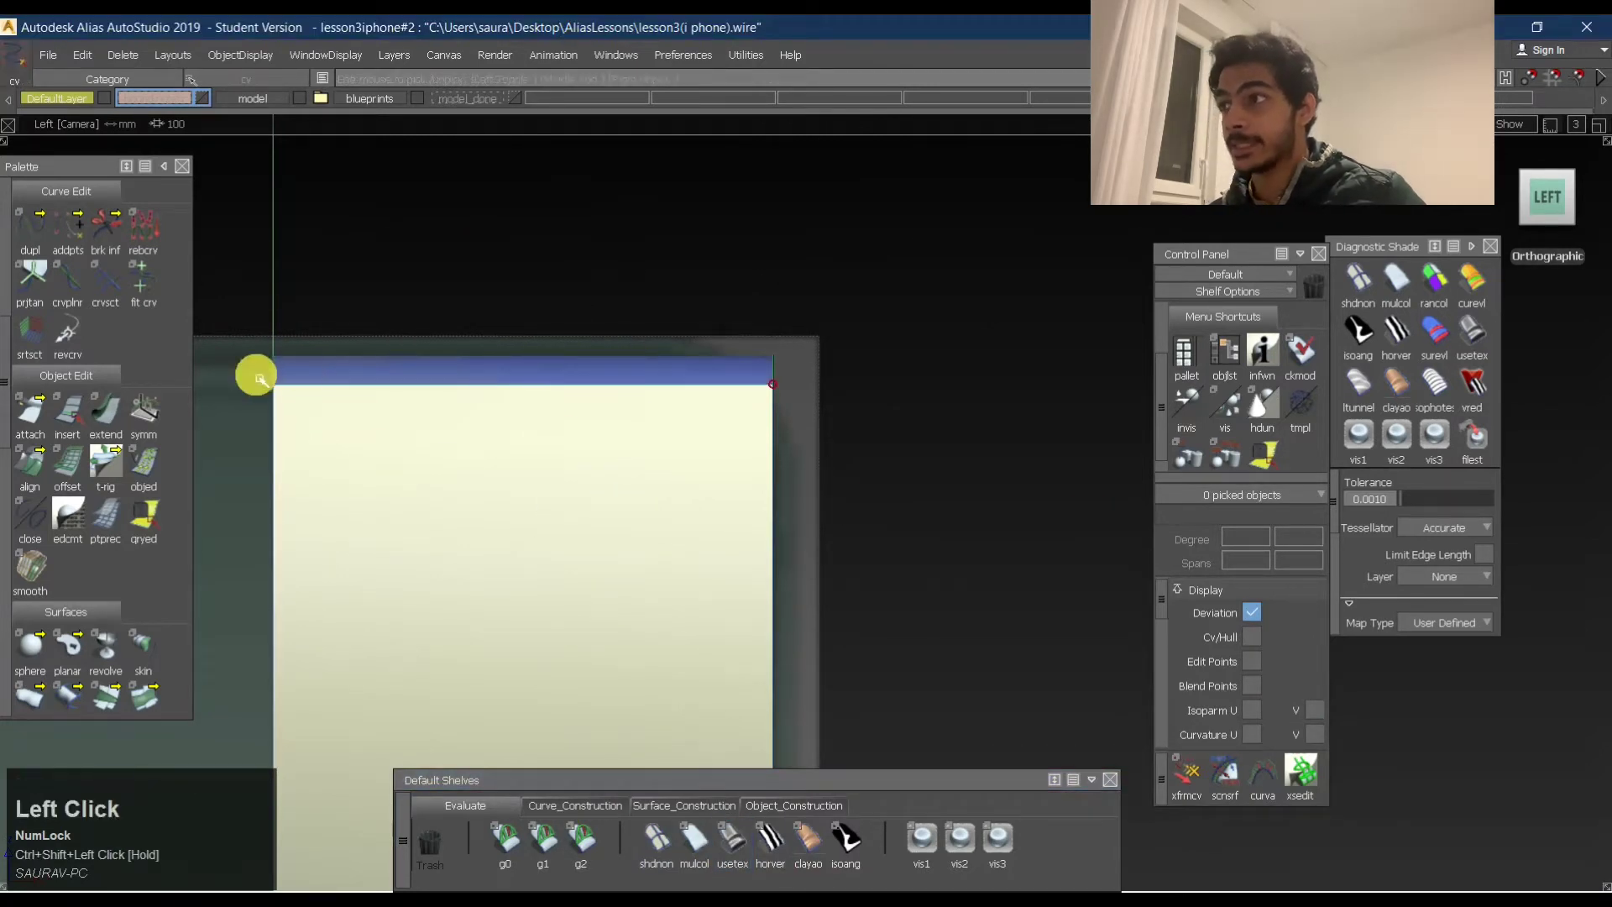
Adjust the height of both faces' upper-edge control points so the top Skin surface lines up with the blueprint's upper edge.
drag(256, 377, 853, 446)
middle_click(874, 263)
right_drag(875, 263, 873, 322)
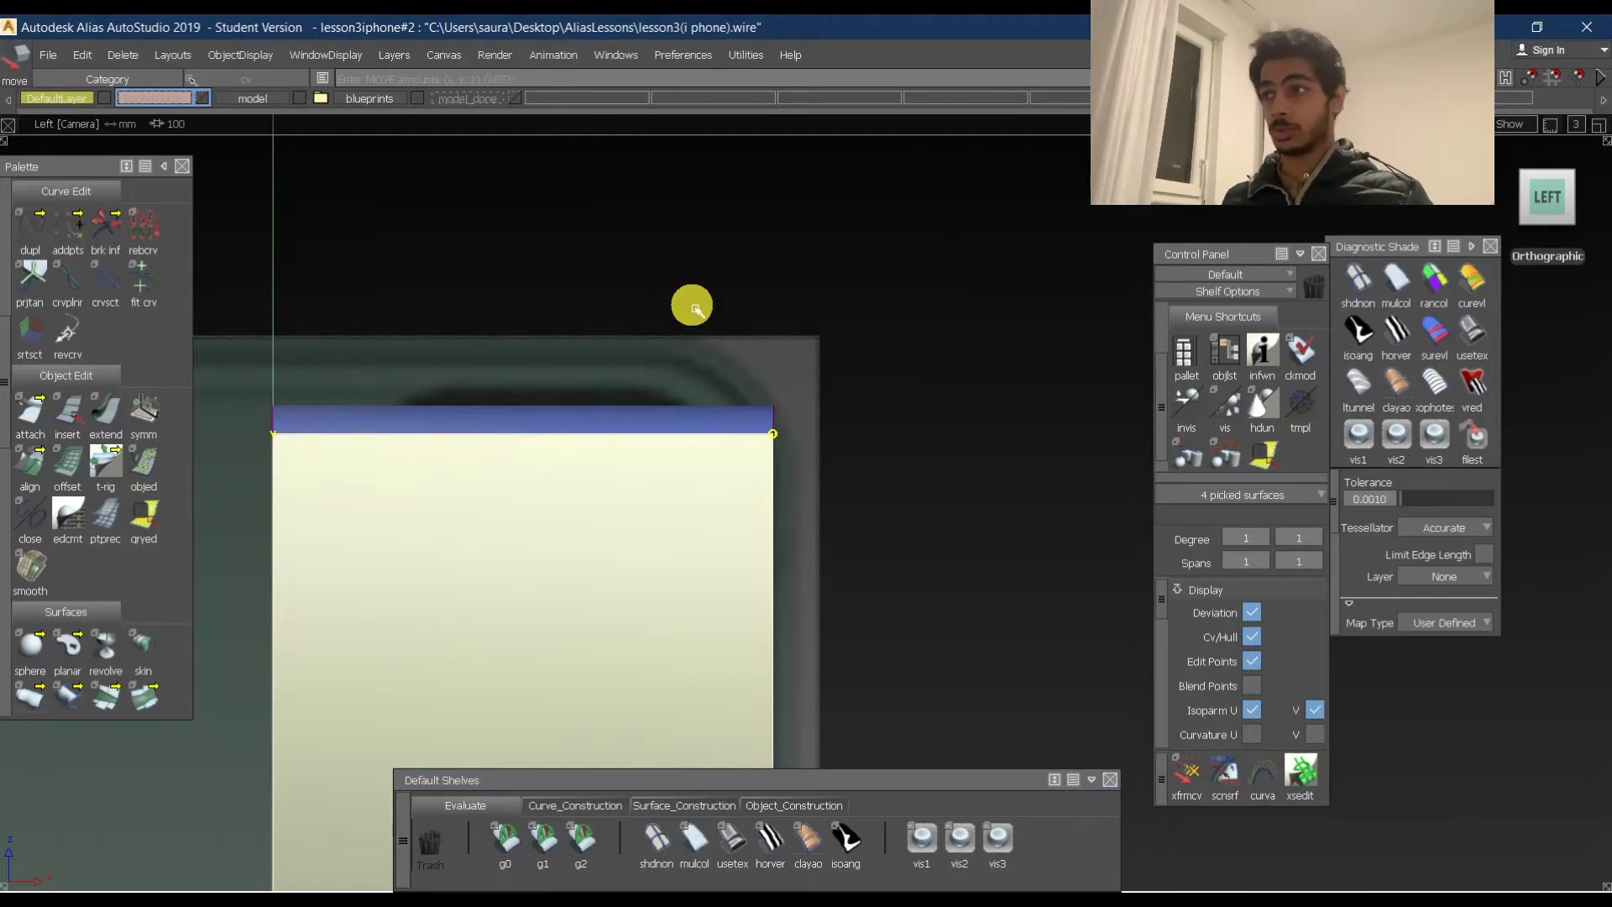
key(ctrl+z)
ctrl+shift+click(670, 420)
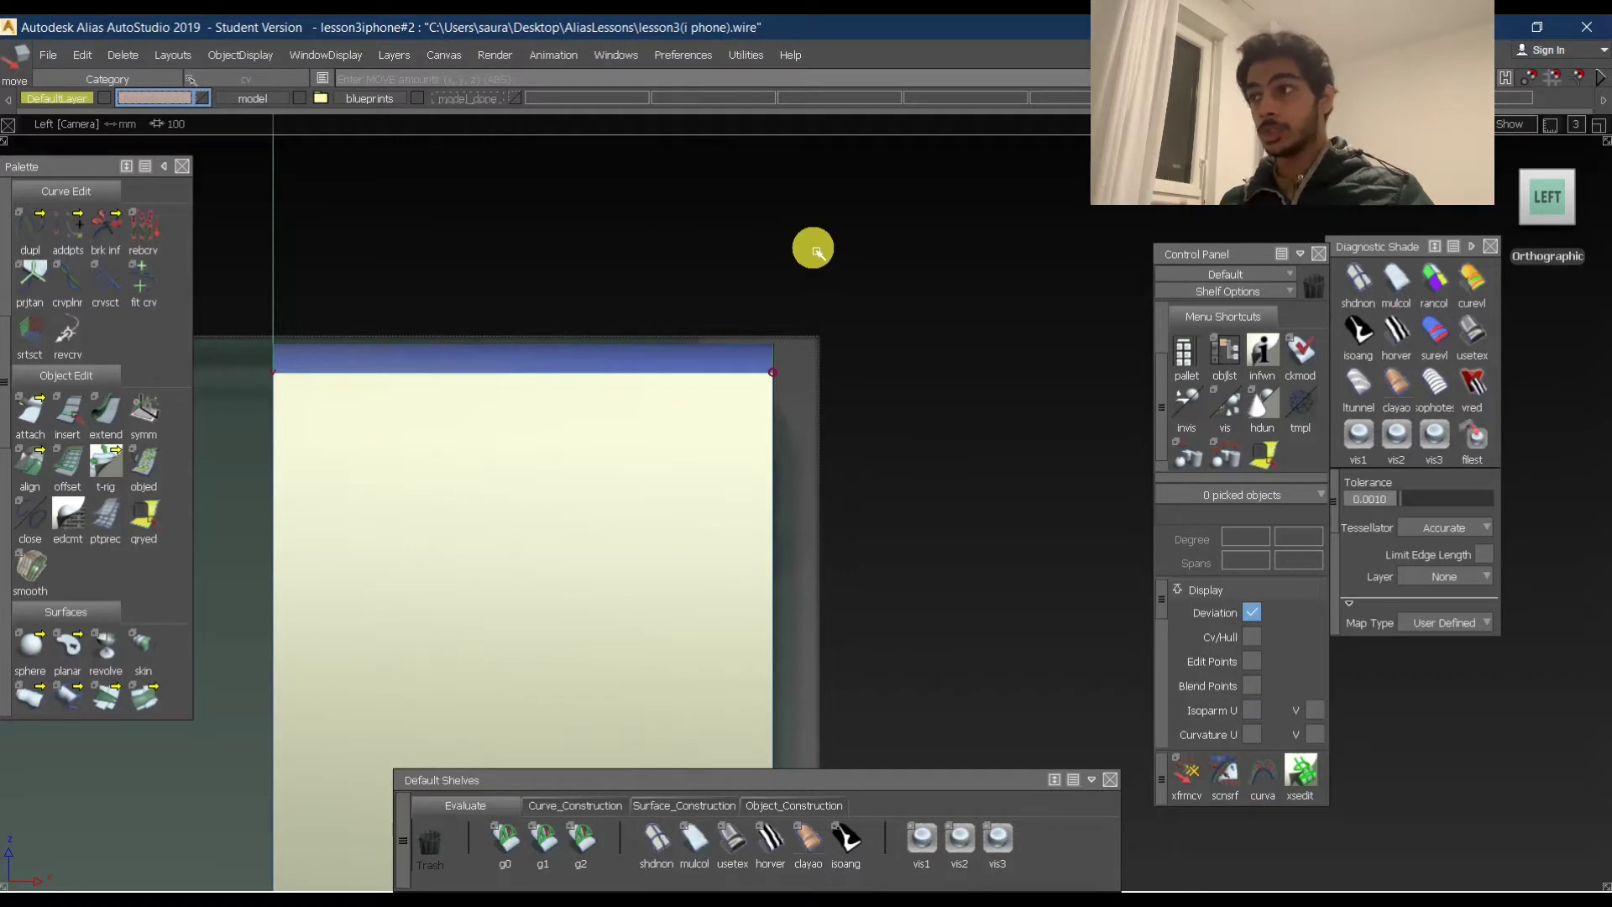
Try further vertical moves of both faces' upper-edge control points in the Left view, and undo them.
mouse_move(453, 365)
ctrl+shift+mouse_down()
mouse_move(468, 367)
mouse_move(420, 394)
ctrl+shift+mouse_up()
drag(311, 362, 245, 346)
click(1002, 466)
ctrl+shift+middle_drag(890, 526, 922, 299)
shift+right_drag(934, 372, 933, 502)
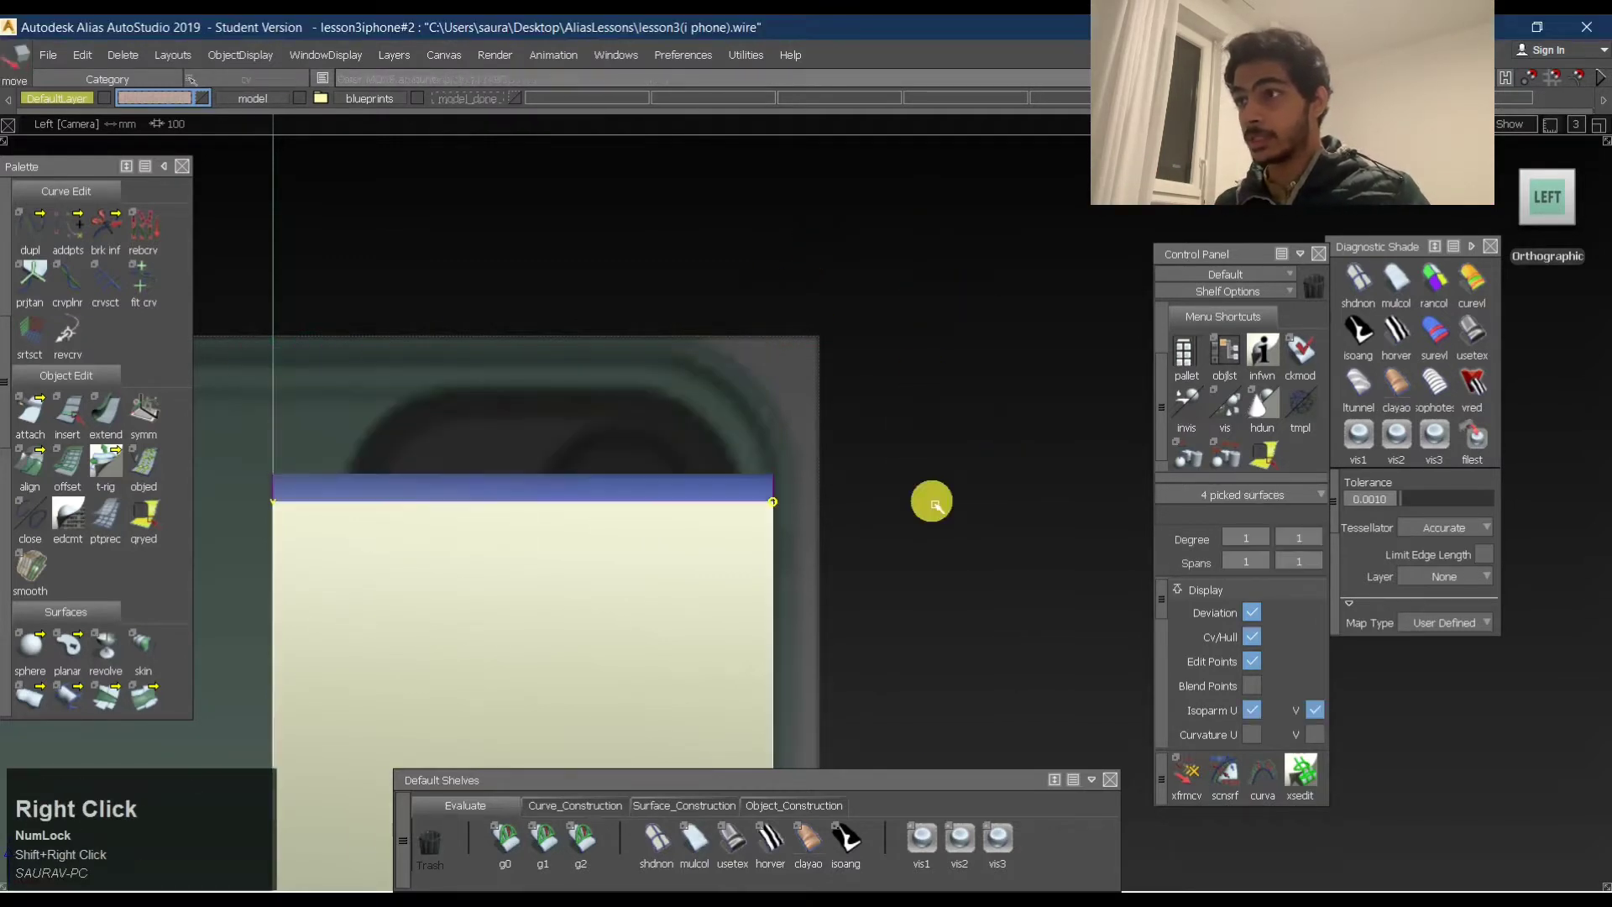
right_drag(921, 368, 927, 440)
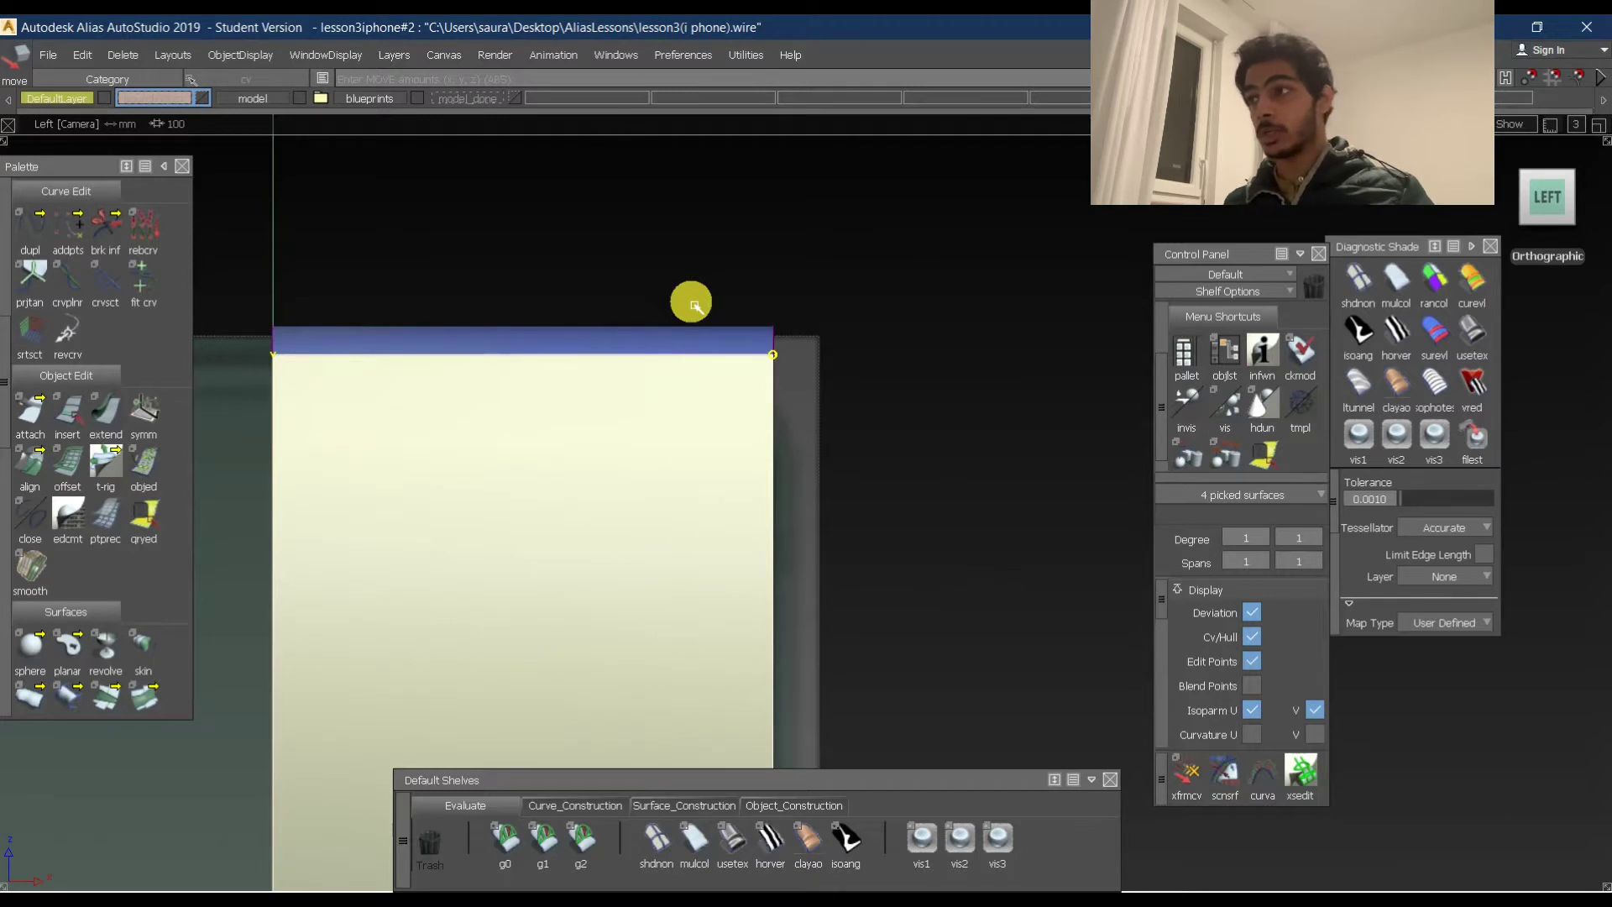
key(ctrl+z)
key(ctrl+z)
key(ctrl+z)
key(ctrl+z)
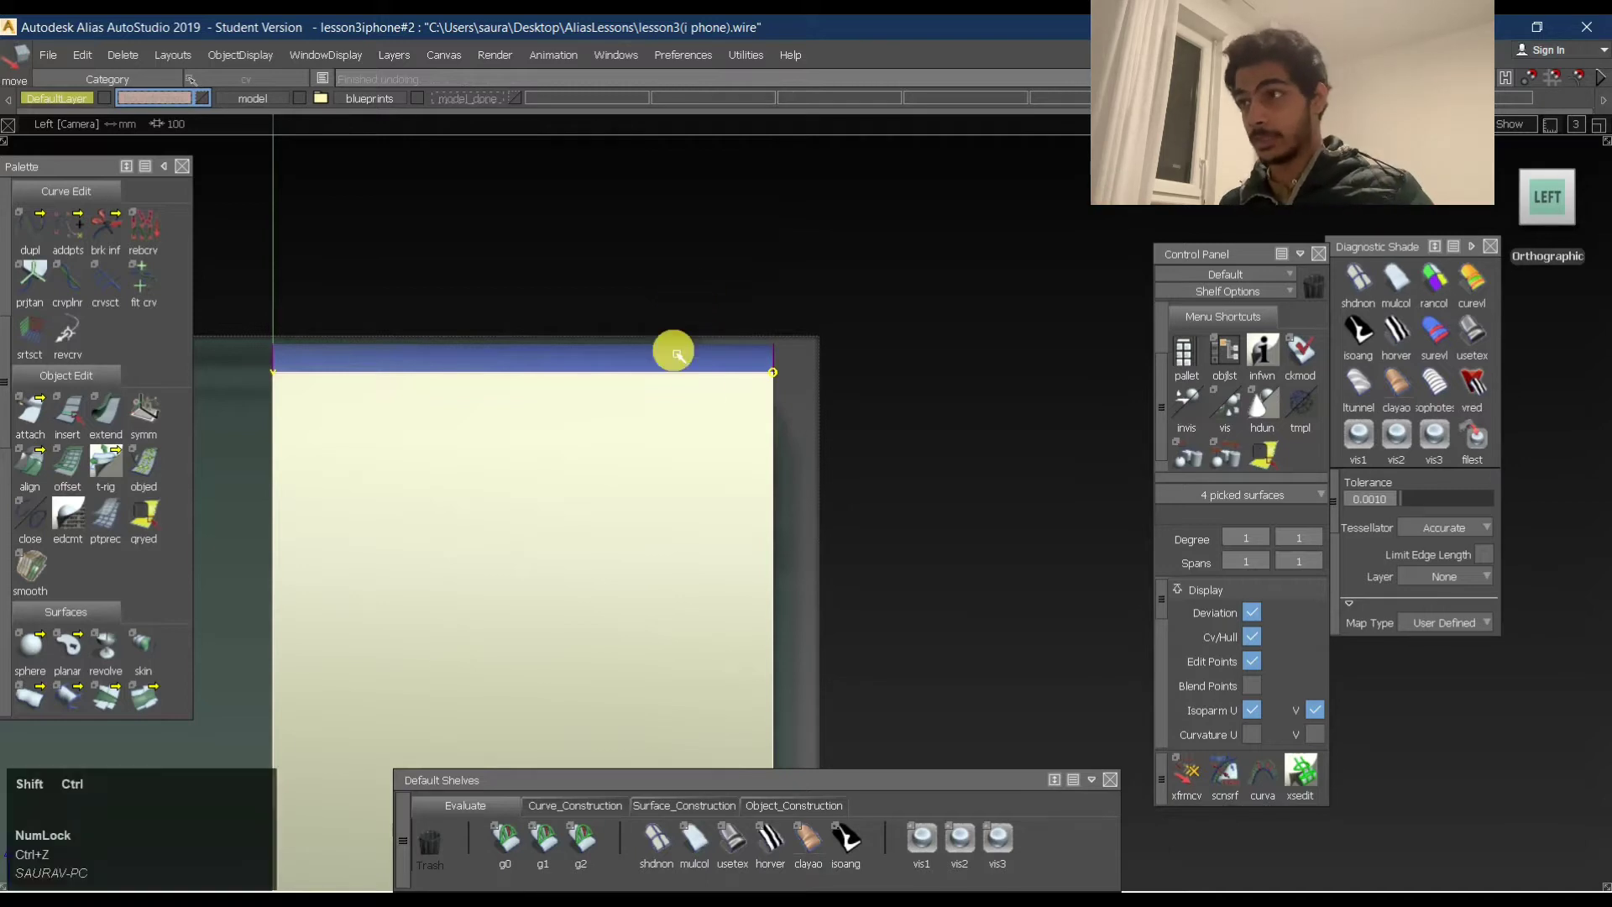
Hide the control points of the box surfaces and clear the selection.
ctrl+shift+drag(751, 240, 593, 292)
click(576, 354)
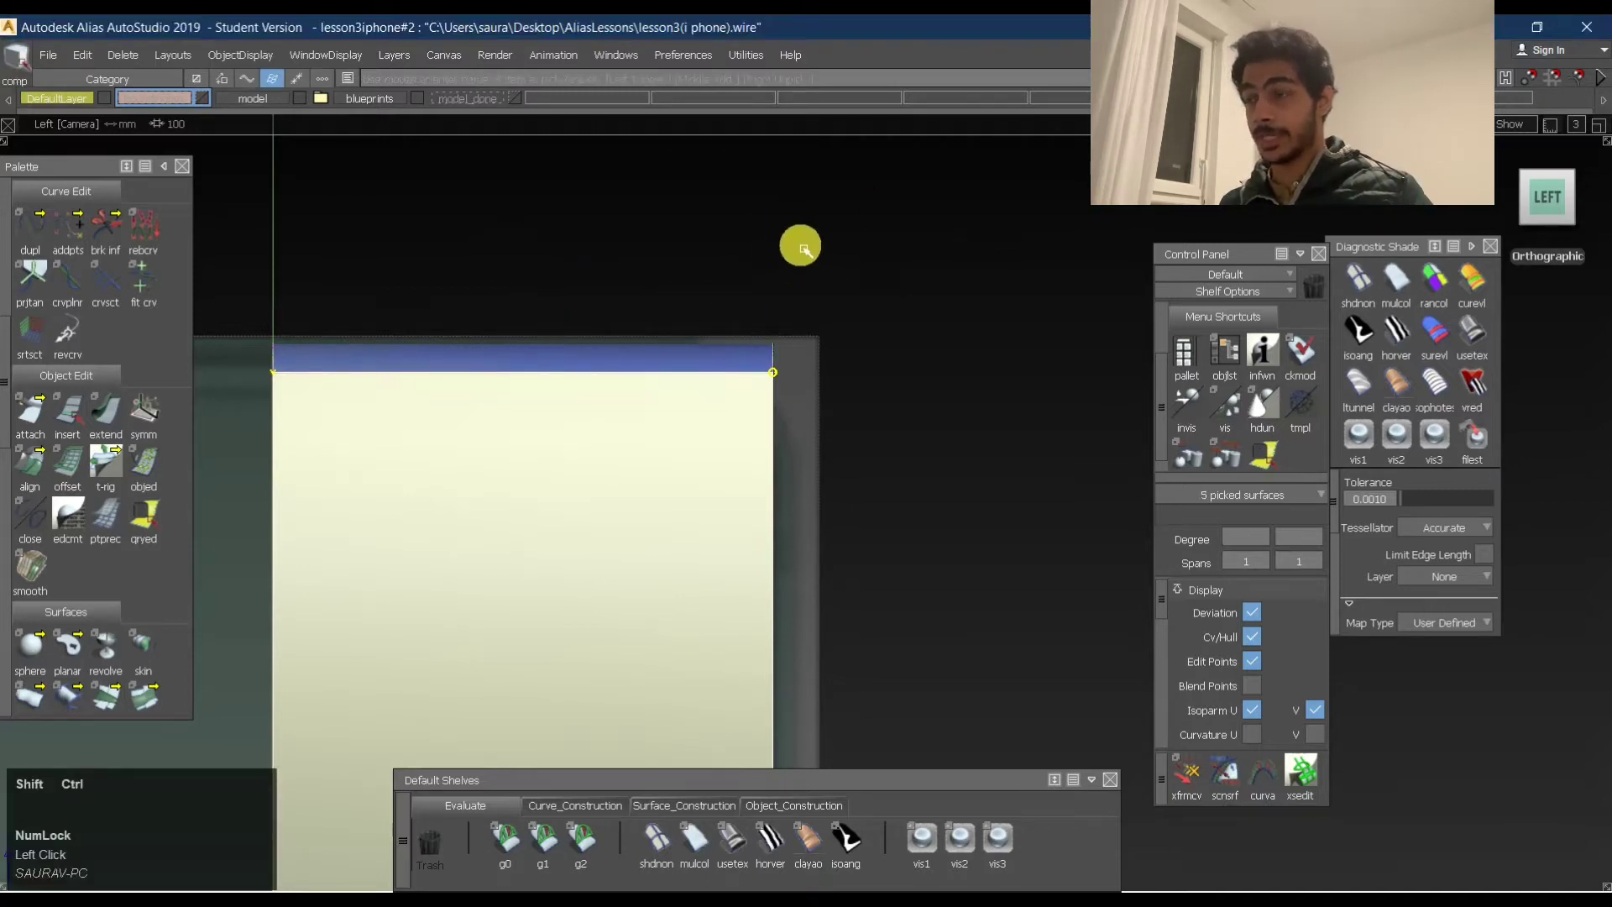
ctrl+shift+drag(734, 411, 817, 227)
shift+drag(434, 301, 839, 474)
ctrl+shift+right_drag(673, 345, 679, 319)
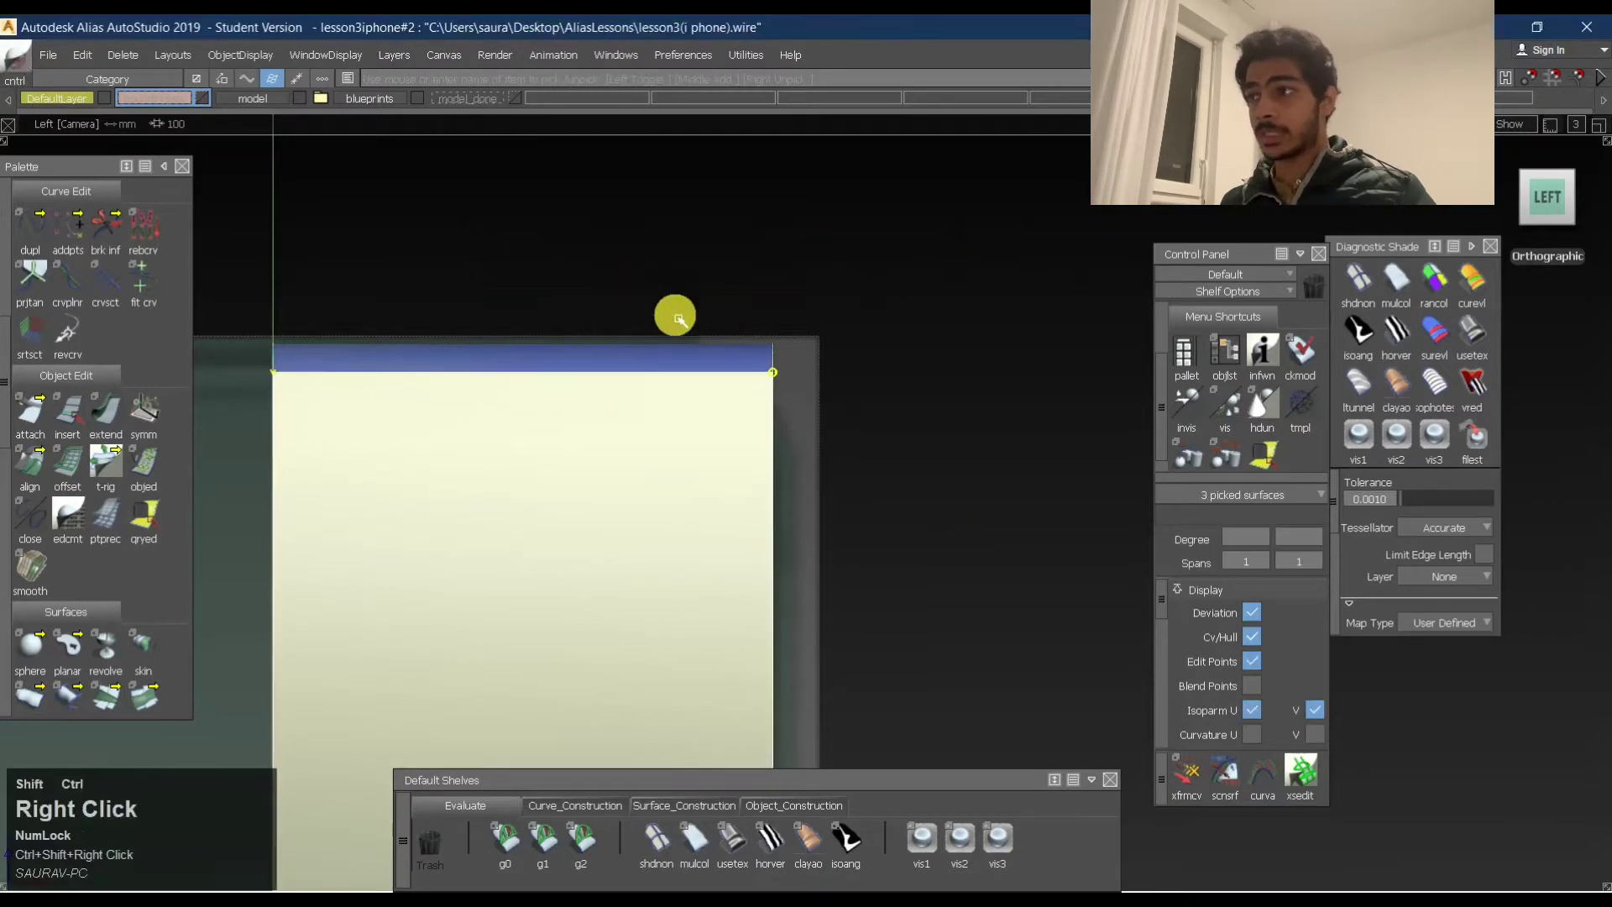
ctrl+shift+drag(680, 319, 742, 238)
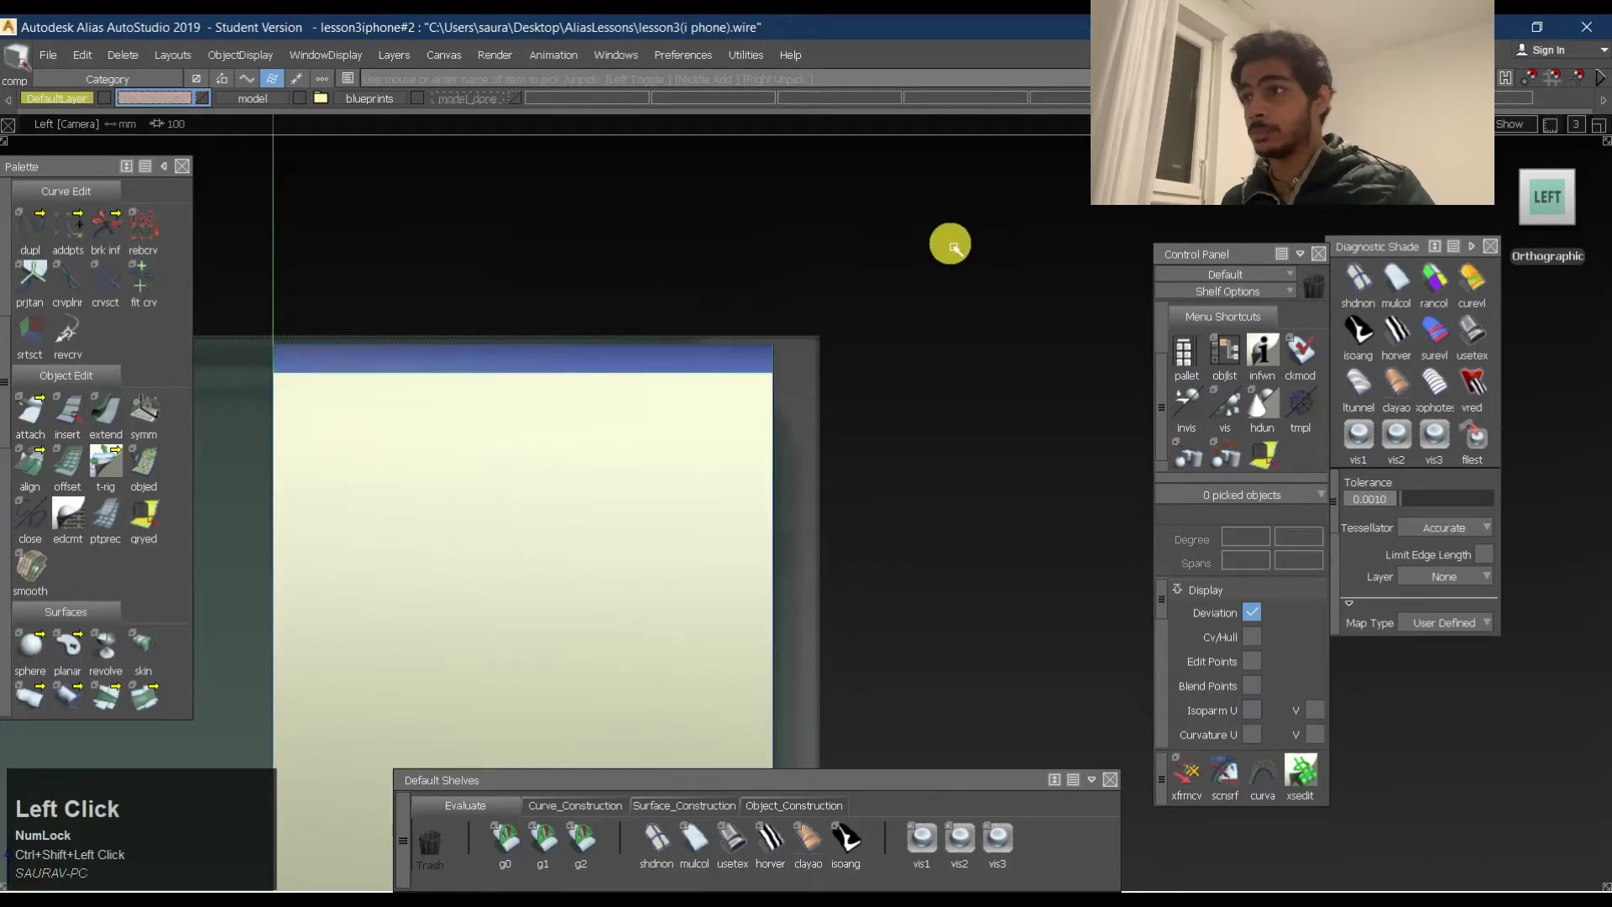
Examine the rounded top Skin surface against the blueprint planes in perspective and in the Left view.
alt+shift+drag(954, 246, 626, 378)
alt+shift+right_drag(611, 425, 659, 364)
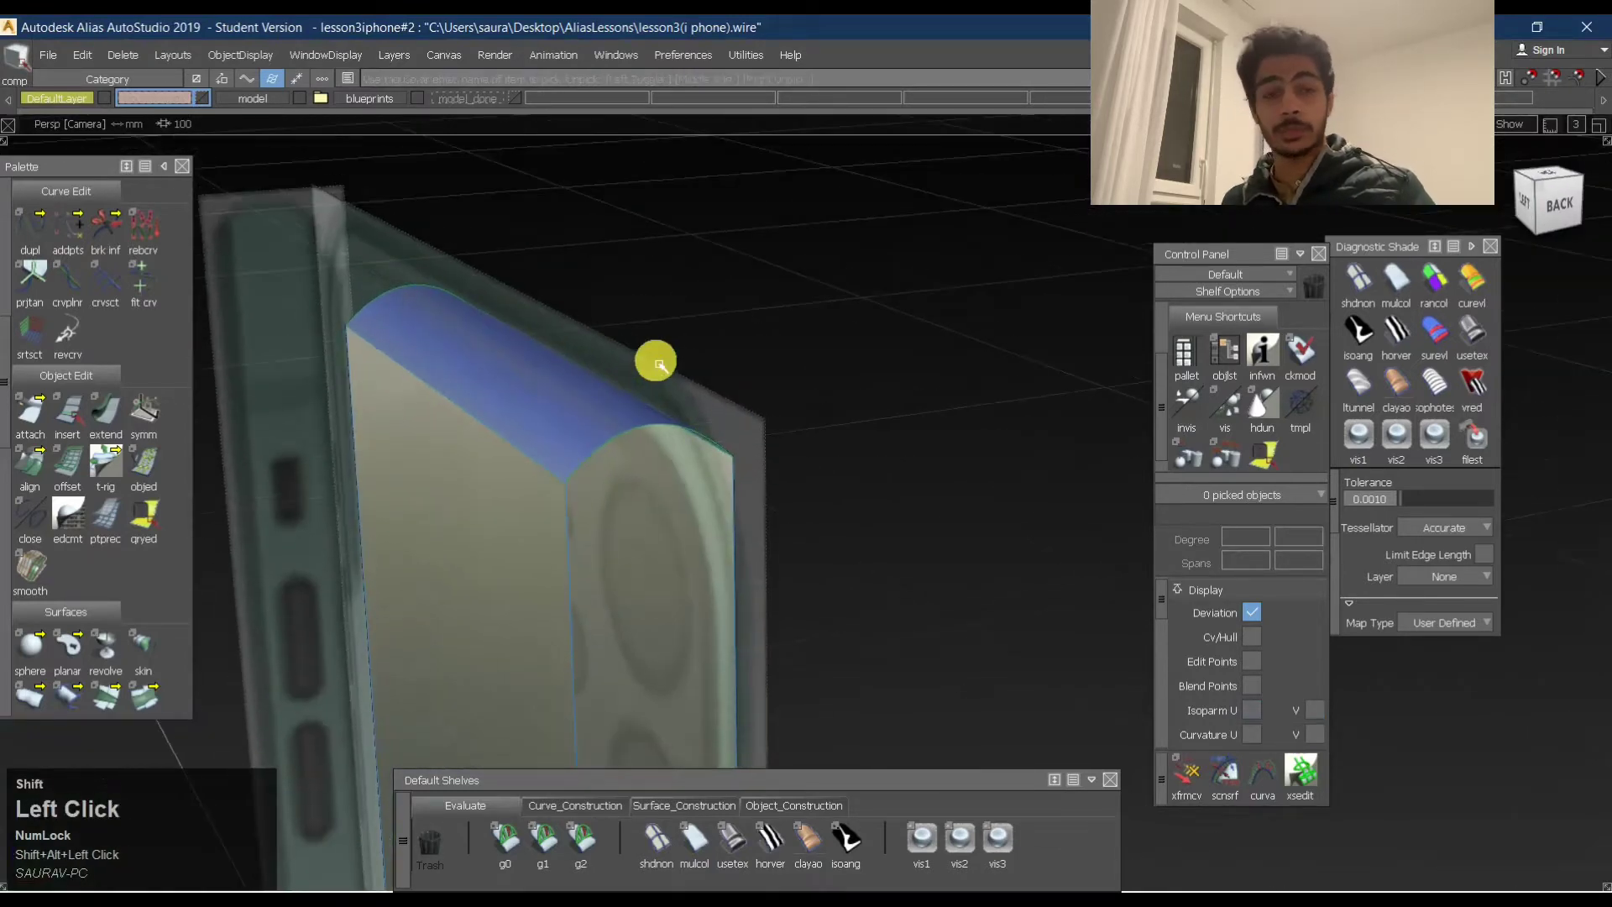
click(1530, 199)
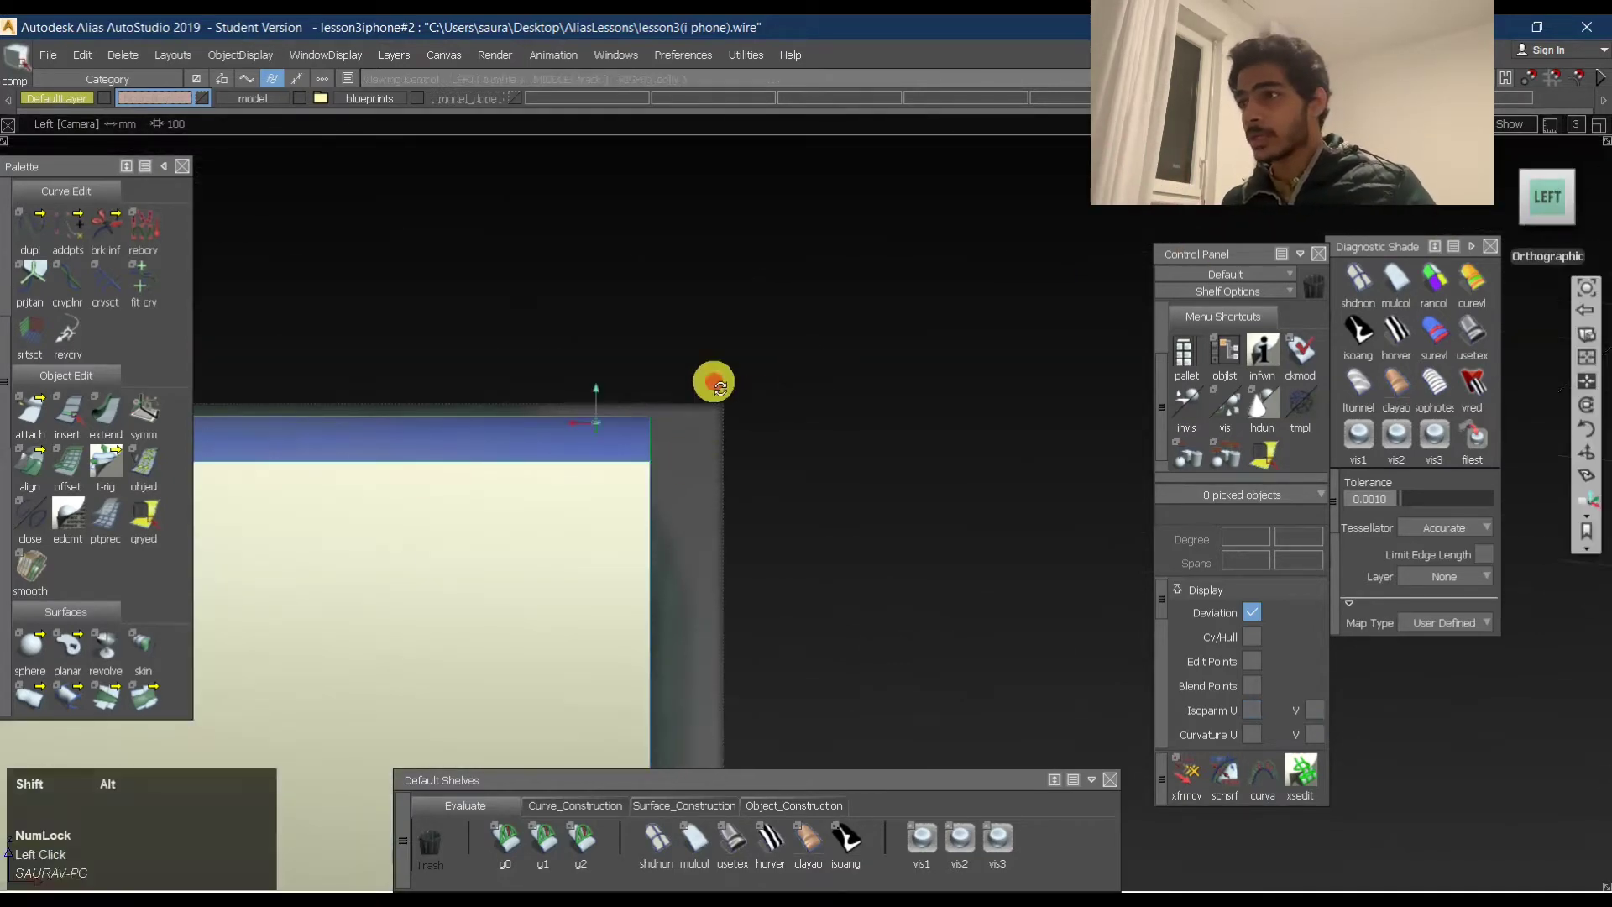
mouse_move(708, 378)
alt+shift+mouse_down()
mouse_move(695, 403)
mouse_move(720, 384)
alt+shift+mouse_up()
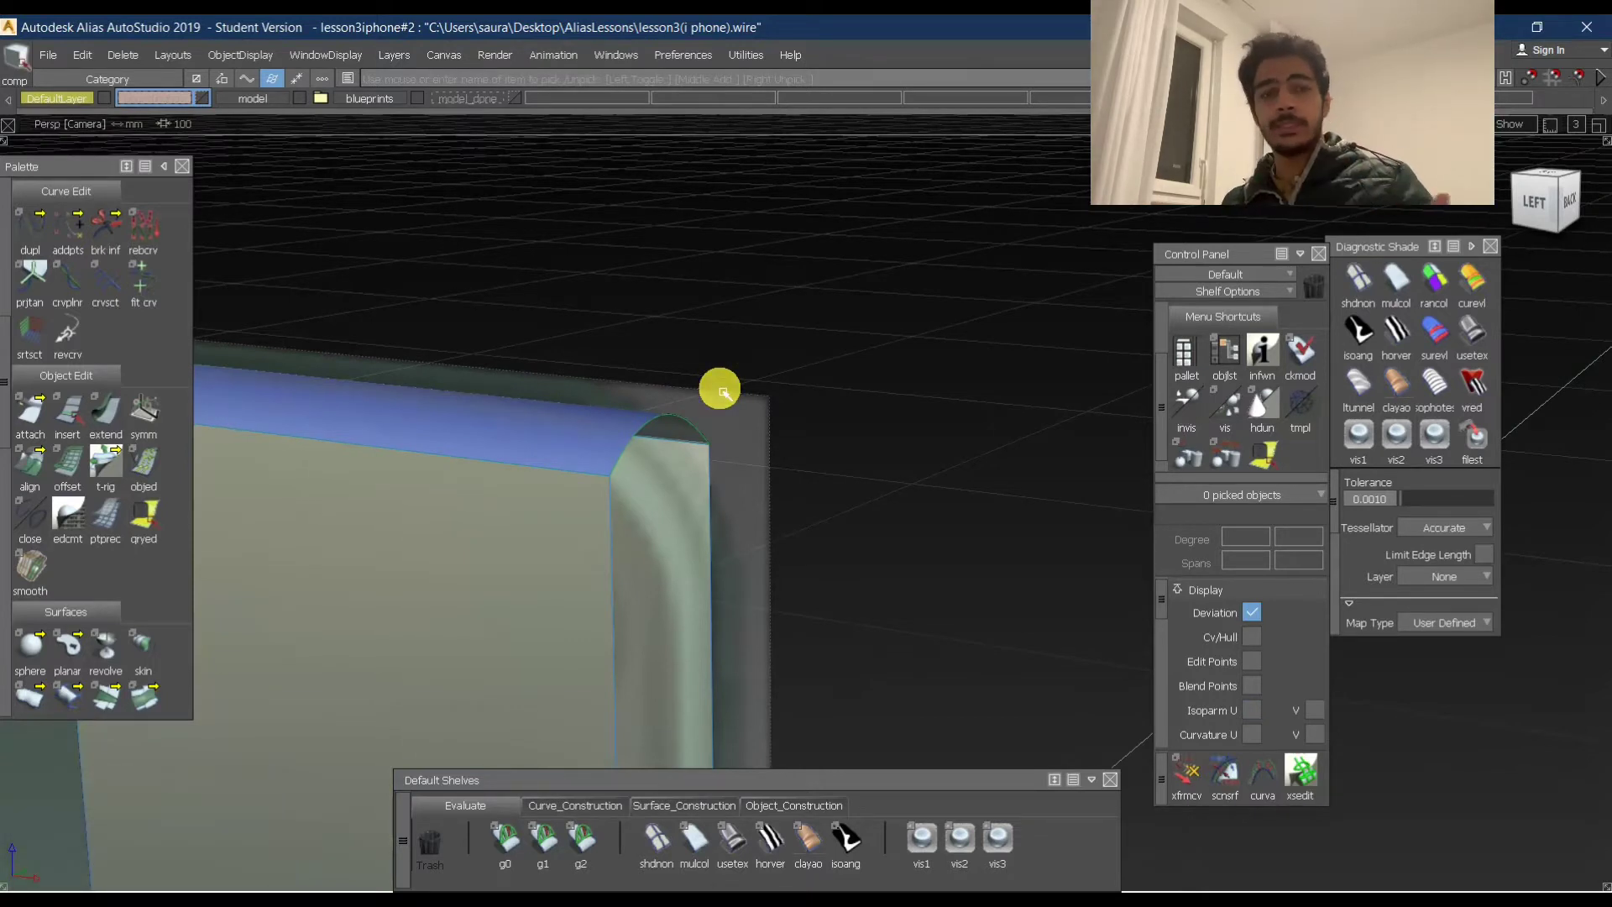
click(1544, 211)
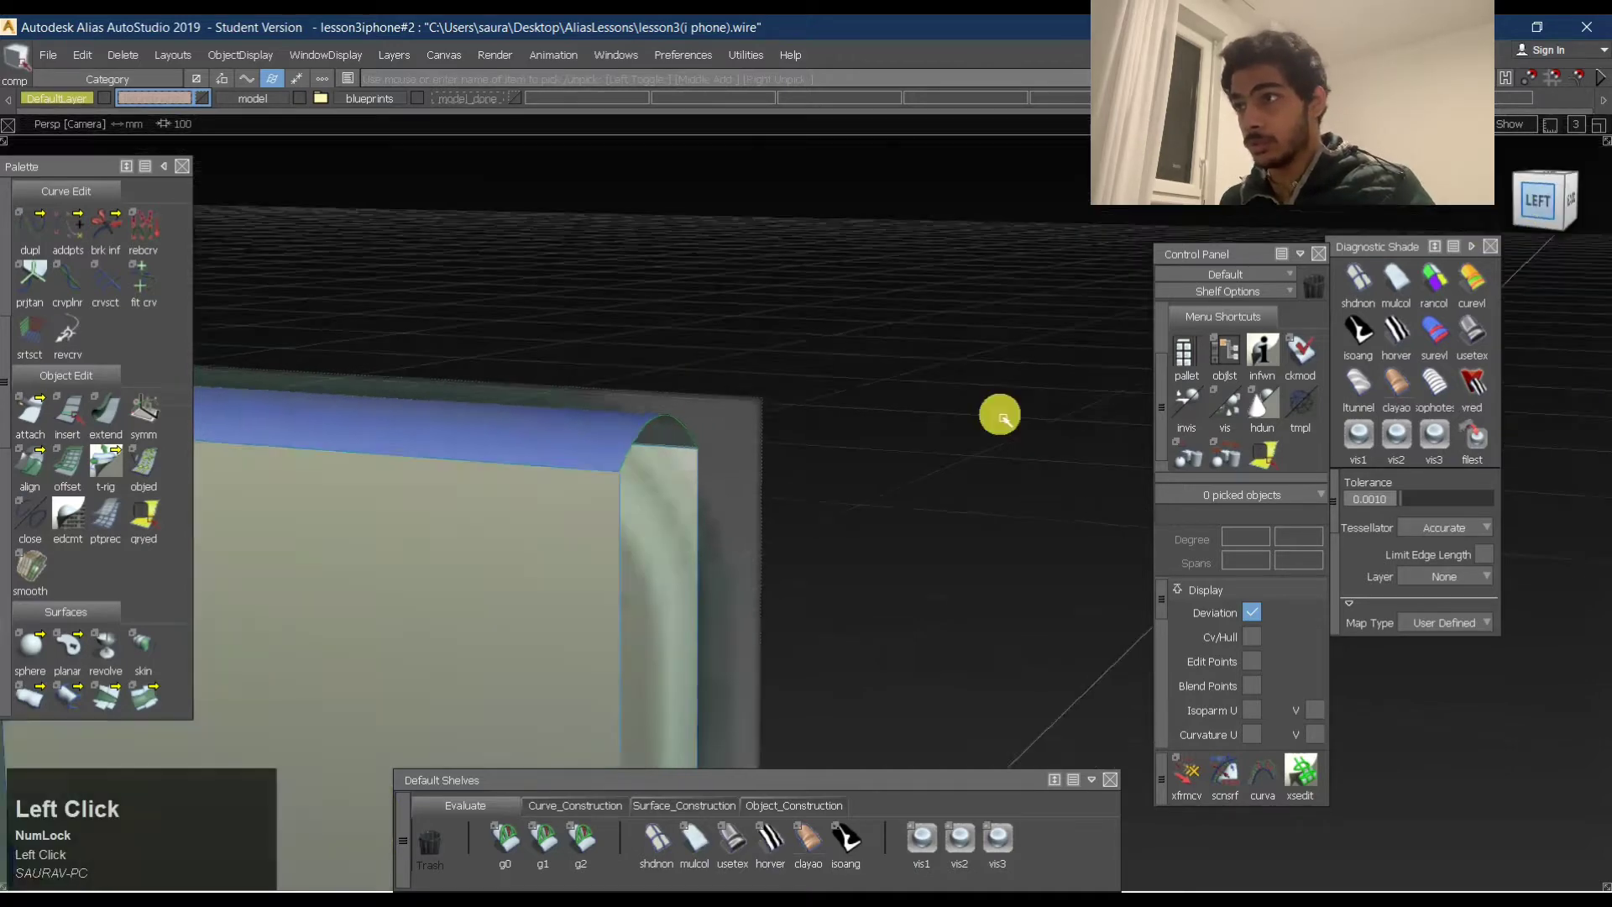
ctrl+shift+drag(929, 403, 614, 427)
alt+shift+middle_drag(597, 480, 861, 430)
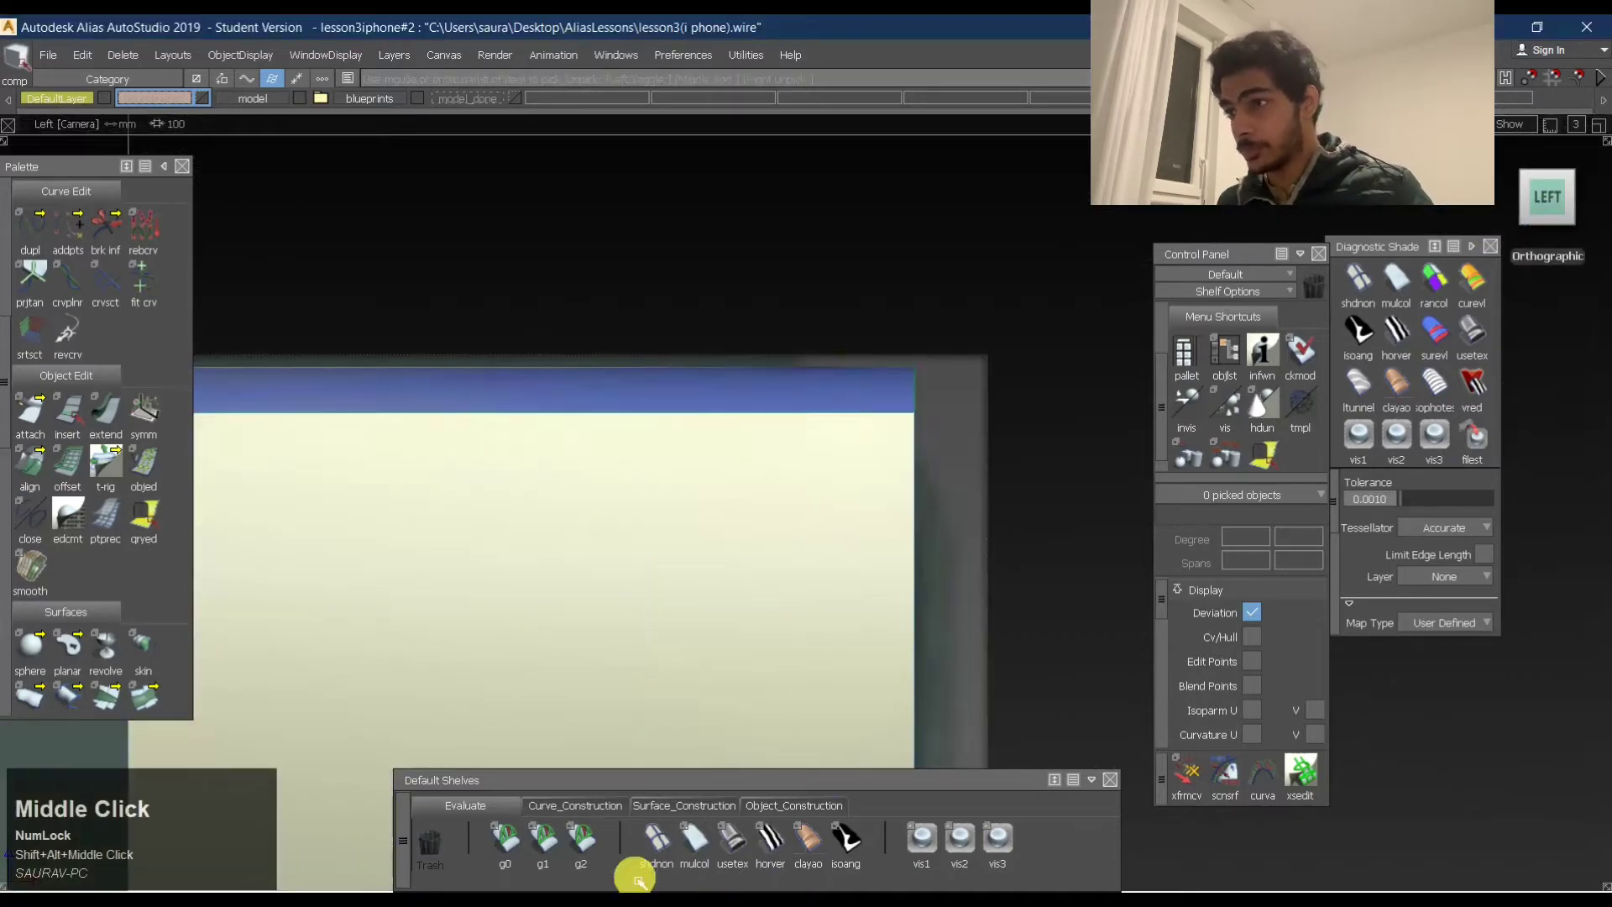
Turn off the diagnostic shading and shorten the top Skin surface with the Extend tool to the start of the blueprint's corner rounding.
click(658, 843)
ctrl+shift+middle_drag(1071, 400, 1032, 402)
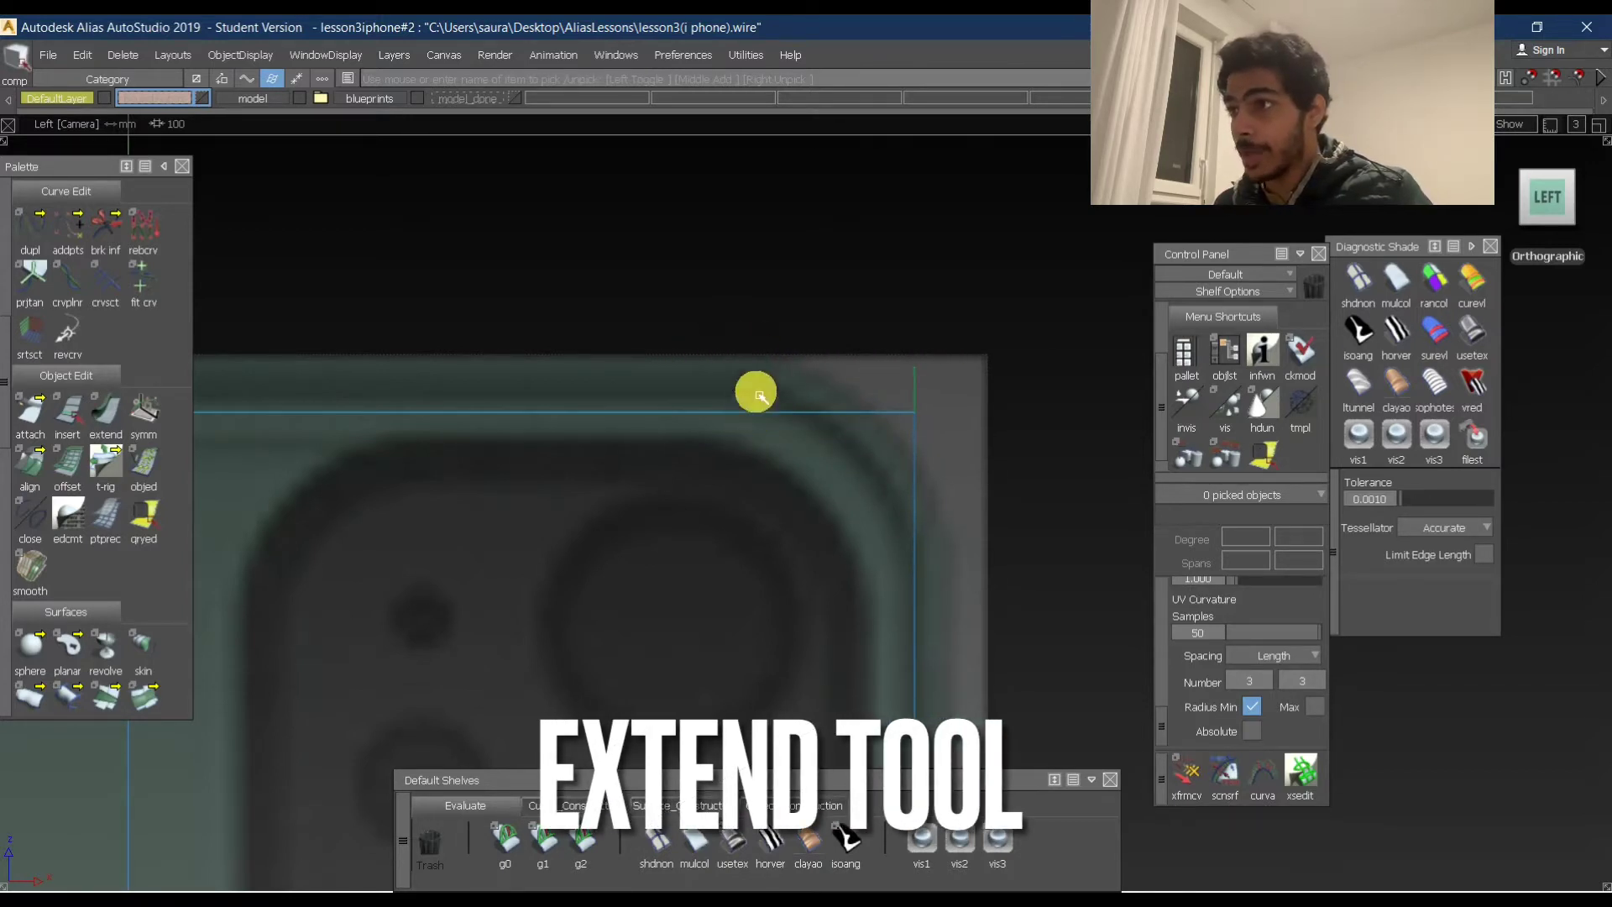
ctrl+shift+right_drag(898, 468, 957, 447)
click(924, 371)
click(723, 525)
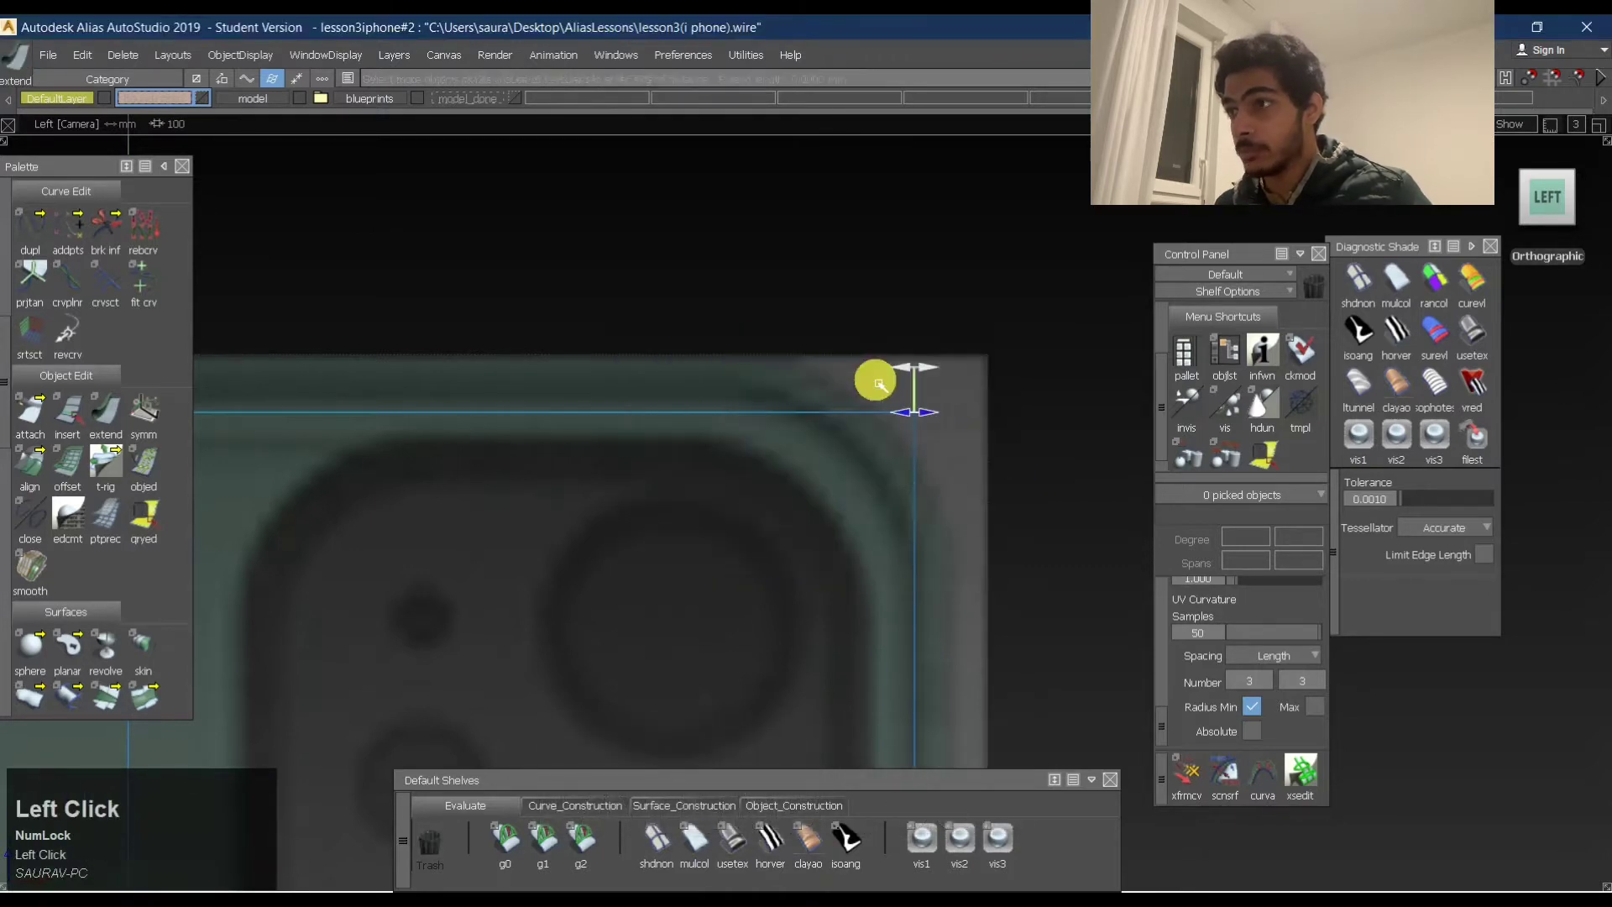
drag(924, 381, 527, 376)
ctrl+shift+drag(783, 502, 1011, 317)
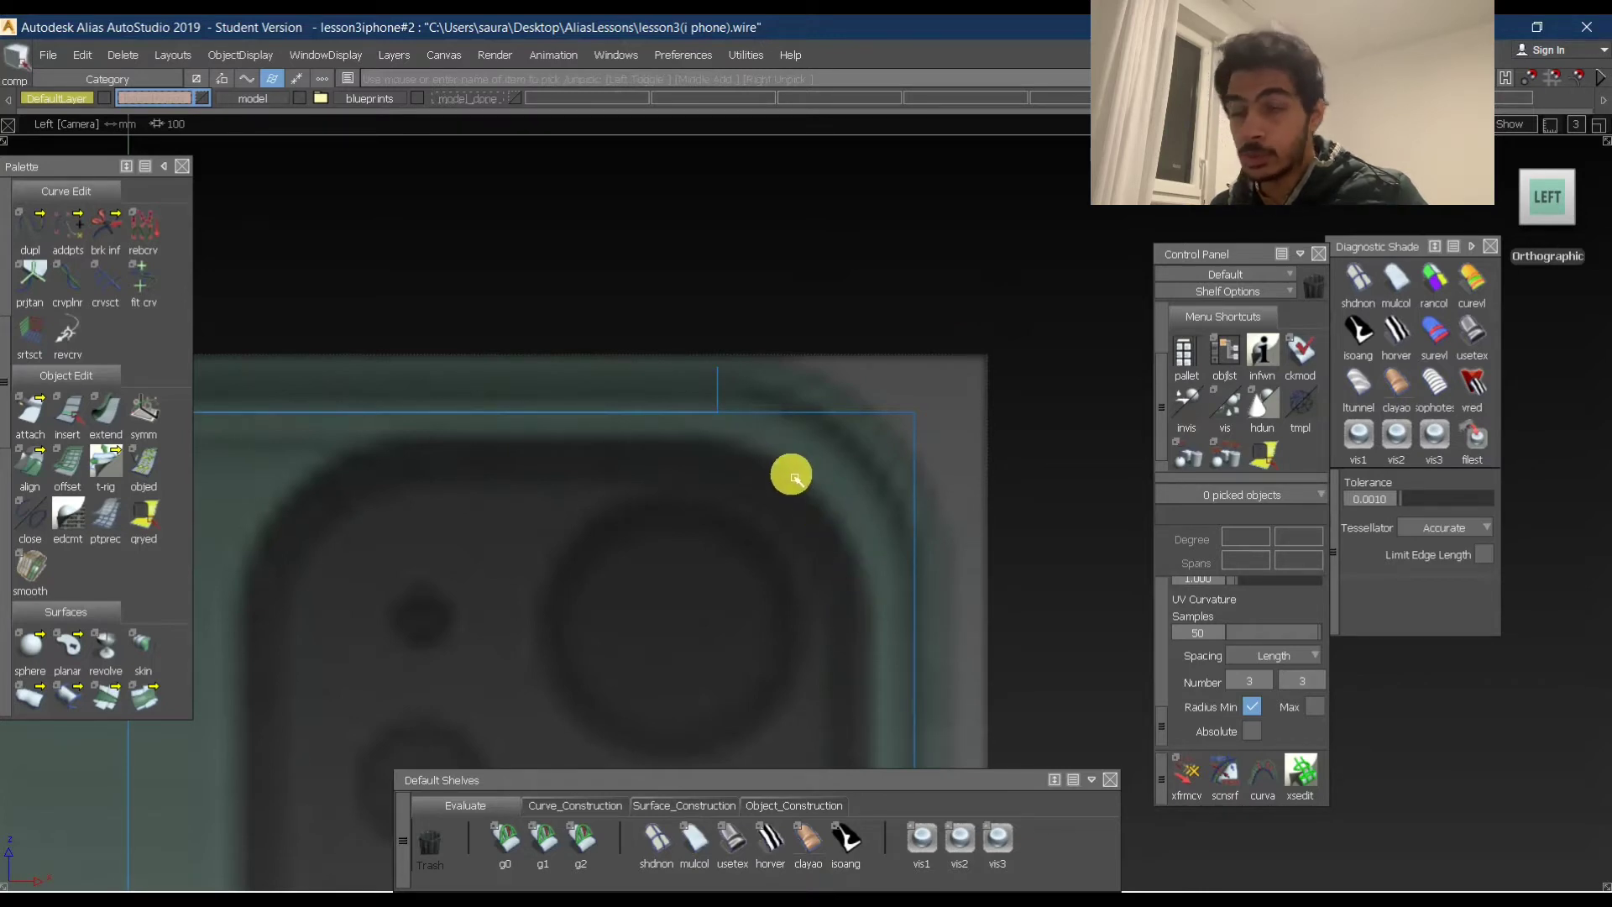
Fine-tune the shortened end of the top Skin surface with the Extend tool and clear the selection.
right_click(808, 397)
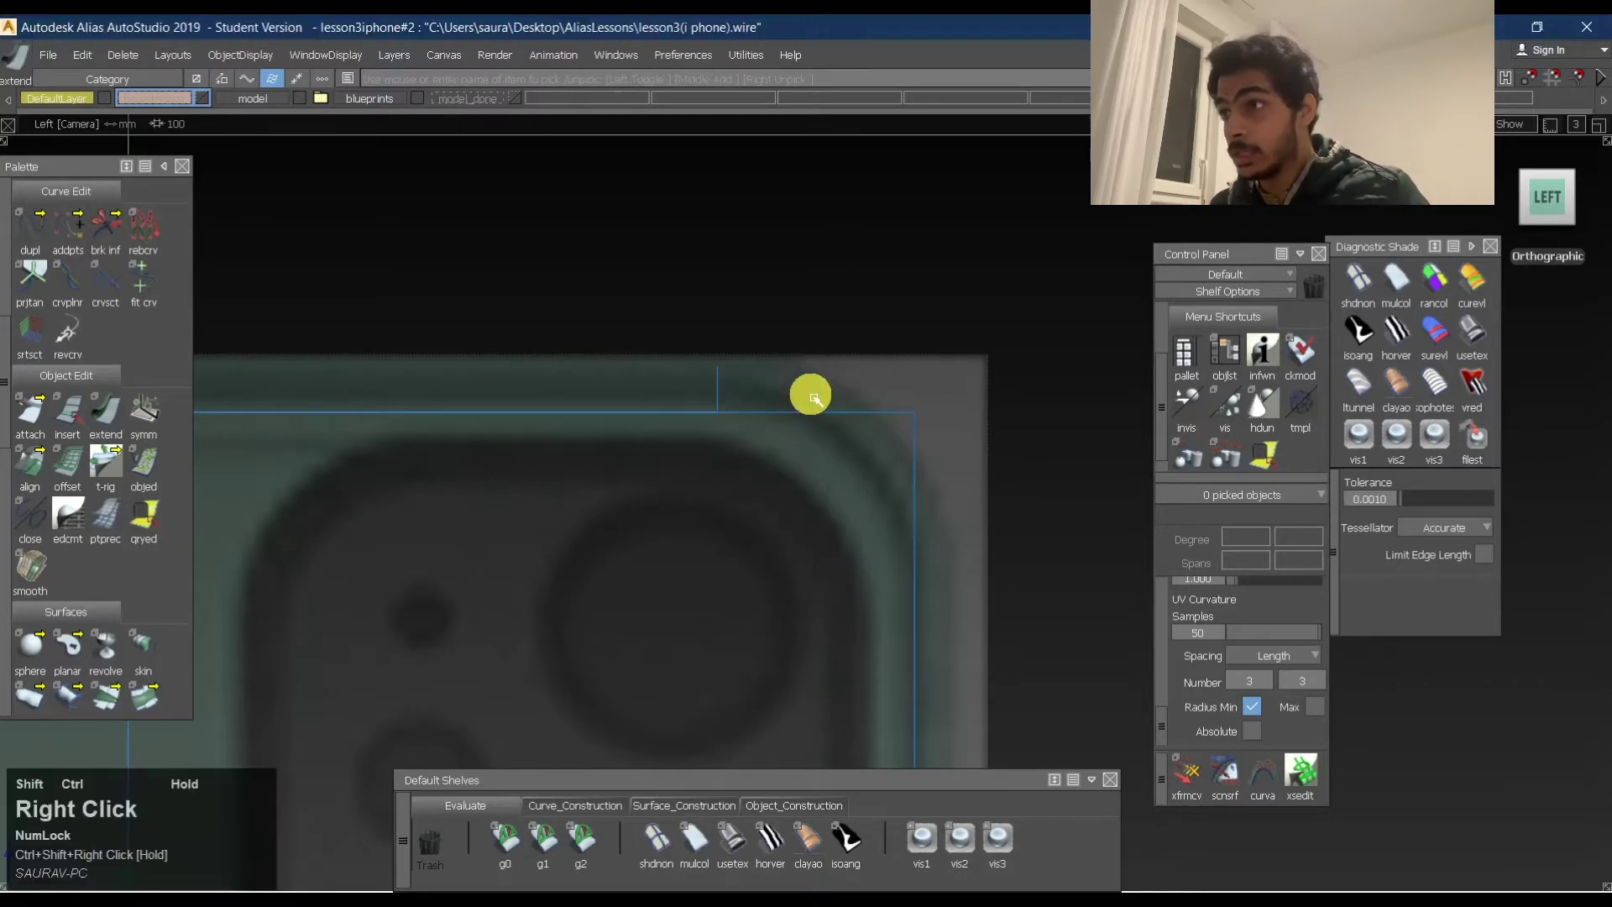
click(714, 390)
drag(727, 372, 735, 369)
ctrl+shift+drag(739, 361, 778, 317)
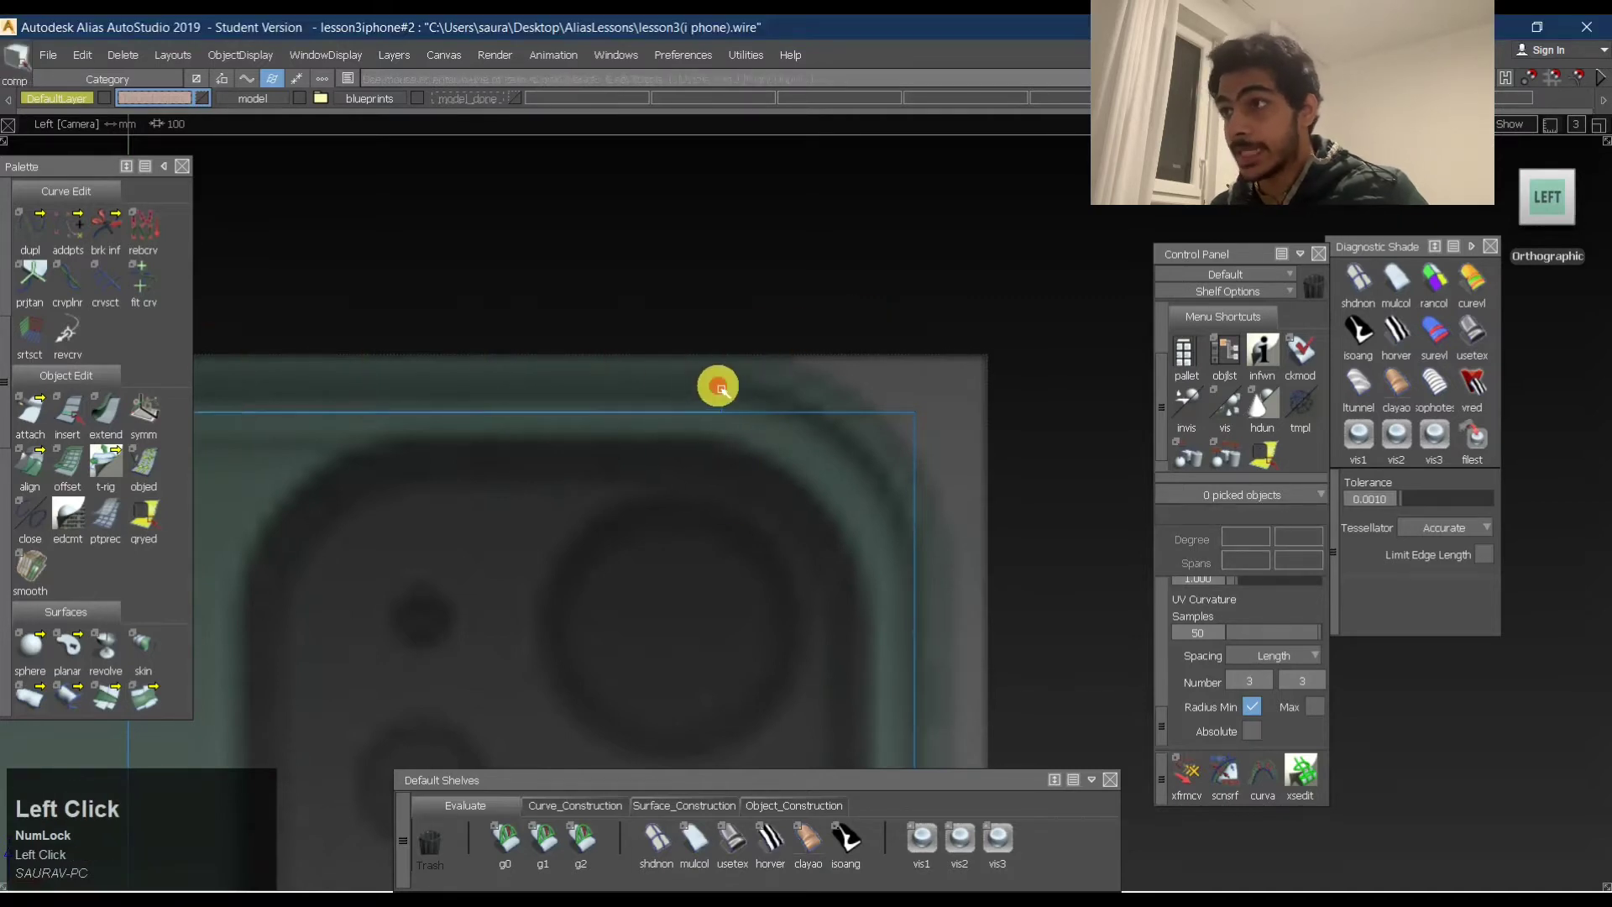
click(932, 244)
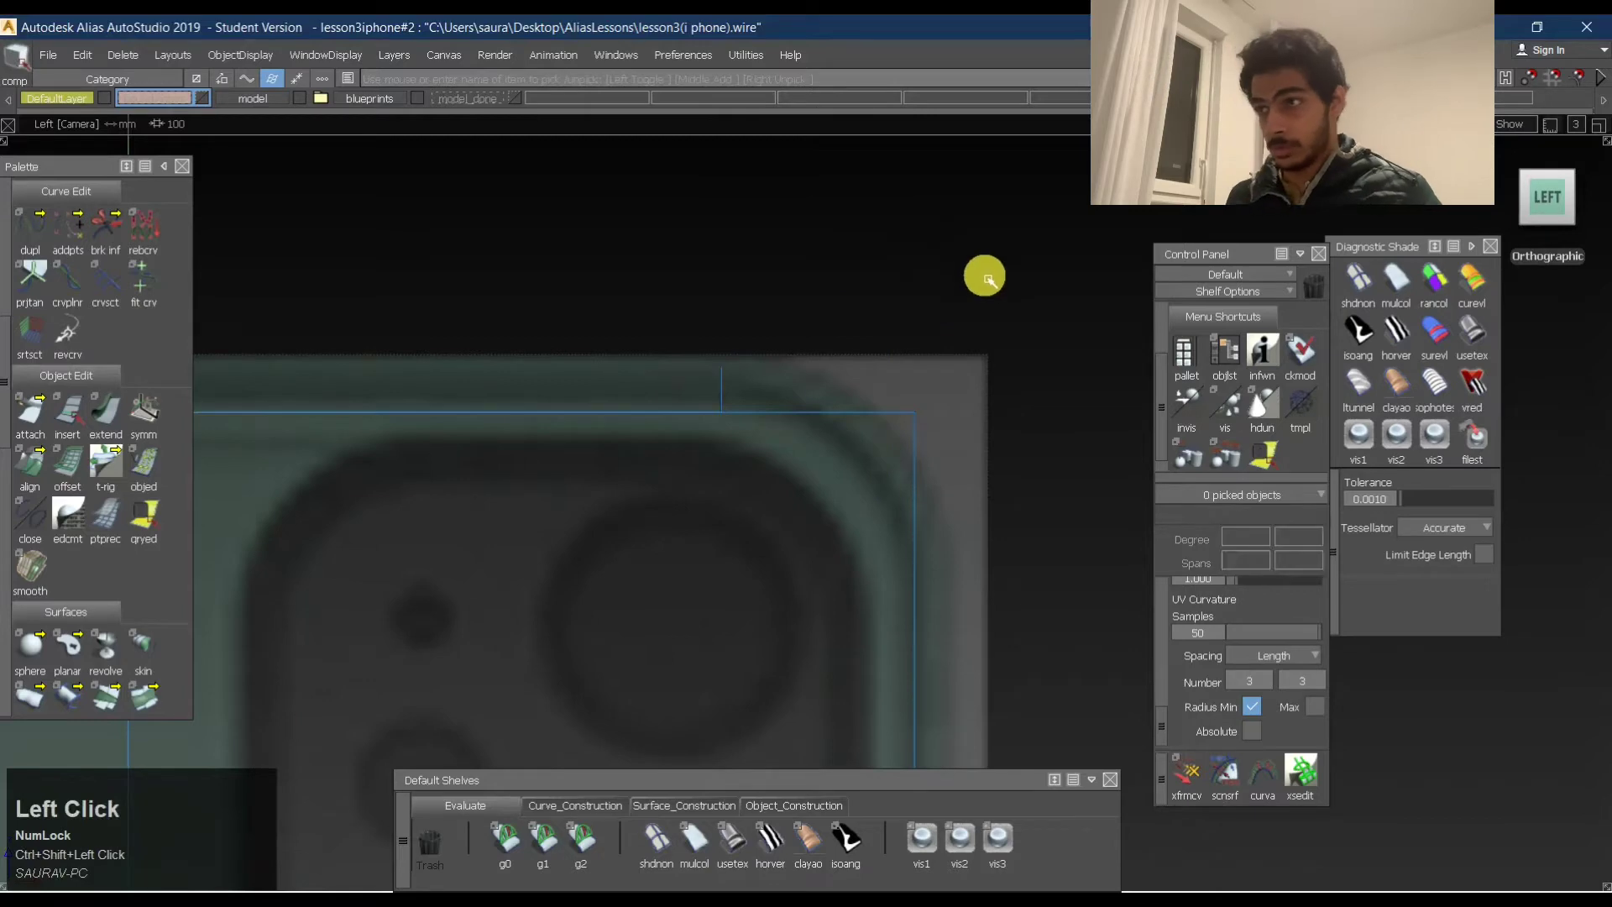
alt+shift+middle_drag(1008, 436, 873, 298)
alt+shift+drag(873, 298, 583, 356)
alt+shift+right_drag(583, 356, 764, 375)
click(784, 379)
alt+shift+middle_drag(784, 380, 732, 343)
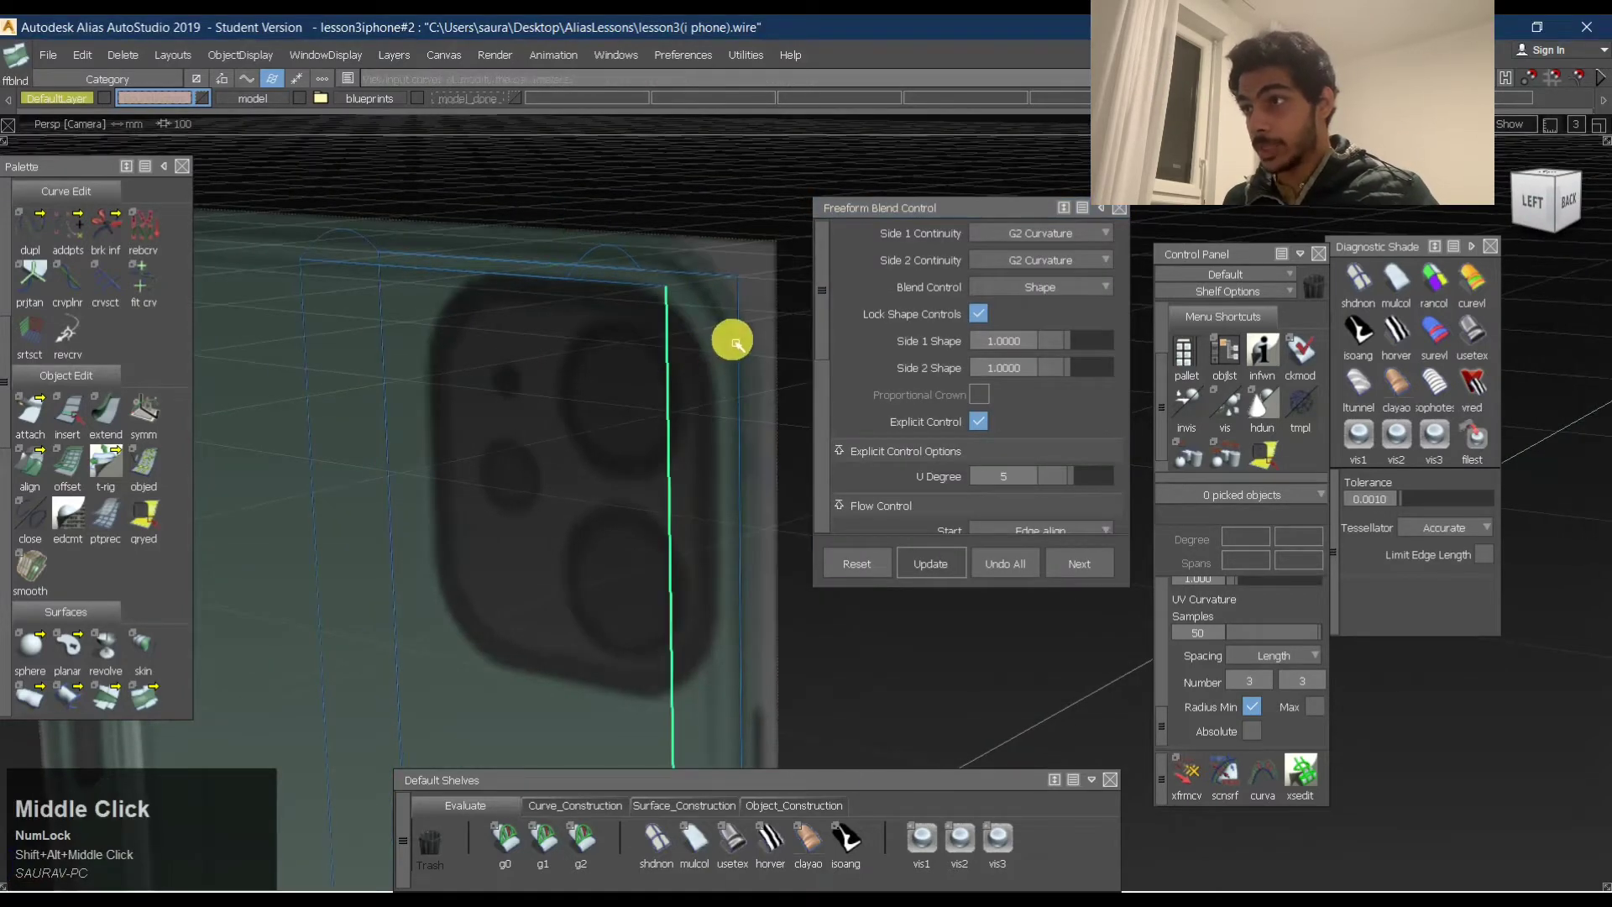
click(739, 345)
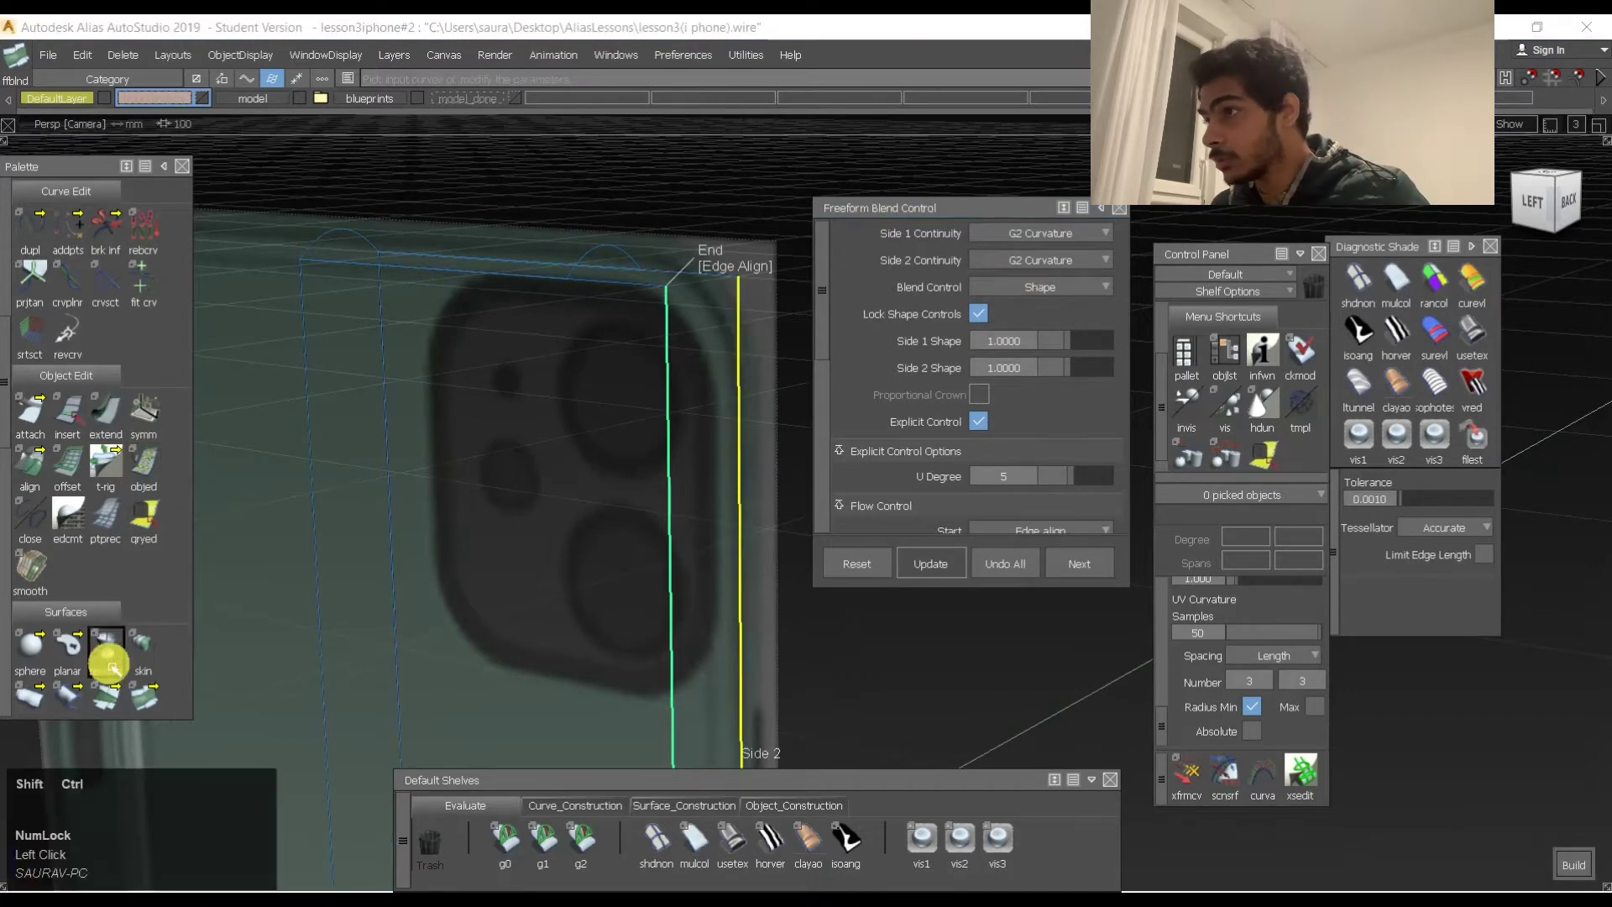
click(414, 576)
Create a Skin surface with a 0.25 proportional crown between the two faces' vertical outer edges.
scroll(135, 606, down, 2)
scroll(135, 606, down, 3)
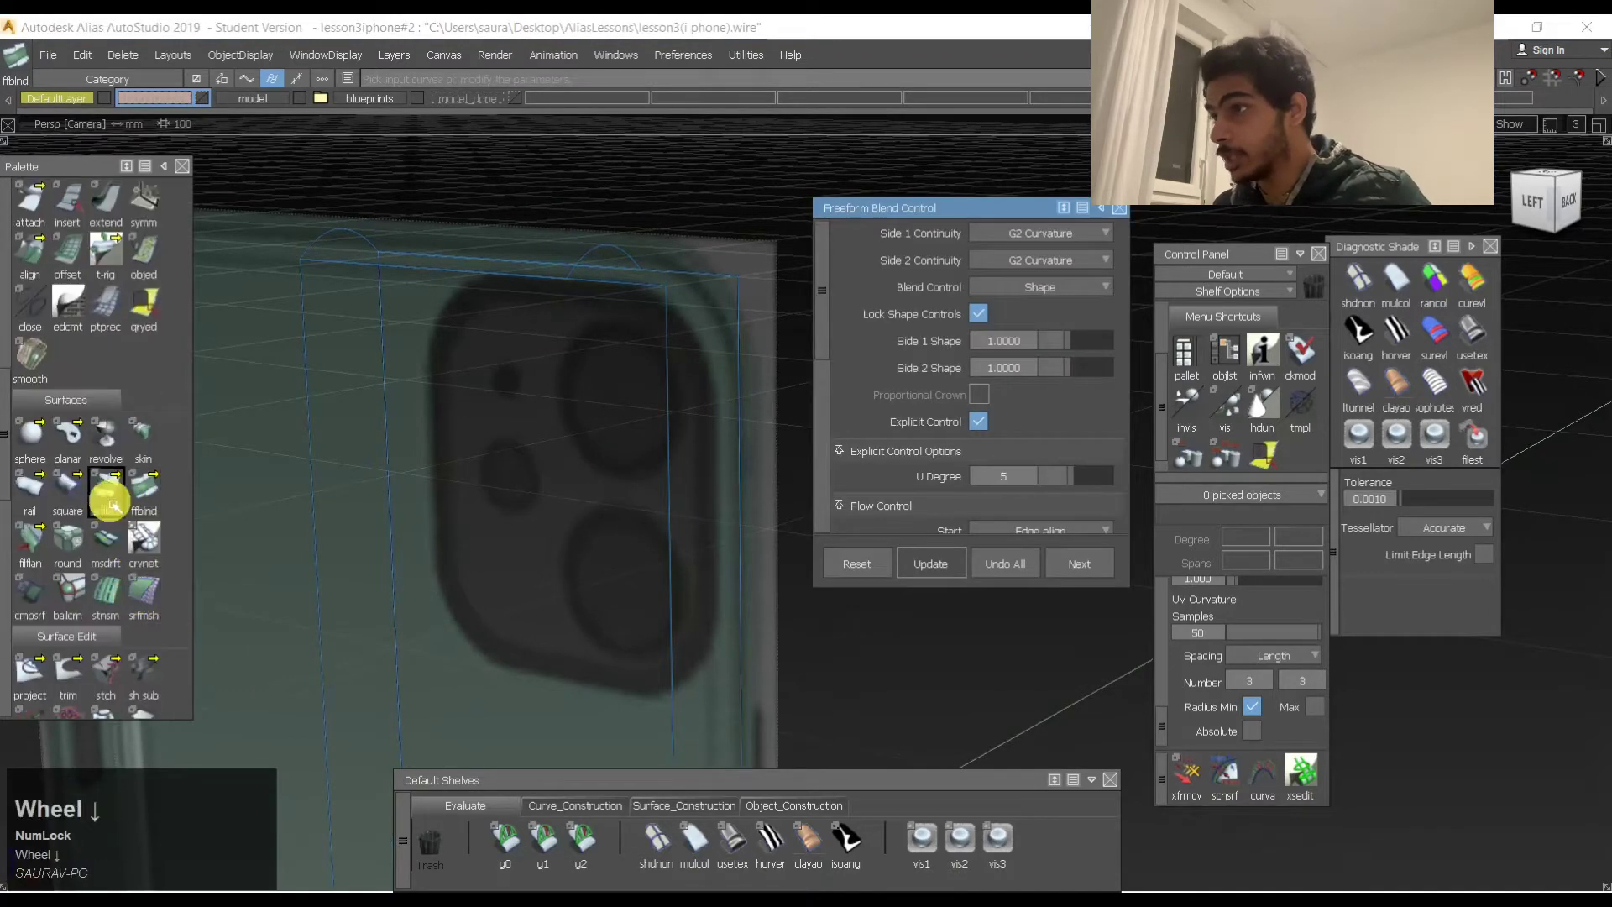
click(144, 445)
click(668, 427)
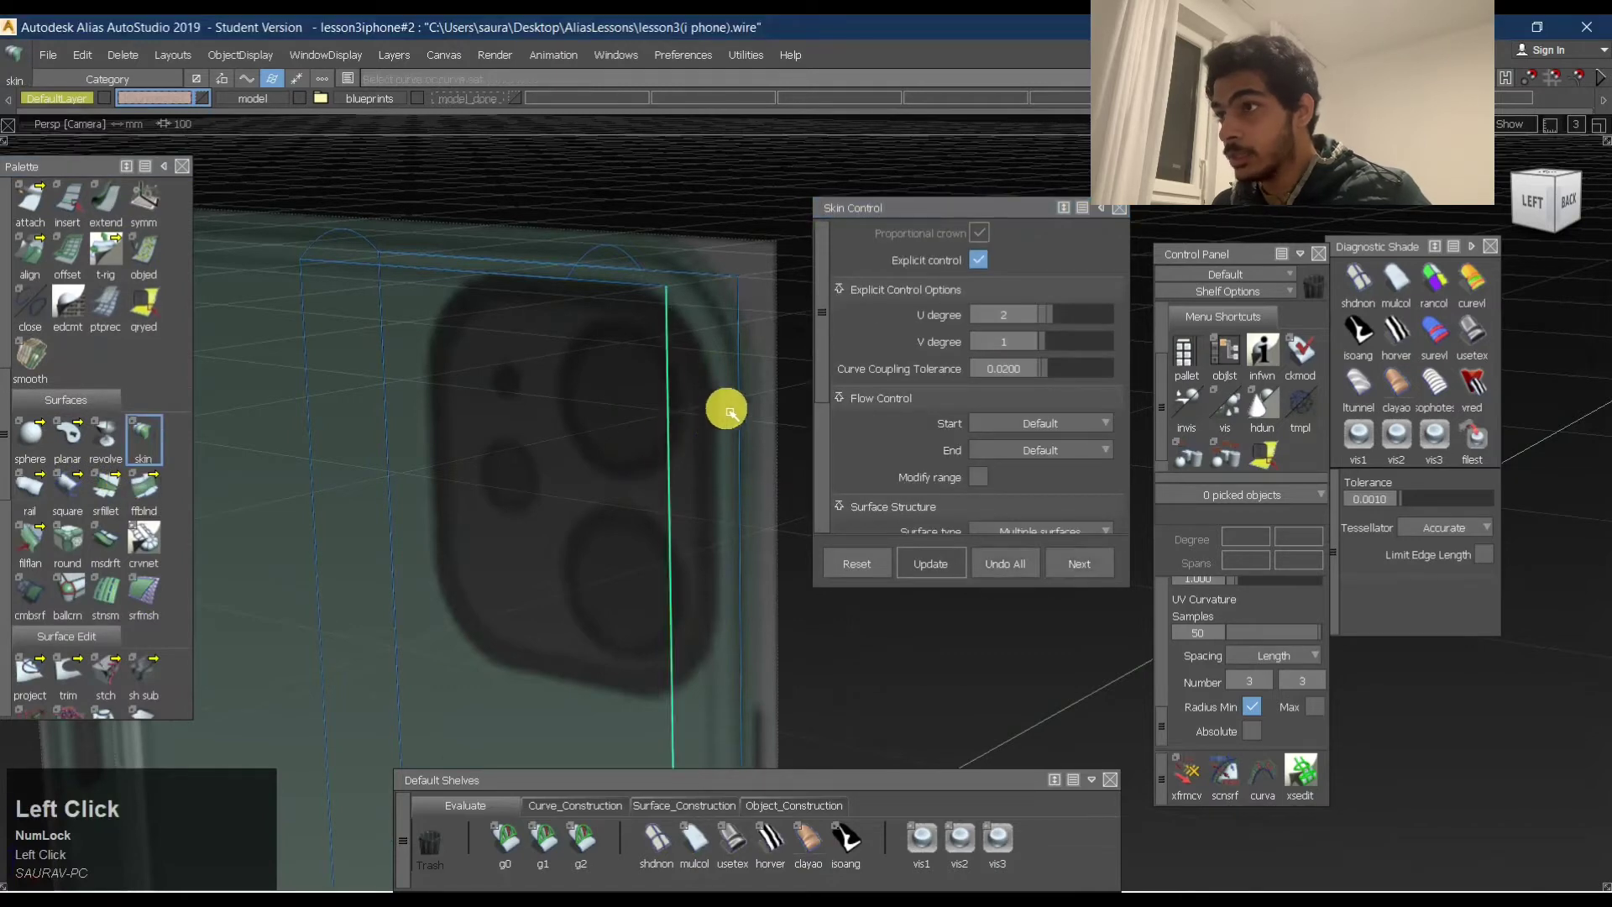
click(744, 369)
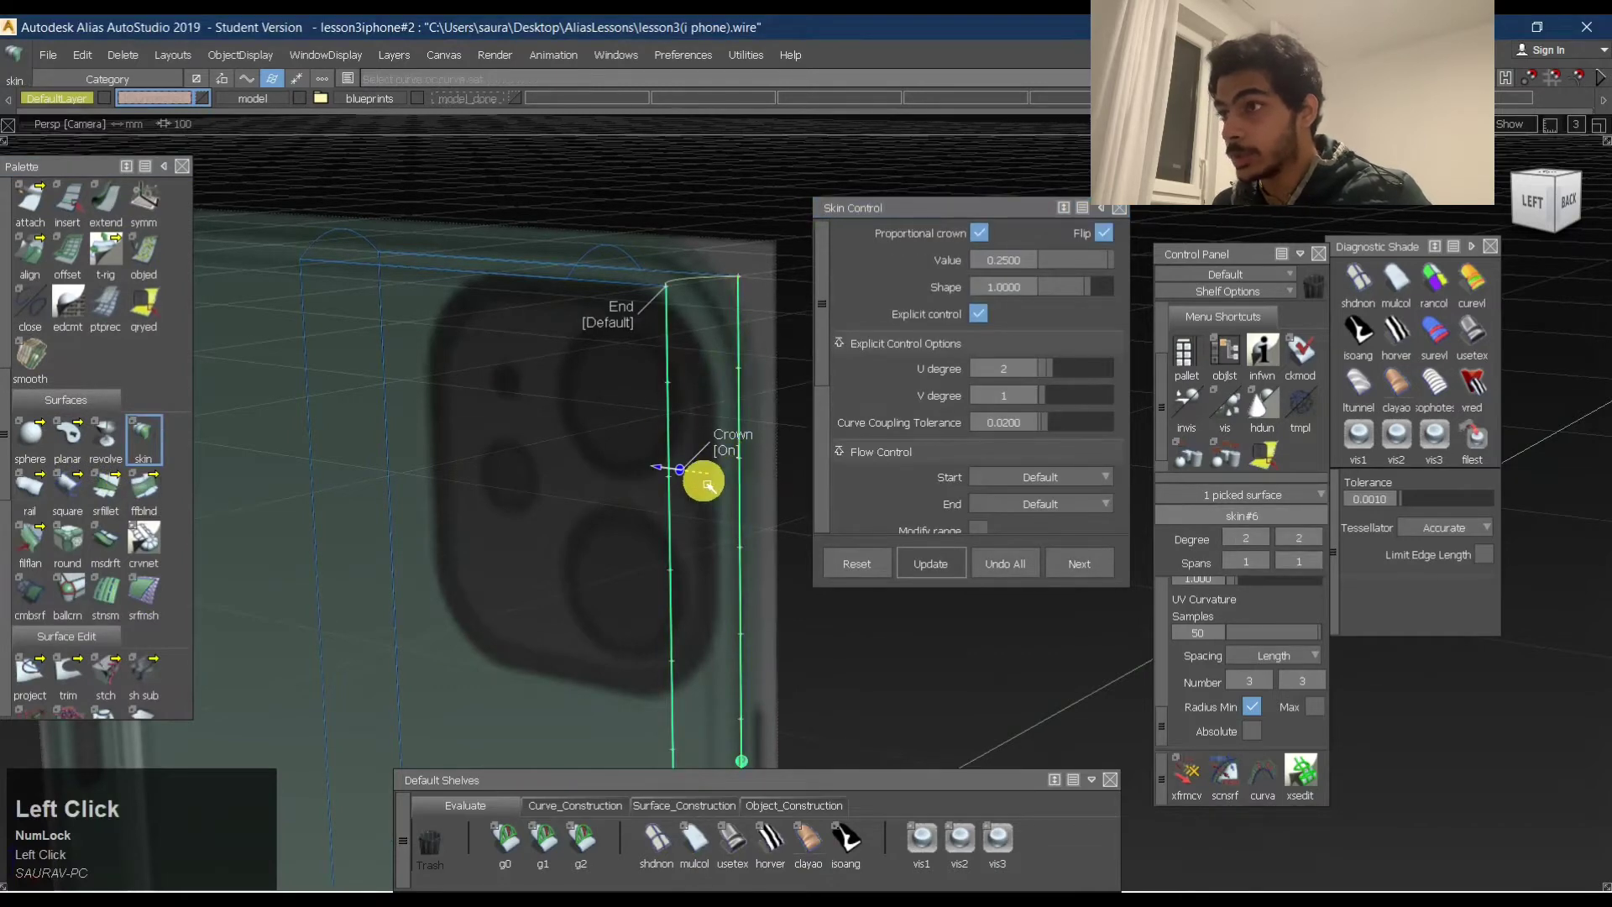
Flip the side Skin surface's crown so it bulges outward, and clear the selection.
alt+shift+drag(704, 483, 853, 496)
alt+shift+middle_drag(853, 497, 593, 388)
alt+shift+right_drag(594, 389, 668, 290)
key(space)
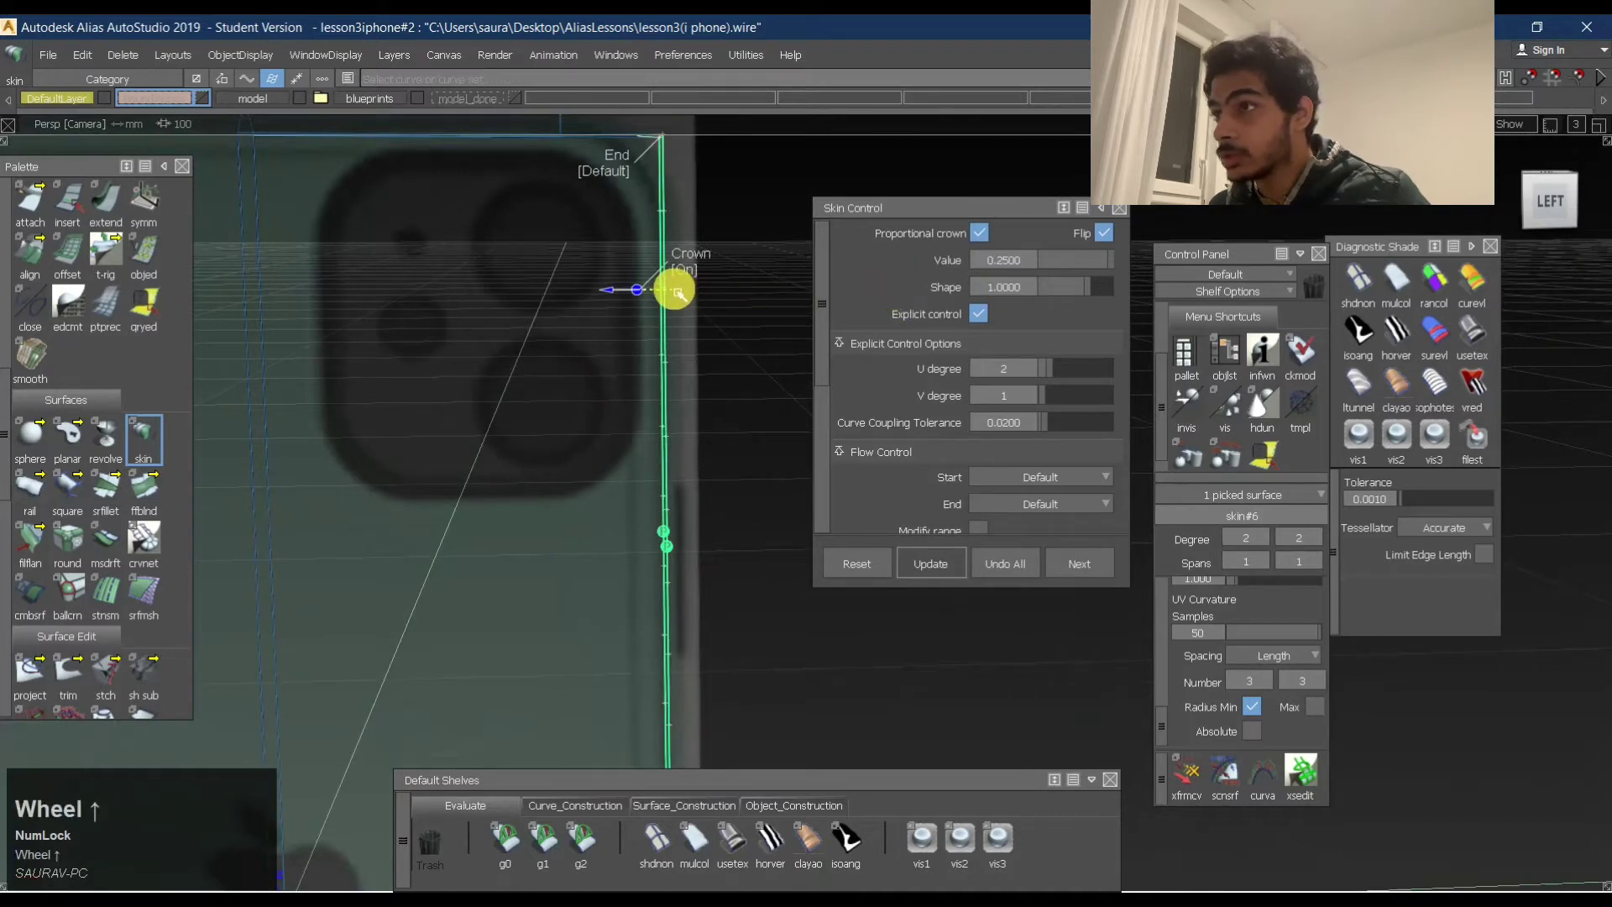
click(680, 292)
click(778, 727)
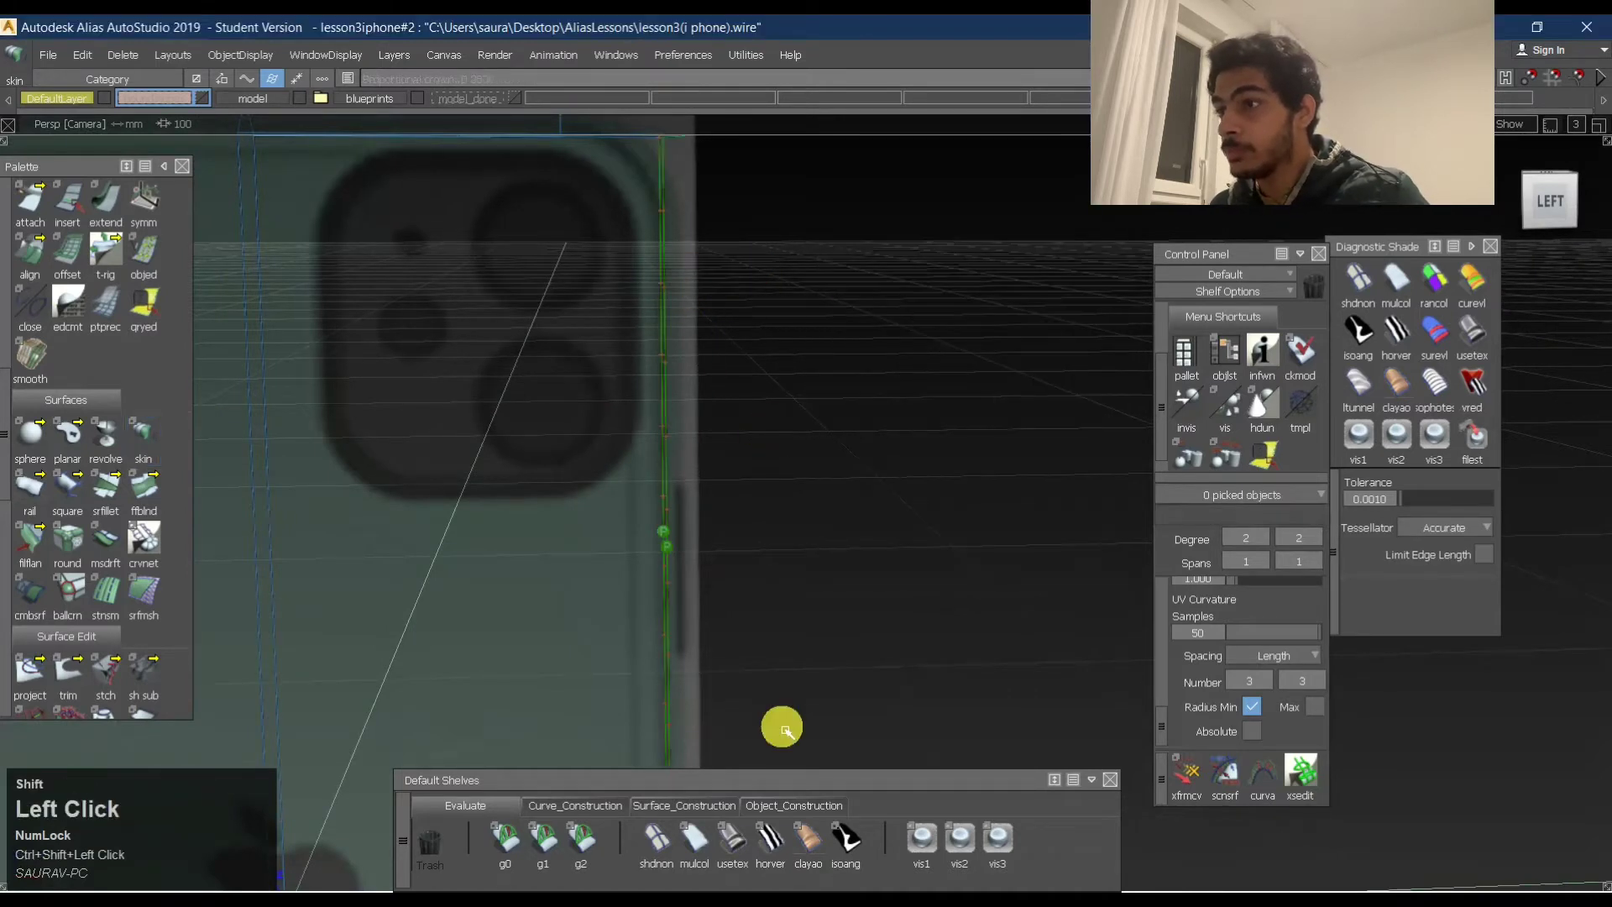
Compare the side Skin surface with the blueprint's edge in the Left view, switching the user-defined texture shading on and off.
click(732, 840)
click(1550, 201)
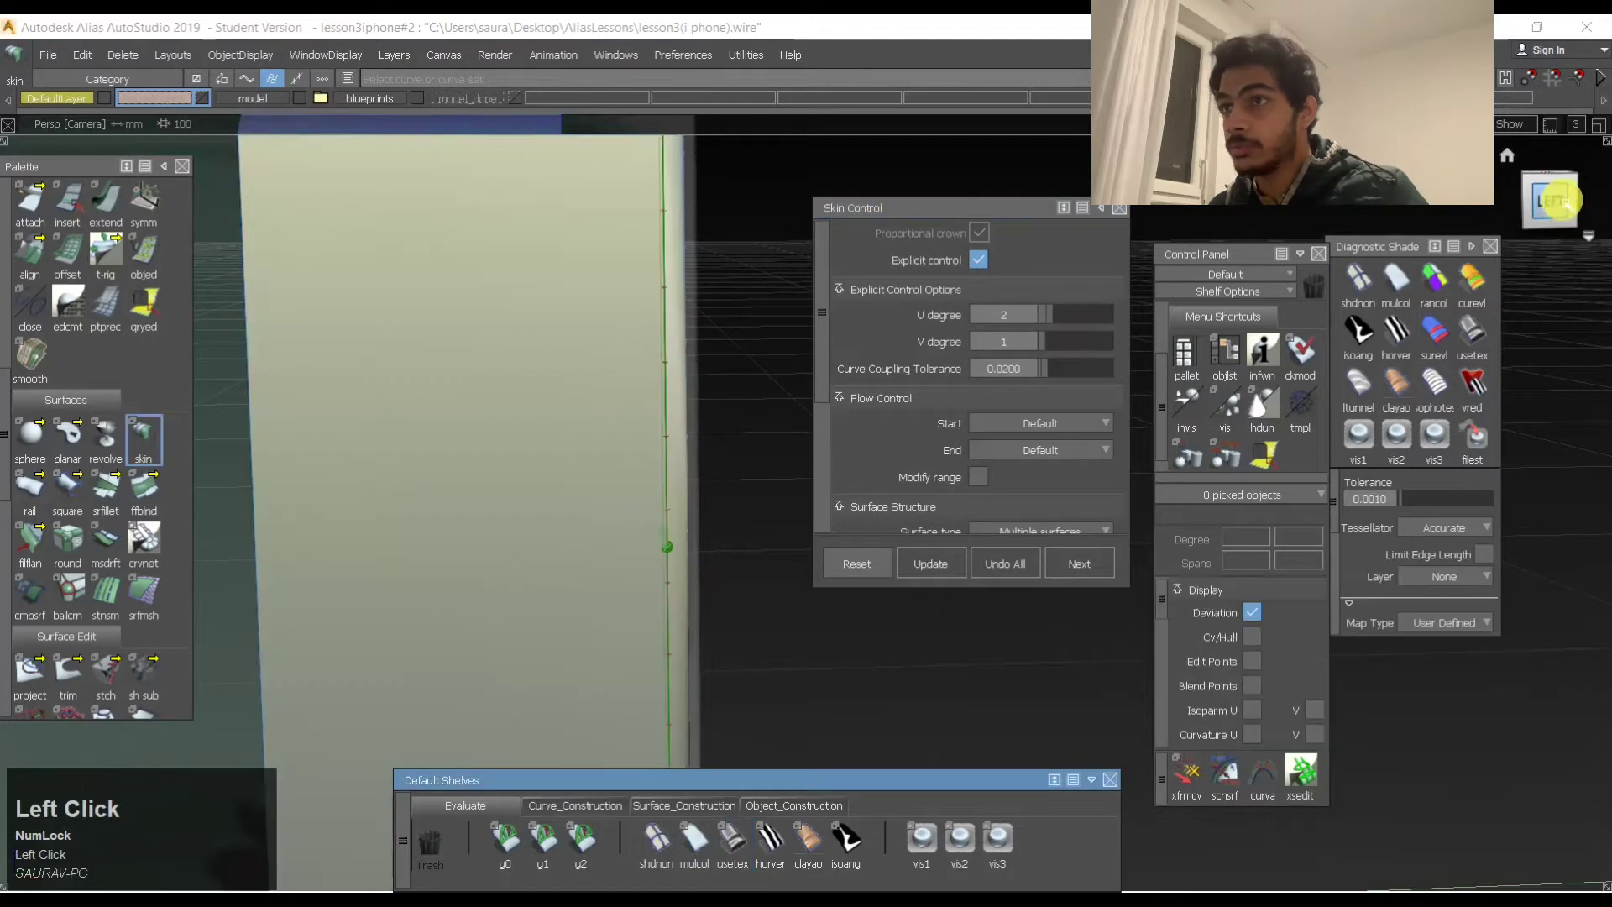
click(656, 840)
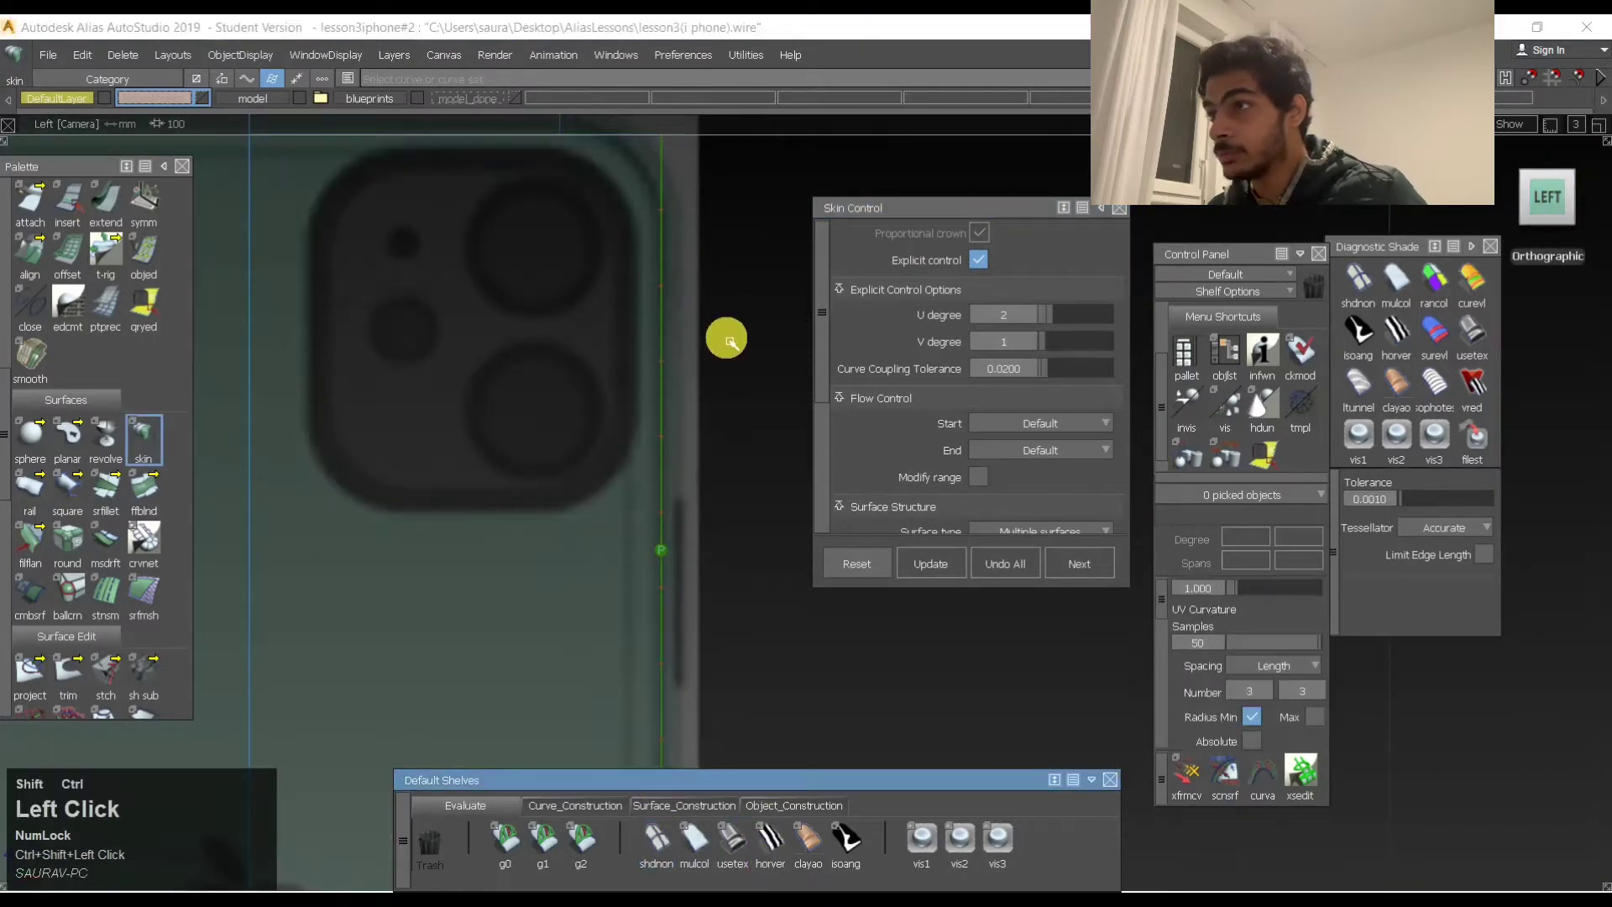
alt+shift+right_drag(723, 339, 713, 454)
mouse_move(713, 453)
alt+shift+middle_down()
mouse_move(658, 349)
mouse_move(666, 421)
alt+shift+middle_up()
click(572, 651)
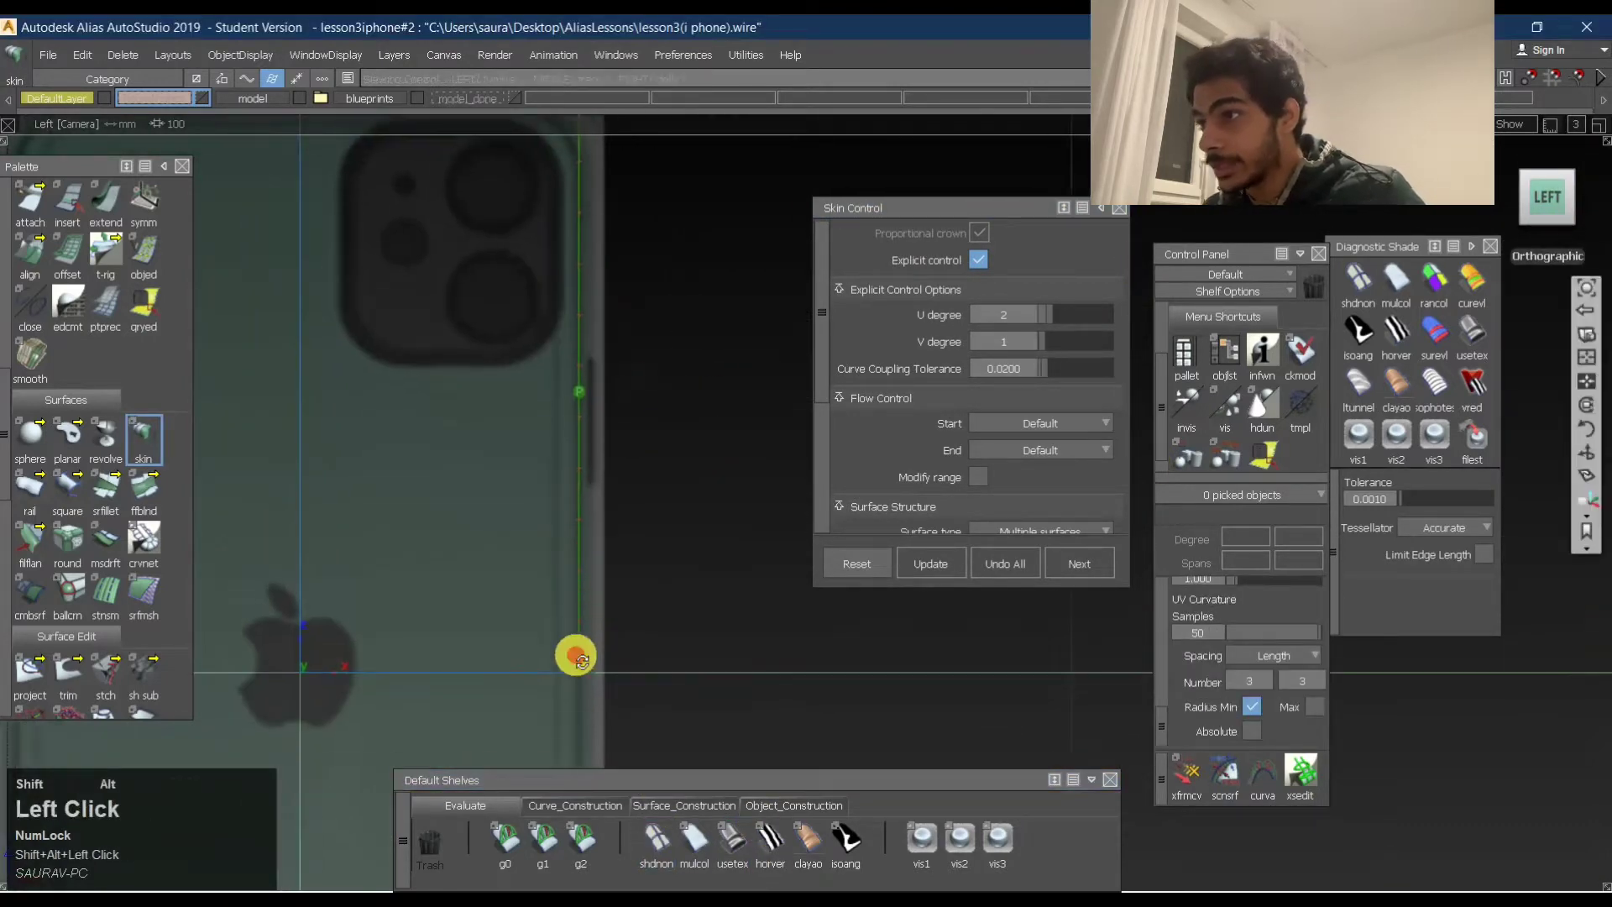
alt+shift+right_drag(572, 652, 710, 581)
alt+shift+middle_drag(709, 582, 666, 353)
click(684, 357)
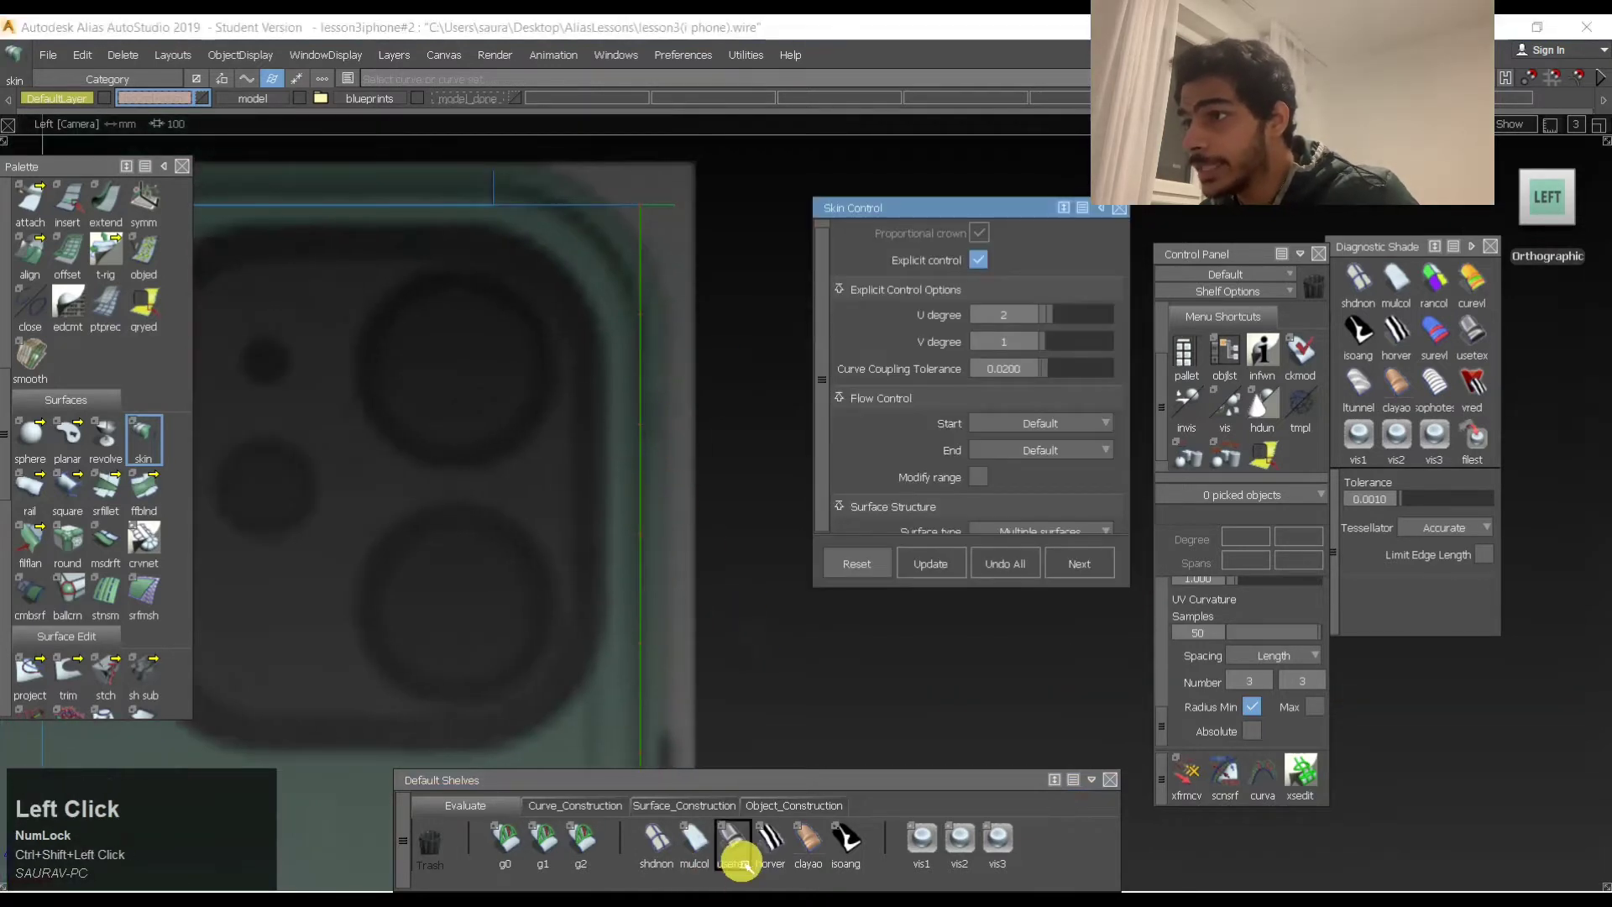
click(739, 849)
mouse_move(668, 252)
alt+shift+right_down()
mouse_move(718, 299)
mouse_move(663, 331)
mouse_move(677, 330)
mouse_move(607, 437)
alt+shift+right_up()
click(655, 829)
alt+shift+middle_drag(608, 438, 532, 403)
Select the two faces and the side Skin surface and display their control points.
ctrl+shift+drag(533, 404, 647, 292)
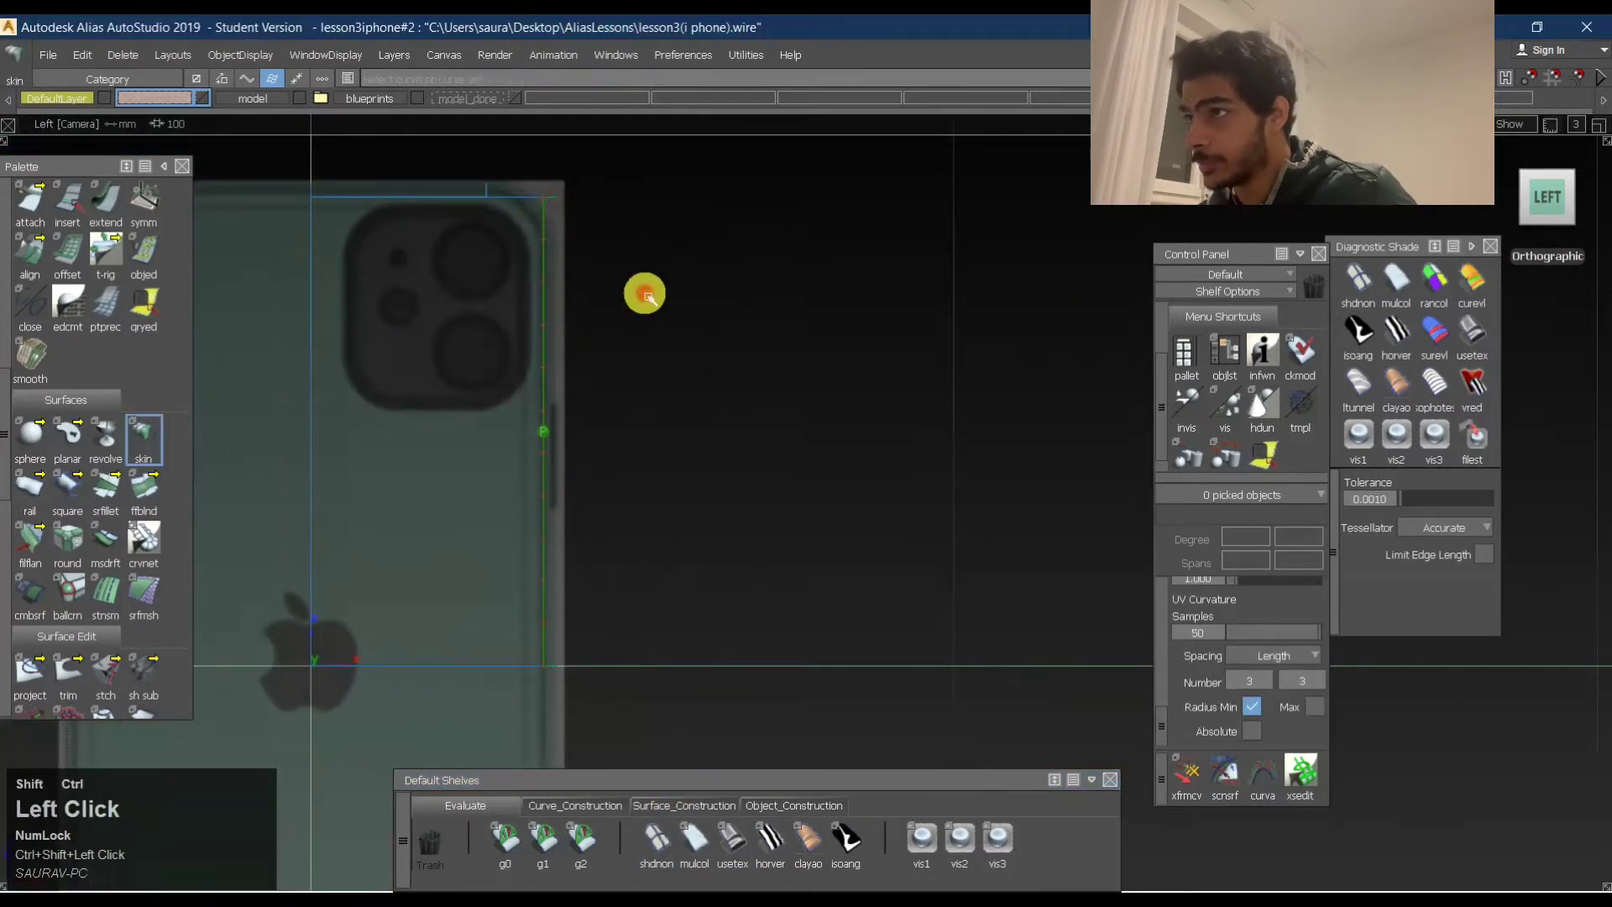
click(512, 294)
drag(535, 181, 660, 720)
ctrl+shift+right_drag(739, 429, 641, 518)
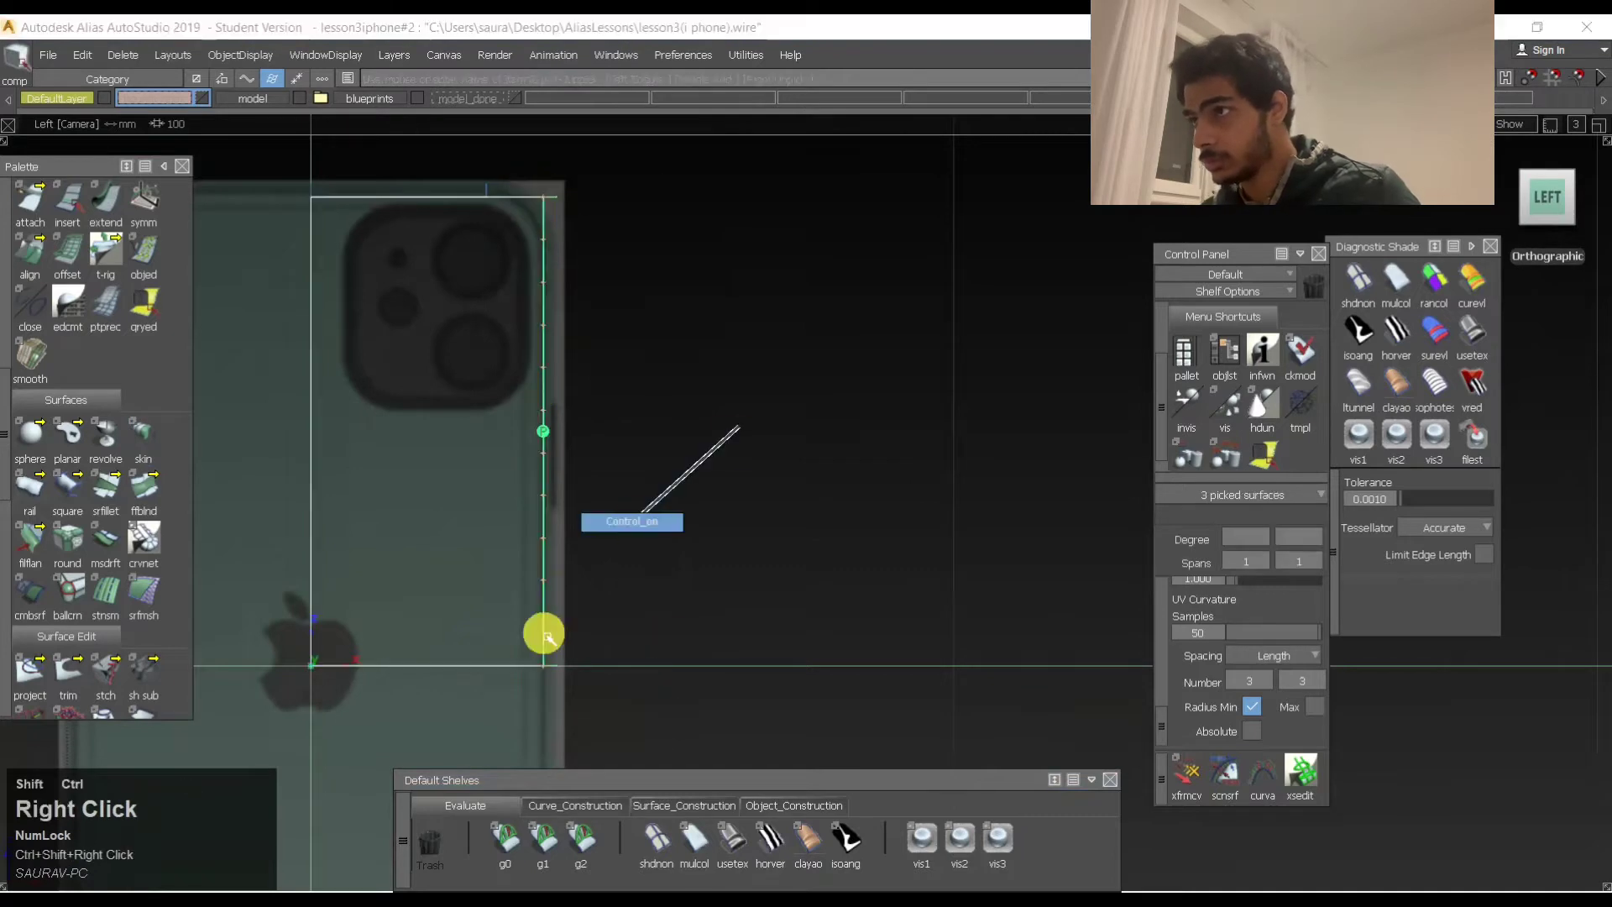
ctrl+shift+drag(539, 504, 533, 378)
Try to move the control points along the vertical outer edge, declining to remove the Skin surface's construction history.
ctrl+shift+drag(526, 353, 559, 324)
drag(521, 169, 555, 731)
ctrl+shift+middle_drag(594, 662, 594, 526)
middle_click(634, 433)
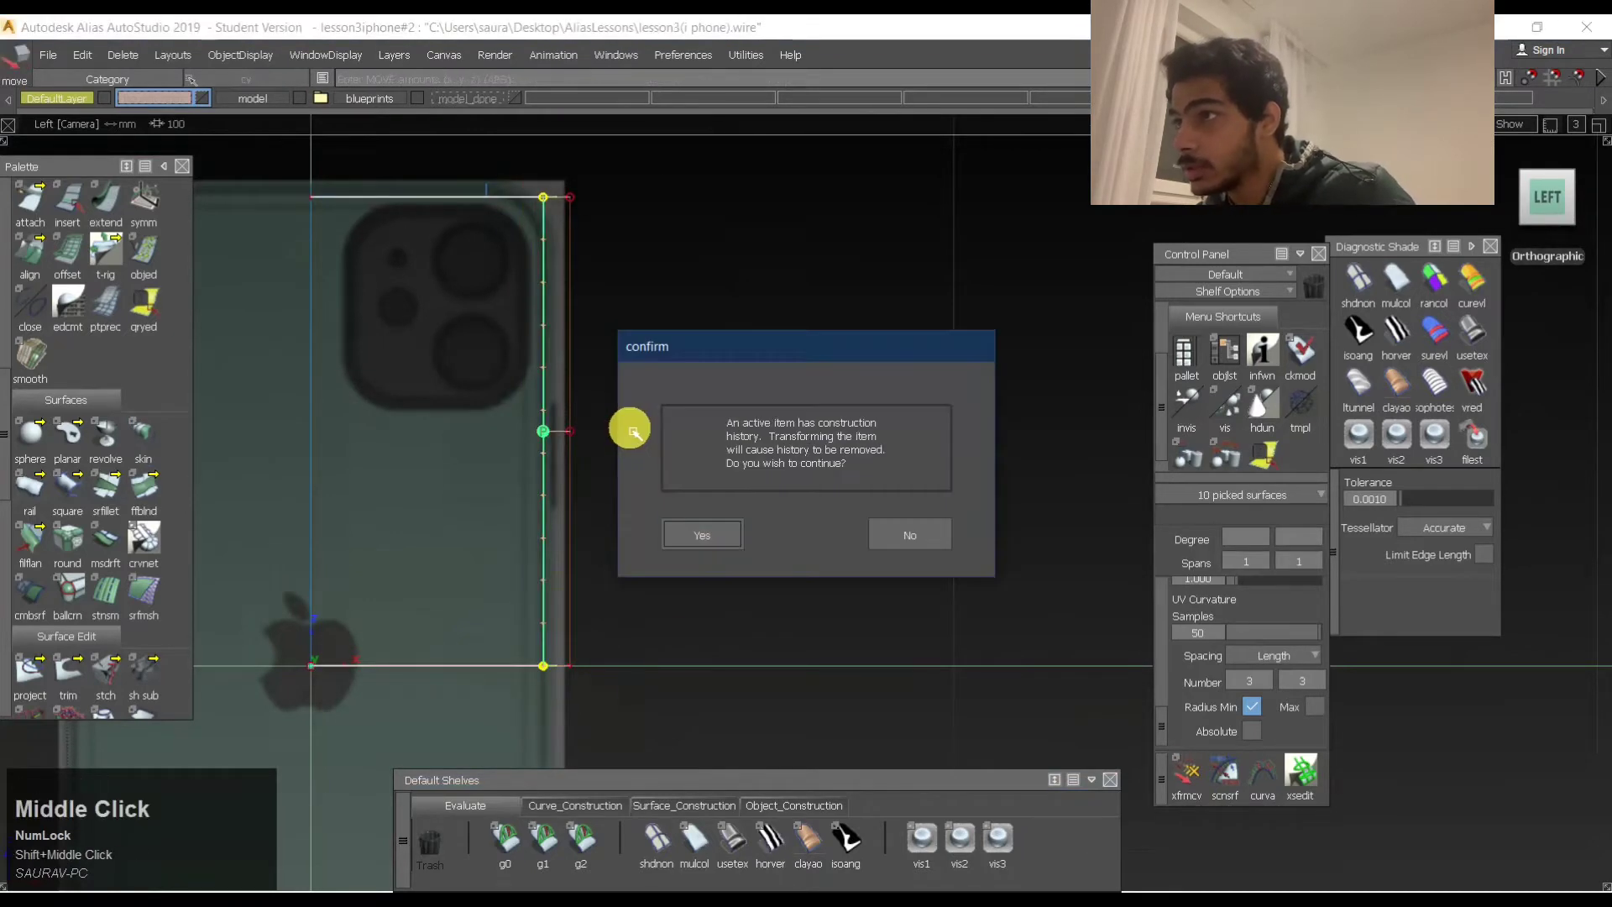
click(905, 535)
Hide the side Skin surface's control points, keeping those of the two faces displayed.
ctrl+shift+drag(677, 569, 671, 378)
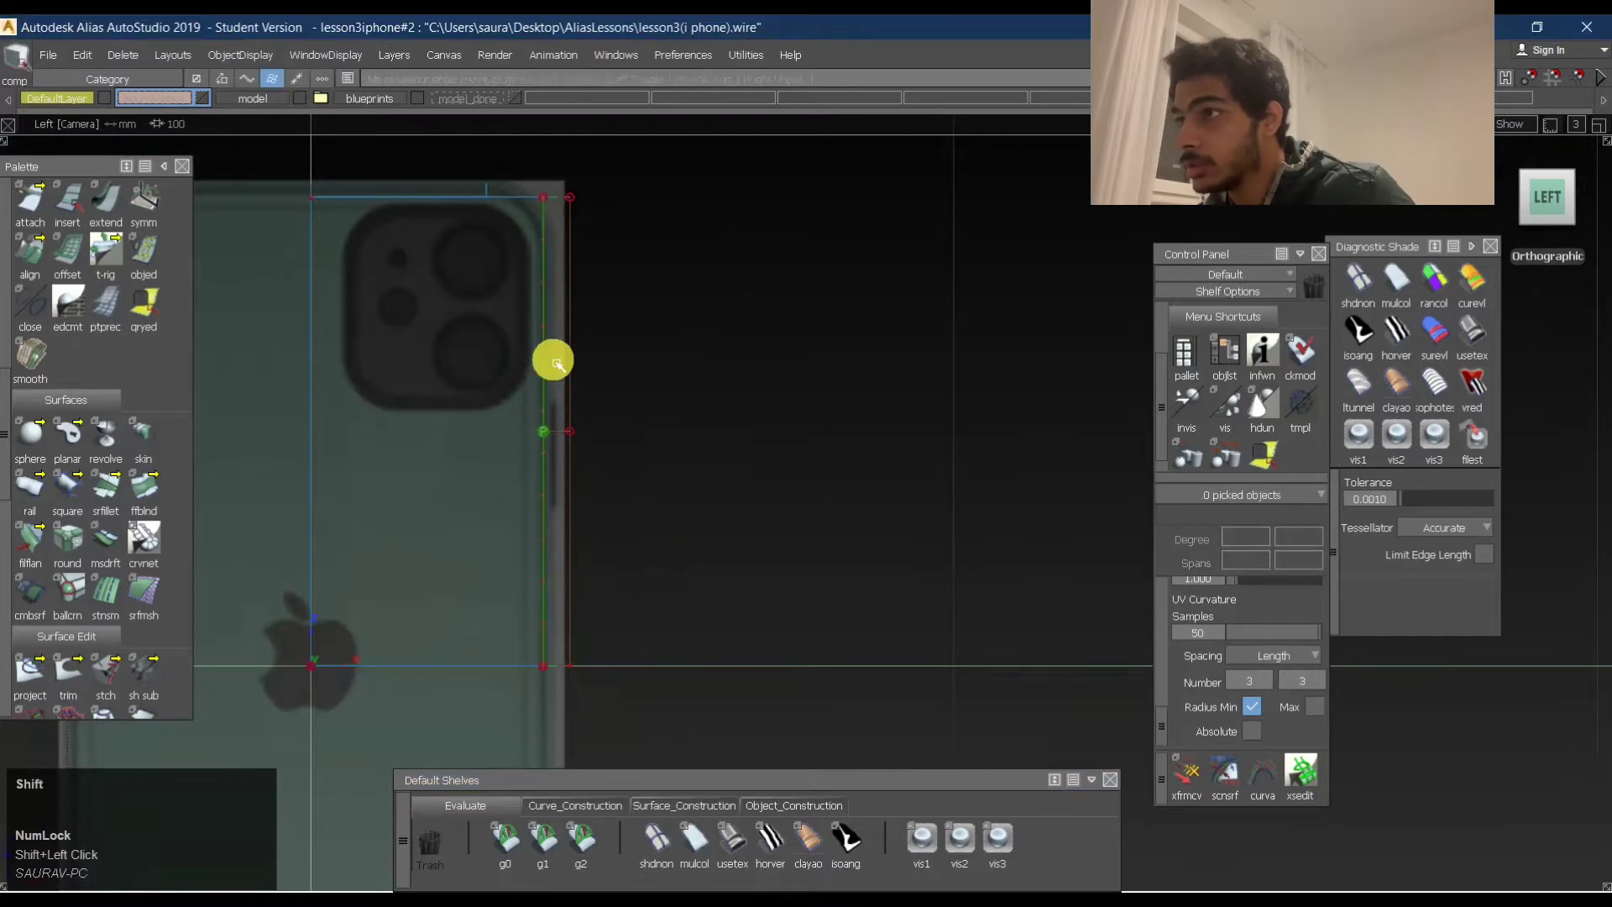
click(581, 302)
ctrl+shift+right_drag(604, 323, 652, 288)
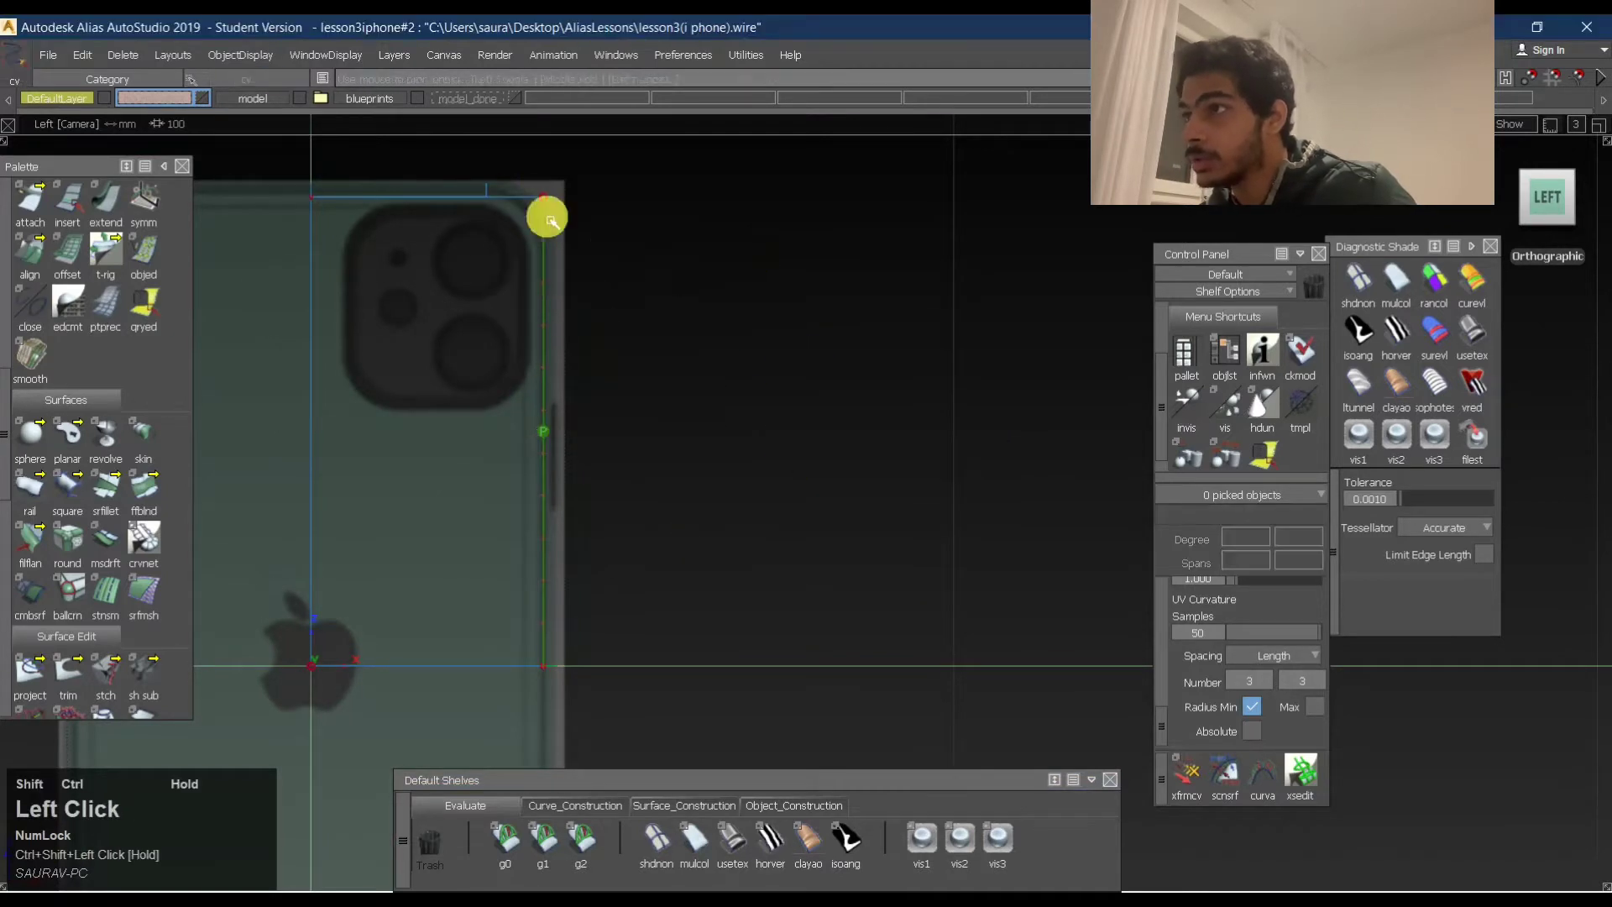
Move the control points along the outer vertical edge slightly inward so the side Skin surface's crown lines up with the blueprint.
drag(544, 217, 514, 168)
ctrl+shift+middle_drag(579, 745, 587, 594)
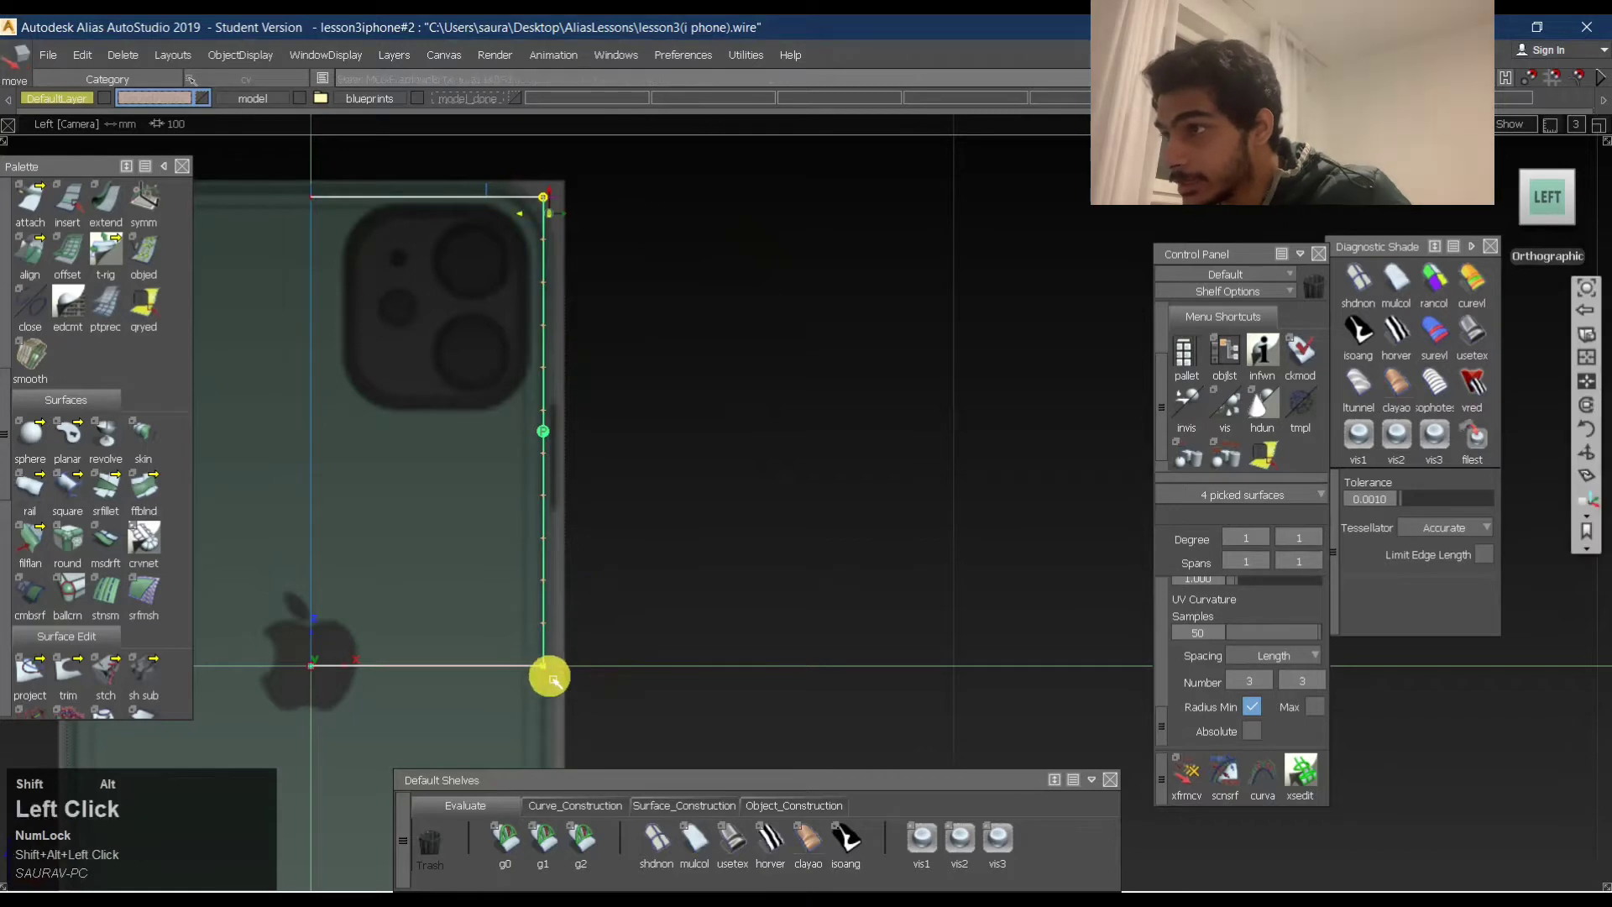
alt+shift+right_drag(547, 673, 802, 630)
alt+shift+middle_drag(802, 627, 486, 680)
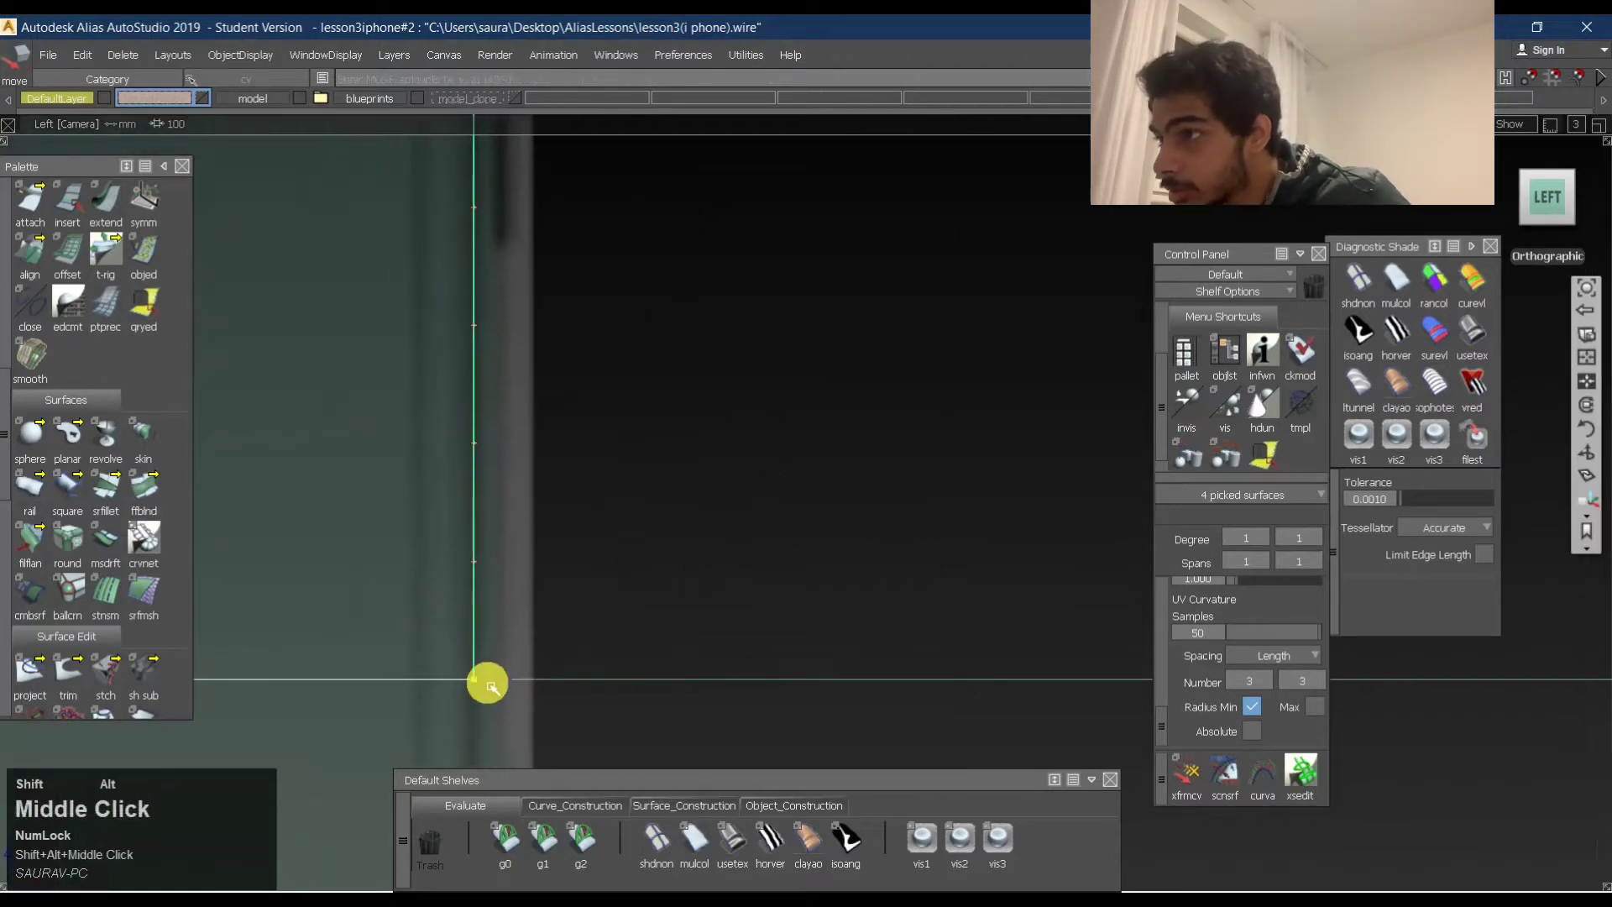
alt+shift+right_drag(486, 680, 784, 597)
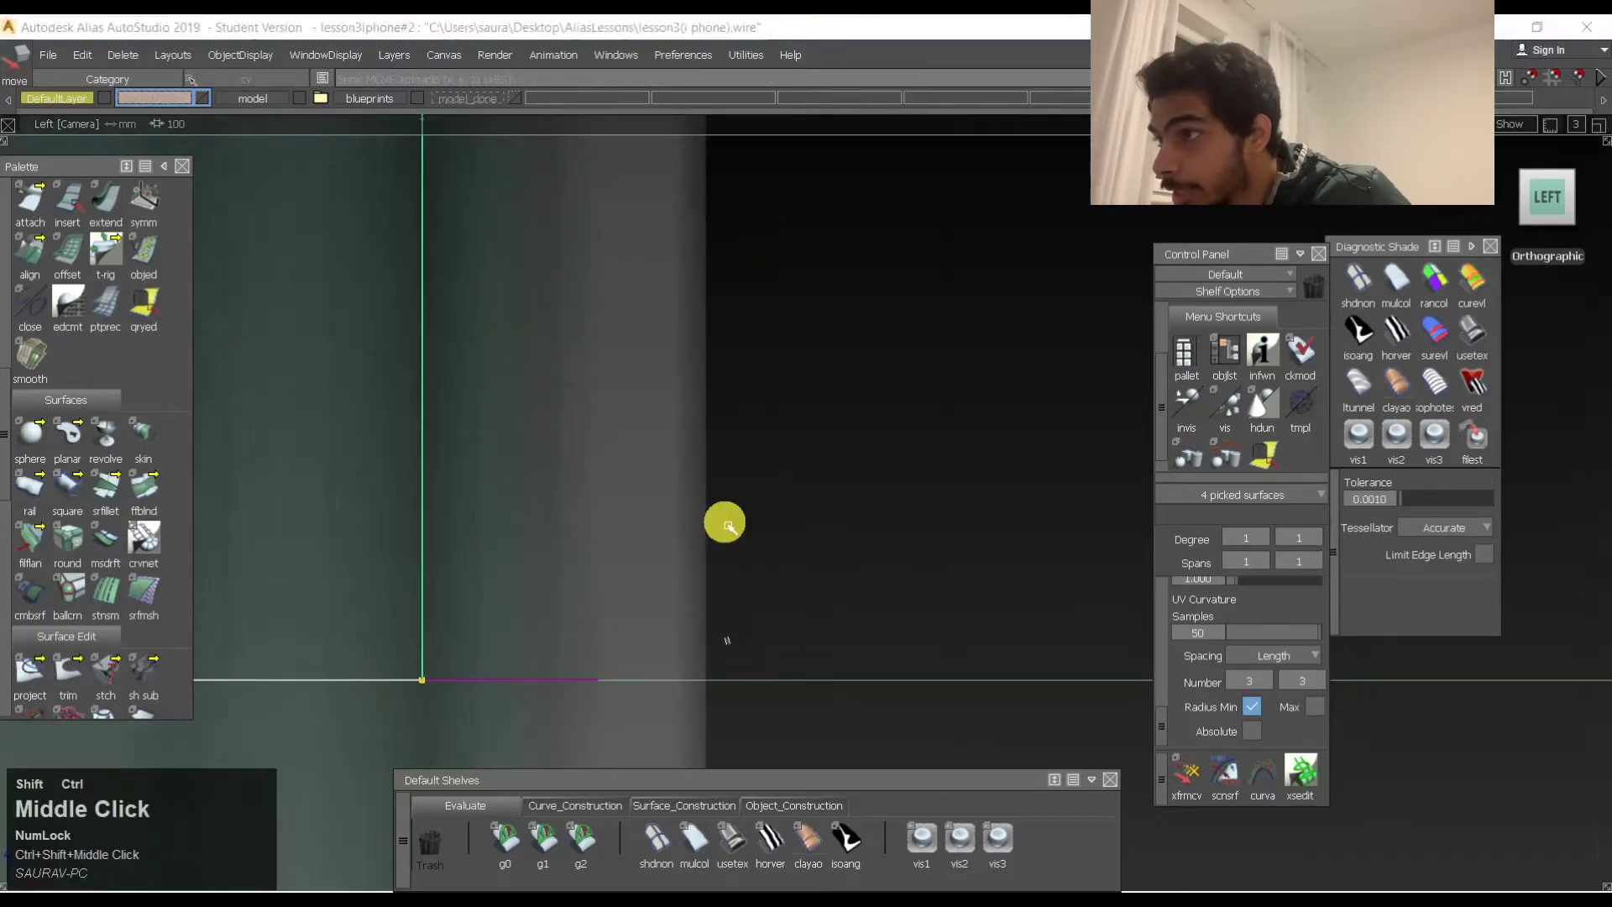
middle_drag(802, 487, 796, 480)
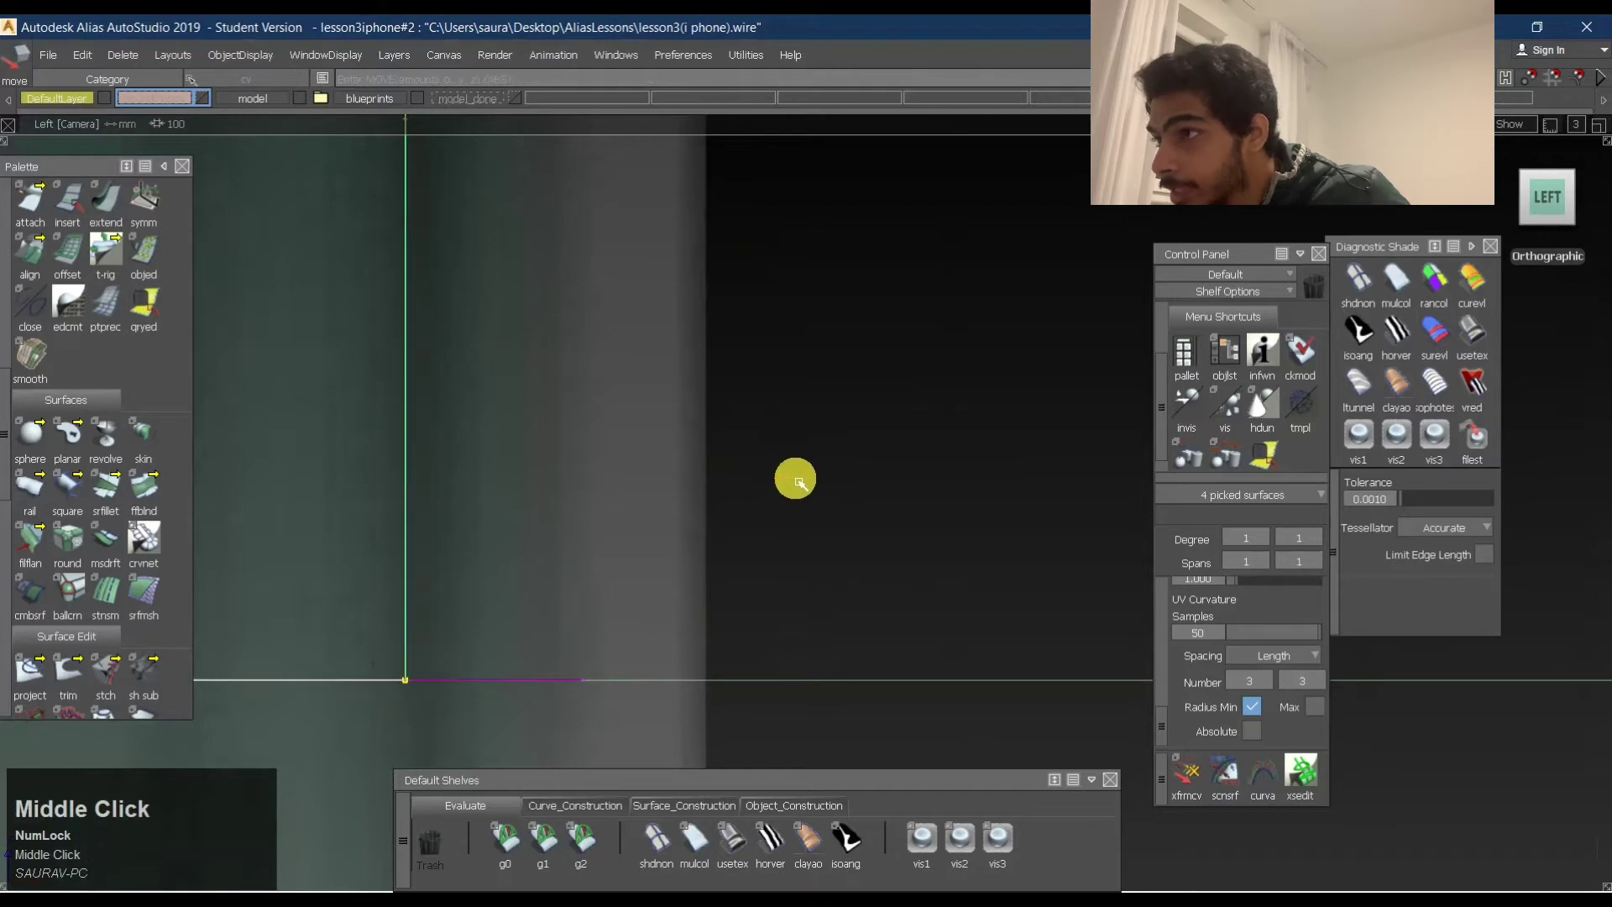
ctrl+shift+drag(792, 482, 943, 317)
Try to extend the side Skin surface from its upper end, accepting removal of its construction history.
alt+shift+right_drag(943, 317, 488, 283)
click(479, 353)
alt+shift+right_drag(546, 328, 764, 288)
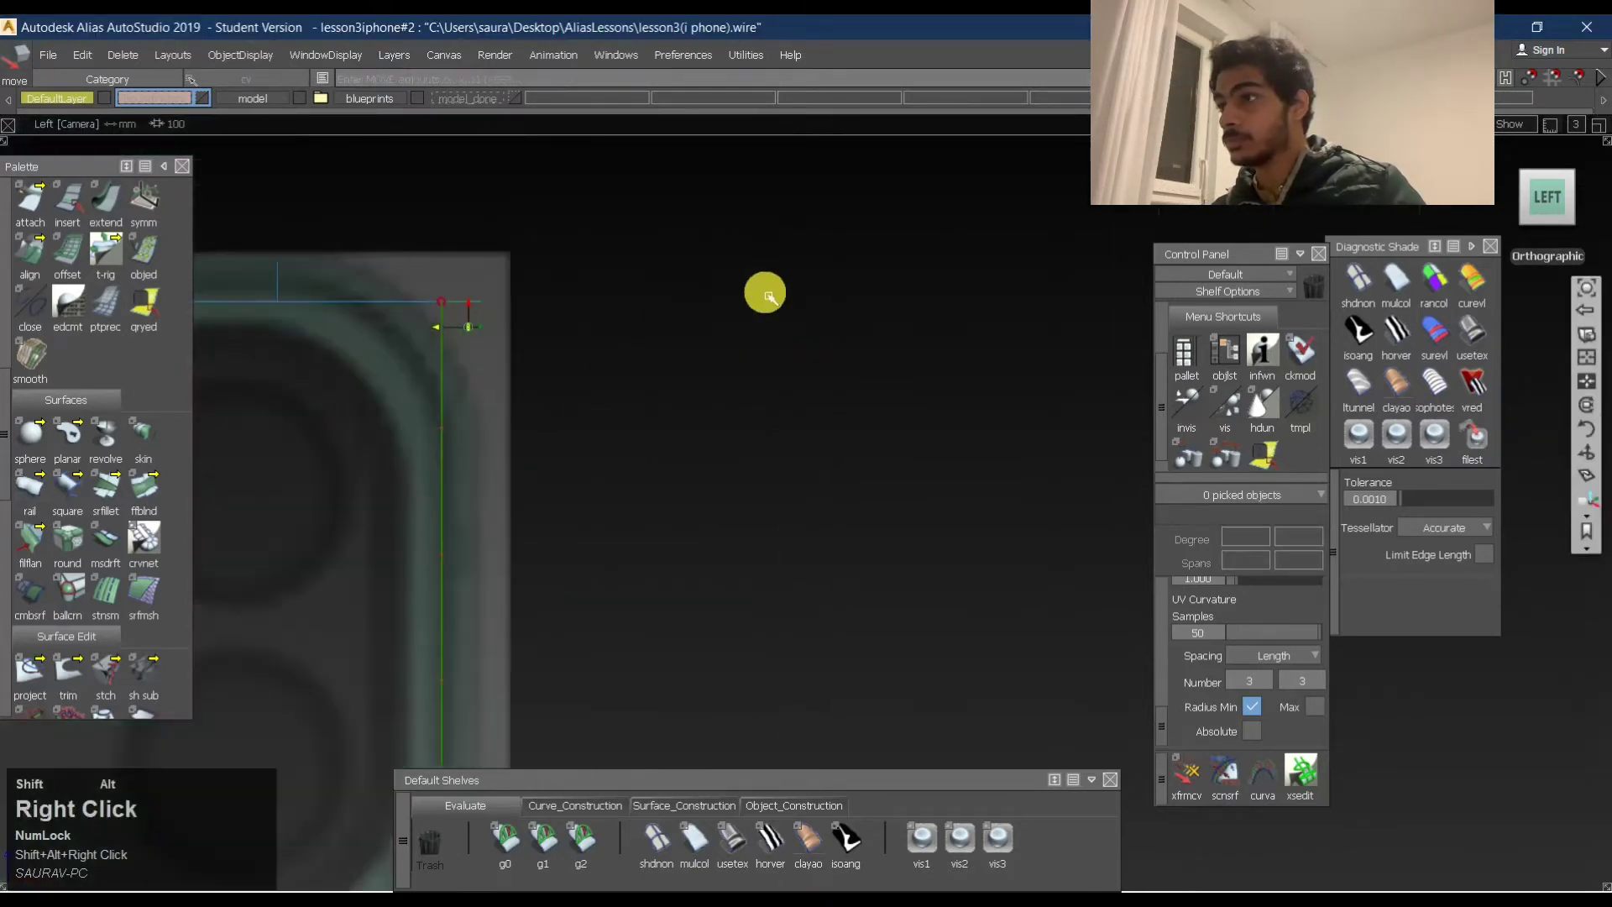
ctrl+shift+right_drag(442, 360, 469, 346)
click(476, 304)
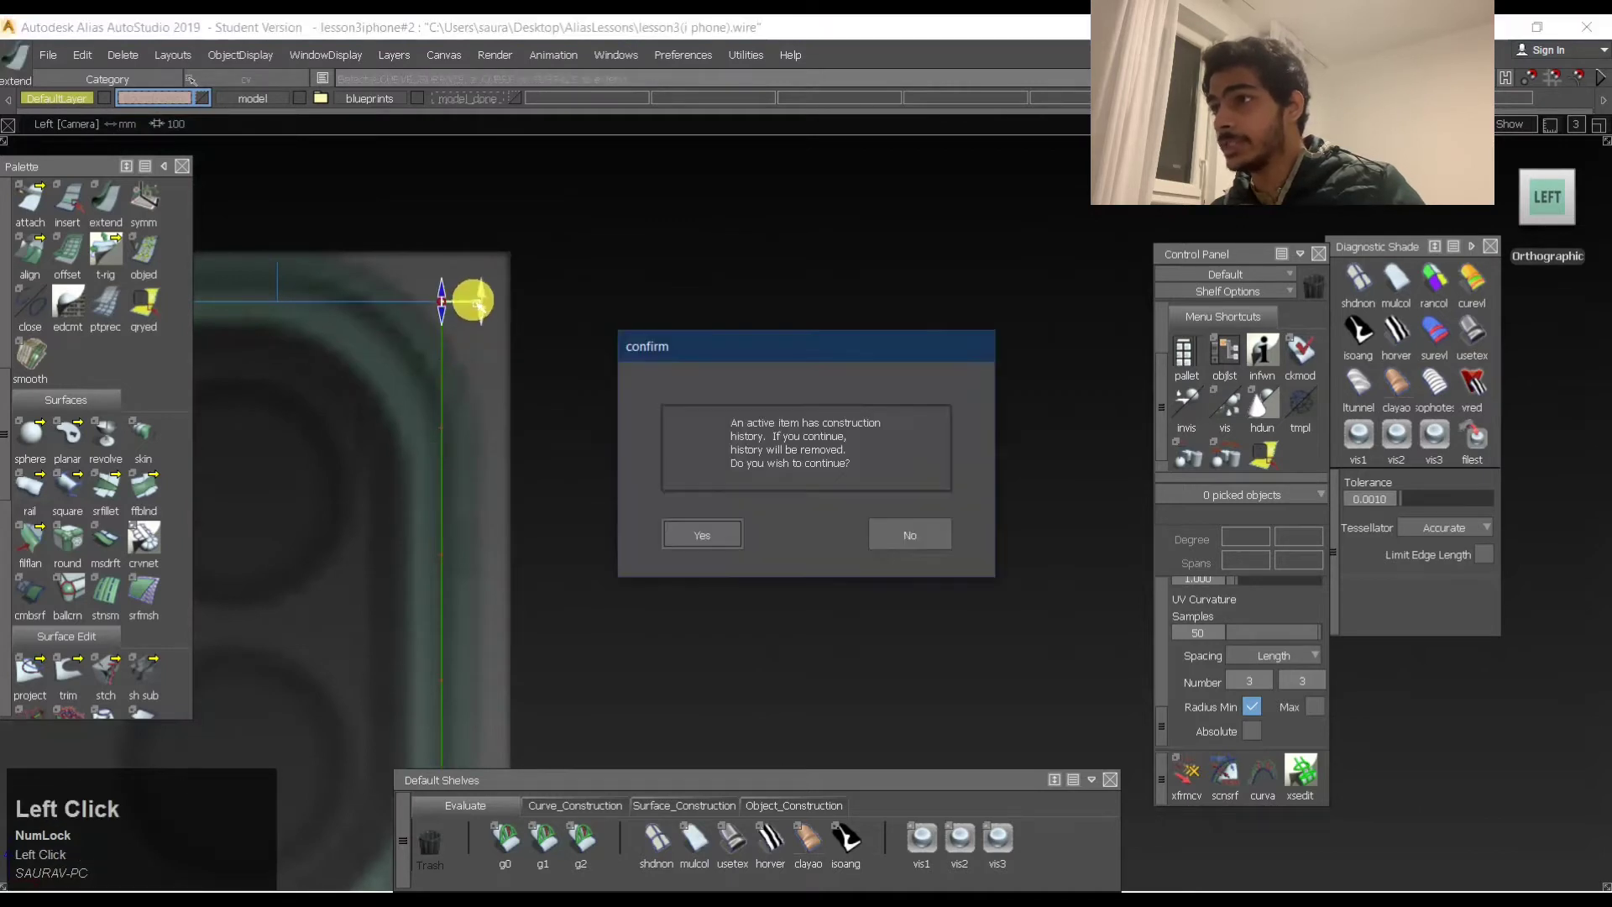
click(672, 534)
scroll(103, 463, down, 3)
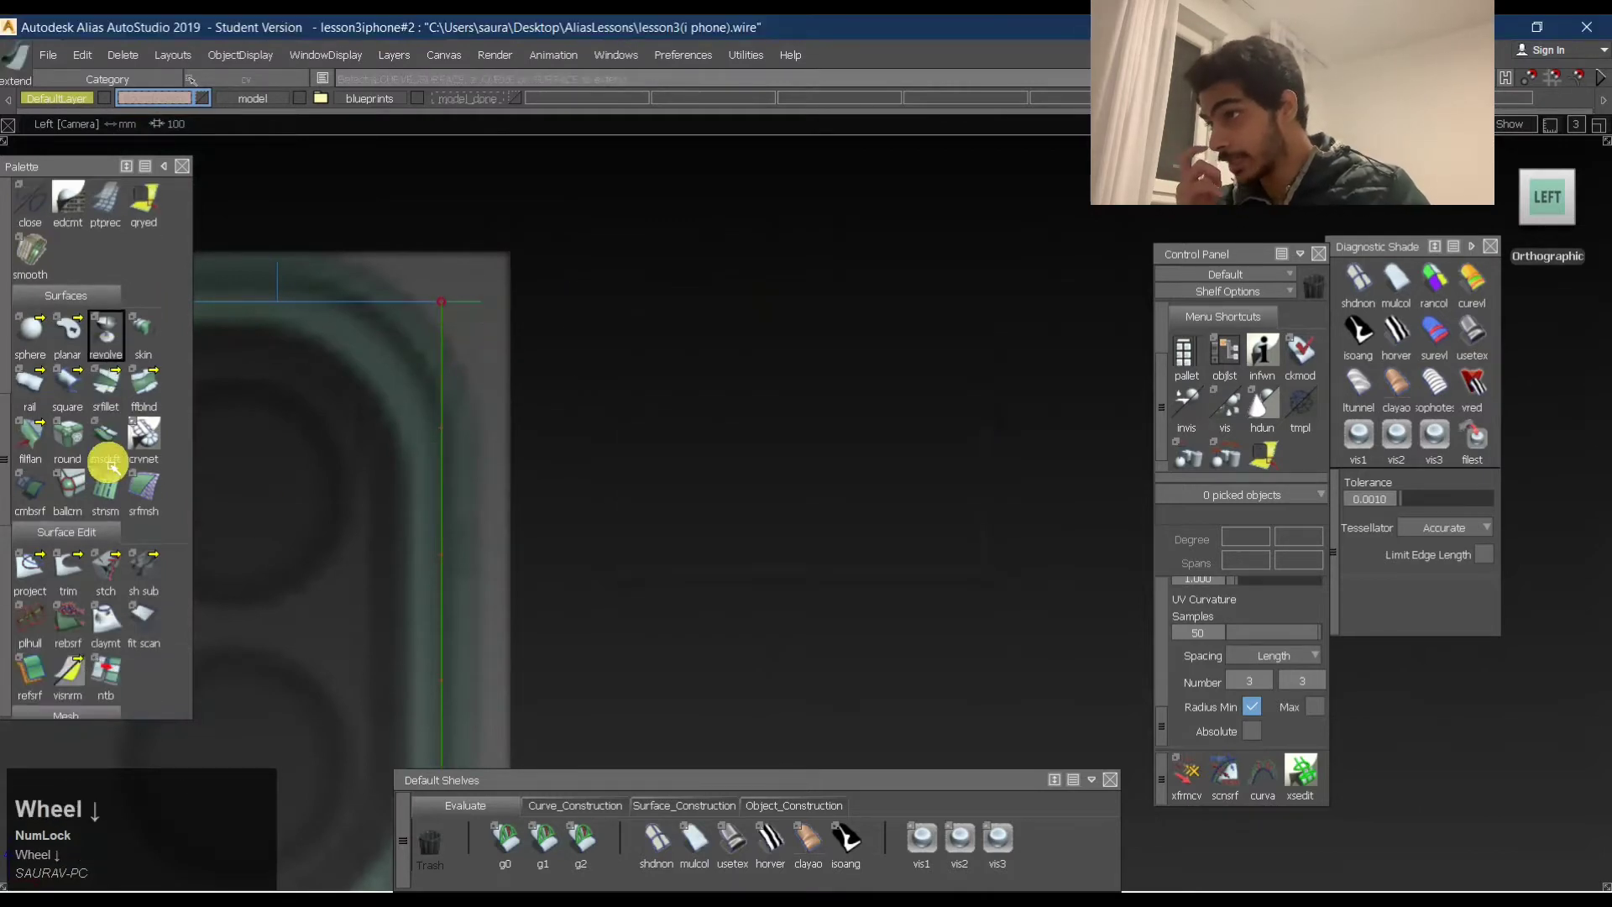
scroll(105, 442, up, 5)
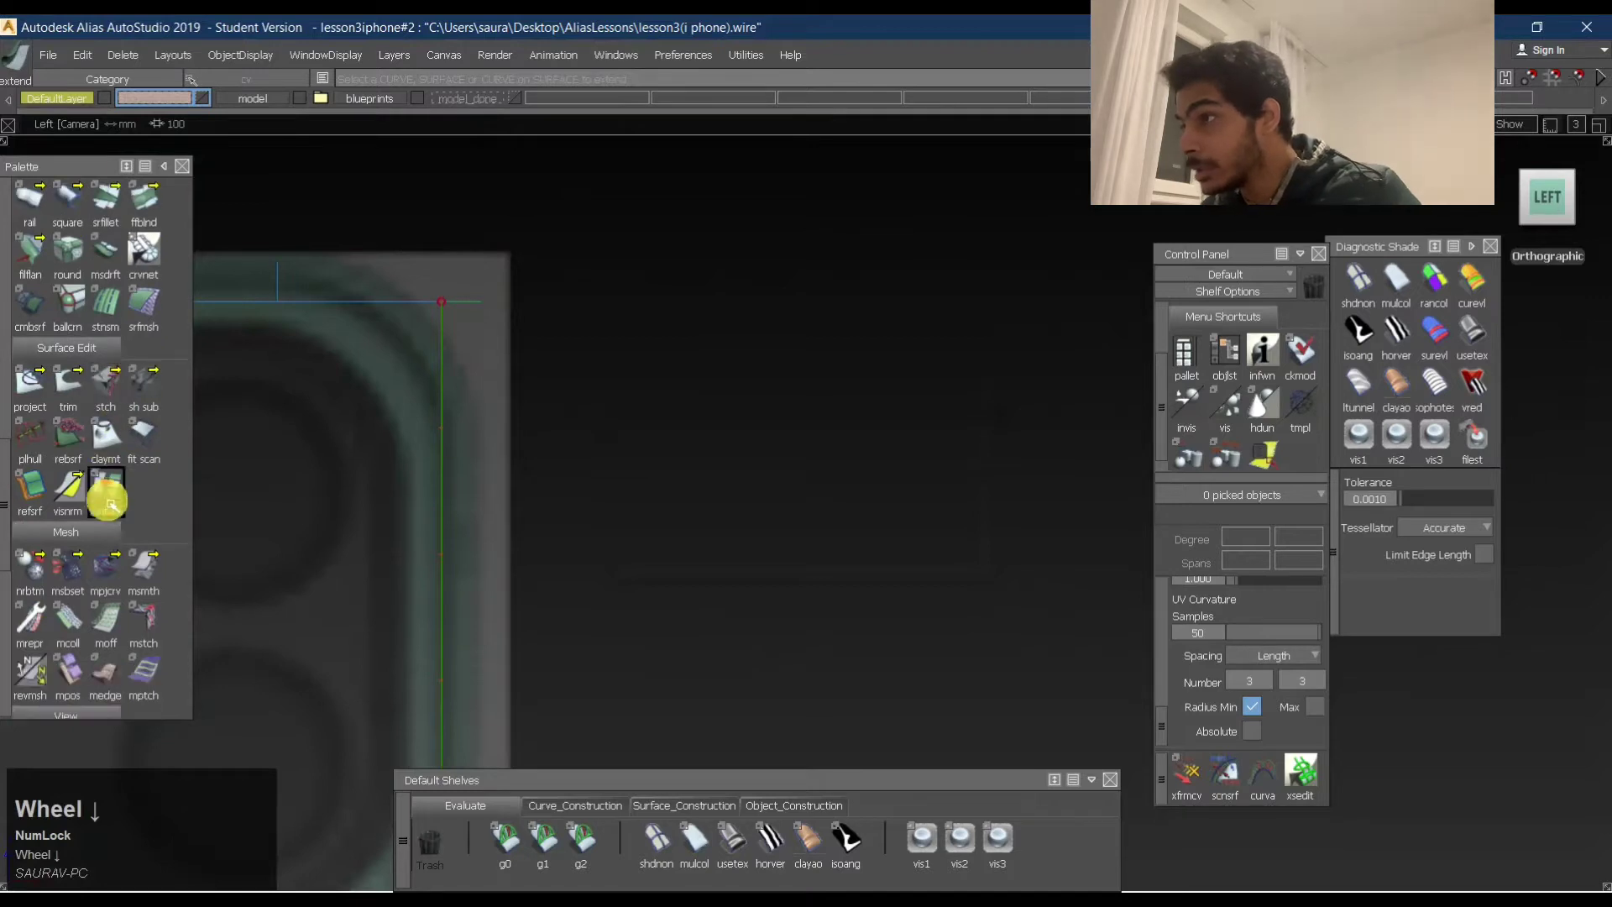
scroll(93, 289, up, 1)
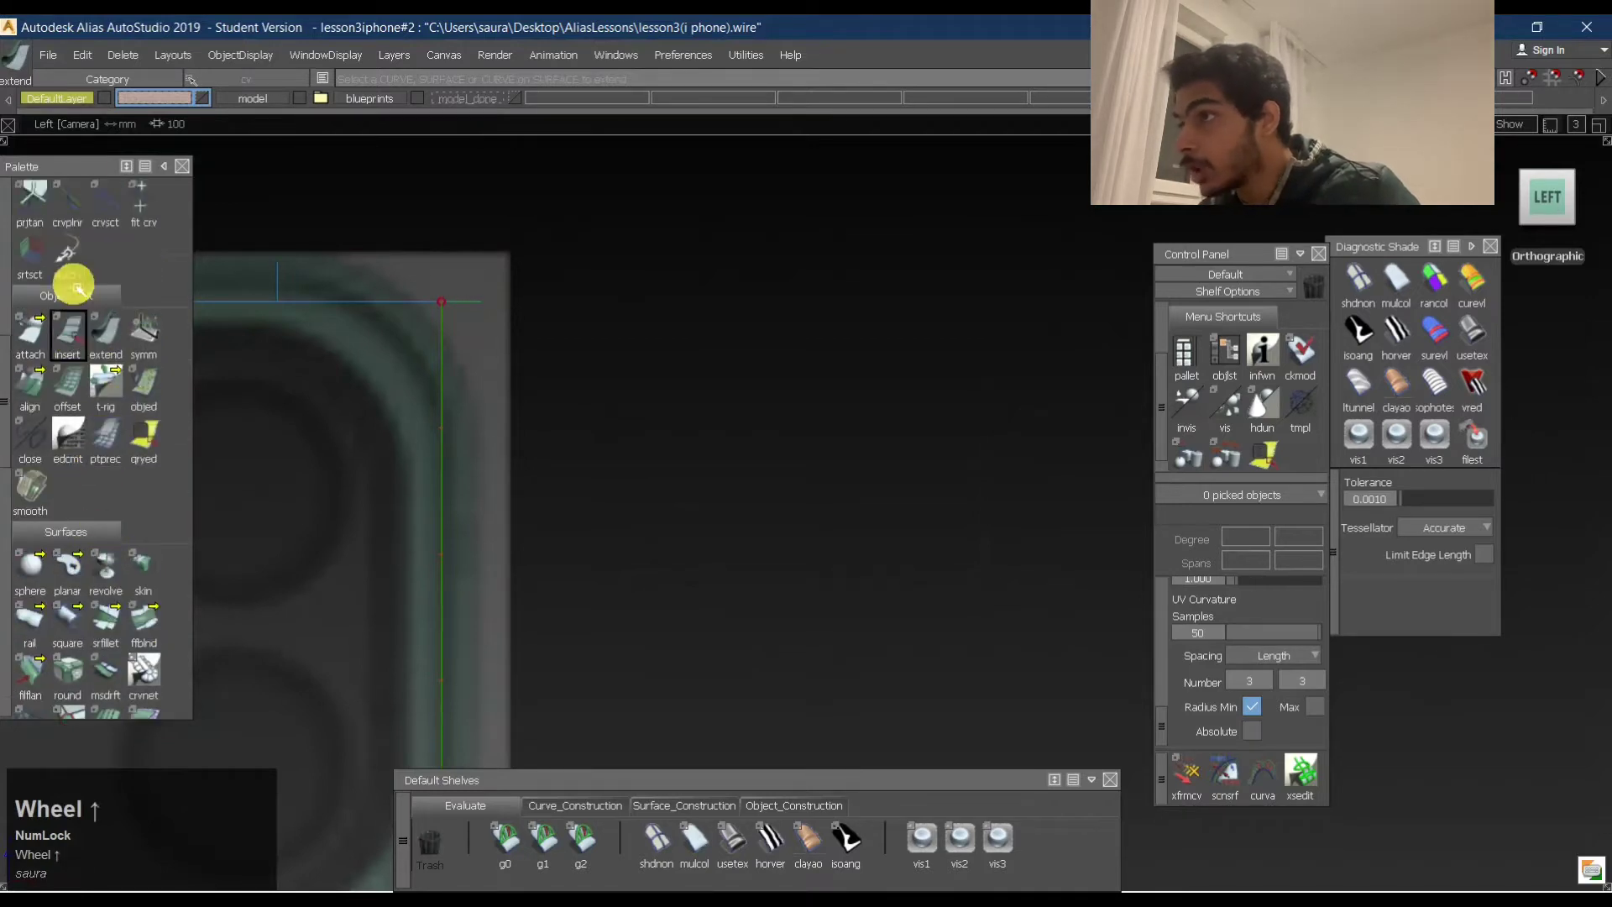
Shorten the side Skin surface from its upper end by about 9.3 mm with Extend, accepting removal of its construction history.
click(107, 334)
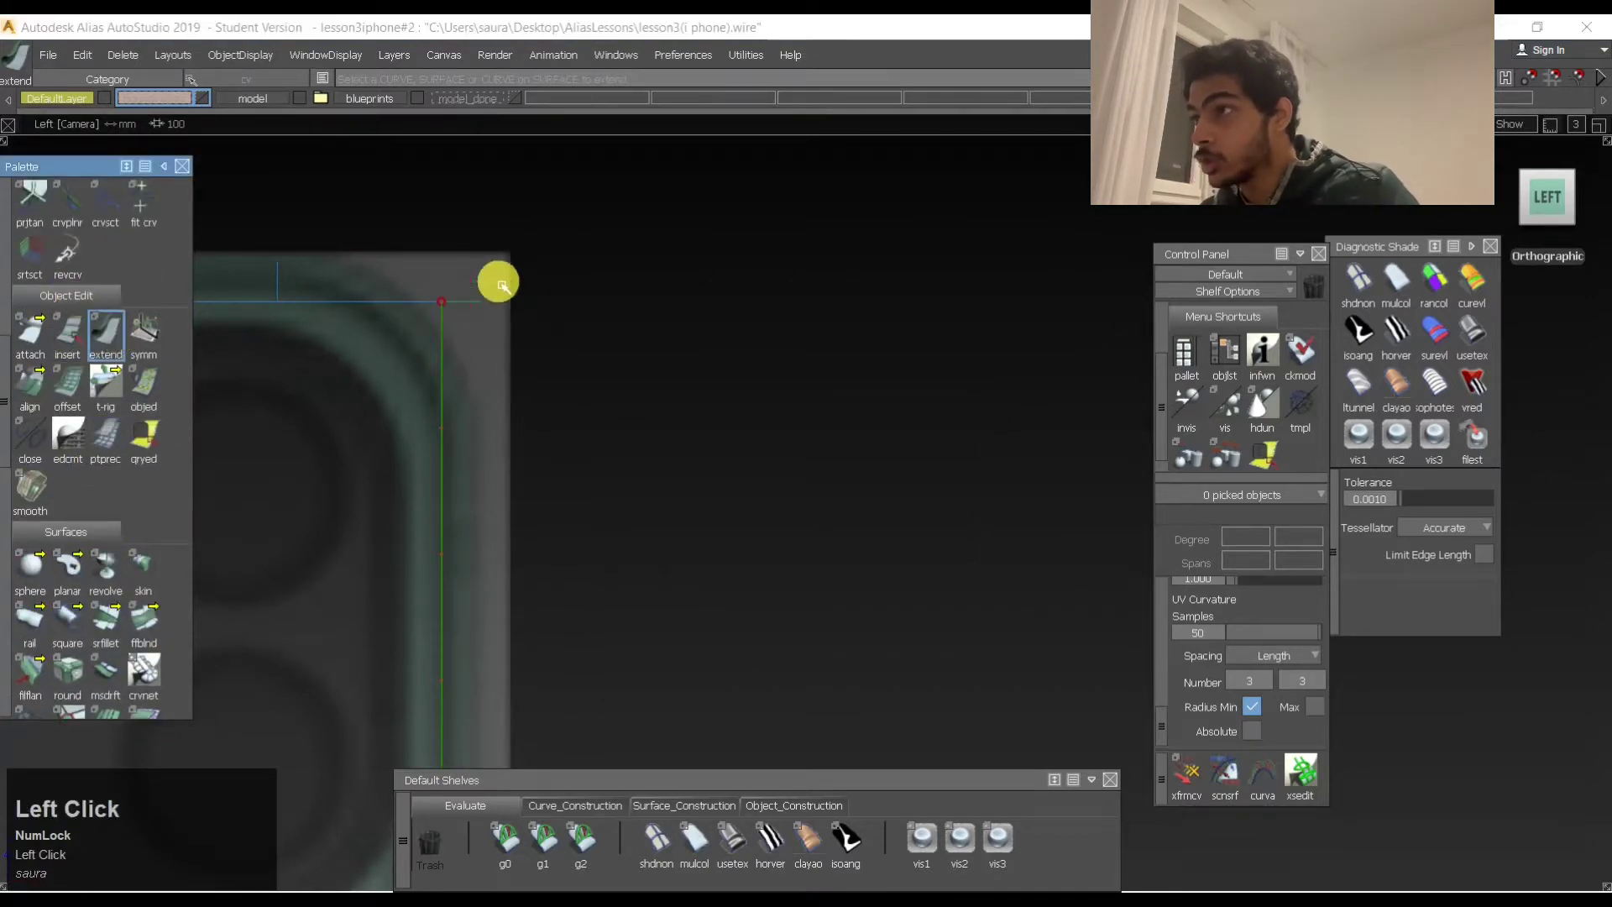
click(469, 310)
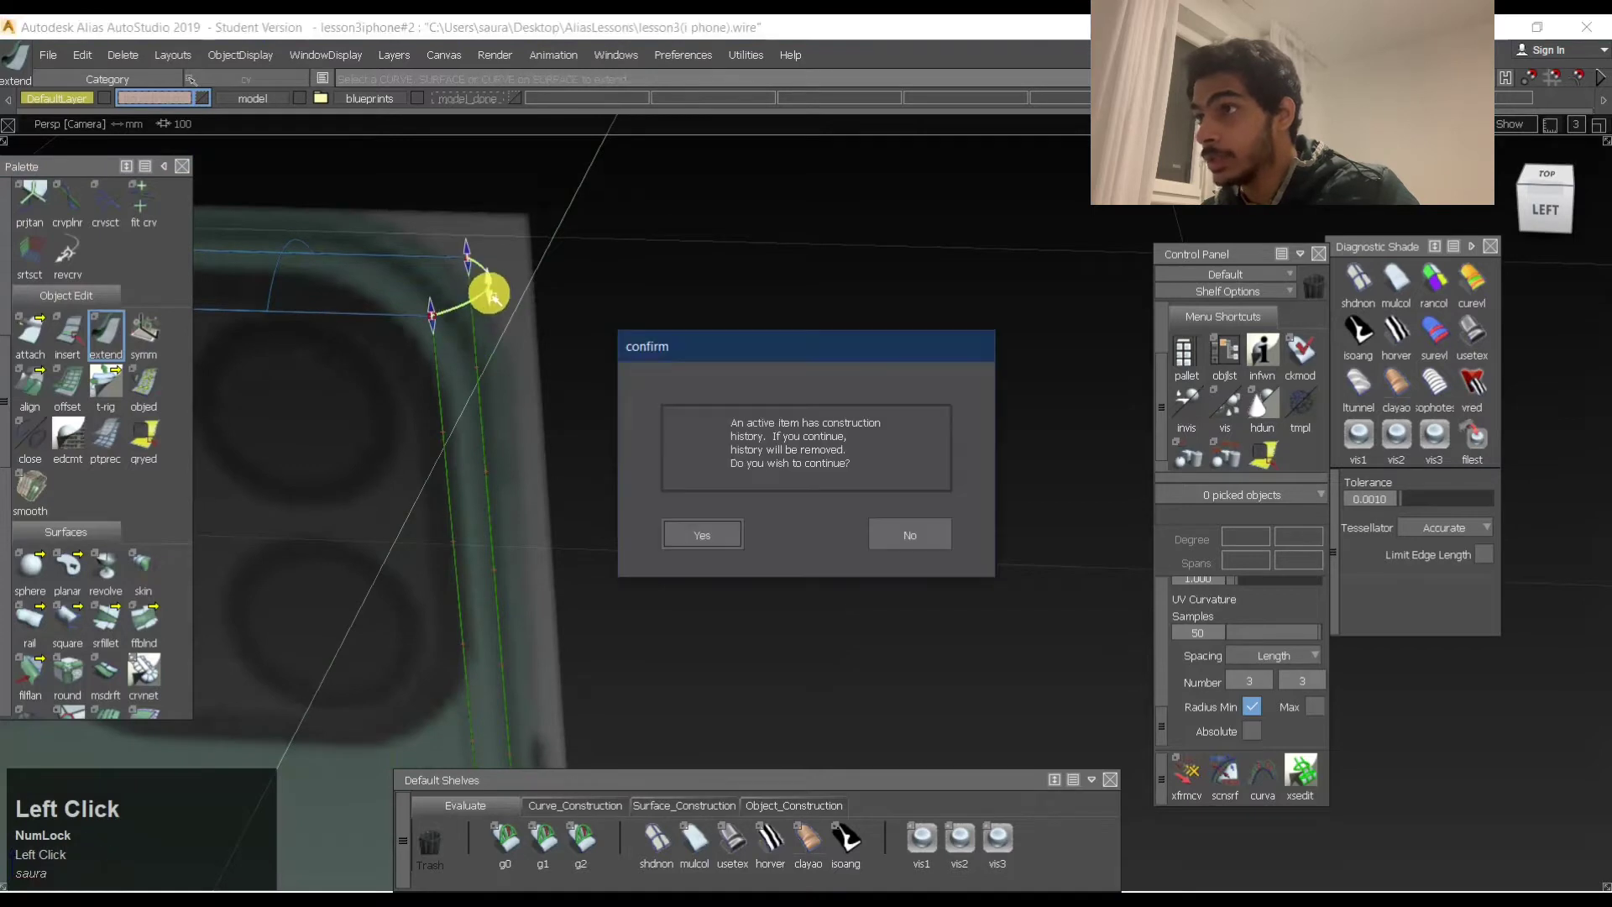
click(714, 529)
click(1535, 212)
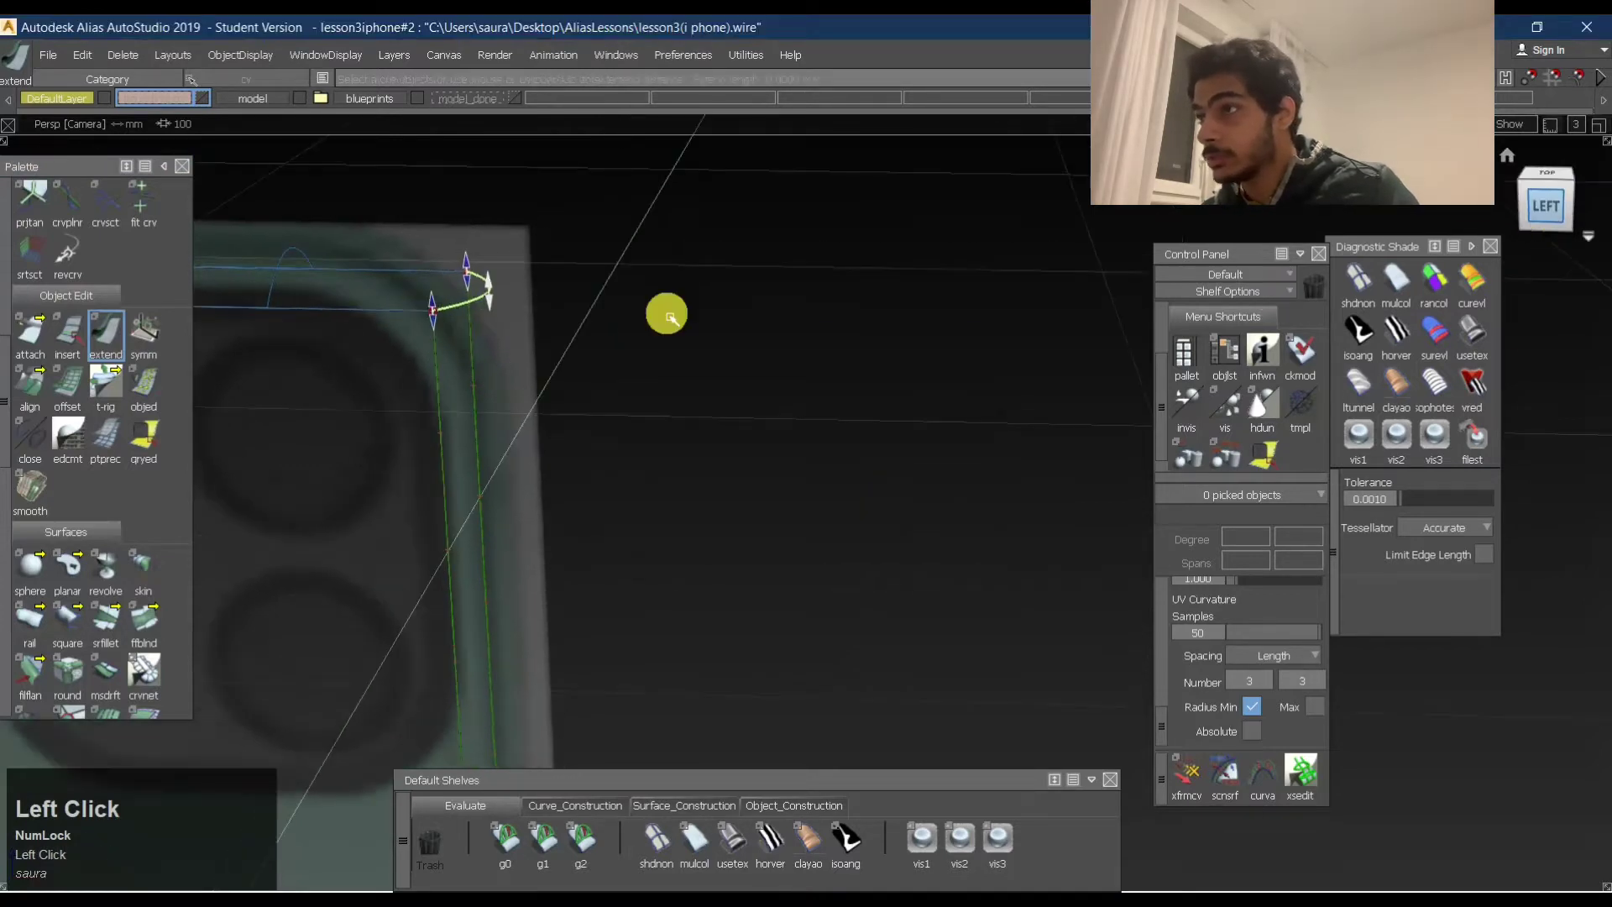
click(483, 299)
drag(482, 345, 470, 618)
alt+shift+middle_drag(663, 536, 764, 388)
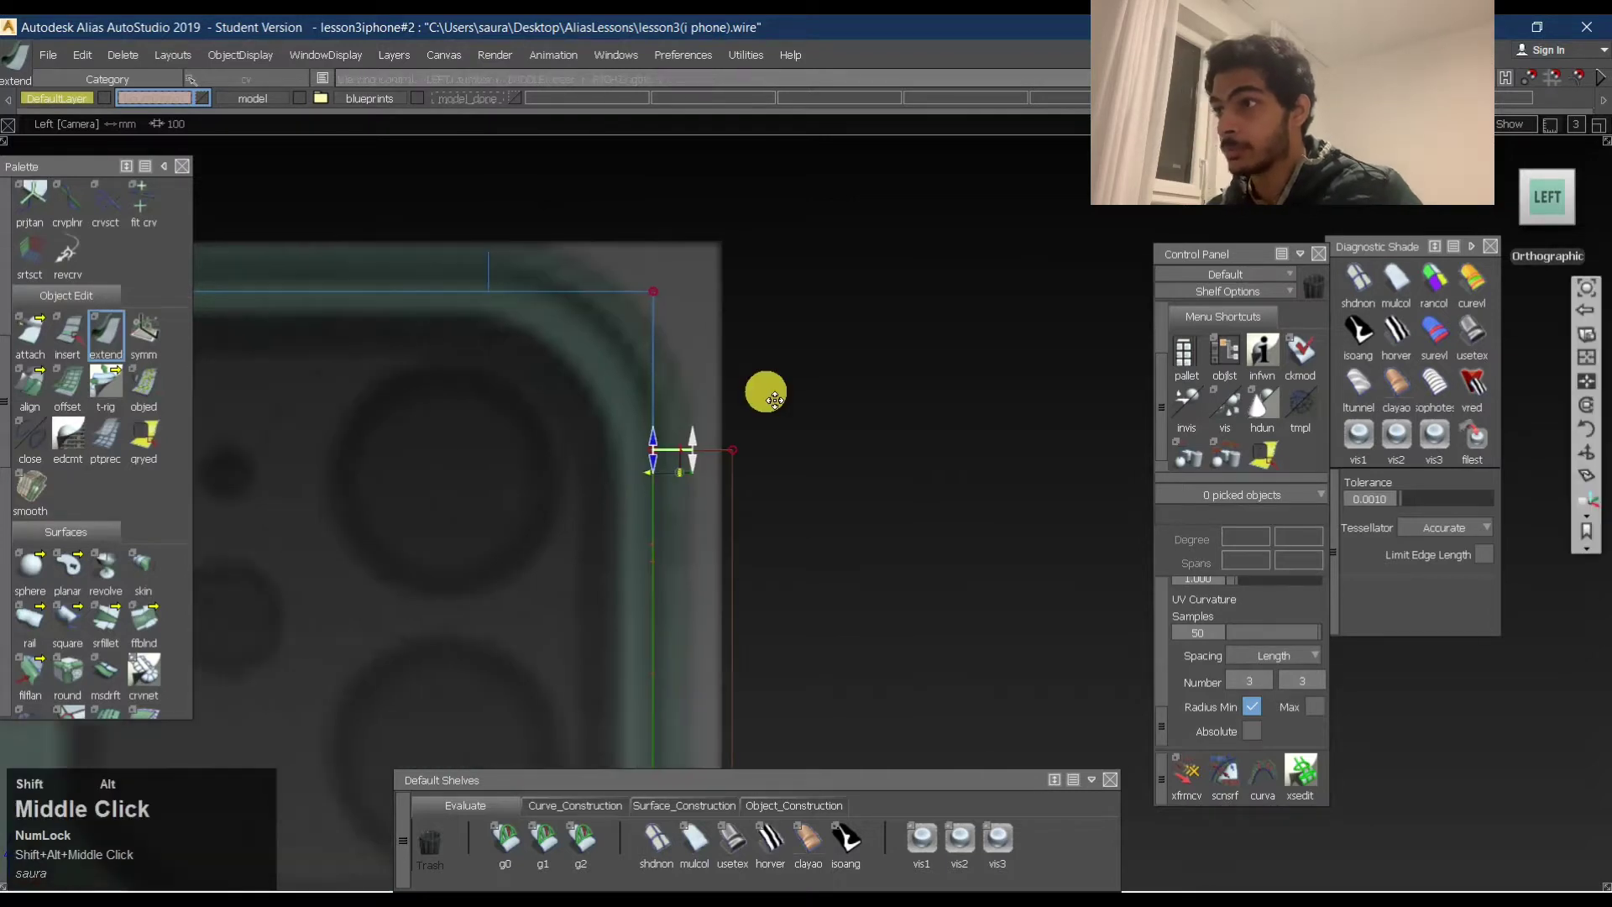
mouse_move(693, 448)
mouse_down()
mouse_move(677, 470)
mouse_move(695, 467)
mouse_up()
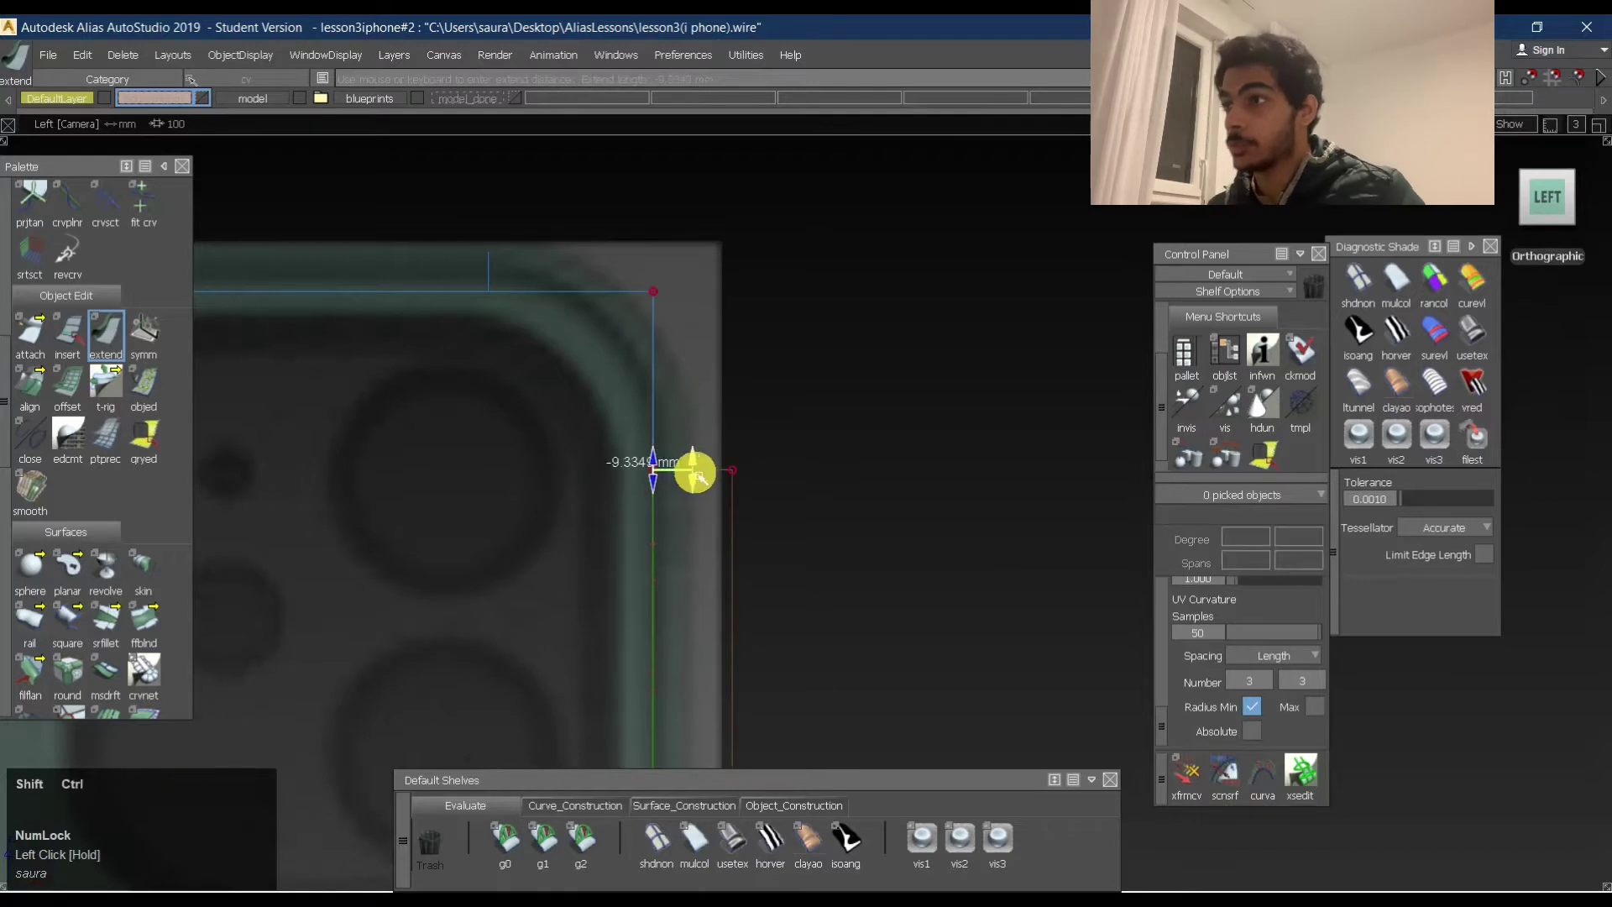
ctrl+shift+click(911, 367)
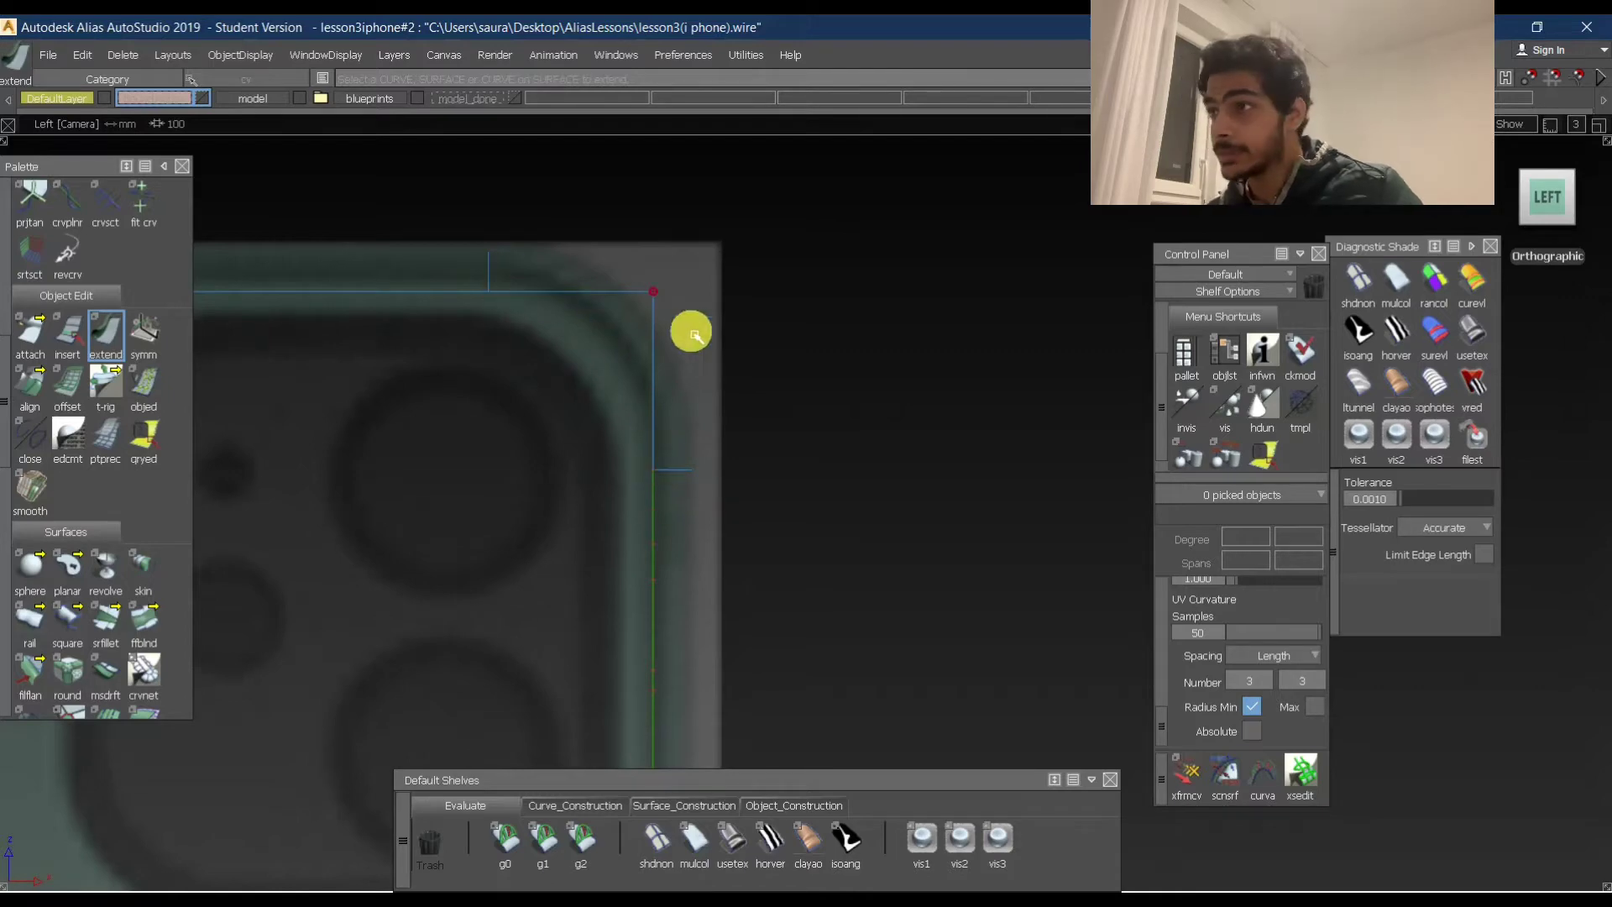
Fine-tune the side Skin surface's shortened end with Extend, raising it slightly toward the blueprint's rounded corner.
alt+shift+drag(694, 558, 680, 489)
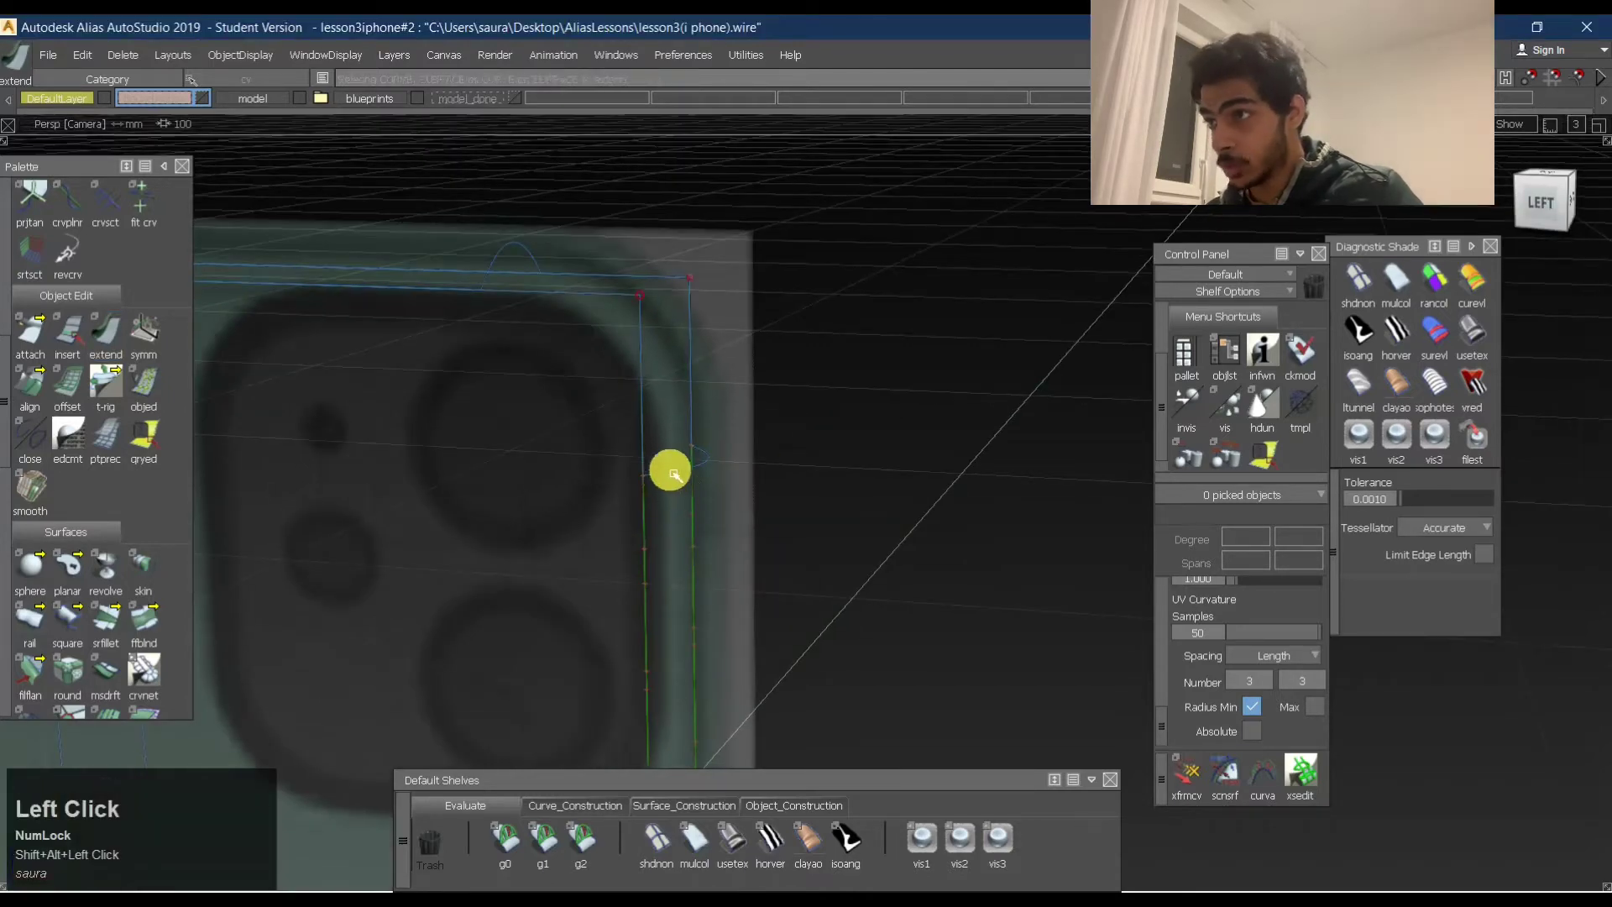
click(673, 473)
click(1386, 277)
click(1511, 220)
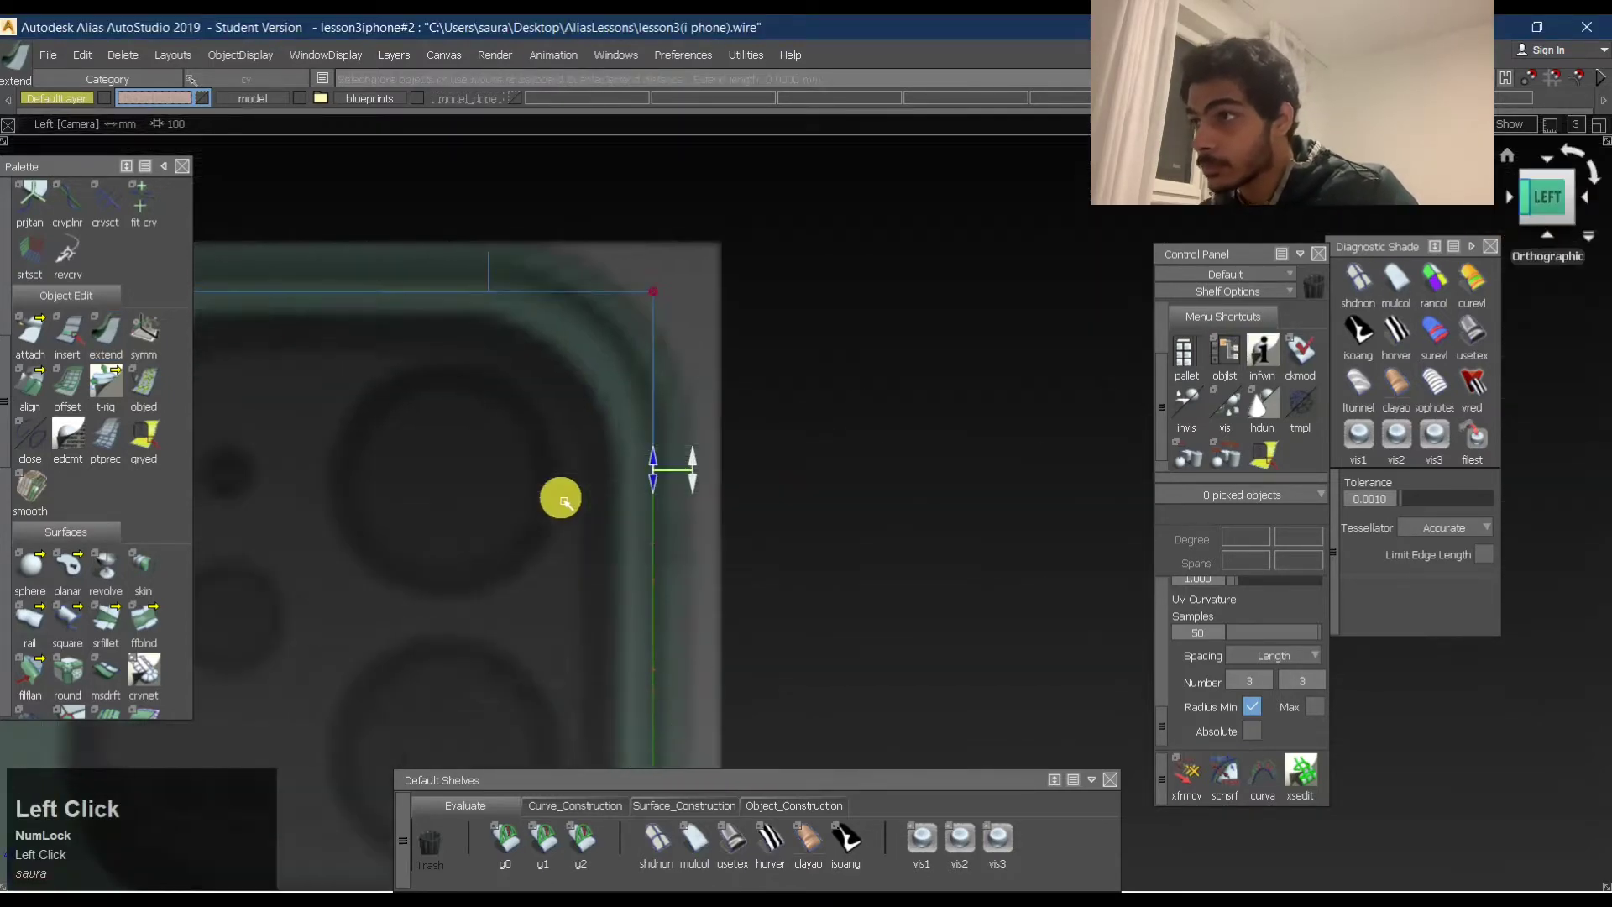
drag(696, 460, 697, 457)
ctrl+shift+click(980, 320)
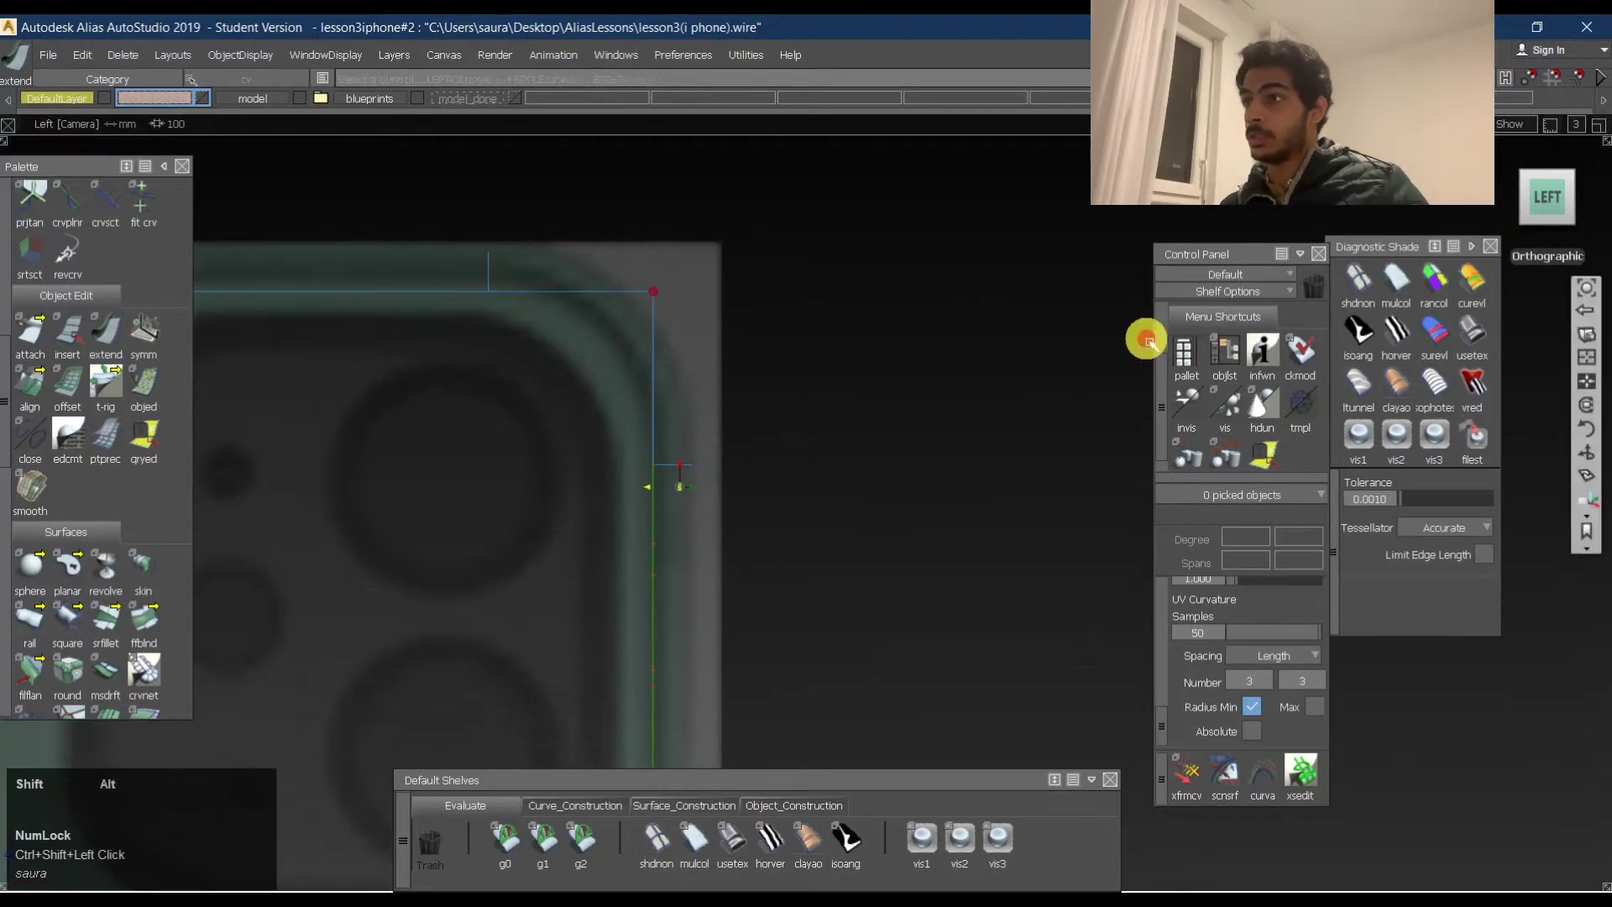
Hide the surfaces' control points and shade the model with the user-defined texture.
alt+shift+drag(1145, 335, 839, 350)
ctrl+shift+drag(964, 317, 676, 399)
click(721, 502)
ctrl+shift+click(1486, 245)
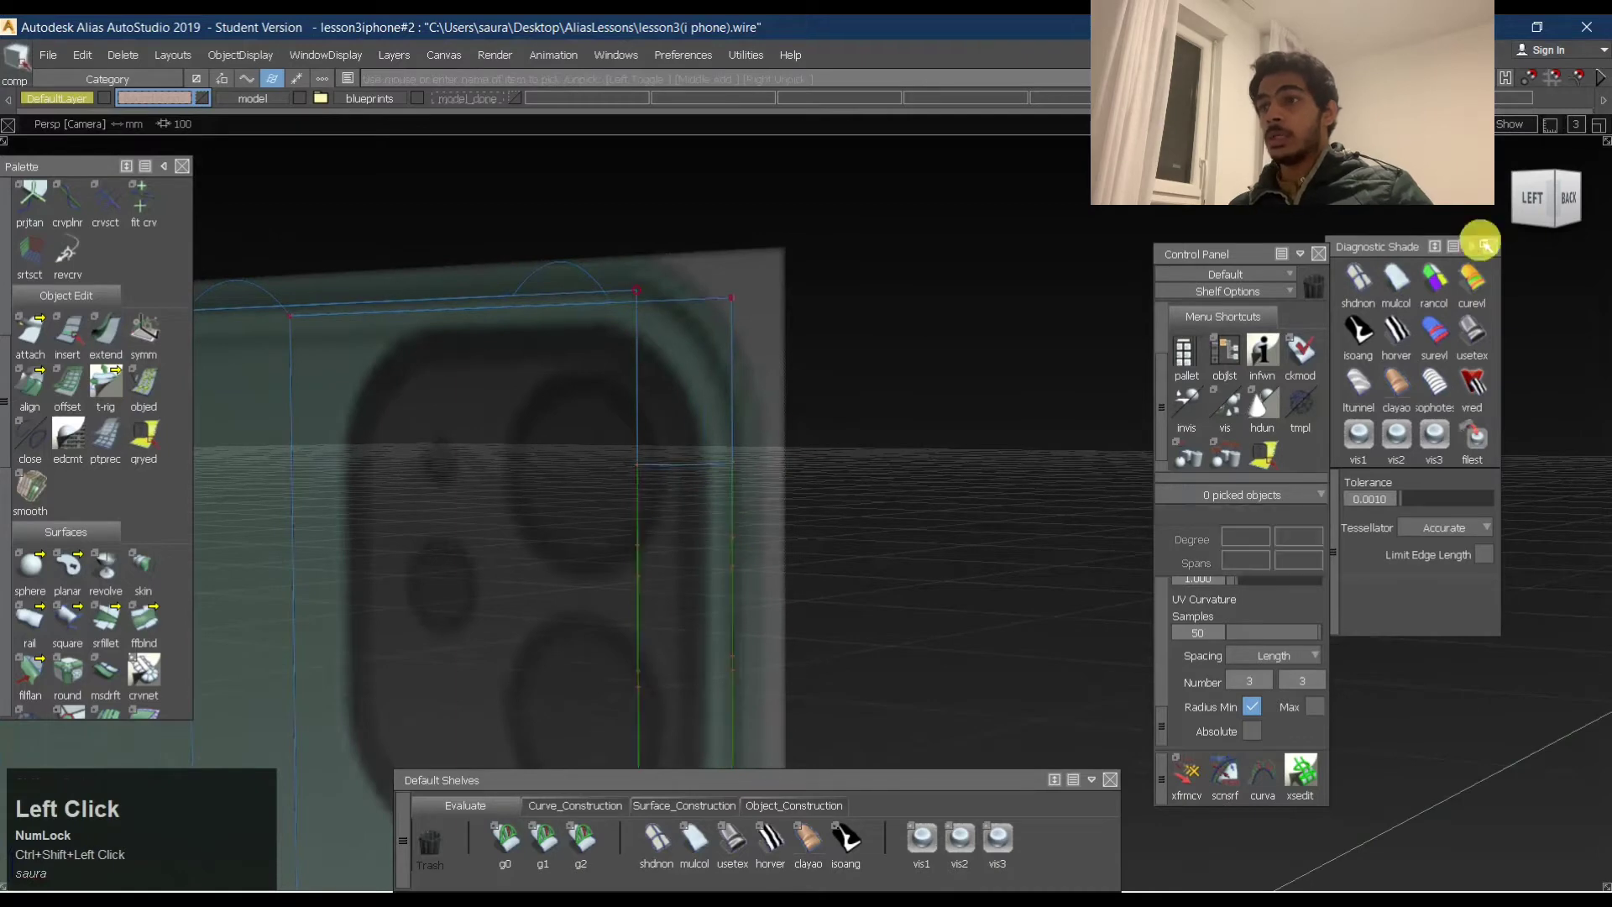
click(1530, 198)
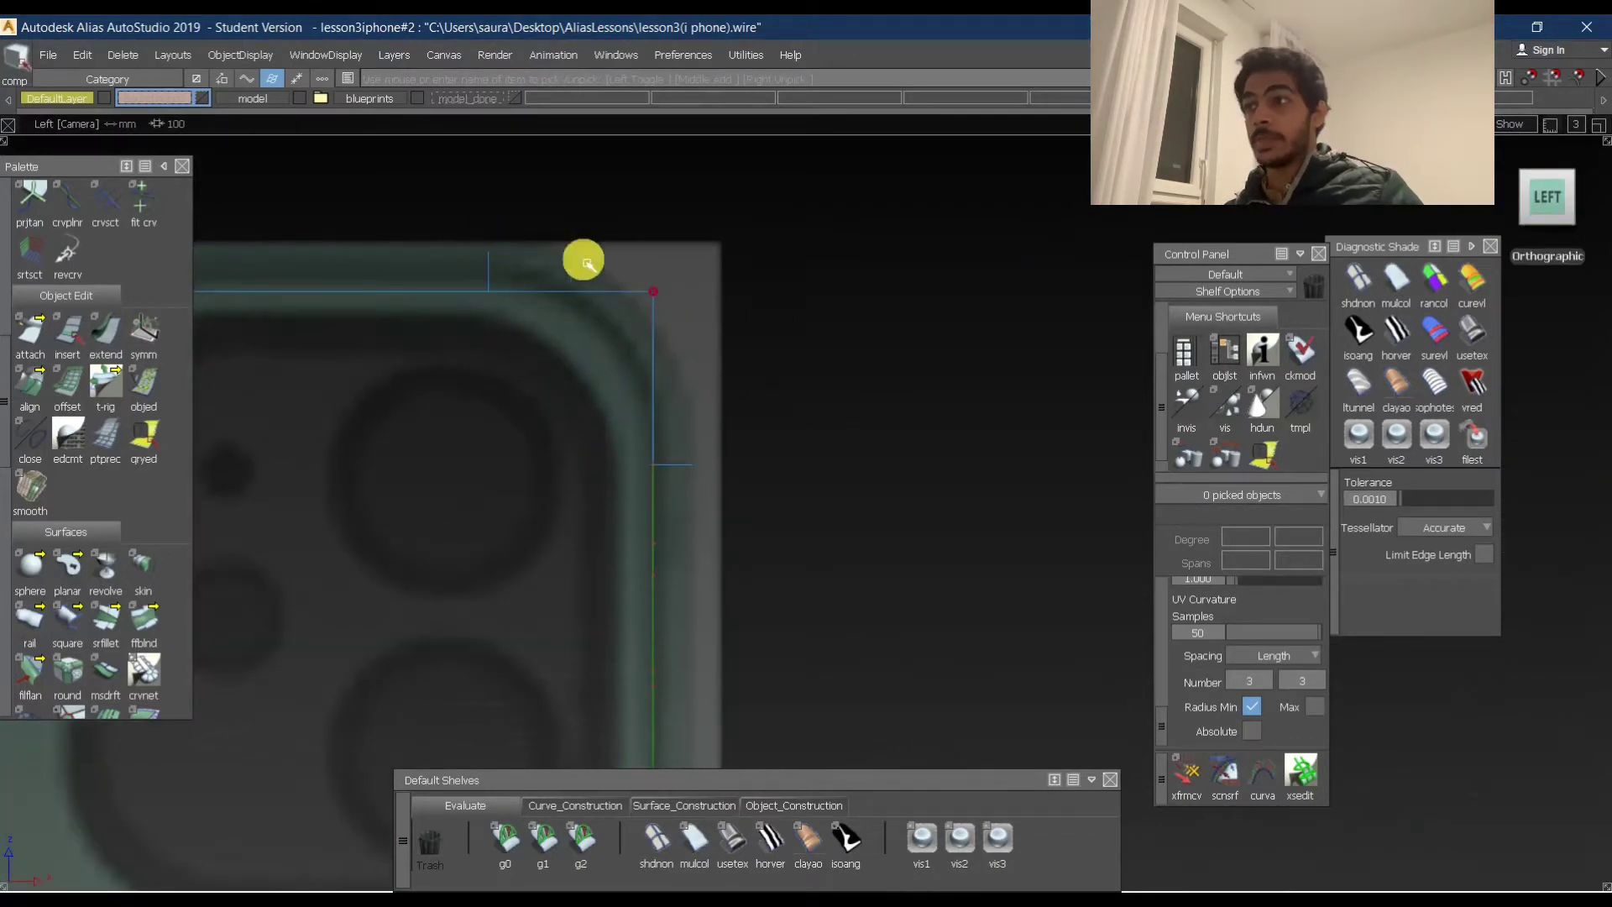
alt+shift+drag(645, 391, 608, 291)
ctrl+shift+click(753, 330)
alt+shift+drag(753, 330, 453, 324)
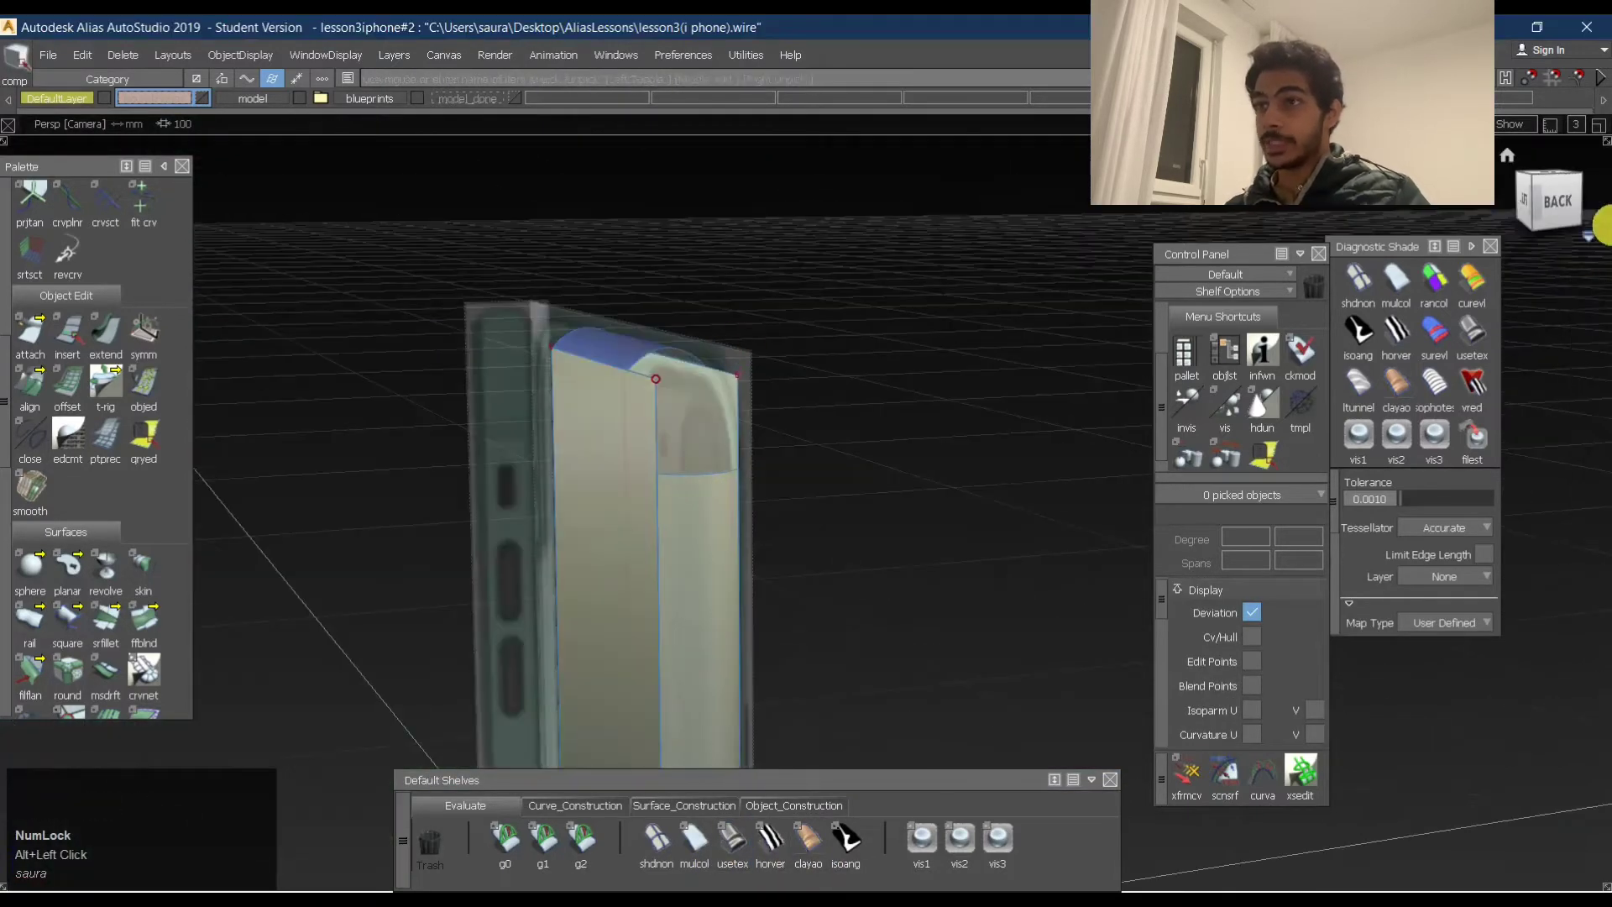
Examine the shaded corner gap between the top and side Skin surfaces in the Back and Left views, switching the shading off again.
click(1567, 202)
alt+shift+right_drag(705, 389, 893, 312)
alt+shift+middle_drag(894, 313, 663, 277)
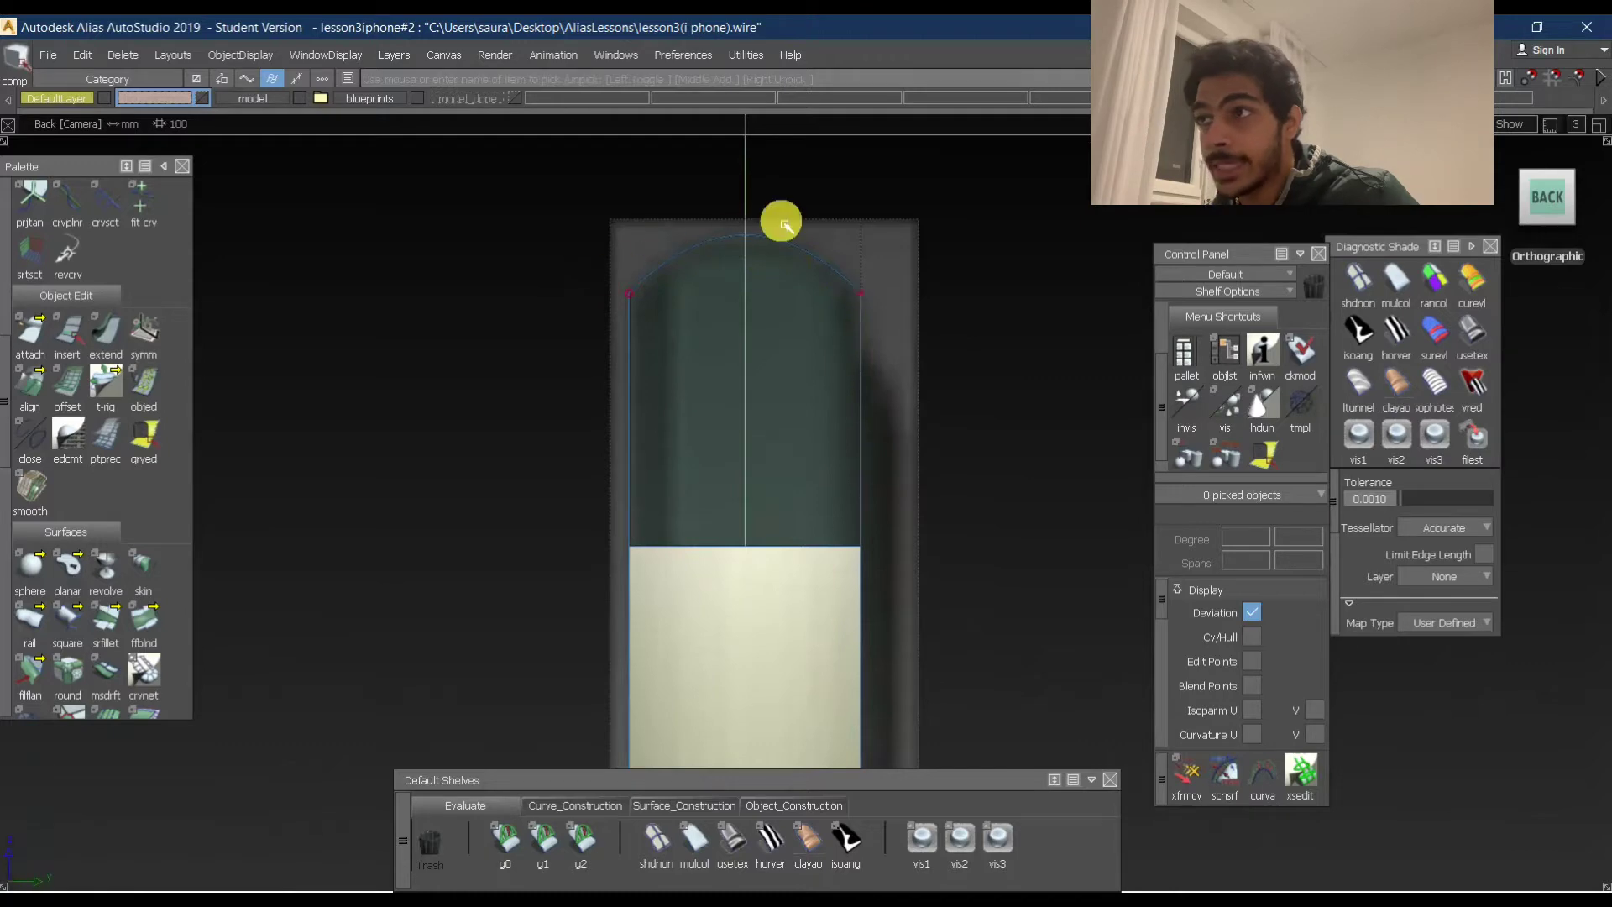
alt+shift+drag(537, 353, 781, 395)
alt+shift+right_drag(781, 395, 882, 428)
alt+shift+drag(882, 428, 677, 468)
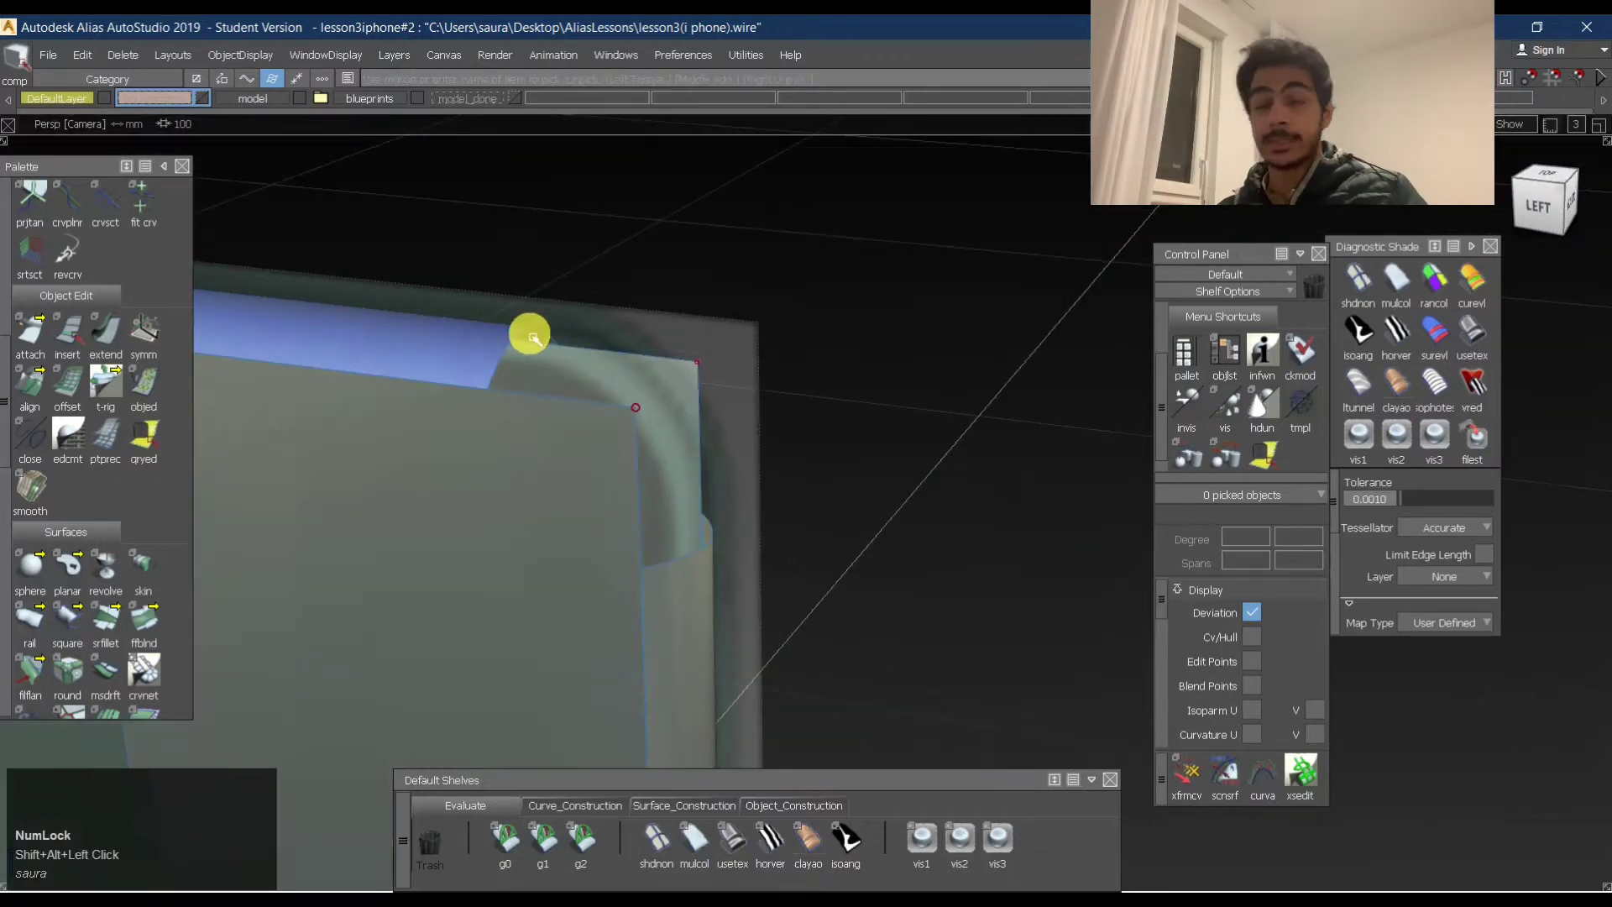
click(1541, 204)
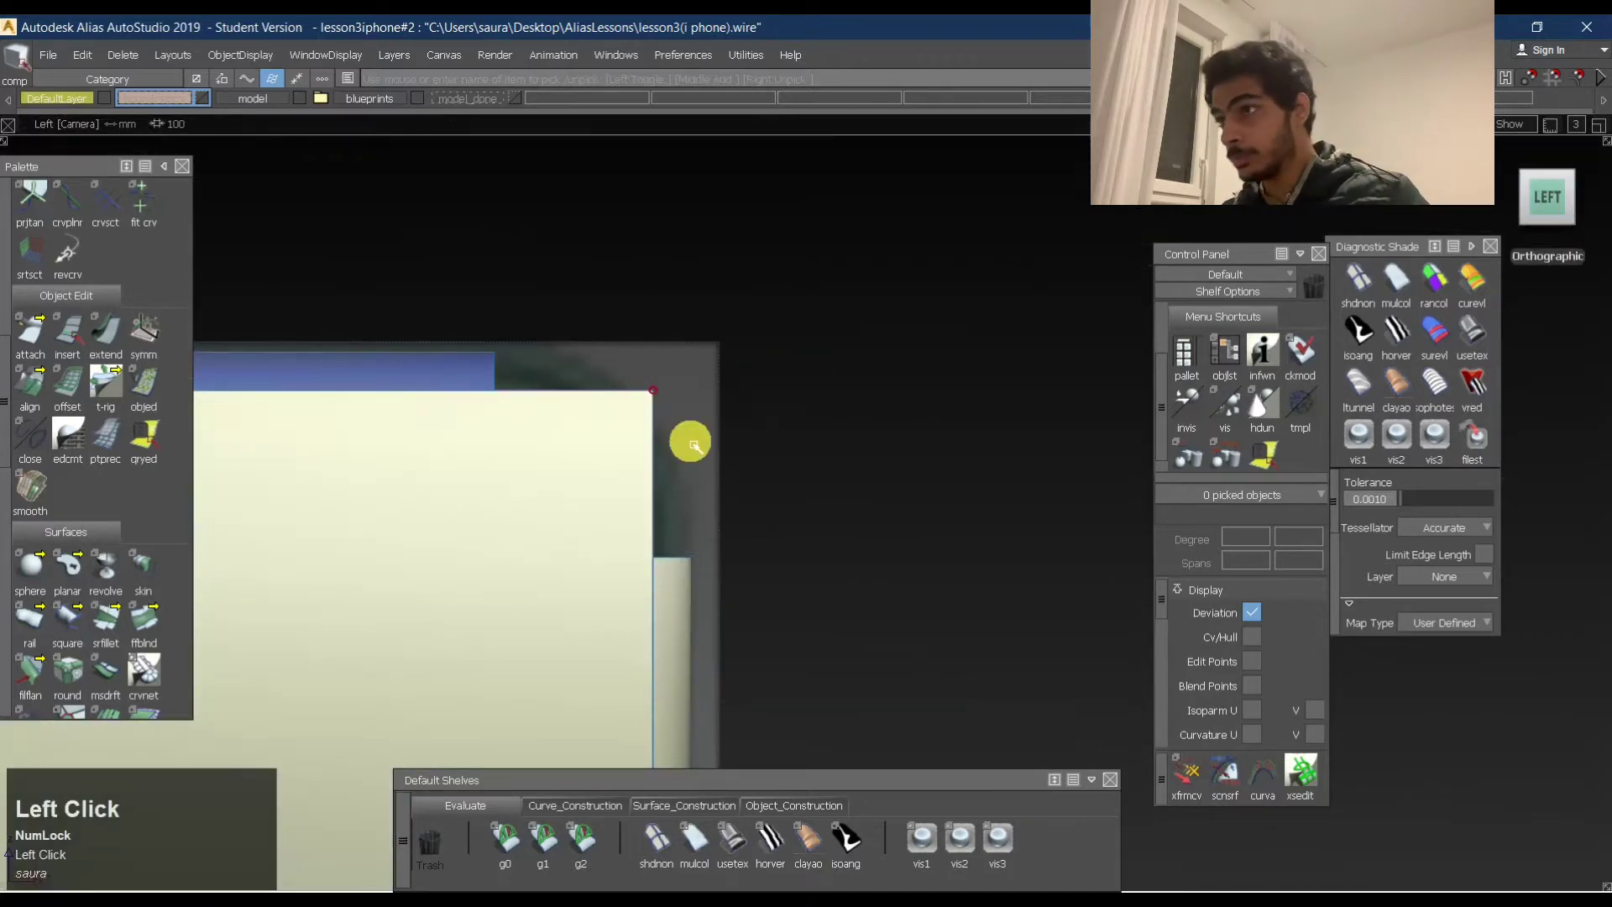
click(657, 837)
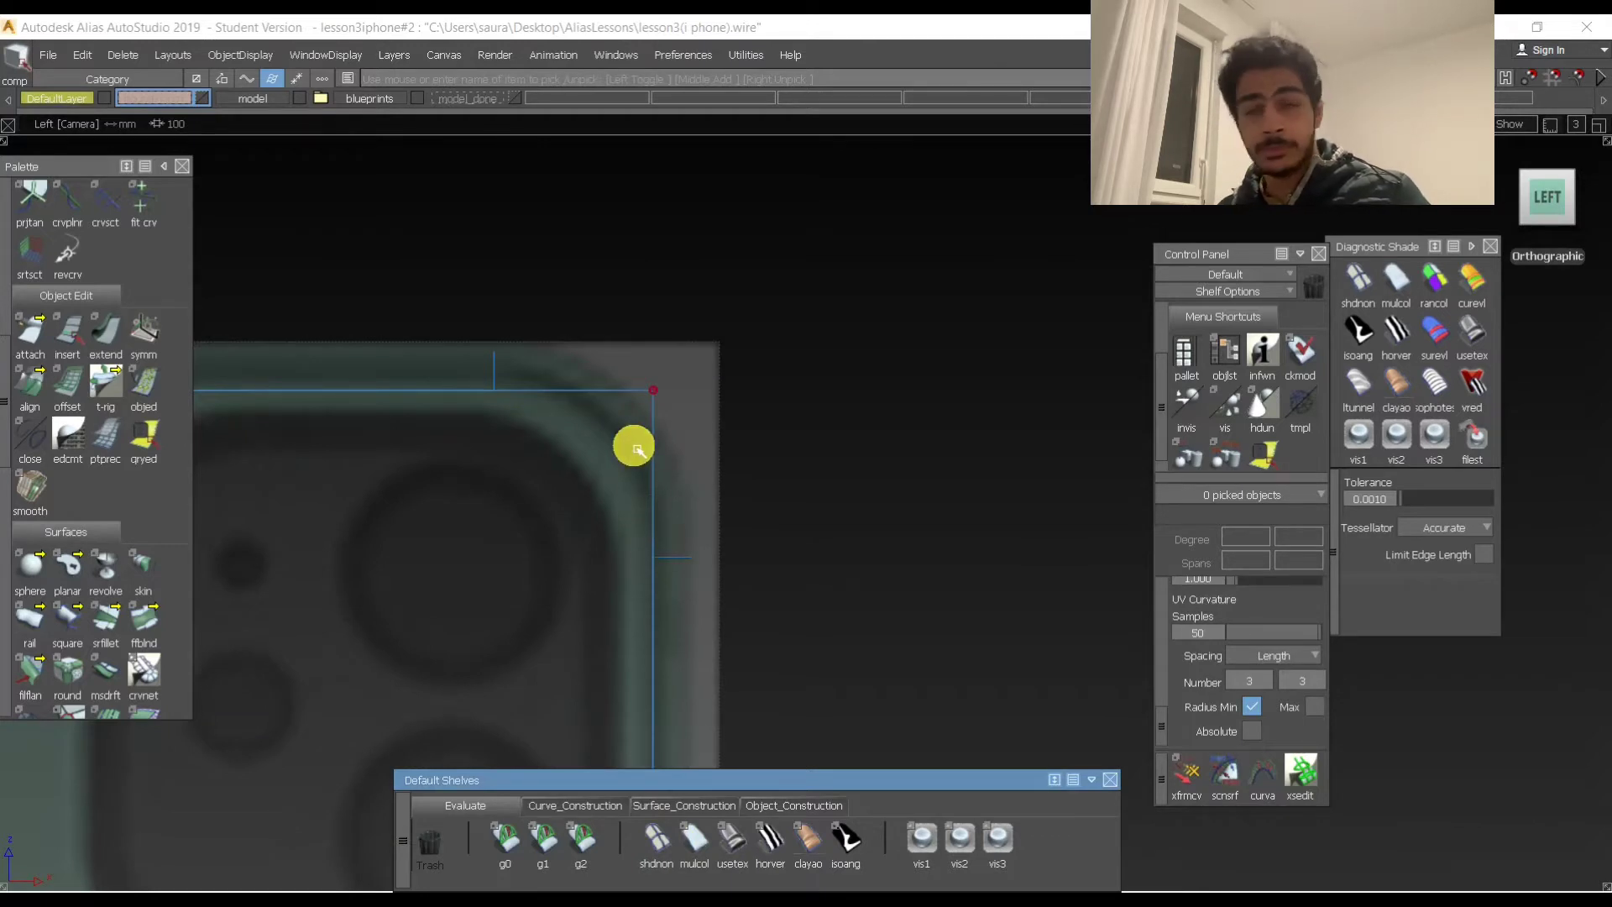
Draw an edit point curve across the corner, snapped to the near-side ends of the top and side Skin surfaces.
ctrl+shift+drag(554, 353, 565, 496)
click(492, 397)
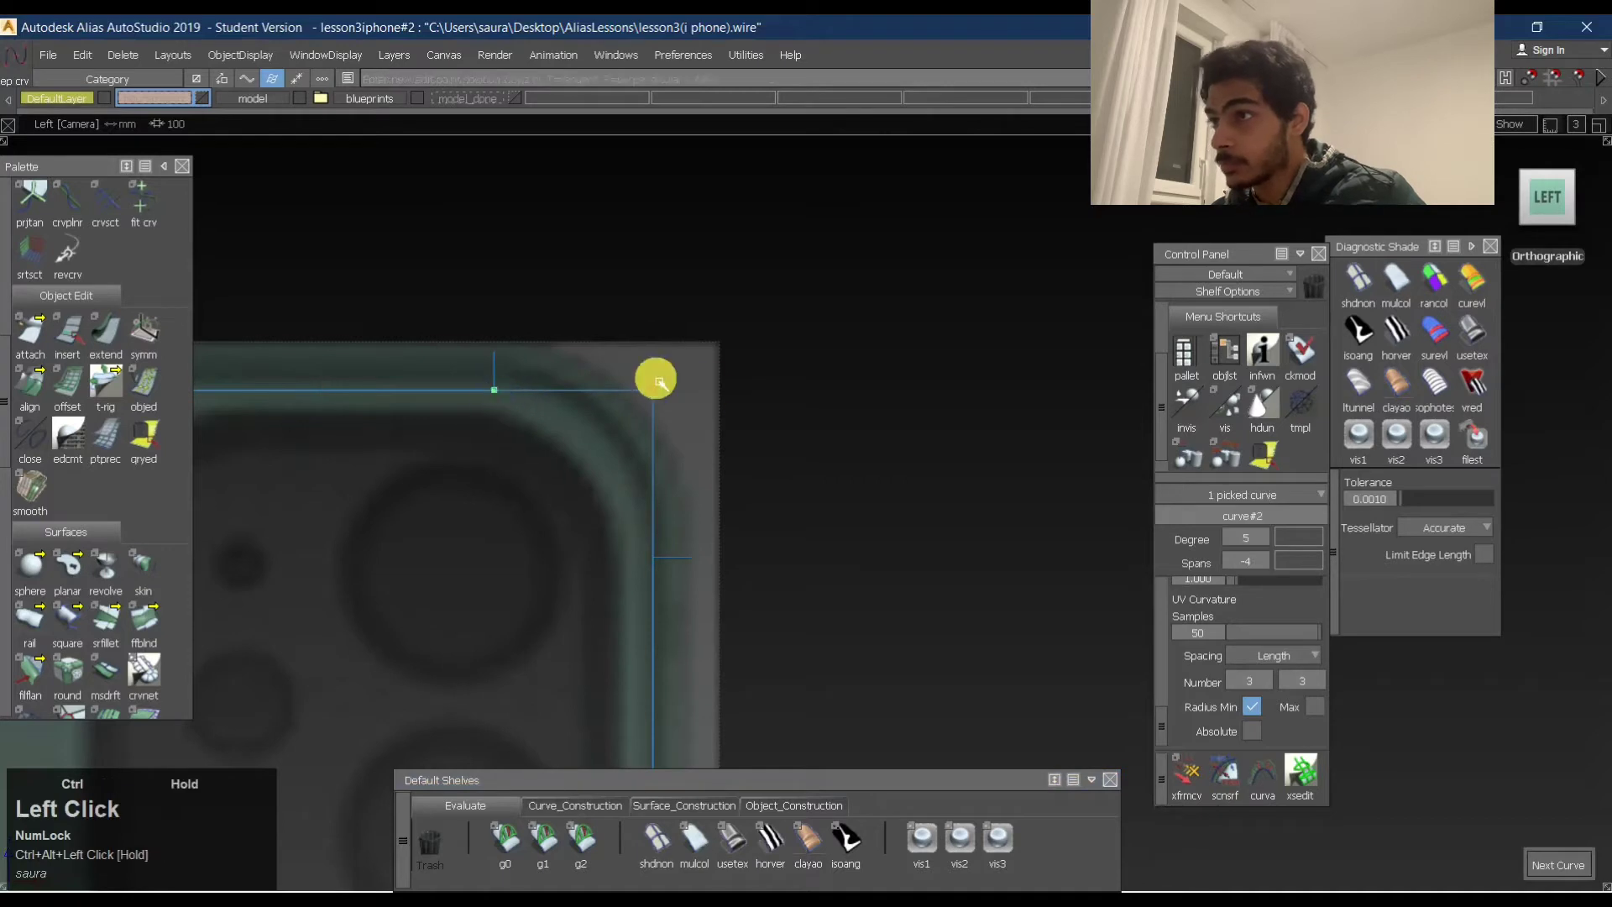
ctrl+alt+drag(664, 534, 601, 456)
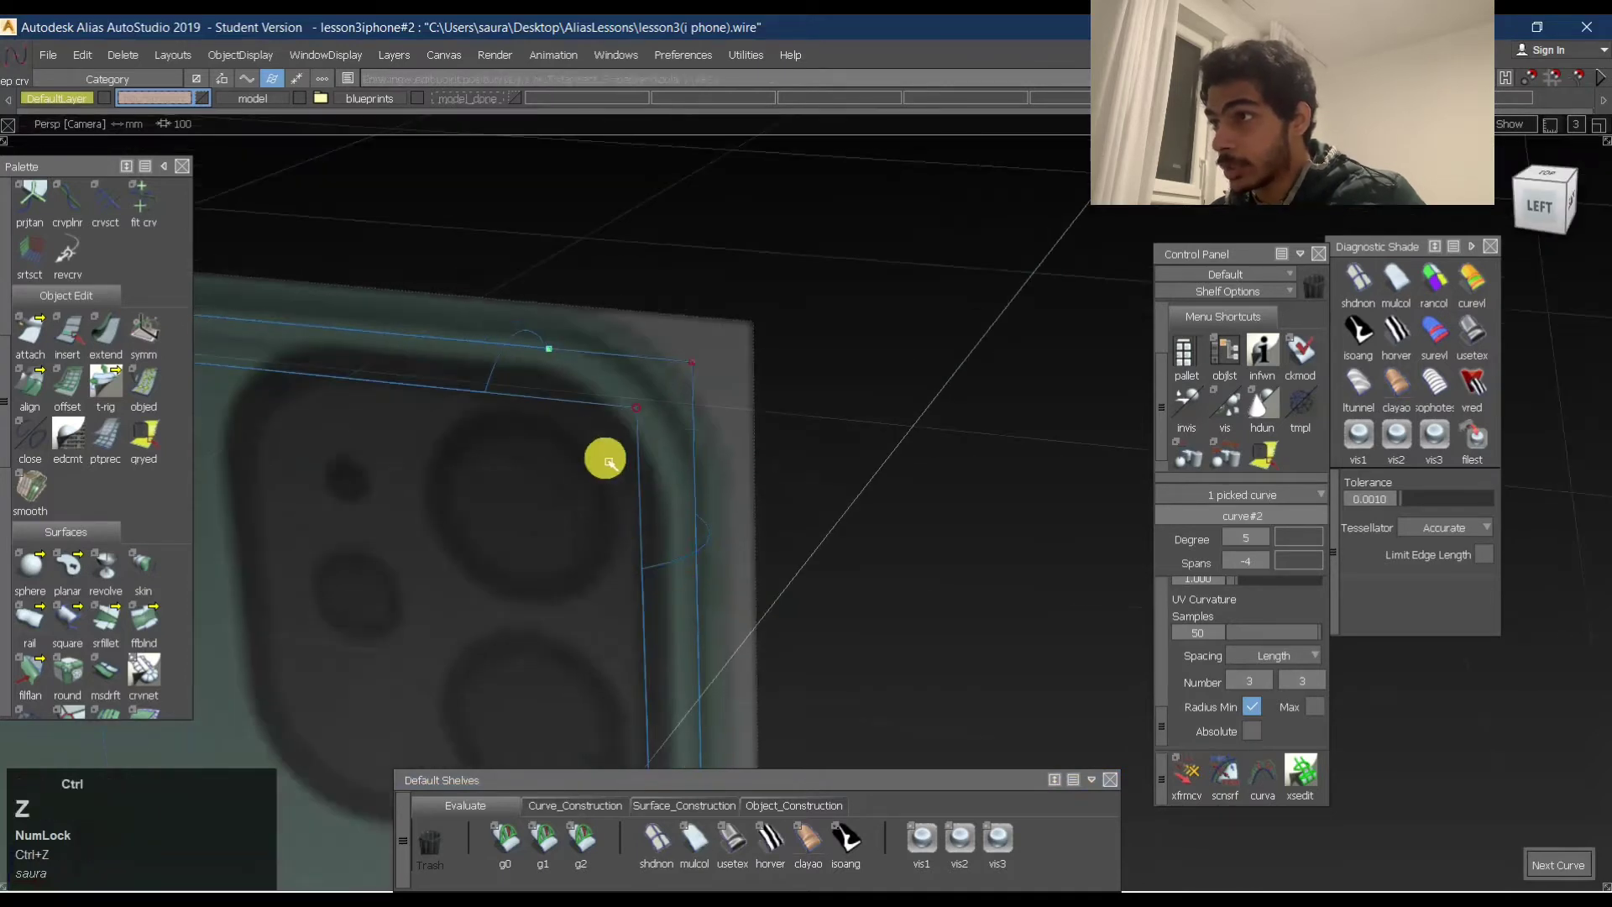
key(ctrl+z)
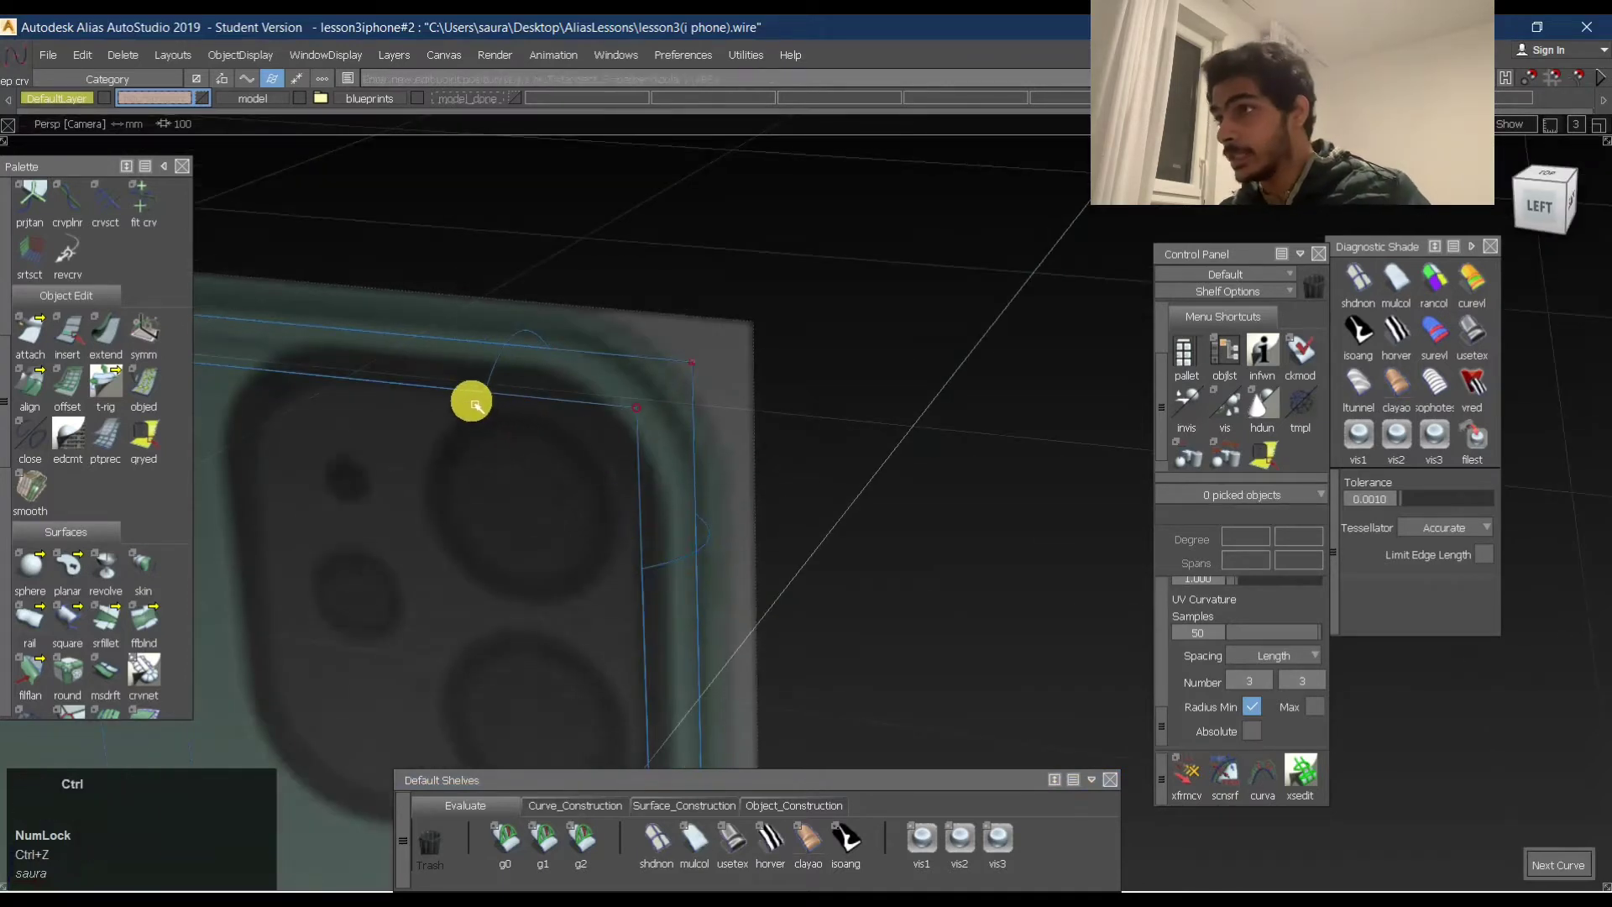
ctrl+alt+drag(460, 395, 482, 401)
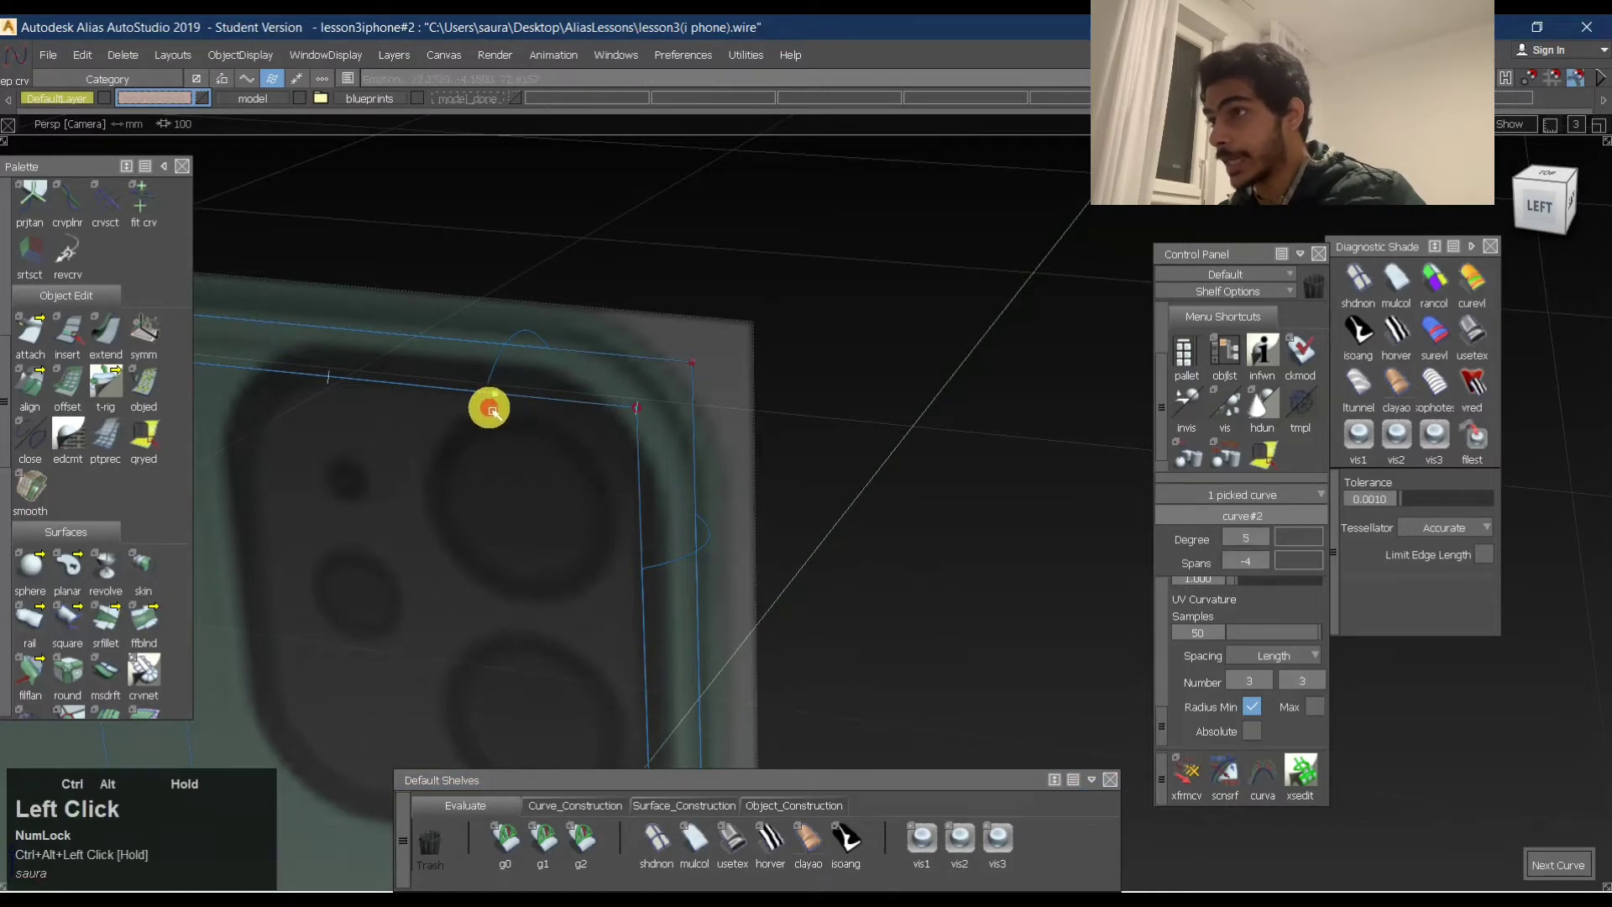
ctrl+alt+drag(346, 417, 640, 567)
ctrl+shift+click(638, 625)
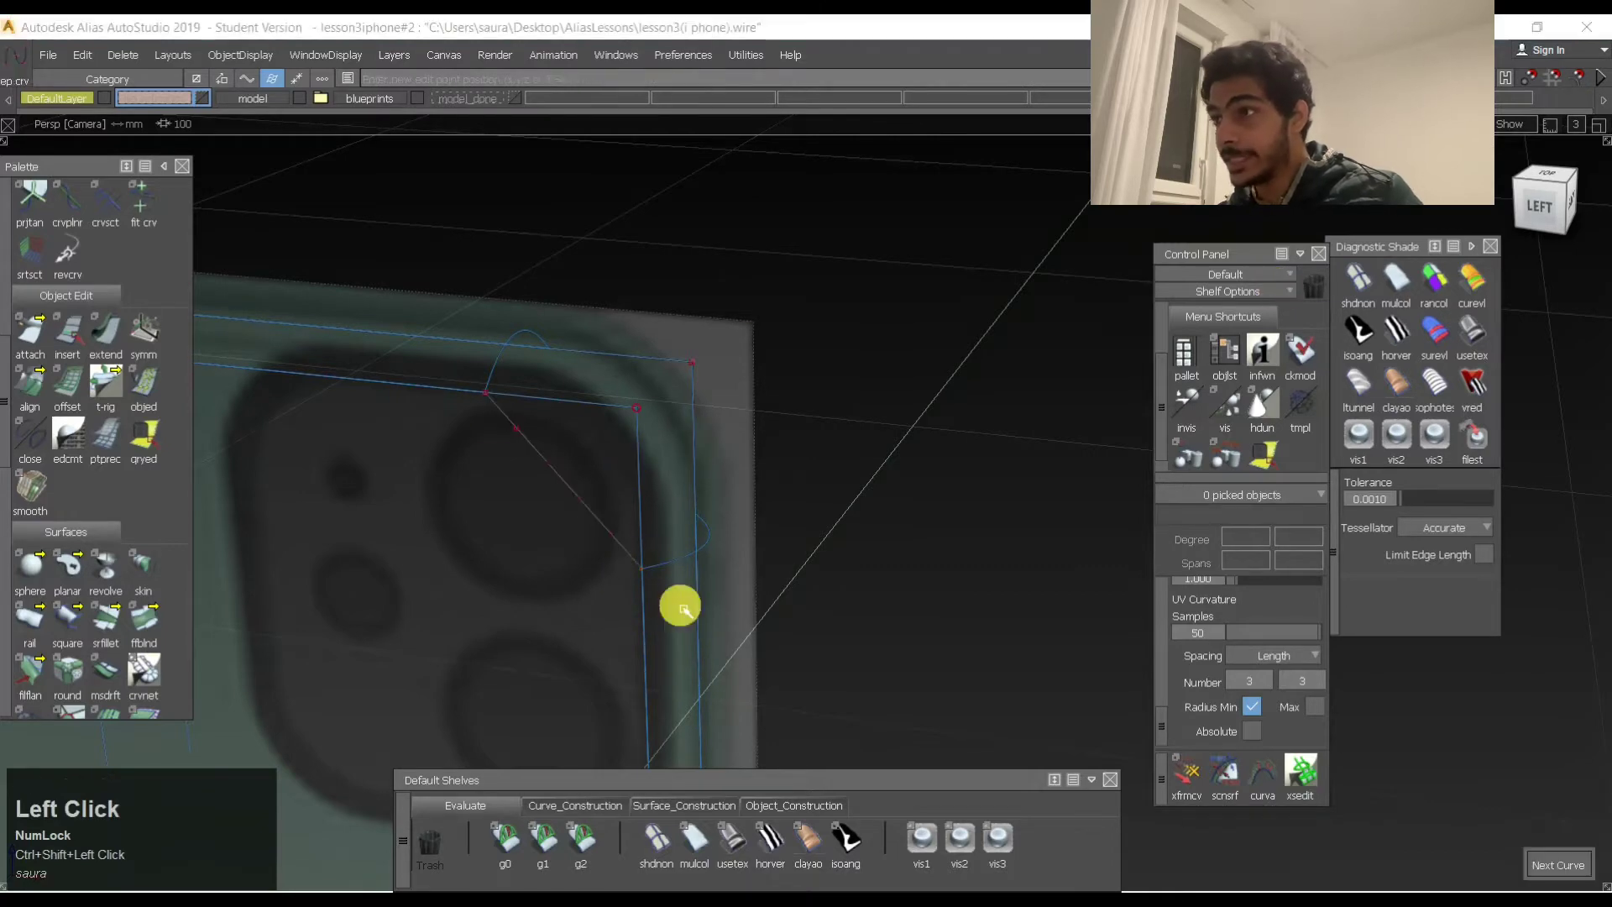
click(1541, 206)
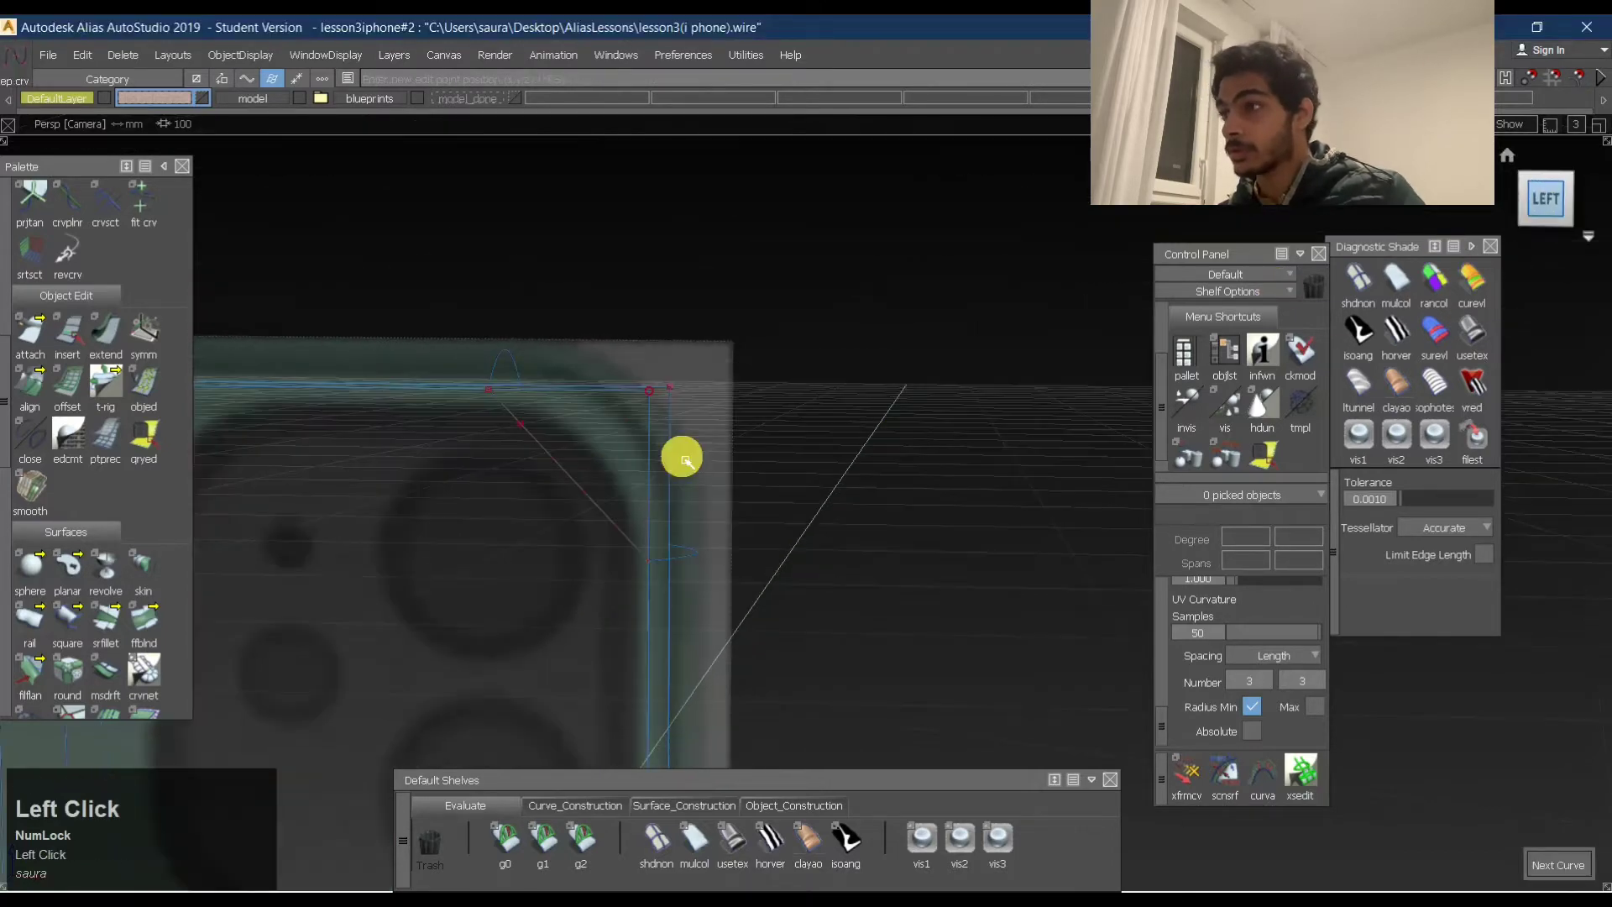
ctrl+shift+drag(601, 655, 721, 522)
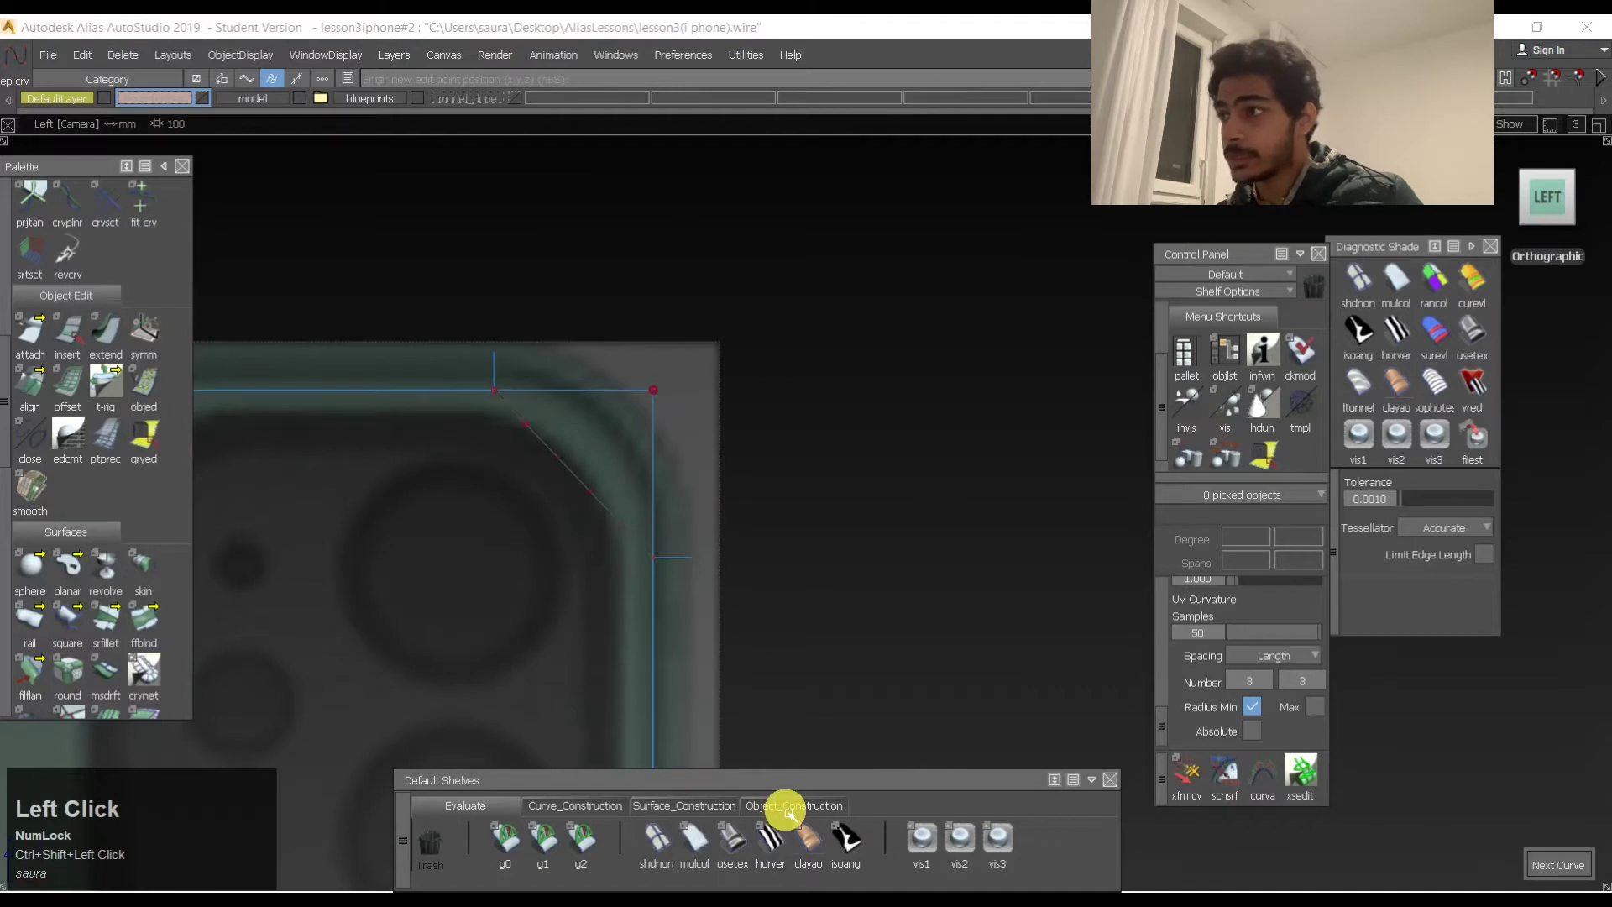
click(790, 808)
scroll(102, 542, down, 1)
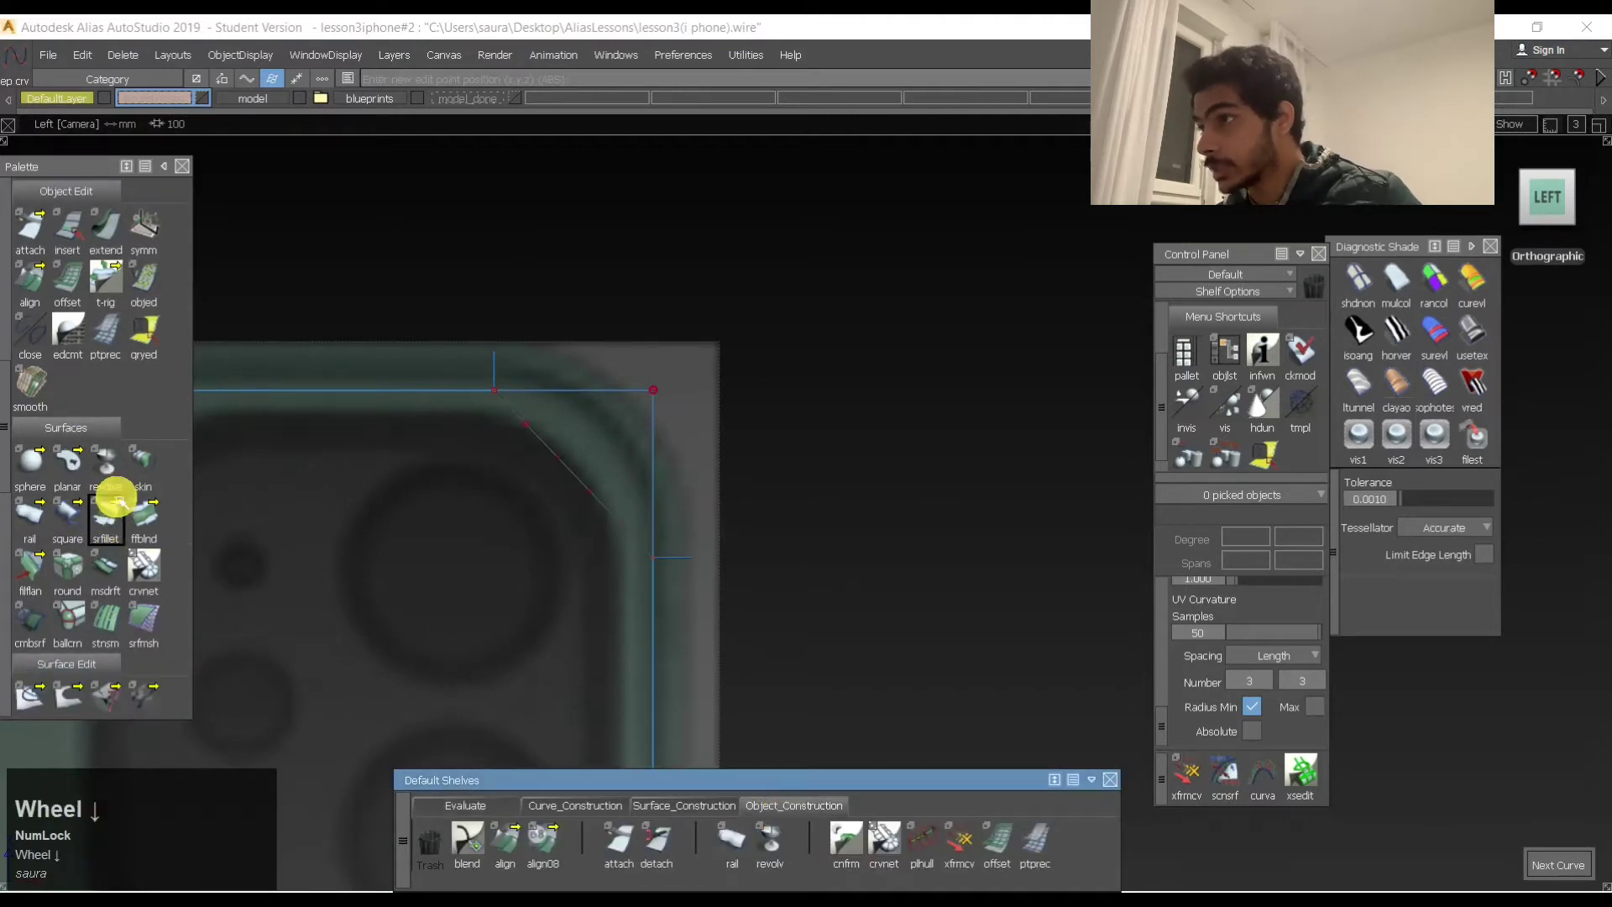
scroll(115, 500, down, 5)
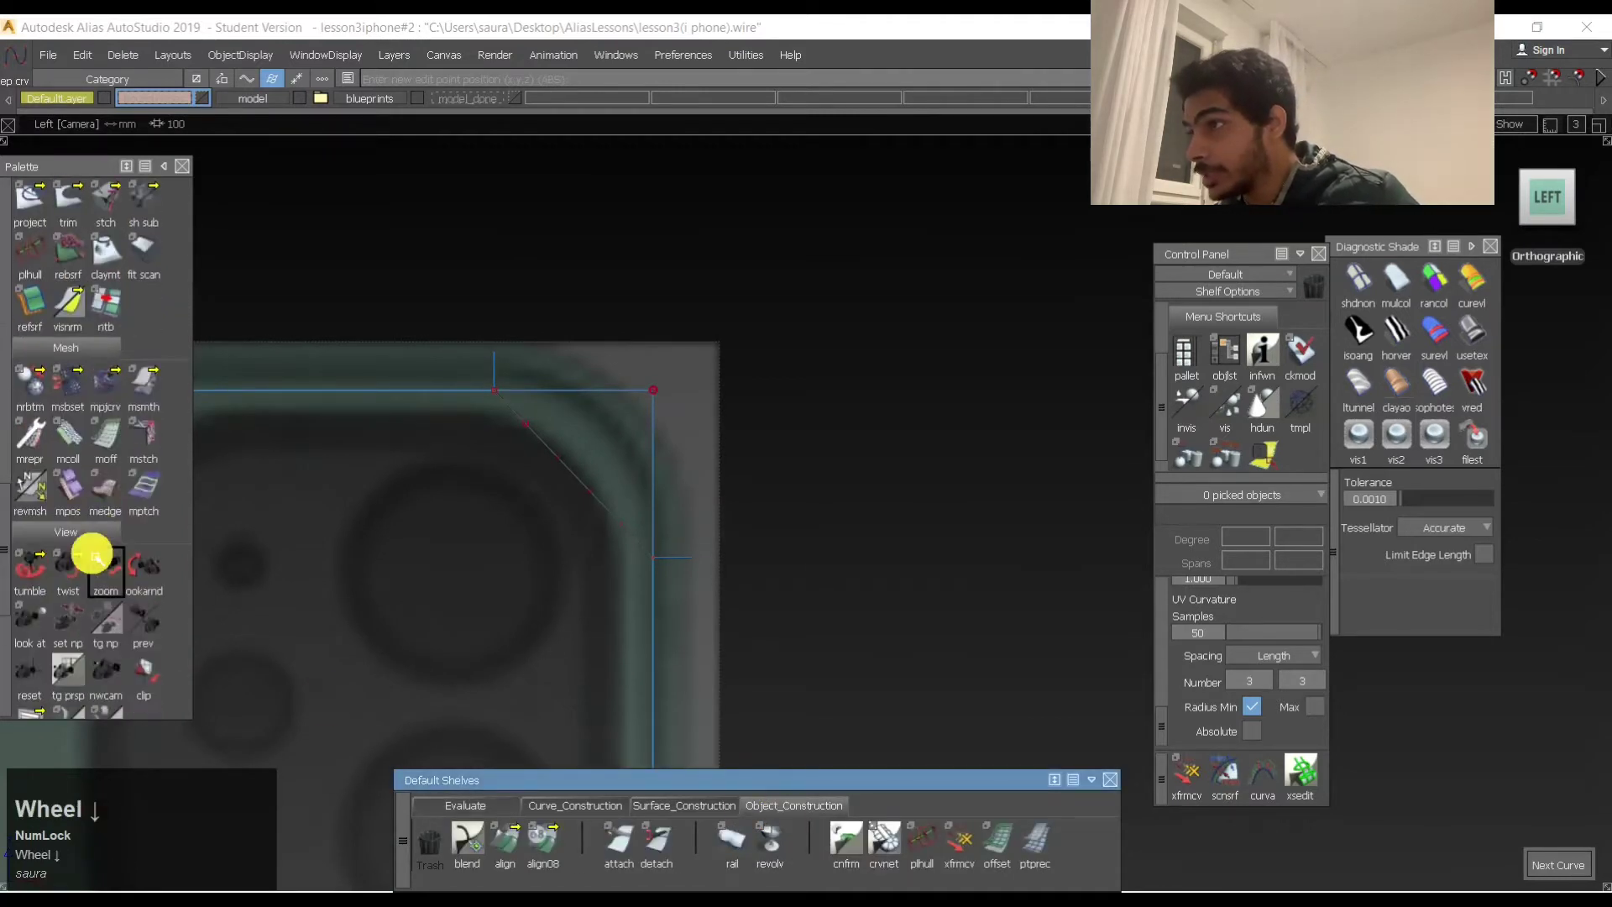
scroll(92, 554, up, 4)
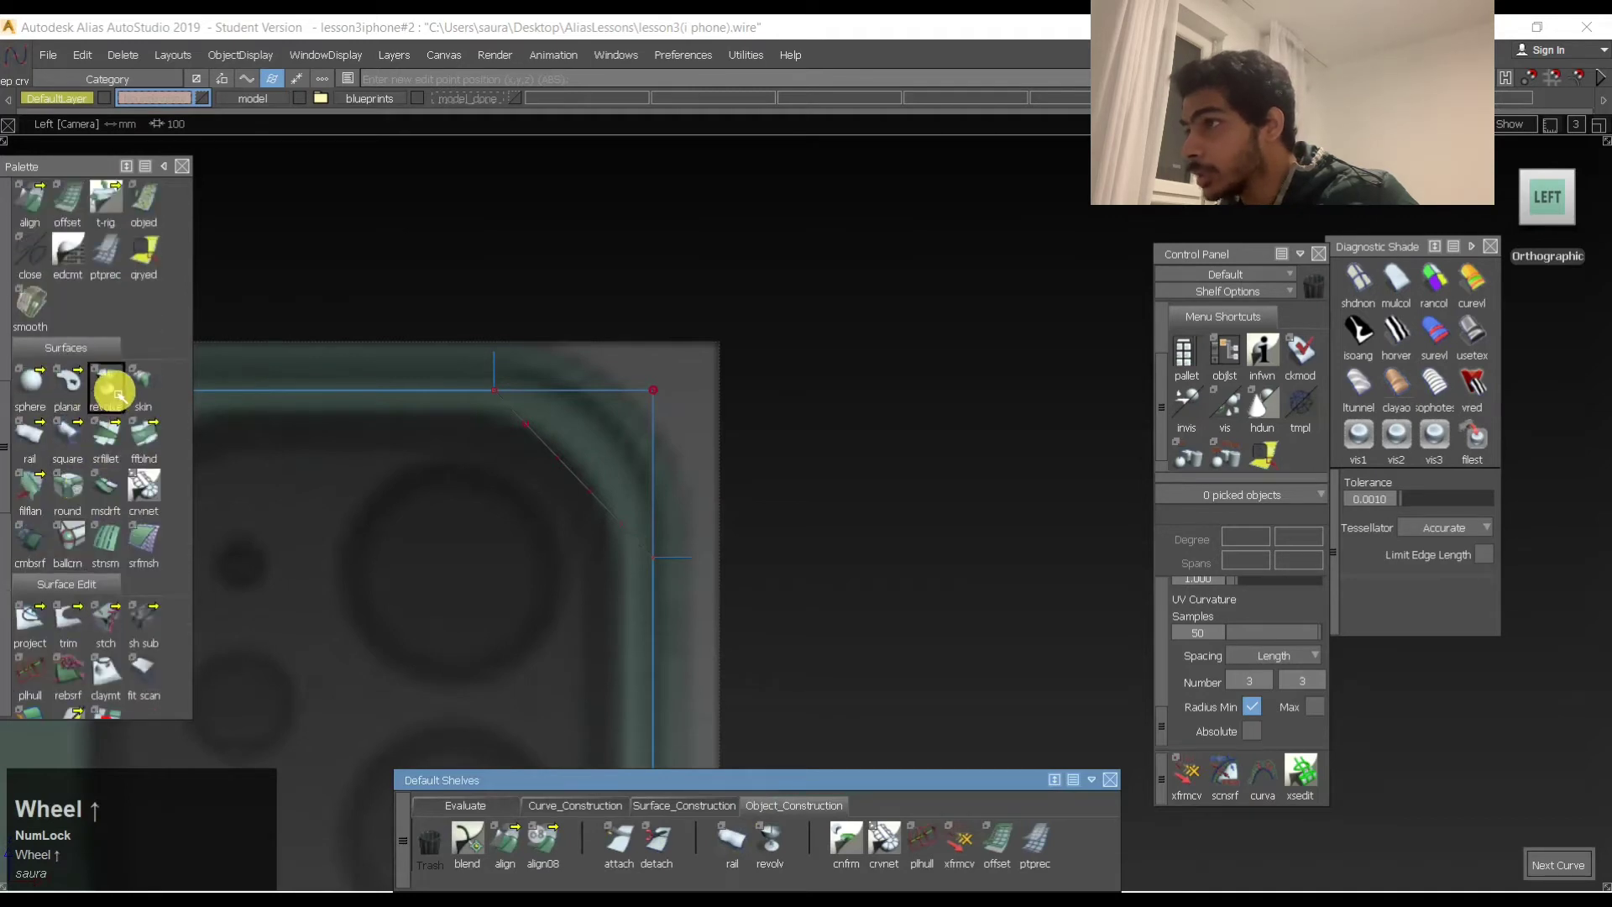
Align both ends of the corner curve to the top and side Skin surfaces with G2 continuity and explicit control.
scroll(112, 407, up, 4)
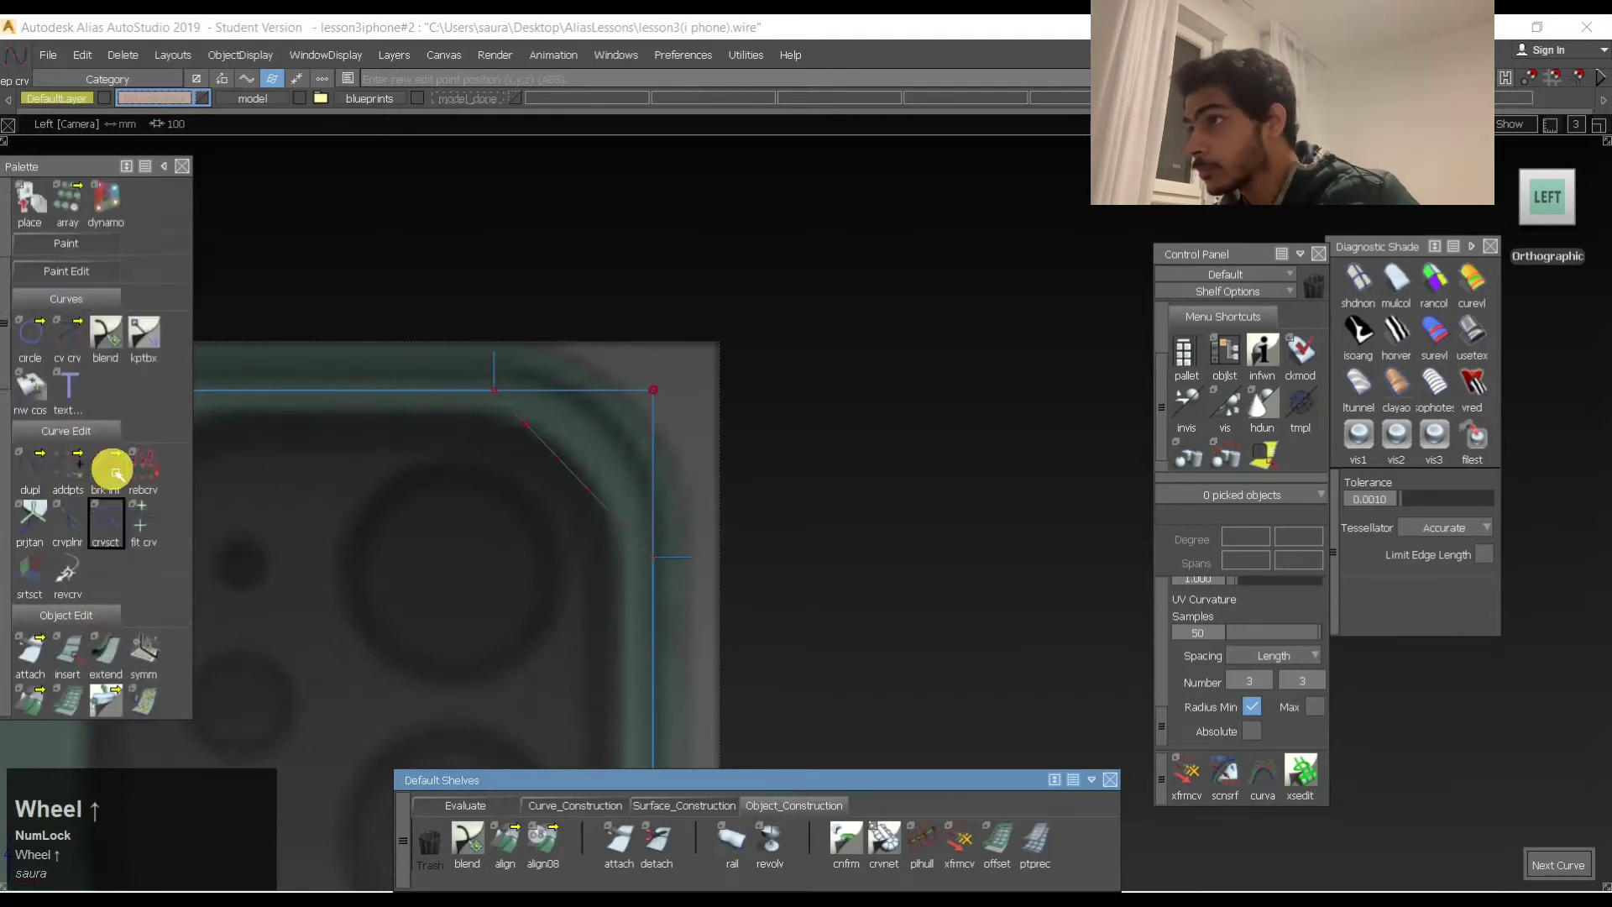
scroll(115, 472, up, 1)
scroll(115, 471, down, 2)
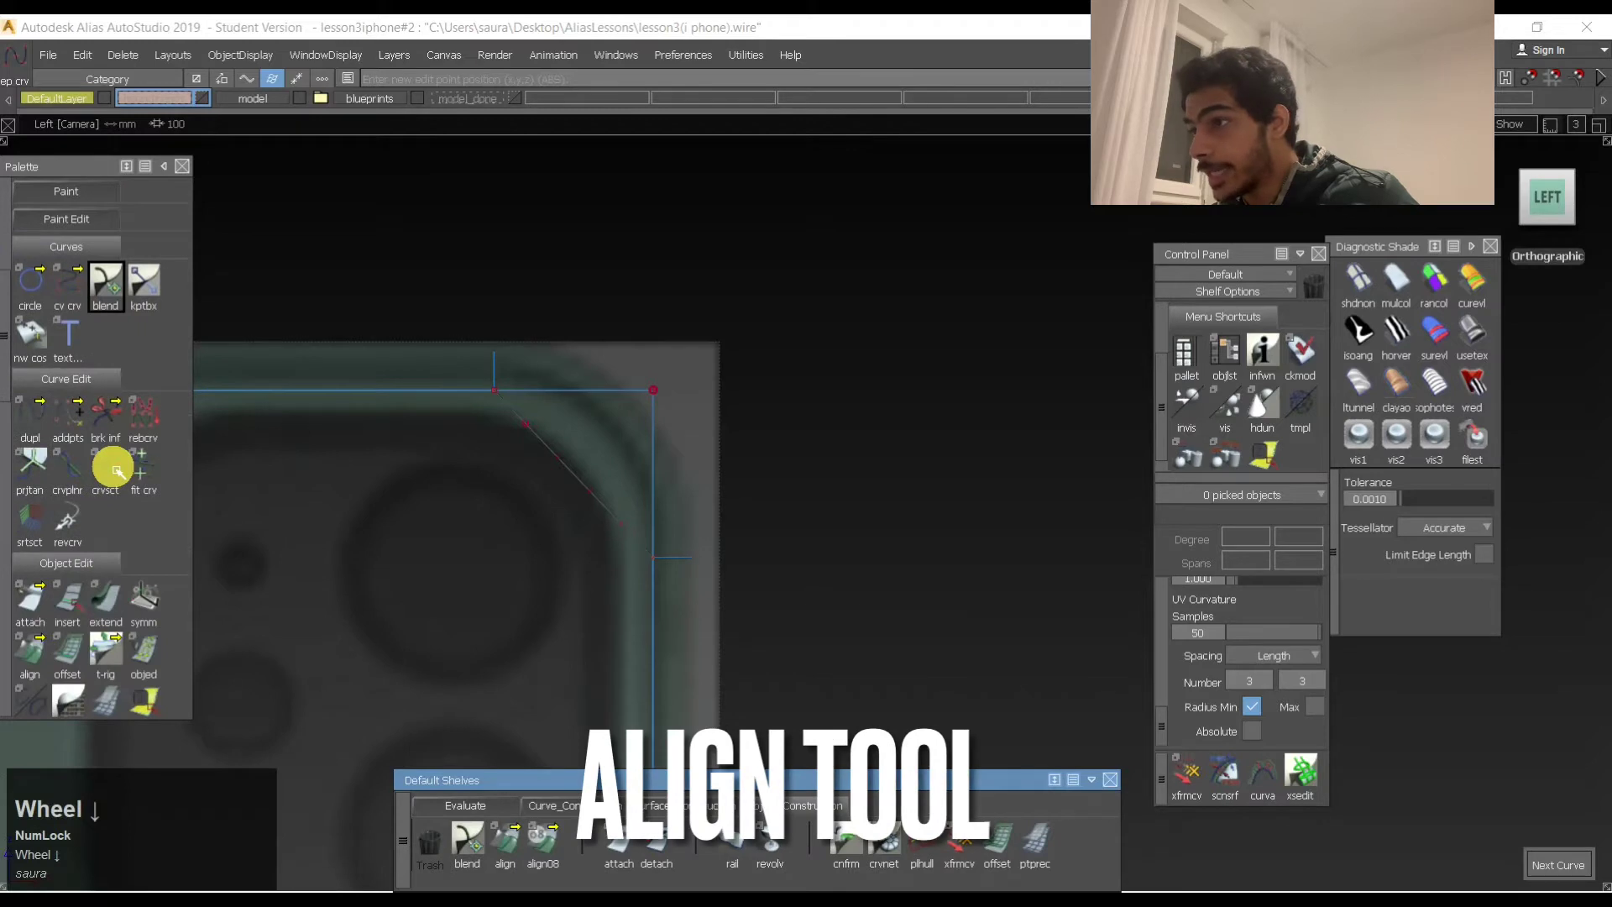
scroll(116, 540, down, 1)
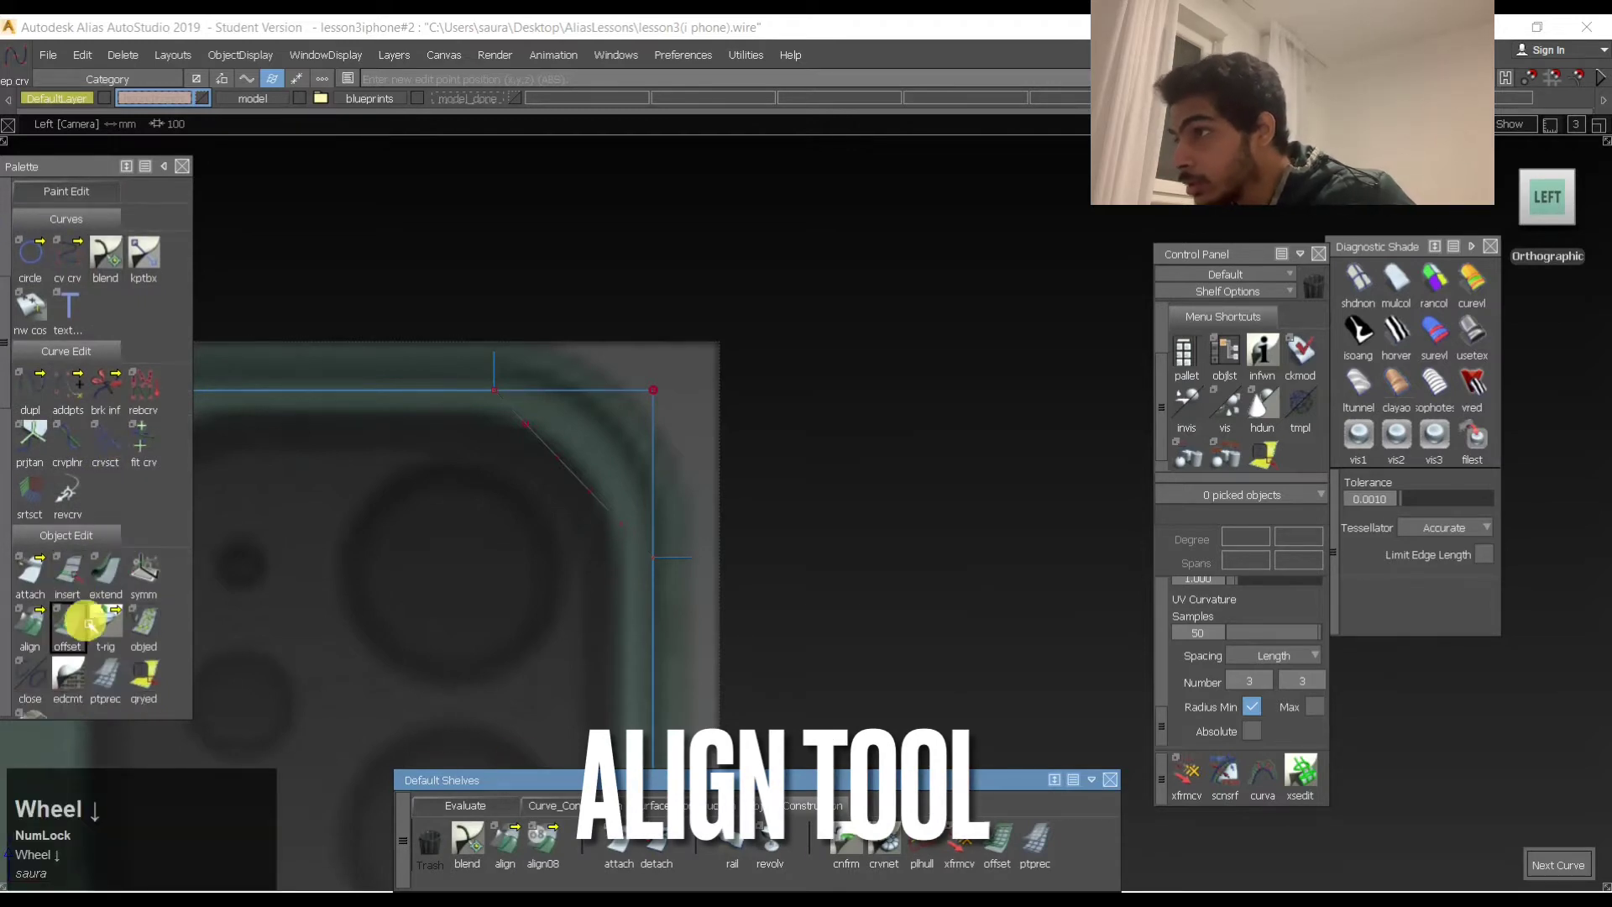
scroll(59, 546, down, 2)
click(64, 536)
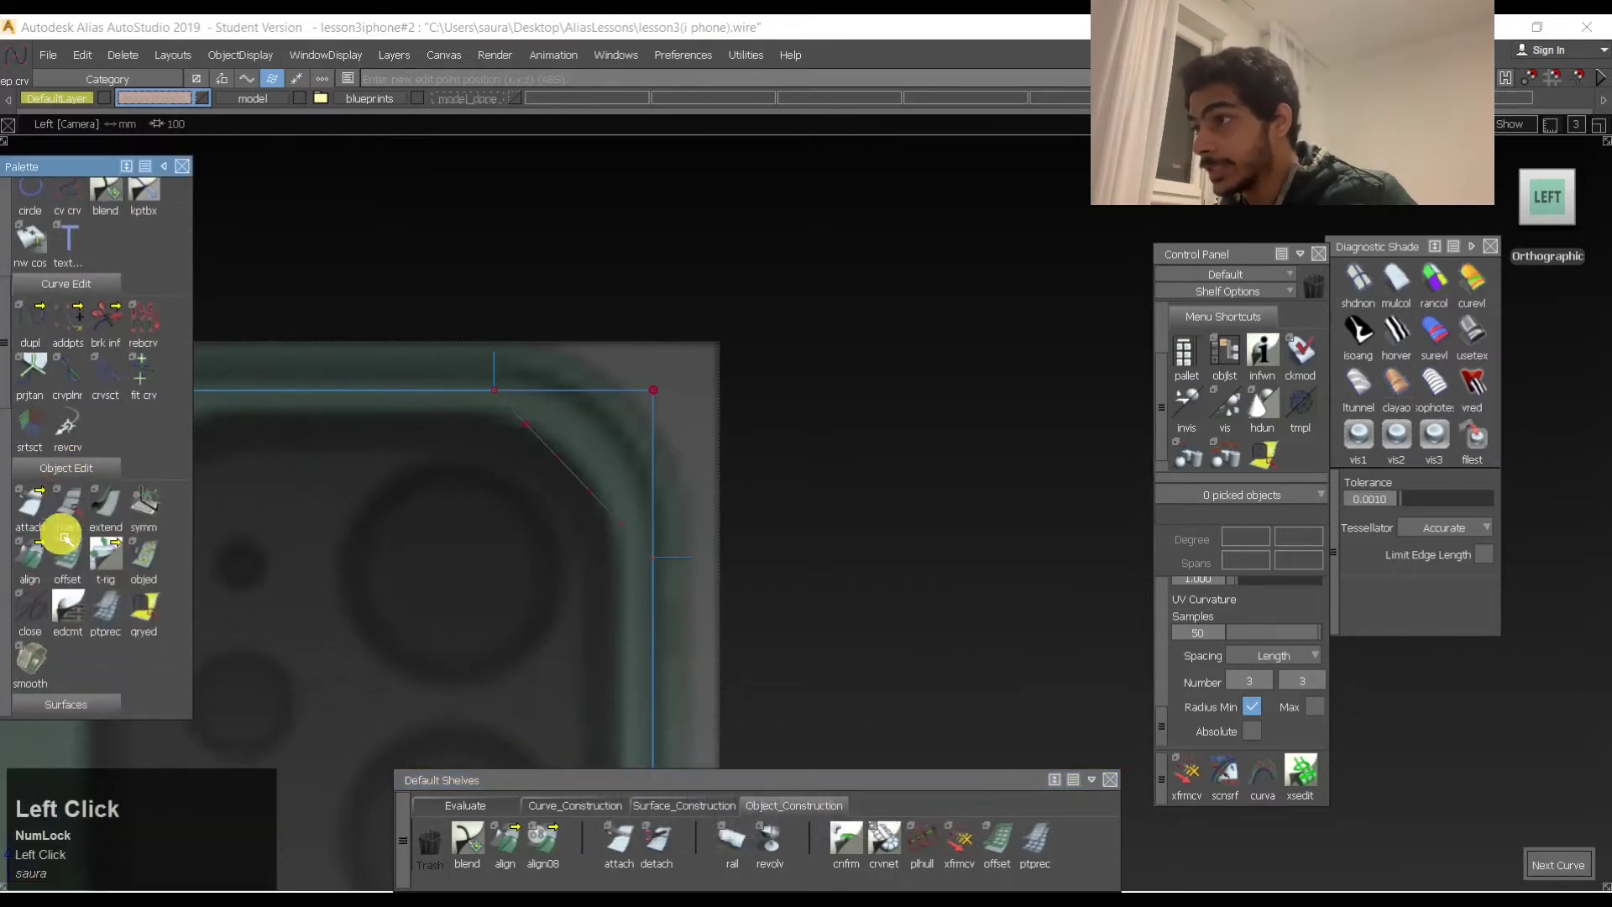
double_click(30, 557)
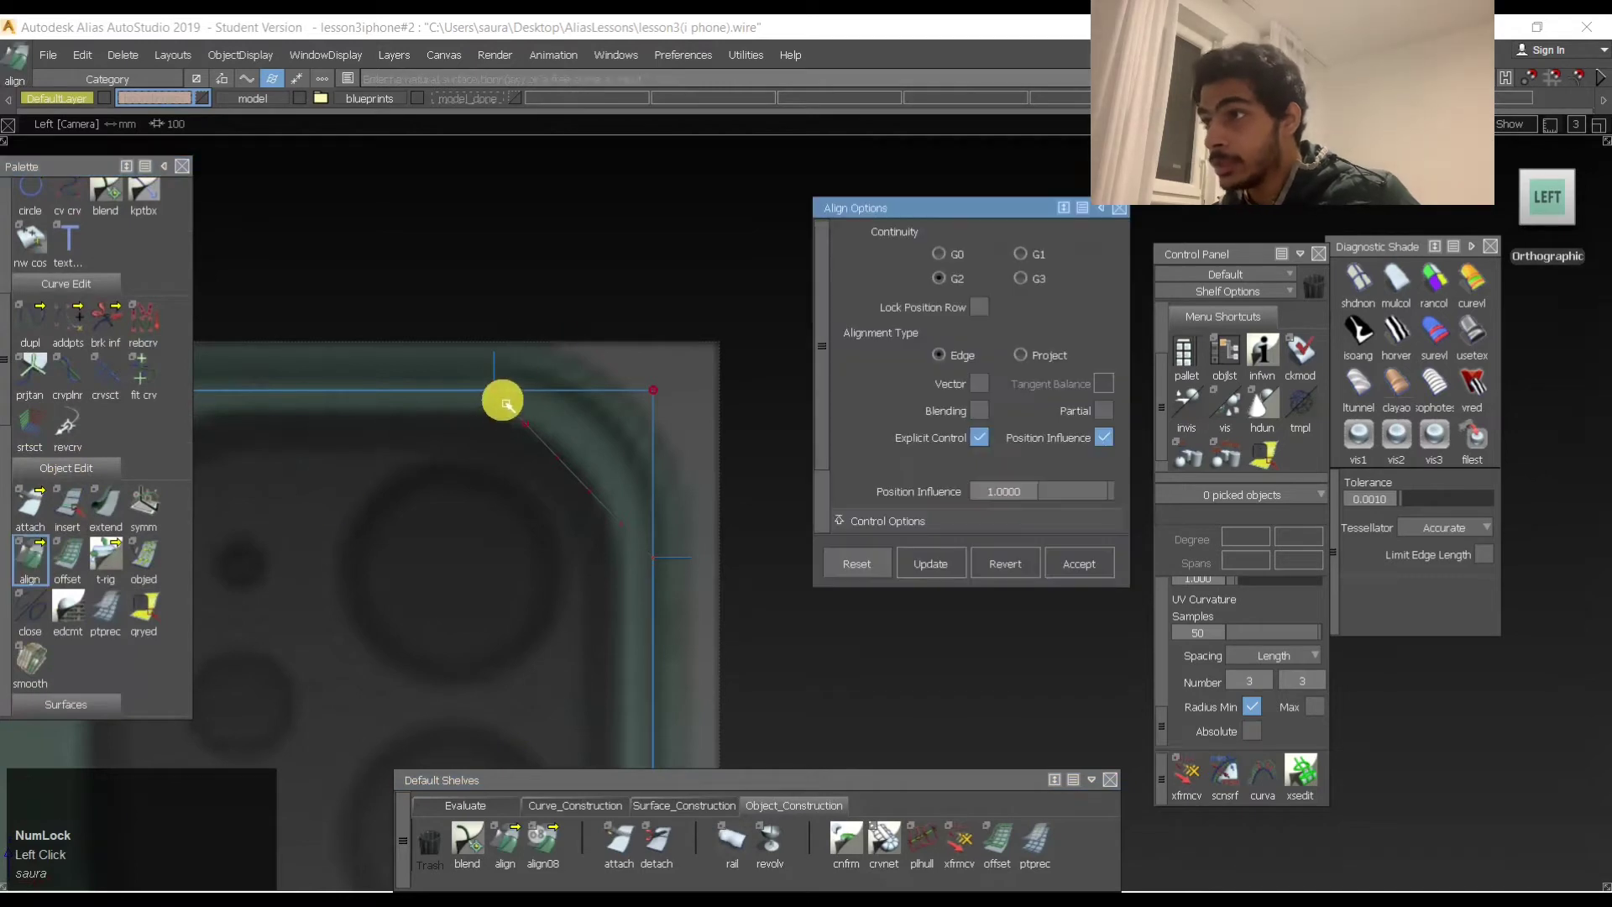
click(507, 404)
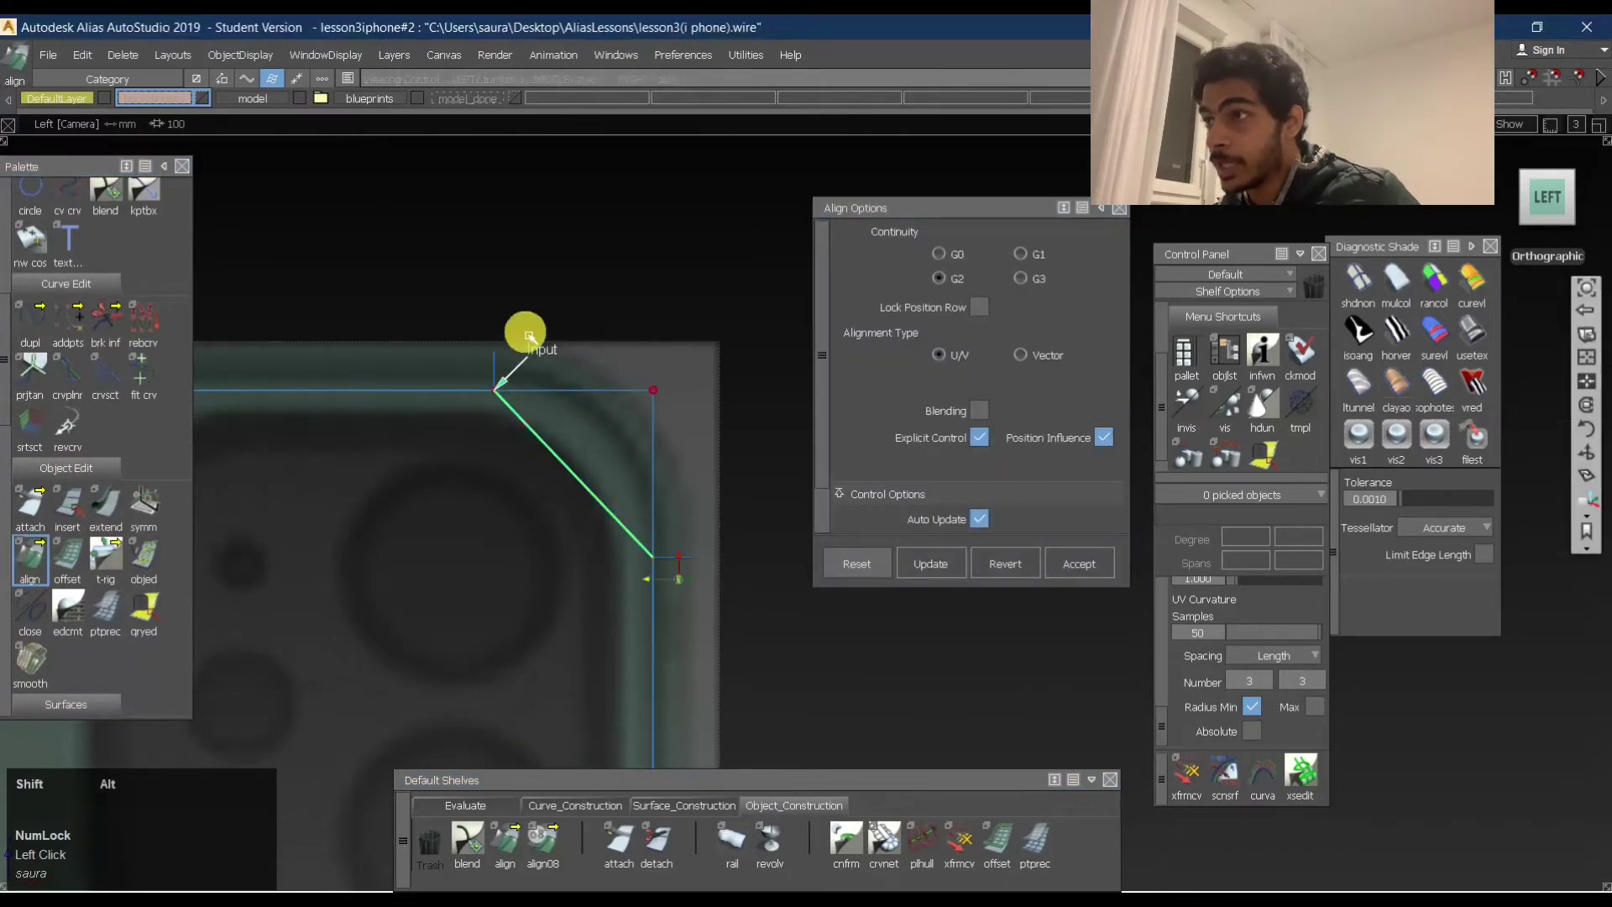
alt+shift+drag(526, 335, 452, 484)
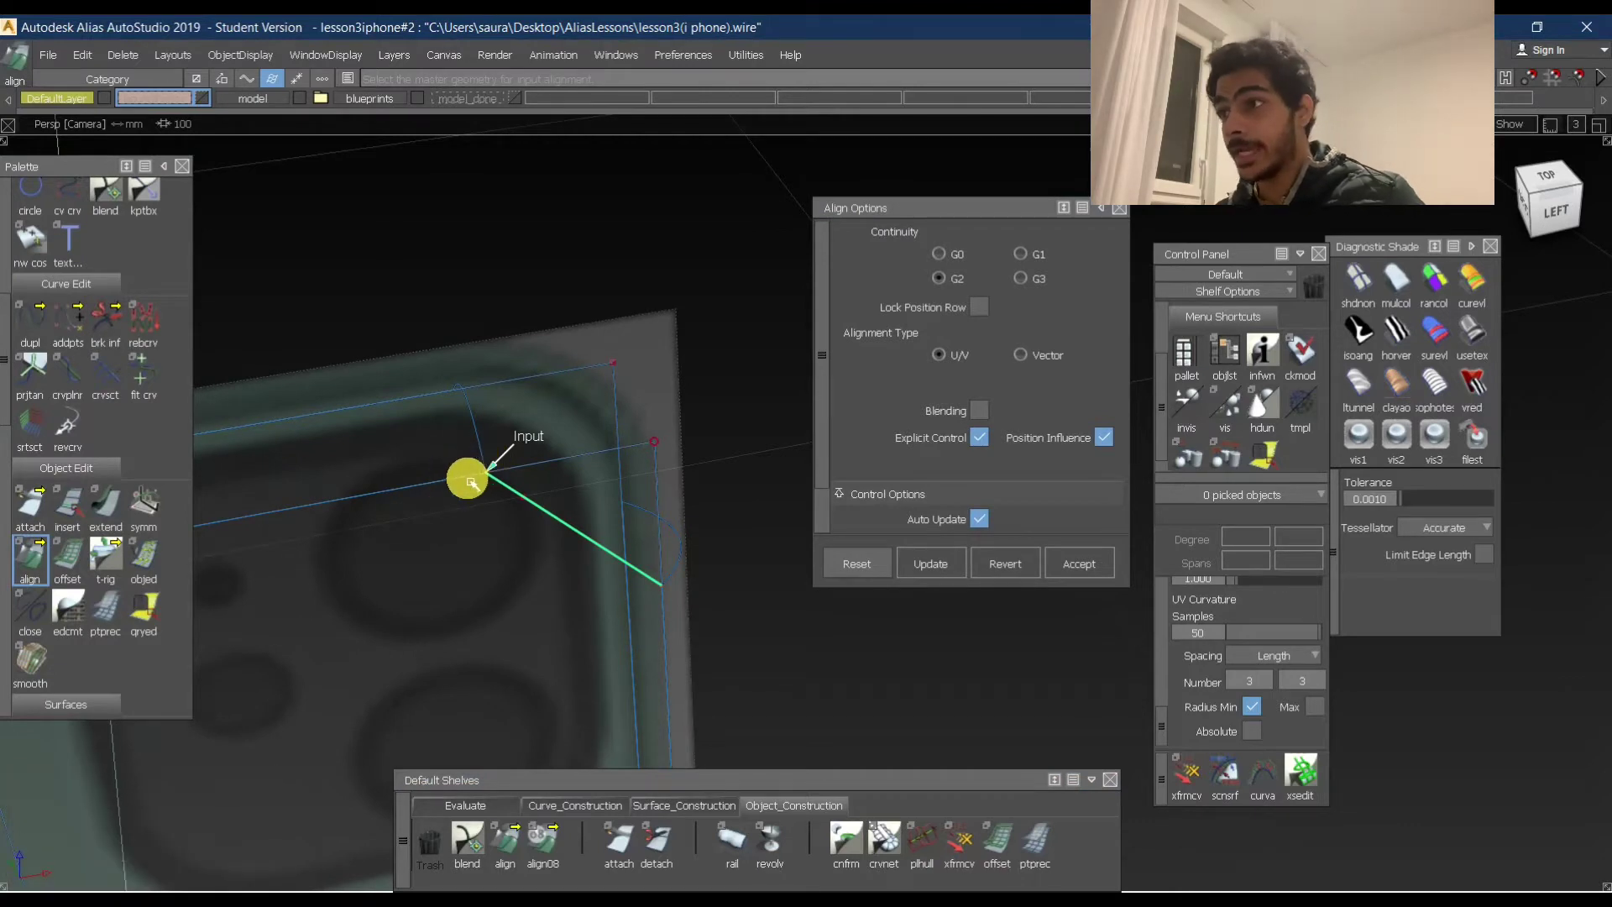
drag(471, 483, 622, 391)
alt+shift+drag(626, 408, 702, 454)
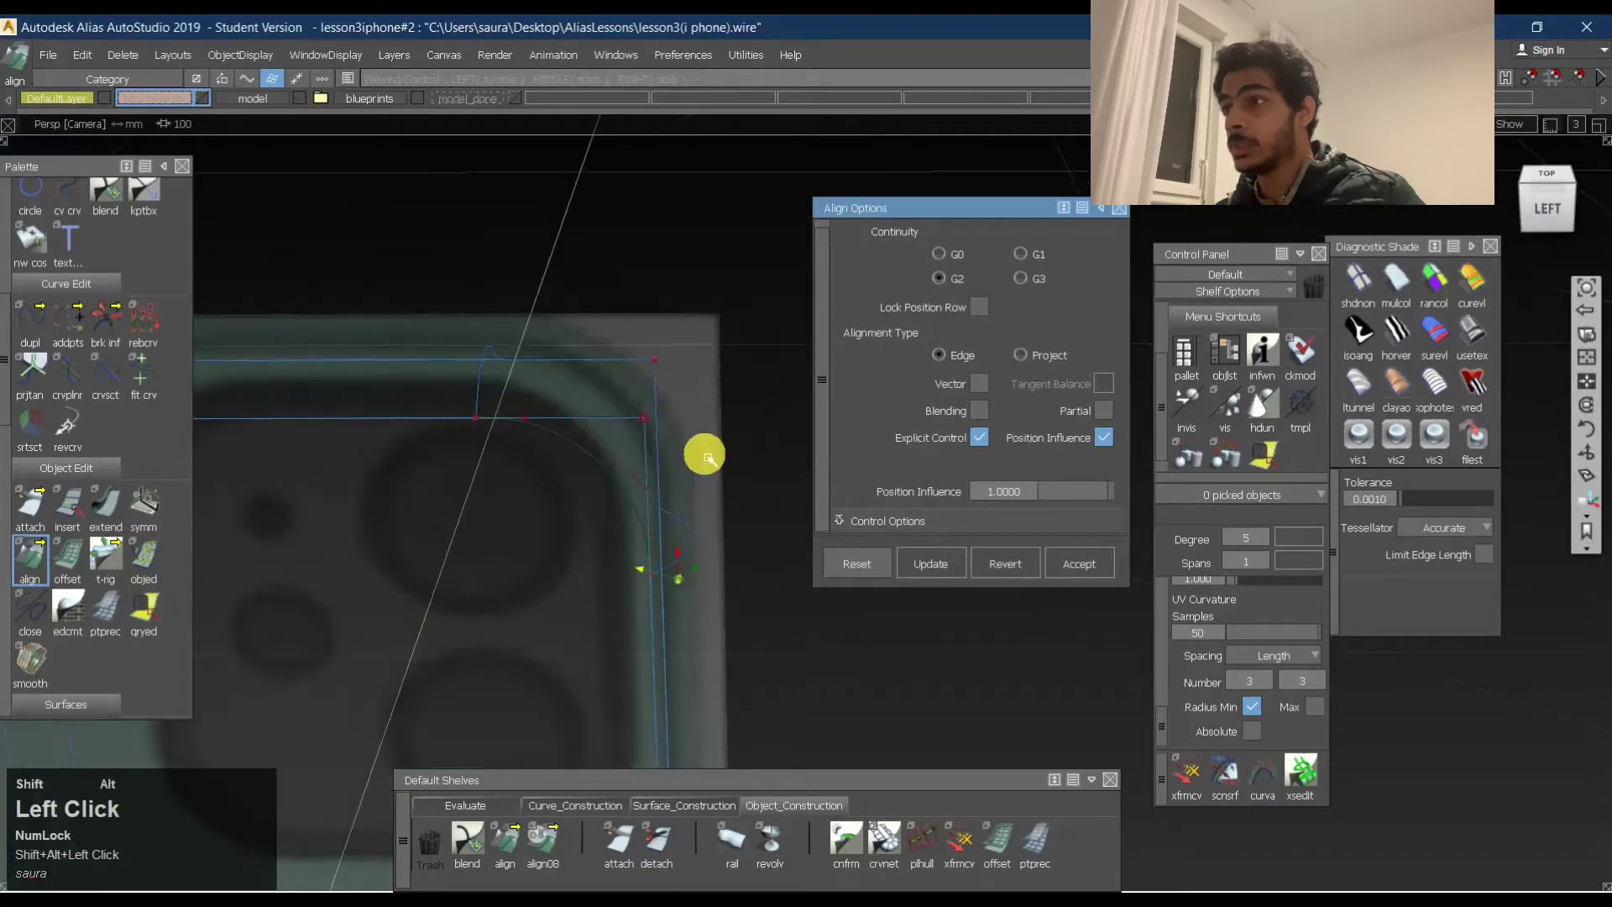
In the Left view, reshape the corner curve by sliding its Align control points at the top and side ends.
click(1564, 213)
alt+shift+right_drag(547, 420, 773, 425)
middle_click(622, 421)
click(679, 417)
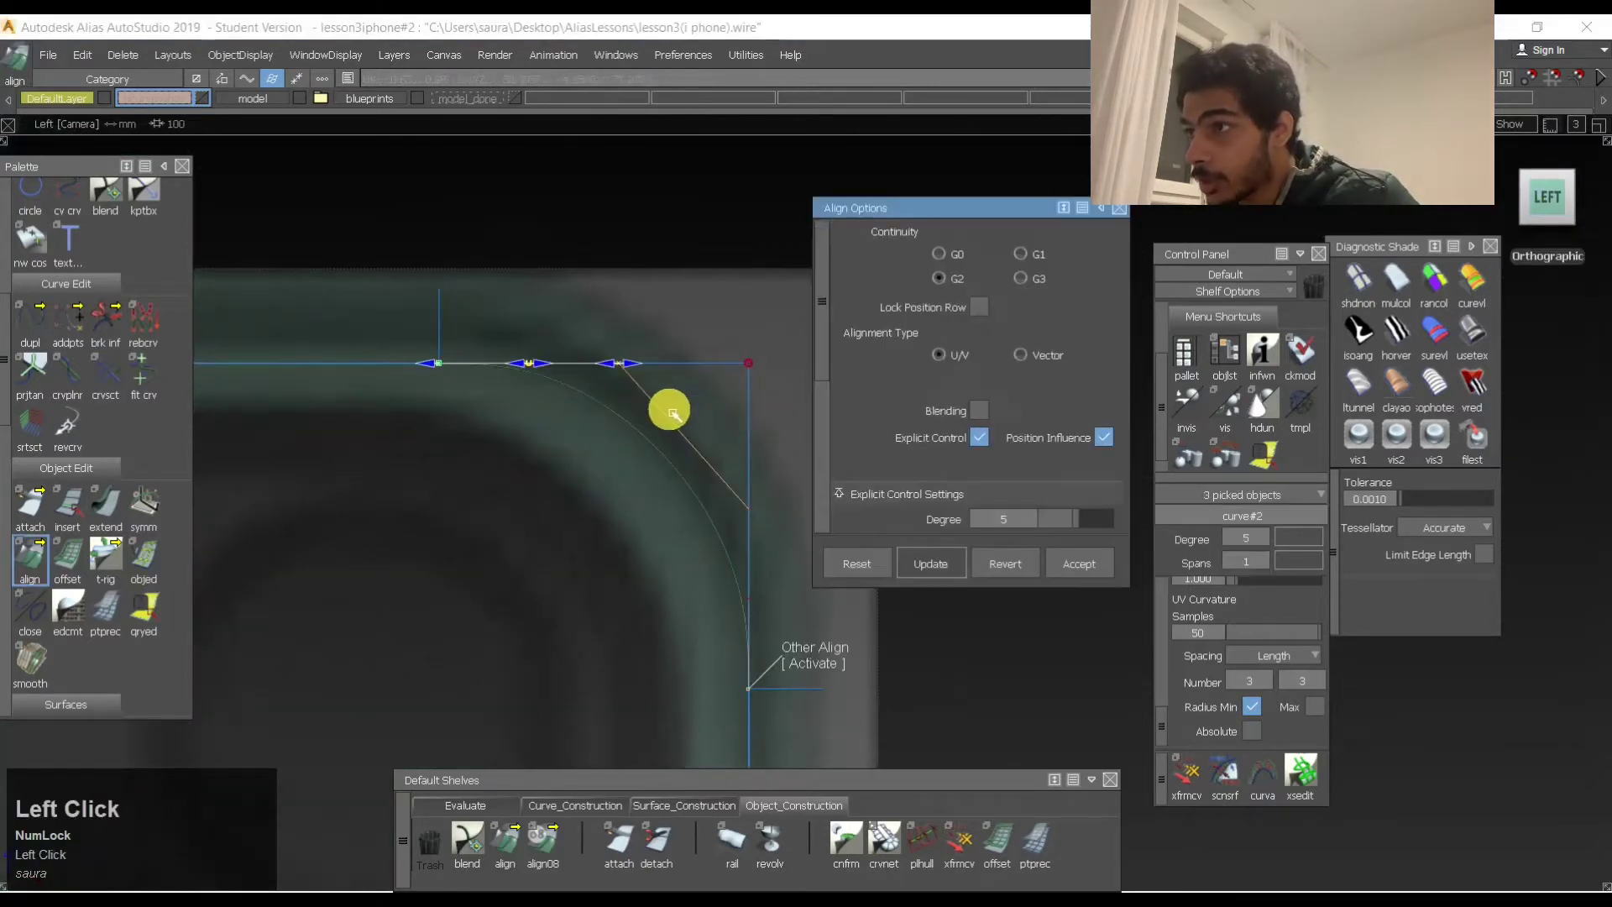
click(622, 367)
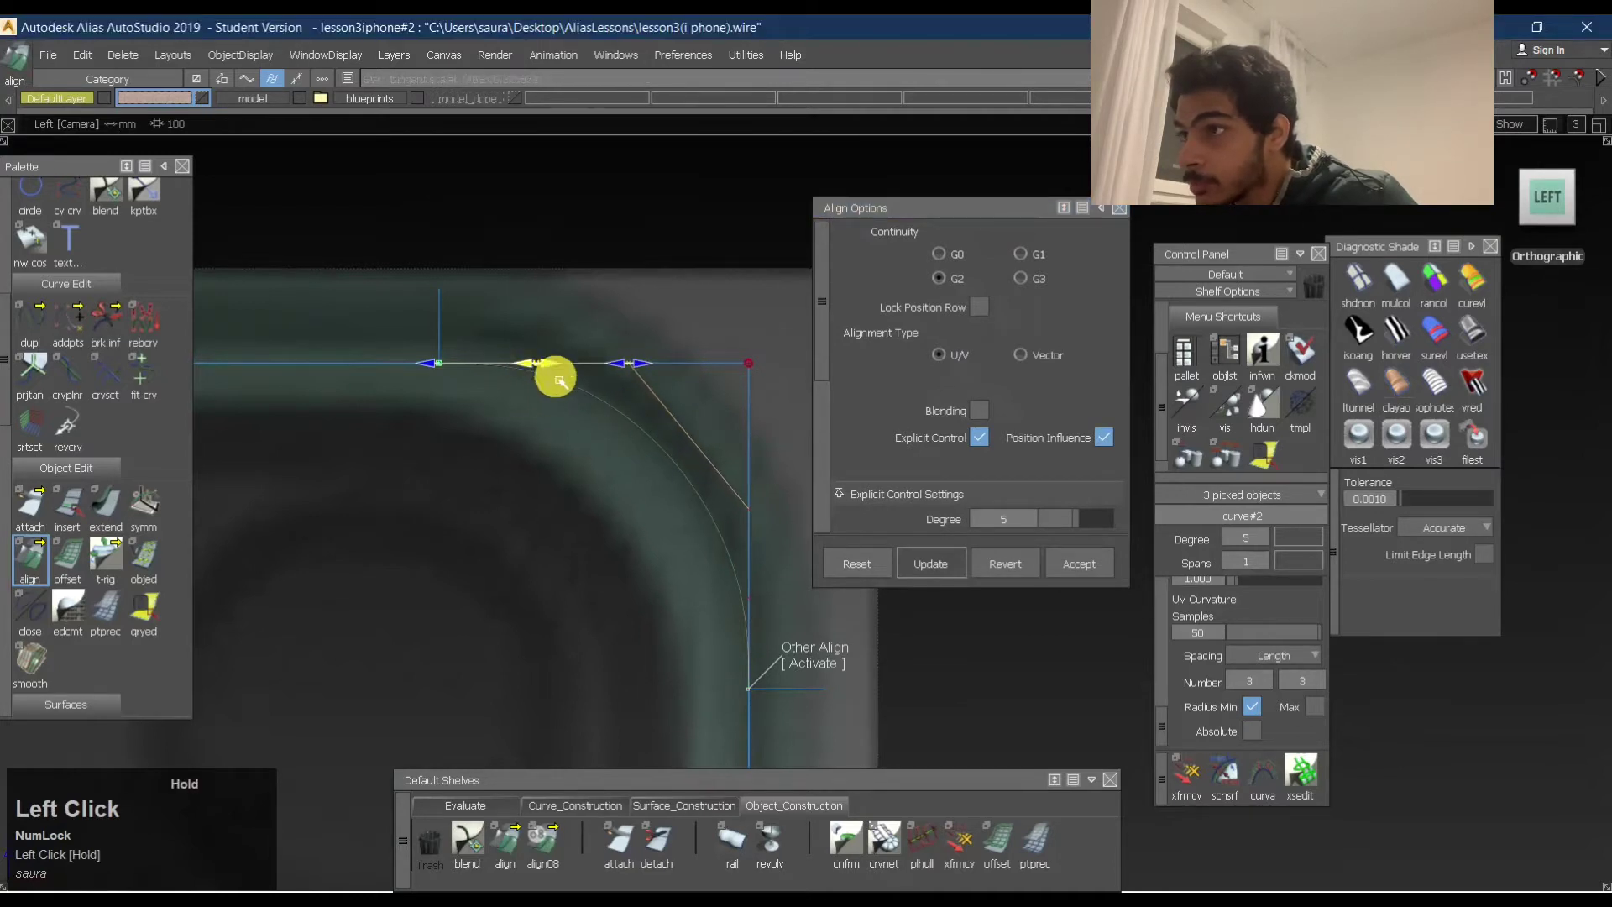
click(802, 657)
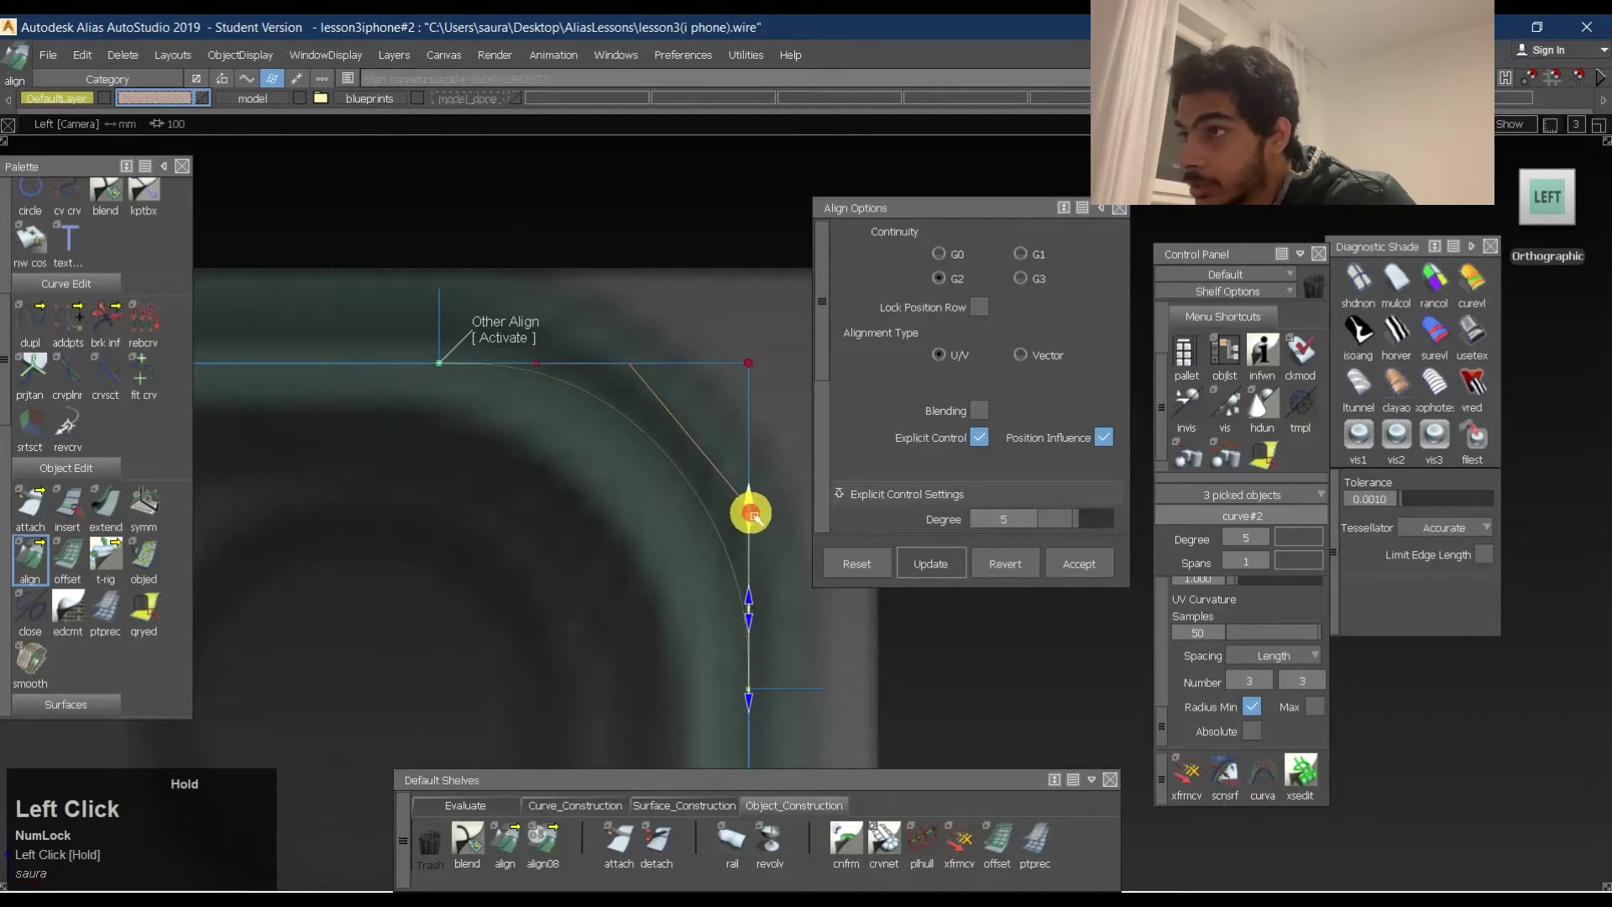
Extend the side Skin surface's end slightly upward toward the rounded corner in the Left view.
ctrl+shift+drag(568, 432, 514, 319)
alt+shift+middle_drag(612, 368, 644, 342)
ctrl+shift+click(500, 258)
ctrl+shift+right_drag(501, 259, 554, 302)
alt+shift+drag(555, 303, 584, 267)
click(1582, 201)
ctrl+shift+drag(736, 492, 670, 412)
ctrl+shift+right_drag(670, 412, 695, 400)
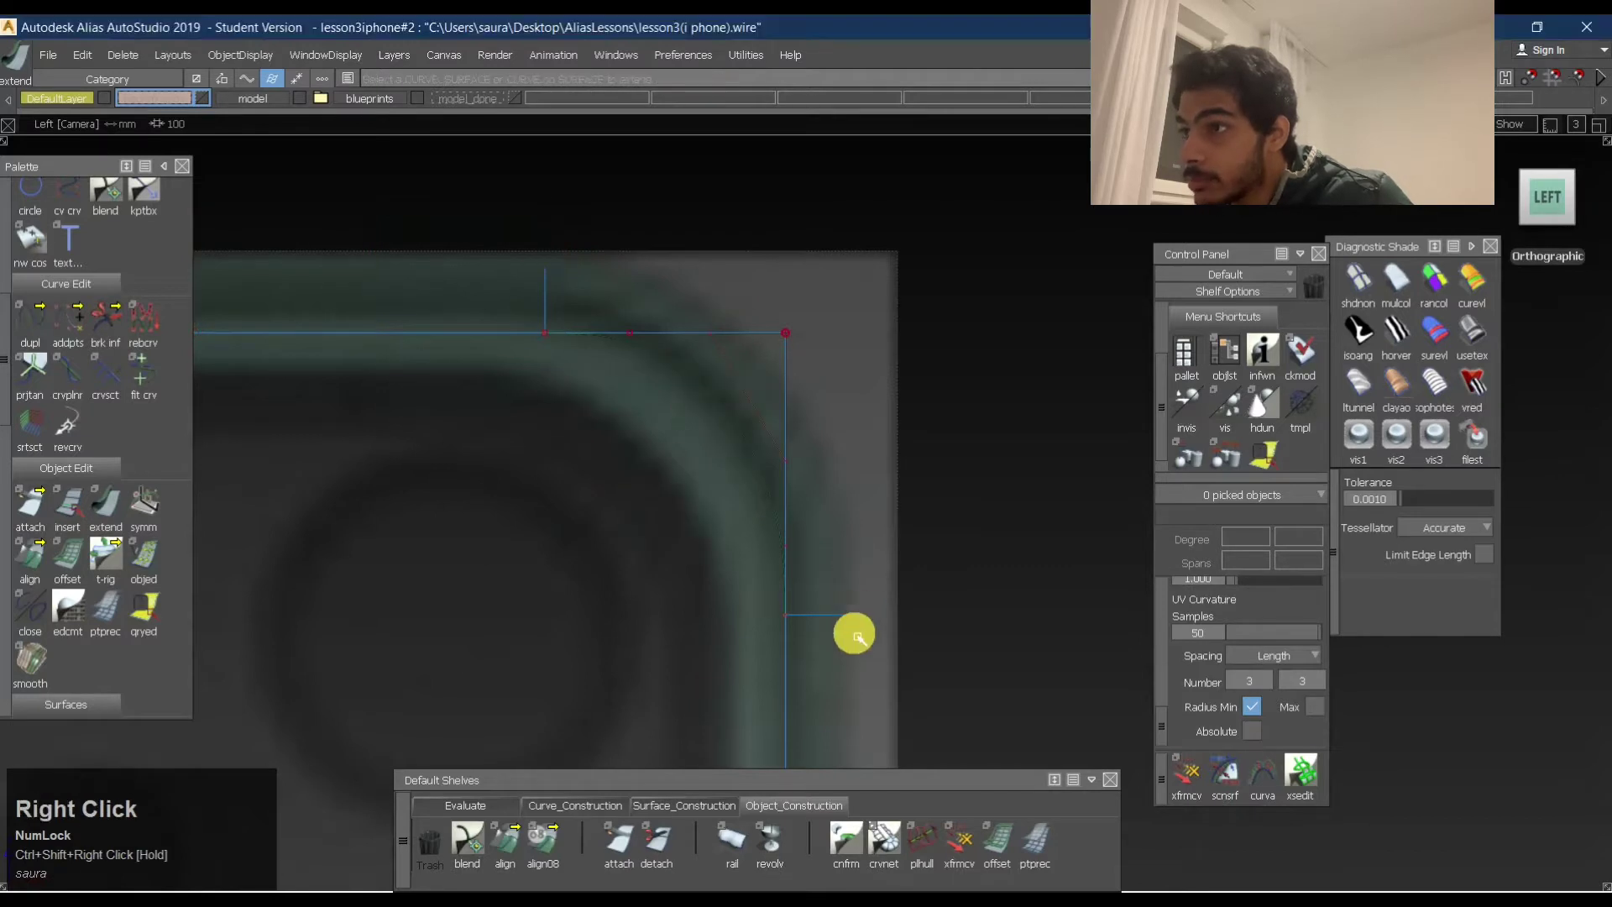
click(840, 624)
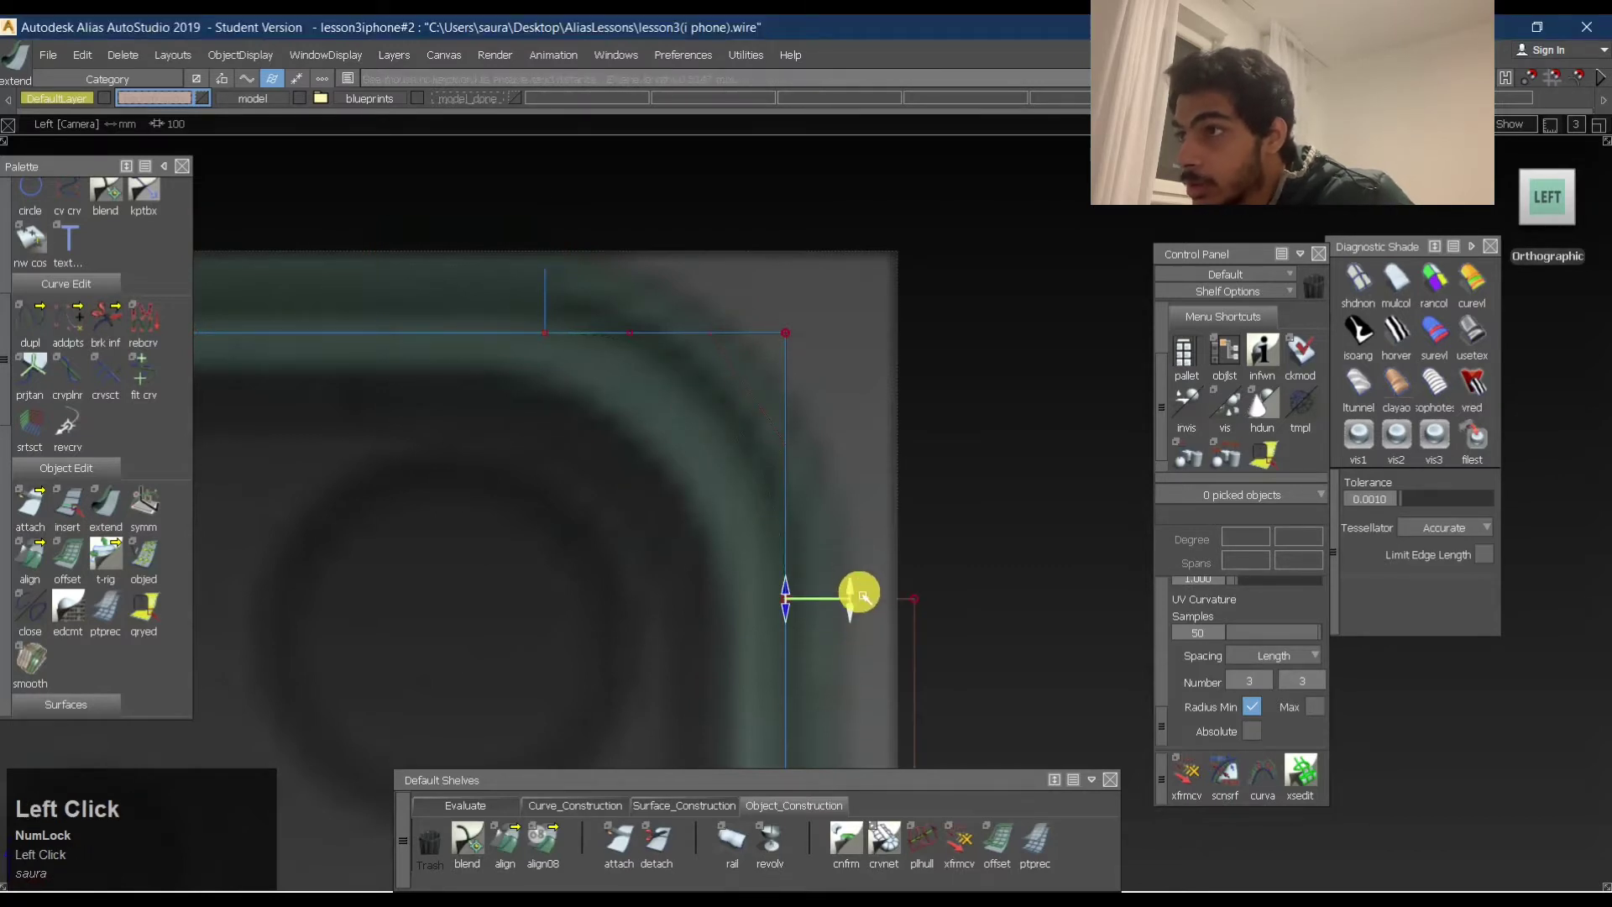
mouse_move(858, 580)
mouse_down()
mouse_move(857, 593)
mouse_move(845, 568)
mouse_up()
Shorten the top Skin surface's end slightly with Extend, moving it away from the rounded corner.
ctrl+shift+click(529, 277)
ctrl+shift+right_drag(536, 269, 577, 404)
click(568, 280)
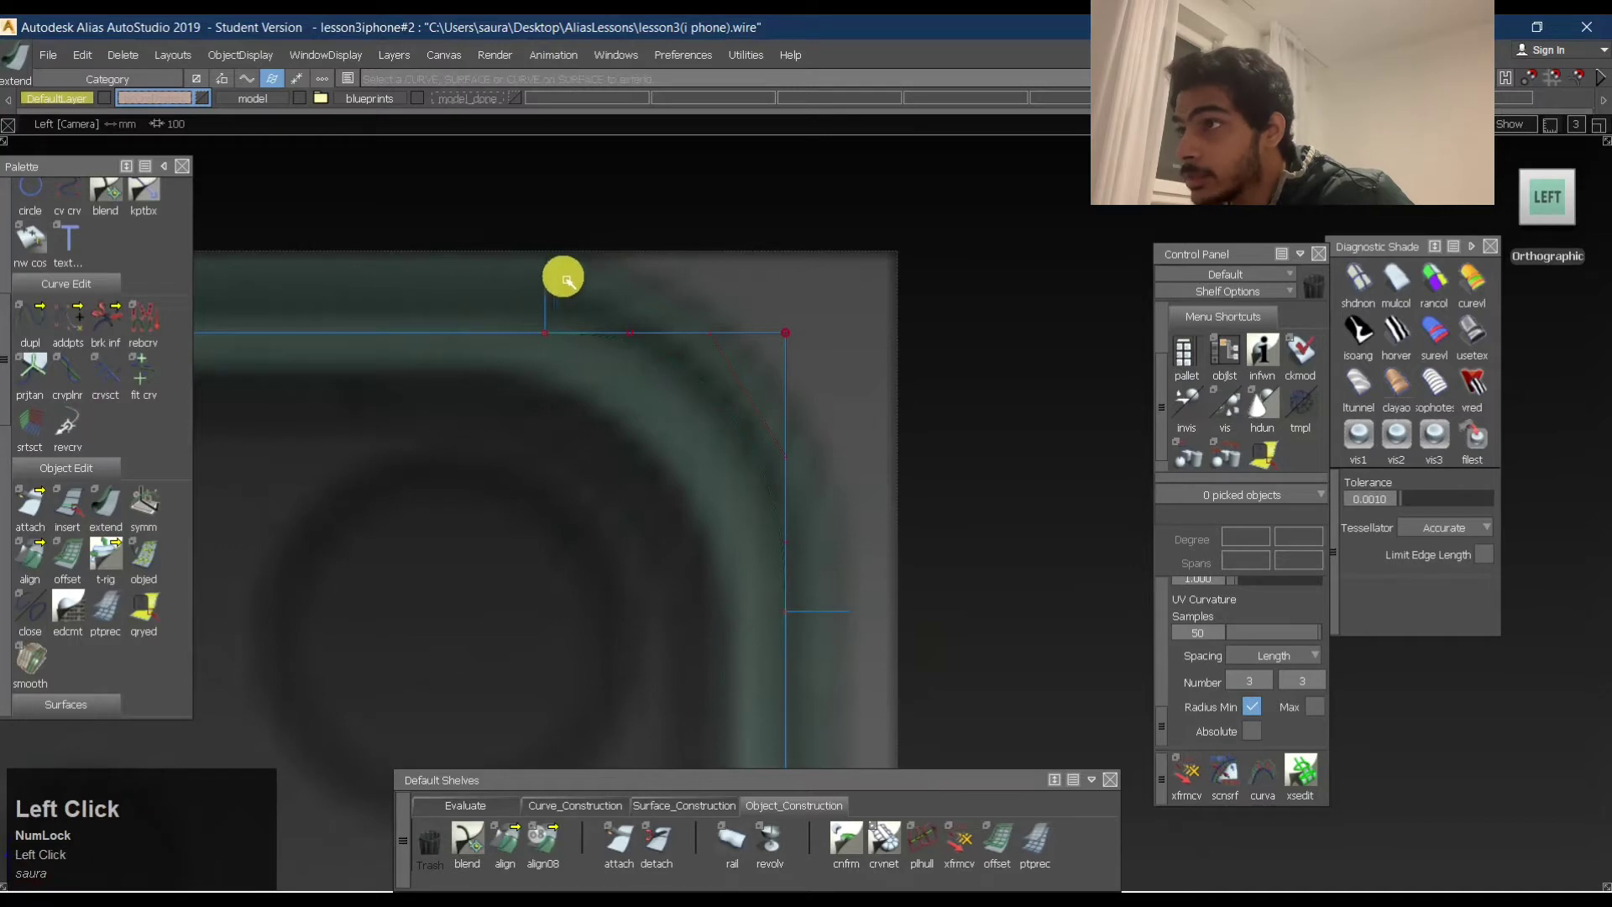
drag(547, 269, 532, 269)
Lower the side Skin surface's end slightly with Extend, away from the rounded corner.
ctrl+shift+click(831, 617)
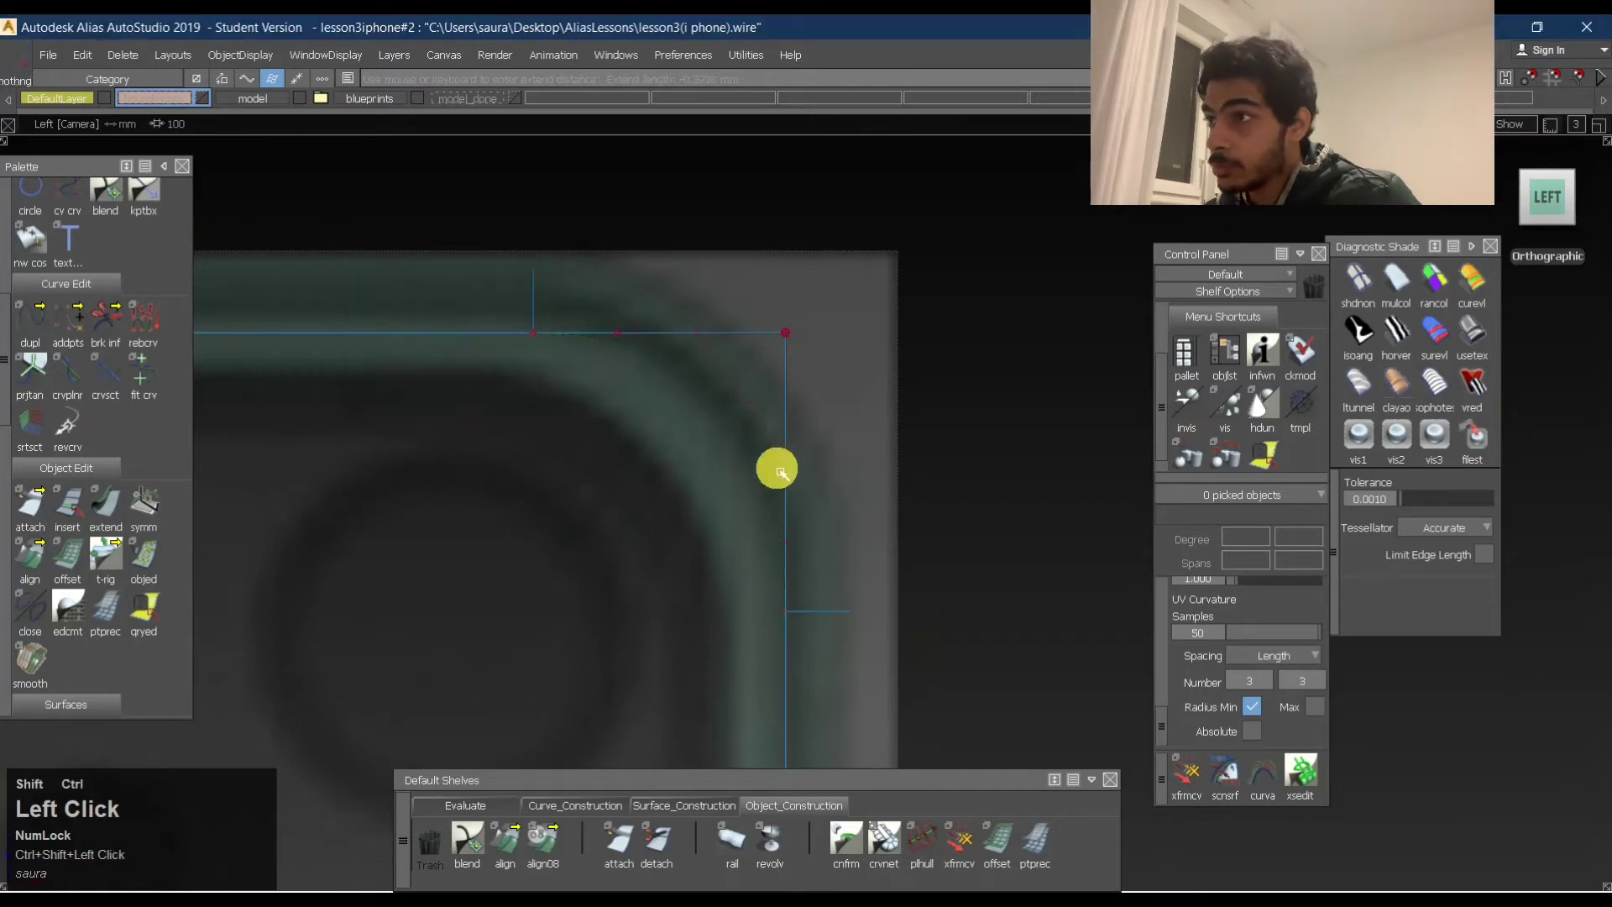
alt+shift+middle_drag(720, 356, 817, 375)
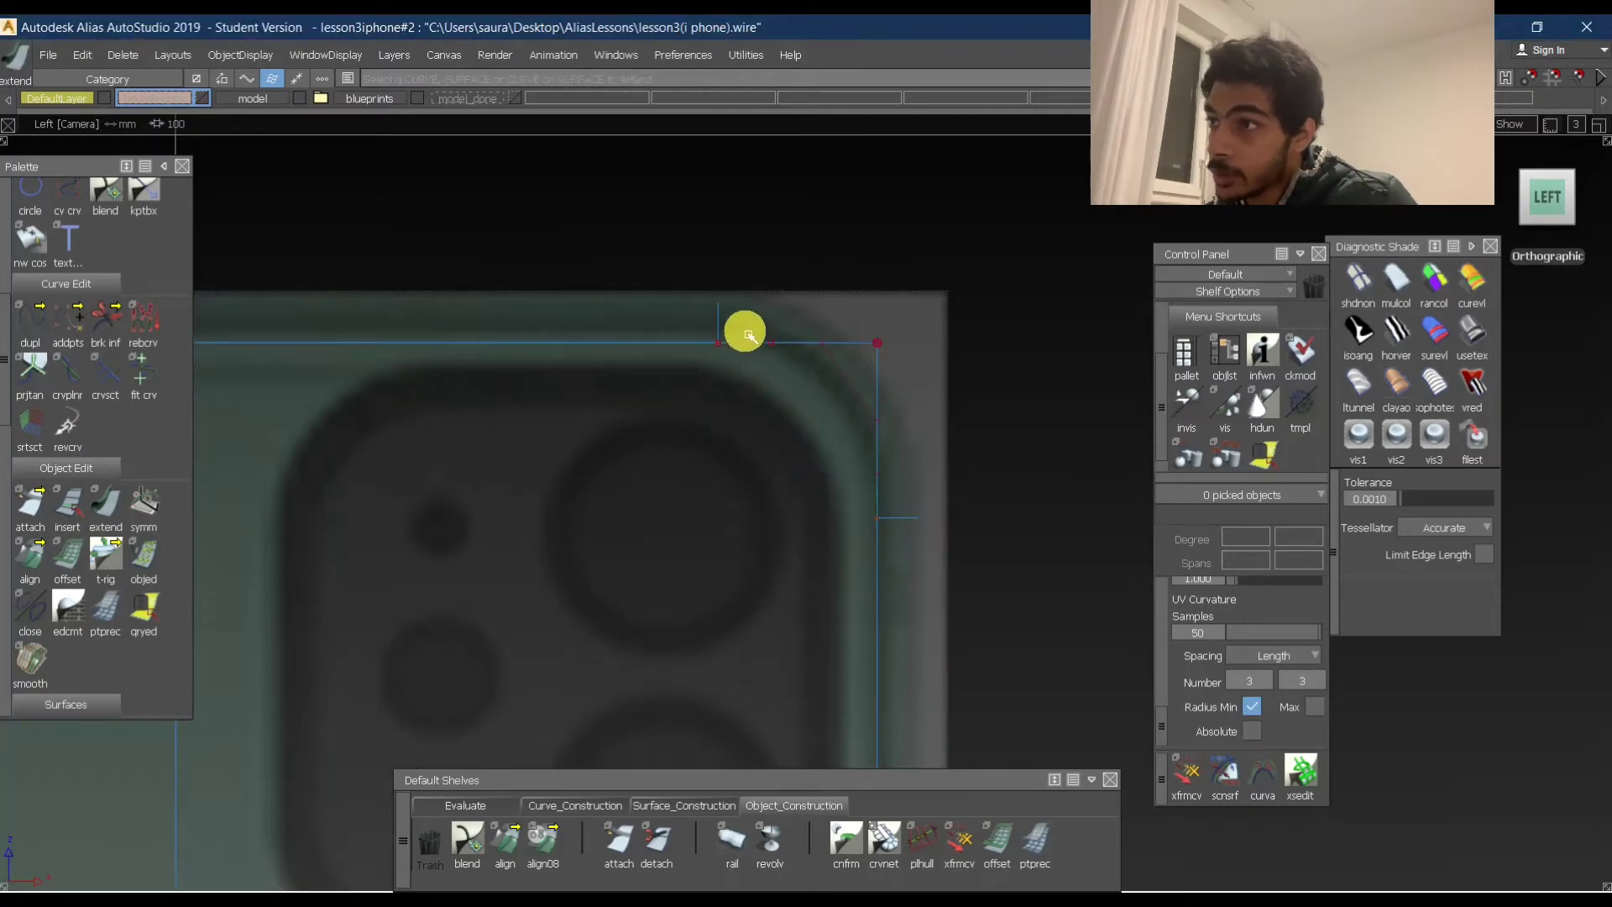
ctrl+shift+right_drag(928, 586, 931, 550)
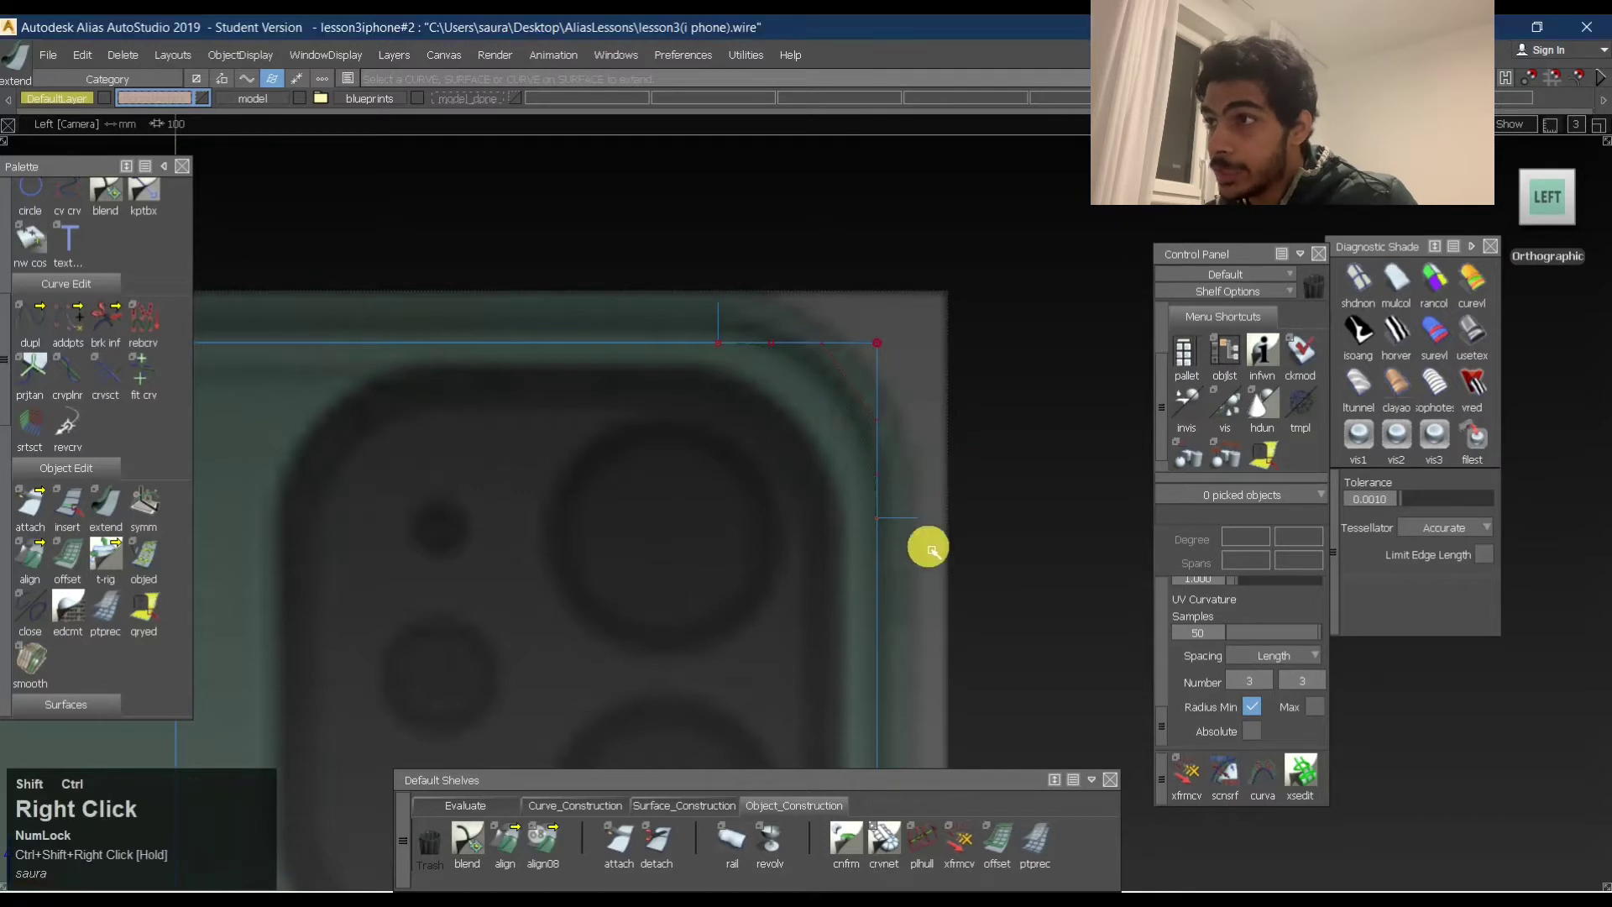
click(880, 516)
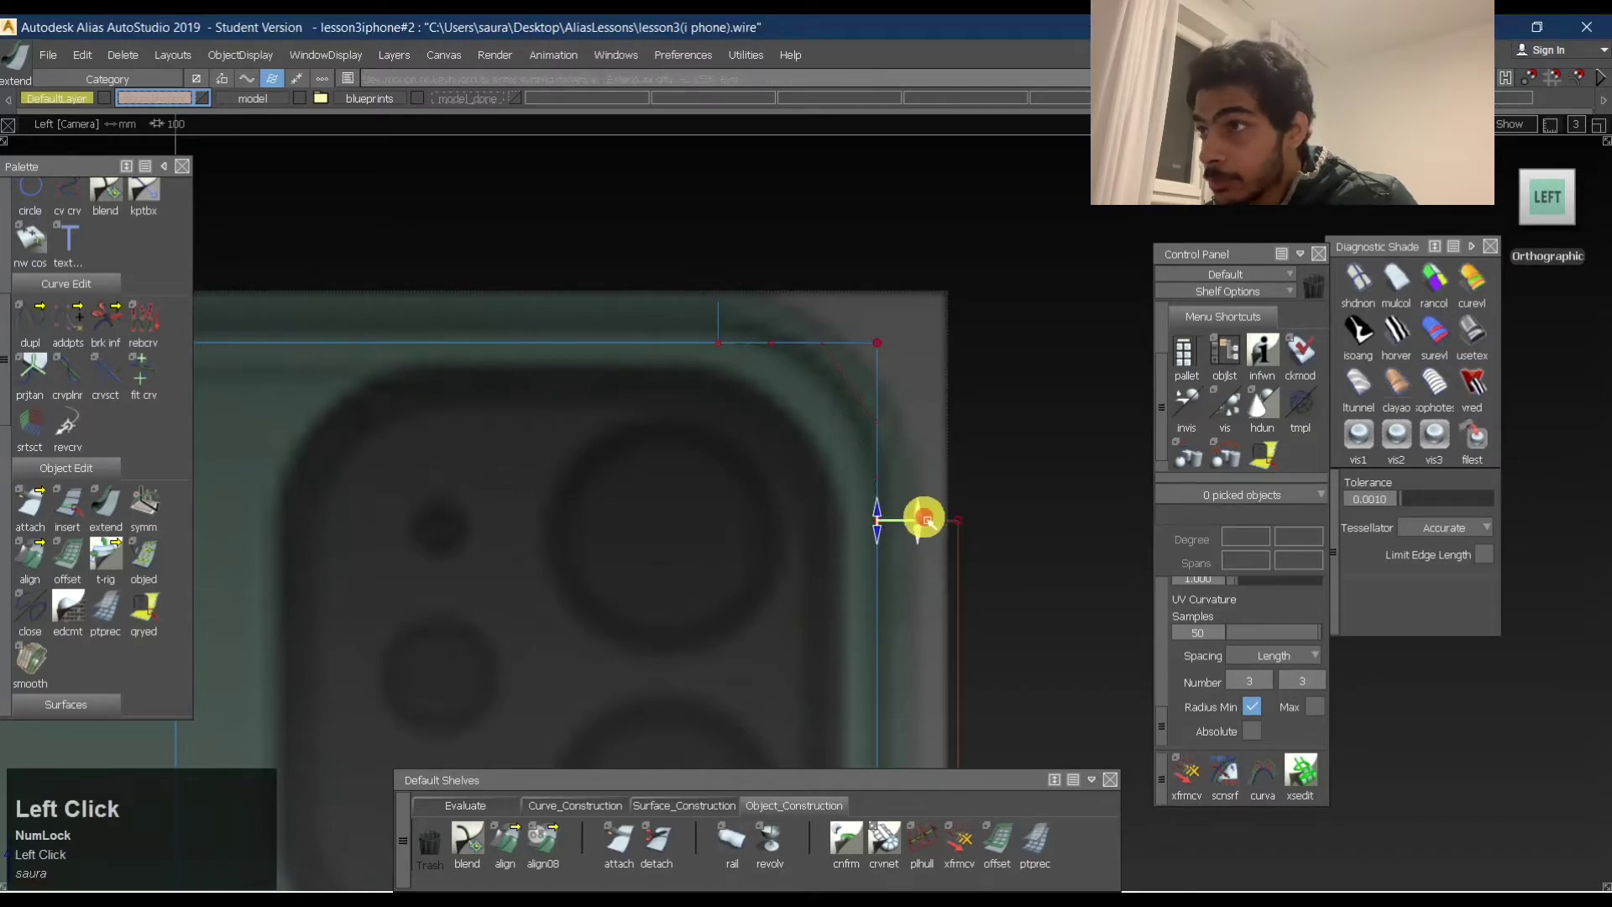
click(931, 522)
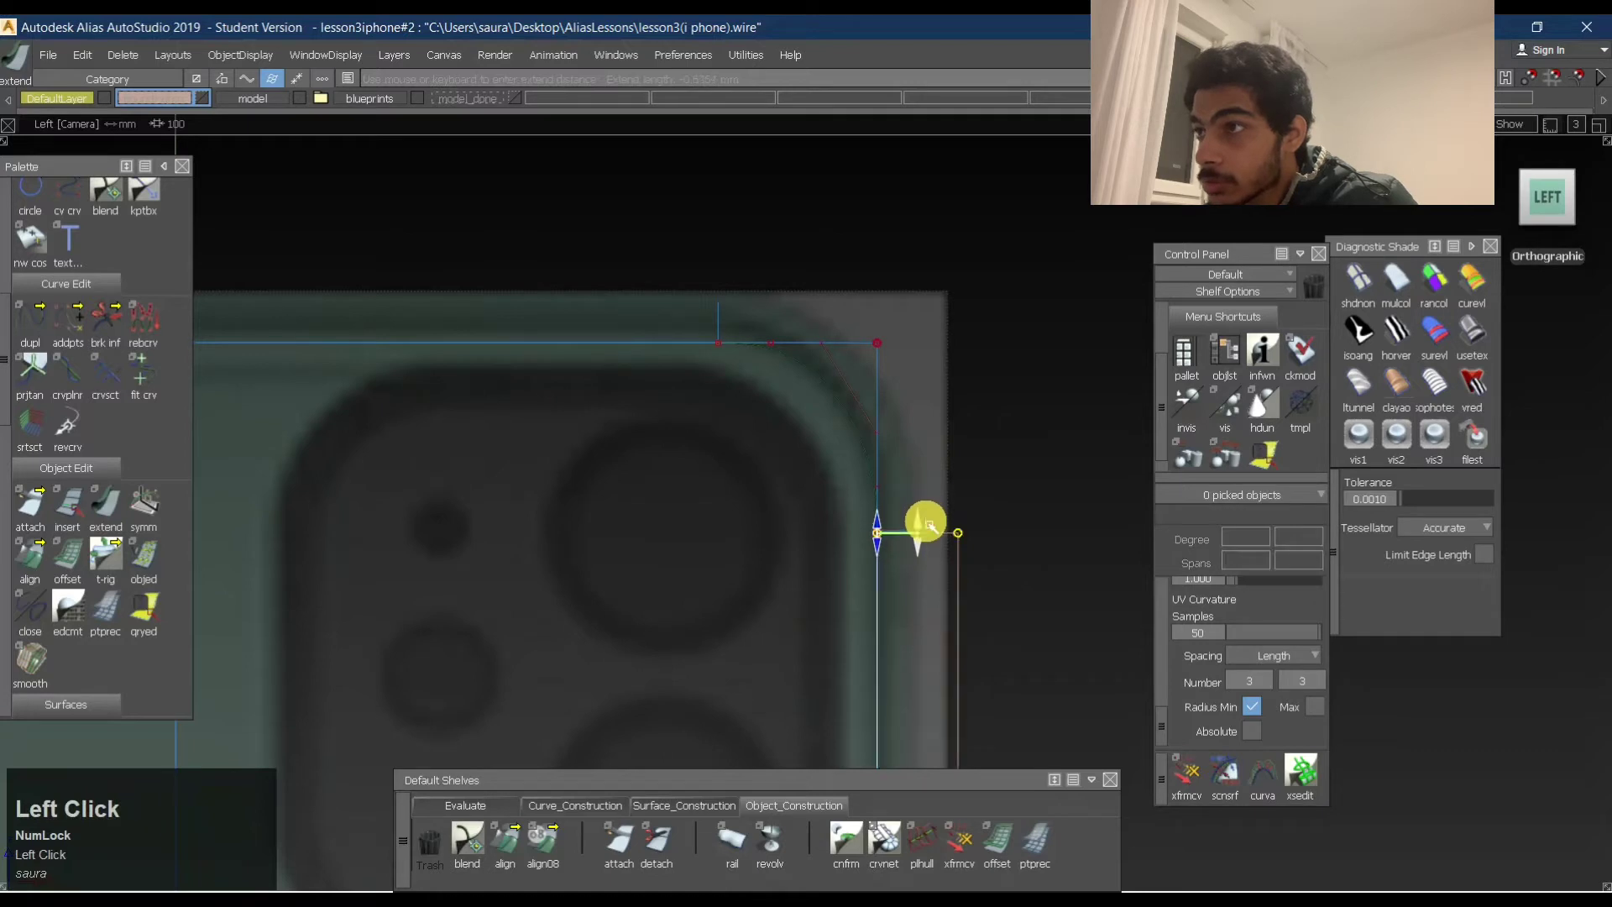
key(Escape)
Reopen the corner curve's alignment and slide its control points along the top surface to refine the curve's shape.
alt+shift+middle_drag(957, 306, 849, 385)
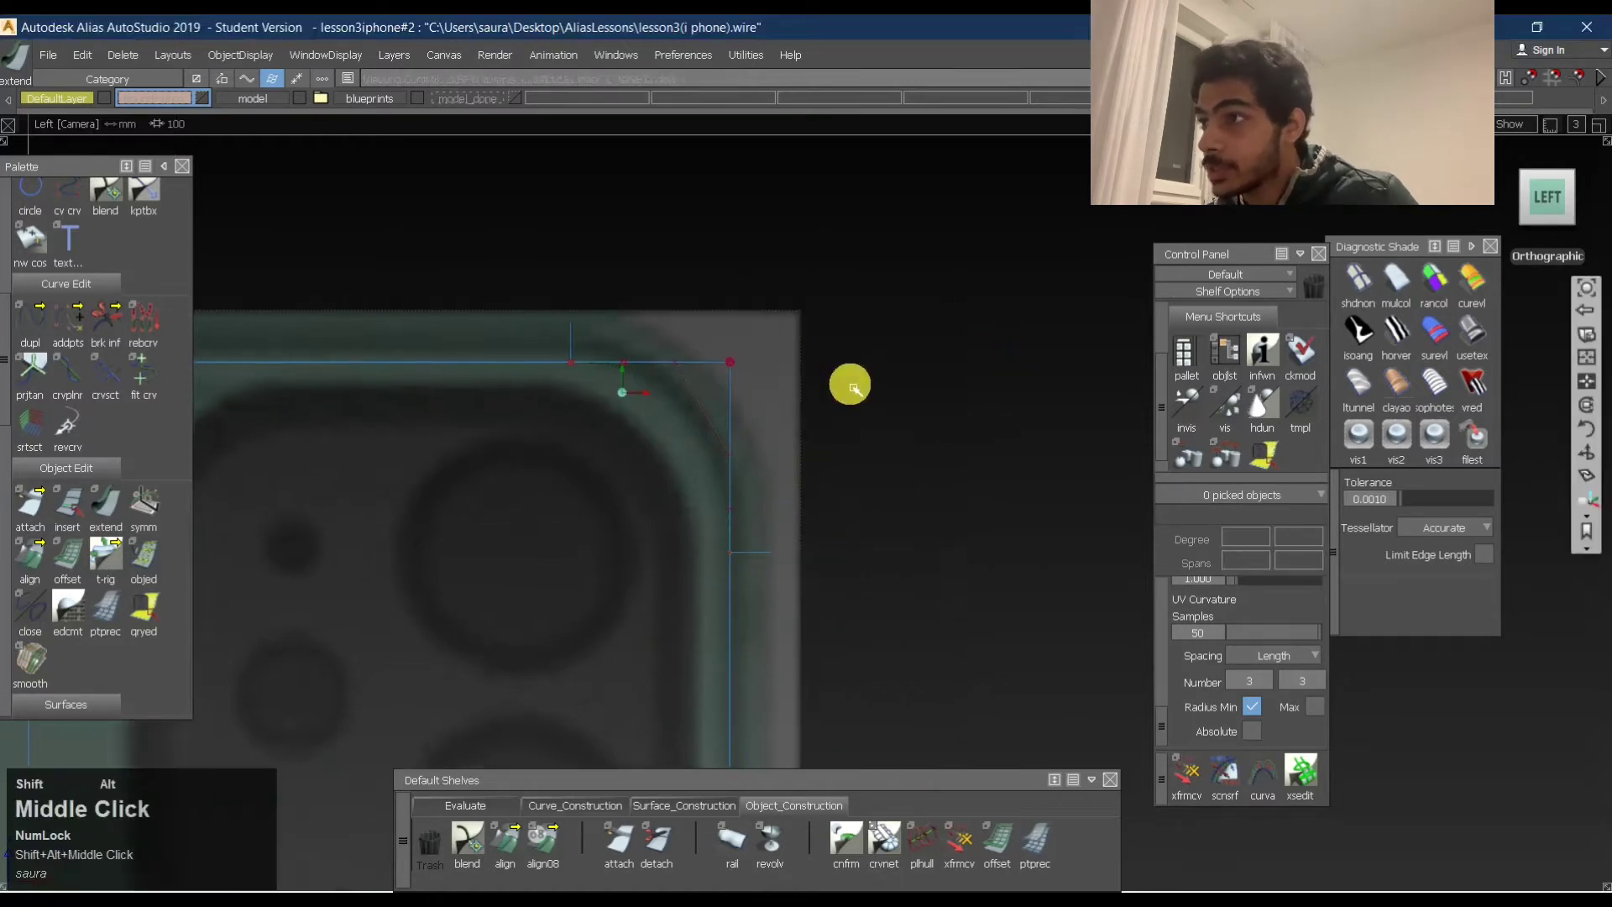
ctrl+shift+click(970, 329)
alt+shift+right_drag(802, 399, 867, 475)
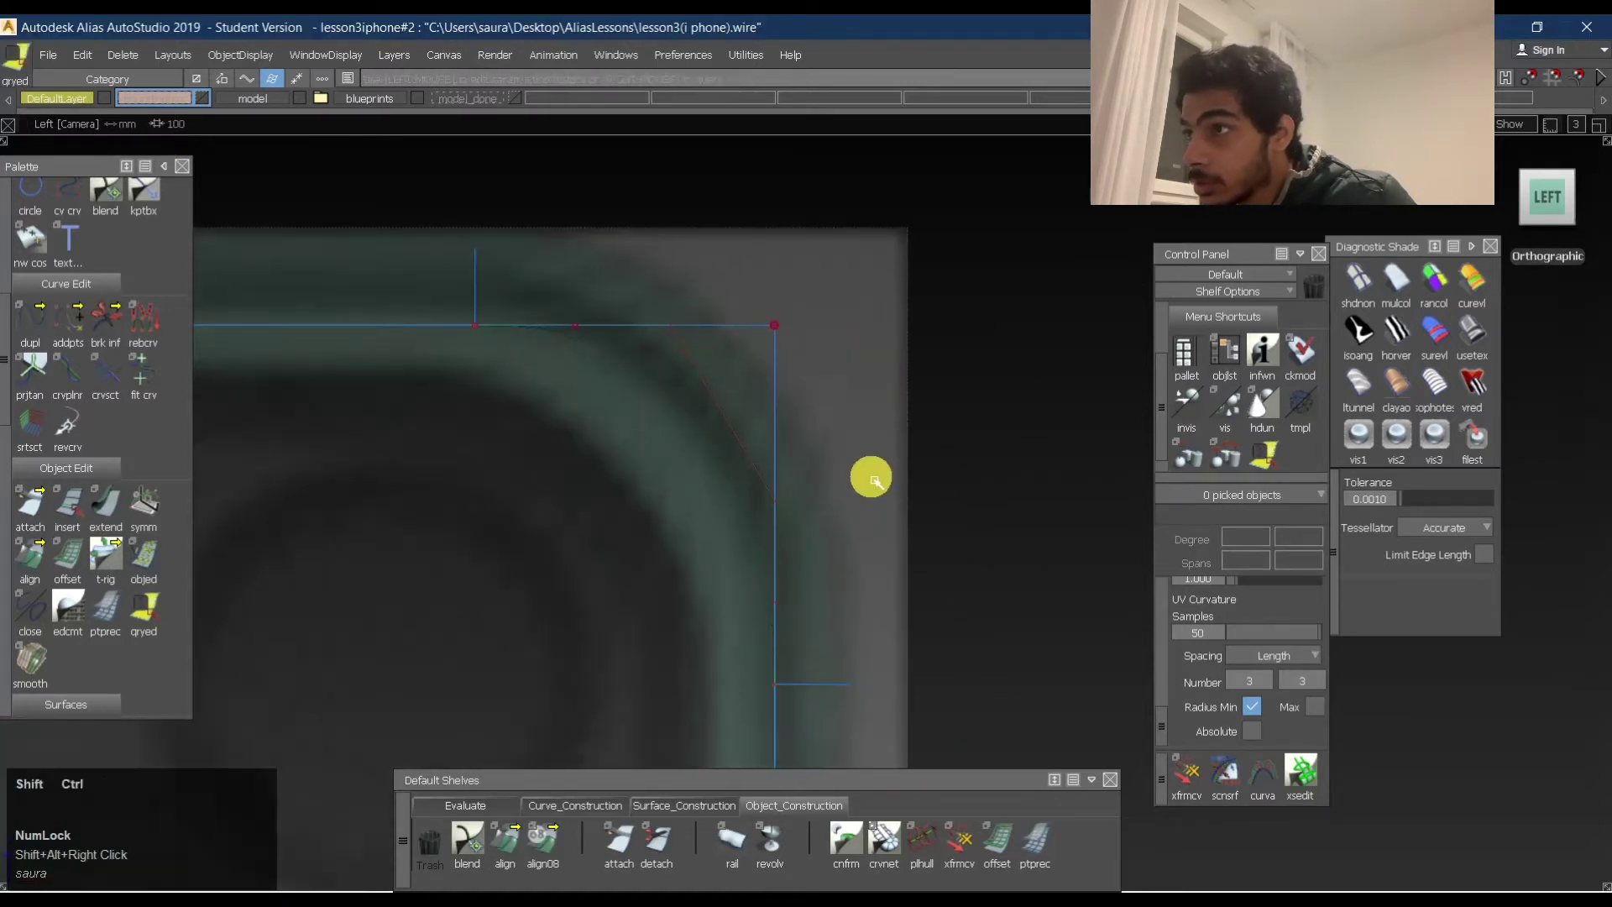
ctrl+shift+middle_drag(884, 420, 654, 399)
click(652, 382)
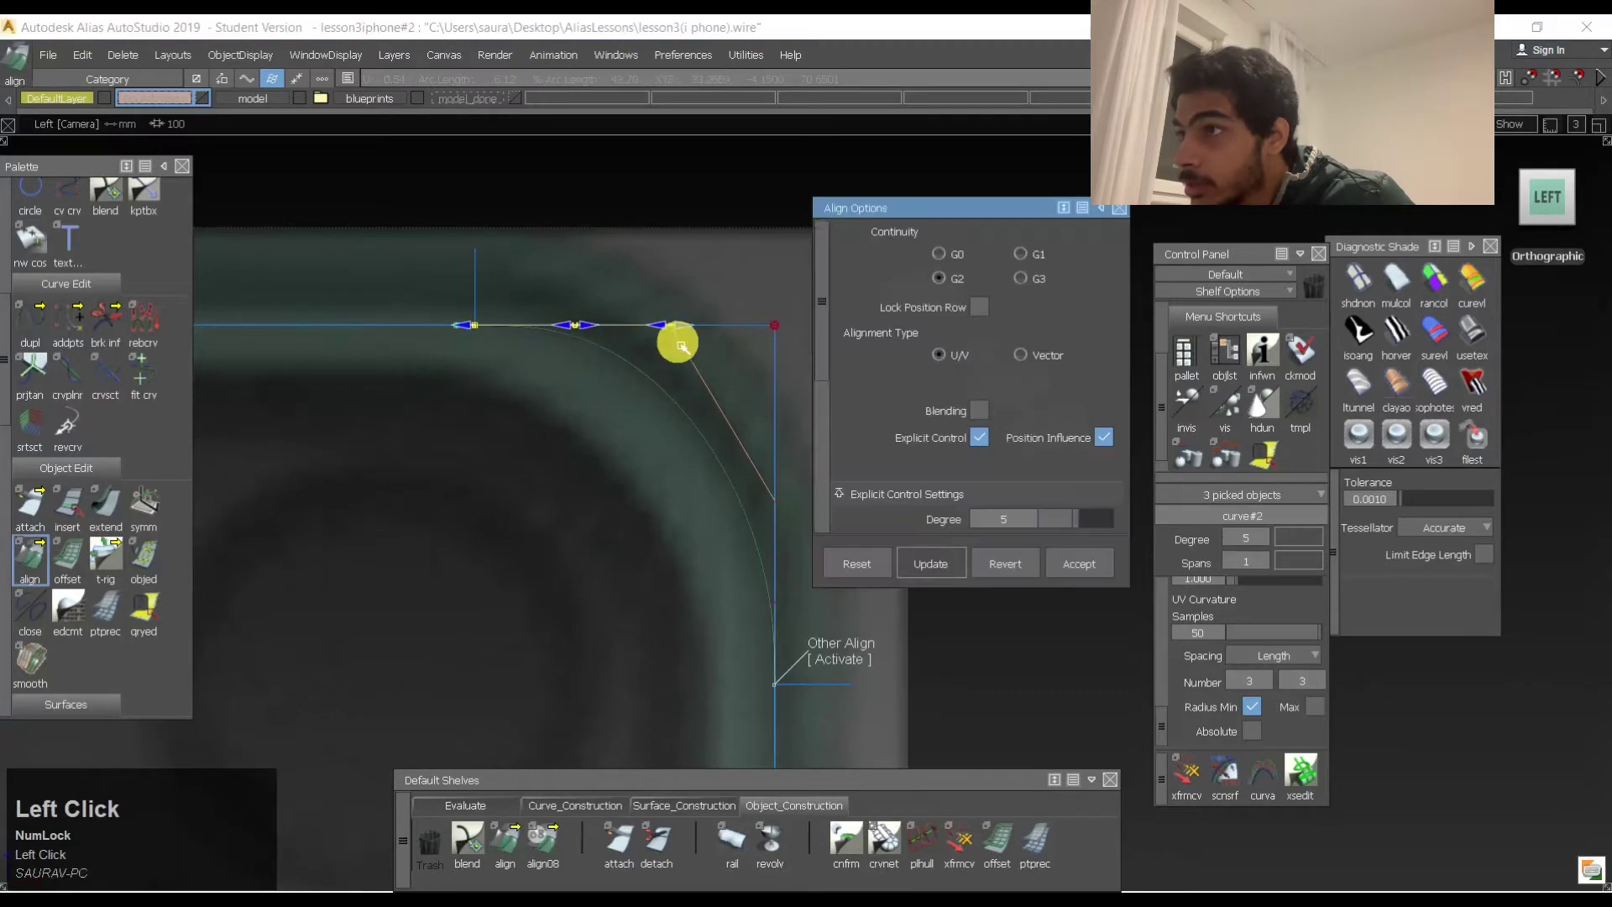
drag(672, 325, 682, 326)
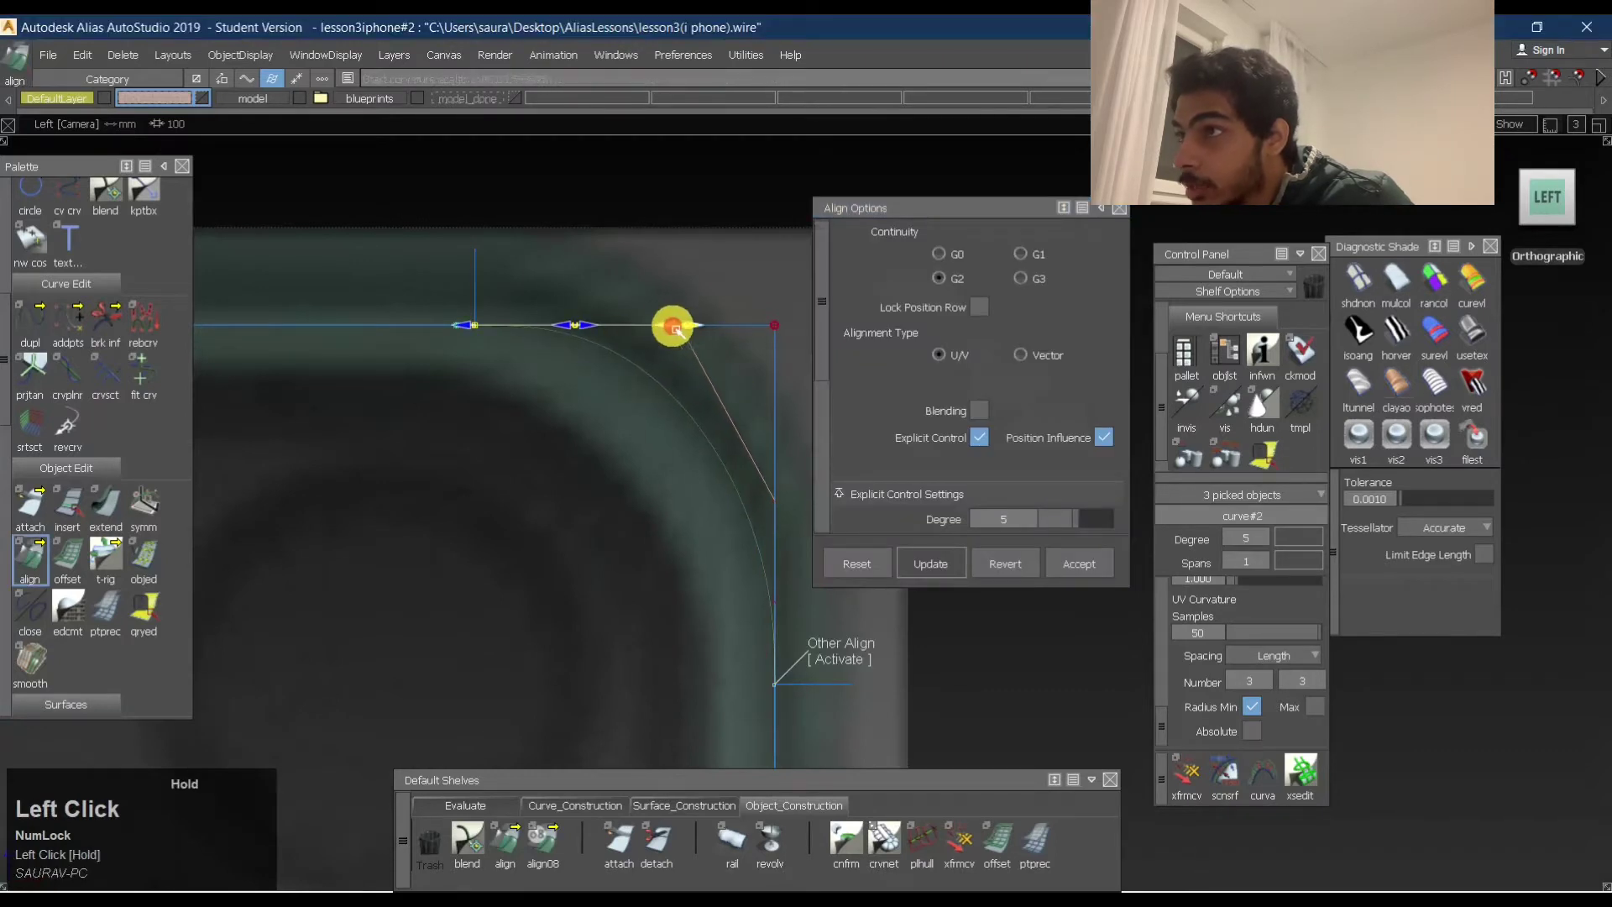
click(665, 327)
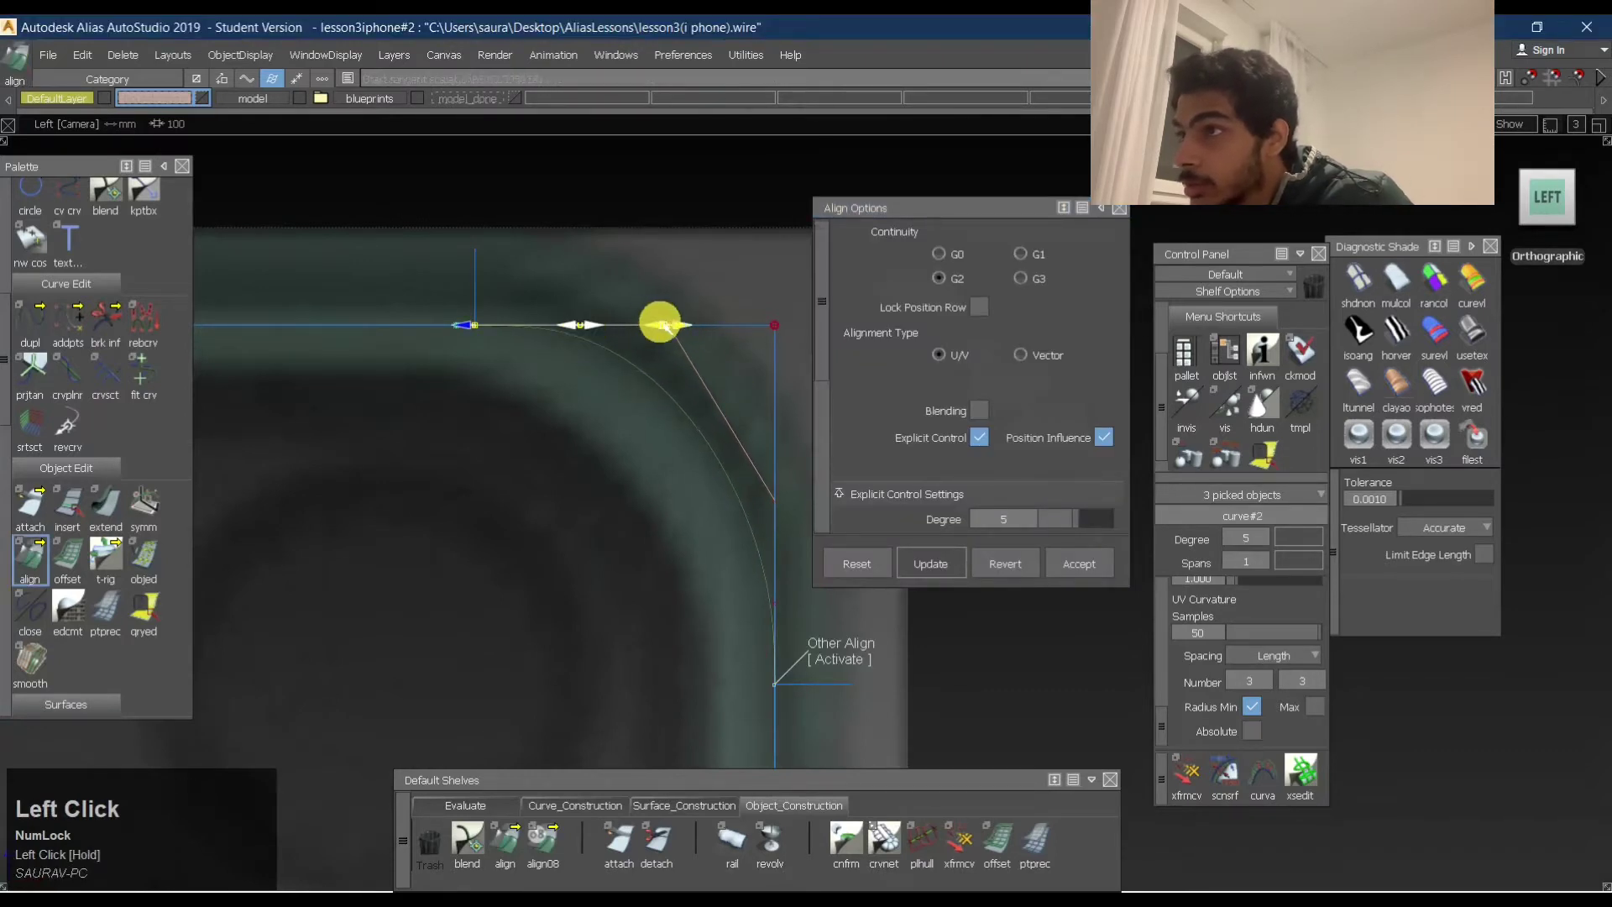
mouse_move(676, 325)
mouse_down()
mouse_move(720, 461)
mouse_move(691, 353)
mouse_up()
Lengthen the top Skin surface's end slightly toward the rounded corner with Extend.
middle_click(482, 263)
click(481, 271)
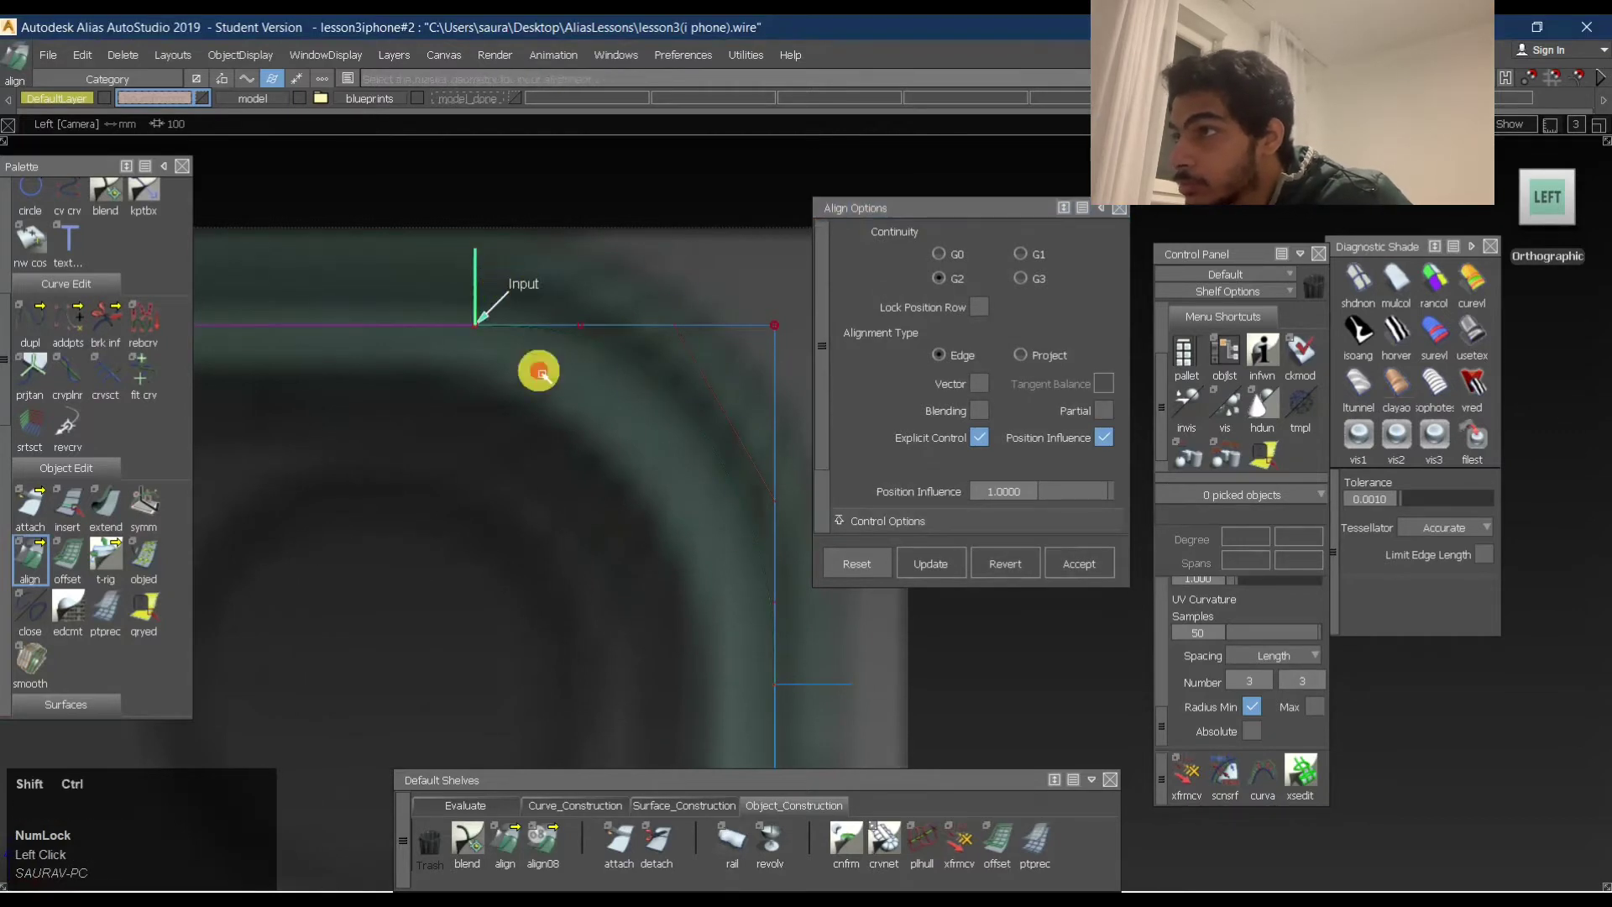
middle_click(501, 244)
click(476, 266)
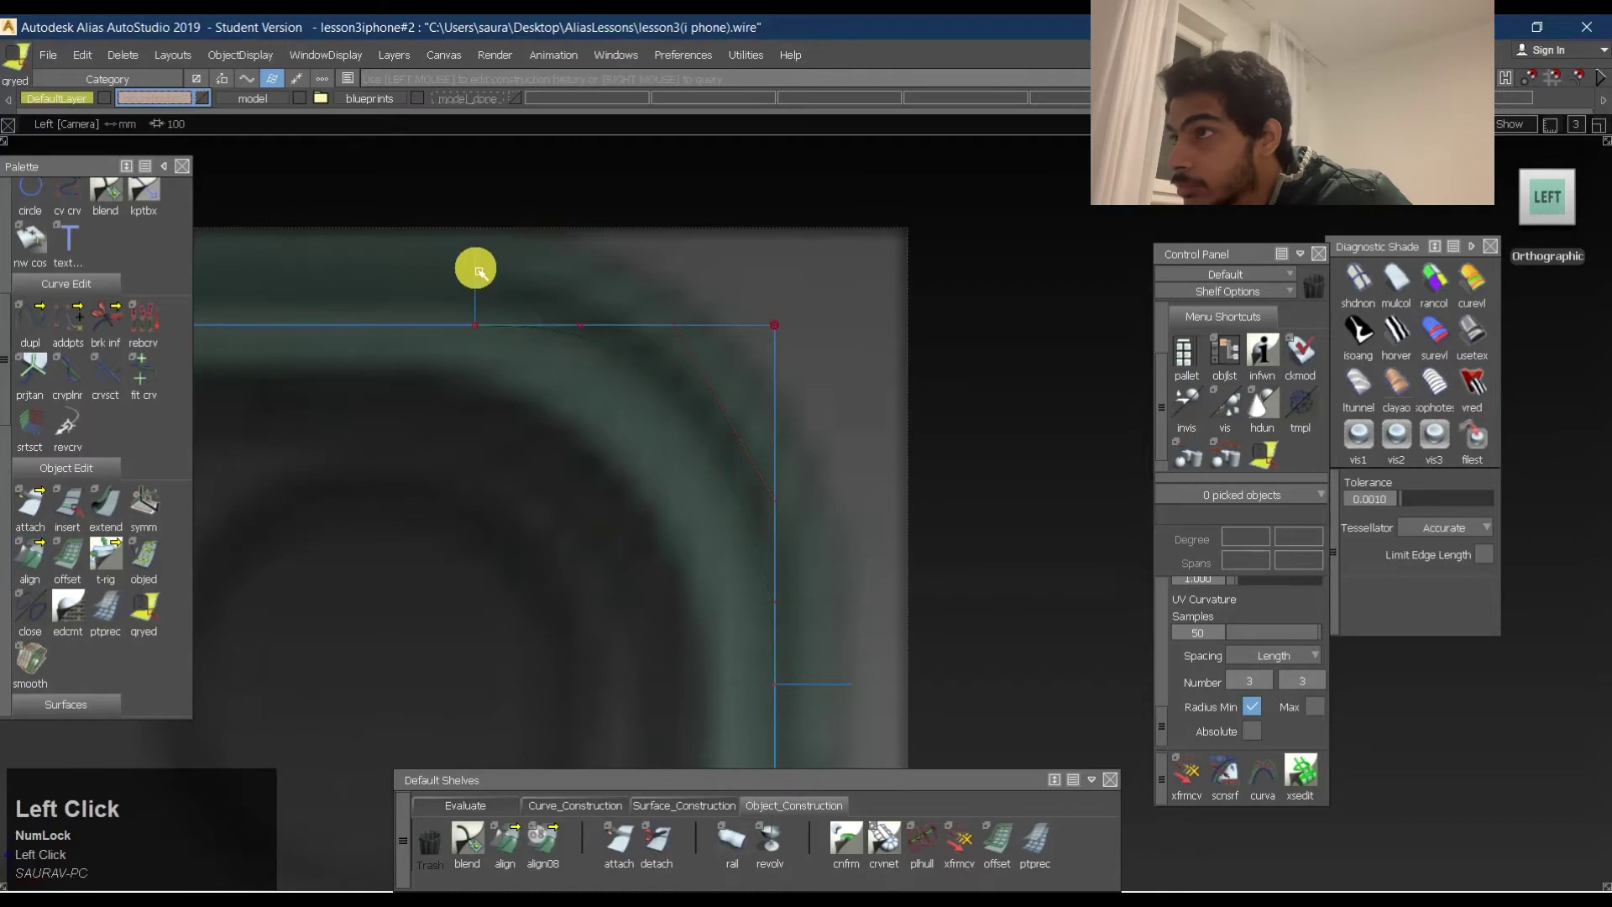
ctrl+shift+right_drag(481, 285, 465, 274)
click(479, 255)
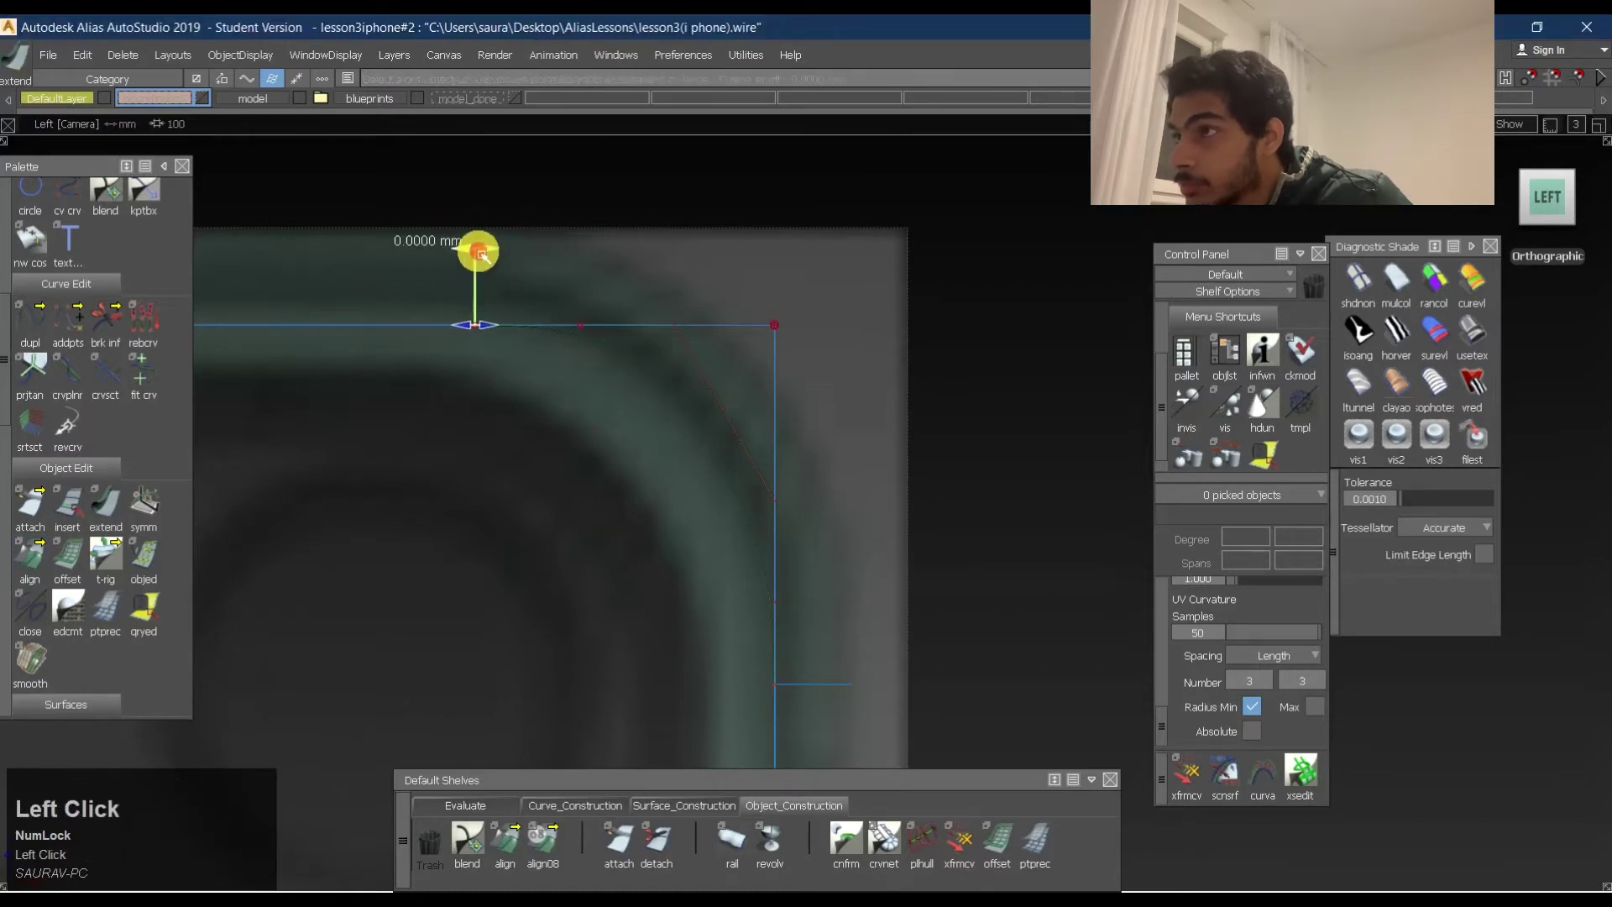
drag(480, 253, 514, 260)
Raise the side Skin surface's end slightly toward the rounded corner with Extend.
ctrl+shift+right_drag(771, 475, 803, 684)
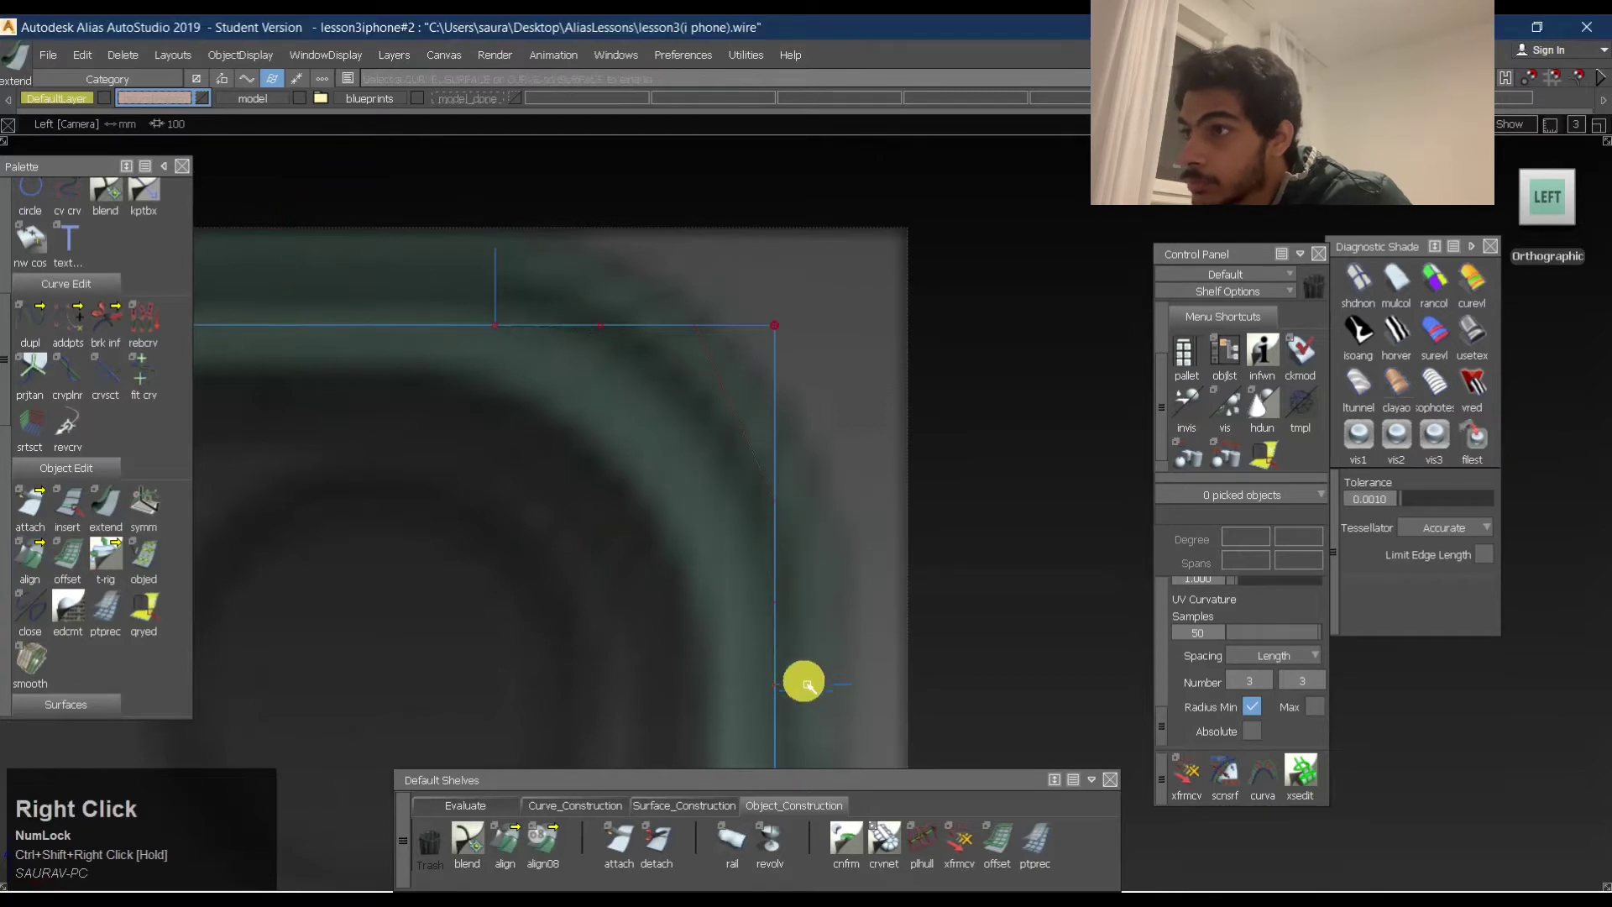
click(803, 683)
drag(853, 674, 856, 652)
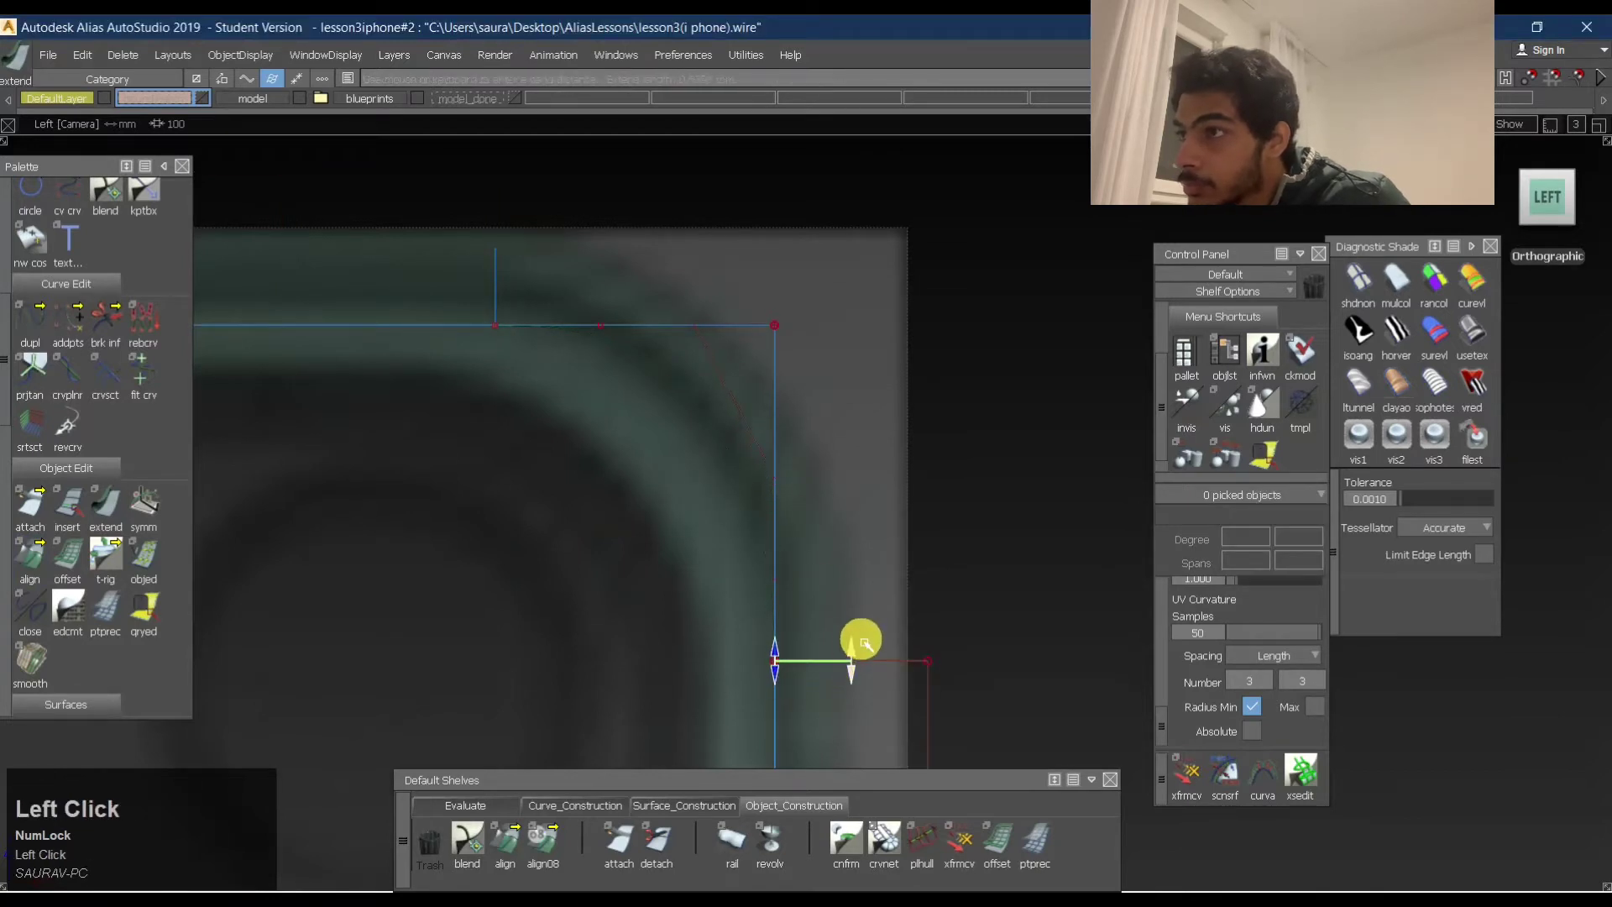
click(918, 331)
Reopen the corner curve's alignment and pull its second control point slightly back toward the top surface's end.
ctrl+shift+middle_drag(918, 331, 702, 345)
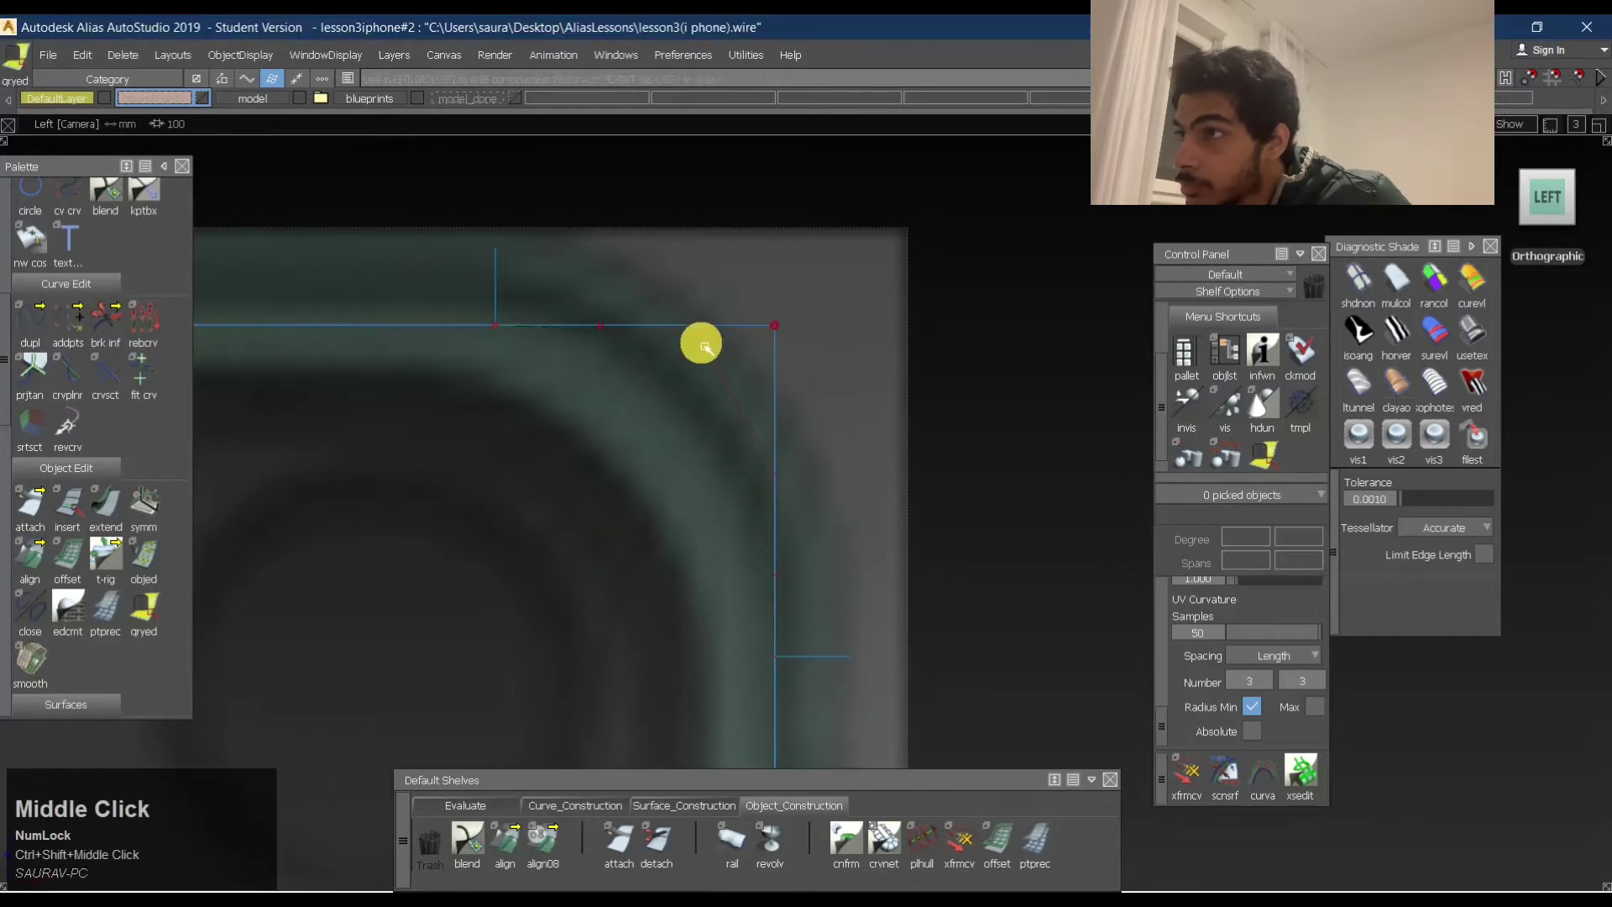
click(699, 327)
click(679, 332)
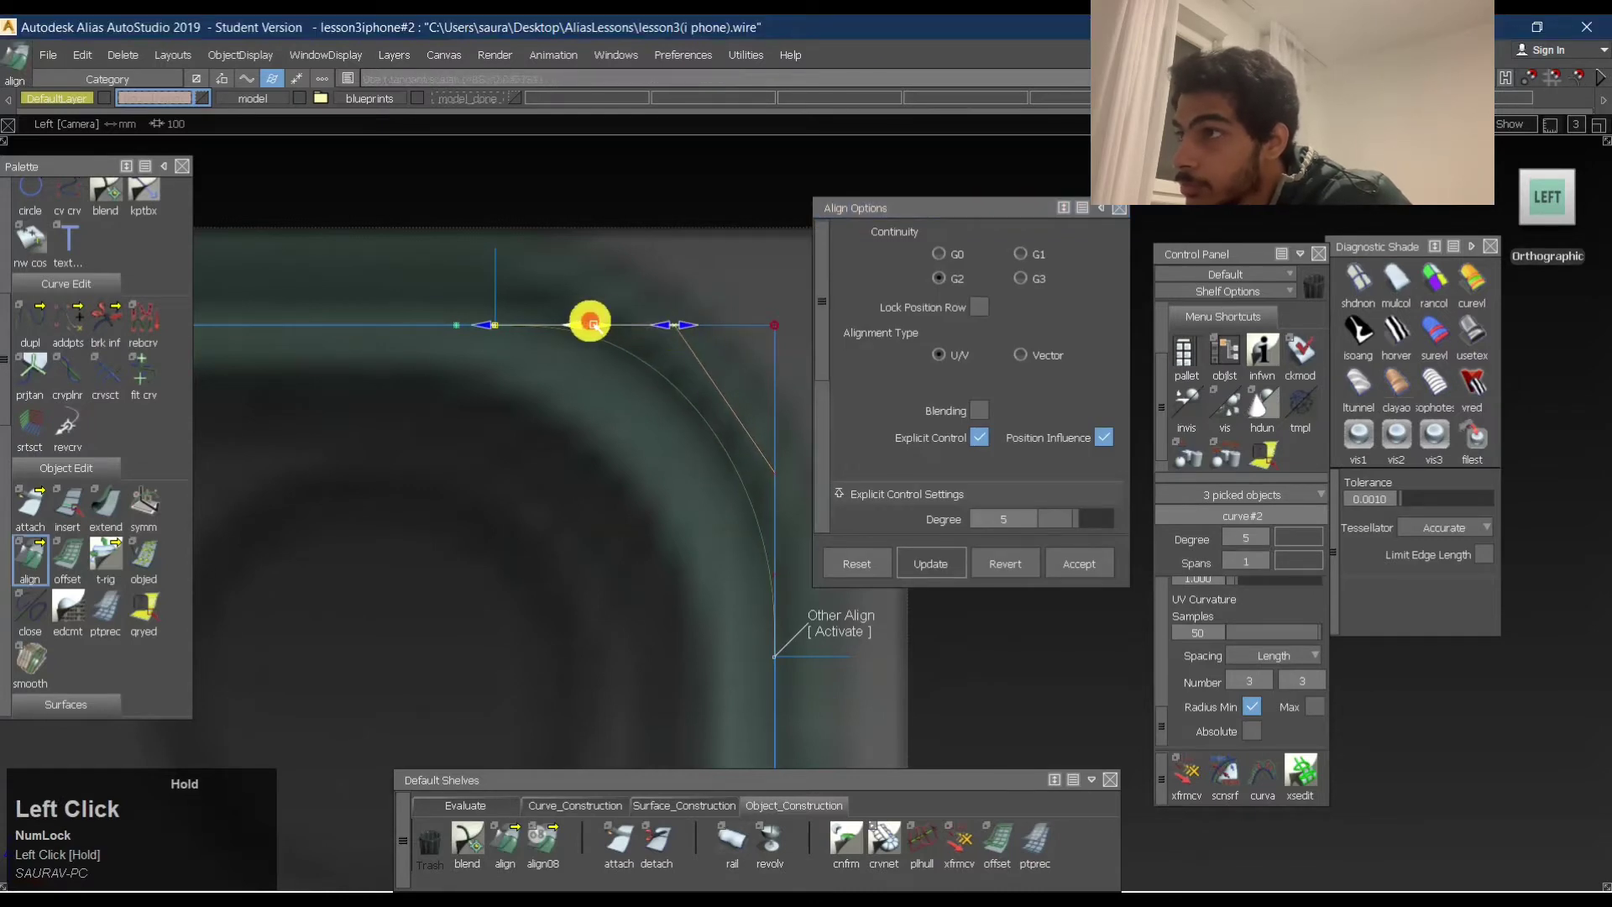
drag(598, 324, 591, 325)
click(713, 336)
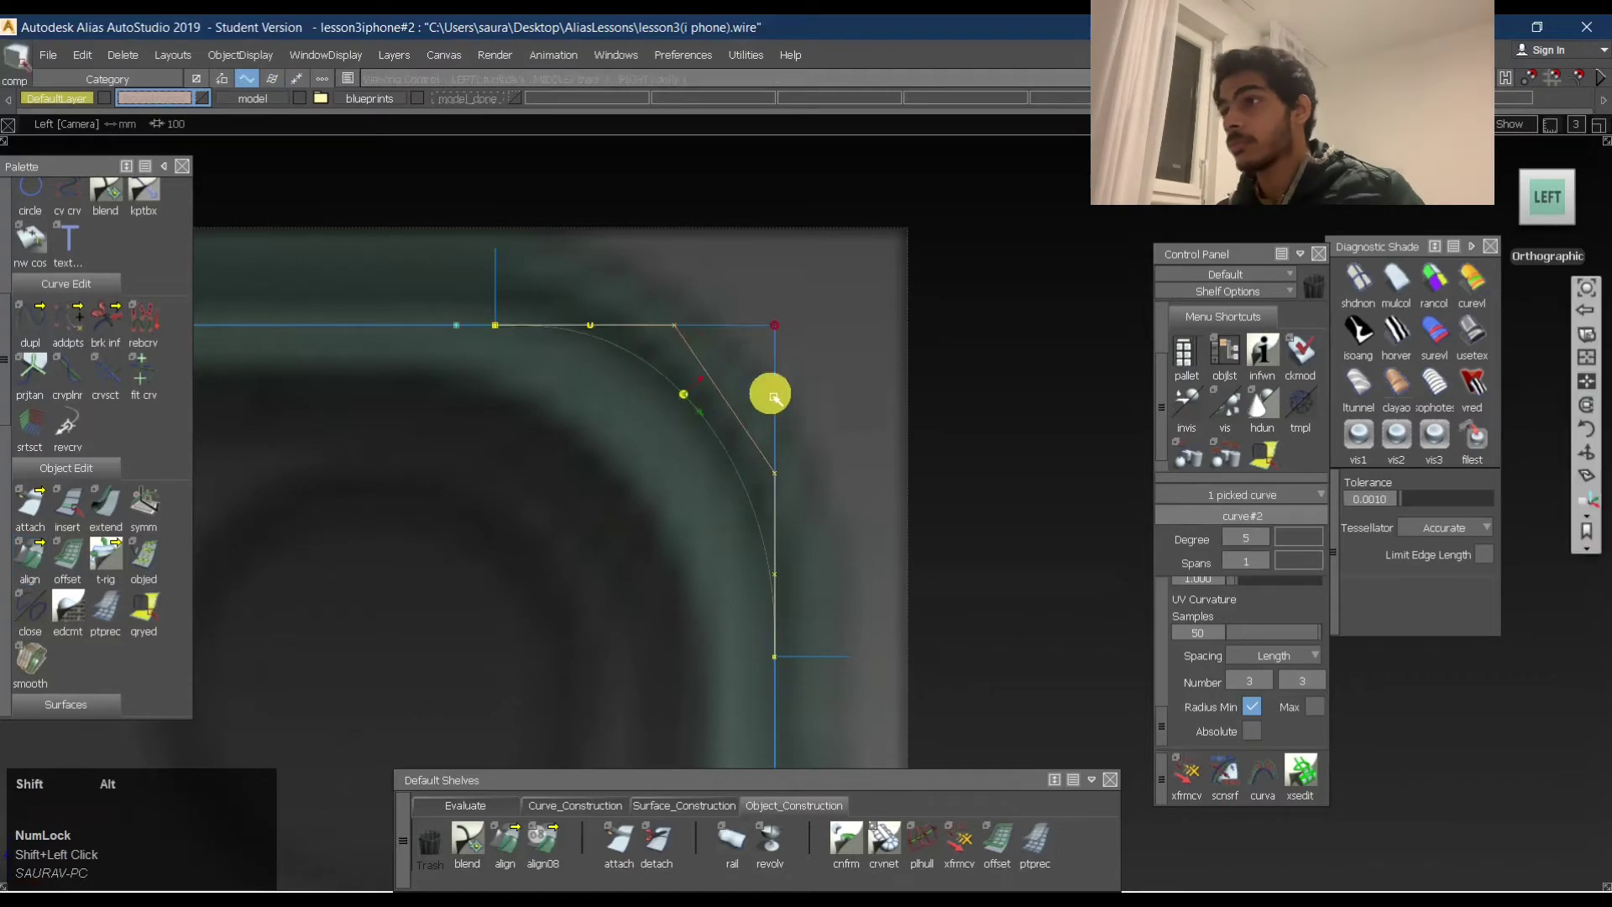
Select the rounded corner curve and turn on its Curvature U display to check the curvature comb.
ctrl+shift+middle_drag(768, 389, 871, 363)
click(706, 332)
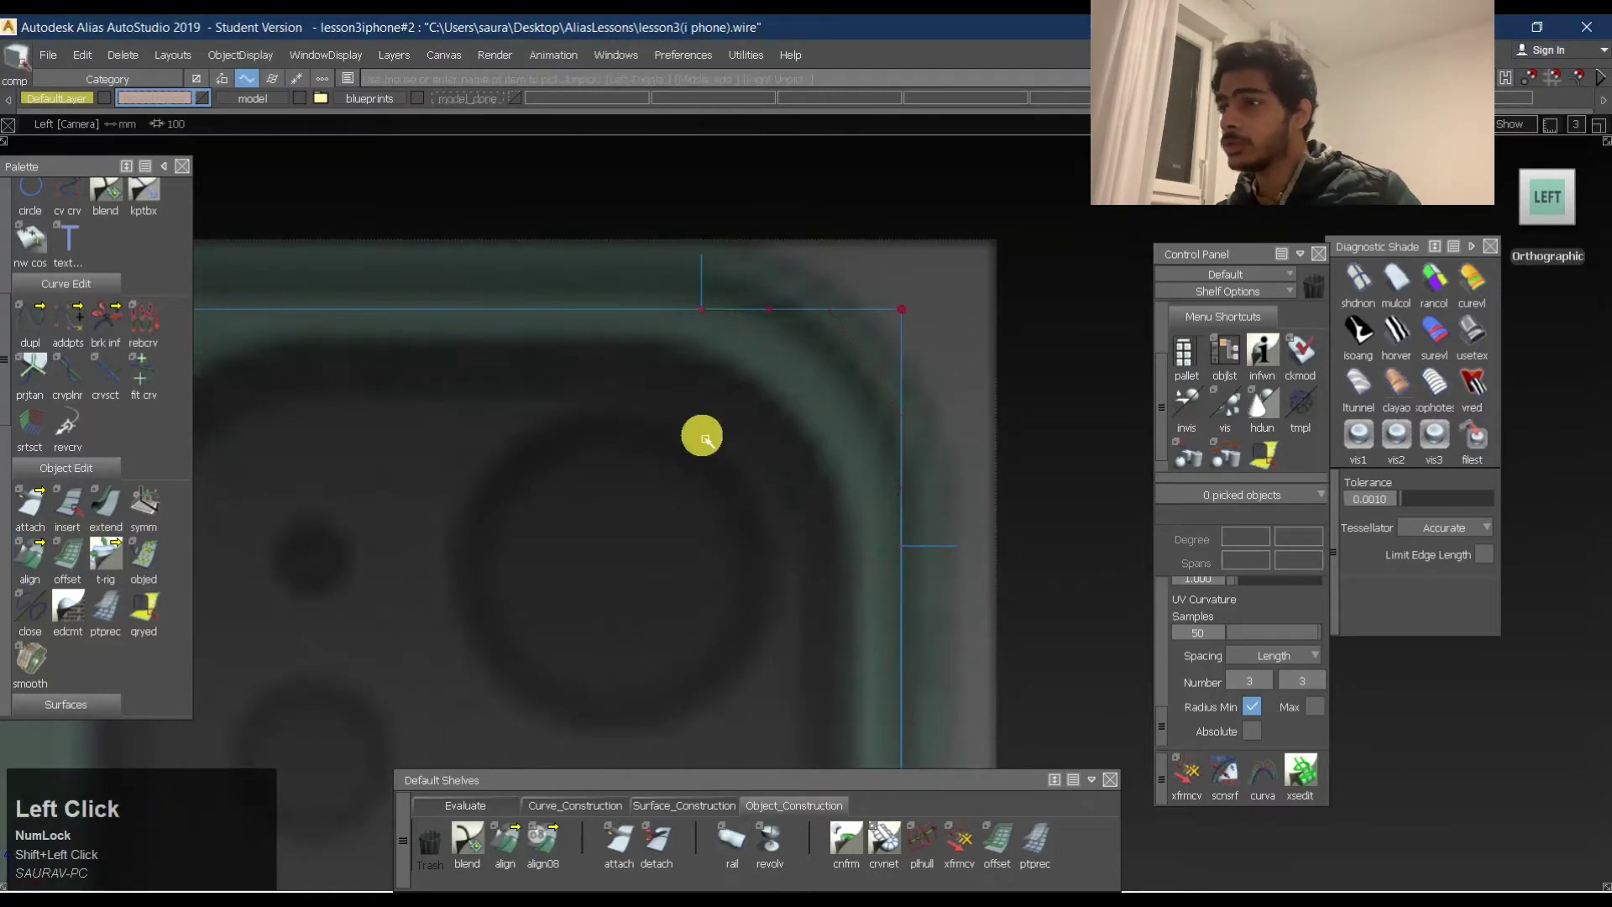
click(1022, 331)
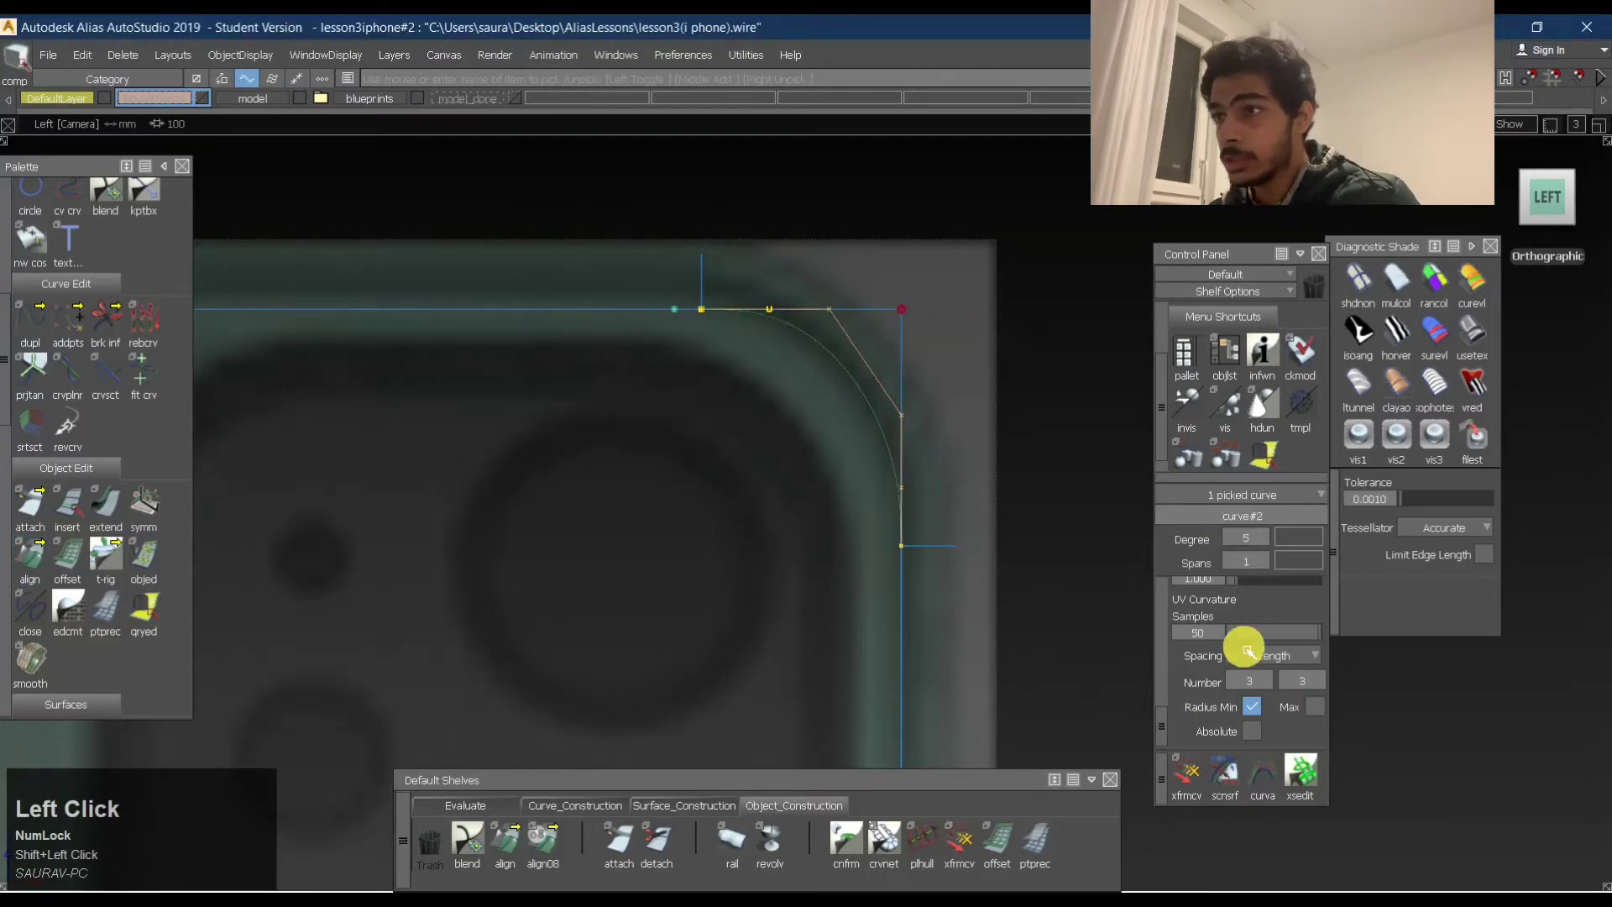
scroll(1248, 651, up, 3)
click(1275, 784)
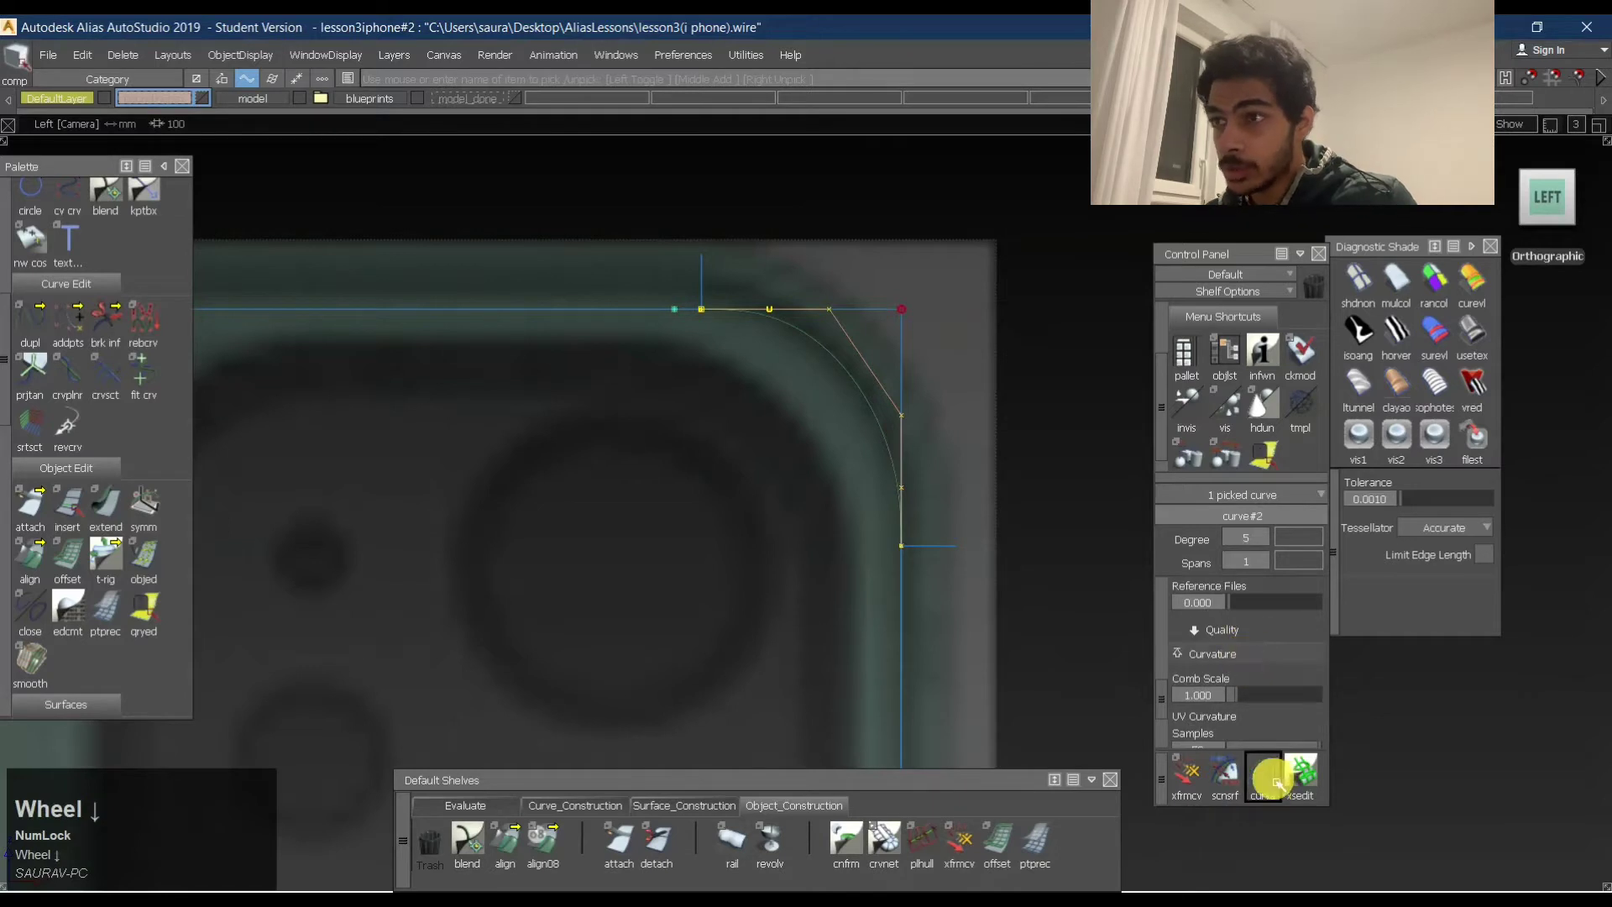
click(1273, 783)
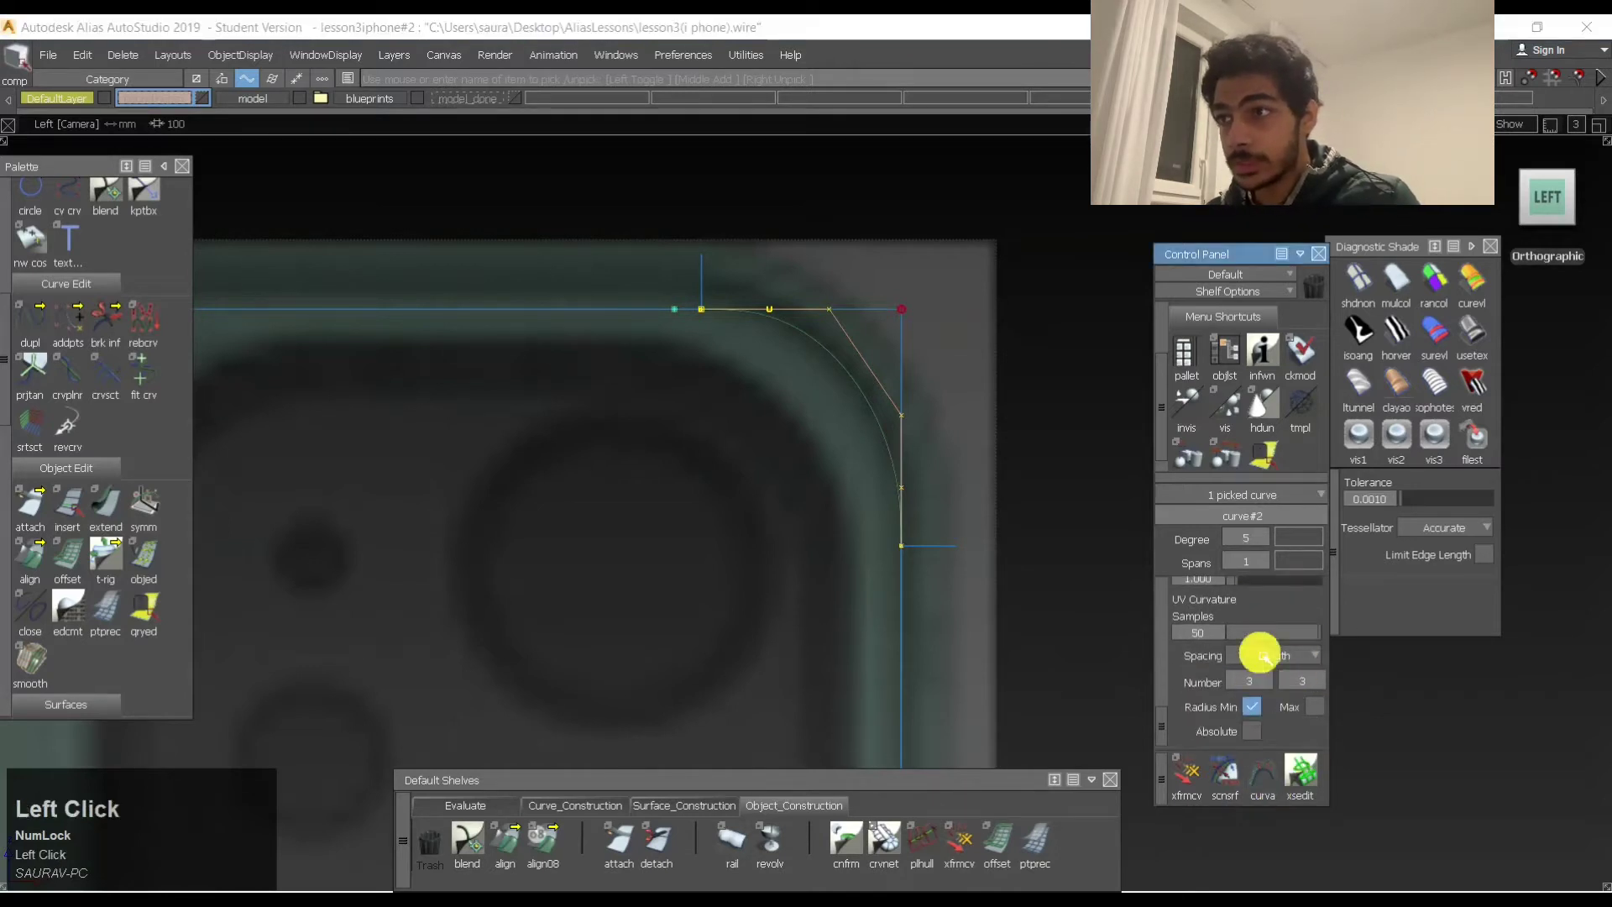
scroll(1264, 656, up, 3)
scroll(1264, 656, up, 3)
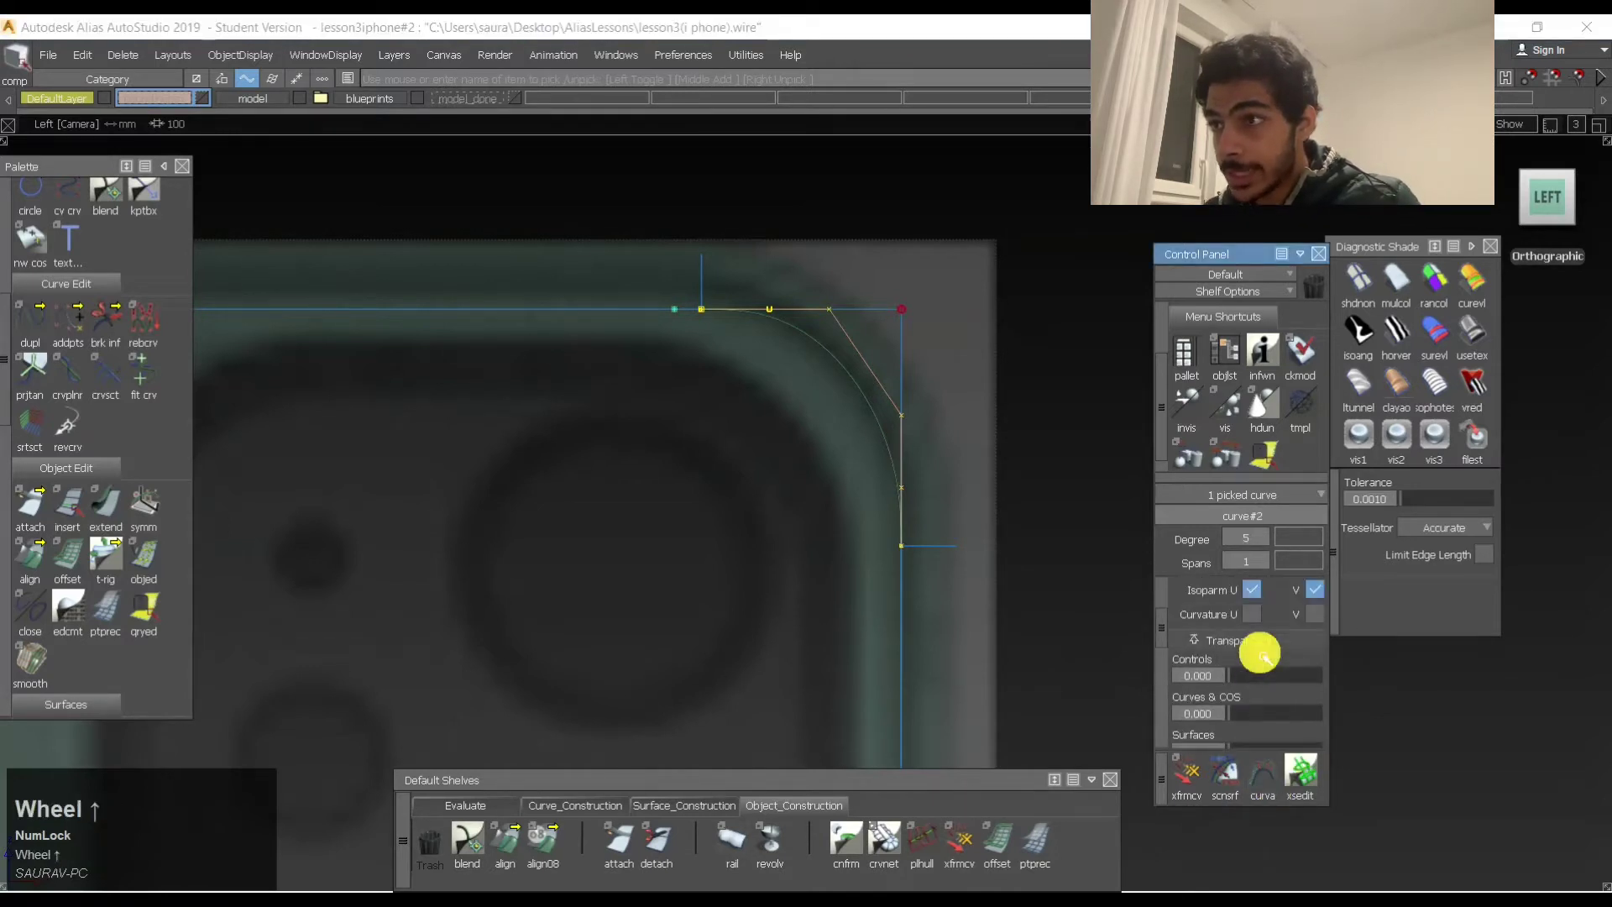
click(1258, 664)
alt+shift+right_drag(942, 403, 890, 420)
alt+shift+middle_drag(914, 445, 786, 491)
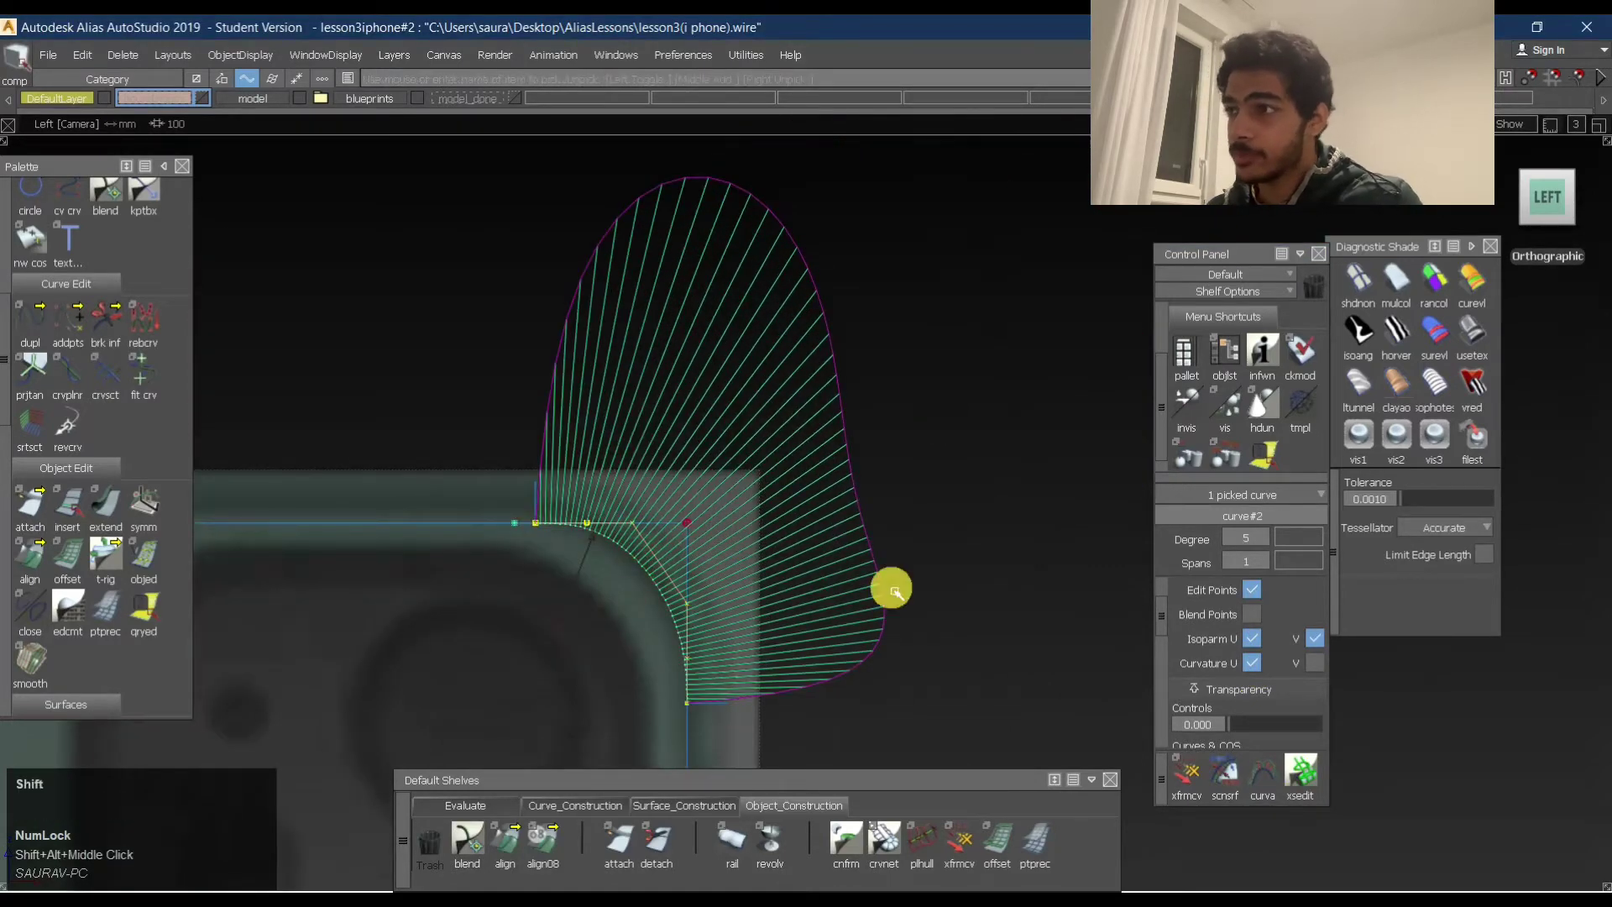
Reopen the corner curve's alignment and slide its control points up along the side surface toward the corner.
mouse_move(702, 630)
ctrl+shift+middle_down()
mouse_move(662, 613)
mouse_move(679, 616)
ctrl+shift+middle_up()
click(678, 615)
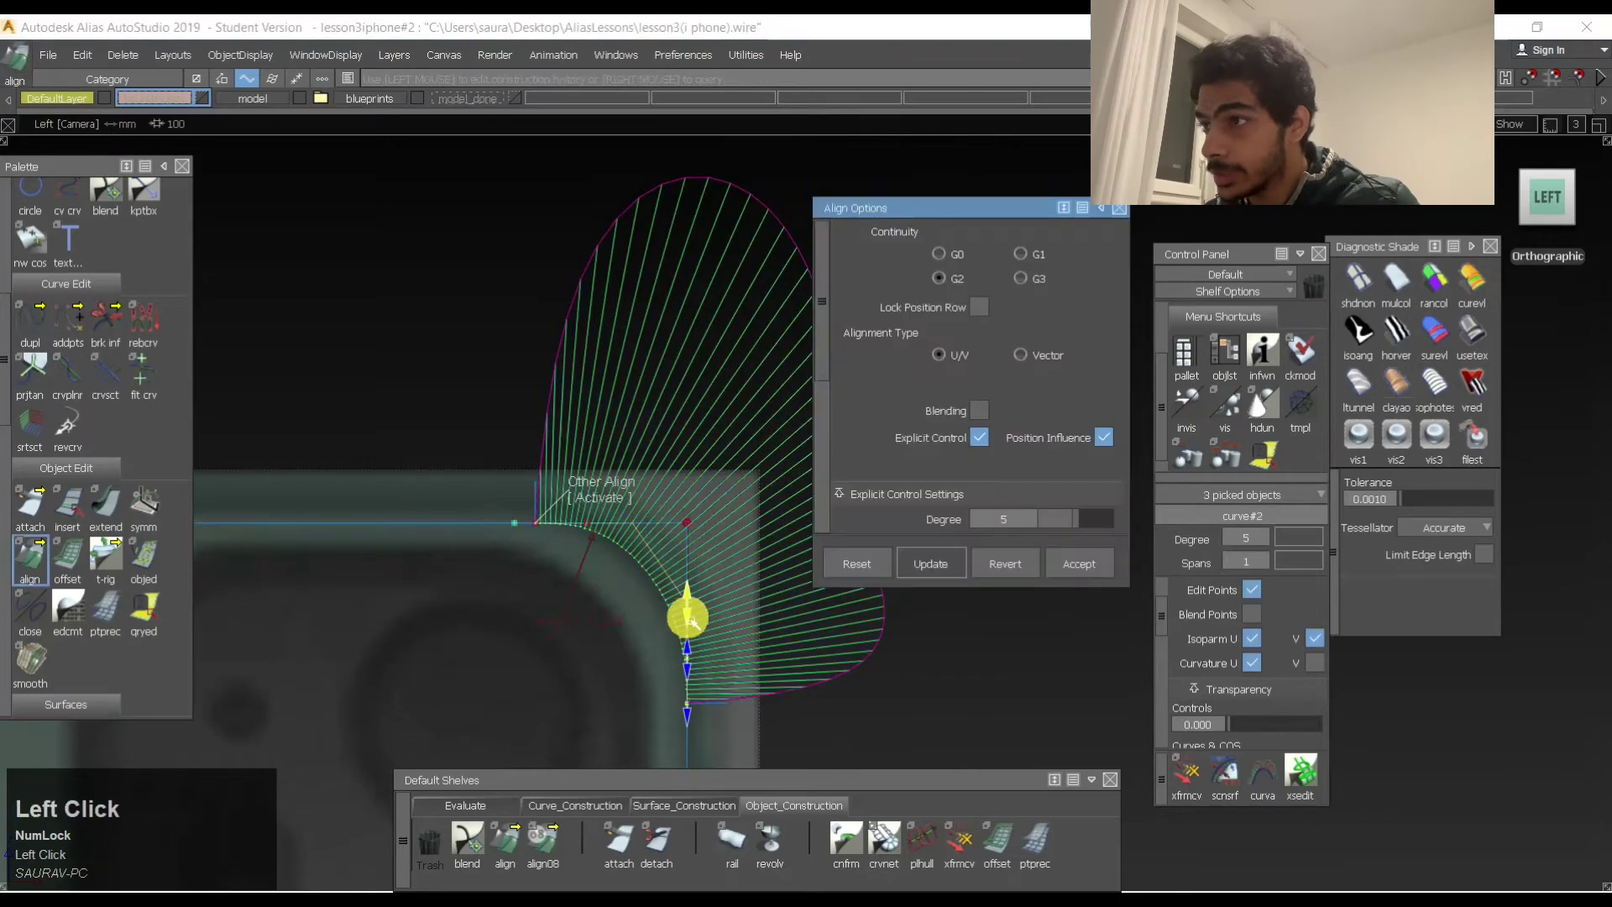
drag(683, 613, 694, 602)
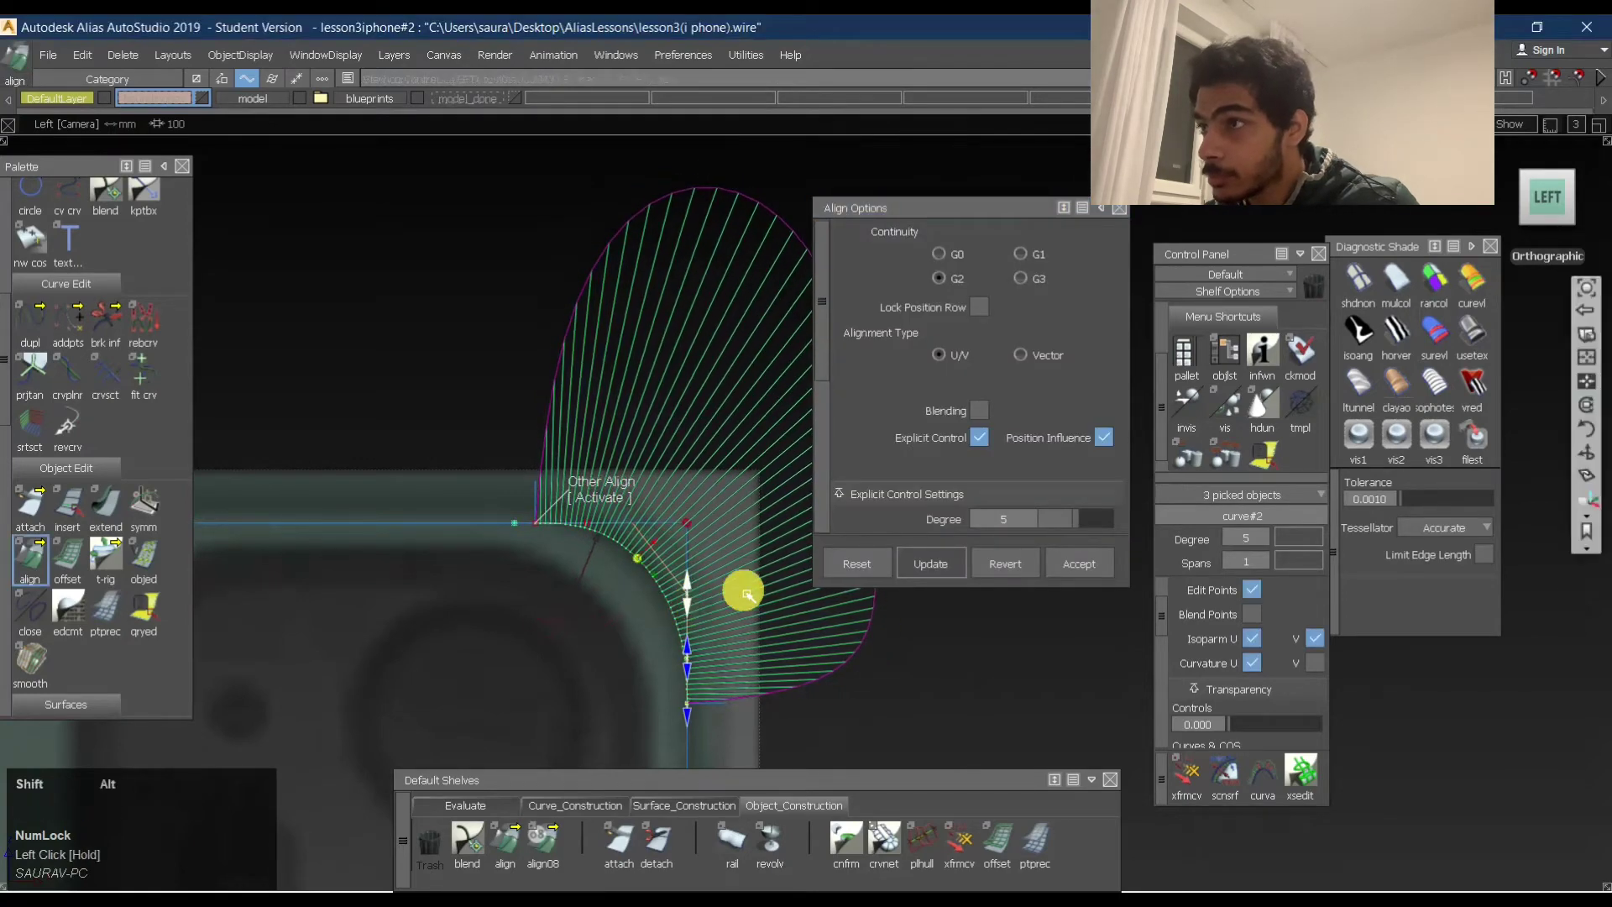
alt+shift+middle_drag(741, 587, 664, 535)
drag(613, 613, 622, 529)
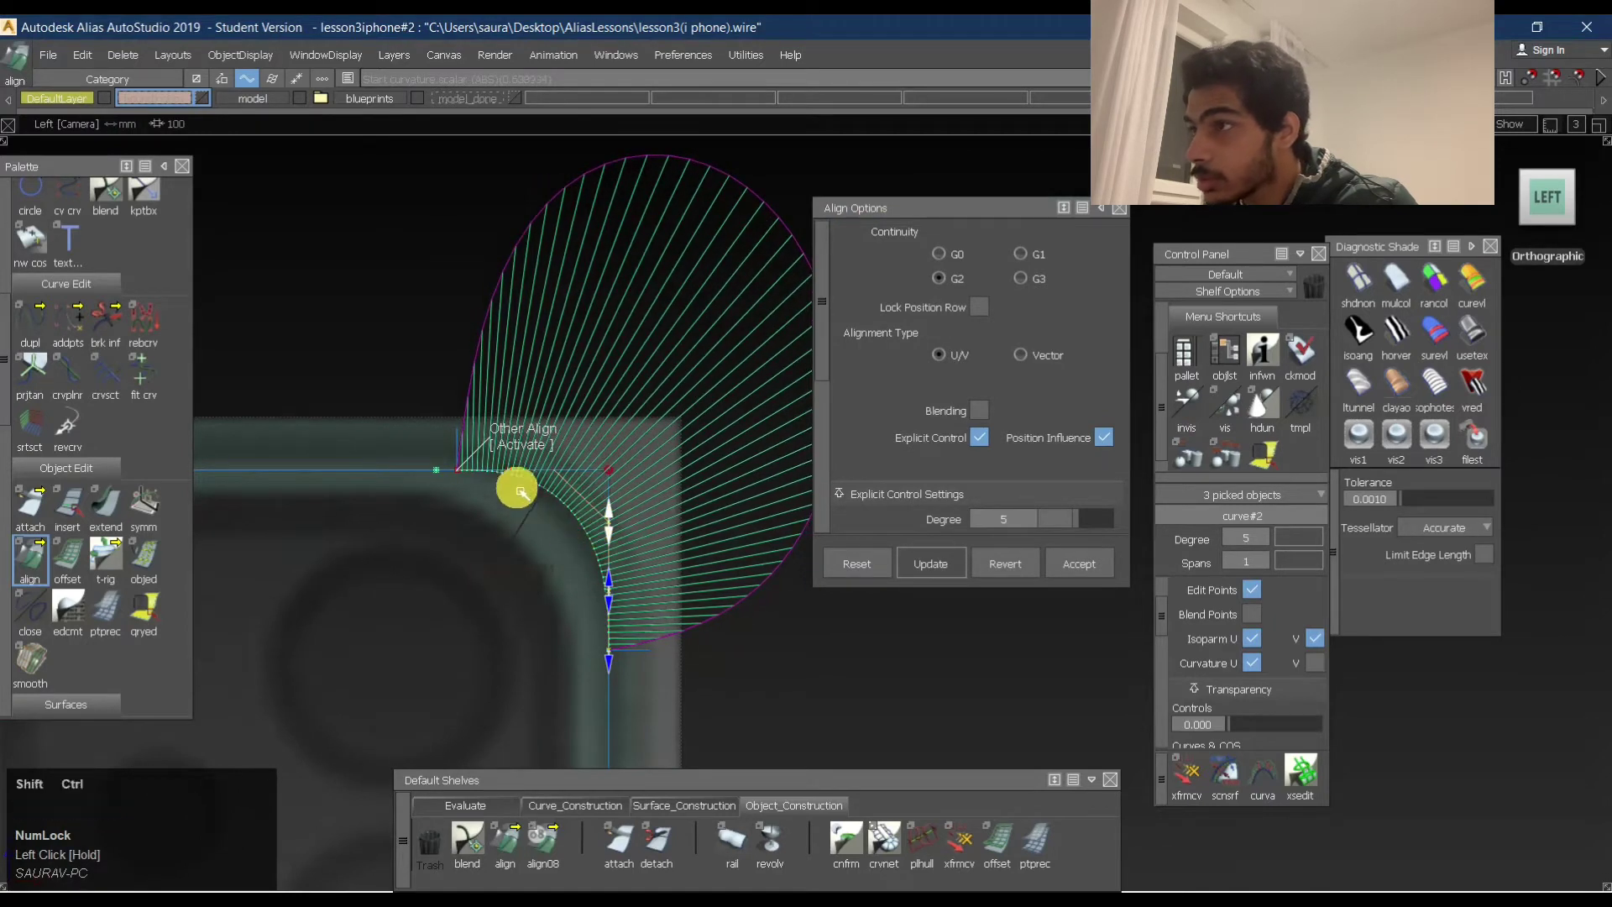
Activate the alignment at the curve's top end and slide its control points along the top surface to balance the curvature comb.
click(500, 468)
drag(500, 468, 533, 468)
alt+shift+middle_drag(533, 467, 458, 495)
click(452, 493)
drag(452, 493, 468, 488)
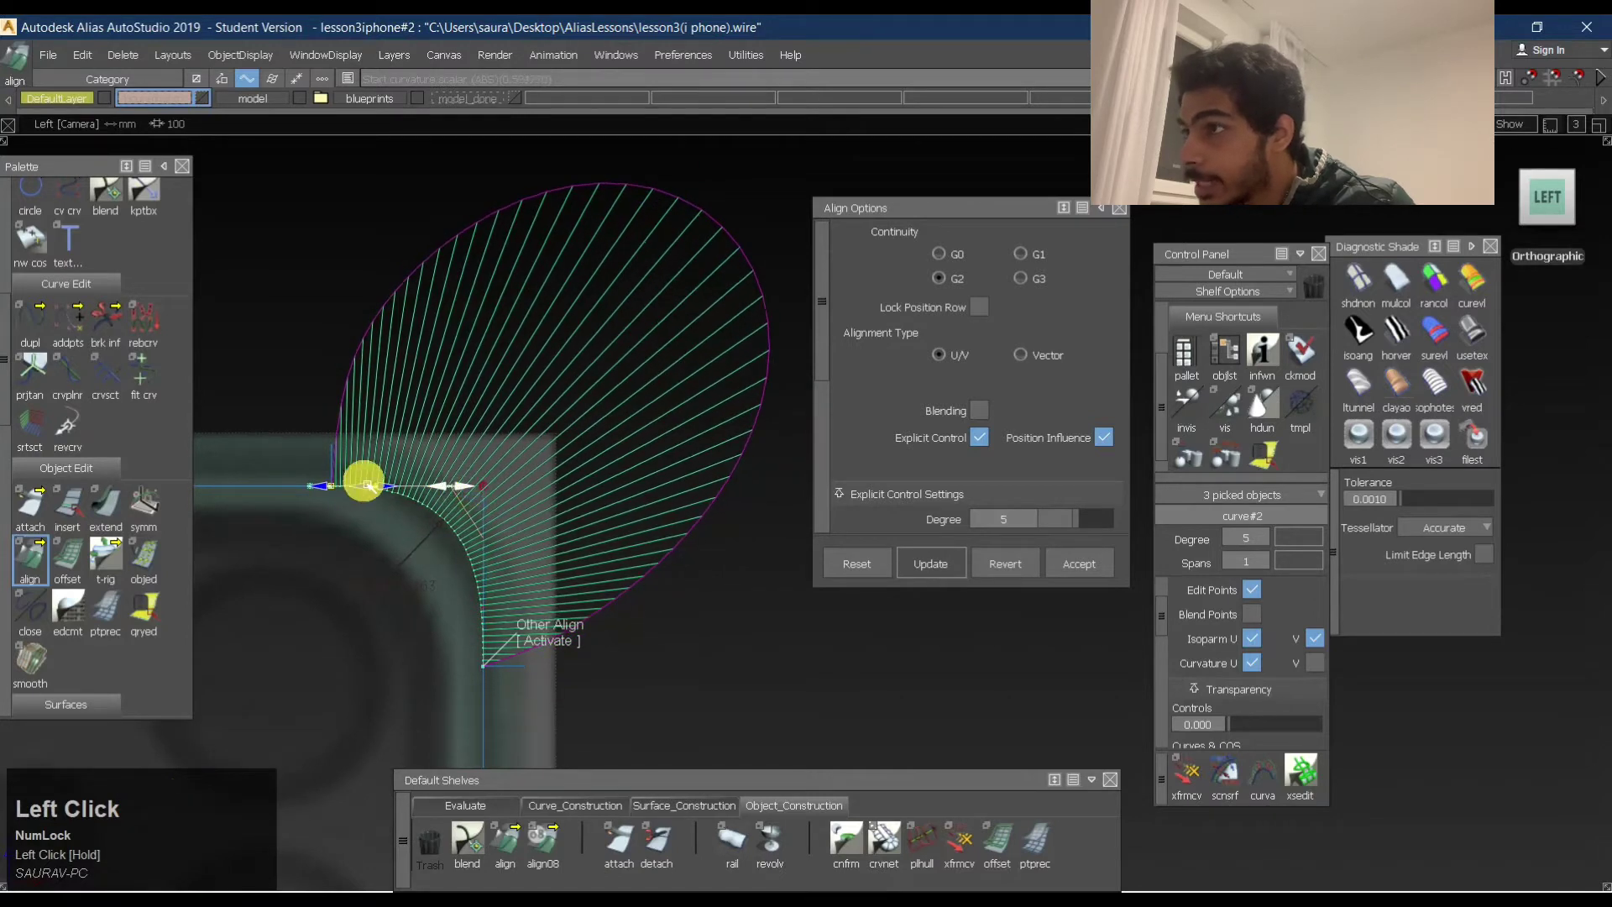
drag(372, 491, 385, 491)
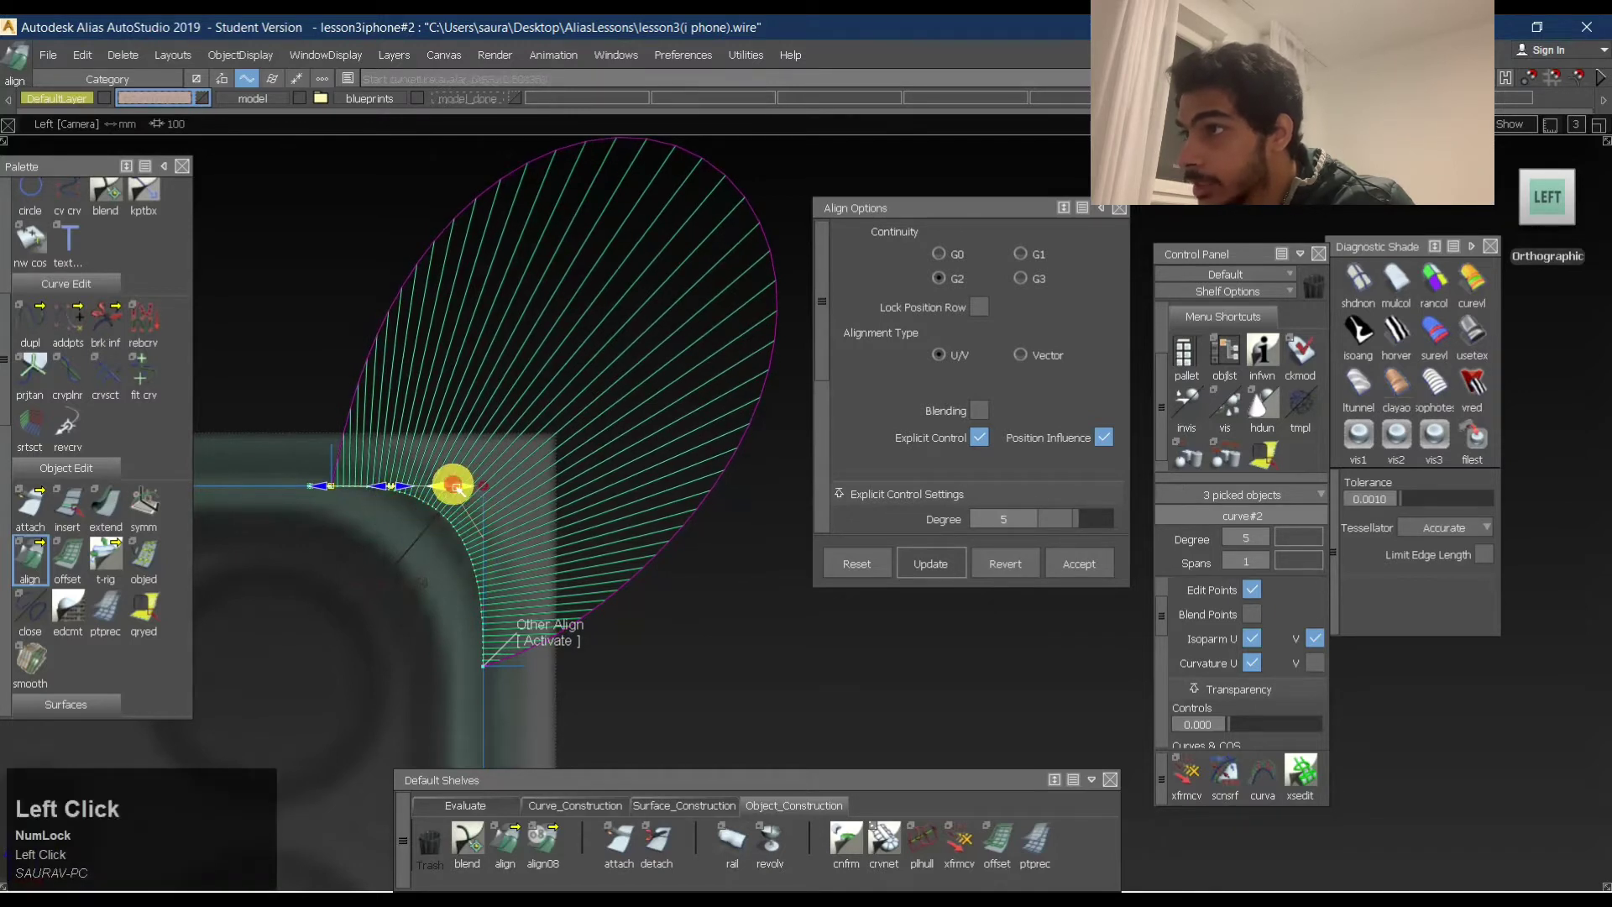
drag(454, 482, 456, 487)
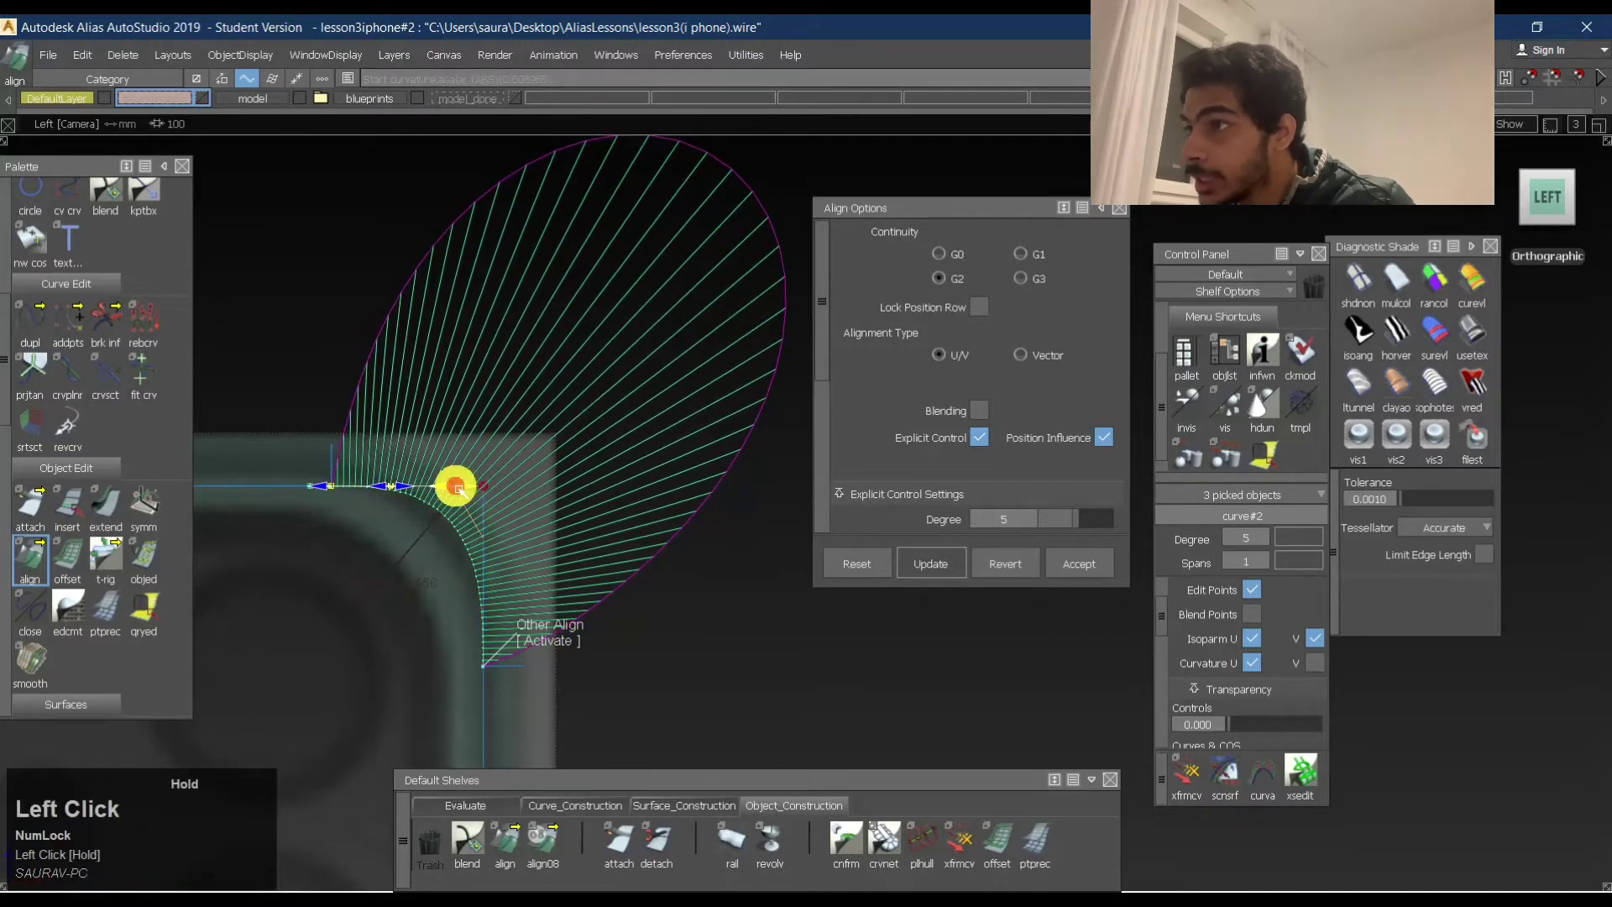
Pull the ends of the top and side Skin surfaces slightly back from the rounded corner with Extend.
ctrl+shift+right_drag(274, 496, 328, 456)
click(334, 460)
drag(336, 452, 289, 451)
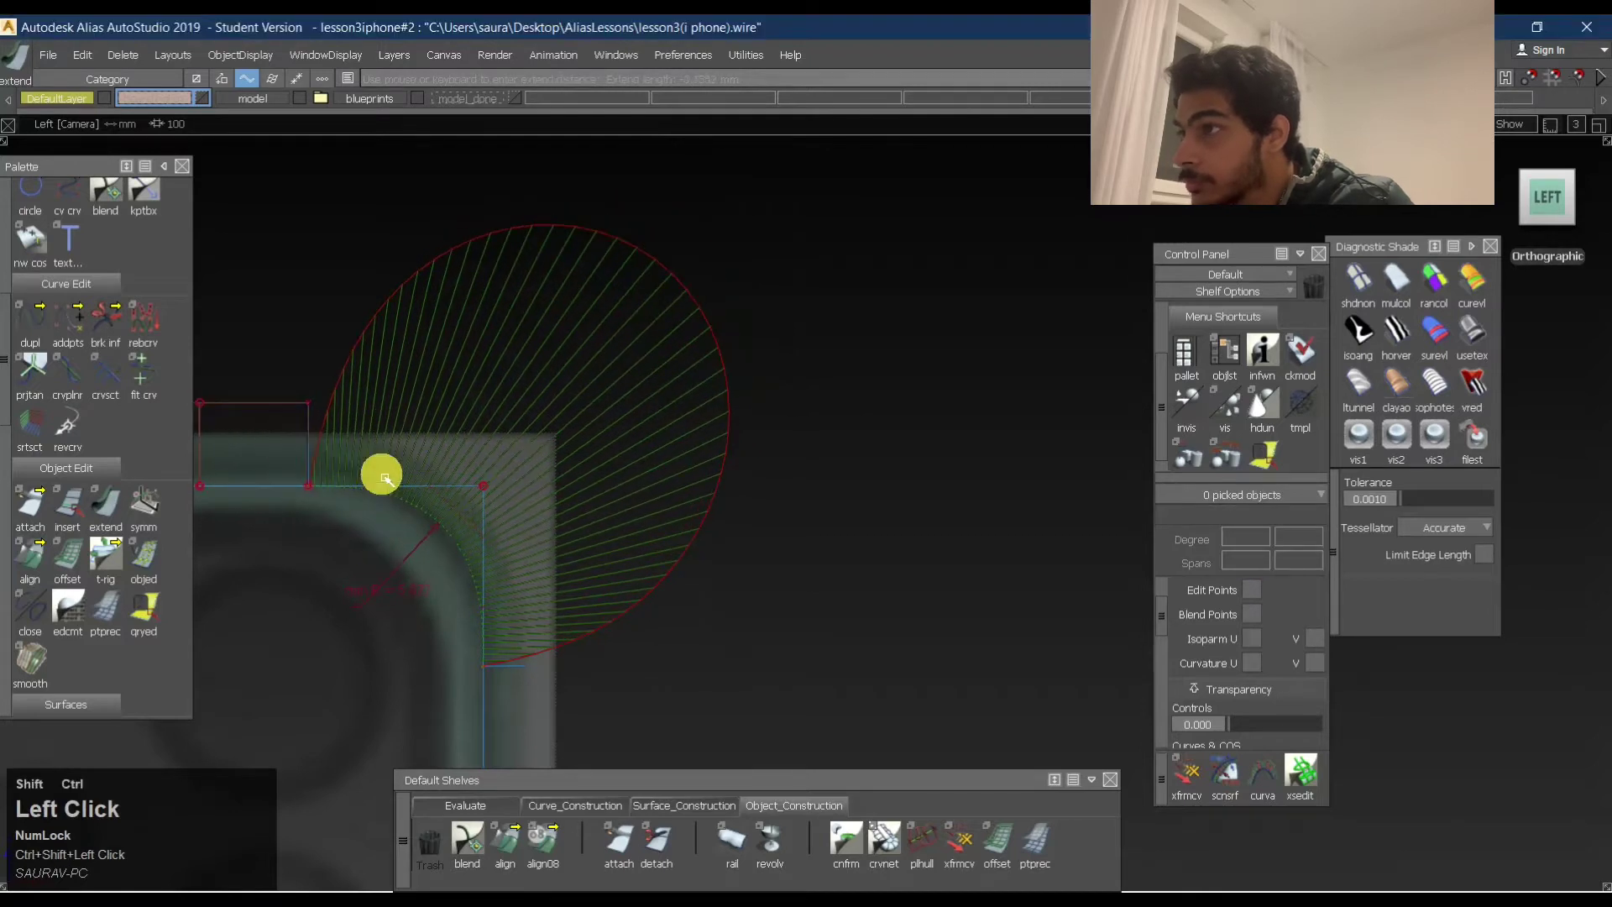
ctrl+shift+right_drag(380, 479, 407, 463)
click(531, 675)
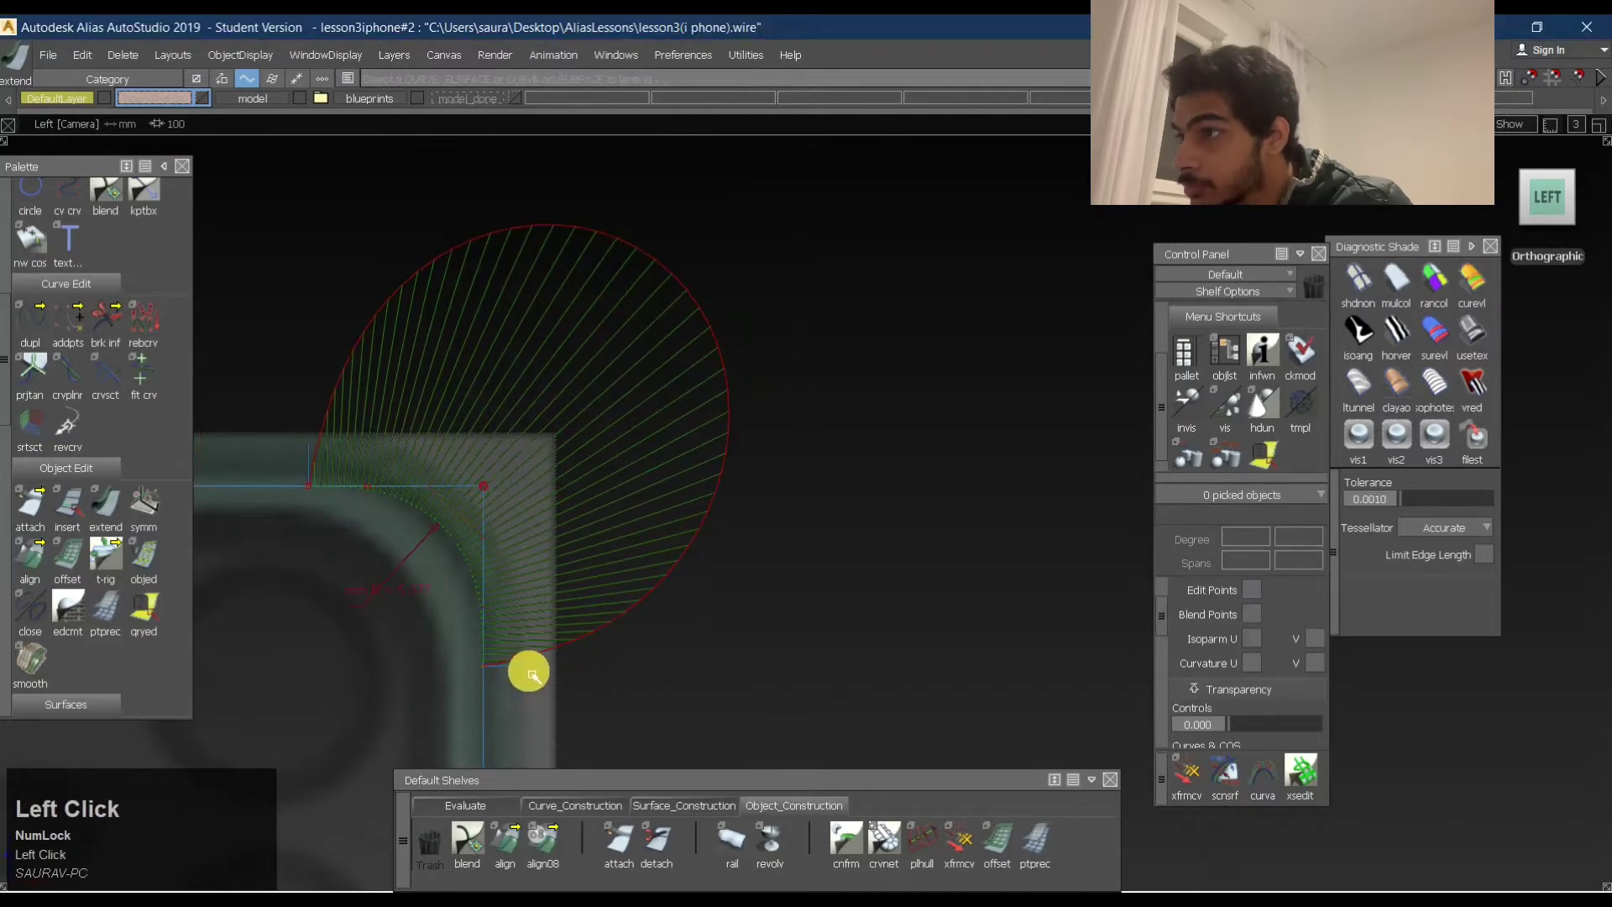
drag(529, 659, 530, 676)
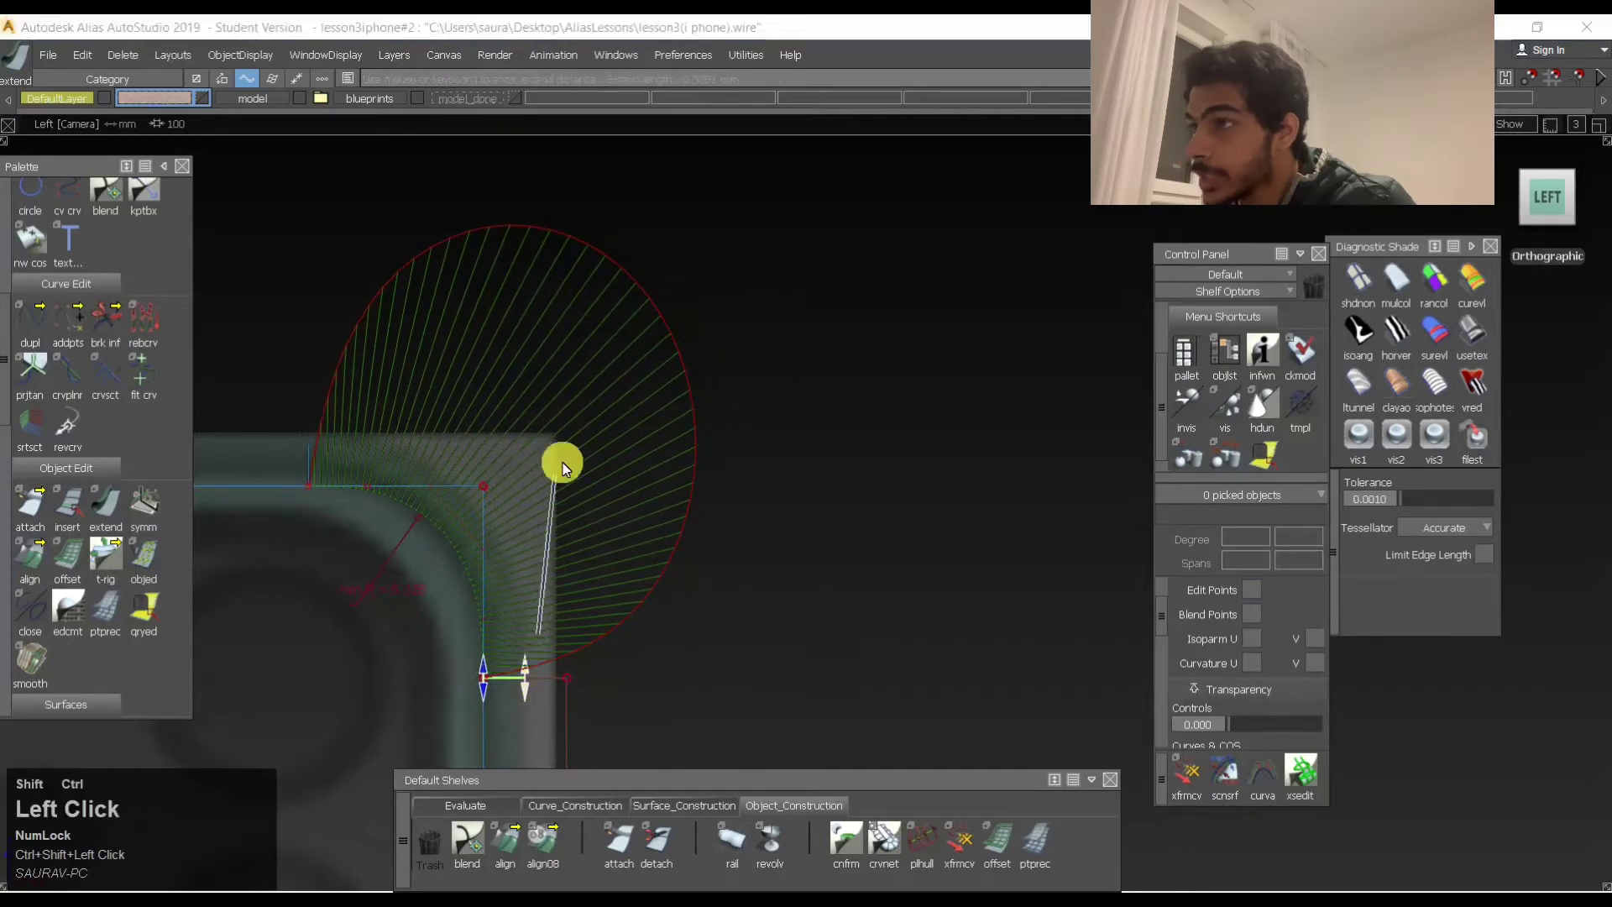
Reopen the corner curve's alignment and fine-tune the control points at both ends for a smooth, even curvature comb.
ctrl+shift+middle_drag(558, 461, 485, 564)
click(485, 567)
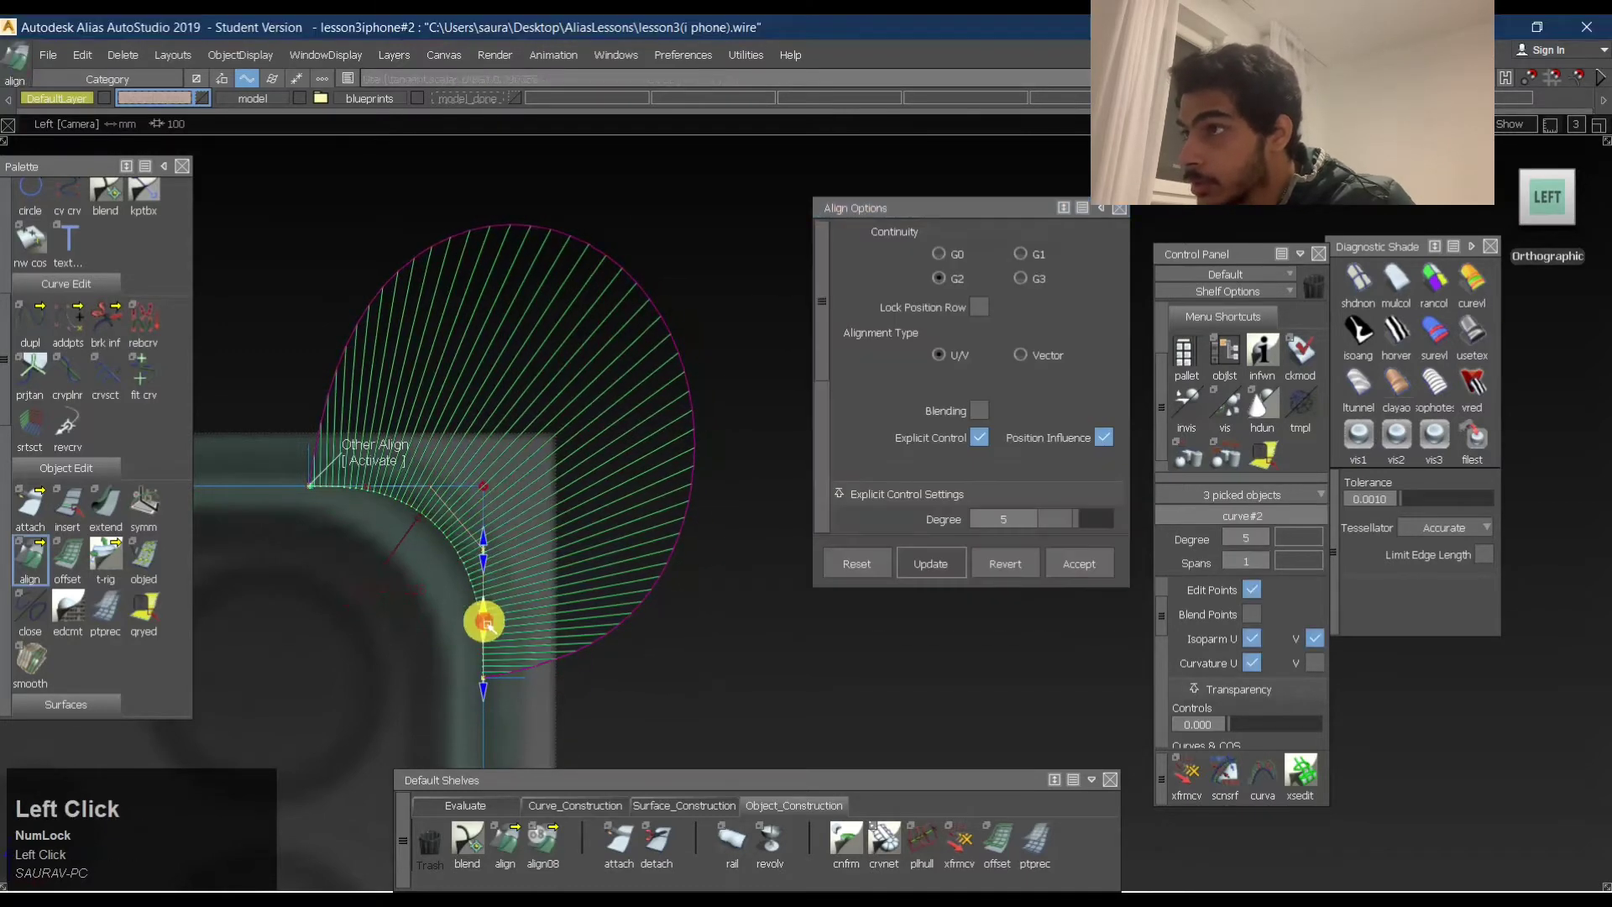
drag(485, 620, 487, 561)
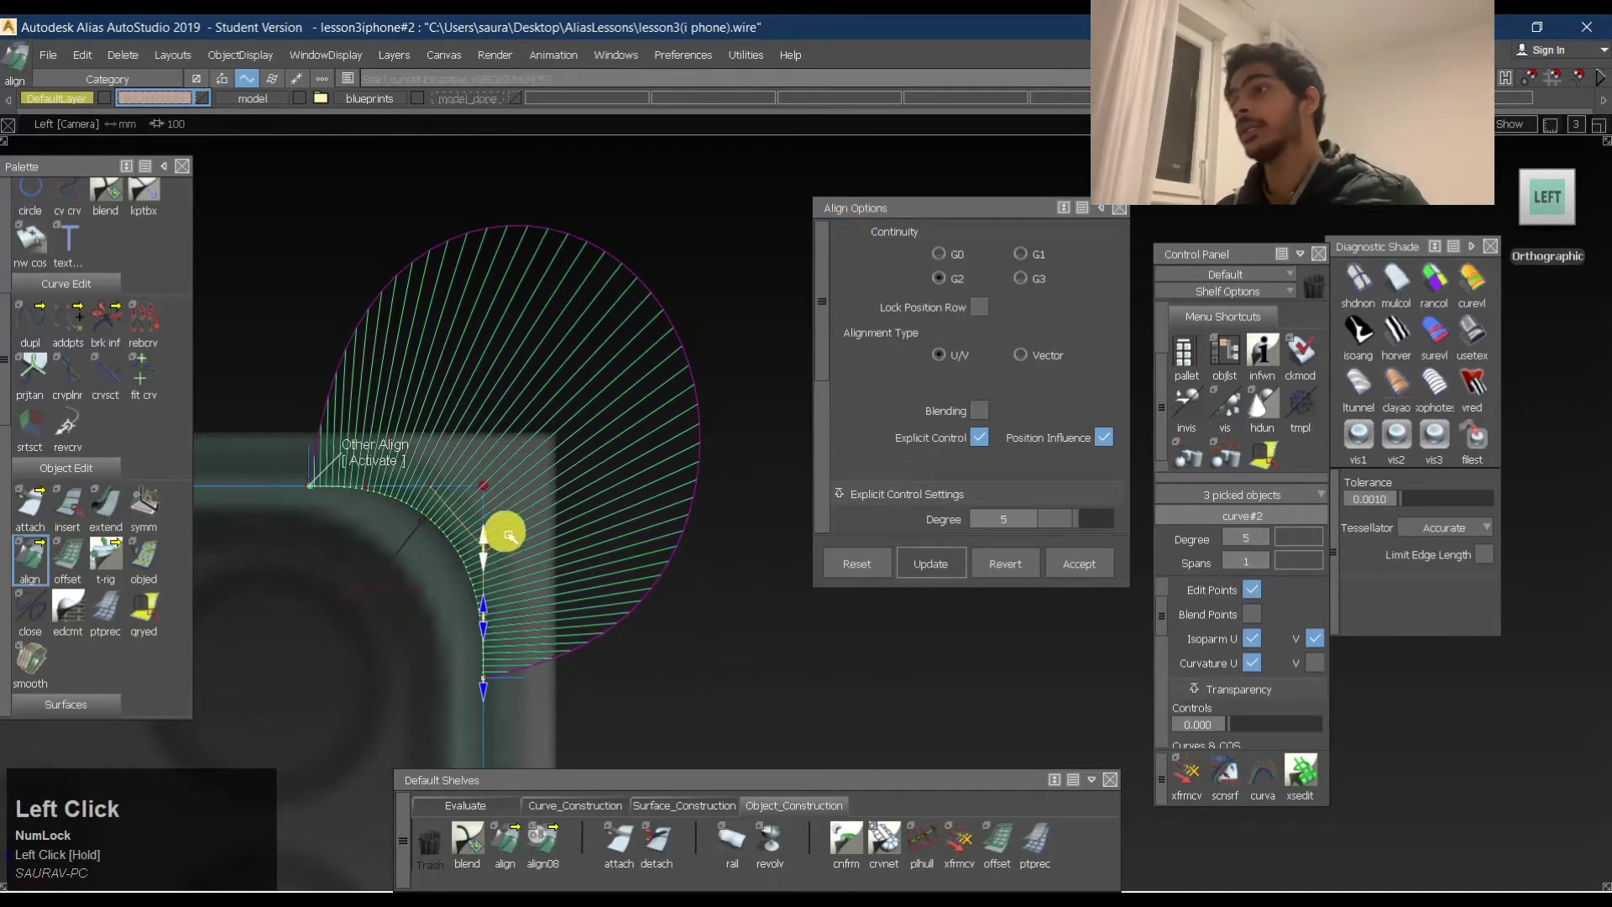
click(397, 468)
drag(430, 496, 360, 493)
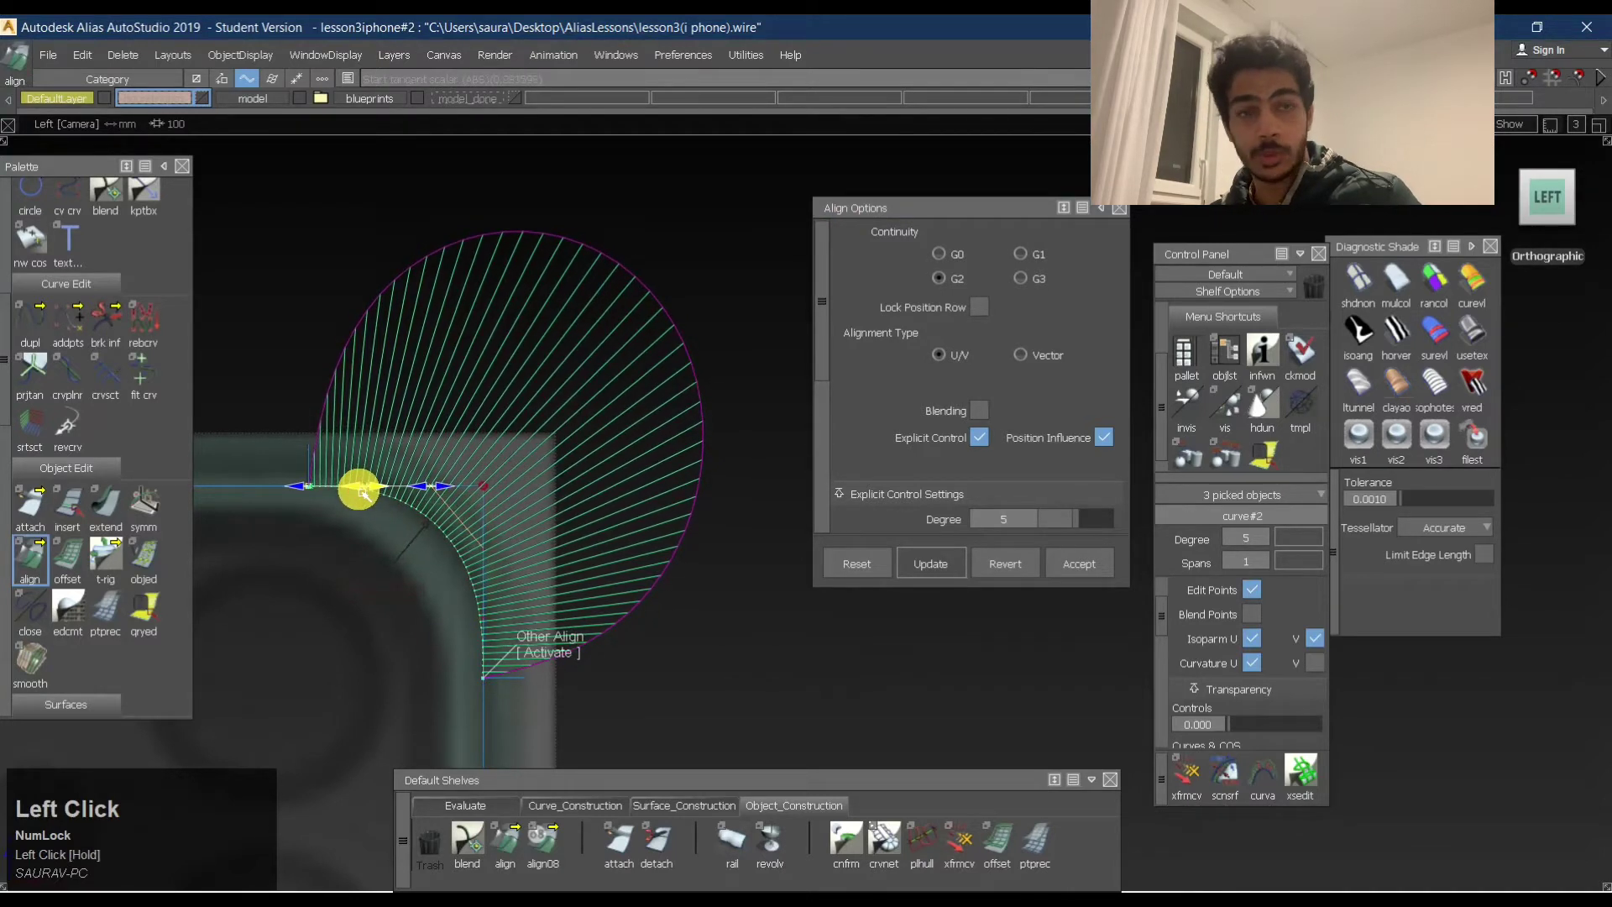
click(540, 656)
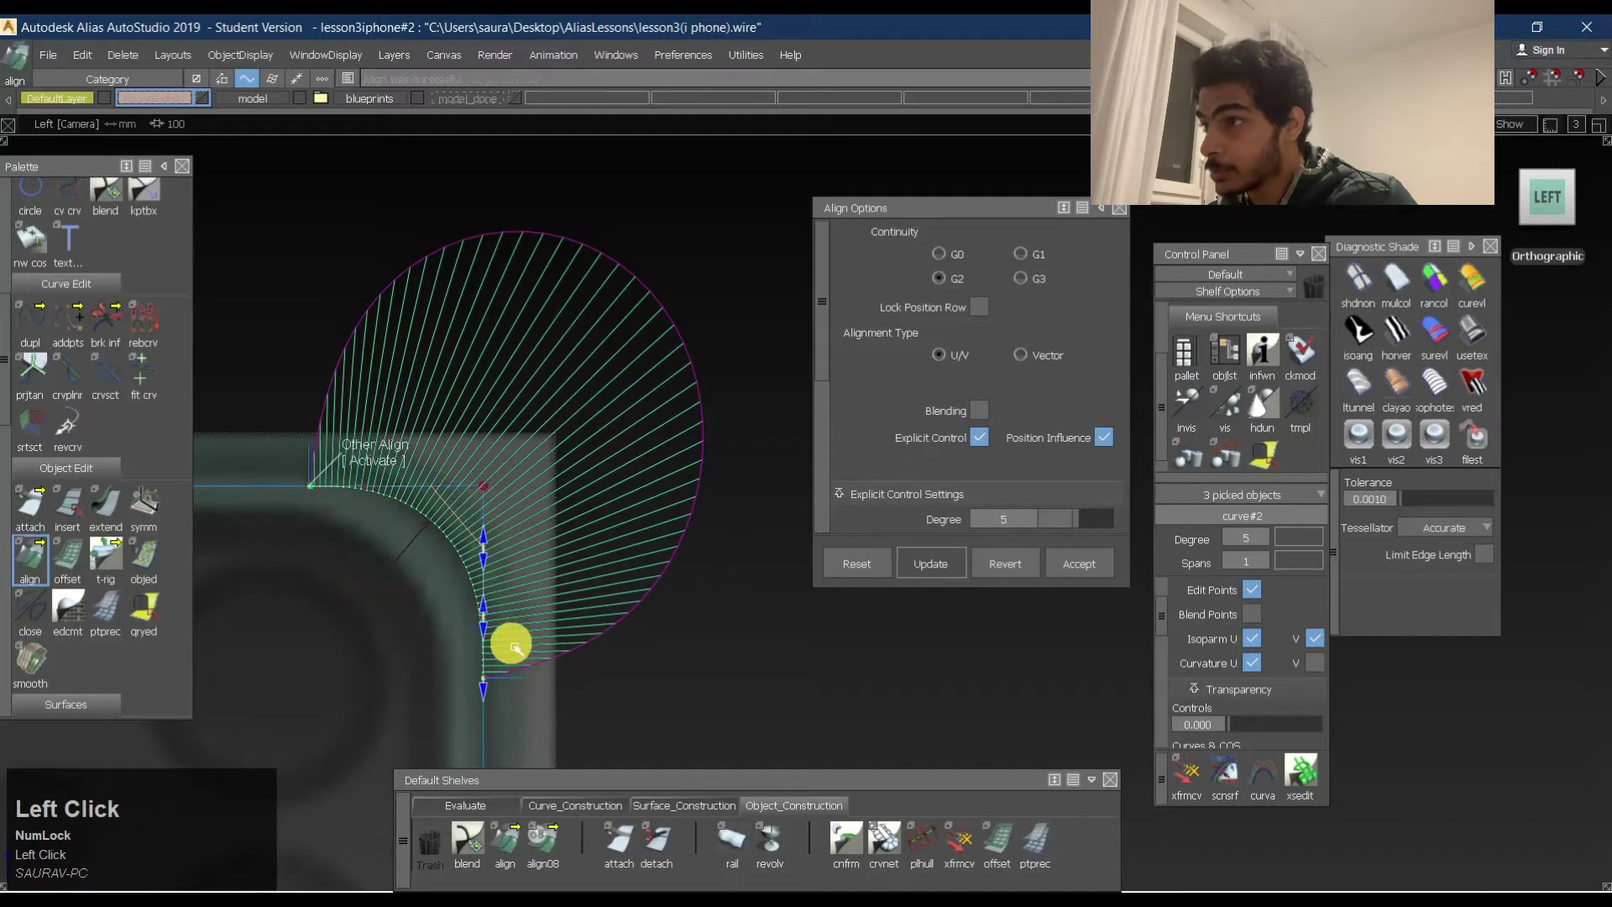
drag(489, 623, 483, 617)
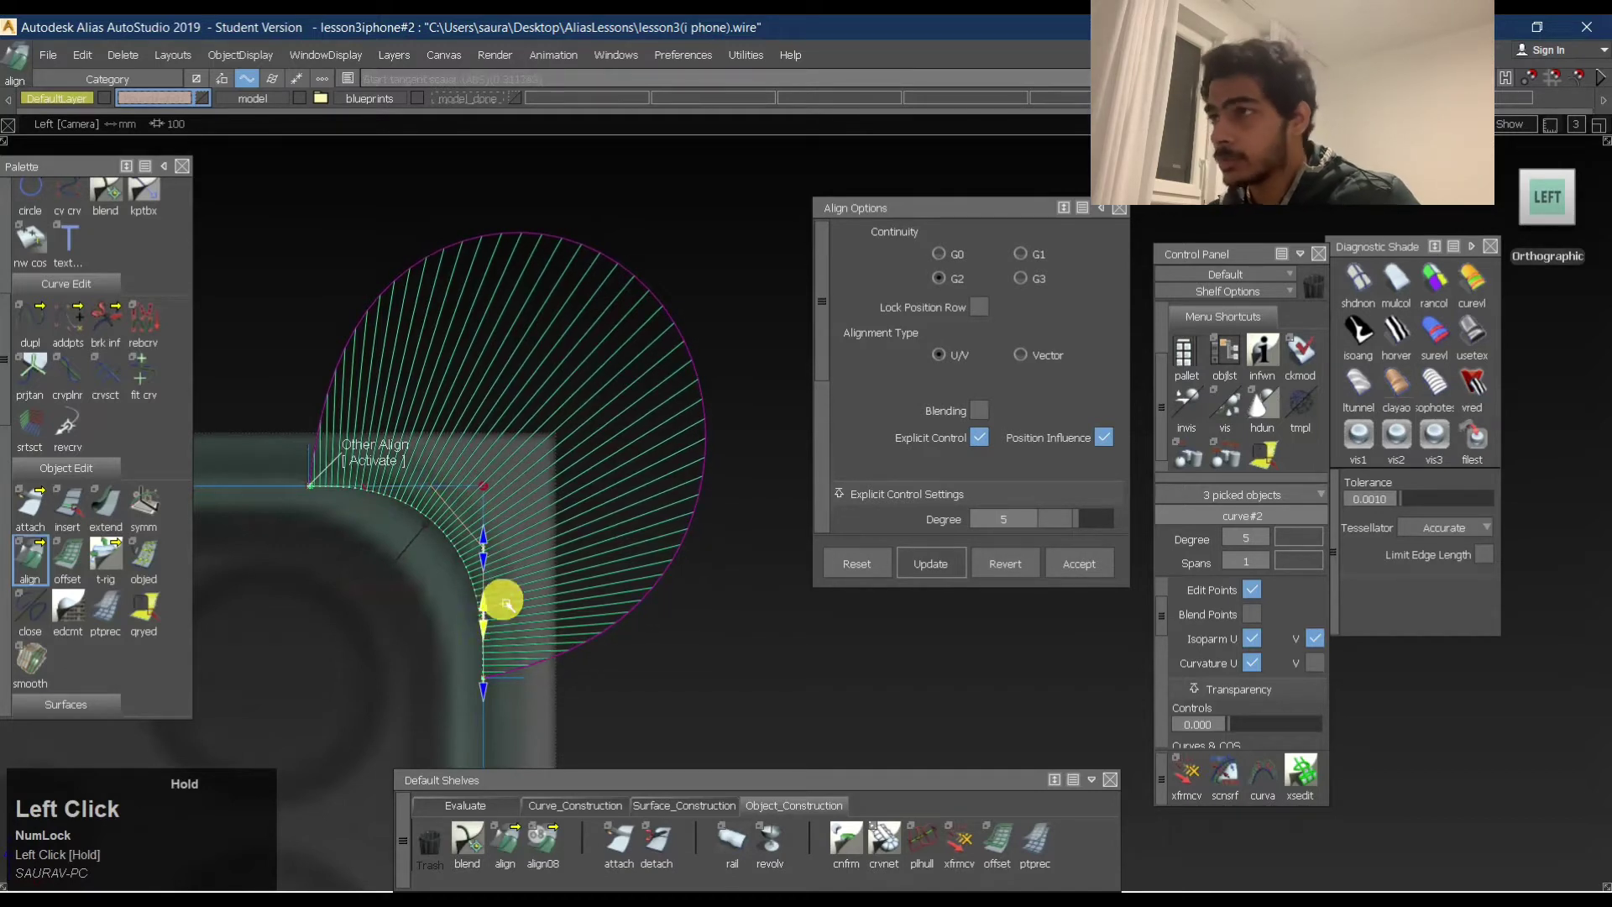
Select the corner curve in a perspective view and turn off its Curvature U display.
alt+shift+right_drag(432, 539, 528, 539)
mouse_move(528, 540)
alt+shift+middle_down()
mouse_move(713, 508)
mouse_move(615, 509)
alt+shift+middle_up()
mouse_move(590, 611)
ctrl+shift+mouse_down()
mouse_move(590, 469)
mouse_move(515, 466)
ctrl+shift+mouse_up()
ctrl+shift+middle_drag(612, 526, 684, 583)
ctrl+shift+drag(590, 579, 548, 409)
mouse_move(547, 505)
ctrl+shift+mouse_down()
mouse_move(726, 485)
mouse_move(356, 529)
mouse_move(532, 519)
ctrl+shift+mouse_up()
click(573, 490)
alt+shift+right_drag(532, 518, 562, 399)
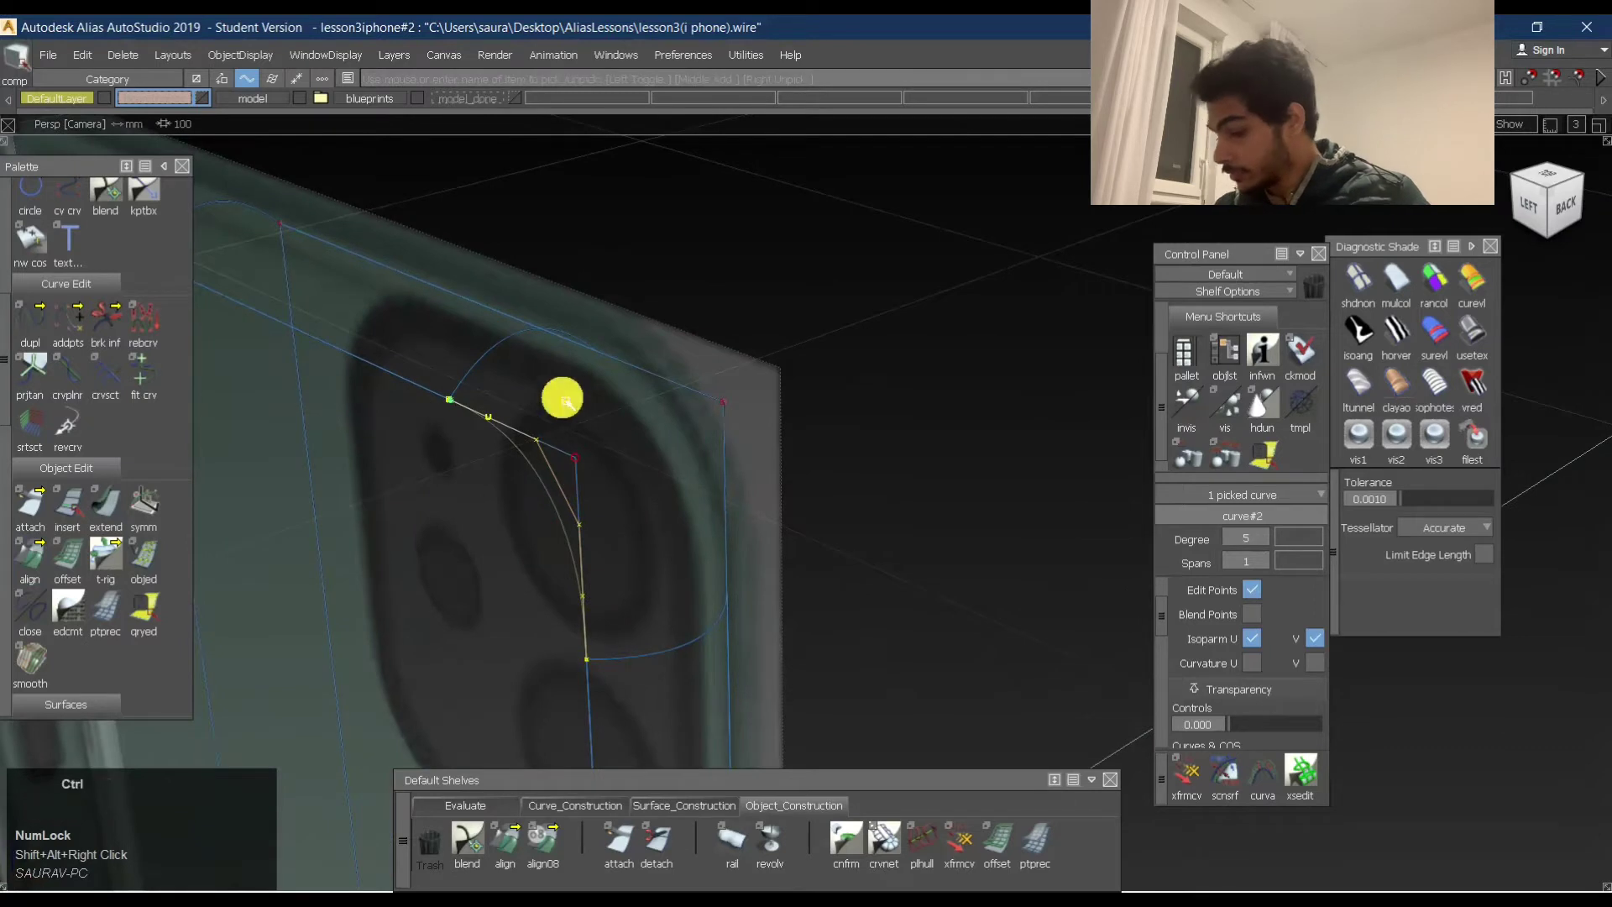
Duplicate the corner curve and move the copy onto the opposite edge of the top and side Skin surfaces.
key(ctrl+v)
ctrl+shift+middle_drag(559, 375, 545, 356)
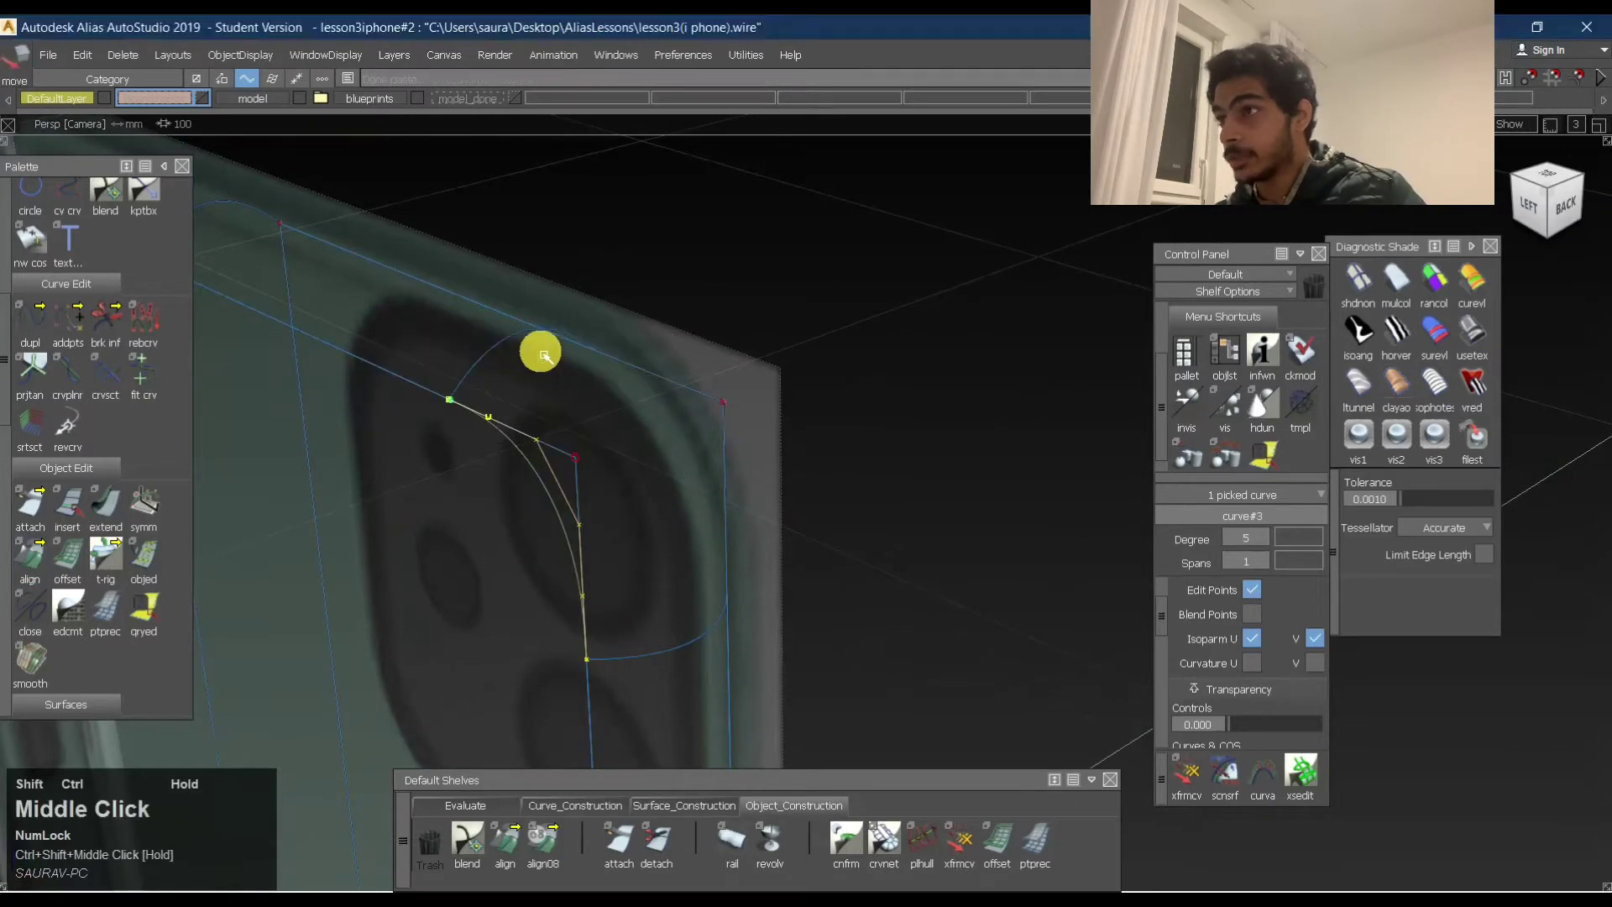
mouse_move(514, 330)
ctrl+alt+mouse_down()
mouse_move(601, 302)
mouse_move(924, 364)
mouse_move(612, 471)
mouse_move(479, 421)
mouse_move(777, 457)
ctrl+alt+mouse_up()
Select both corner curves and the surfaces, hide everything unselected so the blueprints disappear, and clear the selection.
ctrl+shift+drag(549, 451, 838, 423)
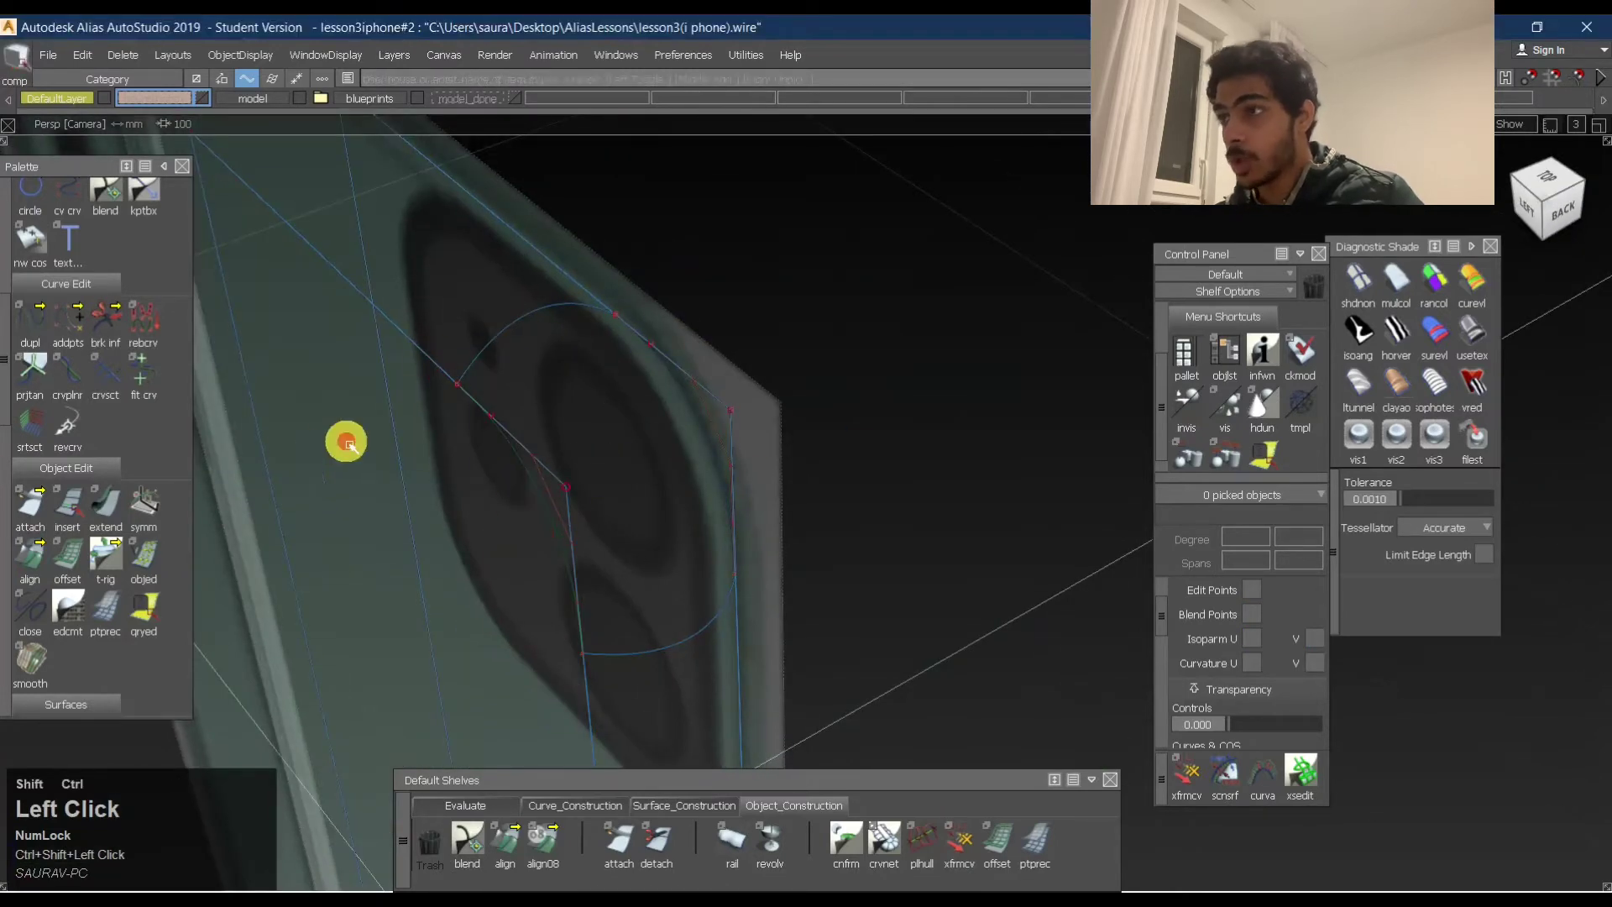
ctrl+shift+drag(348, 444, 685, 434)
ctrl+shift+drag(464, 461, 476, 346)
shift+drag(405, 476, 630, 542)
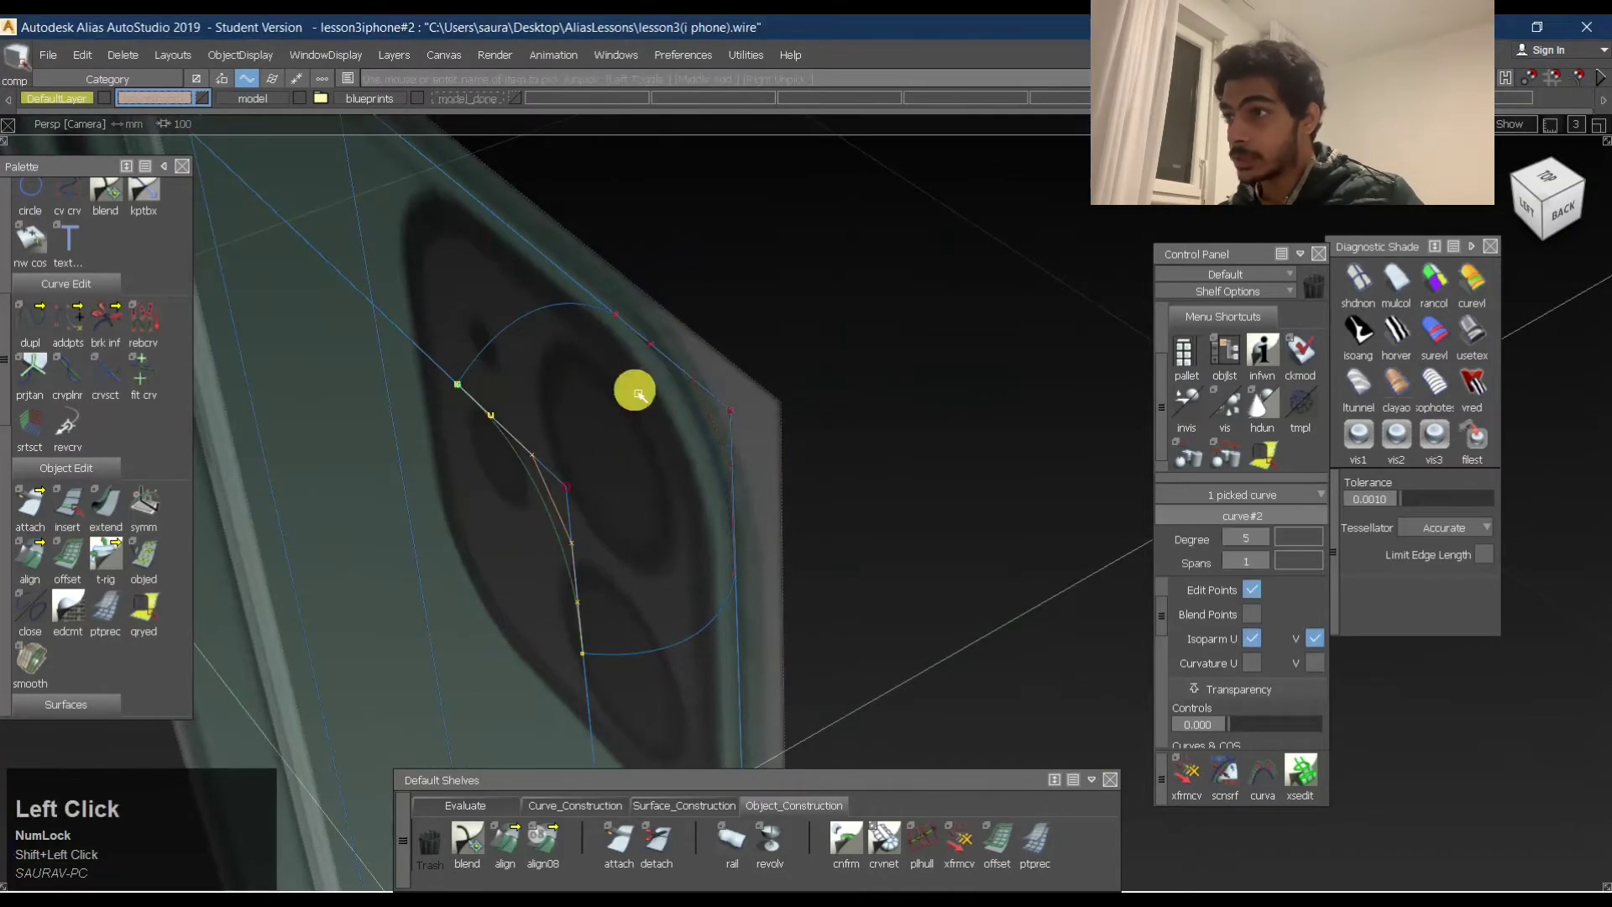
mouse_move(638, 394)
mouse_down()
mouse_move(823, 427)
mouse_move(909, 467)
mouse_up()
drag(668, 747, 689, 710)
click(535, 674)
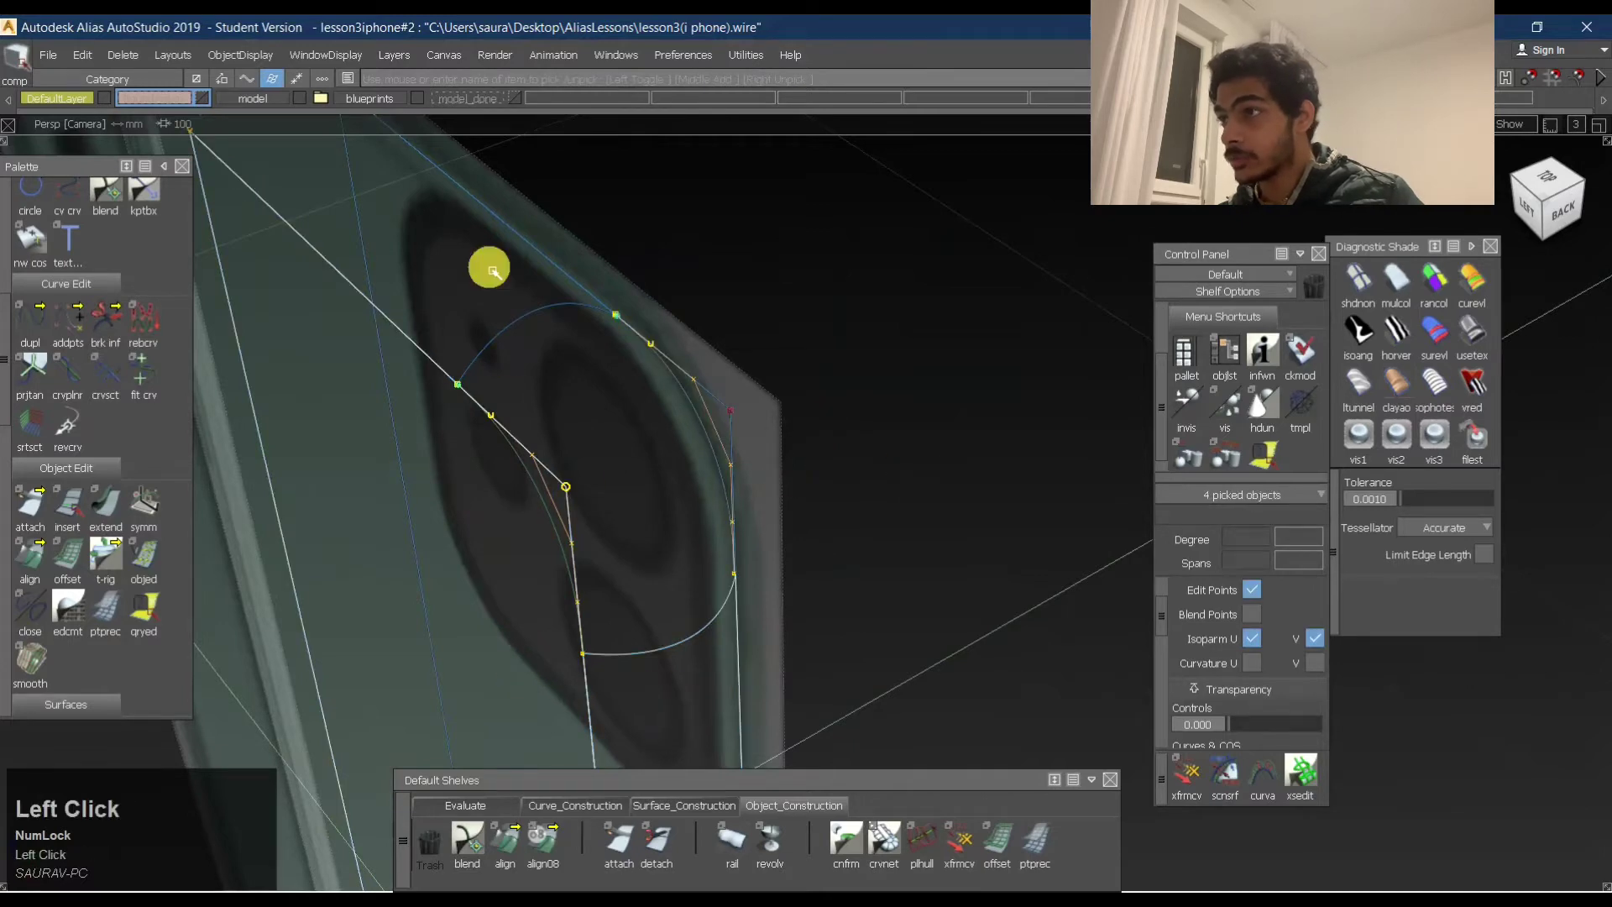
drag(493, 270, 546, 336)
alt+shift+drag(607, 424, 817, 489)
click(714, 501)
alt+shift+drag(463, 491, 777, 370)
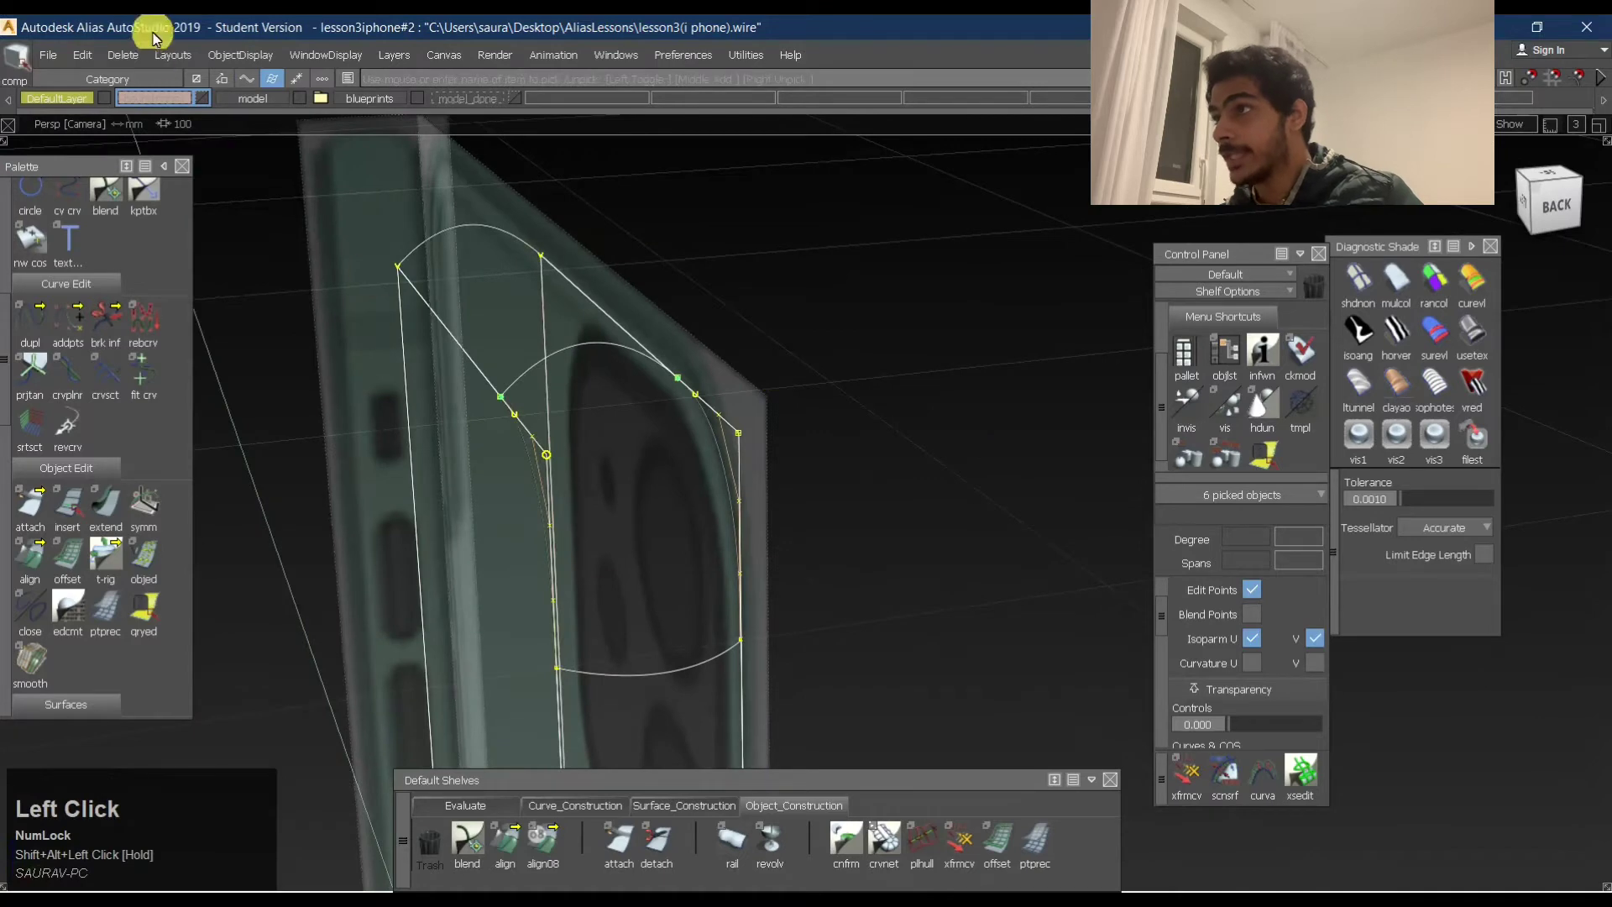
click(246, 55)
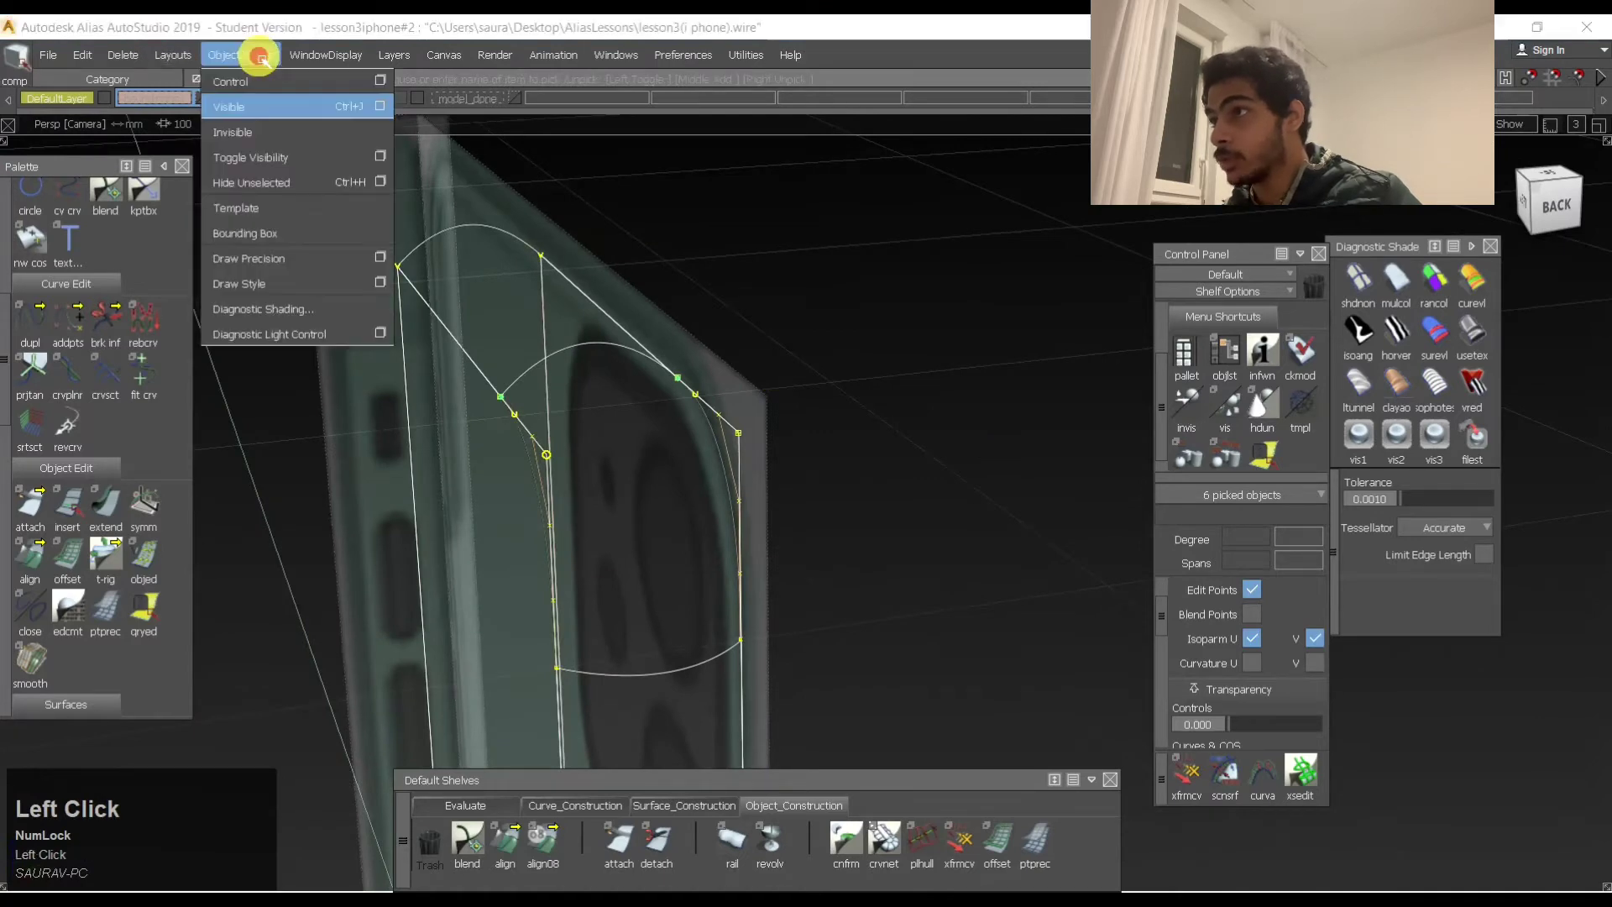
click(254, 181)
click(431, 478)
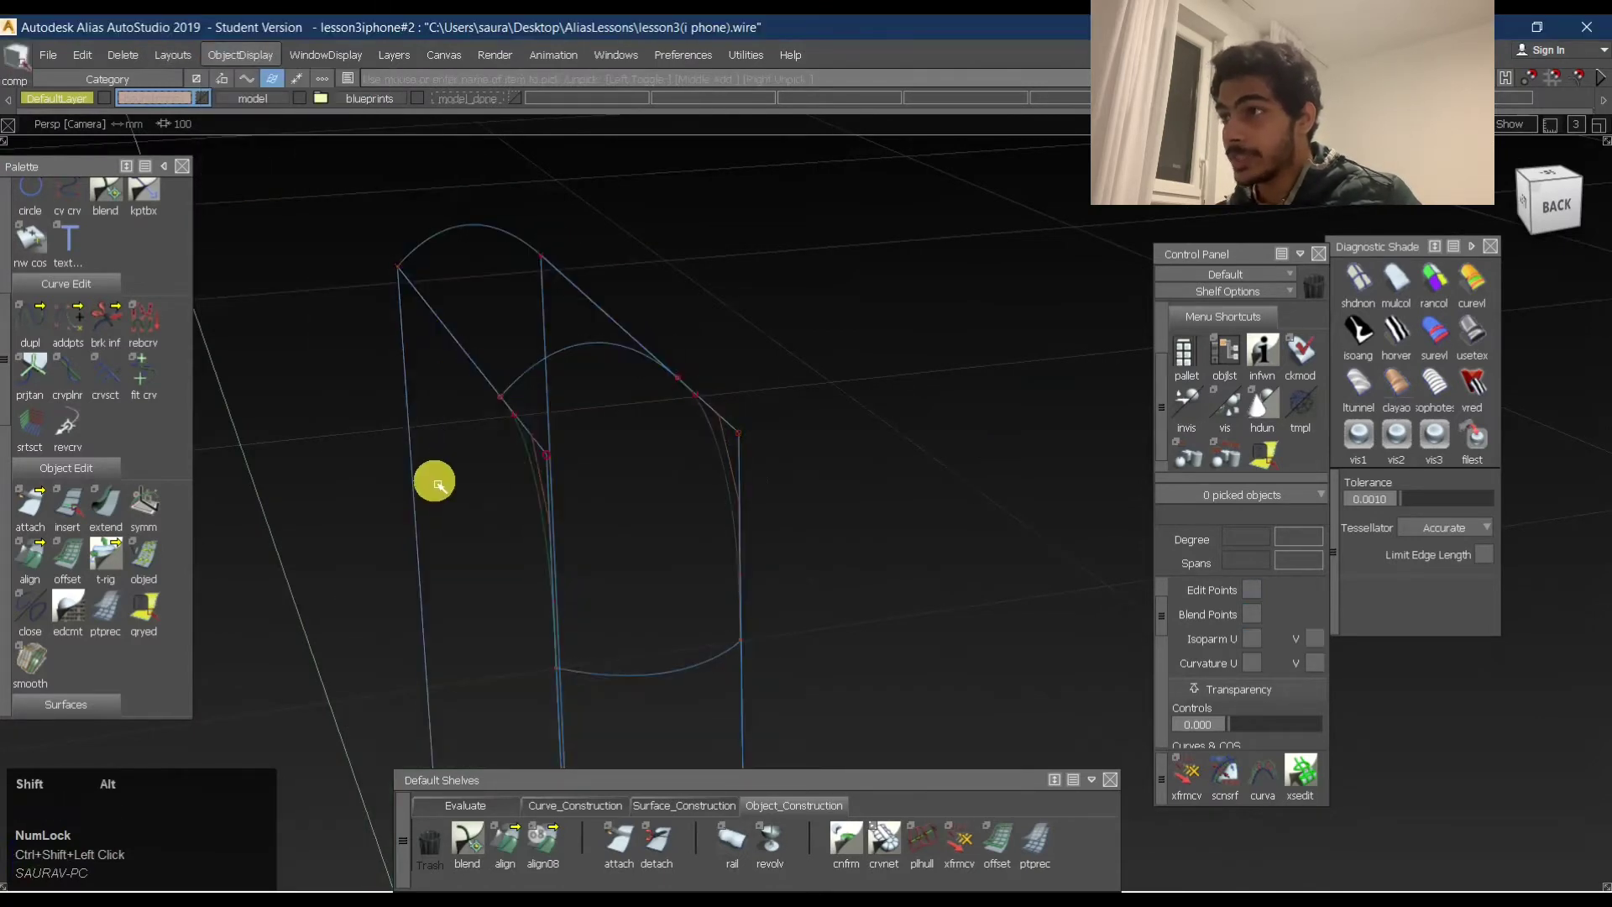
mouse_move(432, 479)
alt+shift+mouse_down()
mouse_move(1126, 508)
mouse_move(518, 413)
alt+shift+mouse_up()
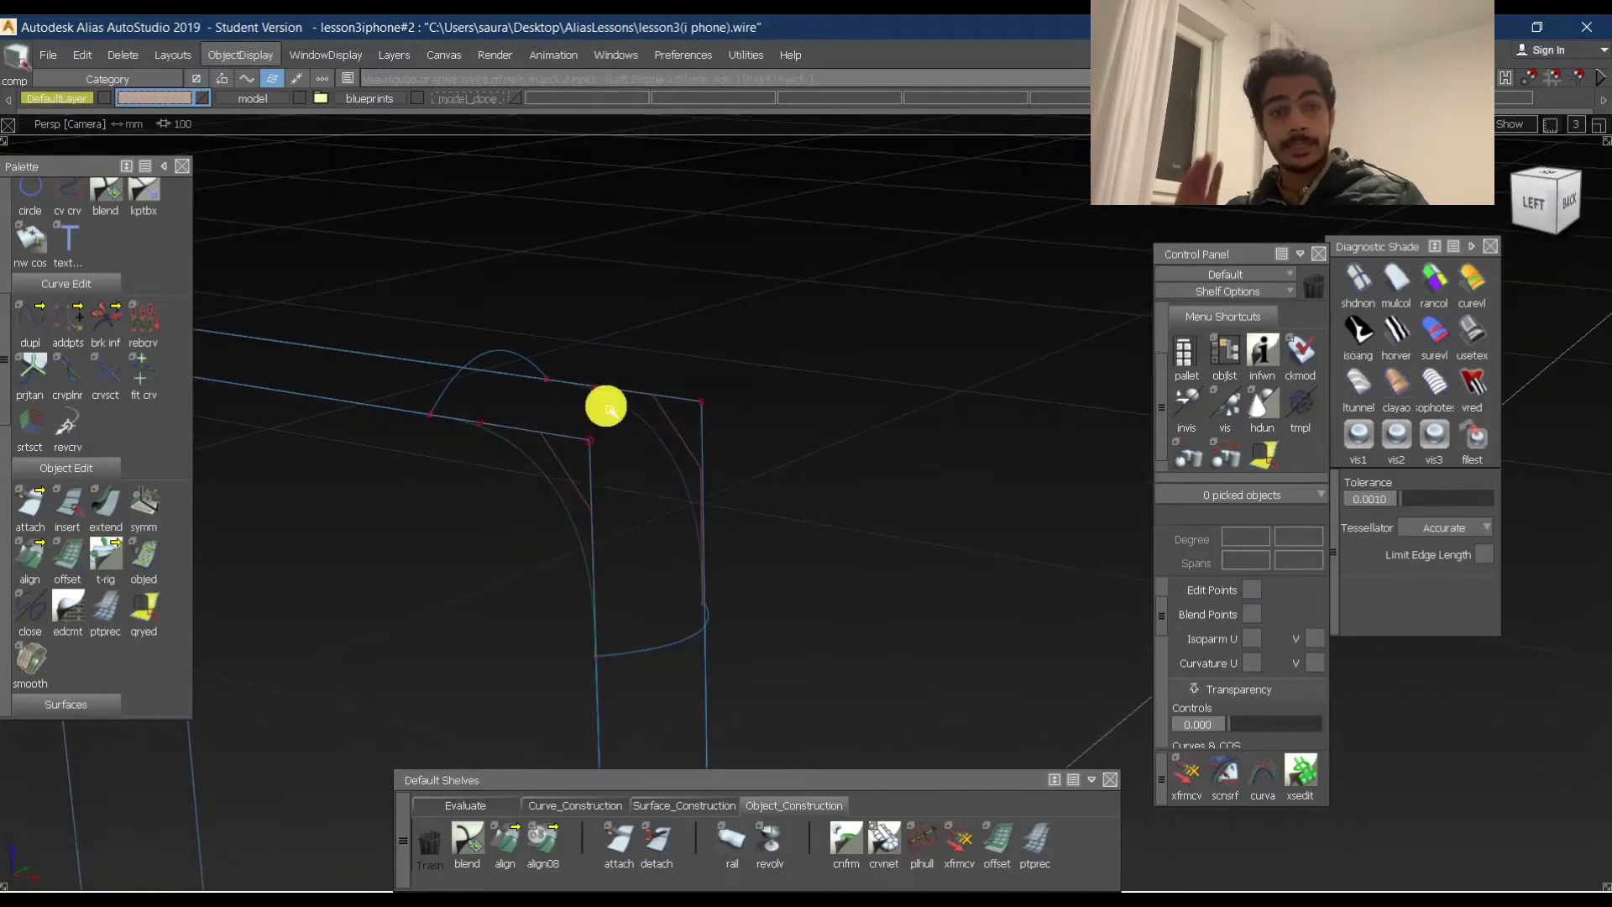
ctrl+shift+right_drag(767, 395, 645, 389)
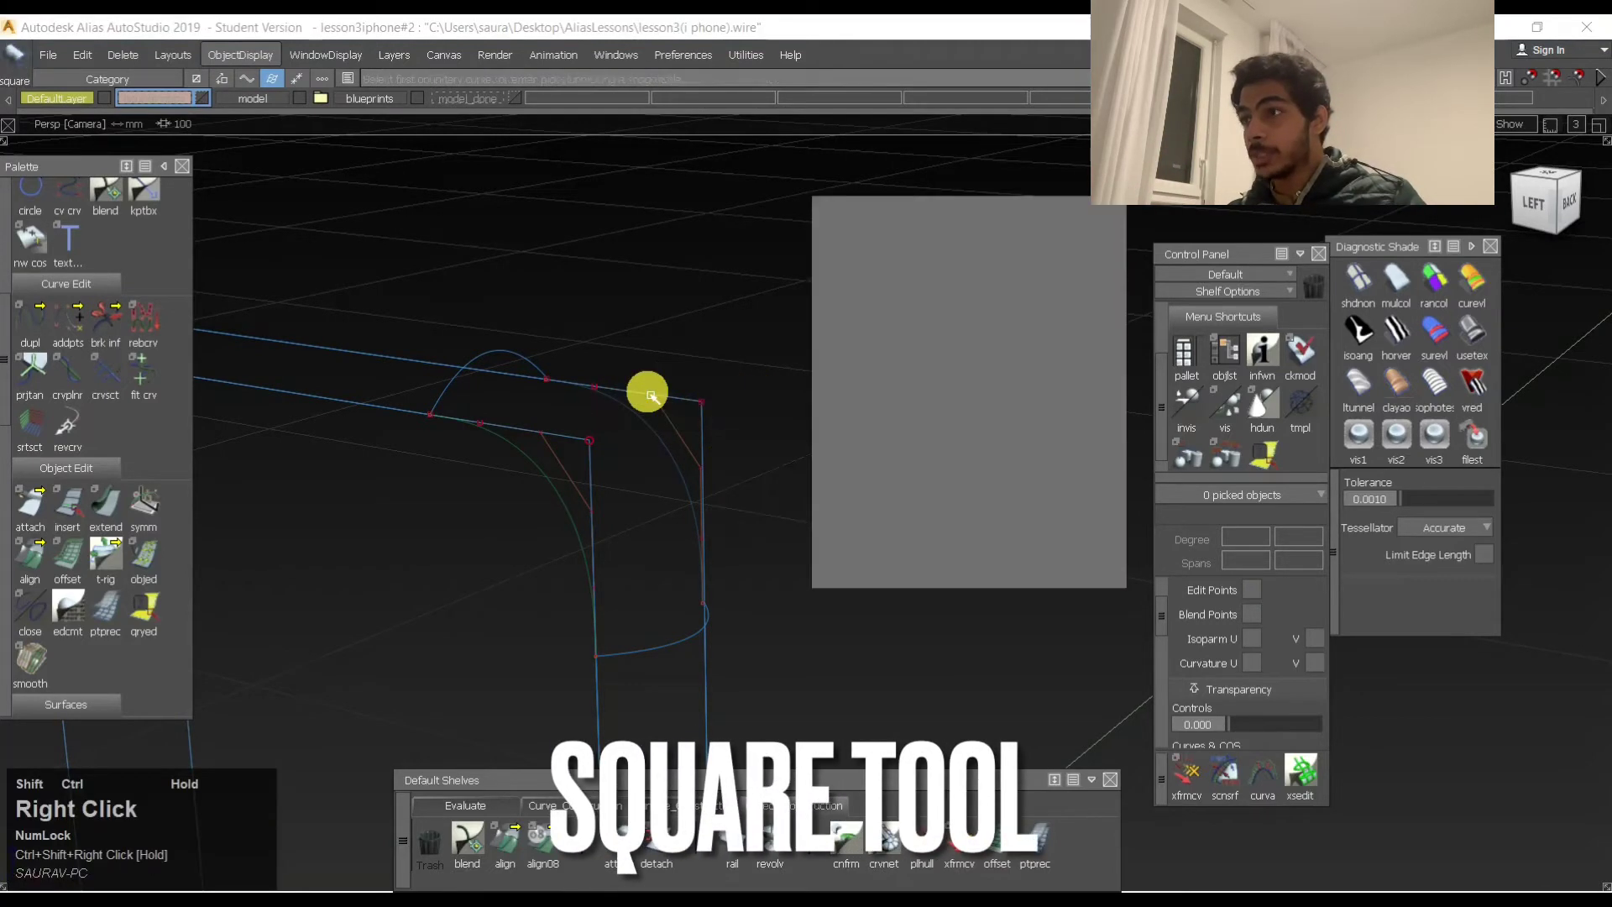
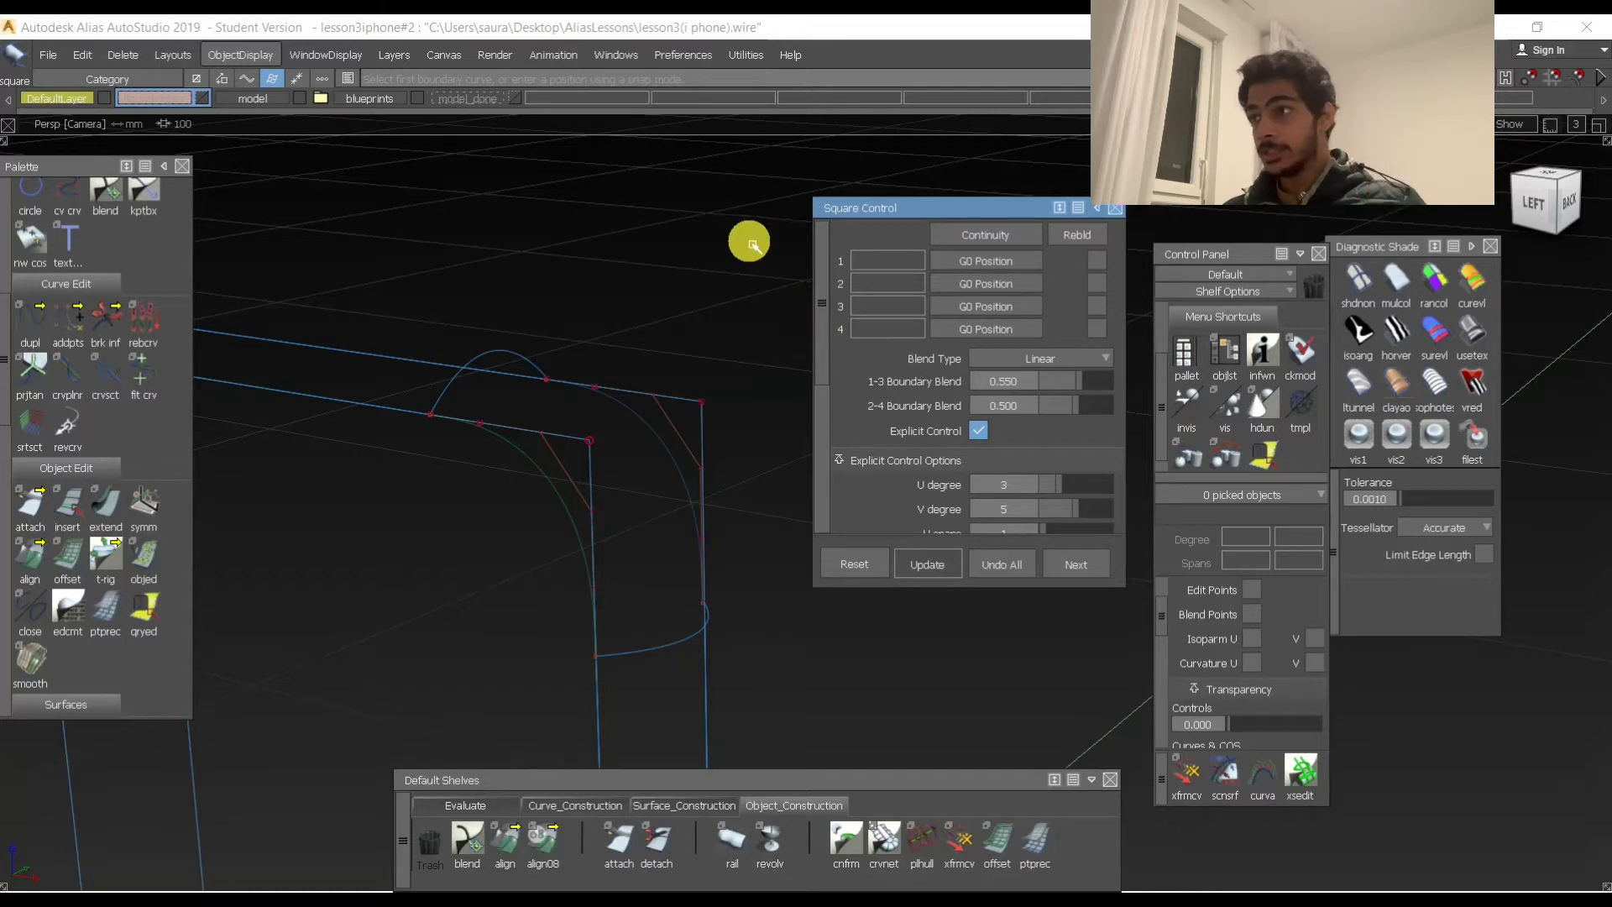
alt+shift+drag(627, 467, 424, 359)
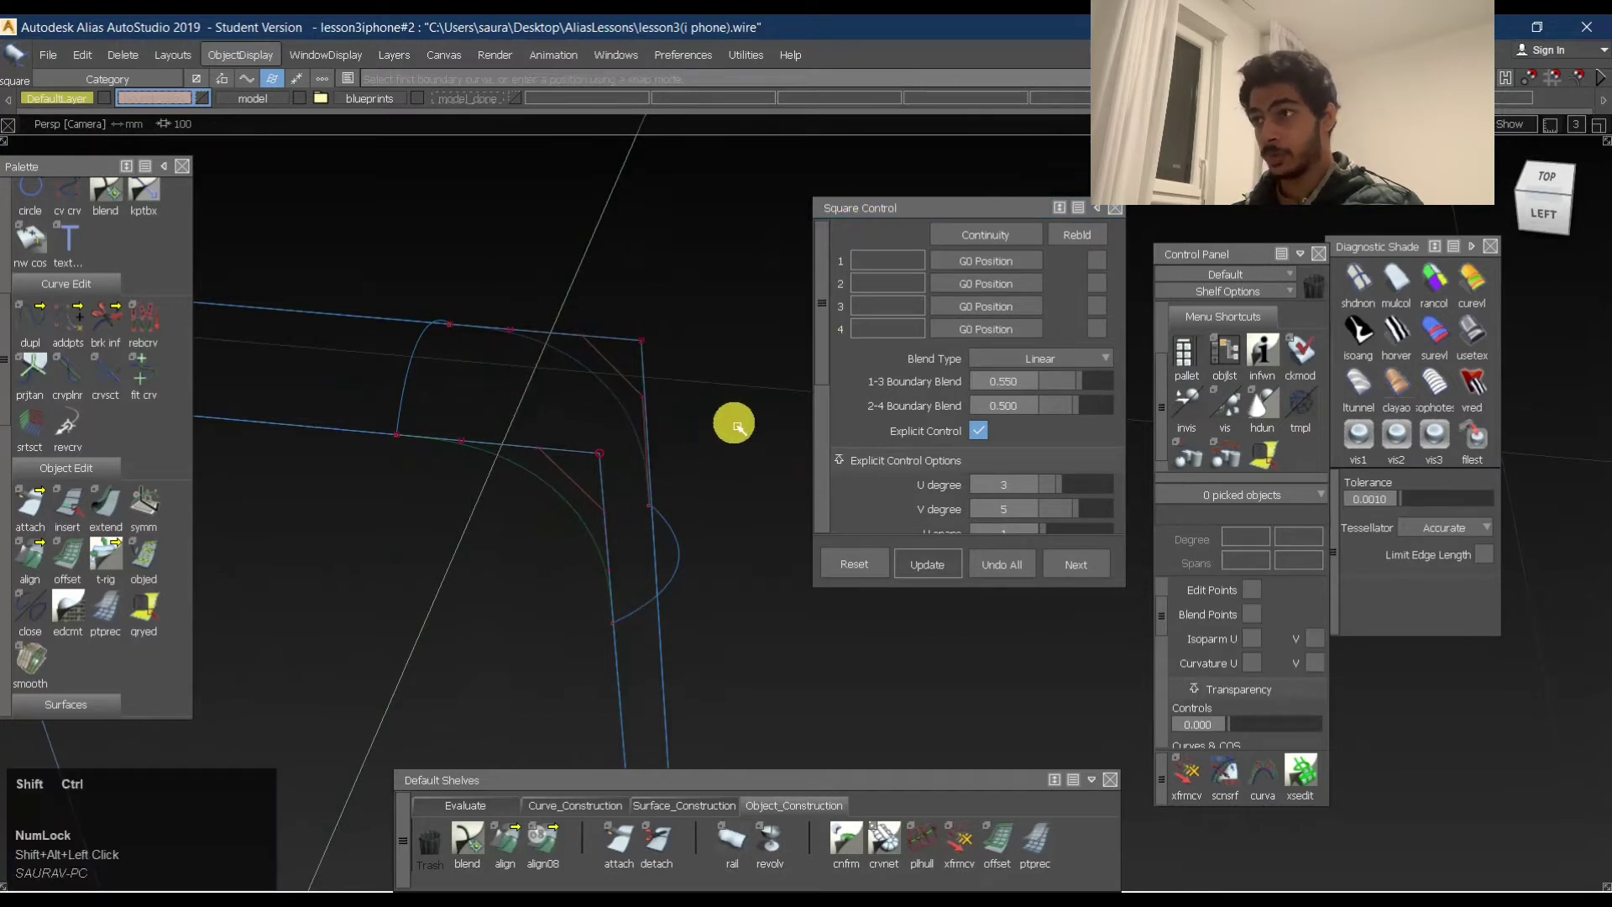
ctrl+shift+right_drag(737, 424, 687, 395)
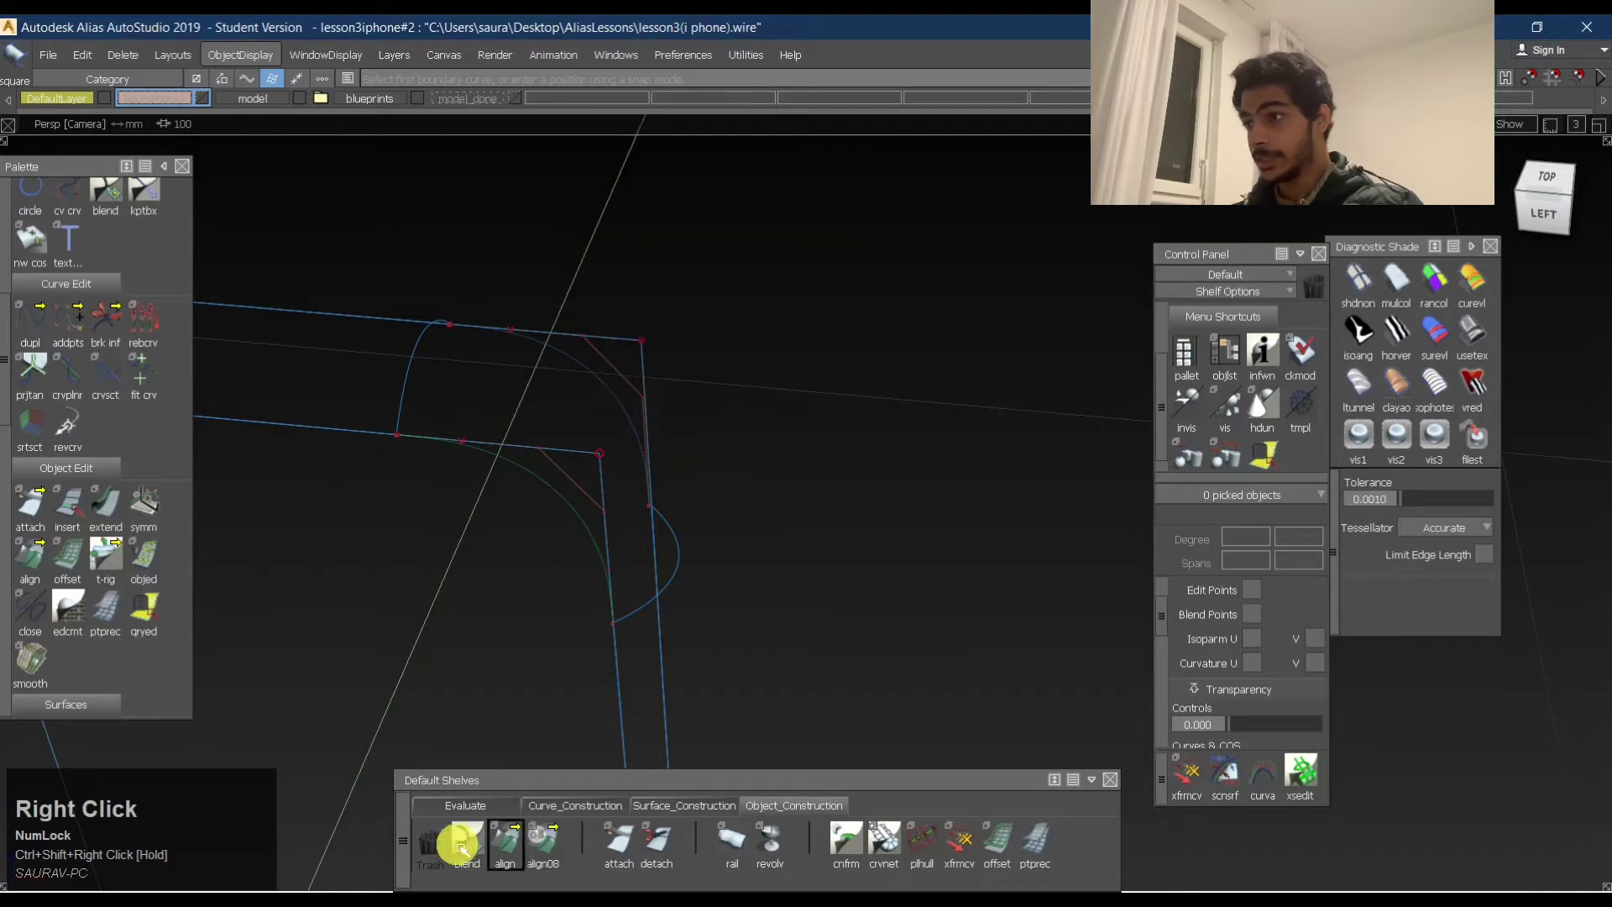
ctrl+shift+right_drag(864, 334, 745, 339)
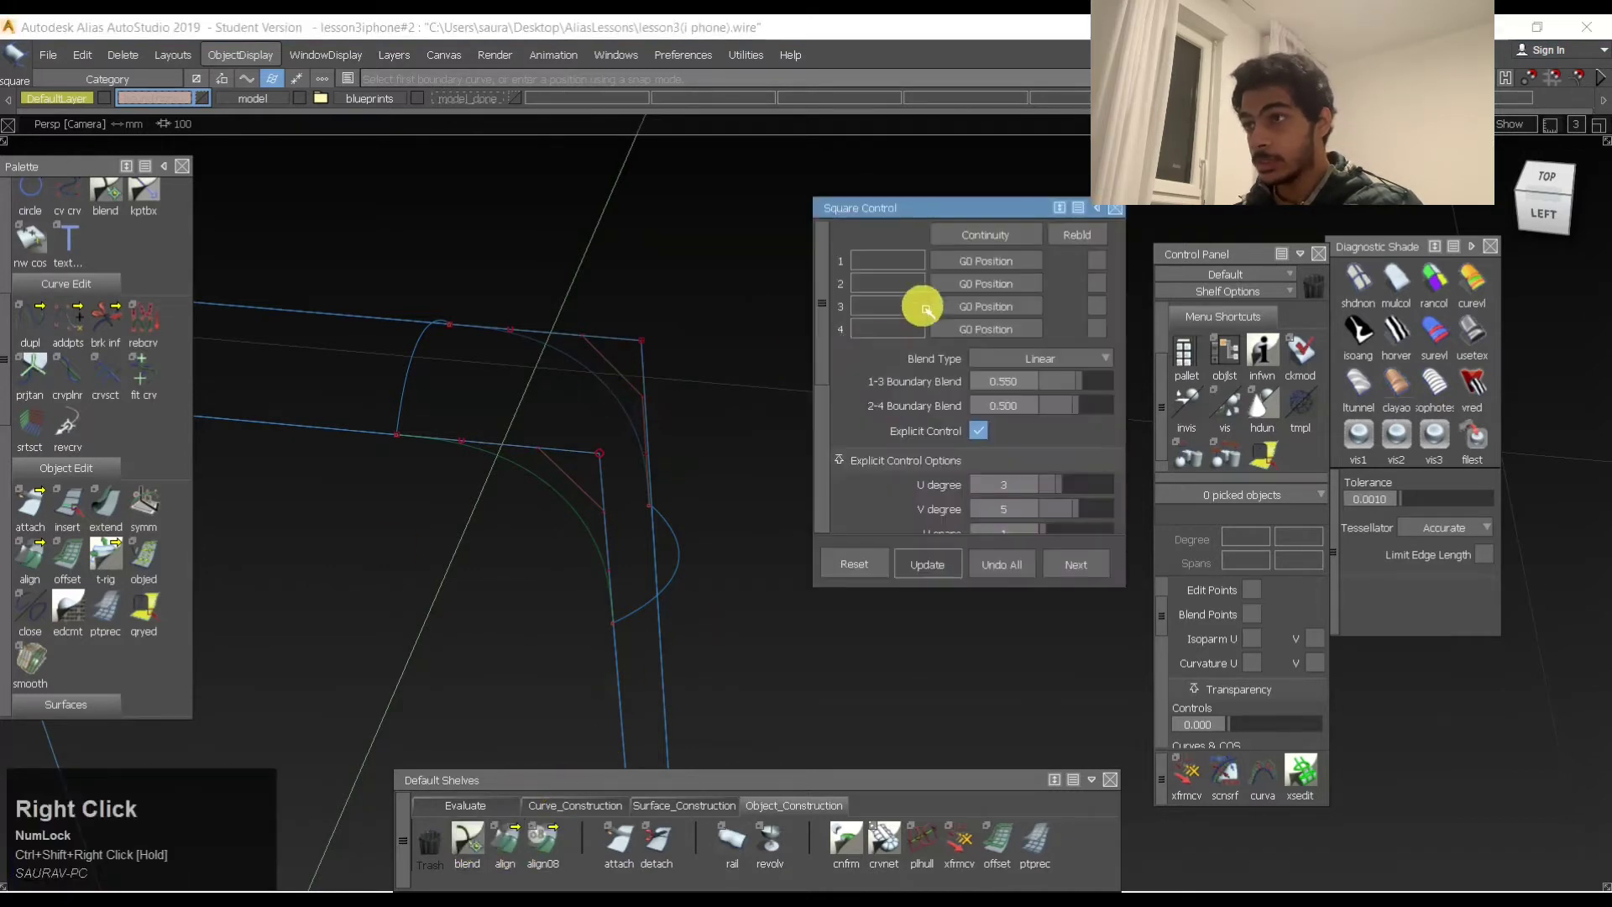
click(589, 385)
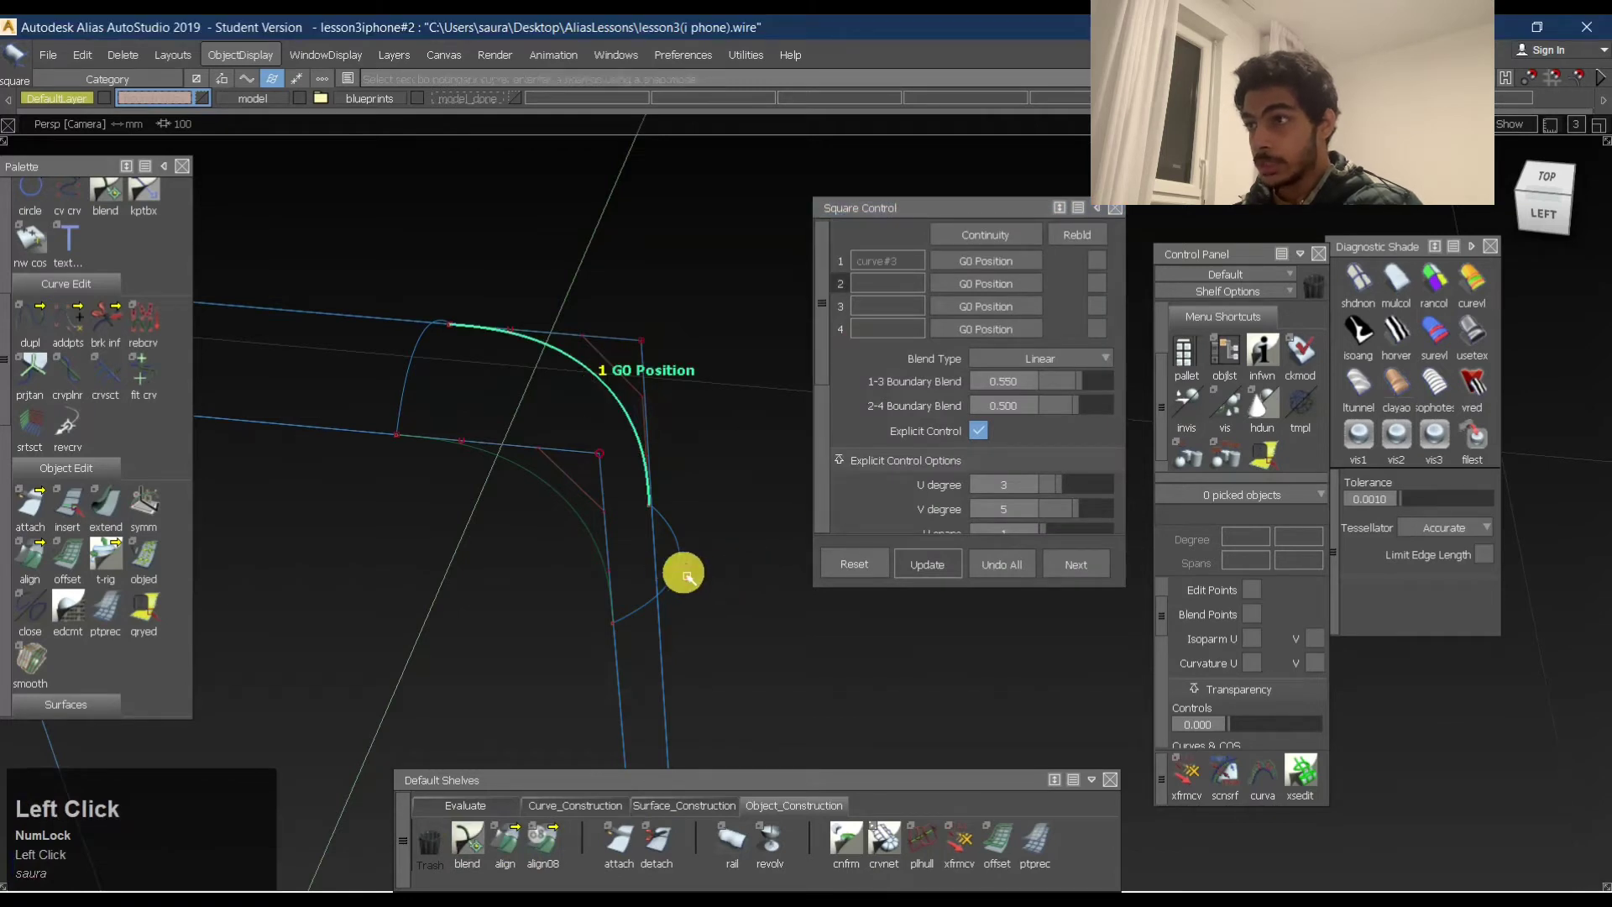
alt+shift+drag(676, 567, 406, 557)
alt+shift+middle_drag(407, 557, 686, 550)
alt+shift+drag(686, 550, 490, 540)
alt+shift+middle_drag(489, 540, 601, 586)
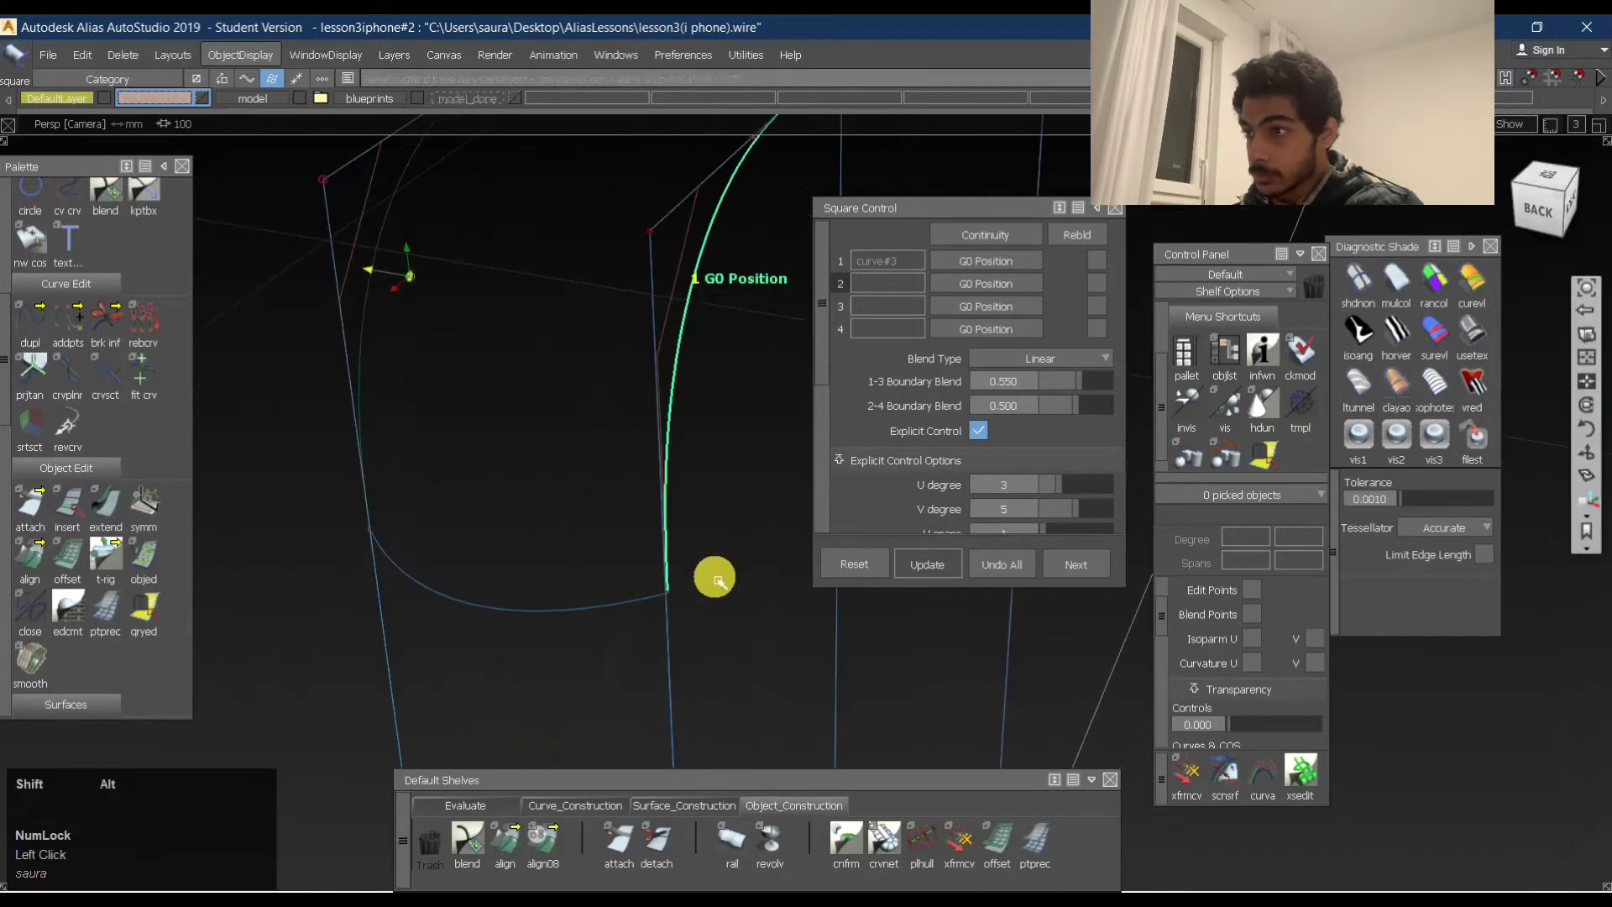
alt+shift+drag(713, 576, 314, 595)
ctrl+shift+drag(637, 415, 634, 231)
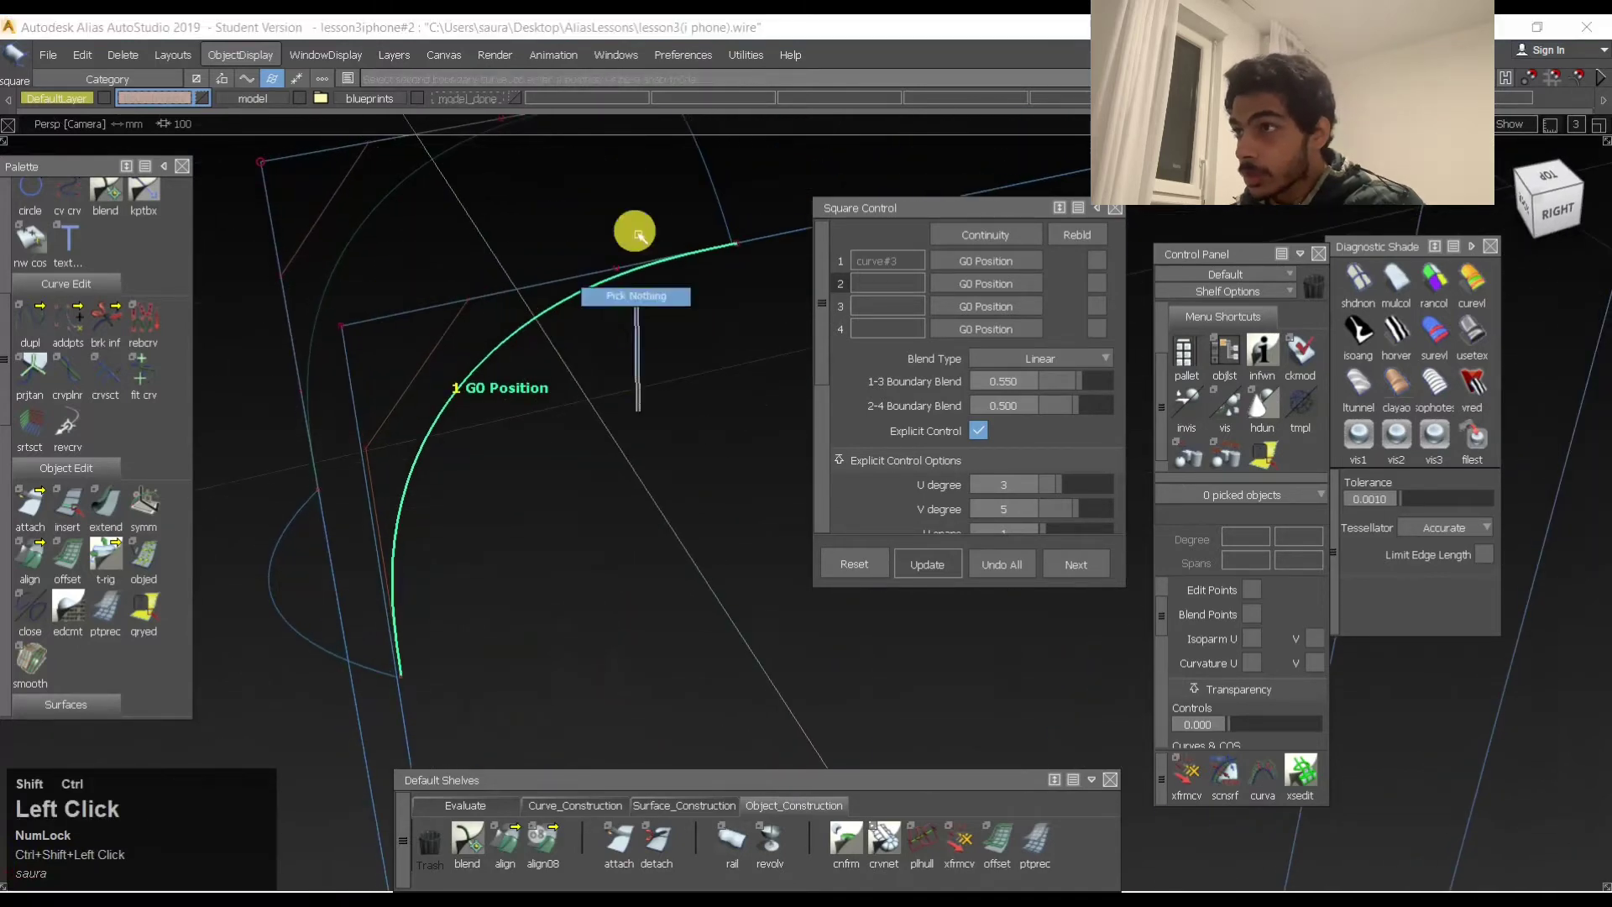
Set the duplicated corner curve's pivot at its end and snap the curve onto the corner of the top Skin surface.
click(542, 301)
ctrl+shift+middle_drag(684, 368, 725, 342)
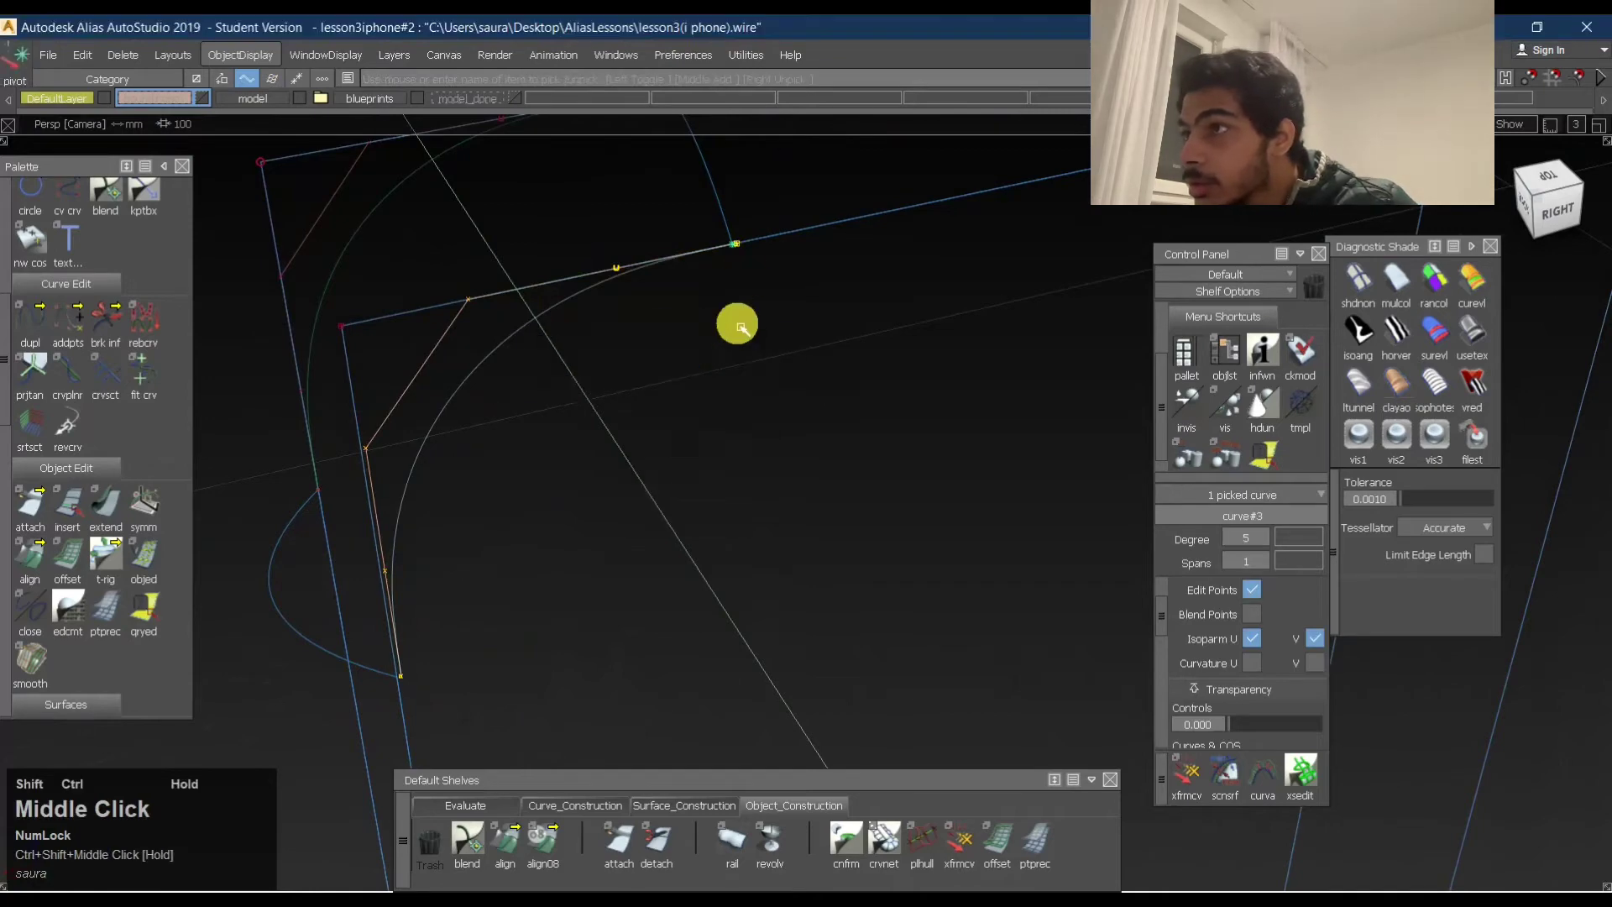
ctrl+alt+click(739, 249)
ctrl+alt+drag(739, 248, 727, 253)
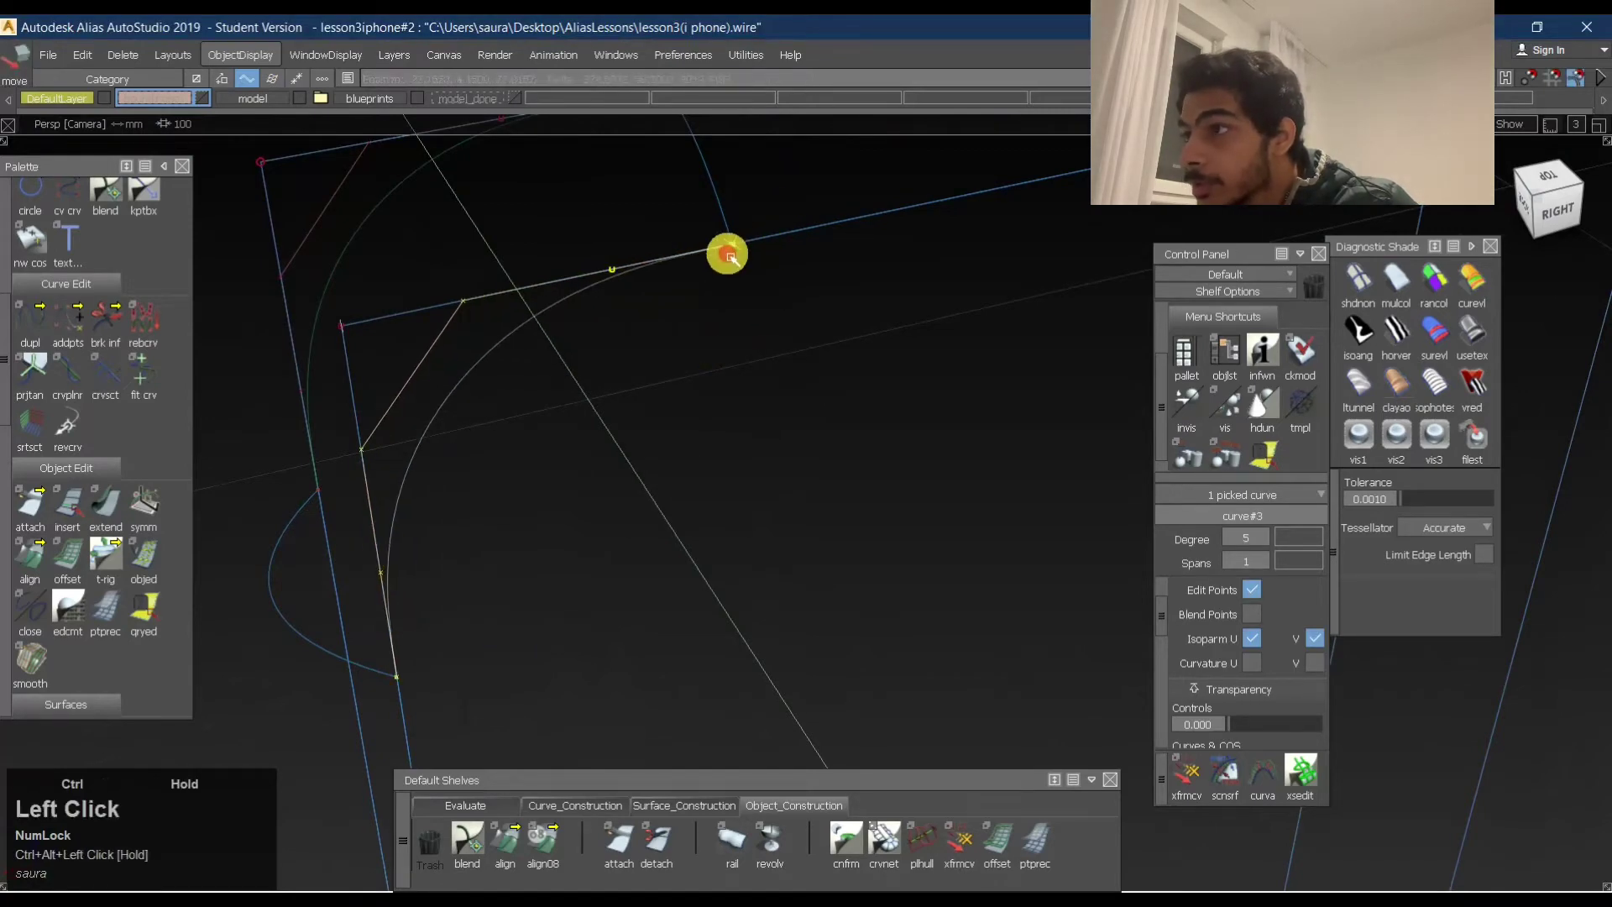
ctrl+shift+drag(613, 539, 614, 420)
Create a Square surface bounded by the two corner curves and the adjoining edges of the side and top Skin surfaces.
ctrl+shift+right_drag(784, 406, 482, 415)
alt+shift+drag(567, 640, 594, 525)
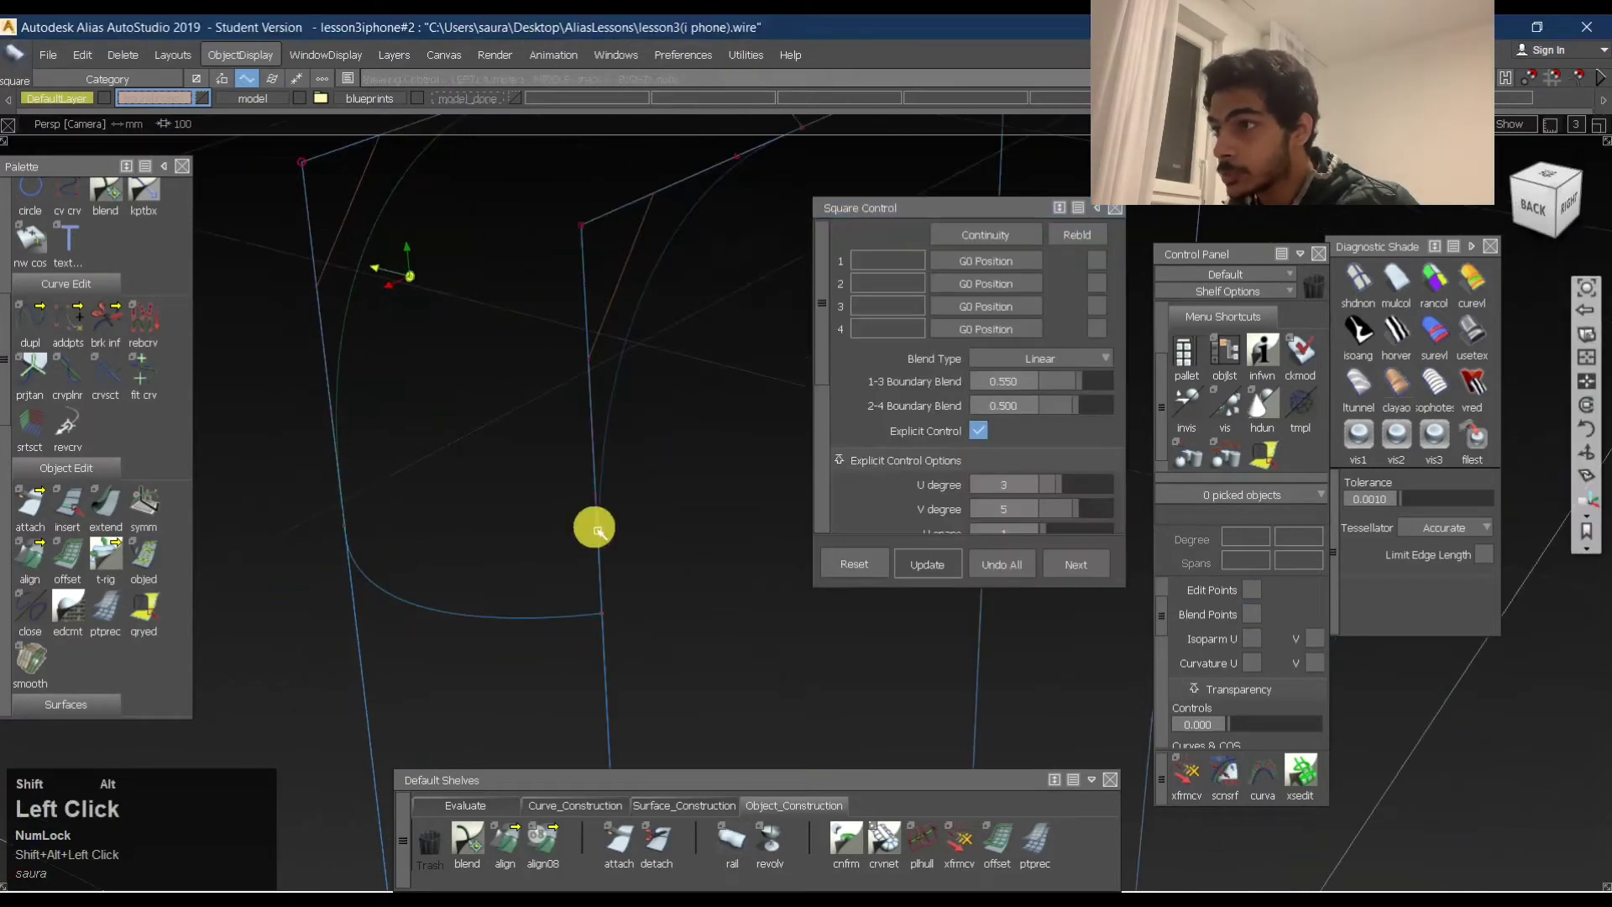
ctrl+shift+right_drag(745, 414, 726, 415)
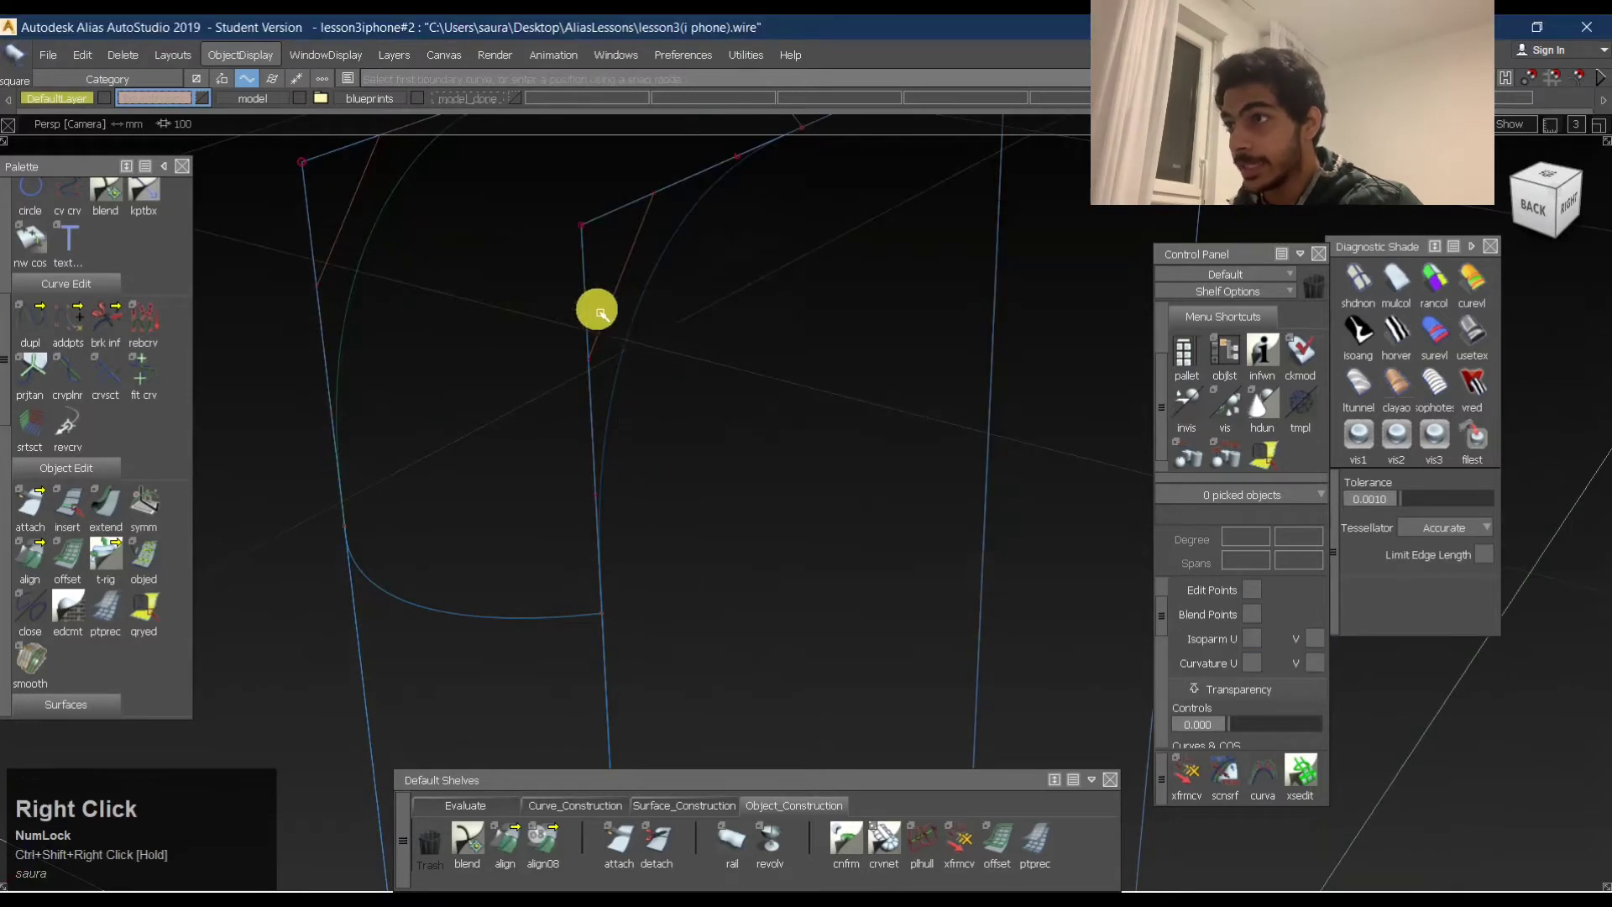
click(526, 632)
click(474, 653)
alt+shift+middle_drag(454, 566, 471, 479)
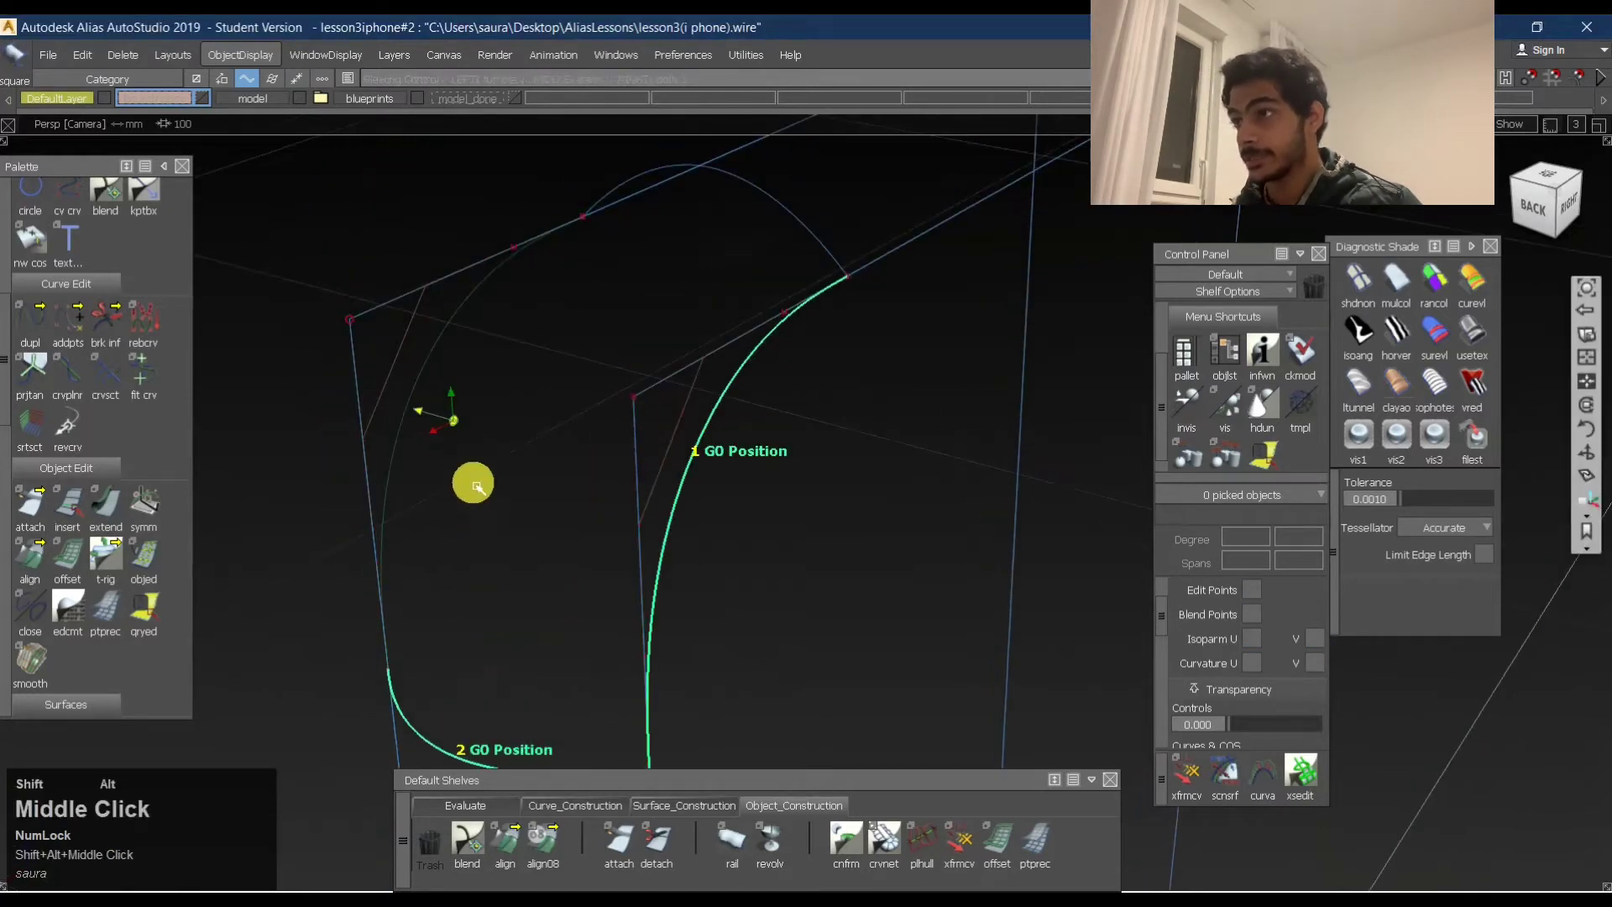
click(420, 360)
click(752, 202)
alt+shift+drag(751, 201, 495, 284)
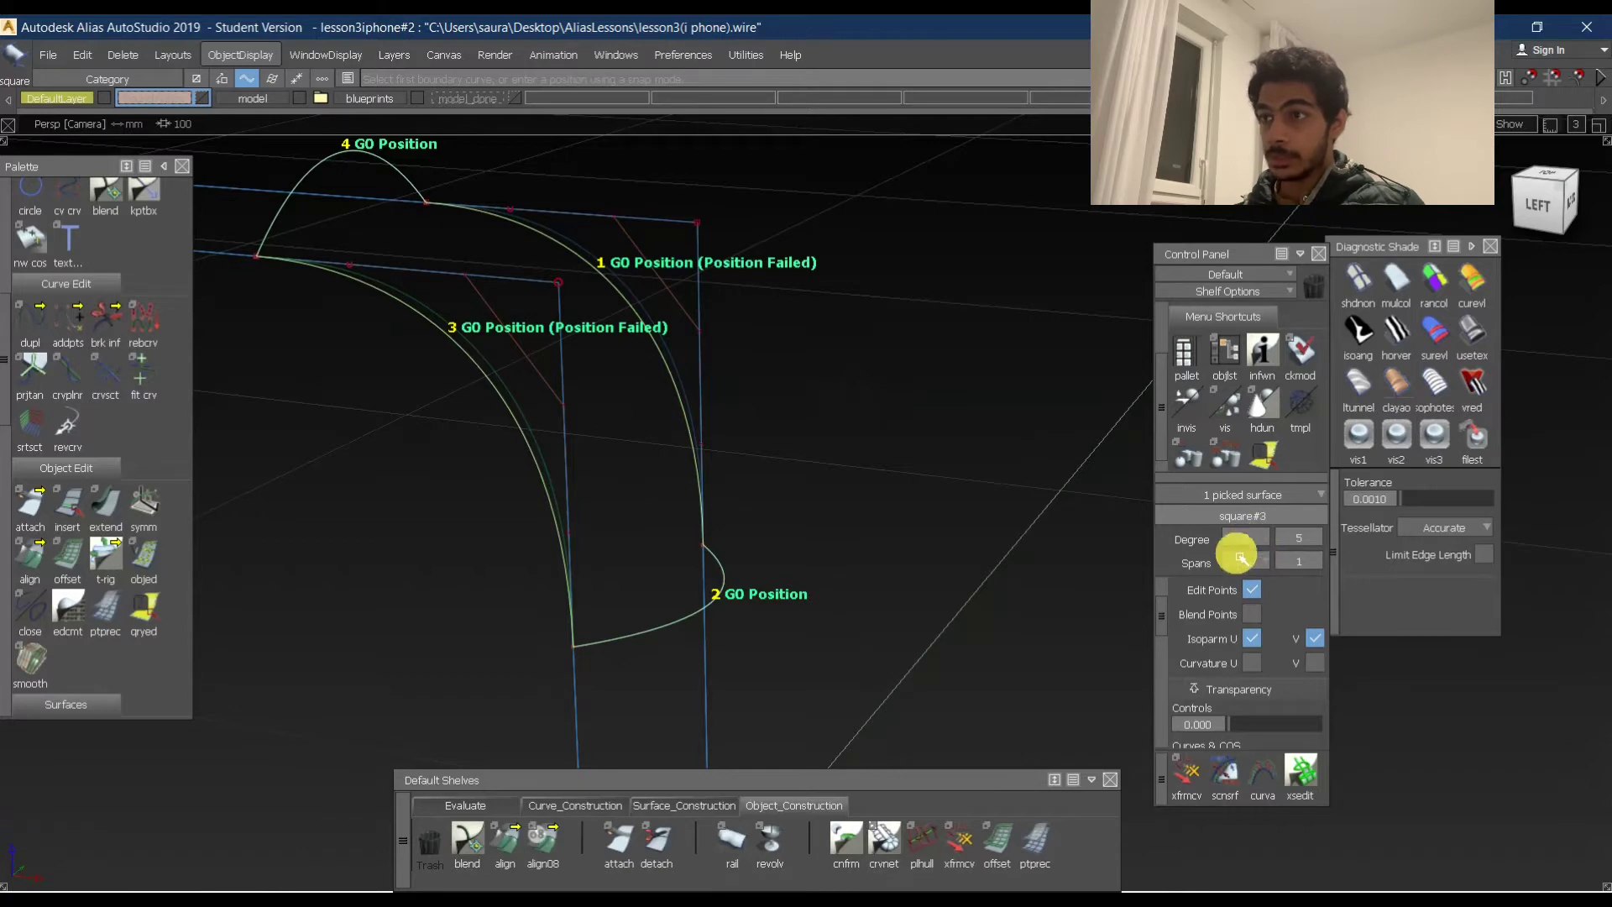
Show the Square surface's control points and hulls, and select a corner curve to check its degree.
right_click(670, 294)
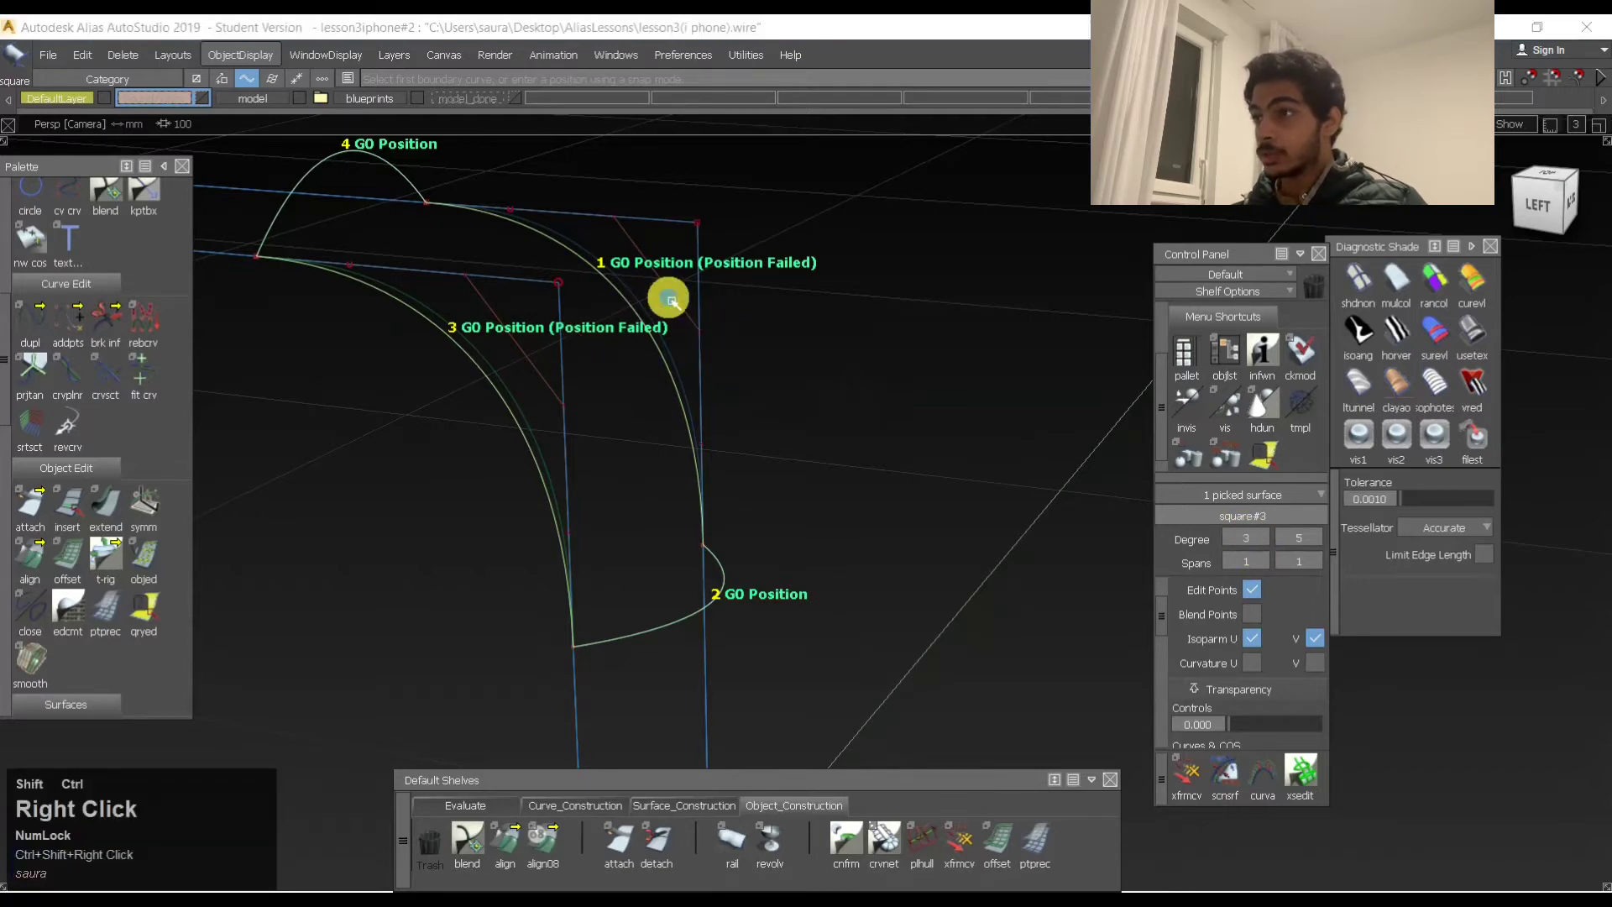
alt+shift+drag(619, 331, 704, 401)
alt+shift+middle_drag(704, 401, 713, 425)
alt+shift+drag(713, 425, 648, 406)
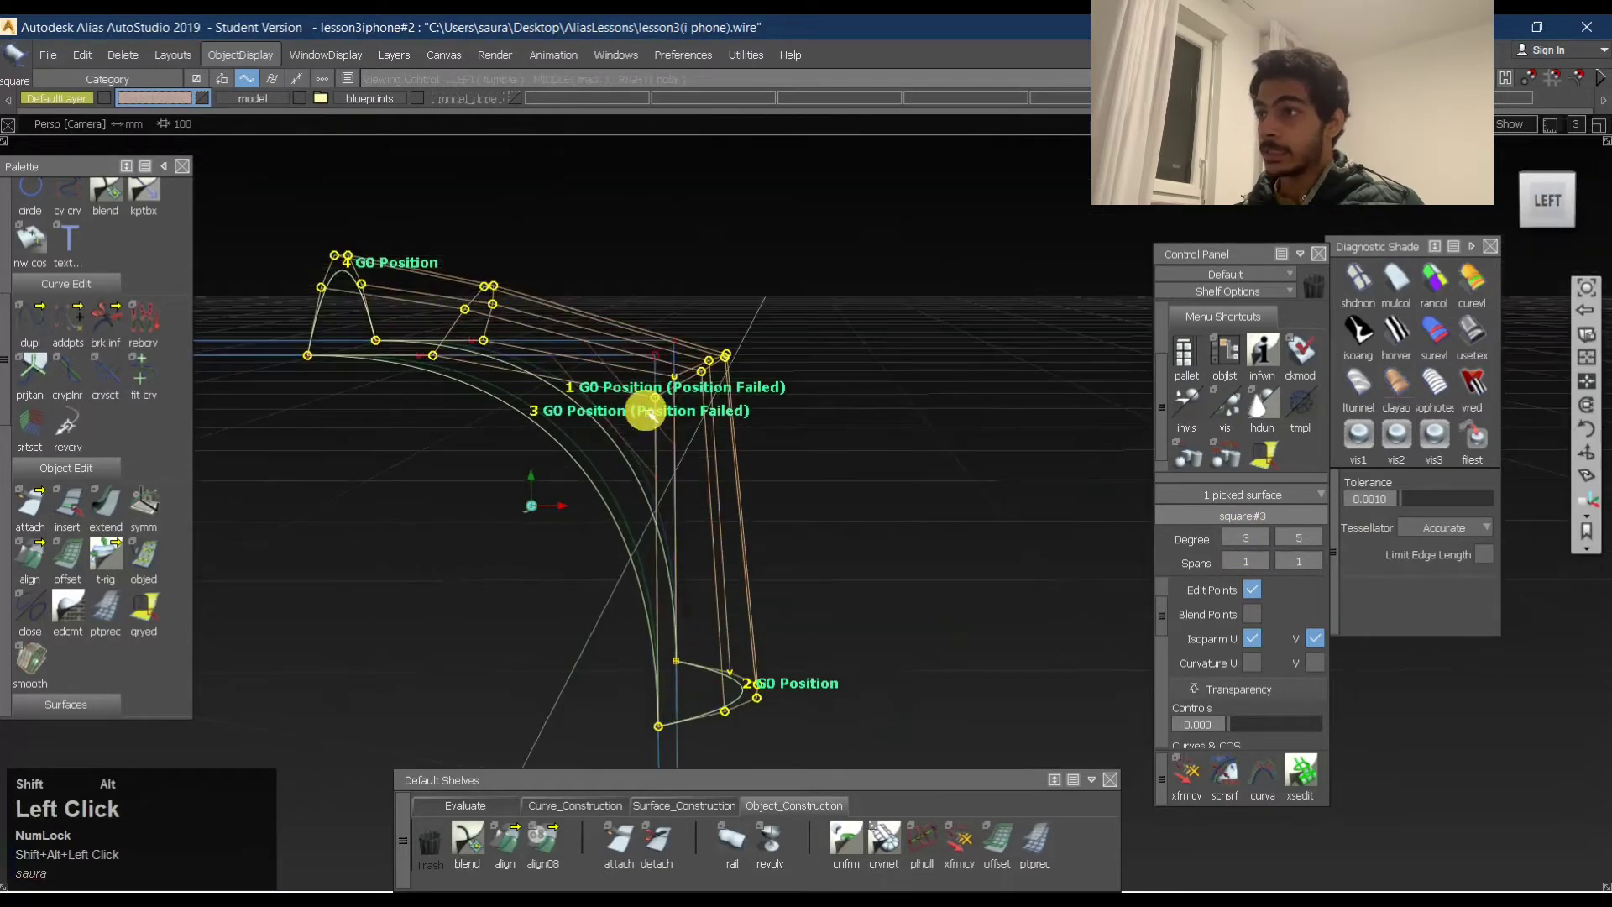
ctrl+shift+drag(422, 504, 576, 504)
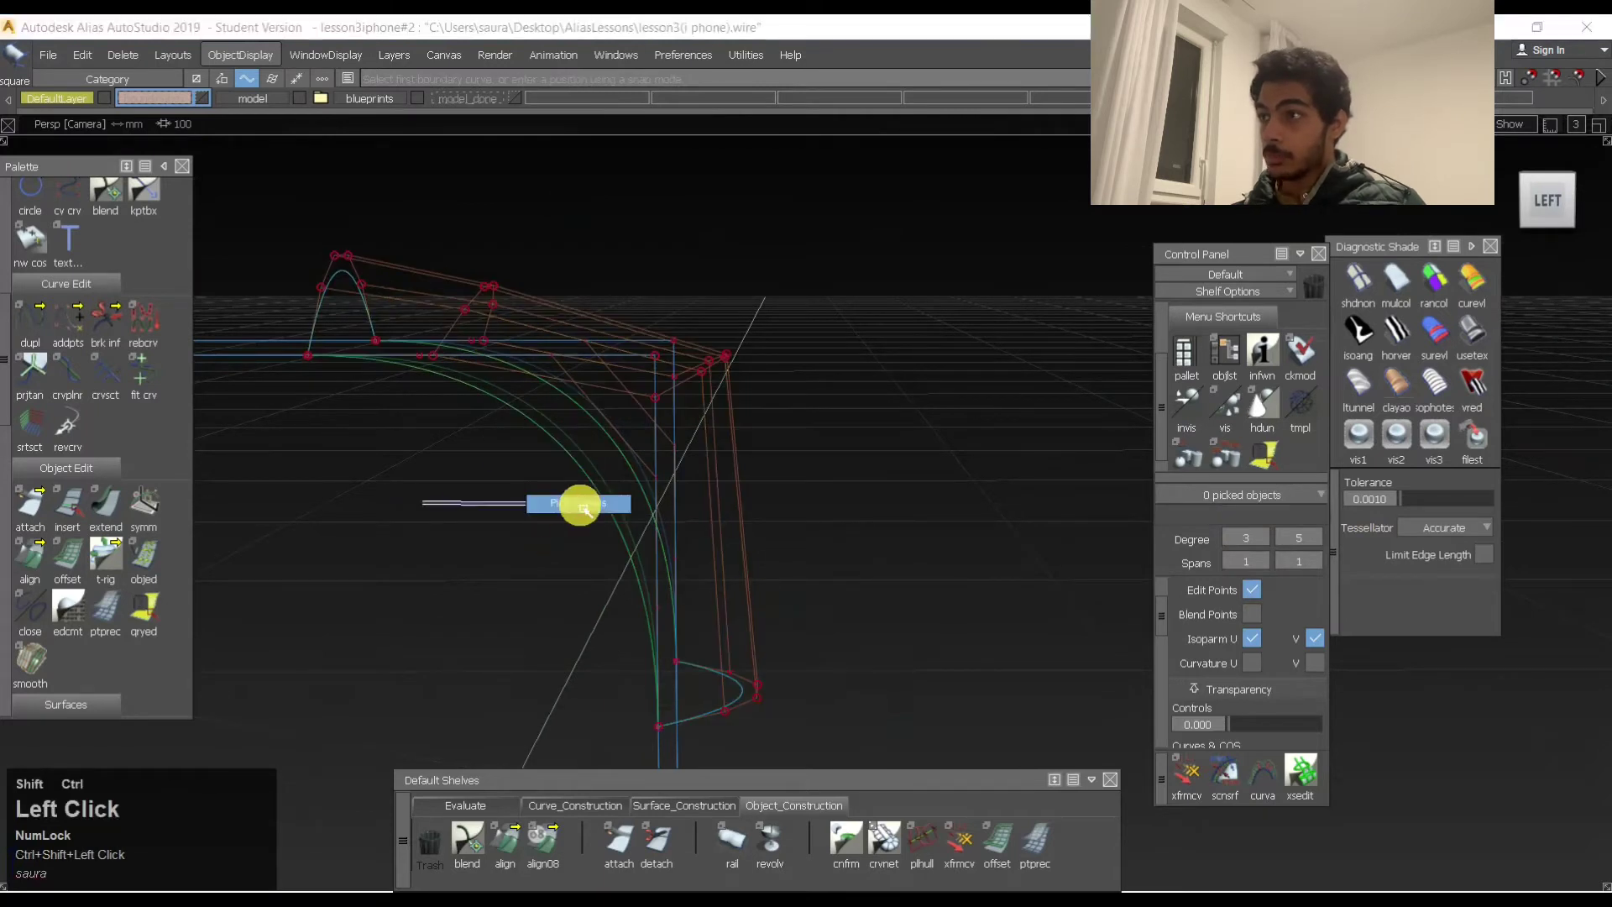
click(566, 450)
ctrl+shift+right_click(683, 446)
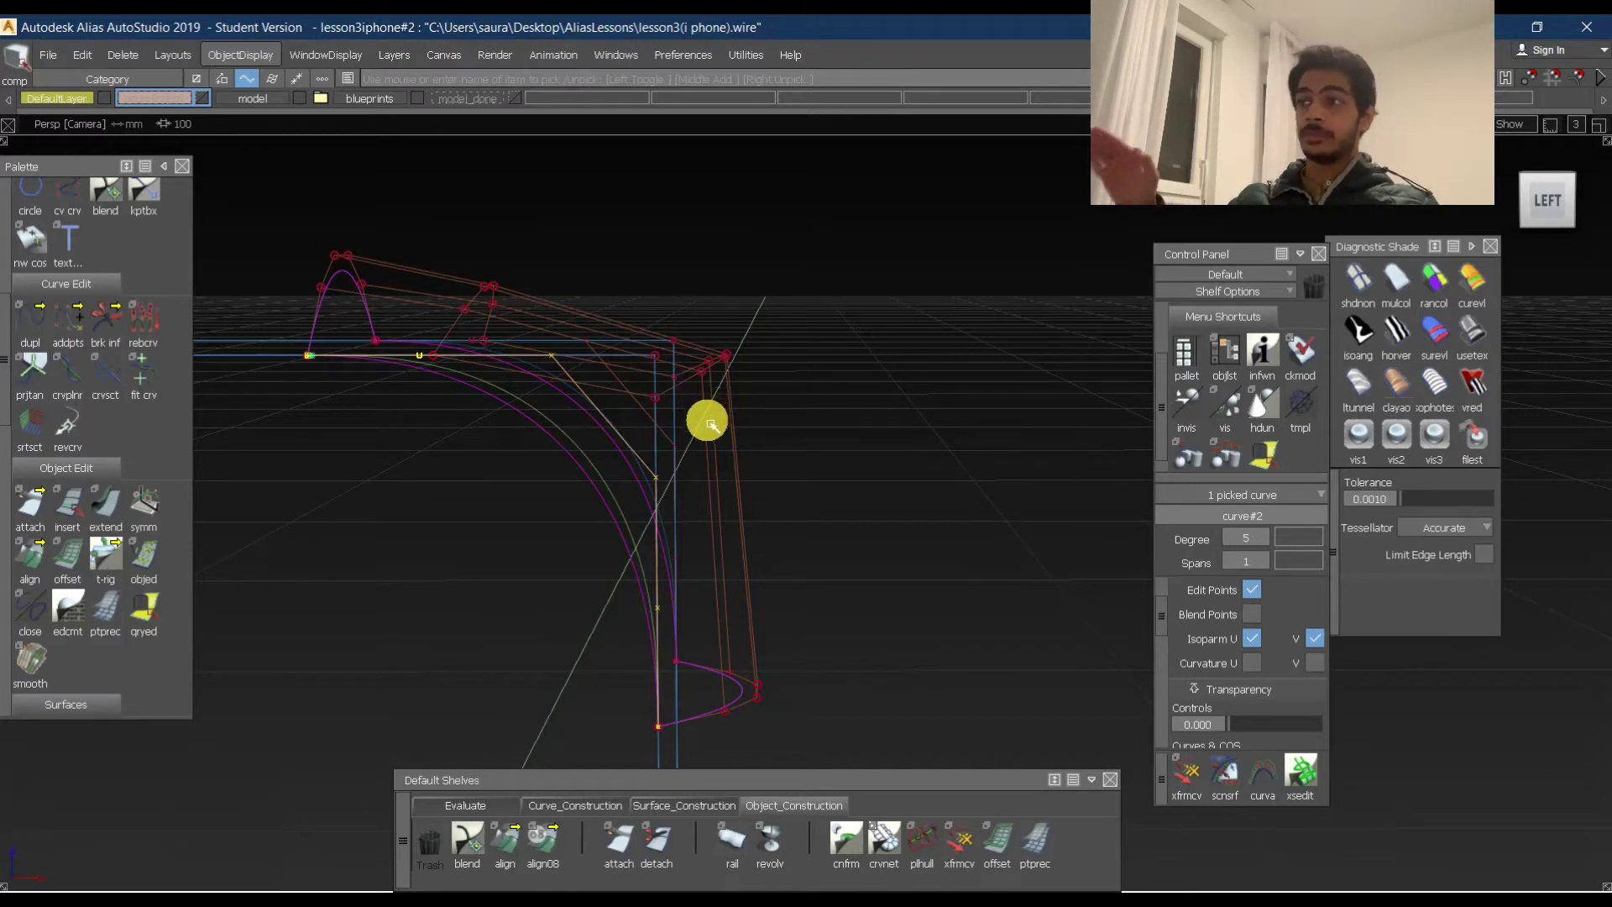
click(1000, 411)
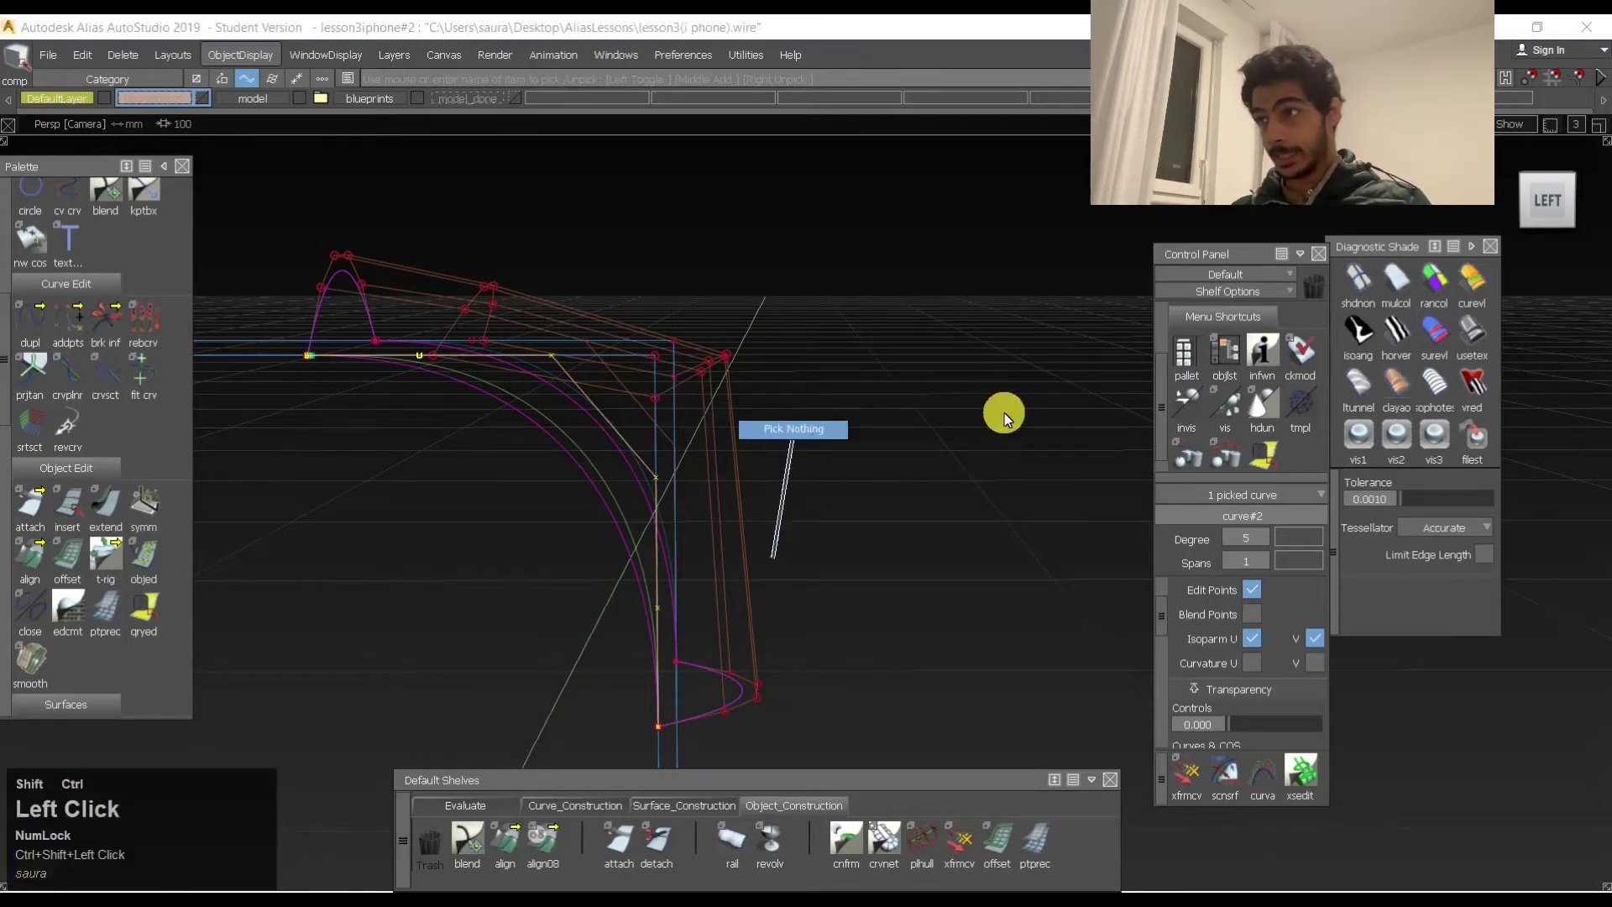
Reopen the Square surface's settings and set its U degree to 5.
middle_click(773, 450)
click(724, 466)
click(712, 456)
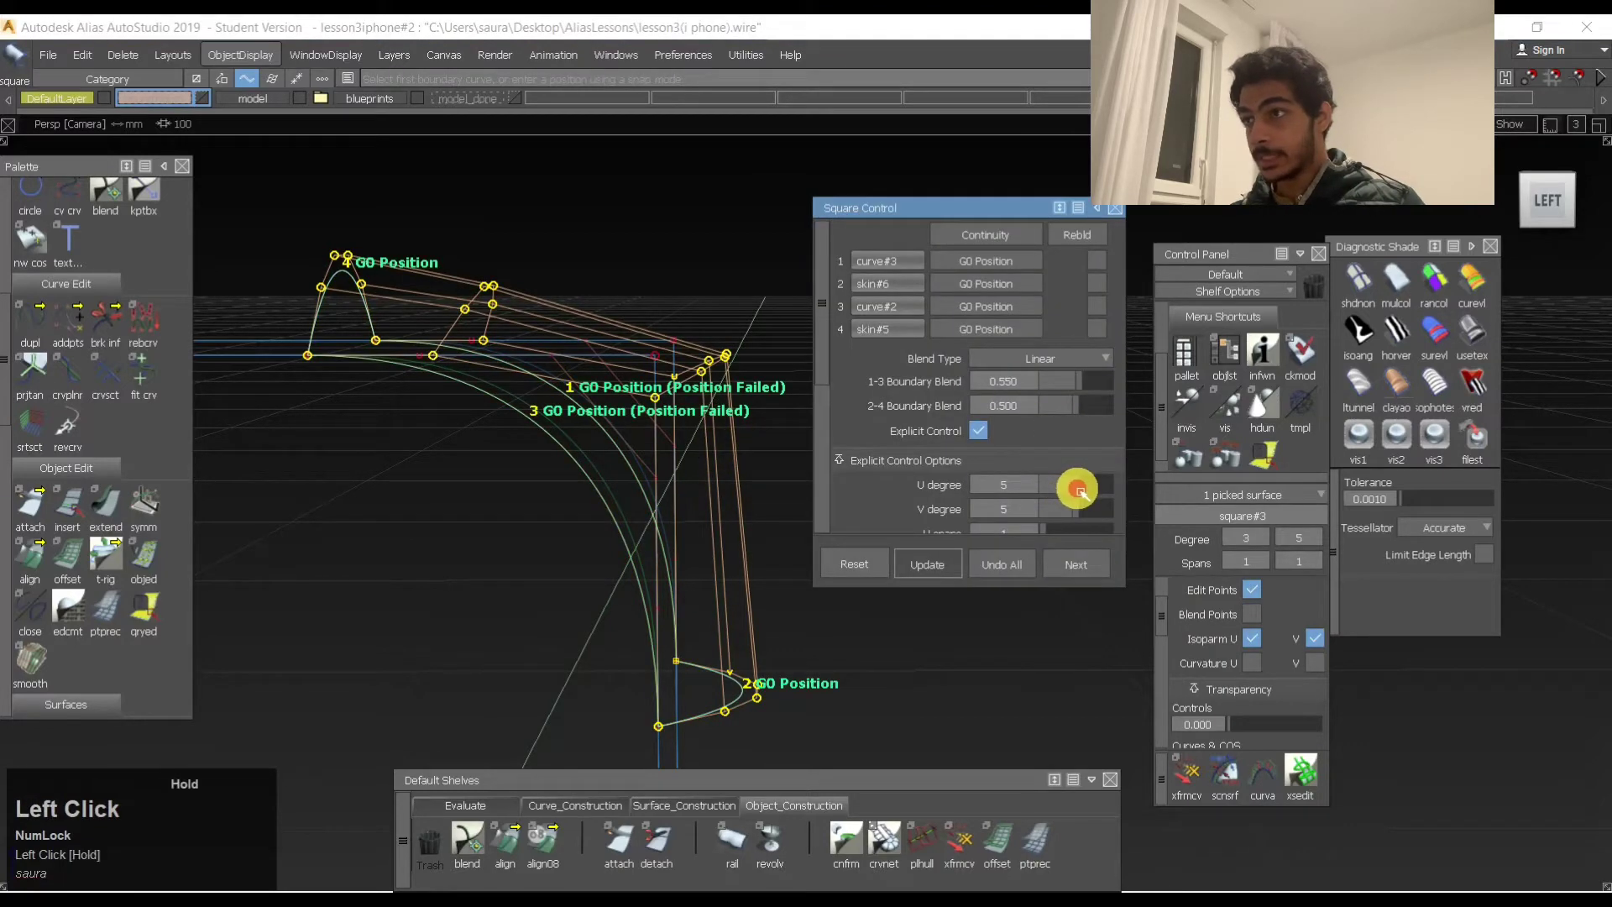
click(1078, 492)
Set the continuity of the Square's boundary 4, along the top Skin surface, to G2 Curvature.
mouse_move(718, 493)
alt+shift+mouse_down()
mouse_move(302, 443)
mouse_move(716, 465)
mouse_move(694, 502)
alt+shift+mouse_up()
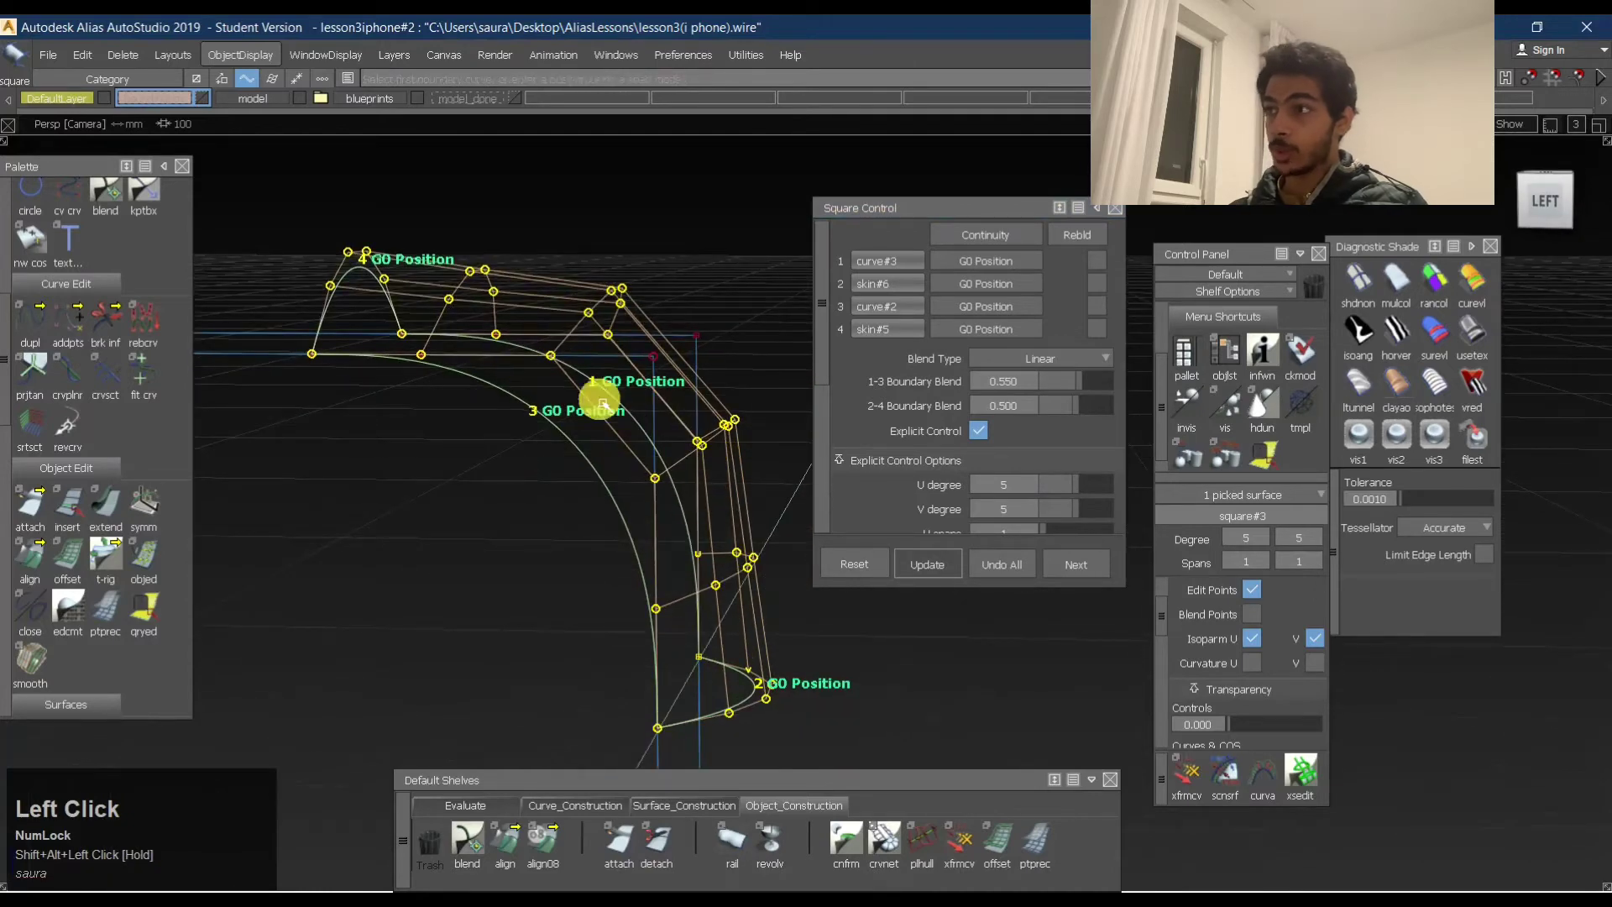
alt+shift+middle_drag(446, 327, 498, 404)
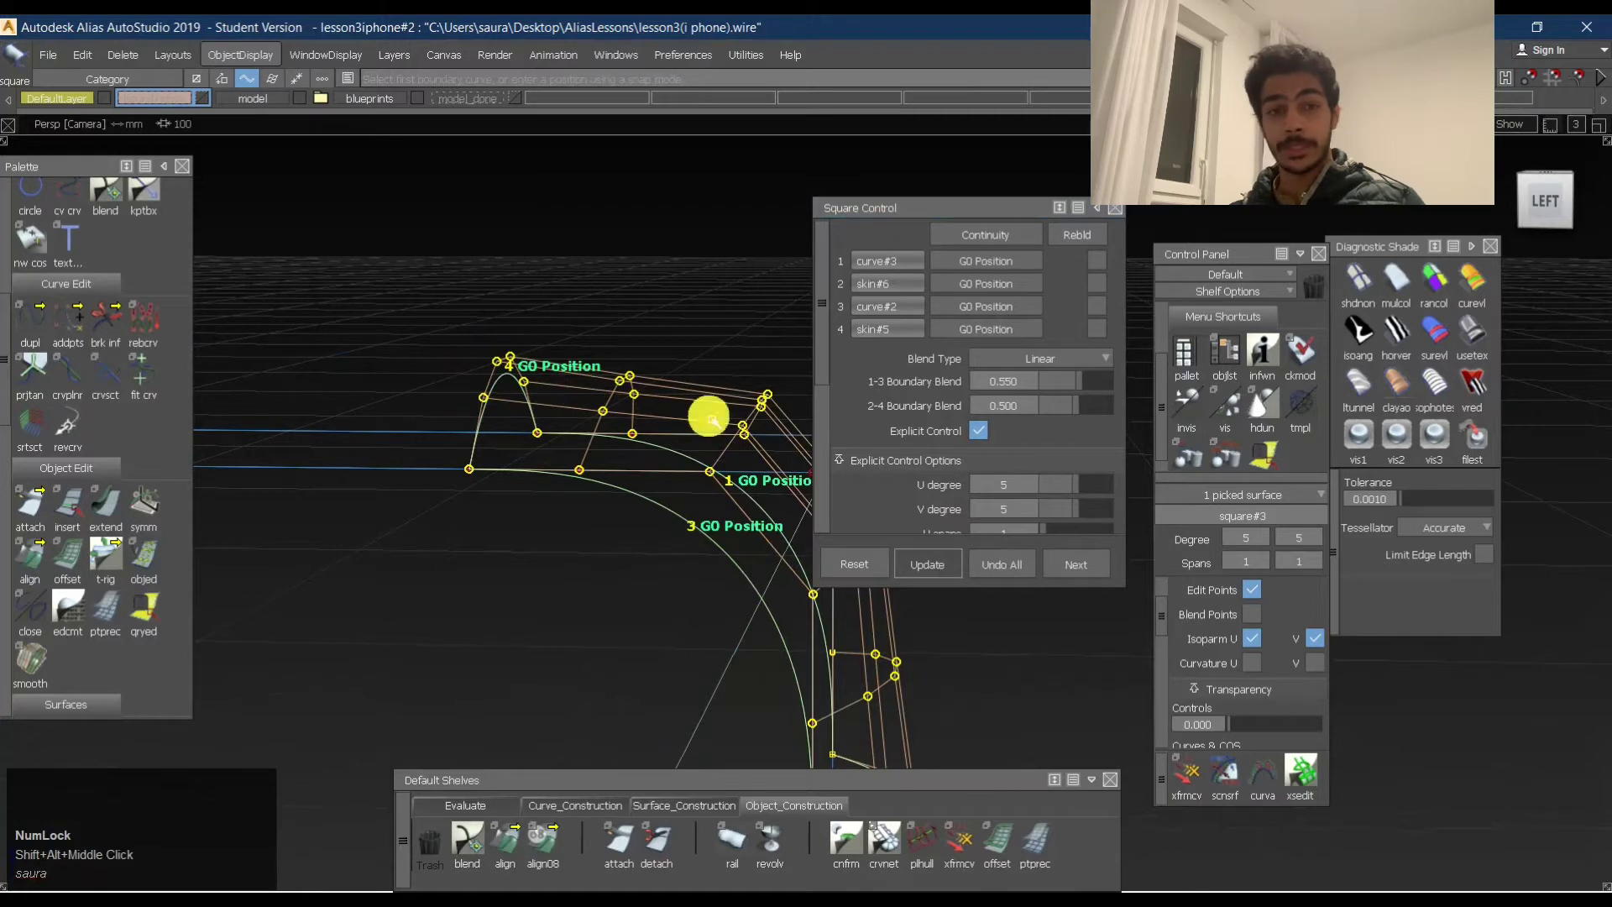
alt+shift+middle_drag(663, 461, 653, 525)
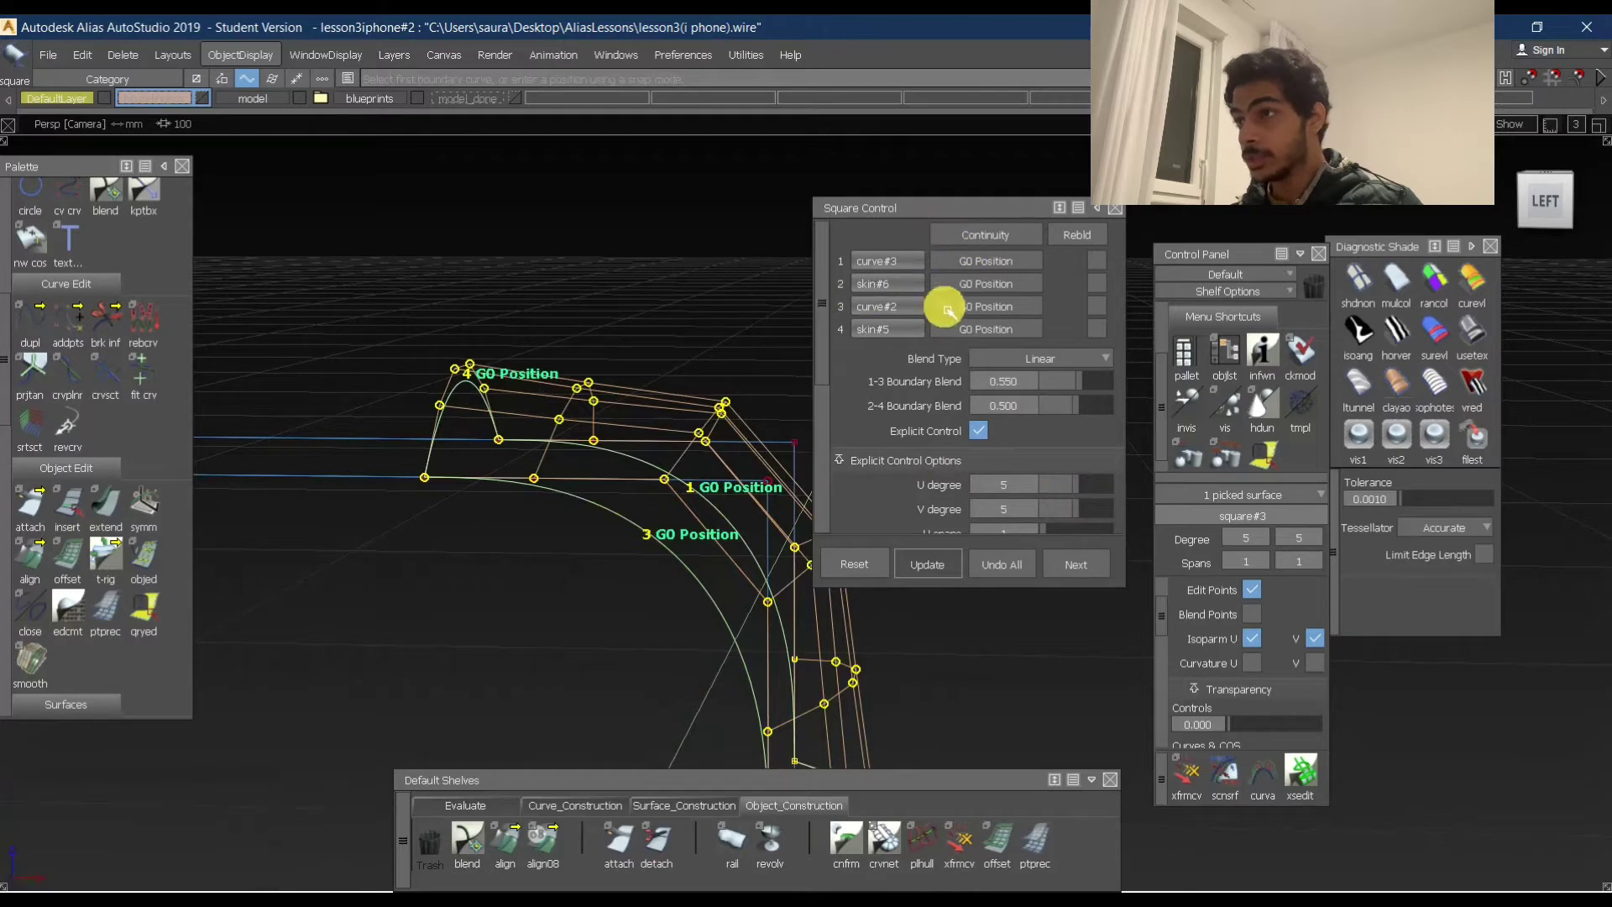
drag(978, 330, 979, 434)
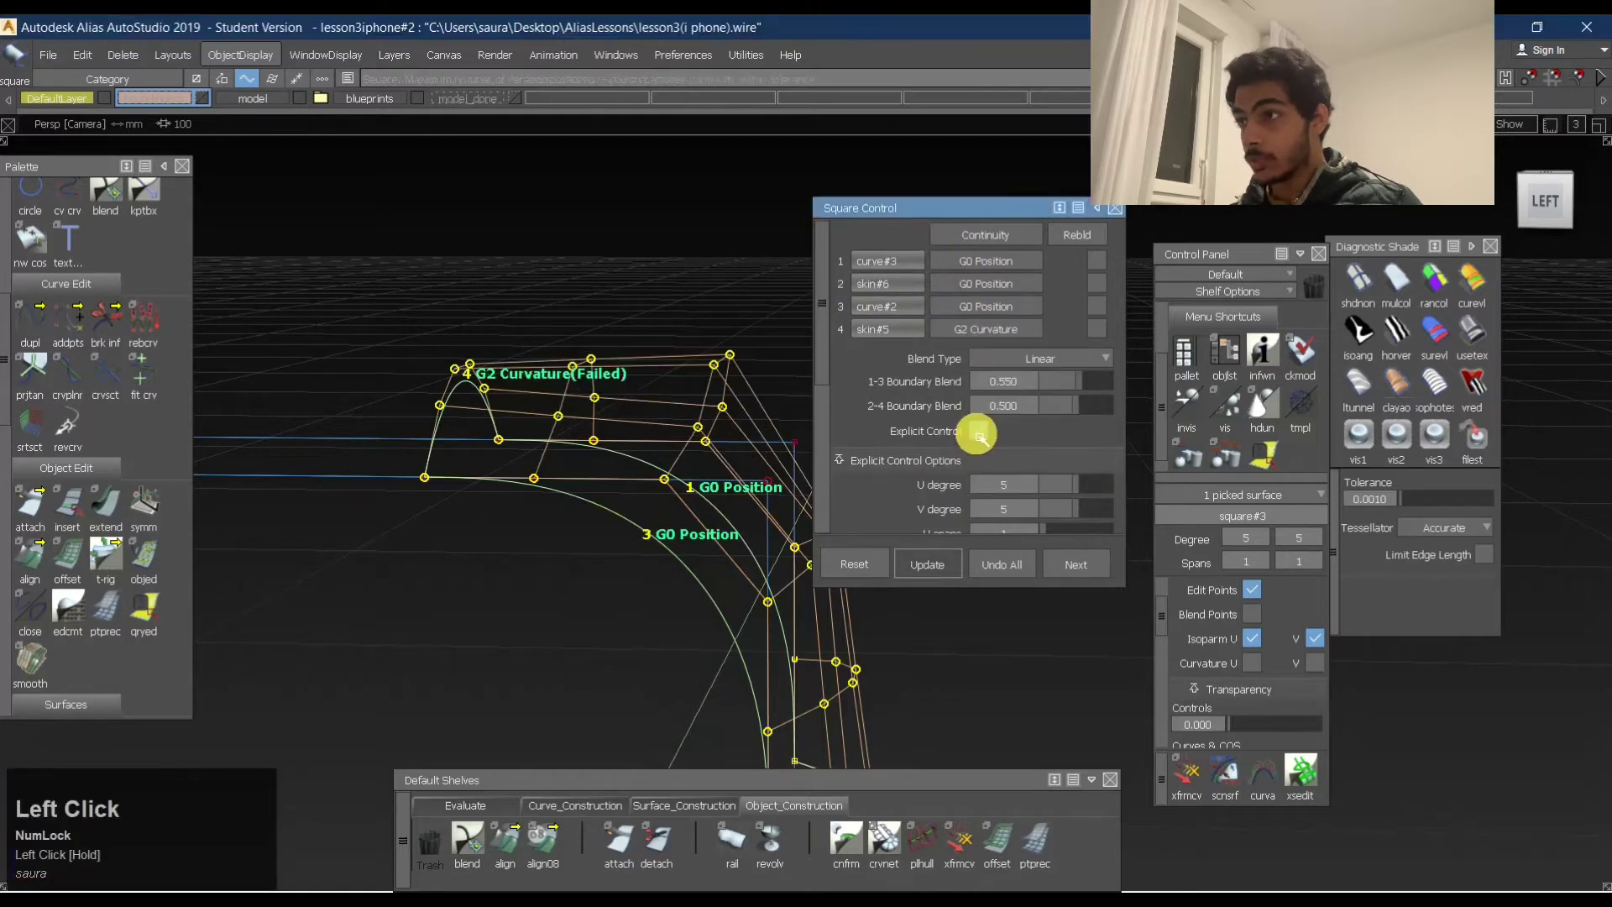
alt+shift+drag(605, 432, 615, 641)
Turn off the Square's colinear option for boundaries 1 and 3 and turn it on for boundary 4.
scroll(1053, 490, down, 3)
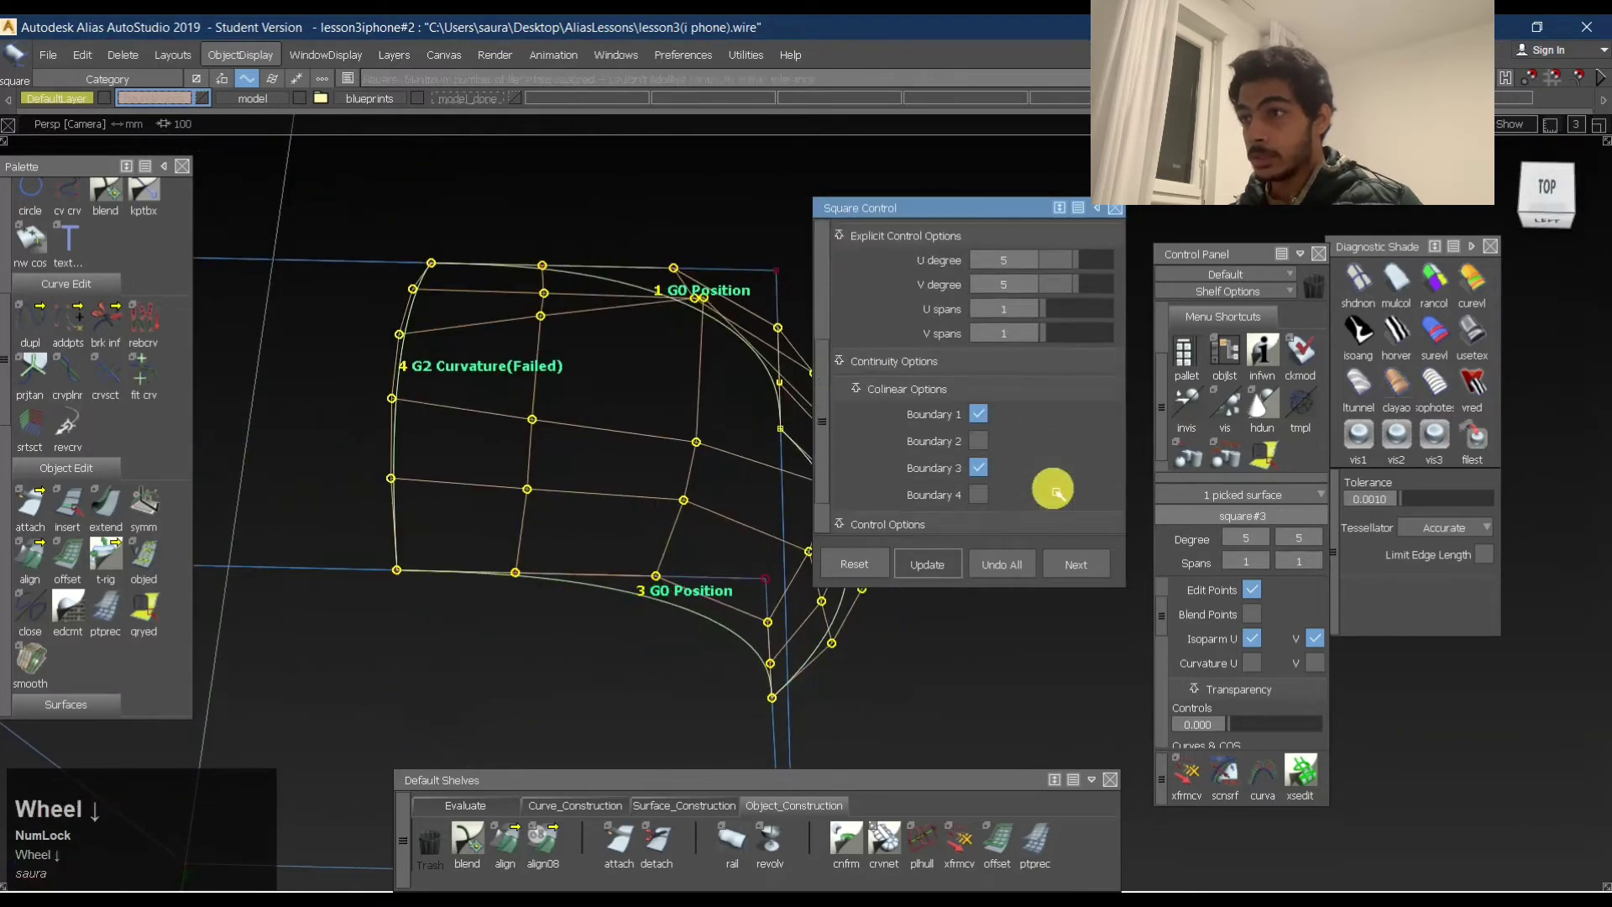
click(980, 445)
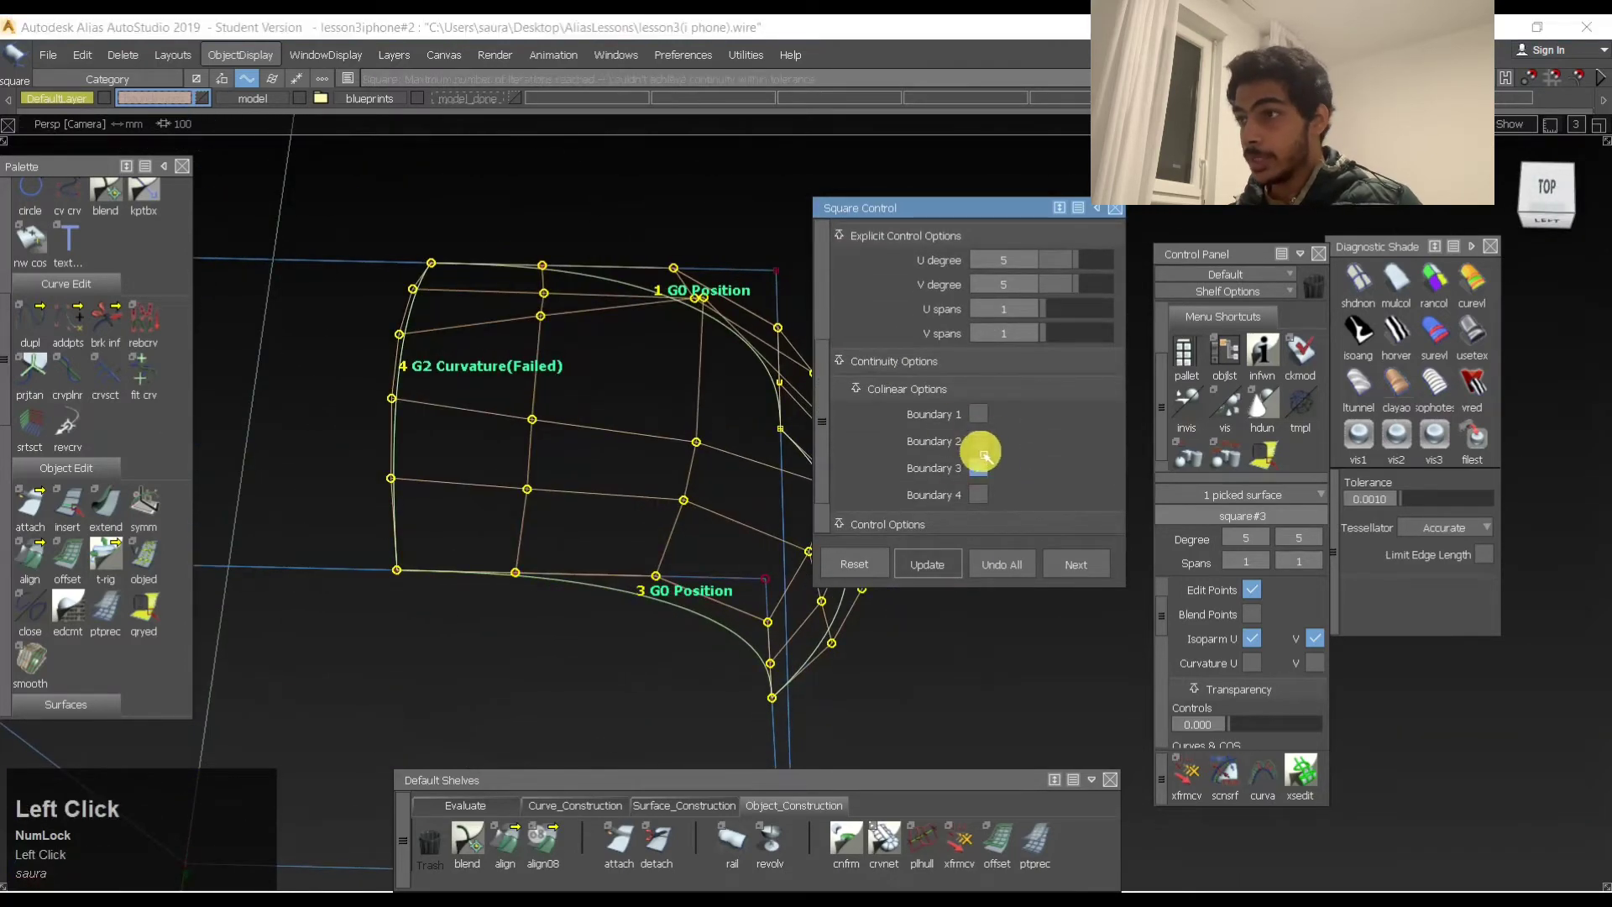
click(978, 497)
alt+shift+drag(558, 483, 687, 375)
alt+shift+middle_drag(687, 375, 596, 492)
alt+shift+drag(596, 493, 821, 457)
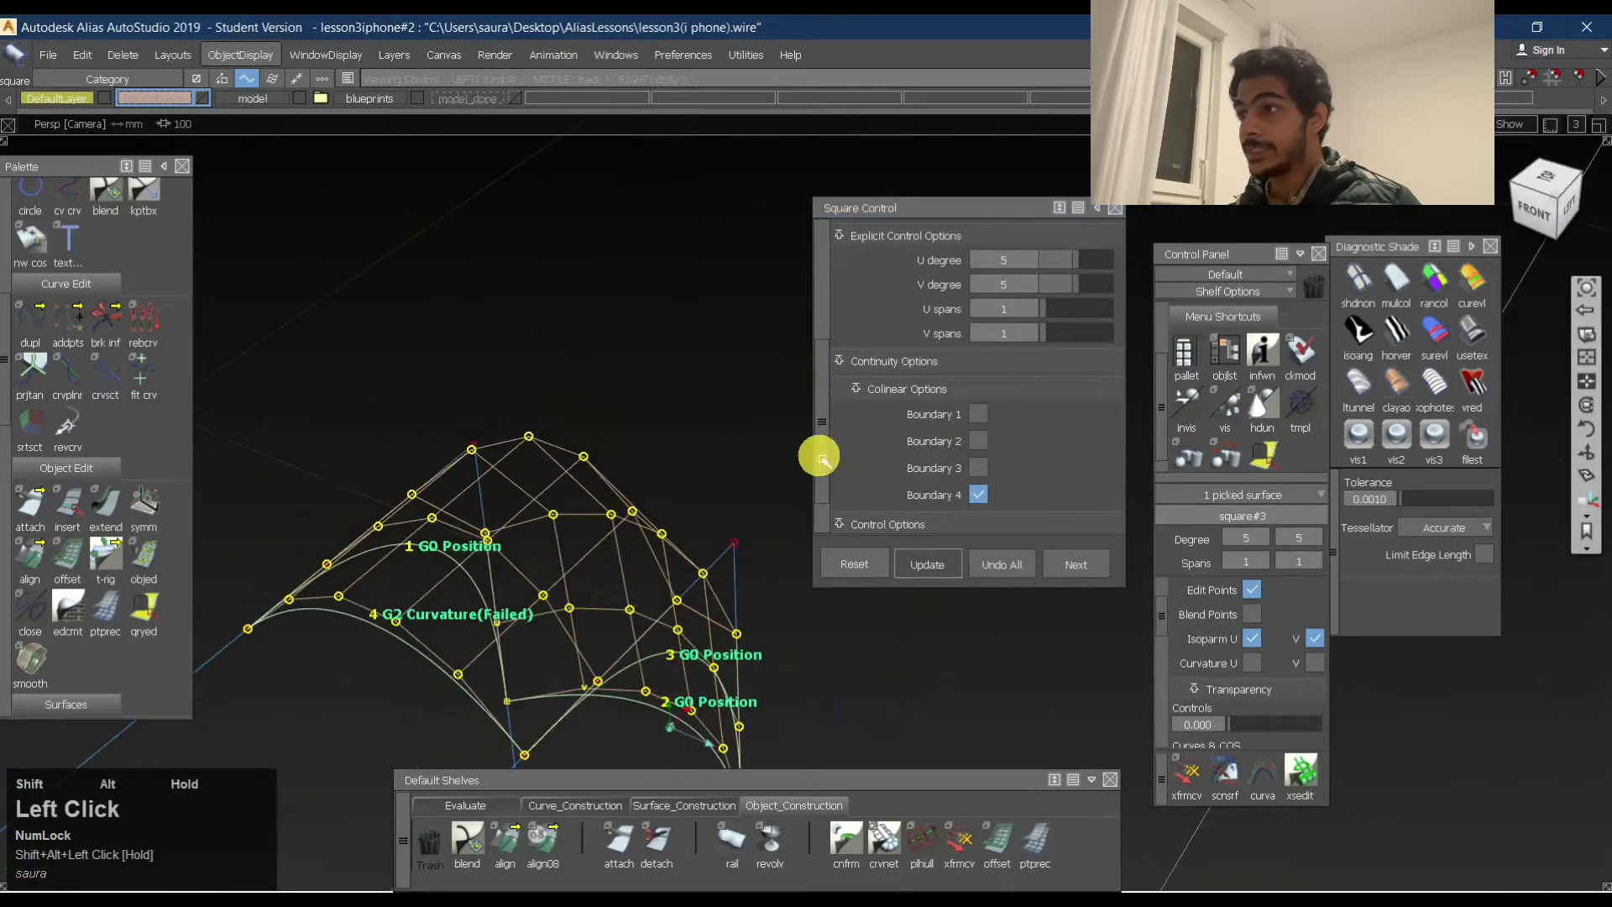
Select the top Skin surface and raise its V degree to 5.
ctrl+shift+drag(320, 618, 342, 733)
click(567, 545)
alt+shift+right_drag(567, 544, 389, 669)
alt+shift+middle_drag(389, 670, 709, 547)
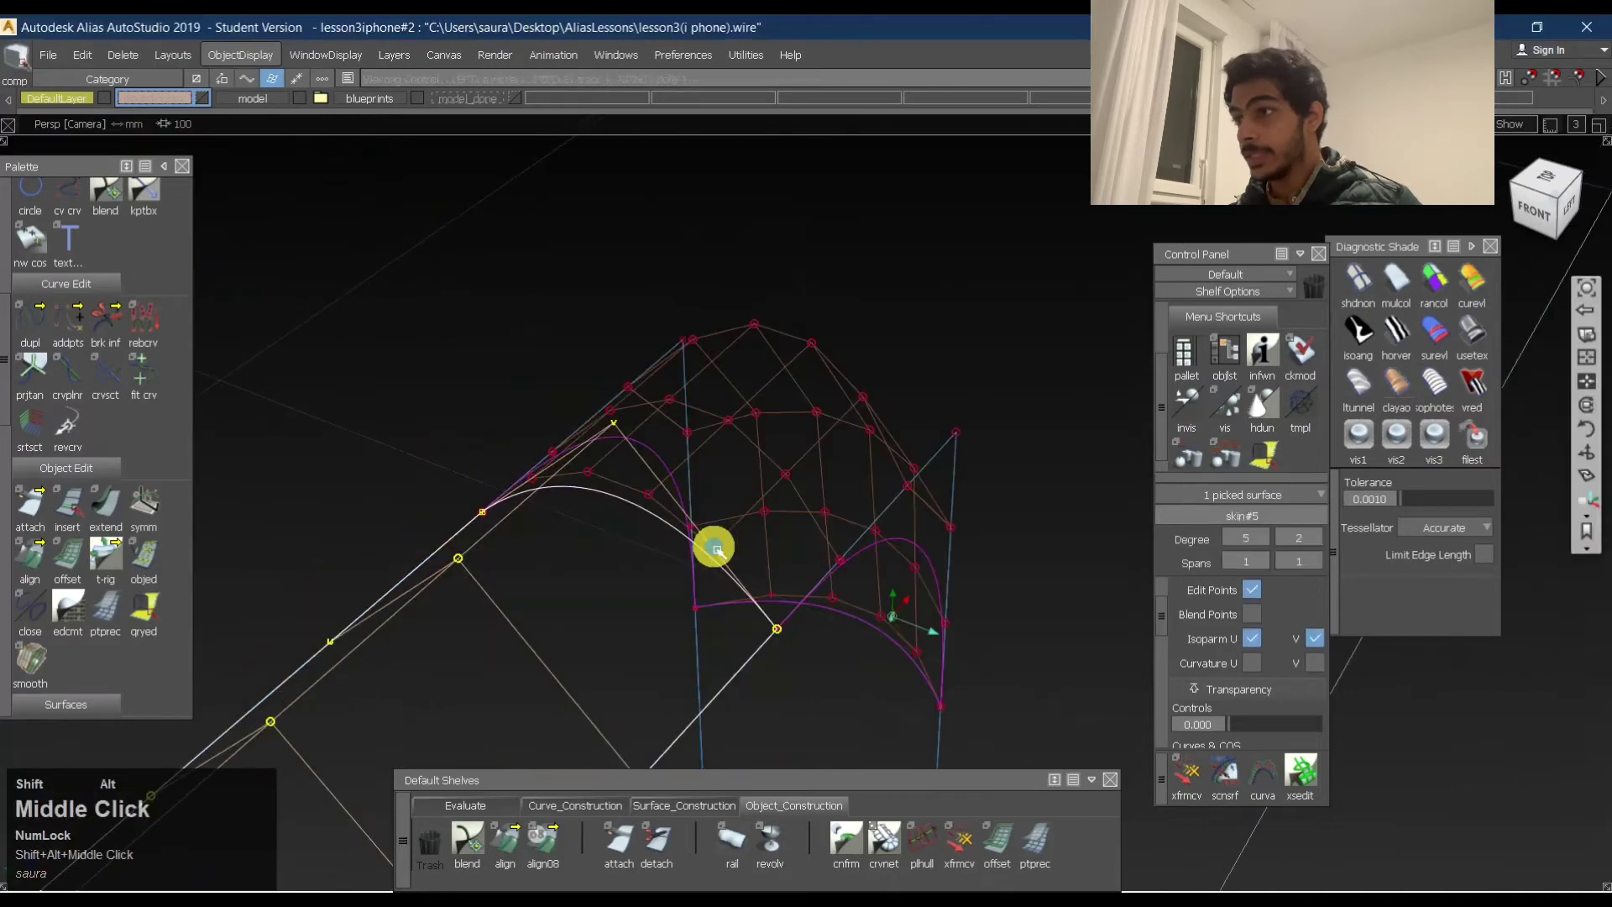
alt+shift+drag(709, 546, 764, 417)
alt+shift+middle_drag(767, 420, 666, 462)
alt+shift+drag(666, 461, 778, 378)
ctrl+shift+middle_drag(838, 460, 585, 485)
click(650, 535)
ctrl+shift+middle_drag(877, 495, 600, 499)
click(674, 512)
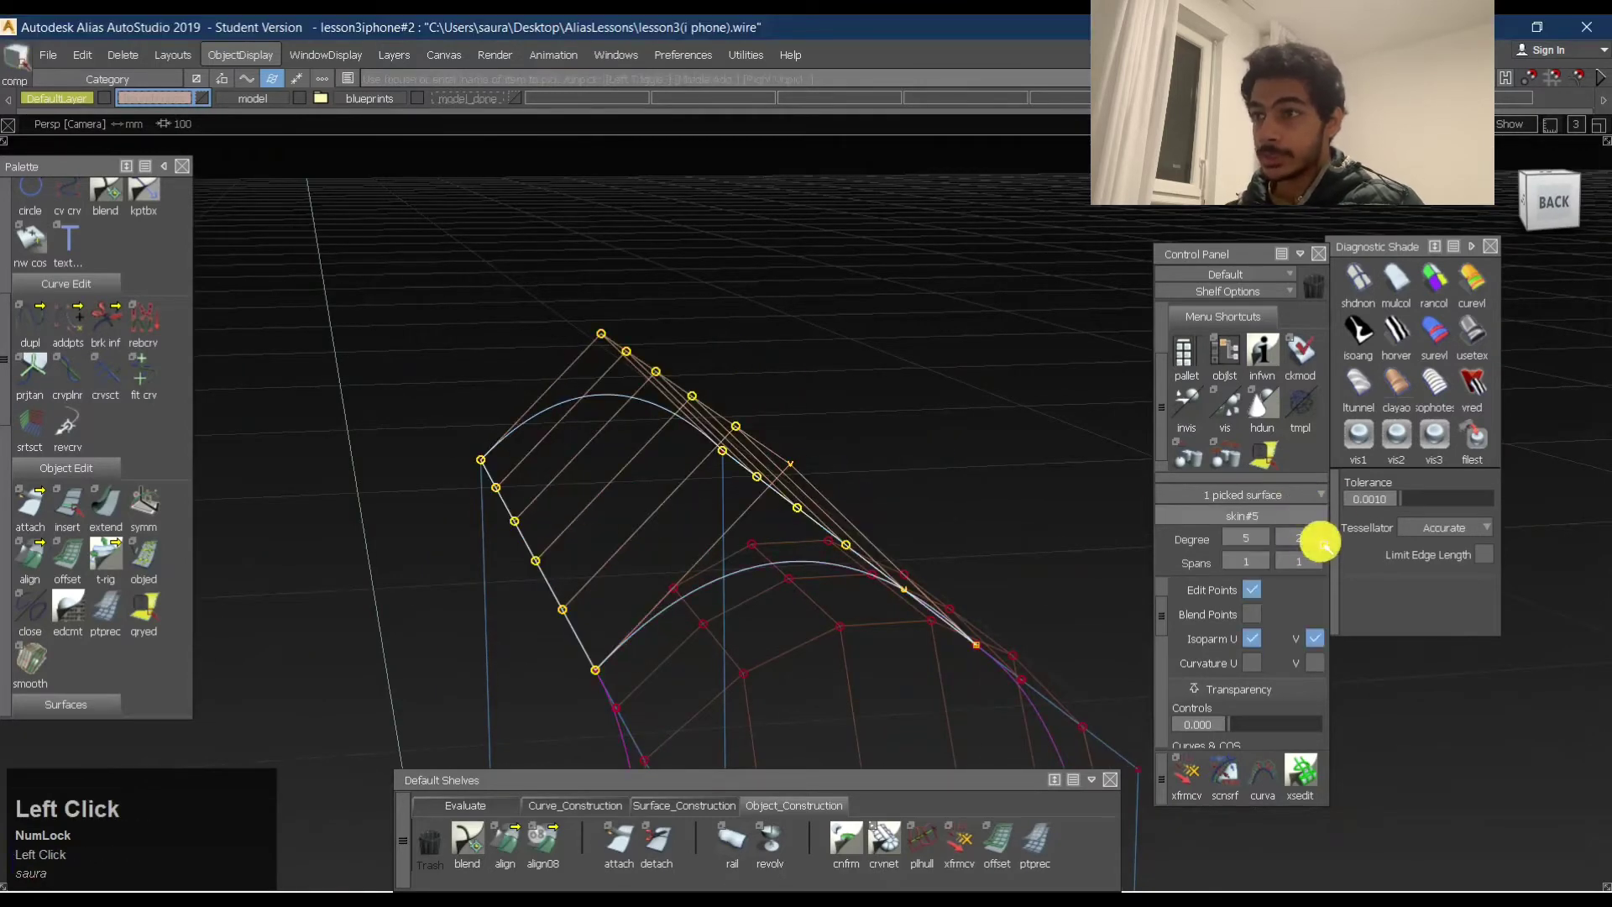
drag(1321, 542, 1324, 687)
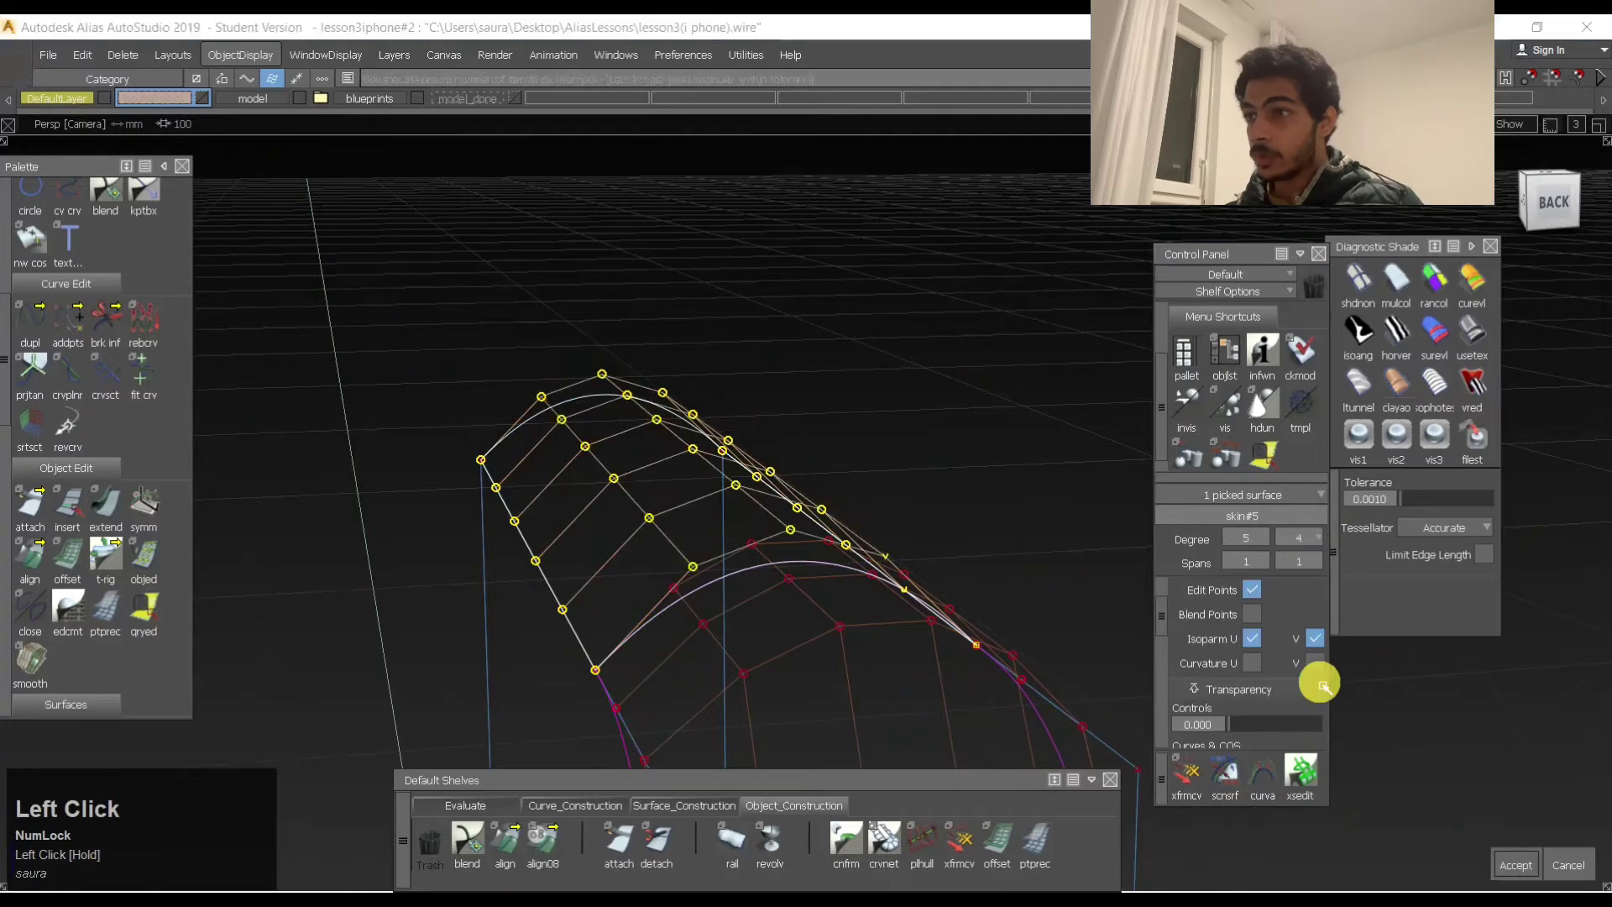
drag(1323, 538, 1324, 711)
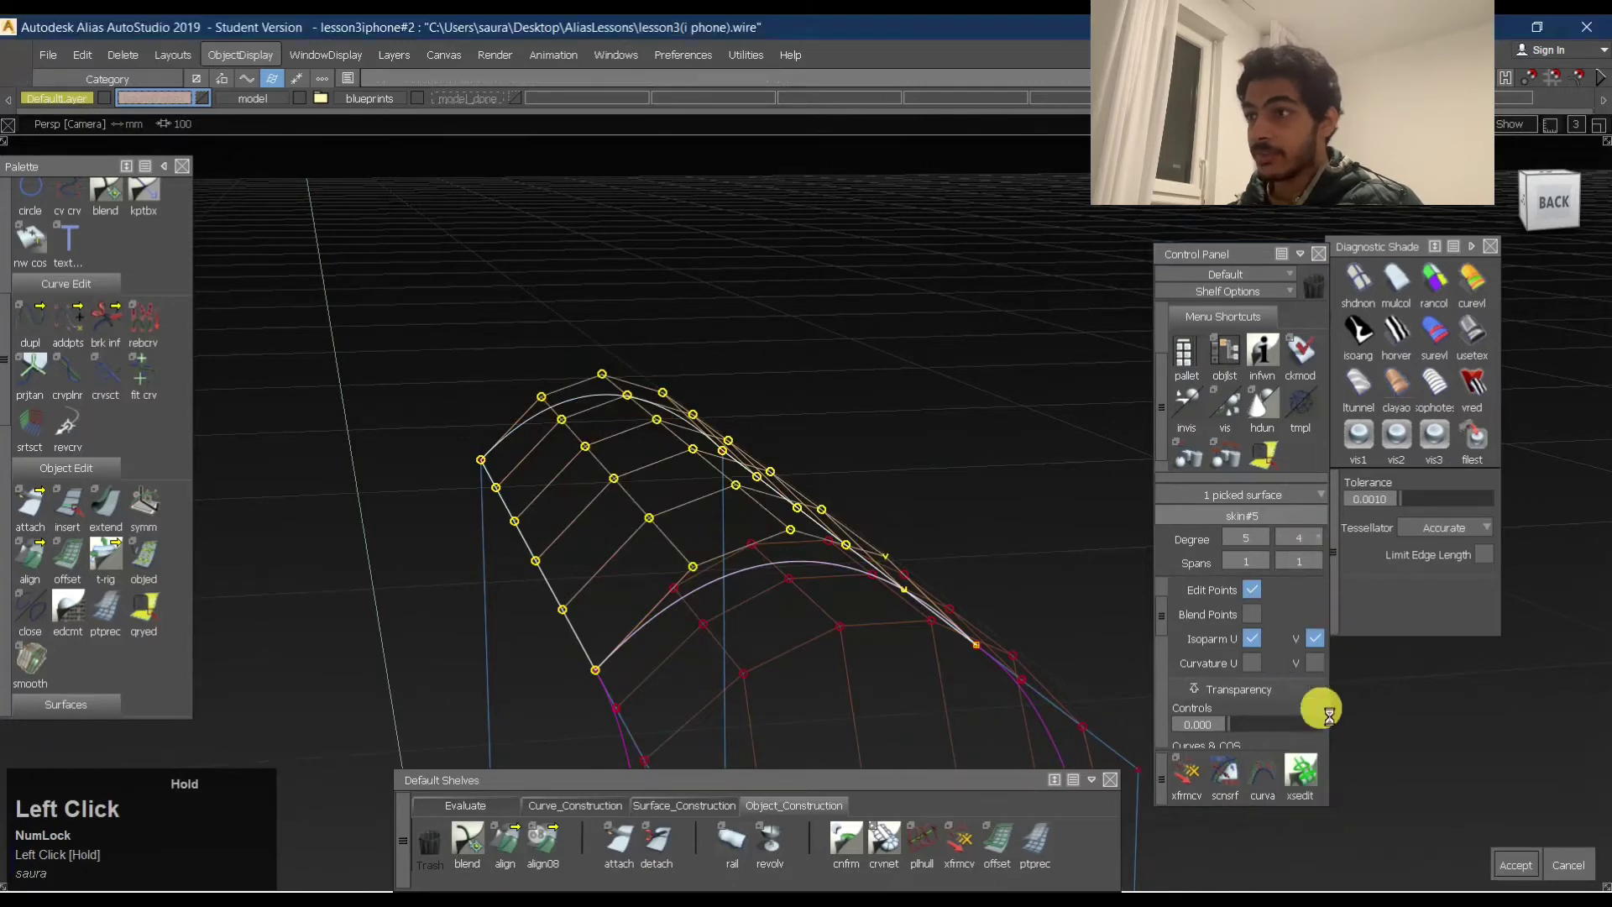
Reopen the Square surface's settings and turn off the colinear option for boundary 4.
alt+shift+drag(756, 487, 933, 612)
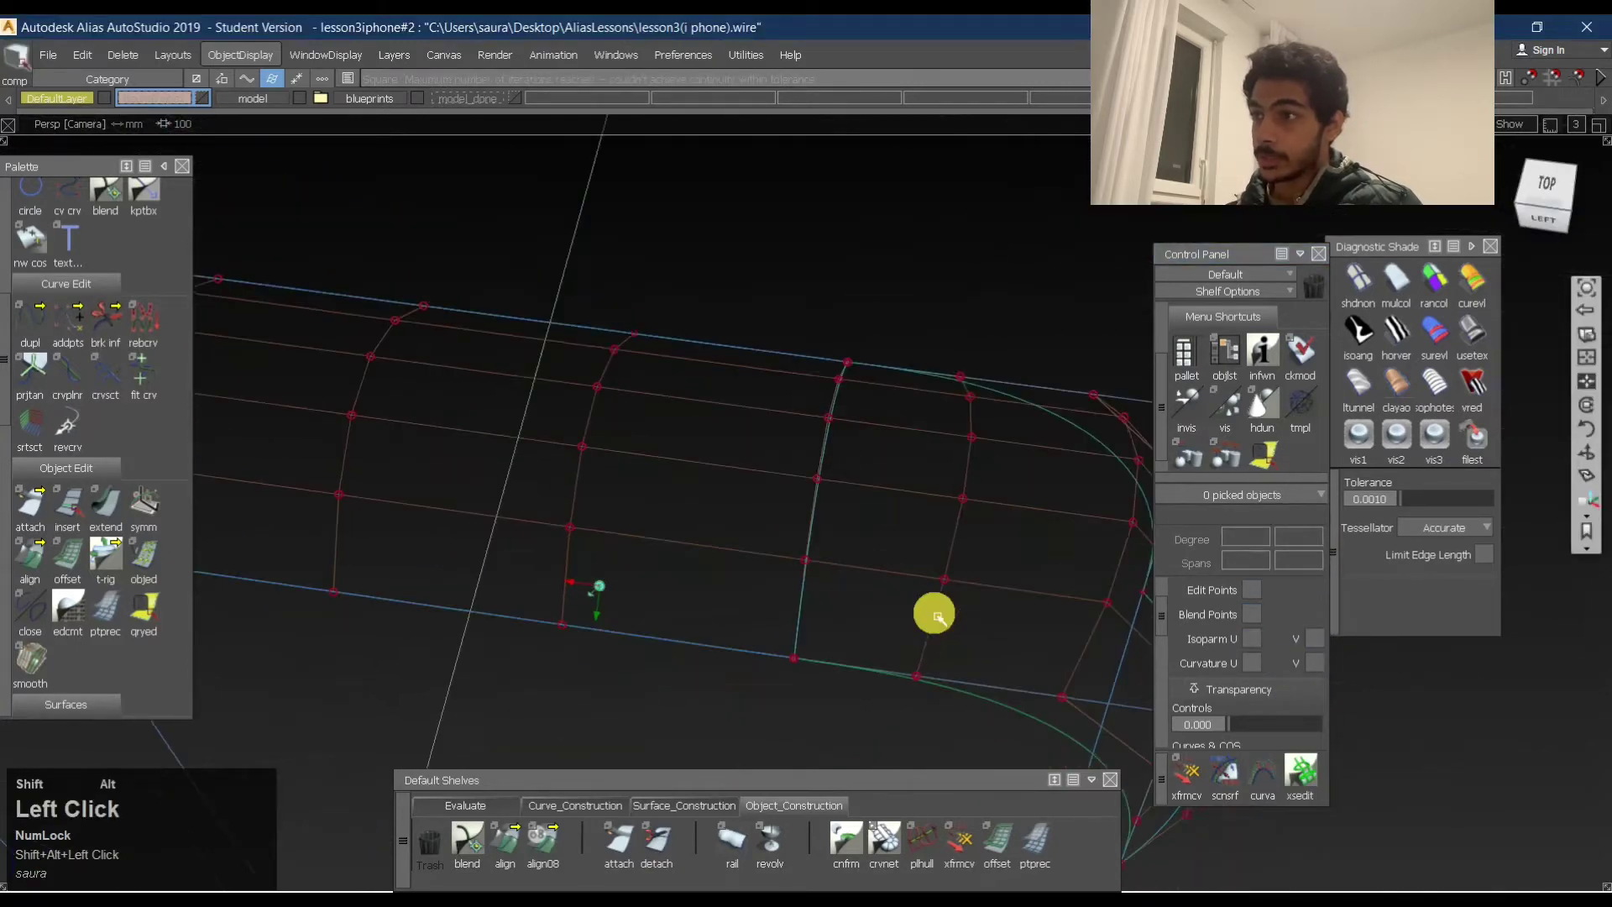
alt+shift+middle_drag(933, 612, 824, 612)
click(791, 525)
scroll(982, 468, down, 3)
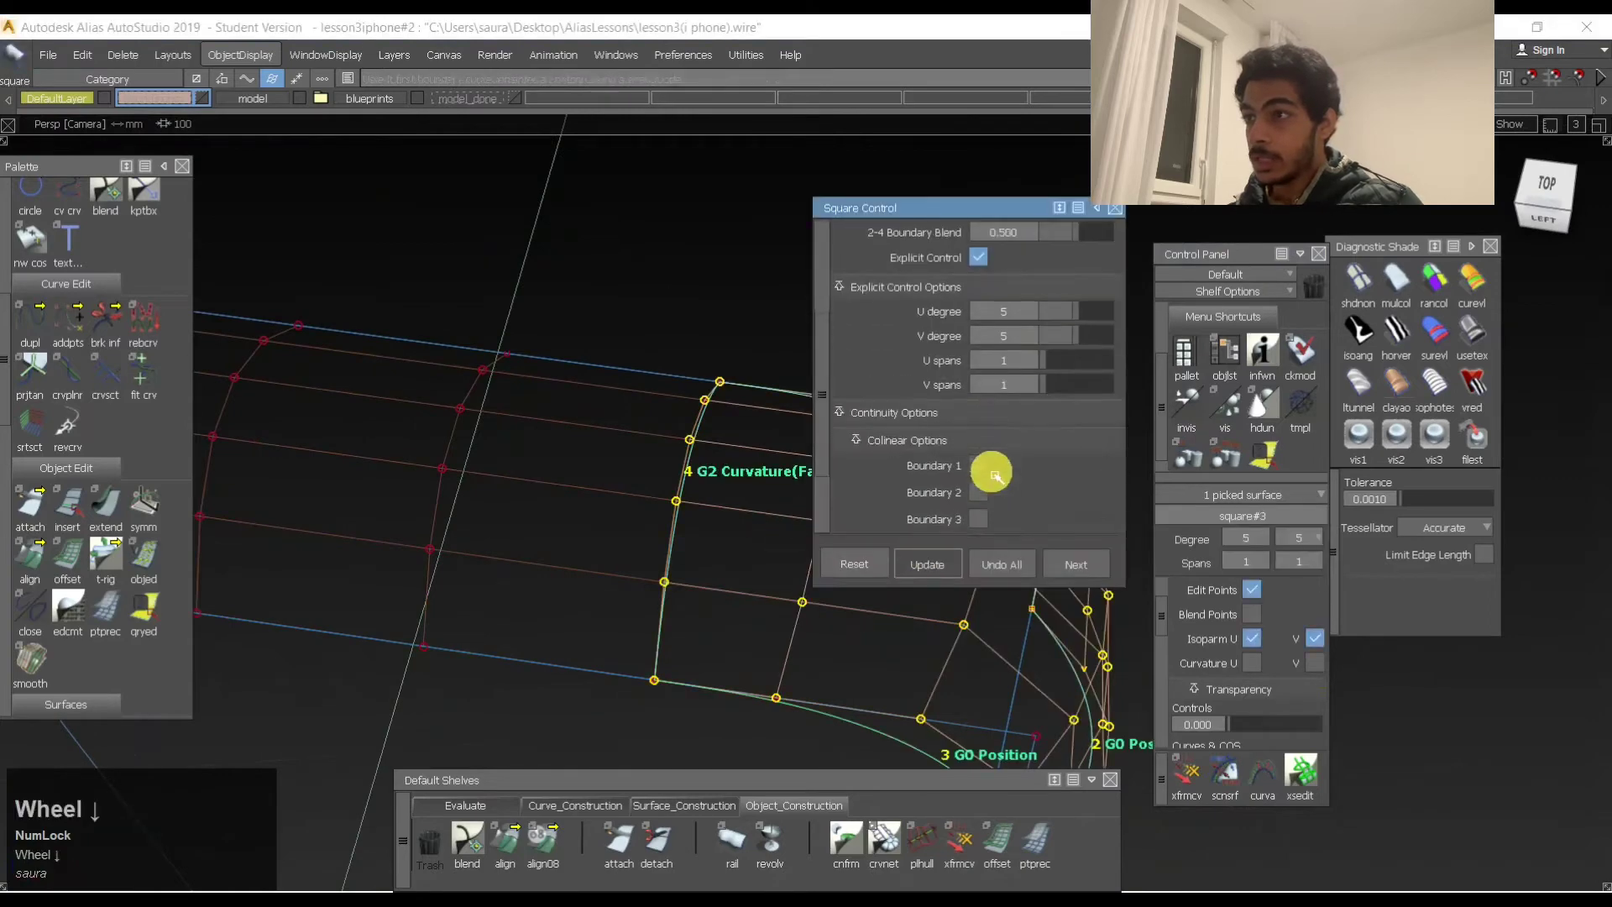
click(979, 522)
alt+shift+right_drag(504, 493, 623, 478)
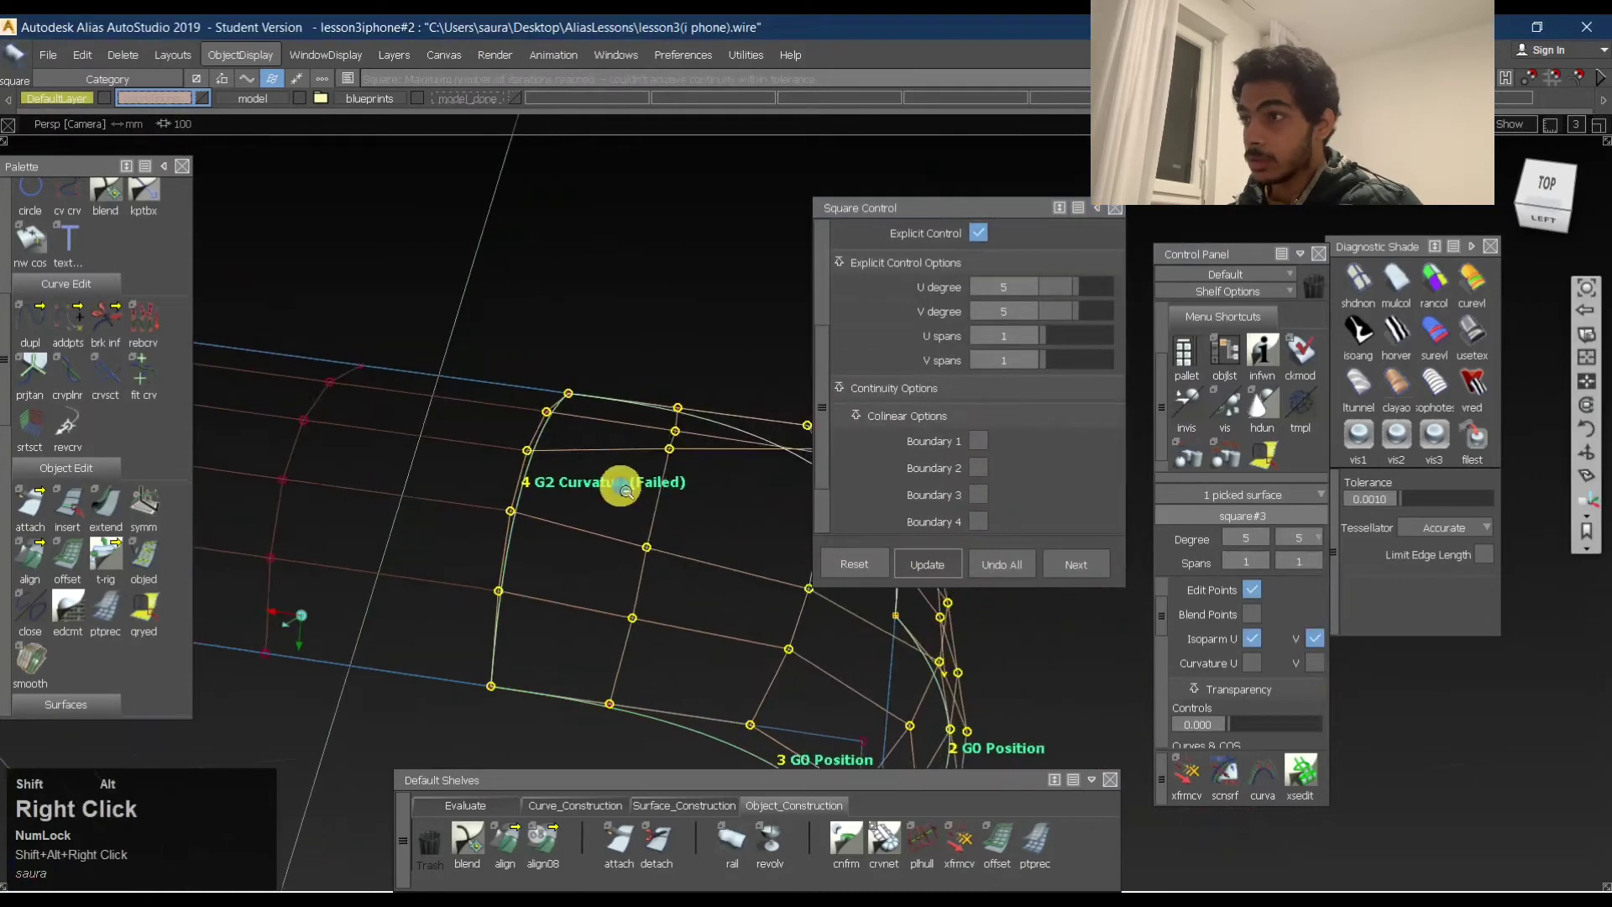
Turn on the Square's colinear option for boundary 4 and examine the corner surface's control points.
alt+shift+drag(622, 479, 727, 612)
click(978, 522)
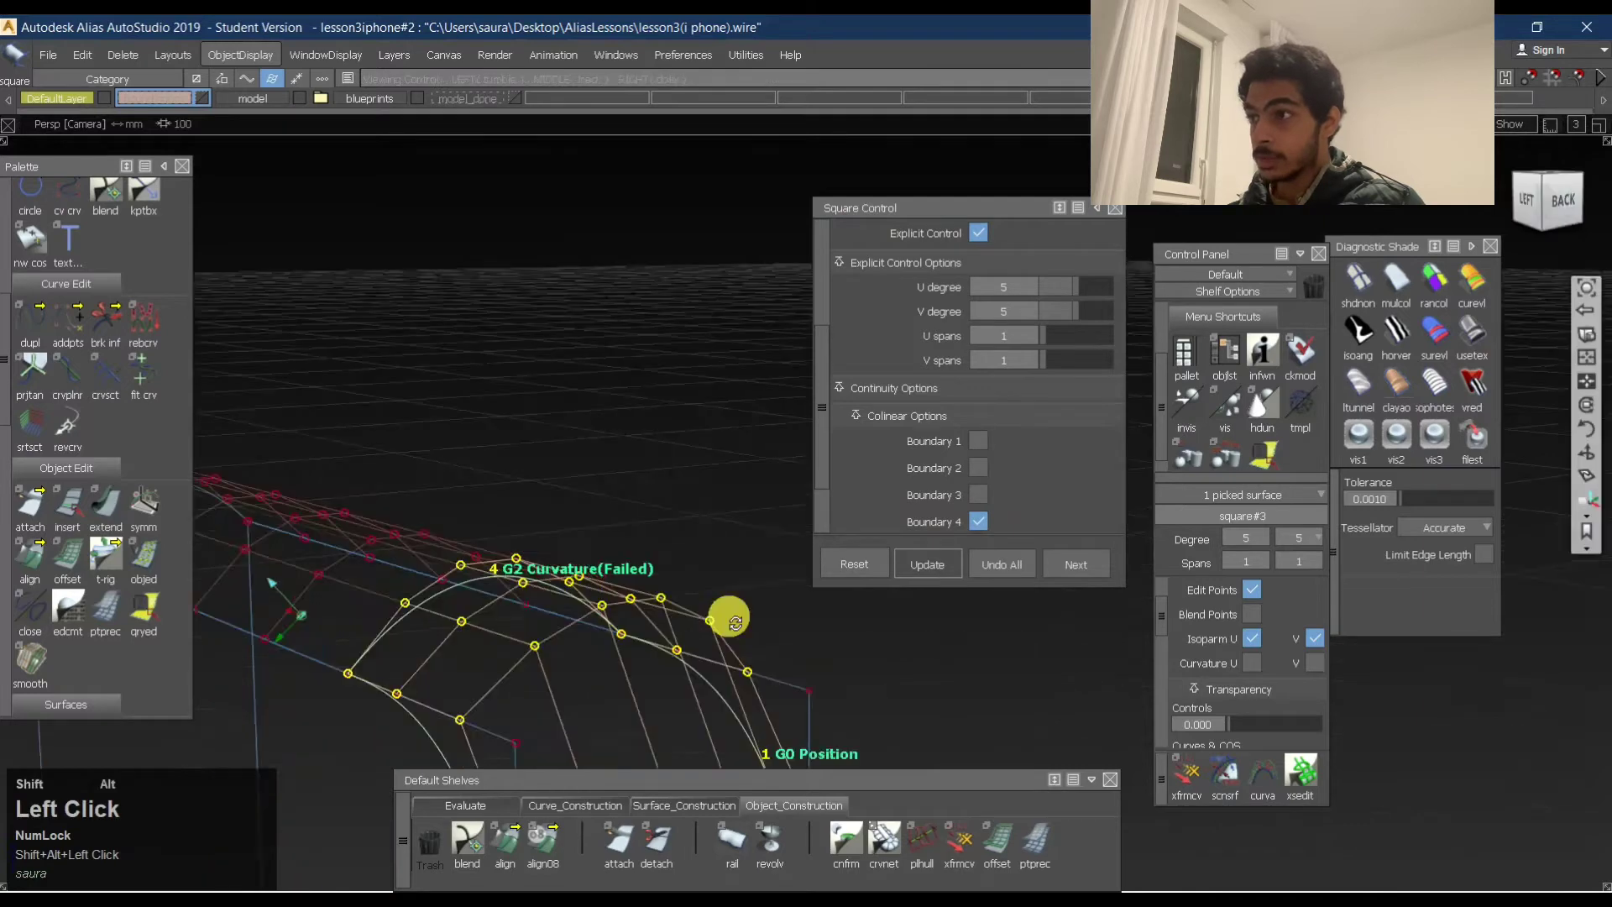
alt+shift+middle_drag(728, 612, 680, 587)
alt+shift+right_drag(680, 587, 658, 529)
alt+shift+drag(658, 529, 794, 622)
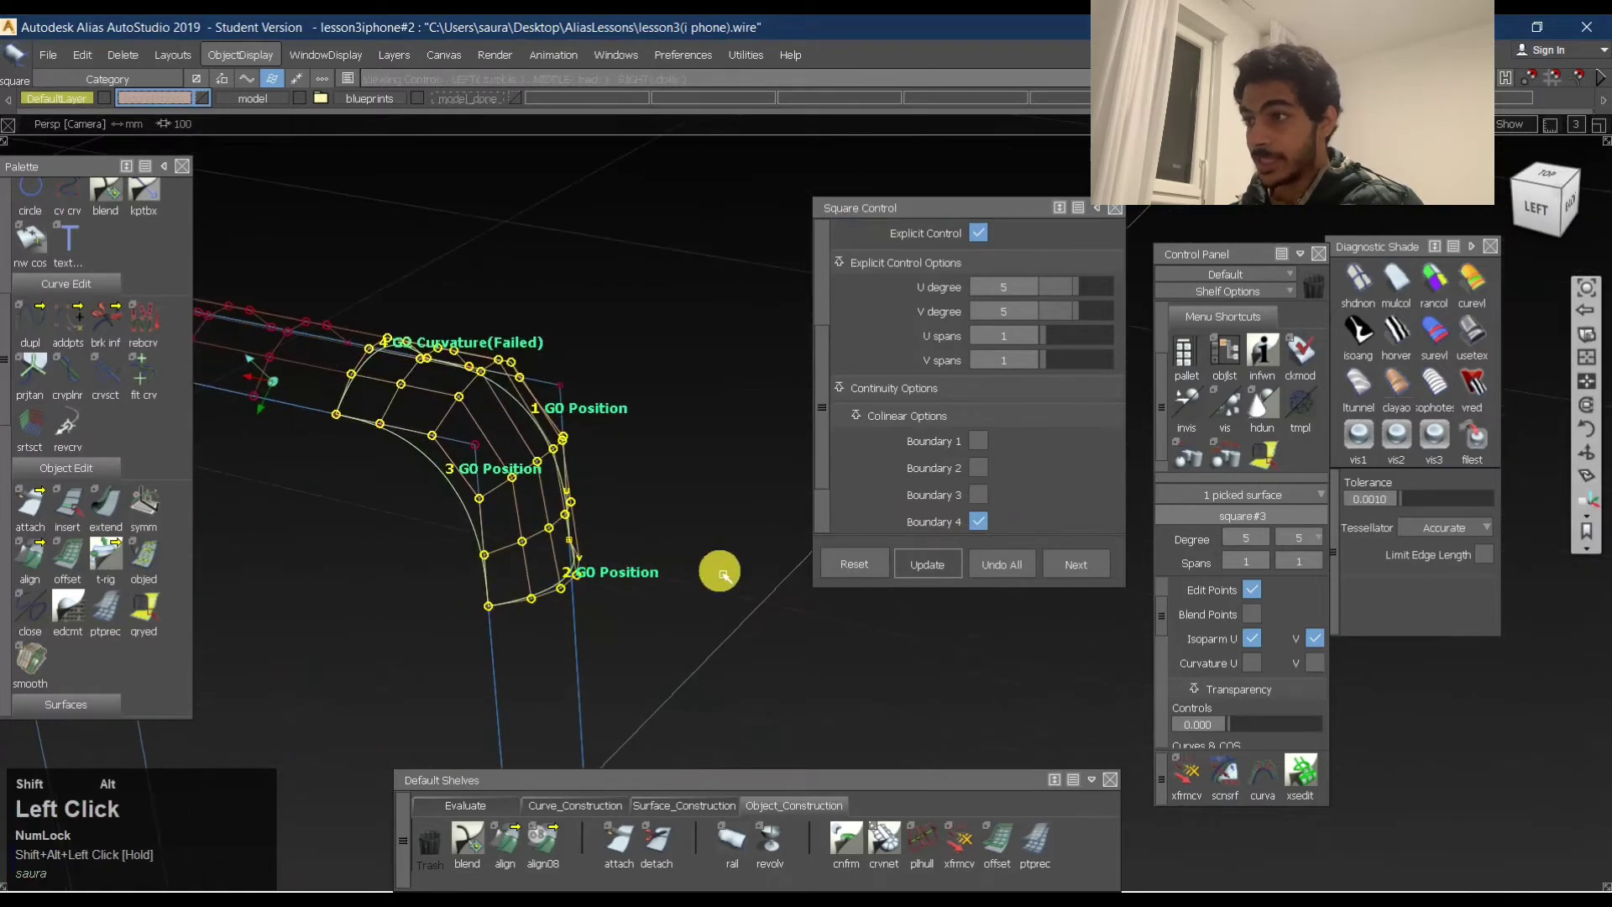
Select the side Skin surface and raise both its U and V degree to 5.
shift+click(601, 674)
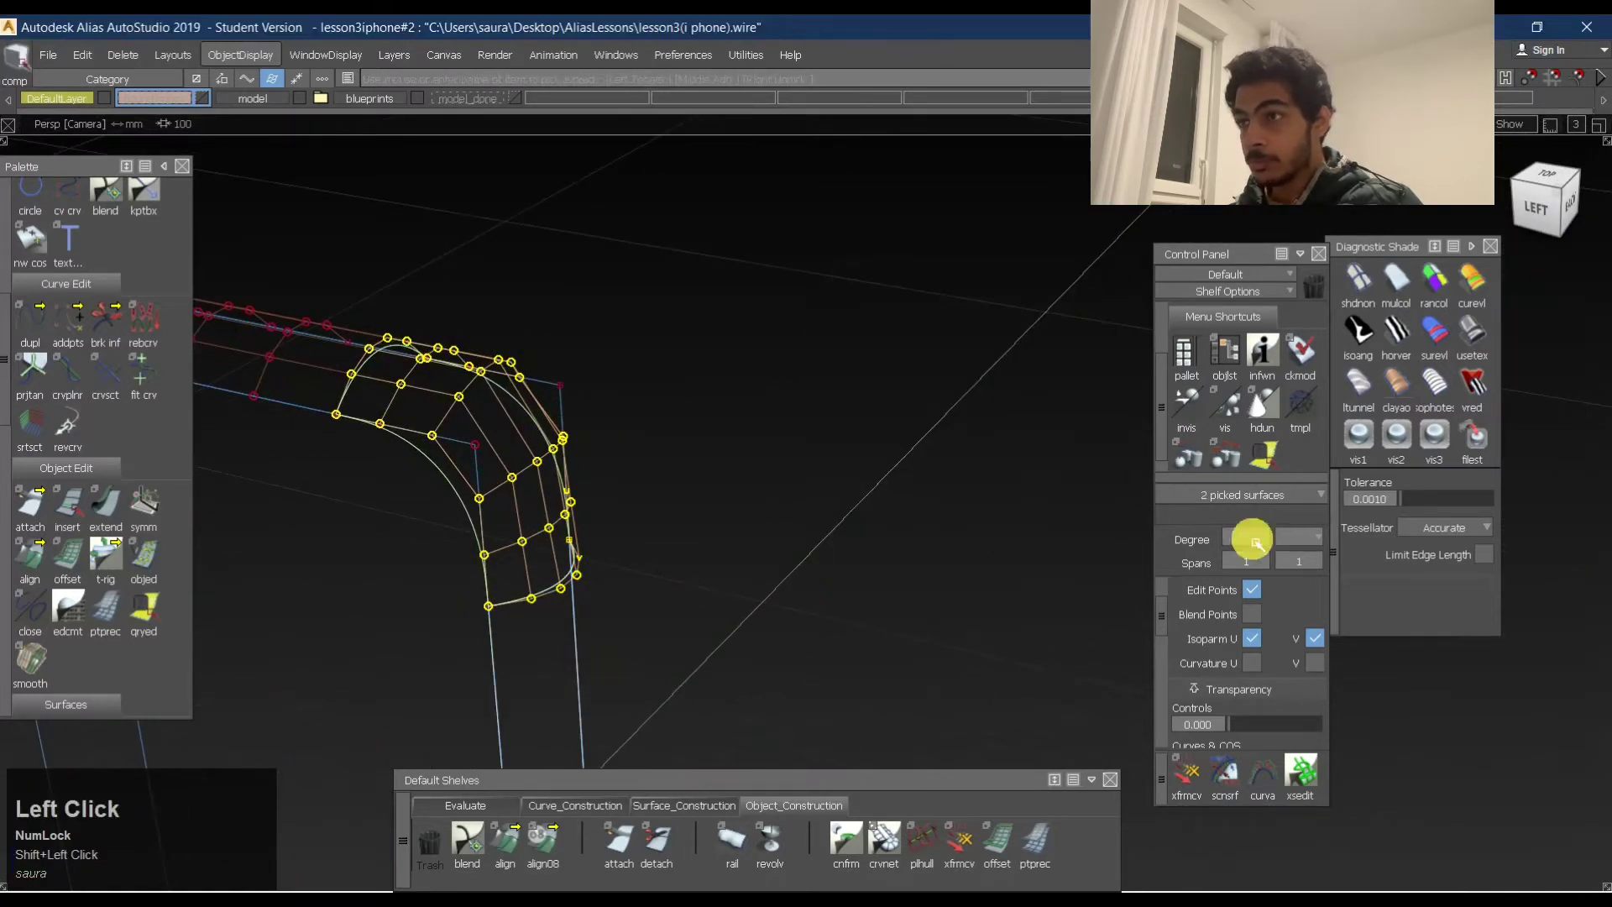
click(799, 541)
click(547, 637)
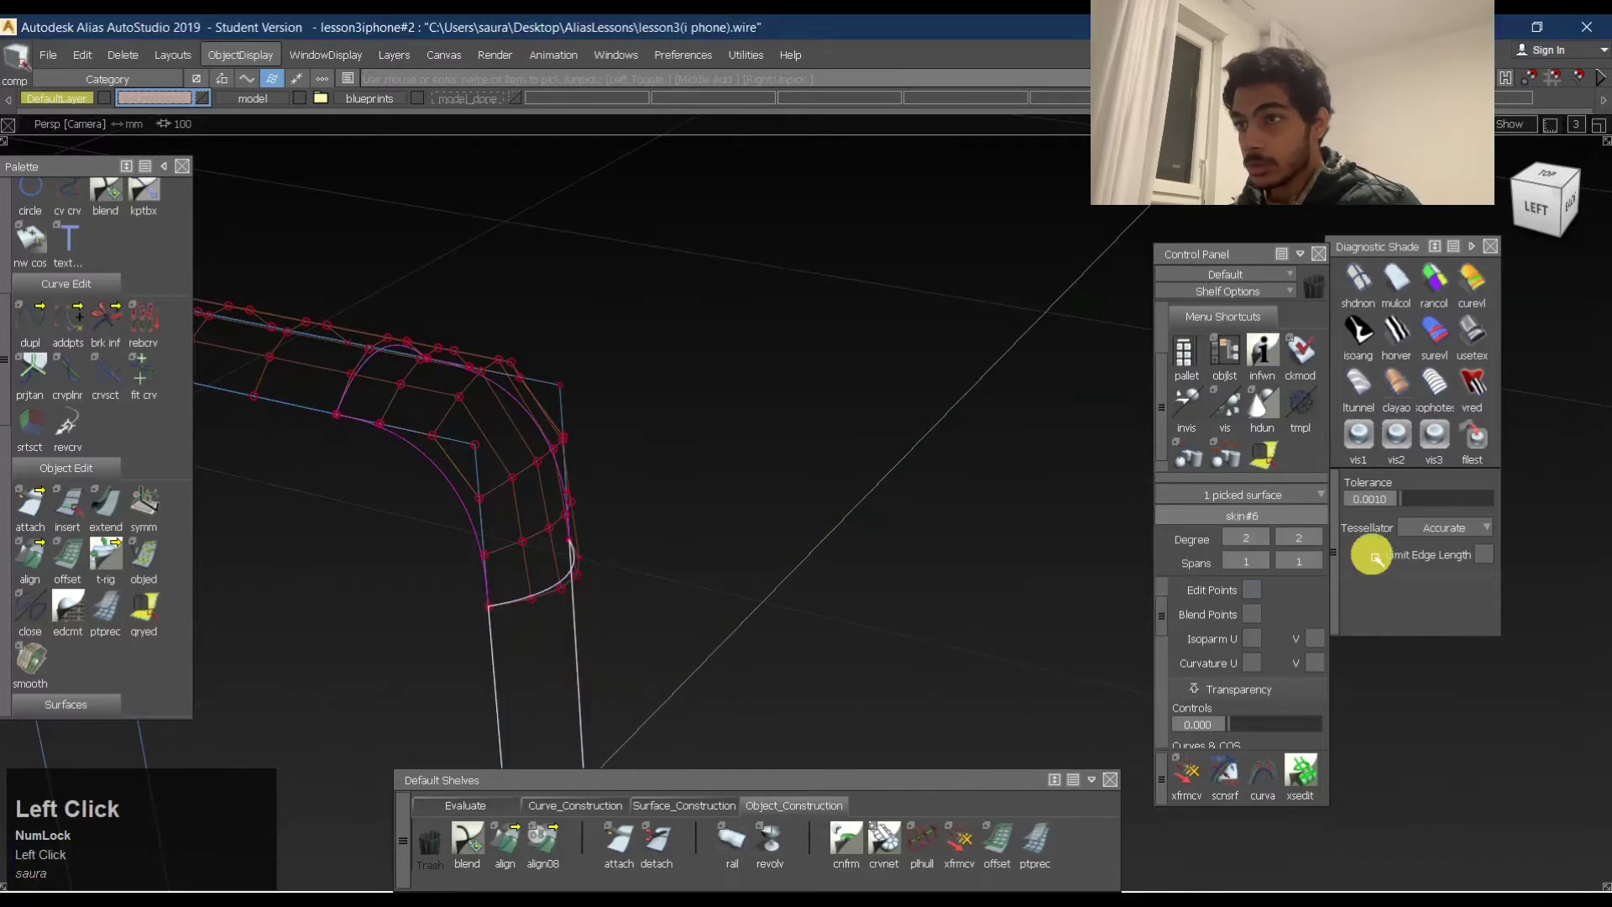
click(1268, 546)
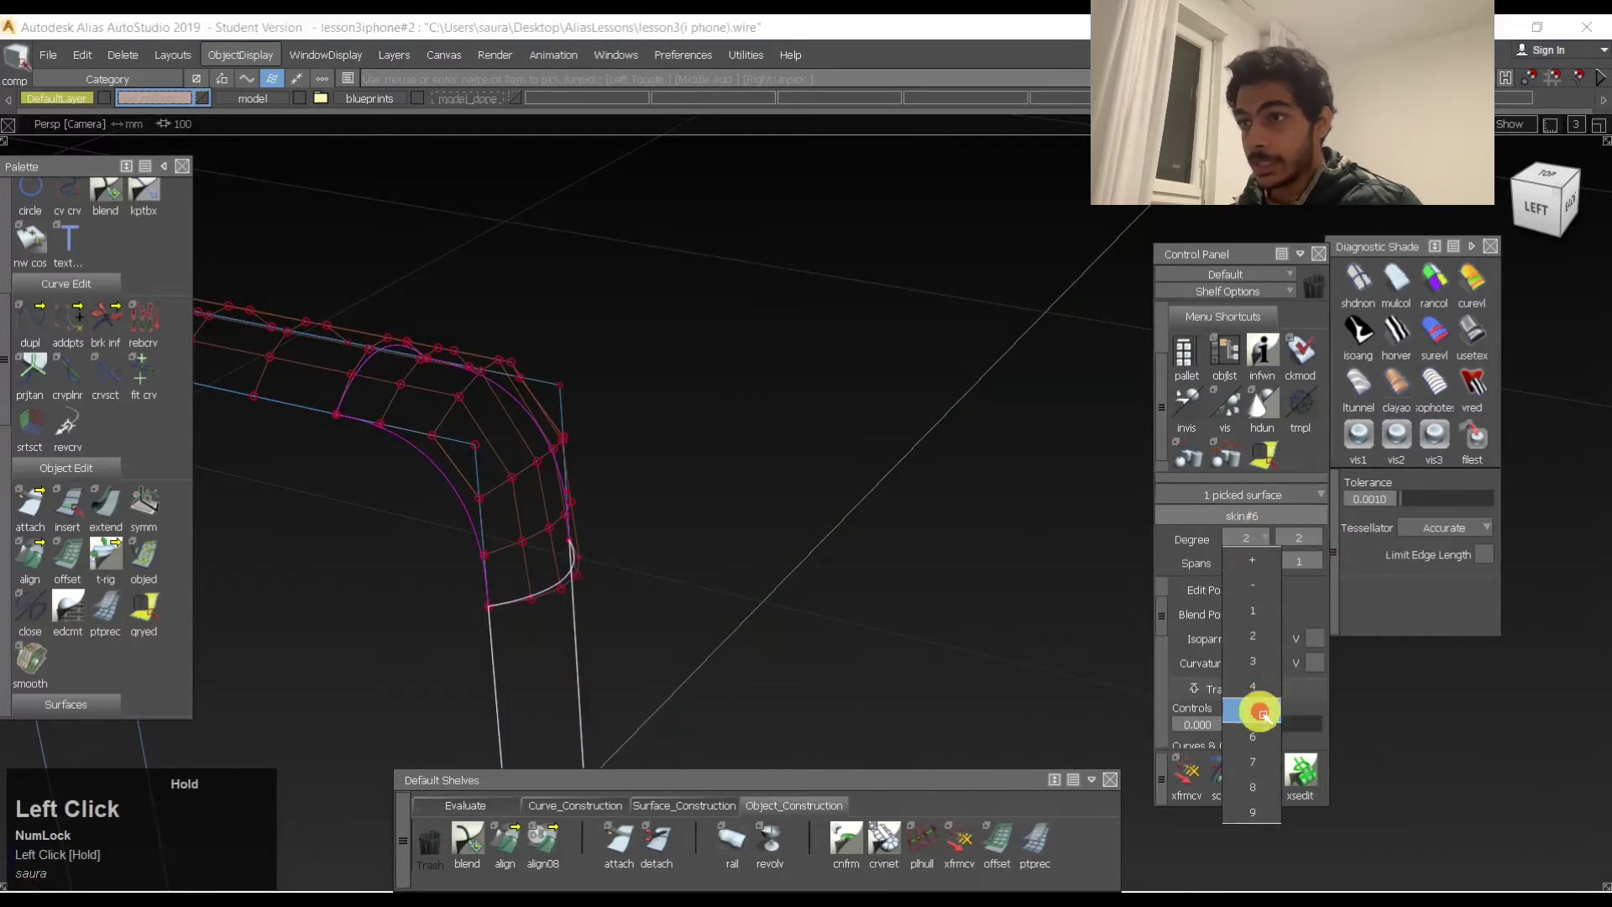
click(1267, 711)
click(1315, 543)
drag(1319, 585, 1312, 712)
key(space)
click(796, 451)
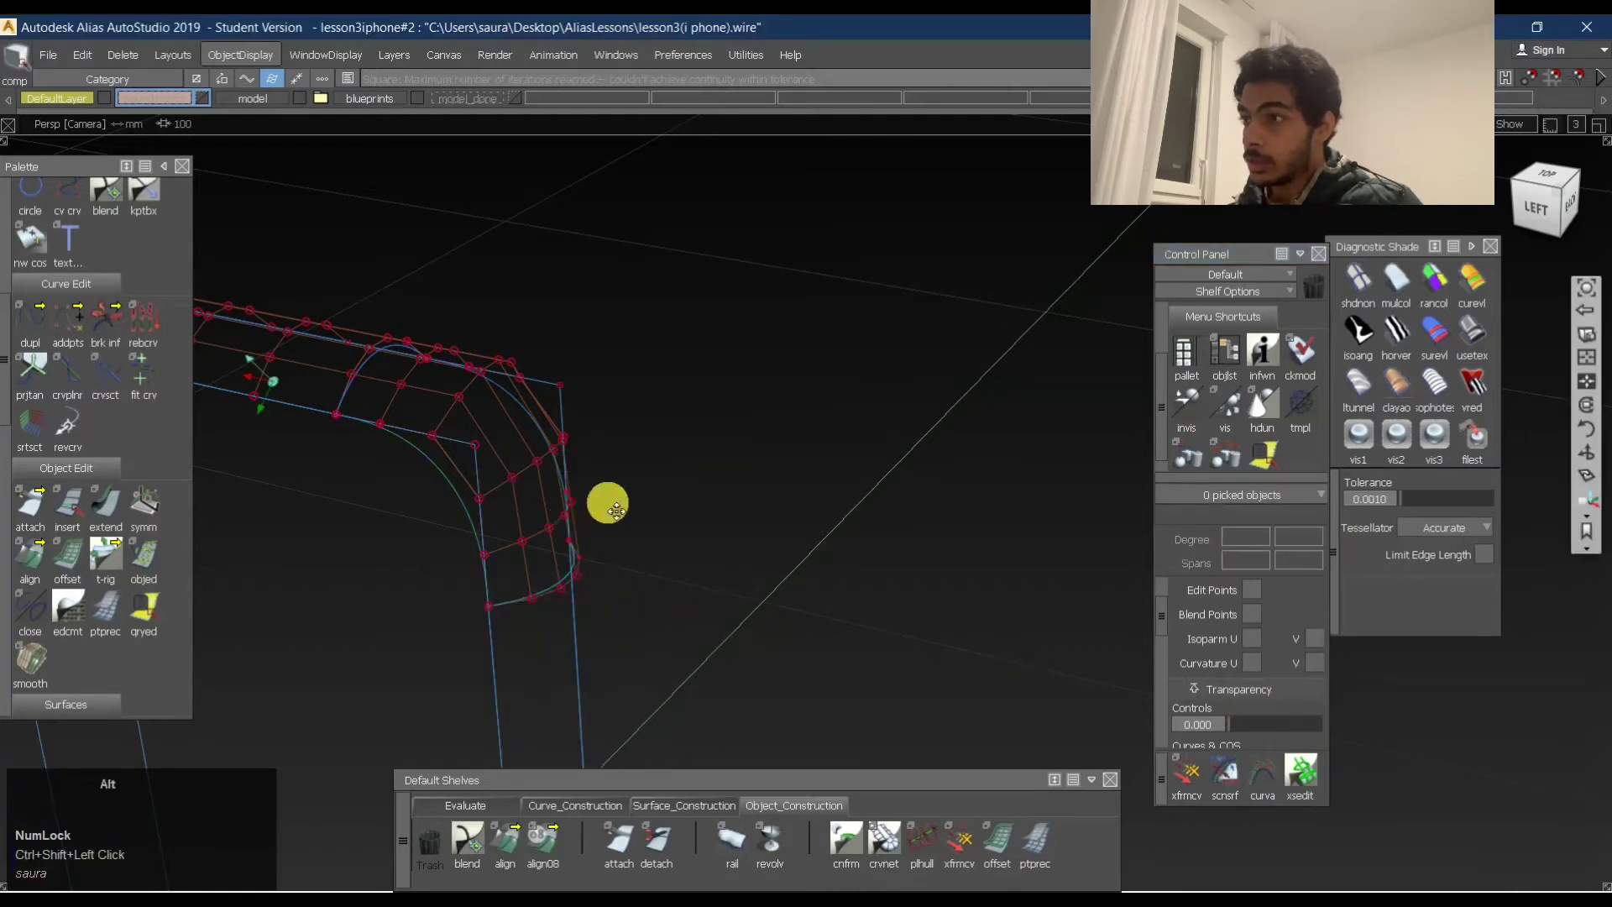
Reopen the corner Square surface's settings and turn on the colinear option for boundary 2.
ctrl+shift+drag(605, 501, 709, 503)
ctrl+shift+right_drag(709, 504, 897, 498)
click(680, 510)
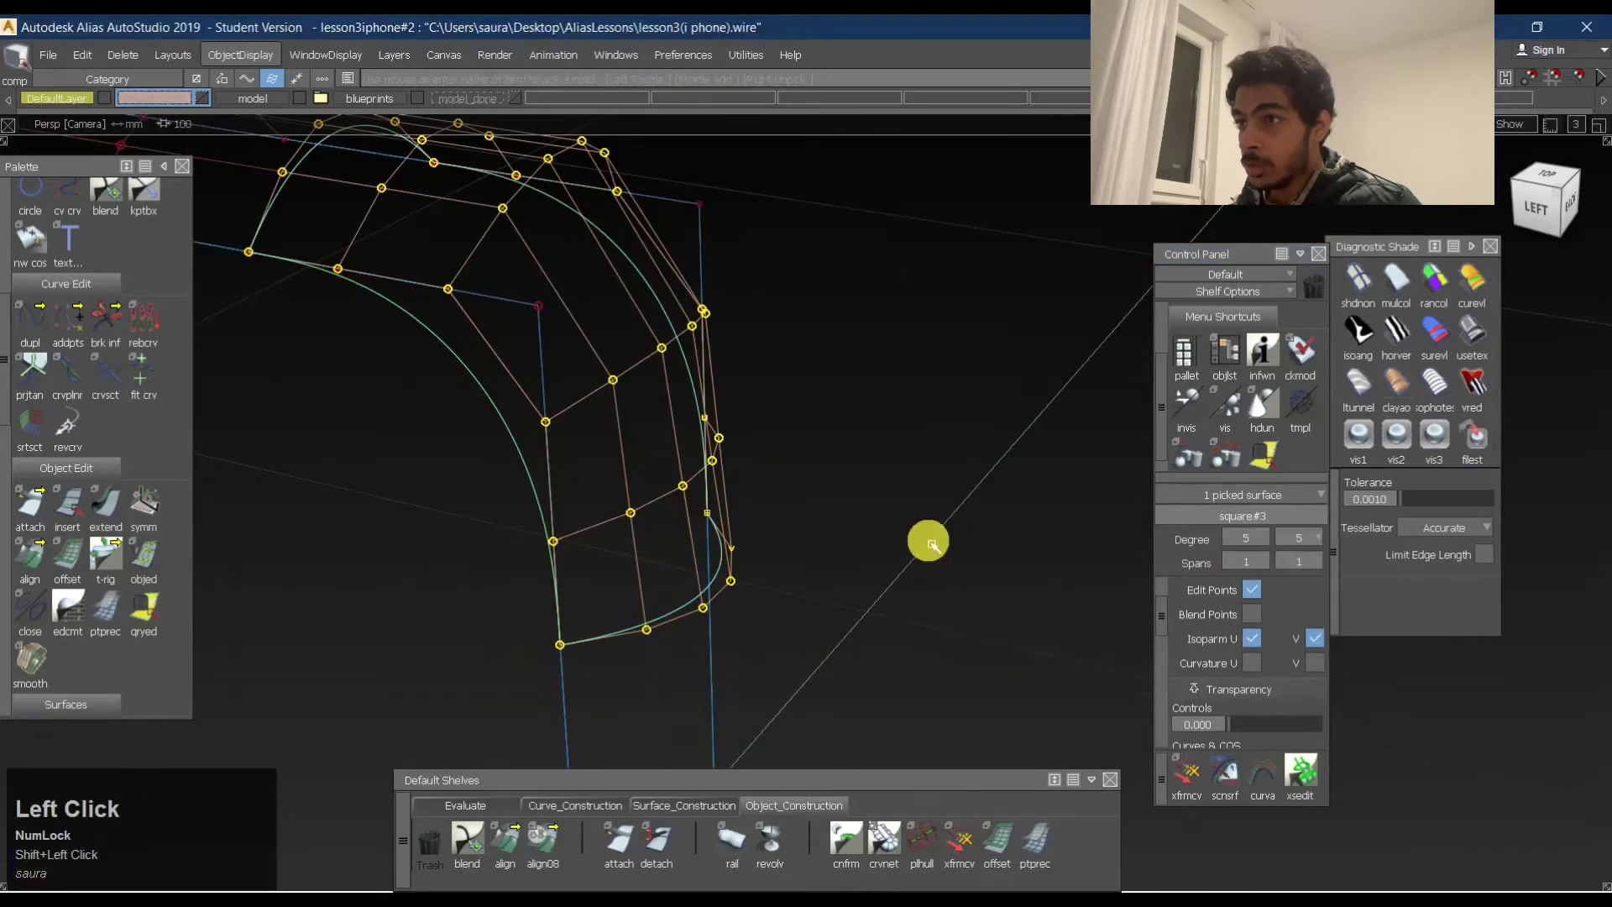
ctrl+shift+middle_click(691, 529)
click(707, 535)
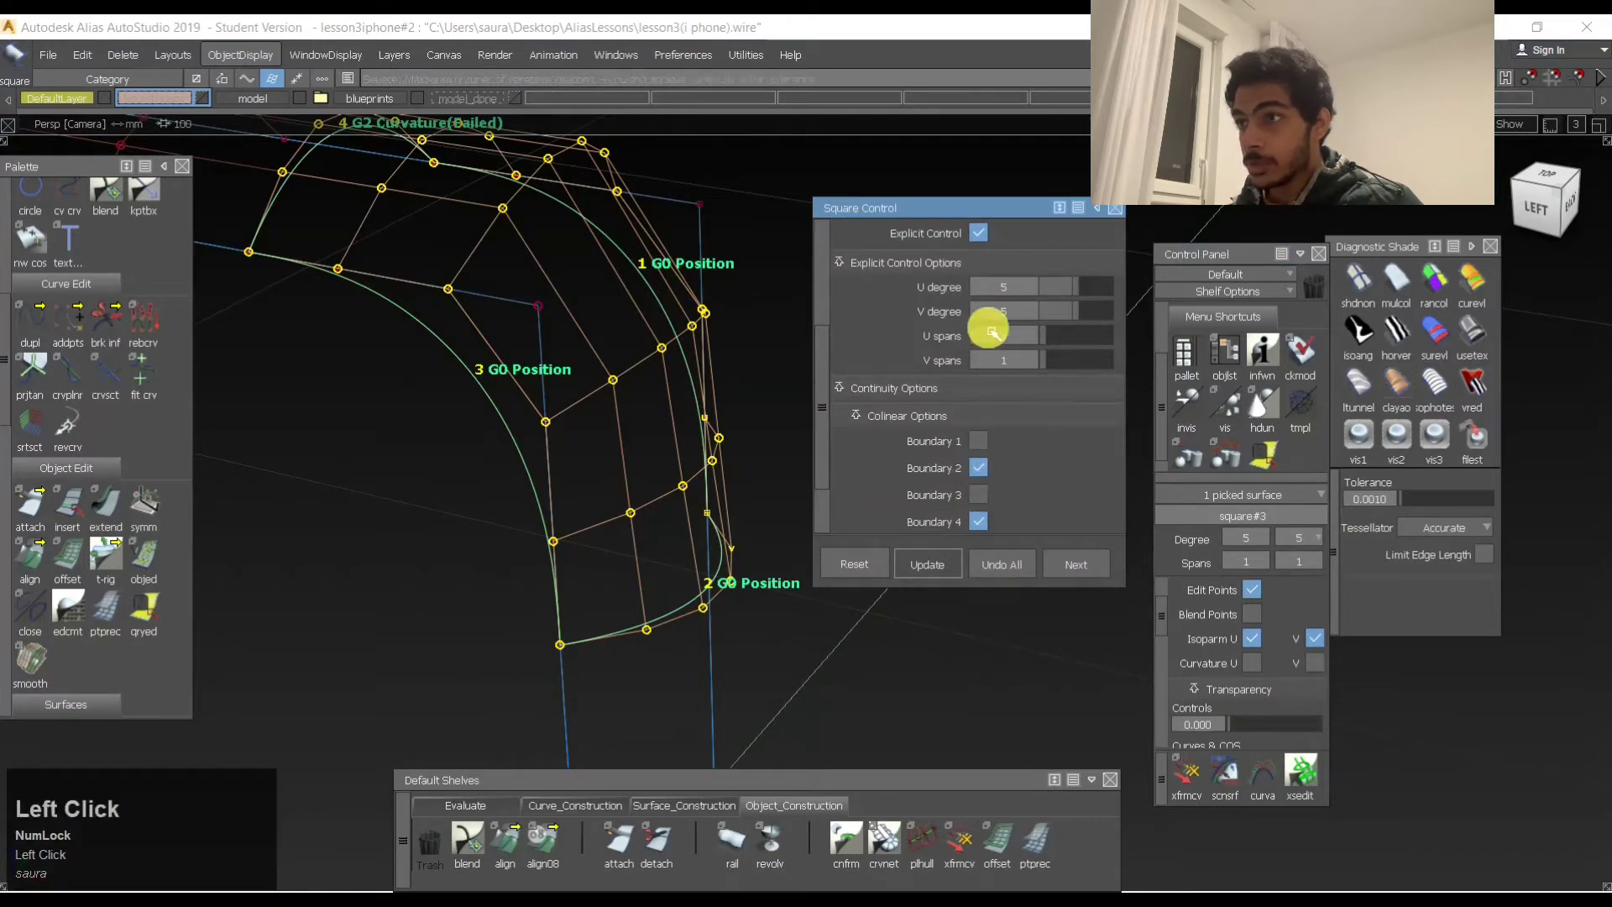
Set the continuity of the Square's boundary 2, along the side Skin surface, to G2 Curvature.
scroll(915, 420, down, 2)
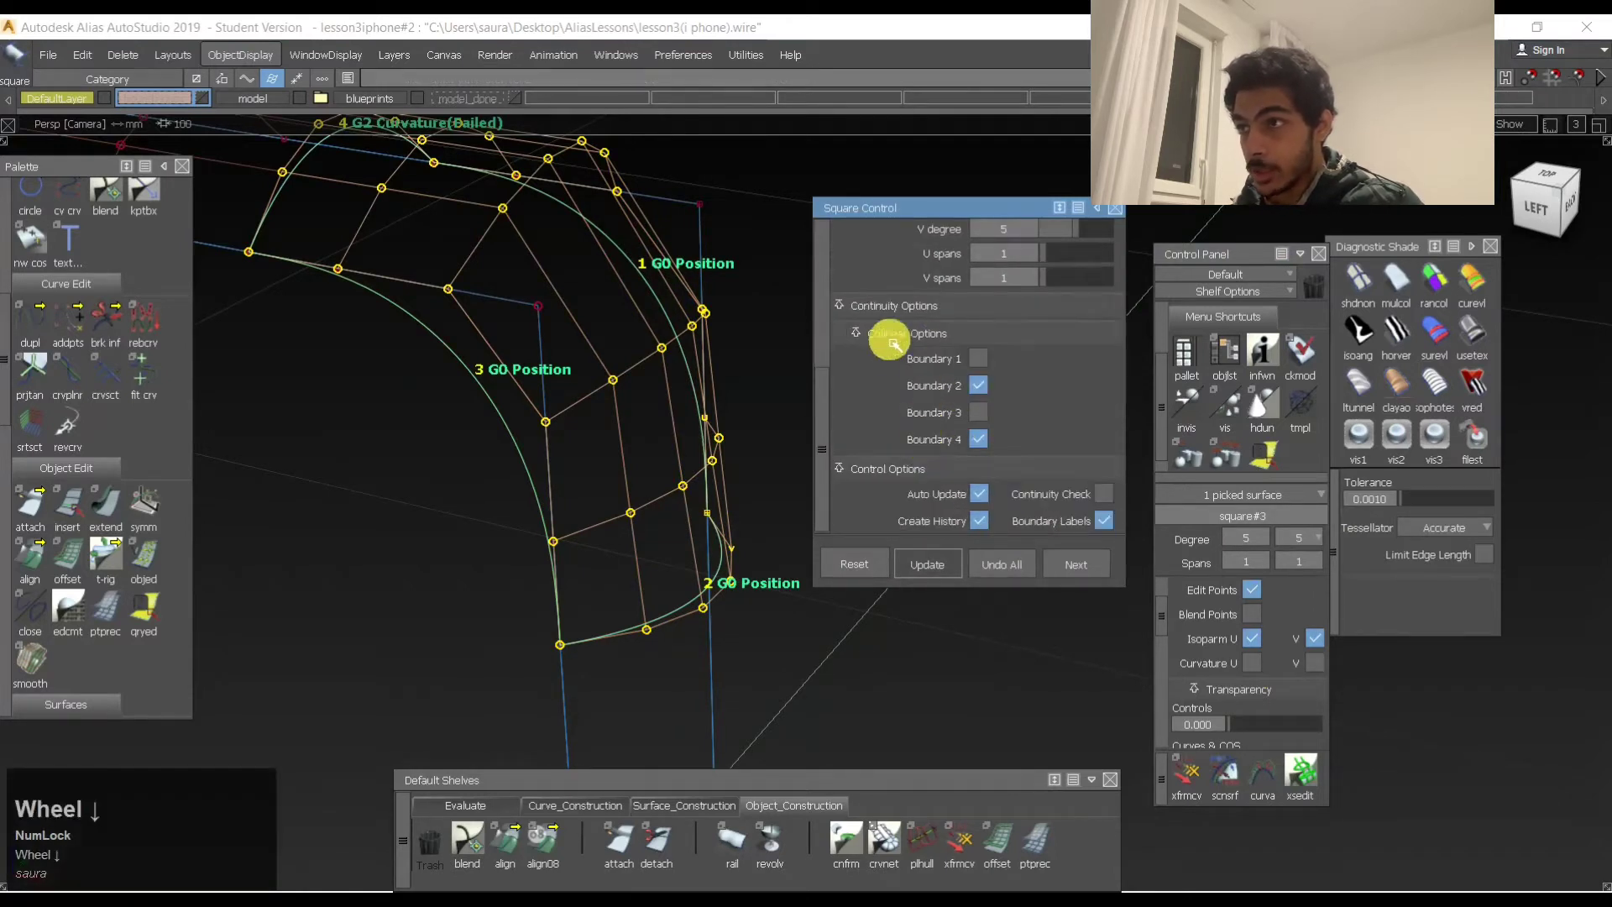
scroll(972, 411, up, 6)
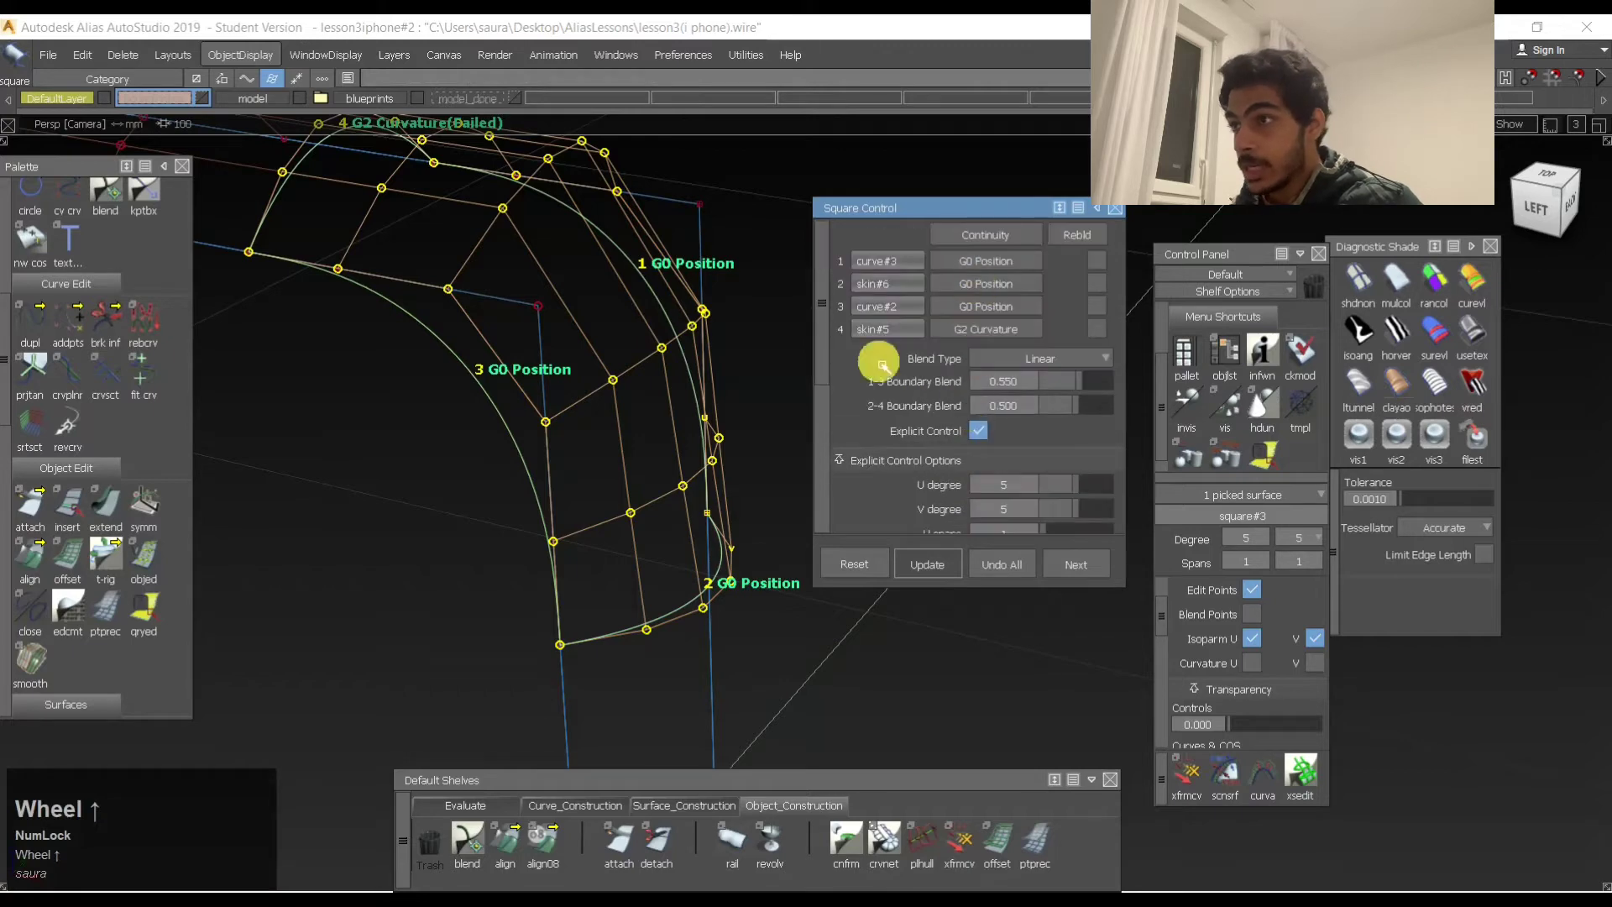
alt+shift+middle_drag(677, 461, 1039, 334)
drag(1002, 286, 991, 378)
ctrl+shift+drag(713, 701, 696, 561)
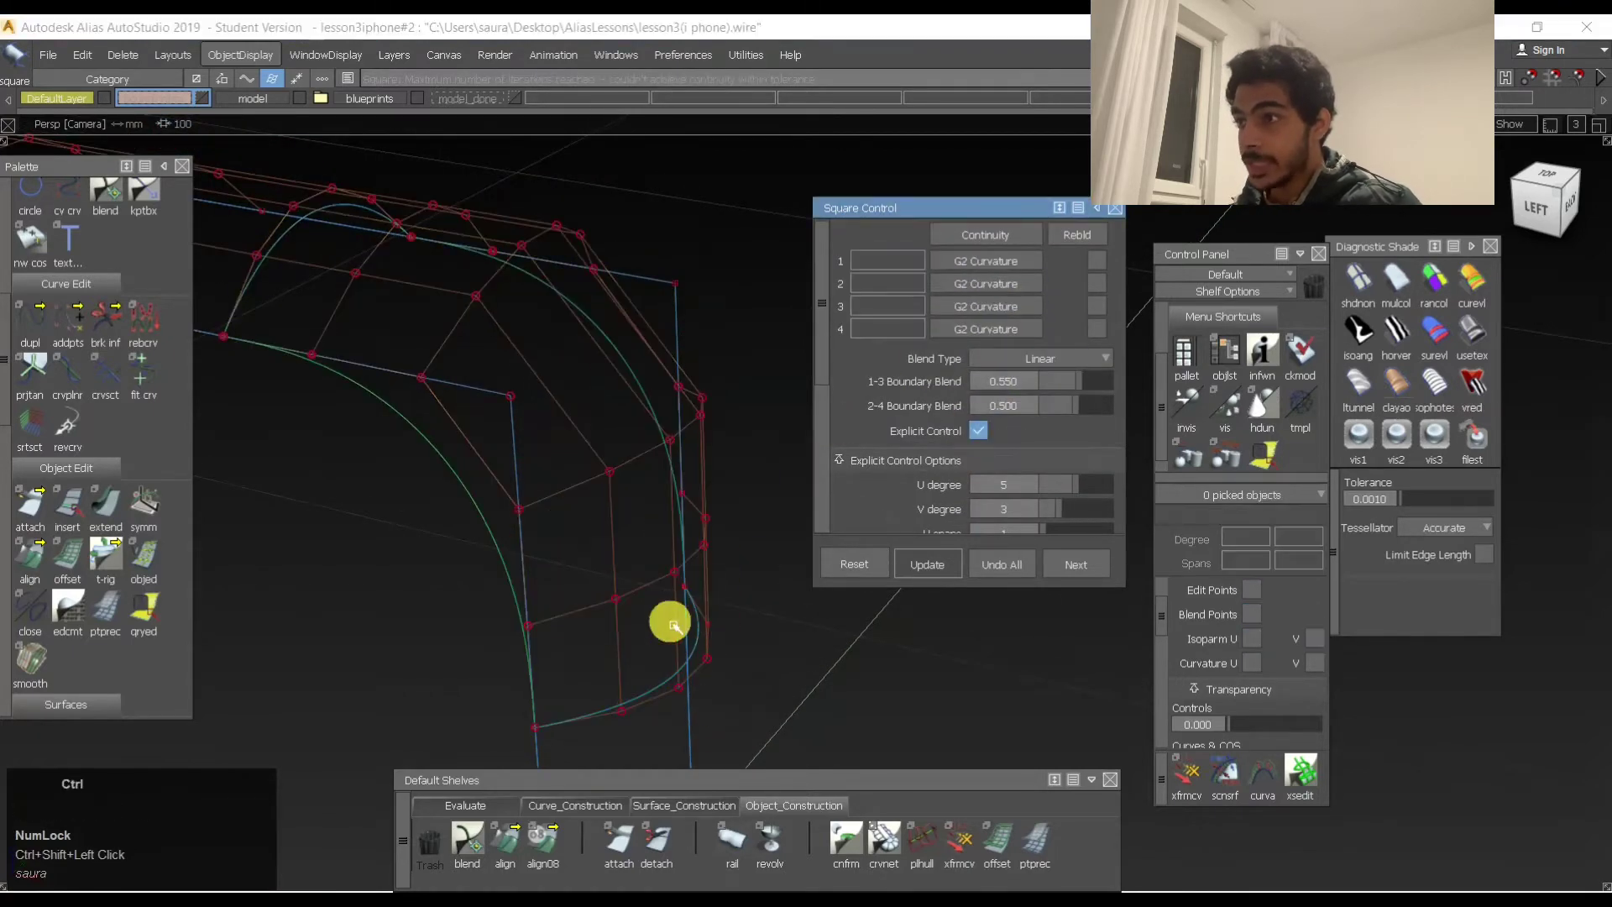
ctrl+shift+middle_drag(768, 627, 649, 633)
click(651, 675)
alt+shift+middle_drag(479, 364, 546, 363)
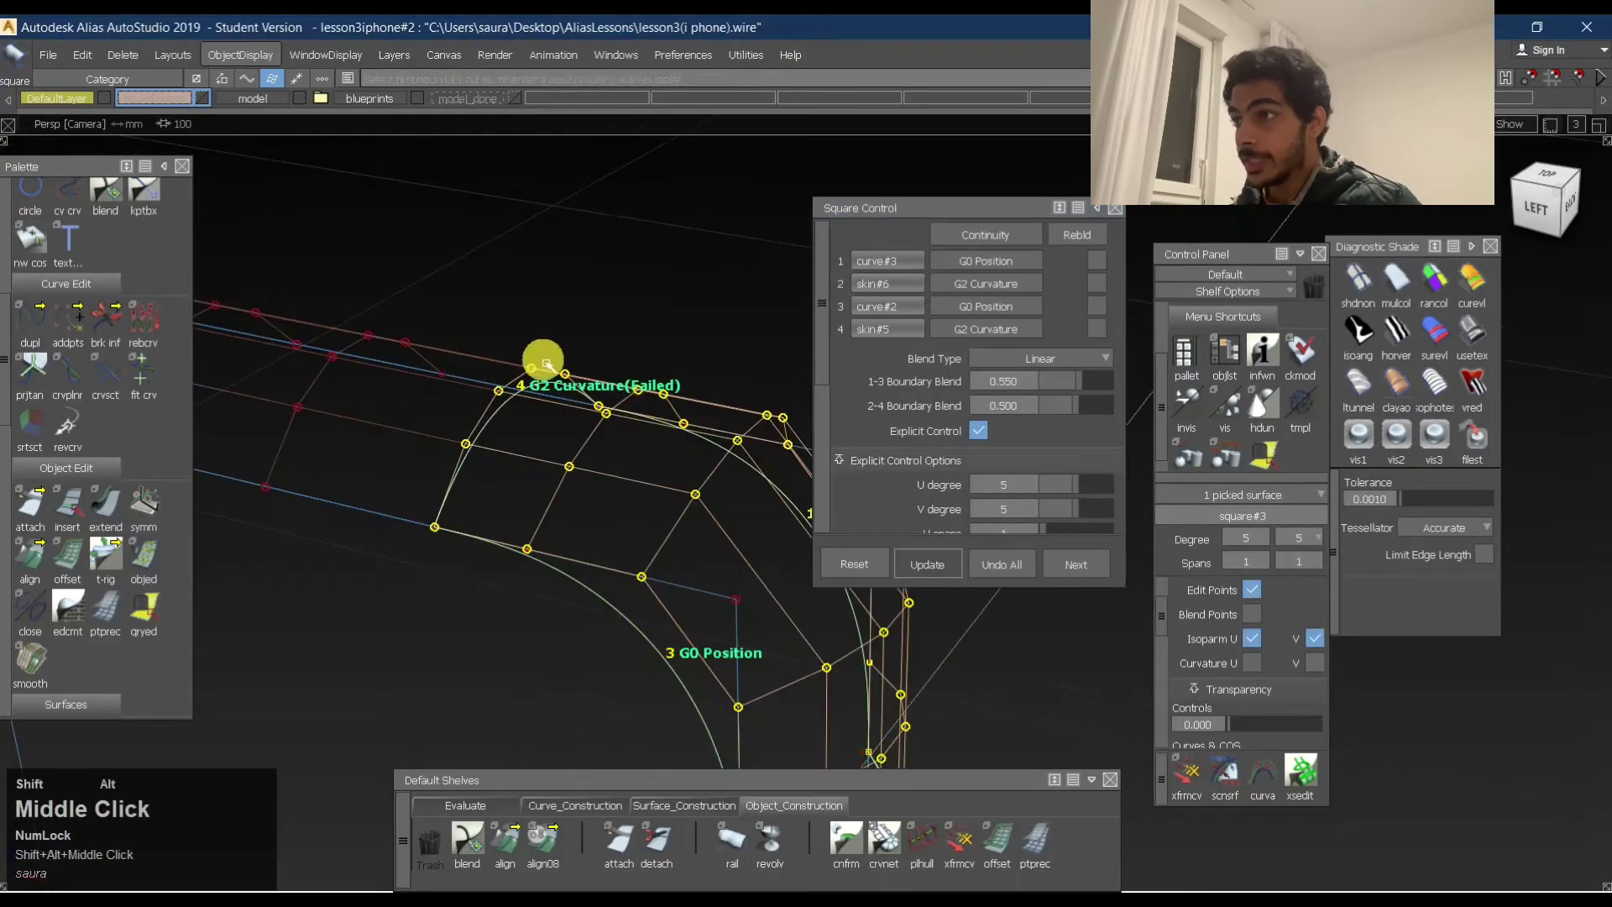
Turn off the Square's Explicit Control and examine the corner surface's control point layout.
alt+shift+drag(551, 370, 673, 479)
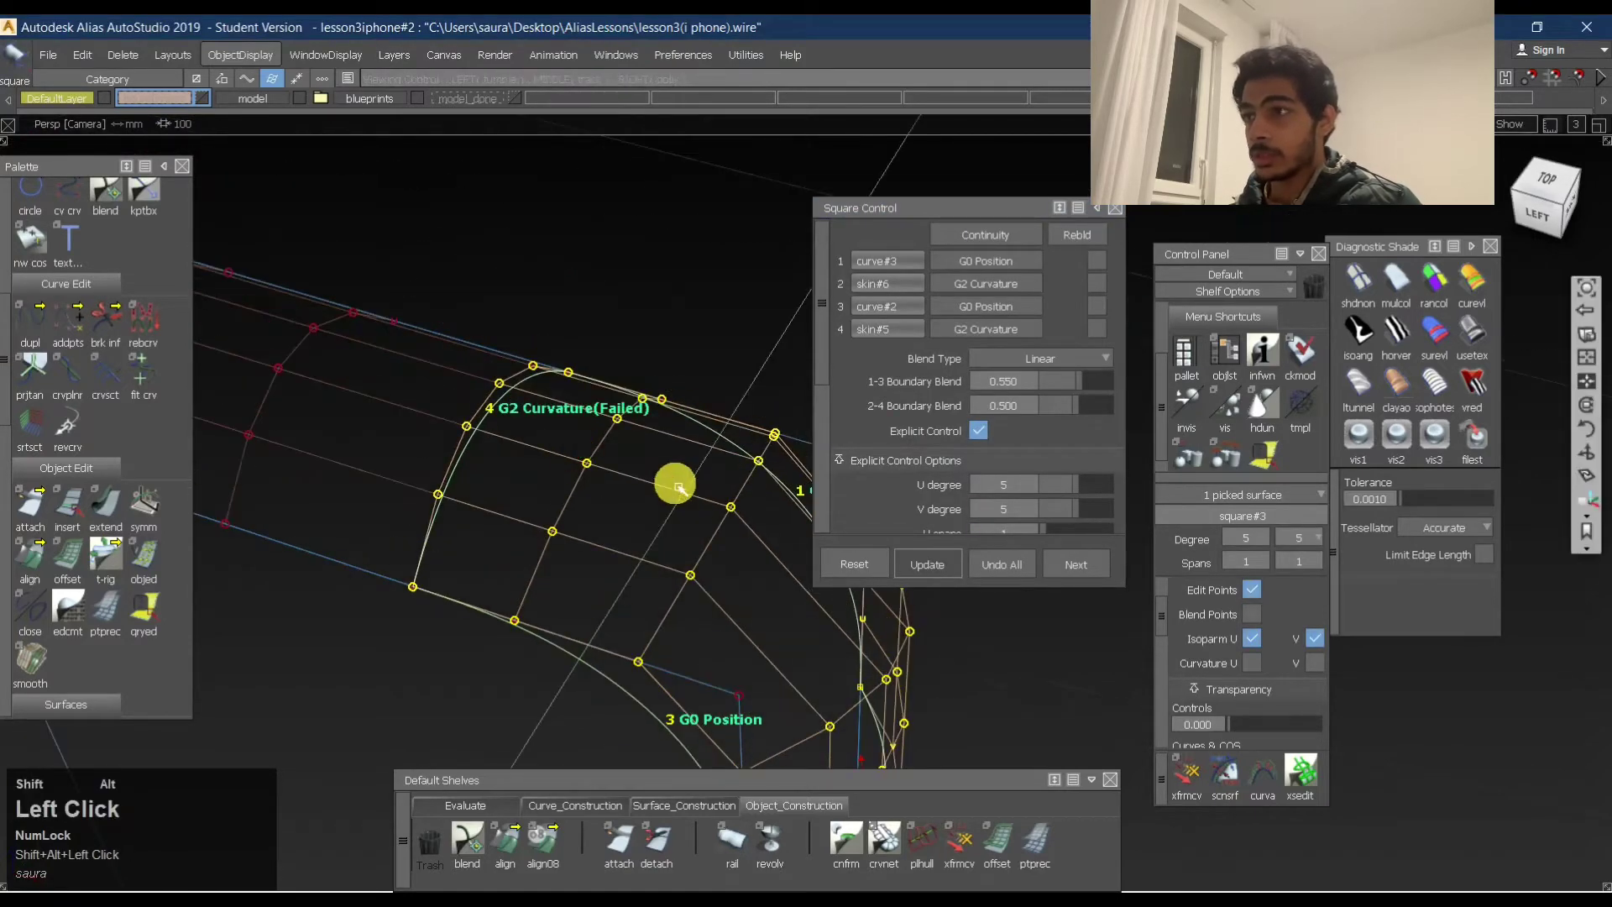
click(979, 431)
alt+shift+middle_drag(659, 533, 587, 414)
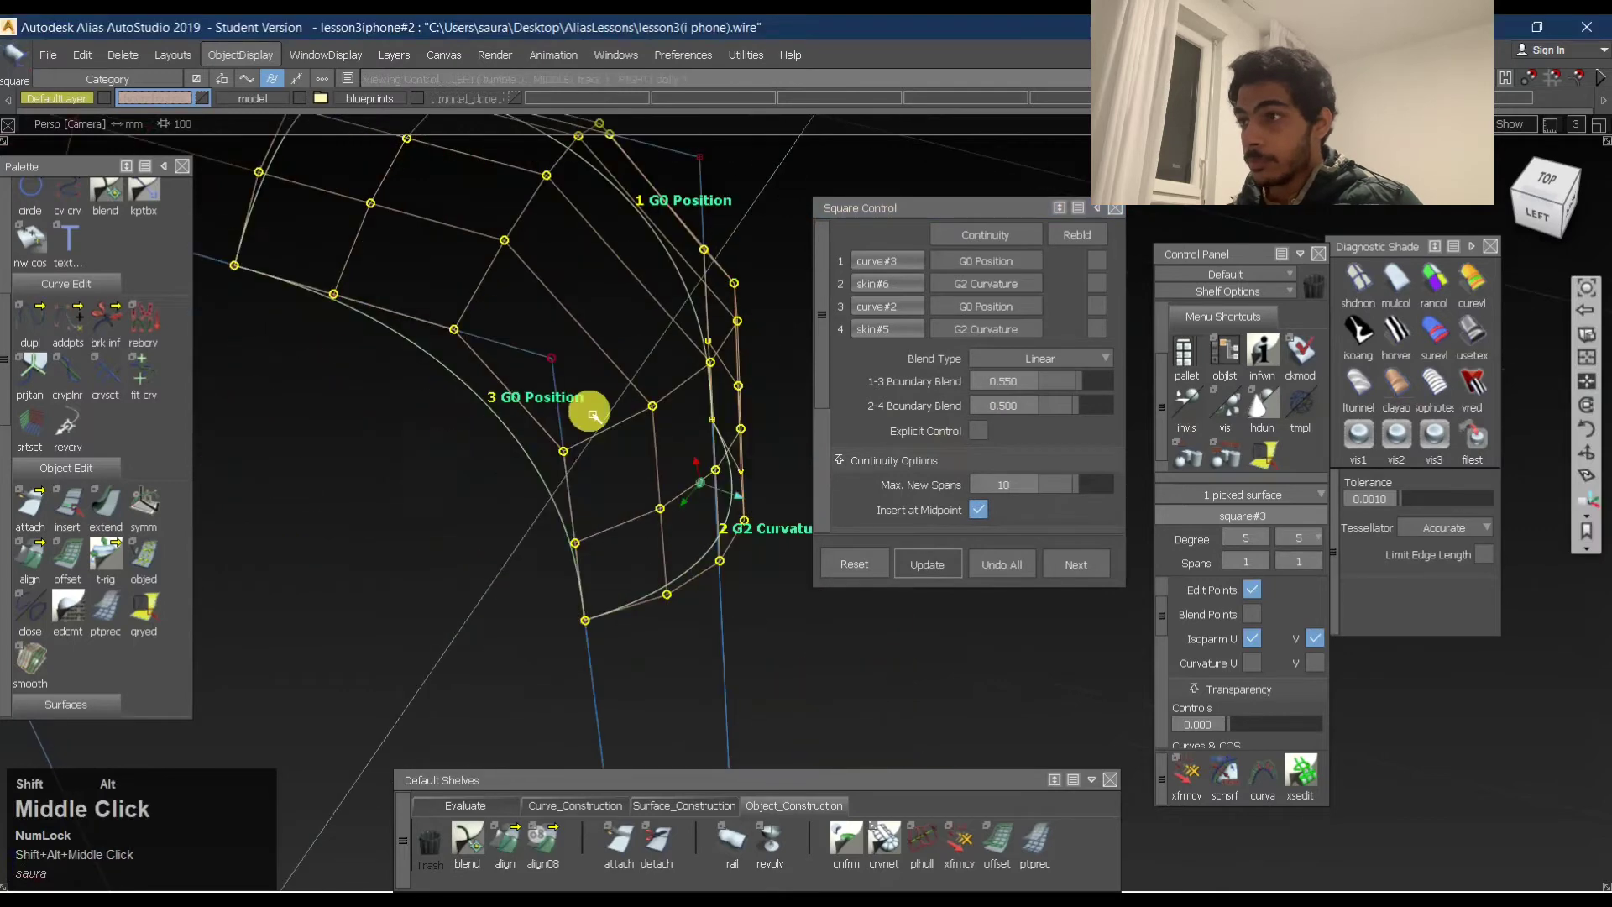
alt+shift+drag(587, 414, 328, 356)
alt+shift+middle_drag(328, 356, 507, 428)
alt+shift+drag(507, 428, 960, 445)
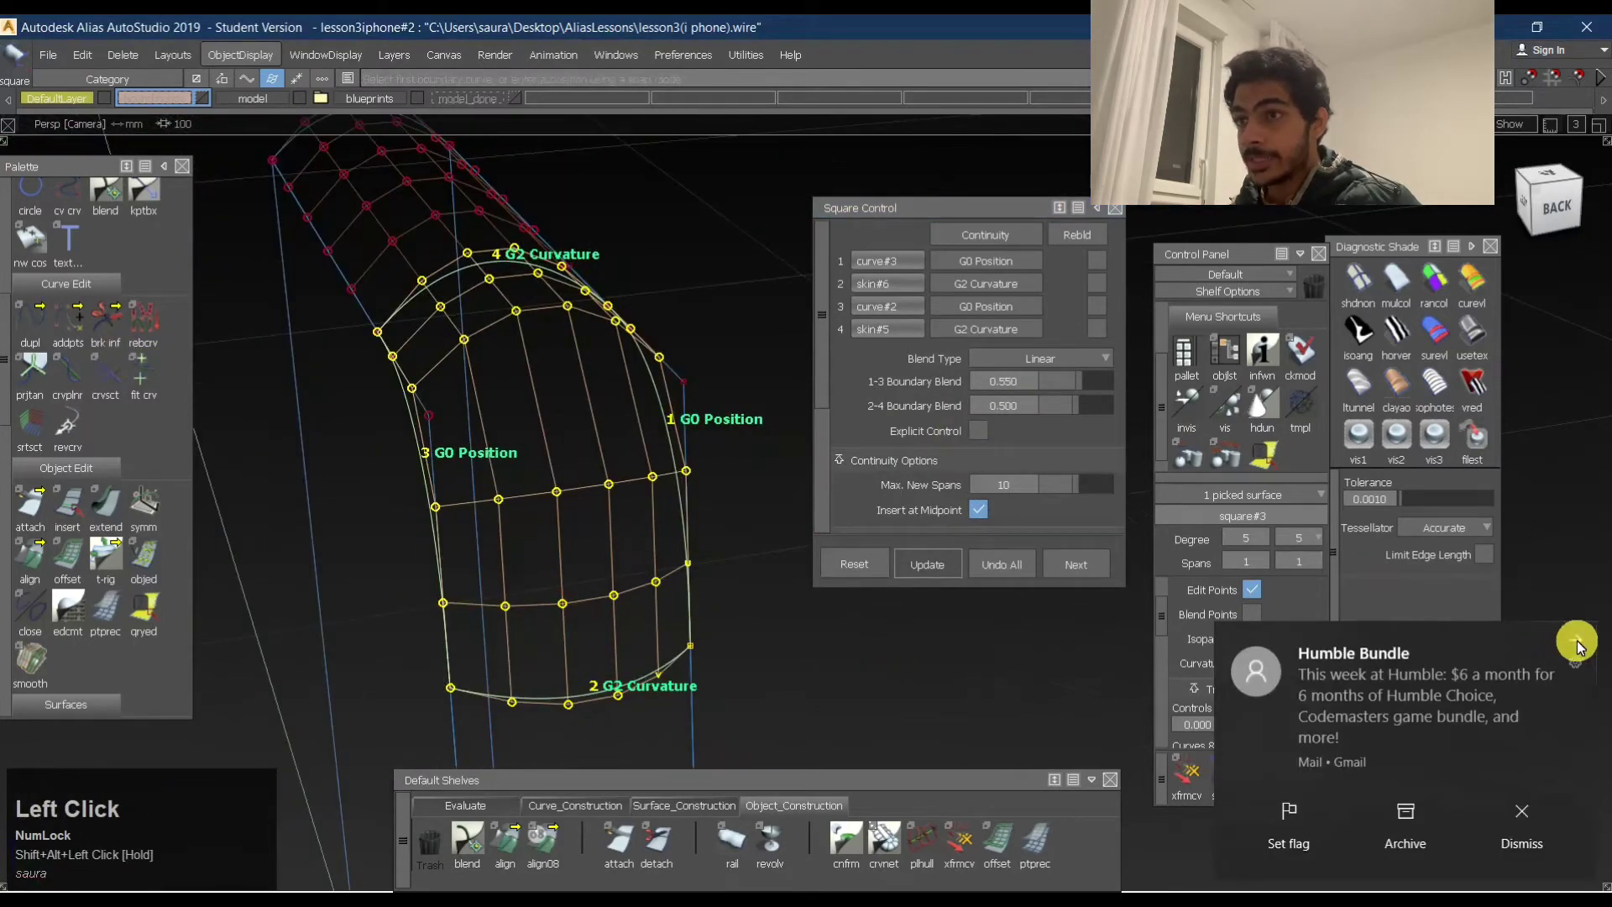
Dismiss the mail notifications covering the Control Panel.
click(930, 457)
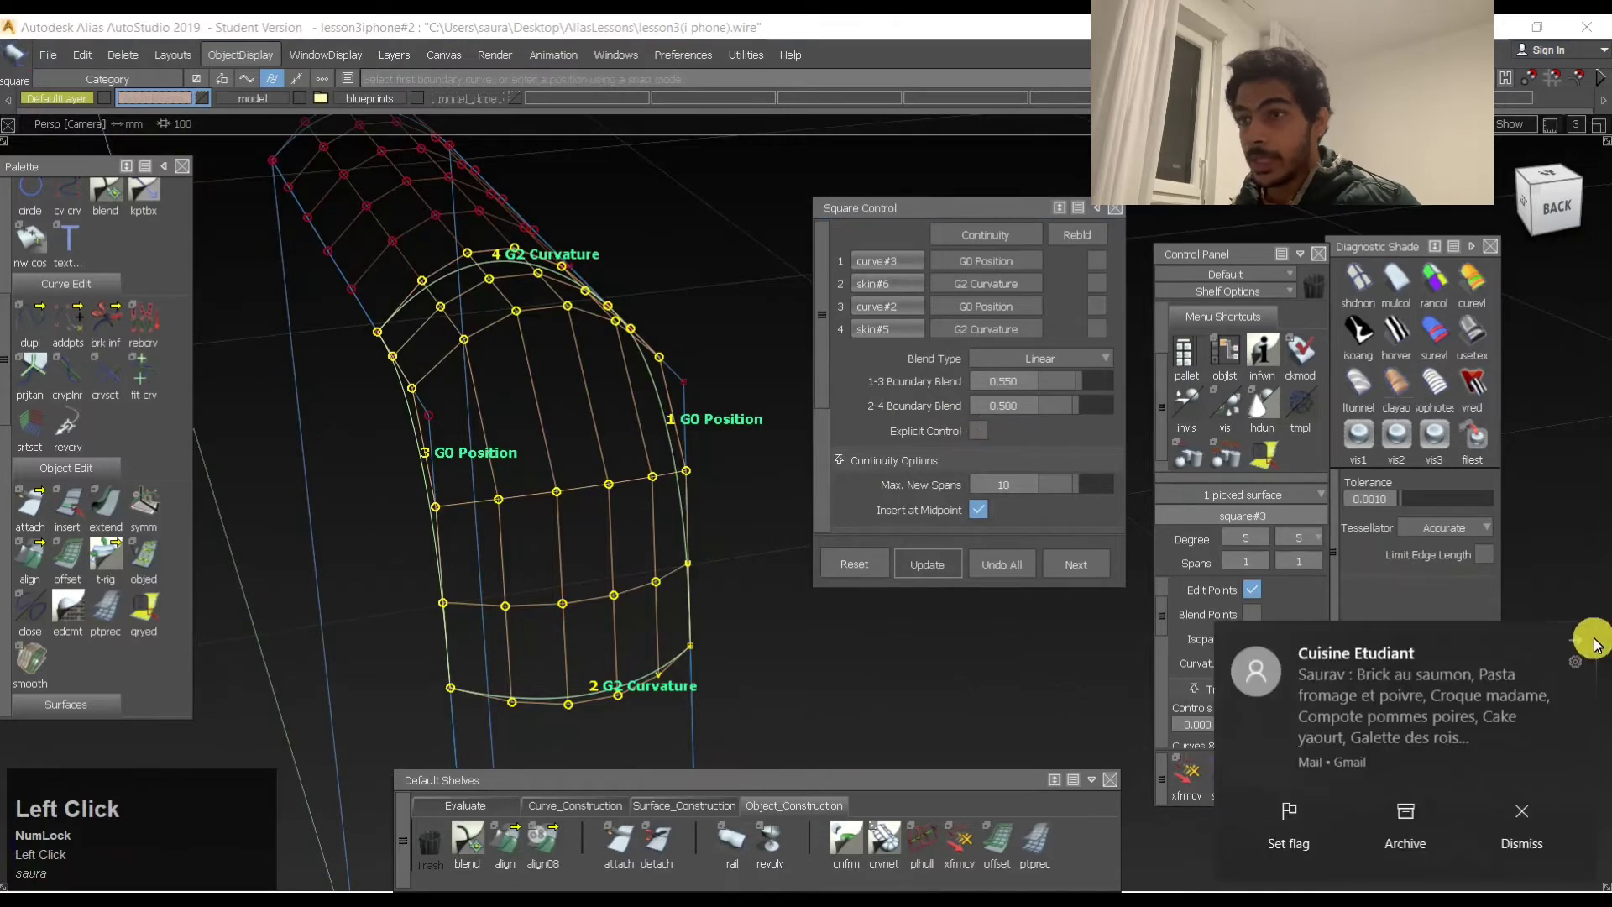
click(1579, 642)
click(1315, 638)
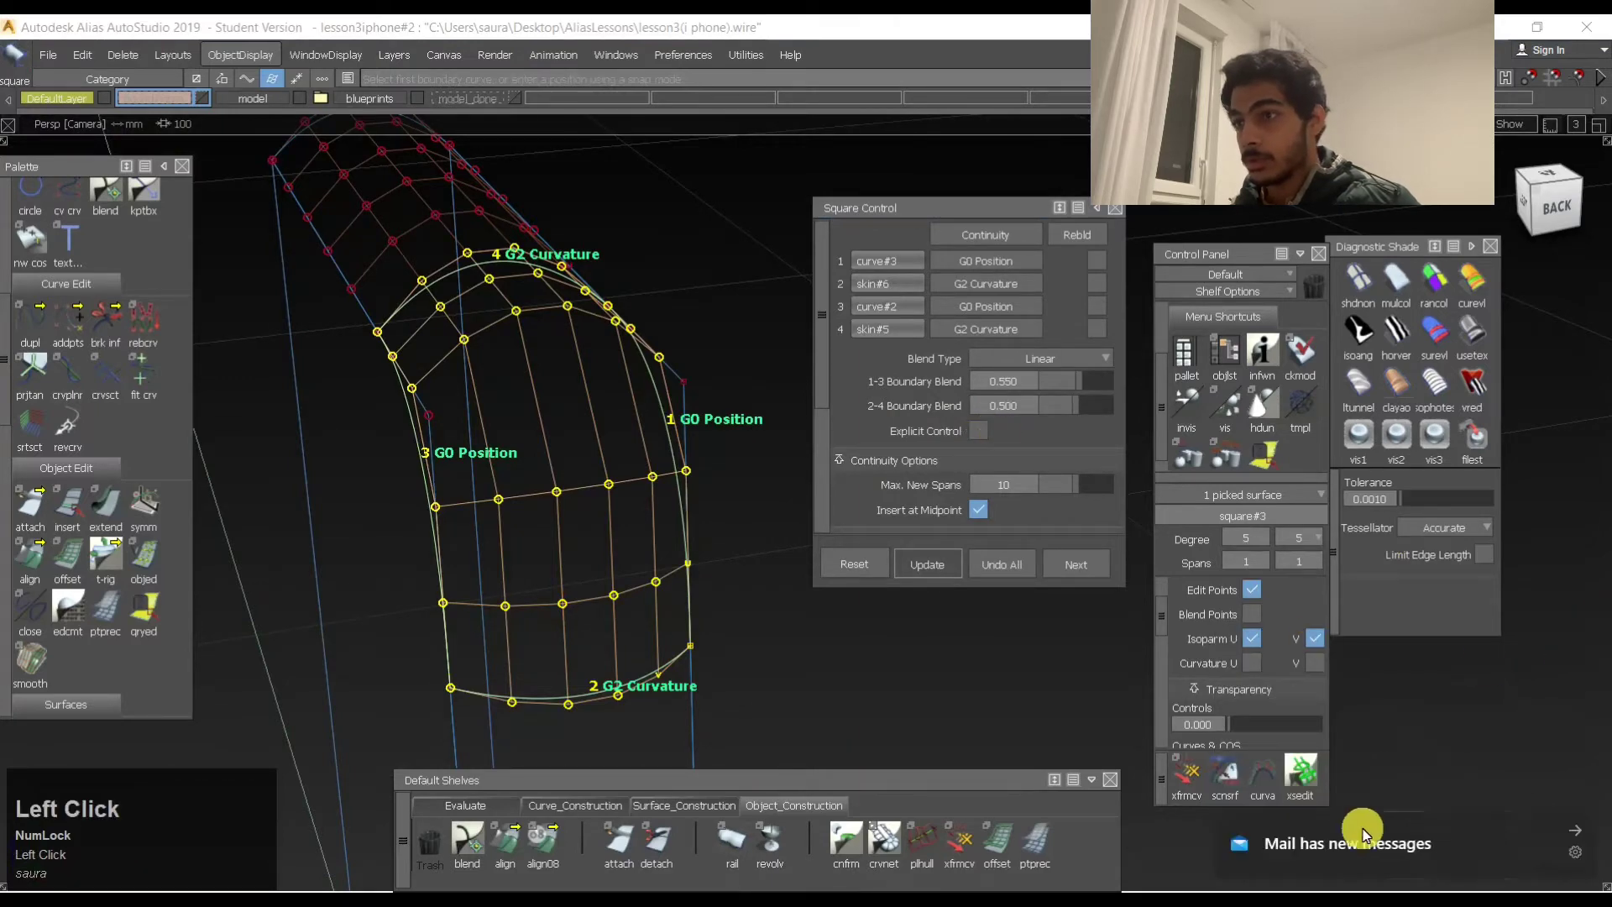
click(1555, 828)
Compare the Square's continuity along boundary 4 with Explicit Control turned on and off.
alt+shift+drag(615, 330, 668, 401)
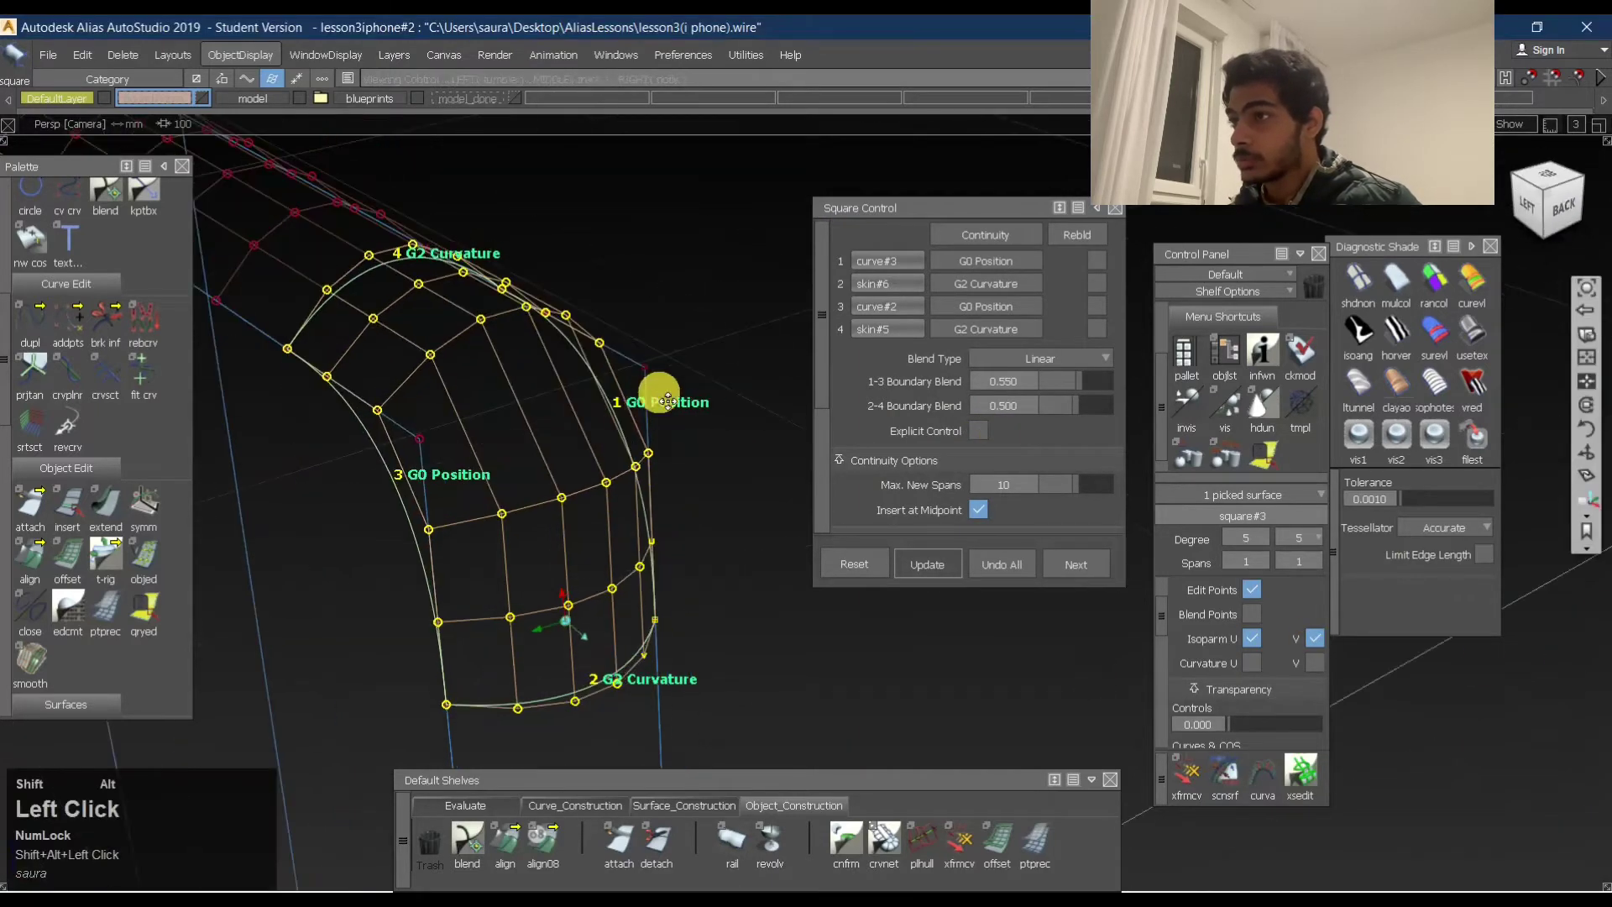
alt+shift+middle_drag(667, 400, 526, 529)
alt+shift+right_drag(526, 530, 582, 511)
alt+shift+middle_drag(583, 512, 528, 508)
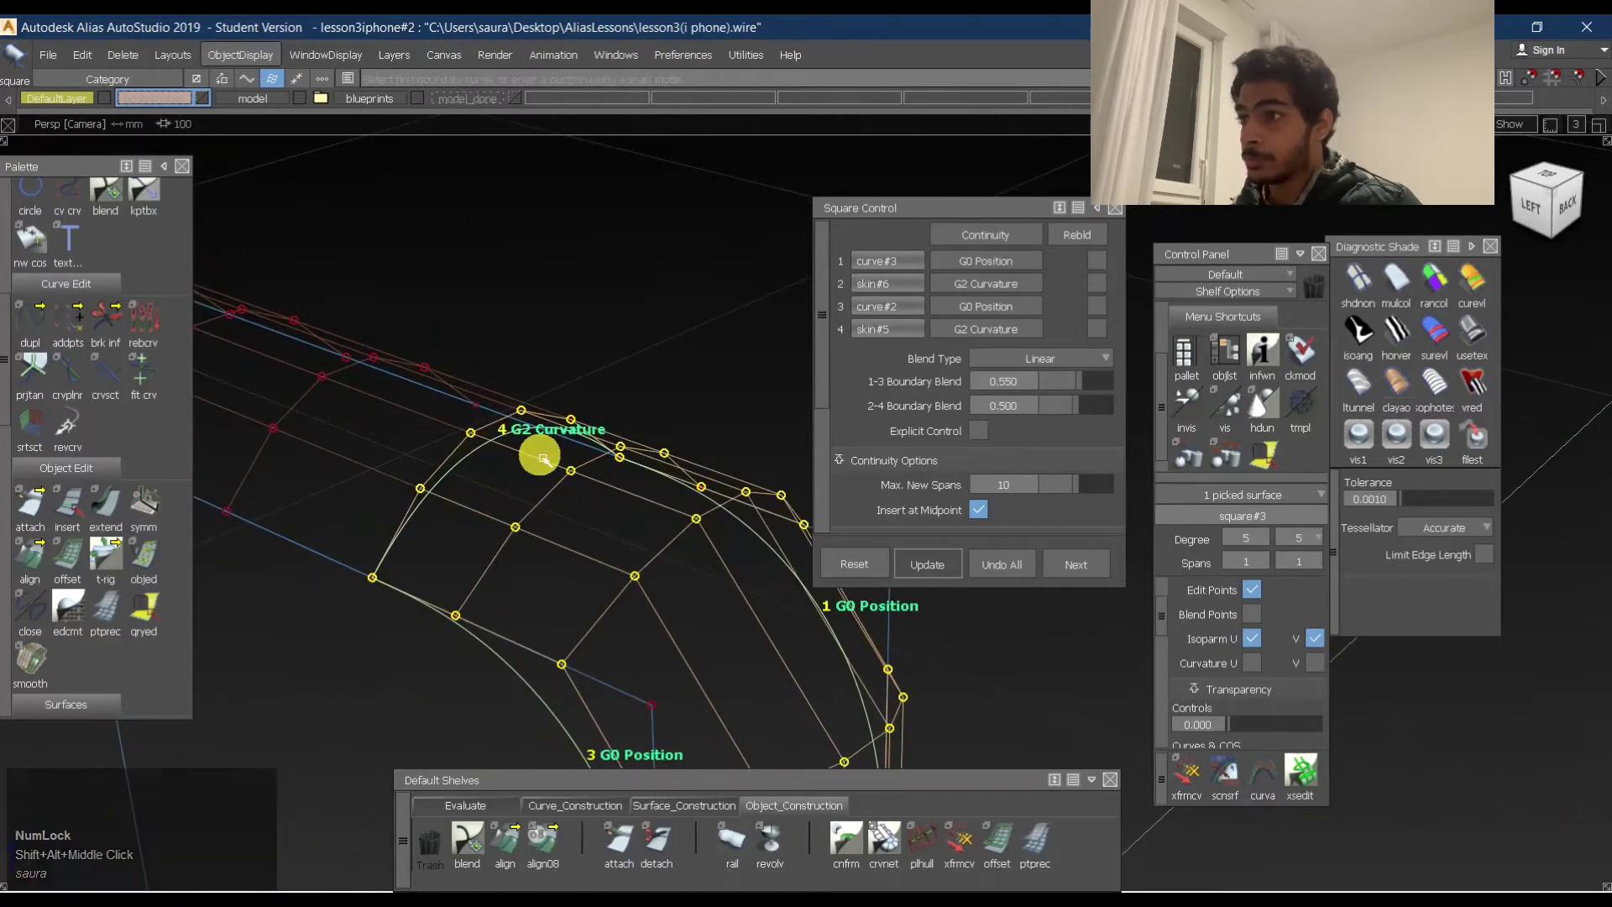
click(980, 431)
click(979, 431)
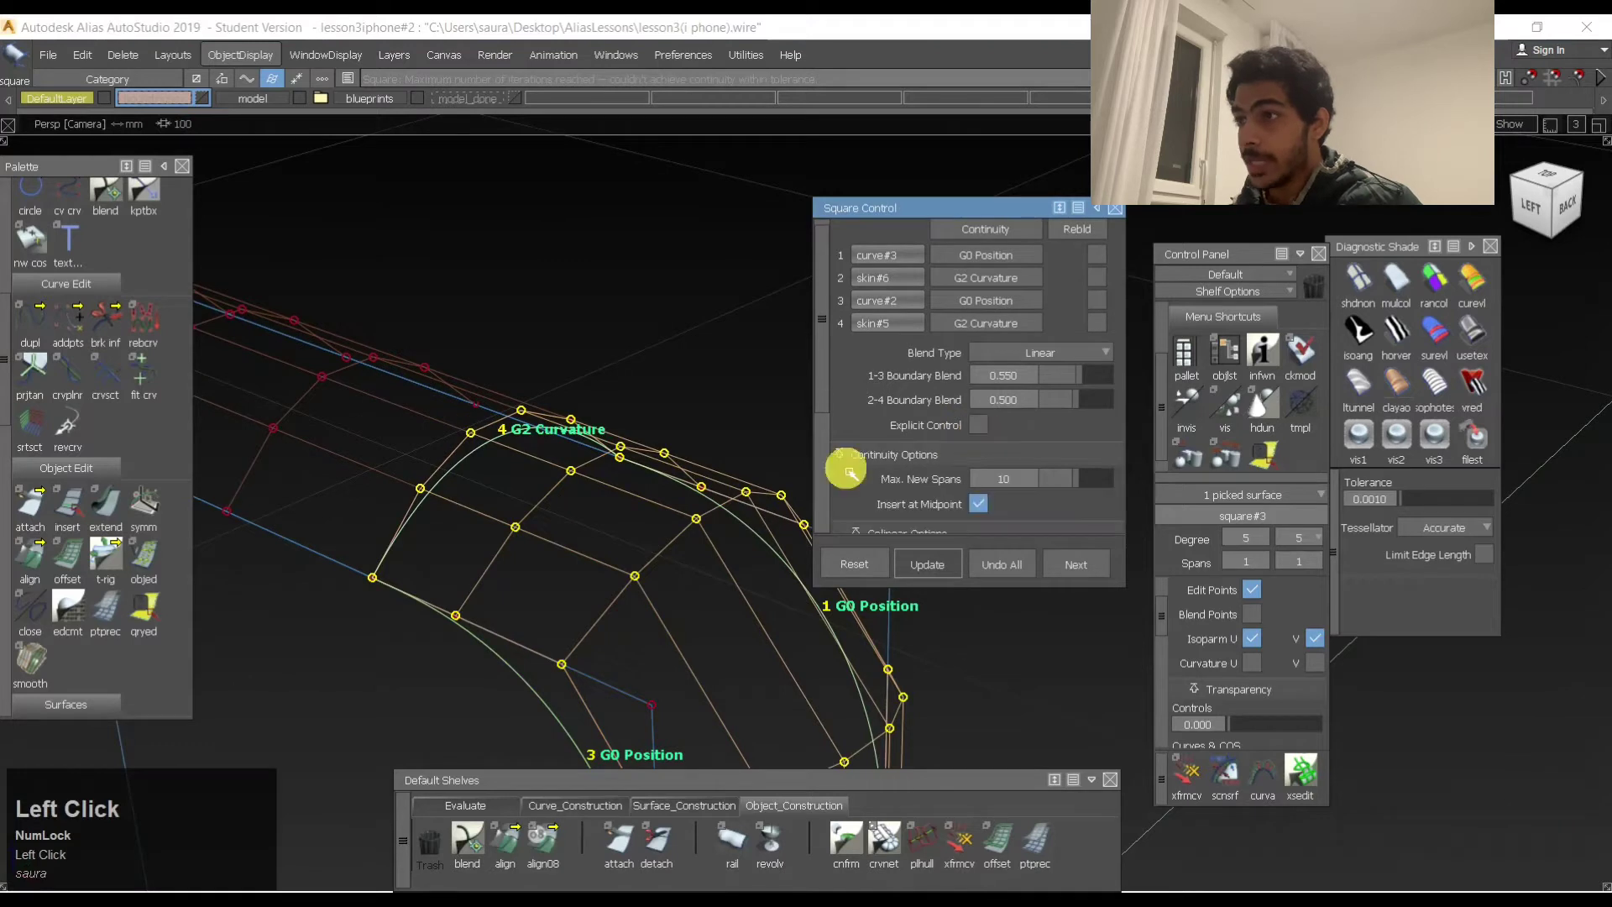
alt+shift+middle_drag(485, 494, 501, 419)
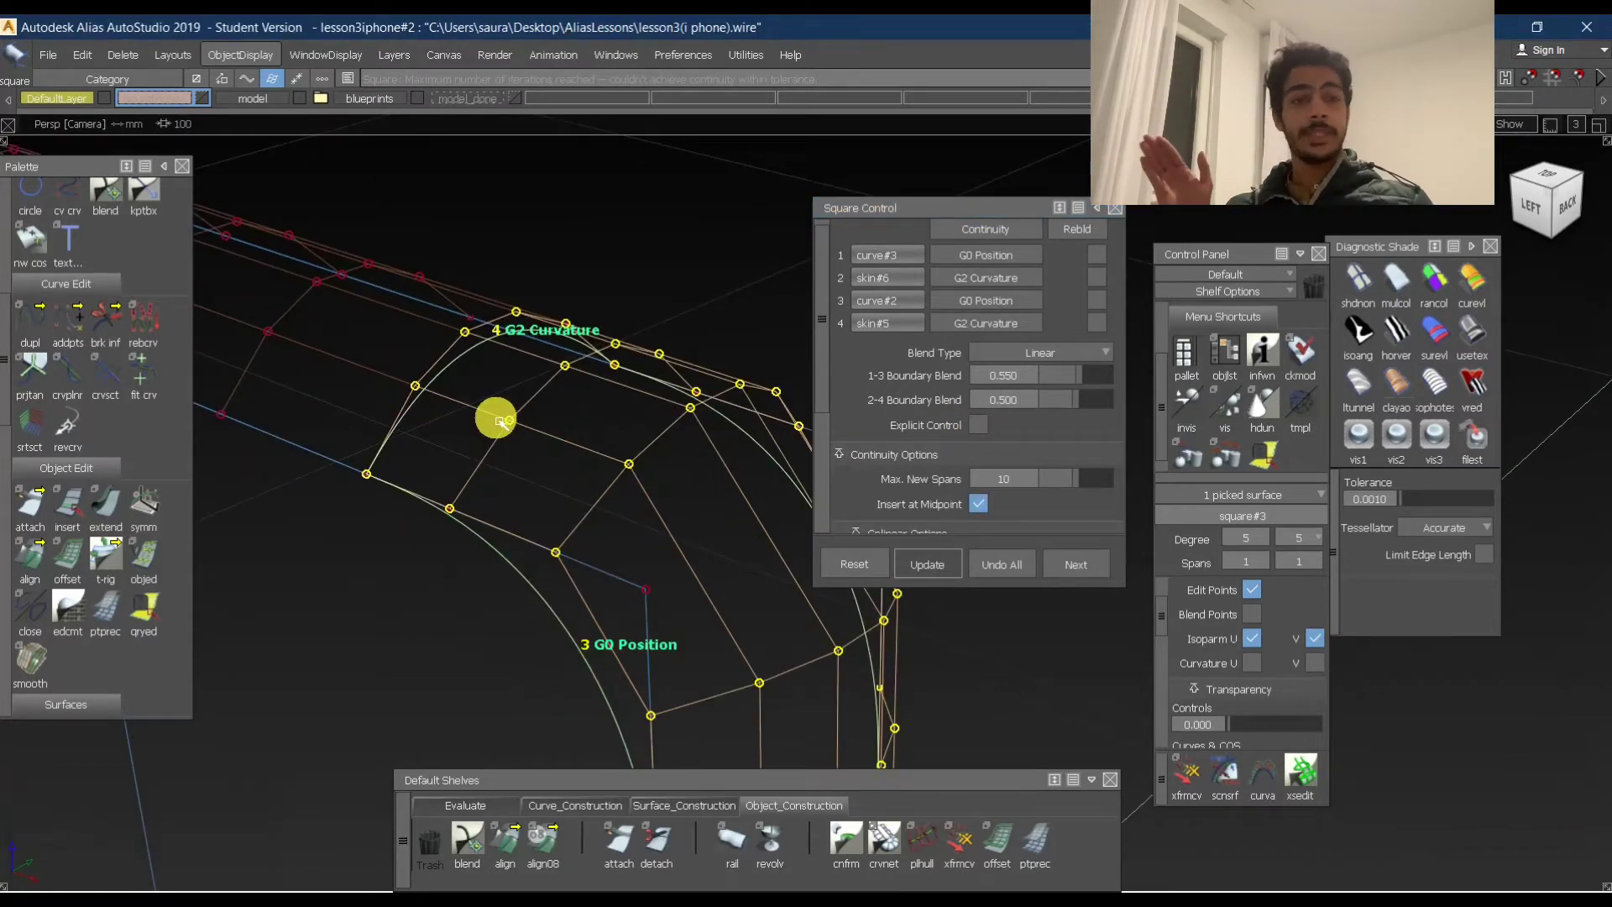
click(979, 426)
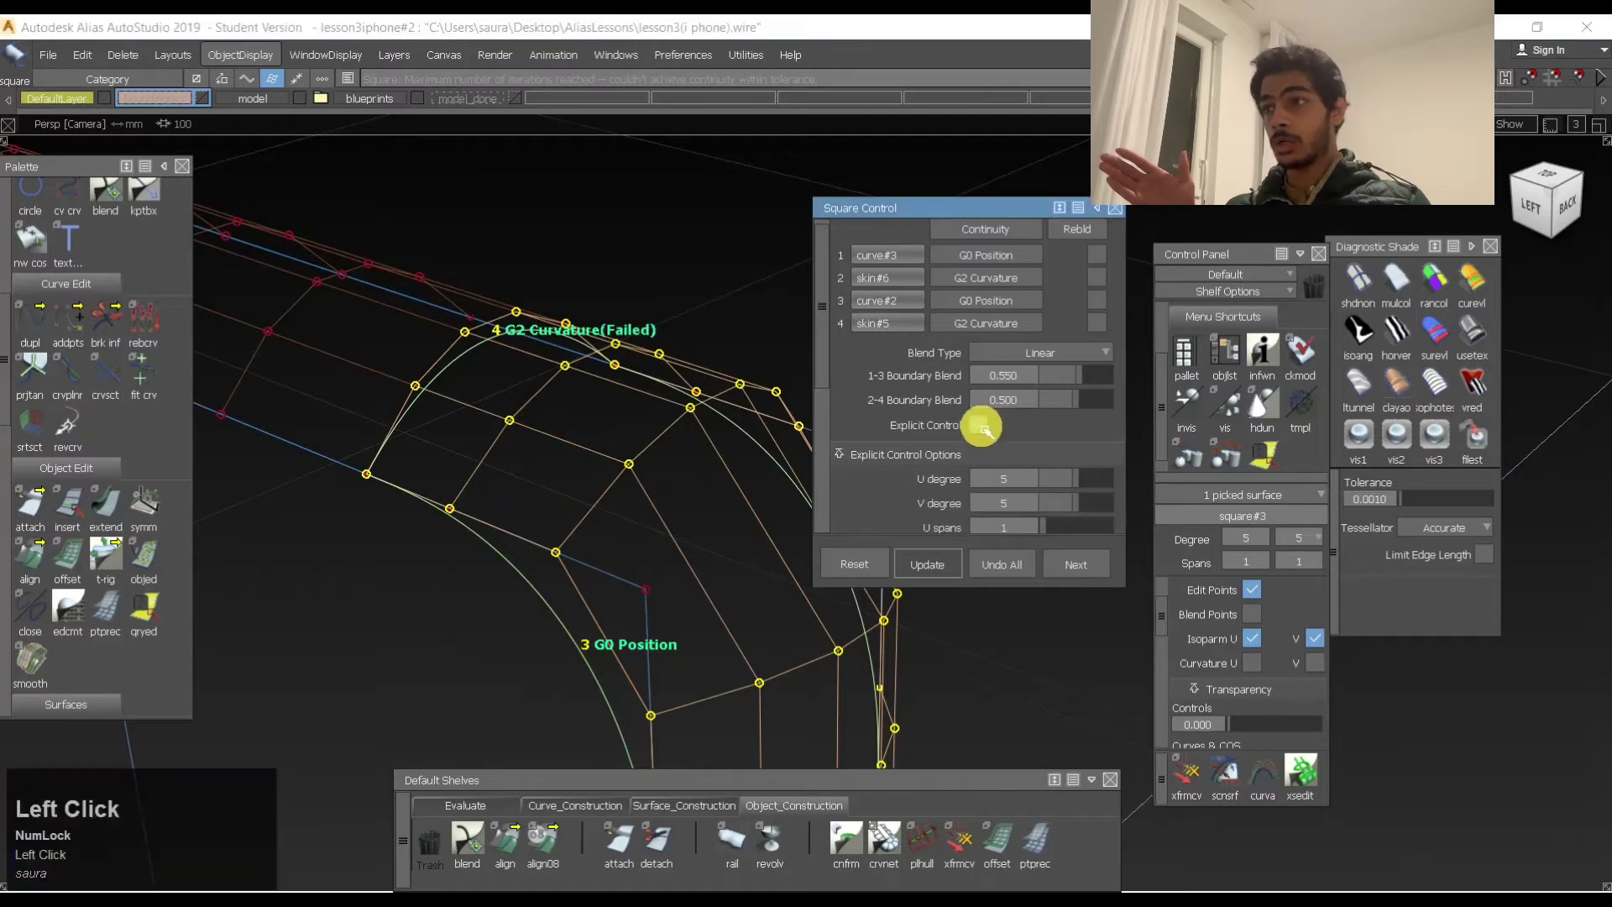
click(980, 427)
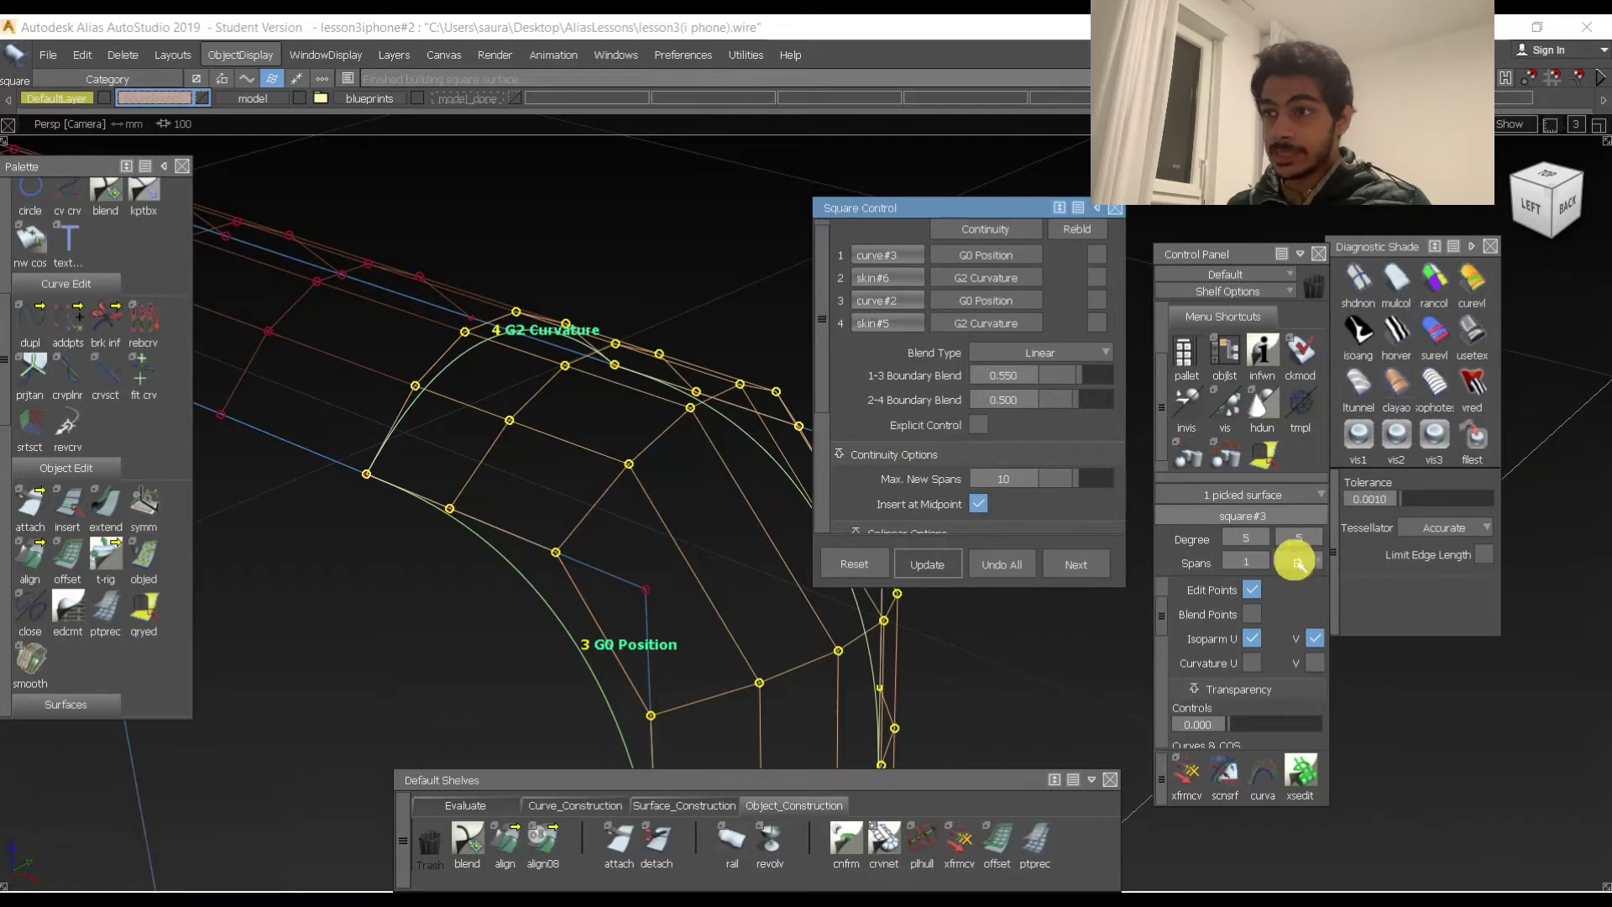
click(979, 426)
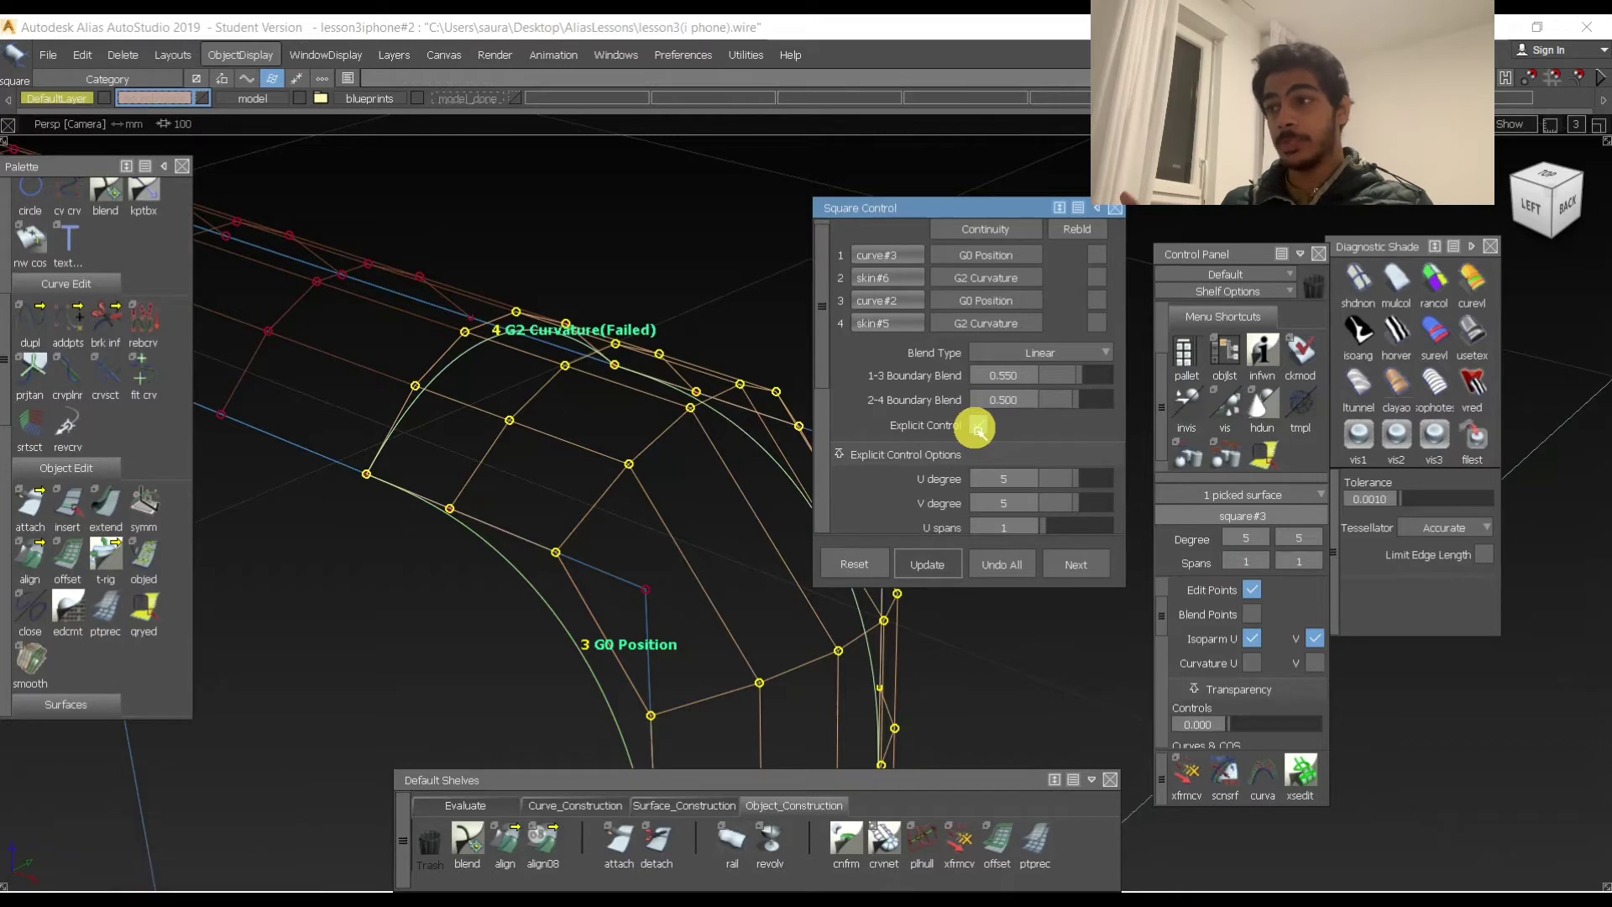
click(978, 428)
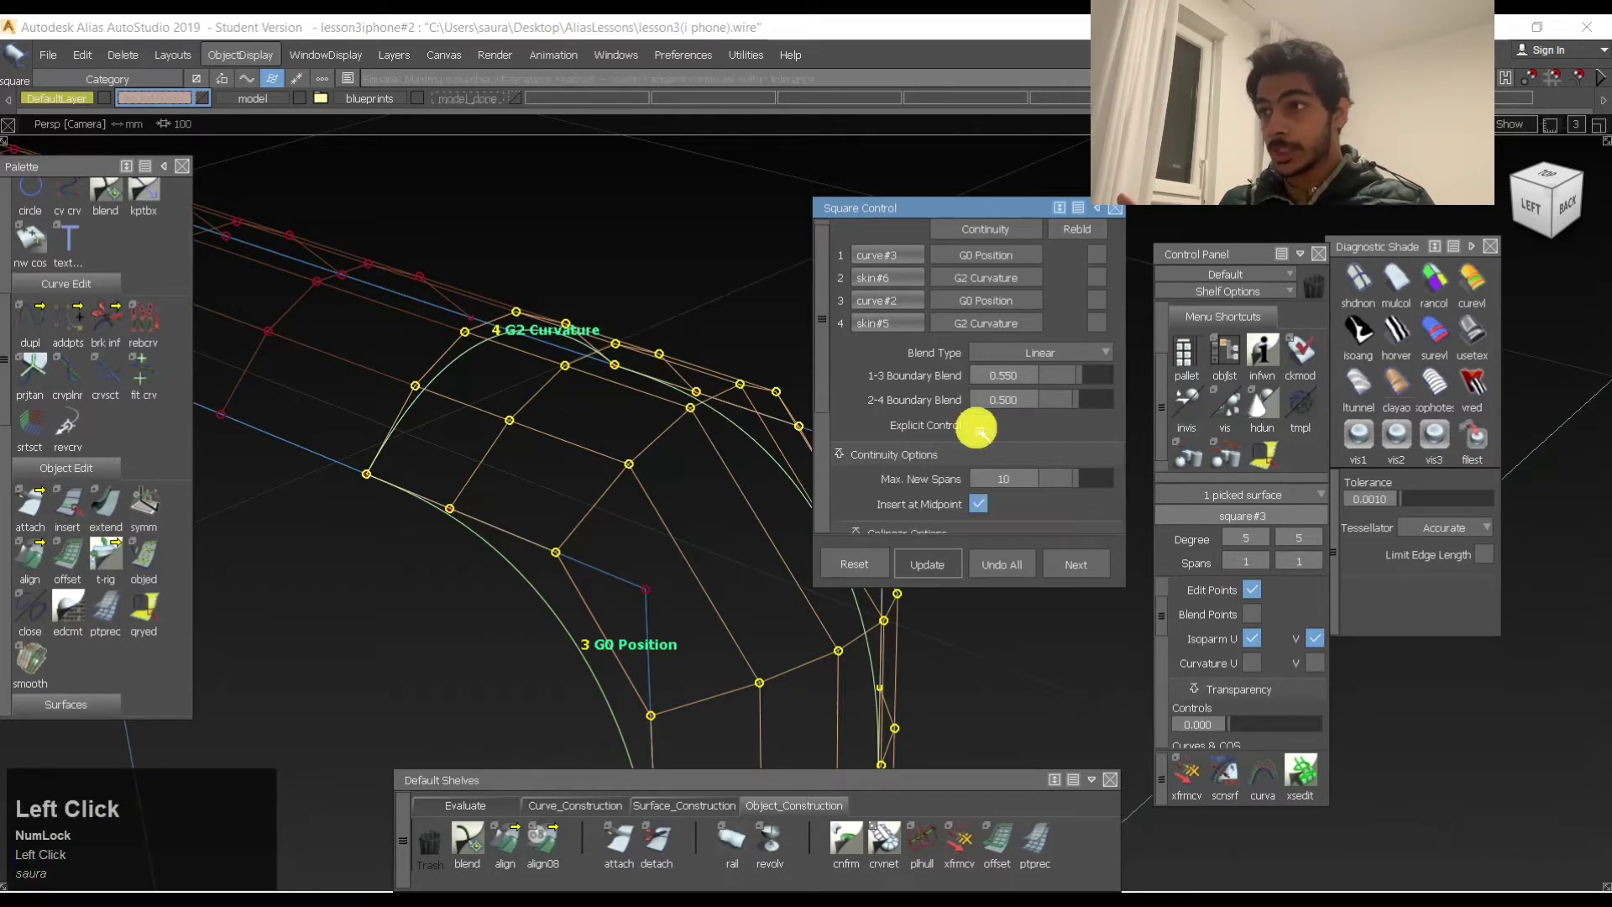
click(974, 428)
Open the Align options and check the rounded corner from the left with user texture shading, turning the shading back off.
ctrl+shift+drag(622, 622, 563, 802)
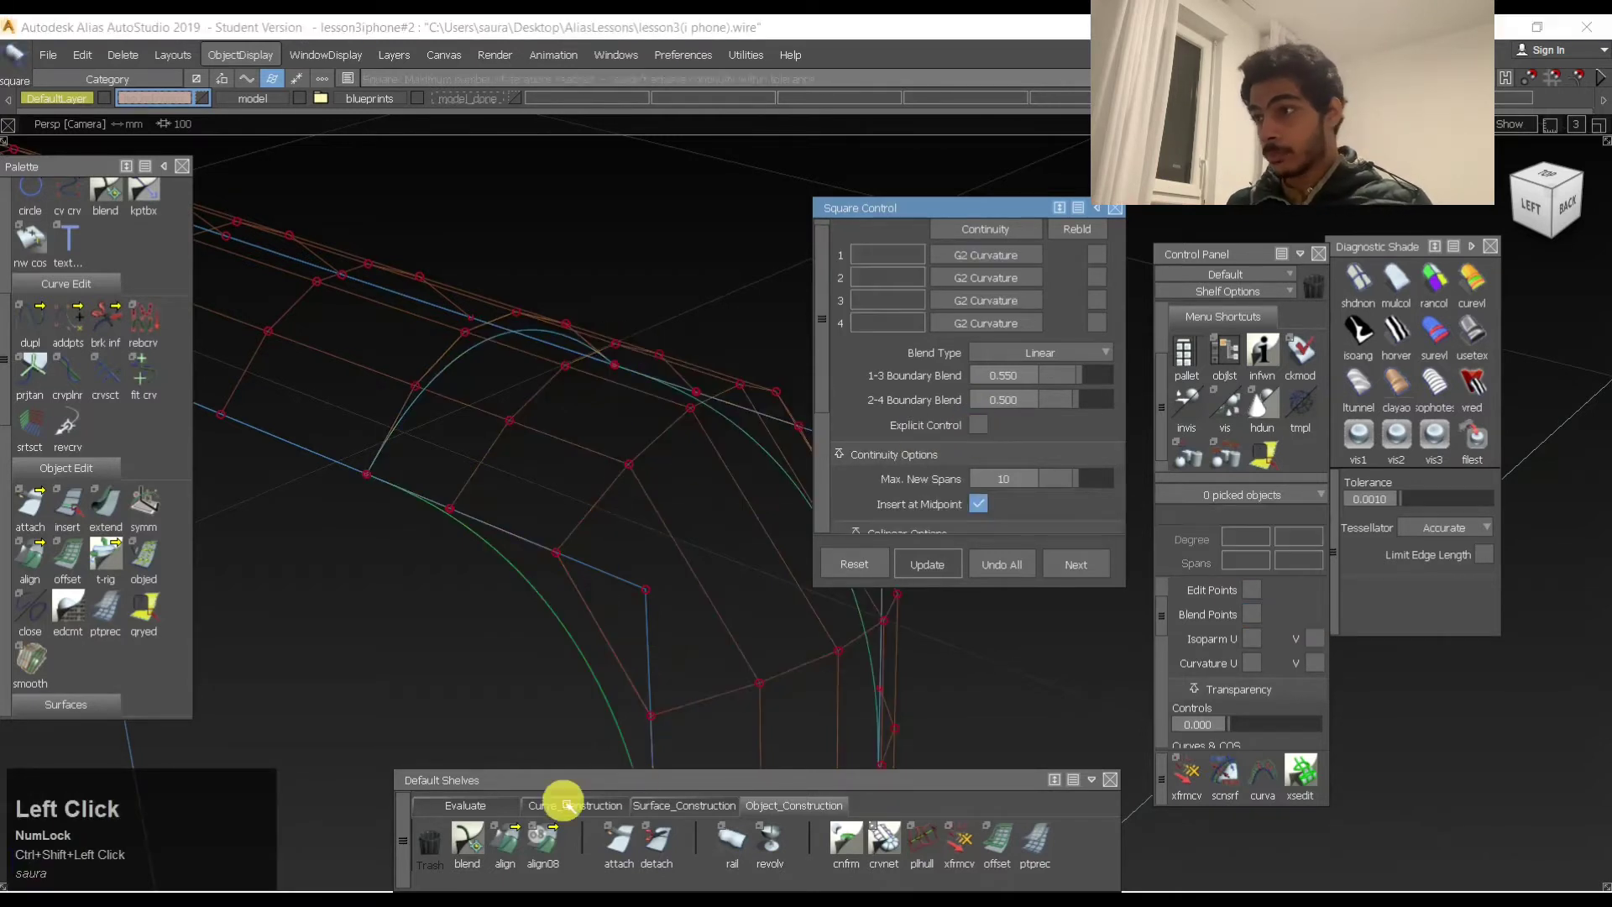
double_click(505, 838)
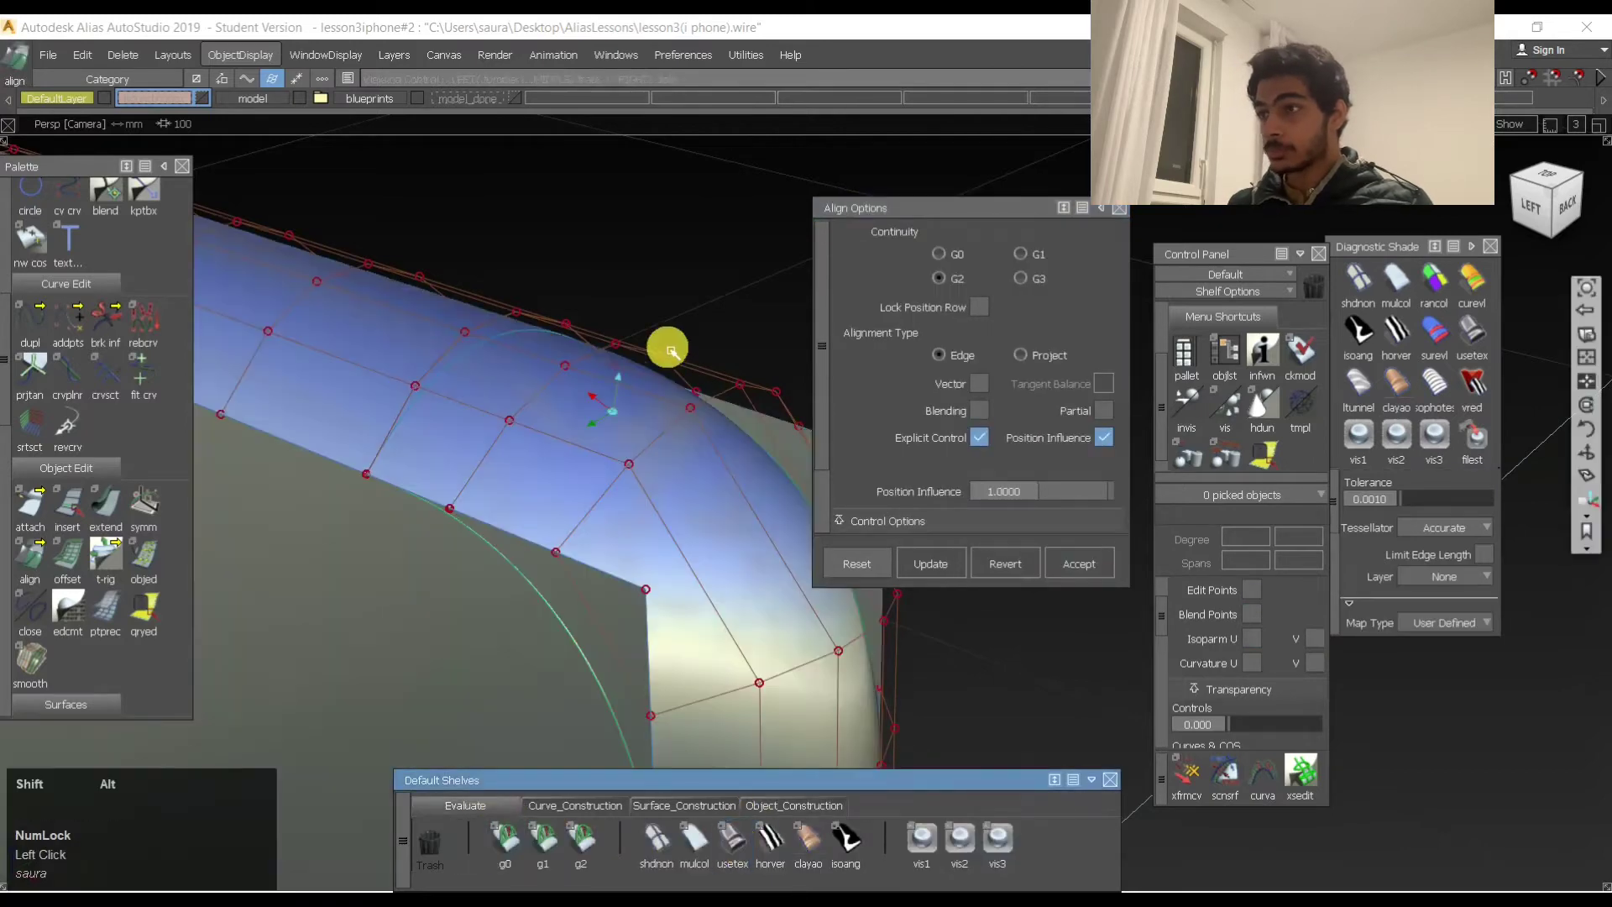
mouse_move(669, 351)
alt+shift+mouse_down()
mouse_move(729, 356)
mouse_move(956, 294)
alt+shift+mouse_up()
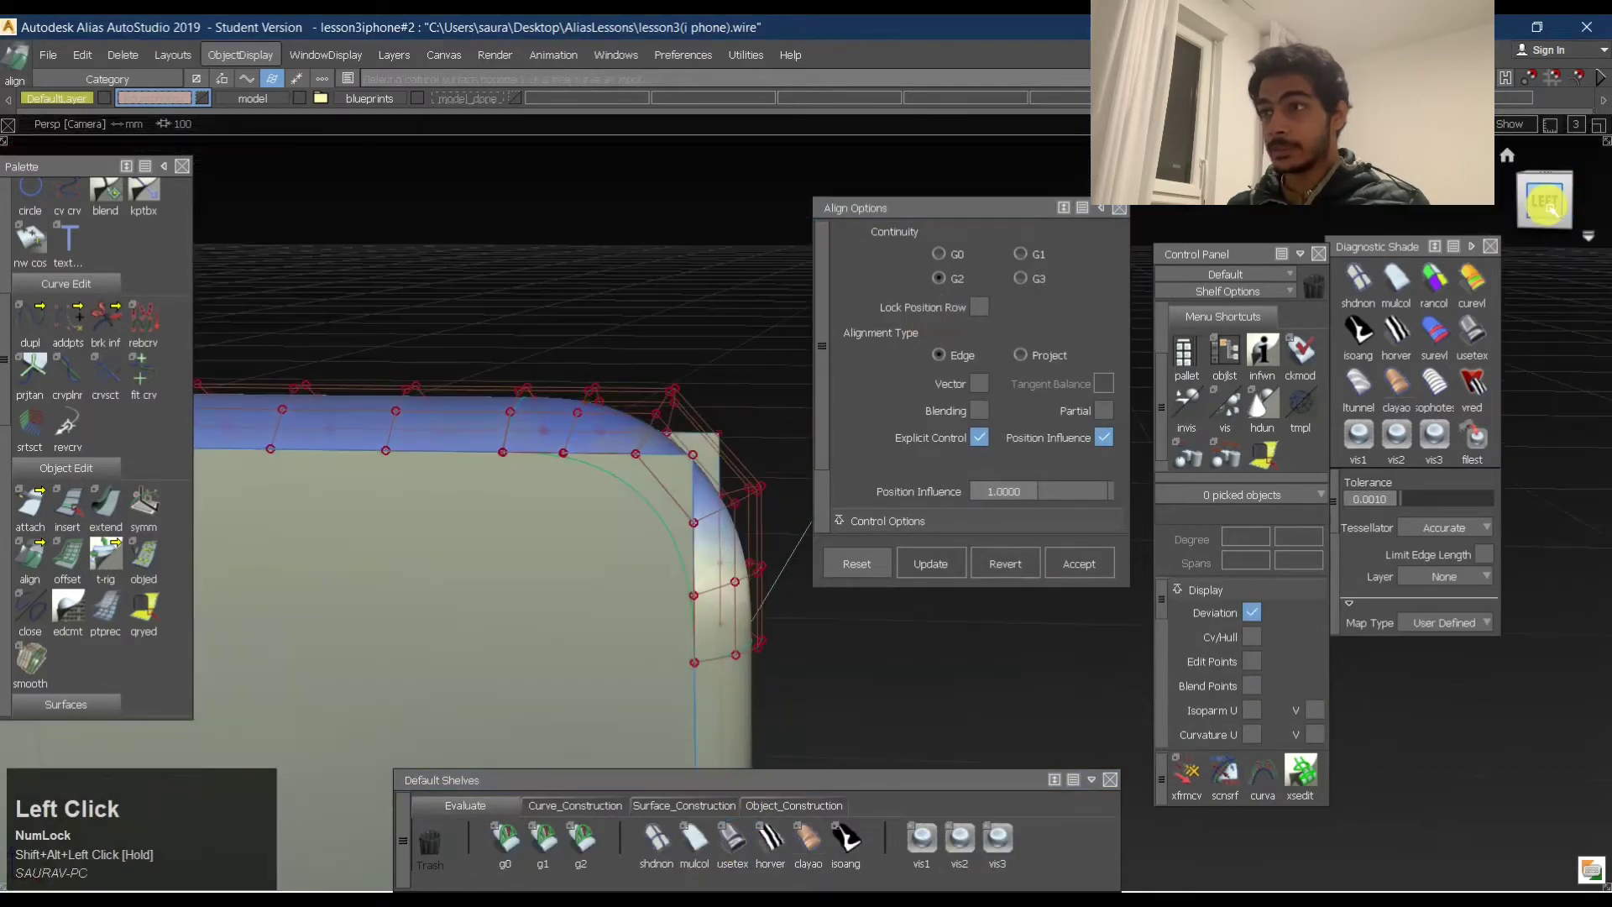
click(1546, 205)
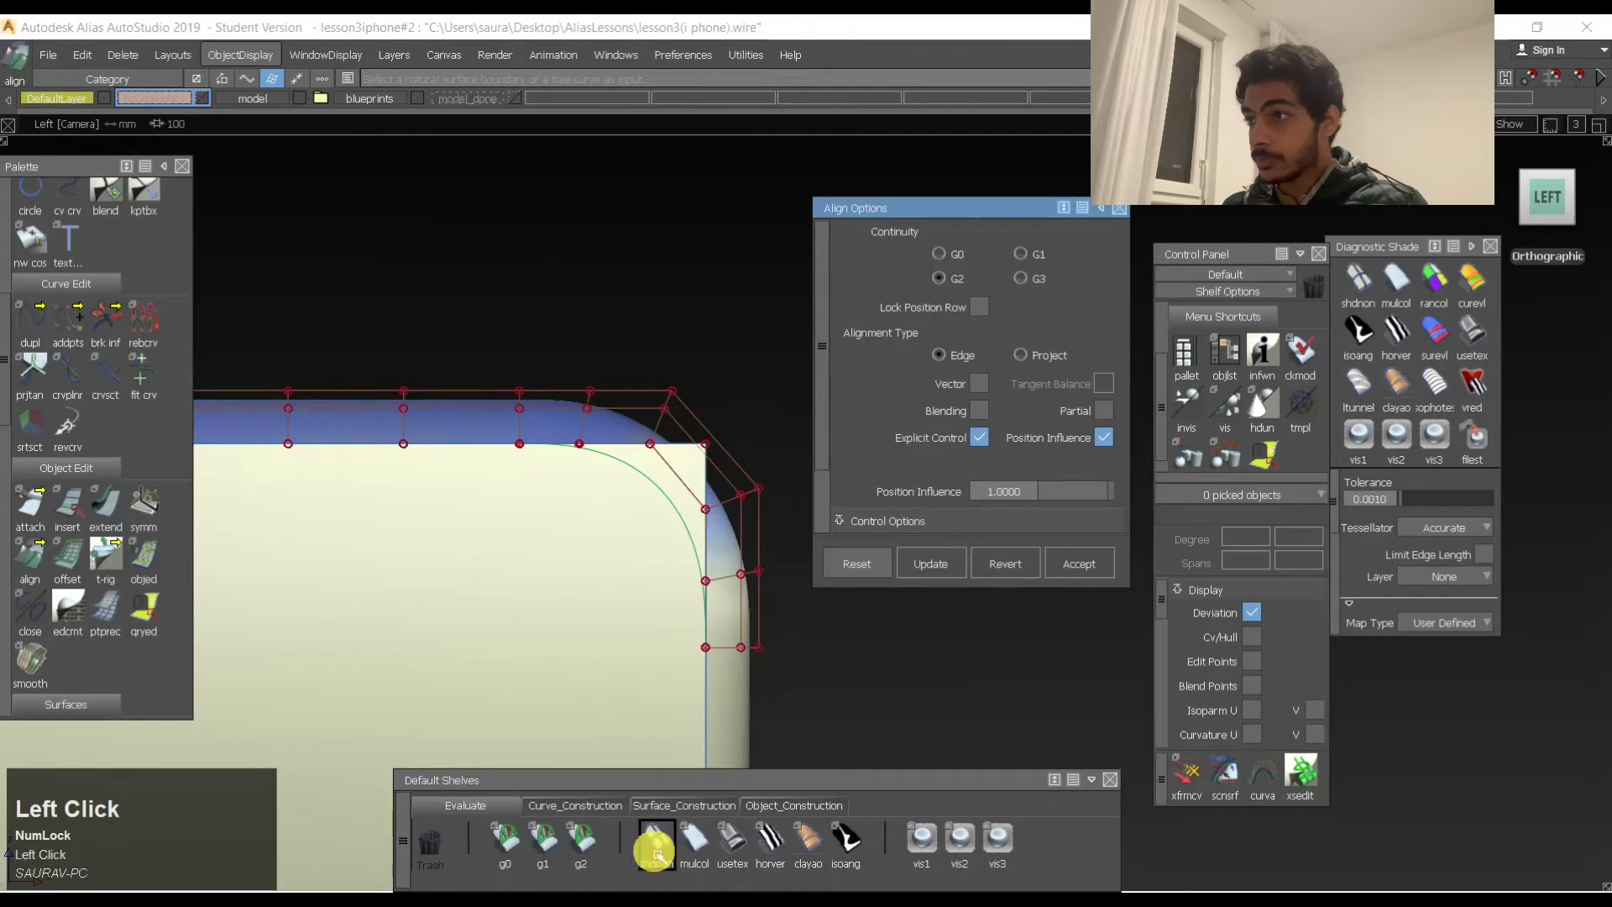
click(656, 852)
ctrl+shift+drag(817, 440, 684, 511)
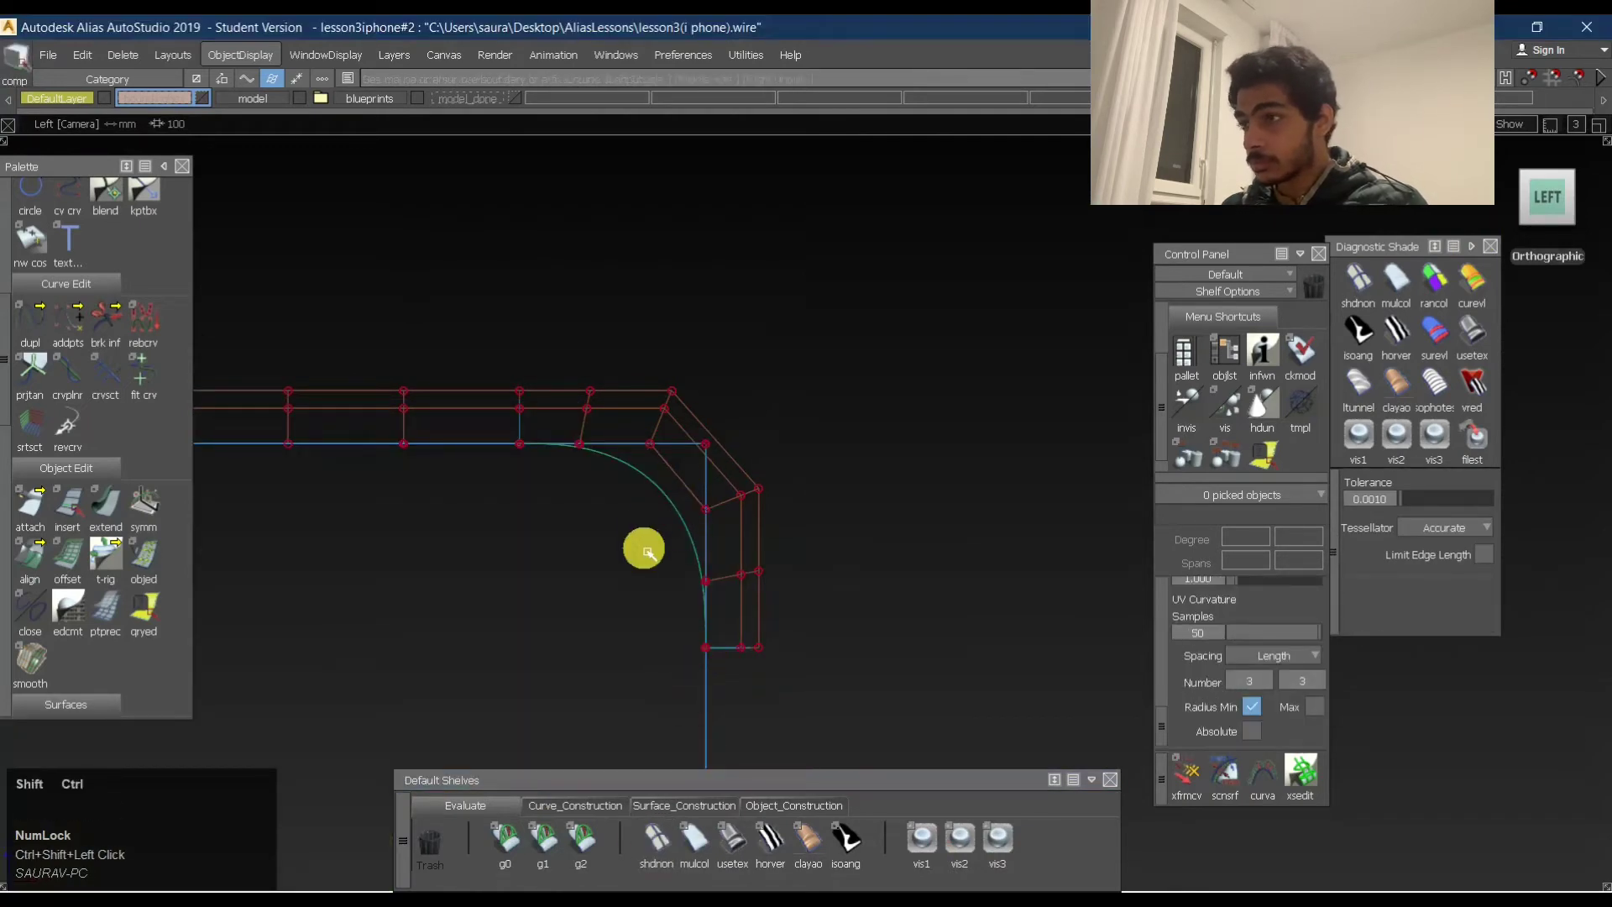
Select the top Skin and the corner Square surface and hide their CVs and hulls.
alt+shift+drag(803, 407, 532, 478)
alt+shift+right_drag(532, 479, 659, 493)
alt+shift+drag(659, 493, 353, 349)
alt+shift+right_drag(352, 350, 602, 385)
alt+shift+drag(601, 385, 693, 690)
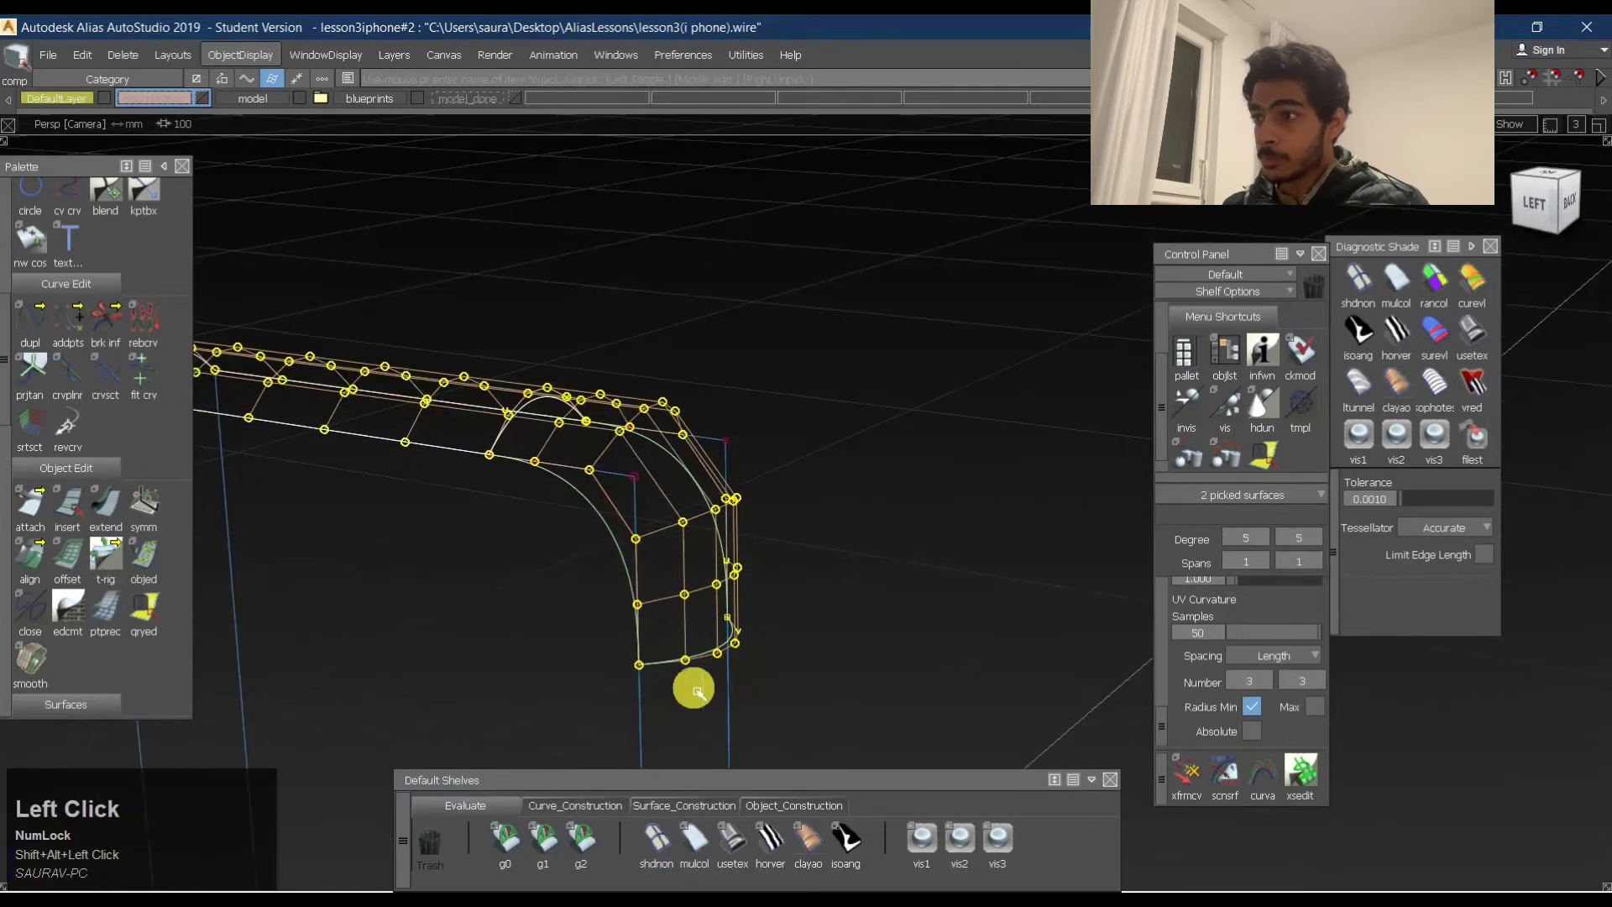
alt+shift+right_drag(694, 690, 828, 461)
click(659, 540)
alt+shift+drag(659, 540, 889, 476)
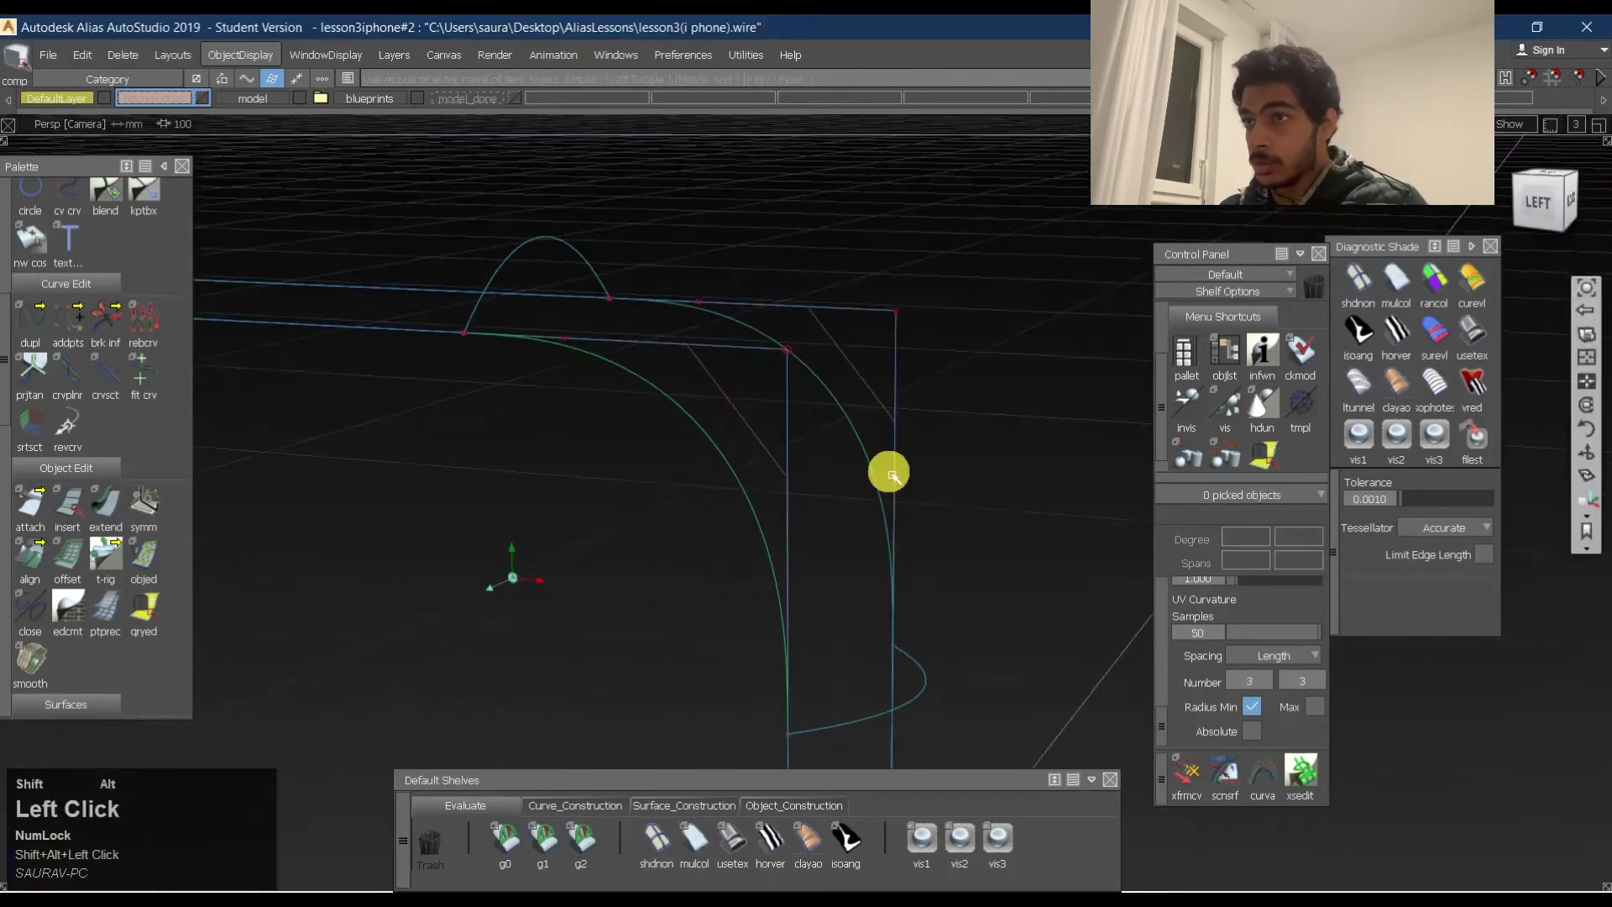
Check the rounded corner from the left with user texture shading against the flat surface.
click(1537, 201)
click(732, 840)
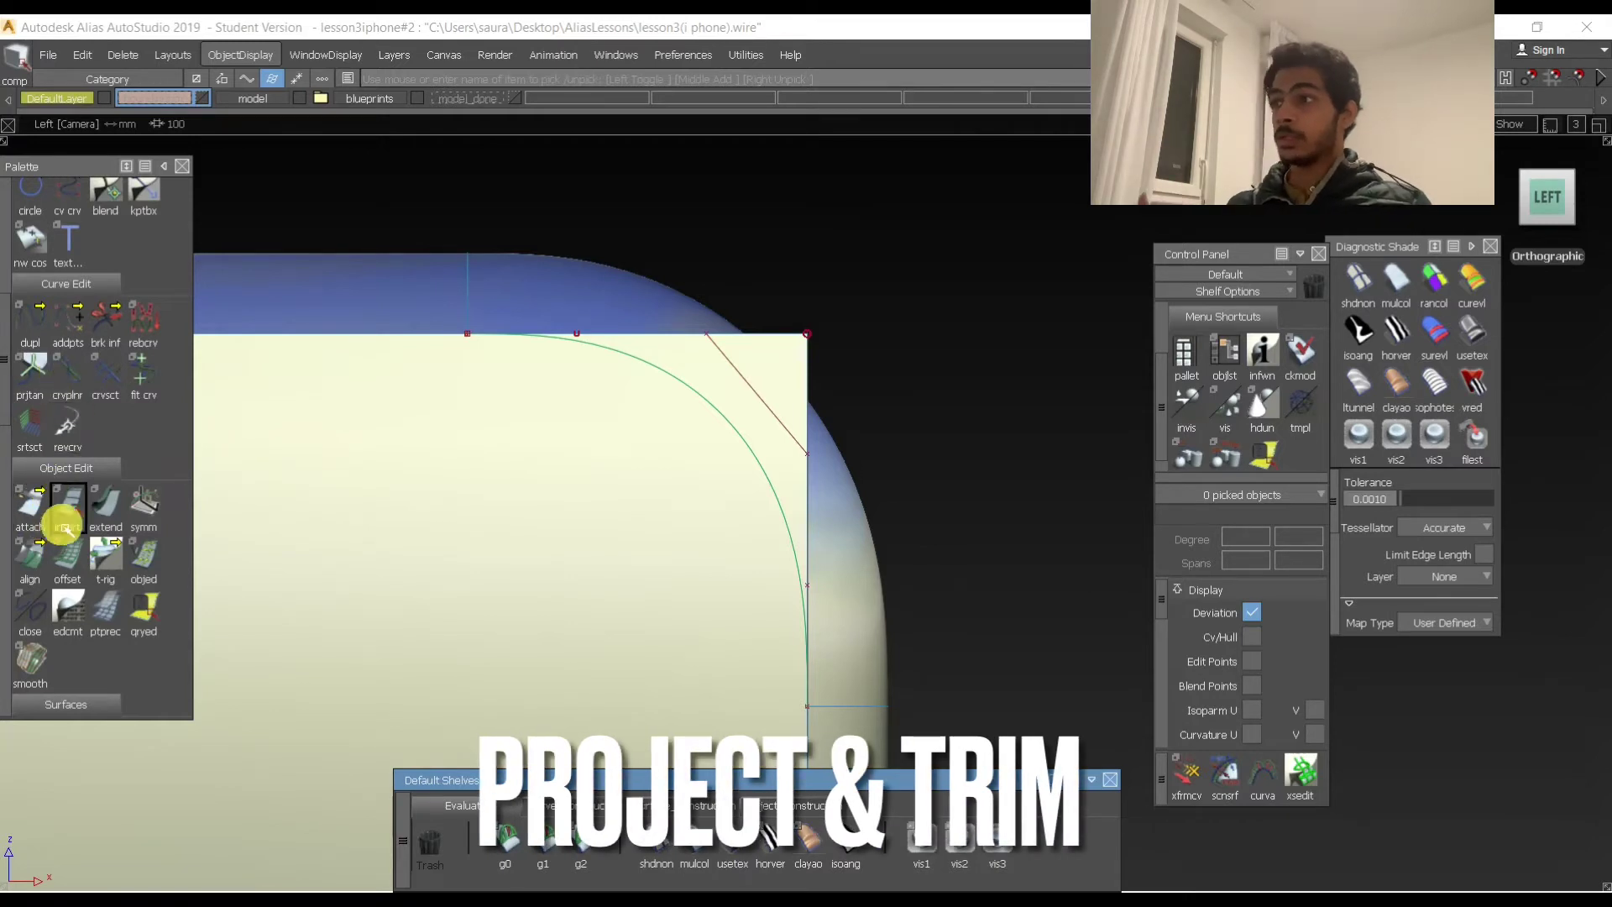
scroll(51, 504, up, 2)
scroll(59, 545, down, 7)
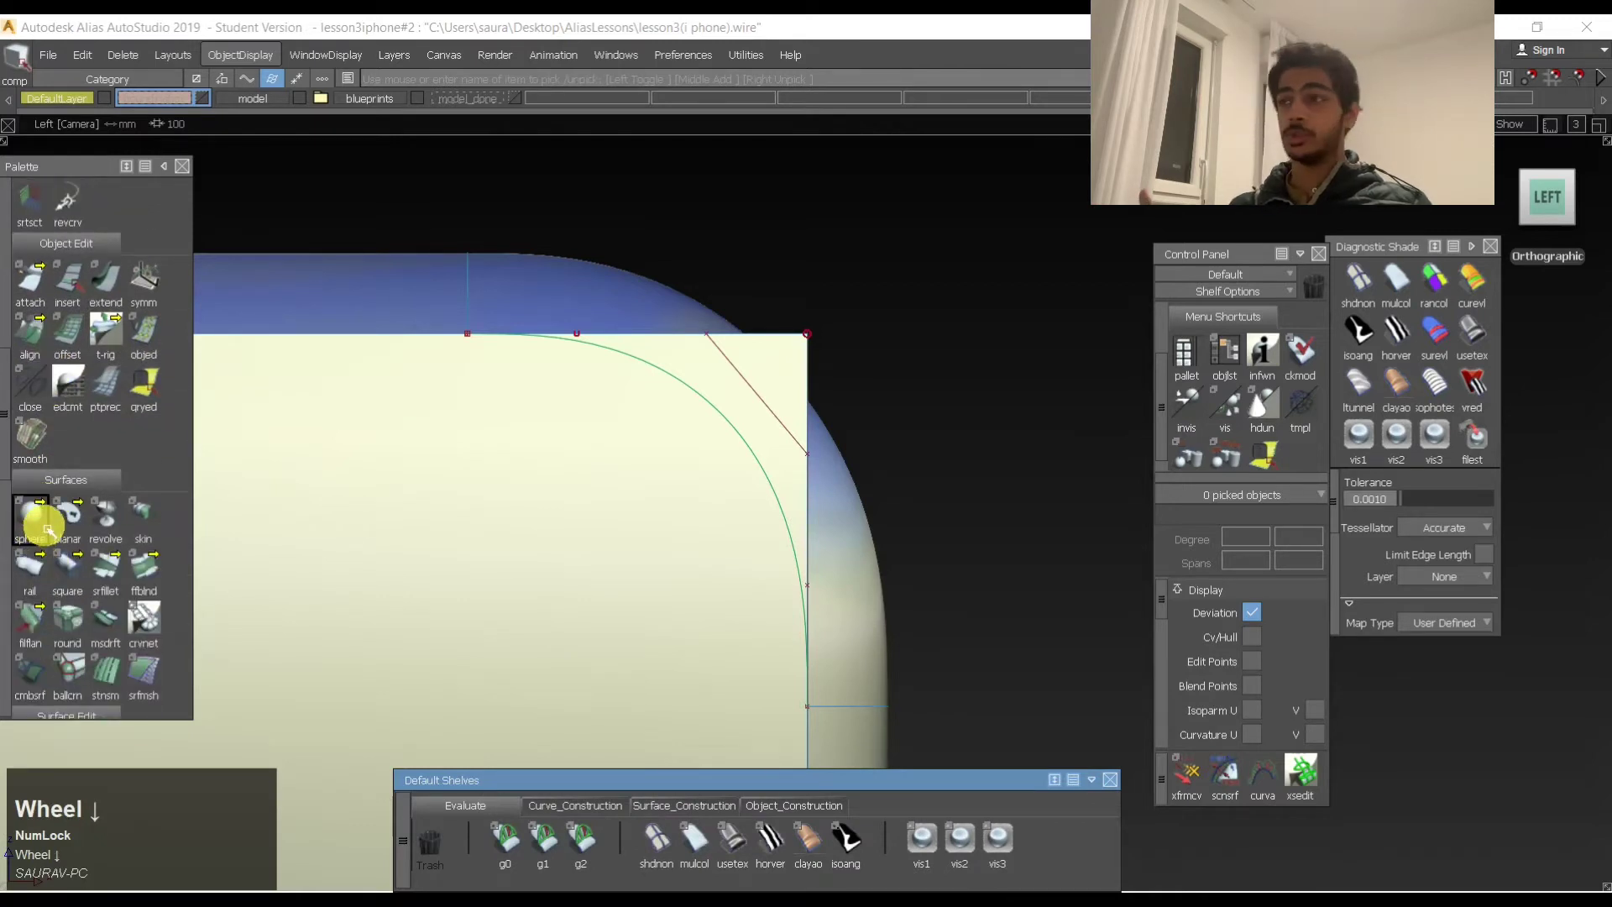
scroll(72, 504, up, 6)
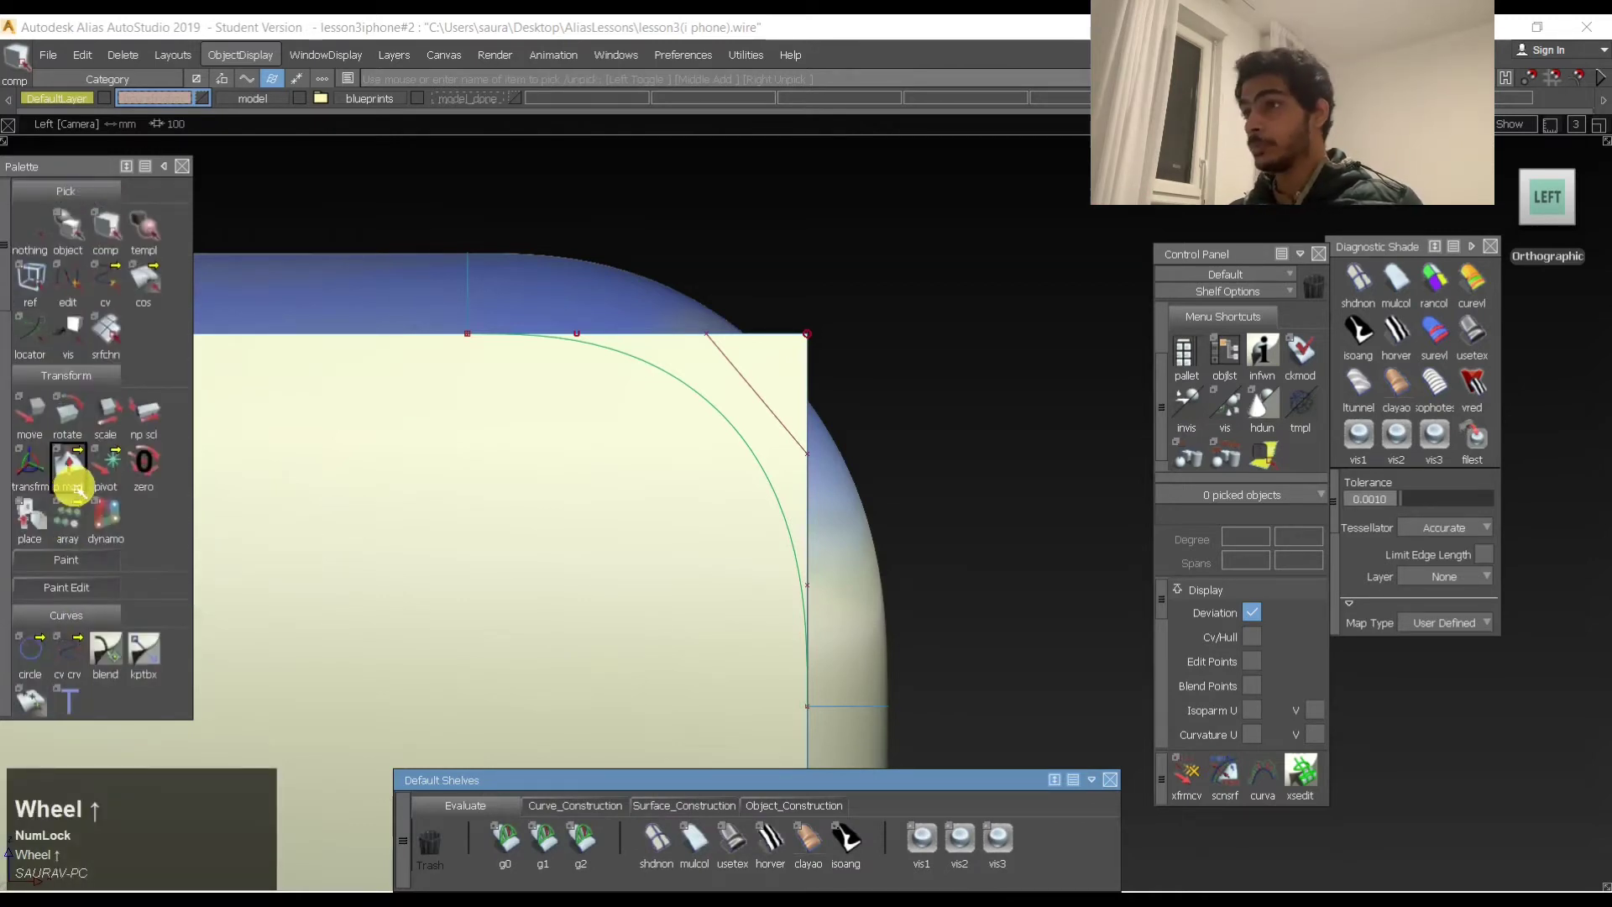
Pick the corner curves, inspect them on the shaded body from an angle, and clear the selection in the left view.
ctrl+shift+drag(659, 489, 584, 411)
alt+shift+click(806, 440)
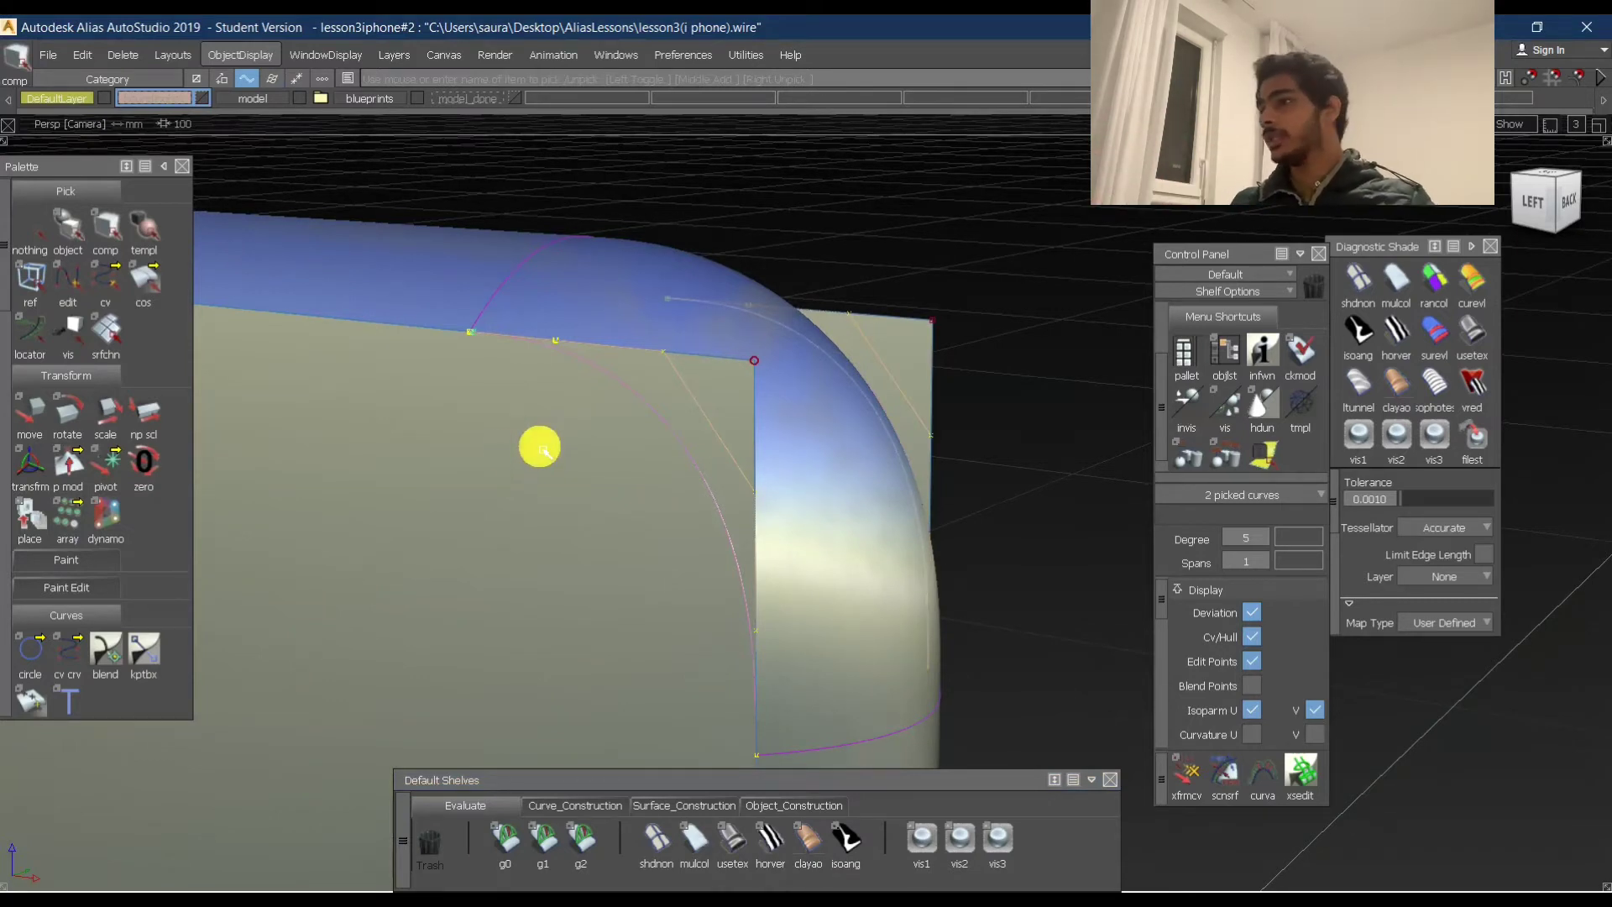
click(1509, 228)
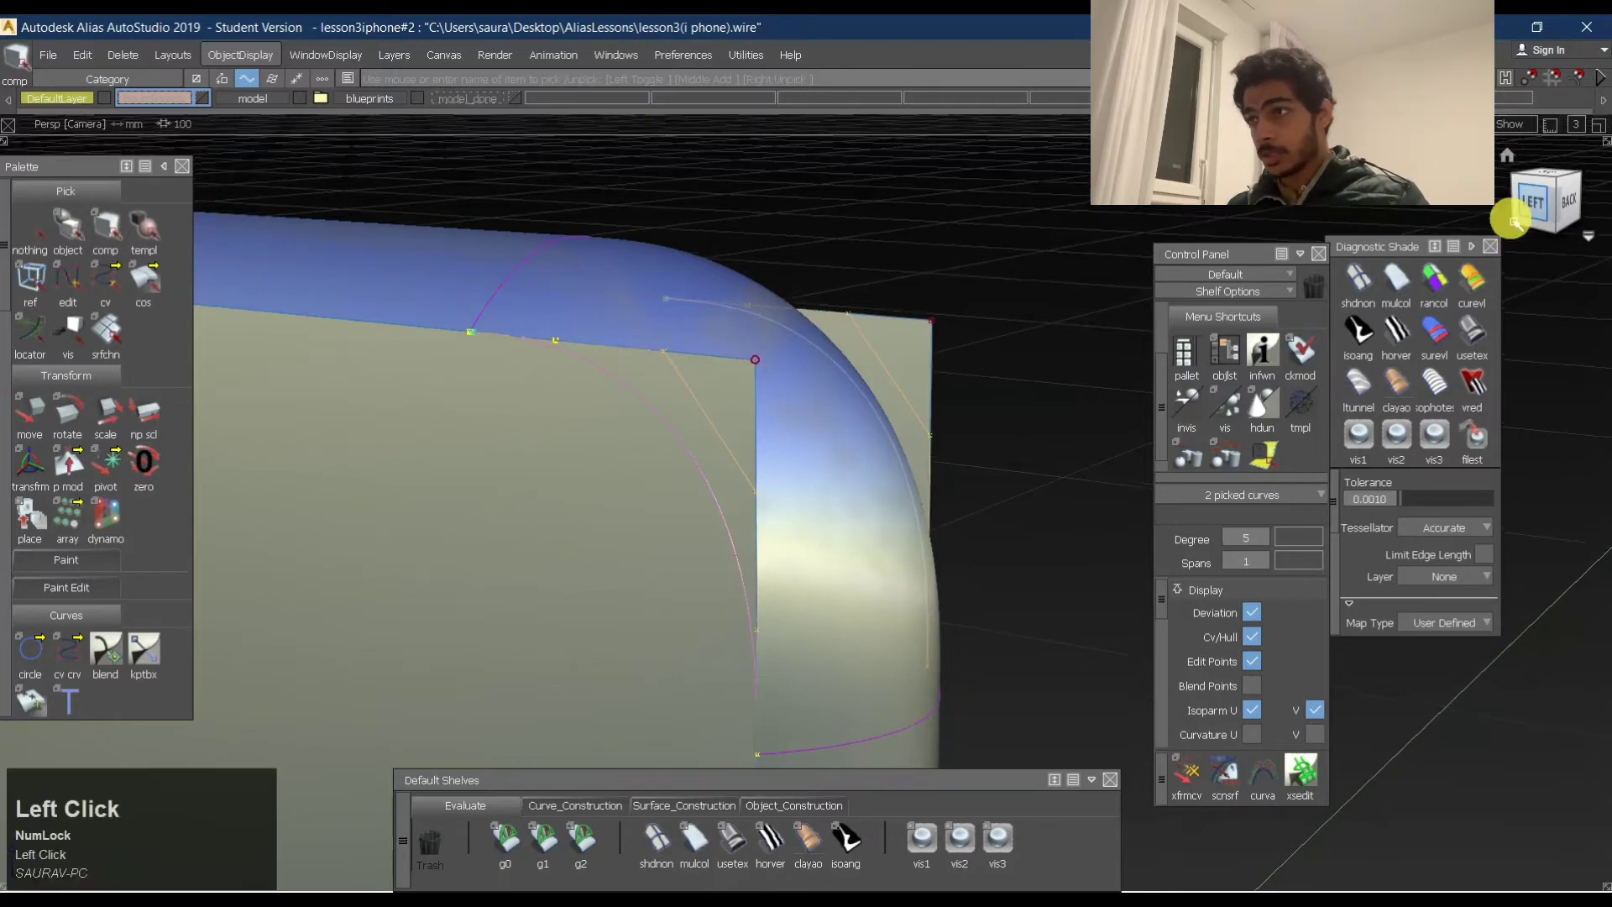
ctrl+shift+drag(576, 476, 828, 403)
Start Project on the flat side surface with its options open, and turn off the shading.
scroll(84, 542, down, 2)
scroll(84, 542, down, 5)
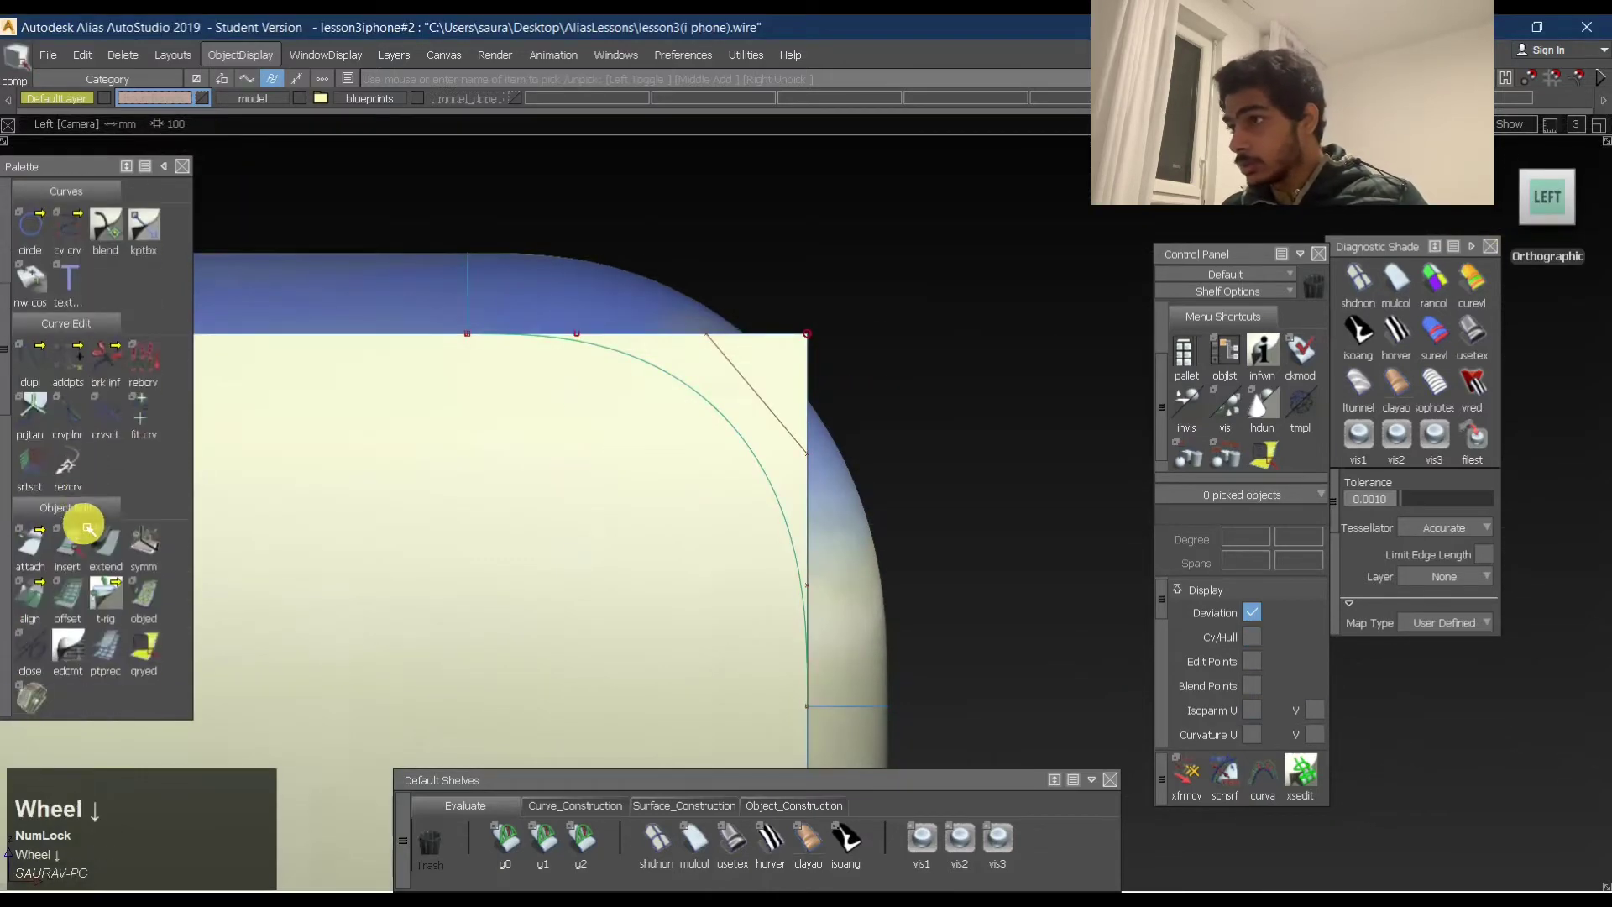
scroll(65, 564, down, 2)
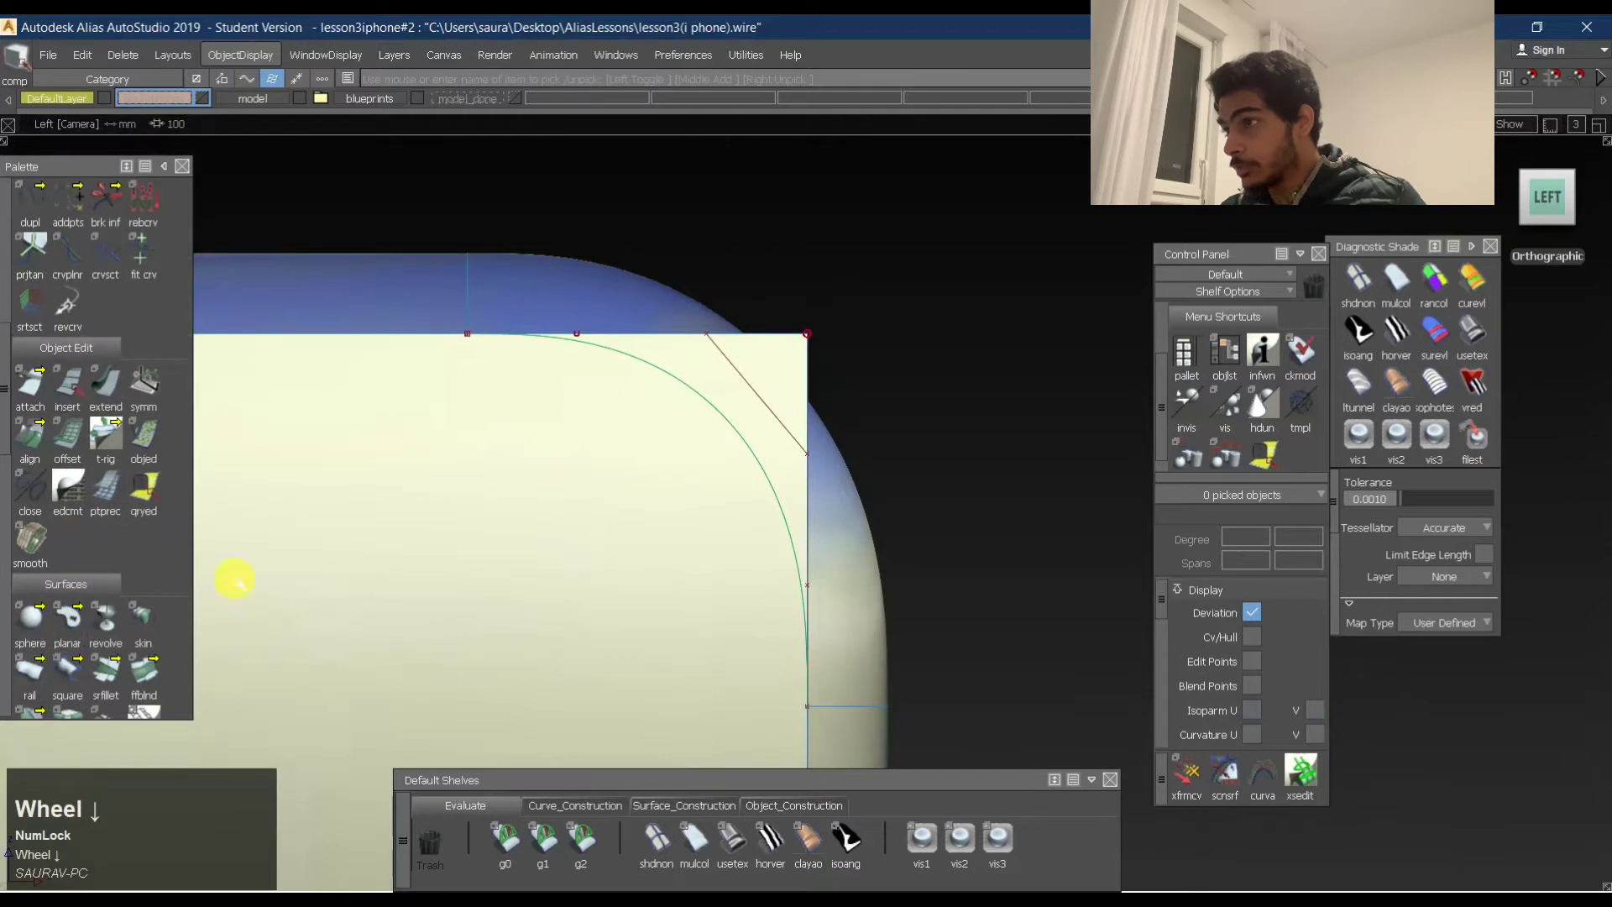
scroll(38, 622, down, 4)
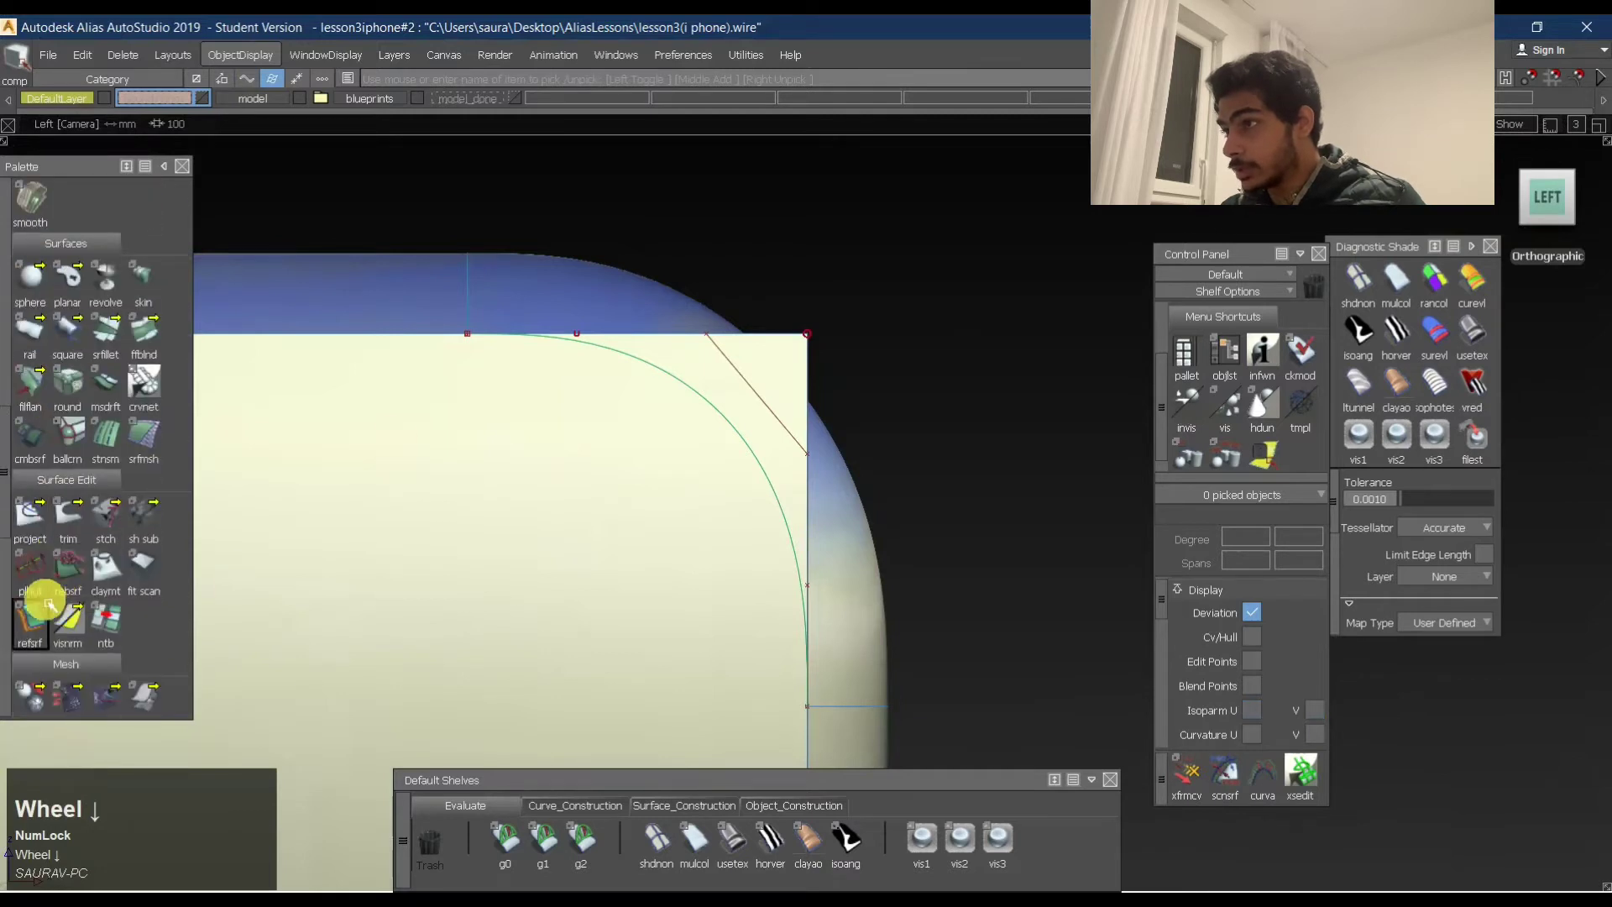
click(31, 513)
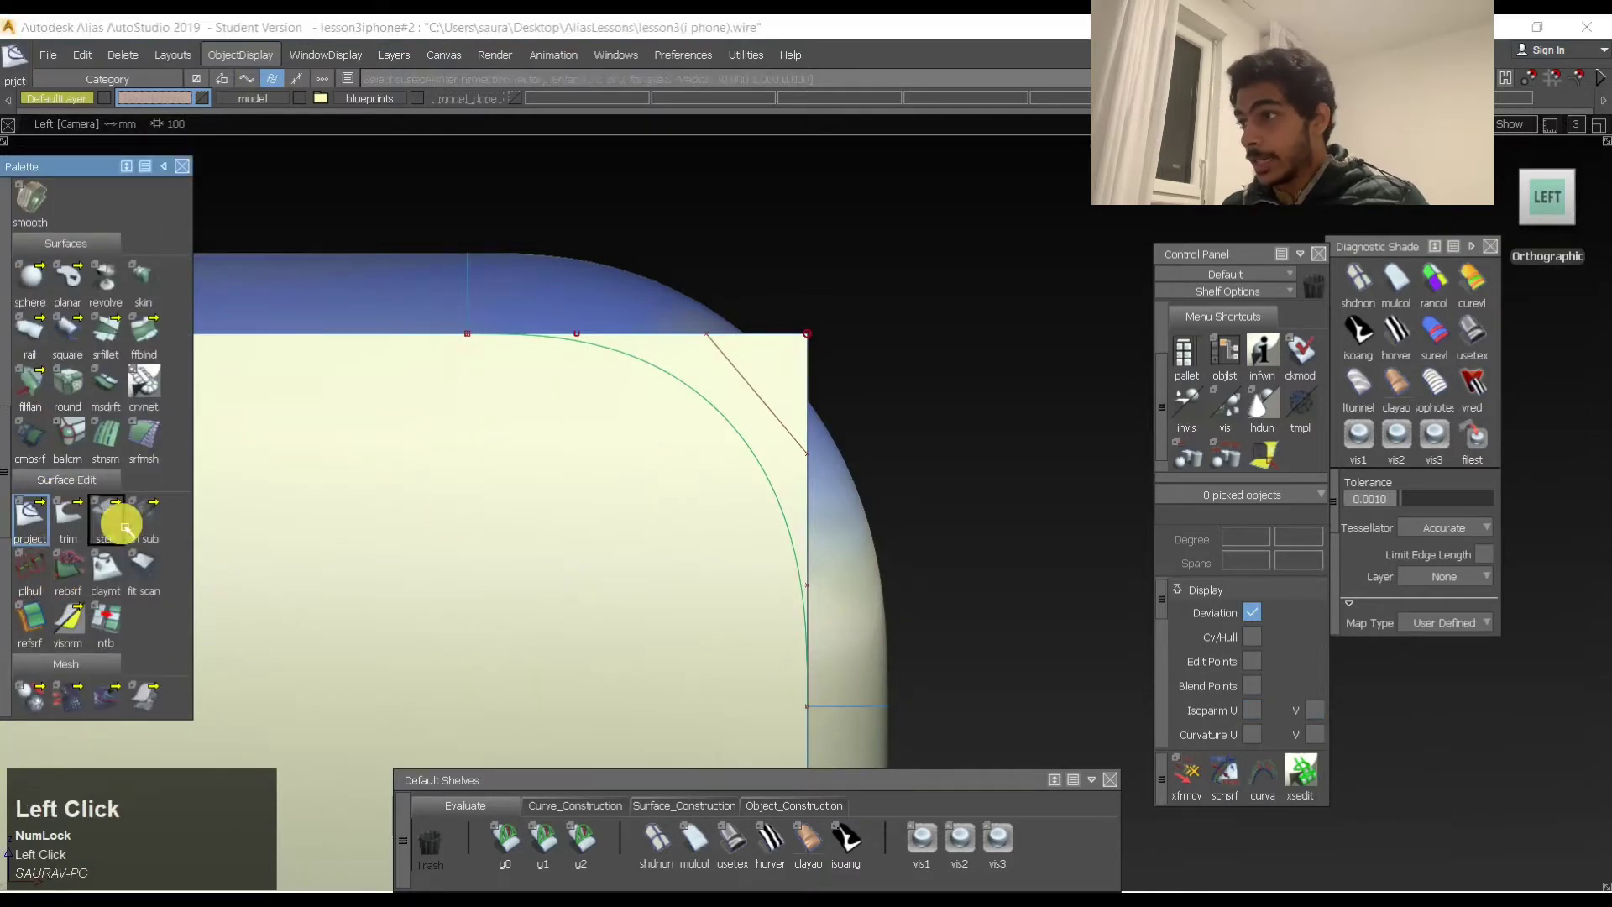
click(31, 519)
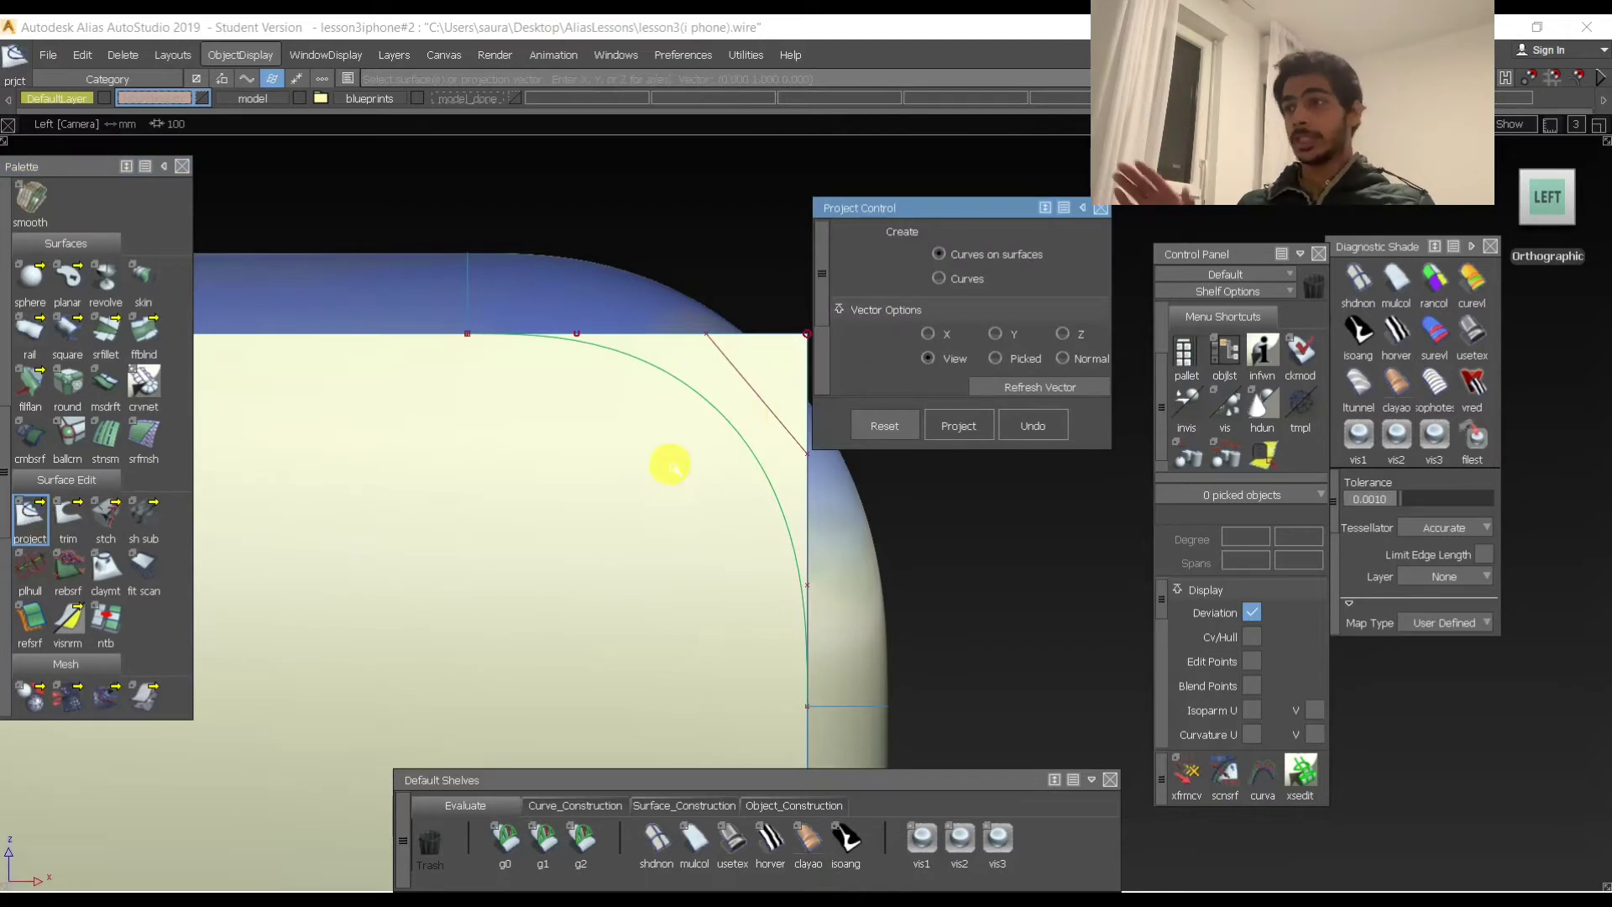
click(702, 449)
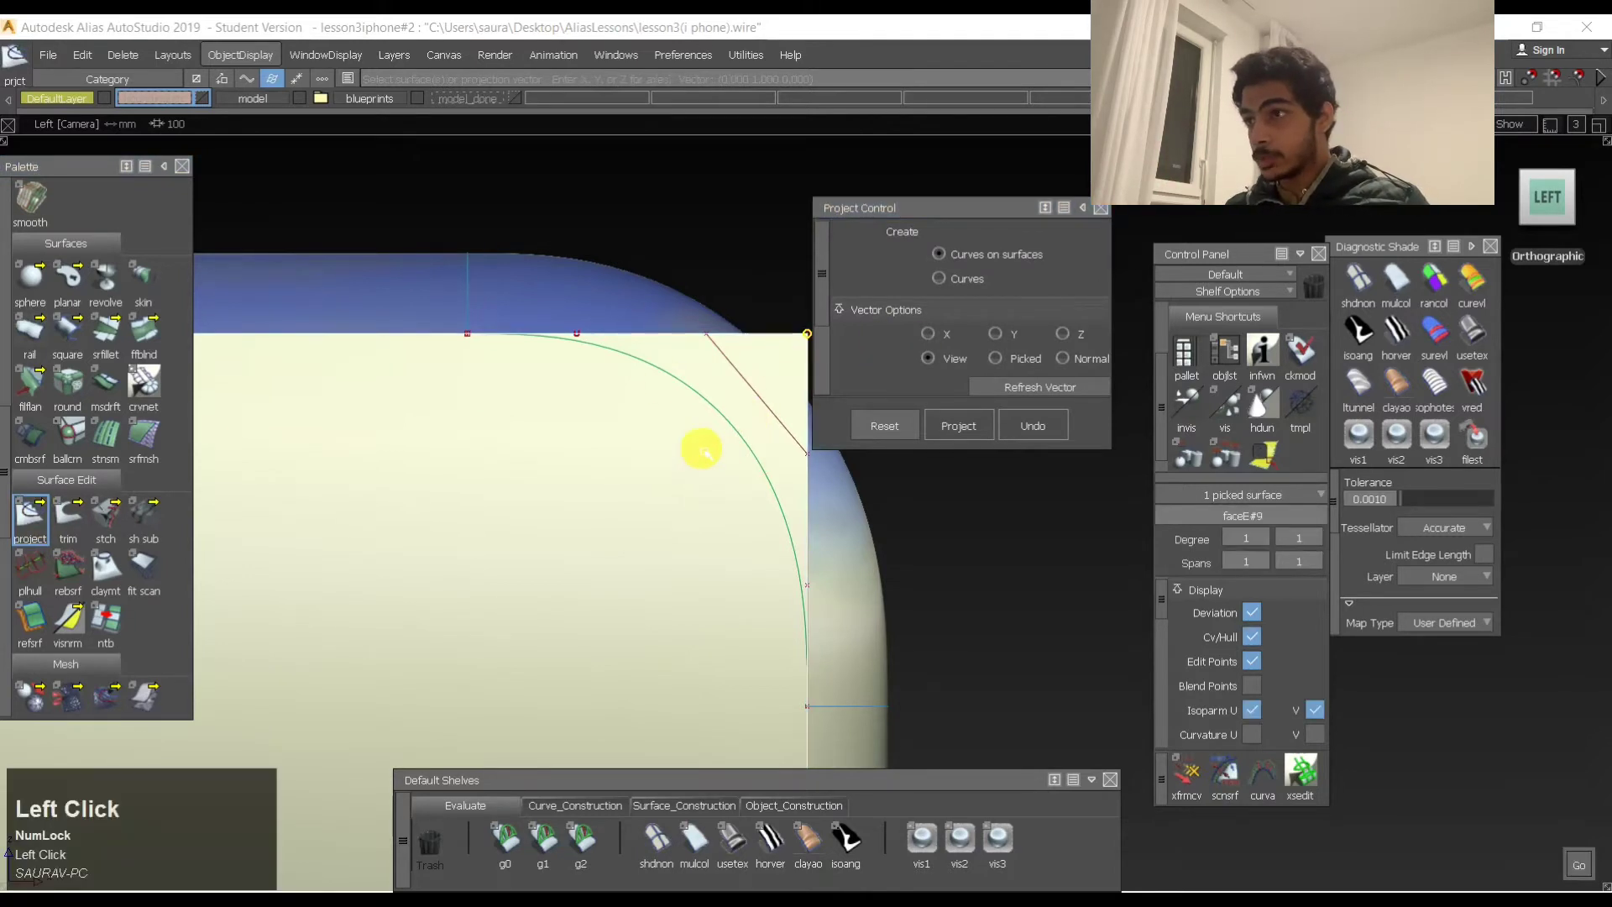
key(space)
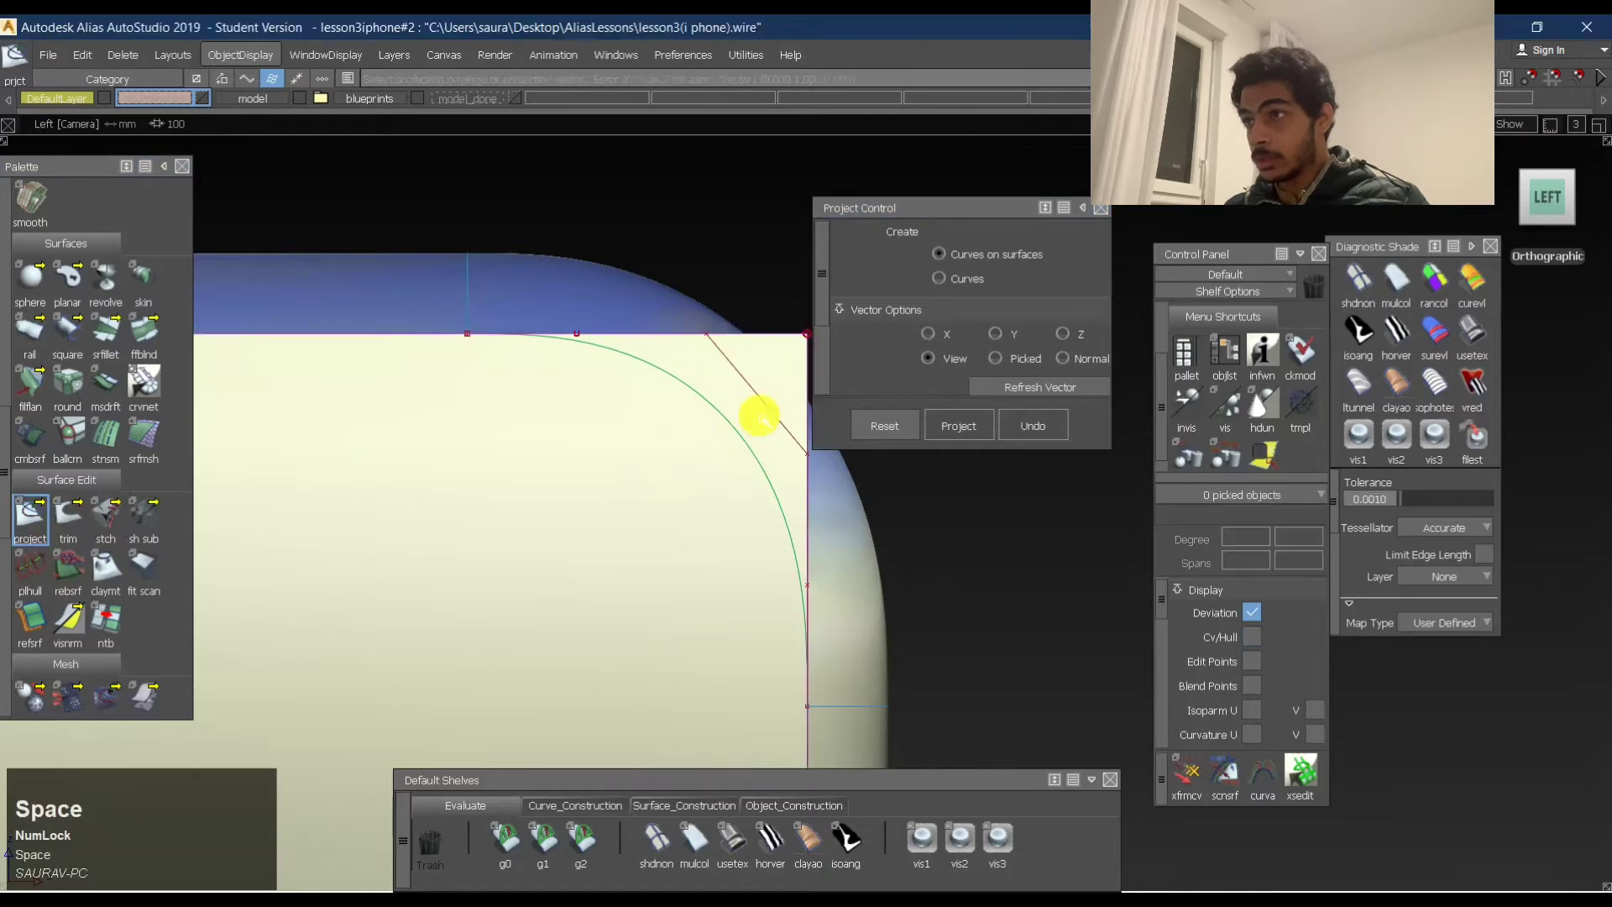
click(642, 853)
mouse_move(719, 432)
alt+shift+mouse_down()
mouse_move(778, 407)
mouse_move(636, 454)
alt+shift+mouse_up()
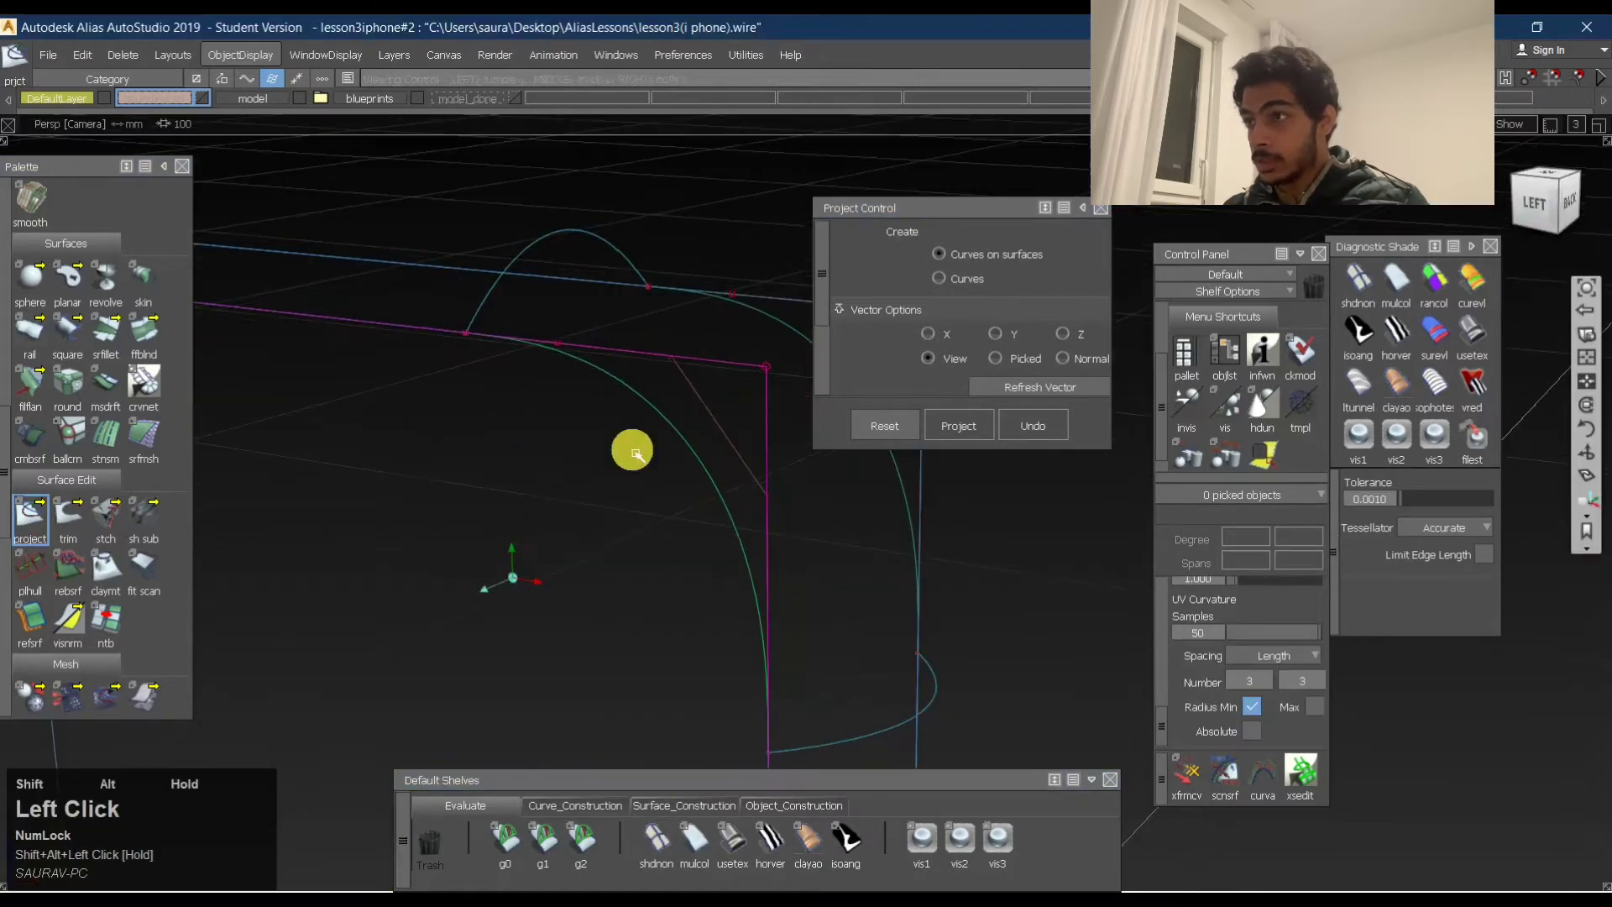
click(710, 440)
click(710, 462)
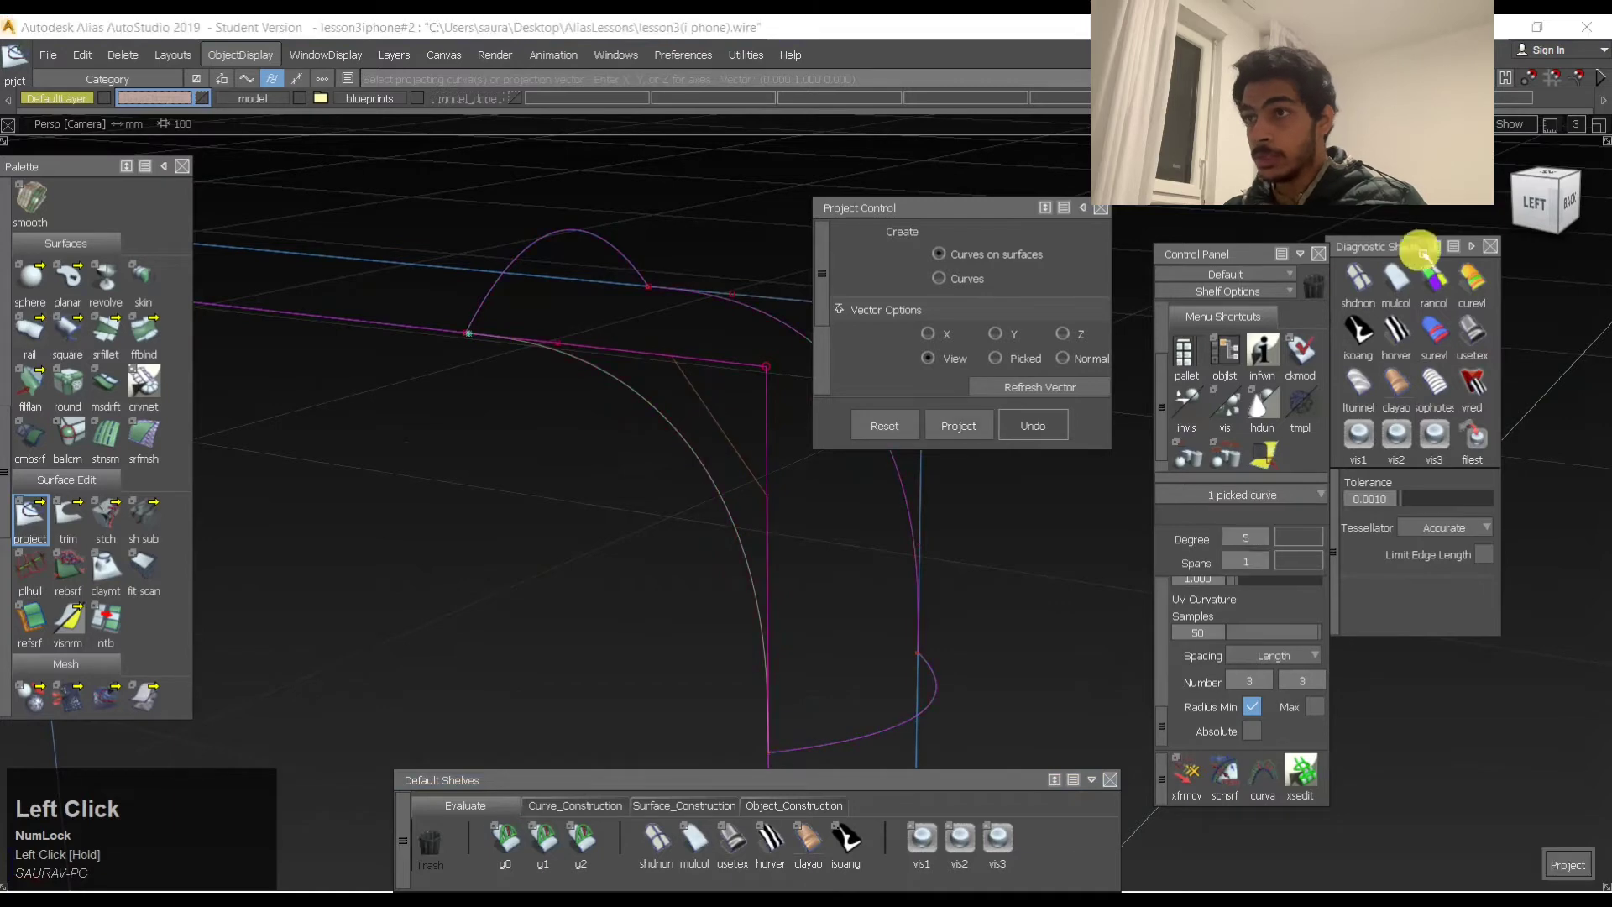
click(1535, 214)
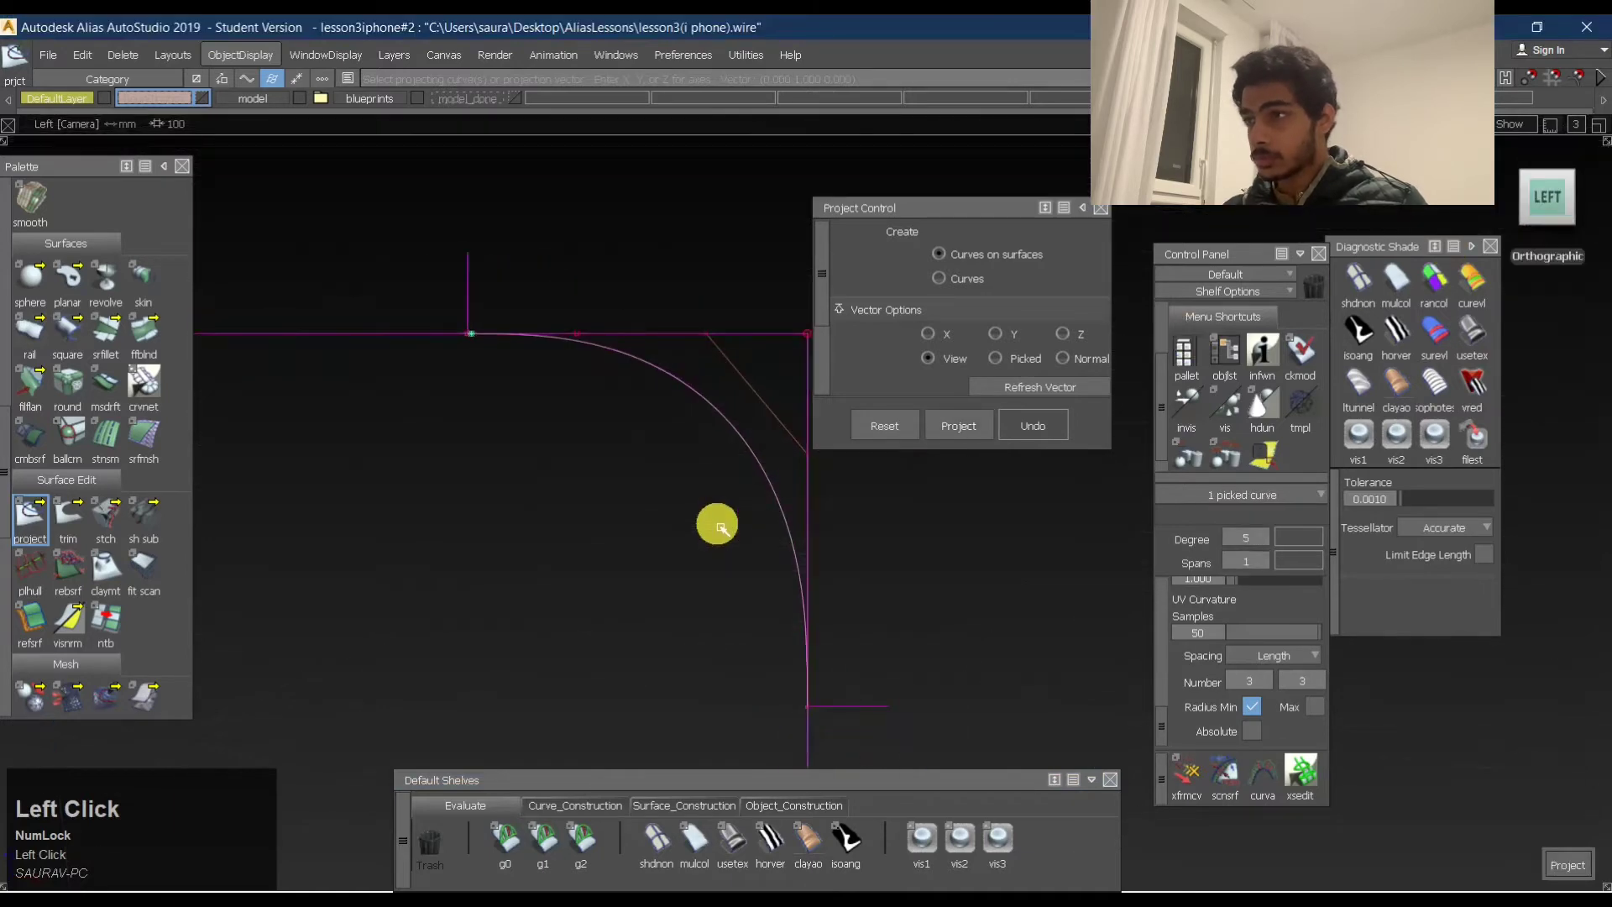
alt+shift+drag(767, 445, 706, 504)
ctrl+shift+drag(703, 562, 716, 383)
Project the corner Square surface's inner edge onto the flat side surface as a curve on surface along the left view.
click(665, 467)
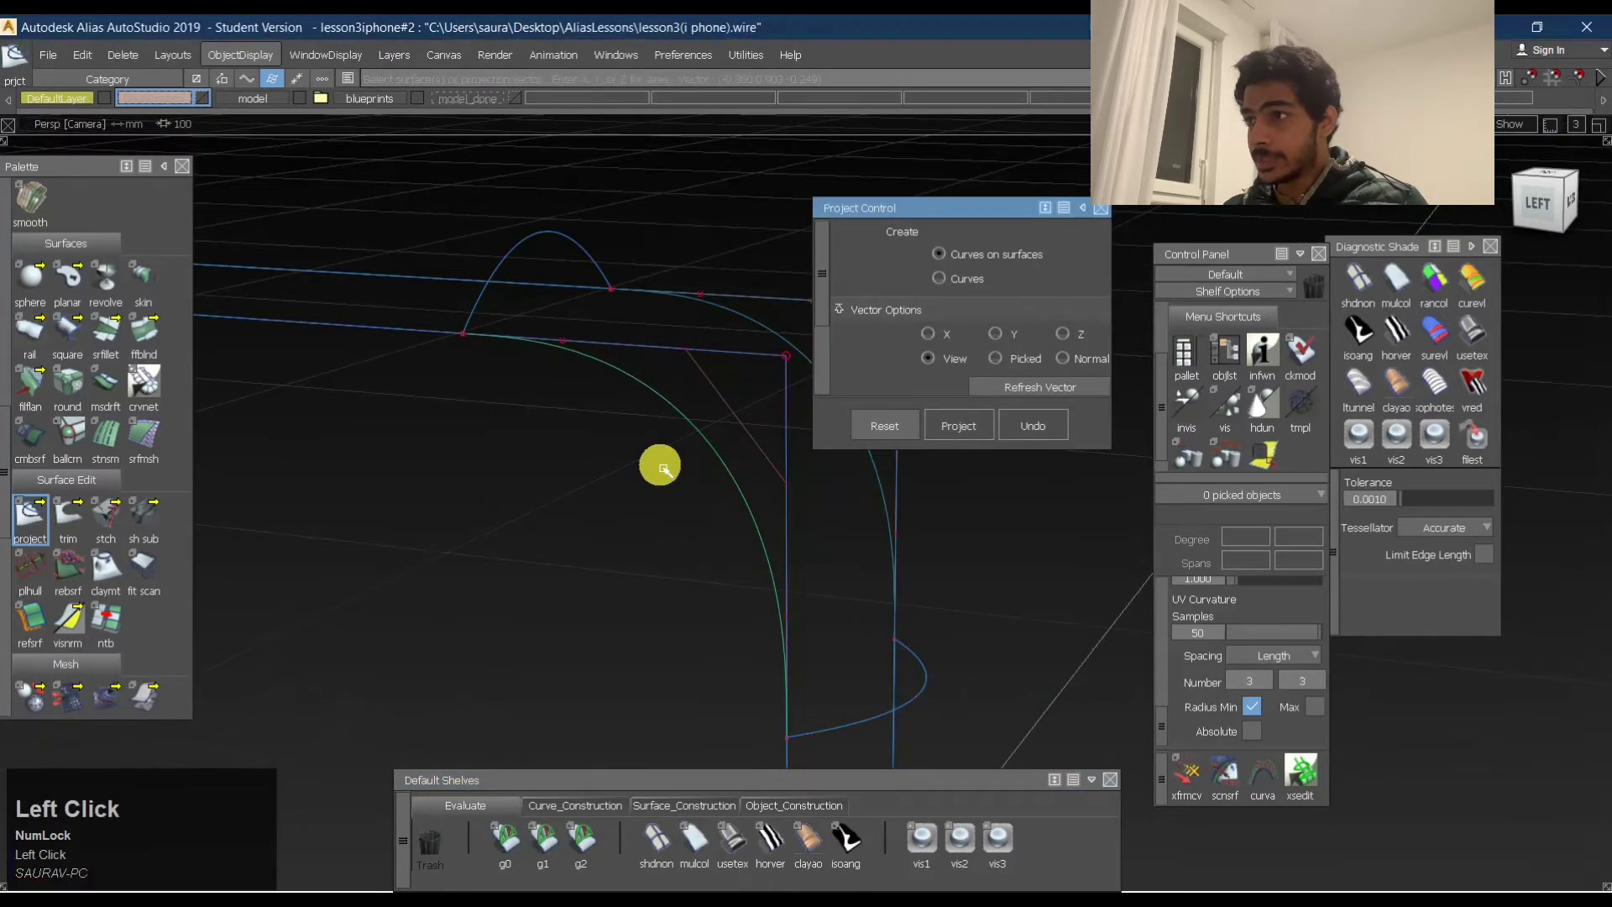
key(space)
click(707, 436)
click(720, 443)
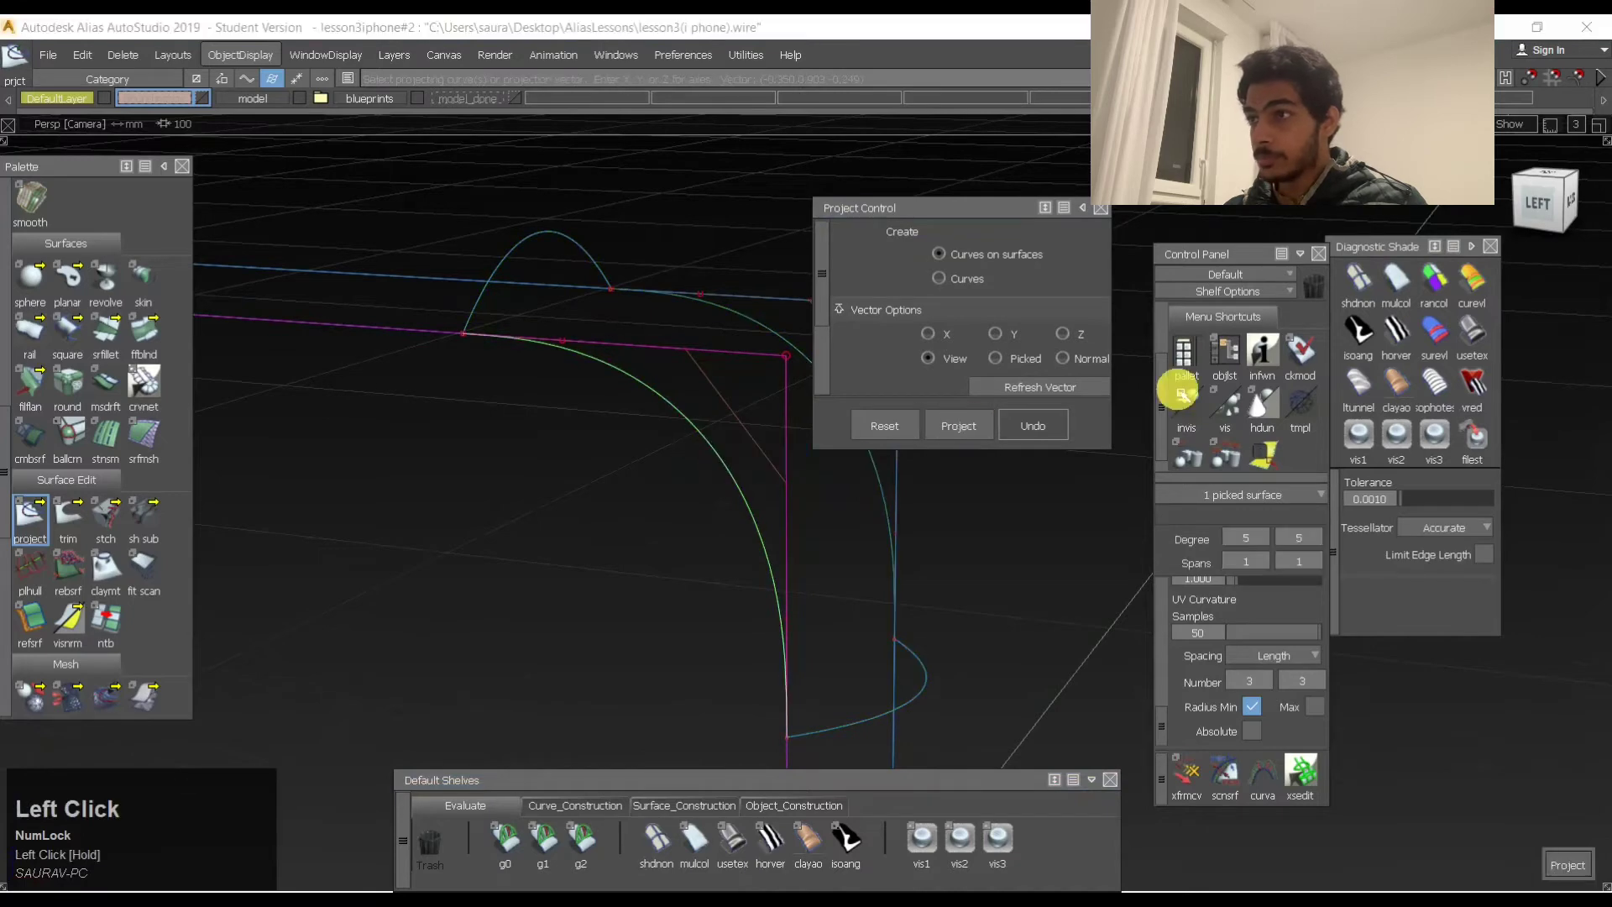
click(1542, 207)
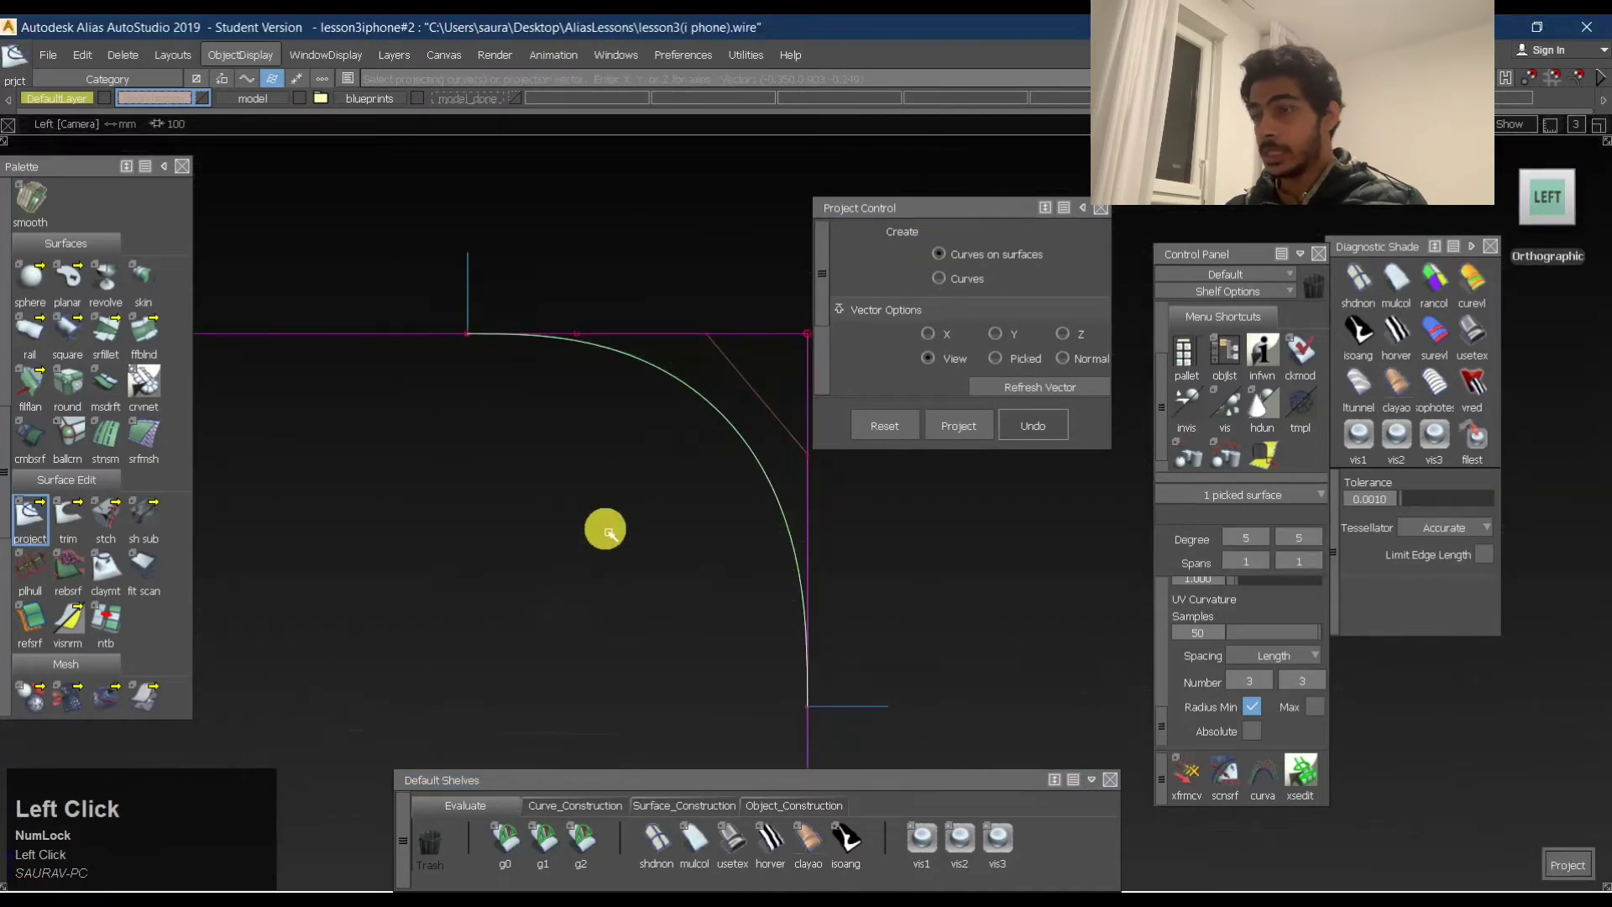
key(space)
Start Trim on the flat side surface and select the region inside the projected corner curve.
alt+shift+right_drag(669, 439, 563, 527)
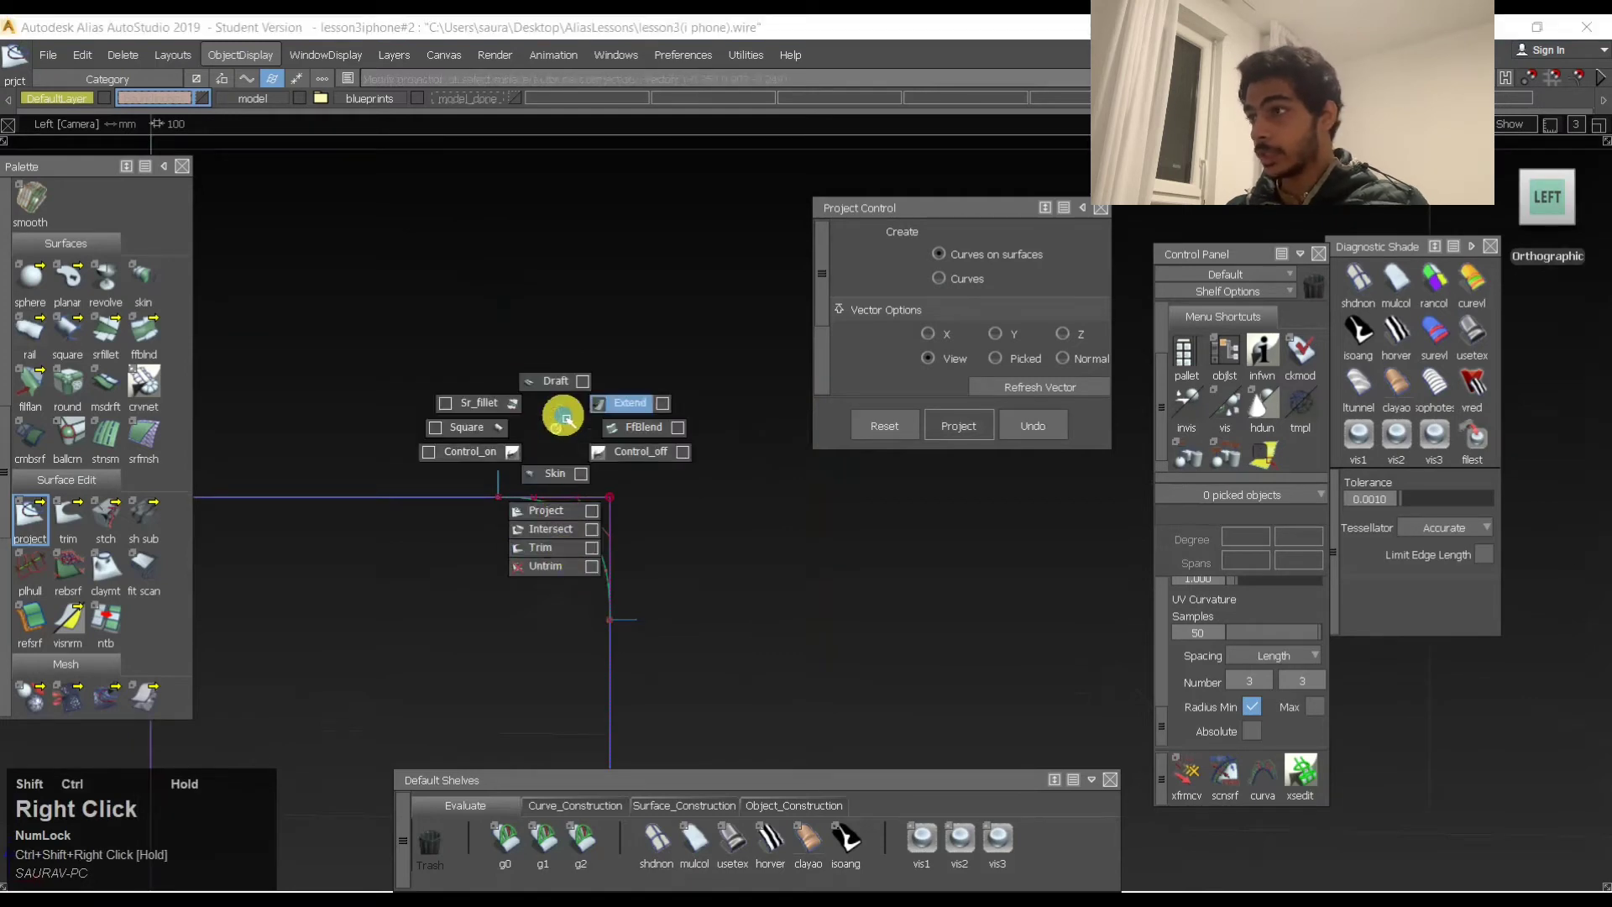
ctrl+shift+right_drag(563, 417, 546, 451)
click(70, 519)
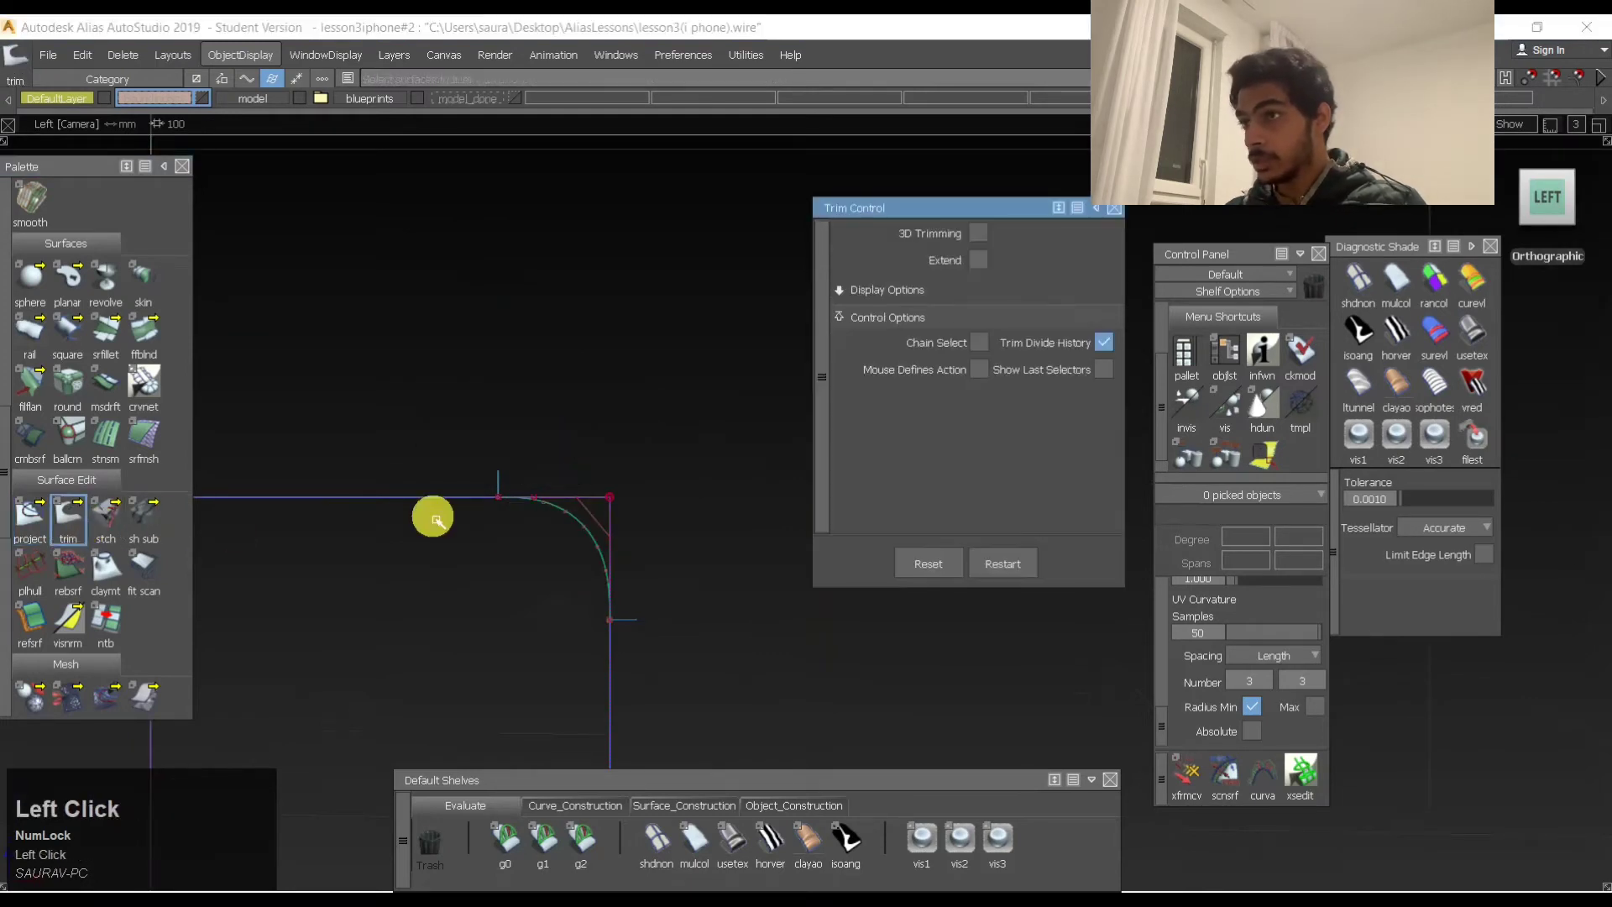
click(504, 601)
alt+shift+middle_drag(504, 601, 582, 515)
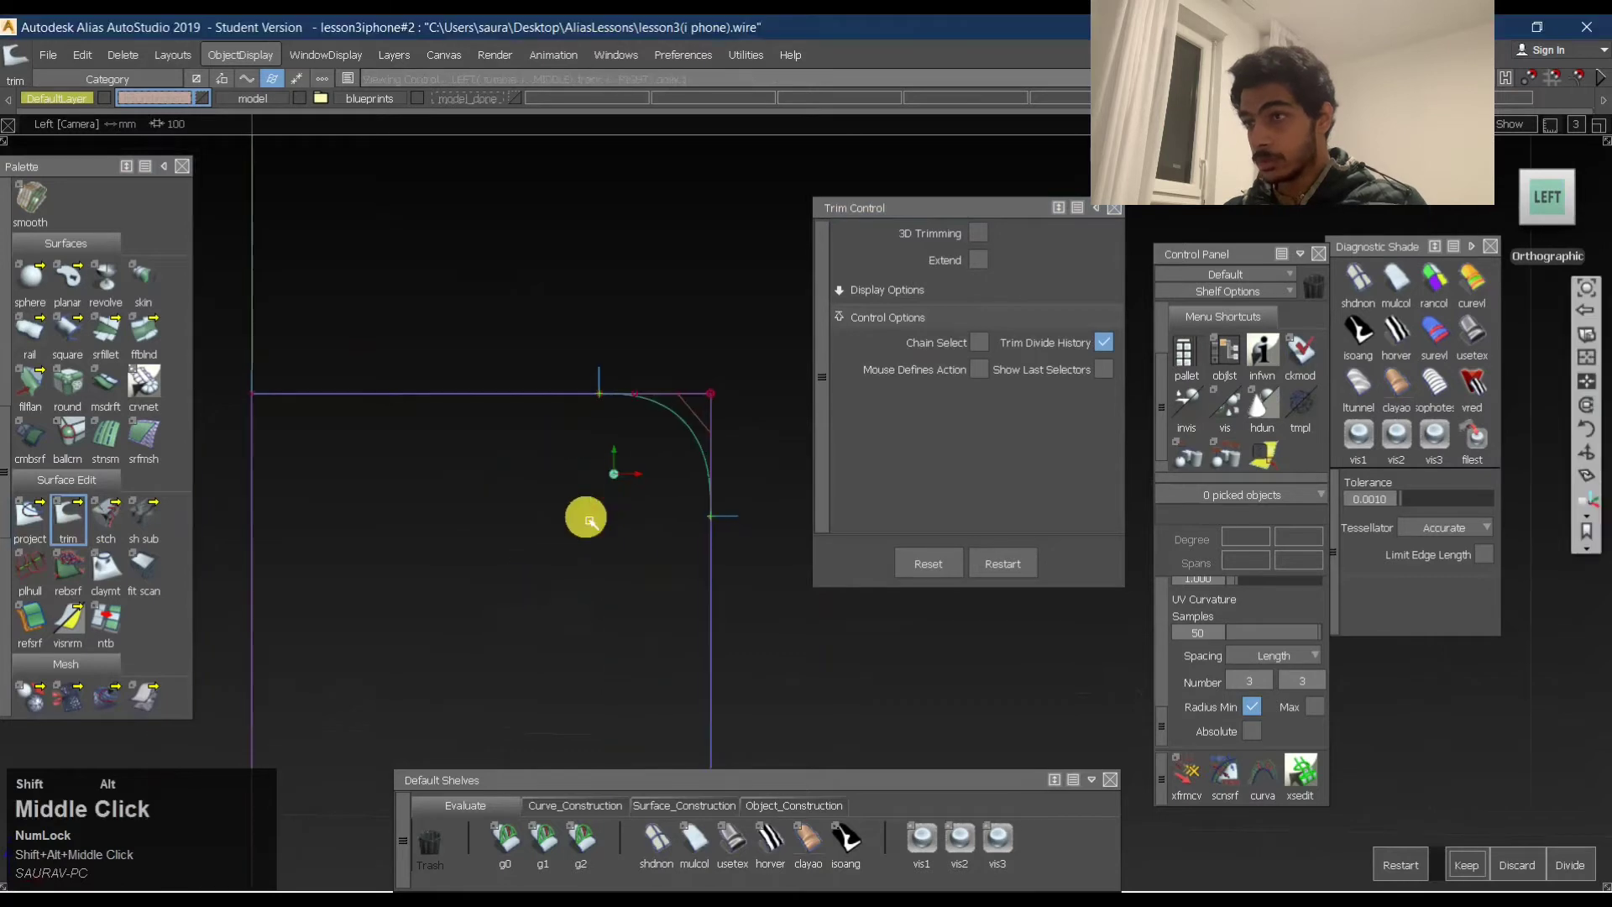
Trim the flat left face along the rounded corner curve, keeping the region inside the curve.
click(508, 592)
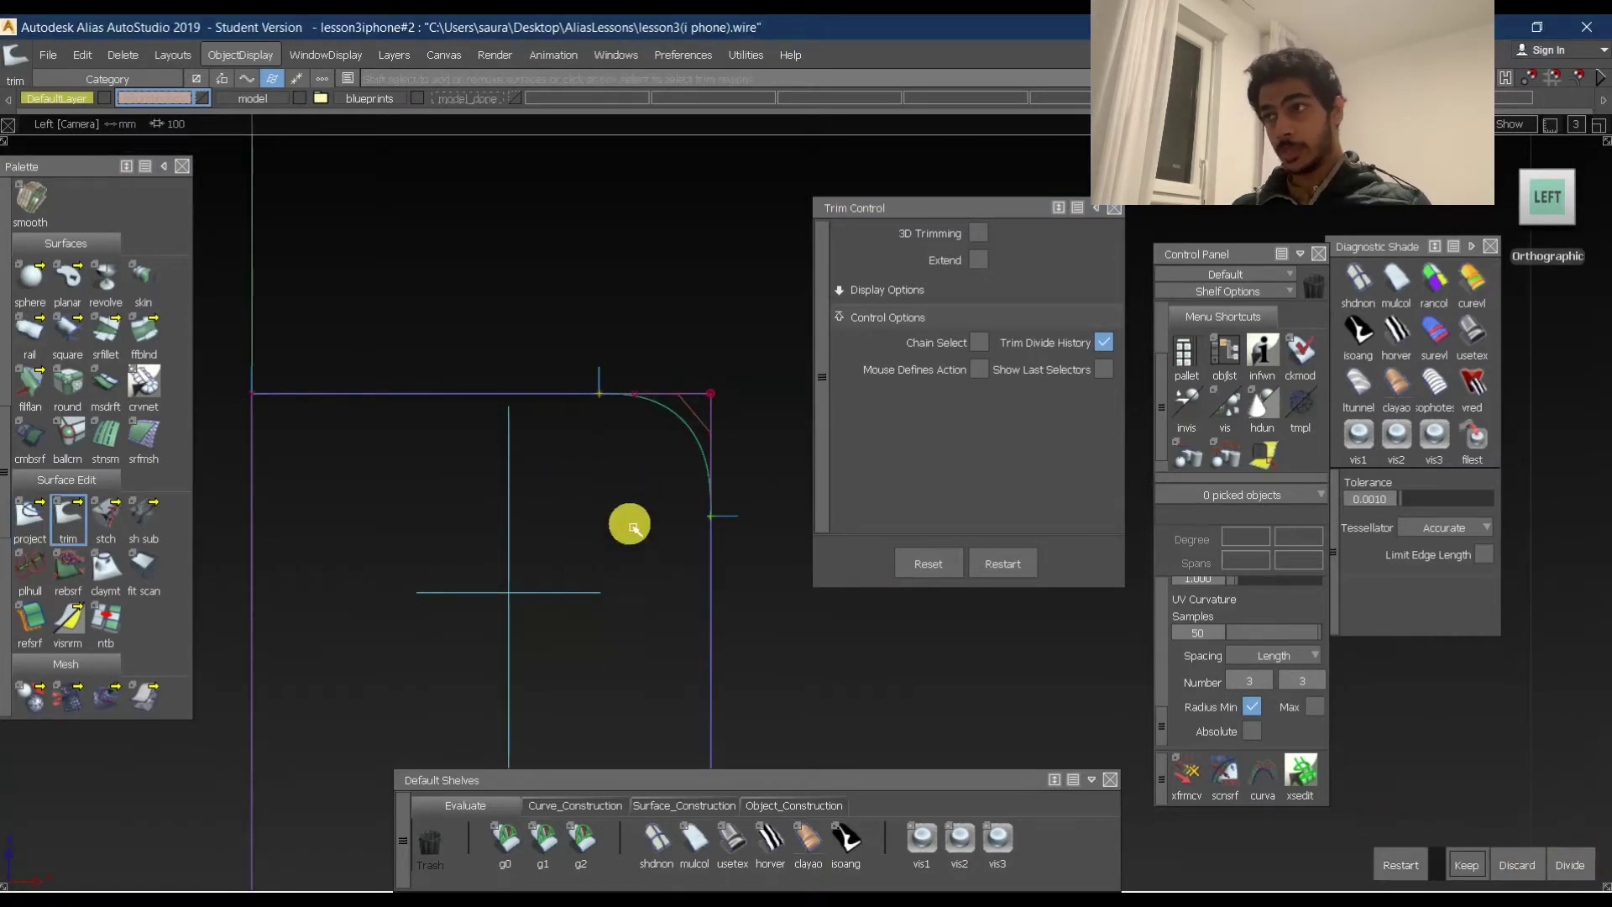
key(space)
alt+shift+drag(731, 392, 619, 487)
alt+shift+right_drag(619, 487, 696, 792)
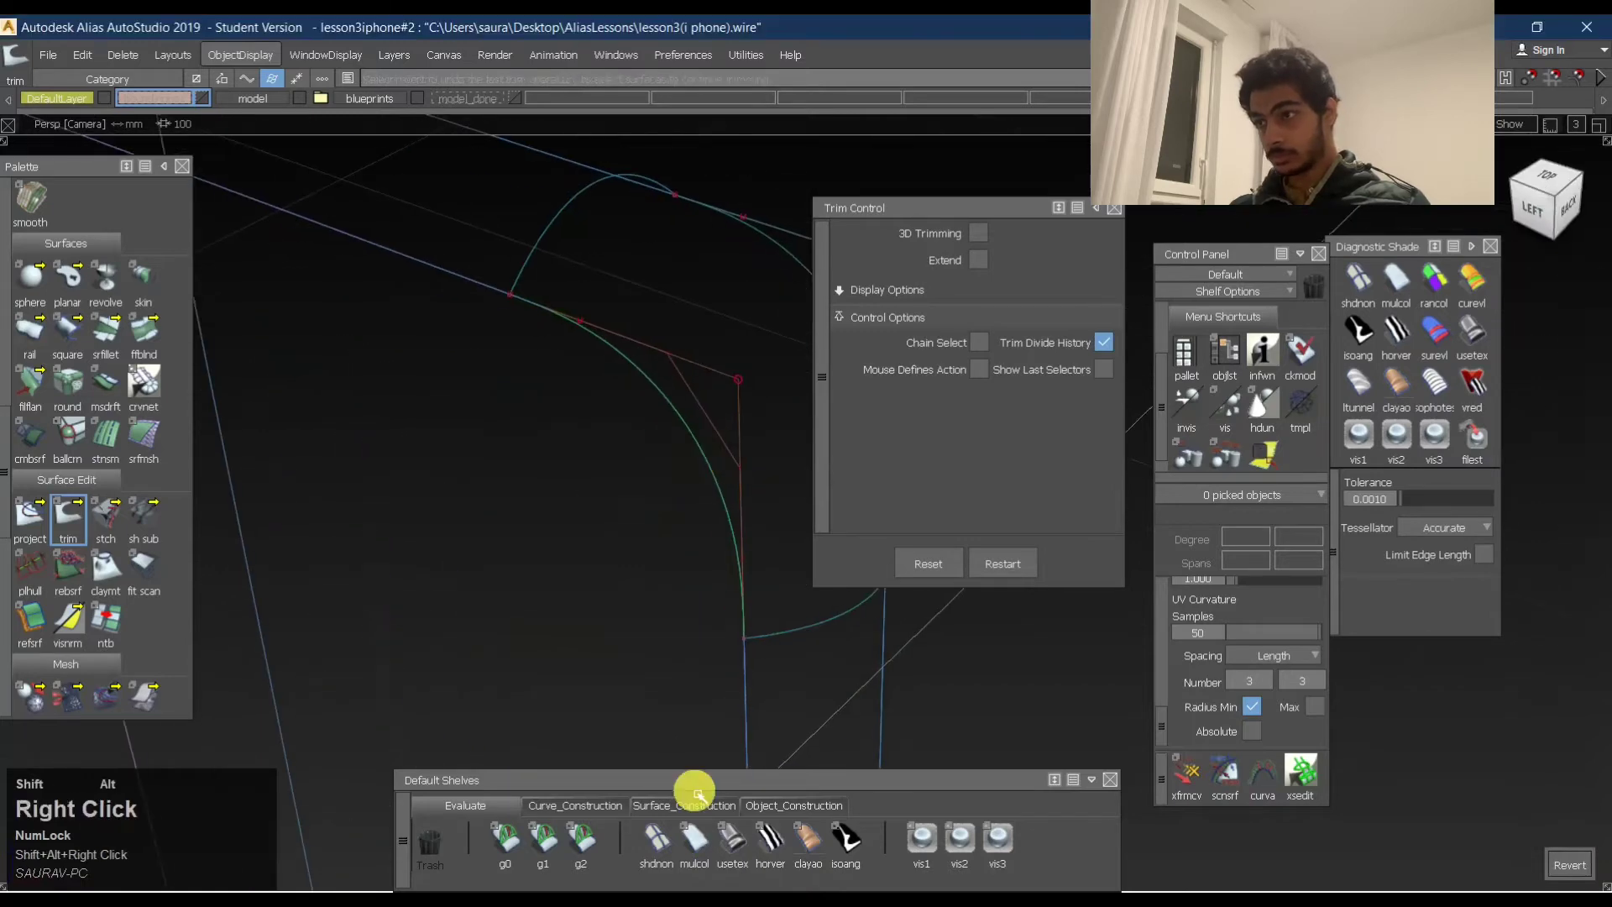
Shade the model and examine the trimmed corner together with the rounded blend surface.
click(733, 840)
alt+shift+middle_drag(602, 464, 597, 425)
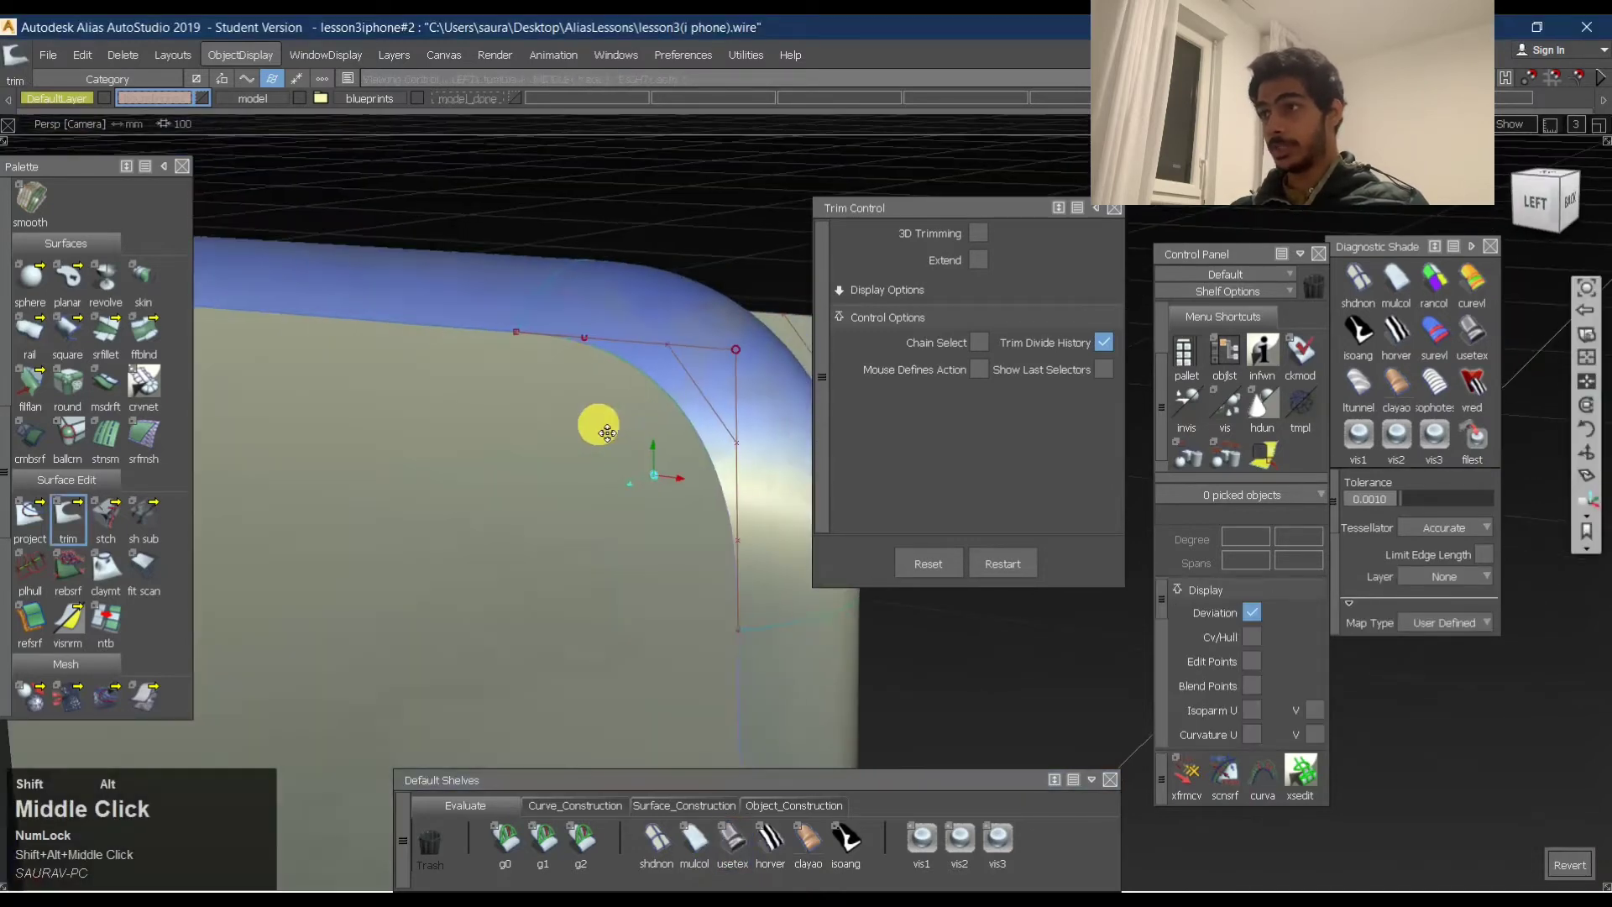
alt+shift+right_drag(597, 424, 628, 426)
alt+shift+drag(628, 426, 857, 720)
Check the rounded corner's reflections with horizontal zebra stripes from the top, left and right, and turn the shading off.
click(771, 840)
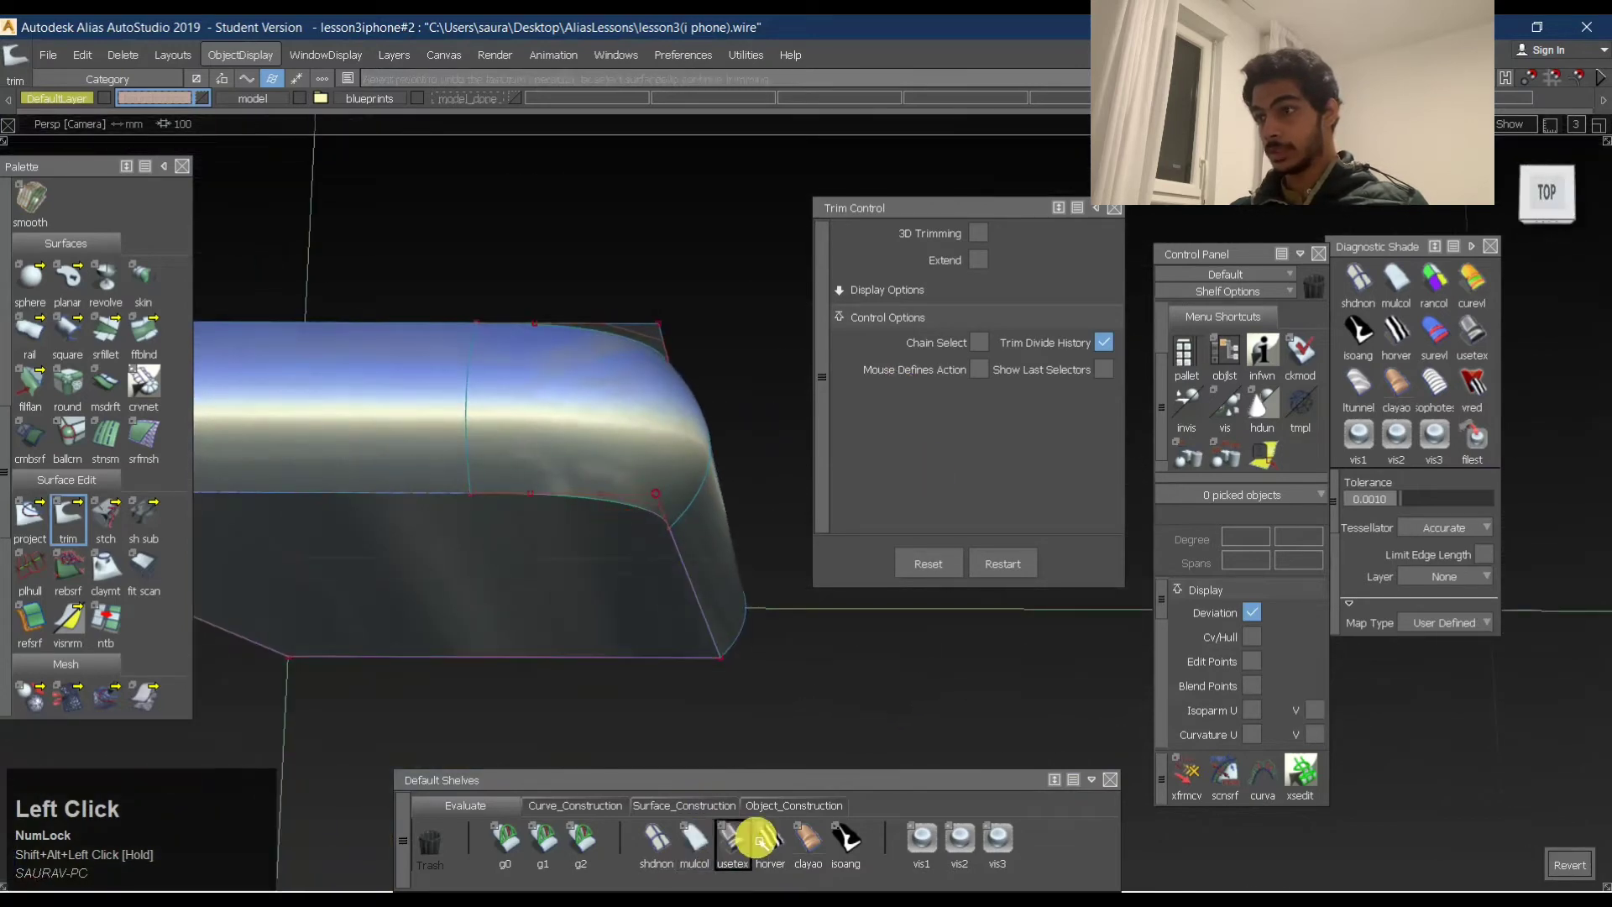
click(655, 445)
alt+shift+drag(662, 381, 1401, 233)
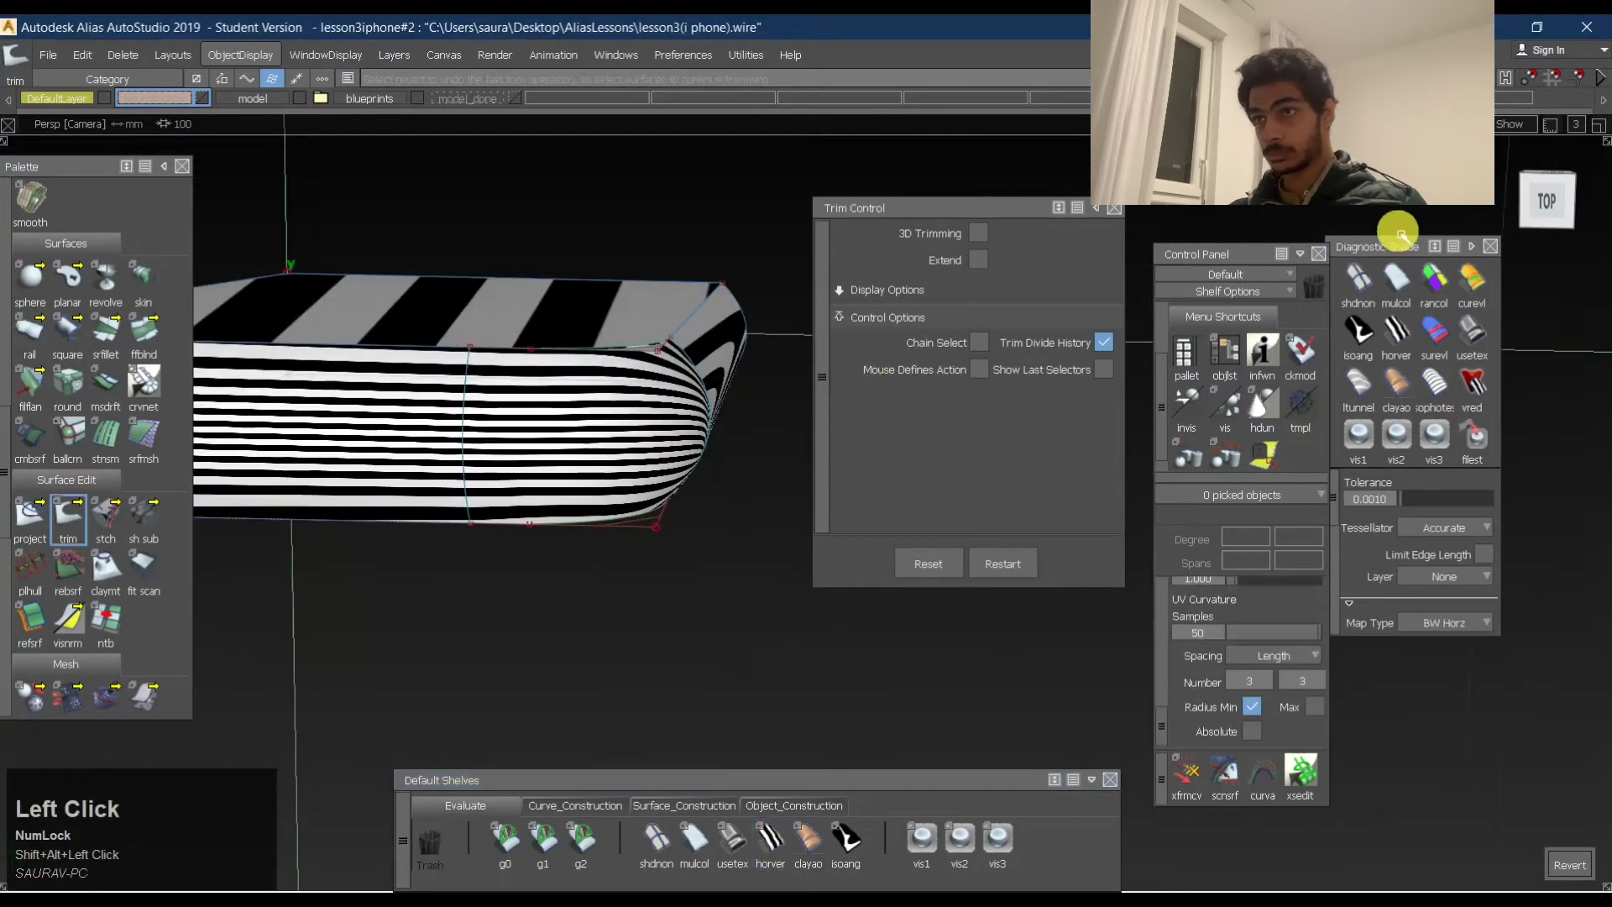
click(1548, 202)
alt+shift+drag(745, 576, 446, 350)
click(1525, 195)
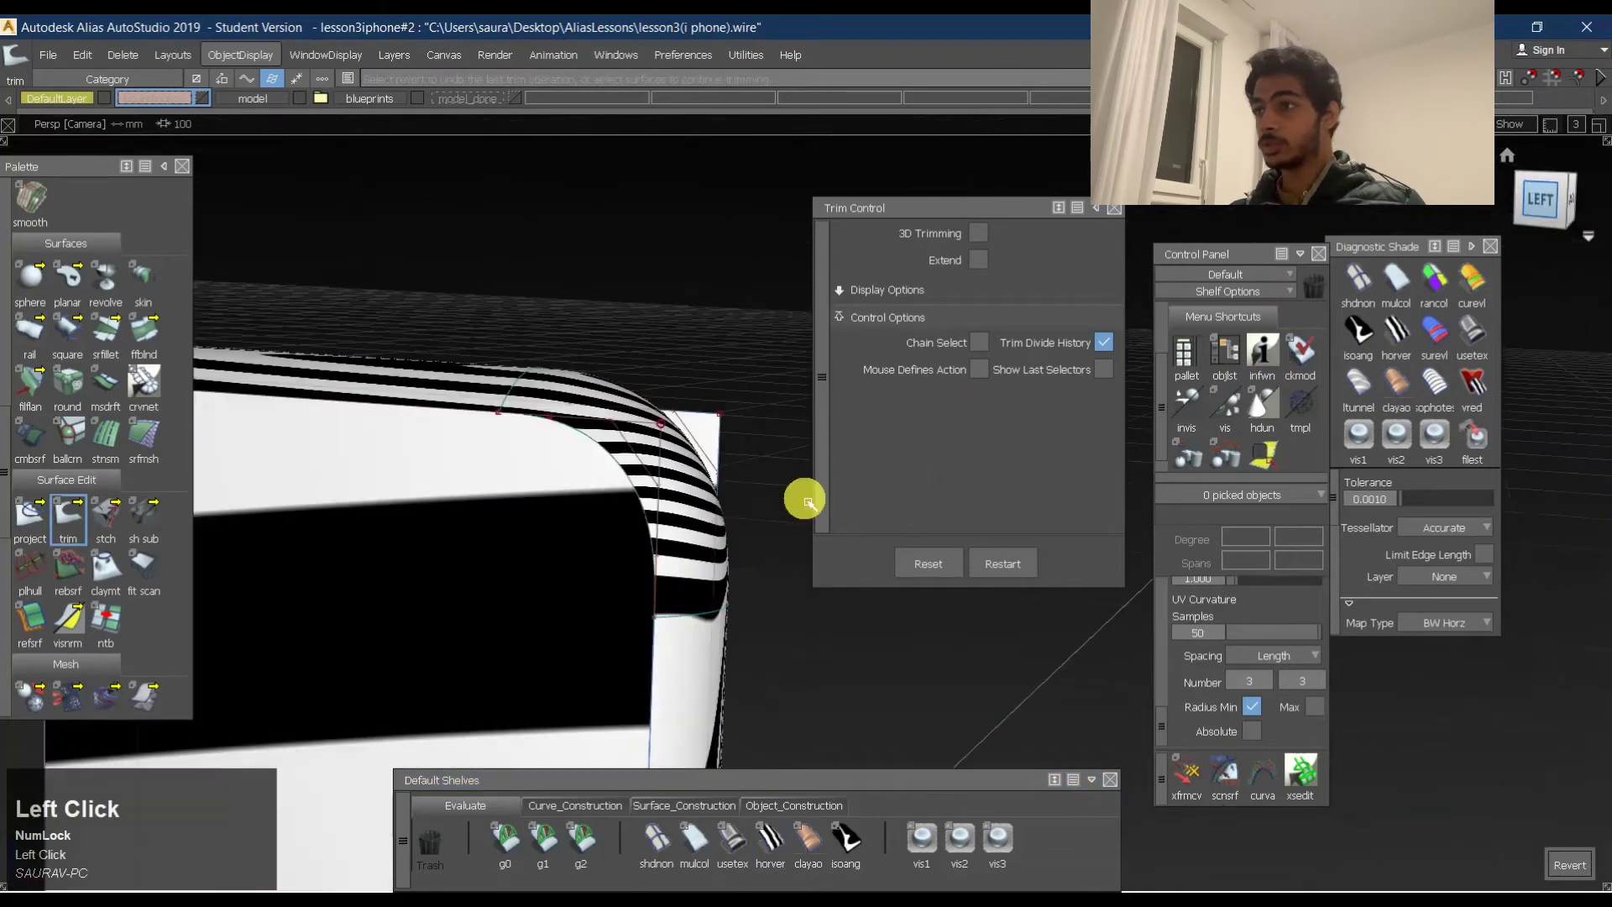
alt+shift+drag(806, 501, 718, 349)
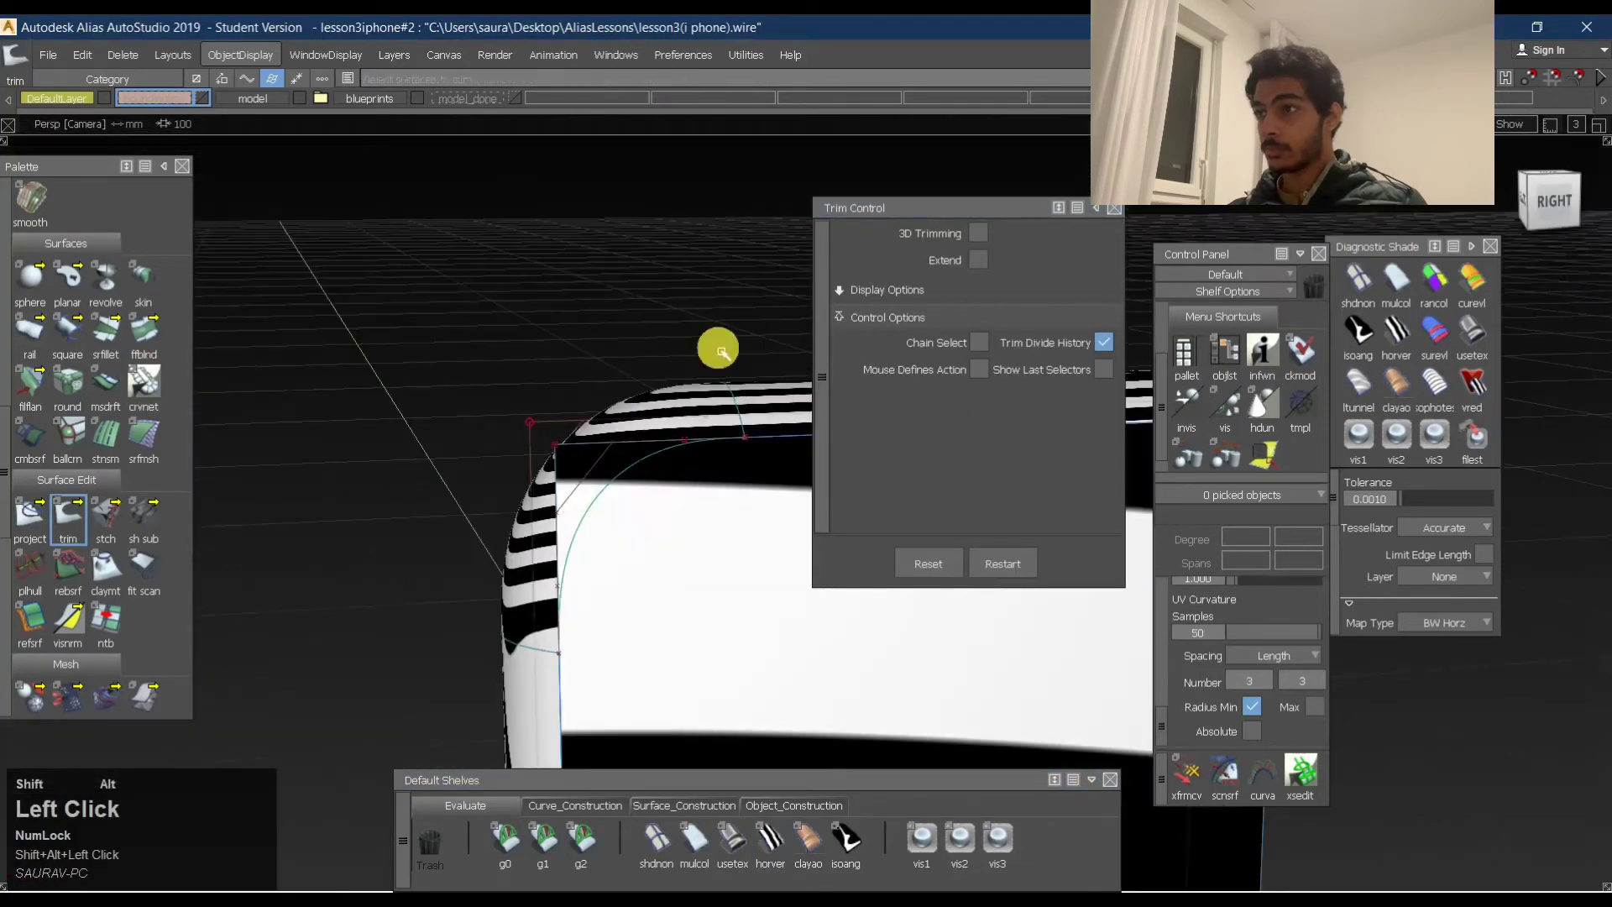
click(1556, 204)
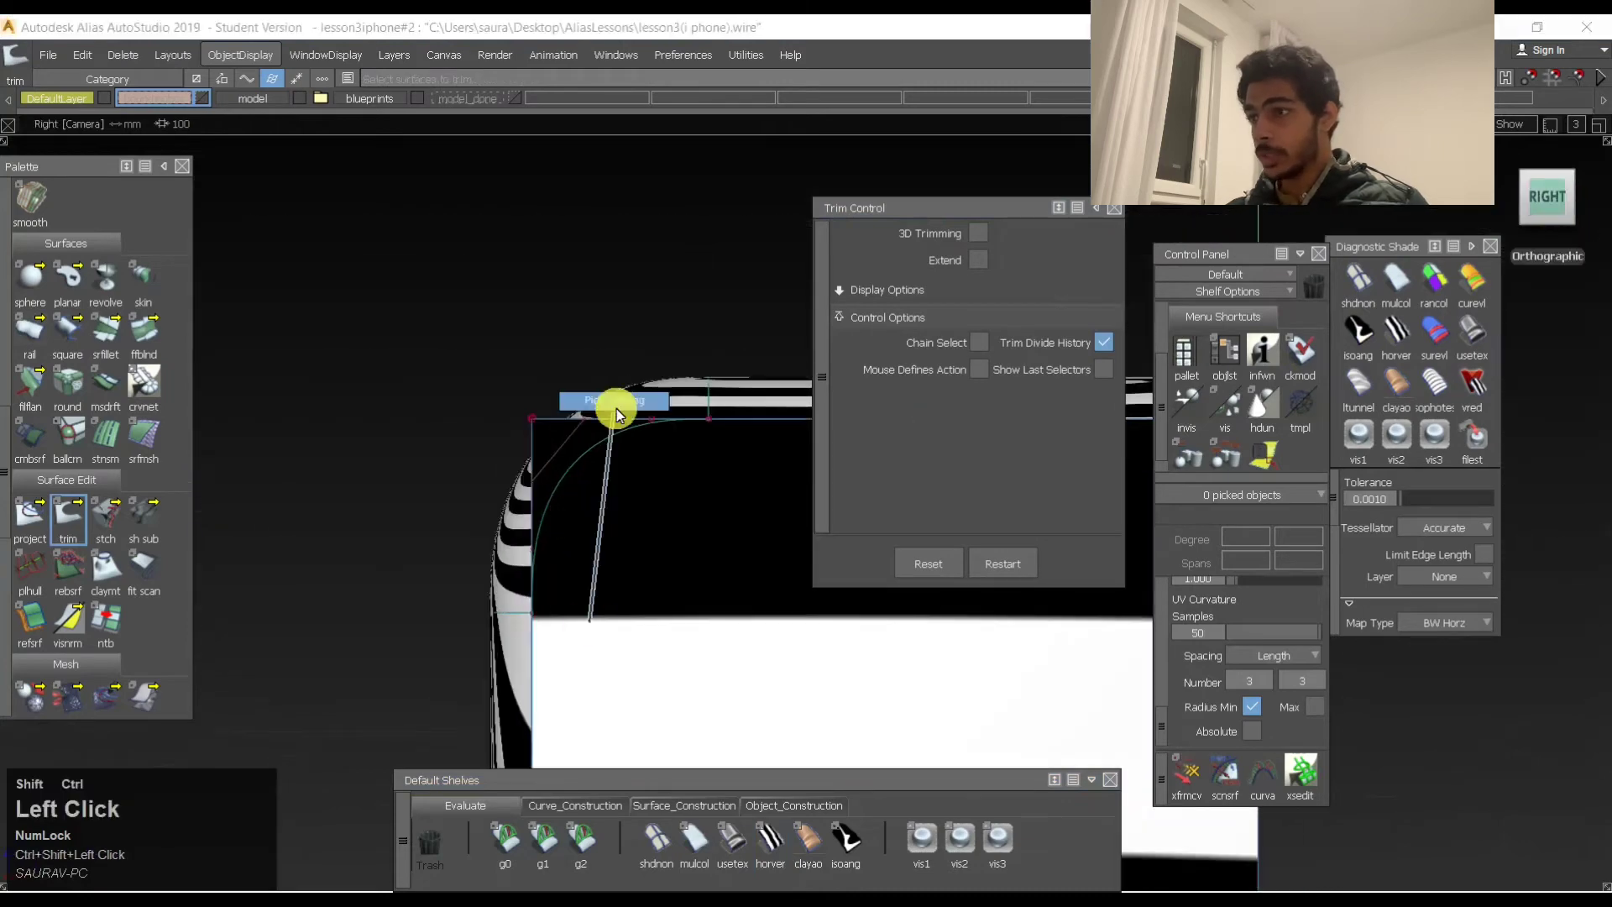
click(663, 840)
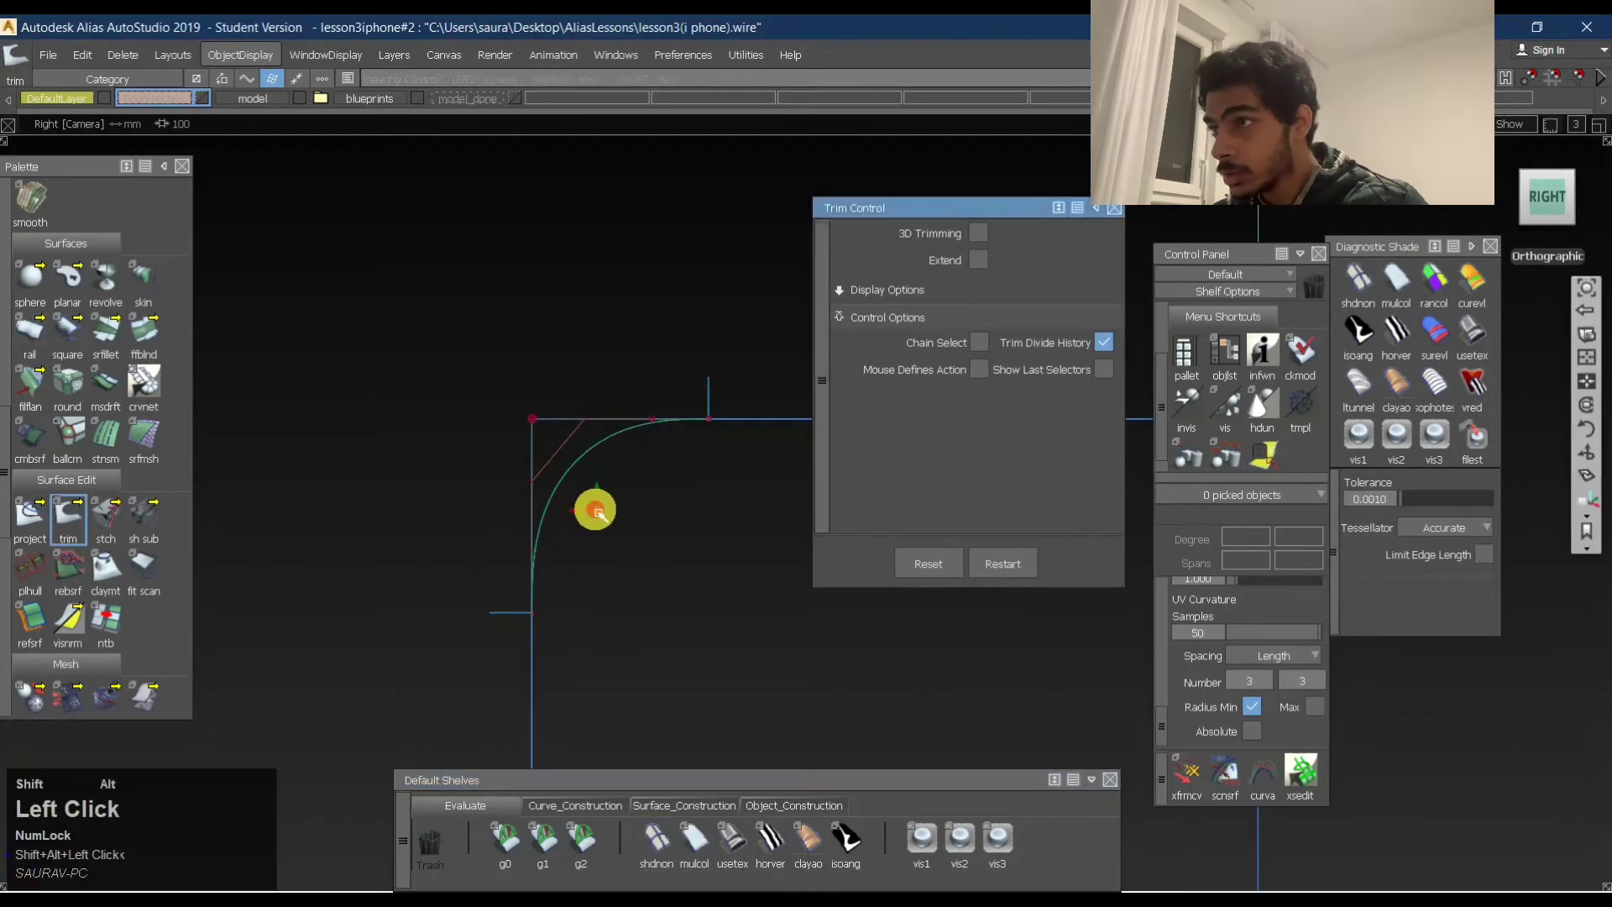
Project the corner blend's near edge onto the flat right face along the view direction as a curve on surface.
mouse_move(594, 515)
alt+shift+right_down()
mouse_move(613, 431)
mouse_move(567, 475)
mouse_move(574, 494)
alt+shift+right_up()
click(550, 445)
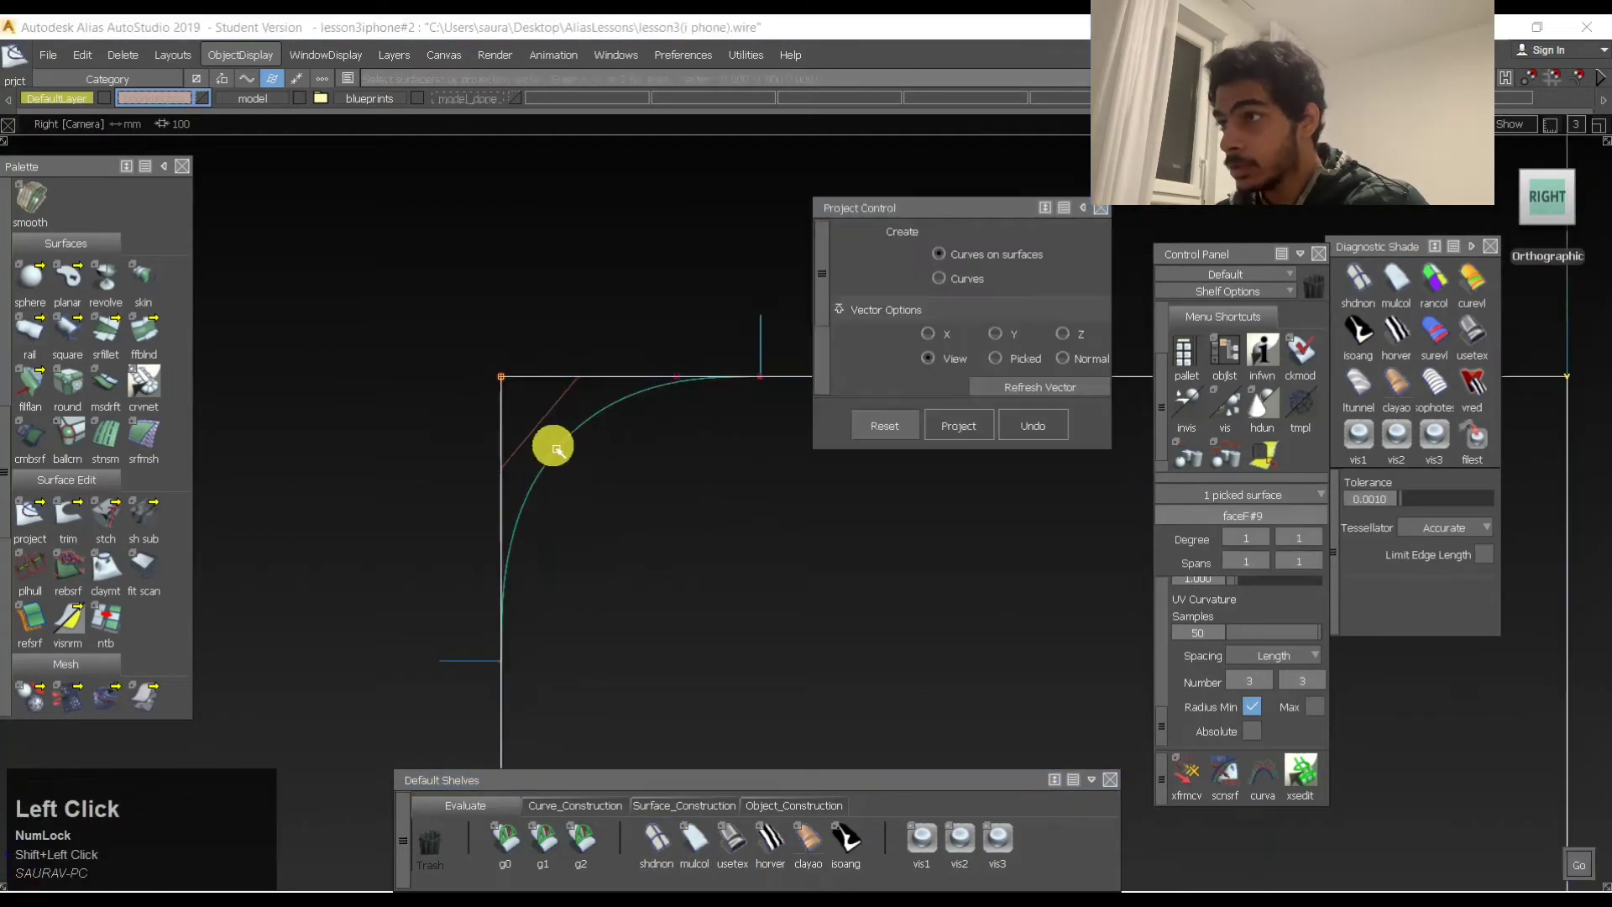
alt+shift+drag(526, 428, 632, 538)
click(632, 538)
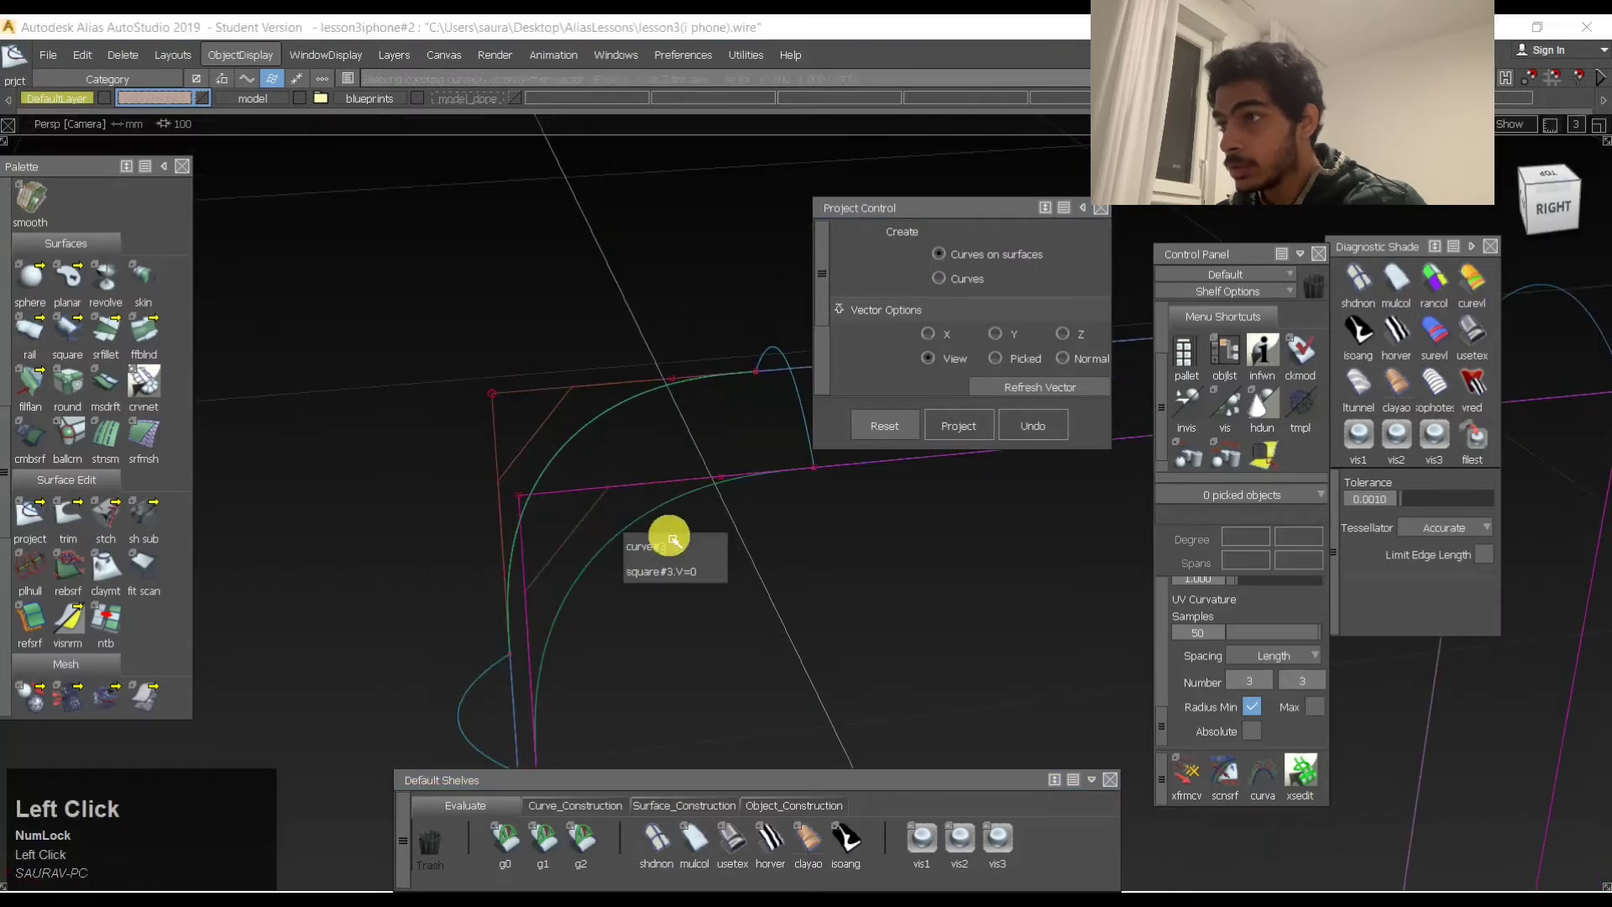
click(660, 561)
click(1552, 212)
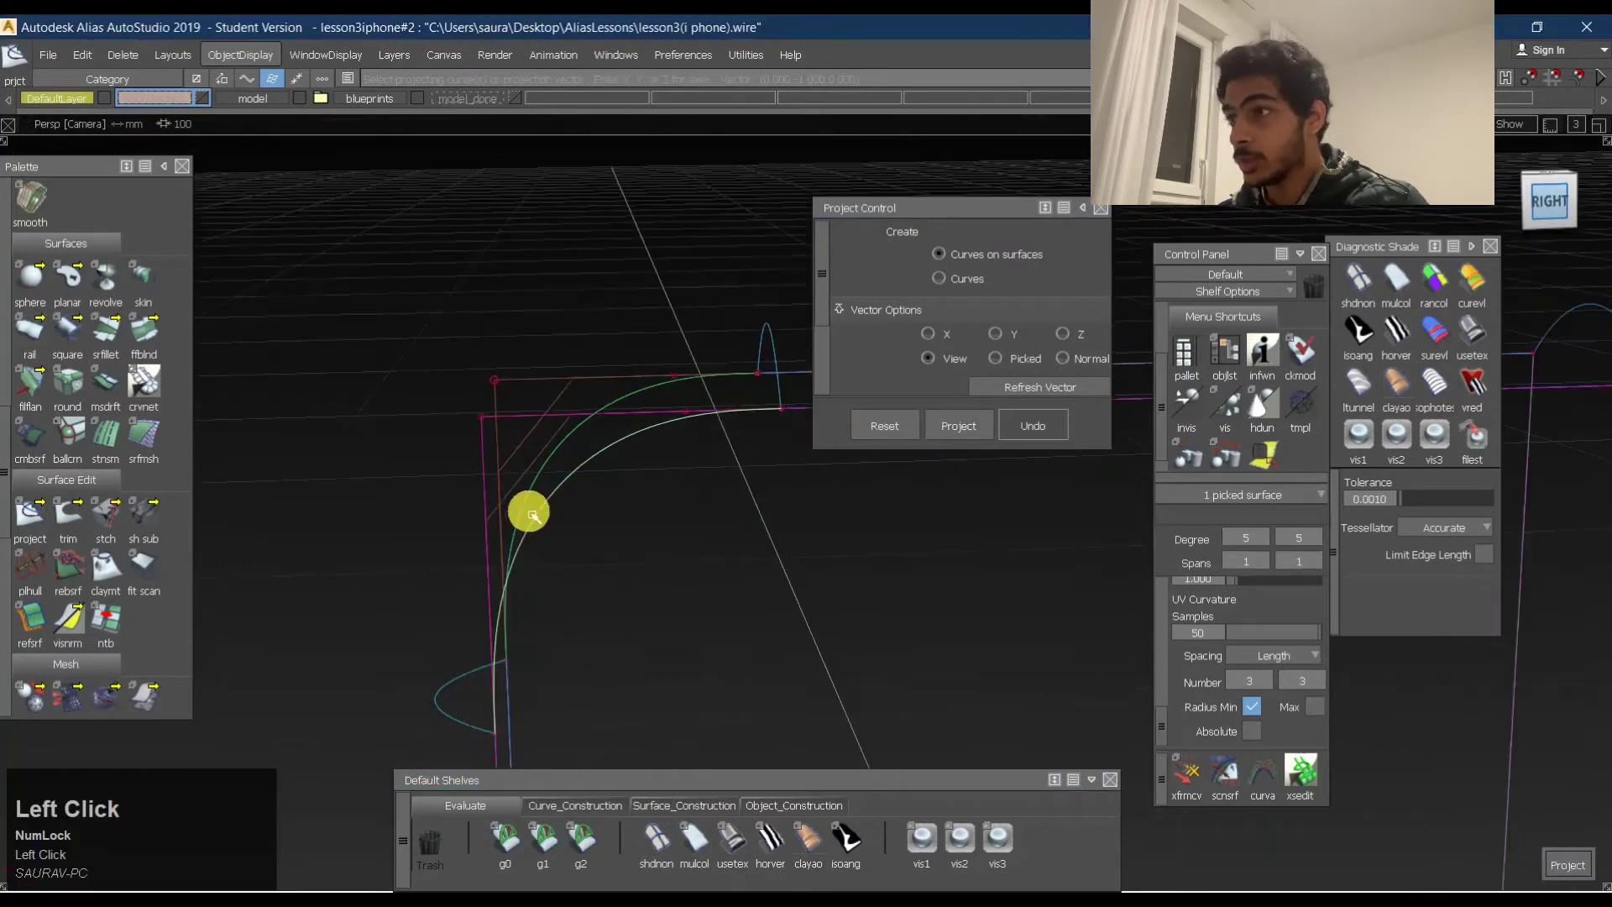
click(507, 471)
Trim the flat right face along the projected corner curve, keeping the inner region, and clear the selection.
ctrl+shift+right_drag(720, 389, 720, 511)
shift+click(623, 493)
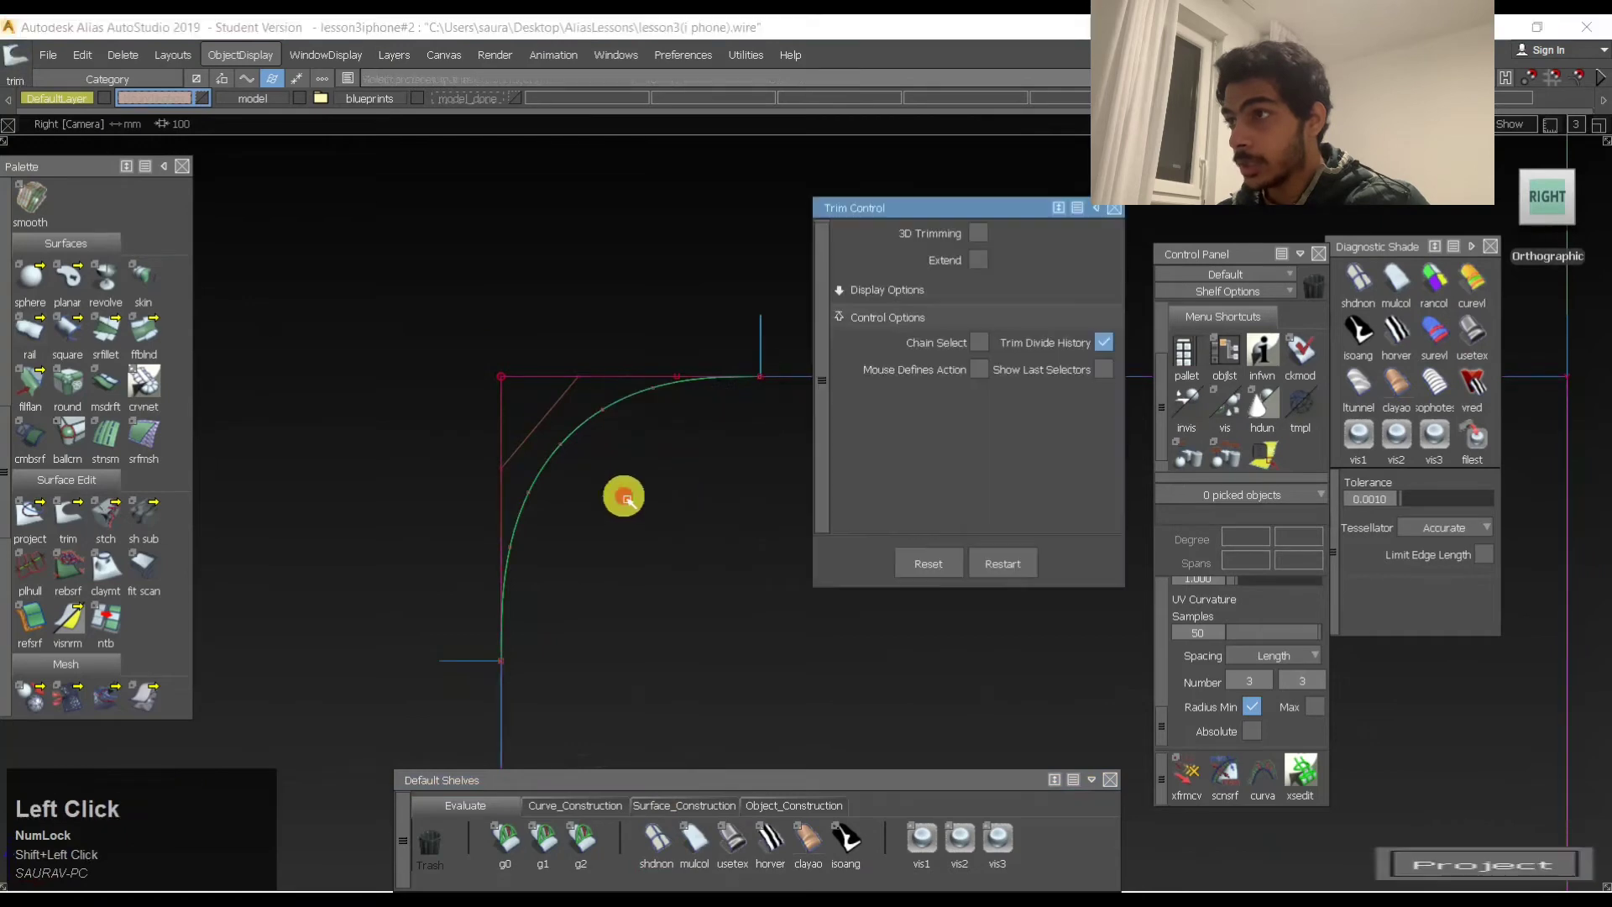
click(729, 482)
key(space)
ctrl+shift+drag(695, 517, 596, 445)
Display the control vertices of the corner blend surface, examine their layout in perspective and left views, and clear the selection.
alt+shift+drag(311, 394, 672, 477)
alt+shift+middle_drag(672, 477, 619, 461)
ctrl+shift+drag(619, 461, 554, 436)
click(617, 283)
ctrl+shift+right_drag(619, 343, 481, 478)
alt+shift+drag(481, 479, 806, 533)
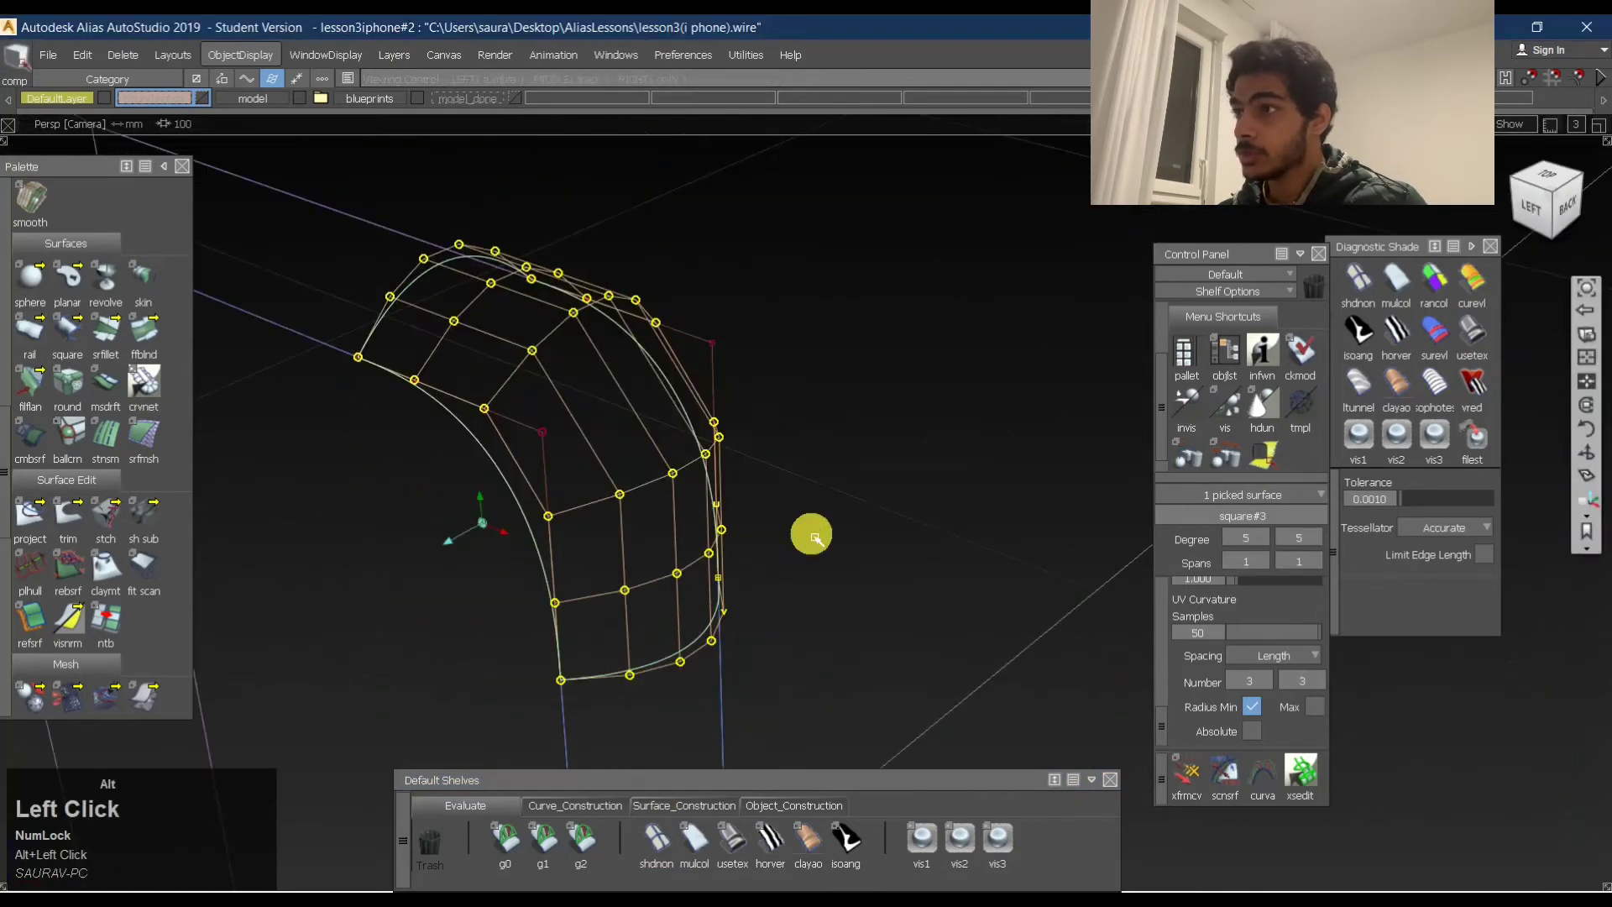
alt+shift+middle_drag(806, 532, 630, 471)
alt+shift+right_drag(630, 471, 684, 468)
alt+shift+drag(684, 468, 889, 374)
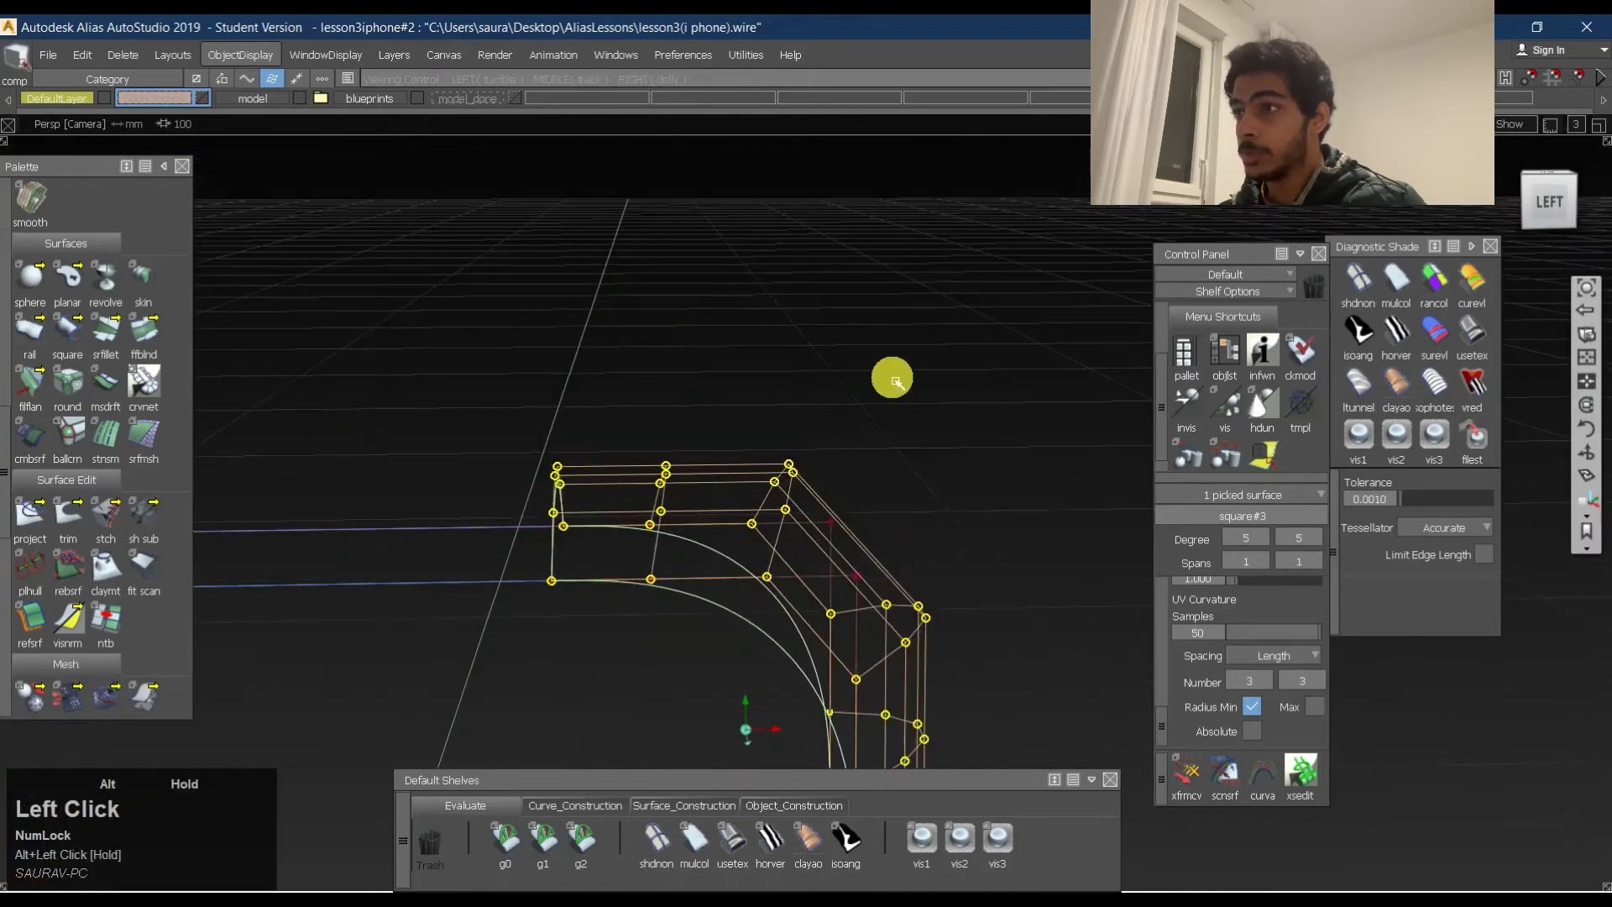
click(1541, 209)
ctrl+shift+drag(760, 613, 781, 399)
Shade the model in the left view and show the blueprint canvas behind it.
alt+shift+right_drag(781, 399, 874, 457)
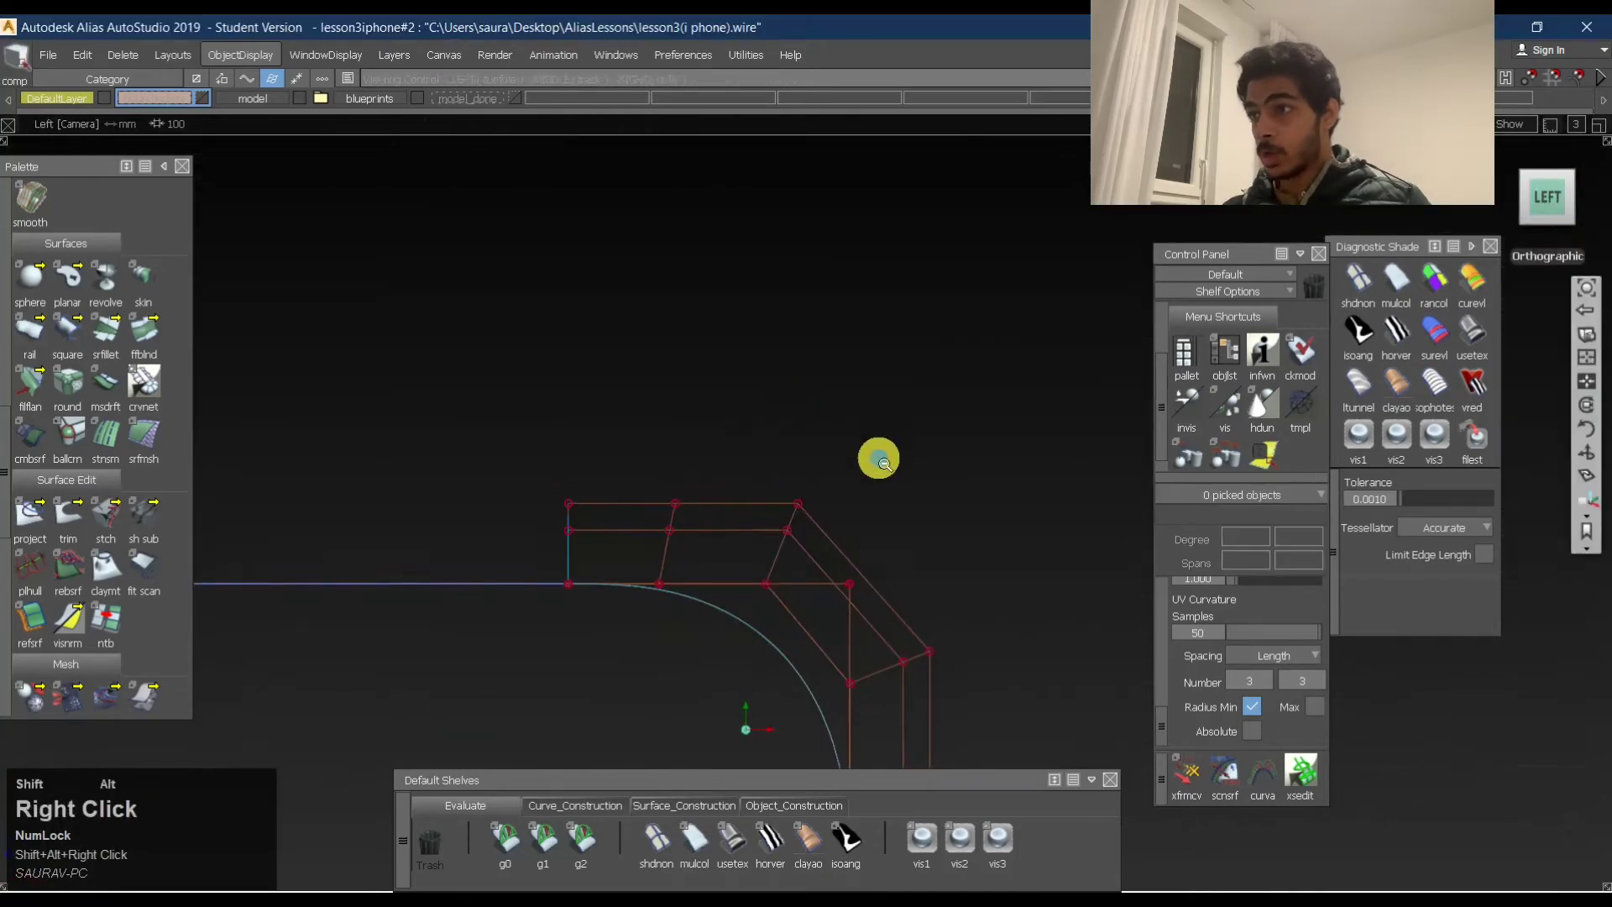
alt+shift+middle_drag(874, 457, 893, 461)
click(746, 840)
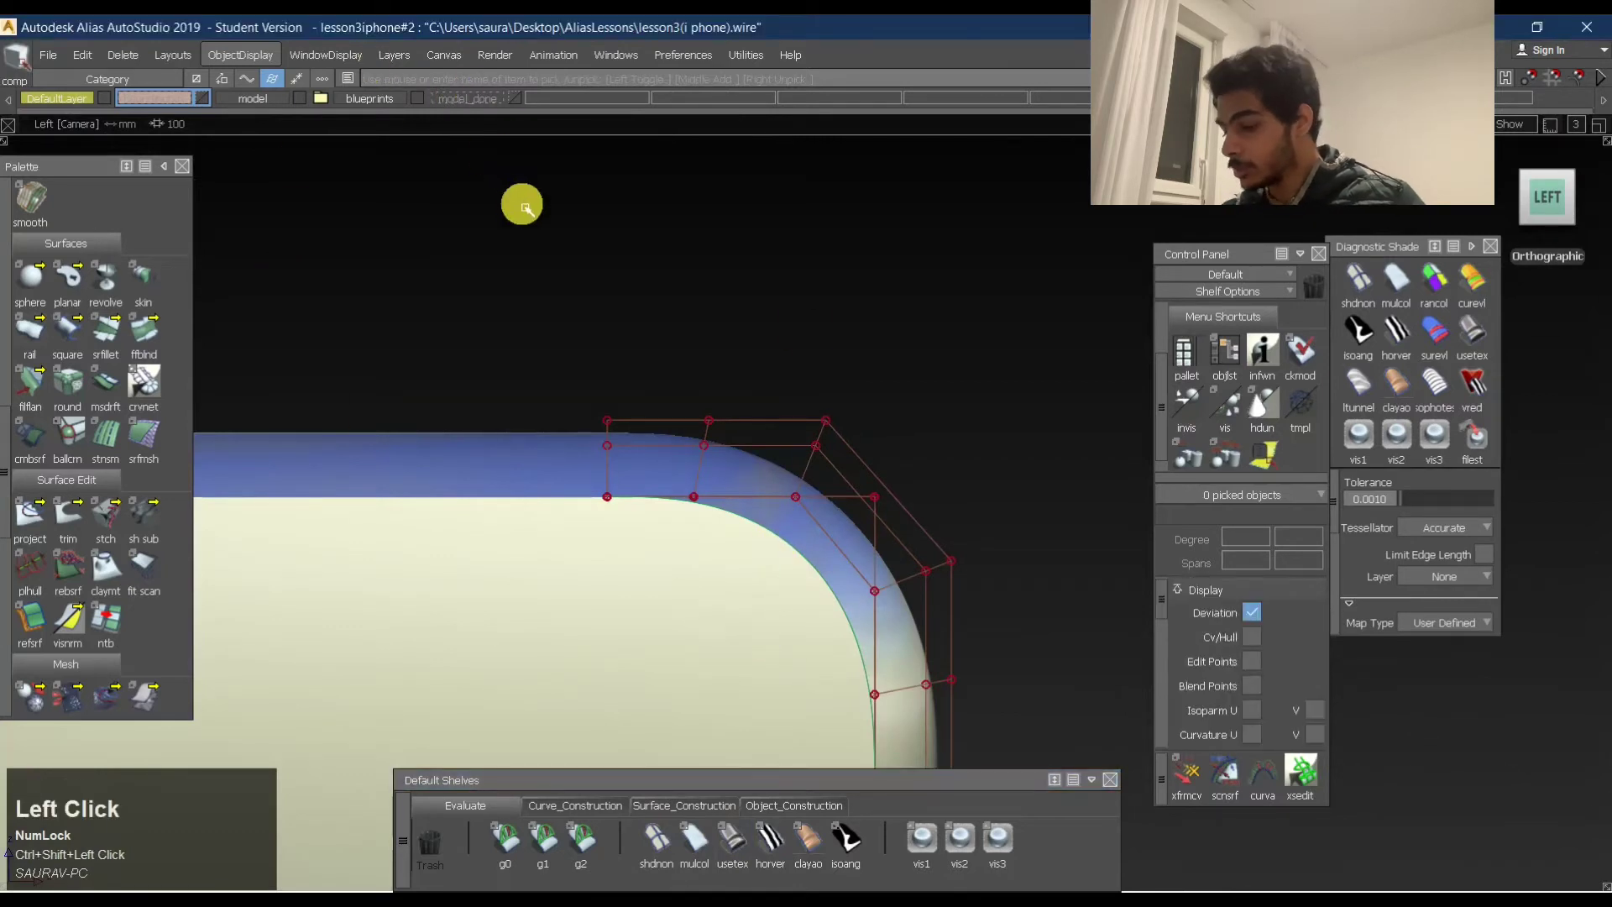
key(ctrl+j)
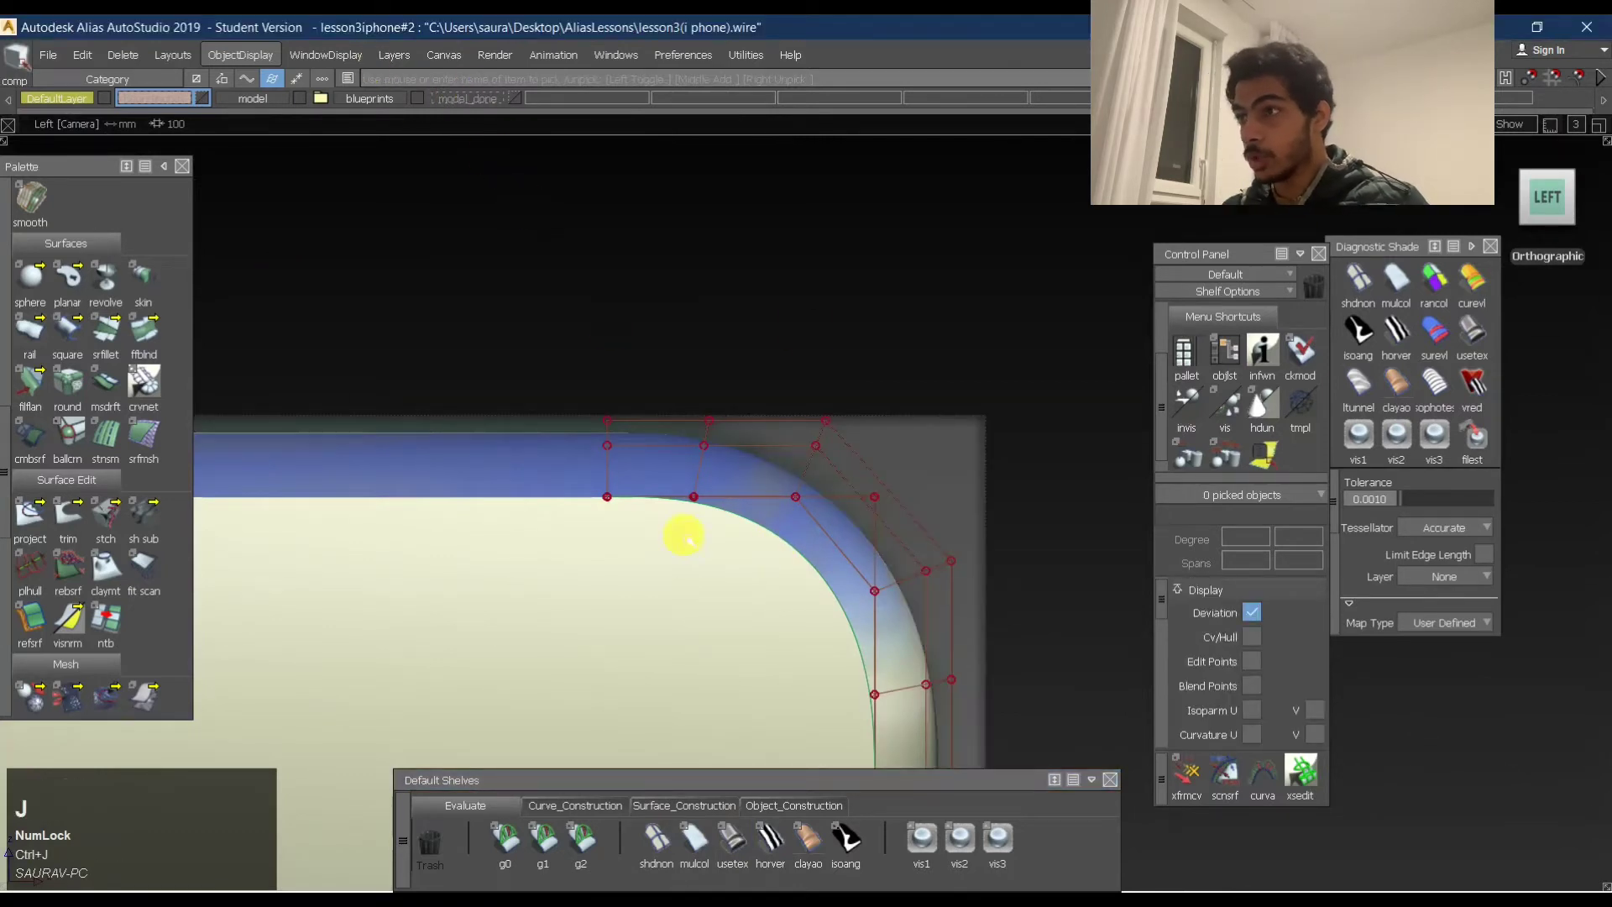
click(259, 55)
click(252, 100)
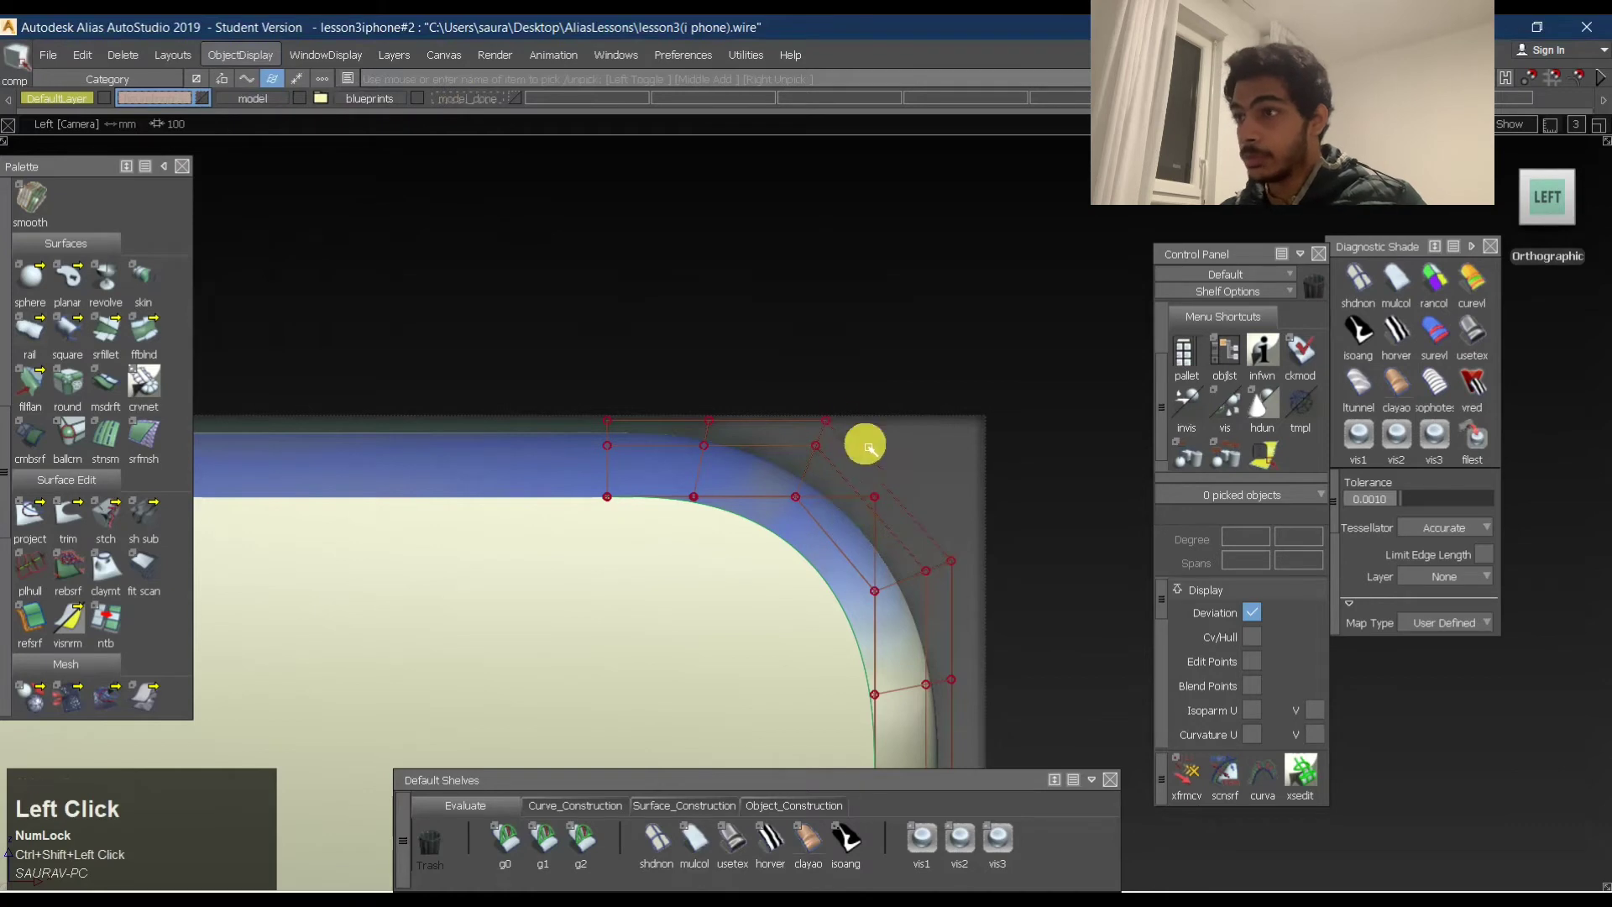
Hide the control vertices of the corner blend surface.
alt+shift+right_drag(865, 446, 921, 454)
alt+shift+middle_drag(922, 454, 858, 343)
alt+shift+right_drag(763, 402, 907, 353)
ctrl+shift+drag(813, 558, 845, 356)
mouse_move(970, 411)
alt+shift+right_down()
mouse_move(912, 418)
mouse_move(806, 345)
alt+shift+right_up()
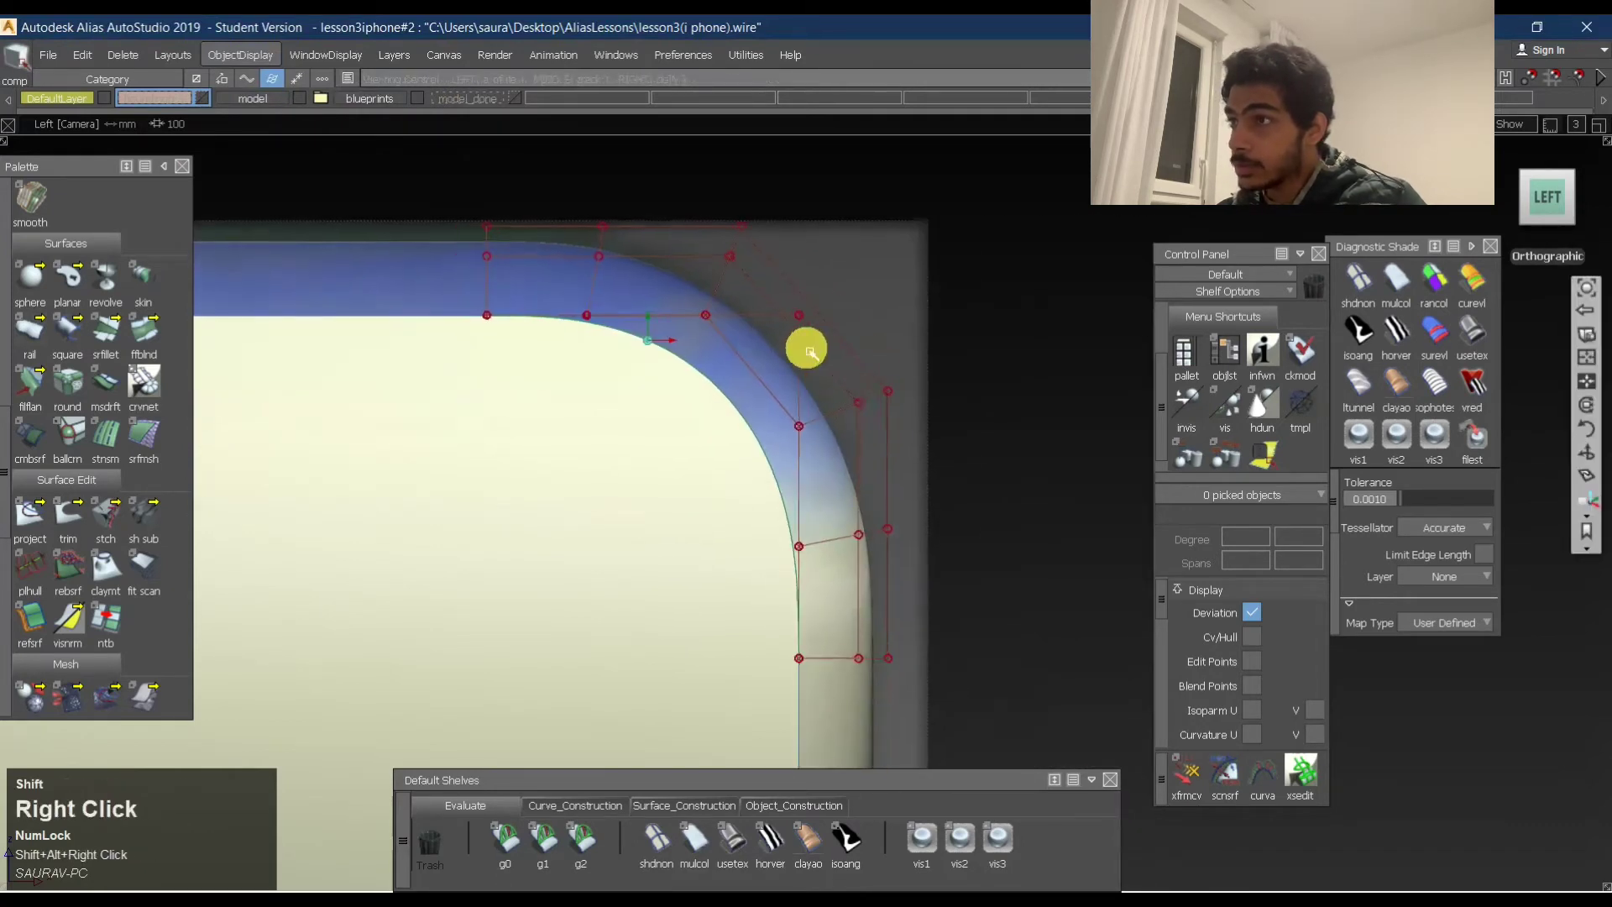
ctrl+shift+drag(807, 345, 654, 297)
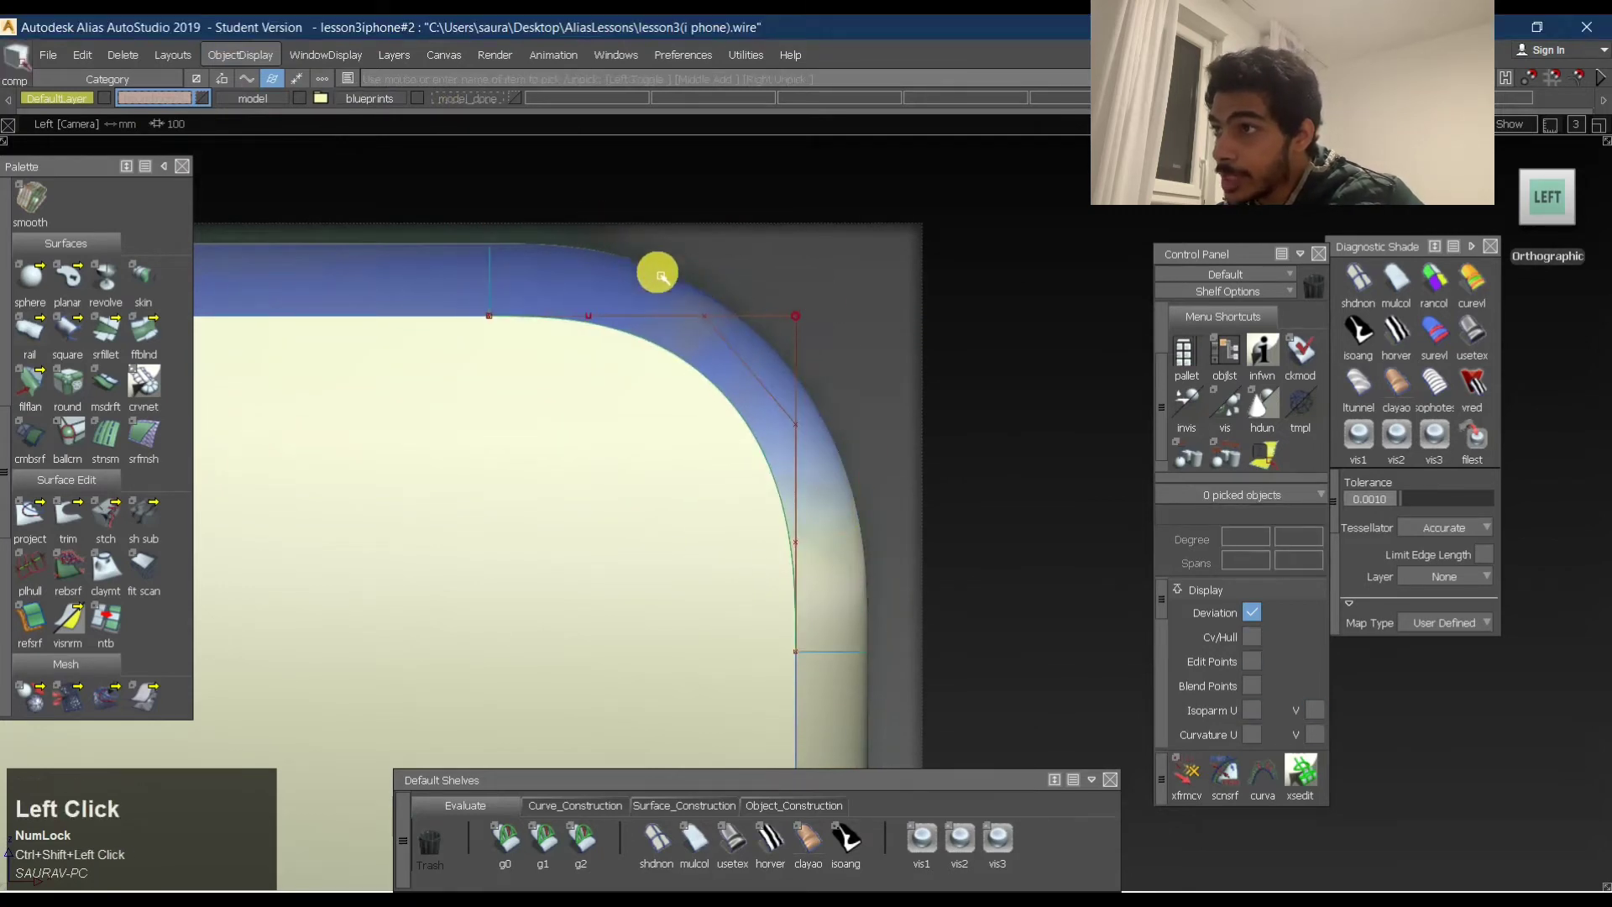
shift+click(743, 366)
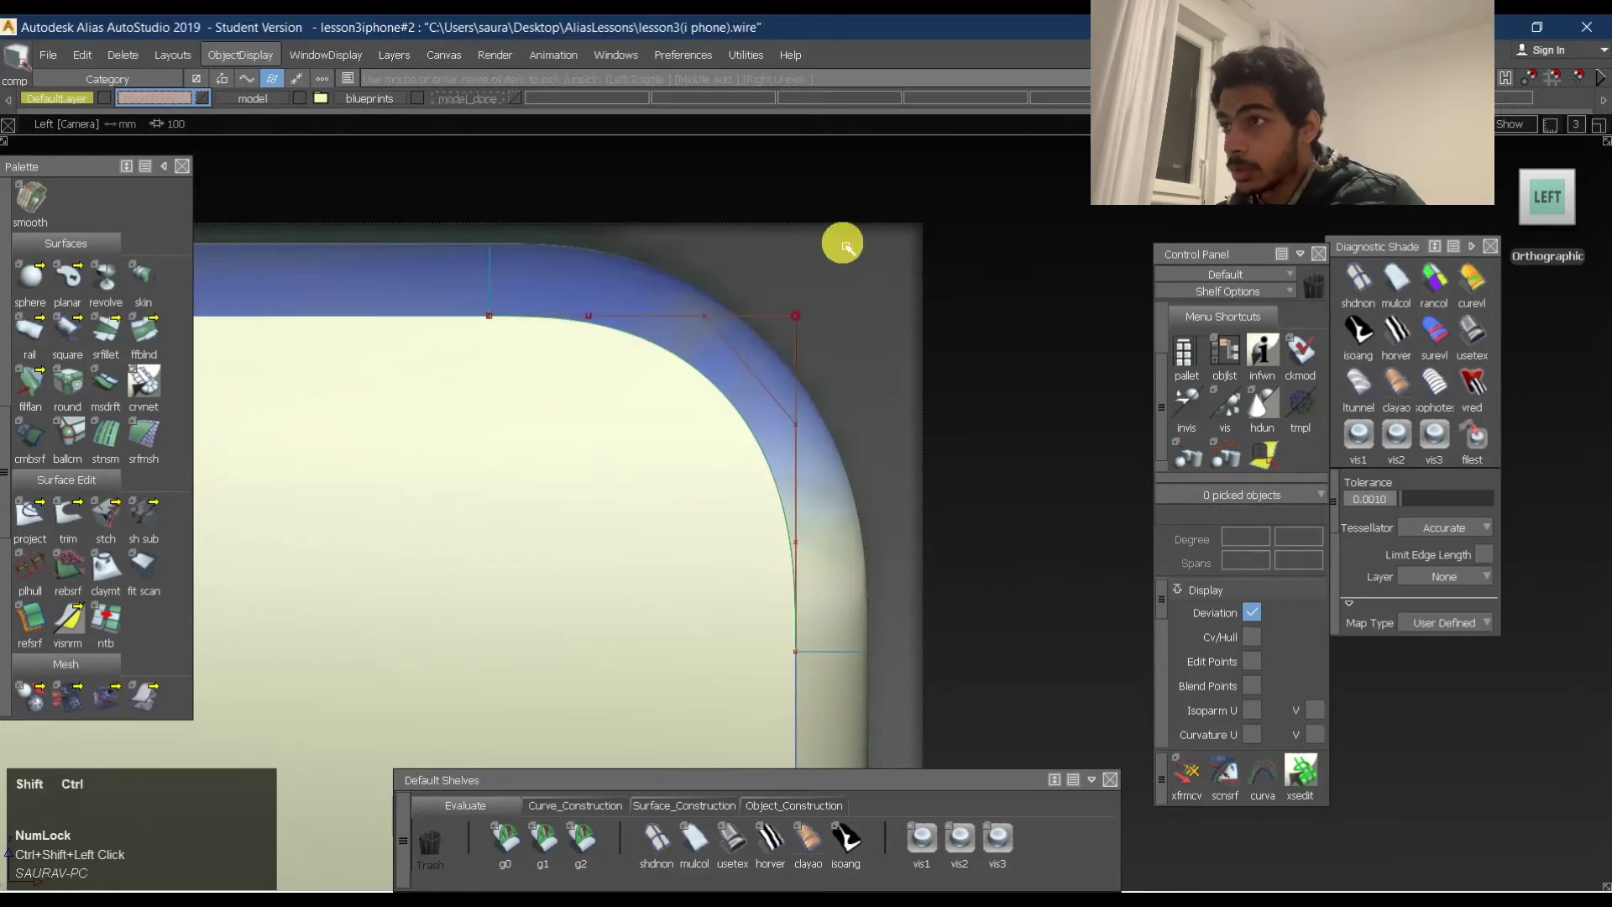
Compare the rounded corner with the blueprint in the left view, with shading on and off.
alt+shift+drag(968, 351, 1282, 259)
click(1558, 206)
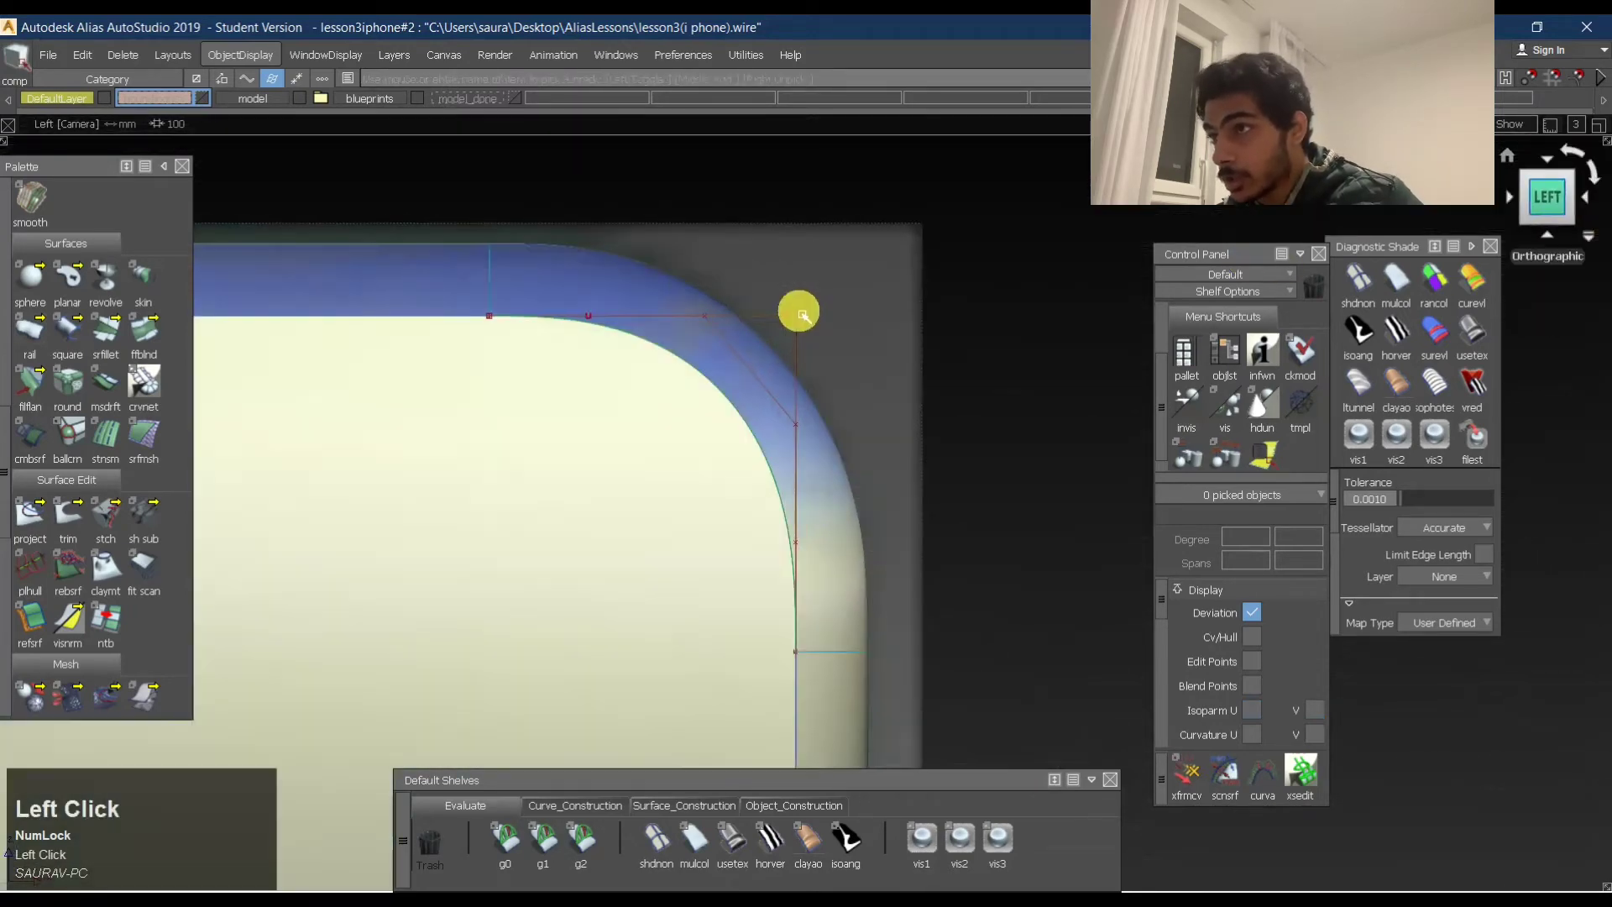
alt+shift+right_drag(700, 309, 871, 317)
click(655, 843)
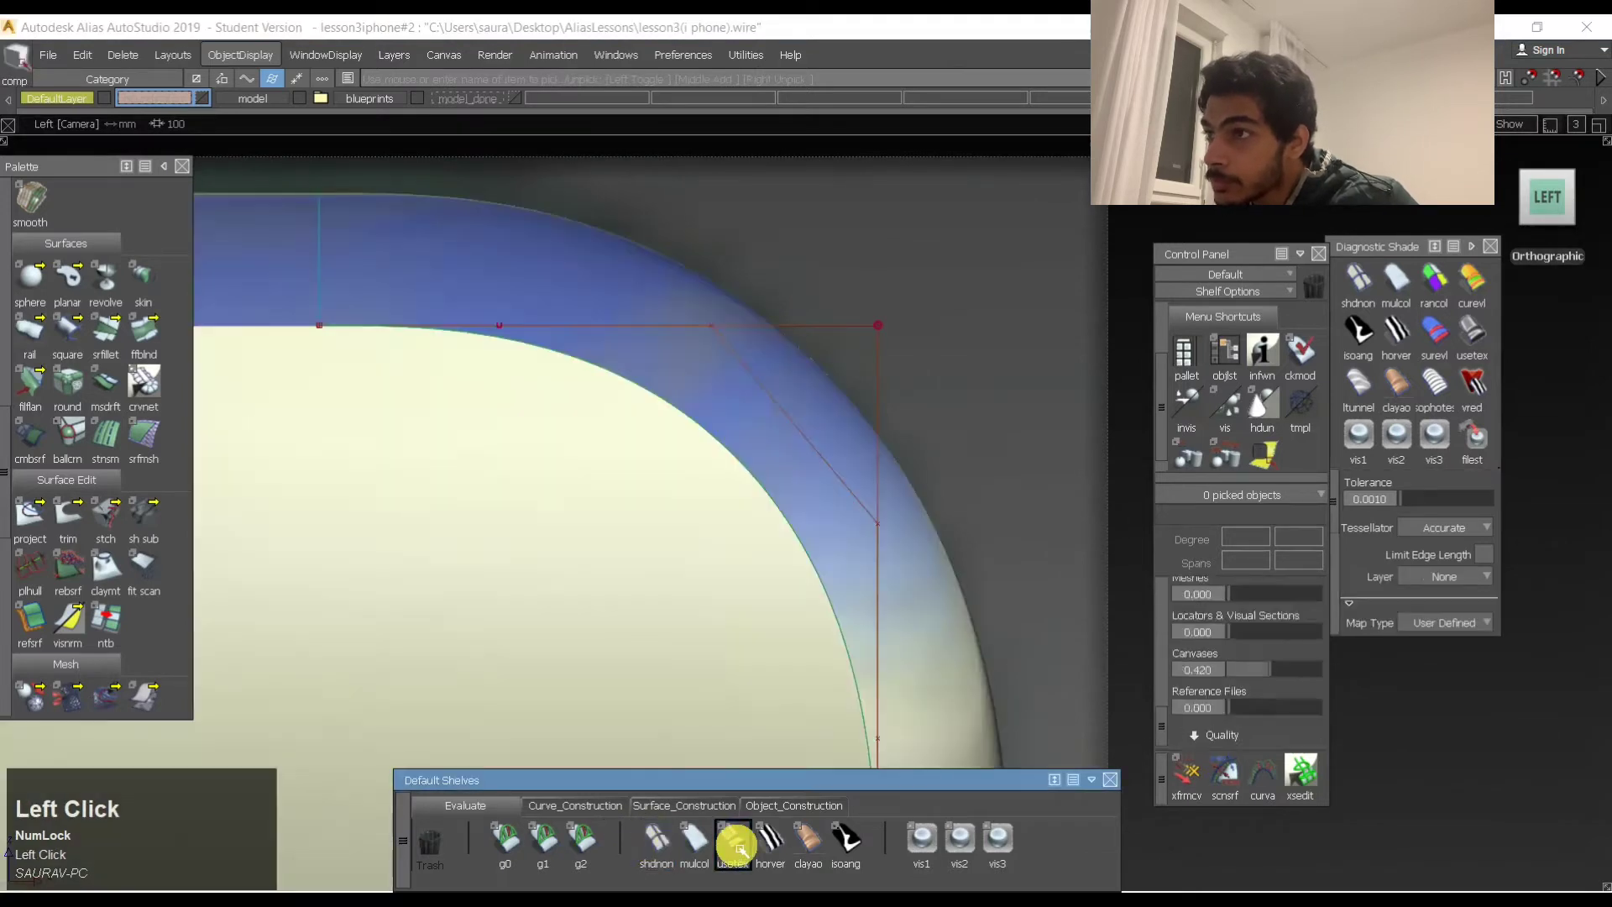
click(659, 842)
click(766, 840)
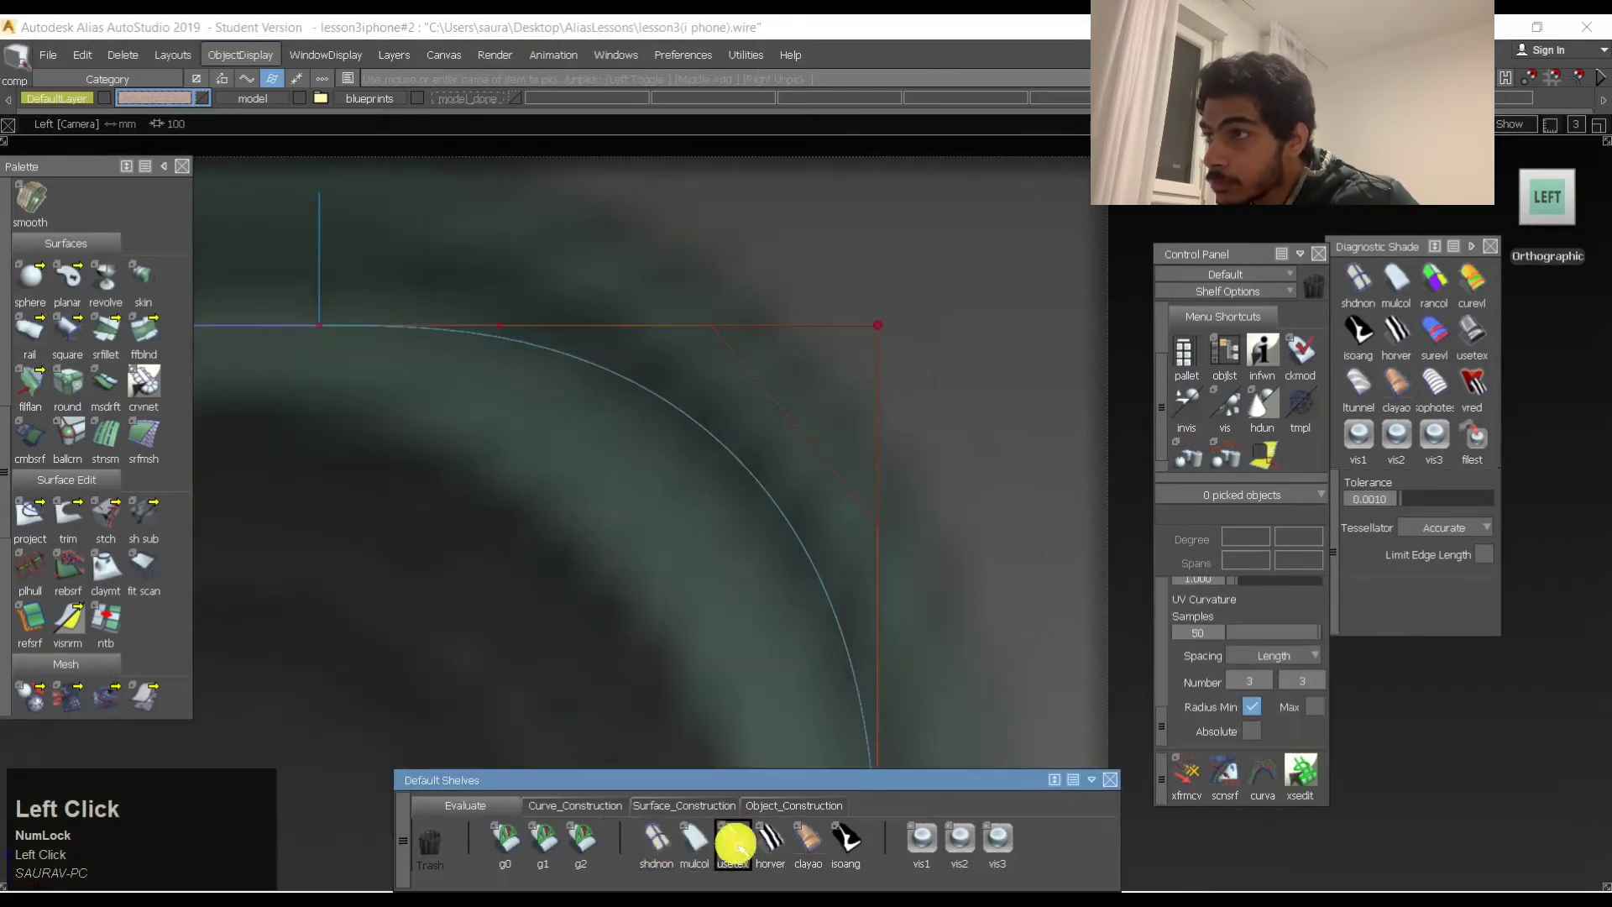
alt+shift+right_drag(709, 597, 696, 451)
alt+shift+middle_drag(697, 451, 781, 546)
alt+shift+right_drag(781, 547, 835, 512)
ctrl+shift+drag(946, 569, 971, 240)
ctrl+shift+middle_drag(1045, 351, 892, 417)
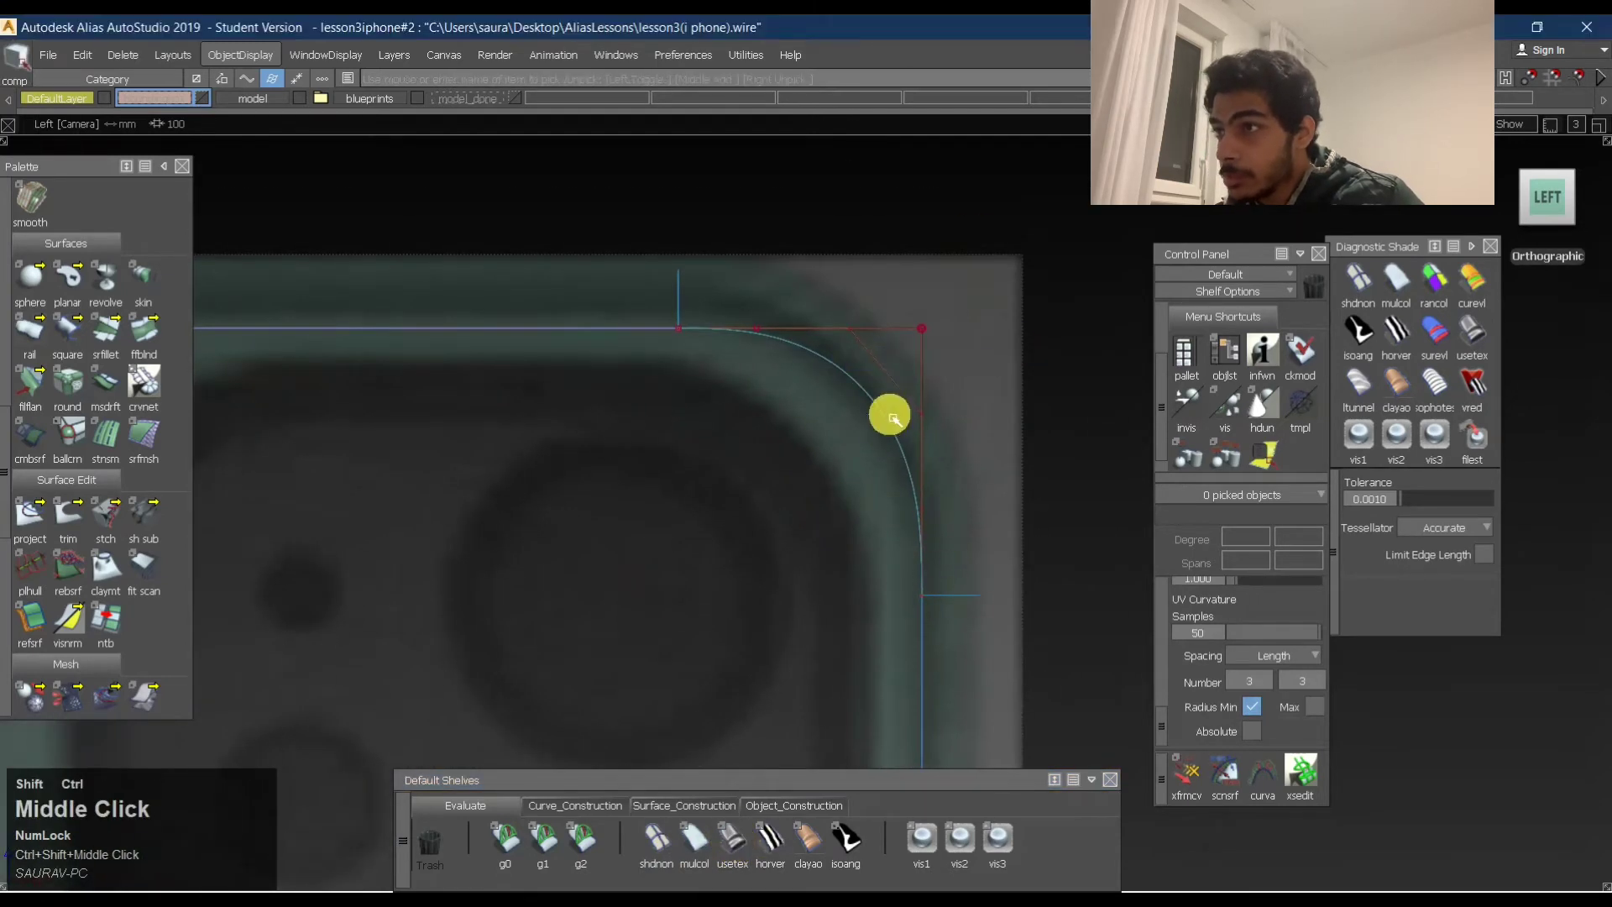
click(915, 410)
drag(991, 205, 1196, 194)
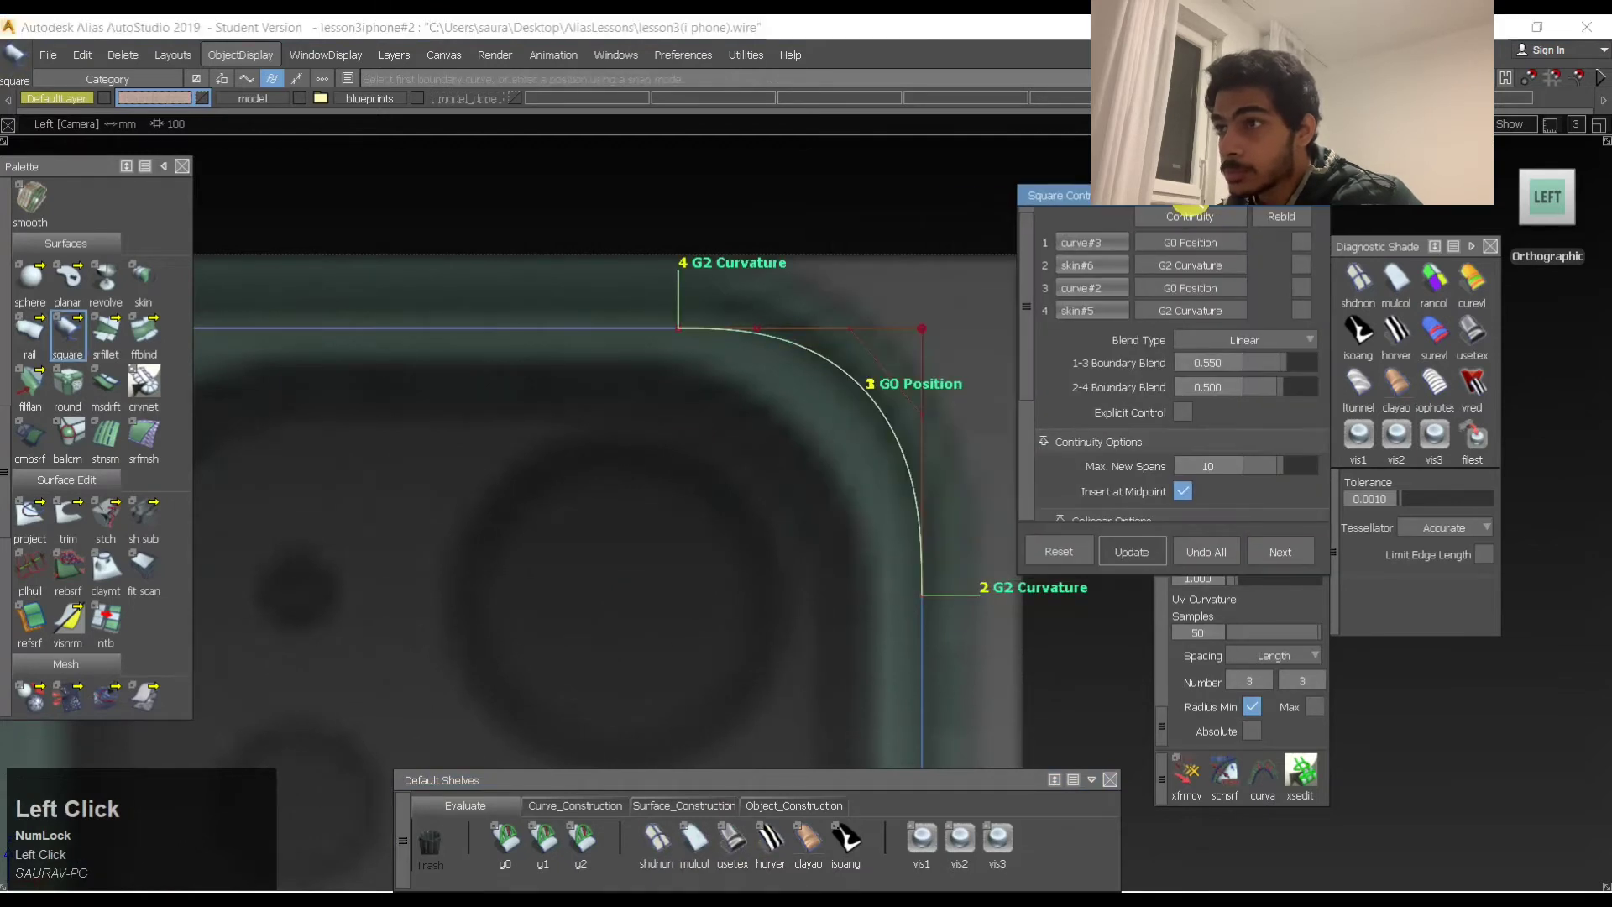
click(1316, 196)
ctrl+shift+drag(1012, 481, 1004, 351)
Query-edit the inner corner curve to review its G2 Align options, clear the selection and shade the model again.
ctrl+shift+middle_drag(981, 461, 930, 418)
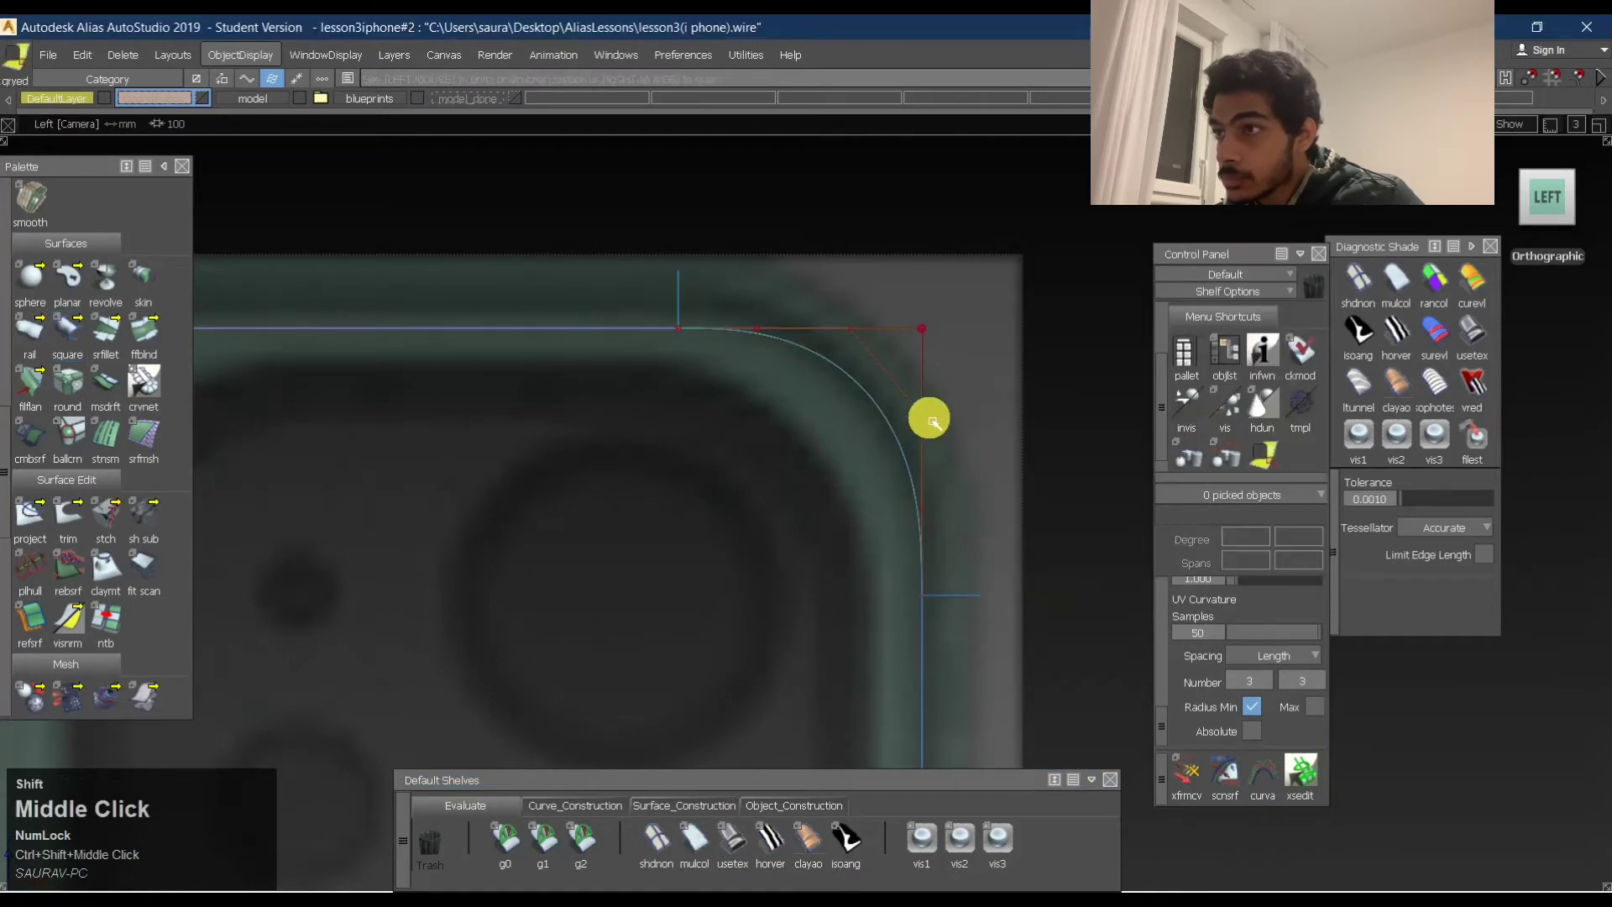
click(921, 439)
drag(939, 484, 935, 478)
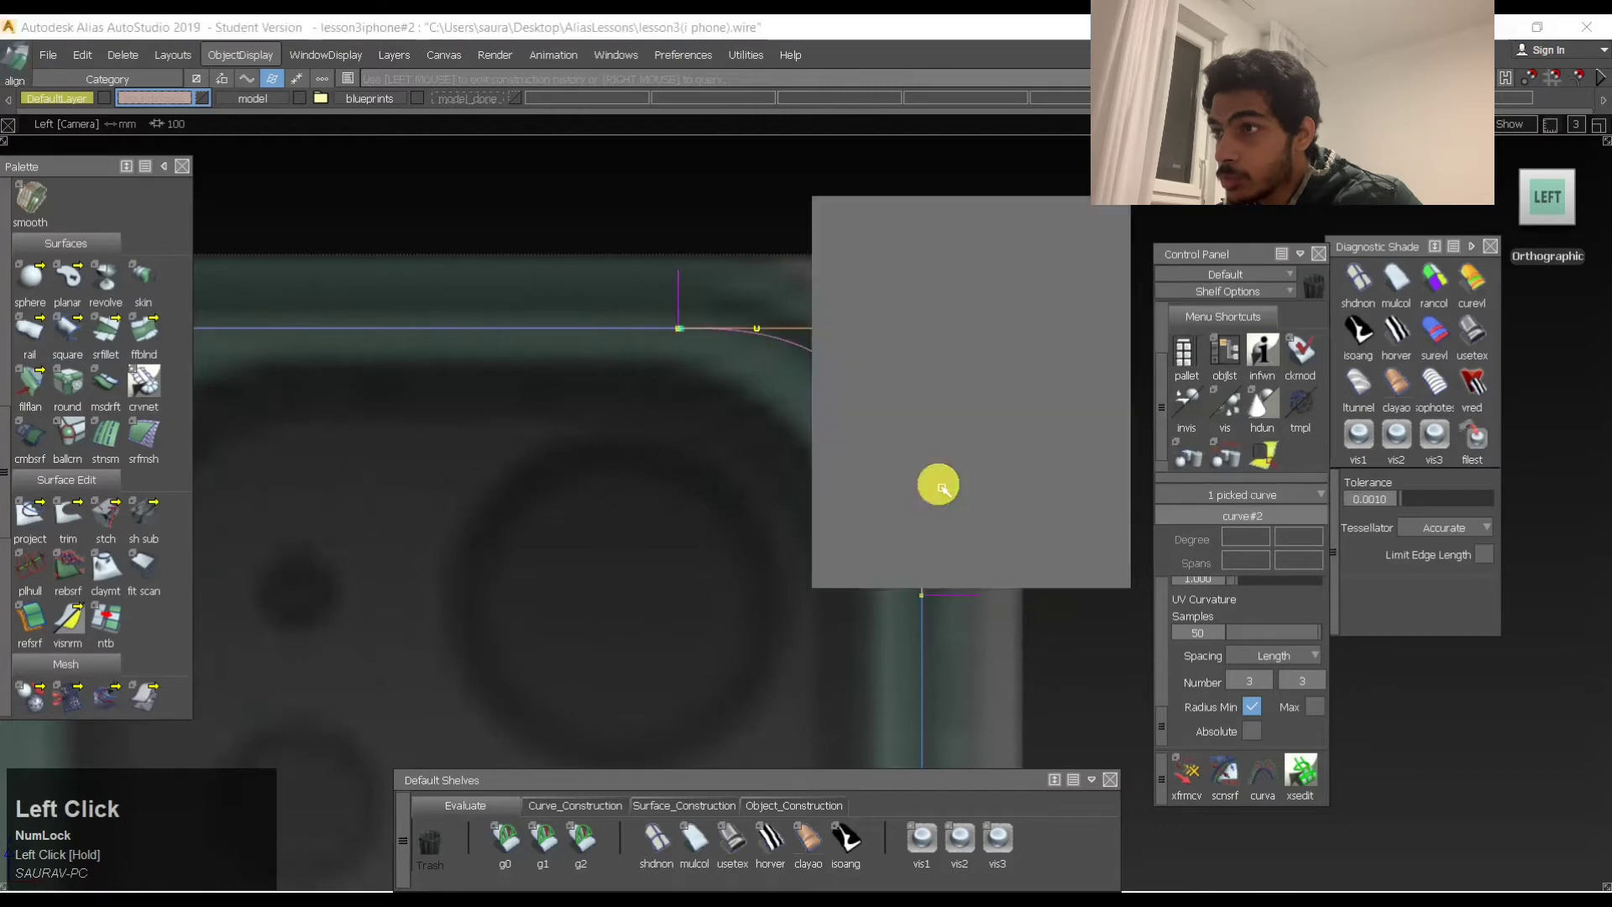
alt+shift+middle_drag(936, 478, 716, 453)
mouse_move(716, 453)
alt+shift+right_down()
mouse_move(779, 468)
mouse_move(792, 453)
alt+shift+right_up()
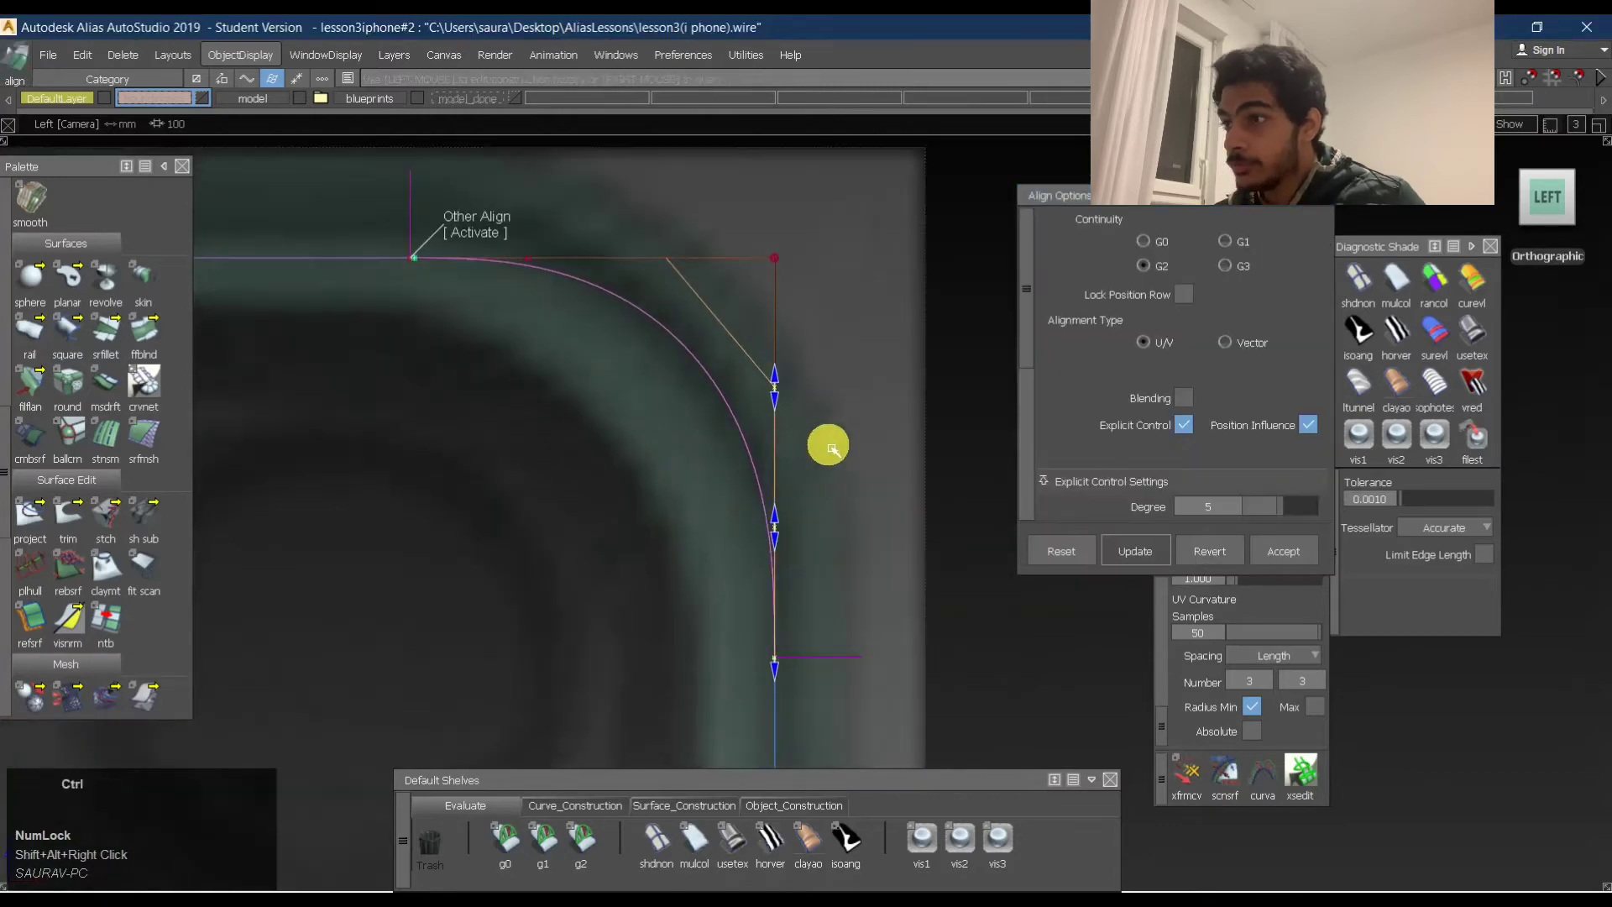
ctrl+shift+drag(828, 446, 824, 361)
click(735, 836)
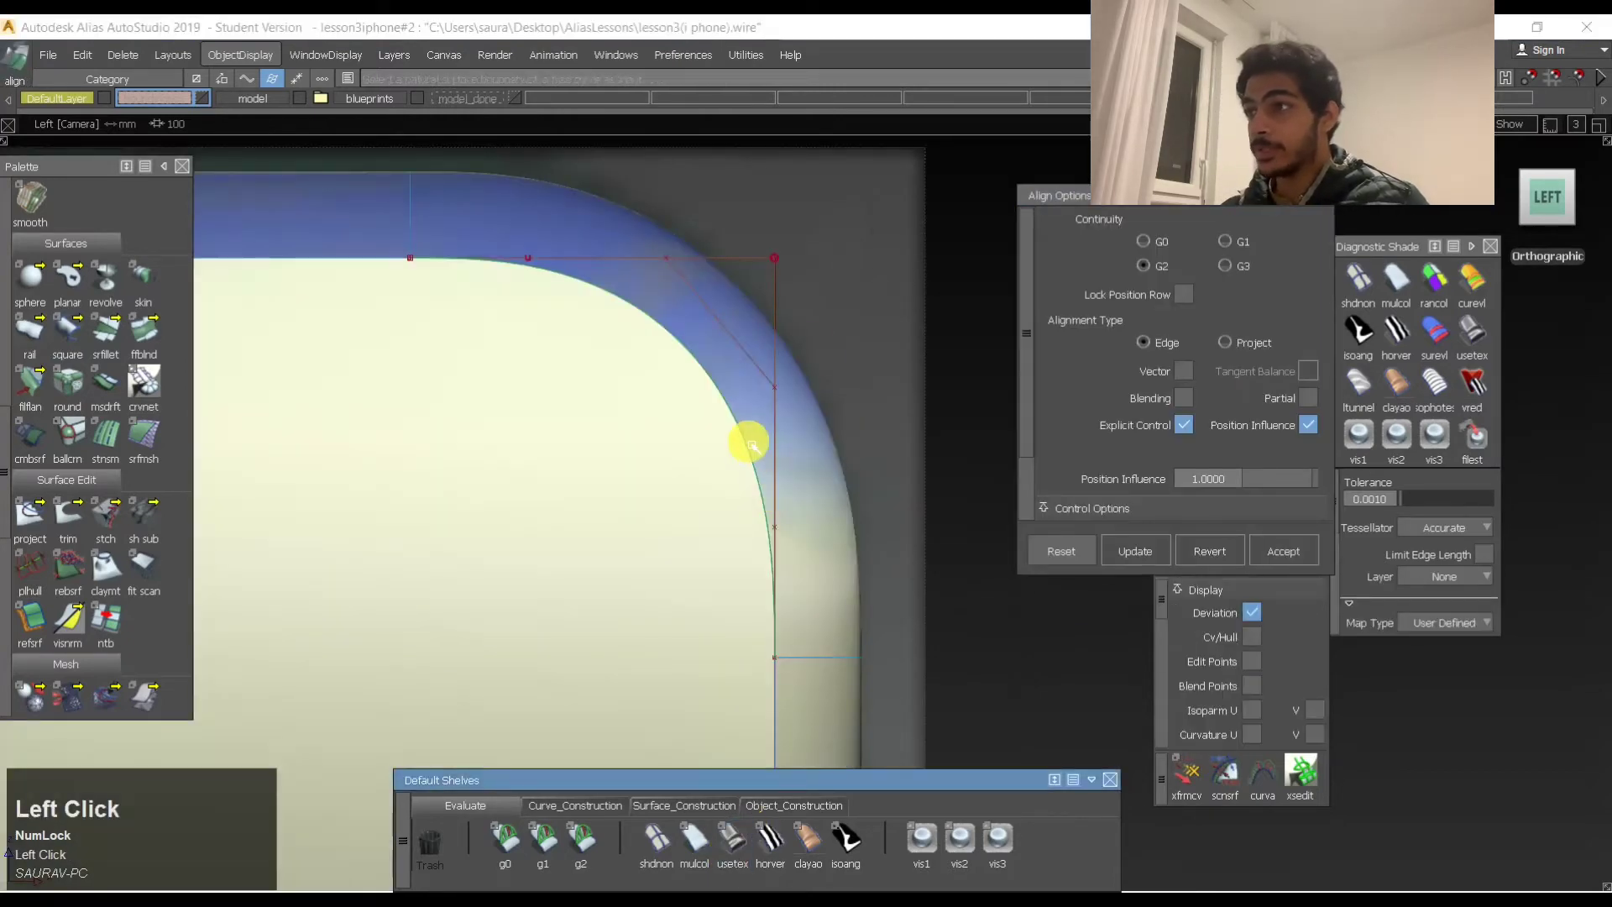
Try to reshape the corner curve by moving its Align control handle along the side edge, and undo the change.
ctrl+shift+middle_drag(919, 408, 736, 412)
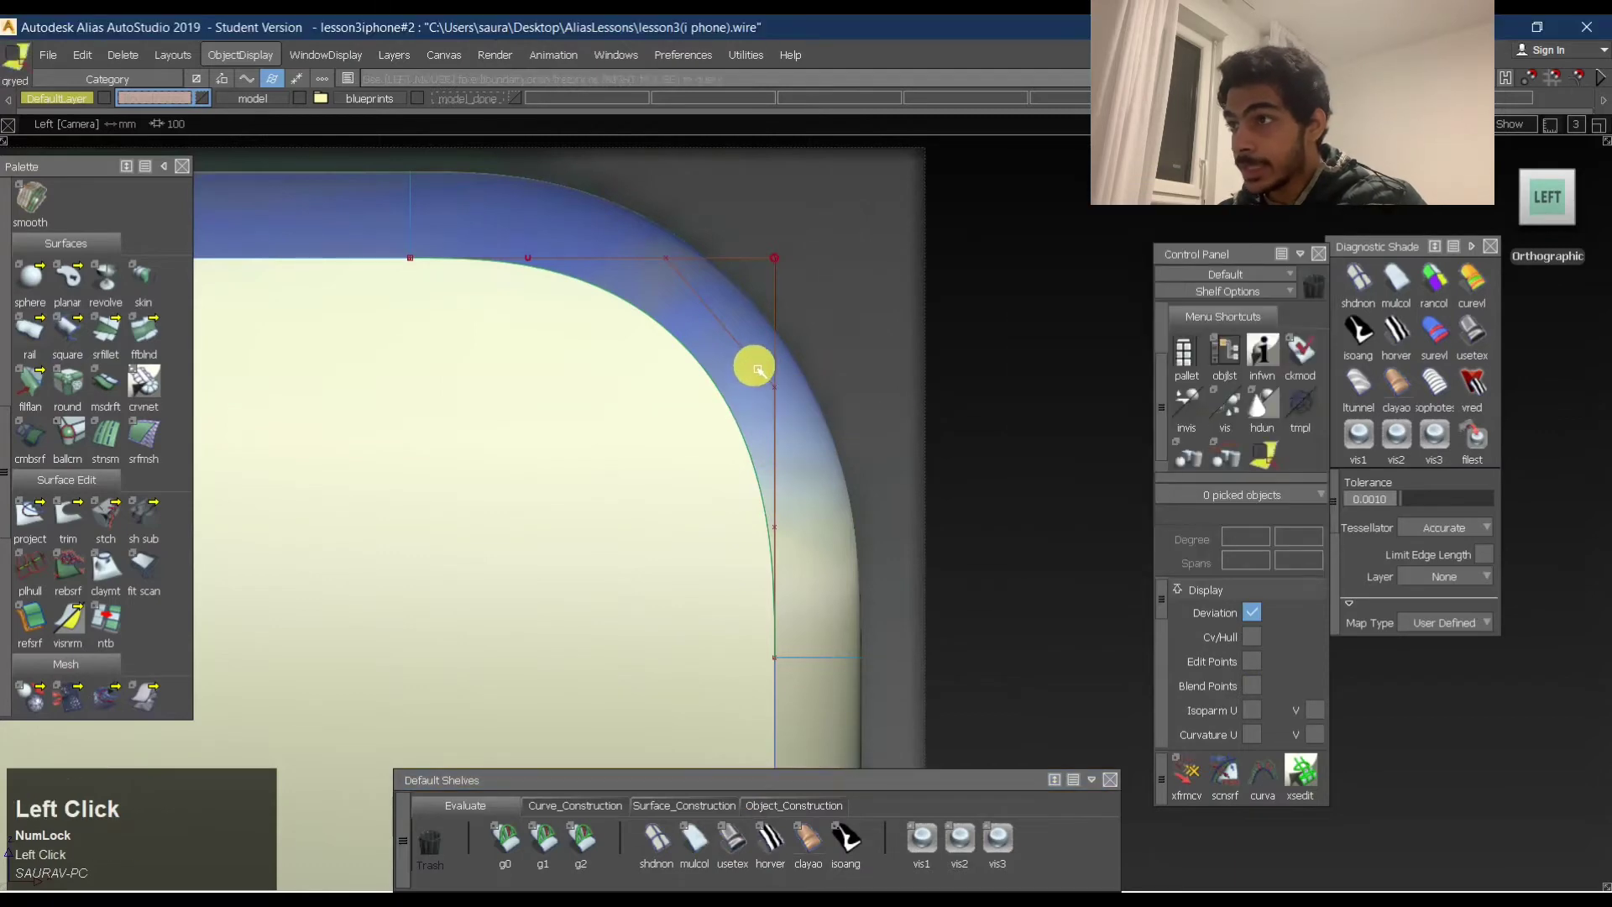
click(758, 370)
drag(786, 527, 774, 523)
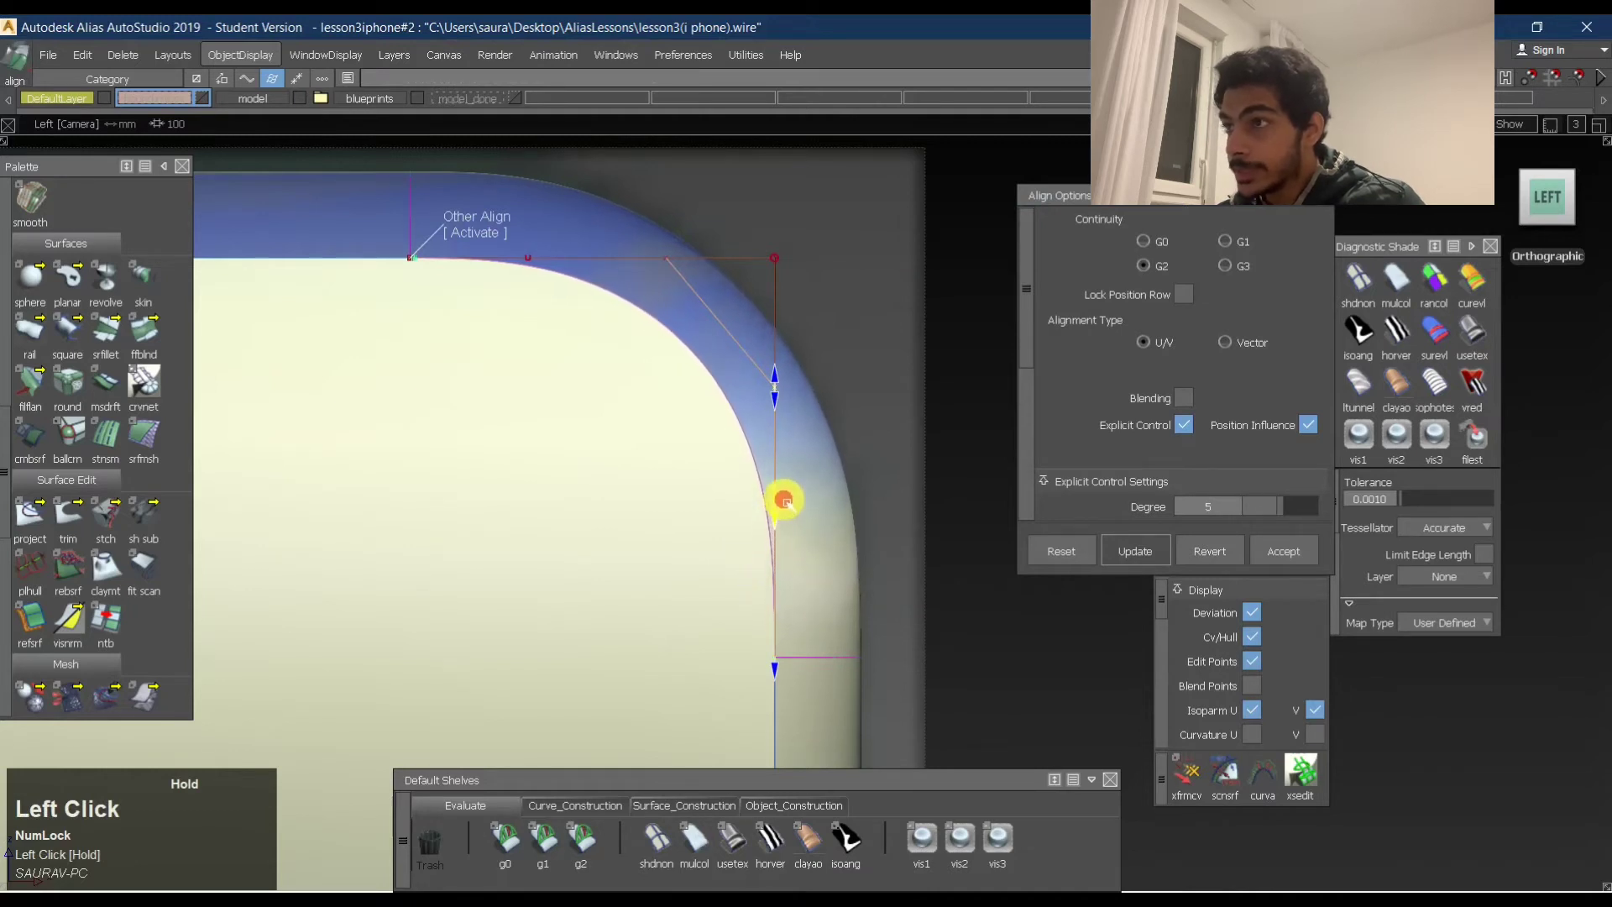
drag(787, 557, 795, 481)
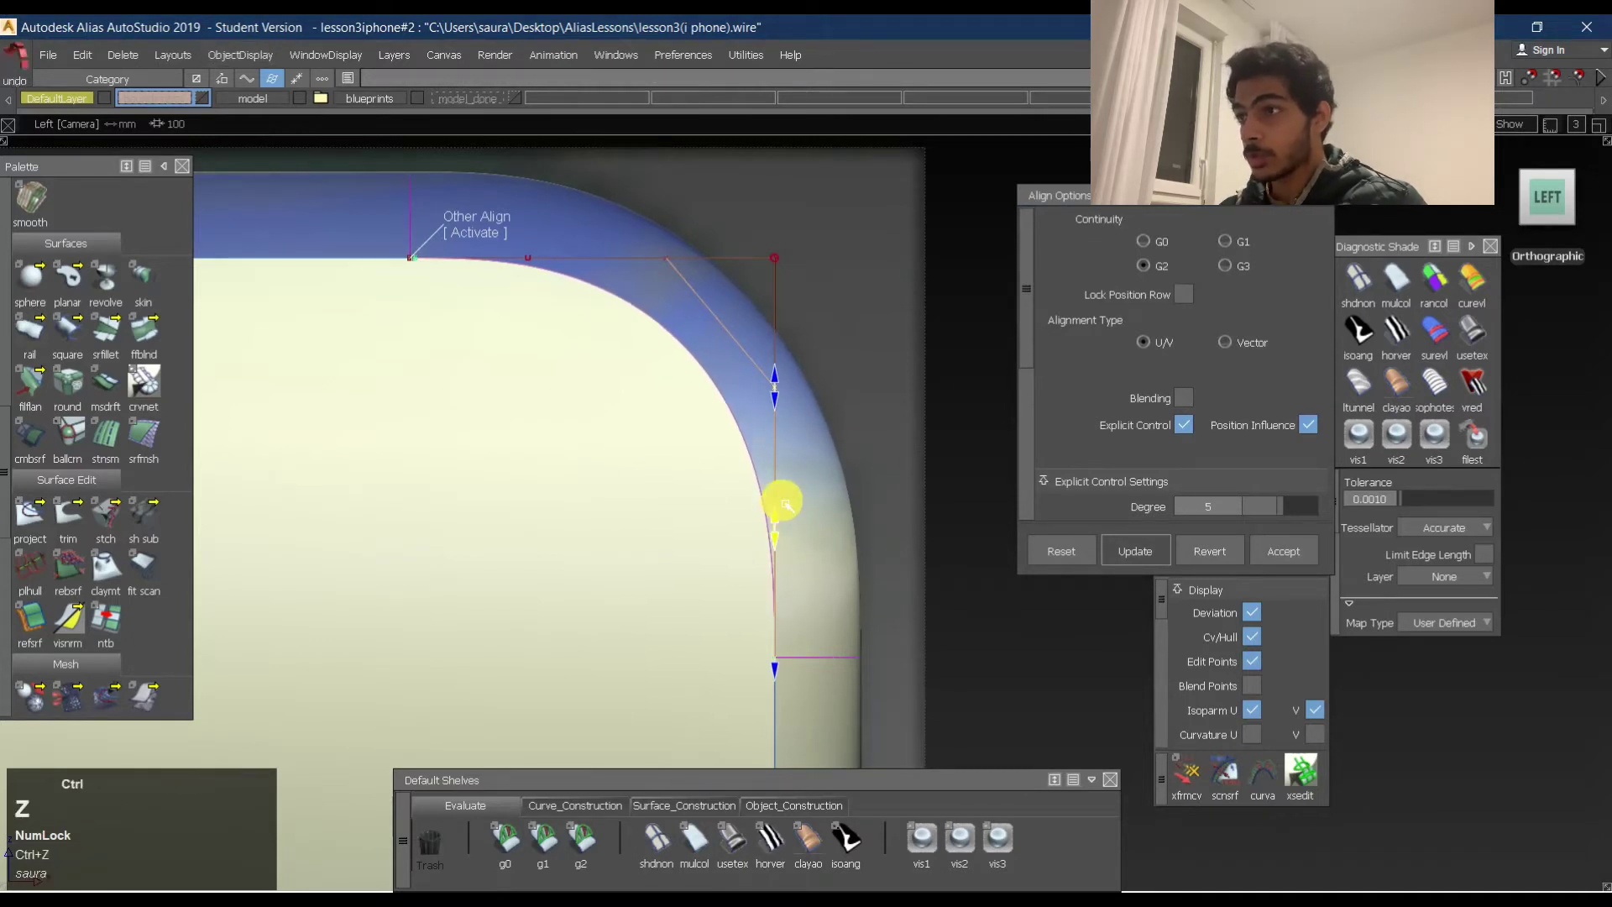
ctrl+shift+drag(767, 538, 764, 408)
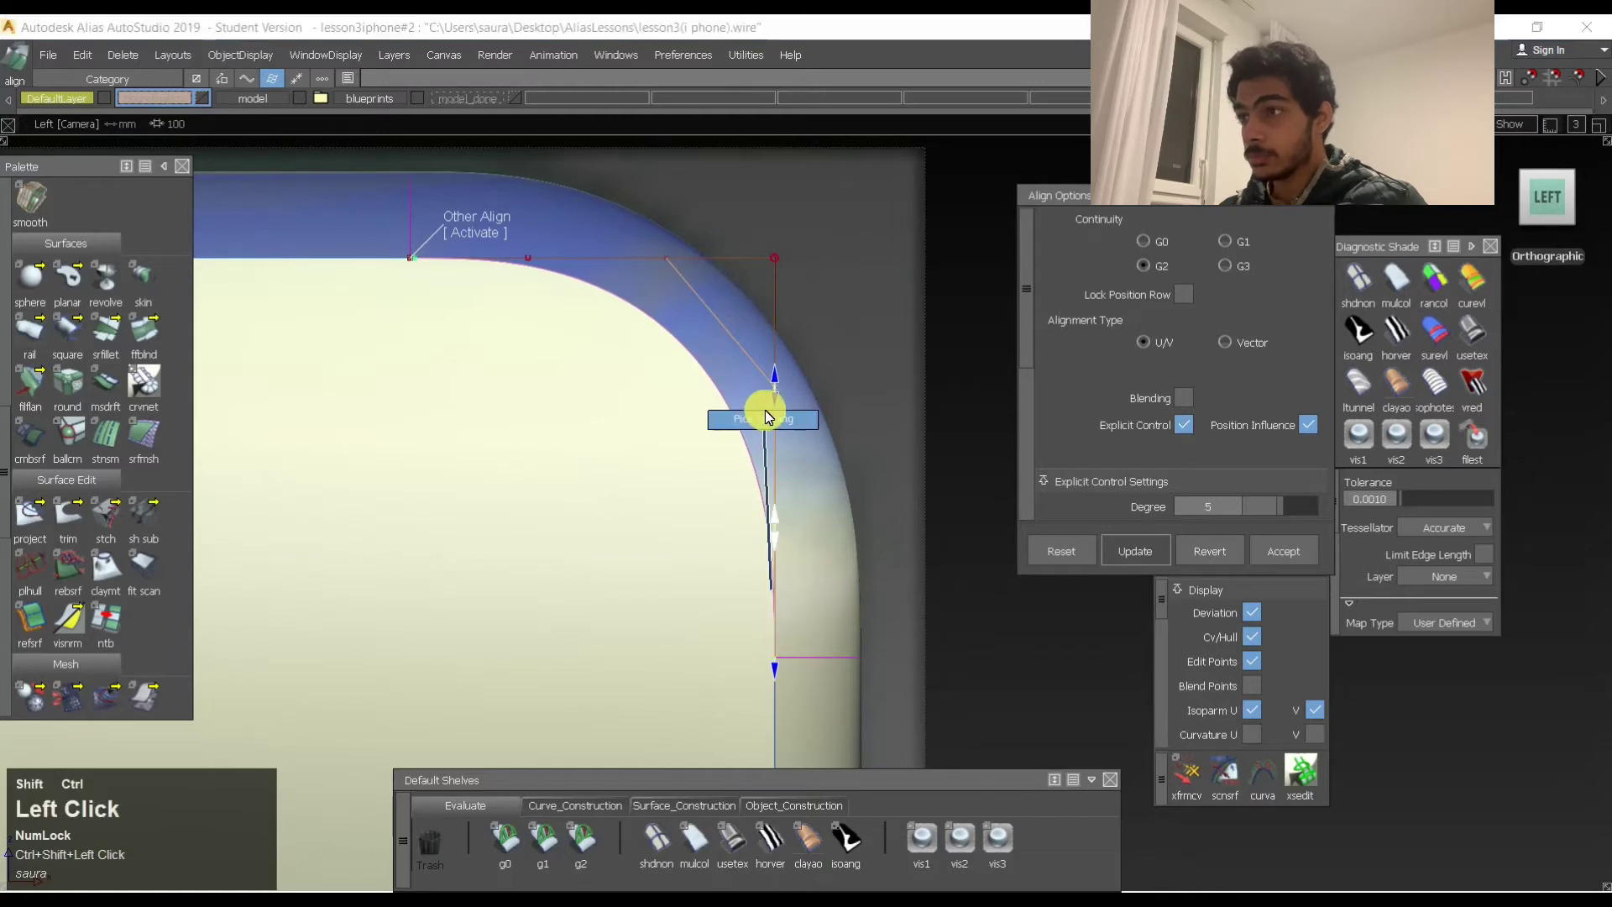
Leave the Align edit, pick the two corner curves and show their U curvature combs.
ctrl+shift+drag(623, 511, 902, 491)
ctrl+shift+drag(706, 500, 709, 378)
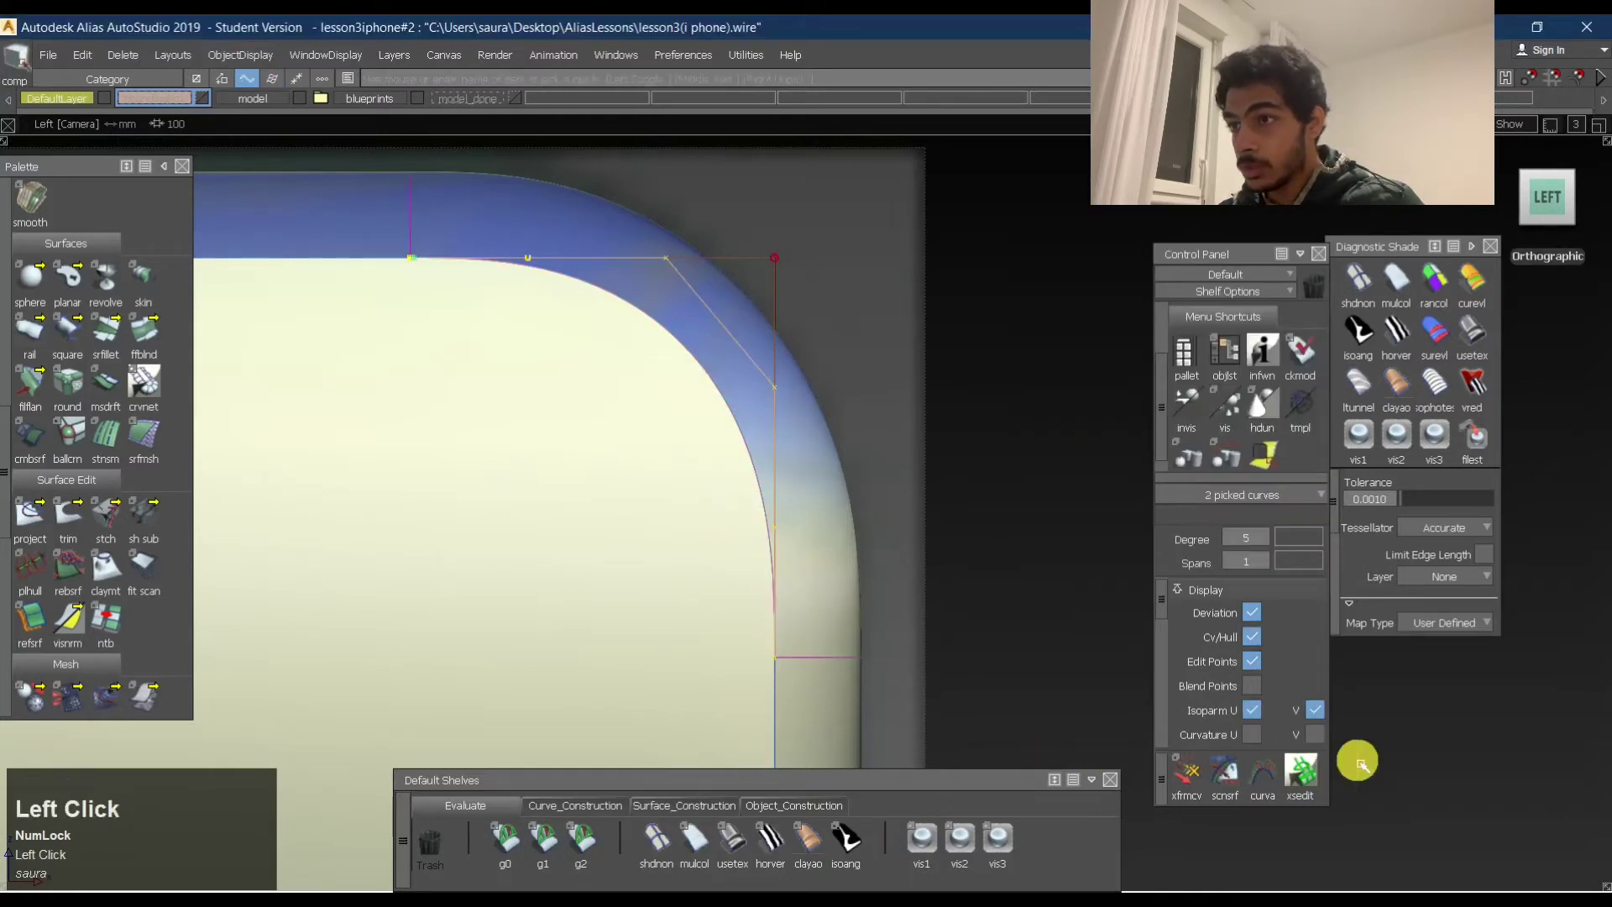
click(1250, 735)
alt+shift+right_drag(982, 622, 900, 526)
alt+shift+middle_drag(900, 526, 983, 532)
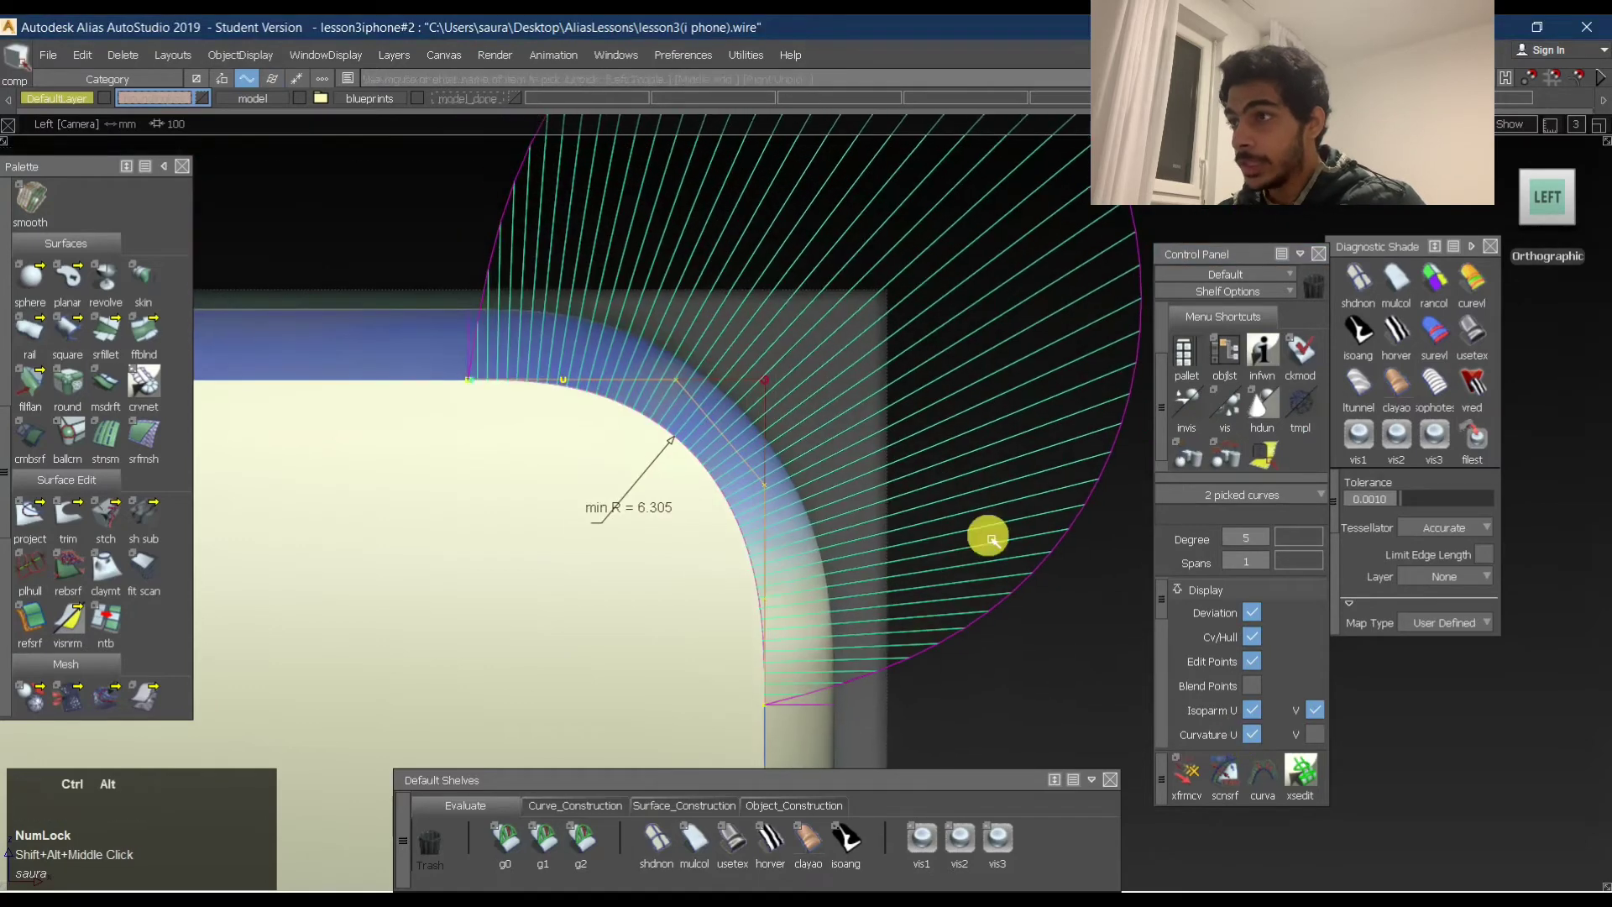
Clear the selection, turn shading off, query-edit the inner corner curve and adjust its Align control handles along the side edge.
ctrl+middle_click(738, 467)
ctrl+click(654, 834)
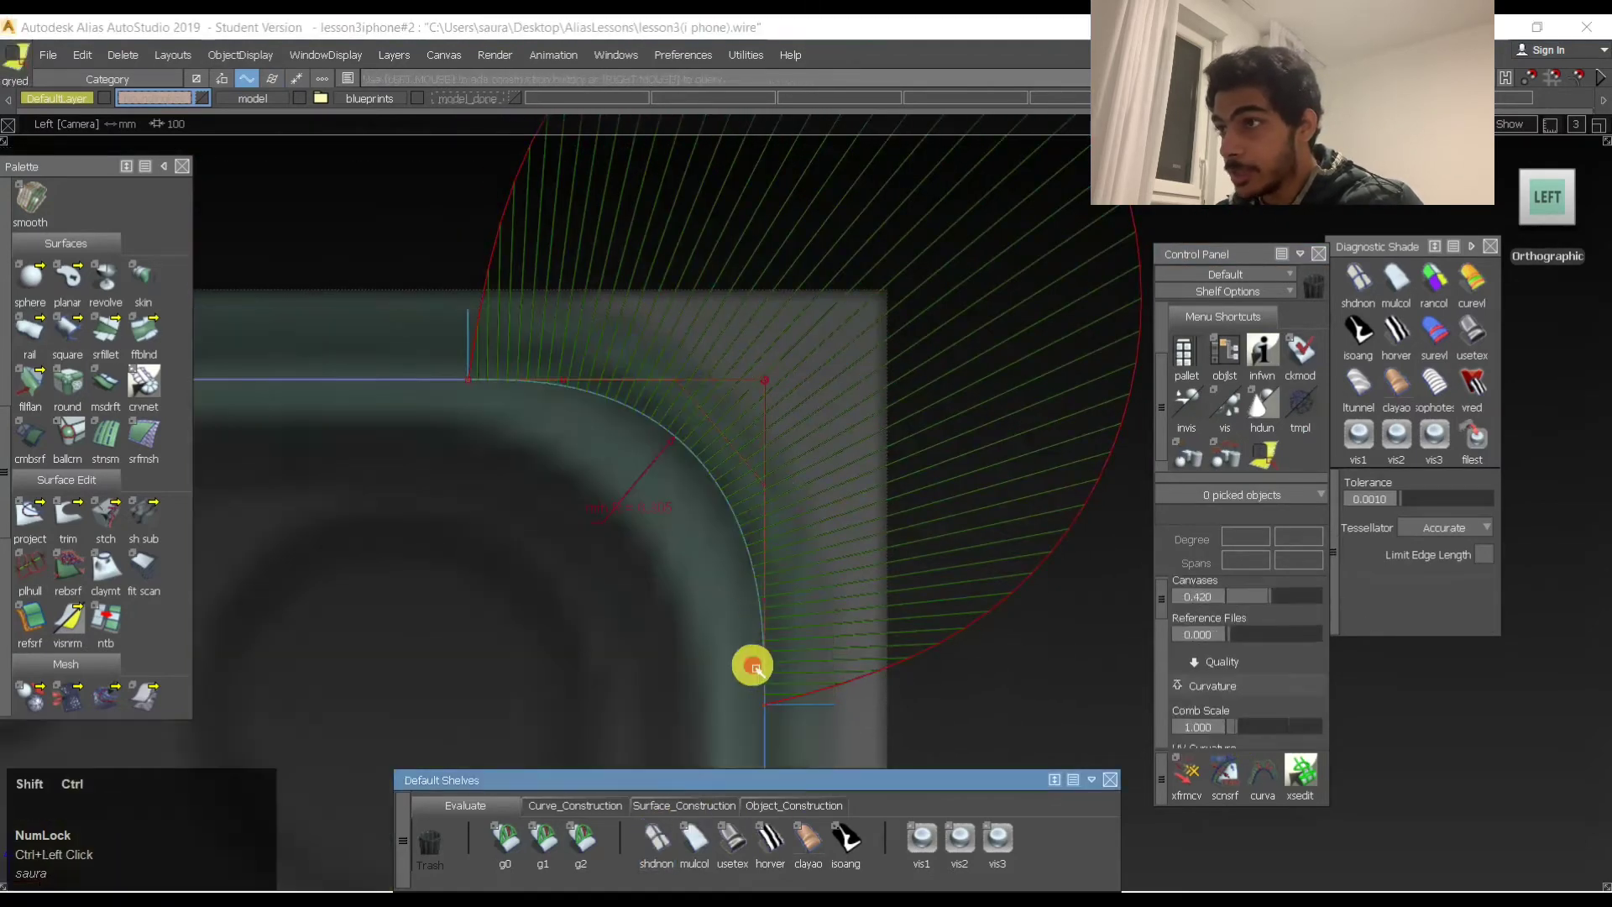
ctrl+shift+middle_click(767, 483)
click(757, 473)
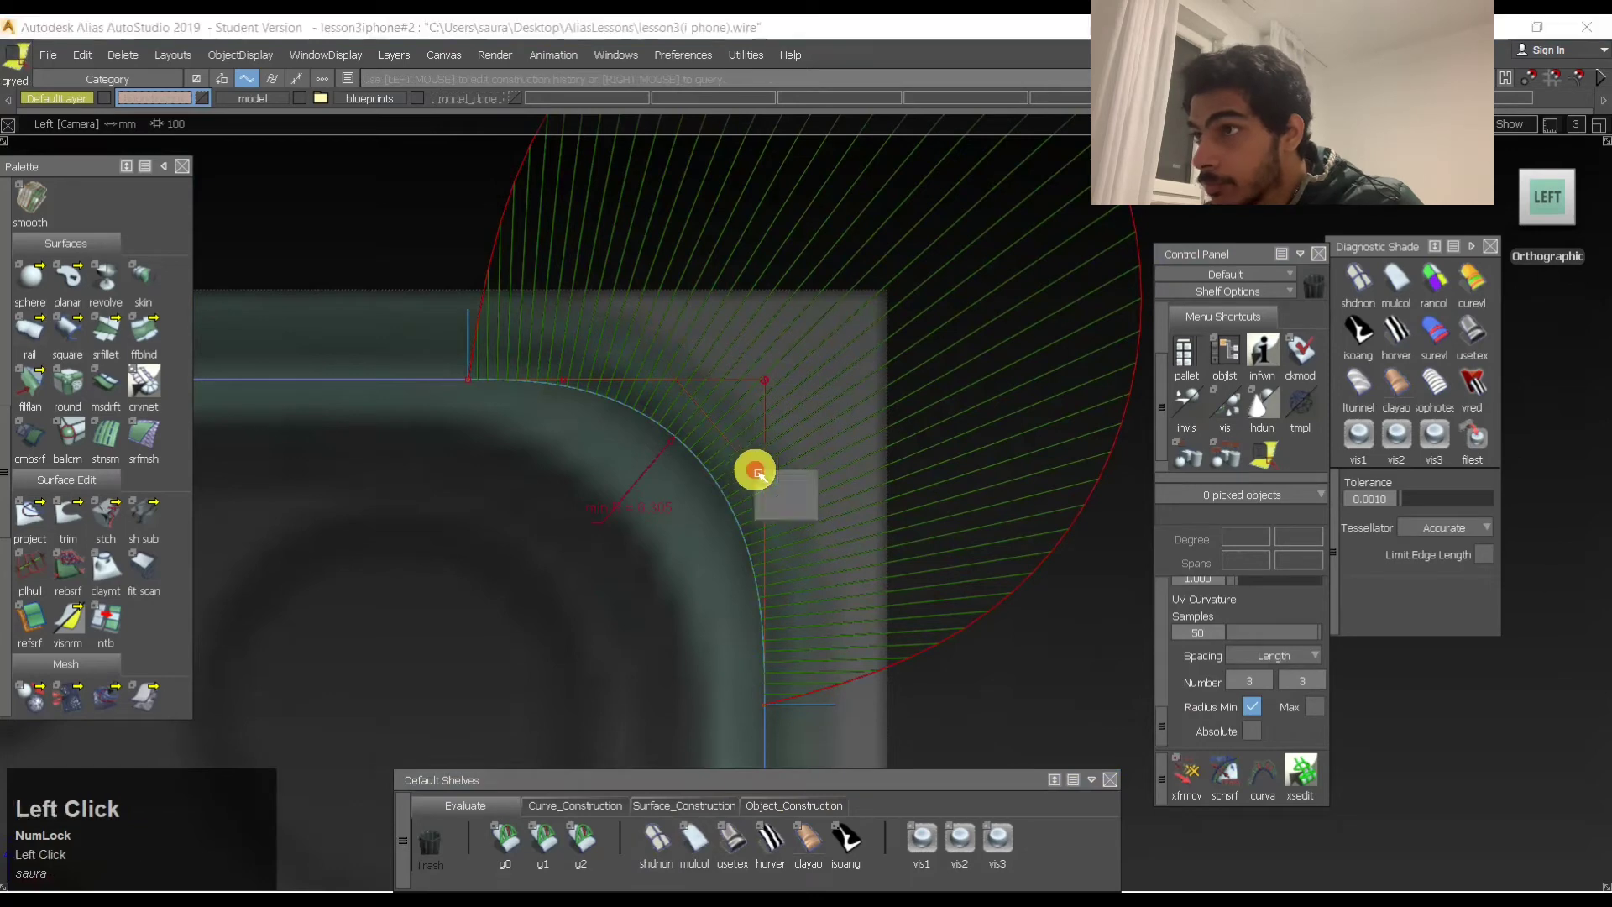
click(775, 506)
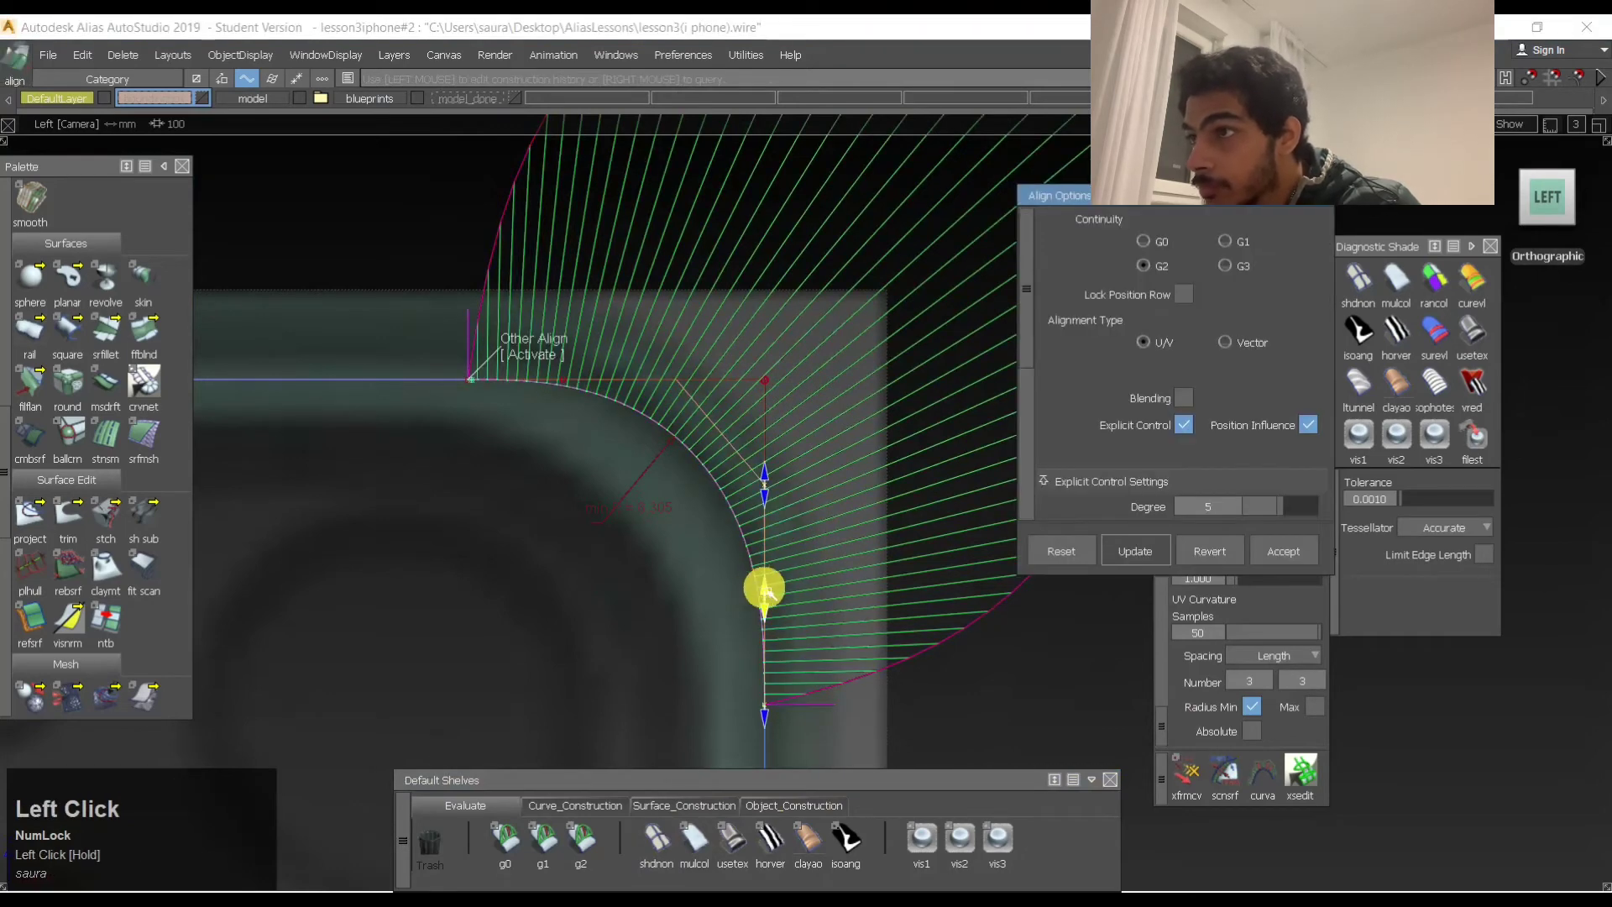
alt+shift+right_drag(765, 592, 789, 559)
alt+shift+middle_drag(789, 559, 694, 582)
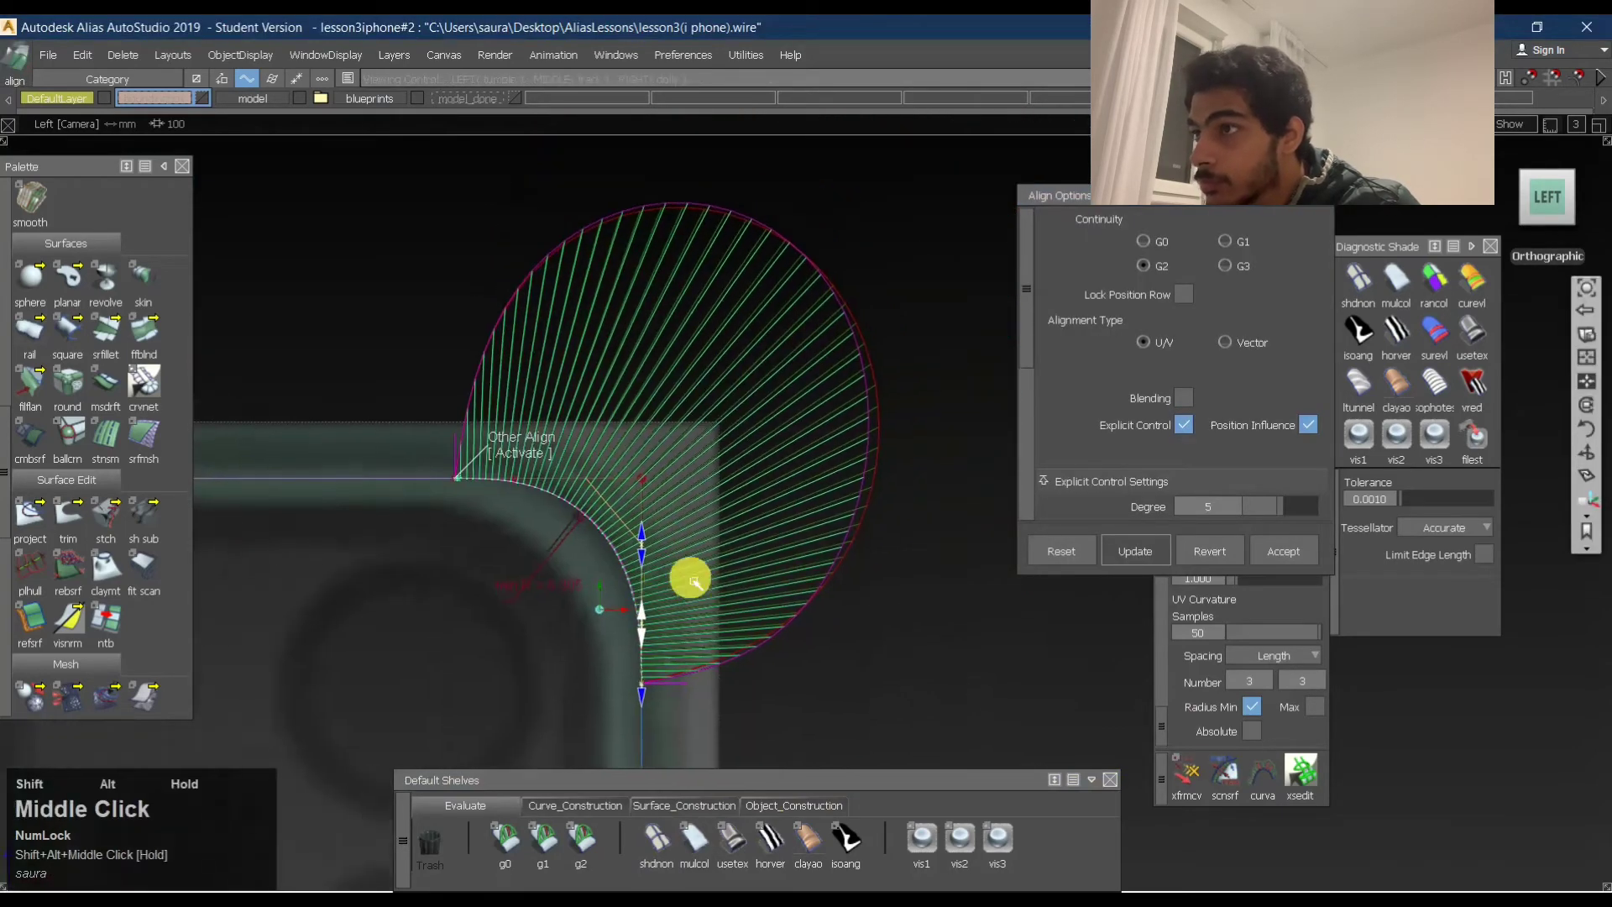
drag(645, 550, 649, 544)
Check the curvature comb in perspective, return to the left view and fine-tune both side-edge Align handles.
alt+shift+right_drag(625, 615, 702, 605)
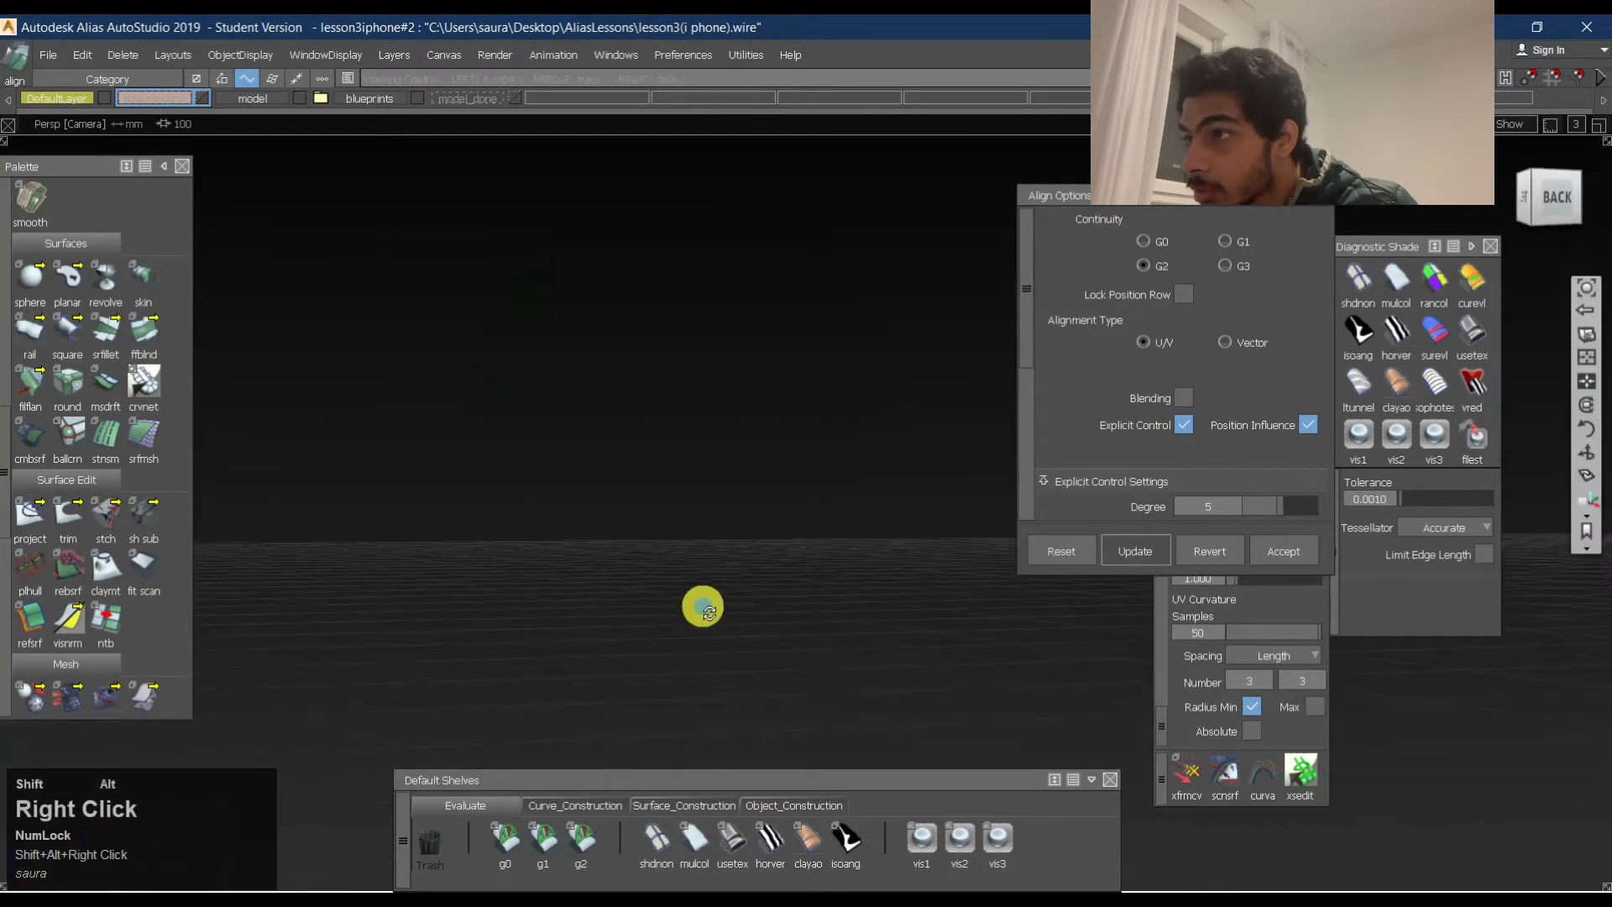
alt+shift+drag(702, 604, 1127, 576)
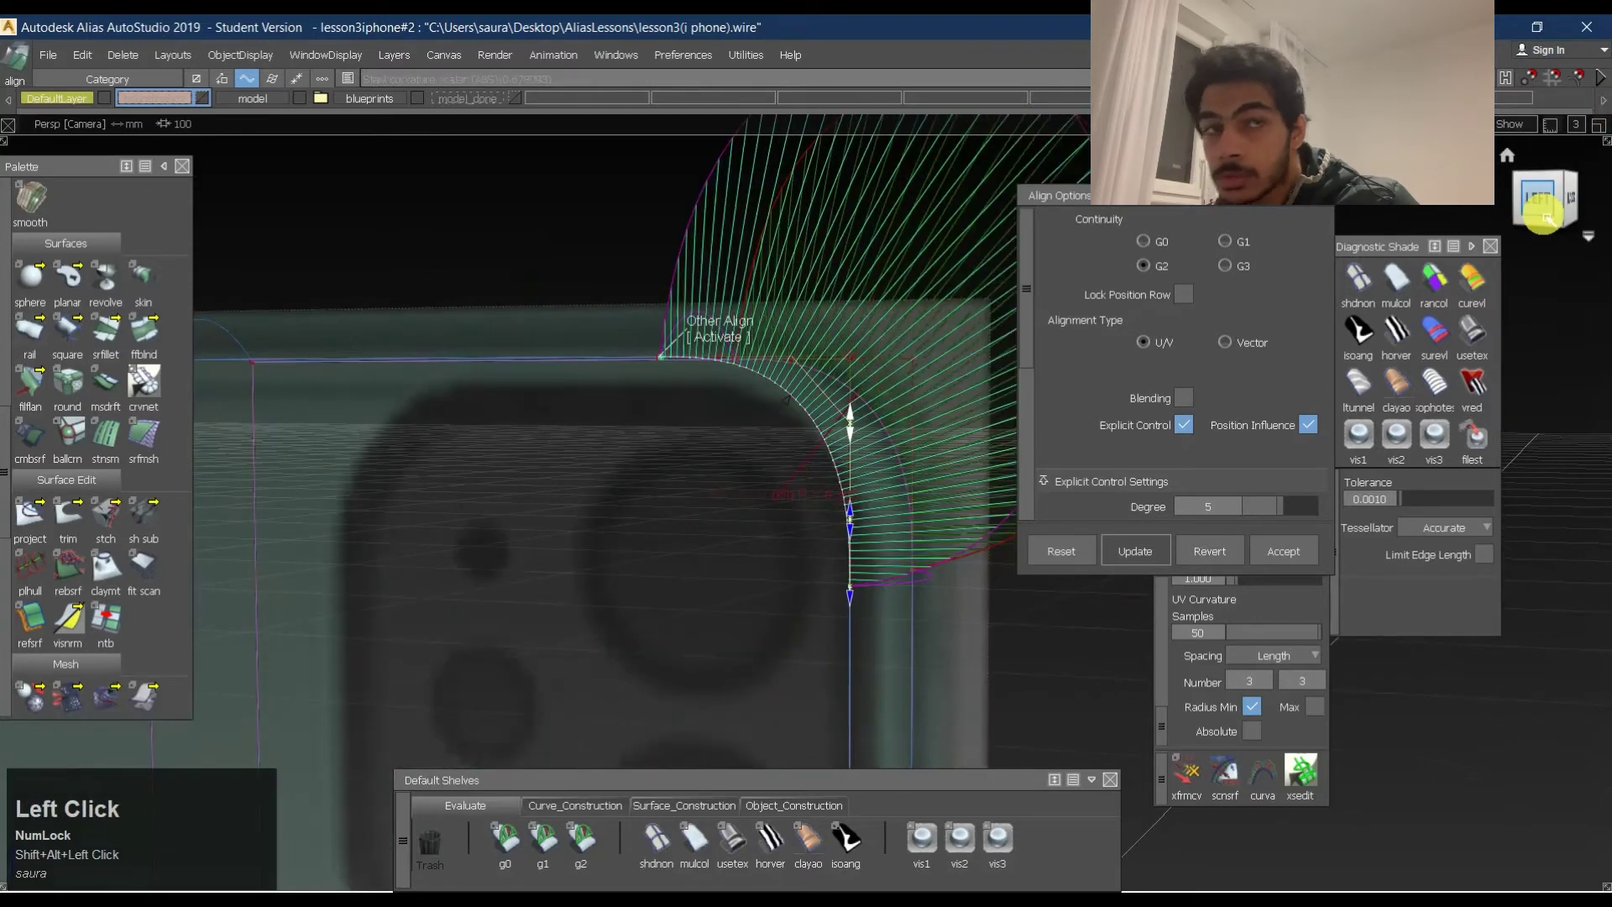
click(1545, 217)
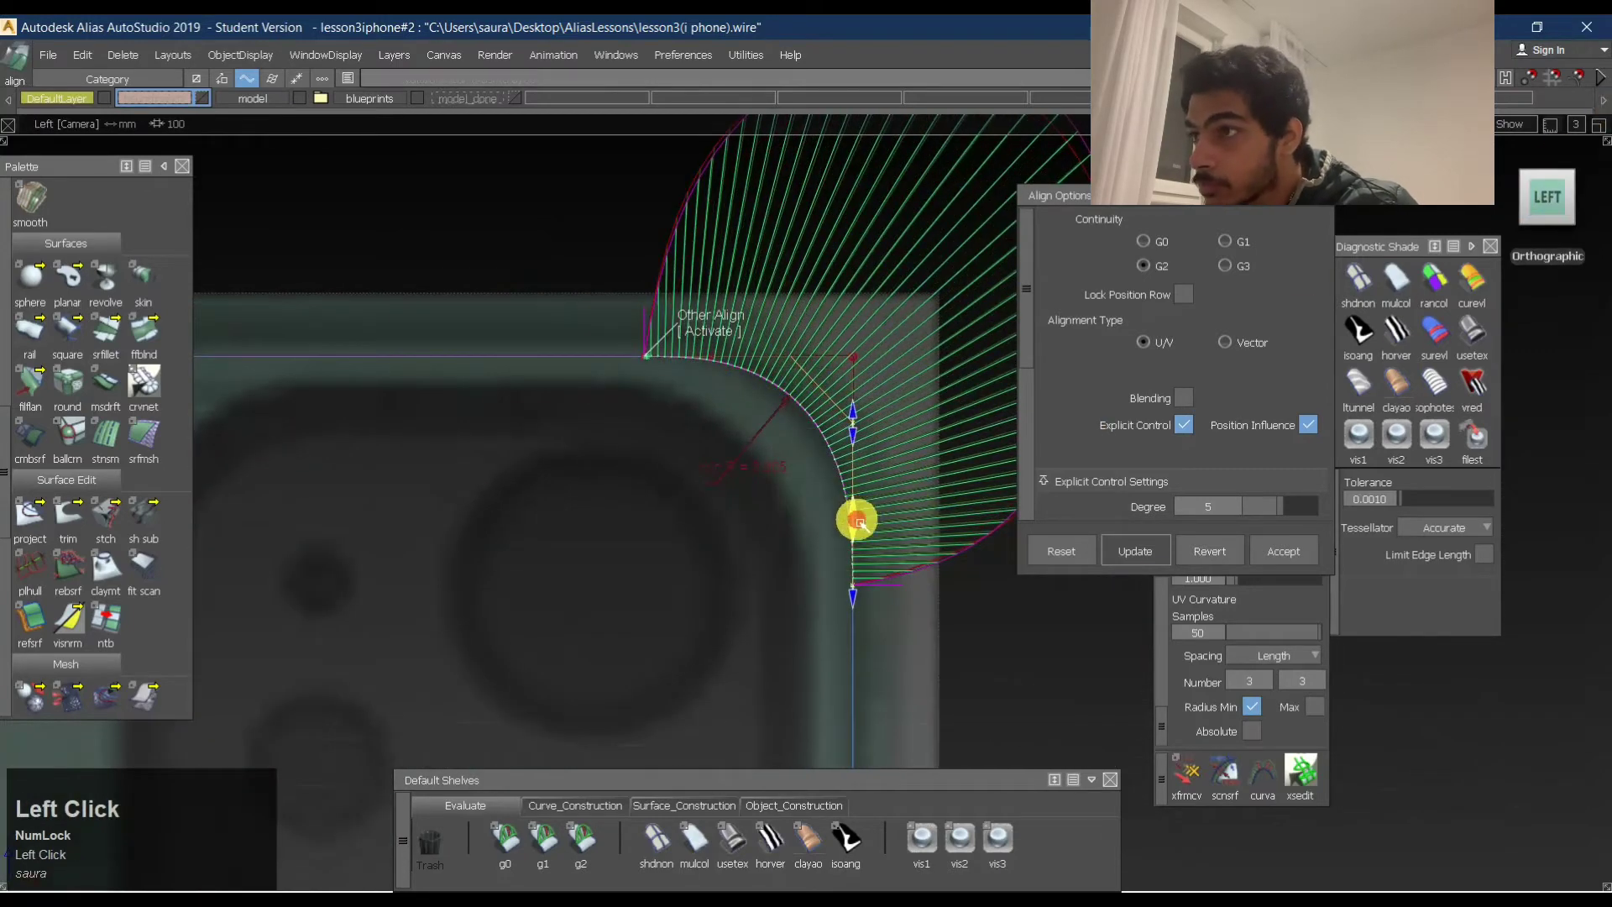
drag(857, 521, 859, 523)
alt+shift+middle_drag(863, 523, 733, 529)
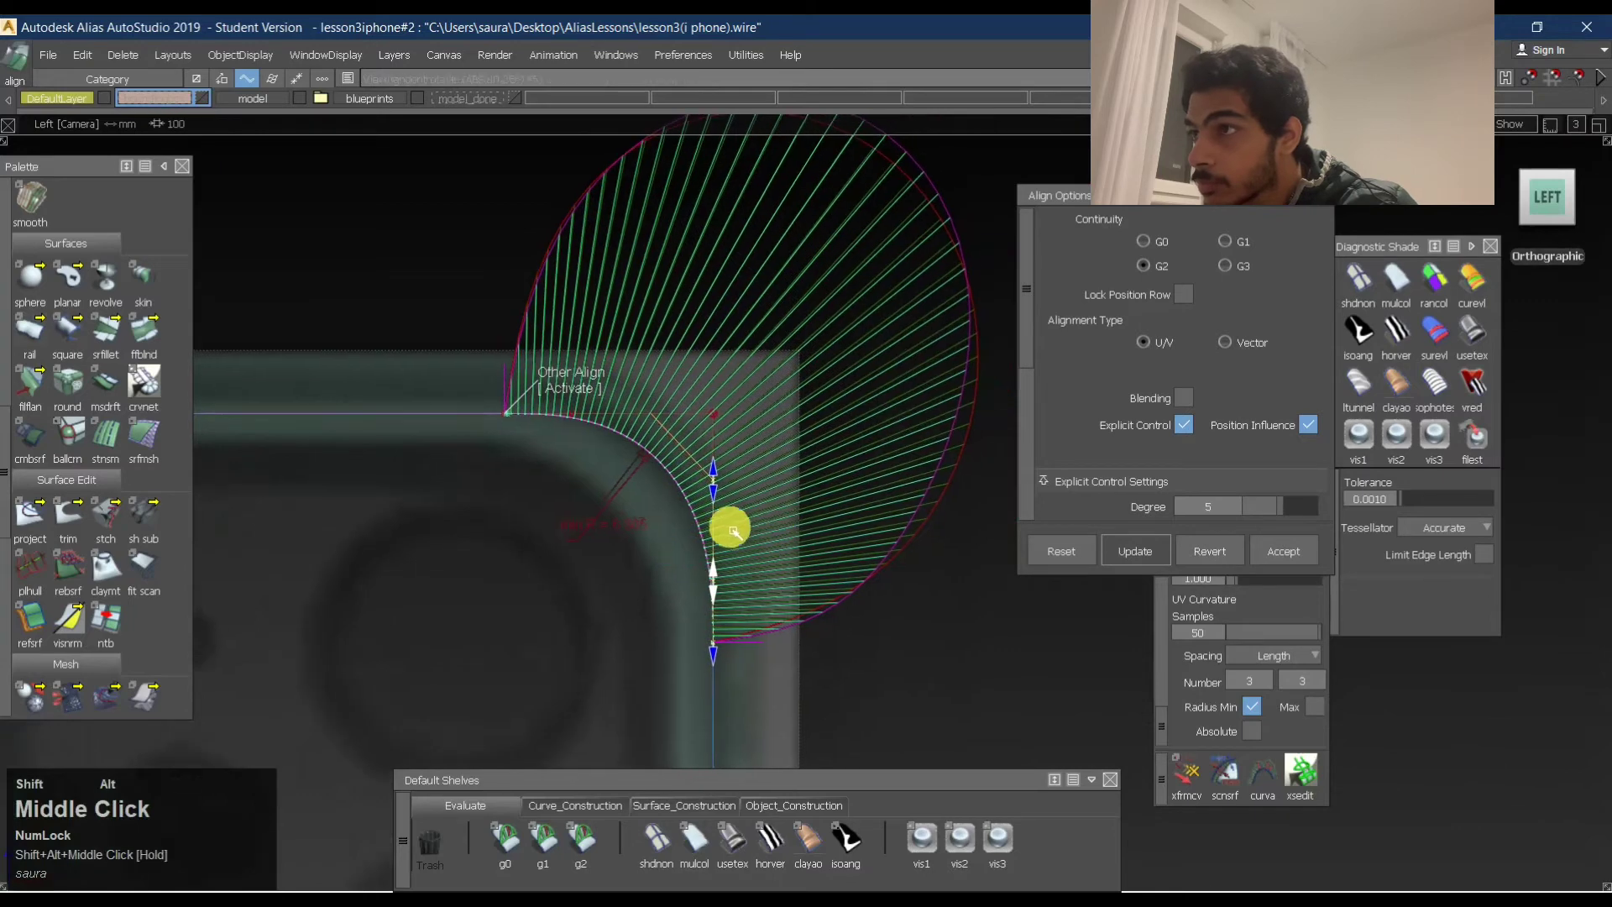
drag(718, 491, 720, 502)
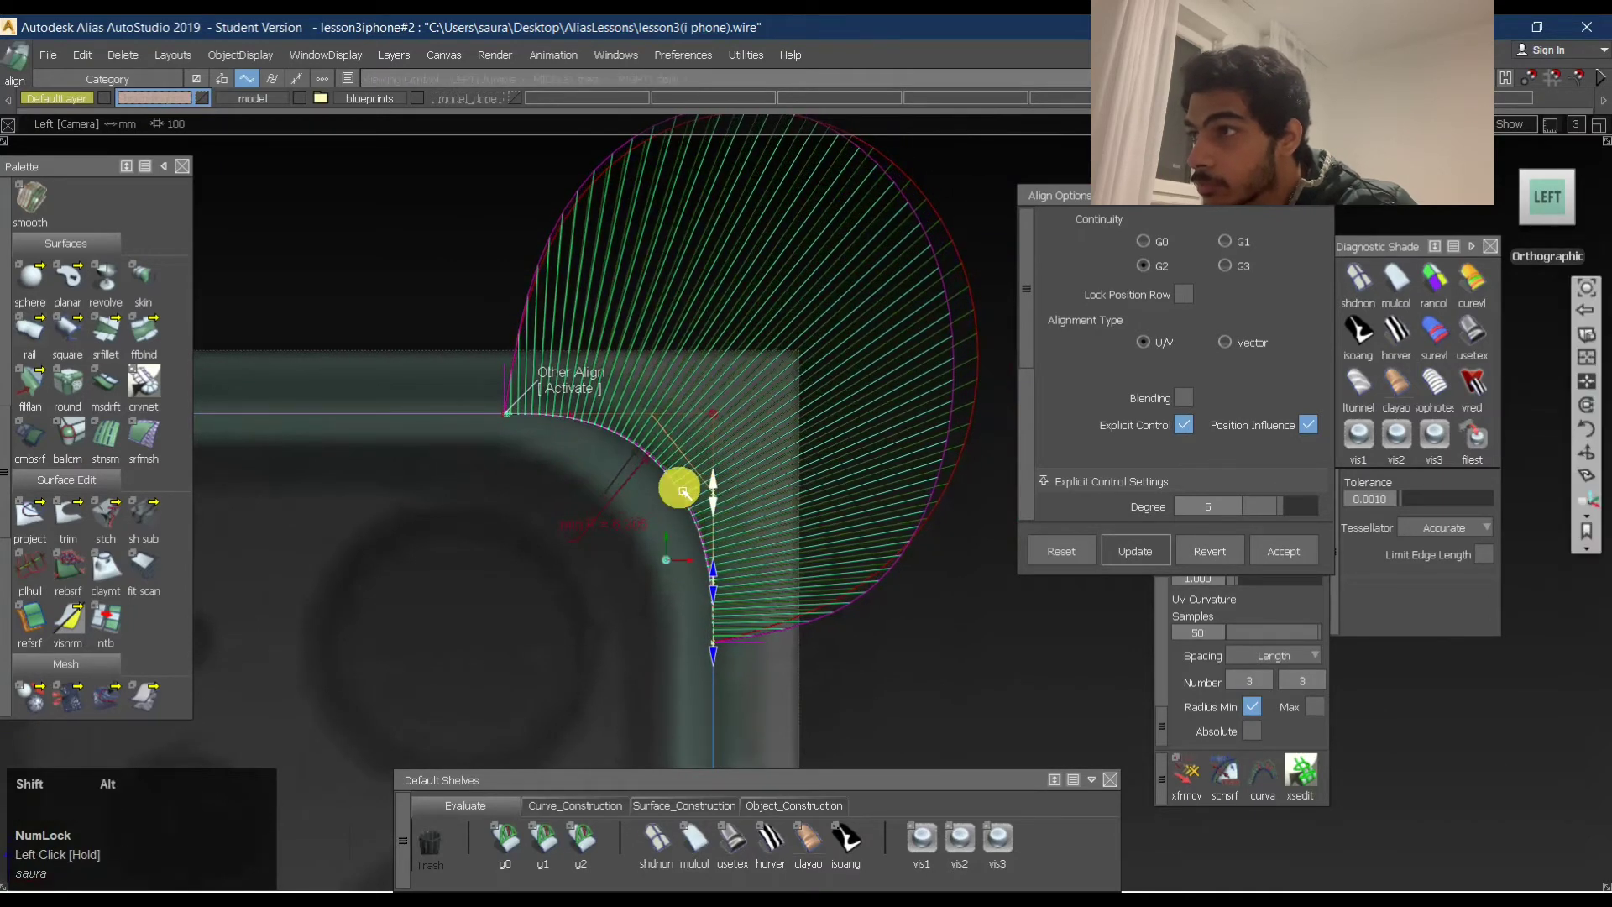
Activate the Align handles at the curve's top-edge end and compare the curvature combs of both corner curves.
alt+shift+middle_drag(681, 482, 687, 465)
click(680, 428)
alt+shift+middle_drag(792, 435, 798, 456)
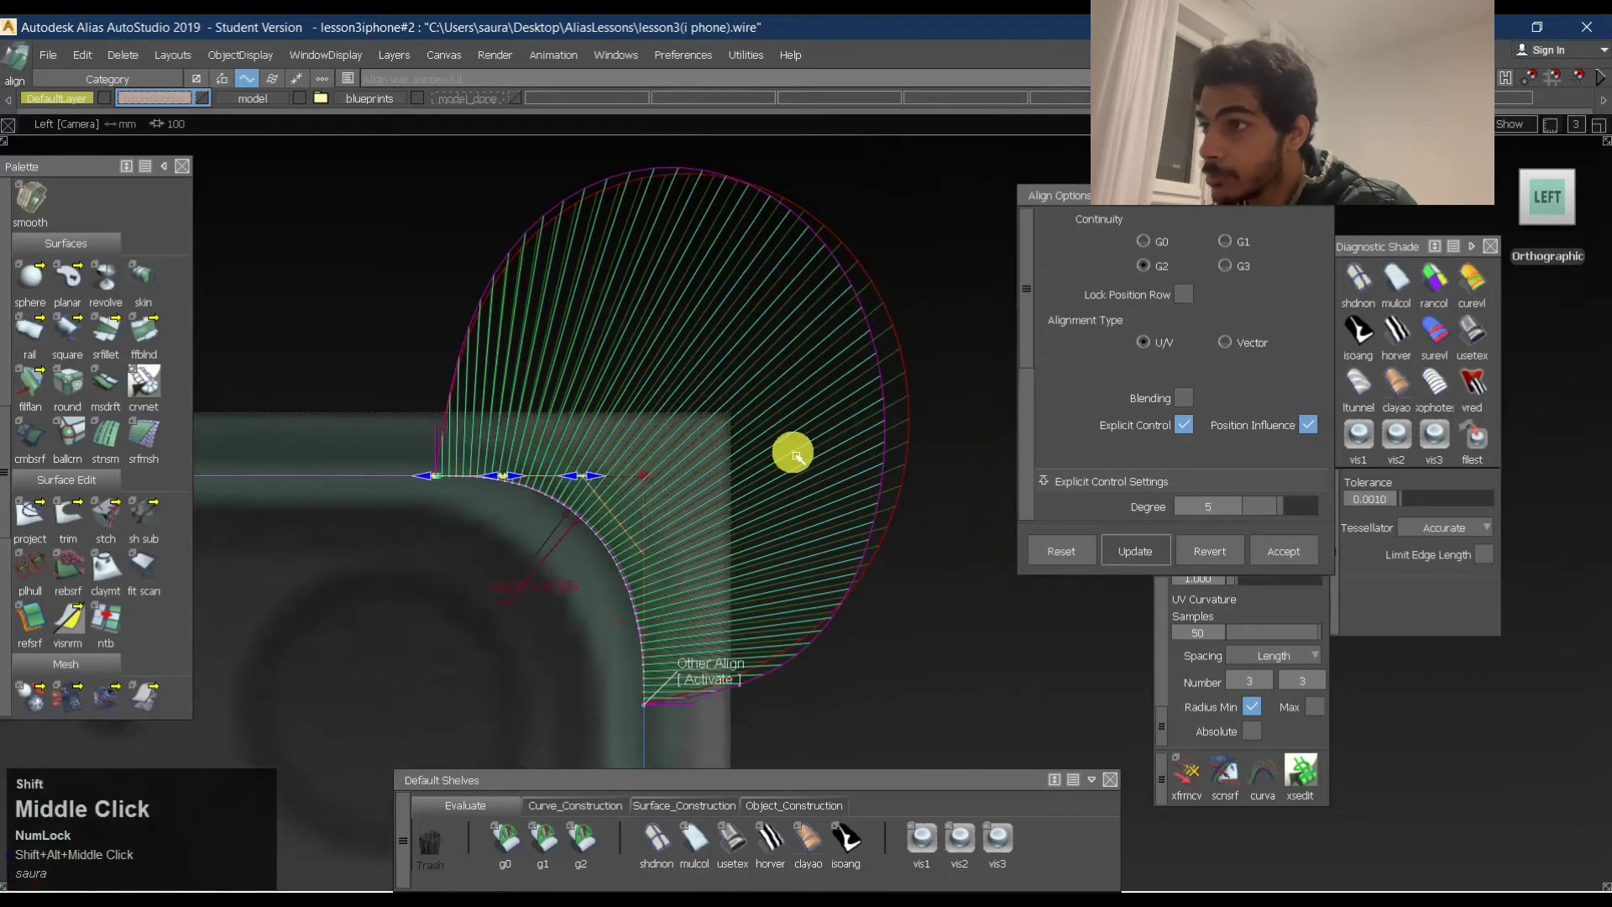
alt+shift+drag(958, 407, 479, 421)
Turn off the combs on both corner curves and show U curvature only on the near one in the left view.
ctrl+shift+click(731, 532)
ctrl+shift+drag(750, 521, 777, 514)
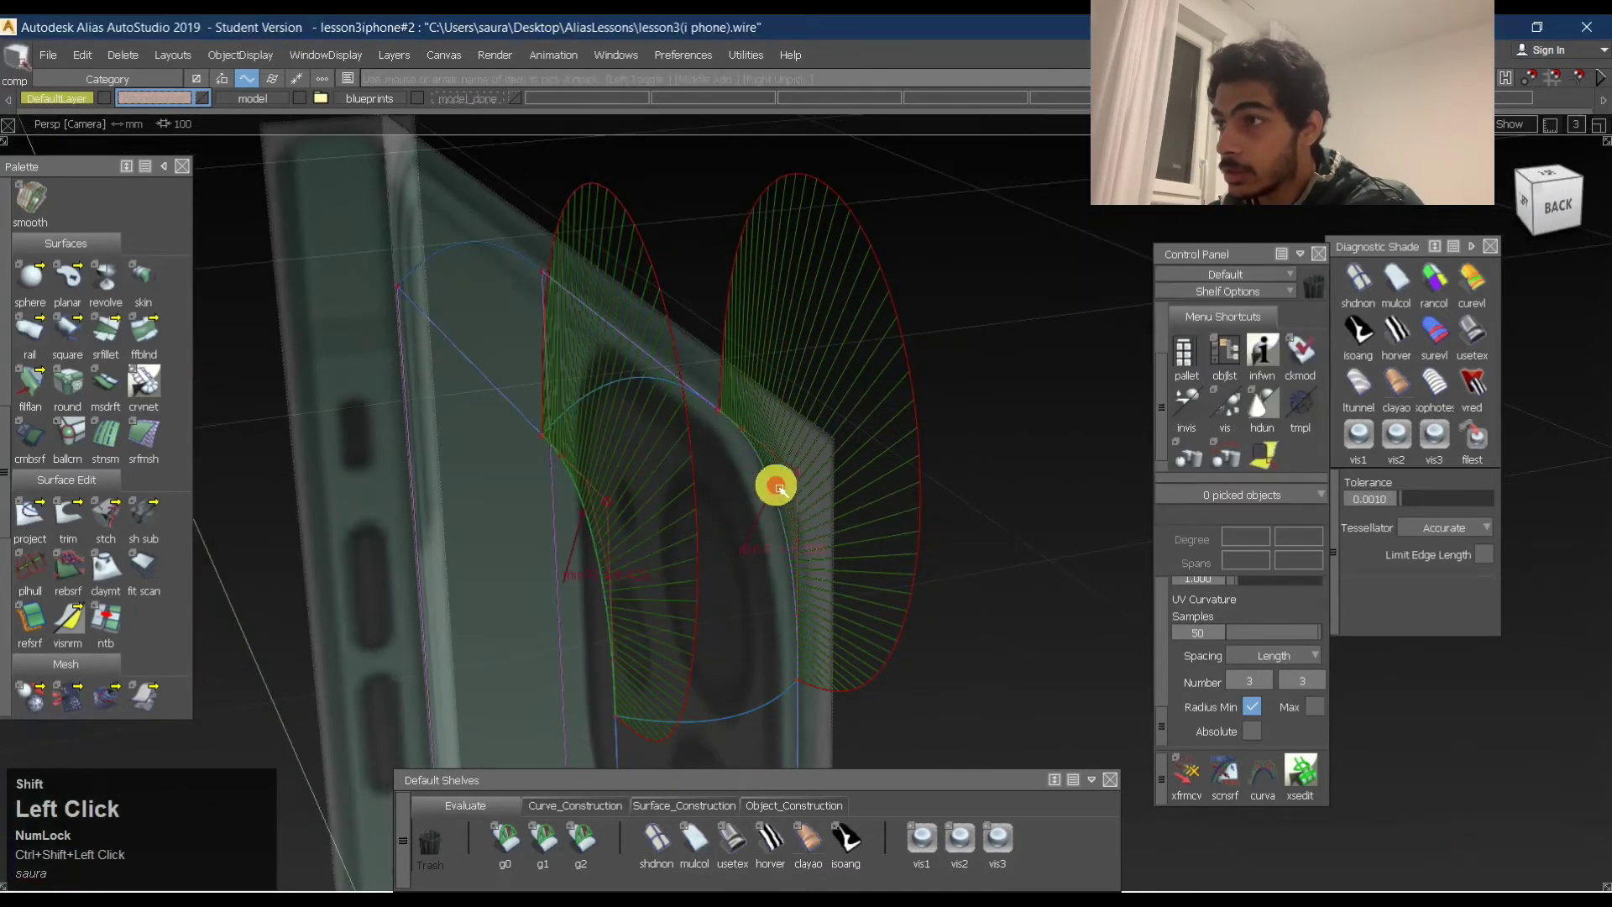
click(774, 483)
ctrl+shift+middle_drag(877, 522, 811, 515)
ctrl+shift+drag(811, 534, 811, 398)
ctrl+shift+drag(647, 505, 715, 499)
click(609, 551)
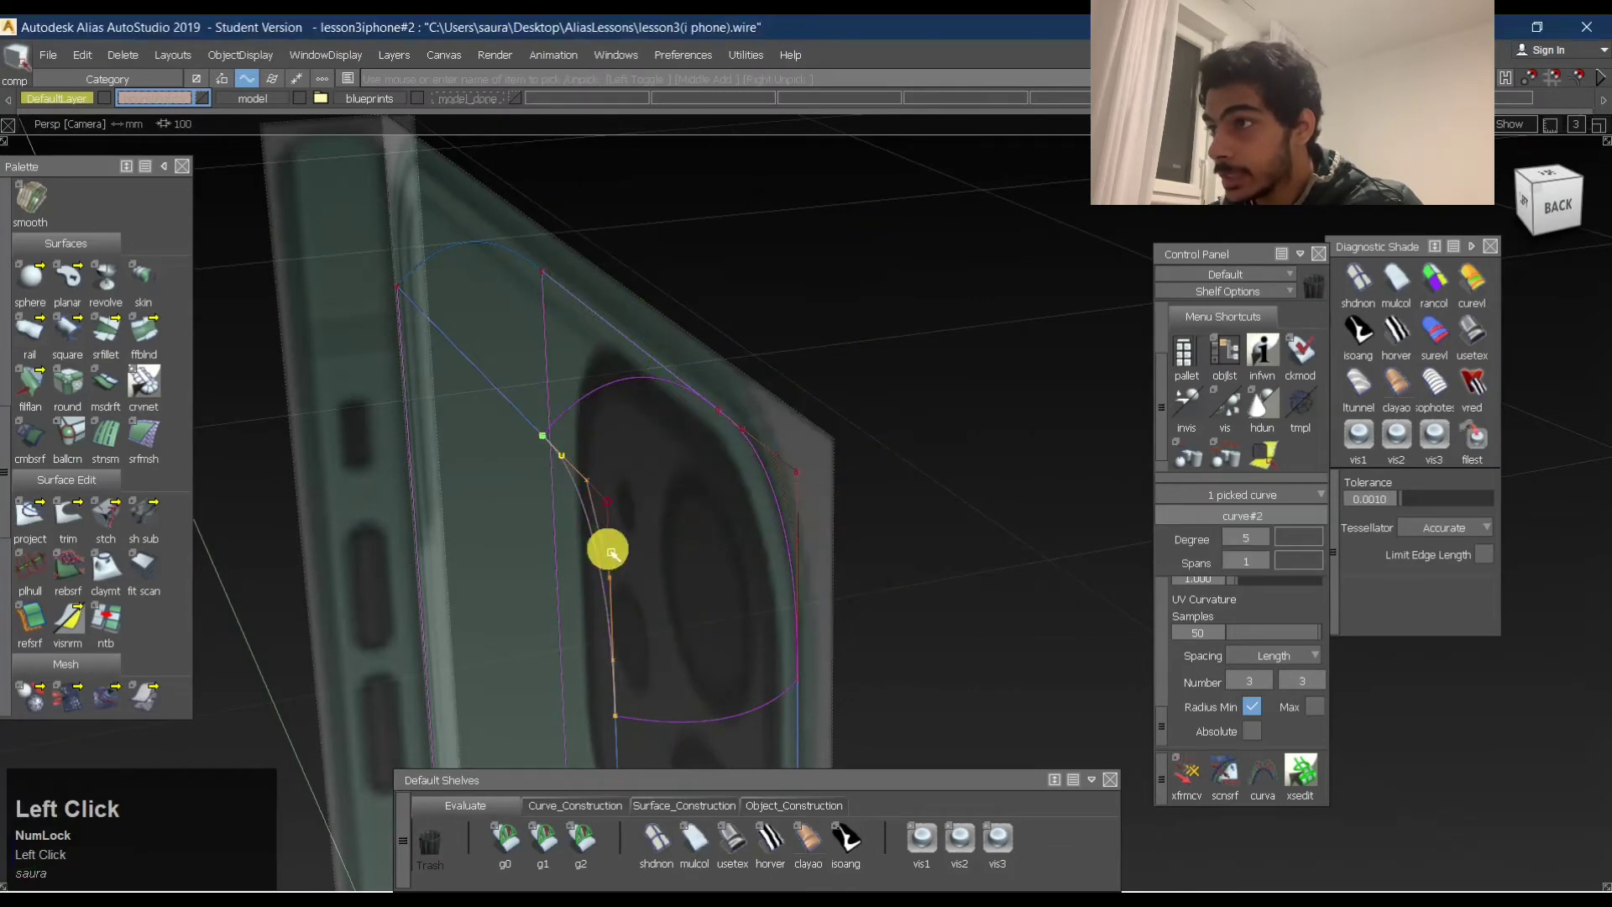
scroll(1246, 639, up, 5)
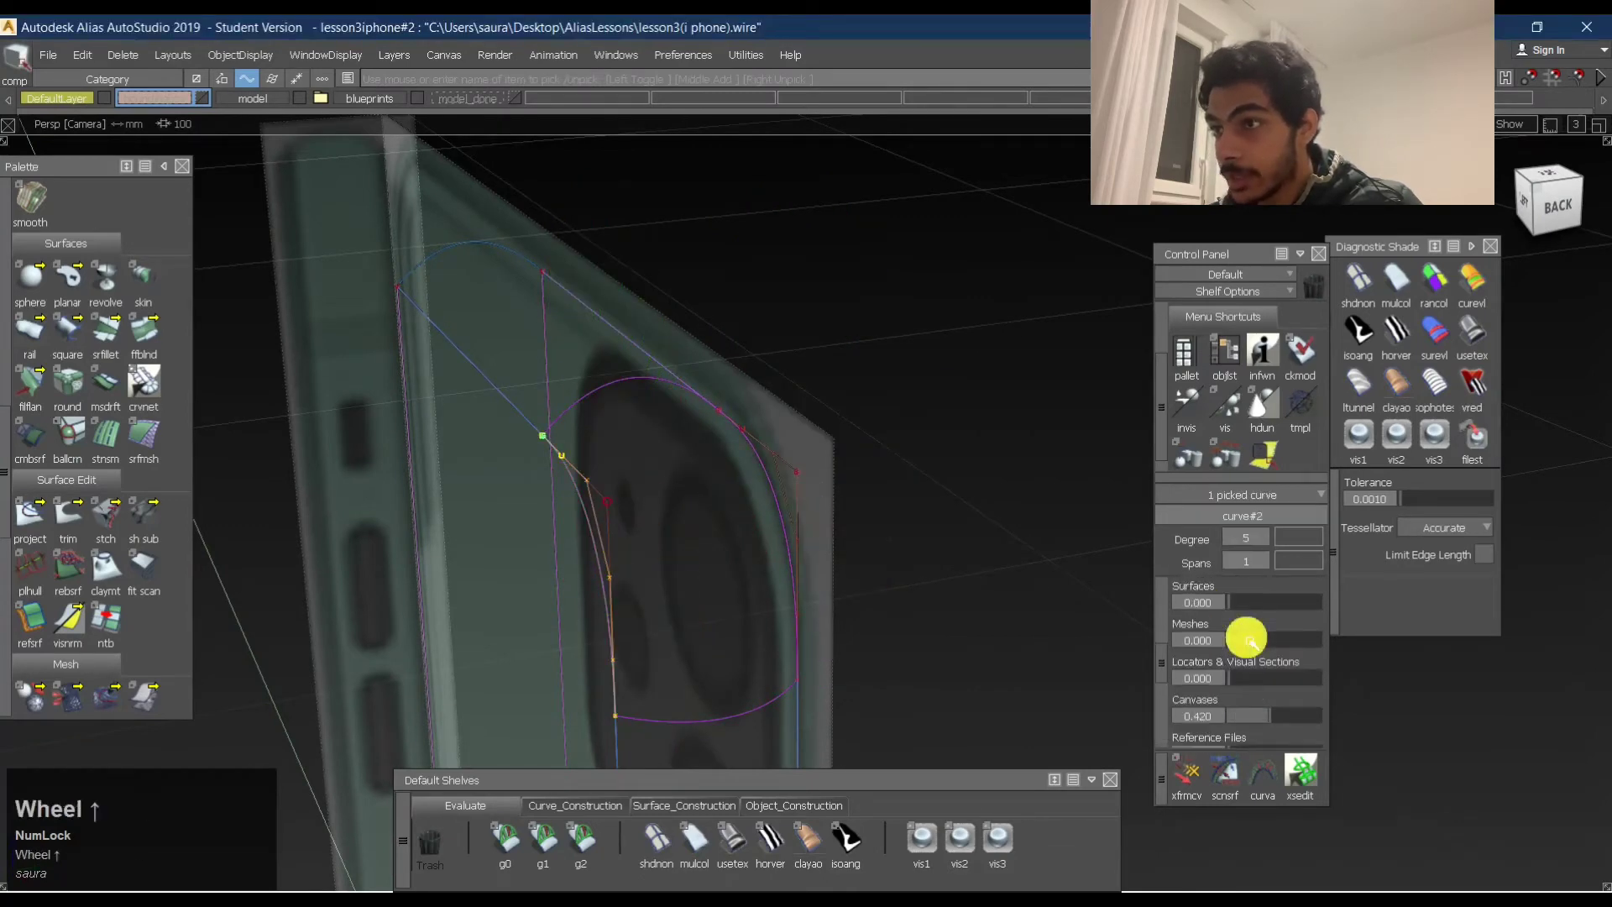
click(1252, 638)
alt+shift+drag(1255, 637, 1581, 282)
click(1549, 206)
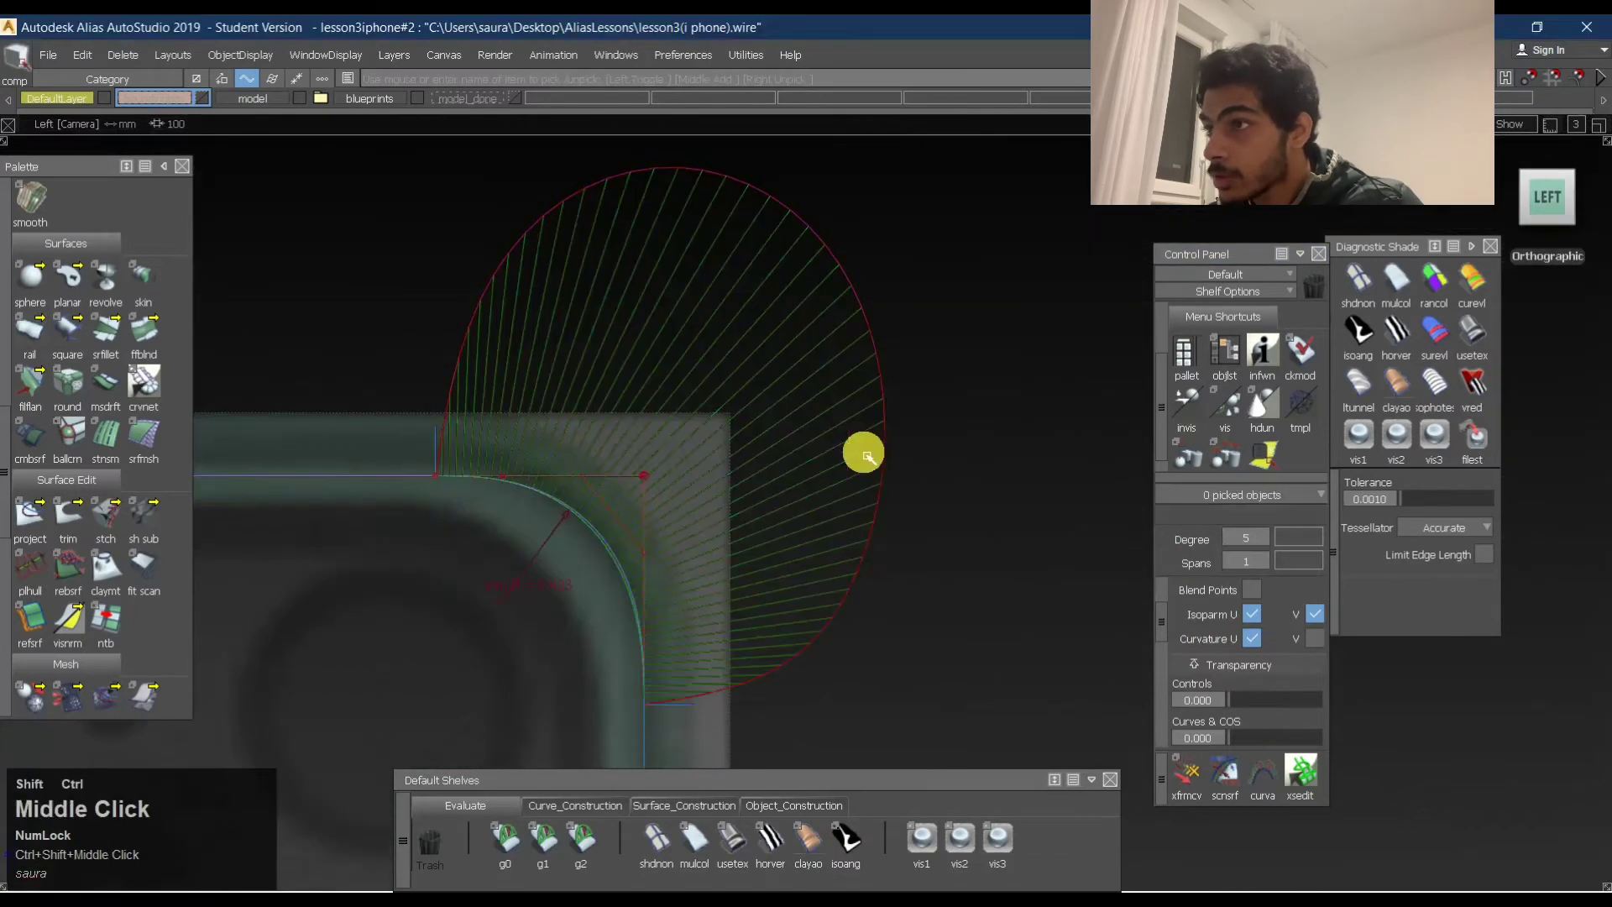
Query-edit the near corner curve again and adjust its side-edge Align handles to even out the curvature comb.
ctrl+shift+middle_drag(865, 450, 802, 424)
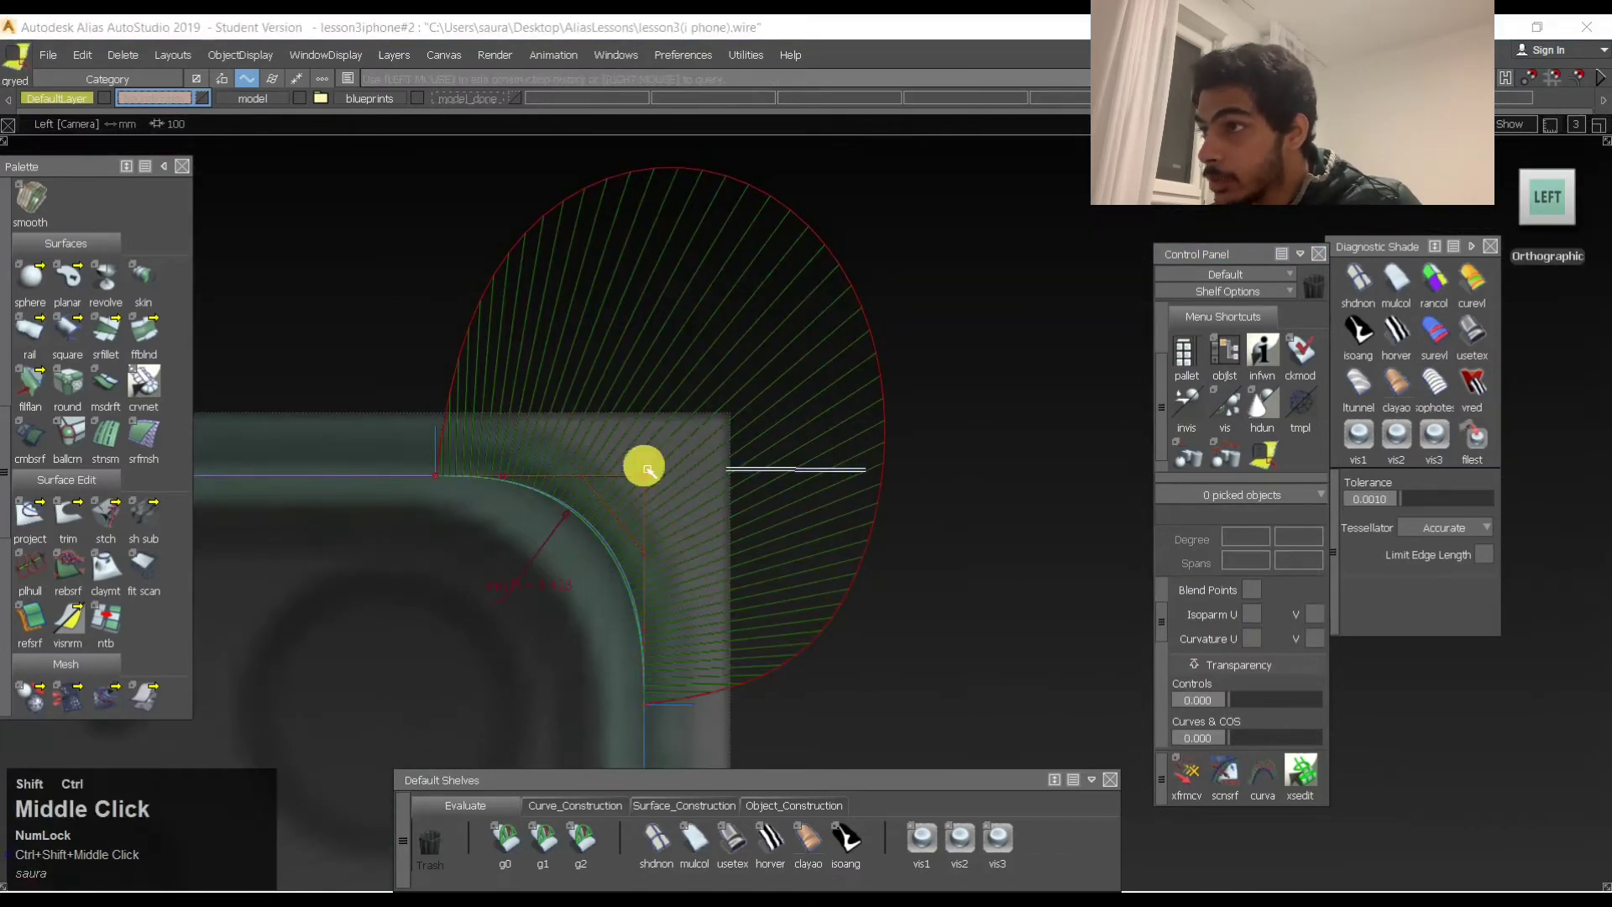
drag(598, 499, 512, 479)
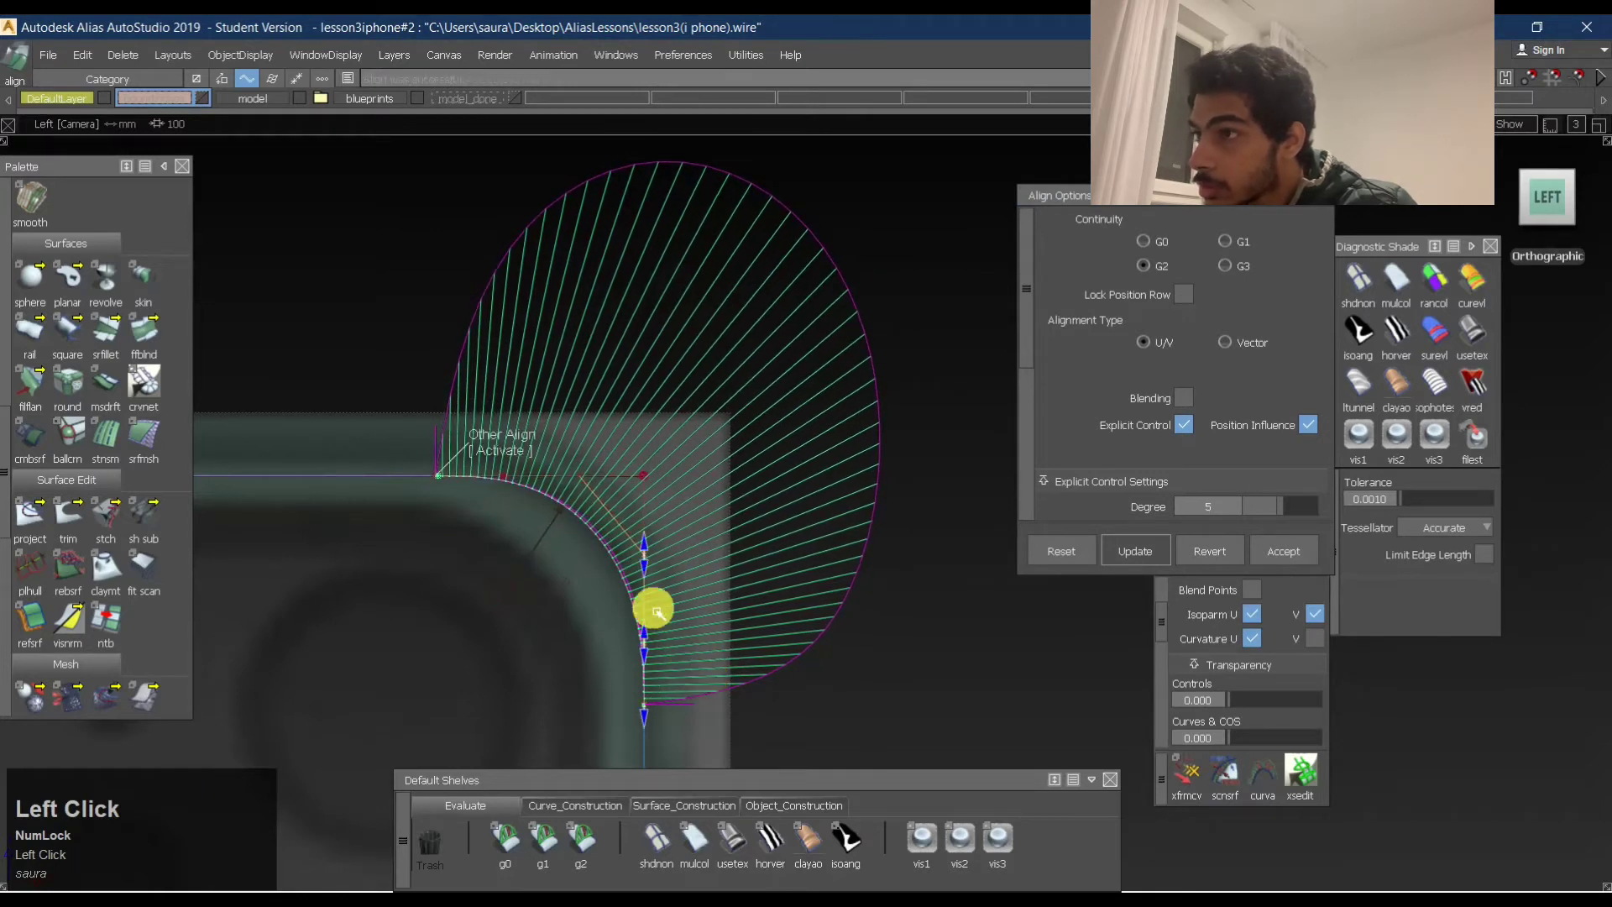
drag(651, 567, 653, 560)
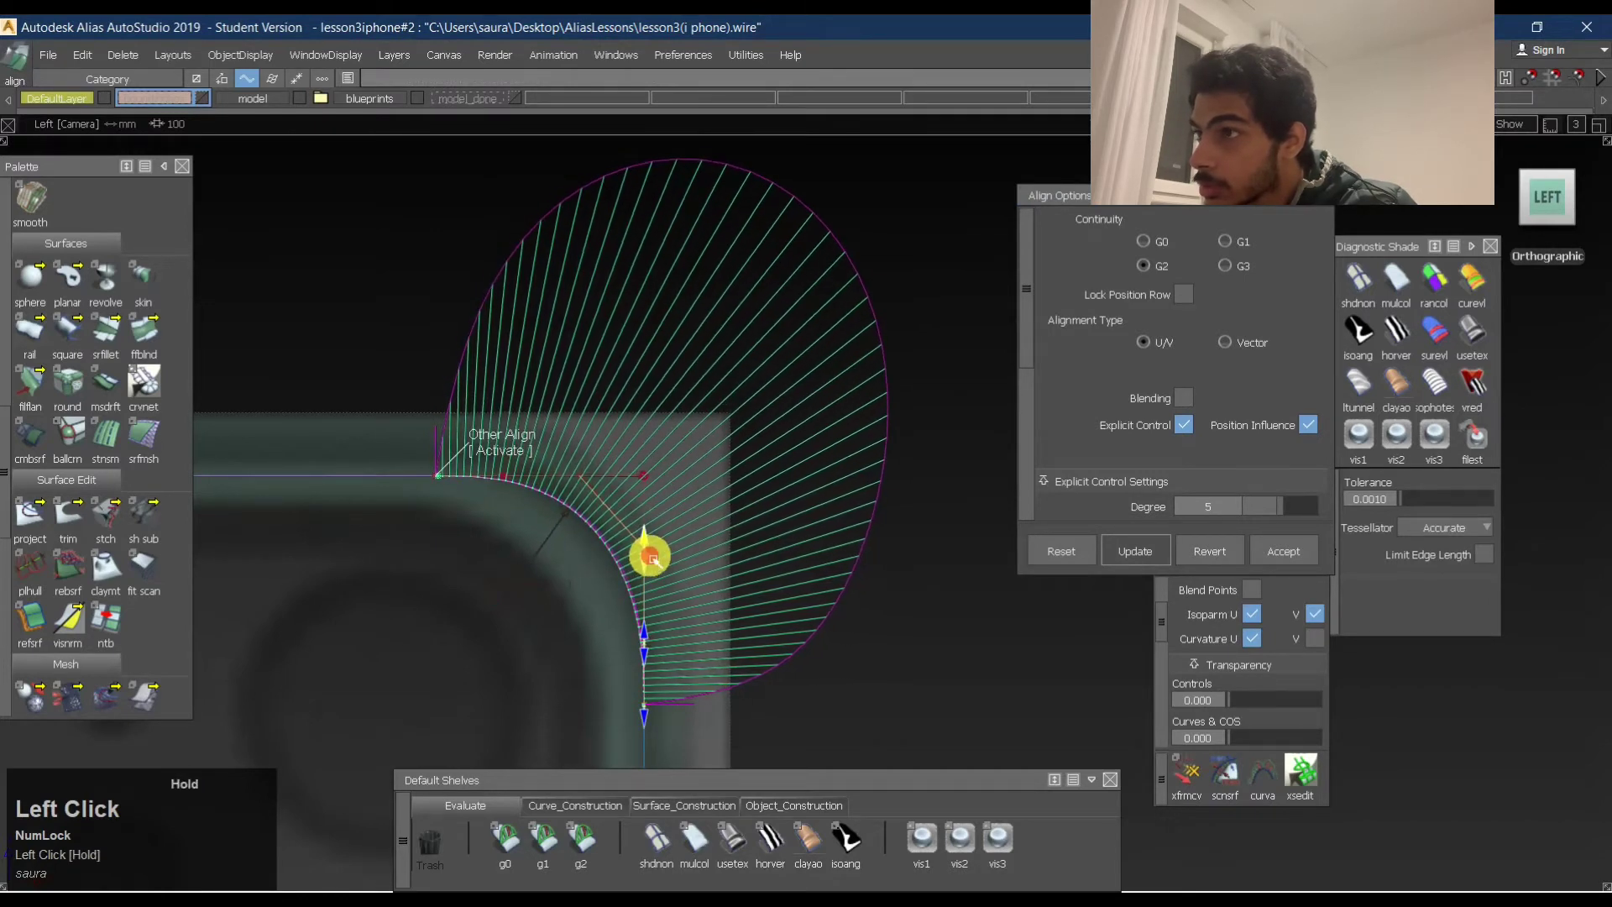
mouse_move(649, 643)
mouse_down()
mouse_move(654, 624)
mouse_move(846, 548)
mouse_up()
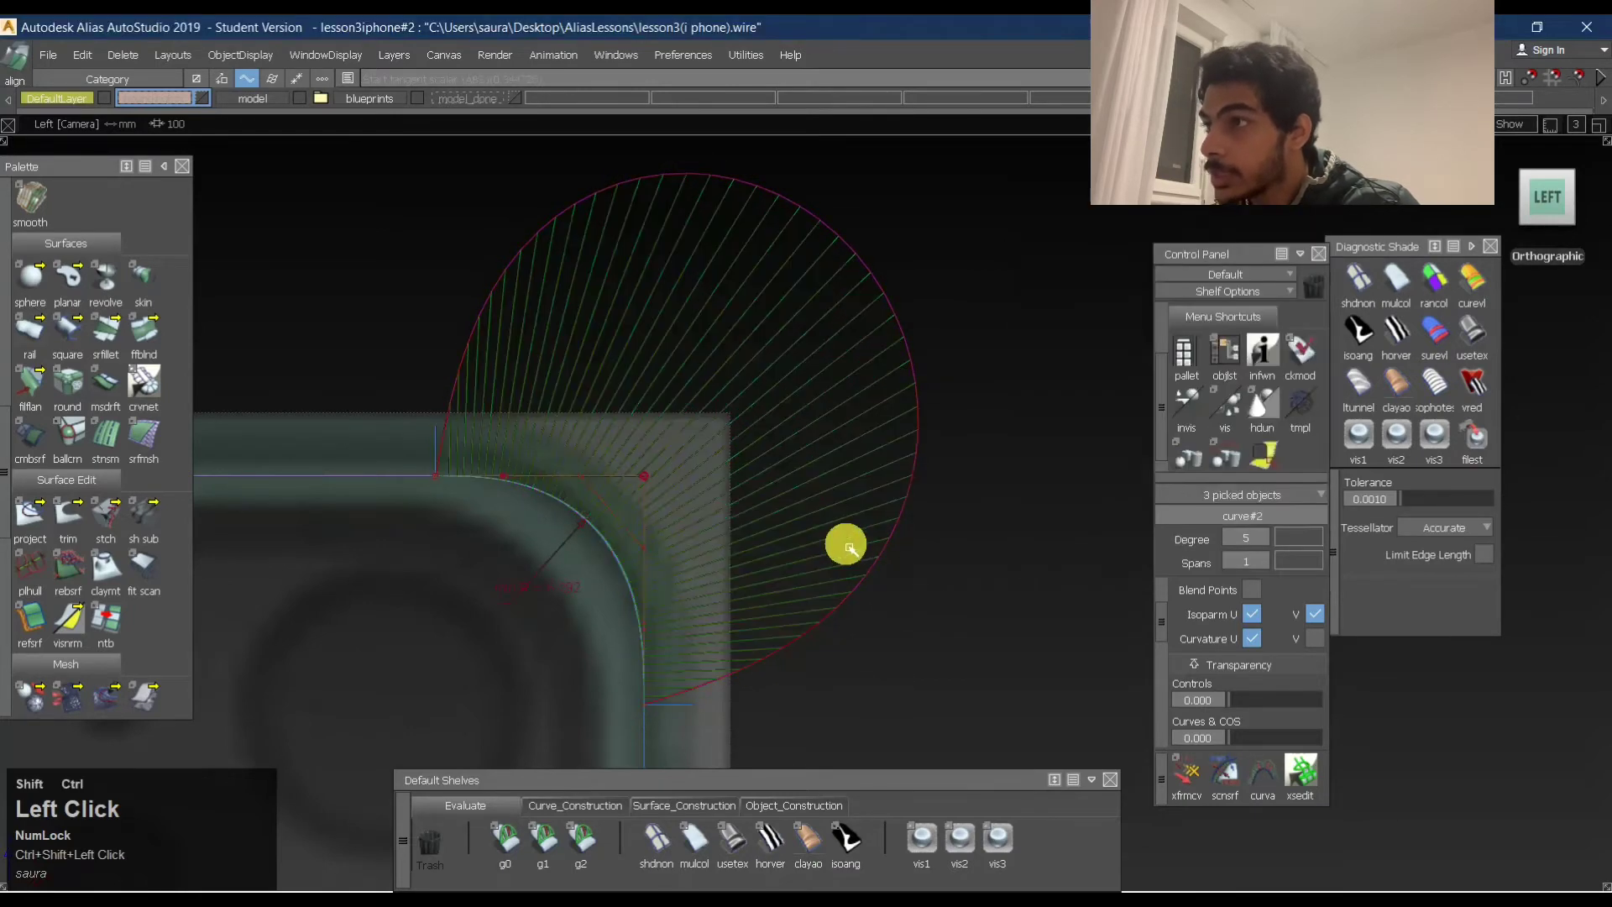
Hide the curvature comb on the corner curve and shade the model with the usetex diagnostic shader.
ctrl+shift+middle_drag(846, 548, 734, 613)
mouse_move(529, 500)
ctrl+shift+mouse_down()
mouse_move(856, 476)
mouse_move(607, 575)
ctrl+shift+mouse_up()
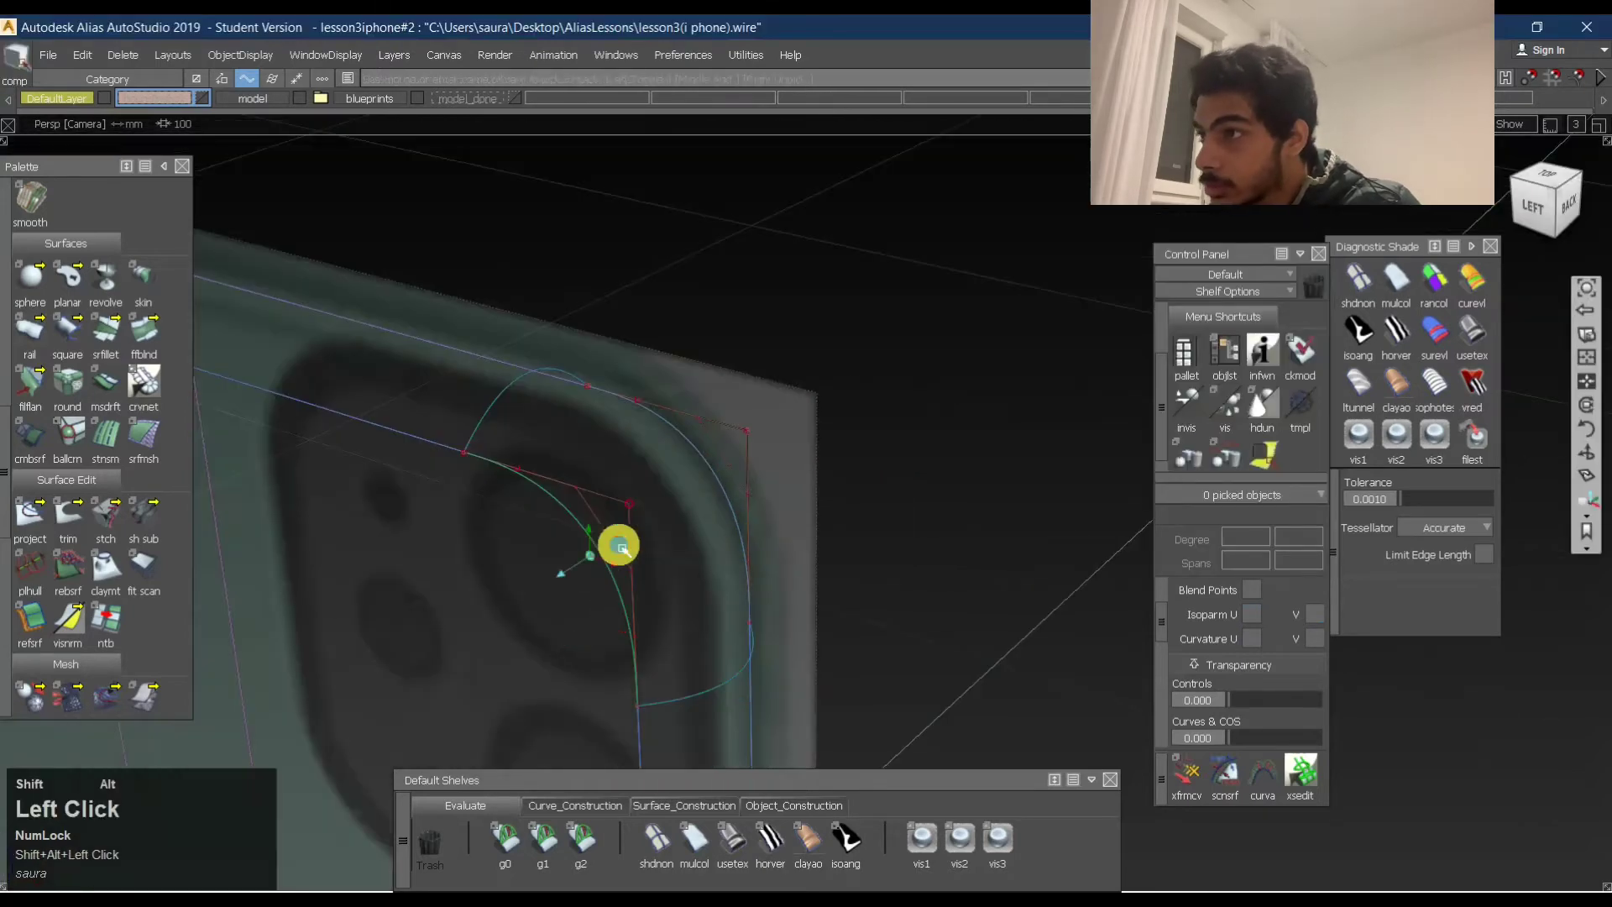
alt+shift+right_drag(621, 548, 655, 482)
alt+shift+drag(655, 482, 619, 440)
alt+shift+right_drag(619, 439, 731, 823)
click(731, 838)
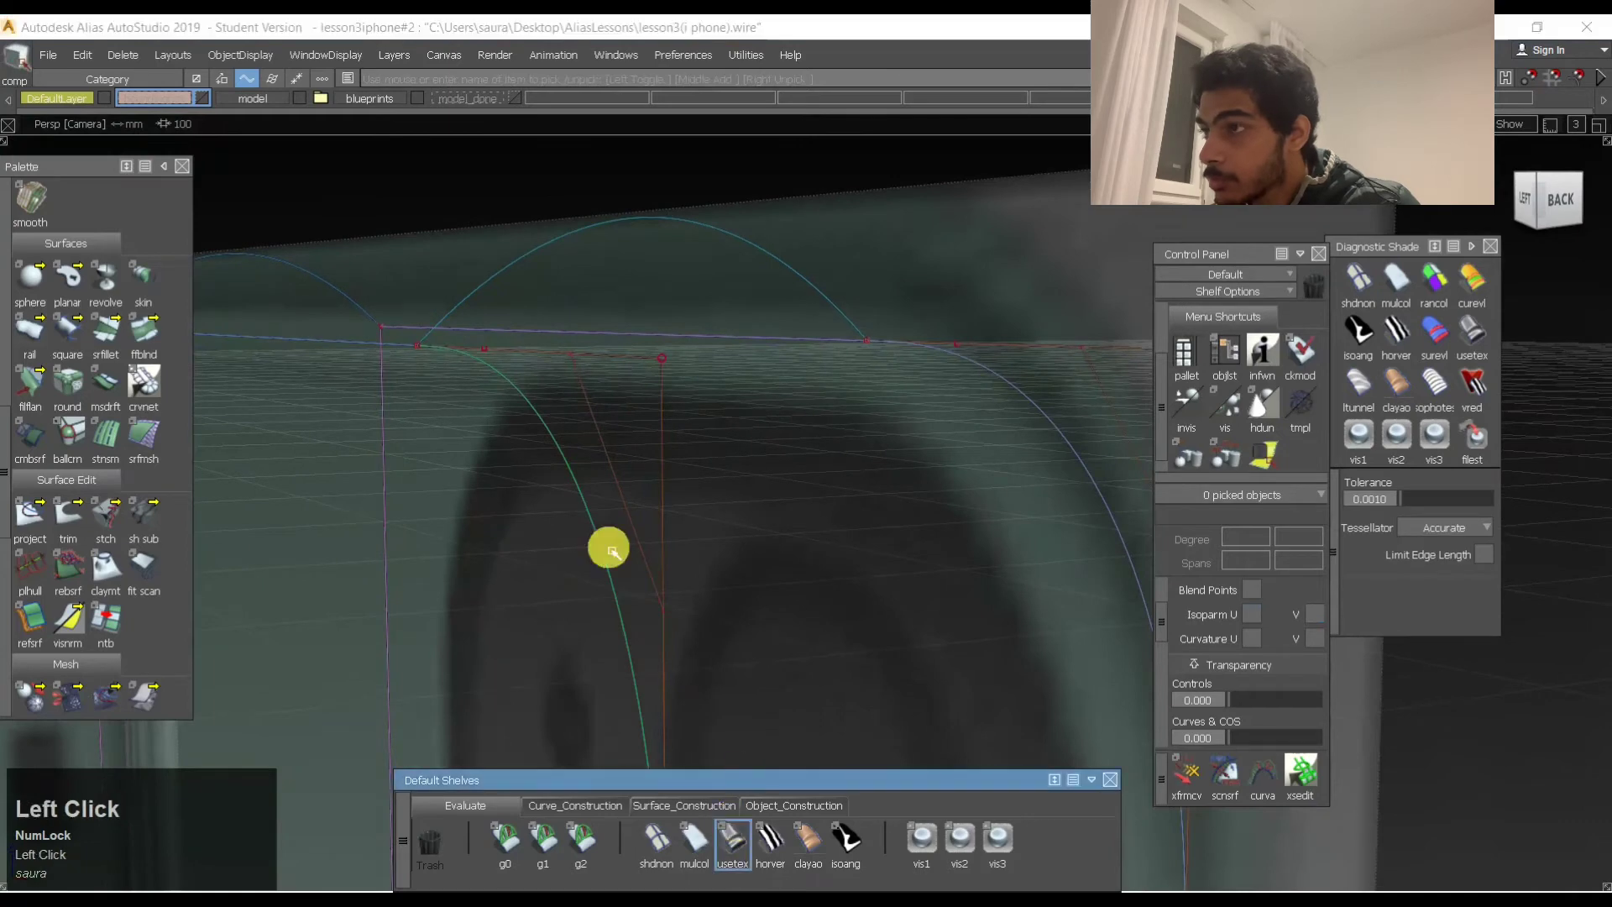
Pick the old rounded corner blend surface between the top and side edge surfaces and delete it.
alt+shift+right_drag(610, 550, 633, 475)
alt+shift+drag(633, 475, 918, 476)
ctrl+shift+click(695, 420)
key(Return)
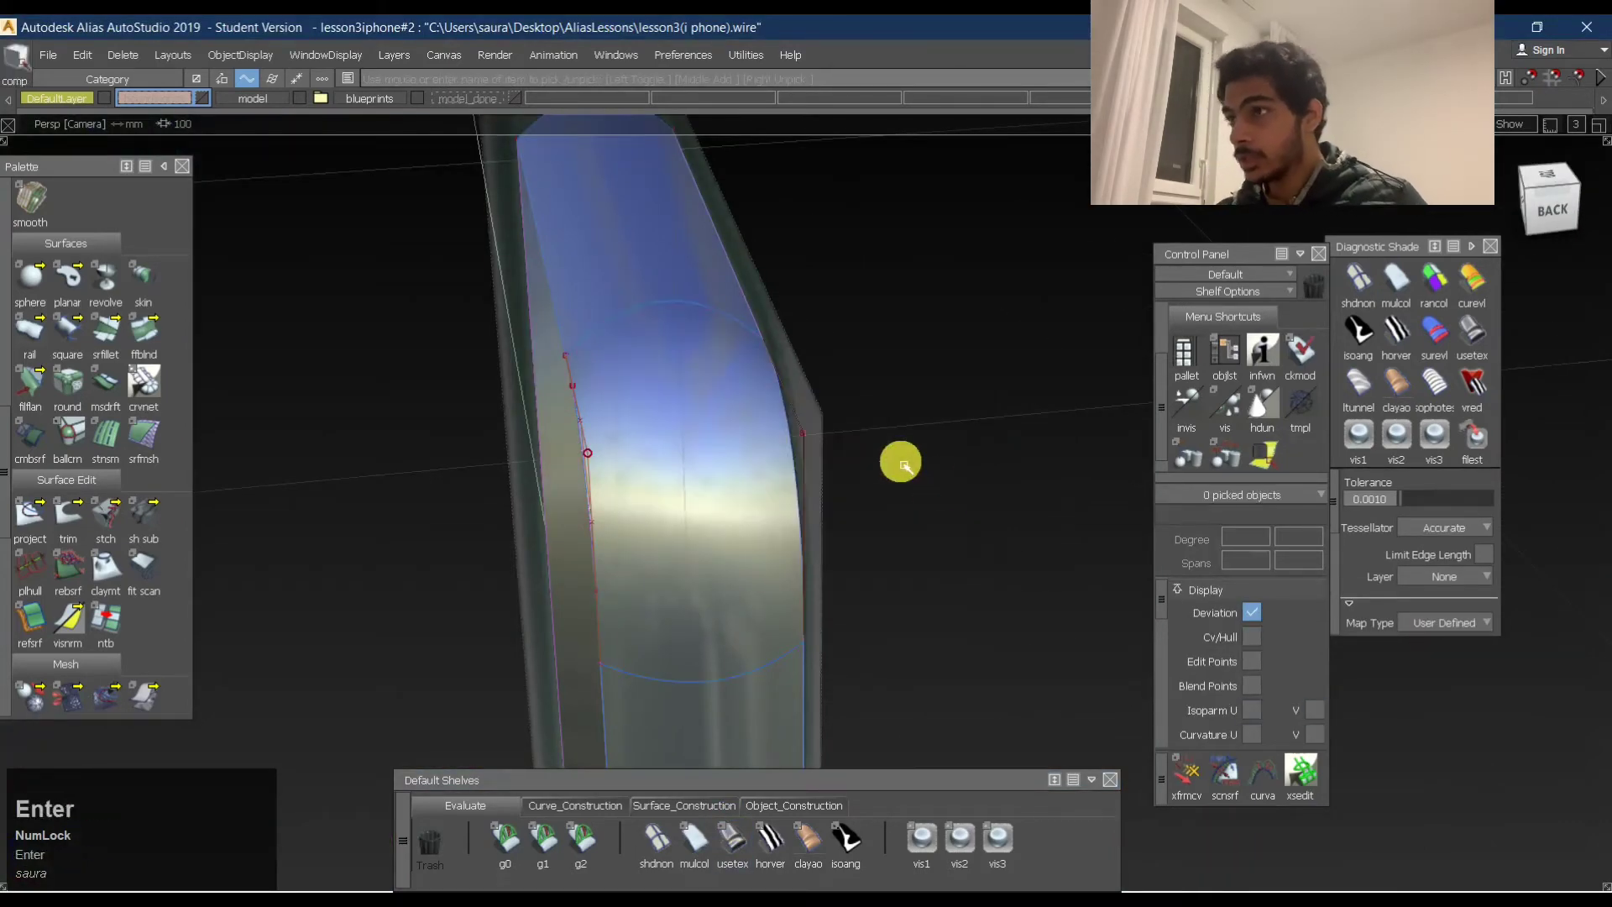
click(716, 454)
key(Return)
key(Return)
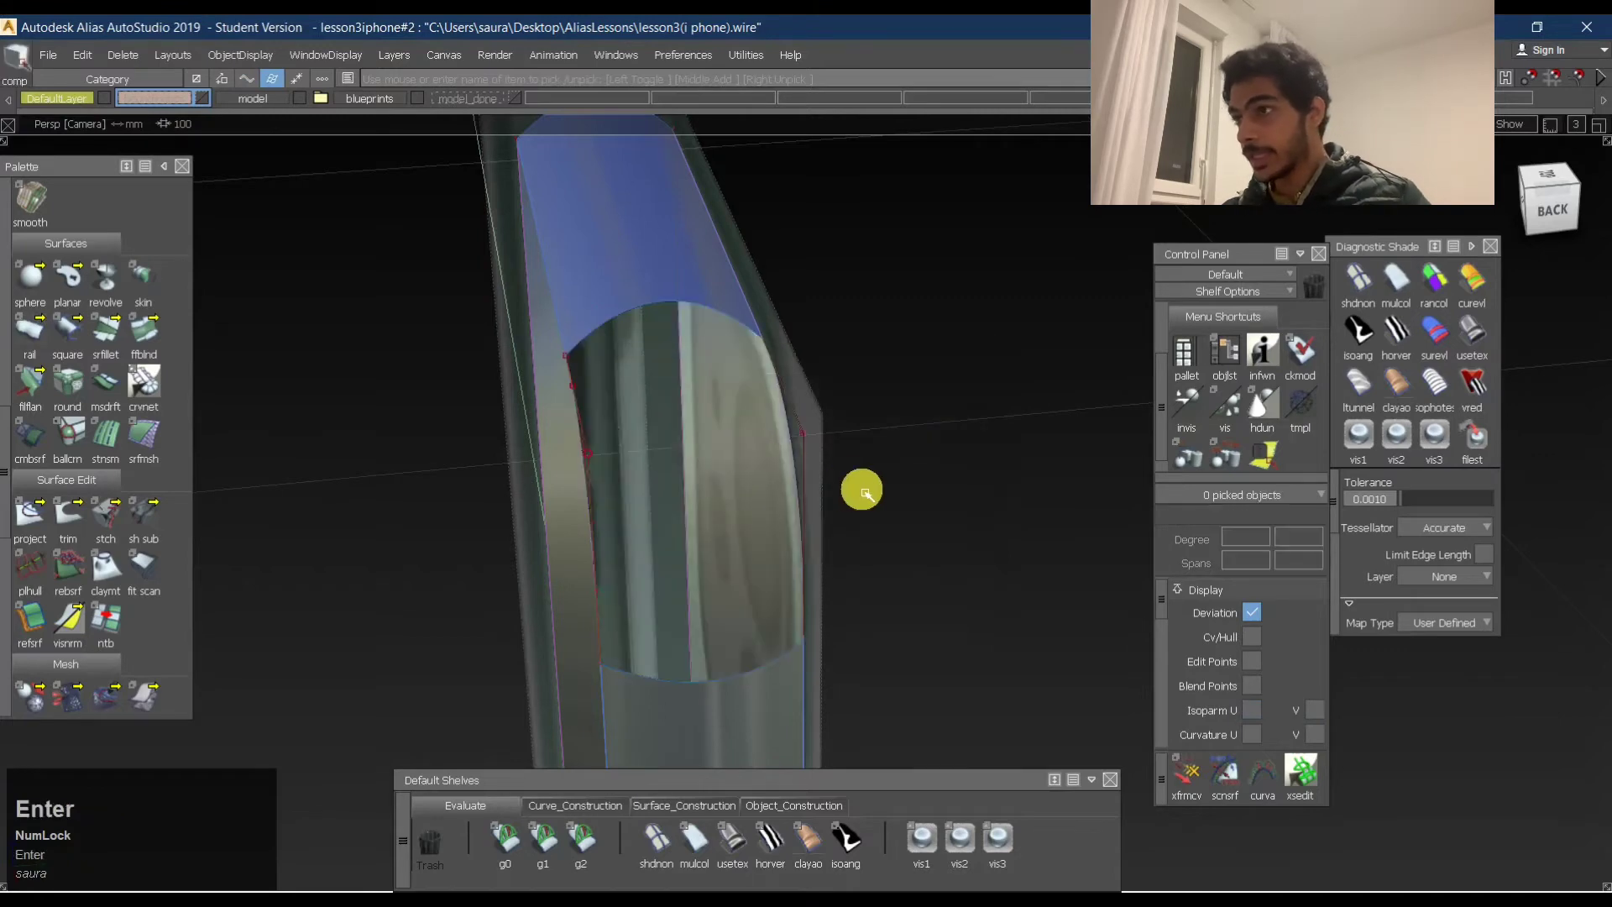
Clear the selection of the near corner curve and delete the old corner curve on the far side.
click(706, 523)
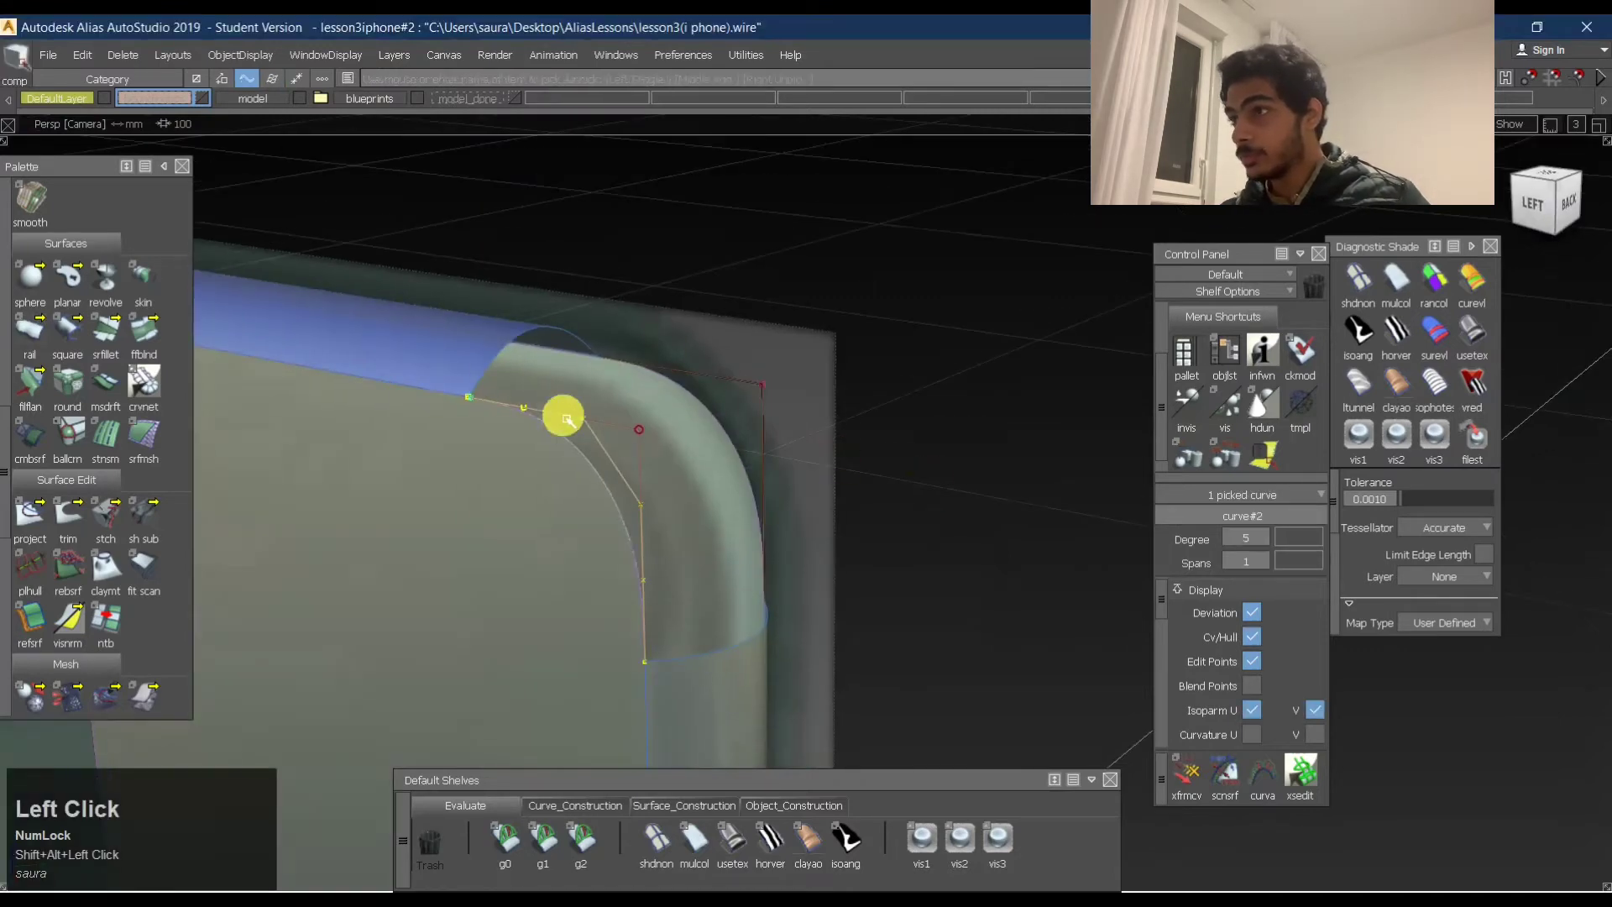
ctrl+shift+middle_click(562, 416)
alt+shift+drag(771, 422, 718, 497)
ctrl+alt+drag(718, 496, 679, 448)
ctrl+click(847, 452)
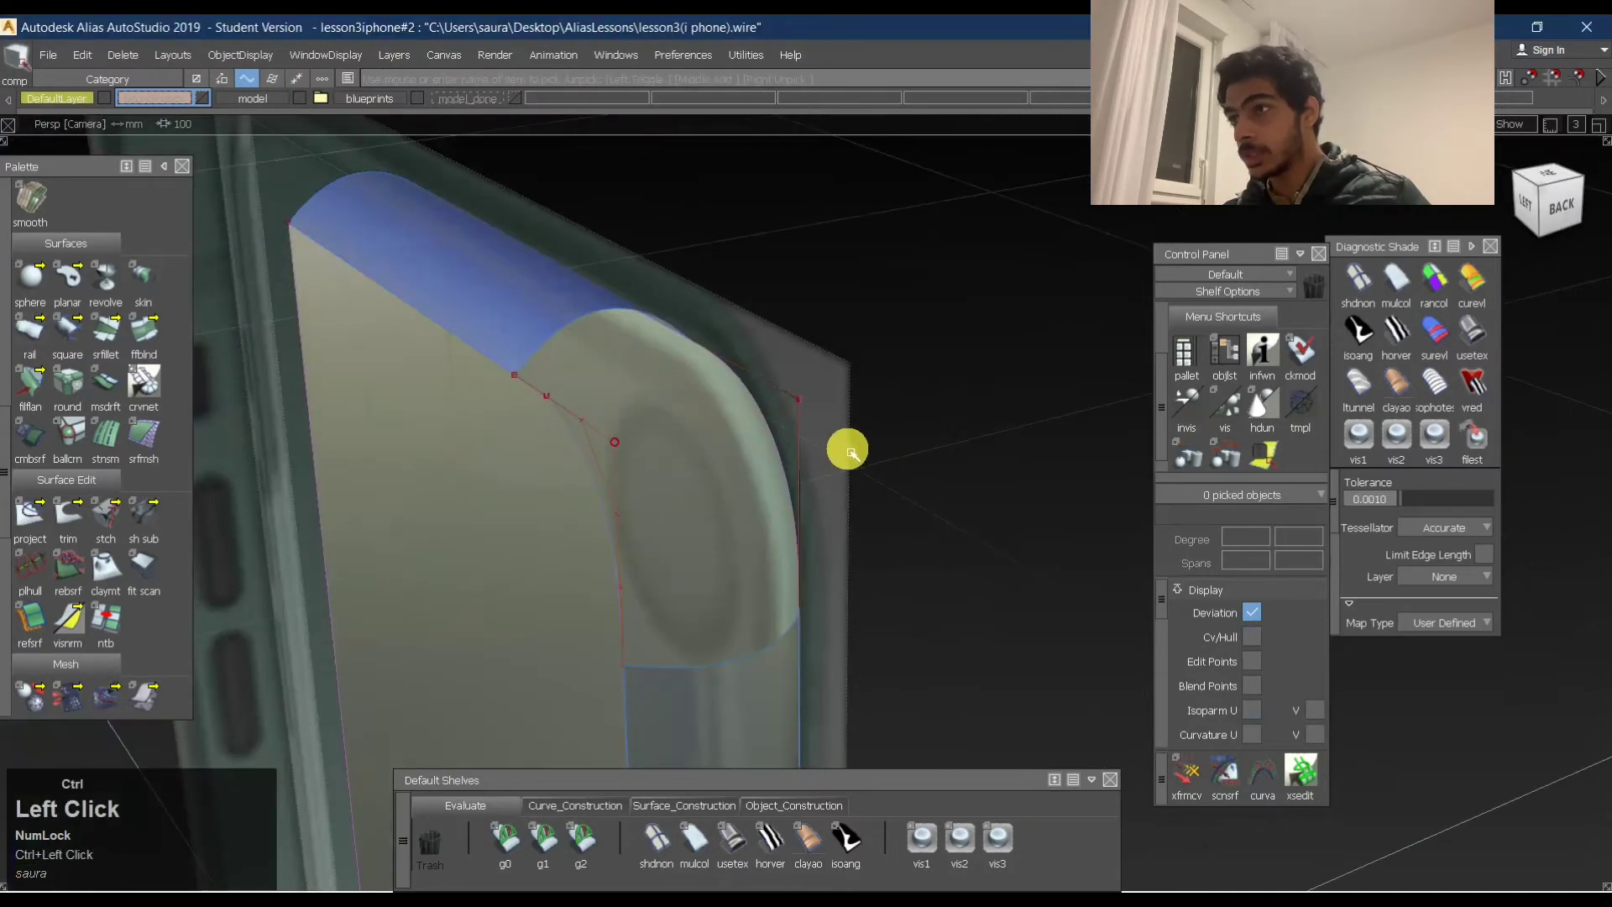
ctrl+shift+drag(1083, 392, 910, 418)
alt+shift+drag(739, 420, 378, 437)
click(889, 511)
ctrl+shift+right_drag(679, 387, 983, 628)
Duplicate the near corner curve by copy and paste and move the copy to the far edge of the body.
alt+shift+drag(540, 532, 597, 536)
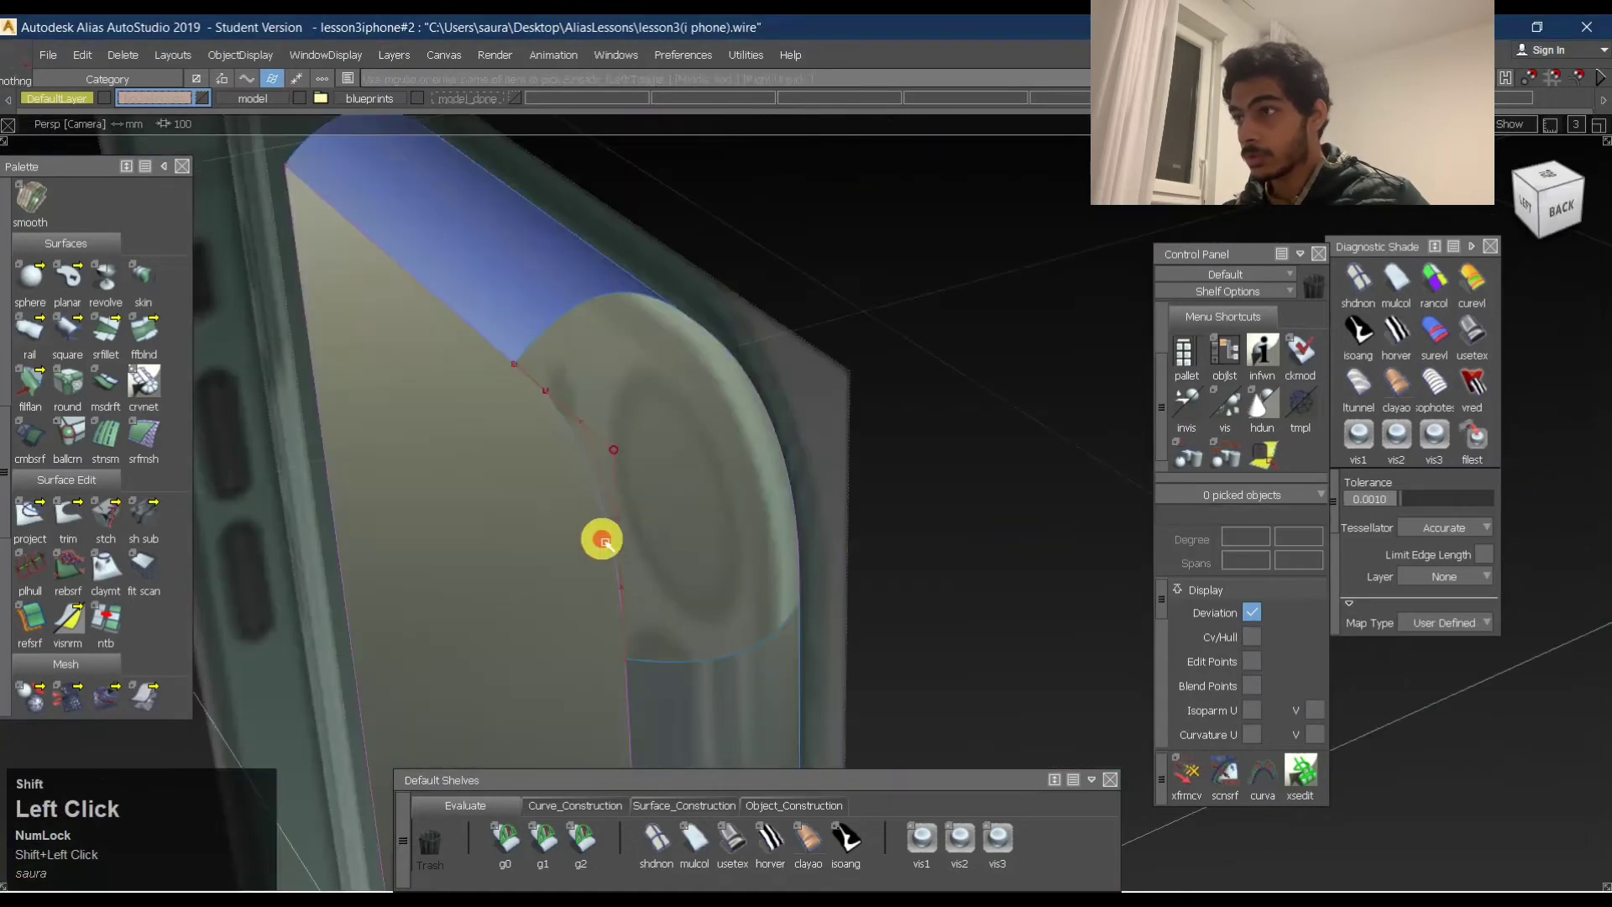
click(597, 537)
key(ctrl+v)
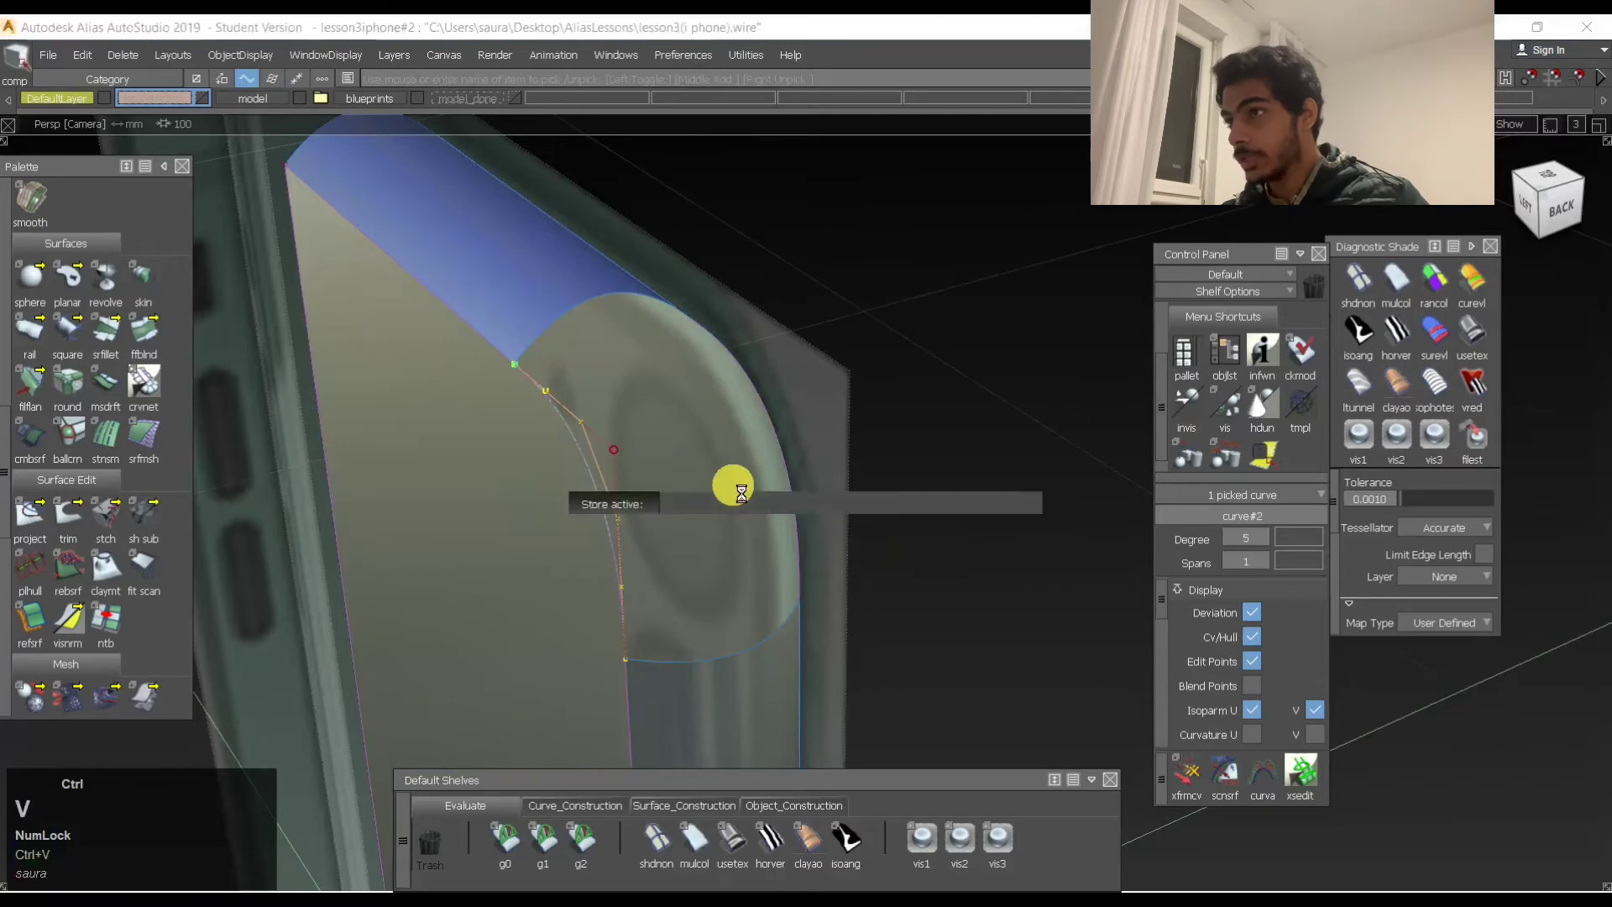
ctrl+shift+middle_drag(730, 482, 707, 252)
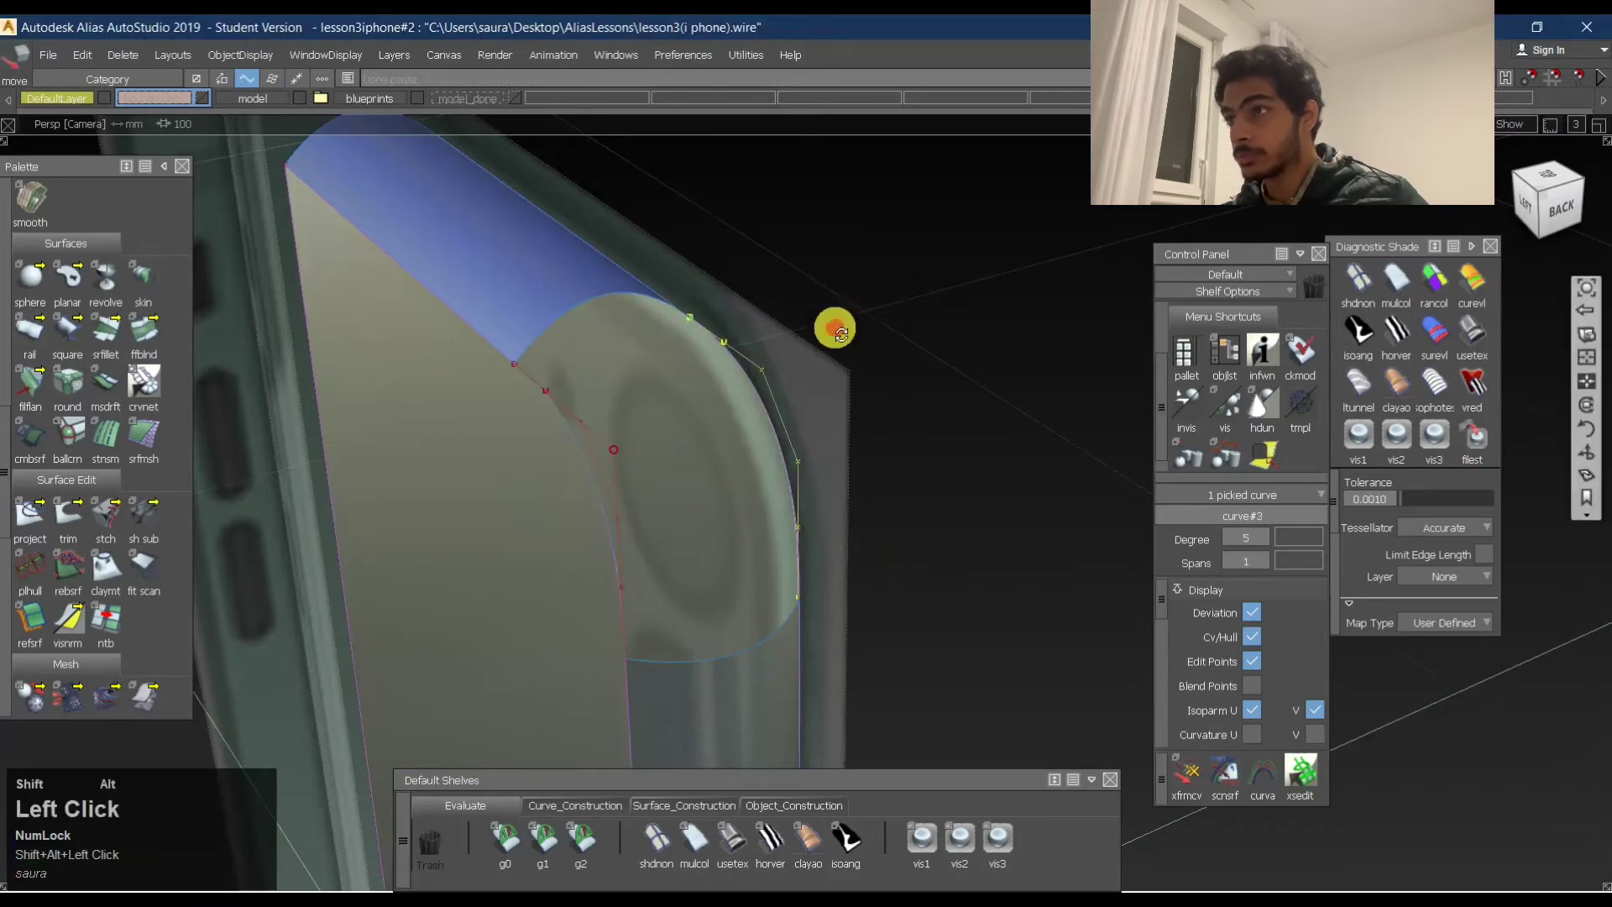
mouse_move(834, 328)
alt+shift+mouse_down()
mouse_move(716, 324)
mouse_move(890, 436)
mouse_move(635, 371)
alt+shift+mouse_up()
ctrl+shift+middle_drag(853, 412, 923, 394)
ctrl+click(850, 436)
Try to build a Square surface from both corner curves and the end edge of the top rounded surface.
ctrl+shift+drag(860, 495, 857, 346)
ctrl+shift+right_drag(982, 478, 749, 502)
click(771, 518)
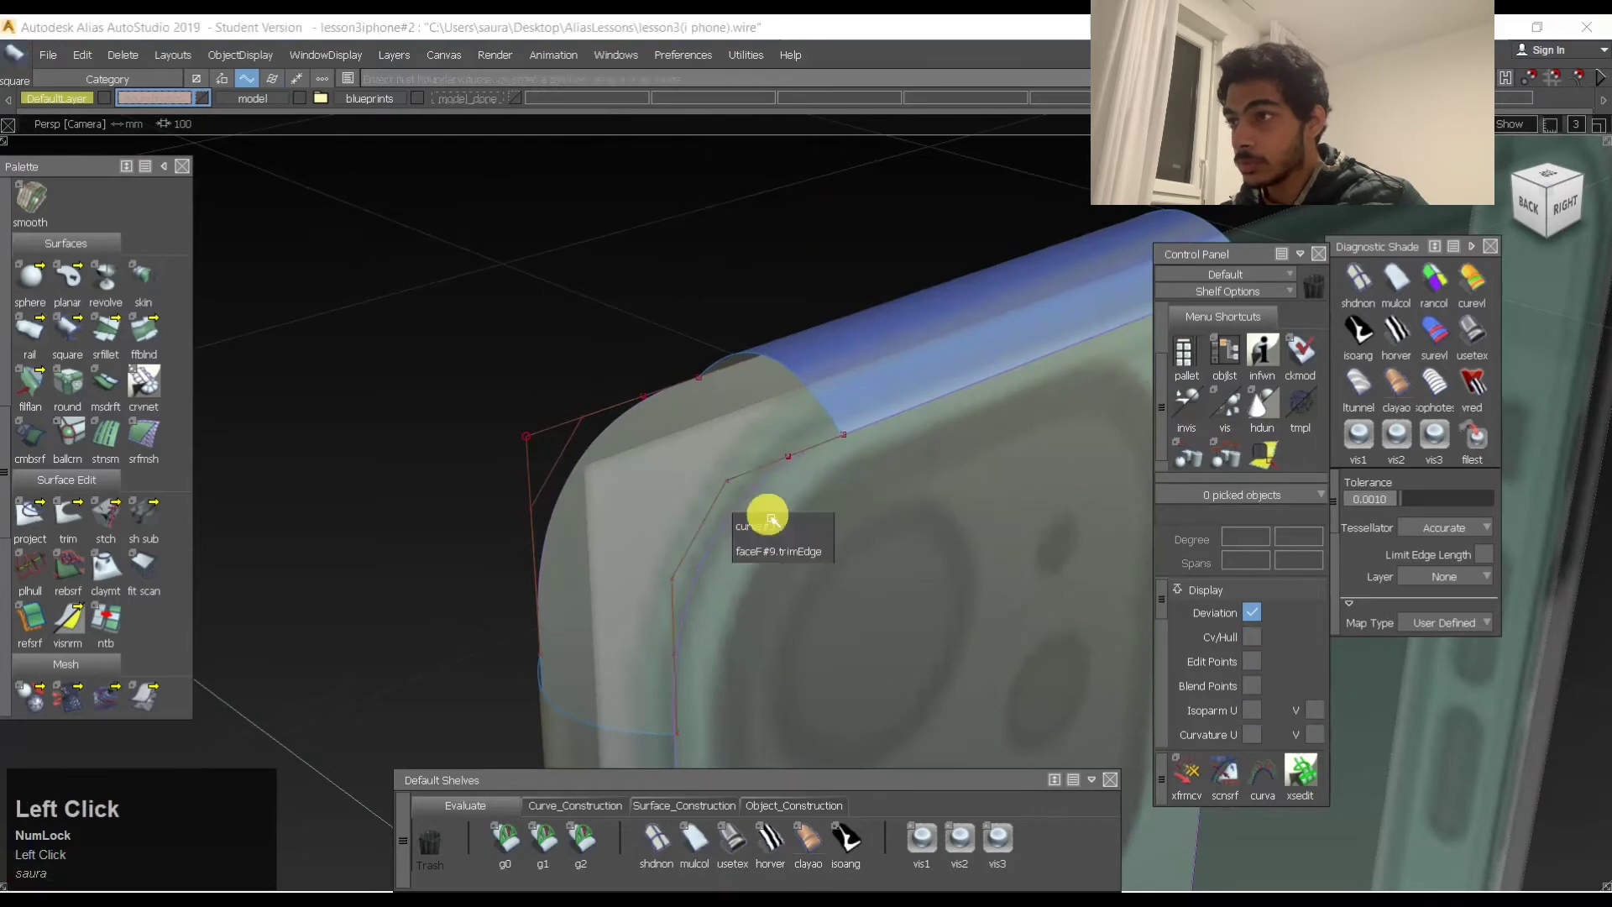
click(780, 527)
alt+shift+drag(792, 422, 964, 457)
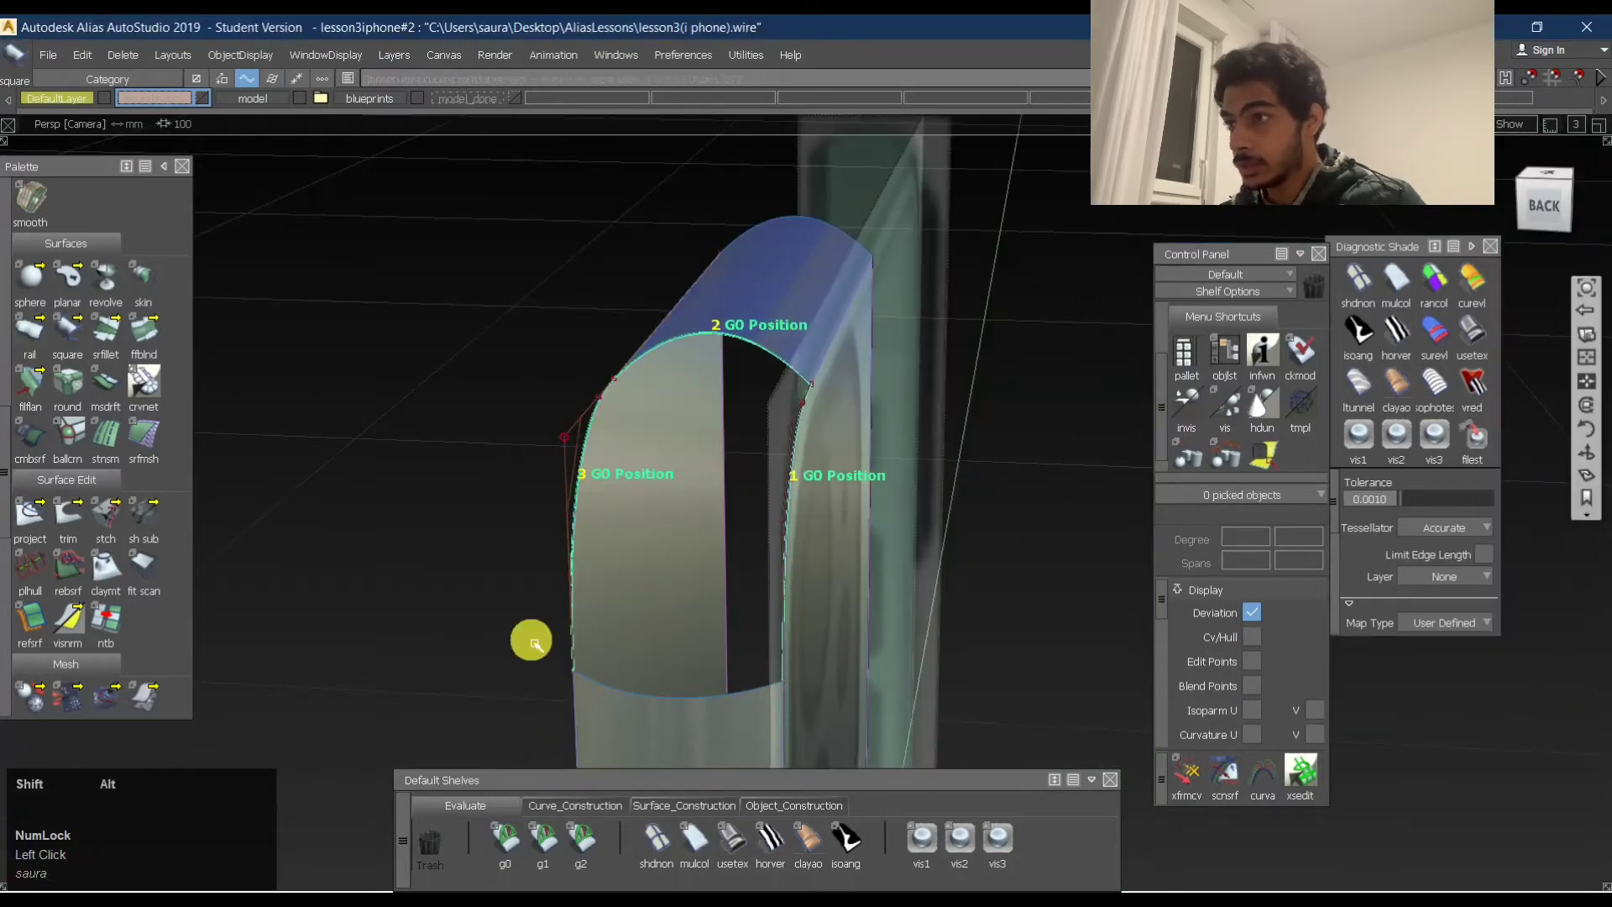
alt+shift+drag(534, 637, 303, 471)
alt+shift+middle_drag(744, 273, 457, 585)
alt+shift+middle_drag(962, 463, 760, 577)
Move the copied corner curve so its end snaps onto the corner of the top rounded surface's edge.
ctrl+shift+drag(814, 576, 823, 472)
ctrl+shift+drag(713, 513, 827, 508)
shift+drag(722, 414, 821, 516)
ctrl+shift+middle_drag(840, 518, 857, 415)
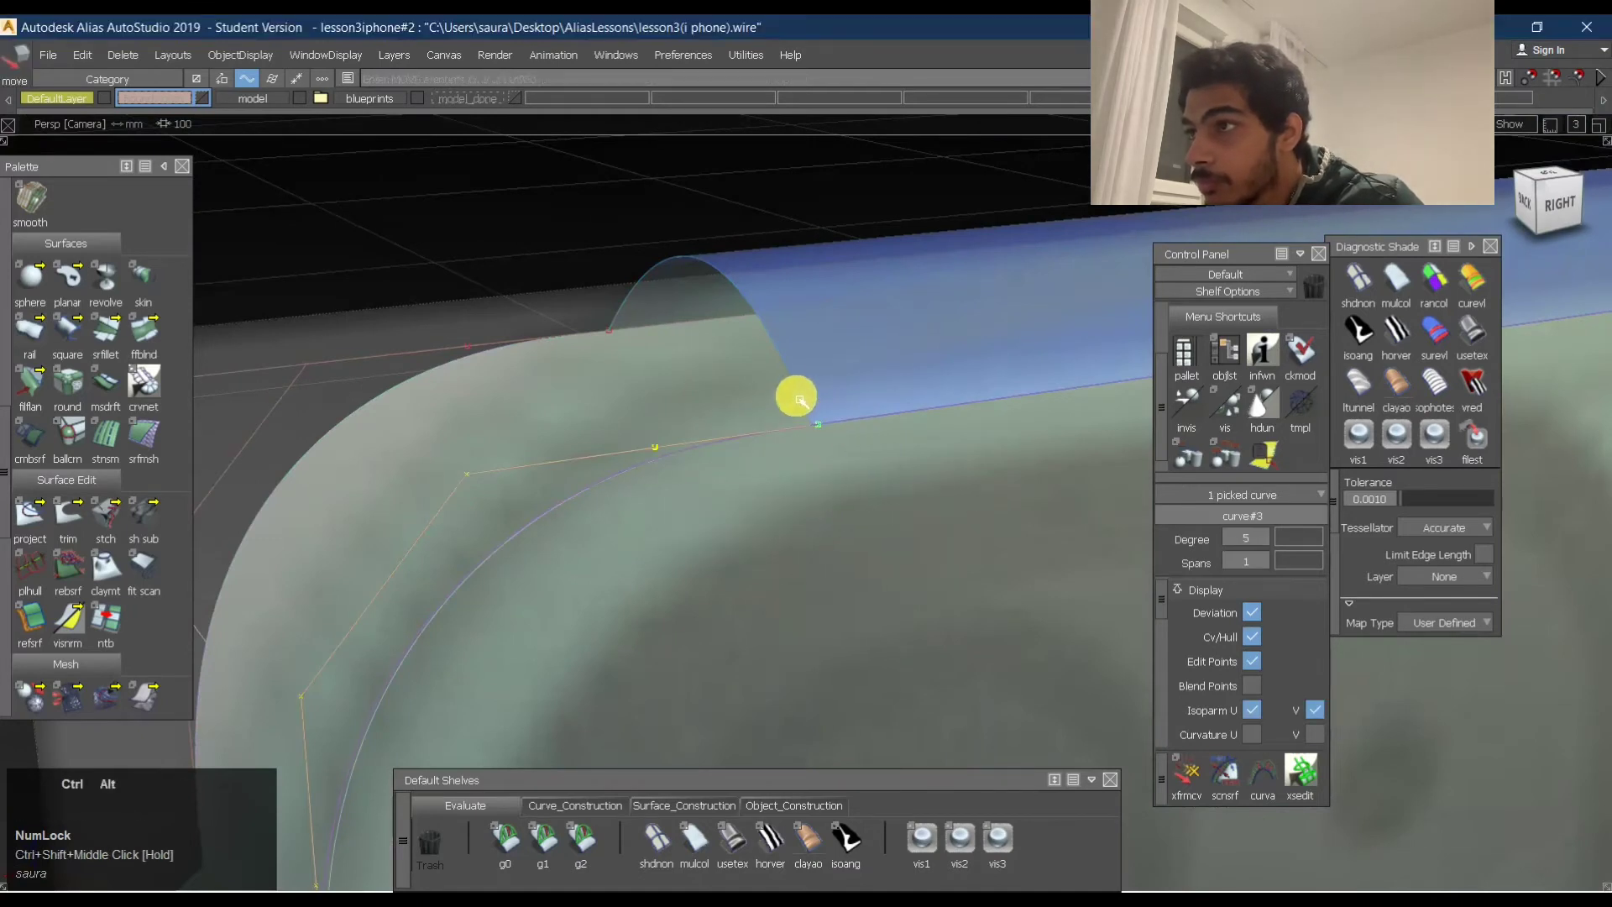
ctrl+alt+drag(801, 396, 823, 486)
Build a Square surface from the moved corner curve, the side rounded surface's end edge, the other corner curve and the top rounded surface's end edge.
ctrl+shift+drag(811, 567, 815, 432)
ctrl+shift+right_drag(731, 491, 588, 503)
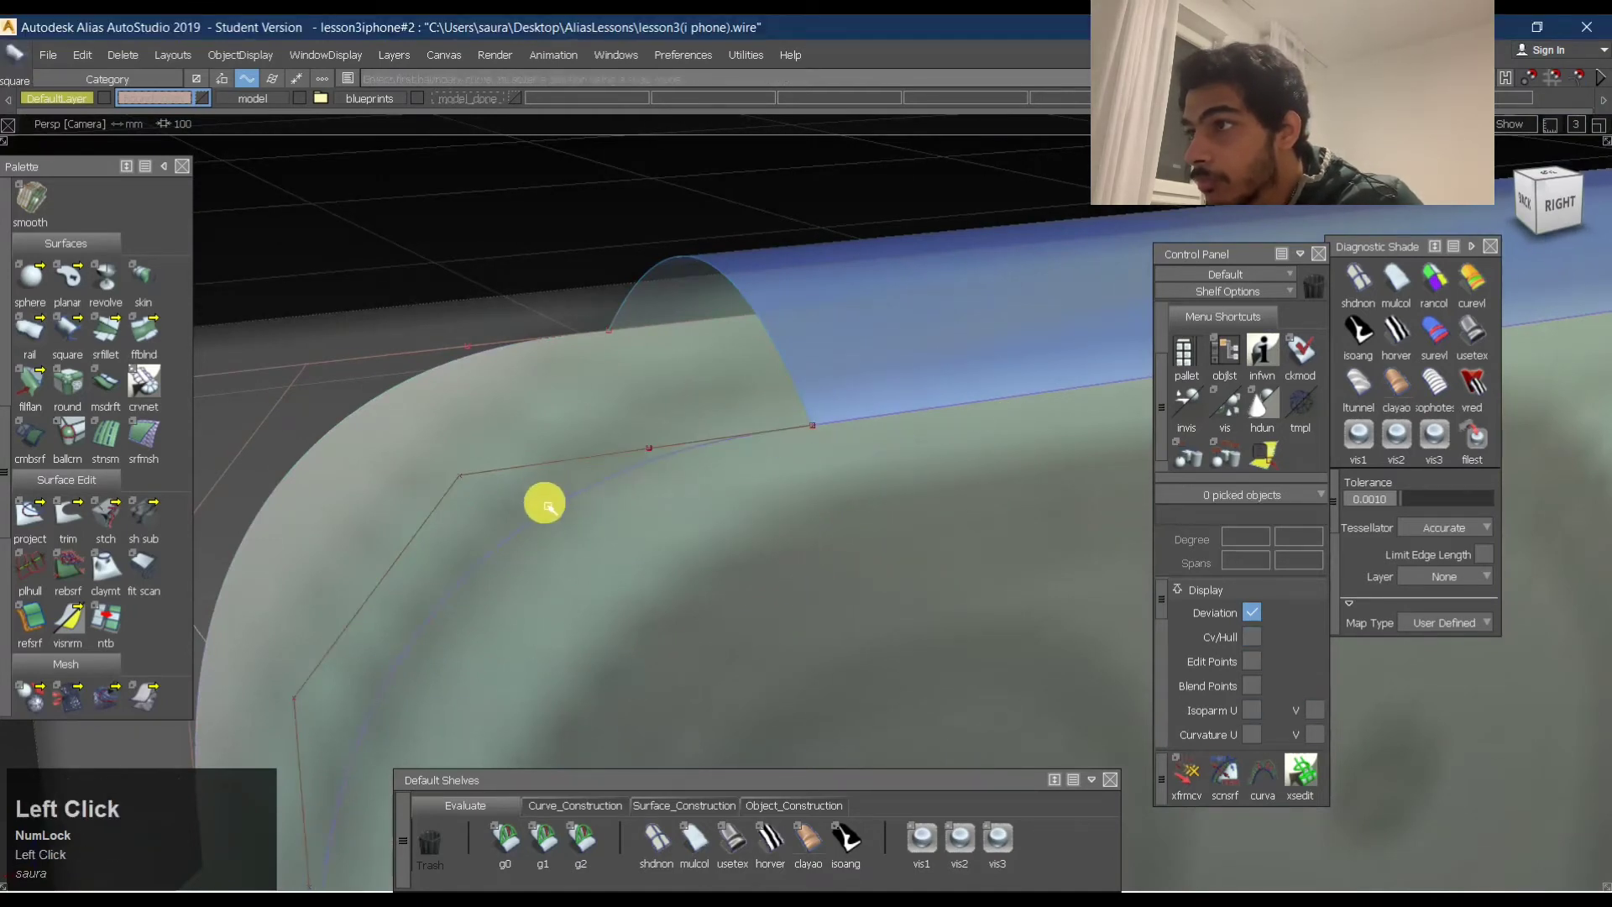
click(545, 505)
alt+shift+middle_drag(666, 493, 681, 455)
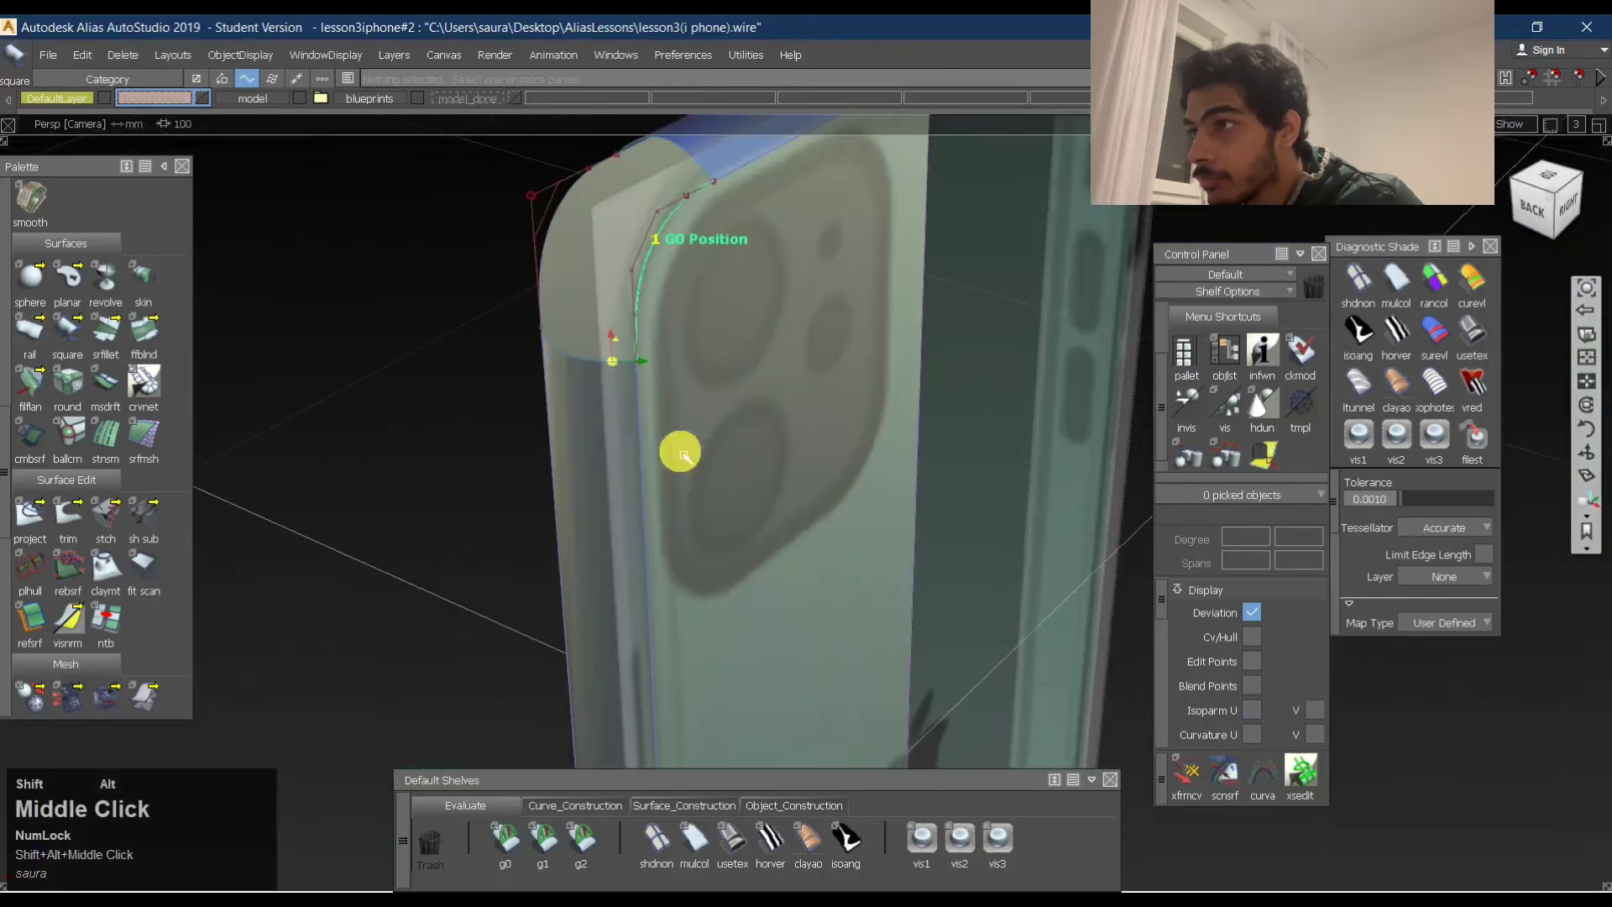
alt+shift+right_drag(684, 455, 669, 342)
alt+shift+drag(670, 342, 709, 403)
alt+shift+middle_drag(709, 403, 766, 503)
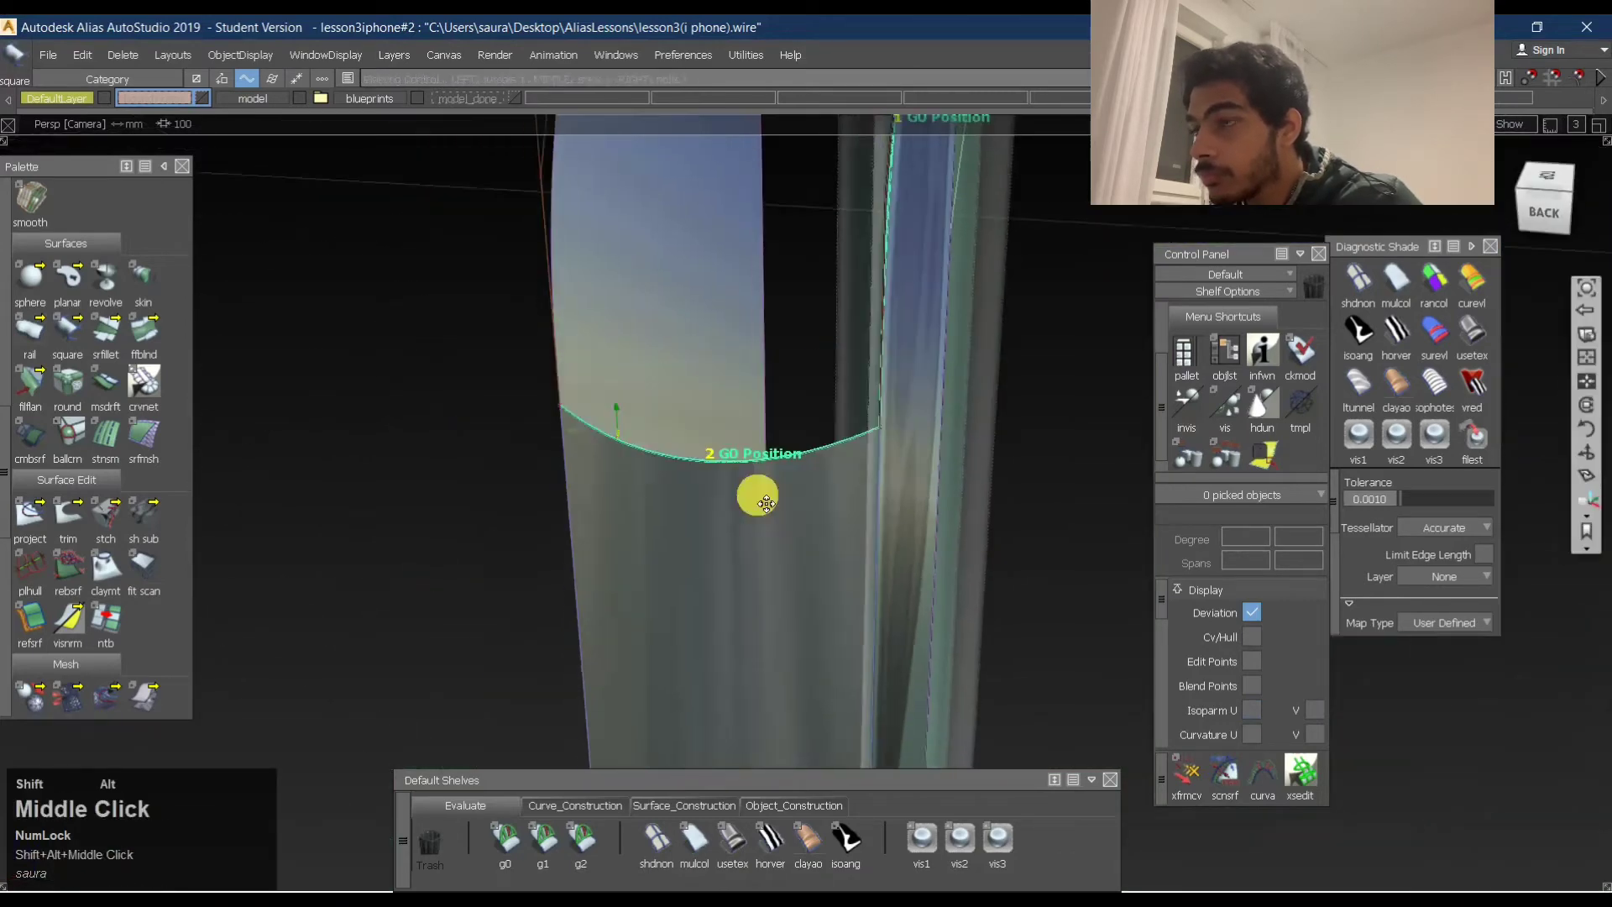
alt+shift+drag(766, 503, 1122, 436)
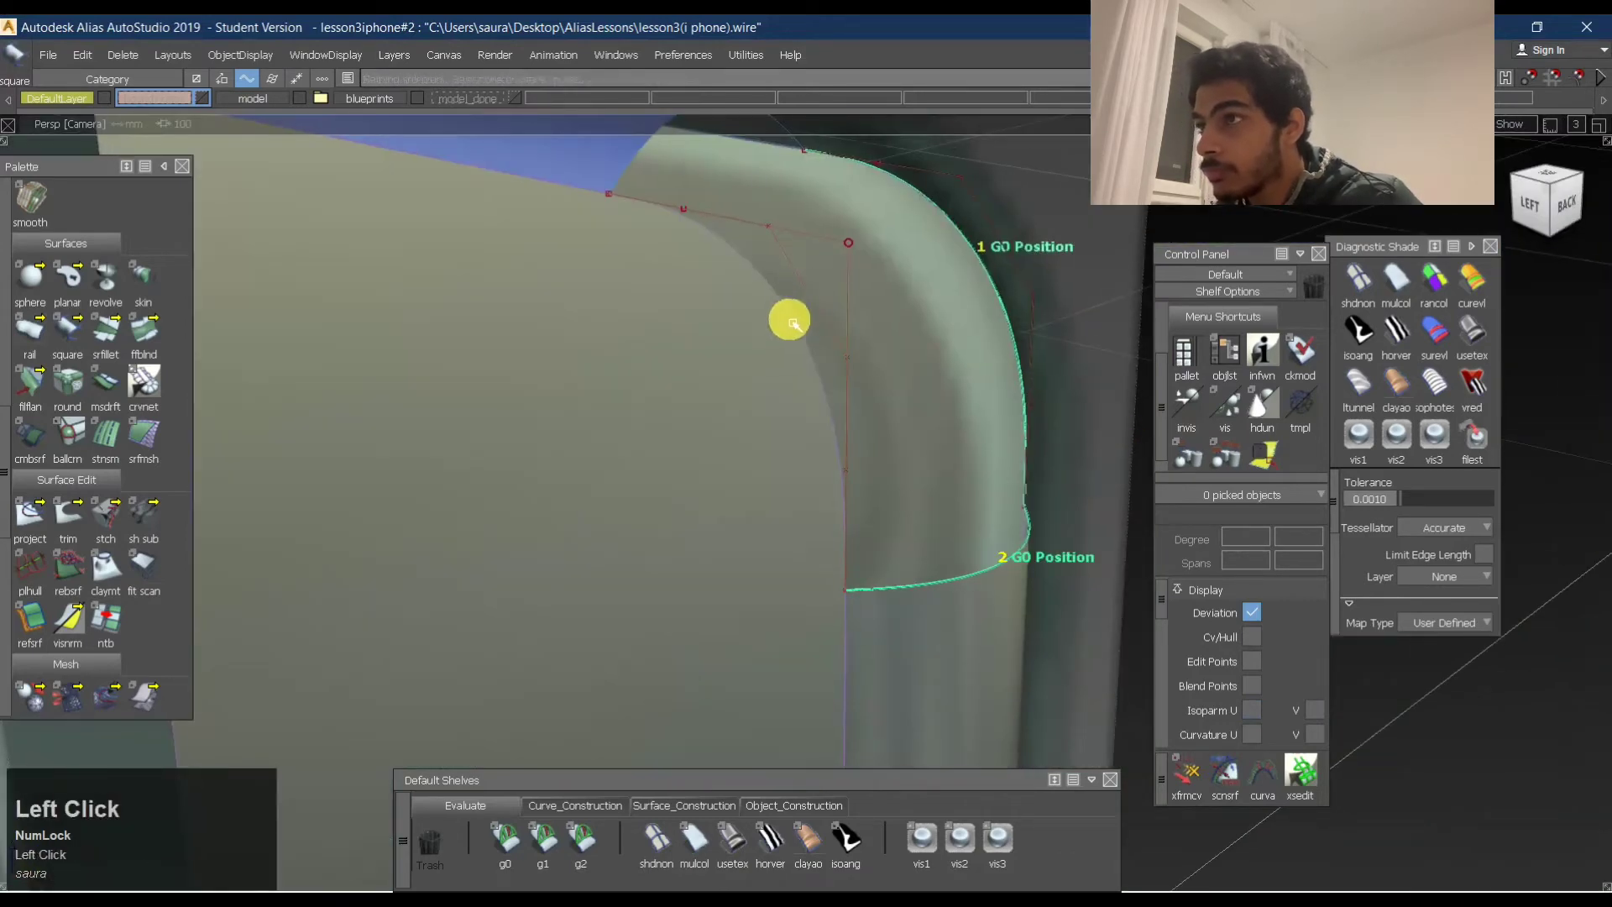
click(793, 323)
click(830, 336)
alt+shift+middle_drag(744, 218, 753, 352)
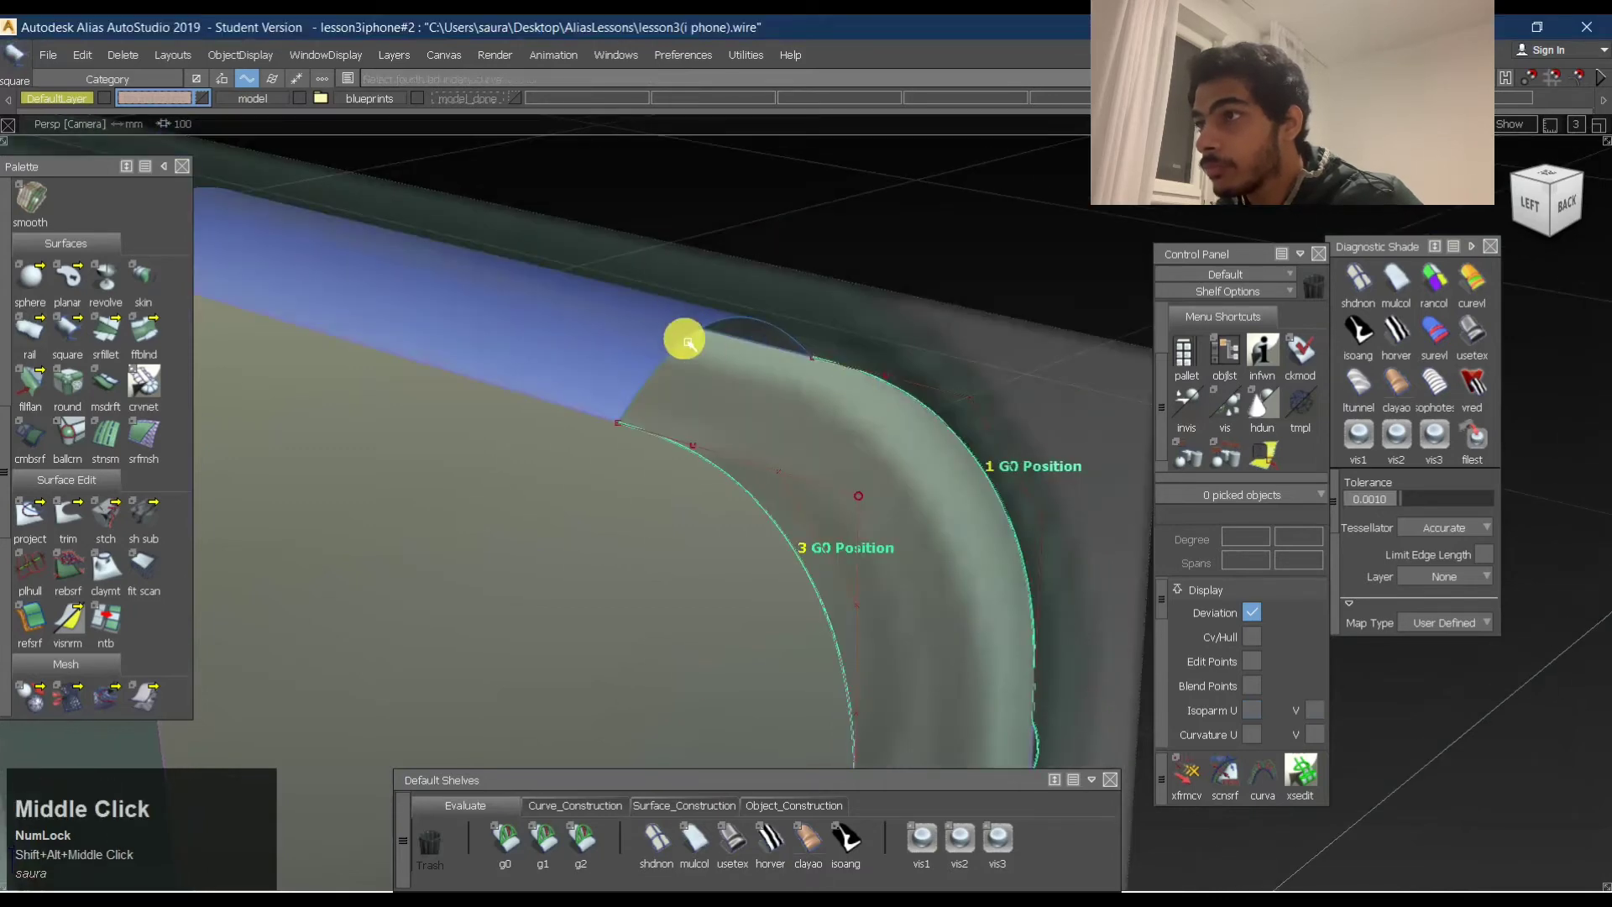
click(739, 319)
Turn off Explicit Control for the Square surface and set boundary 4, at the top rounded surface, to G2 Curvature.
alt+shift+middle_drag(835, 299, 1033, 327)
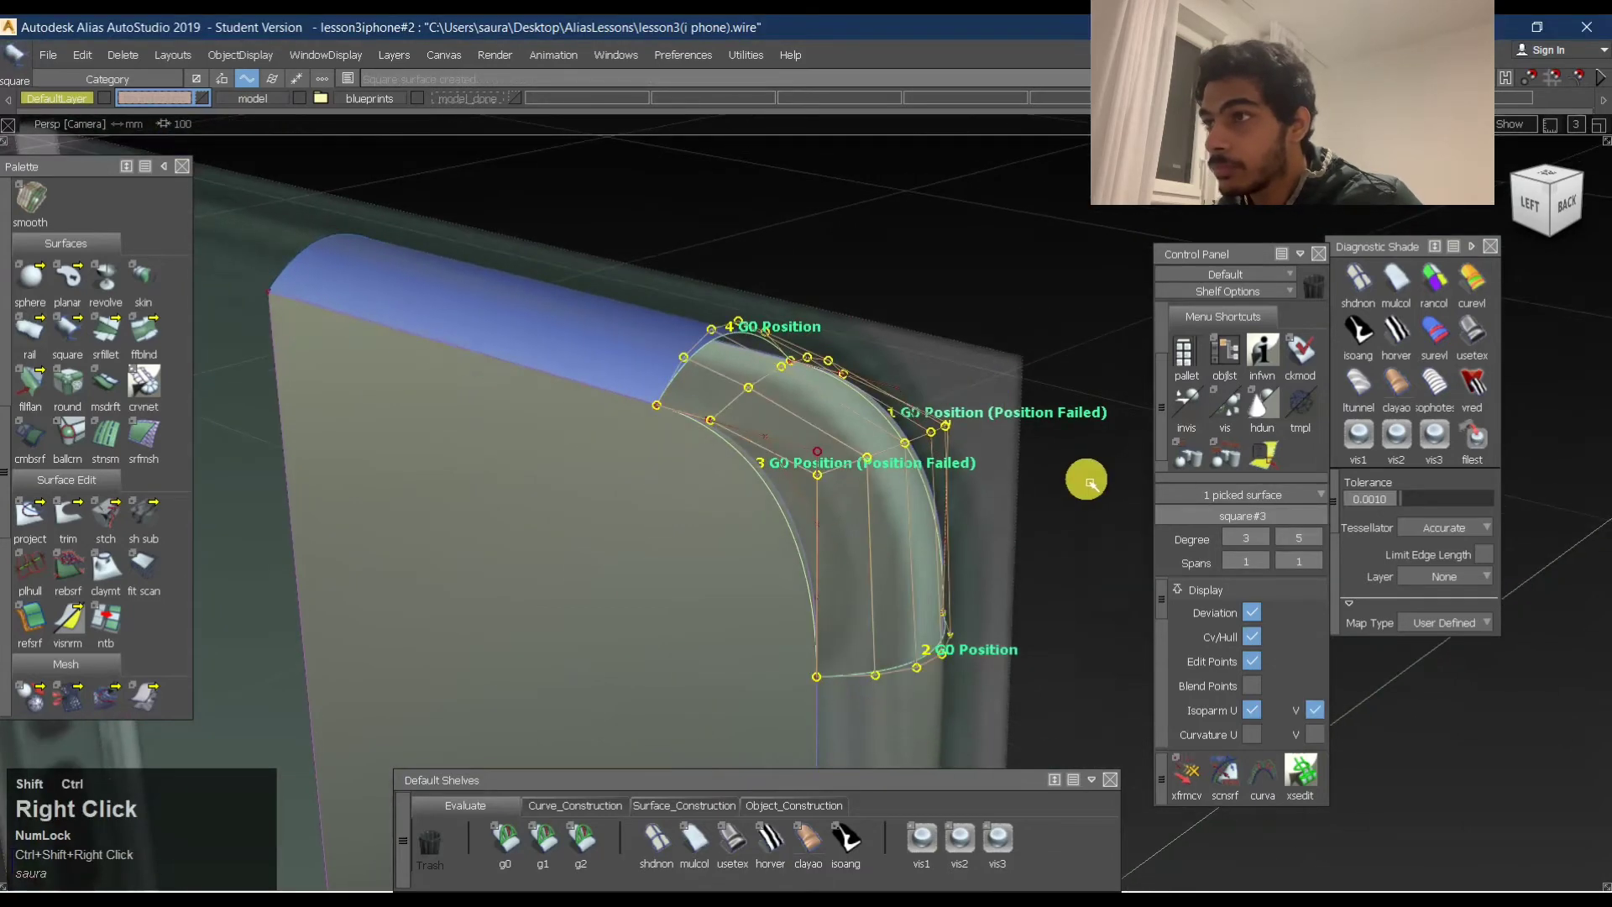
middle_click(867, 496)
click(867, 533)
scroll(672, 651, down, 3)
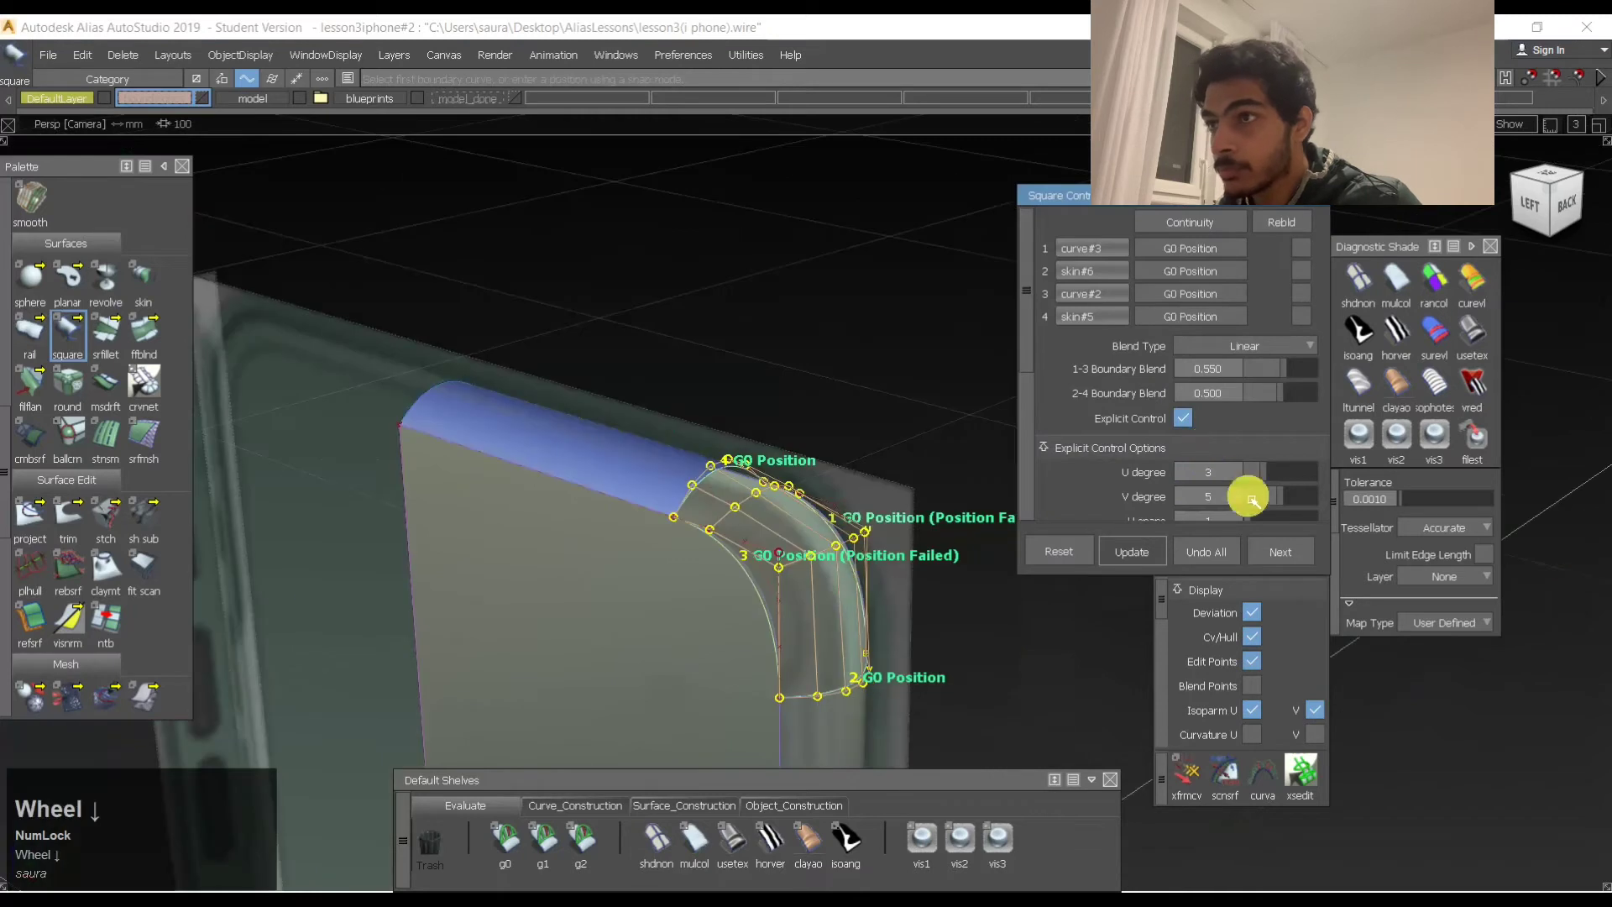
drag(1287, 473, 1213, 443)
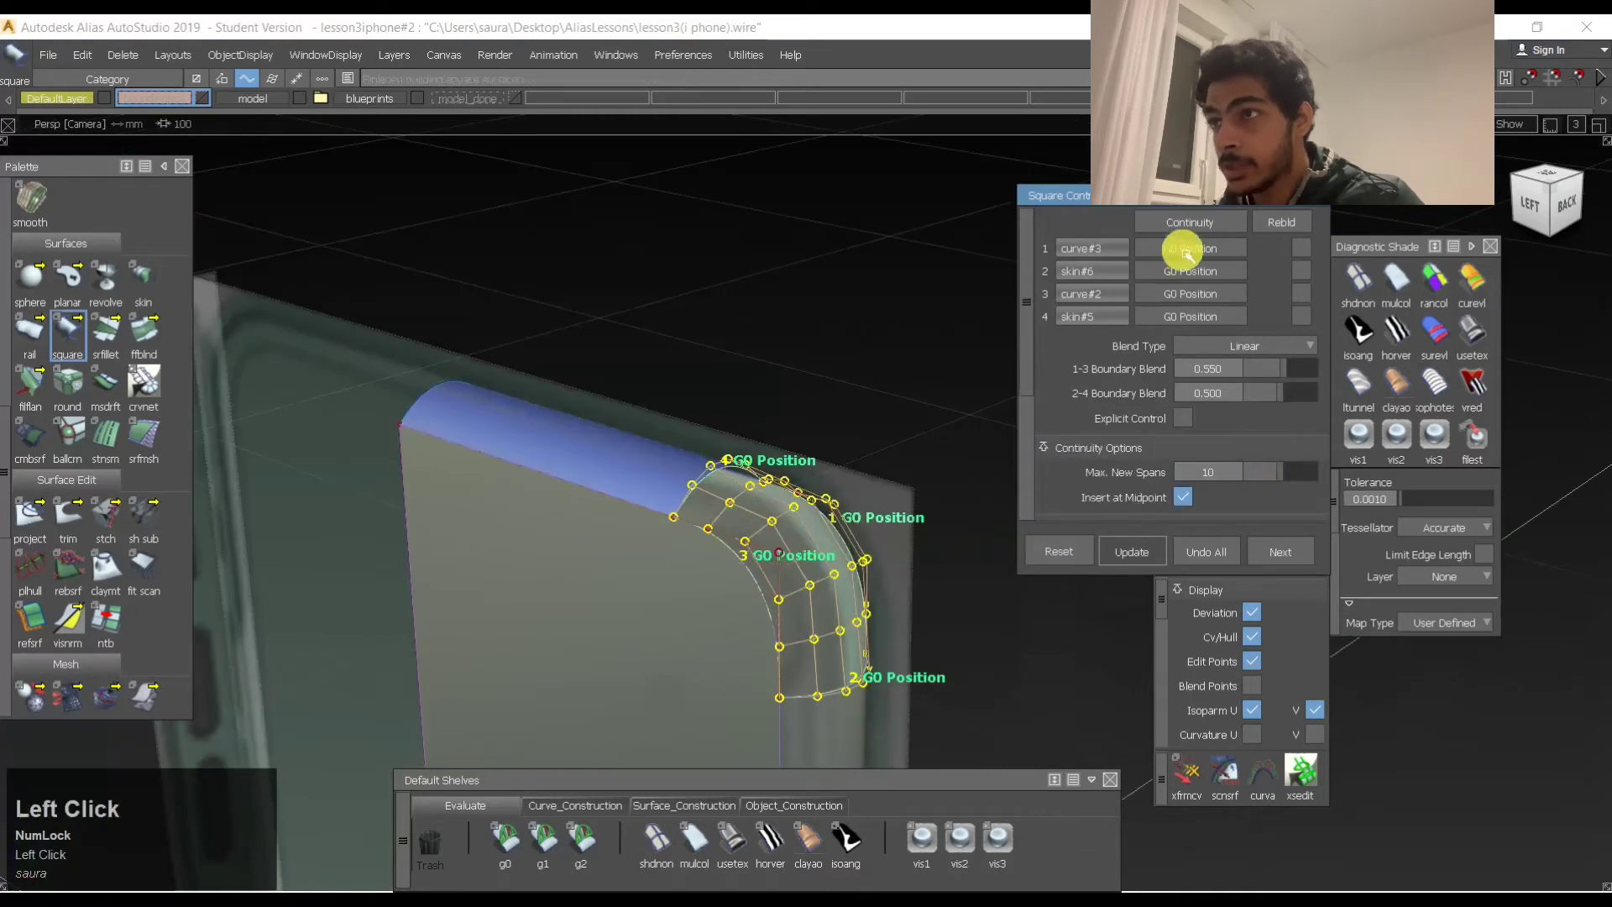
click(1193, 323)
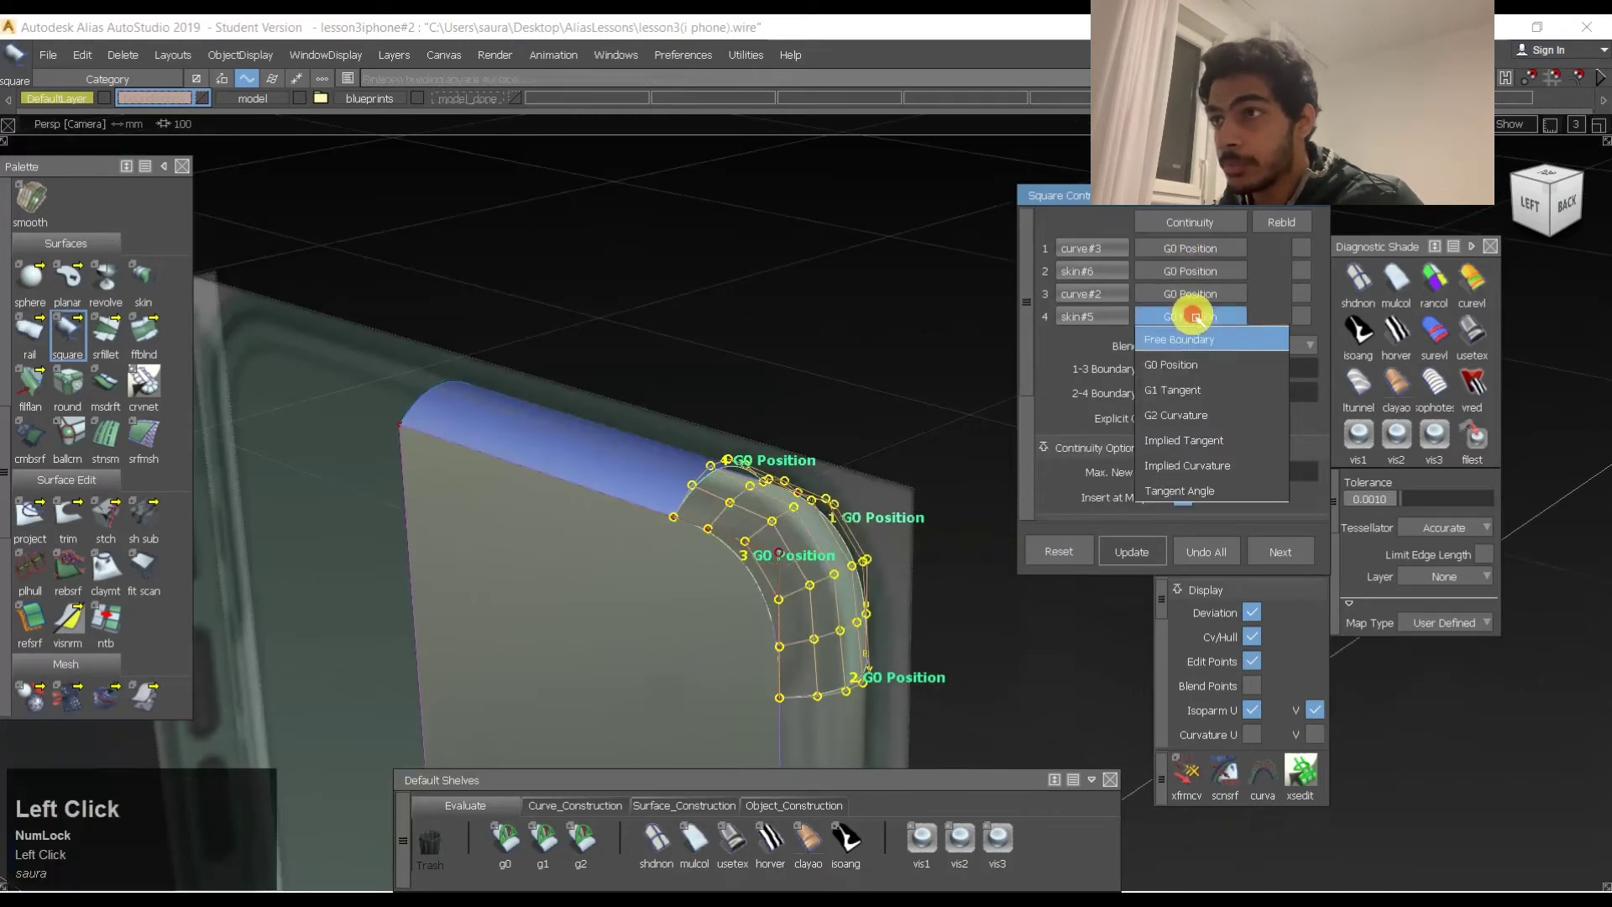
click(1187, 414)
Set the Square surface's boundary 2, at the side rounded surface, to G2 Curvature.
alt+shift+drag(748, 463, 748, 464)
alt+shift+right_drag(747, 463, 806, 435)
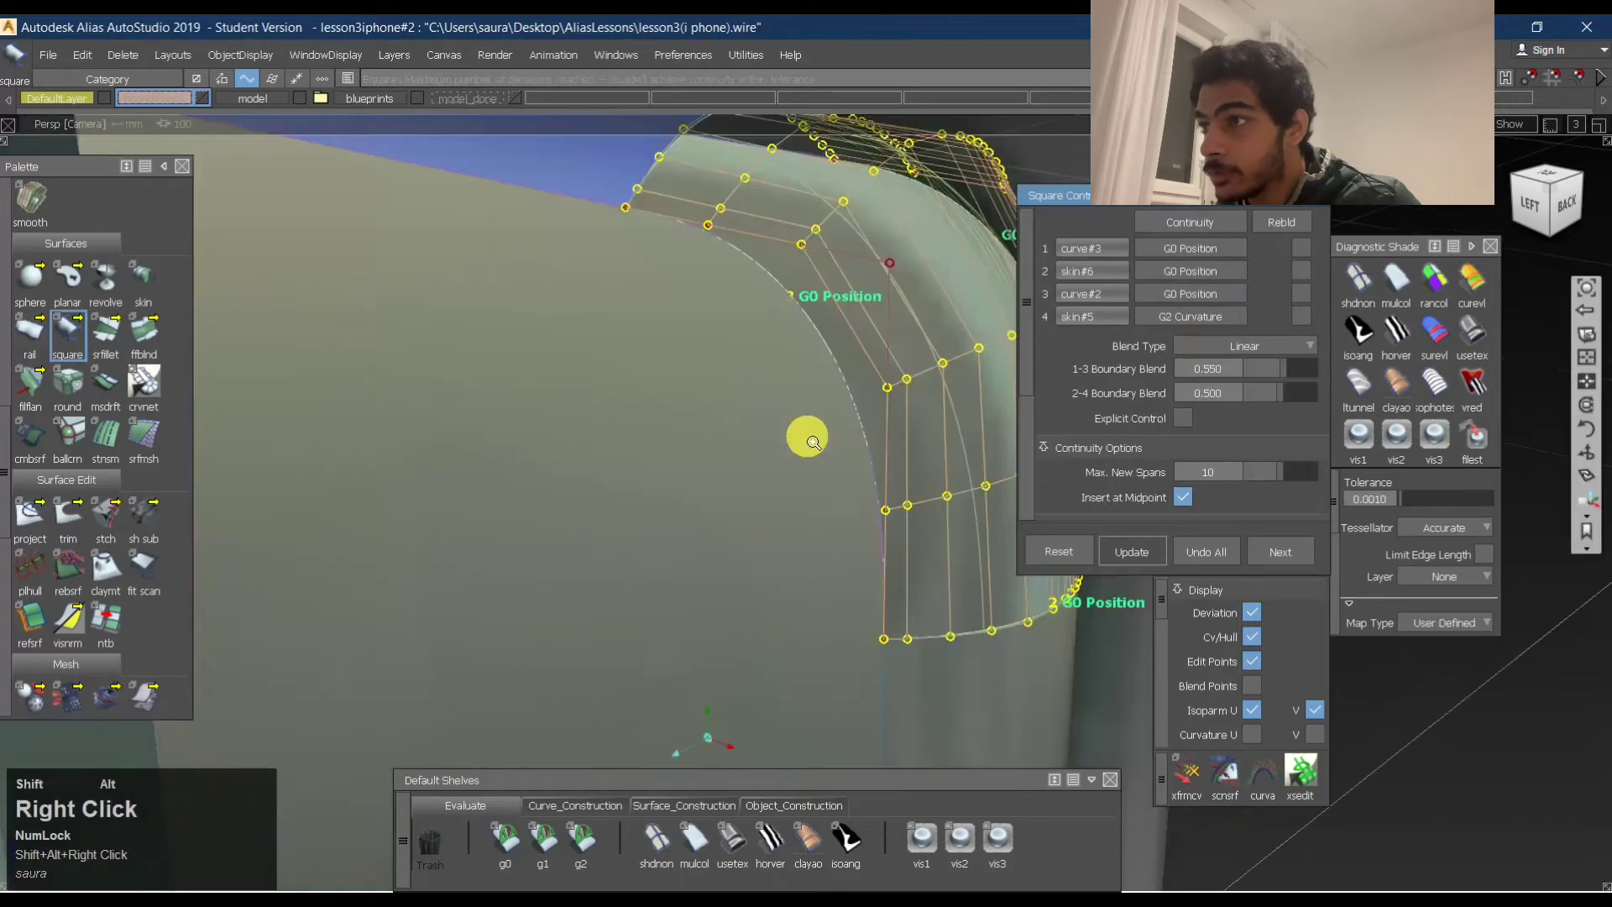
alt+shift+middle_drag(806, 435, 1265, 418)
click(1208, 289)
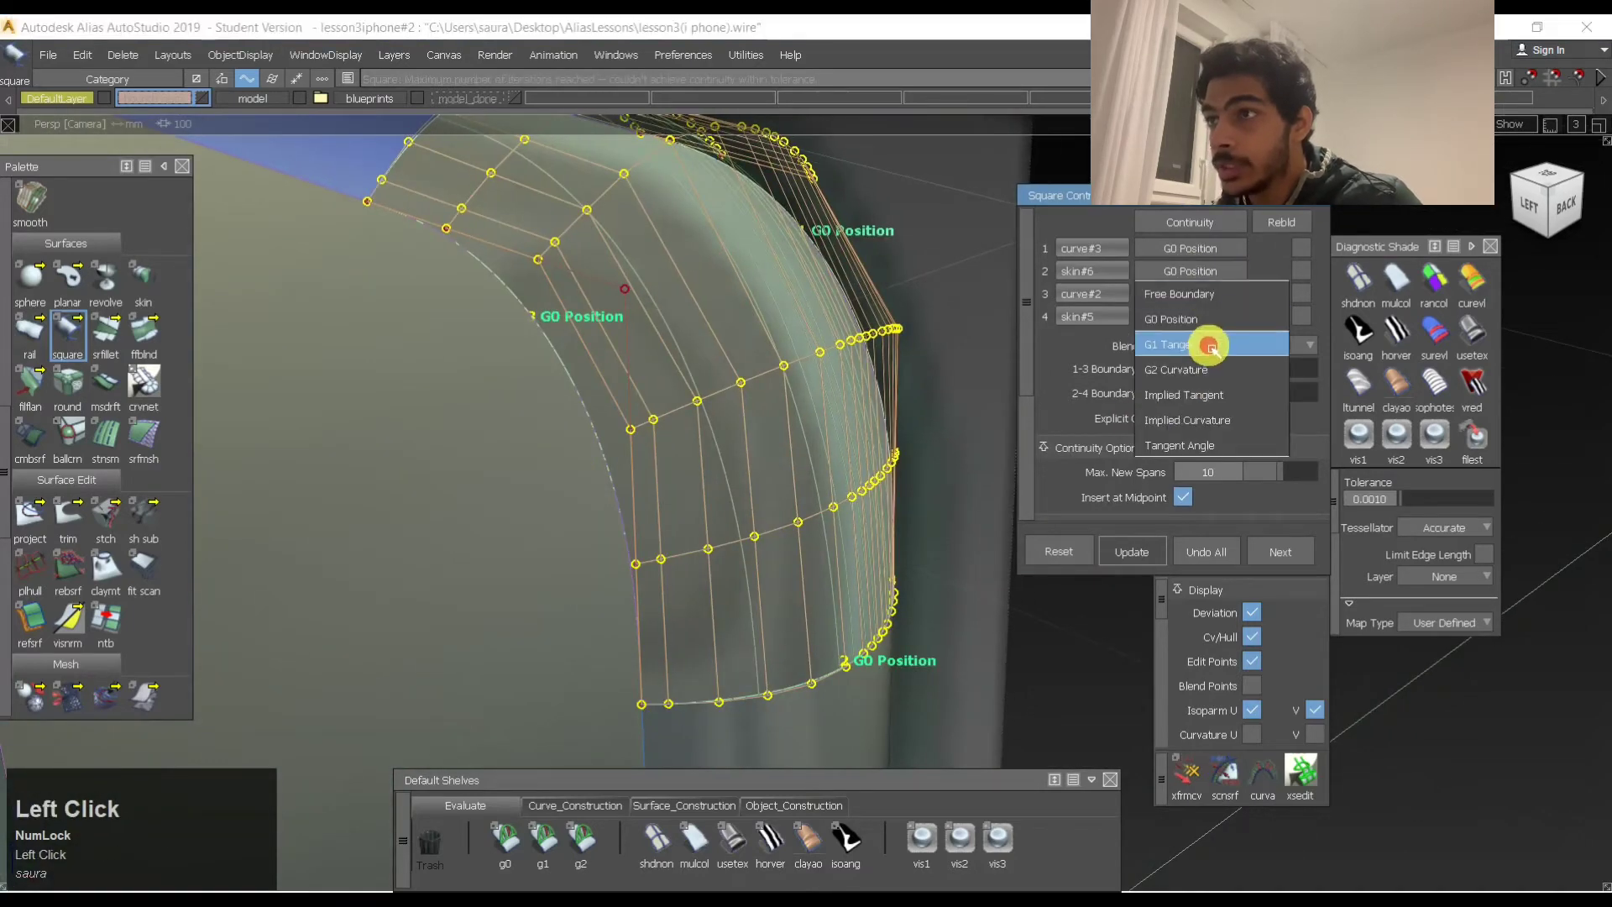
click(1210, 368)
Set the Square surface's Colinear Options to boundaries 2 and 4 only, leaving boundaries 1 and 3 off.
alt+shift+middle_drag(809, 360, 613, 418)
alt+shift+drag(612, 418, 877, 582)
alt+shift+middle_drag(878, 582, 990, 451)
scroll(1184, 390, down, 4)
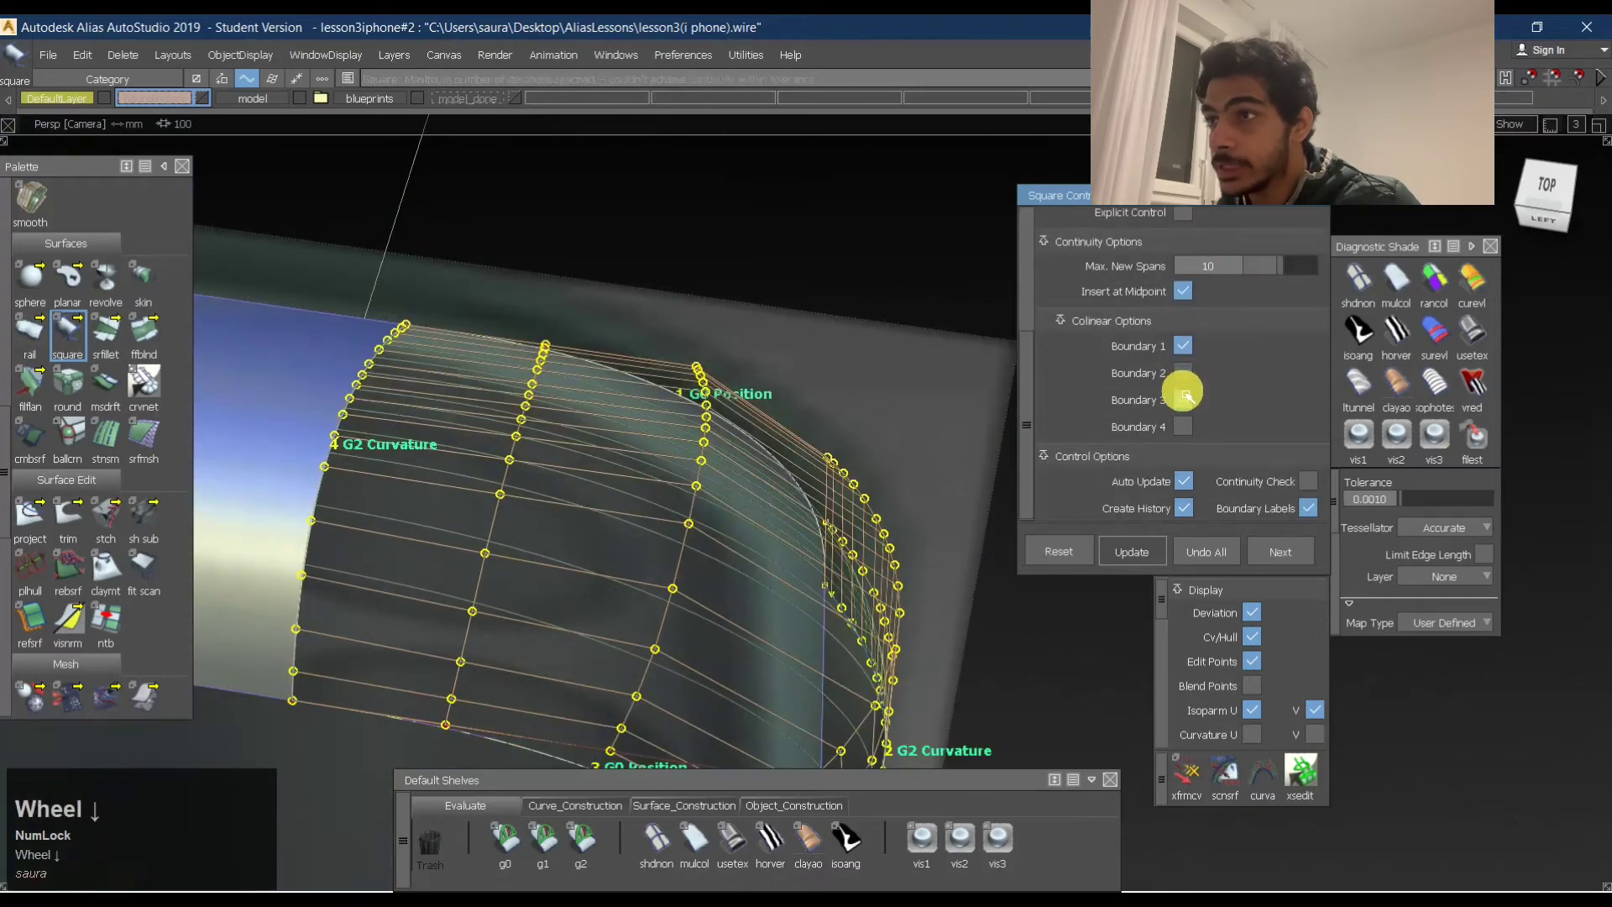
click(1185, 401)
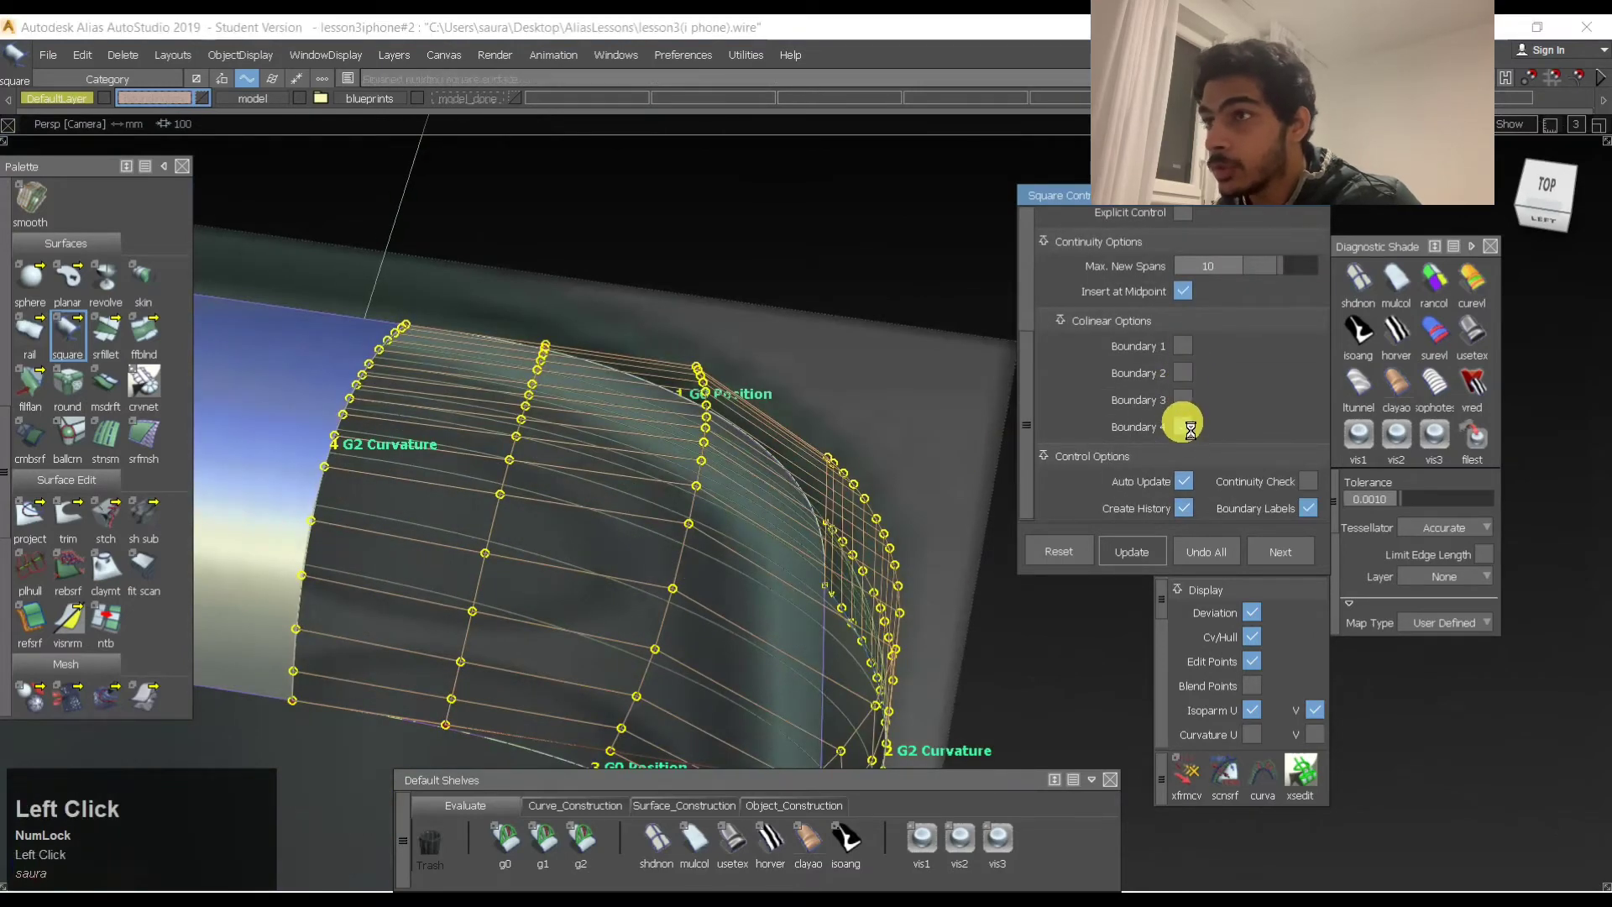
alt+shift+middle_drag(823, 534, 745, 457)
alt+shift+right_drag(744, 457, 748, 453)
alt+shift+drag(748, 453, 548, 377)
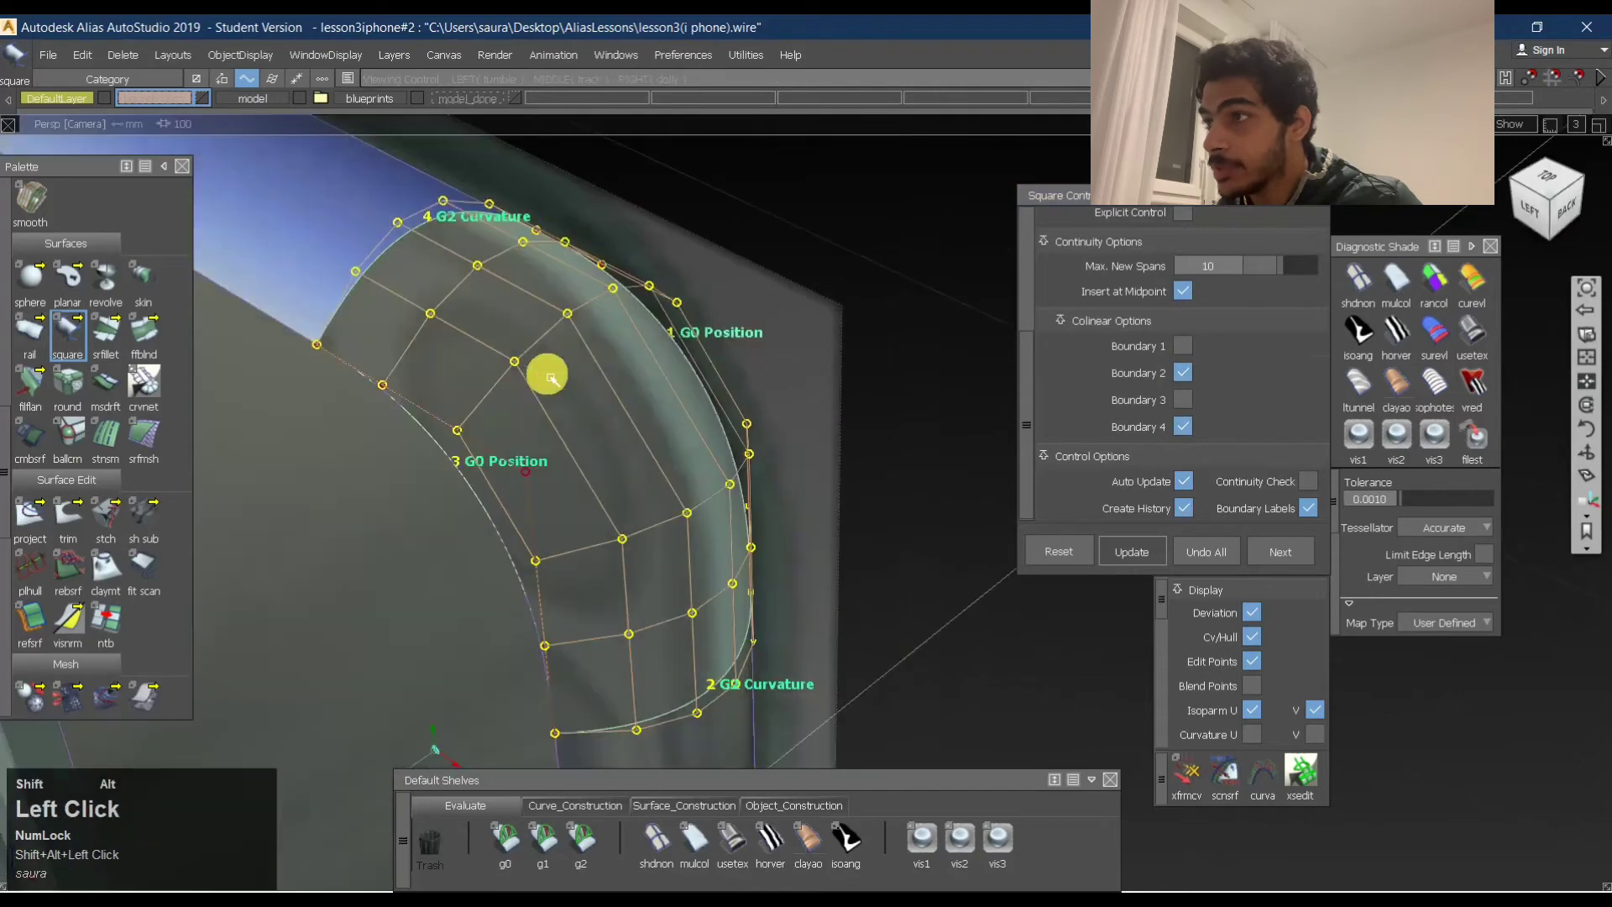
Apply horizontal zebra shading to the body and examine the stripe flow across the corner, including from the top view.
alt+shift+middle_drag(549, 377, 739, 378)
mouse_move(739, 378)
alt+shift+mouse_down()
mouse_move(335, 299)
mouse_move(313, 230)
mouse_move(514, 271)
mouse_move(252, 389)
mouse_move(336, 270)
mouse_move(241, 237)
mouse_move(594, 272)
mouse_move(652, 450)
alt+shift+mouse_up()
click(770, 840)
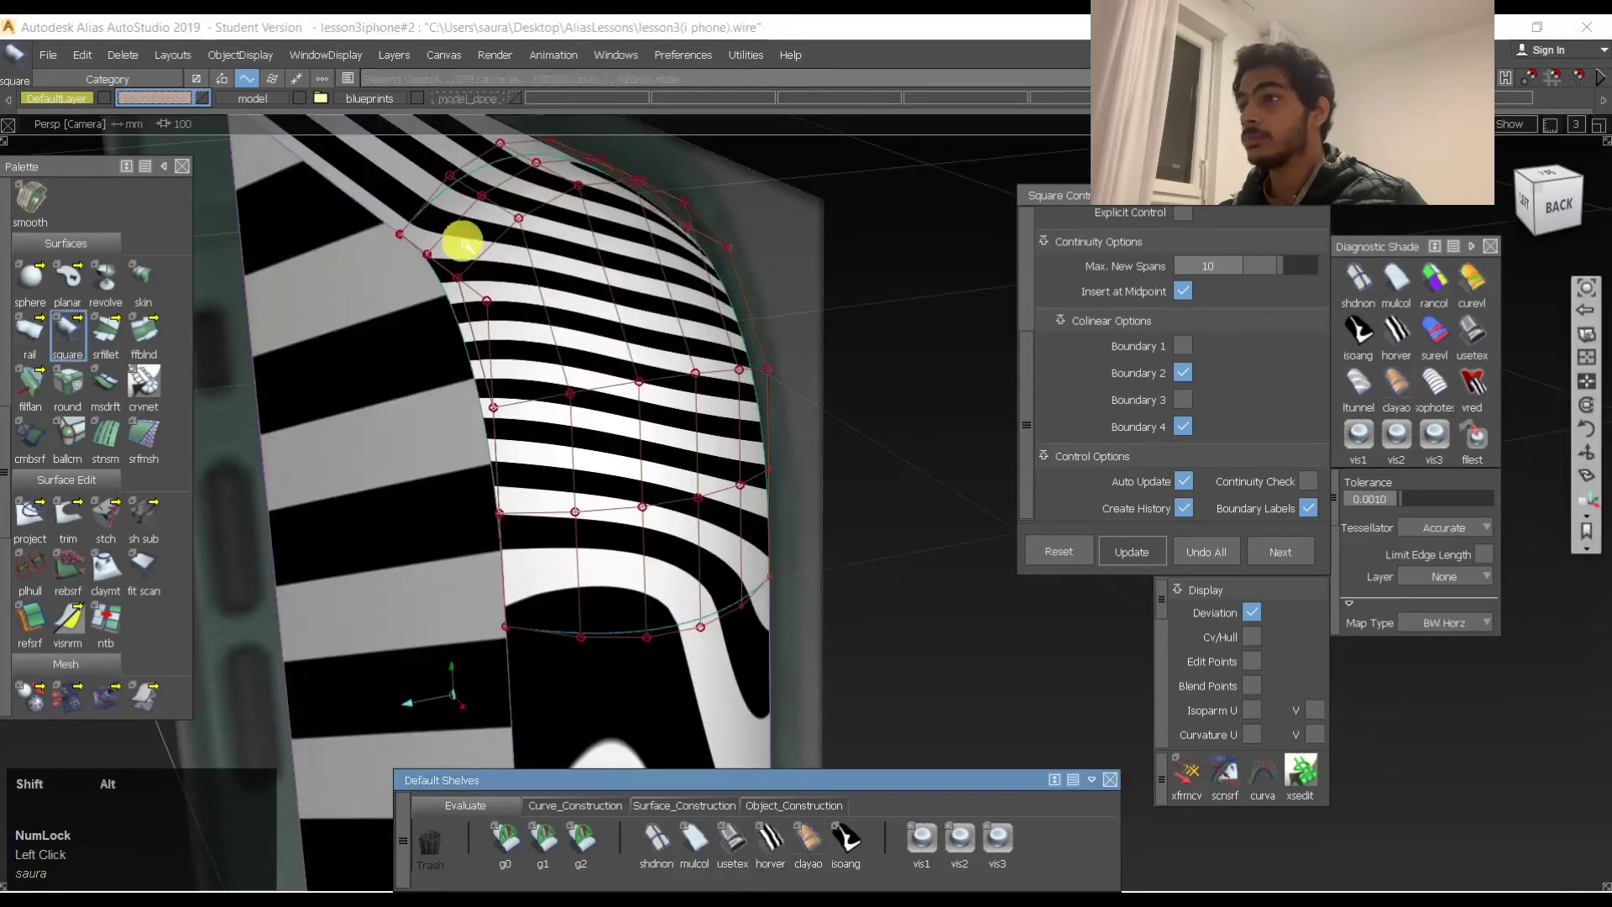
alt+shift+drag(466, 244, 576, 328)
ctrl+shift+click(429, 265)
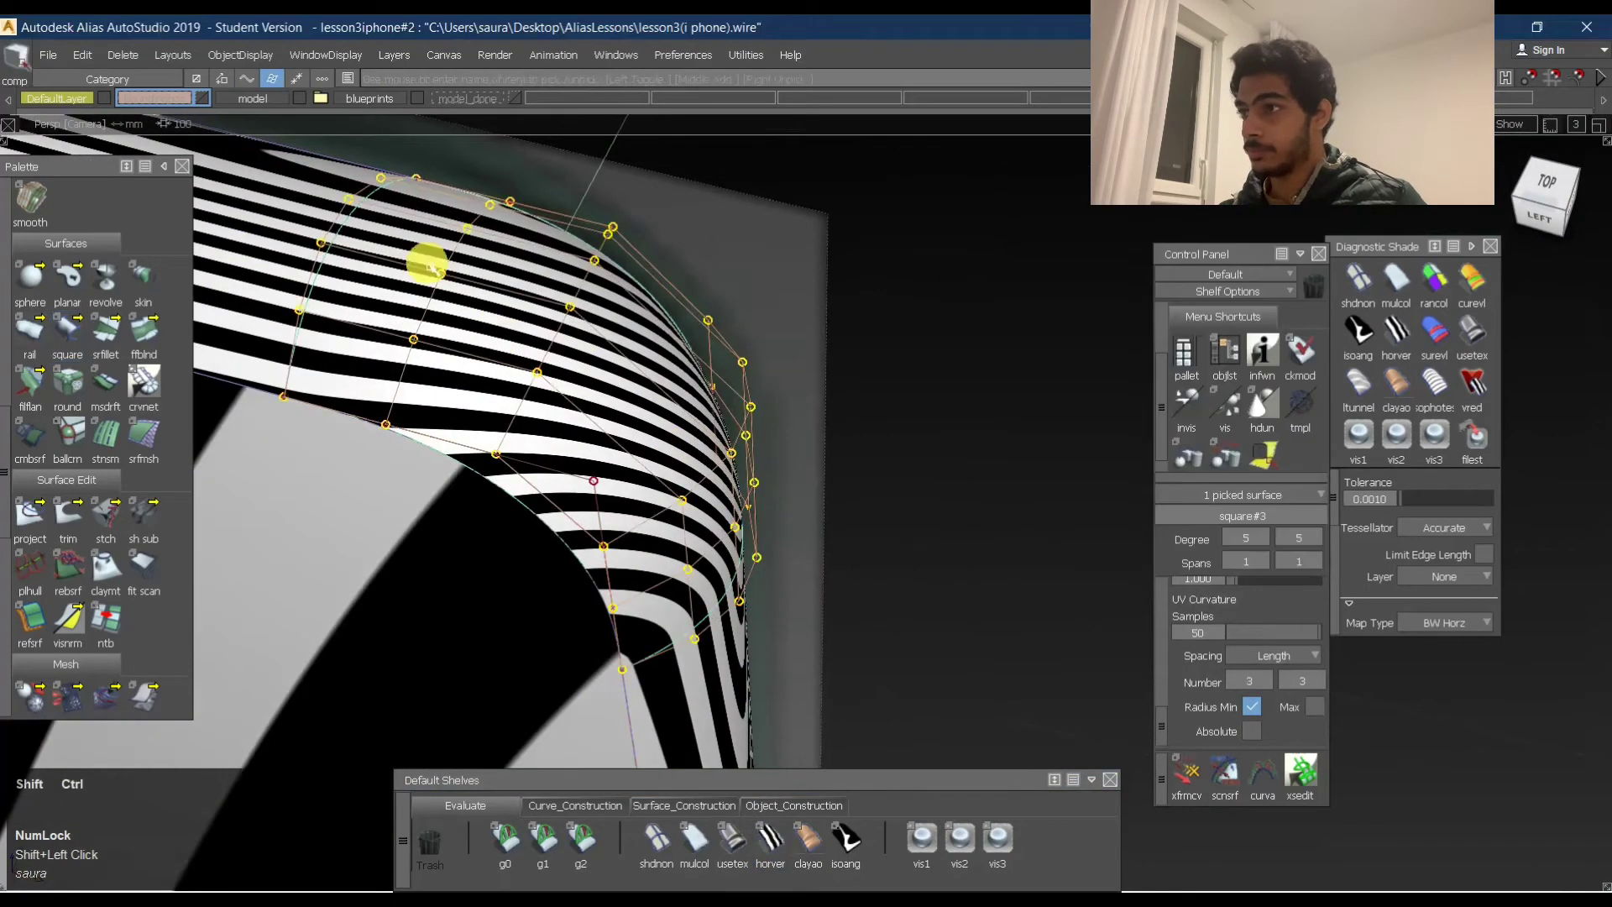
alt+shift+drag(429, 265, 562, 461)
alt+shift+middle_drag(562, 461, 1523, 309)
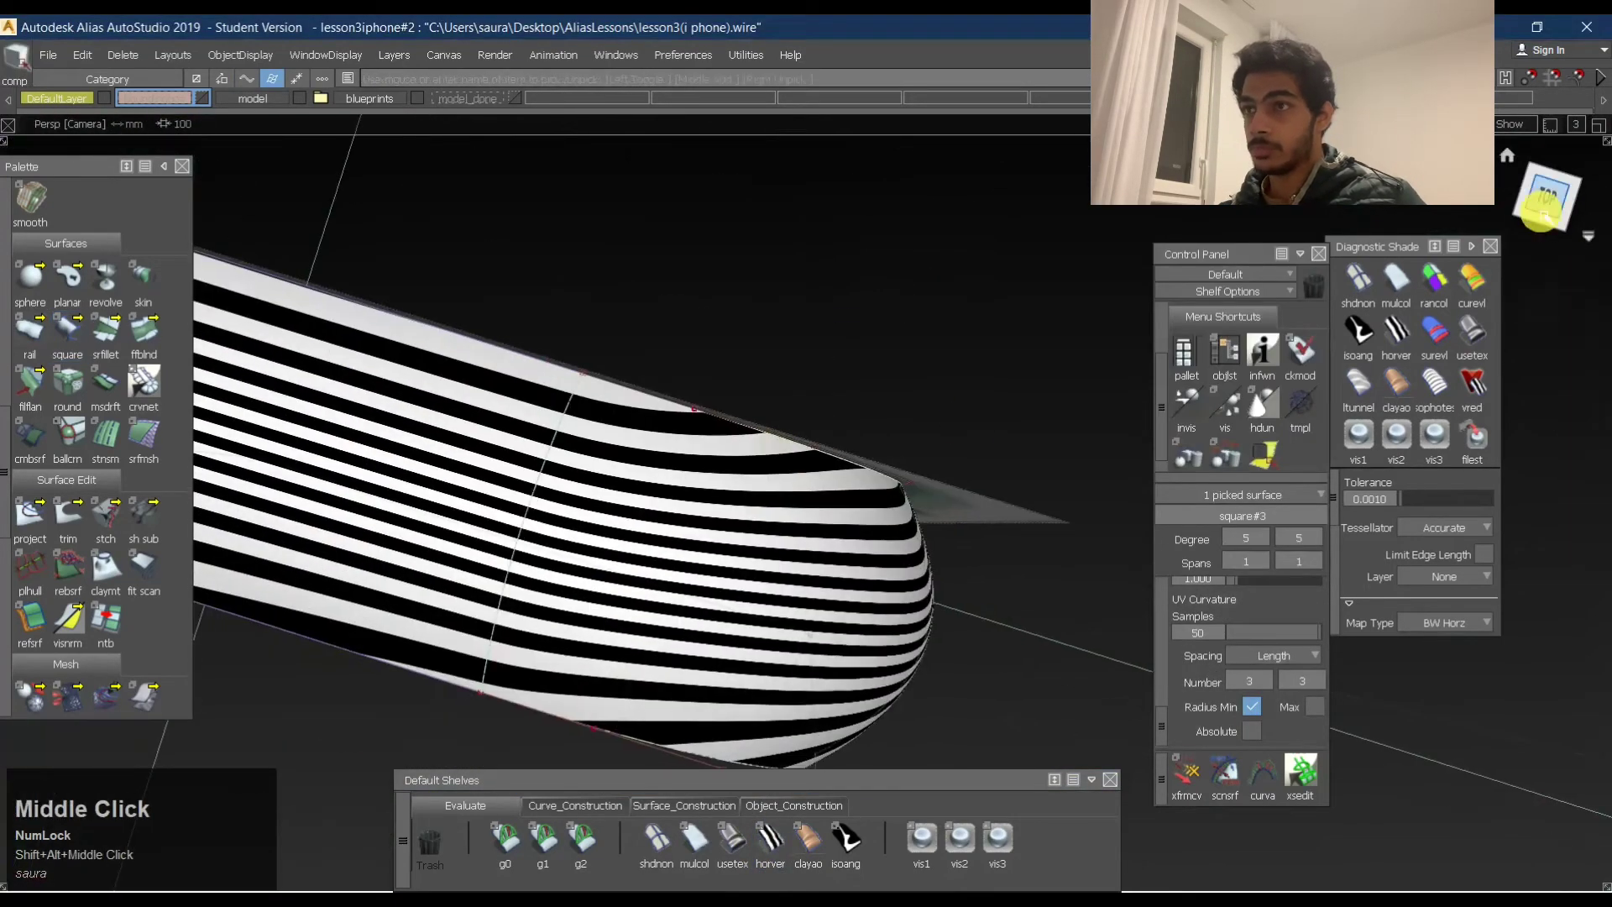
click(1541, 208)
alt+shift+middle_drag(576, 450, 681, 496)
alt+shift+right_drag(680, 496, 823, 542)
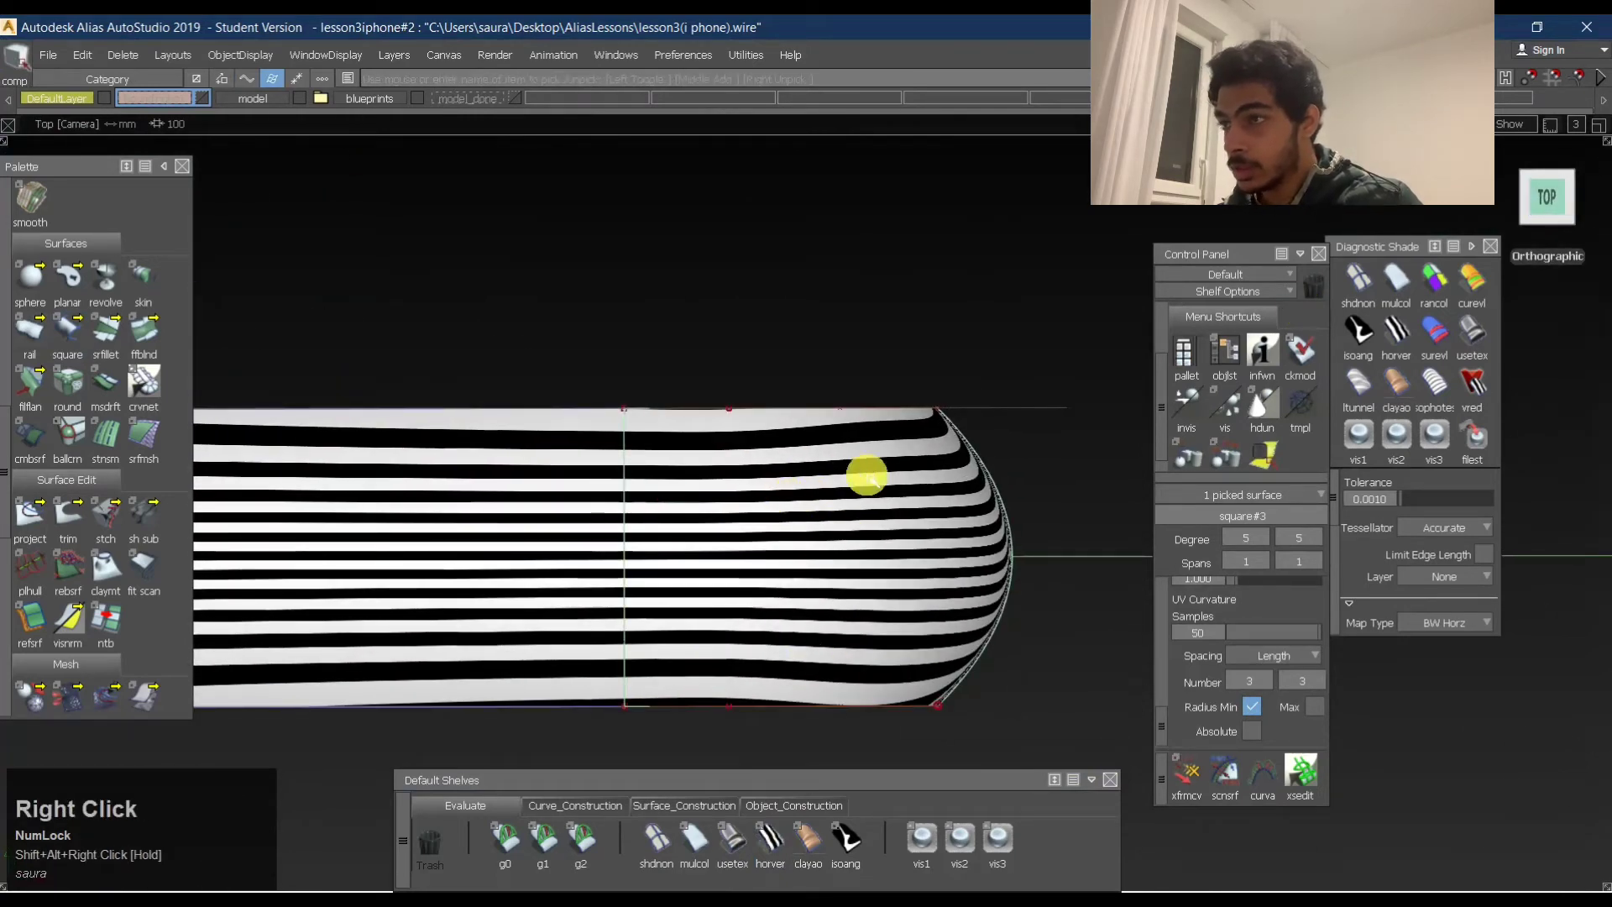
Apply isoangle shading to the Square corner surface and clear the selection.
click(1549, 200)
mouse_move(778, 515)
ctrl+shift+mouse_down()
mouse_move(797, 546)
mouse_move(736, 494)
ctrl+shift+mouse_up()
ctrl+right_drag(732, 493, 758, 544)
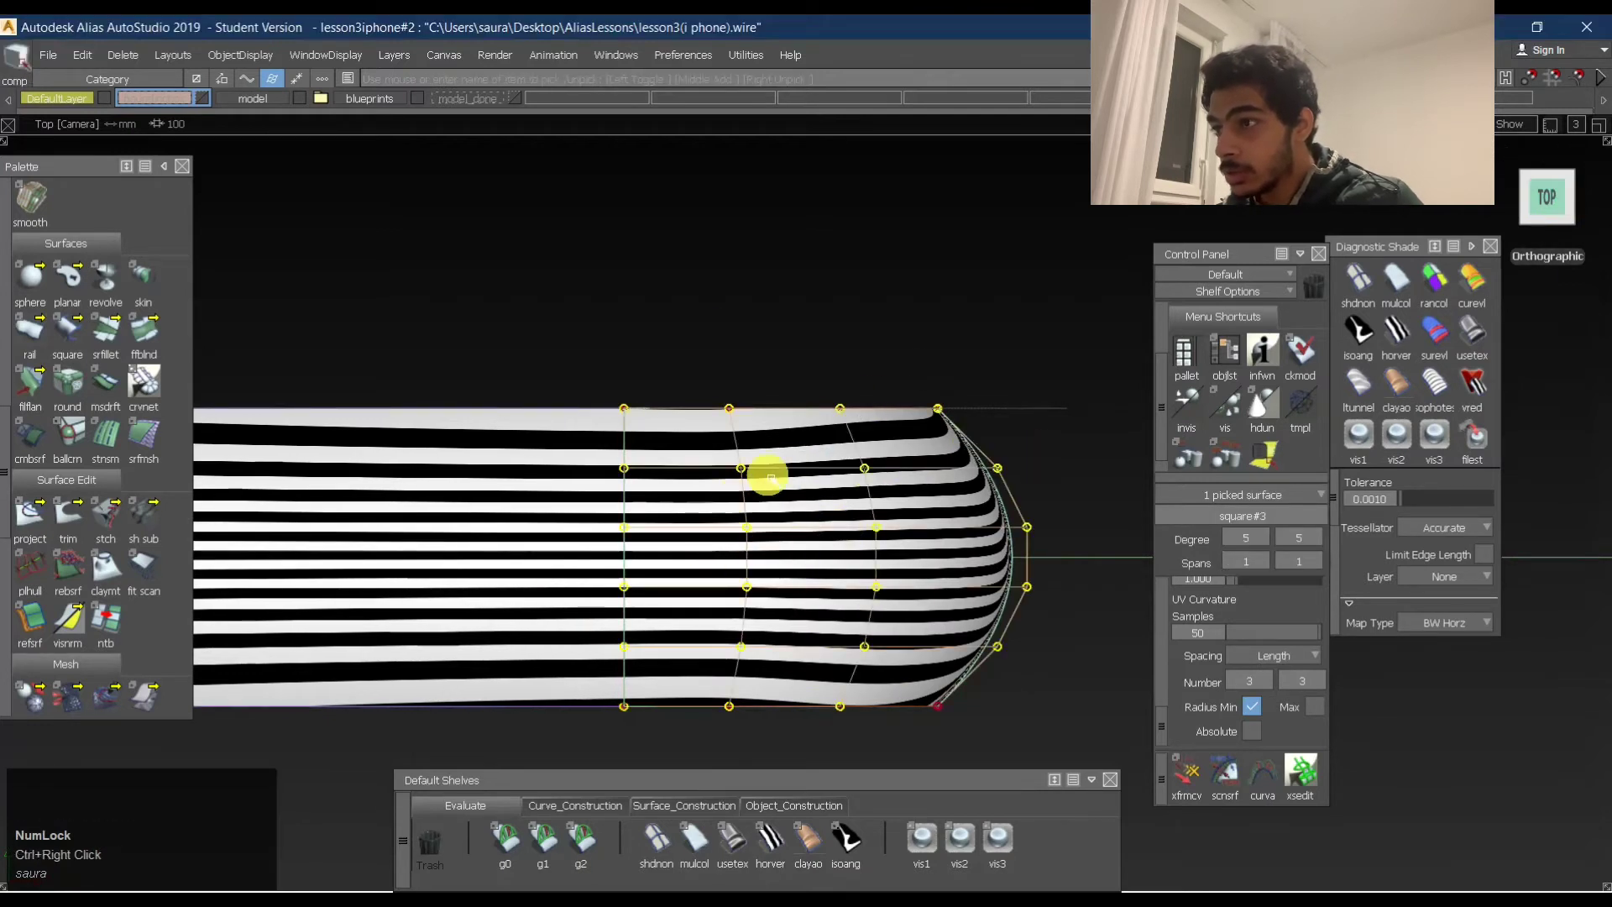
click(852, 844)
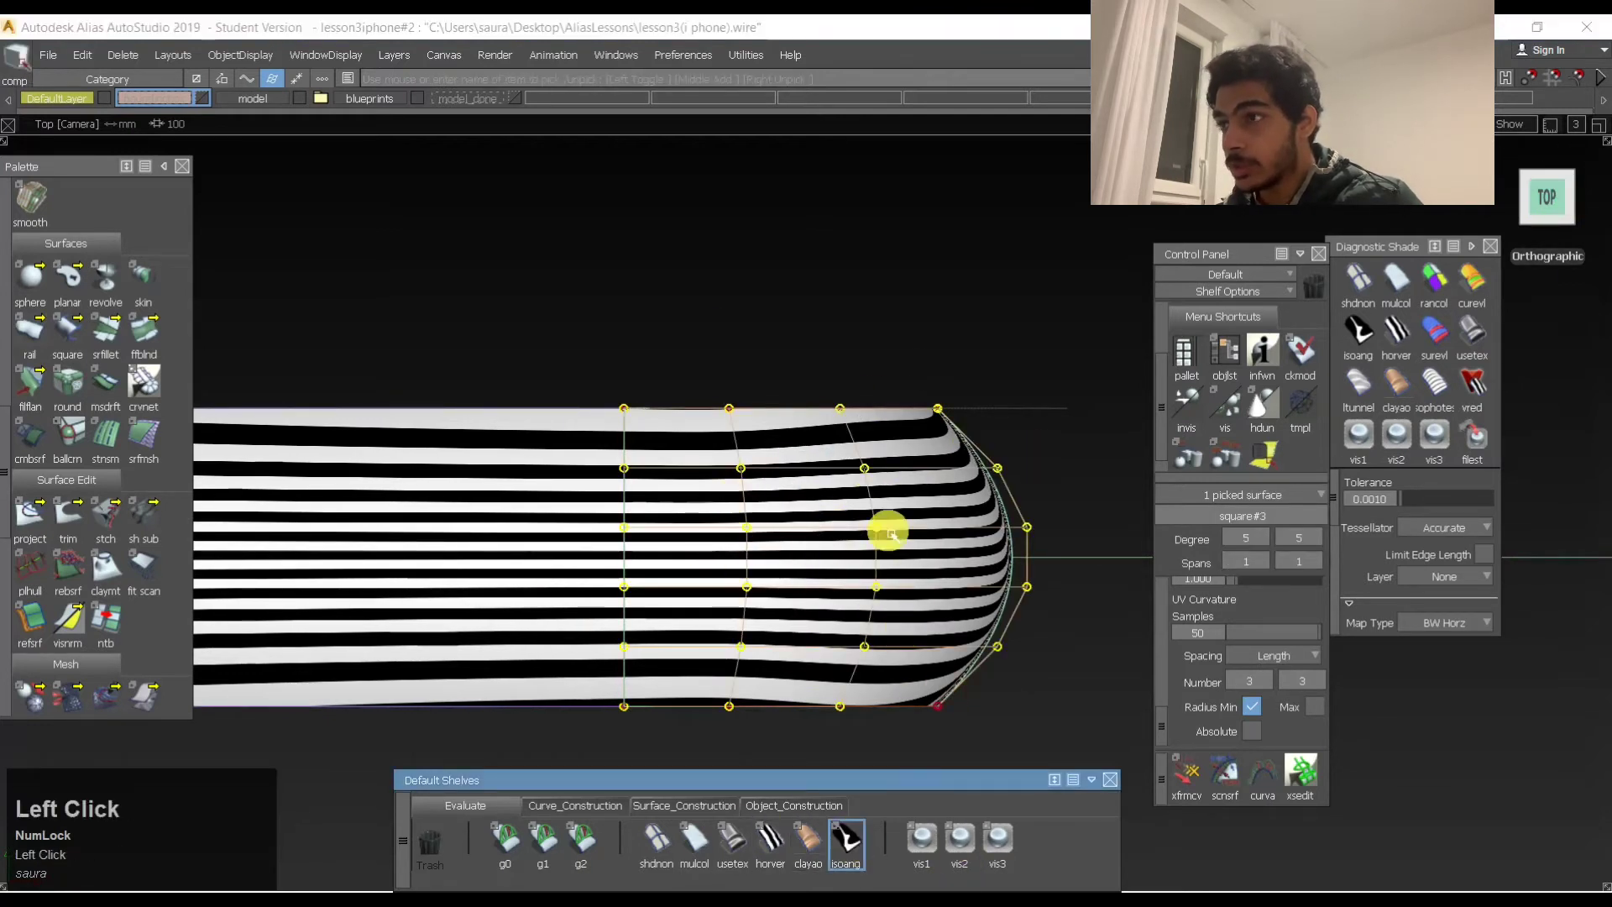
ctrl+shift+drag(851, 626, 1016, 492)
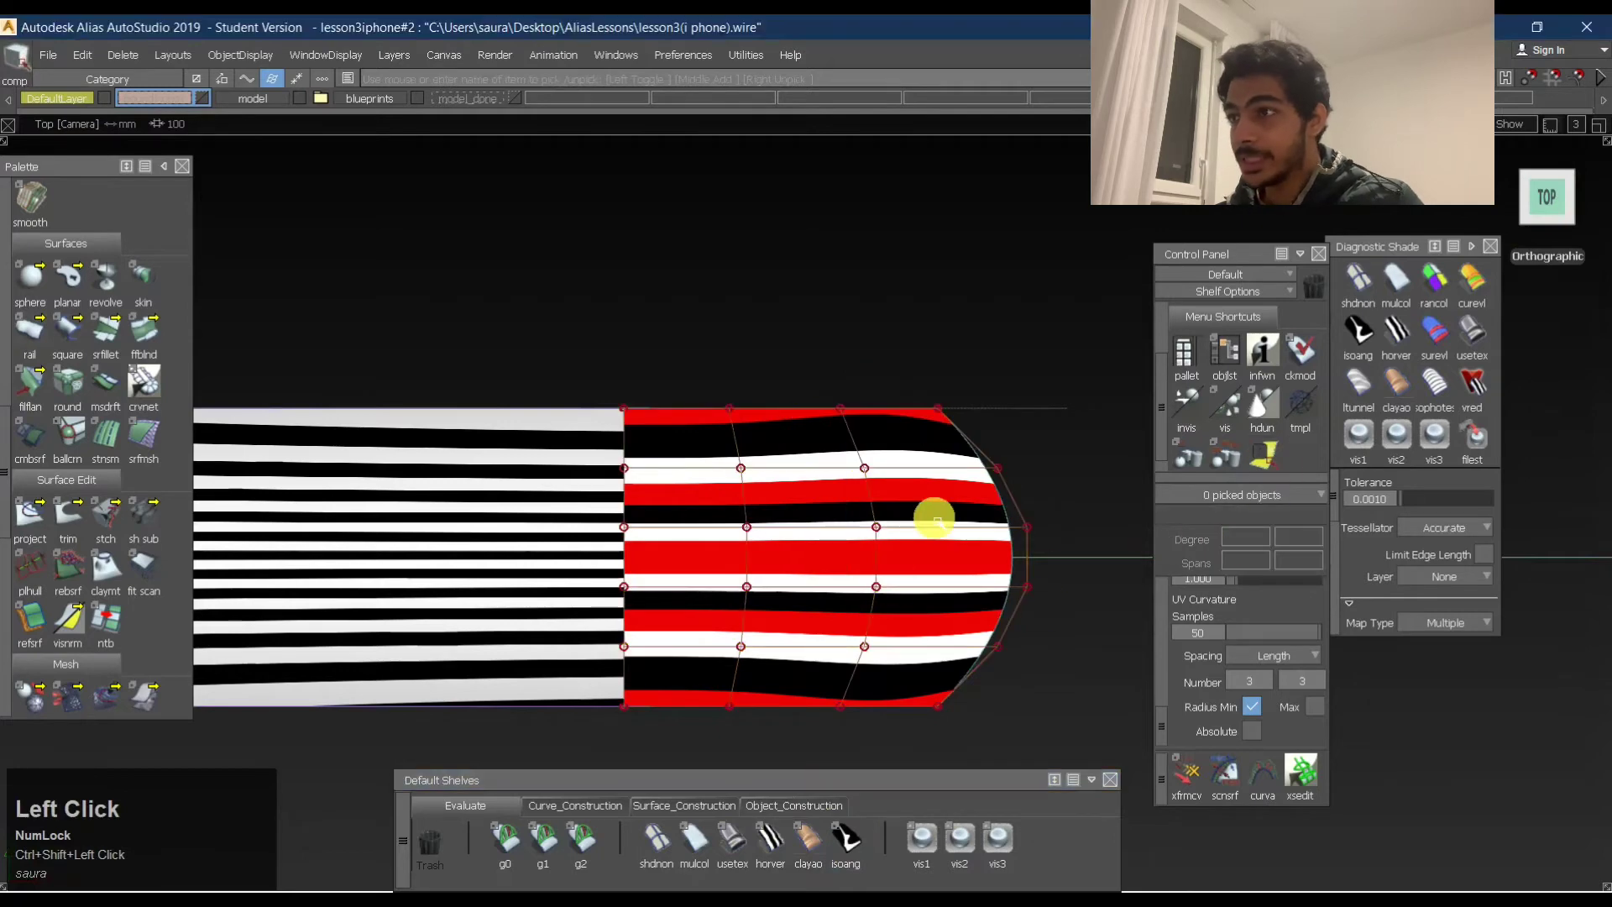
Examine the corner surface's isoangle stripes and control points in perspective and from the Left view.
alt+shift+drag(935, 576, 777, 487)
alt+shift+middle_drag(777, 487, 864, 540)
alt+shift+drag(865, 540, 928, 421)
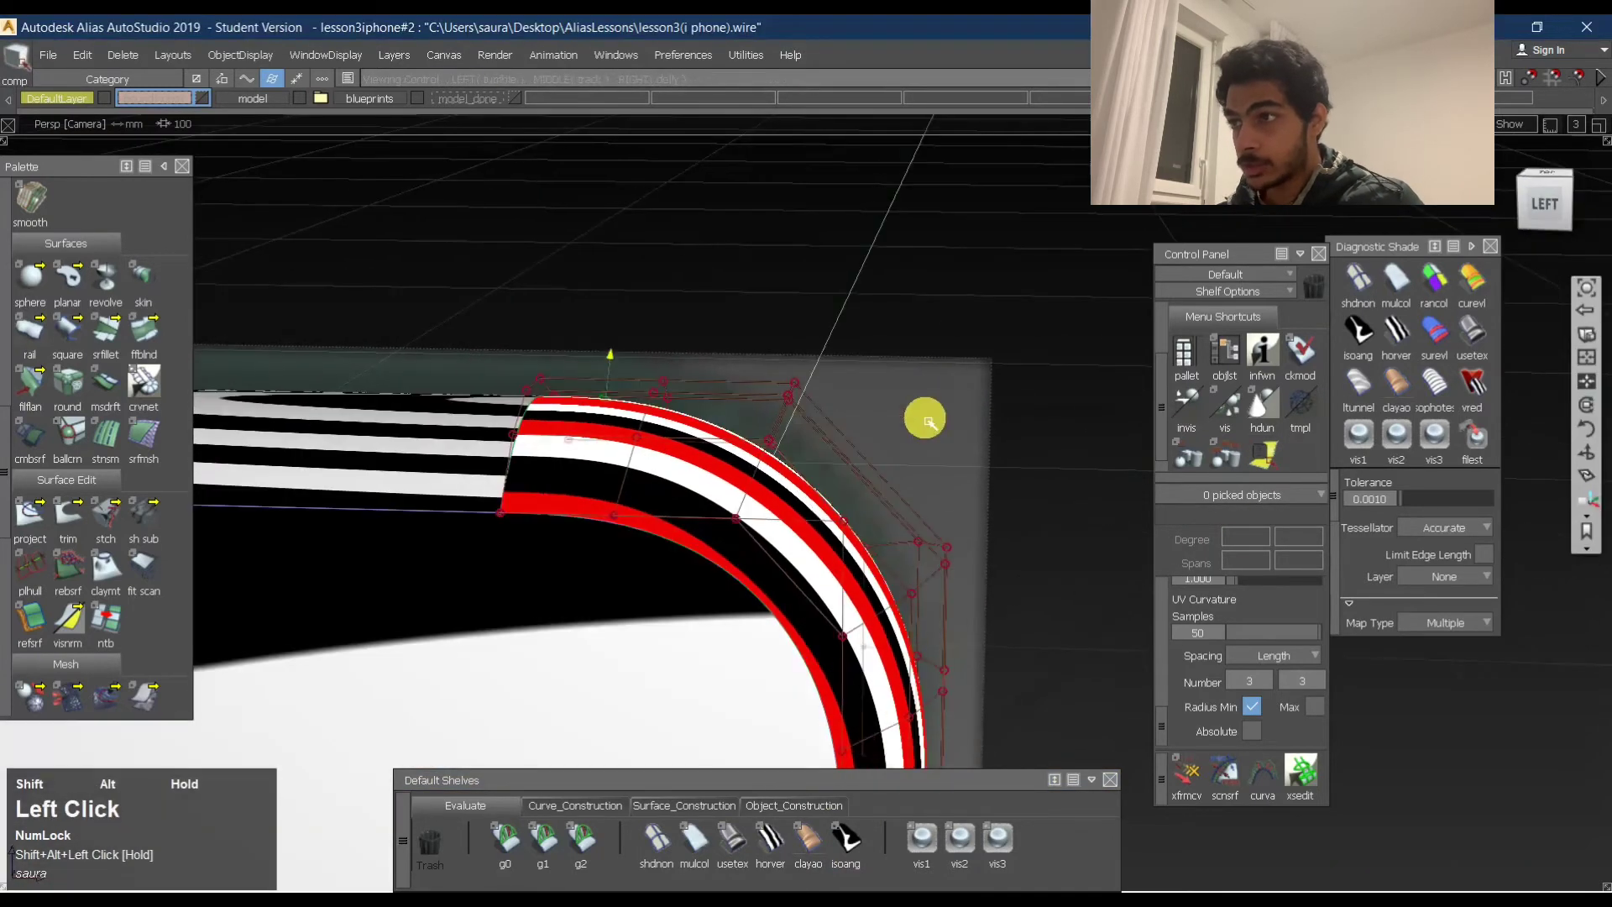
click(1543, 208)
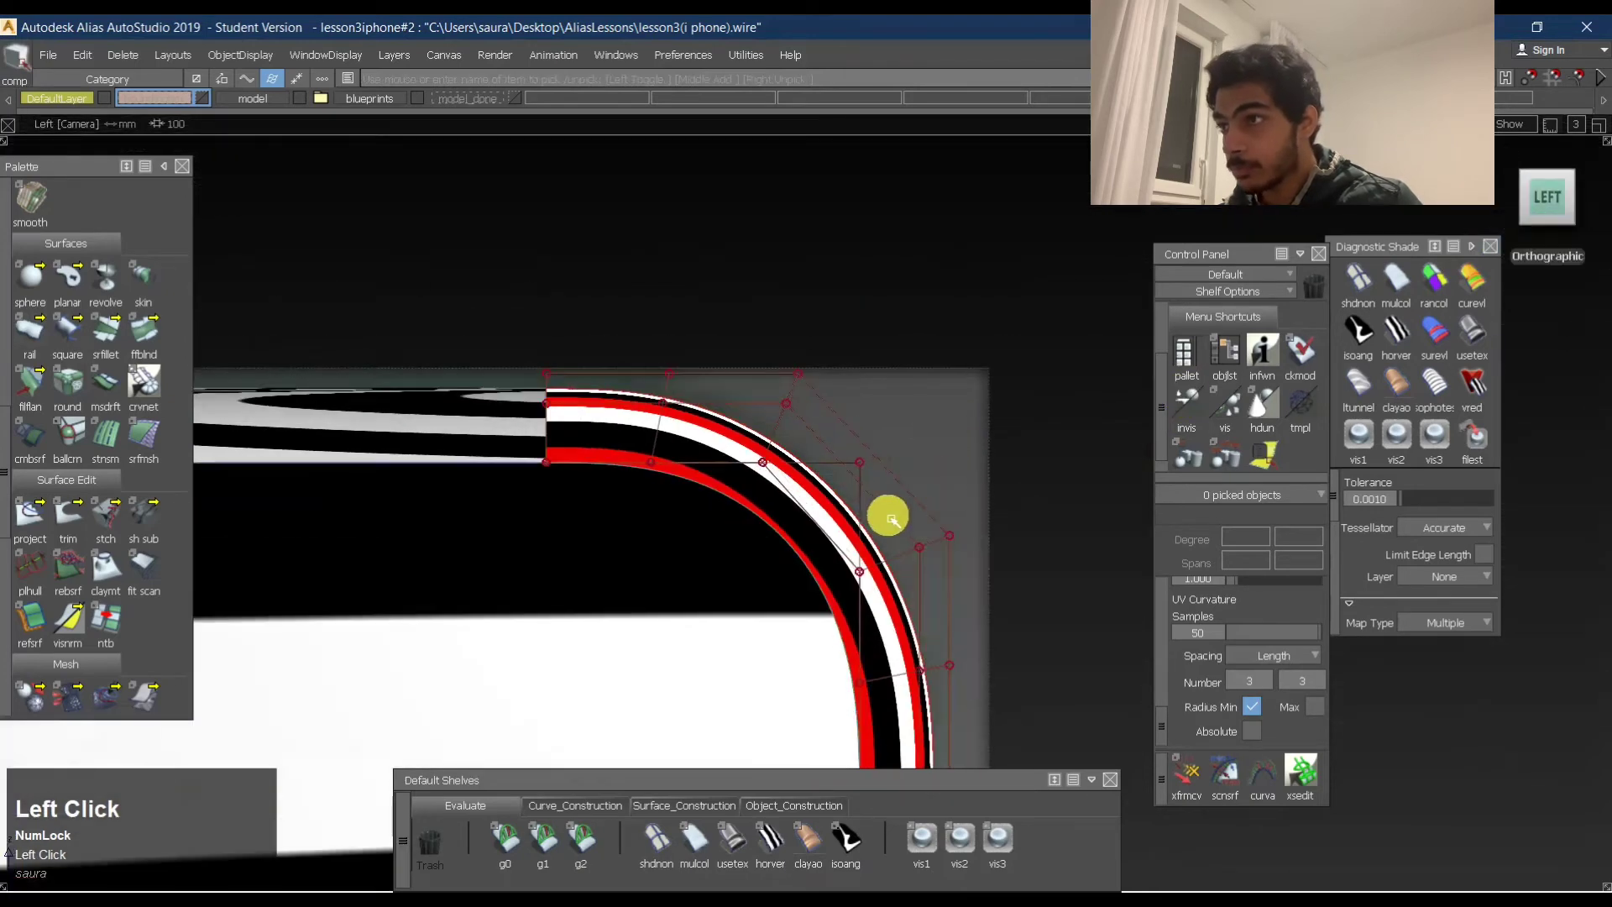
ctrl+shift+middle_drag(1097, 473, 854, 471)
alt+shift+right_drag(917, 445, 854, 463)
alt+shift+middle_drag(854, 463, 851, 408)
ctrl+shift+drag(723, 335, 1314, 263)
click(1544, 211)
ctrl+shift+drag(828, 385, 1076, 299)
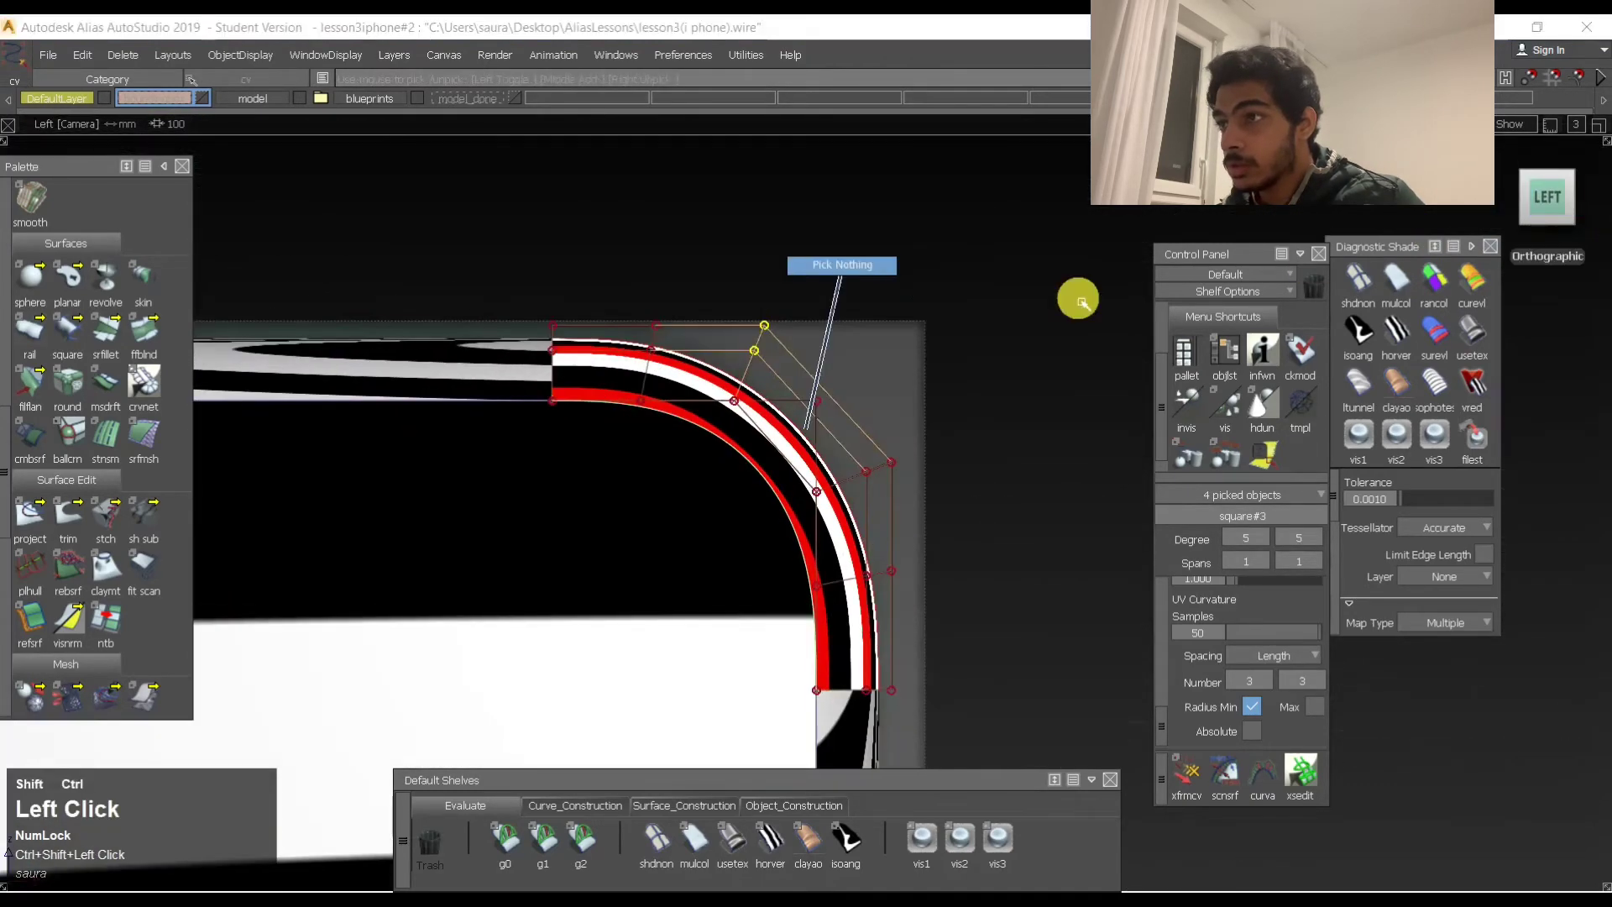
click(823, 388)
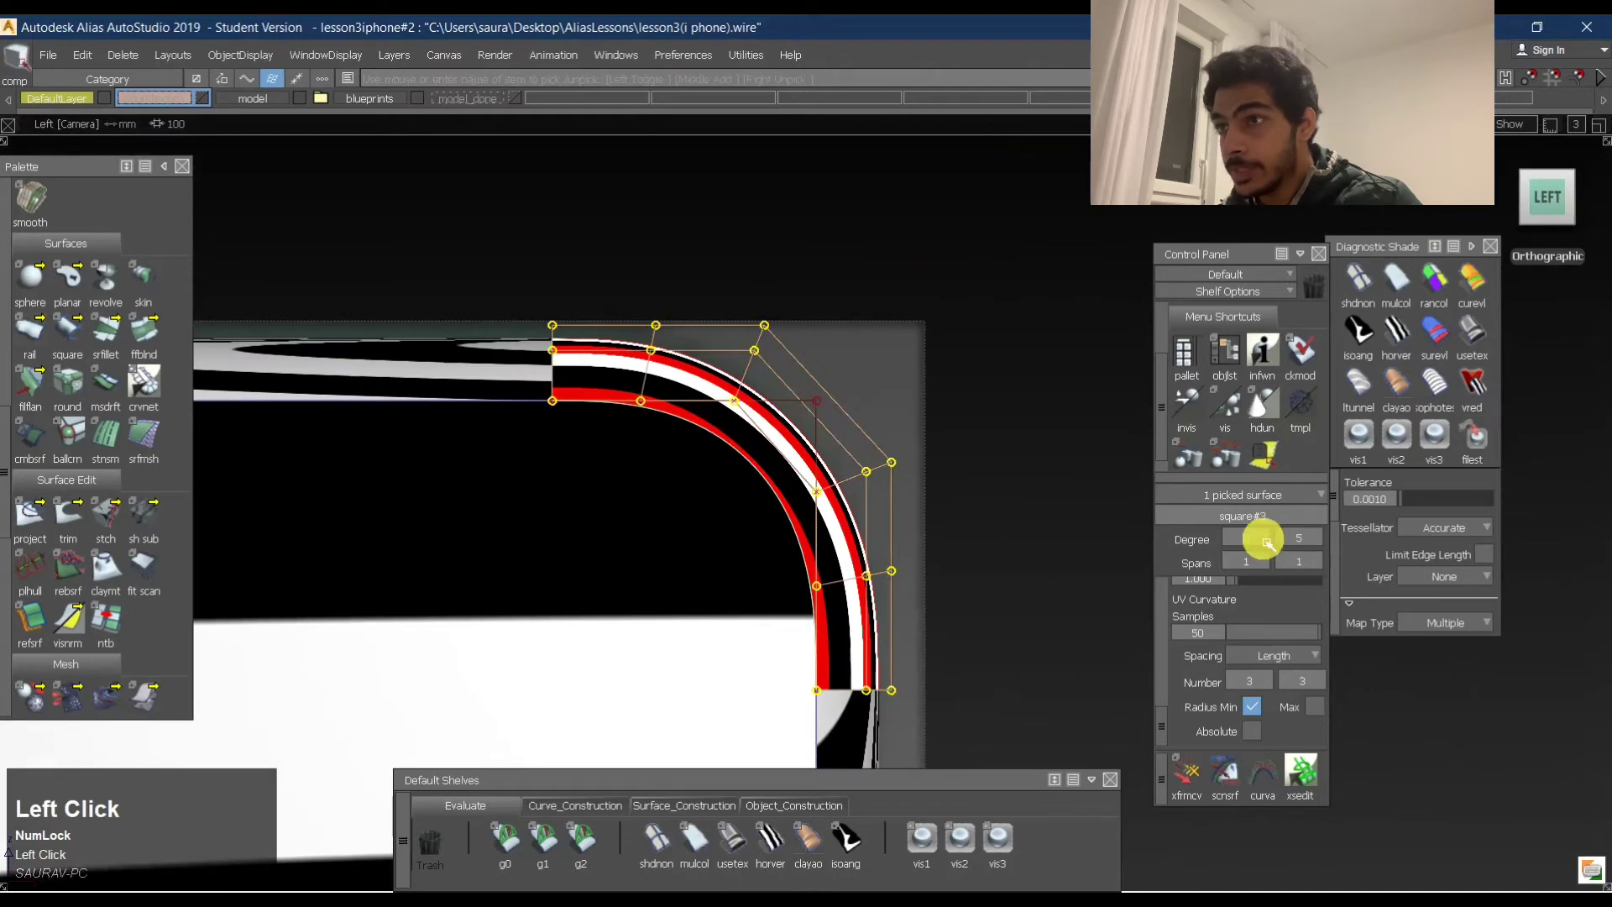
drag(1266, 541, 1255, 653)
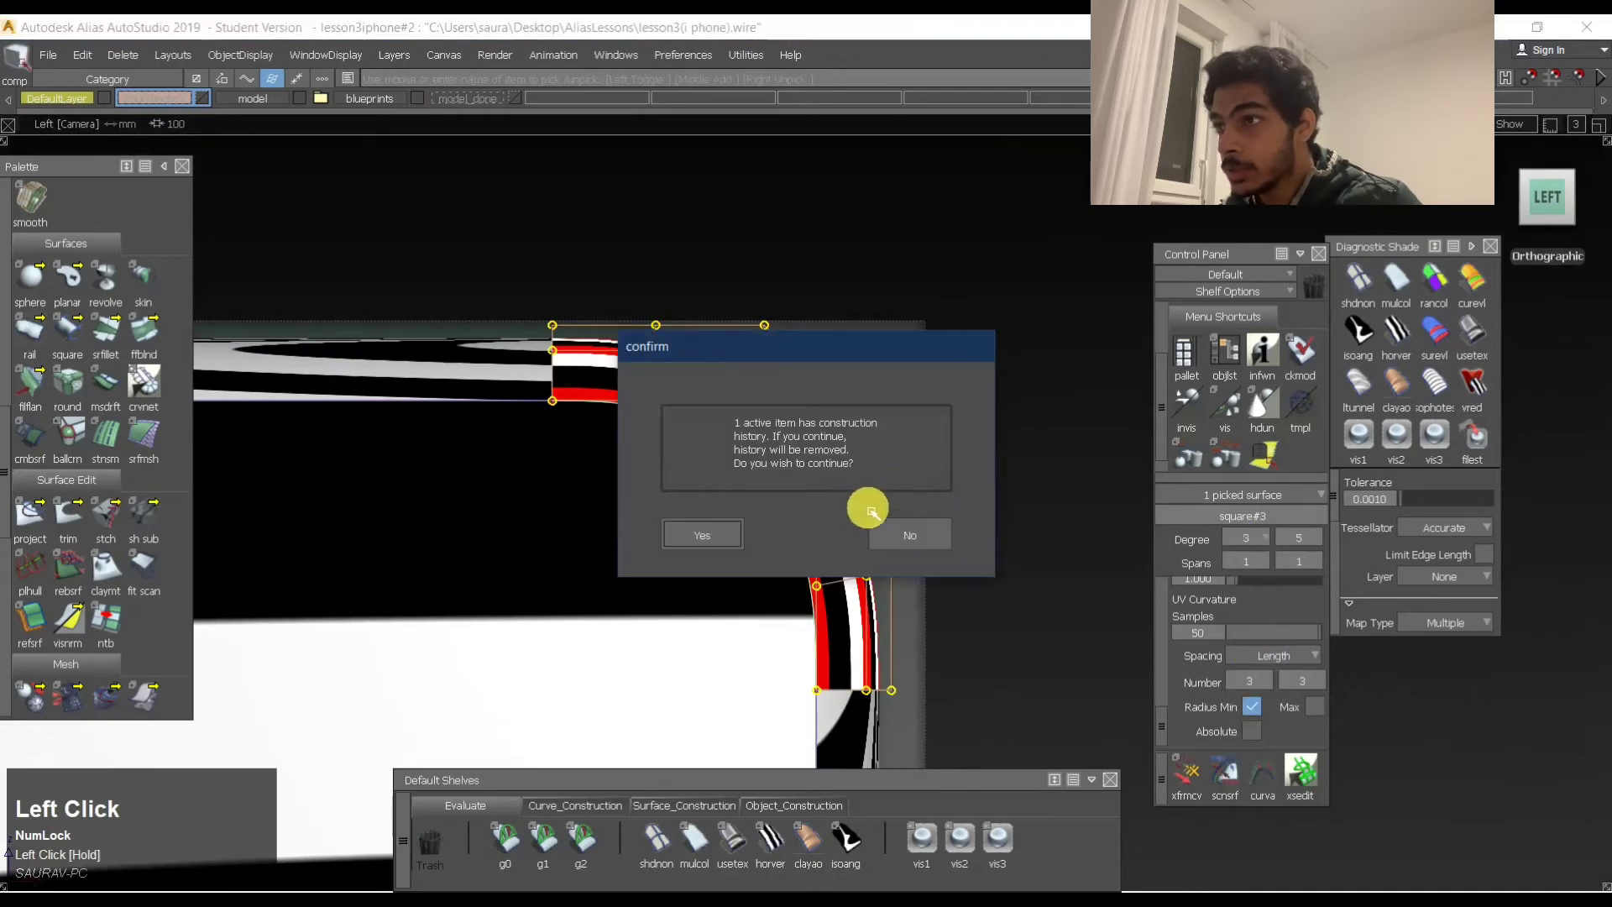
click(910, 535)
Reopen the Square options of the corner surface and turn on Explicit Control.
middle_click(666, 421)
click(666, 370)
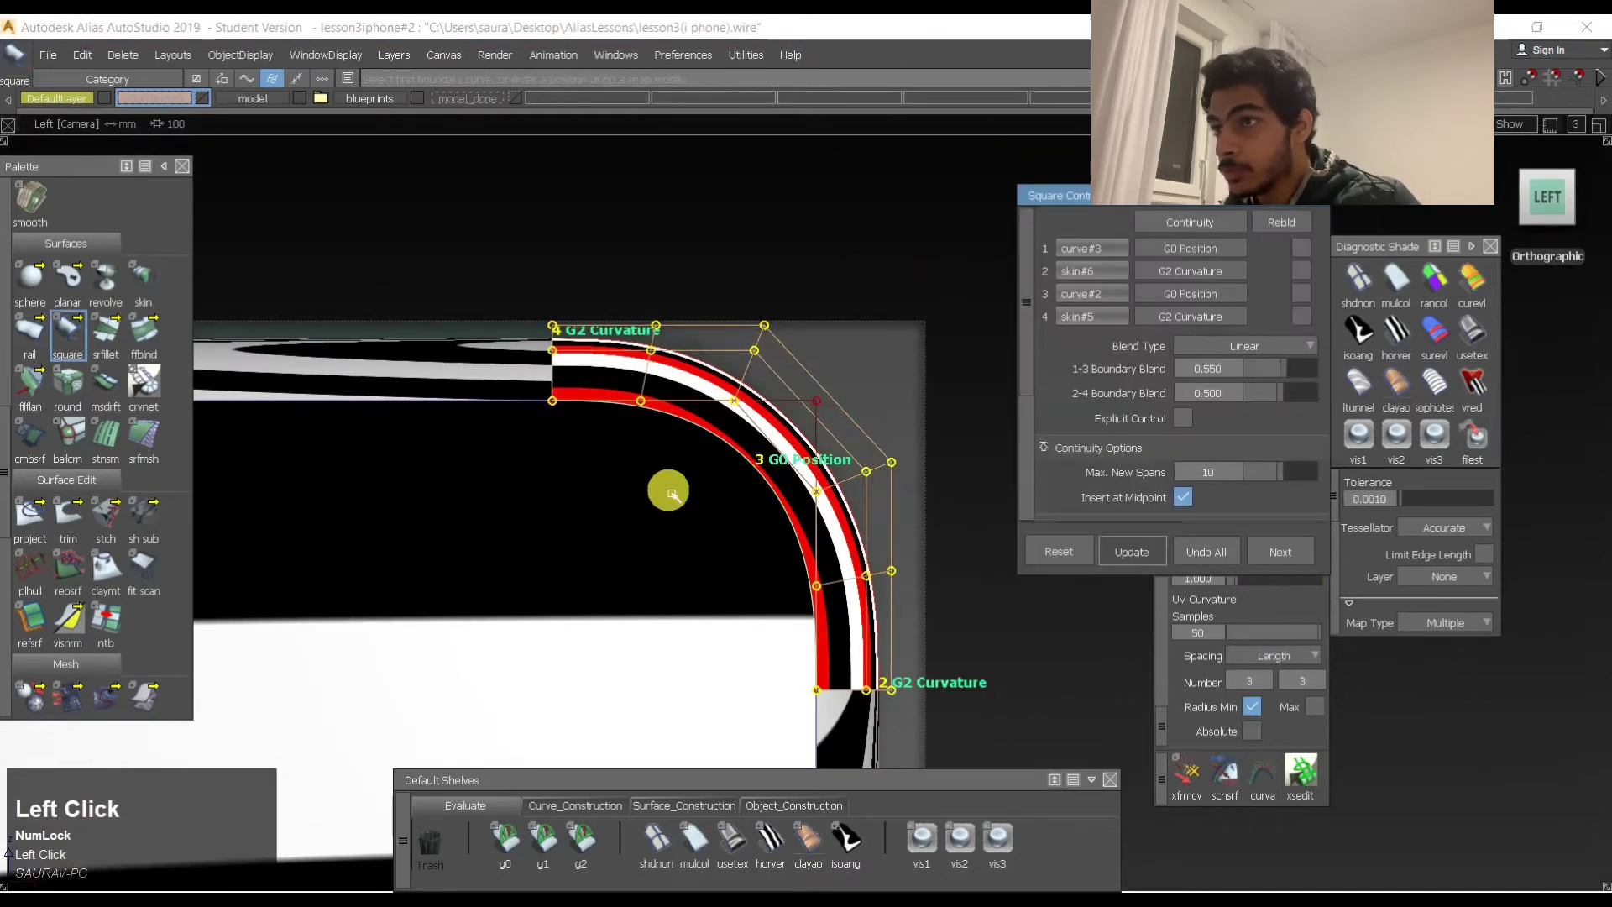
scroll(1214, 324, down, 3)
scroll(1224, 405, up, 5)
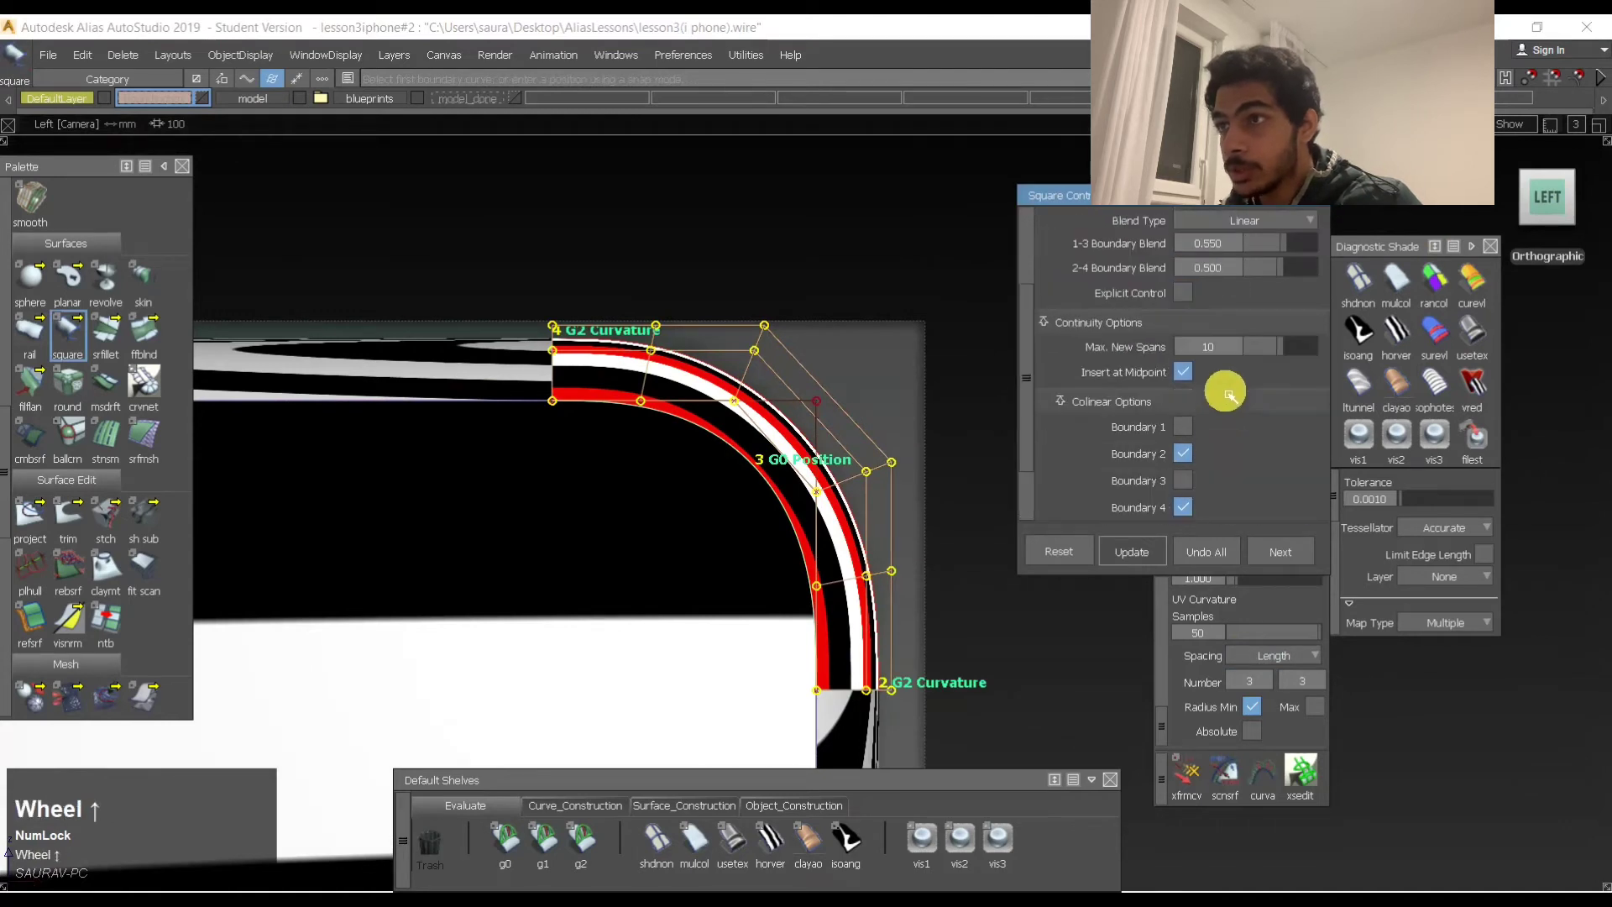
scroll(1224, 324, down, 5)
scroll(1228, 327, up, 4)
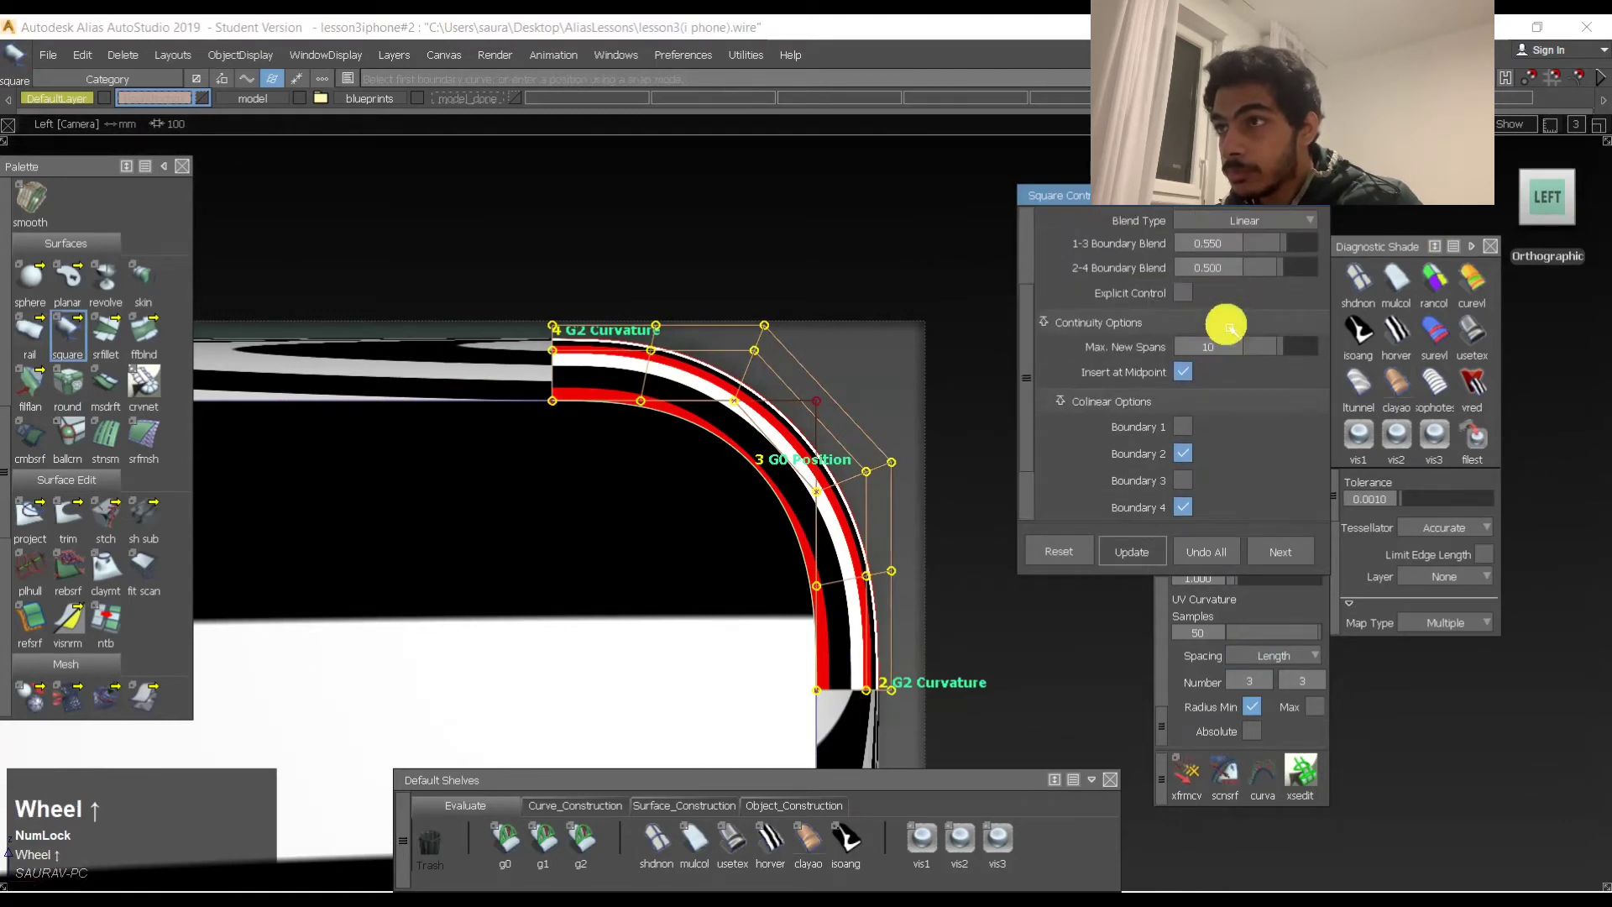
scroll(1257, 398, down, 3)
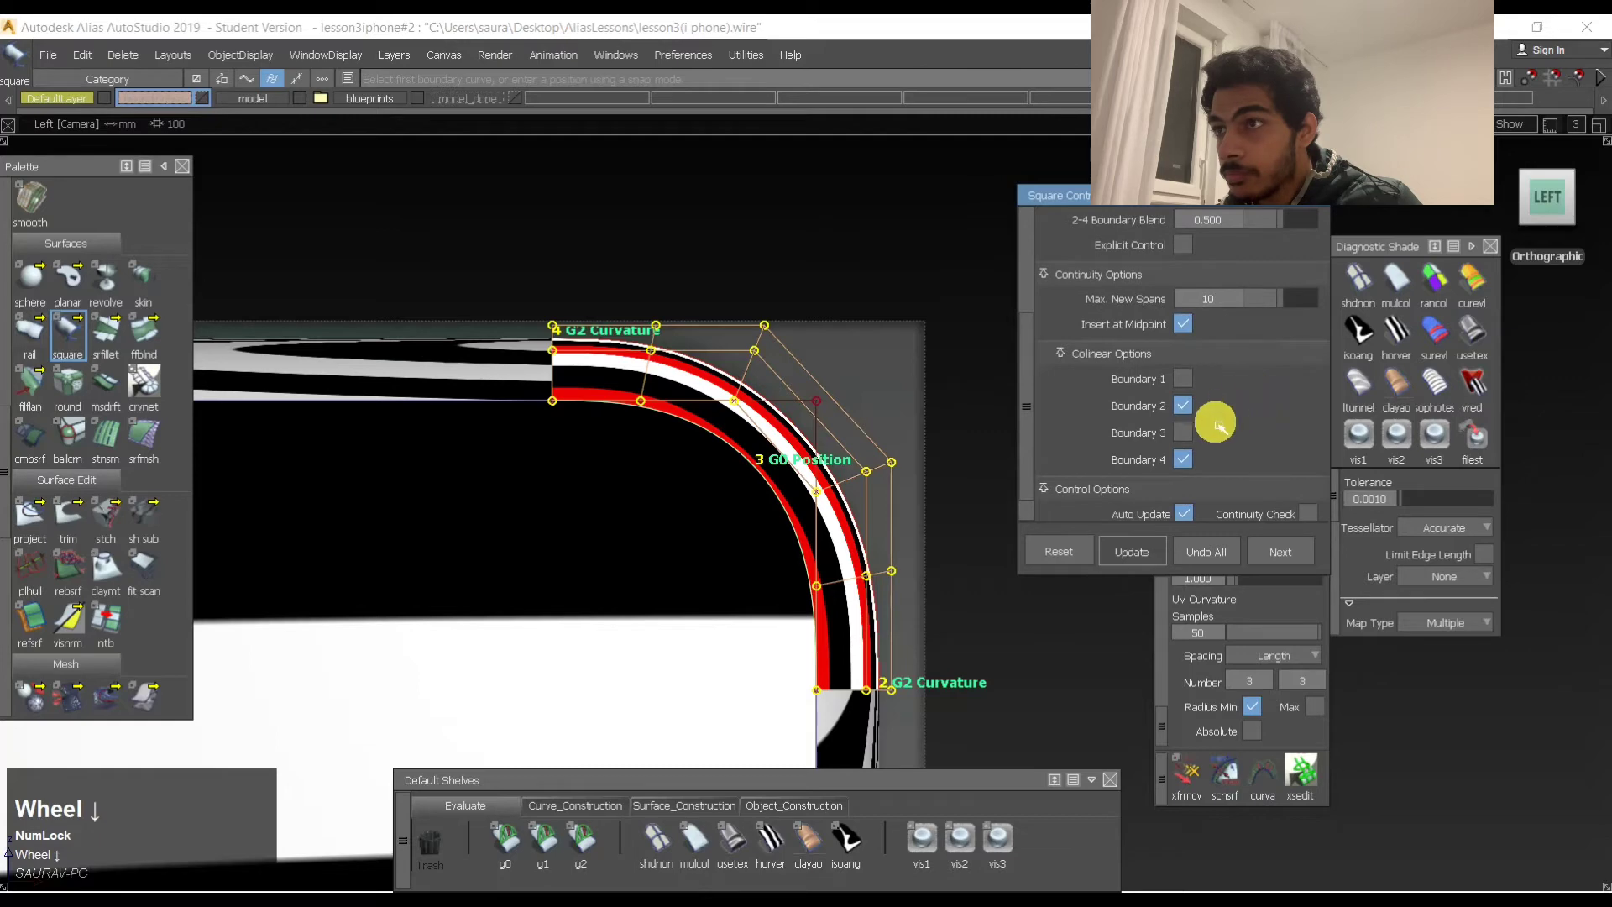
scroll(1213, 421, up, 2)
click(1183, 293)
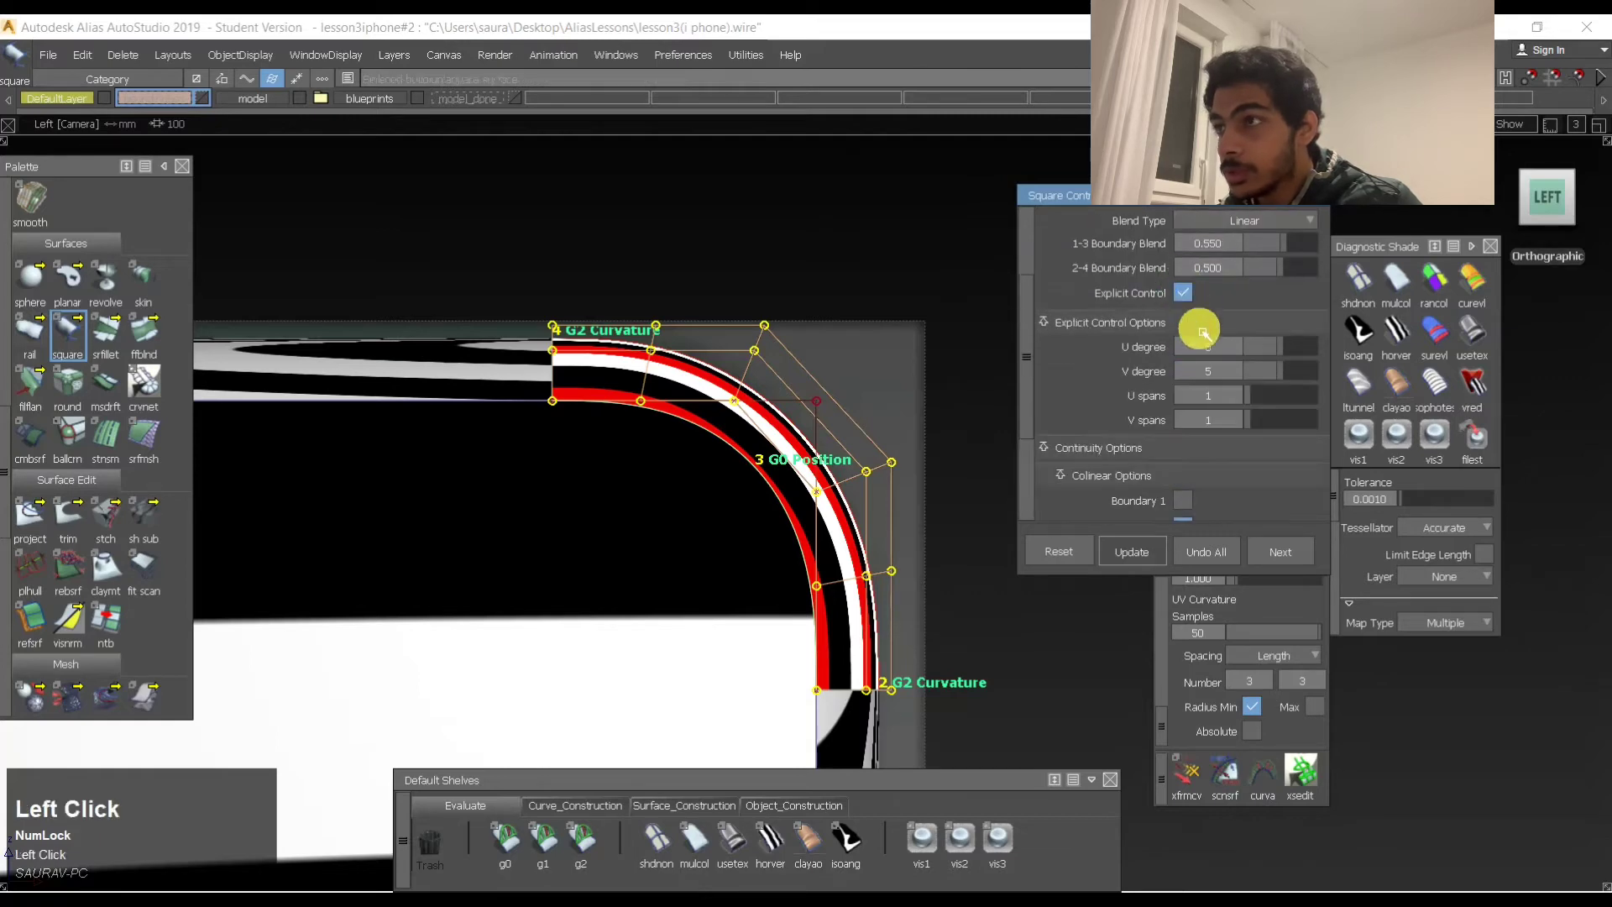
Set the Square surface's explicit degrees to 5 in U and 3 in V.
alt+shift+drag(899, 370, 659, 440)
click(1274, 350)
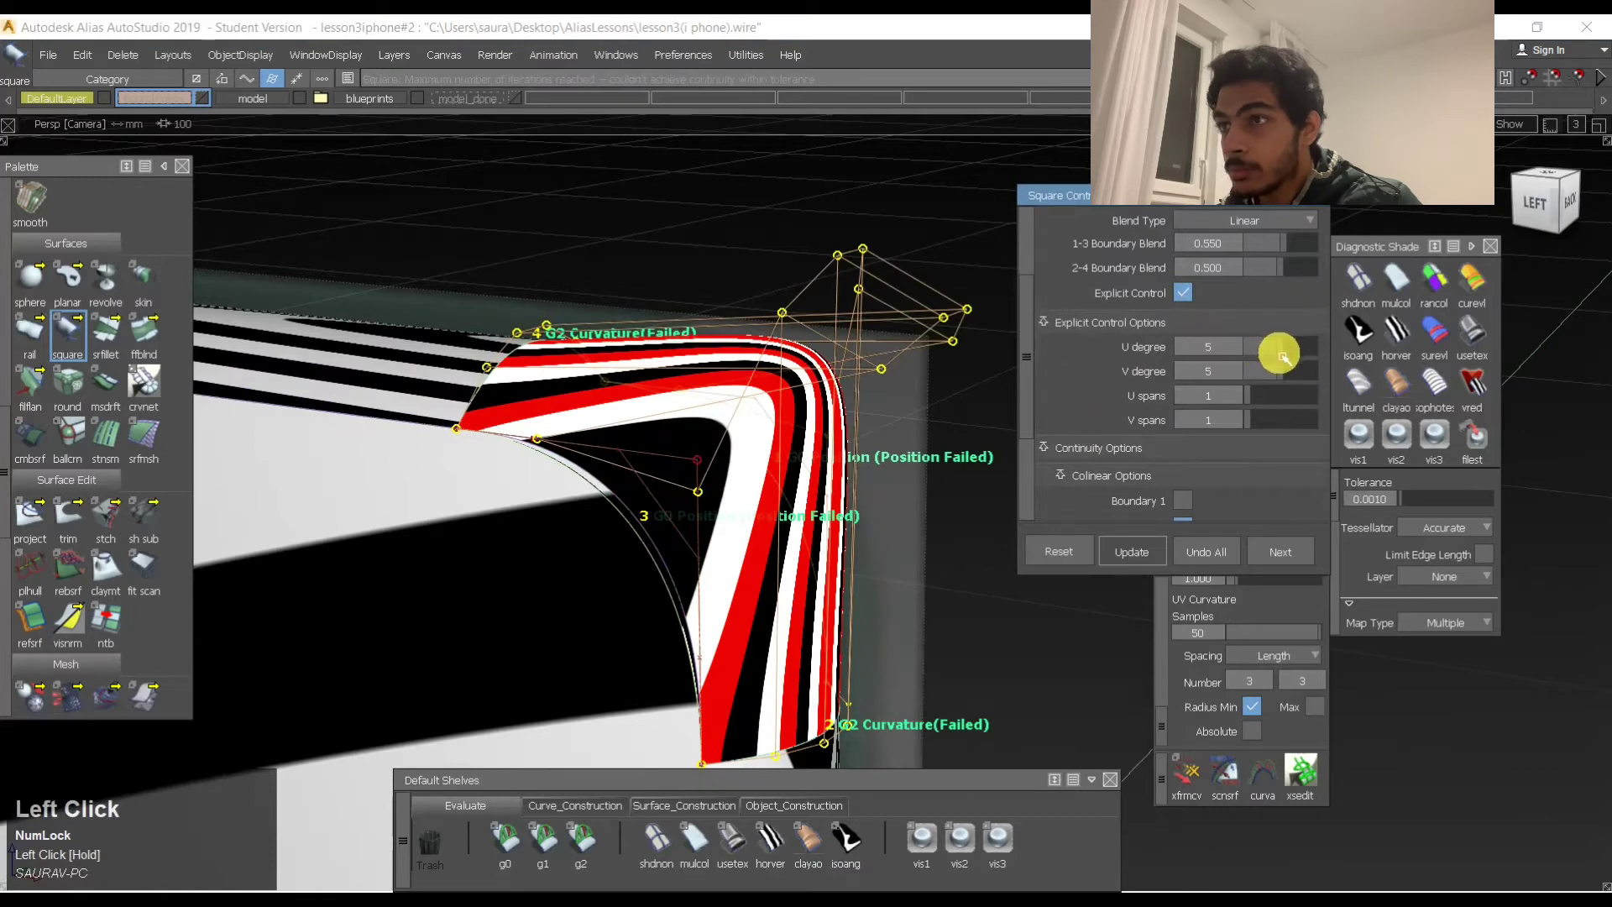
drag(1282, 356, 1266, 367)
alt+shift+drag(879, 375, 738, 533)
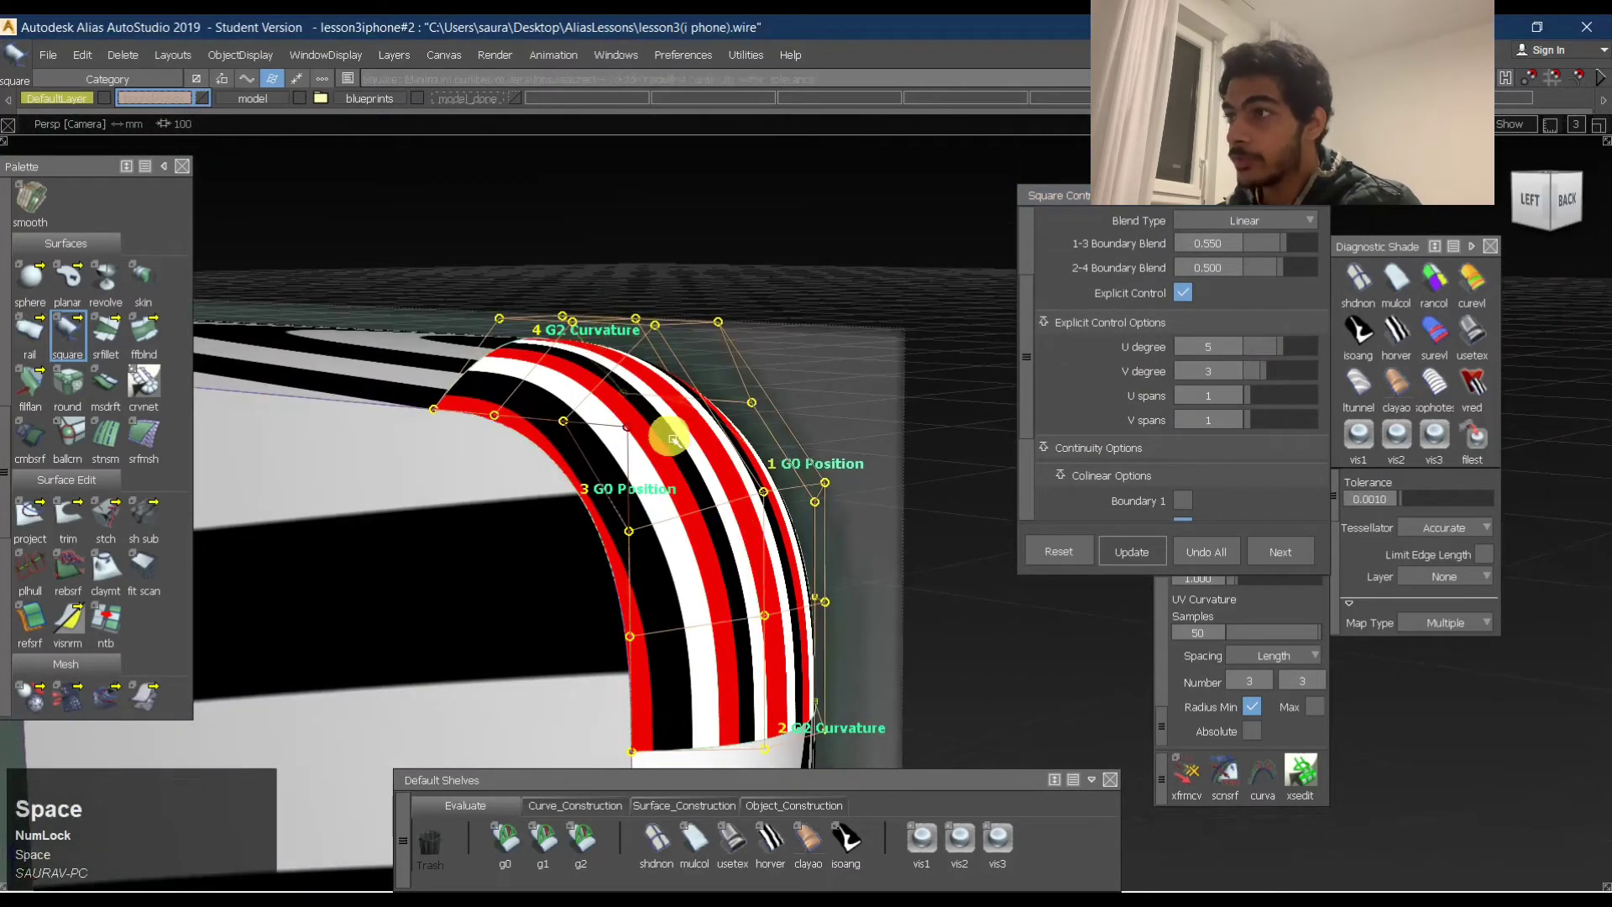
Pick the straight rounded surface along the upper edge beside the corner and display its control points.
alt+shift+drag(383, 338, 399, 384)
click(573, 353)
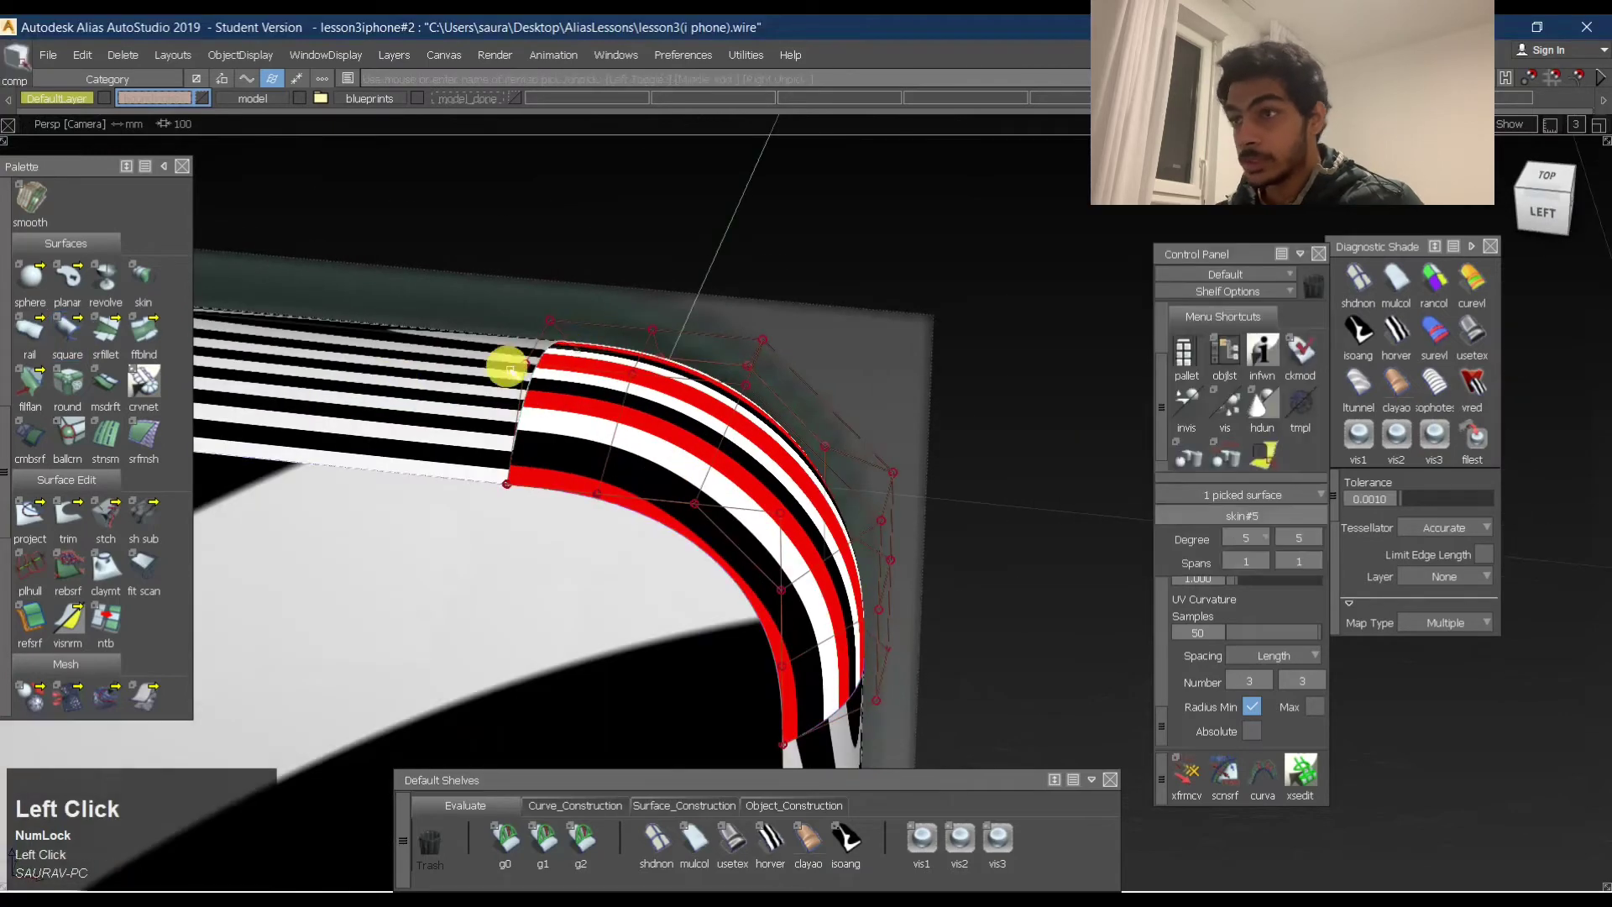
click(410, 375)
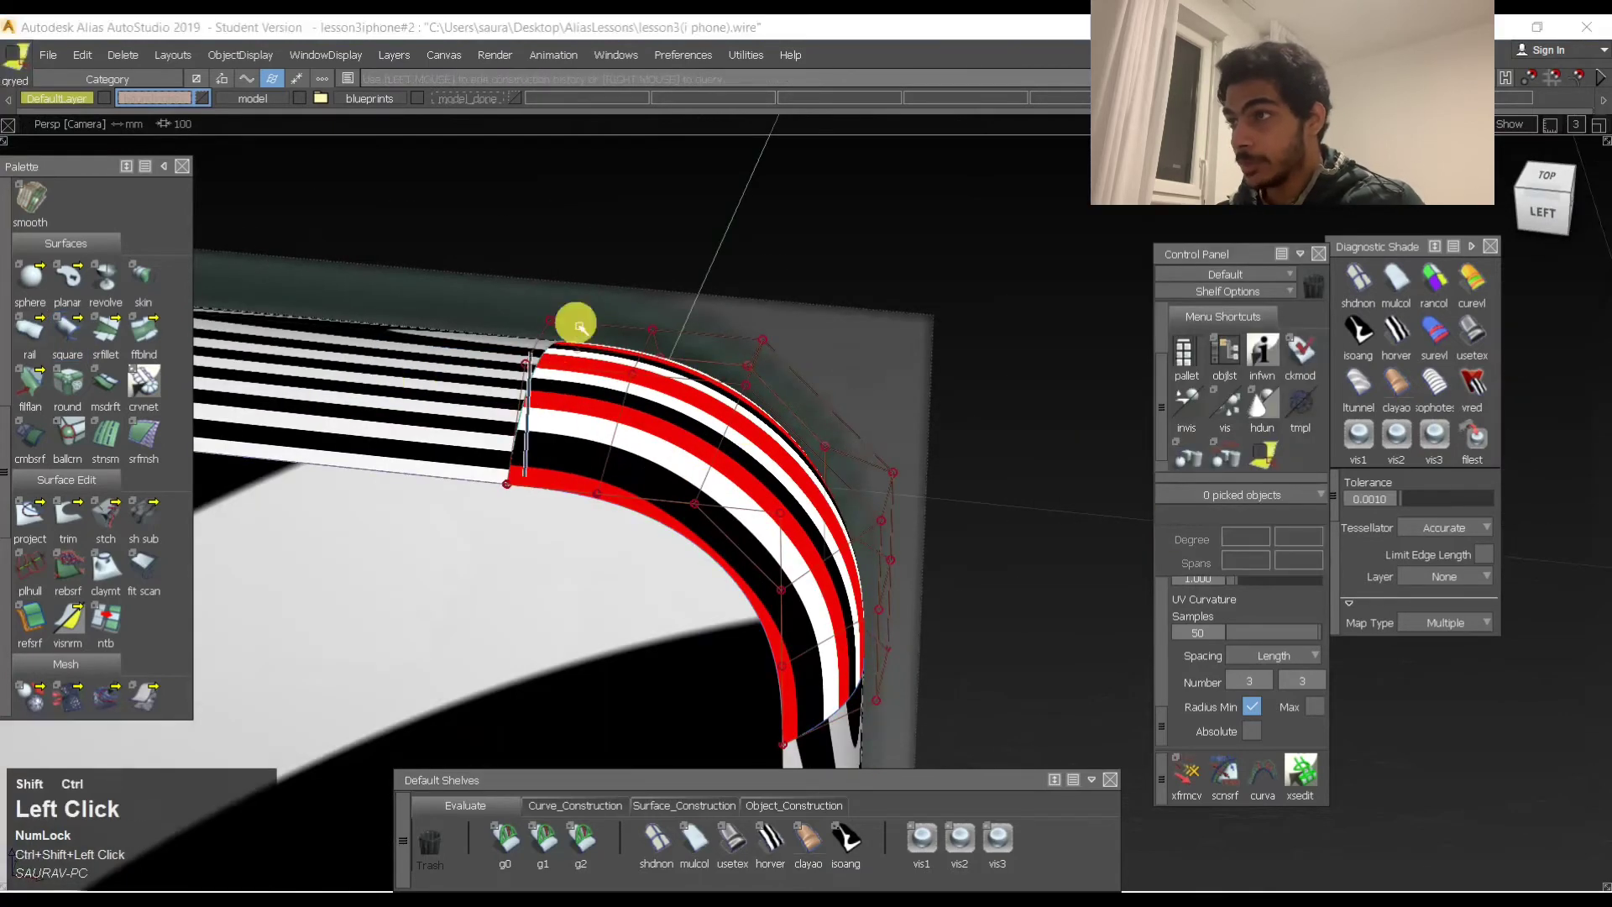
click(897, 502)
alt+shift+drag(702, 509, 345, 421)
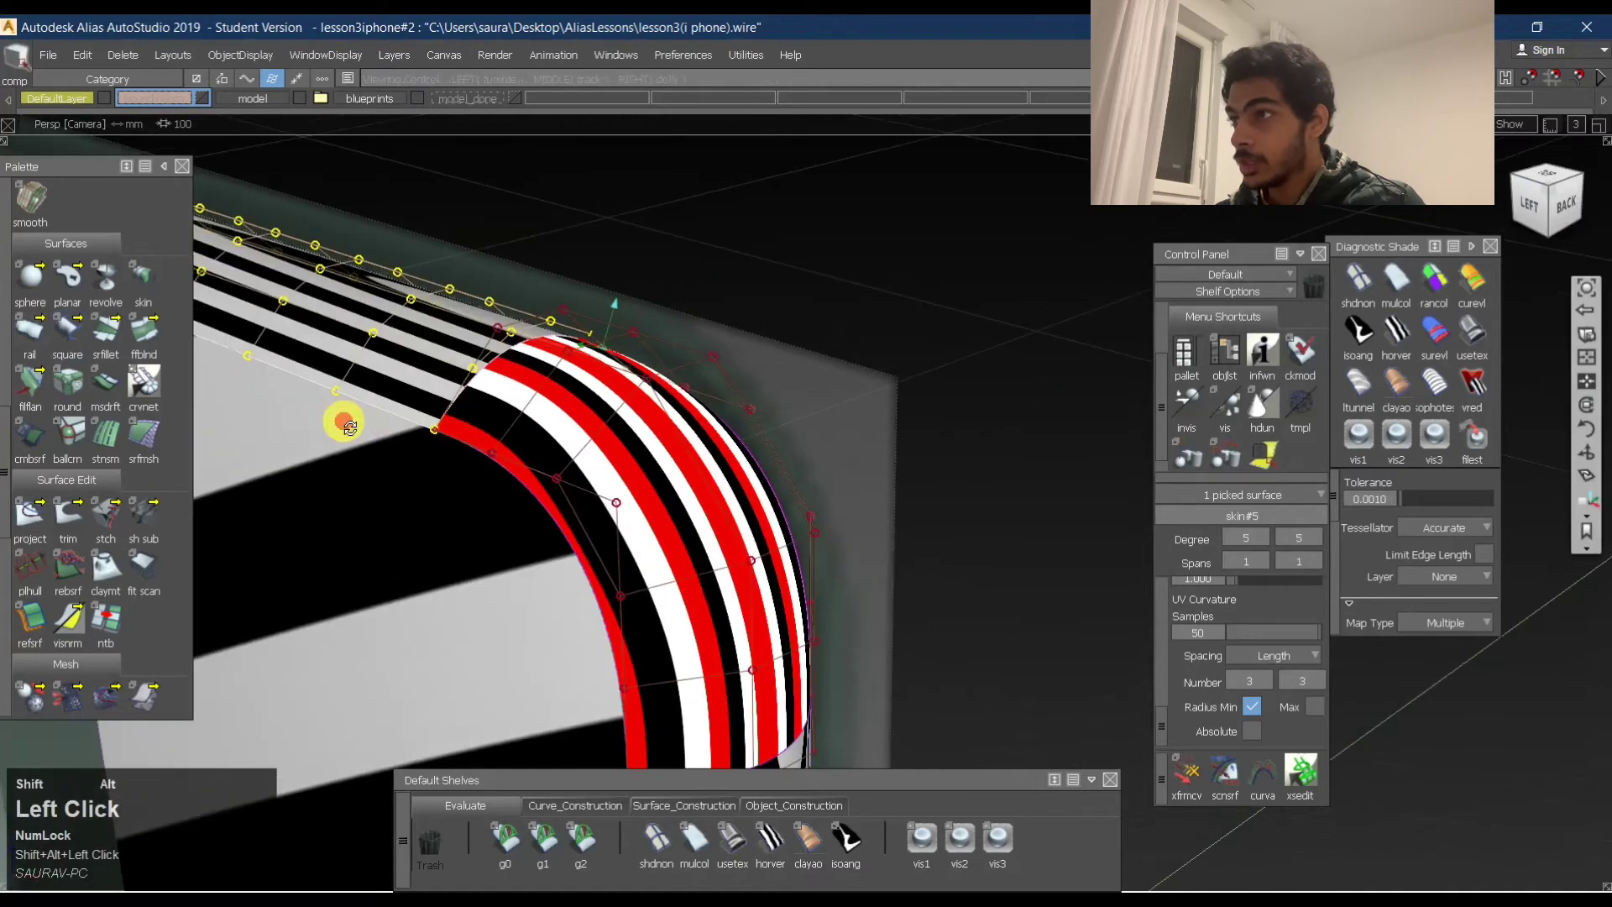
ctrl+shift+drag(438, 391, 432, 353)
ctrl+shift+drag(540, 438, 551, 259)
click(615, 362)
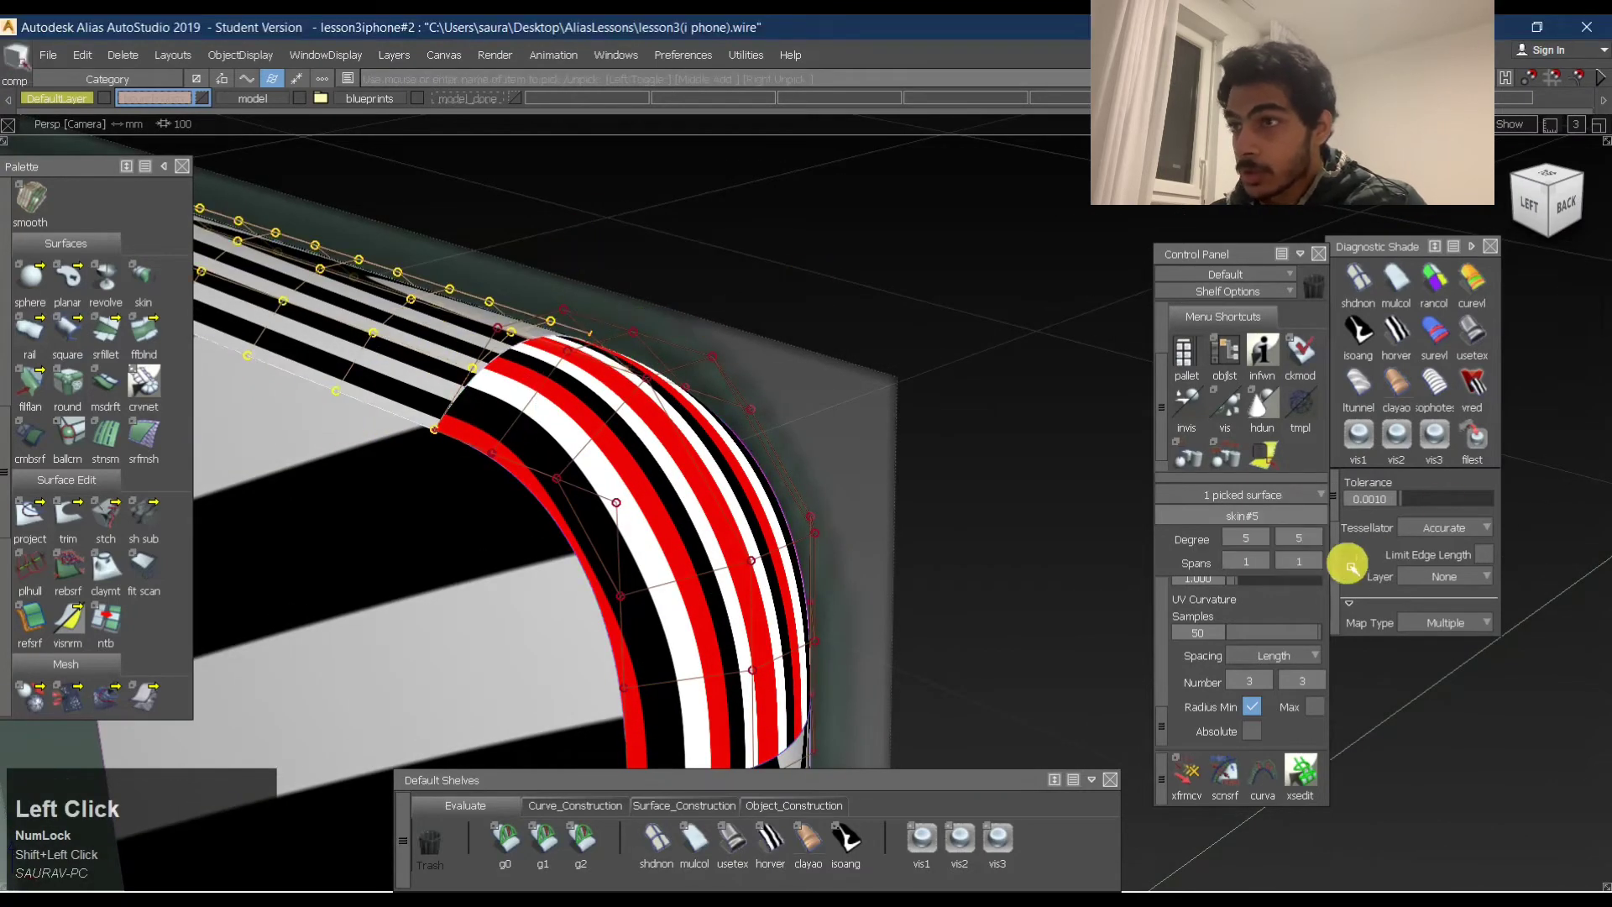
Set the upper rounded surface's degree to 5 in U and 3 in V.
drag(1274, 540, 1259, 669)
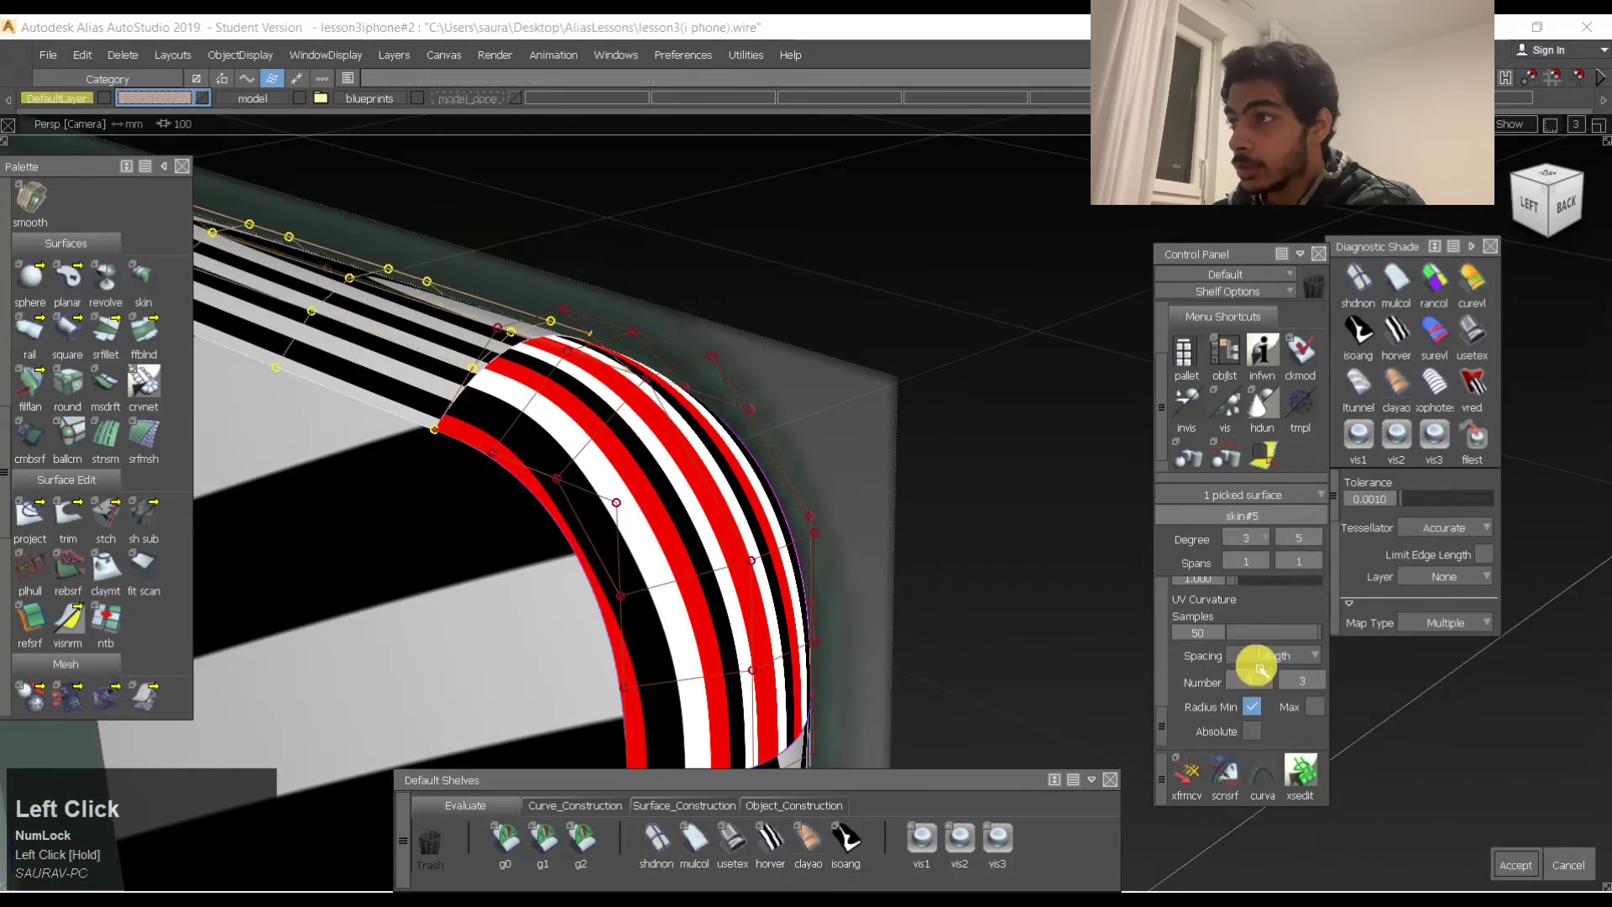
drag(1266, 543, 1257, 711)
key(space)
drag(1315, 539, 1304, 661)
key(space)
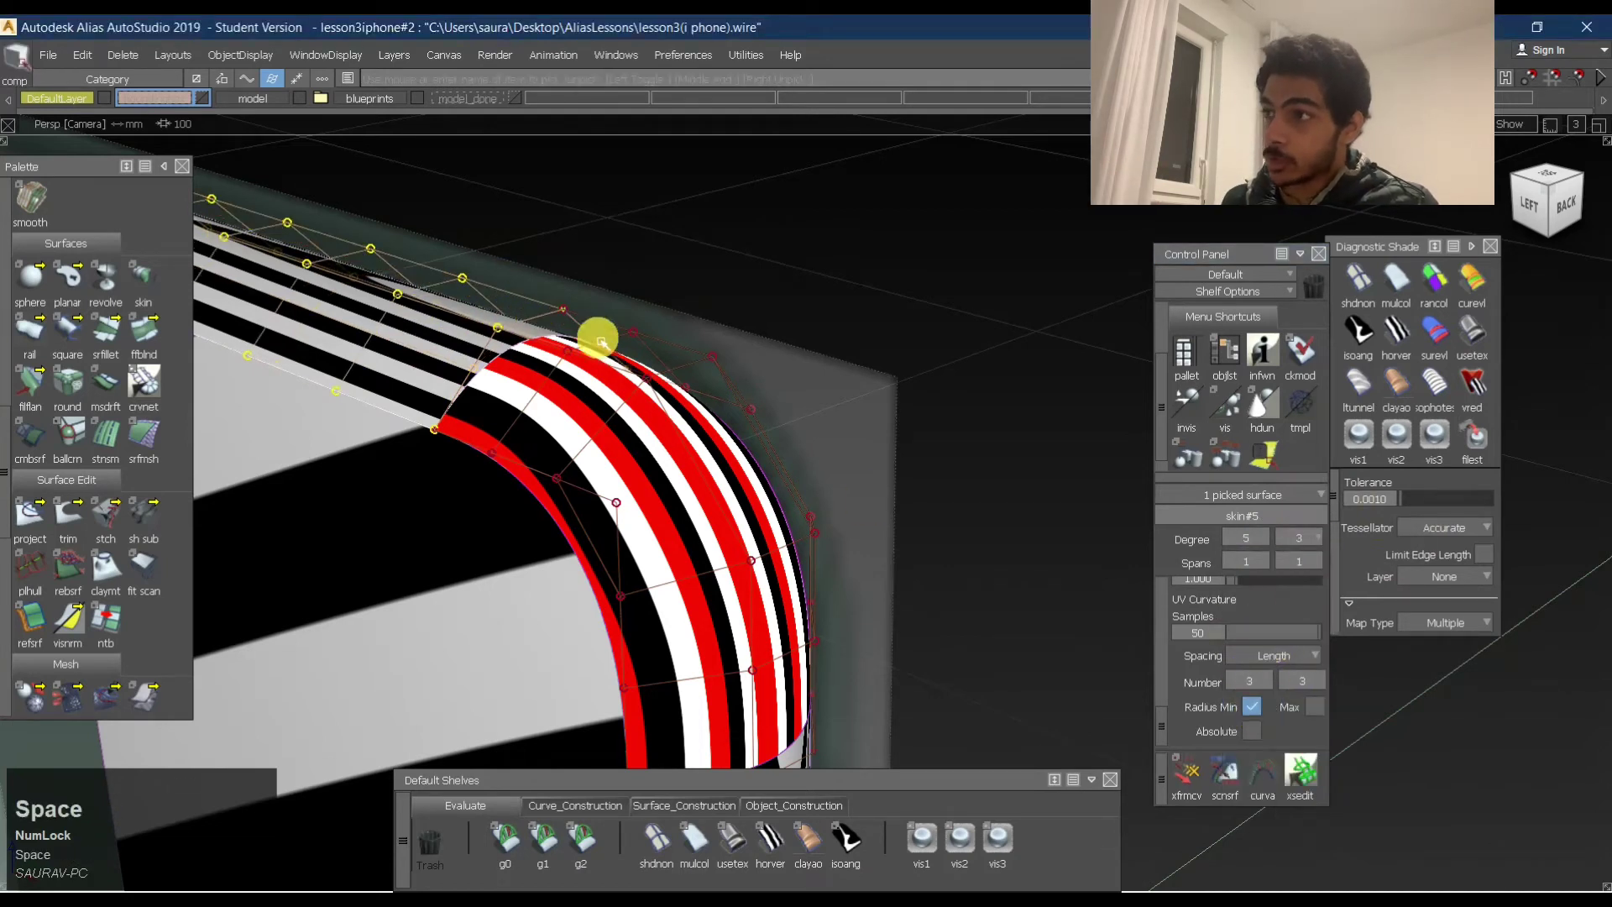
Set the V degree of the rounded surface below the corner to 3 and clear the selection.
alt+shift+middle_drag(766, 580, 745, 362)
shift+click(731, 623)
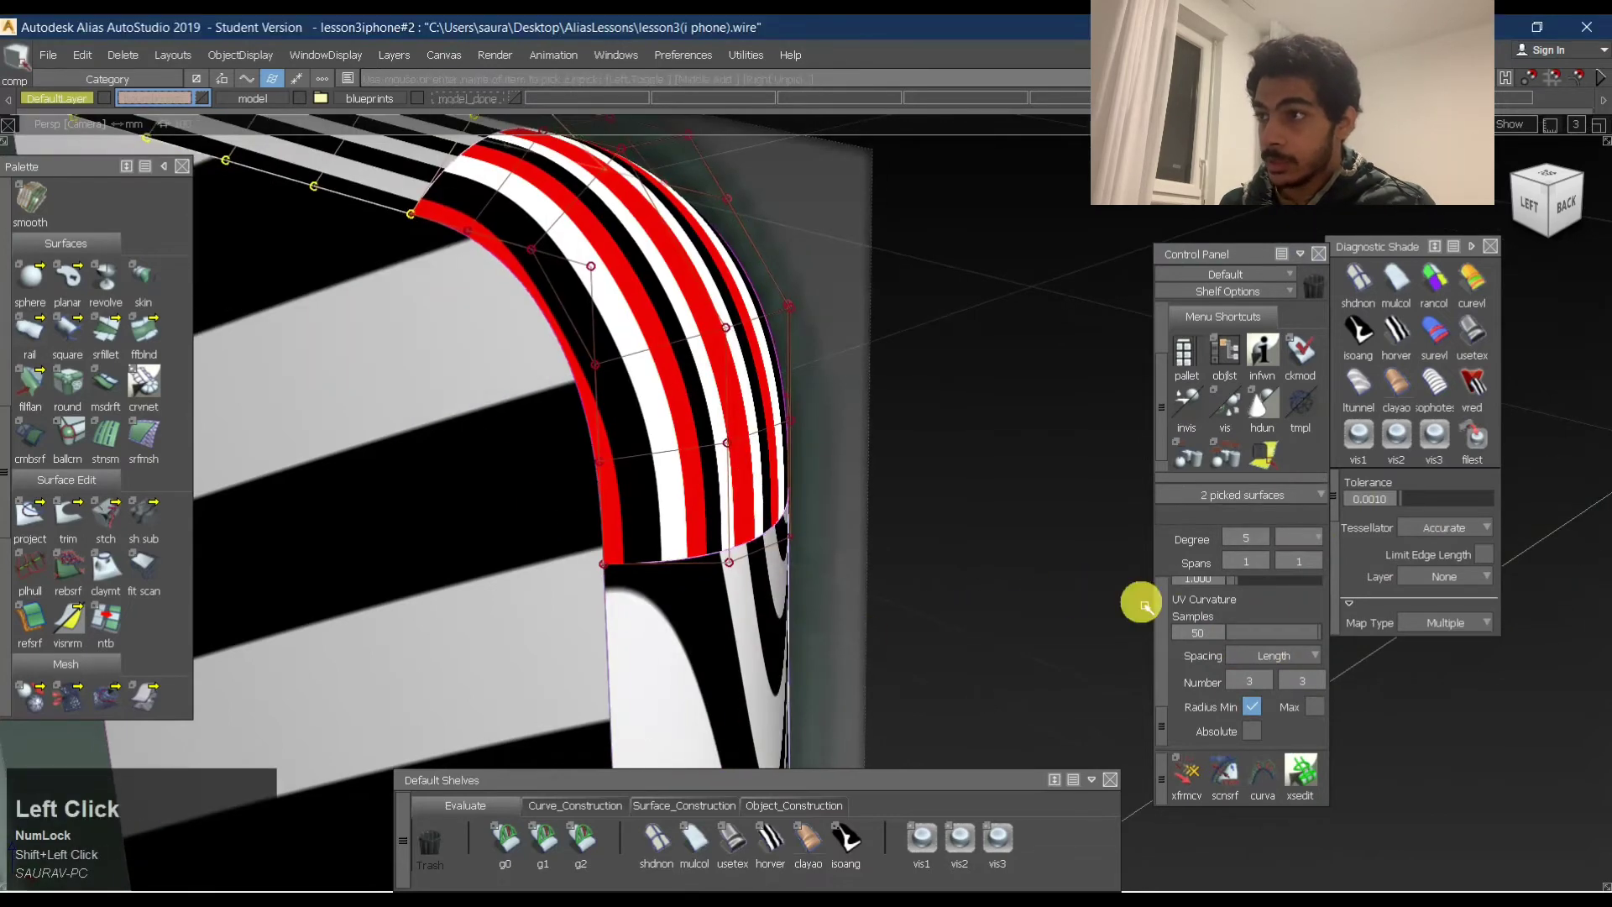
drag(1315, 537, 1308, 661)
key(space)
ctrl+shift+drag(1019, 461, 729, 507)
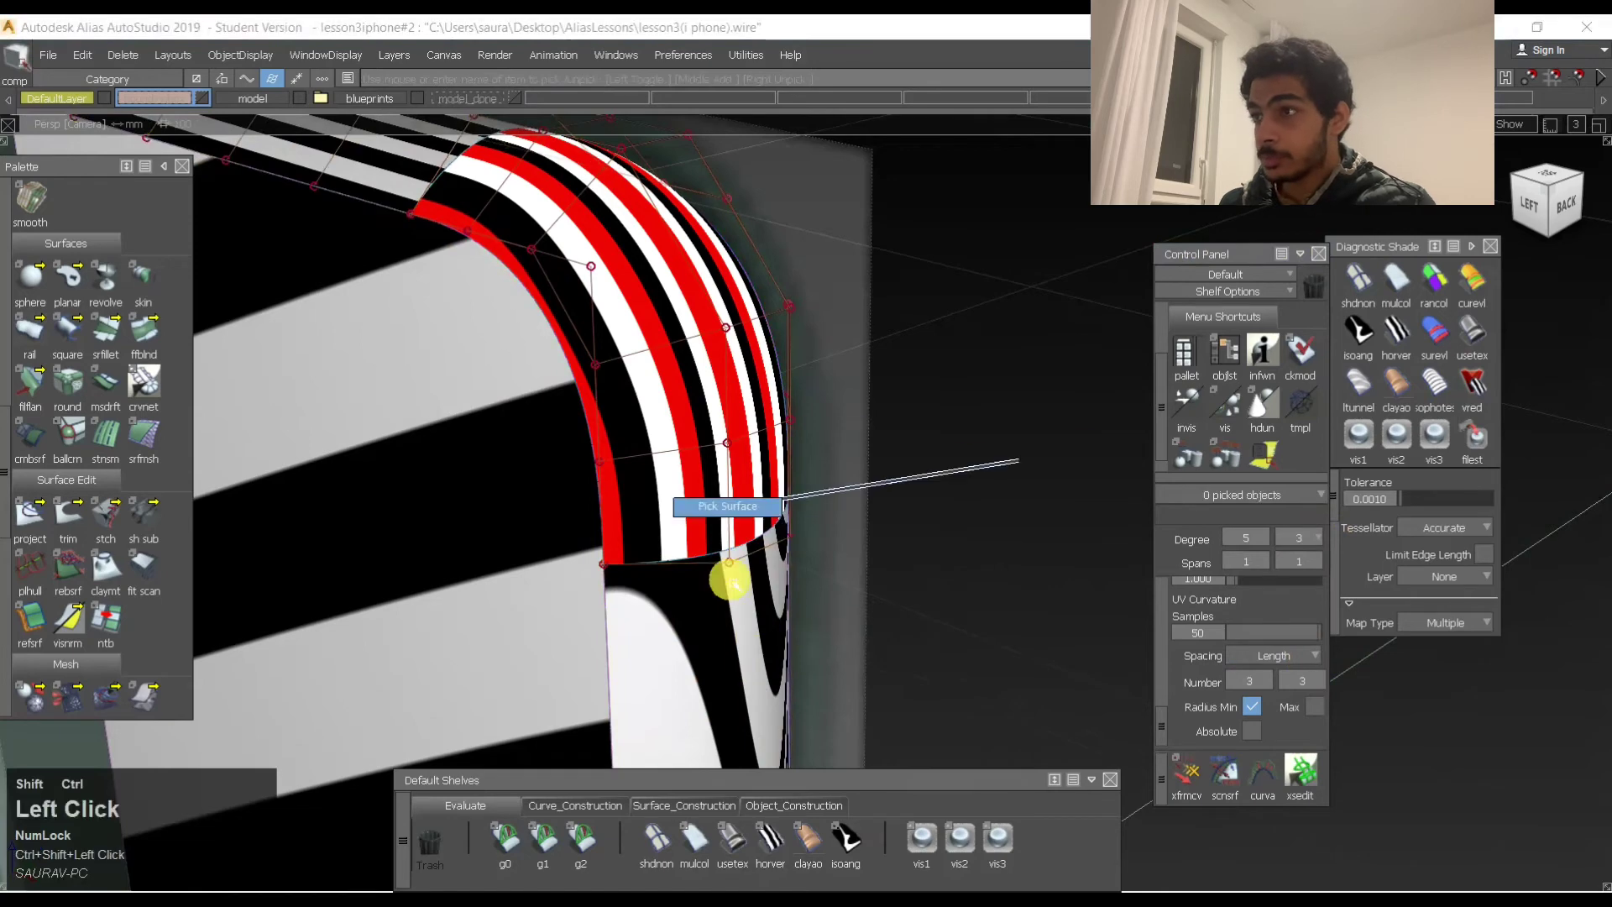
click(731, 578)
click(725, 455)
From the Left view, apply horizontal zebra and then isoangle shading to the corner and all adjoining surfaces.
alt+shift+middle_drag(595, 135, 781, 388)
click(621, 391)
alt+shift+drag(616, 388, 1114, 384)
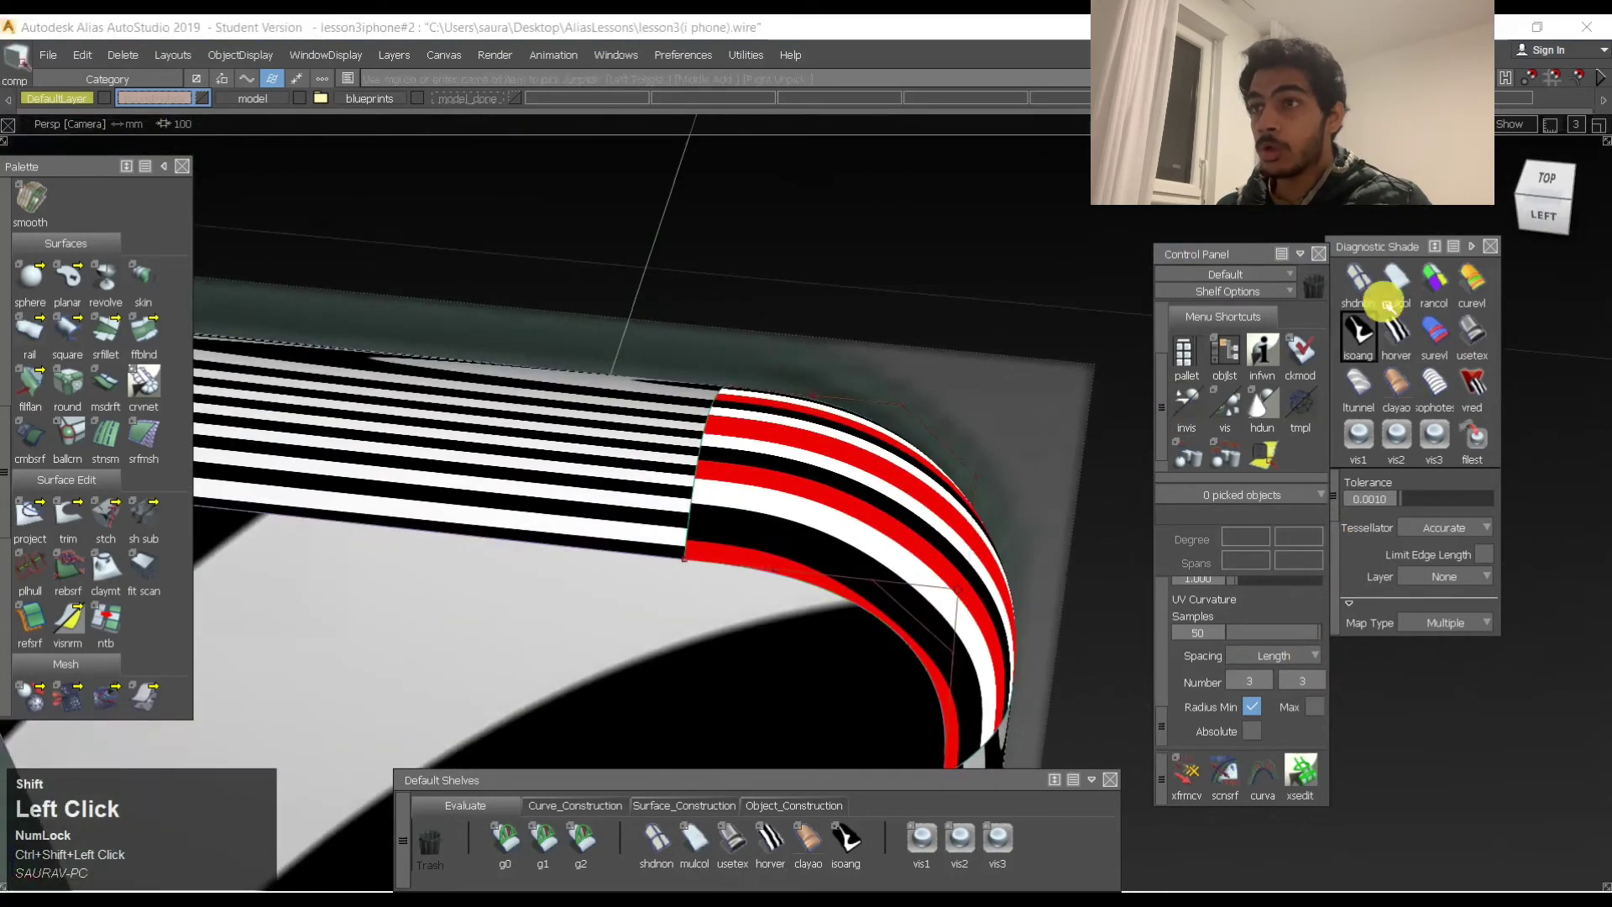
click(1558, 217)
click(731, 840)
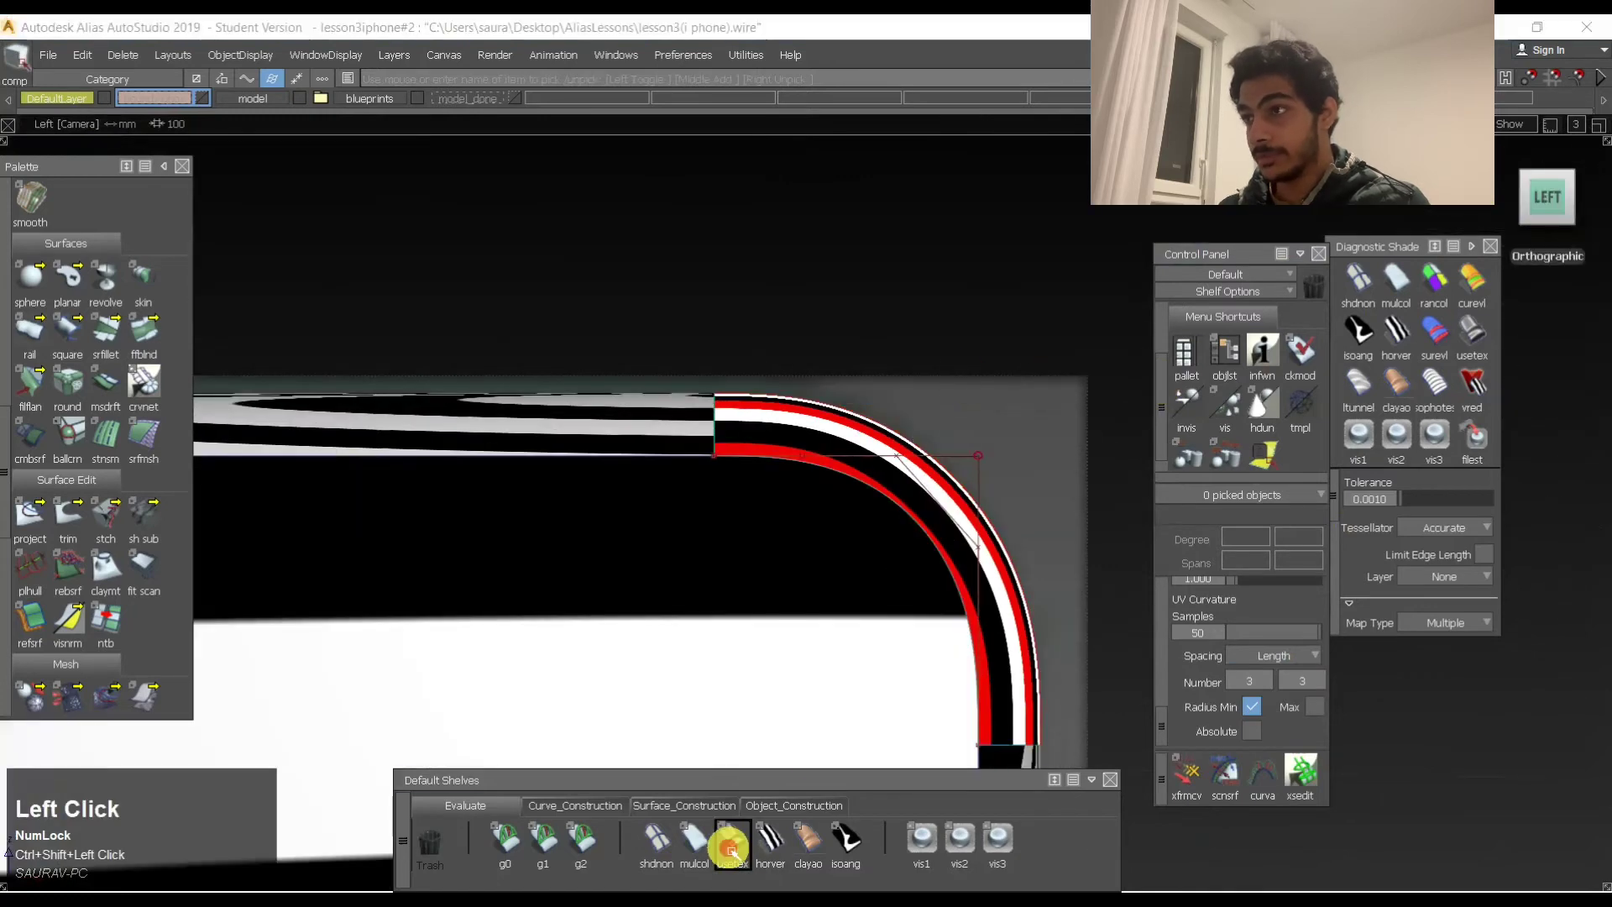
click(770, 839)
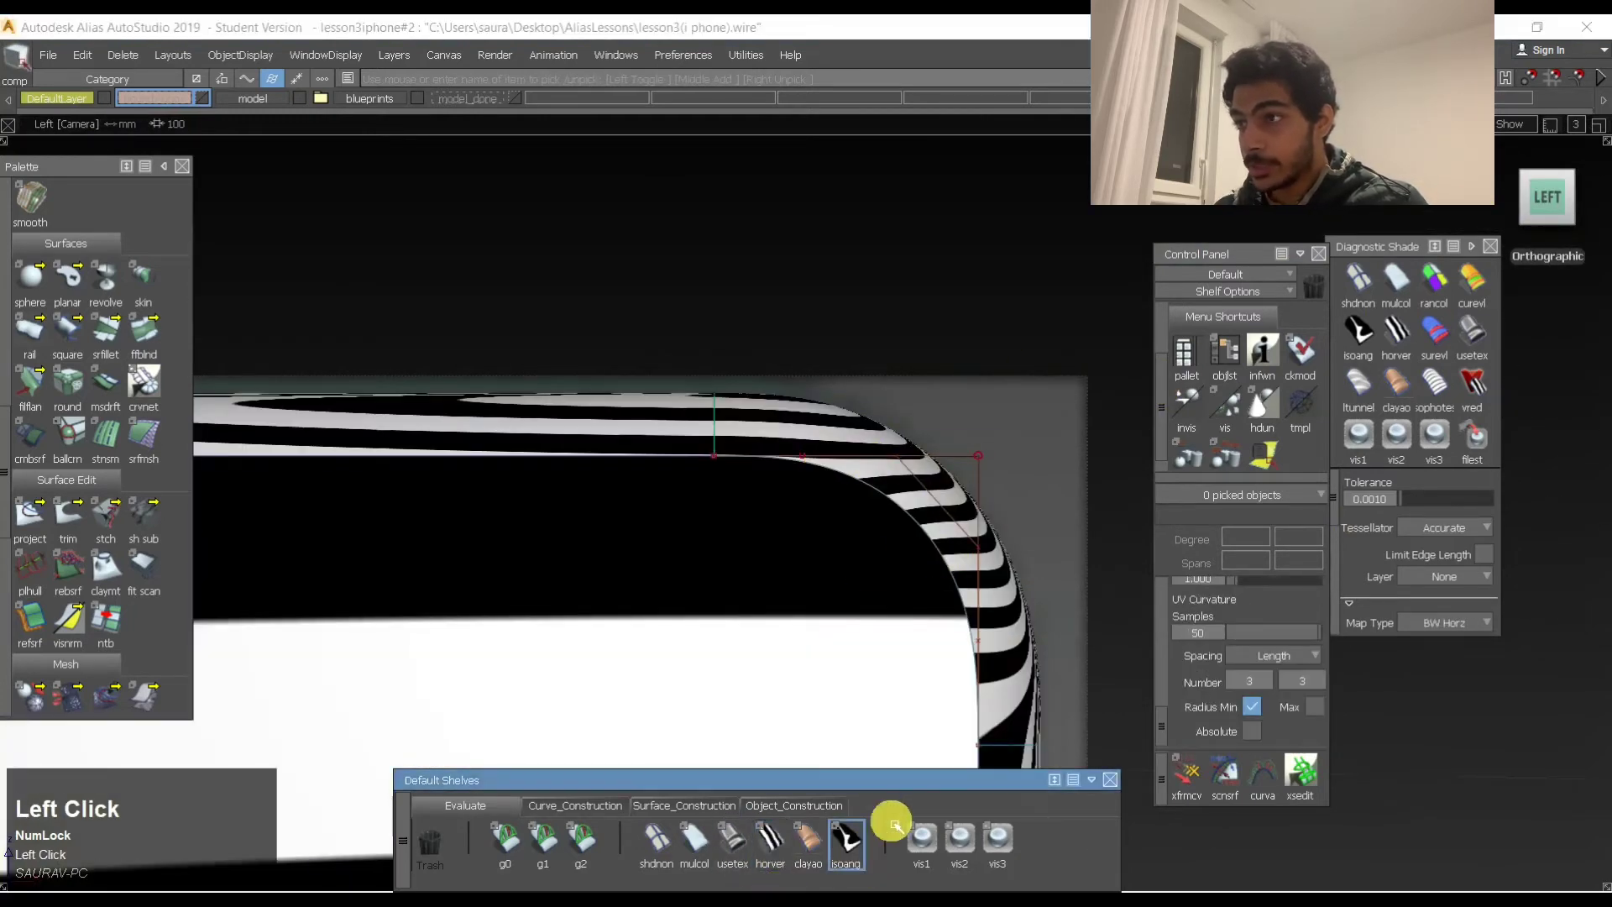
click(846, 838)
alt+shift+middle_drag(910, 457, 698, 400)
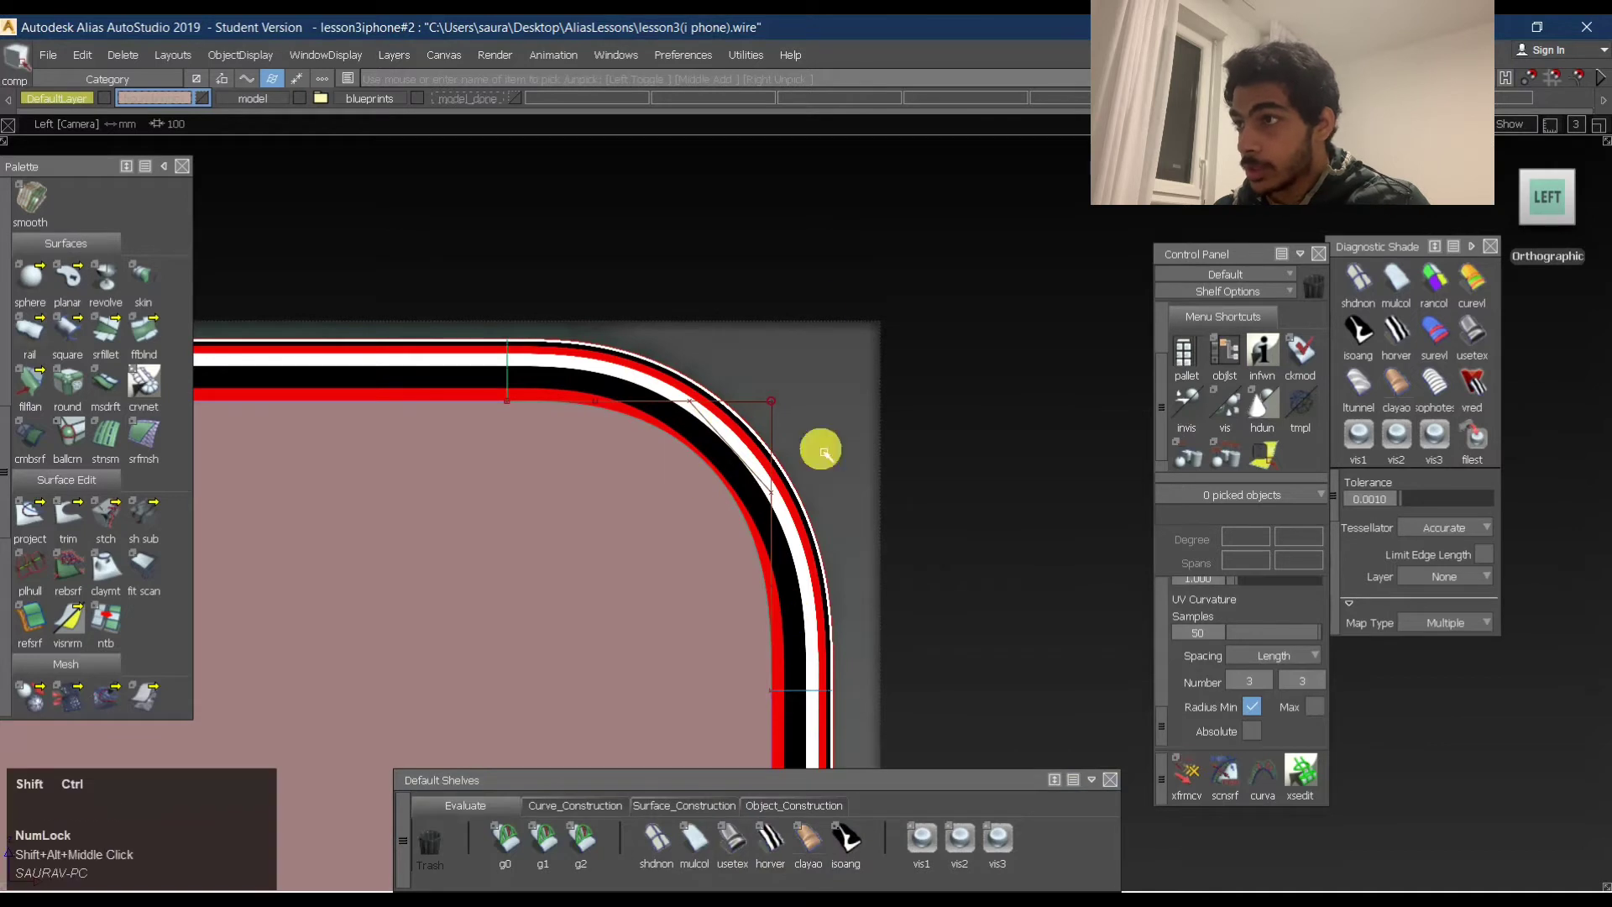
Move the corner's third upper-edge control points about 0.92 outward along X, accepting removal of the Square surface's construction history.
ctrl+shift+drag(886, 310, 594, 343)
click(580, 359)
ctrl+shift+right_drag(843, 262, 603, 461)
mouse_move(645, 469)
ctrl+shift+mouse_down()
mouse_move(694, 370)
mouse_move(688, 307)
ctrl+shift+mouse_up()
ctrl+shift+middle_drag(787, 397, 800, 254)
middle_click(833, 364)
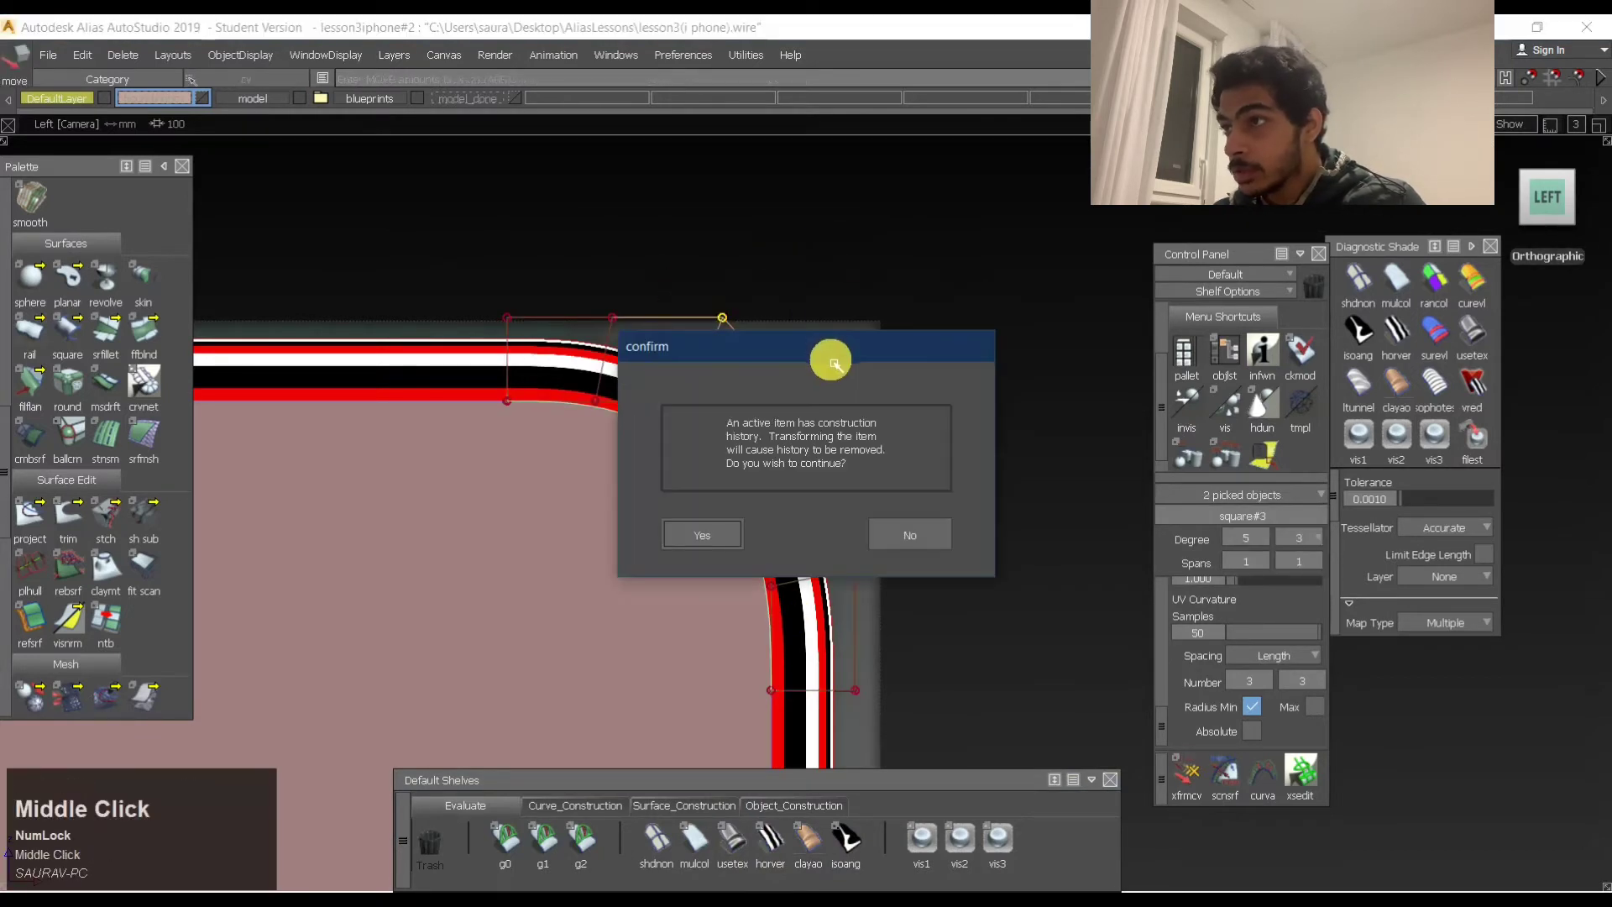
click(724, 540)
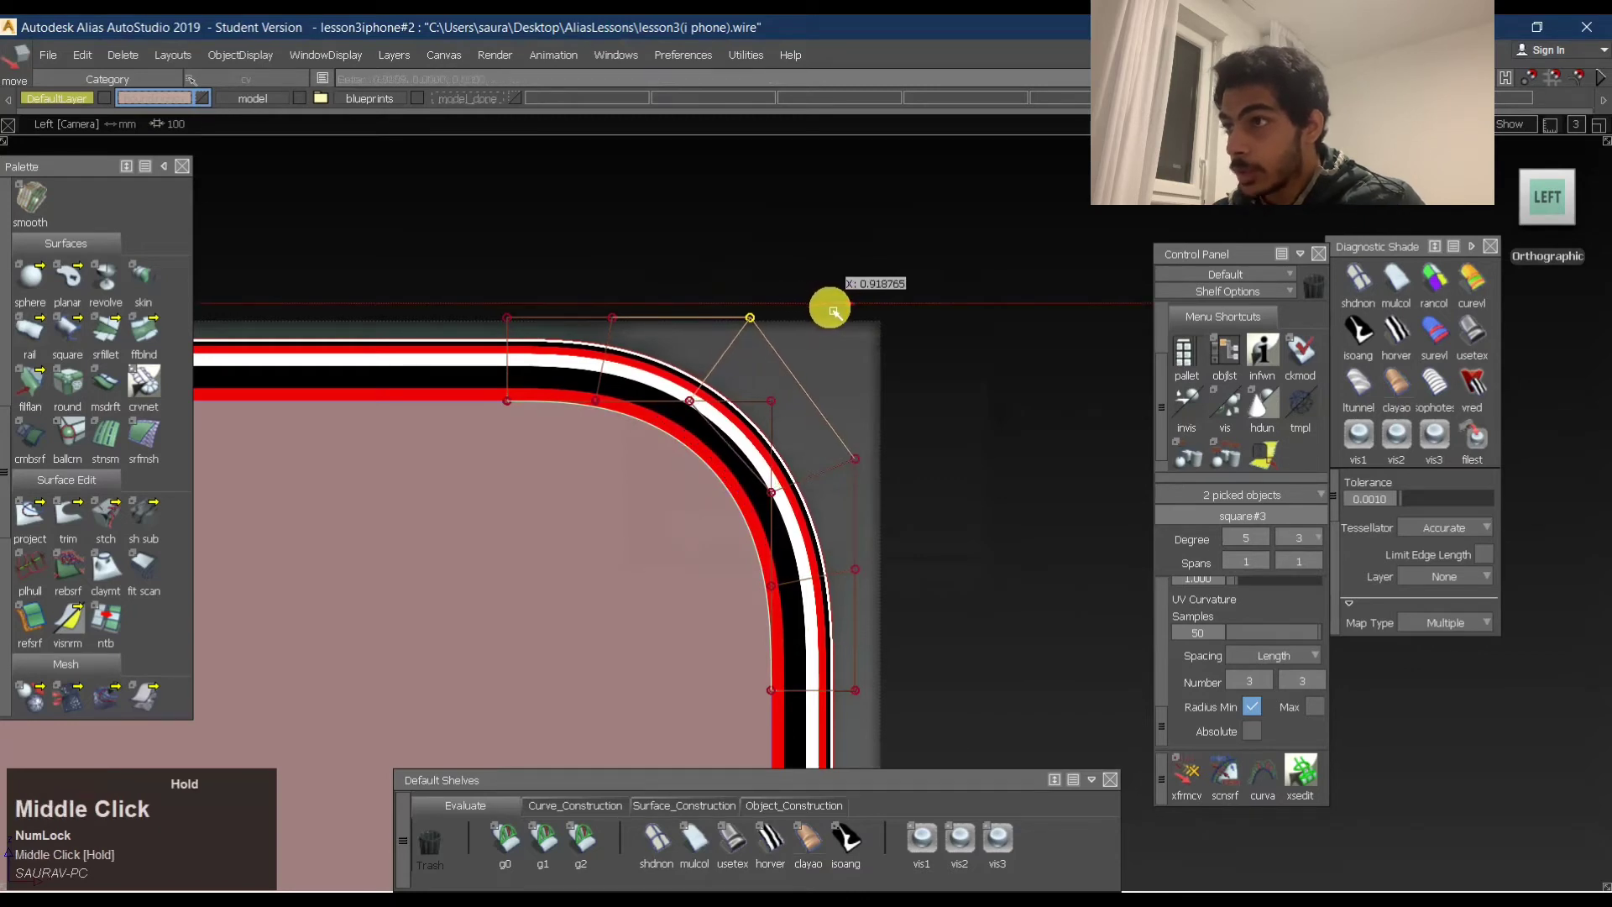
middle_drag(831, 311, 831, 312)
Check G2 curvature continuity at both seams of the corner surface and inspect the stripes in perspective and from the Left view.
click(581, 839)
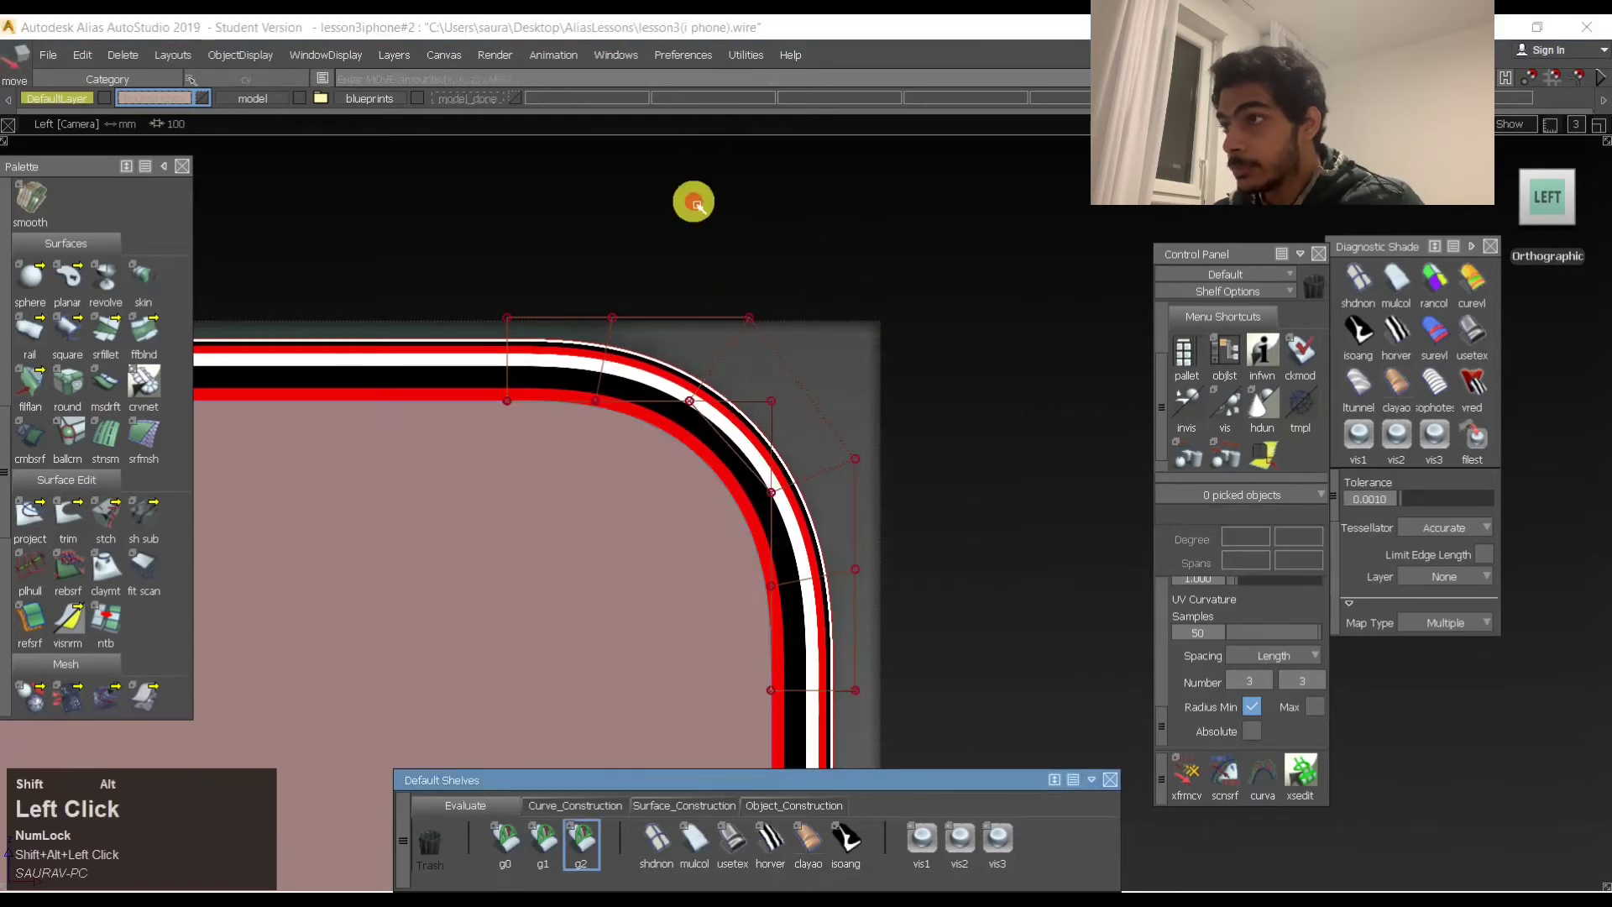
alt+shift+drag(633, 408, 623, 390)
click(506, 356)
alt+shift+middle_drag(644, 442, 761, 532)
click(688, 488)
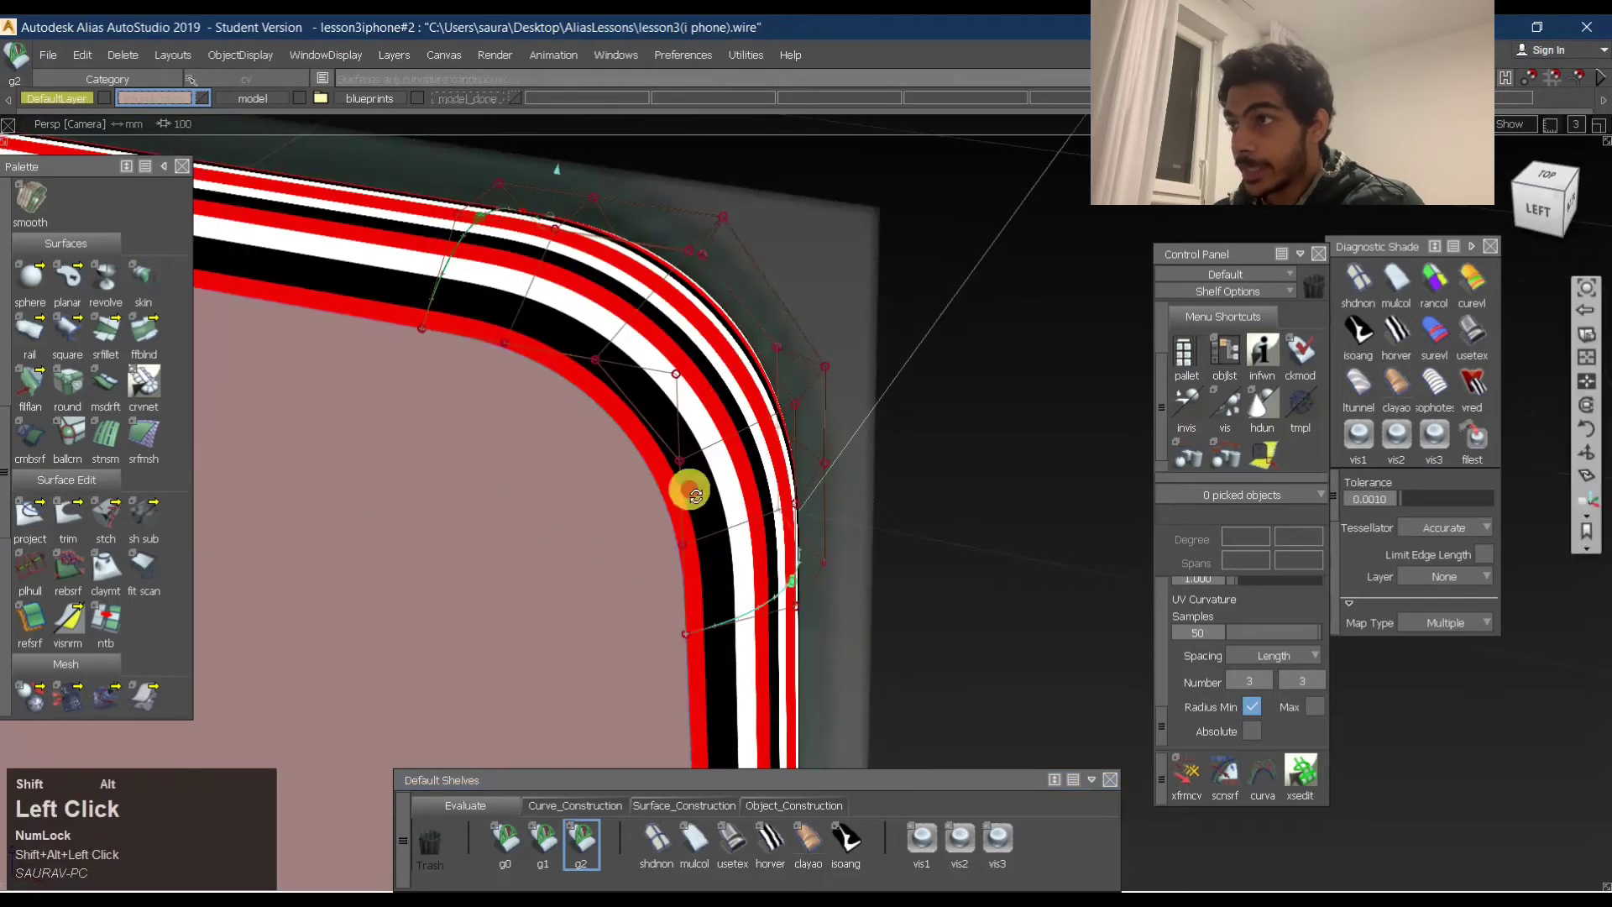
alt+shift+middle_drag(689, 488, 730, 529)
click(1525, 210)
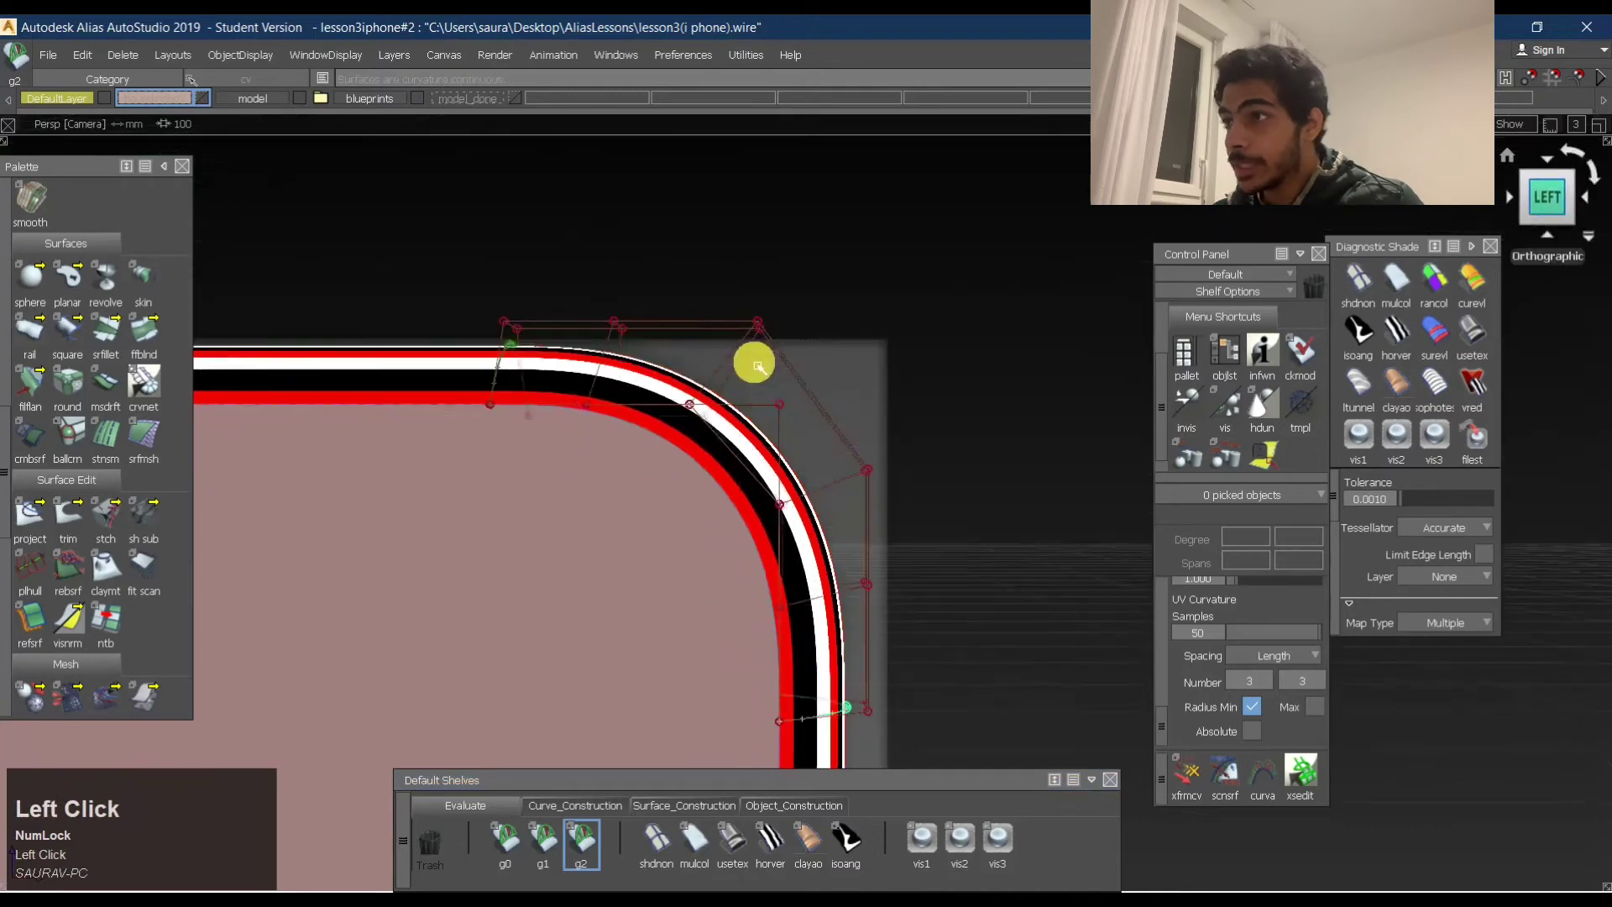
Shift the corner's third upper-edge control points about 0.22 outward along X, and the second ones about 0.3.
ctrl+shift+click(762, 359)
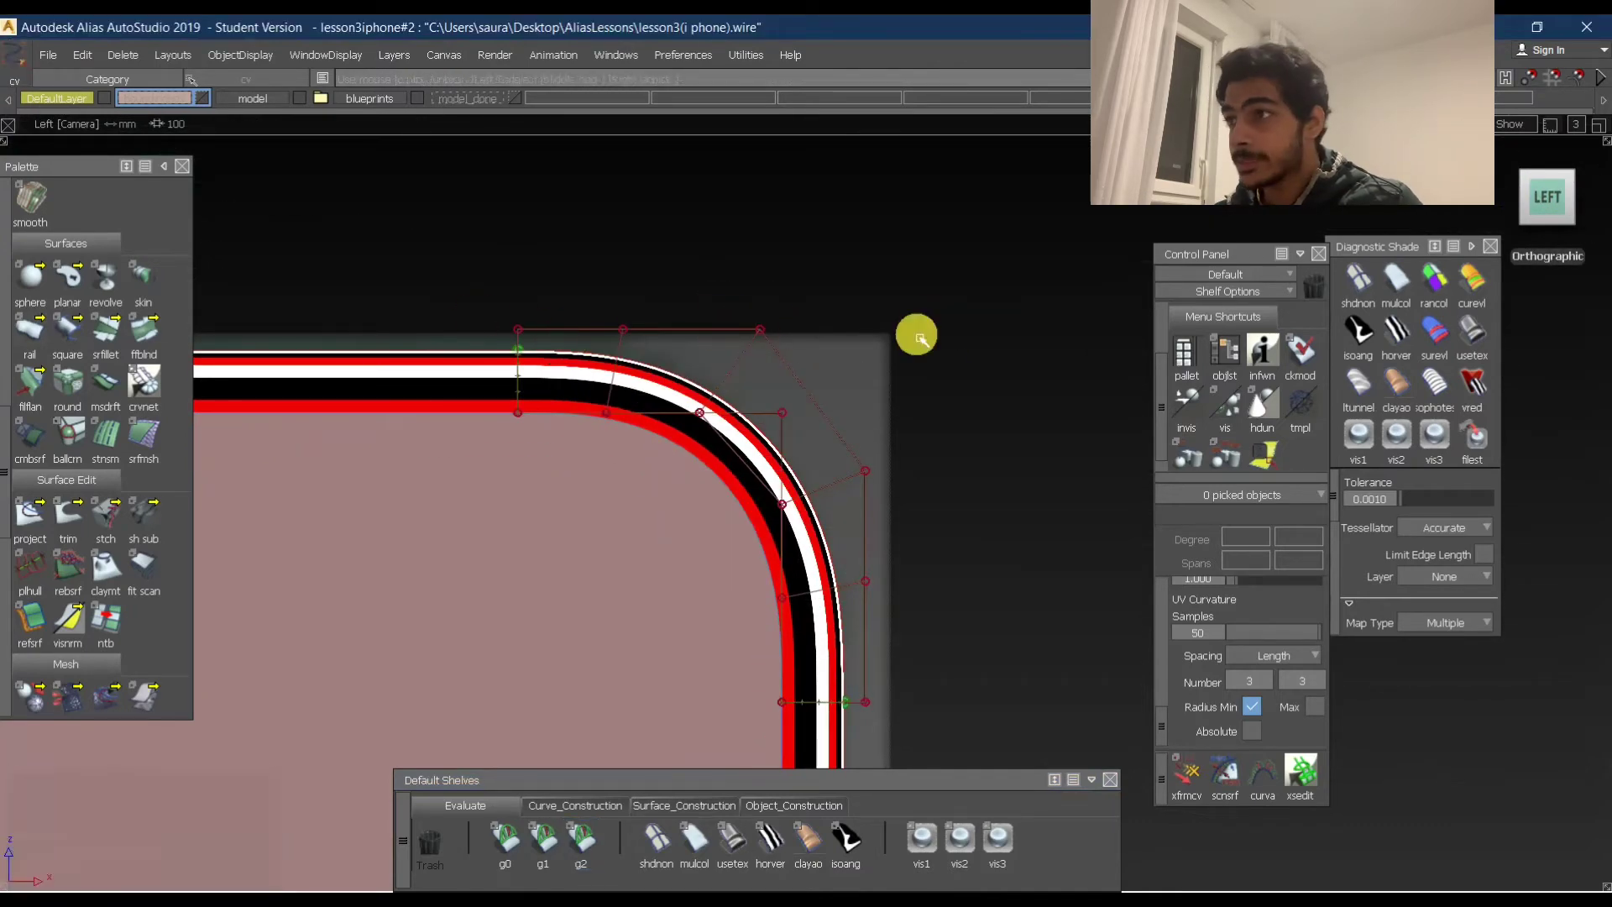
mouse_move(742, 364)
ctrl+shift+mouse_down()
mouse_move(742, 302)
mouse_move(747, 356)
mouse_move(769, 348)
mouse_move(785, 365)
ctrl+shift+mouse_up()
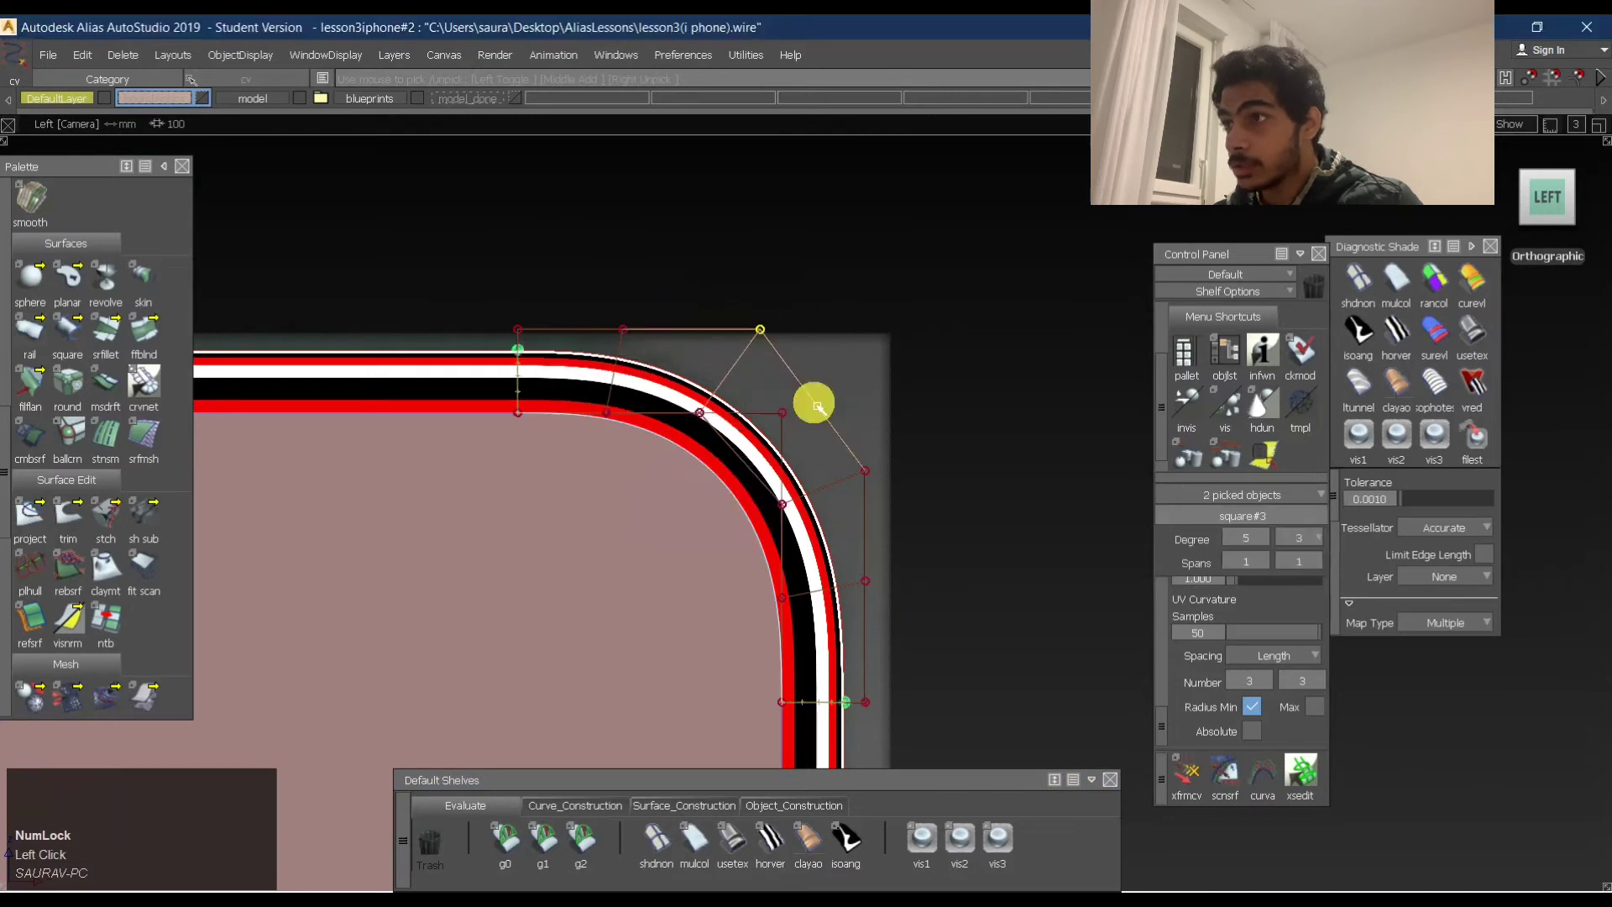
ctrl+shift+middle_drag(817, 405, 828, 325)
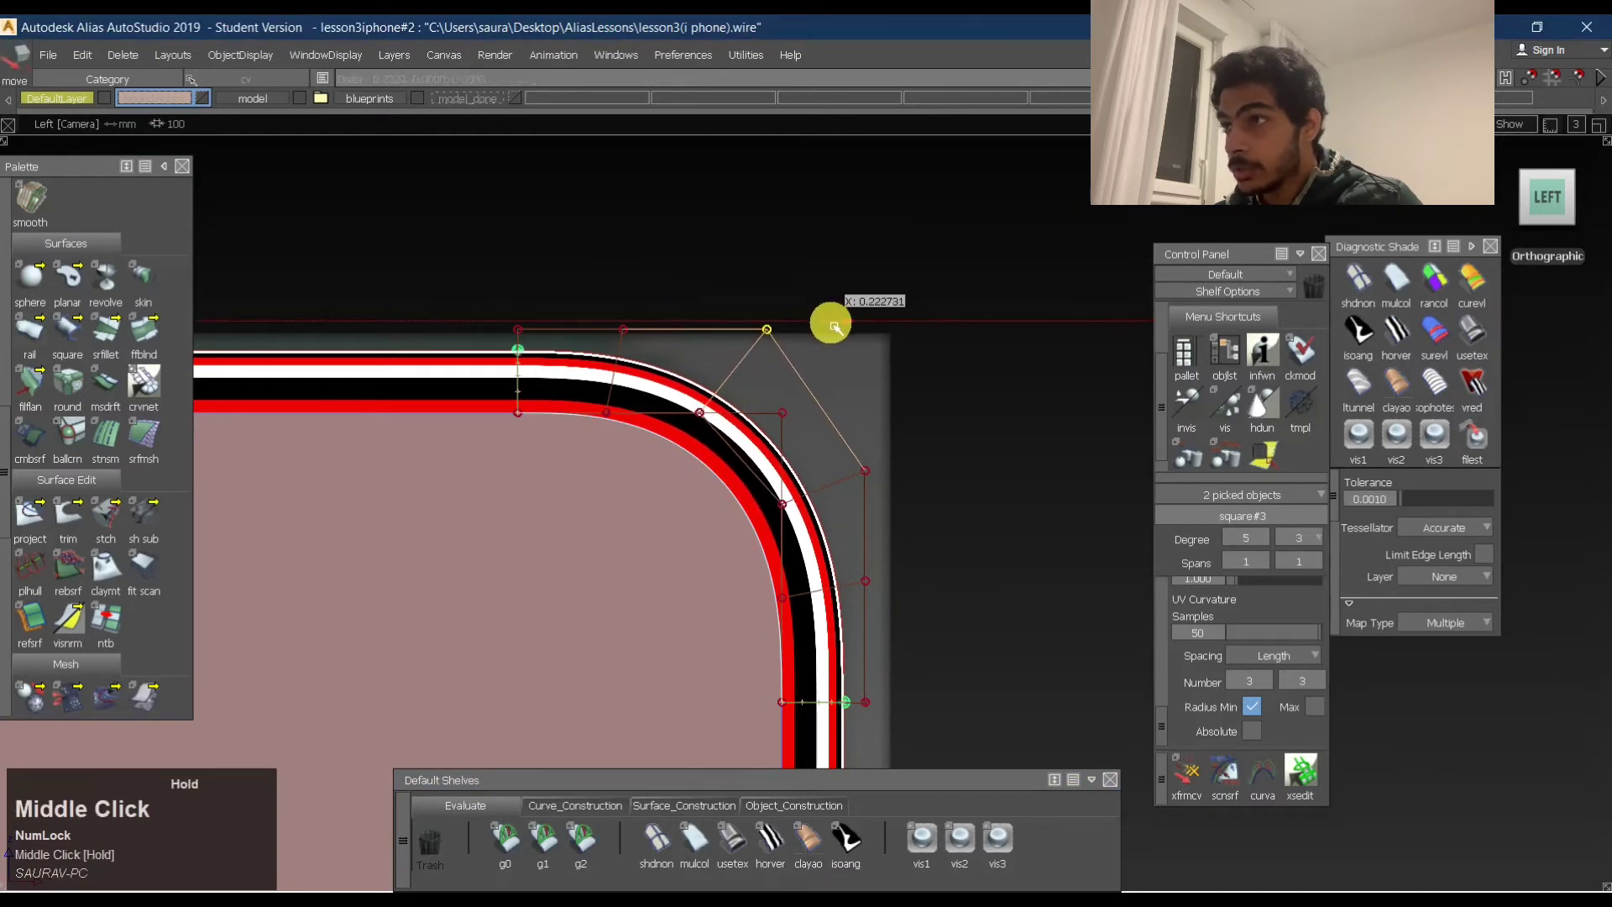
ctrl+shift+drag(777, 397, 652, 349)
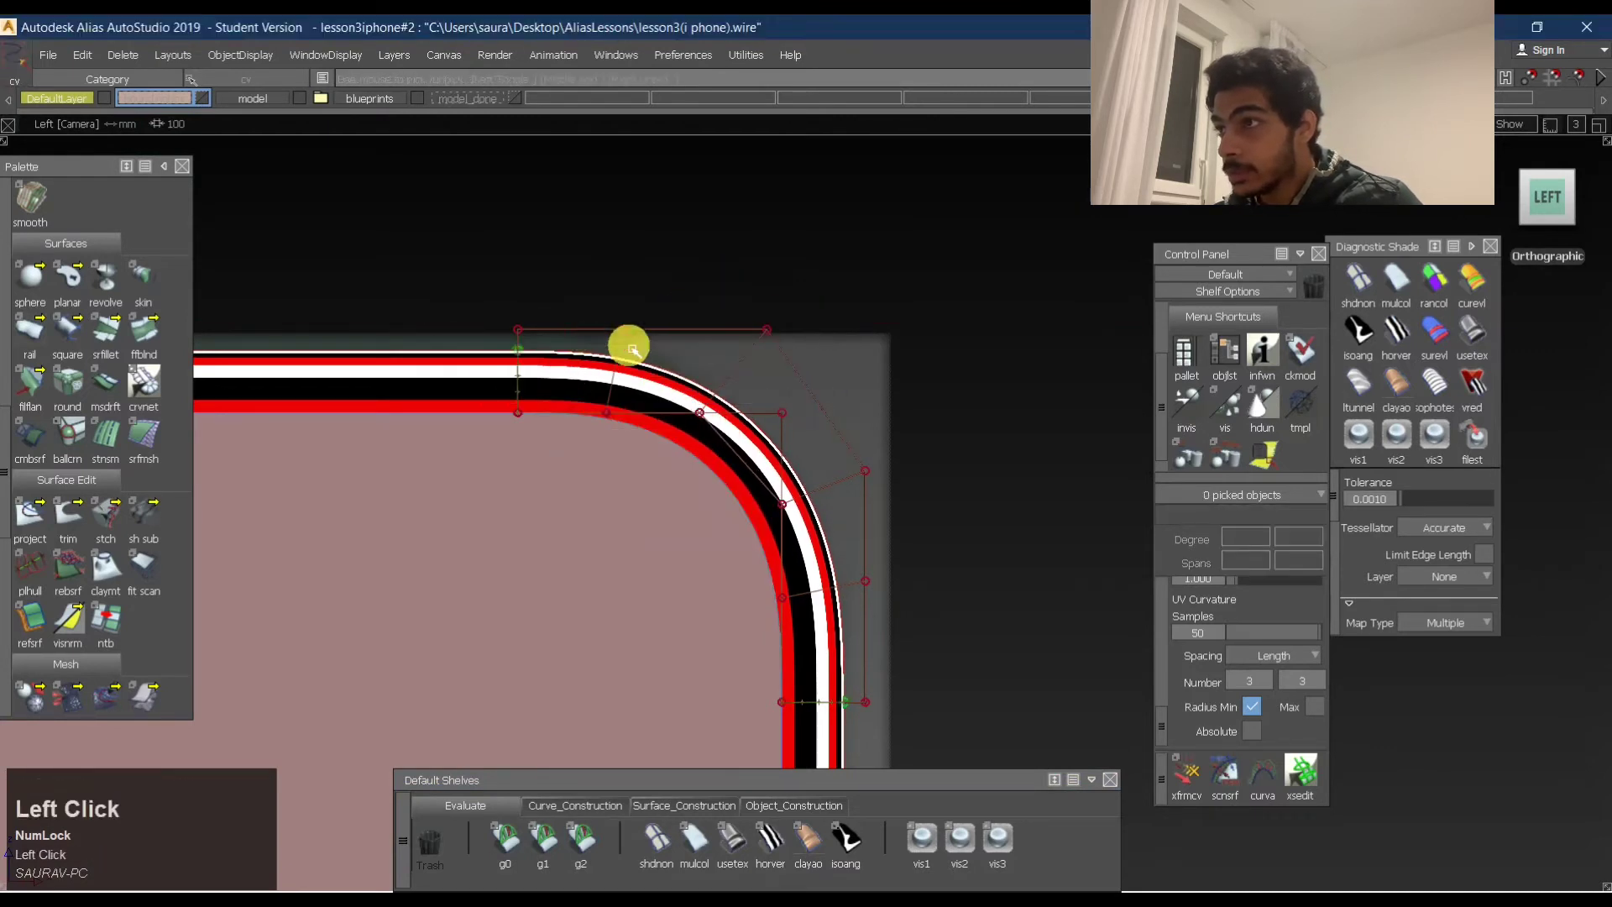
click(634, 349)
middle_drag(655, 332, 684, 314)
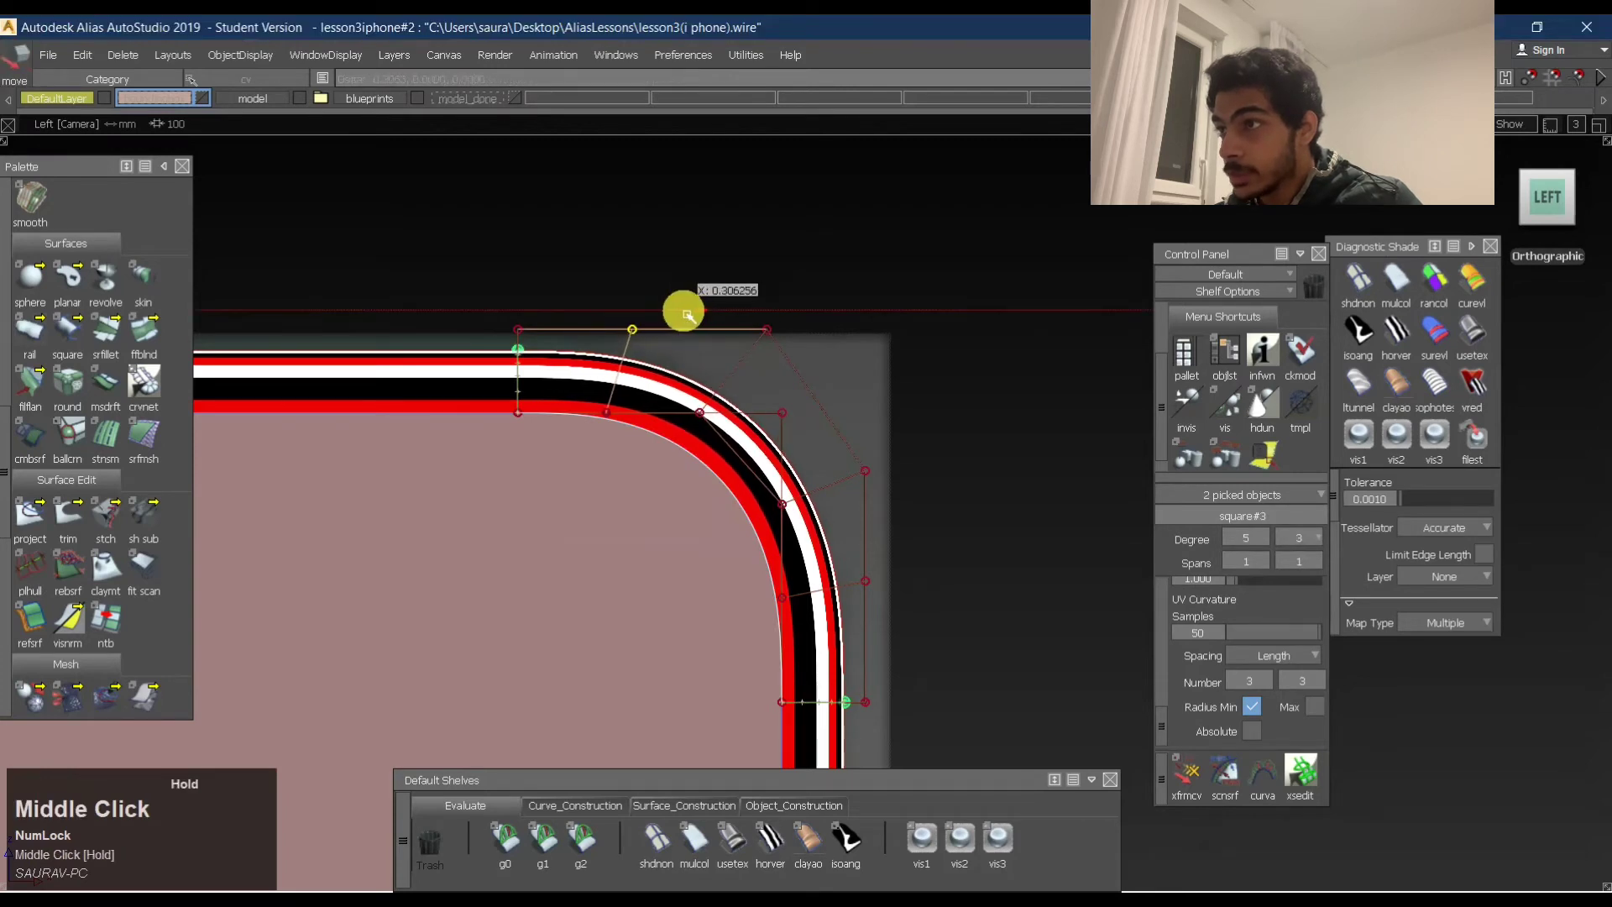
Raise the corner's two intermediate sets of control points on the vertical side along Z.
ctrl+shift+drag(667, 480, 695, 378)
ctrl+shift+drag(677, 428, 749, 405)
alt+shift+middle_drag(861, 492, 757, 365)
ctrl+shift+drag(733, 500, 755, 447)
click(739, 451)
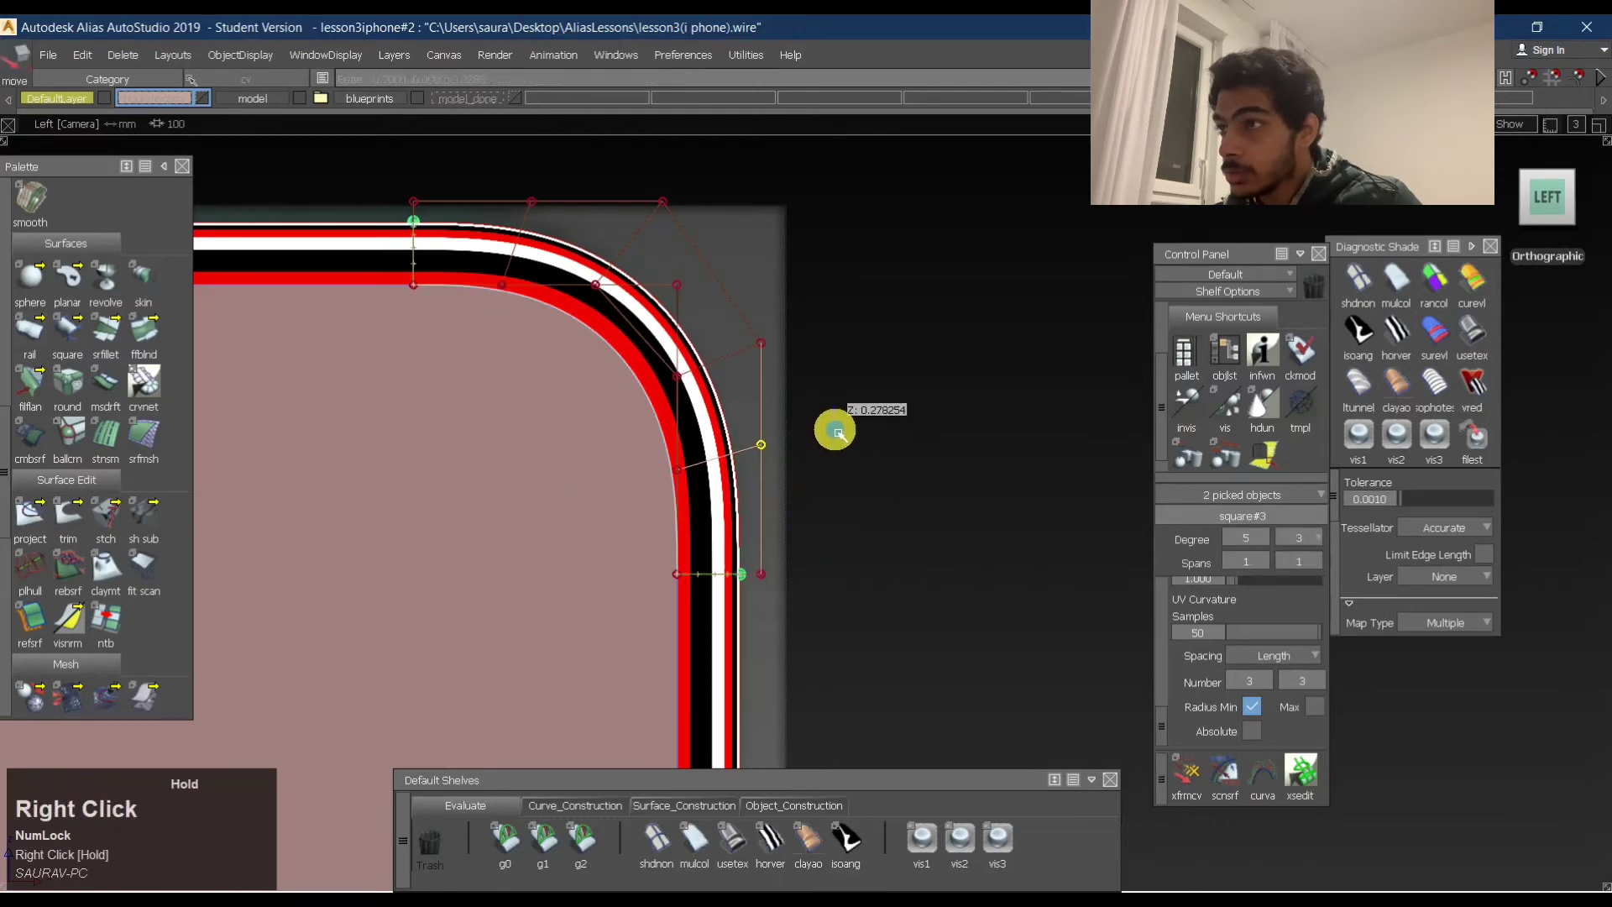
right_drag(837, 426, 786, 406)
ctrl+shift+drag(786, 406, 781, 371)
shift+middle_click(827, 352)
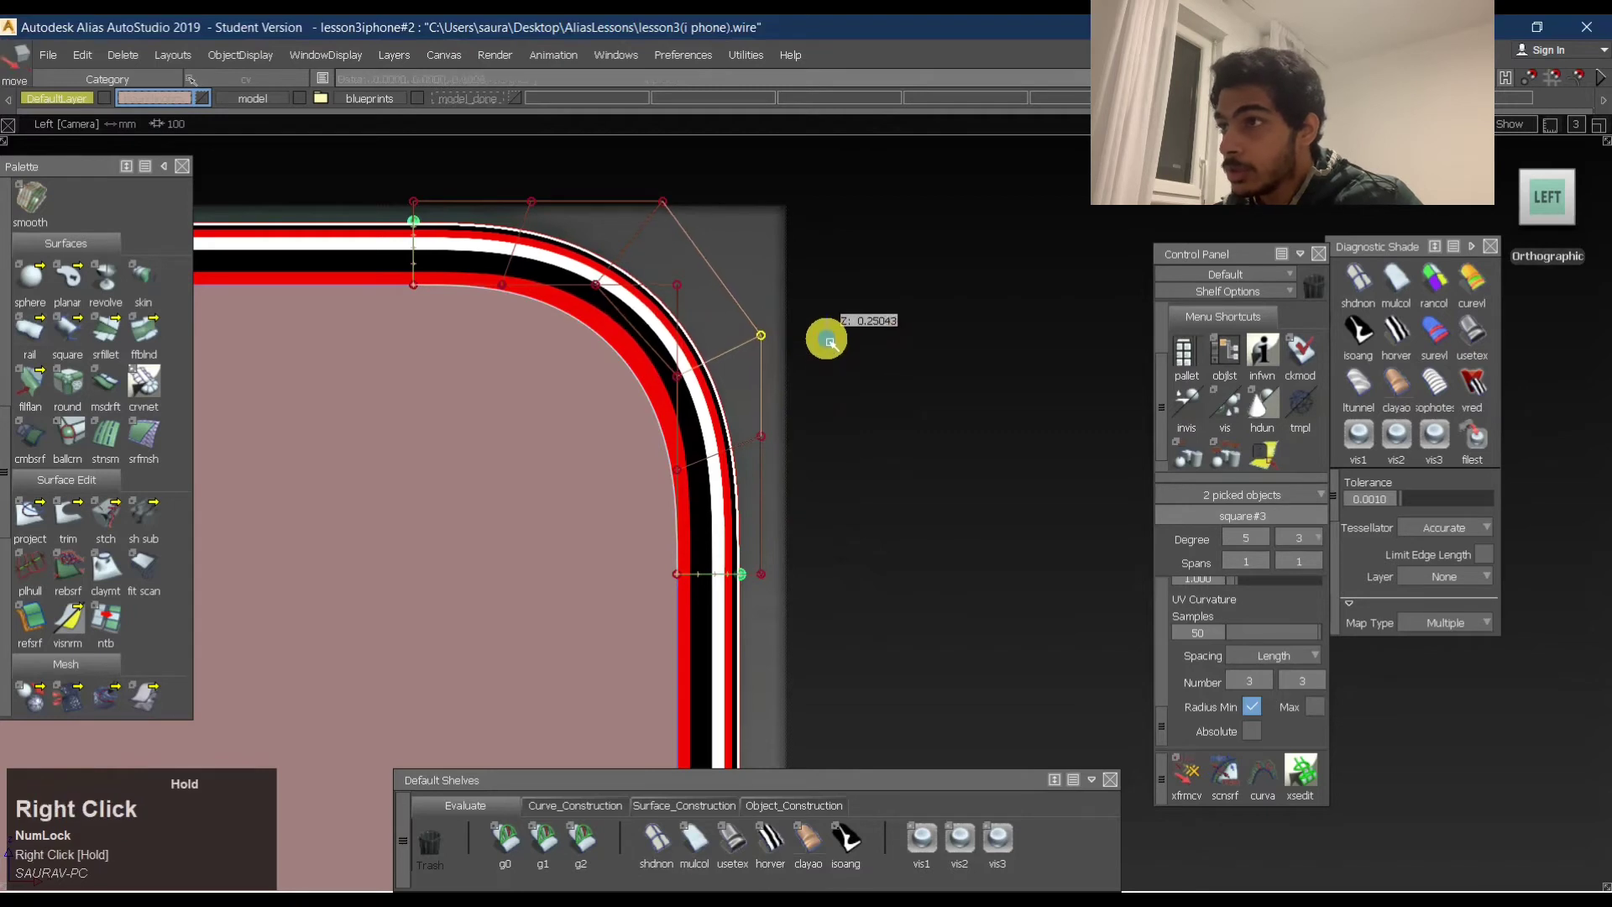
Pull the corner's third upper-edge control points about 0.5 back along X and adjust the adjacent vertical-side ones by about 0.08 along Z.
ctrl+shift+drag(771, 396, 648, 191)
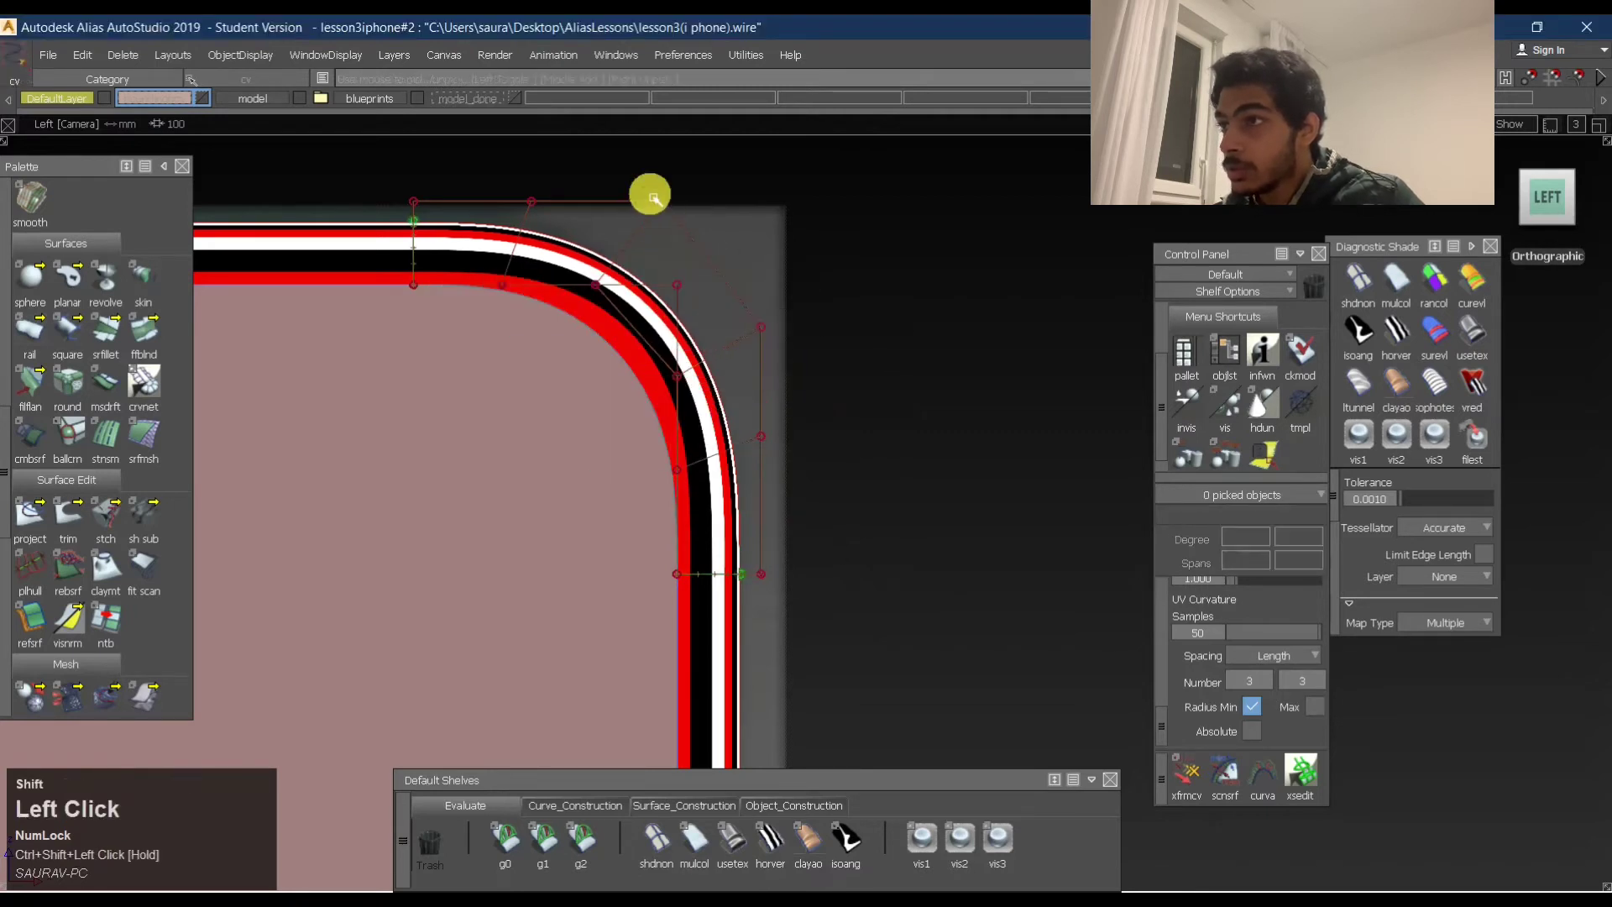
click(655, 196)
middle_click(738, 220)
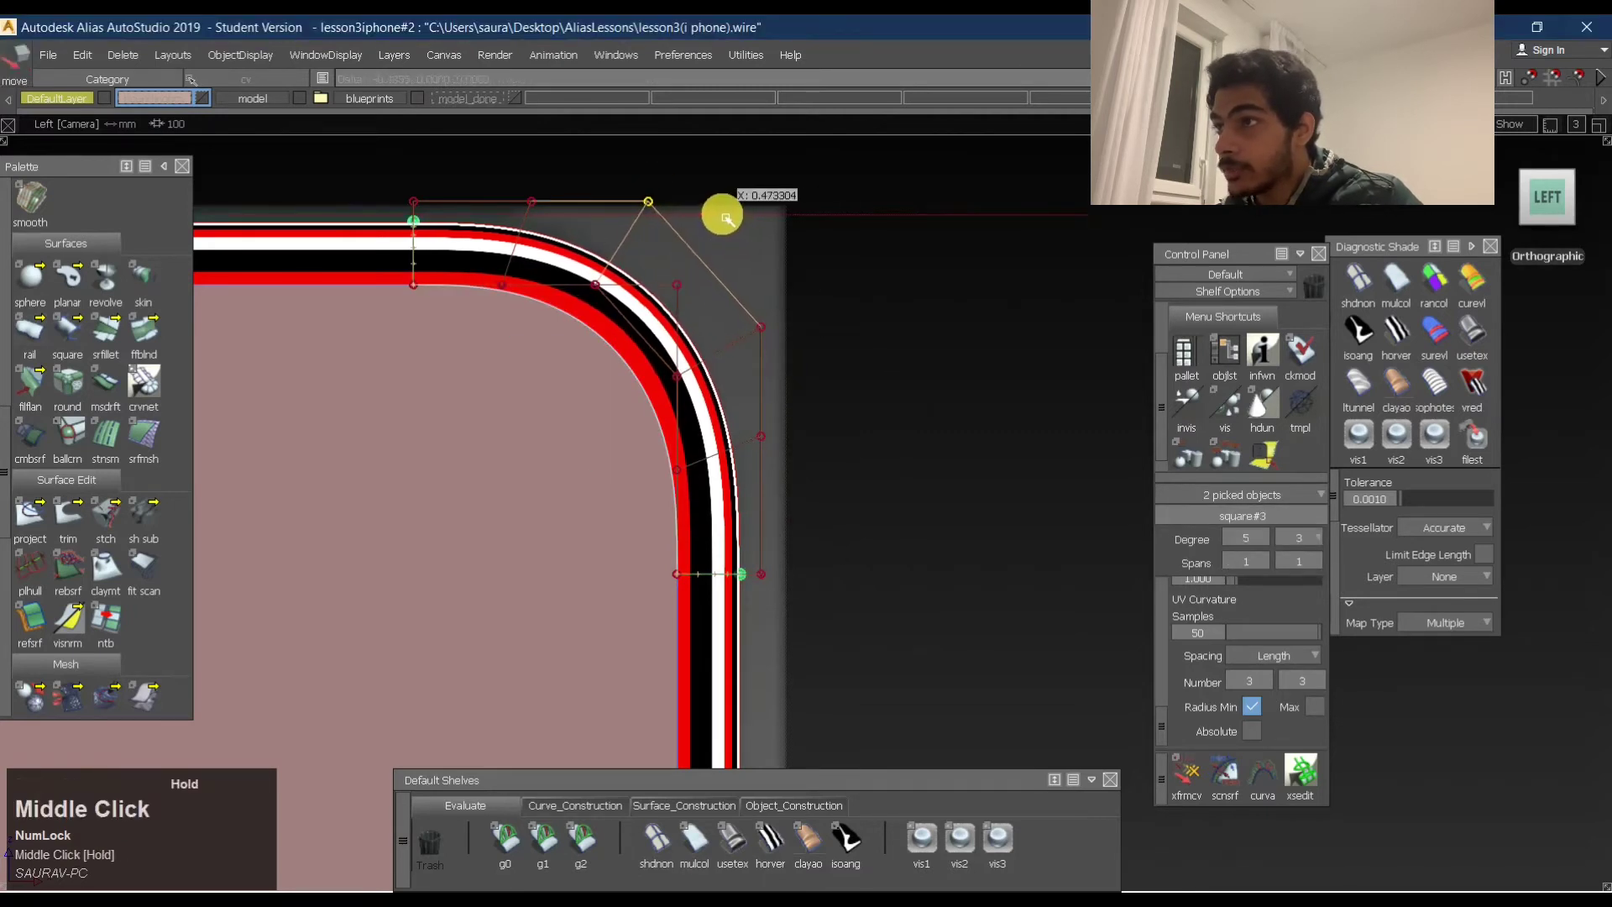
ctrl+shift+drag(724, 376, 734, 310)
click(760, 324)
middle_click(824, 320)
right_click(833, 312)
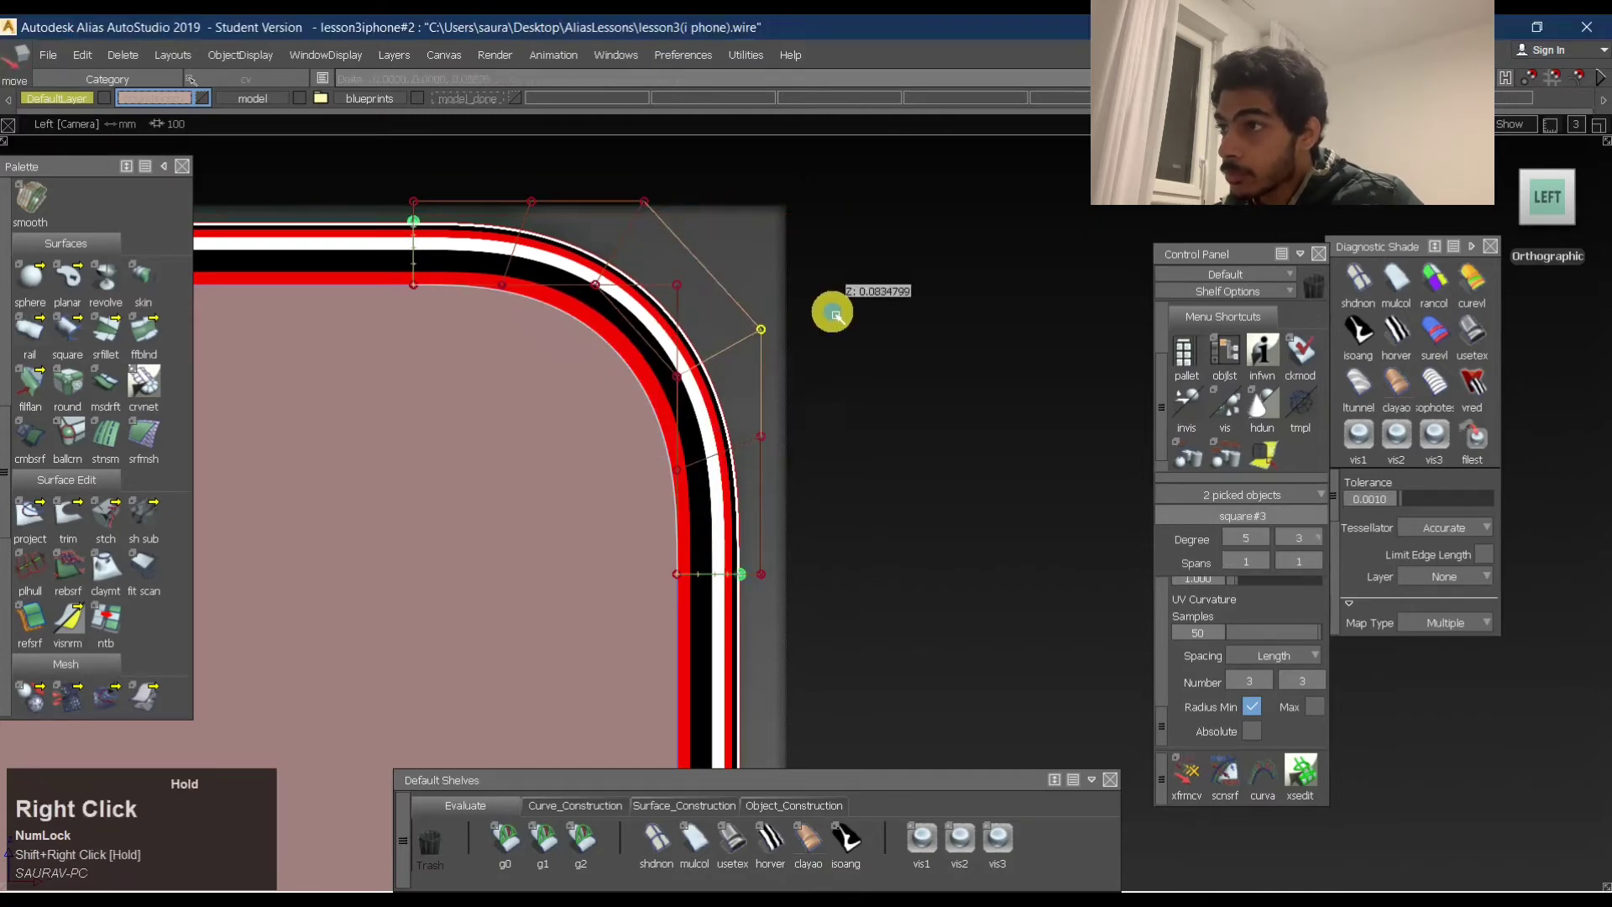
From the Top view, move the middle pair of control points nearest the upper seam along X toward the seam.
alt+shift+click(532, 267)
alt+shift+drag(603, 370, 806, 470)
click(1549, 201)
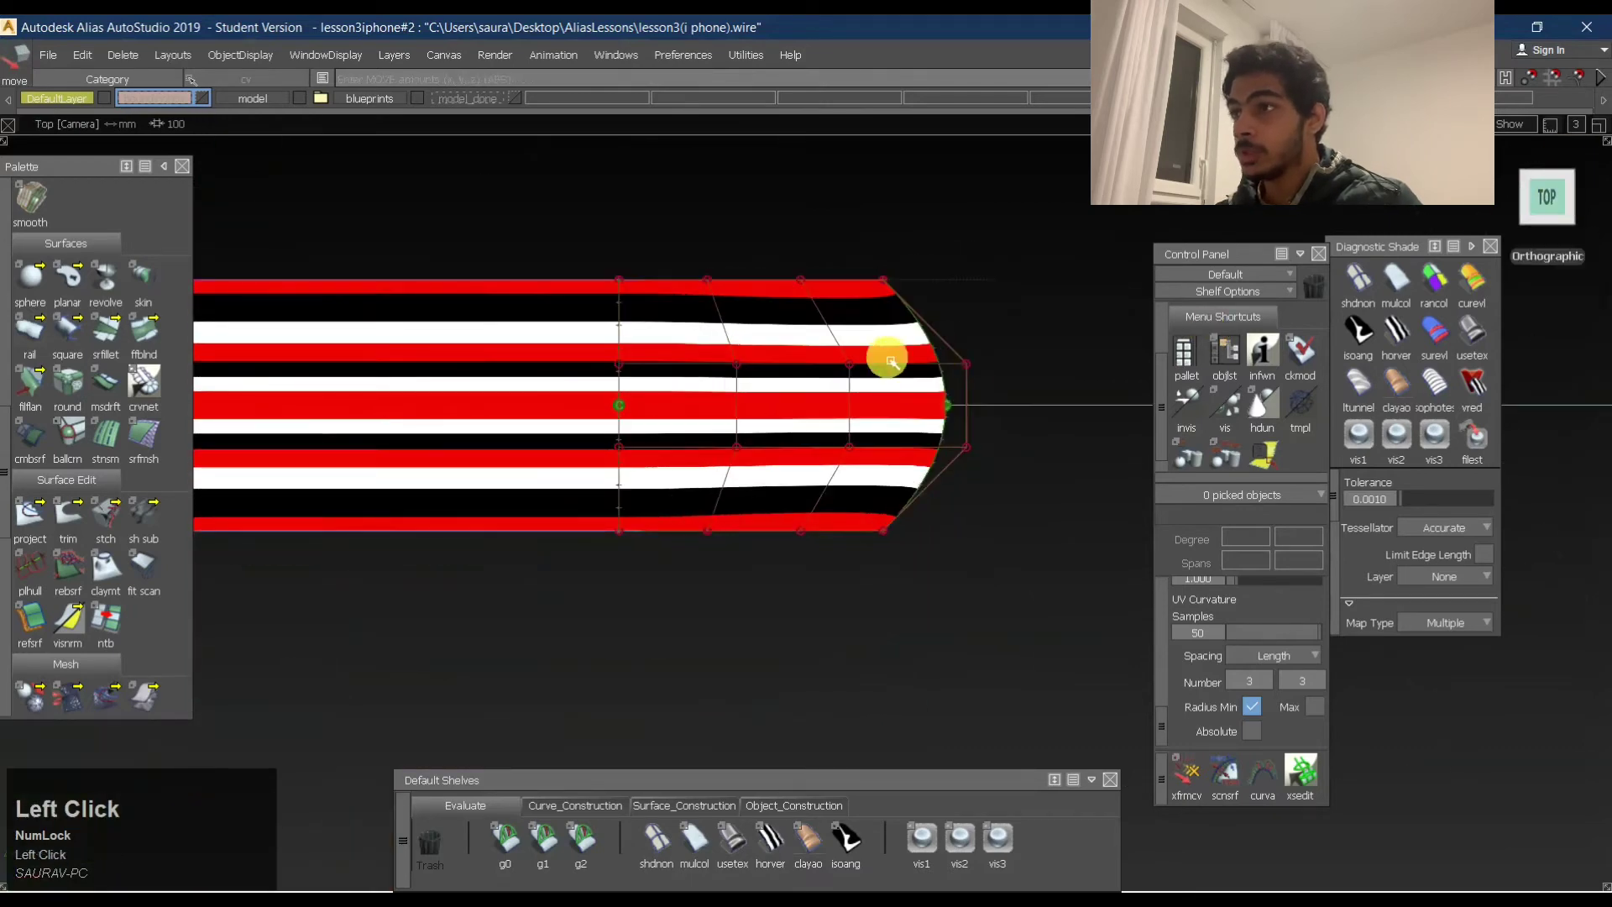
alt+shift+right_drag(932, 360, 629, 288)
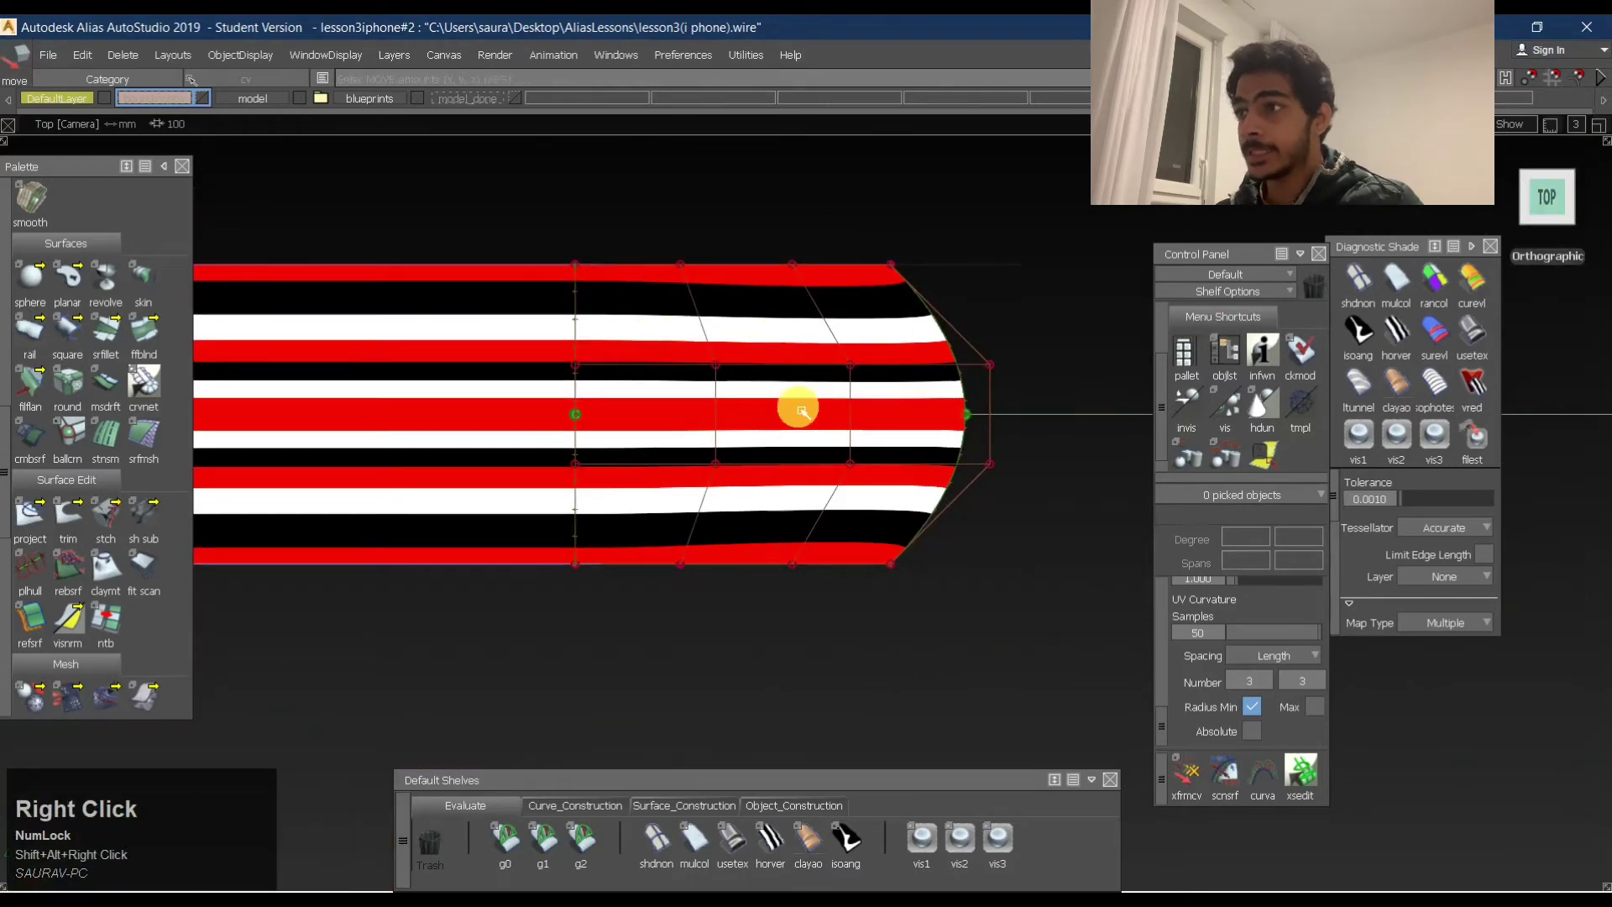
click(773, 400)
drag(675, 366, 781, 520)
middle_drag(787, 390, 768, 389)
Fine-tune the X position of the middle control-point pair nearer the corner's bend and readjust the pair nearest the seam.
ctrl+shift+click(863, 376)
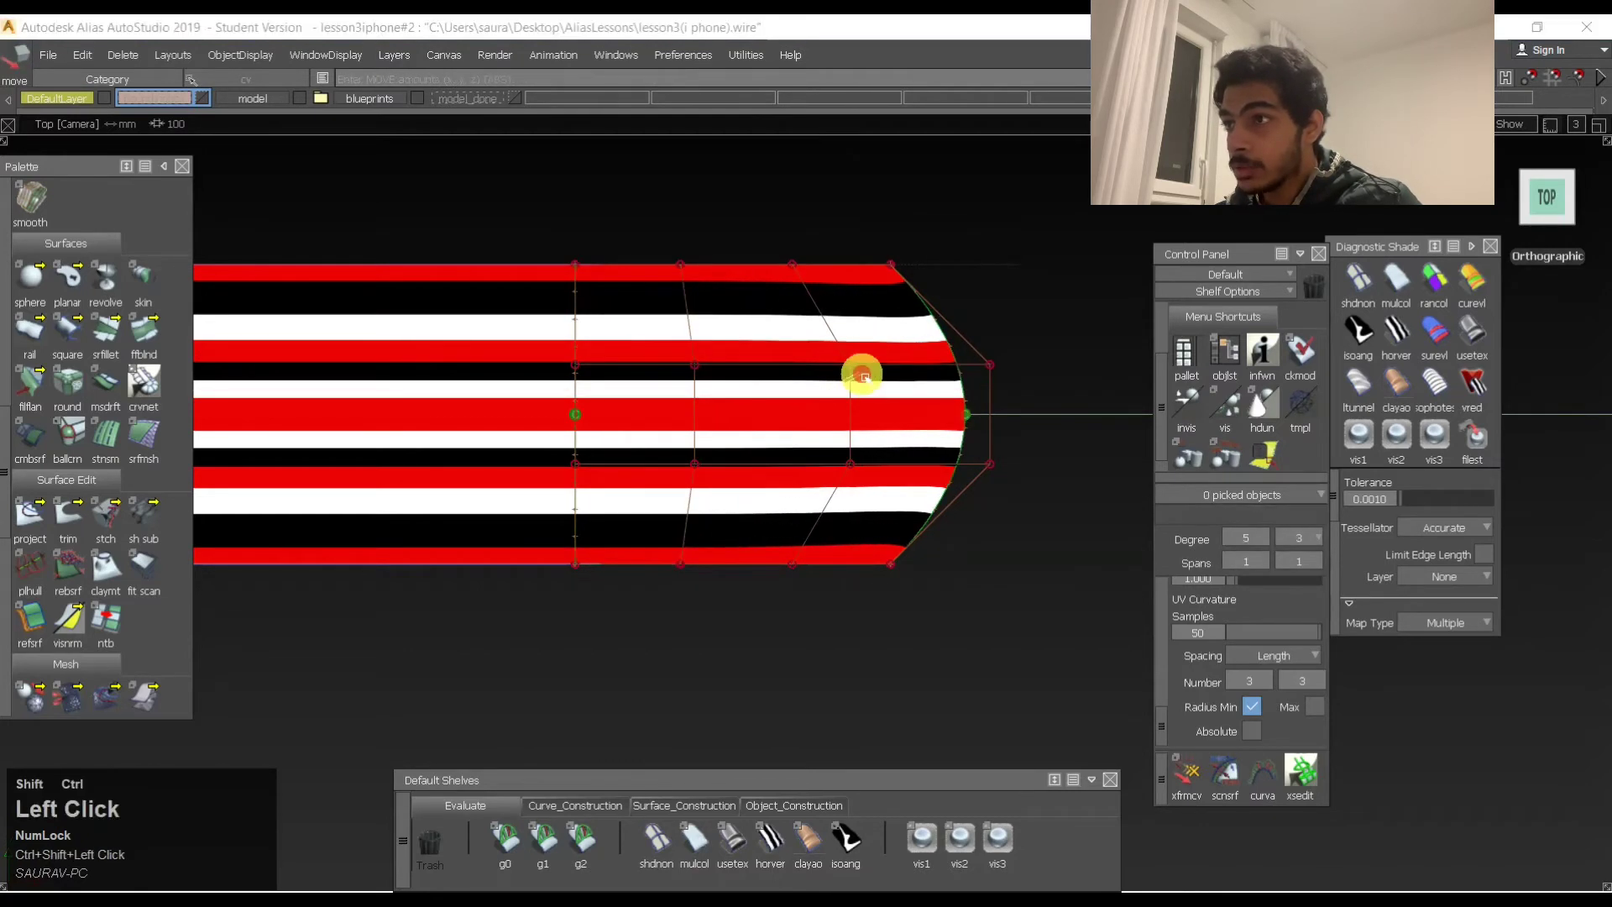
drag(846, 350, 882, 479)
shift+middle_drag(885, 400, 906, 412)
ctrl+shift+click(743, 403)
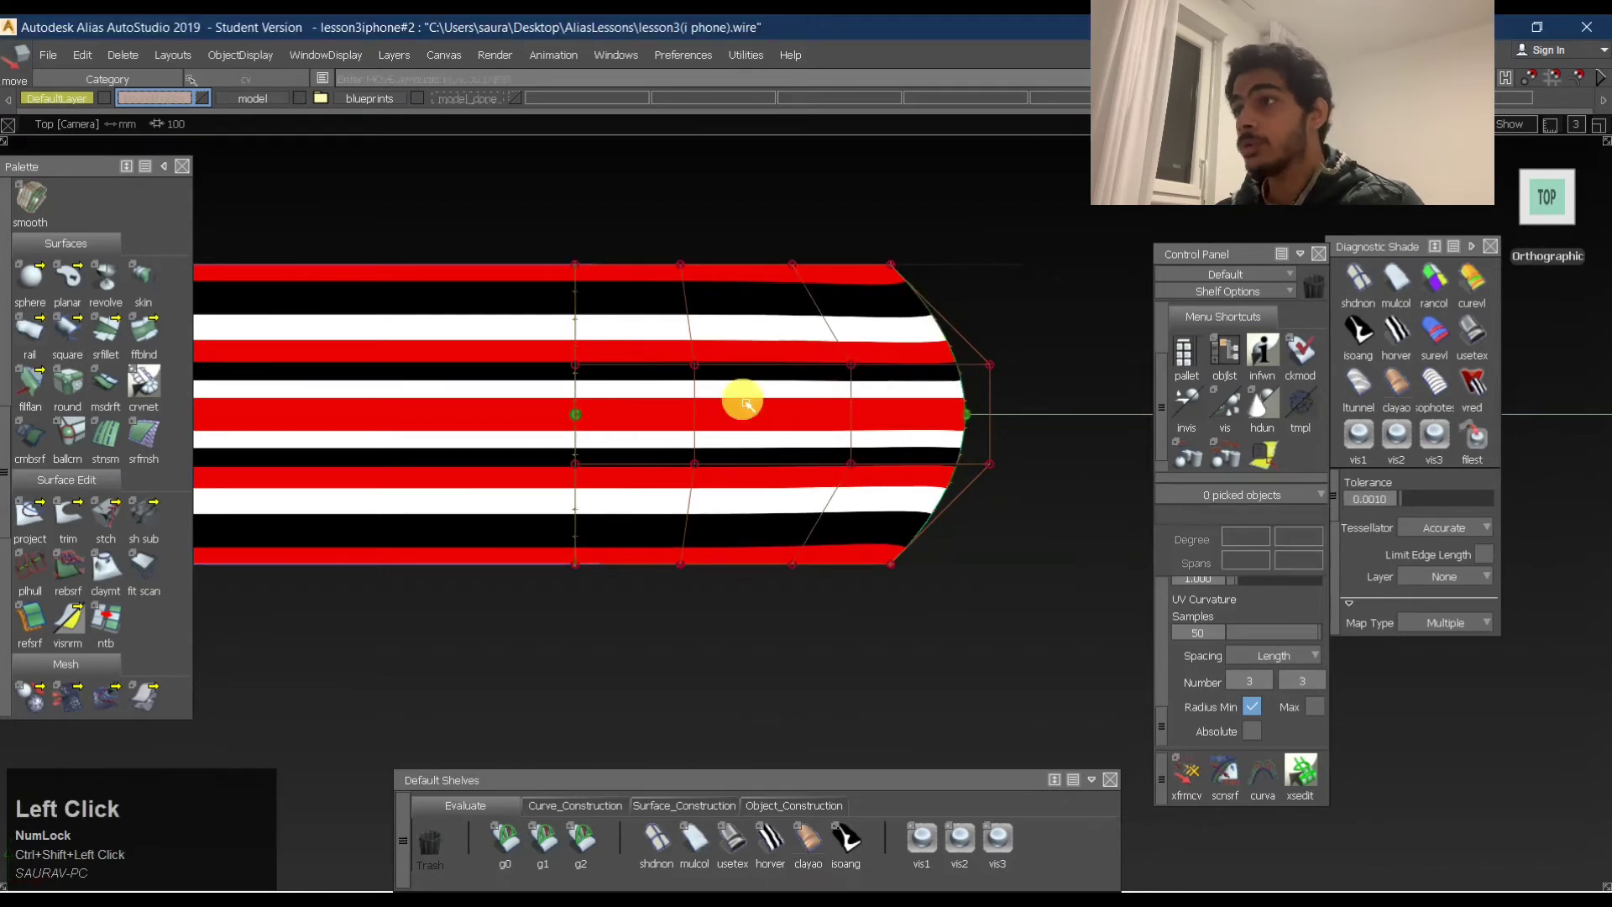
drag(659, 353, 734, 514)
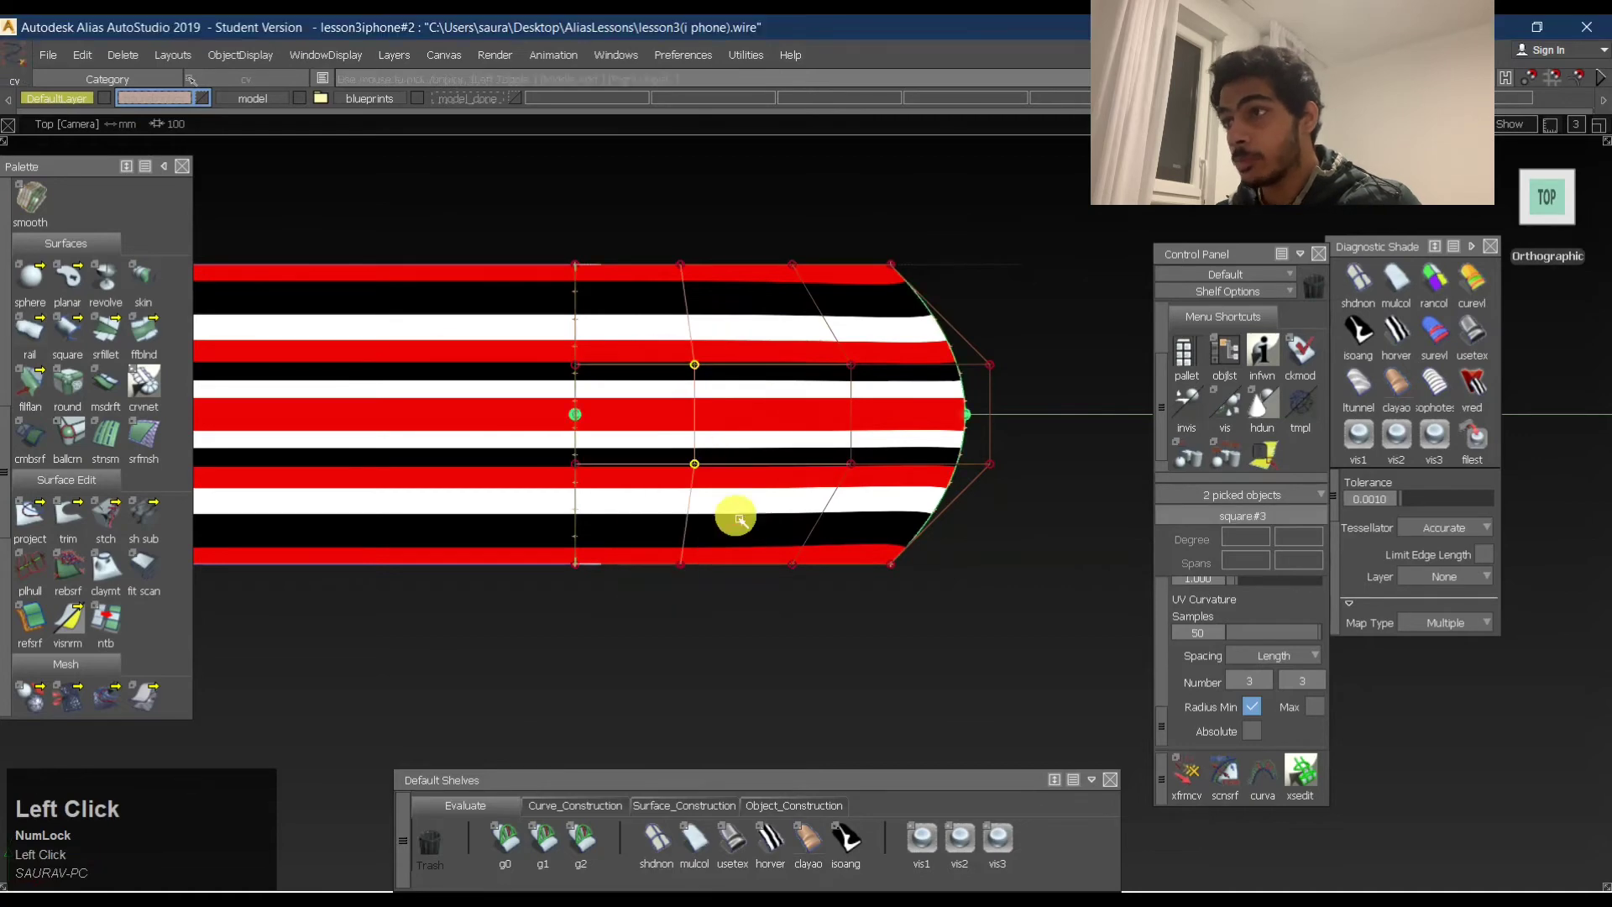
middle_drag(778, 412, 857, 342)
From the Back view, lower the middle control-point pair nearest the corner's bend slightly along Z.
alt+shift+drag(857, 342, 1600, 159)
click(1556, 217)
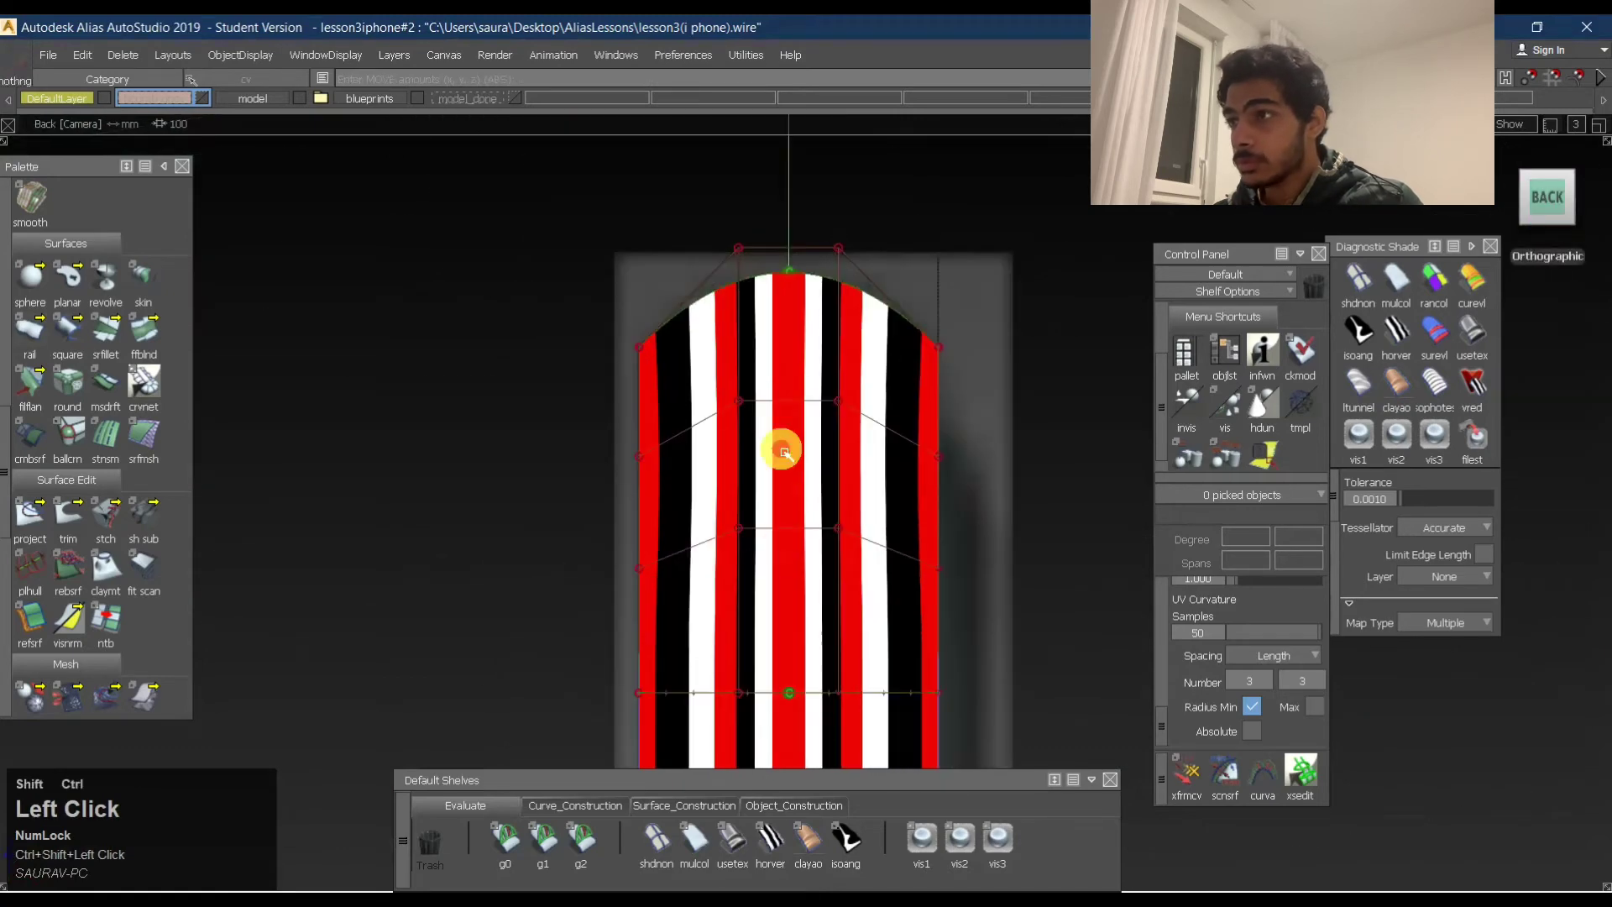
ctrl+shift+drag(781, 450, 882, 450)
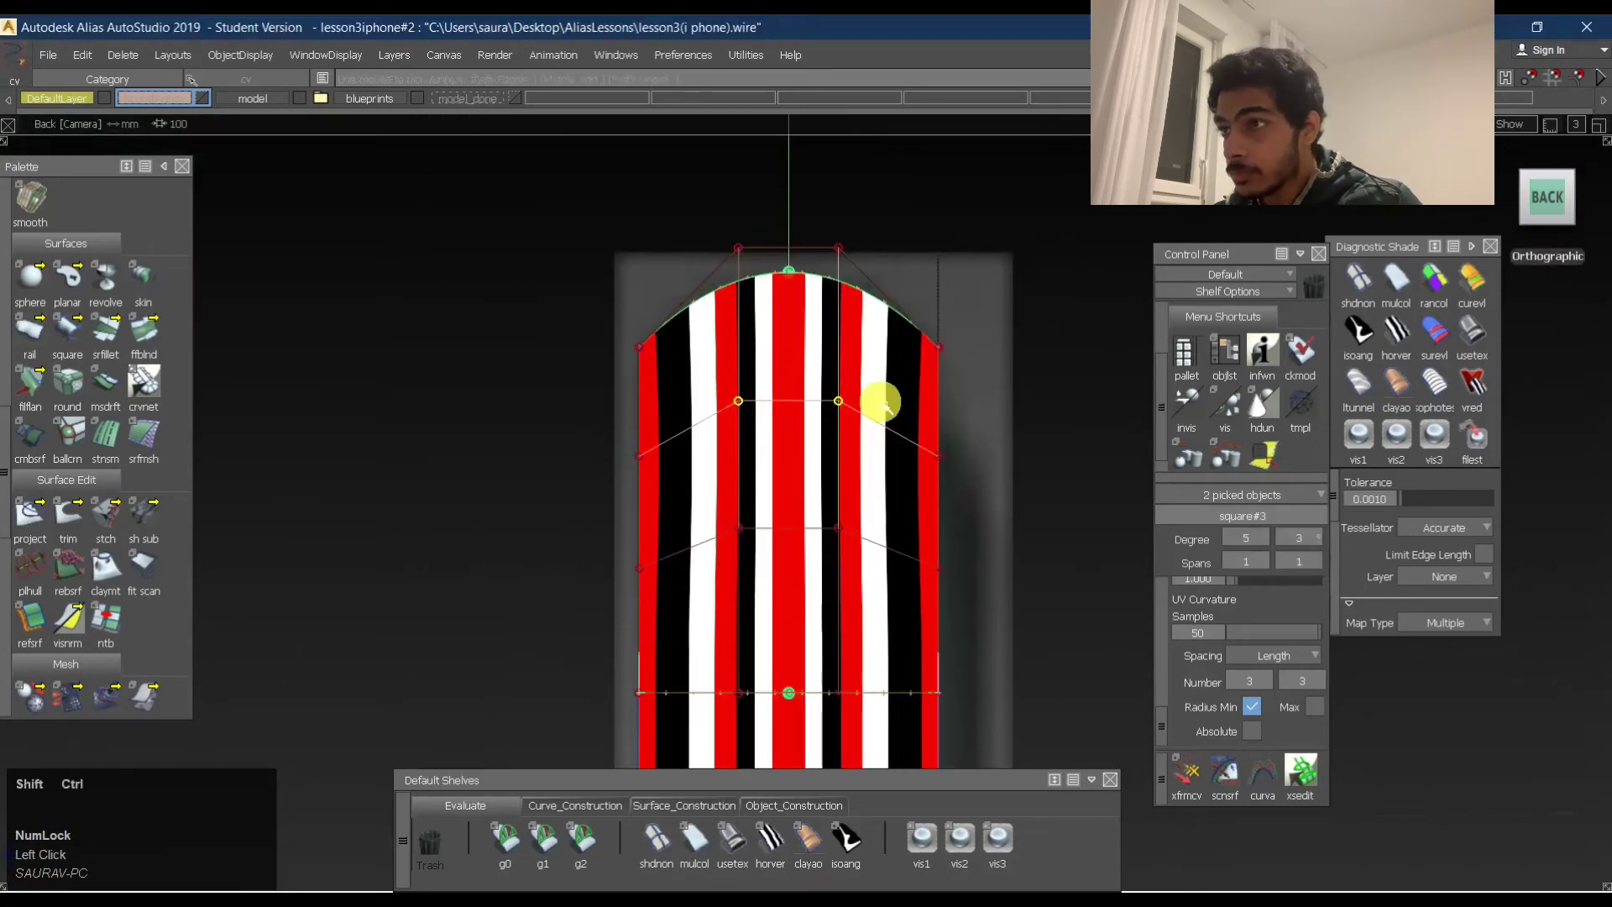
right_drag(1091, 288, 1091, 294)
ctrl+shift+drag(860, 622, 809, 504)
click(810, 504)
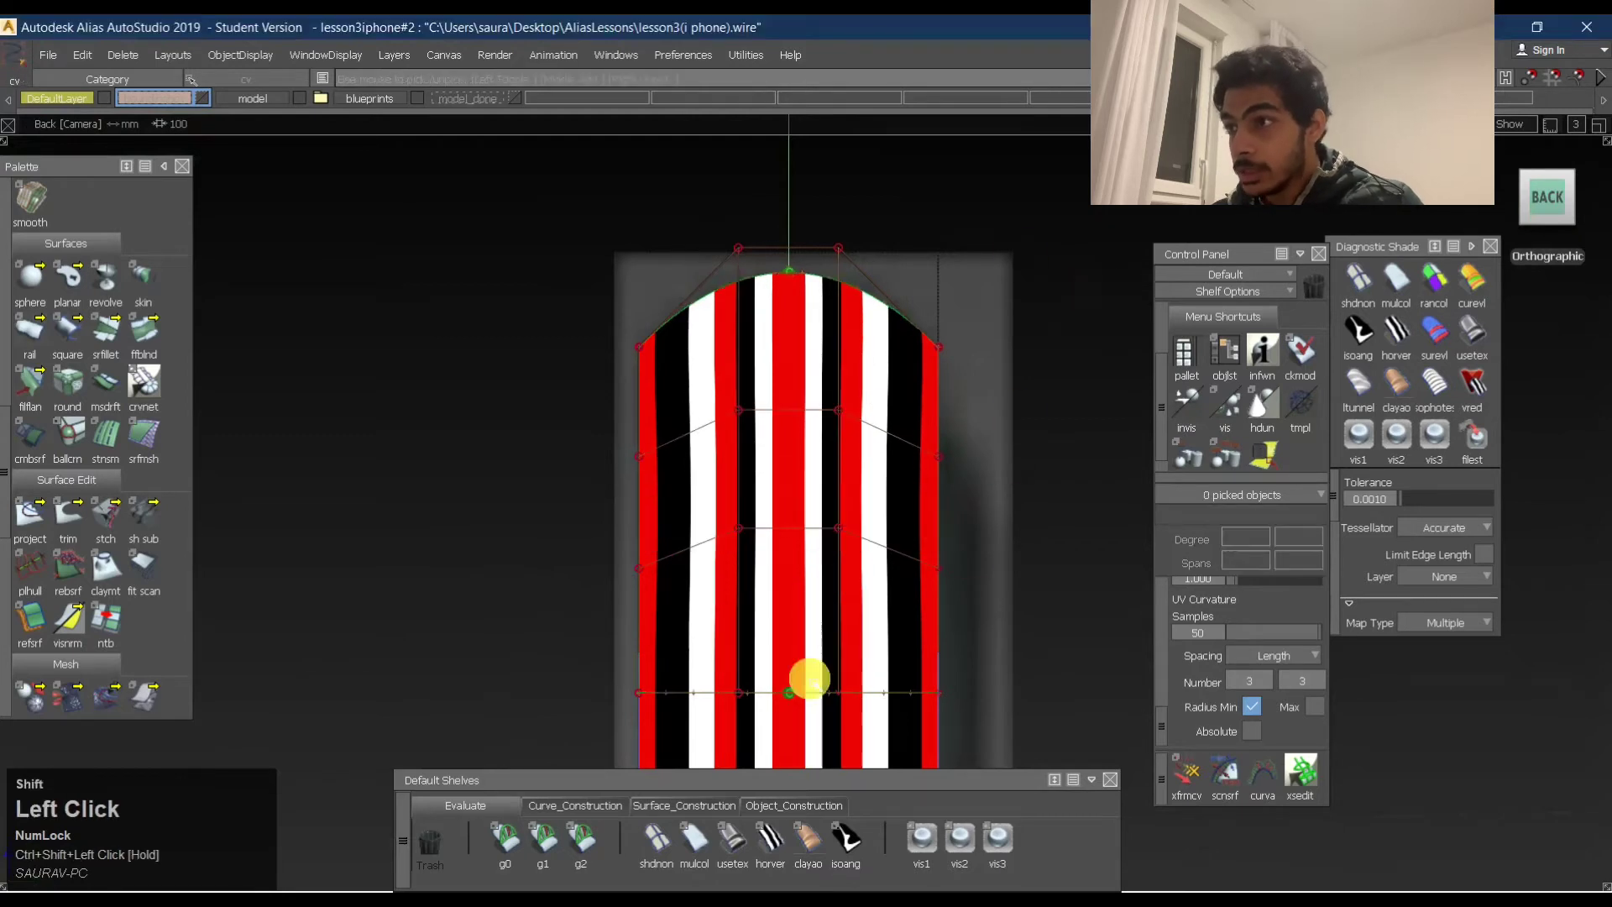
Lower the middle control-point pair nearest the lower seam along Z and raise the pair above it slightly.
ctrl+shift+drag(746, 577, 746, 436)
ctrl+shift+drag(741, 538, 865, 554)
middle_click(1039, 389)
shift+right_drag(1041, 389, 1047, 399)
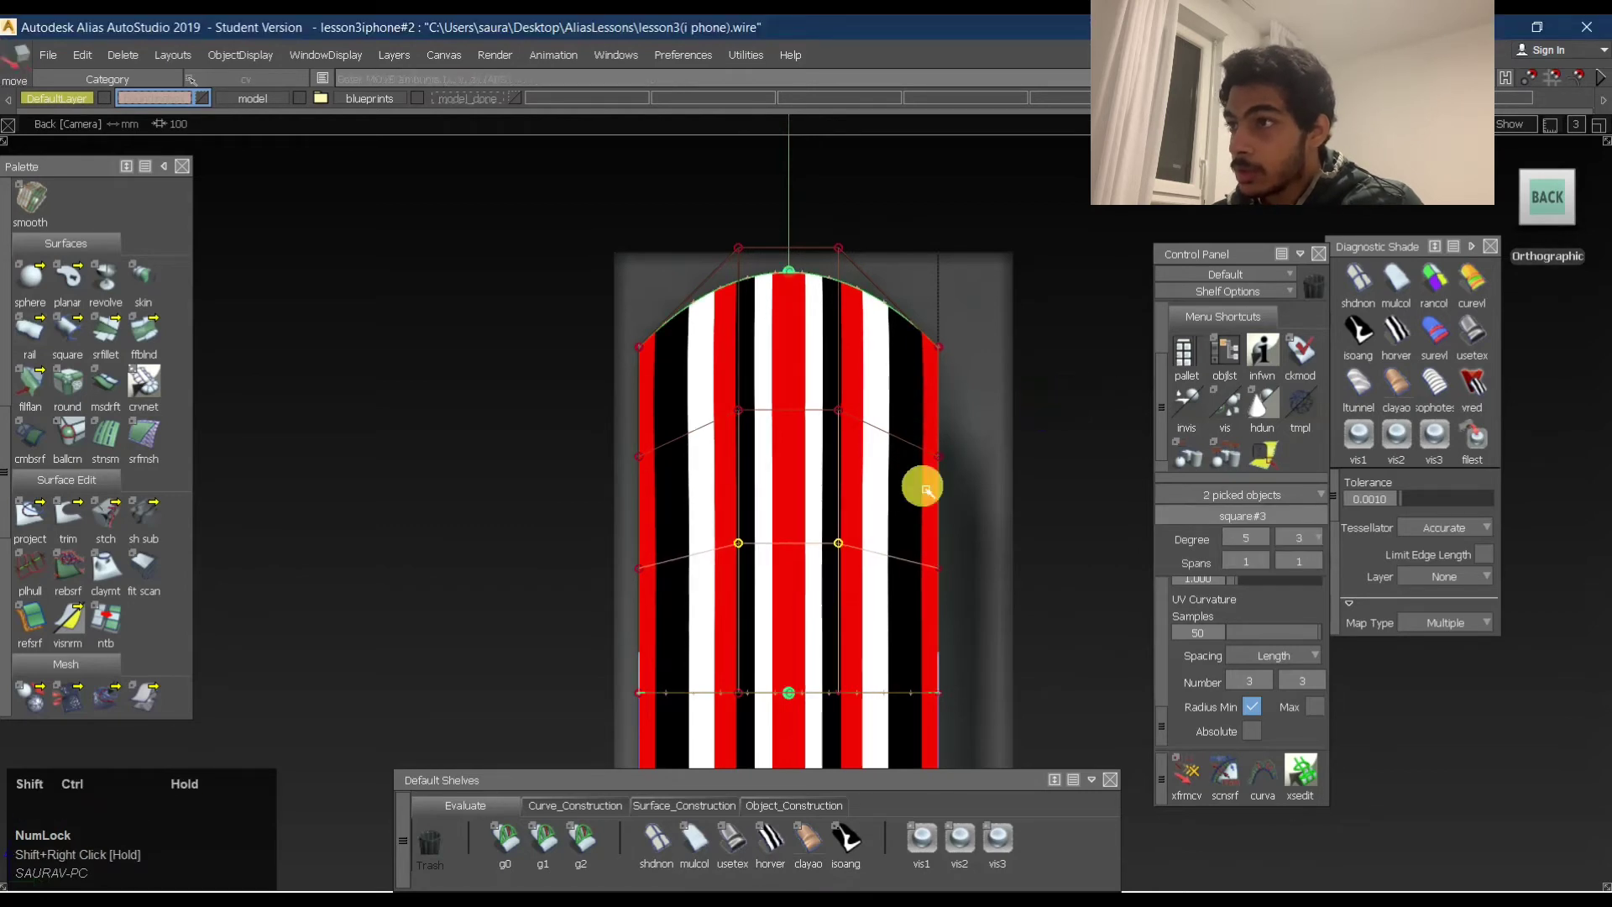
ctrl+shift+drag(916, 466, 717, 402)
drag(876, 450, 918, 431)
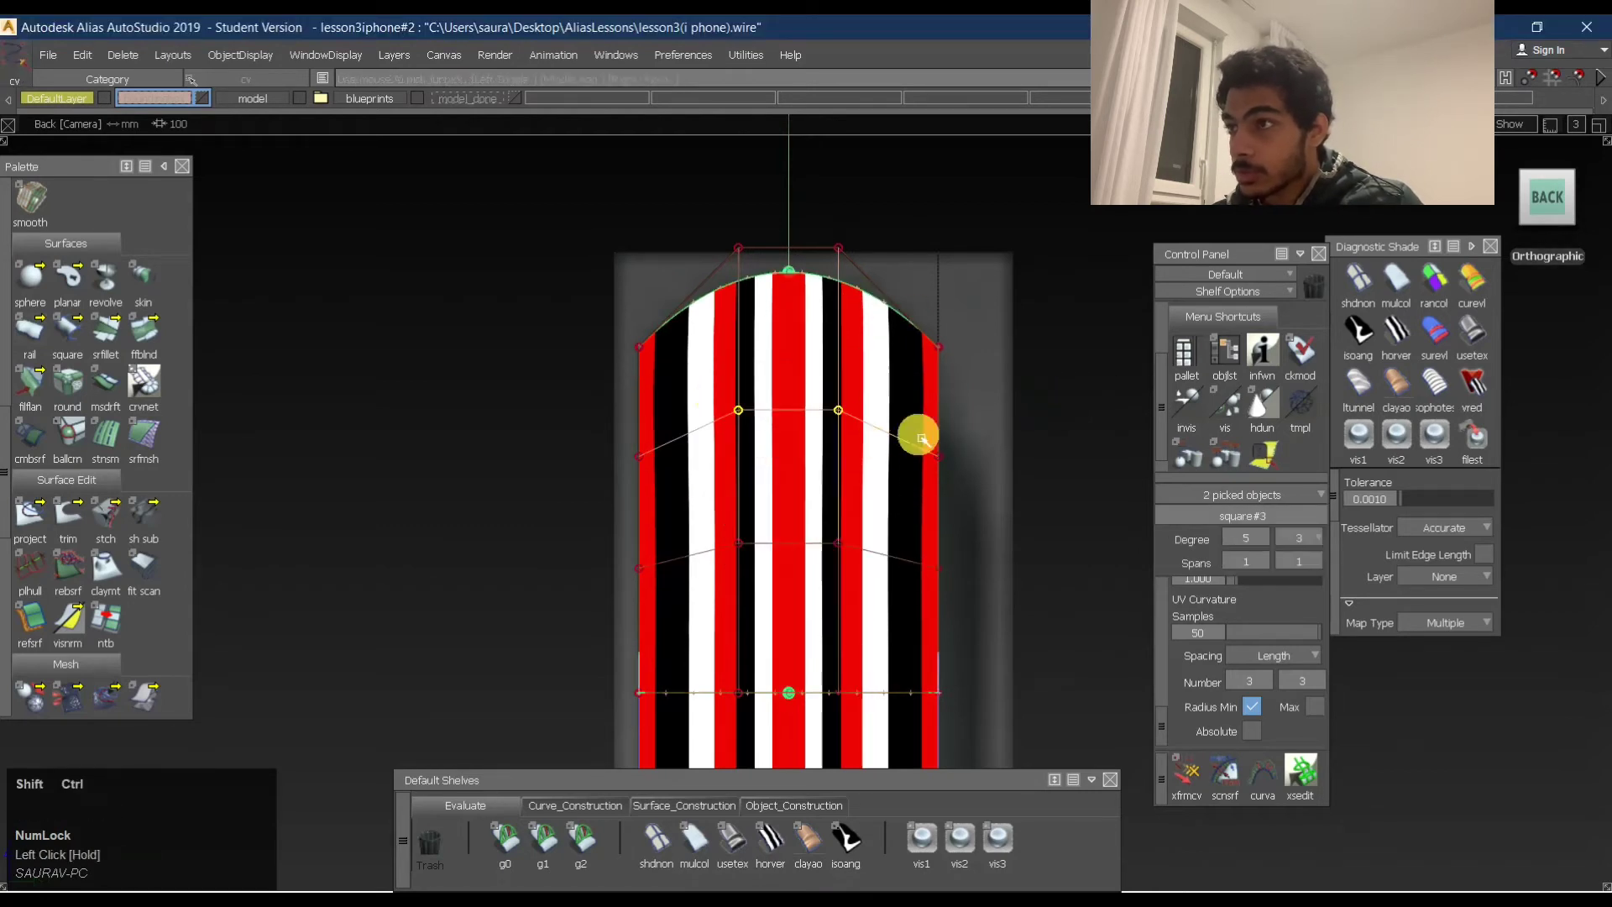
shift+right_drag(1033, 331, 1033, 327)
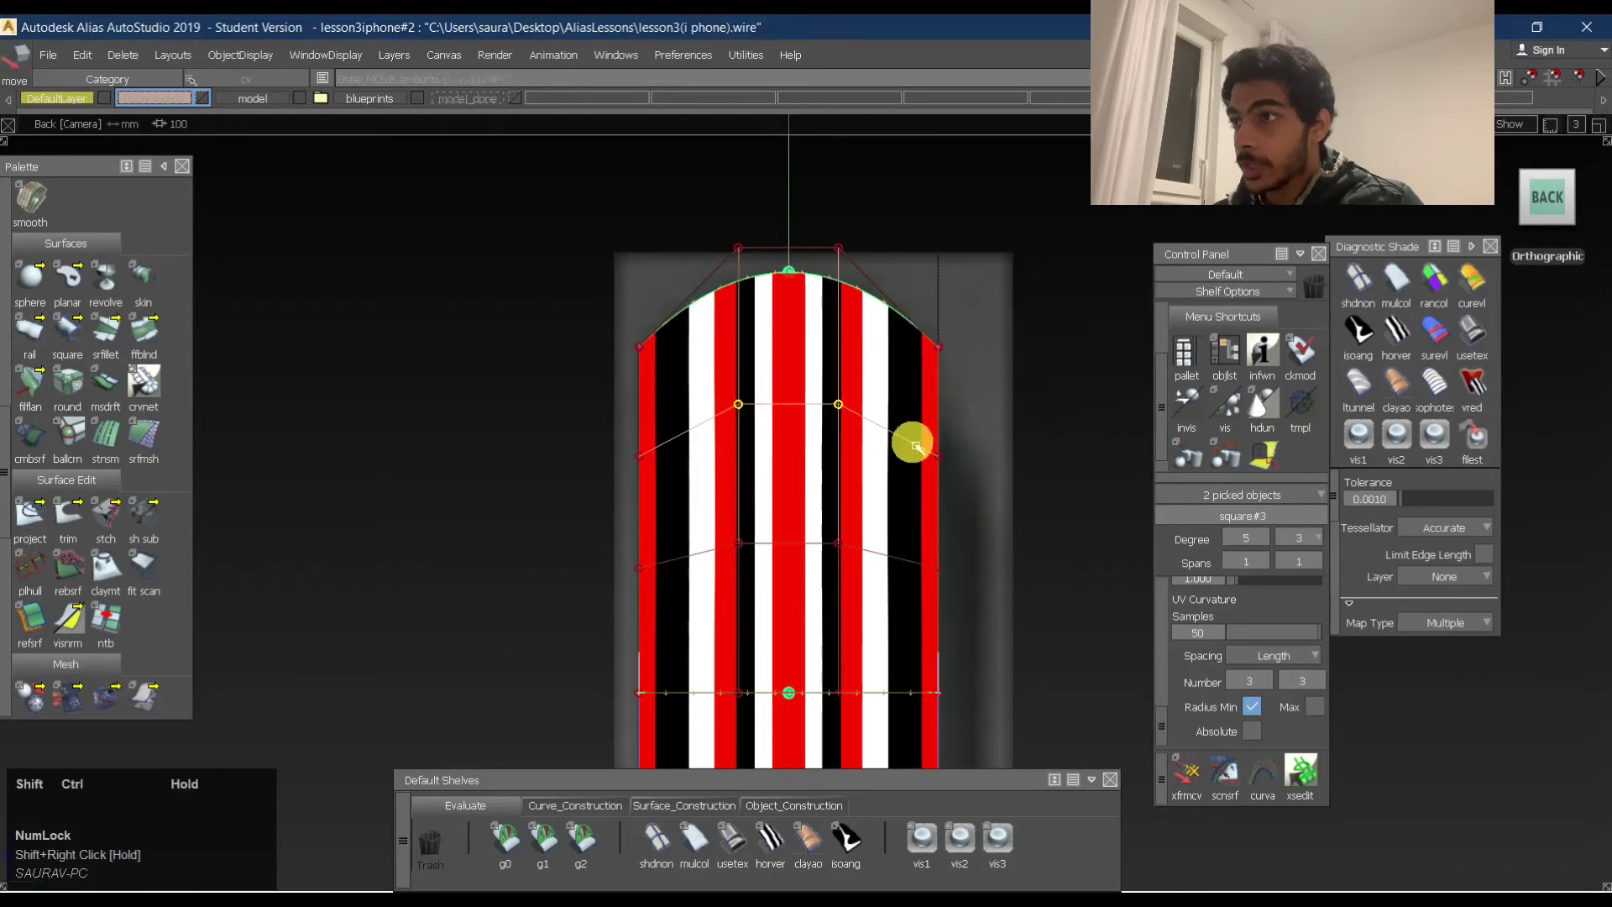
Display the V curvature combs on the corner surface, examine them from several angles and the Left view, and hide them again.
alt+shift+drag(543, 418, 1092, 403)
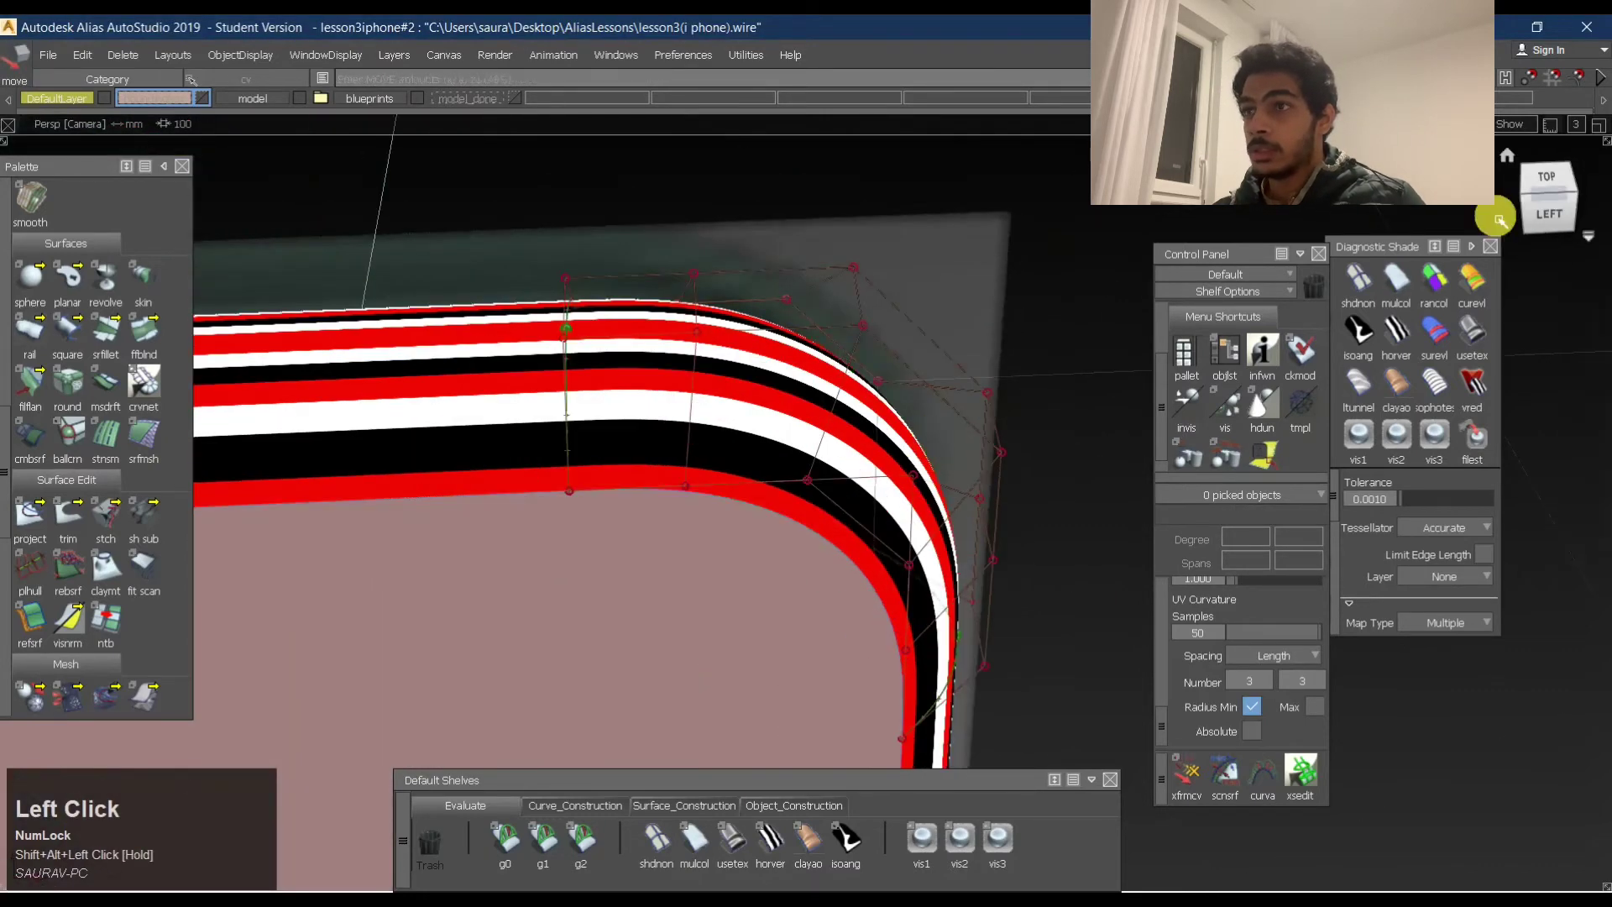
click(1537, 214)
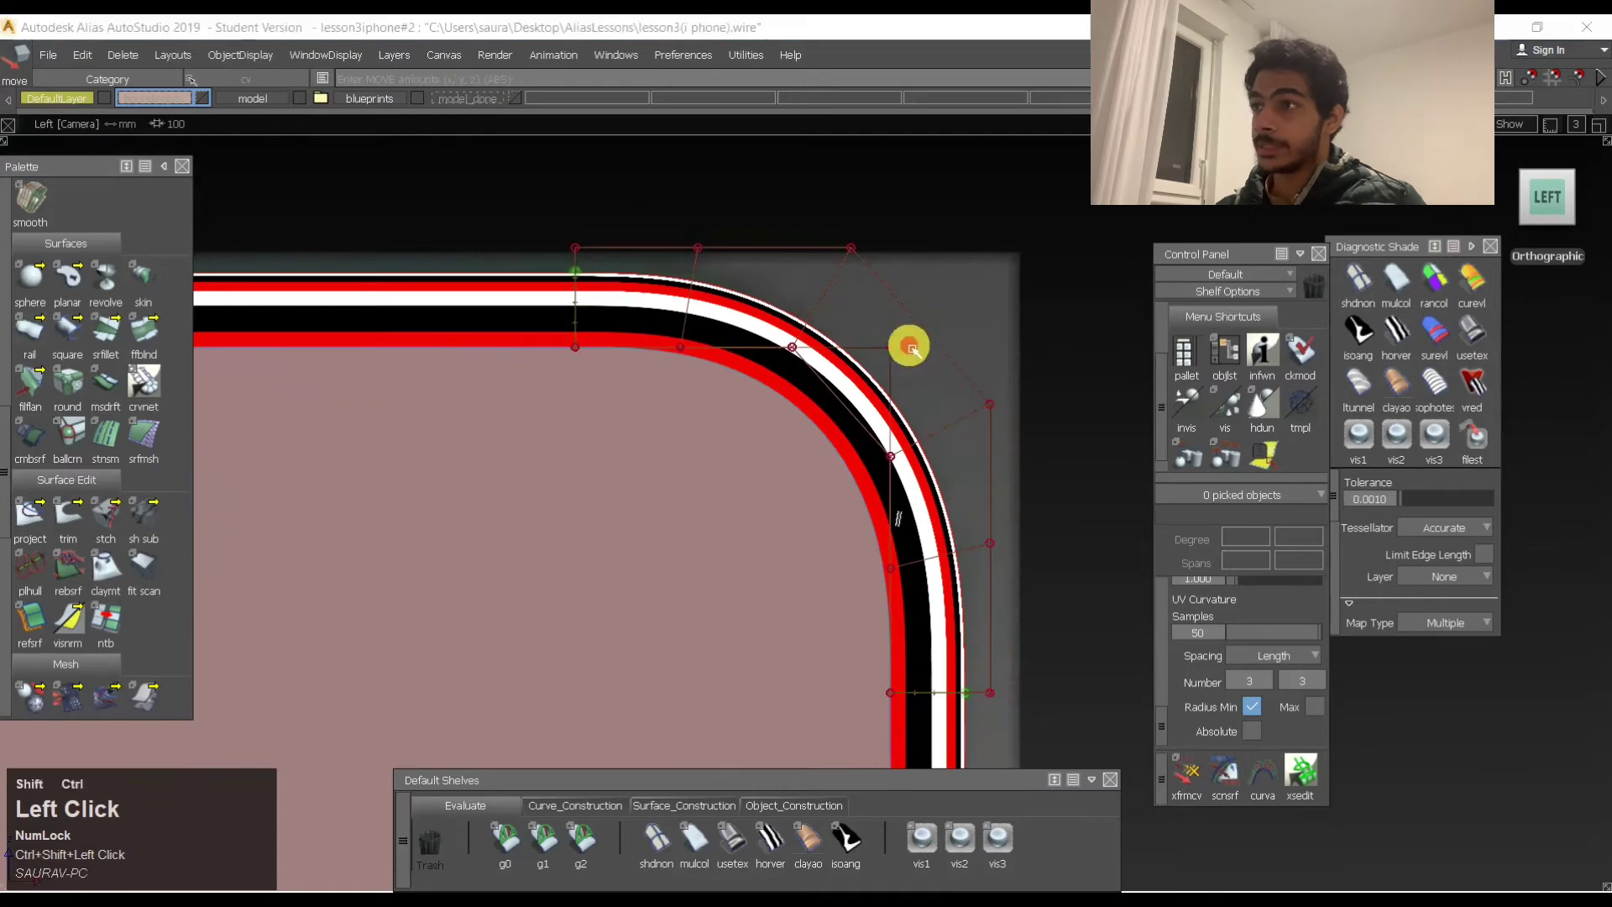
ctrl+shift+drag(903, 342, 1058, 338)
scroll(1251, 637, up, 5)
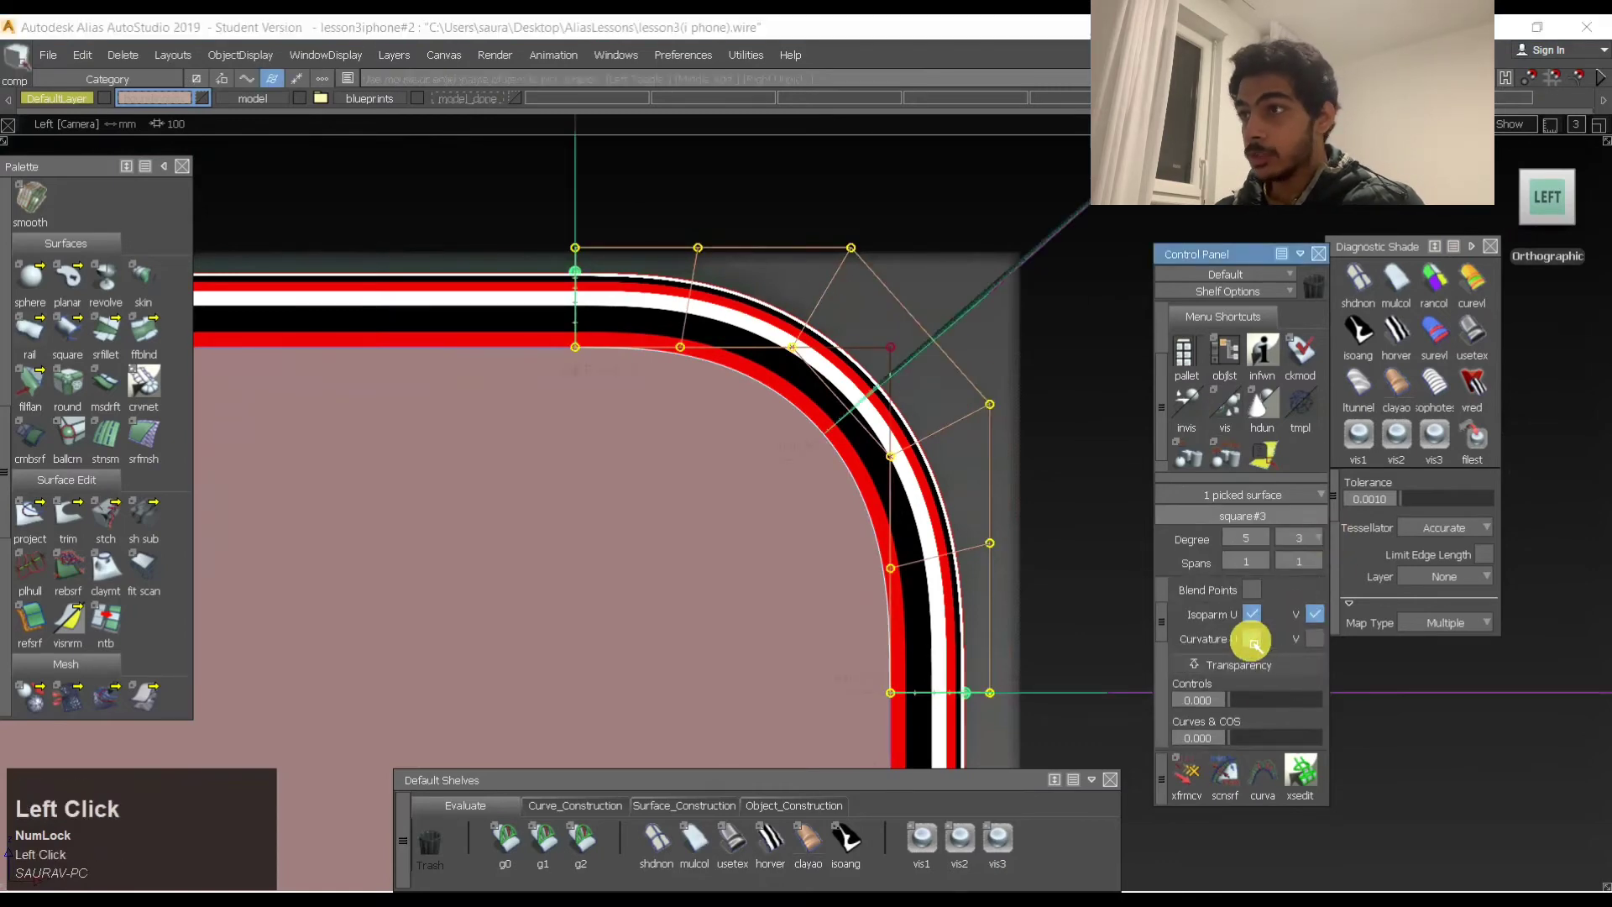
click(1312, 638)
alt+shift+drag(1050, 532, 960, 414)
alt+shift+right_drag(961, 414, 999, 588)
alt+shift+drag(1000, 588, 1130, 496)
click(1550, 205)
ctrl+shift+drag(865, 447, 942, 496)
click(802, 342)
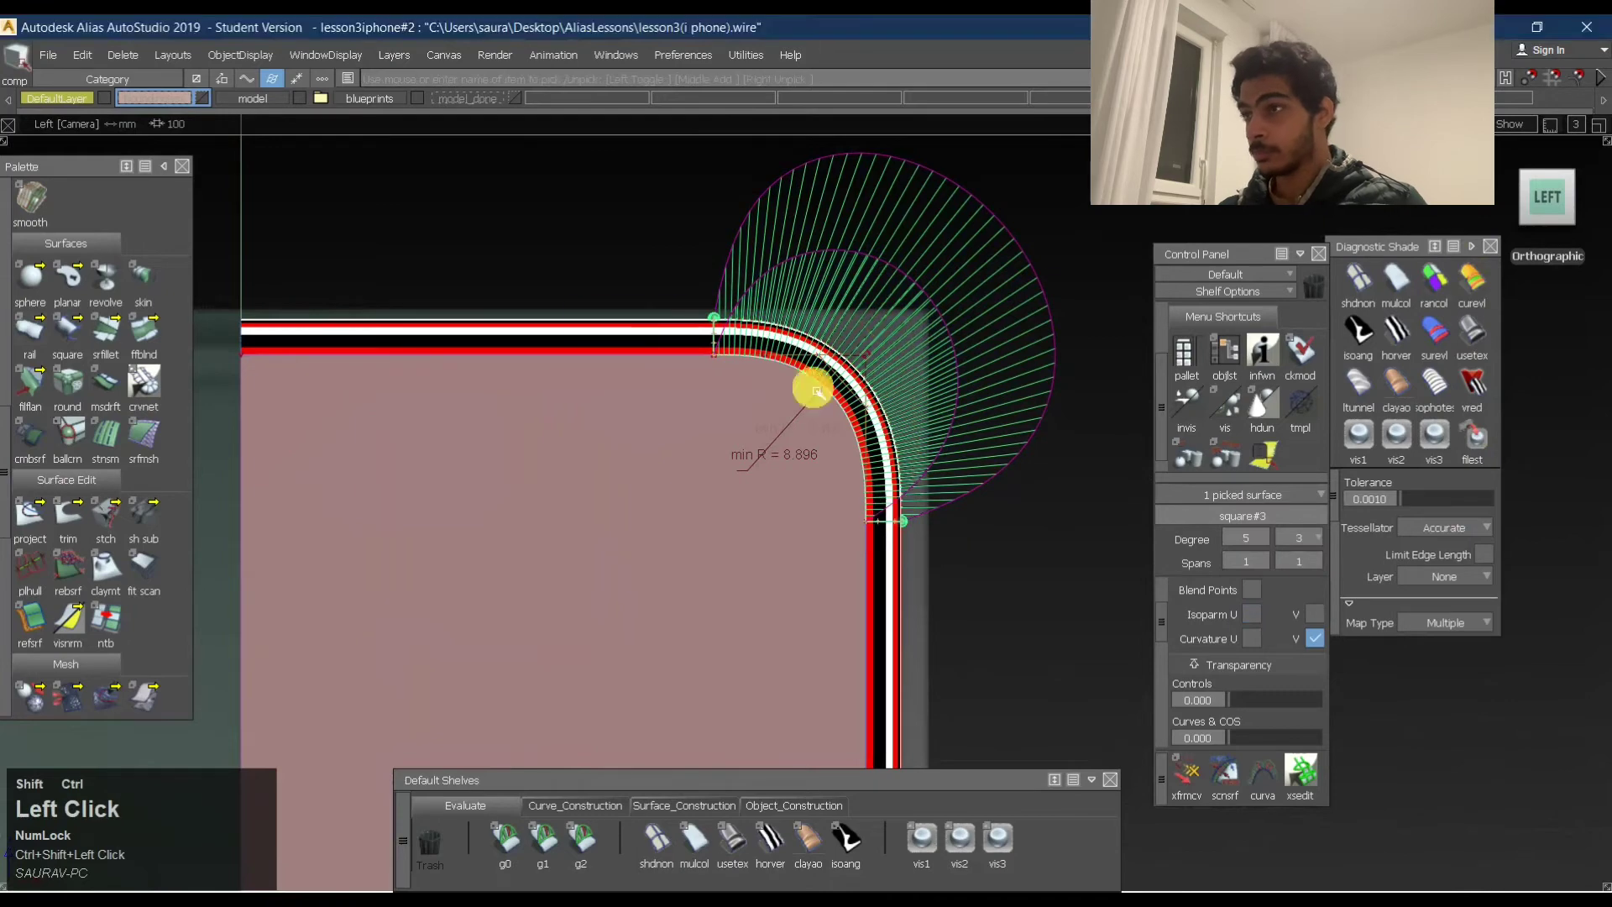
ctrl+shift+drag(743, 518, 743, 386)
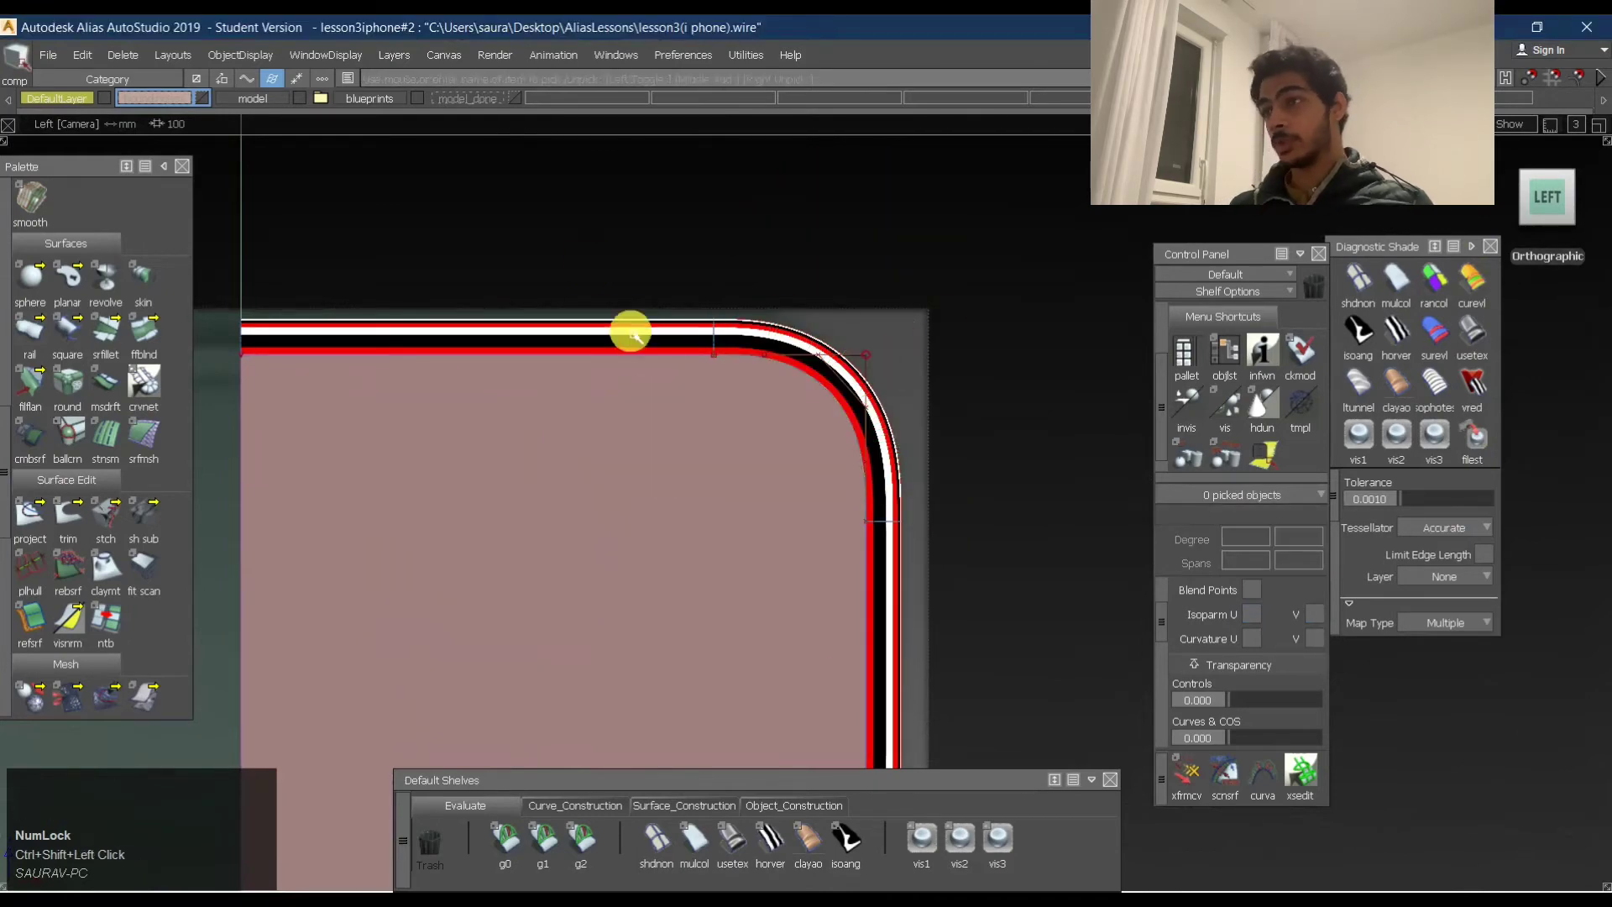
Shade the model with the user texture and inspect the reflections across the rounded corner from several angles.
click(811, 834)
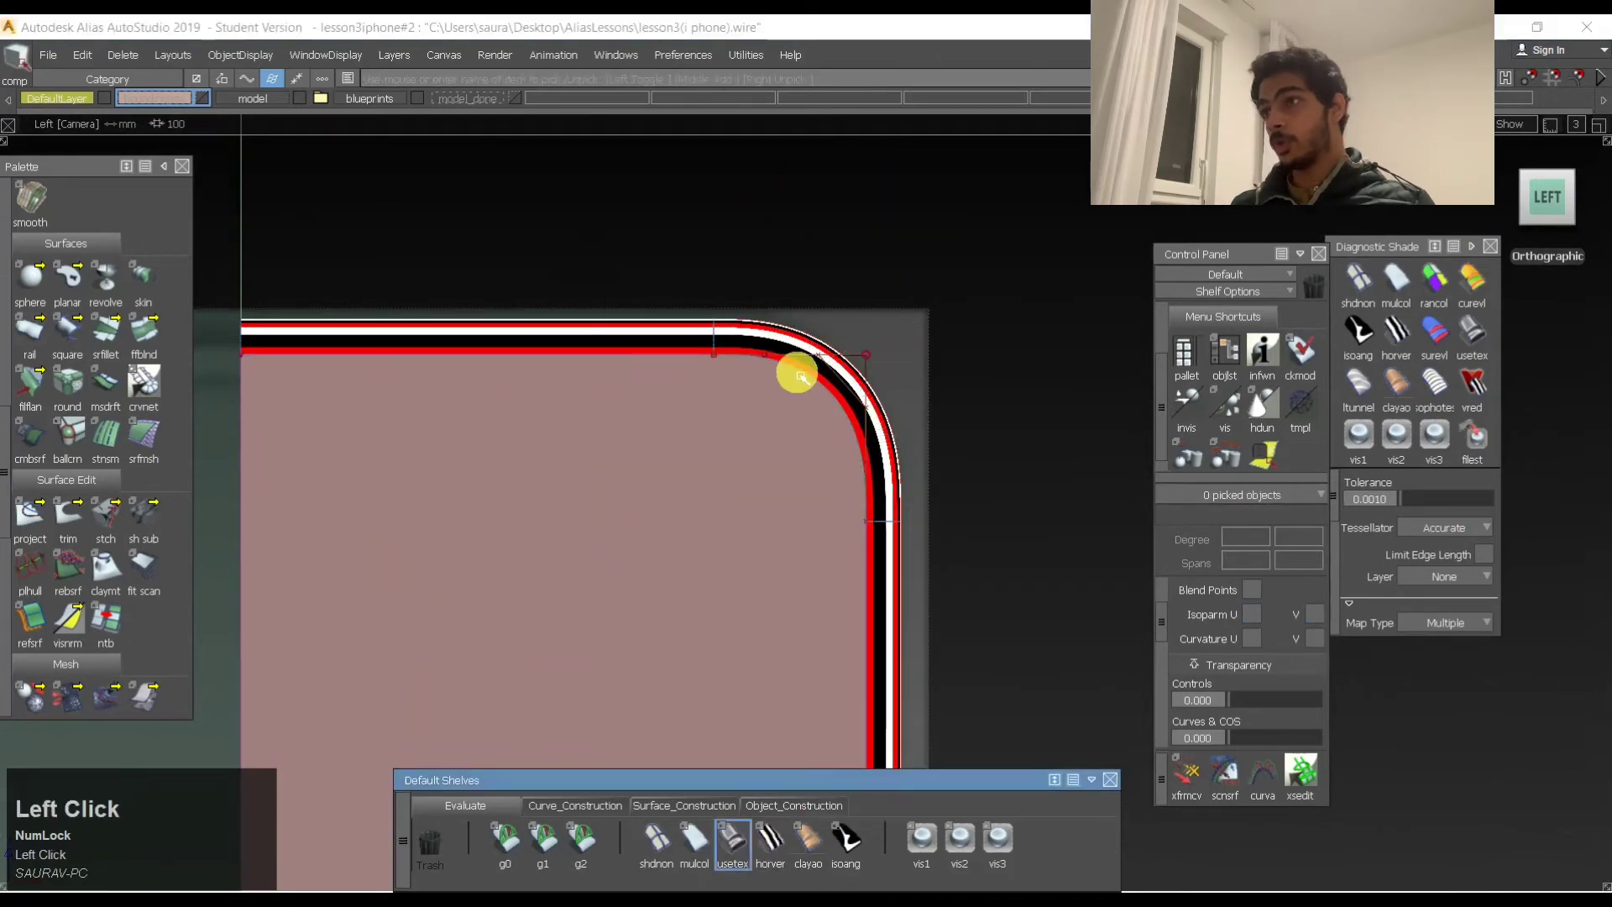
mouse_move(593, 414)
alt+shift+mouse_down()
mouse_move(789, 369)
mouse_move(756, 342)
mouse_move(802, 461)
alt+shift+mouse_up()
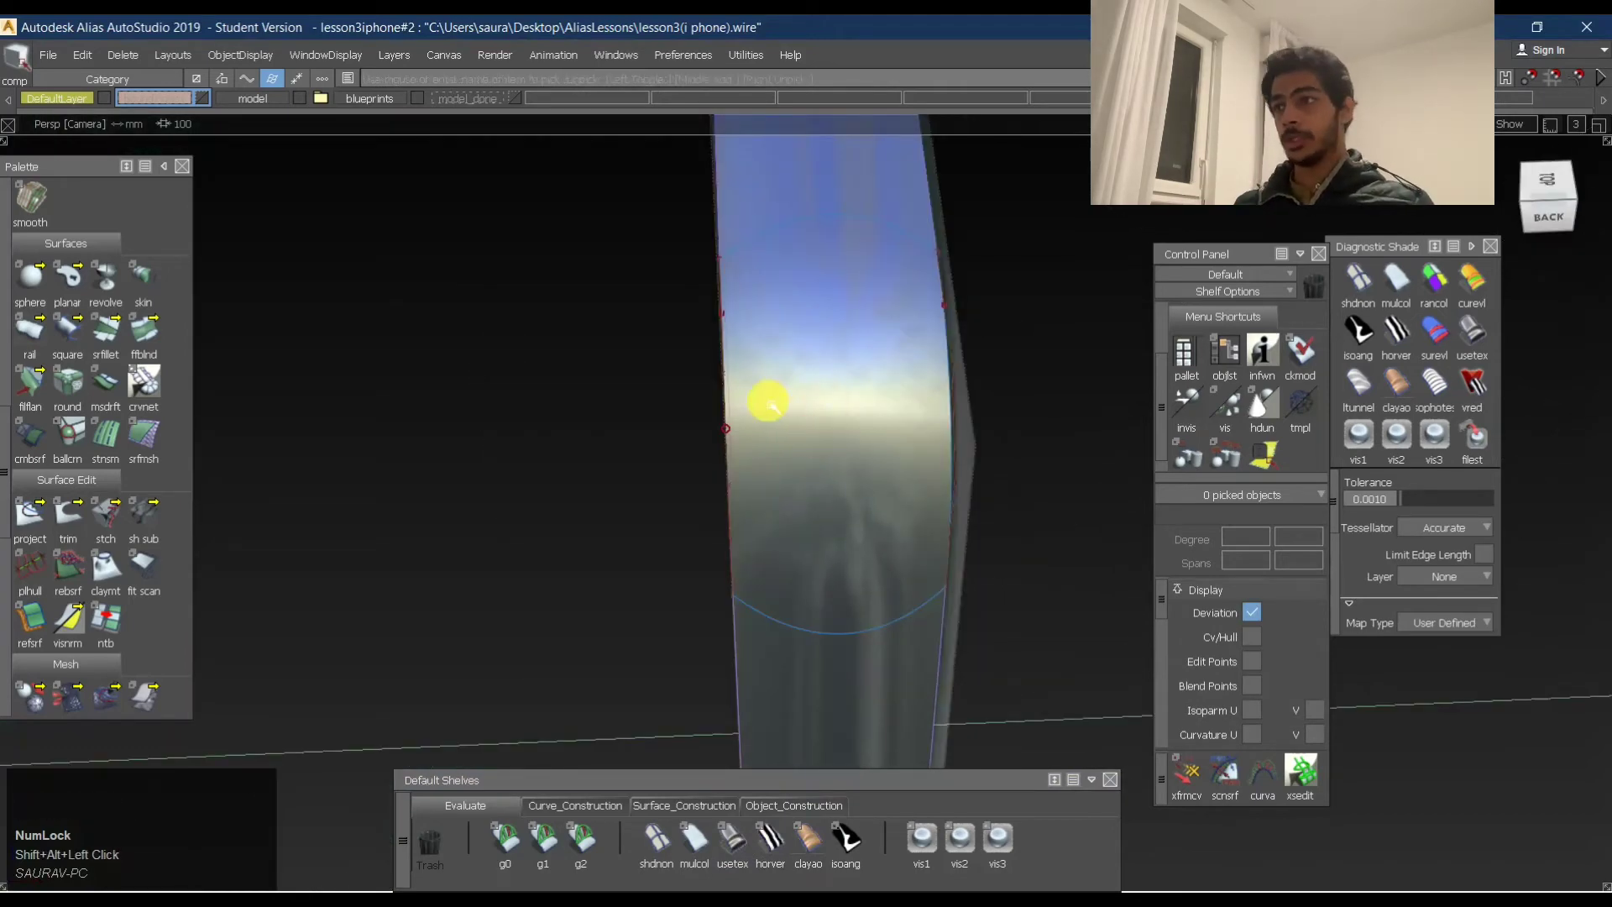
alt+shift+drag(582, 448, 839, 400)
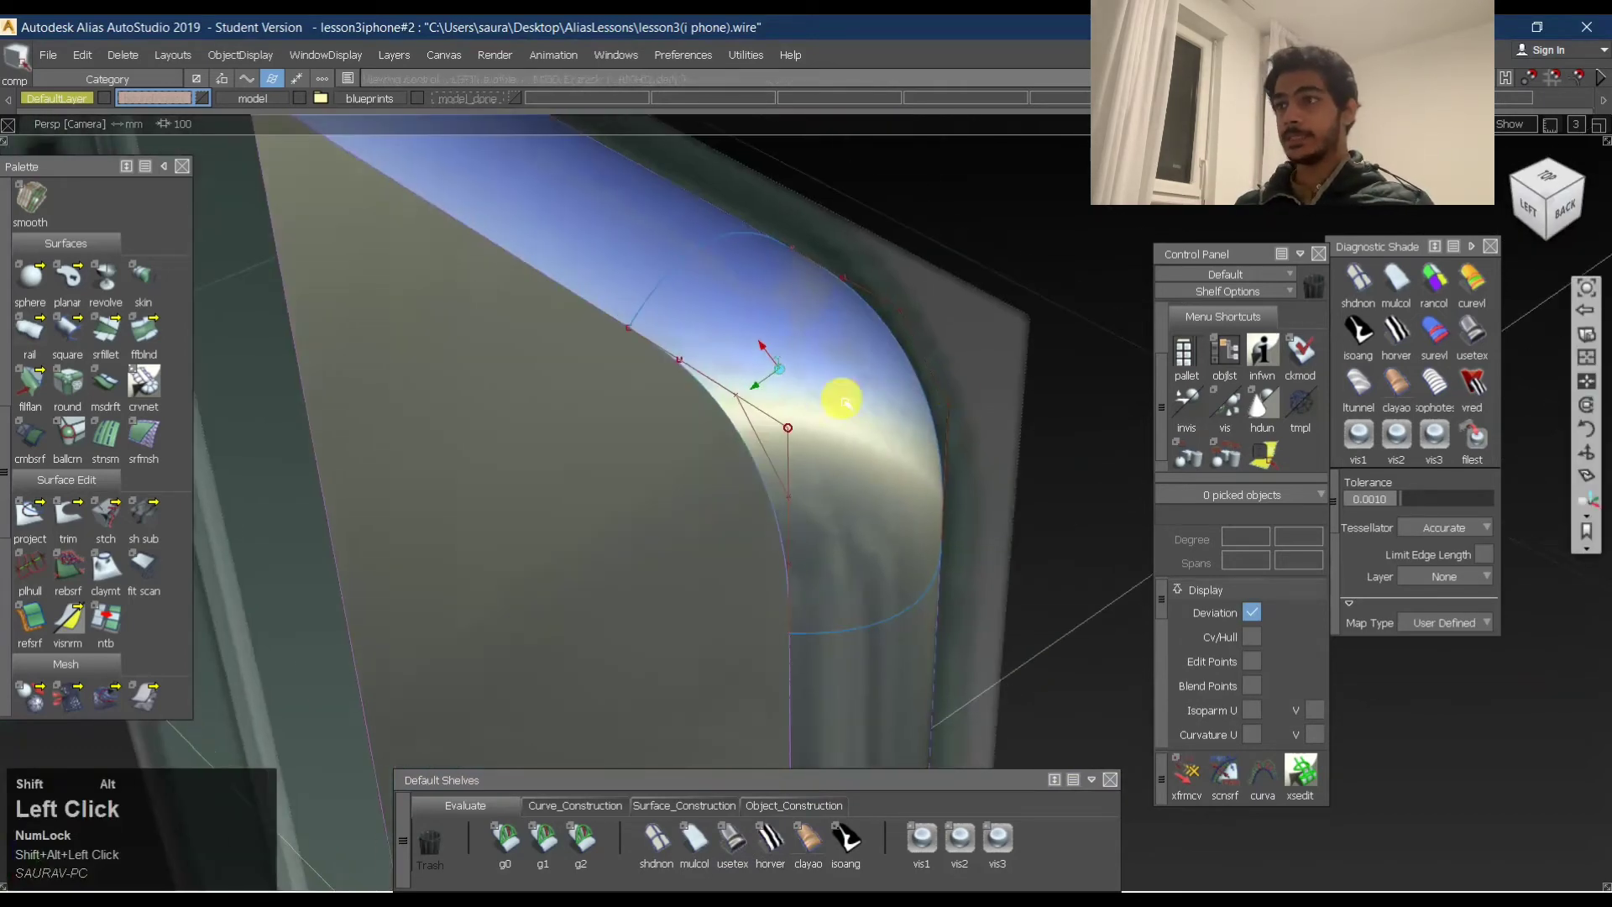
Switch the shading back to isoangle and examine the stripes along the corner and across its seams up close.
click(846, 837)
alt+shift+drag(703, 365, 777, 371)
mouse_move(1587, 382)
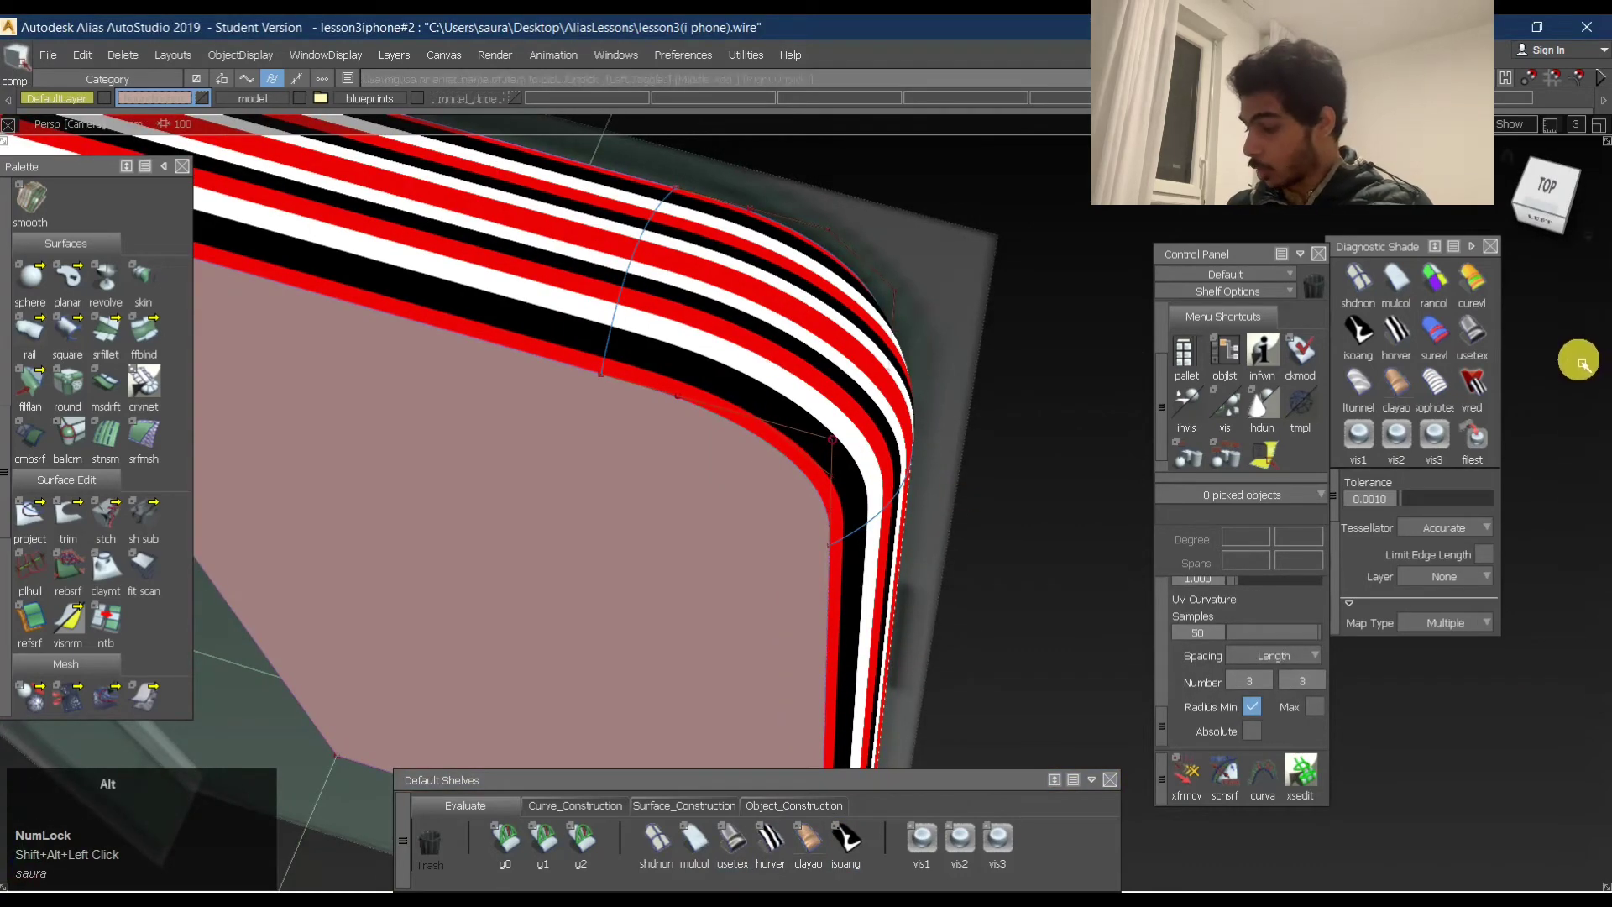
key(shift)
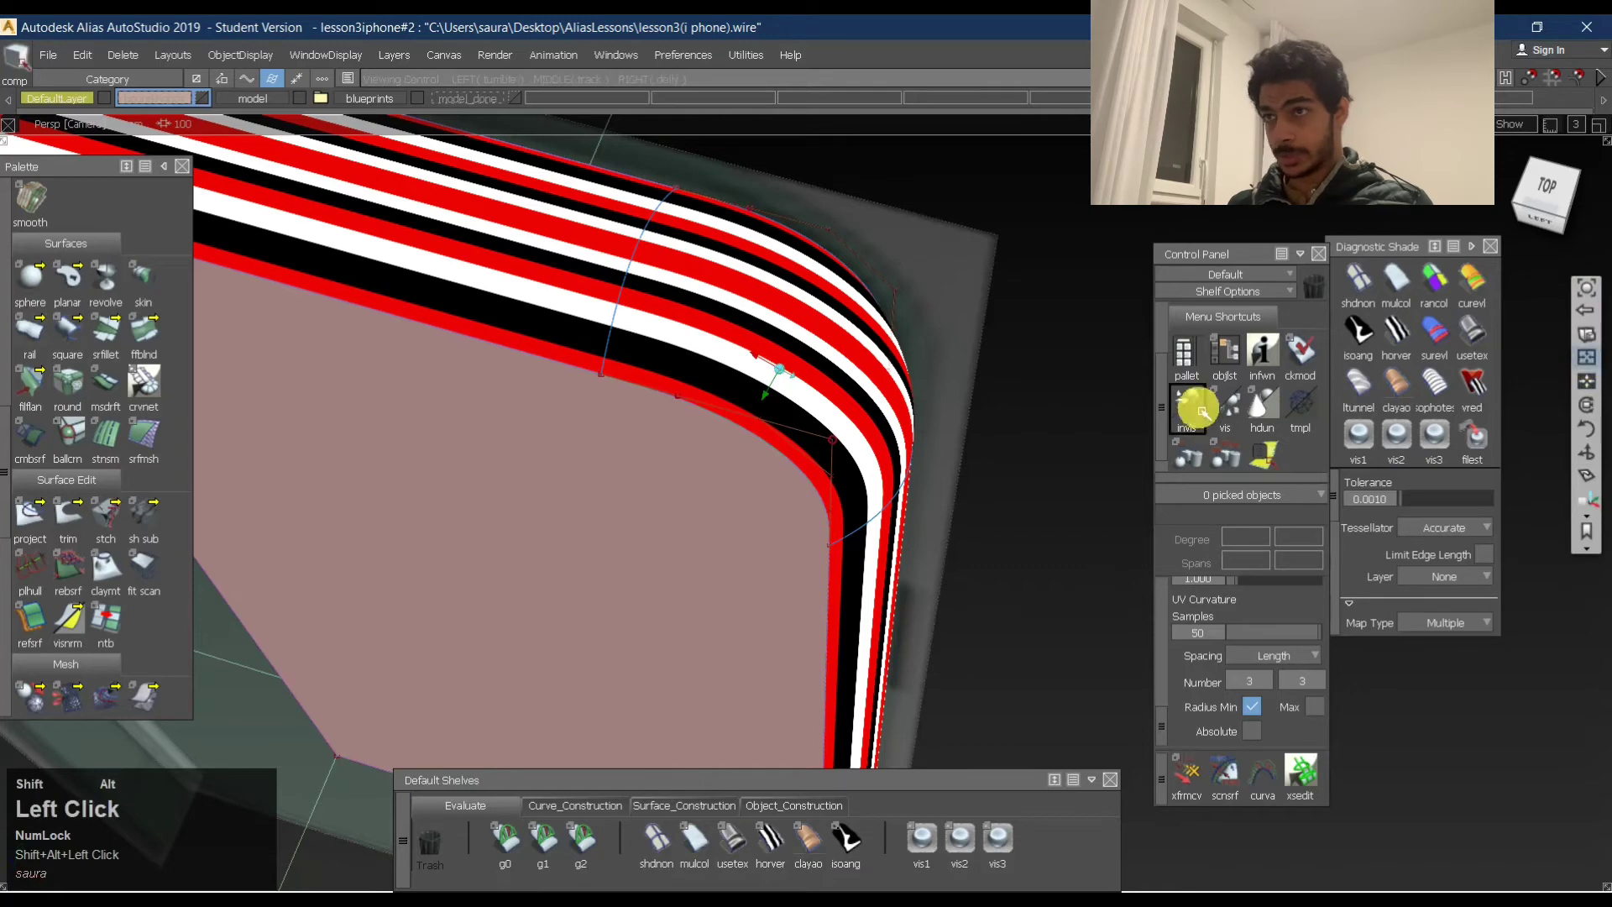
alt+shift+drag(622, 432, 924, 565)
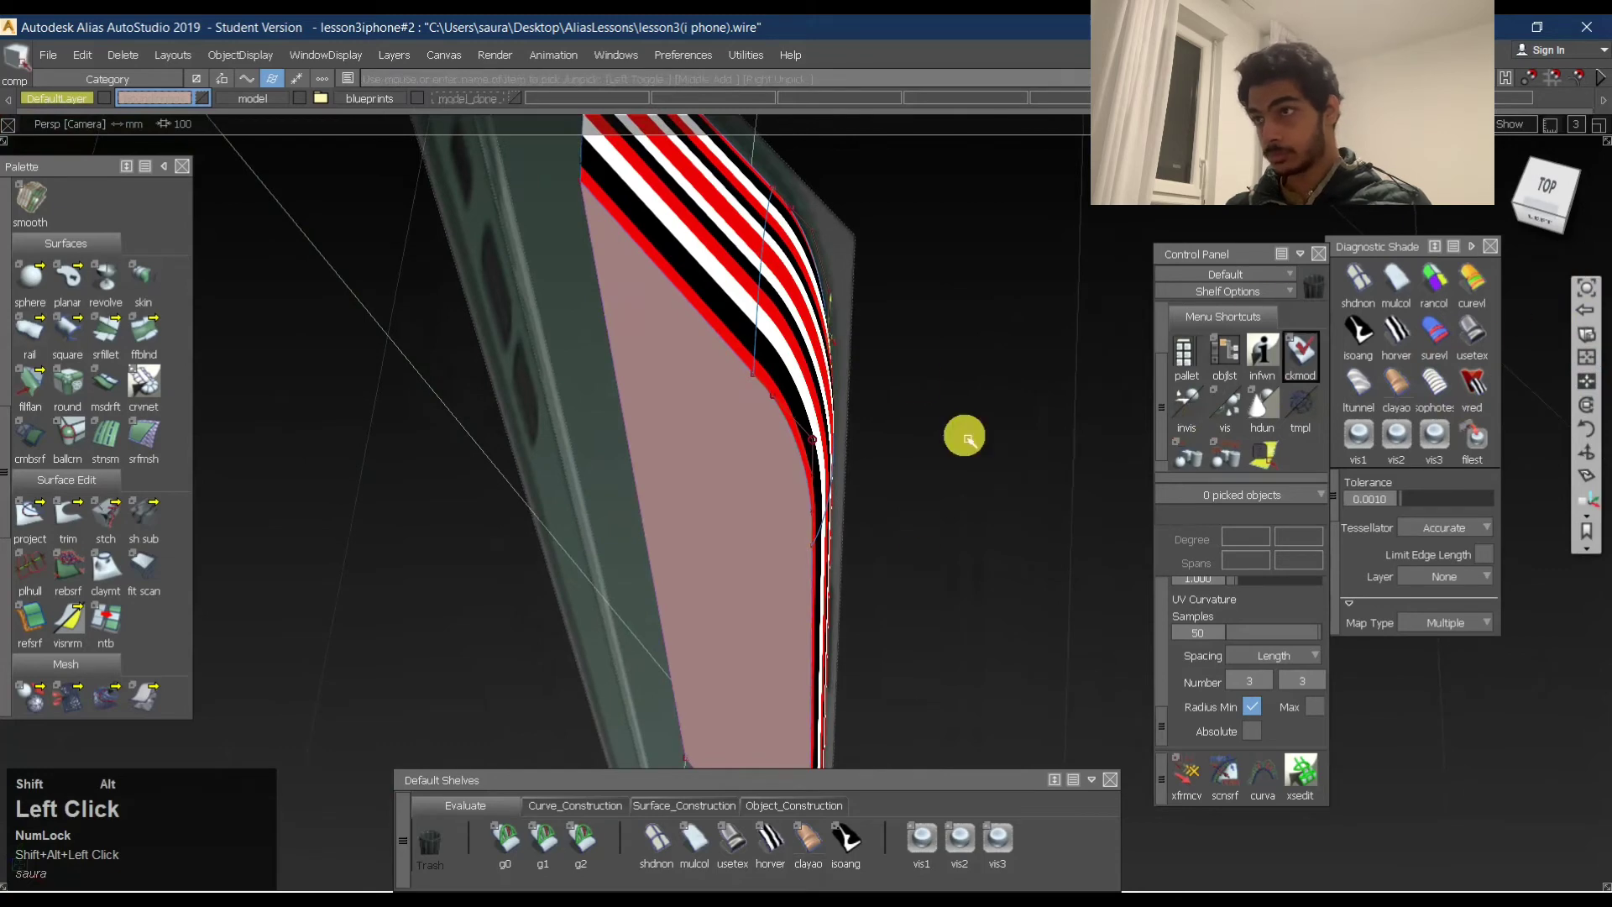
alt+shift+drag(917, 312, 799, 479)
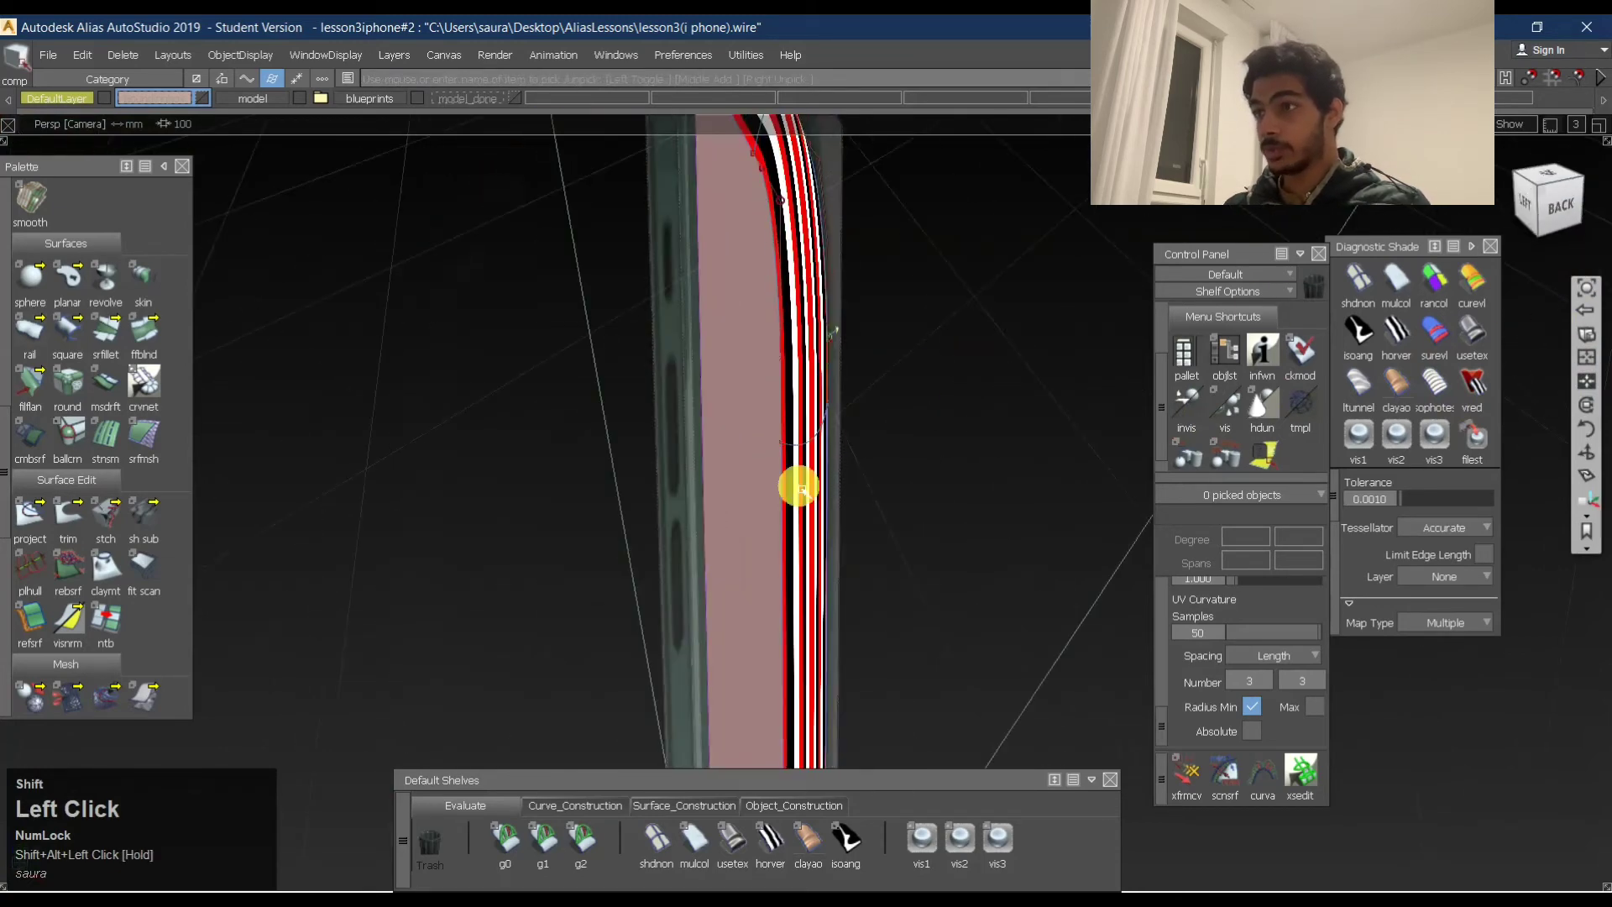
alt+shift+right_drag(865, 432, 955, 411)
drag(1585, 382, 1551, 375)
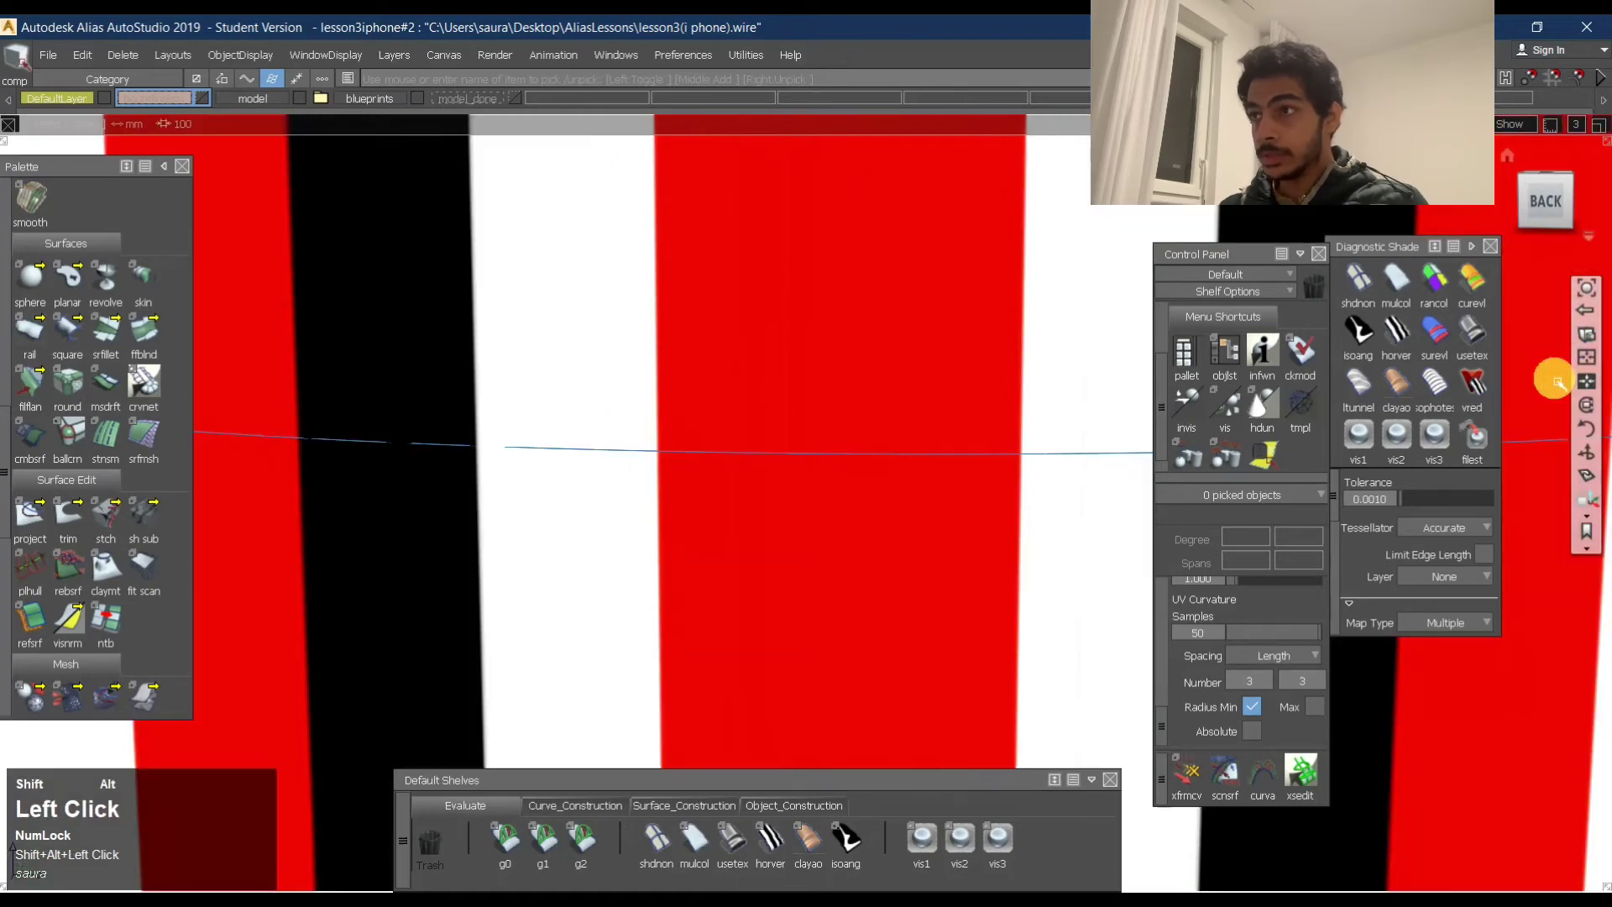
alt+shift+right_drag(1551, 375, 817, 421)
alt+shift+drag(818, 421, 989, 451)
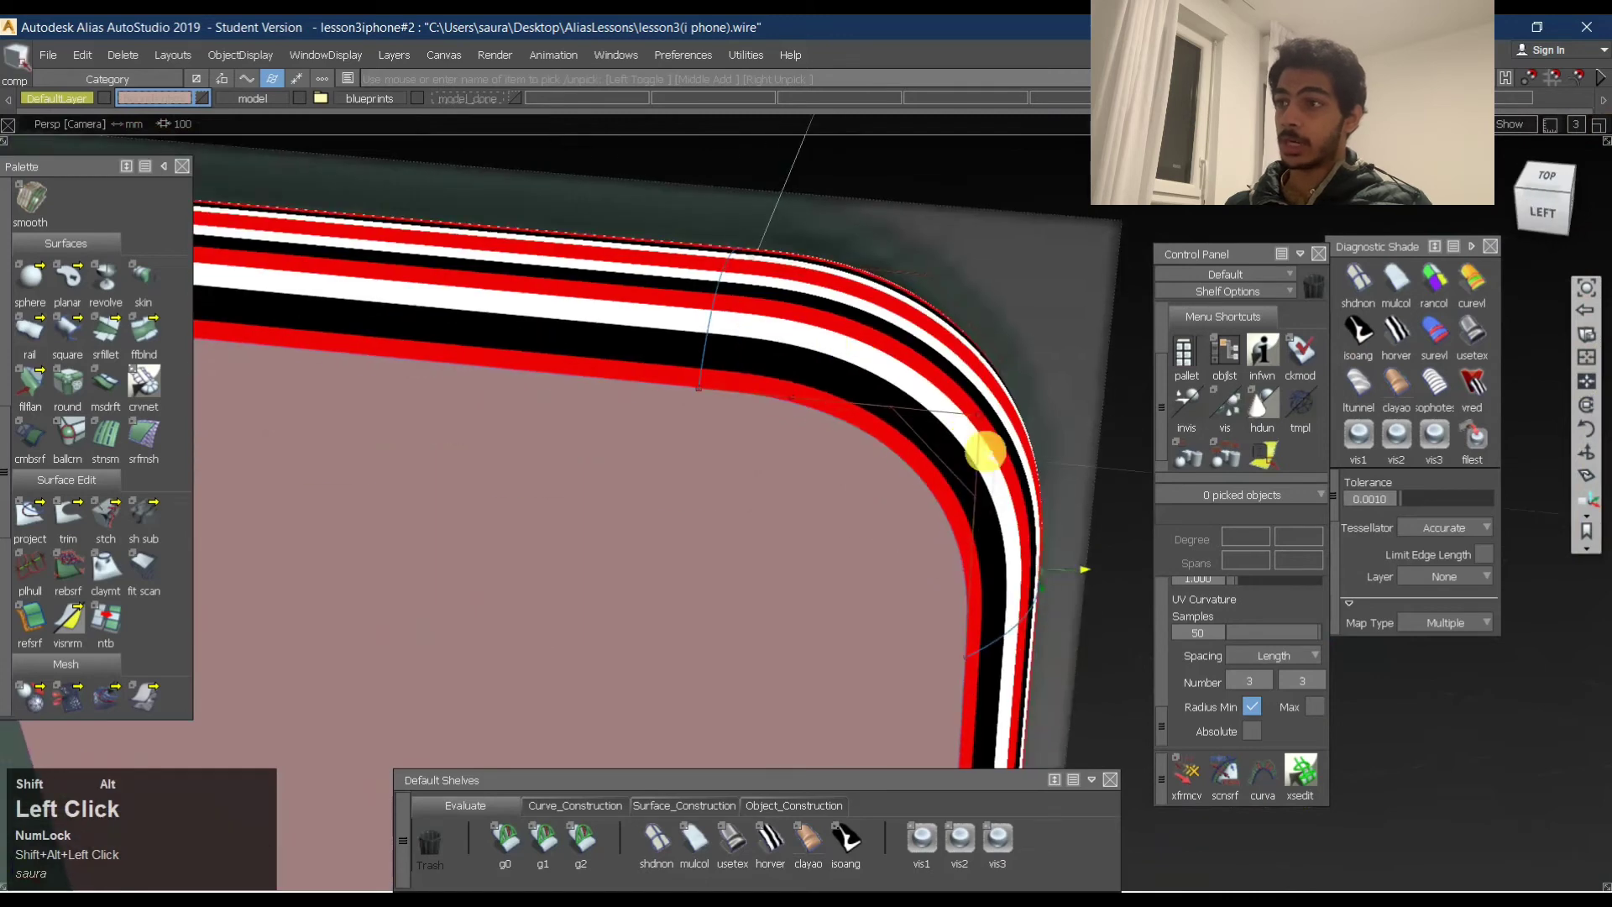
alt+shift+middle_drag(989, 451, 806, 429)
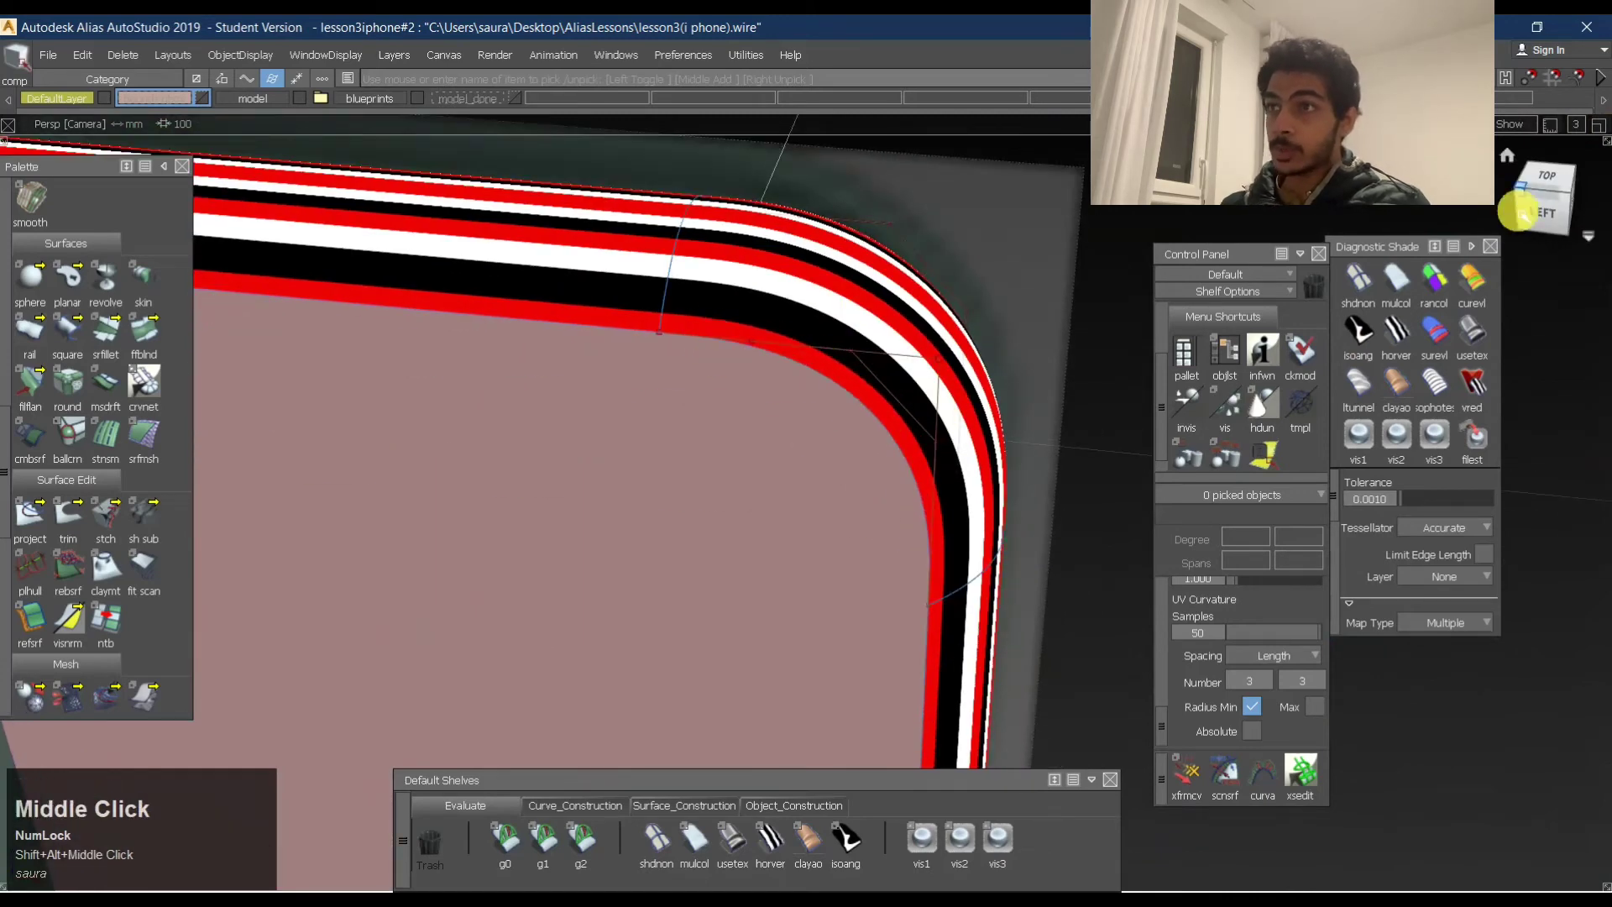
Show the corner surface's control points in the Left view and examine the third set along the upper edge.
click(1544, 210)
ctrl+shift+click(838, 251)
ctrl+shift+right_click(811, 281)
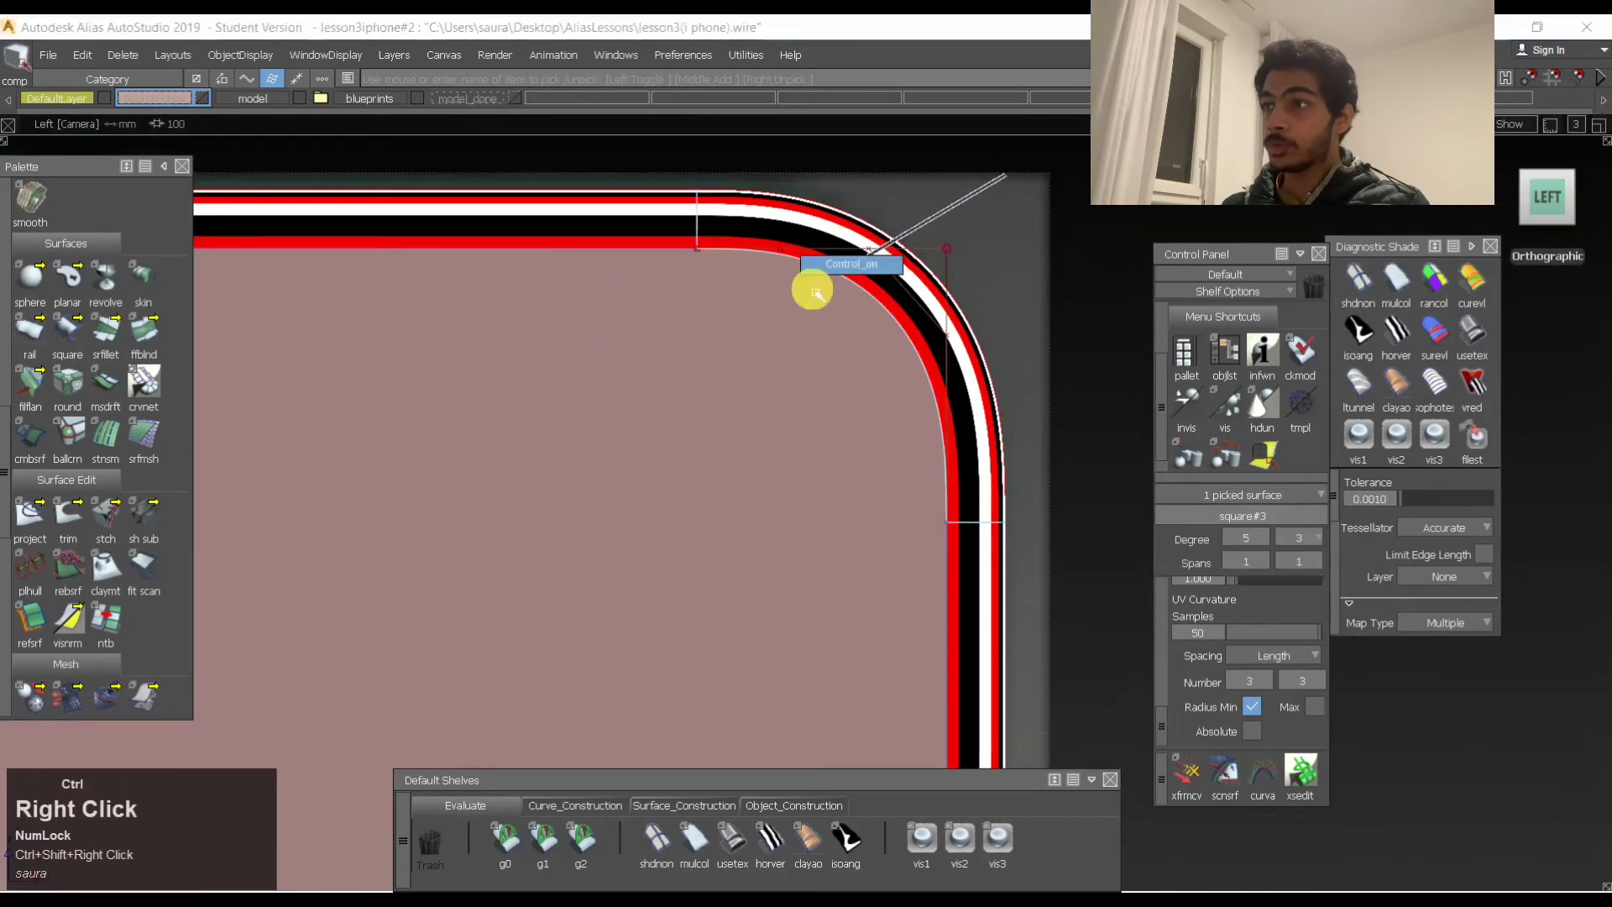
alt+shift+middle_drag(811, 280, 829, 350)
click(865, 252)
ctrl+shift+click(844, 328)
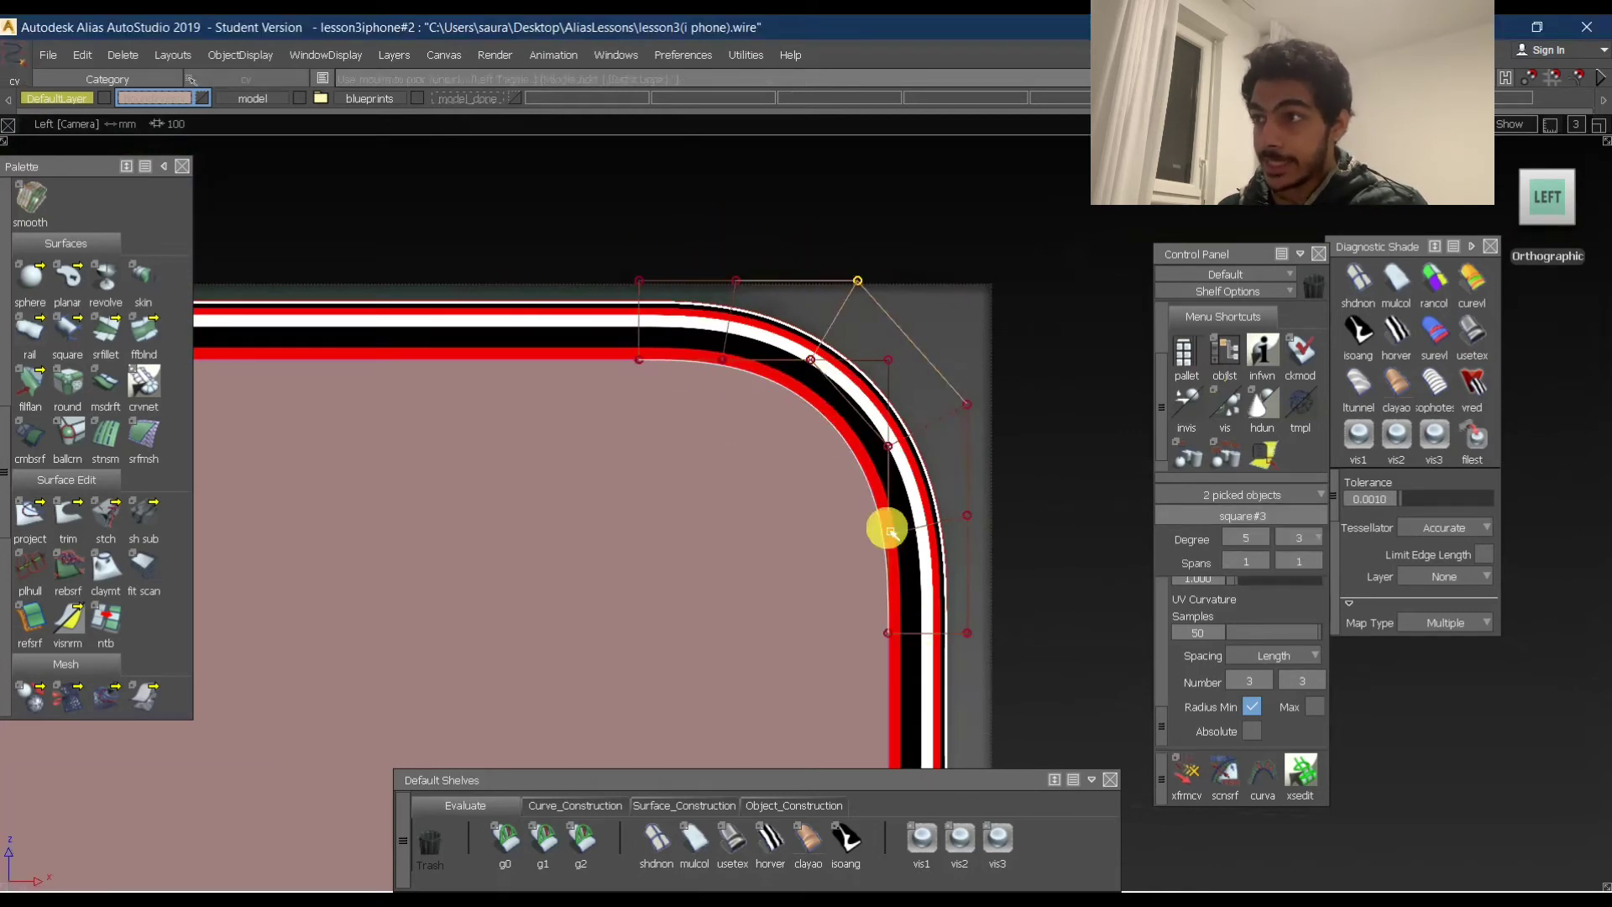
ctrl+shift+drag(903, 390, 1108, 367)
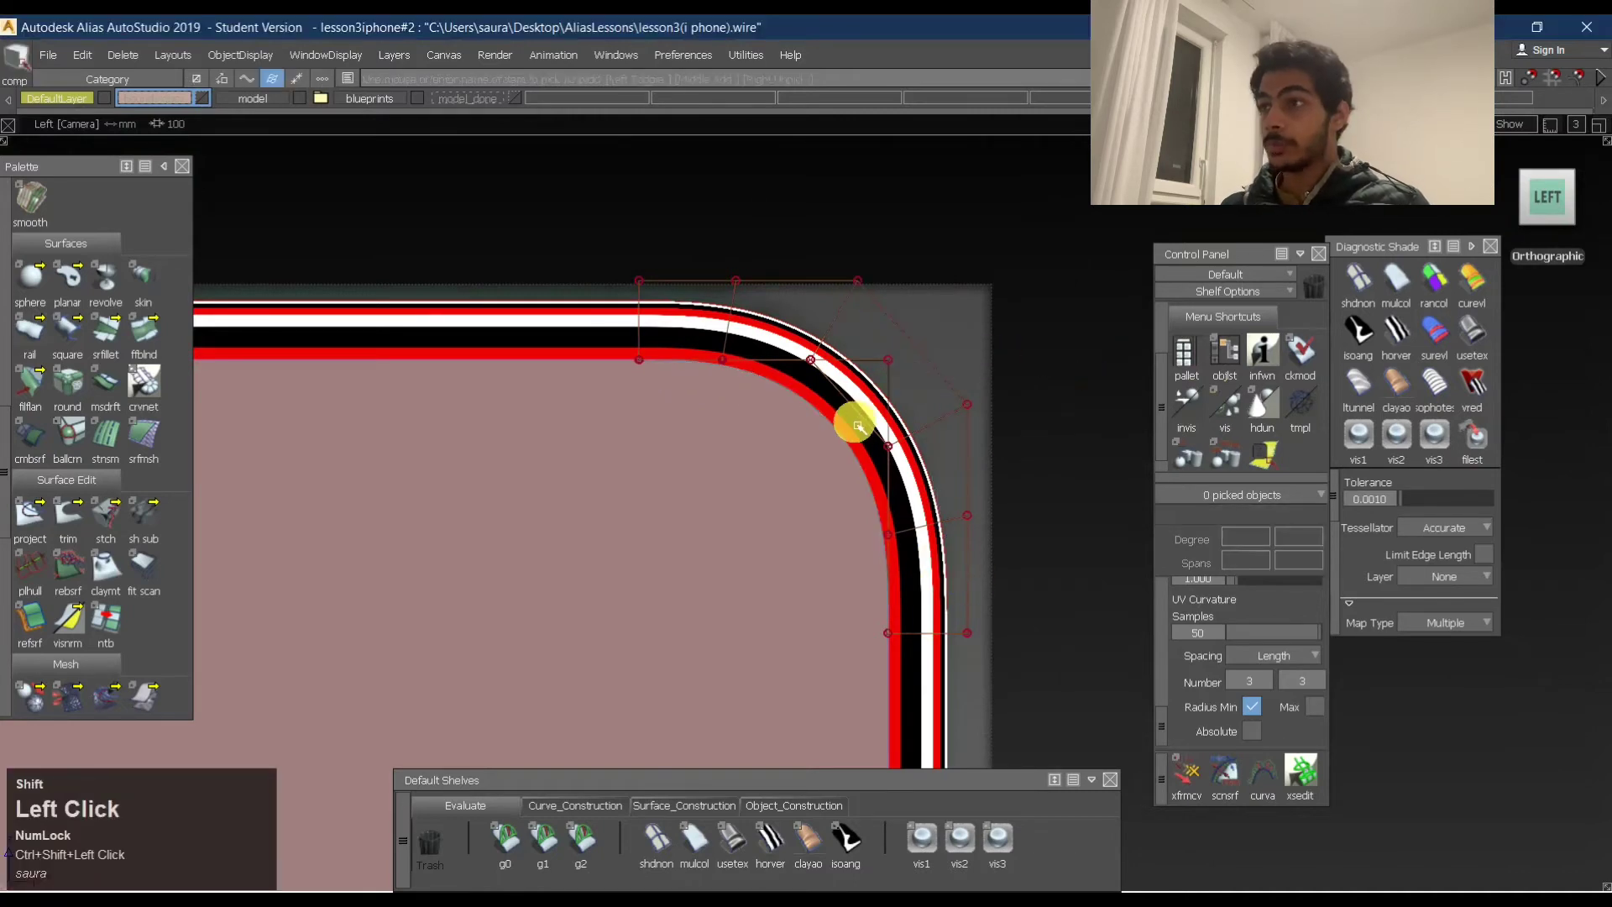
Toggle the corner surface's control points off and on to review their layout, leaving them hidden.
click(859, 420)
ctrl+shift+drag(835, 262, 931, 254)
ctrl+shift+drag(1000, 432, 1134, 439)
click(702, 348)
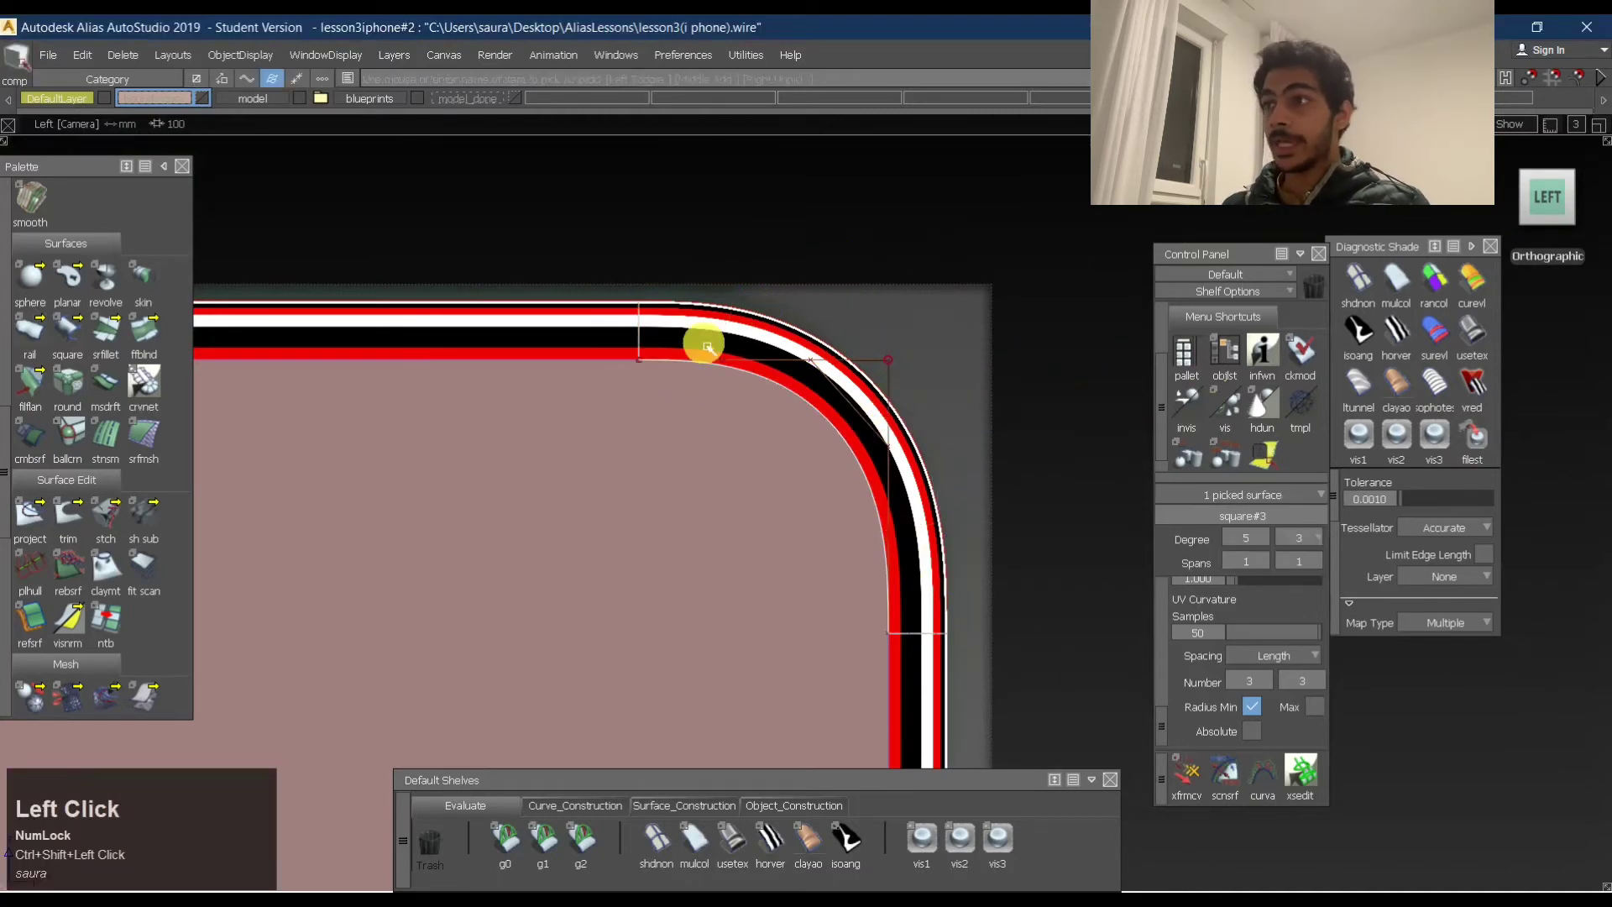
ctrl+shift+right_drag(785, 317, 929, 235)
ctrl+shift+drag(734, 458, 750, 303)
click(705, 335)
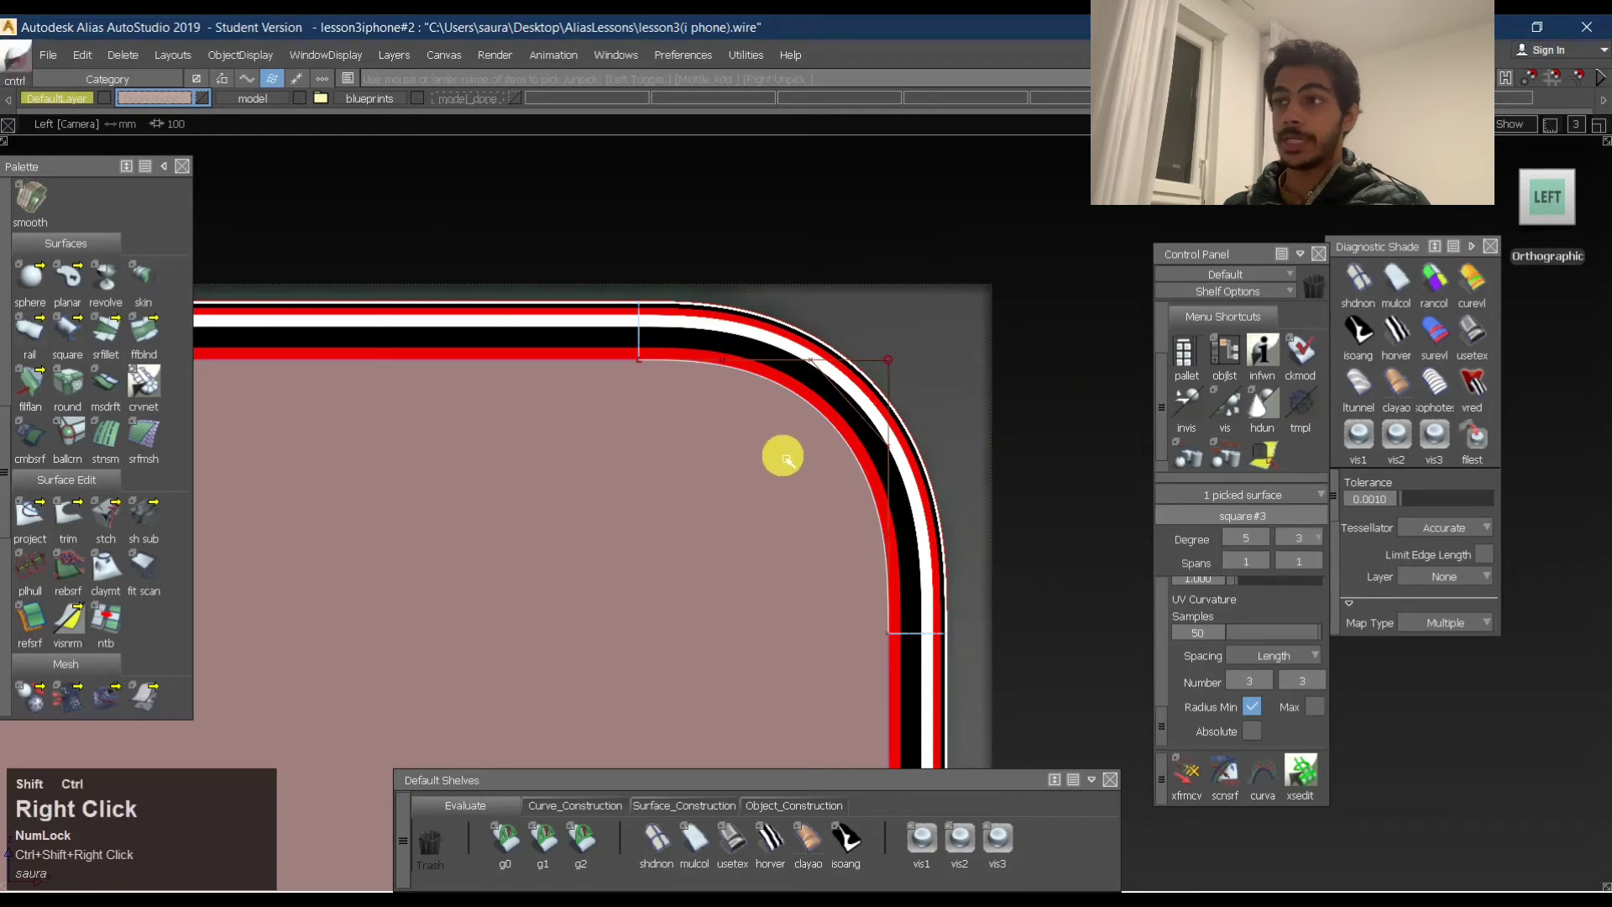
ctrl+shift+right_drag(781, 456, 820, 254)
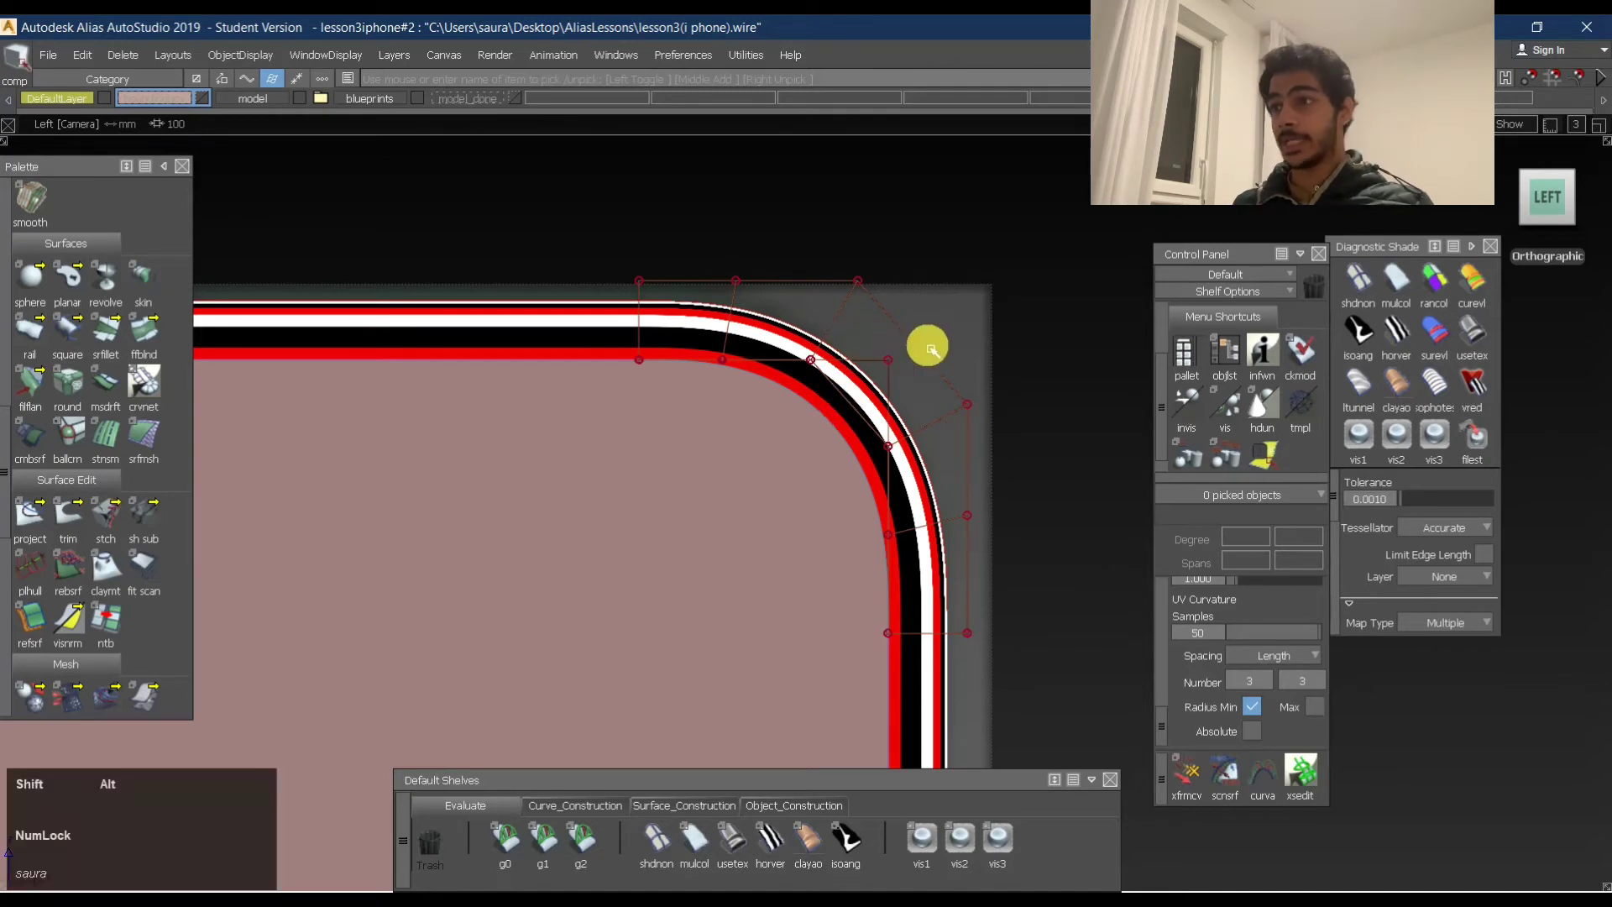
alt+shift+right_drag(930, 347, 831, 344)
alt+shift+middle_drag(832, 345, 771, 287)
ctrl+shift+drag(981, 305, 807, 323)
ctrl+shift+right_drag(834, 361, 1008, 216)
Examine the isoangle stripes running across the corner and the adjoining side surfaces from the Top and Back views.
alt+shift+drag(1007, 216, 315, 470)
click(1548, 191)
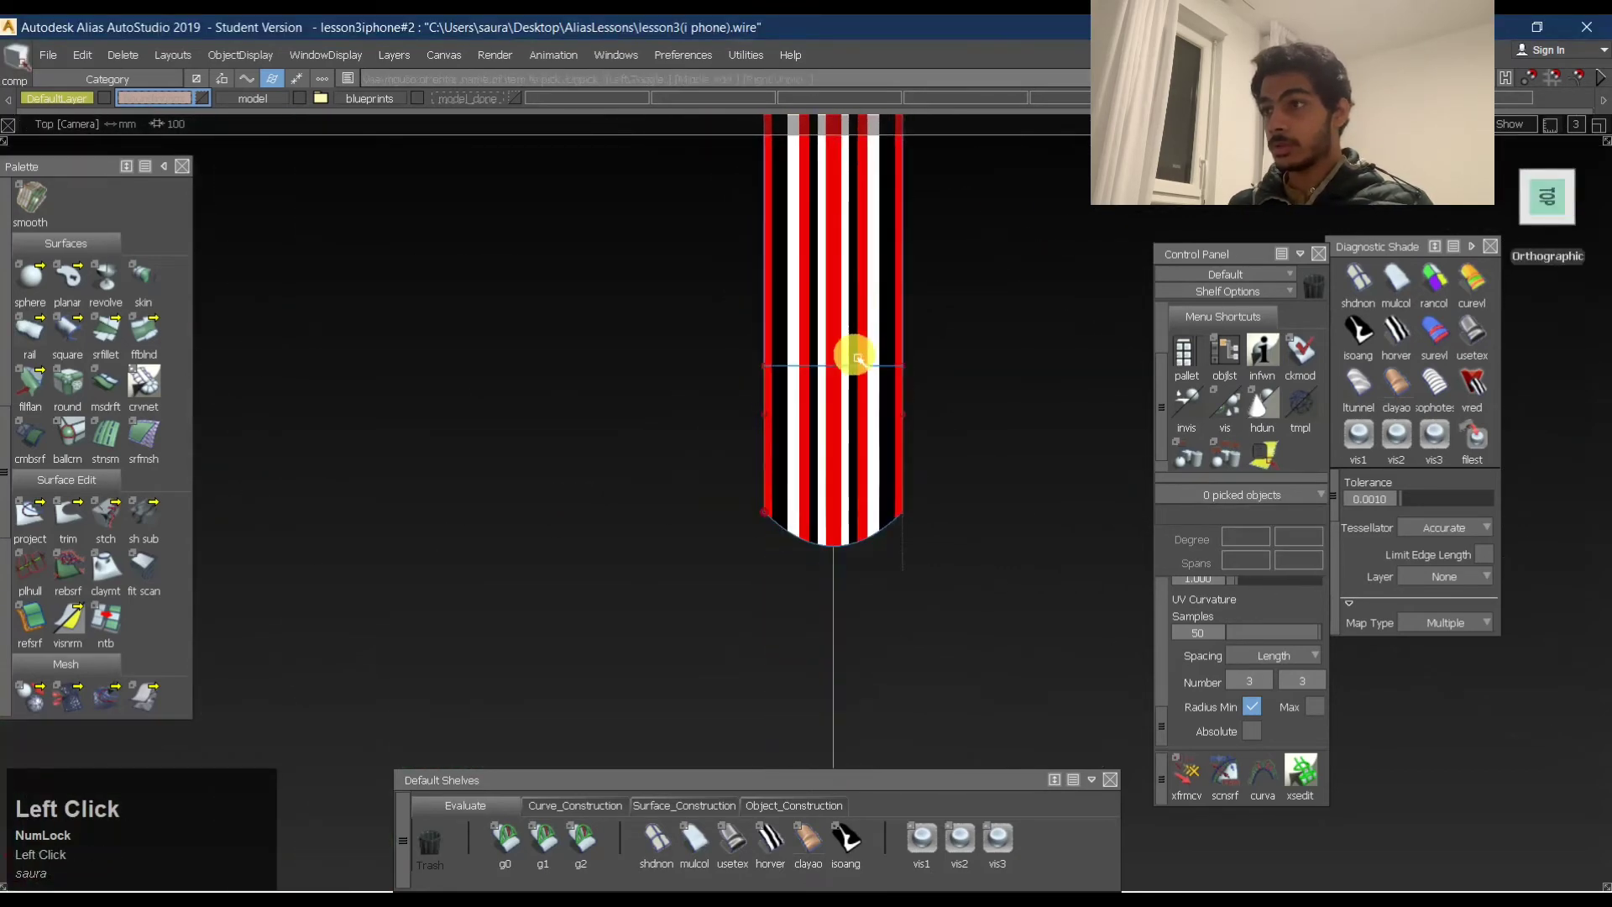
alt+shift+middle_drag(853, 353, 835, 421)
alt+shift+right_drag(835, 421, 874, 399)
alt+shift+middle_drag(874, 400, 827, 402)
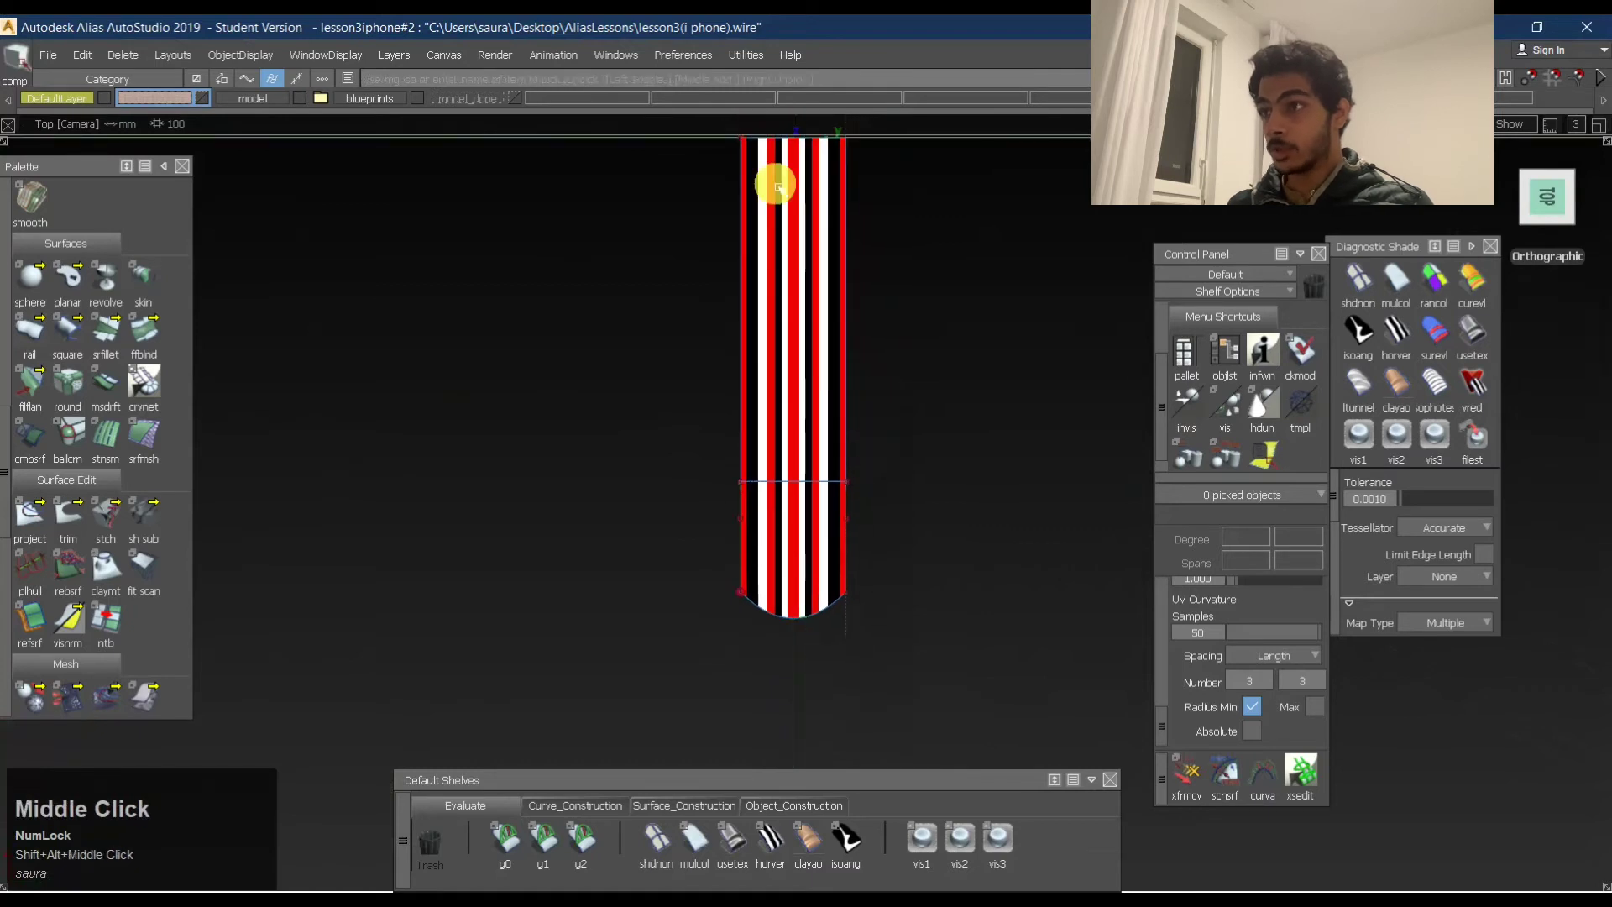
alt+shift+drag(779, 649, 793, 276)
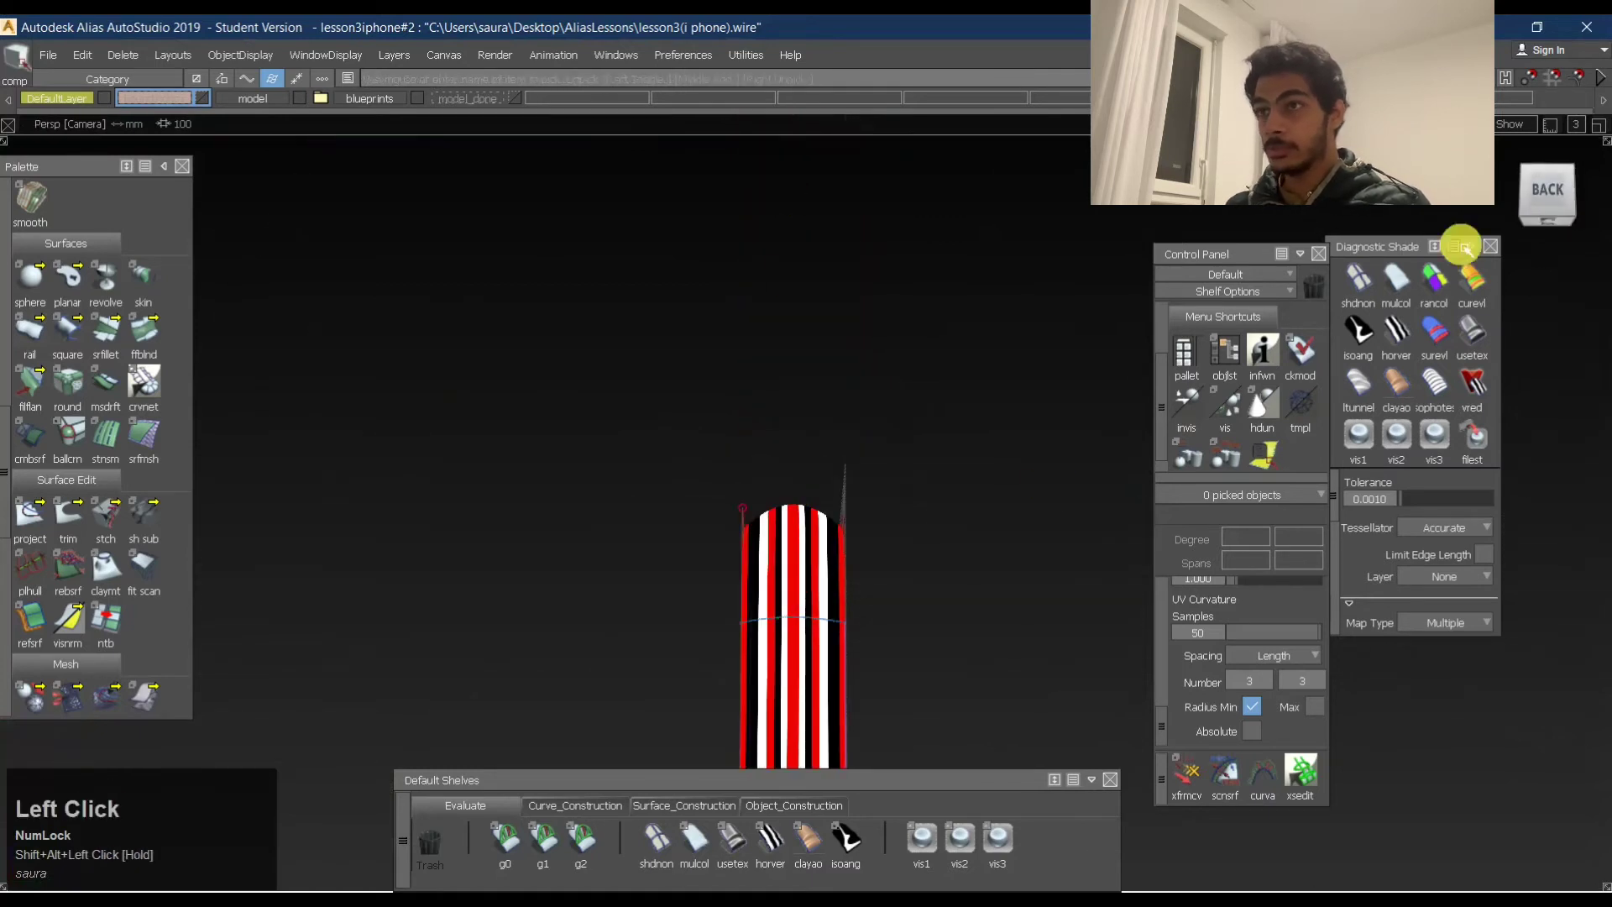
click(1548, 195)
alt+shift+middle_drag(889, 604, 861, 469)
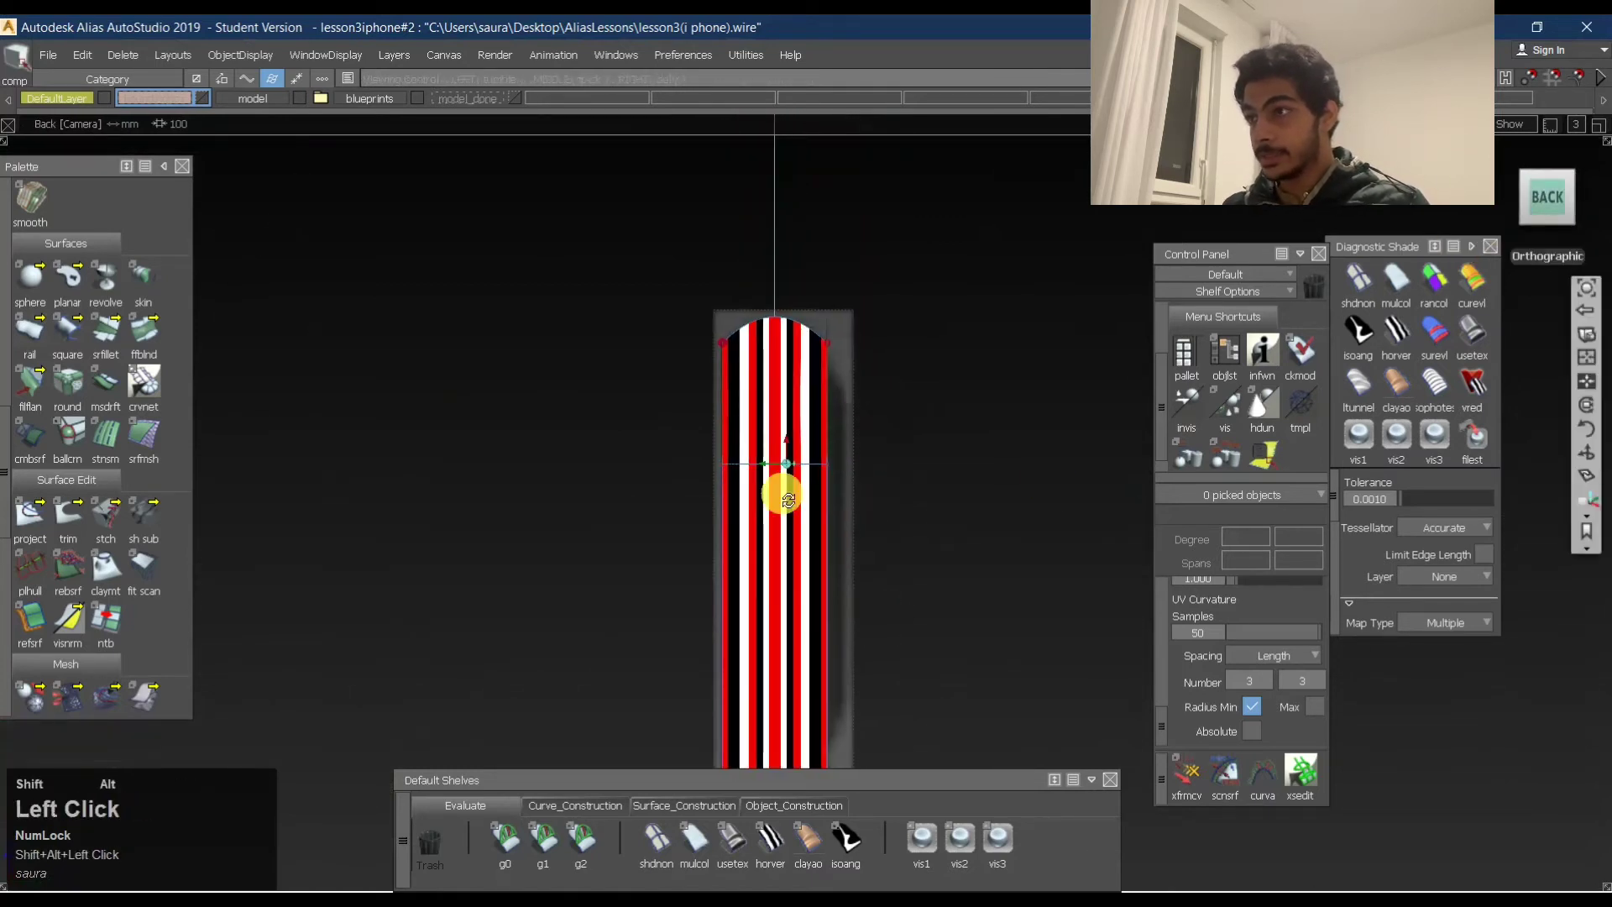
alt+shift+right_drag(779, 479, 828, 628)
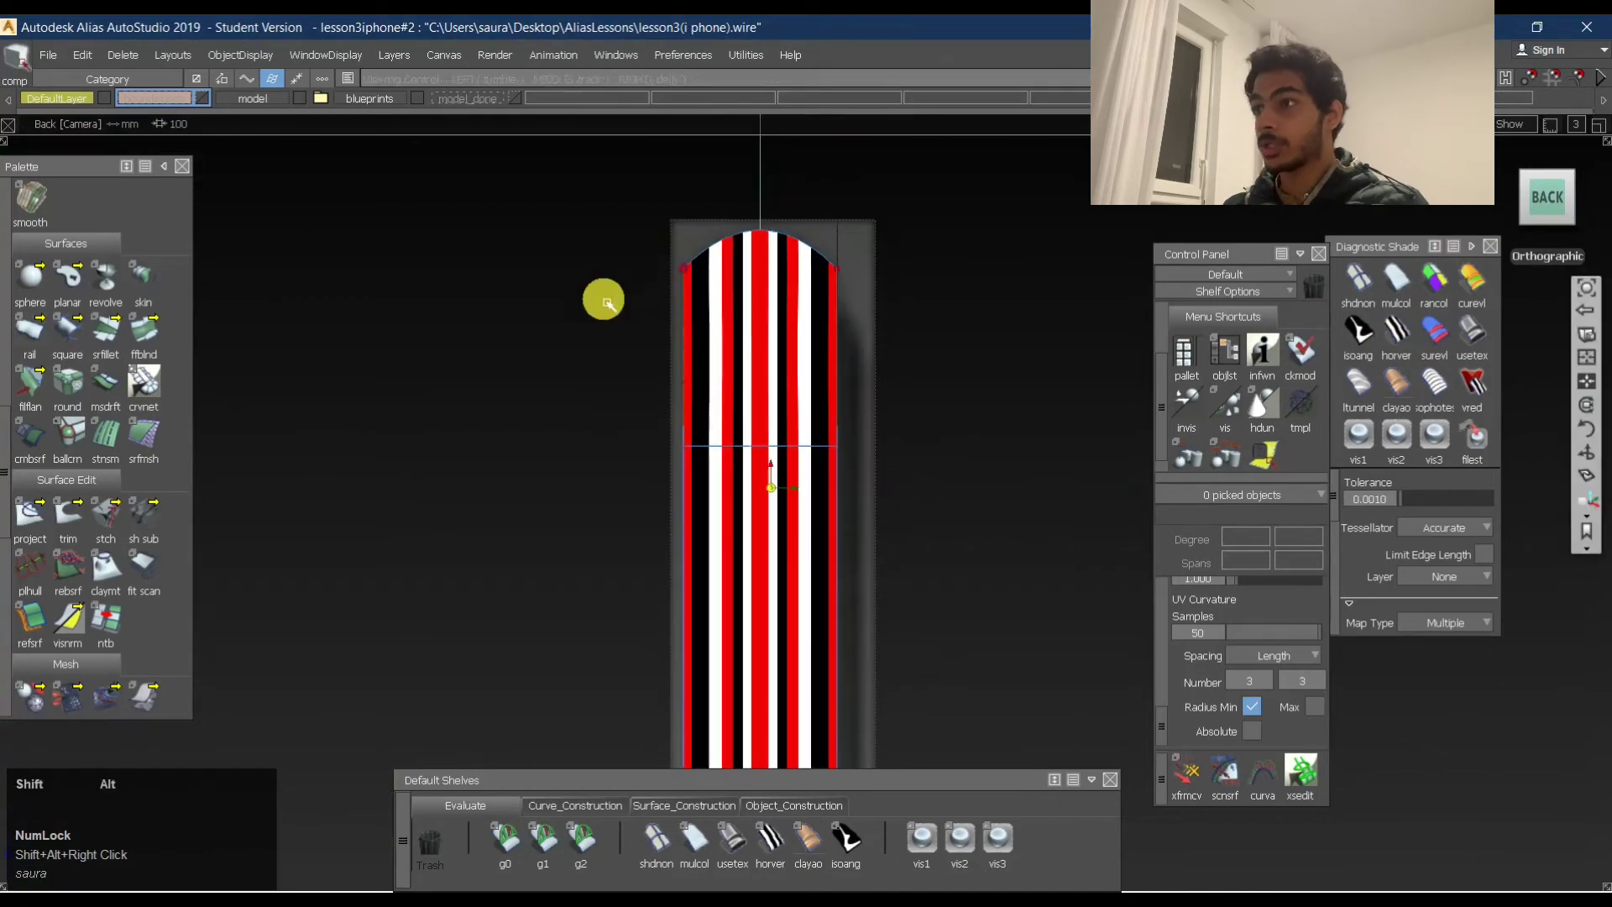
mouse_move(601, 299)
alt+shift+mouse_down()
mouse_move(1022, 471)
mouse_move(569, 295)
mouse_move(605, 277)
alt+shift+mouse_up()
click(1571, 207)
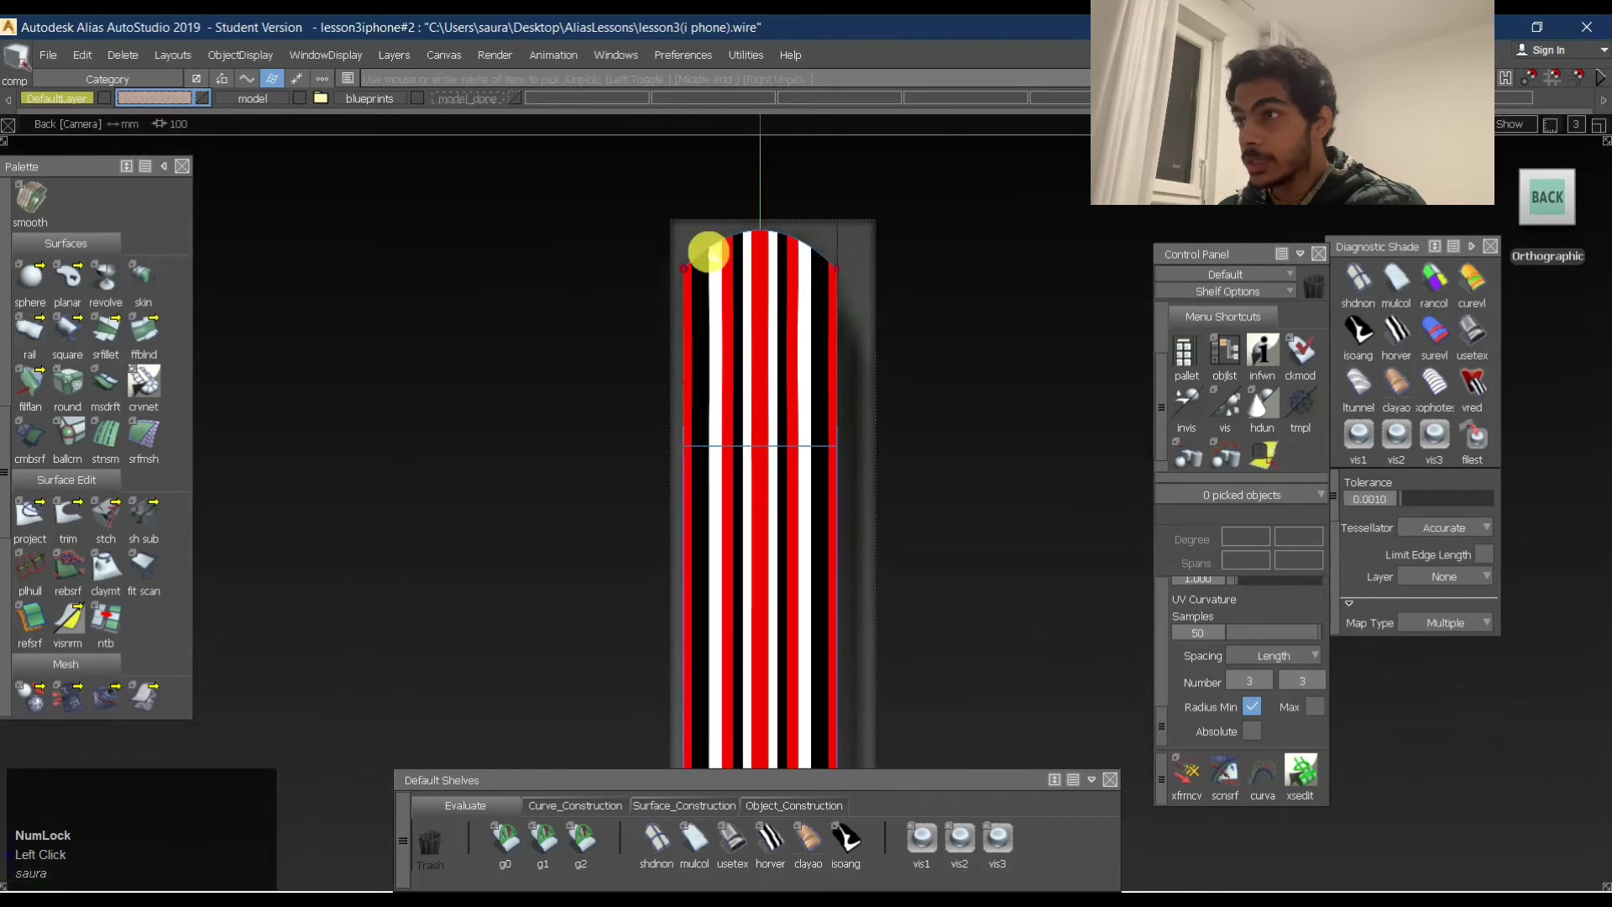
Return to the Left view and turn off the diagnostic shading.
key(shift+alt)
click(1514, 237)
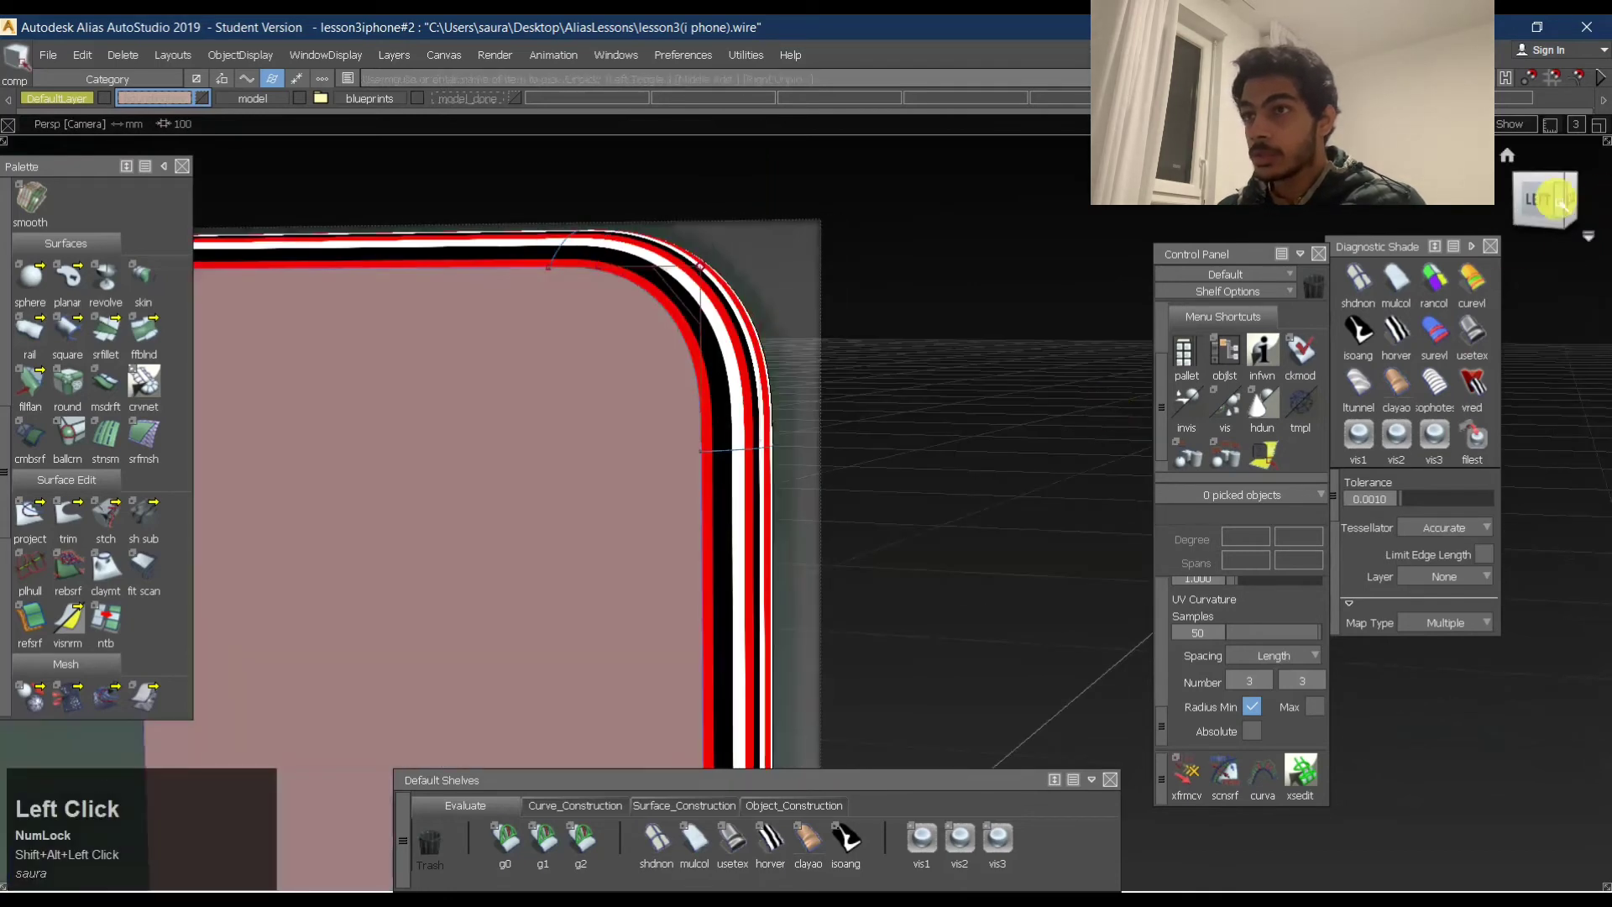
click(659, 839)
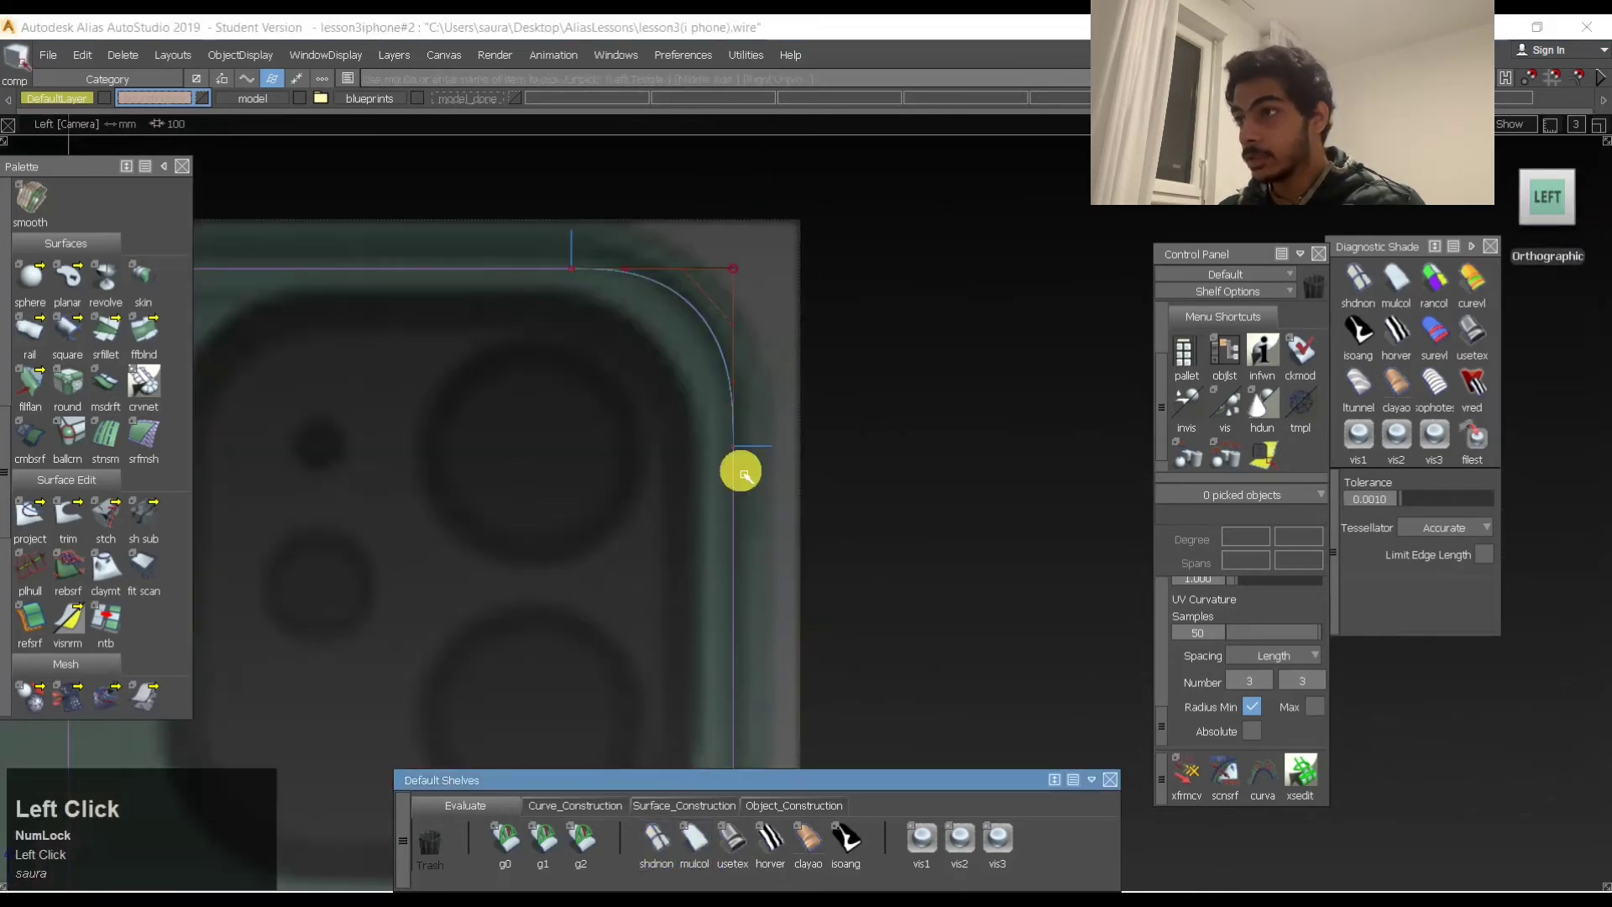
Show the corner surface's control points and return to the Left view with nothing selected.
ctrl+shift+click(691, 263)
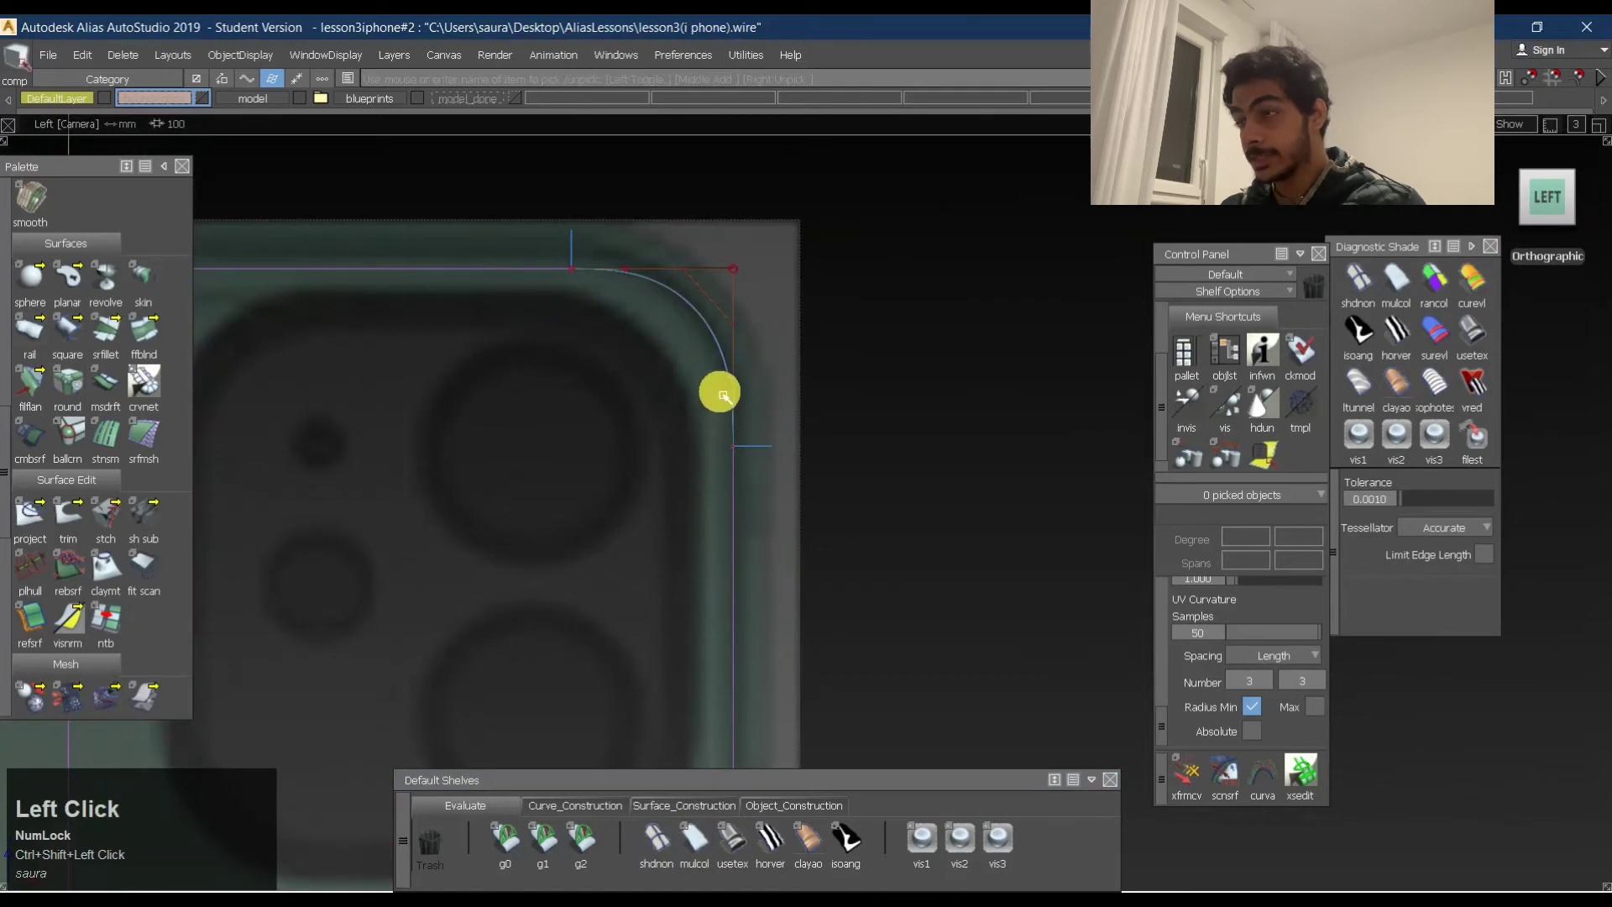
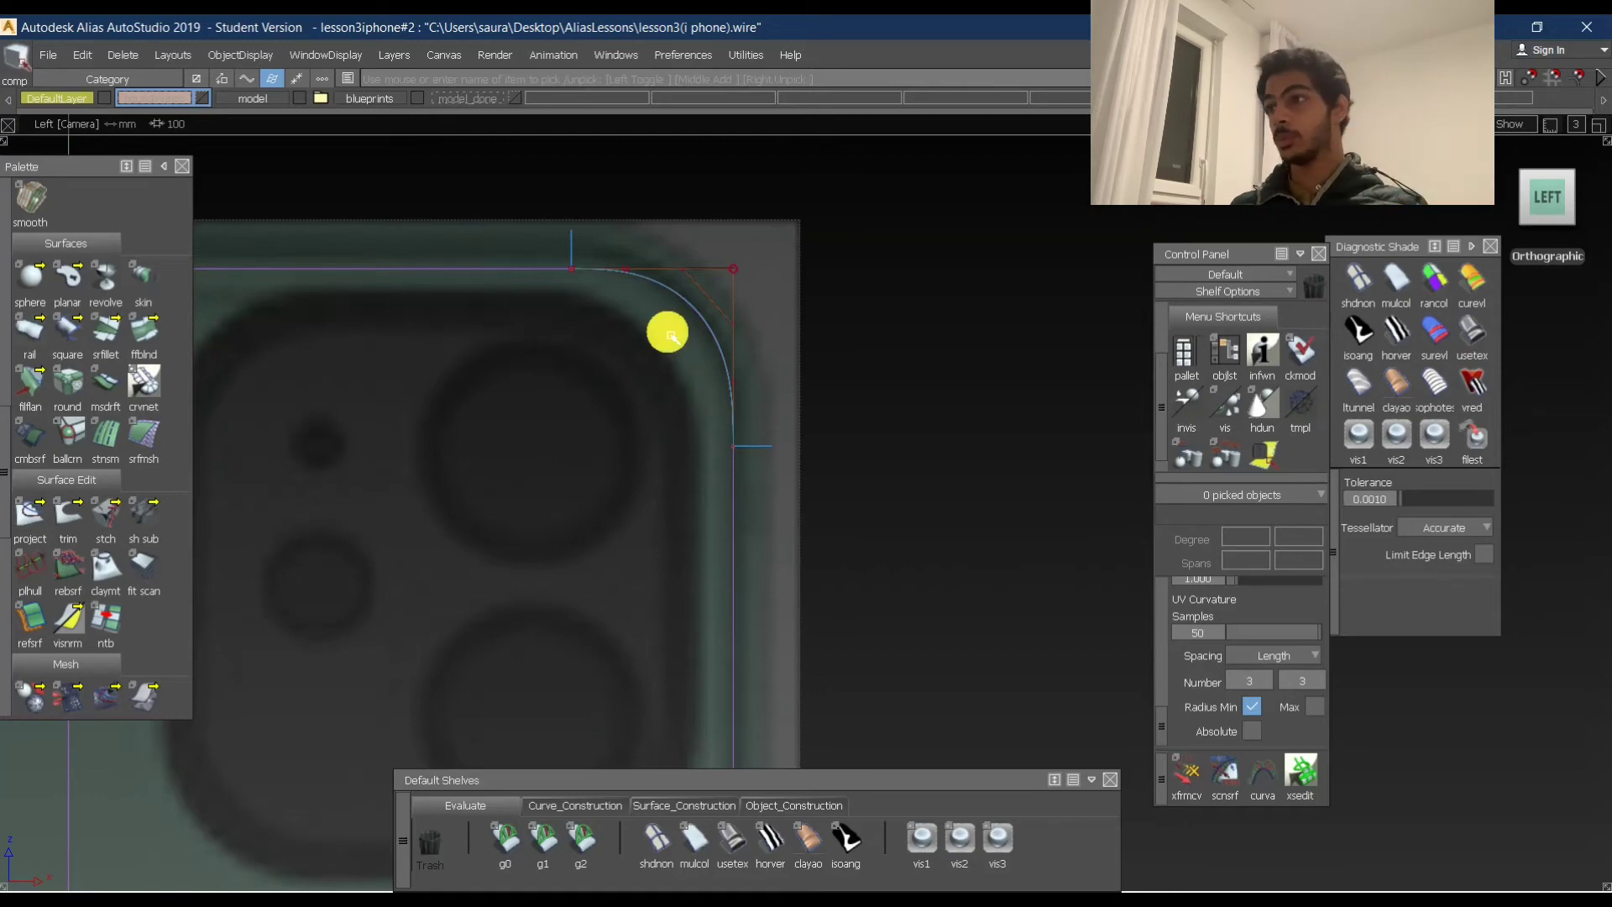
alt+shift+drag(677, 227, 572, 327)
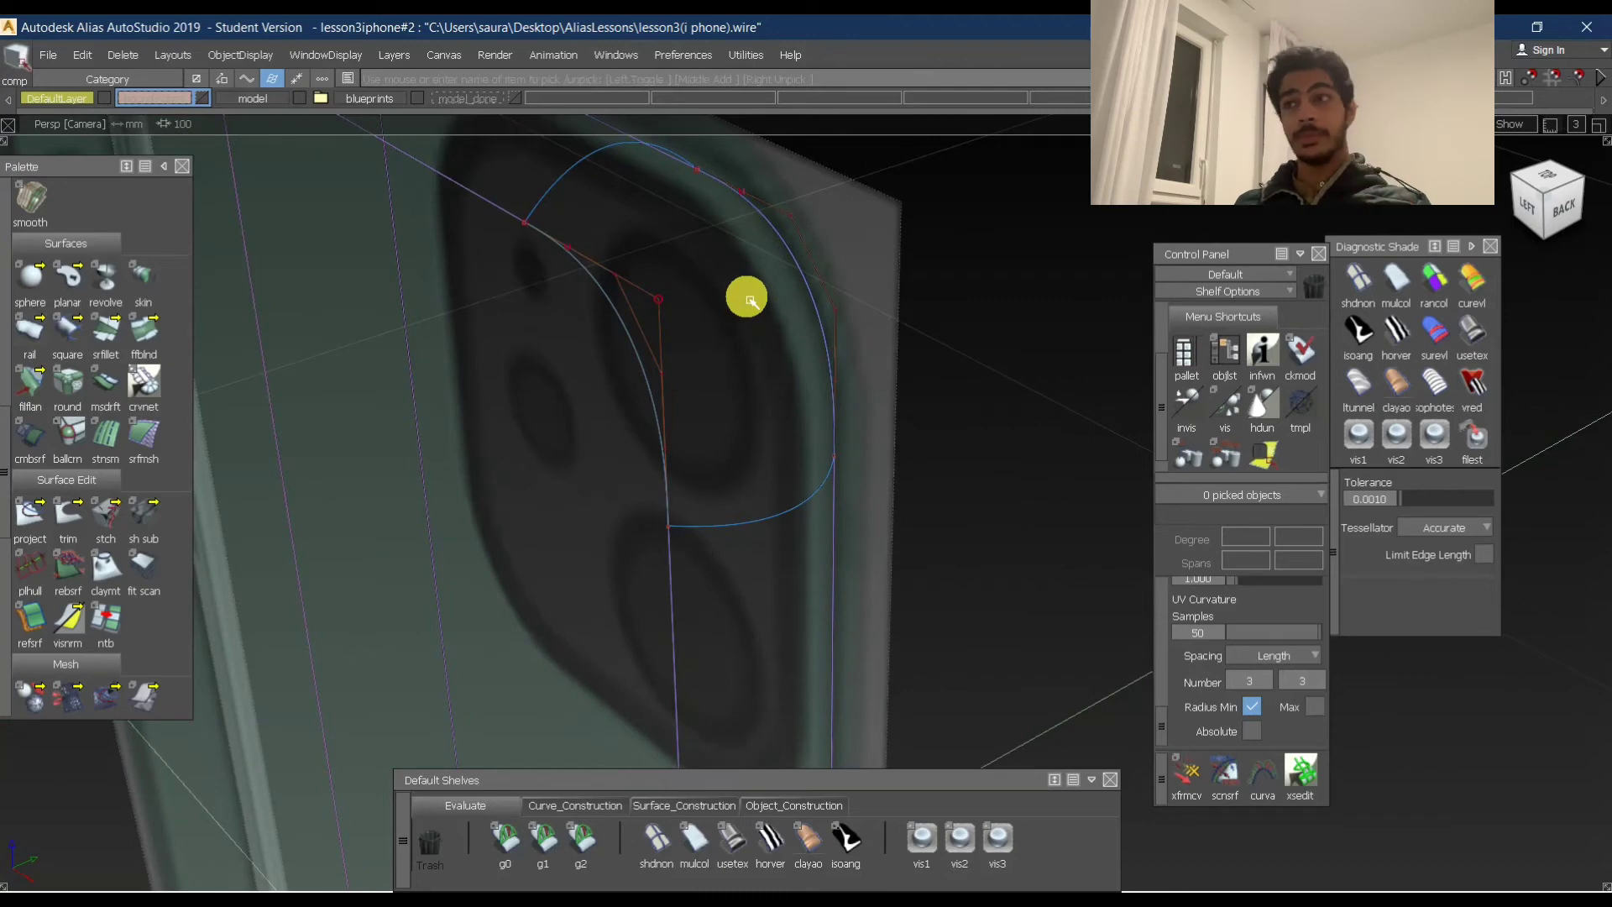
click(691, 527)
click(832, 285)
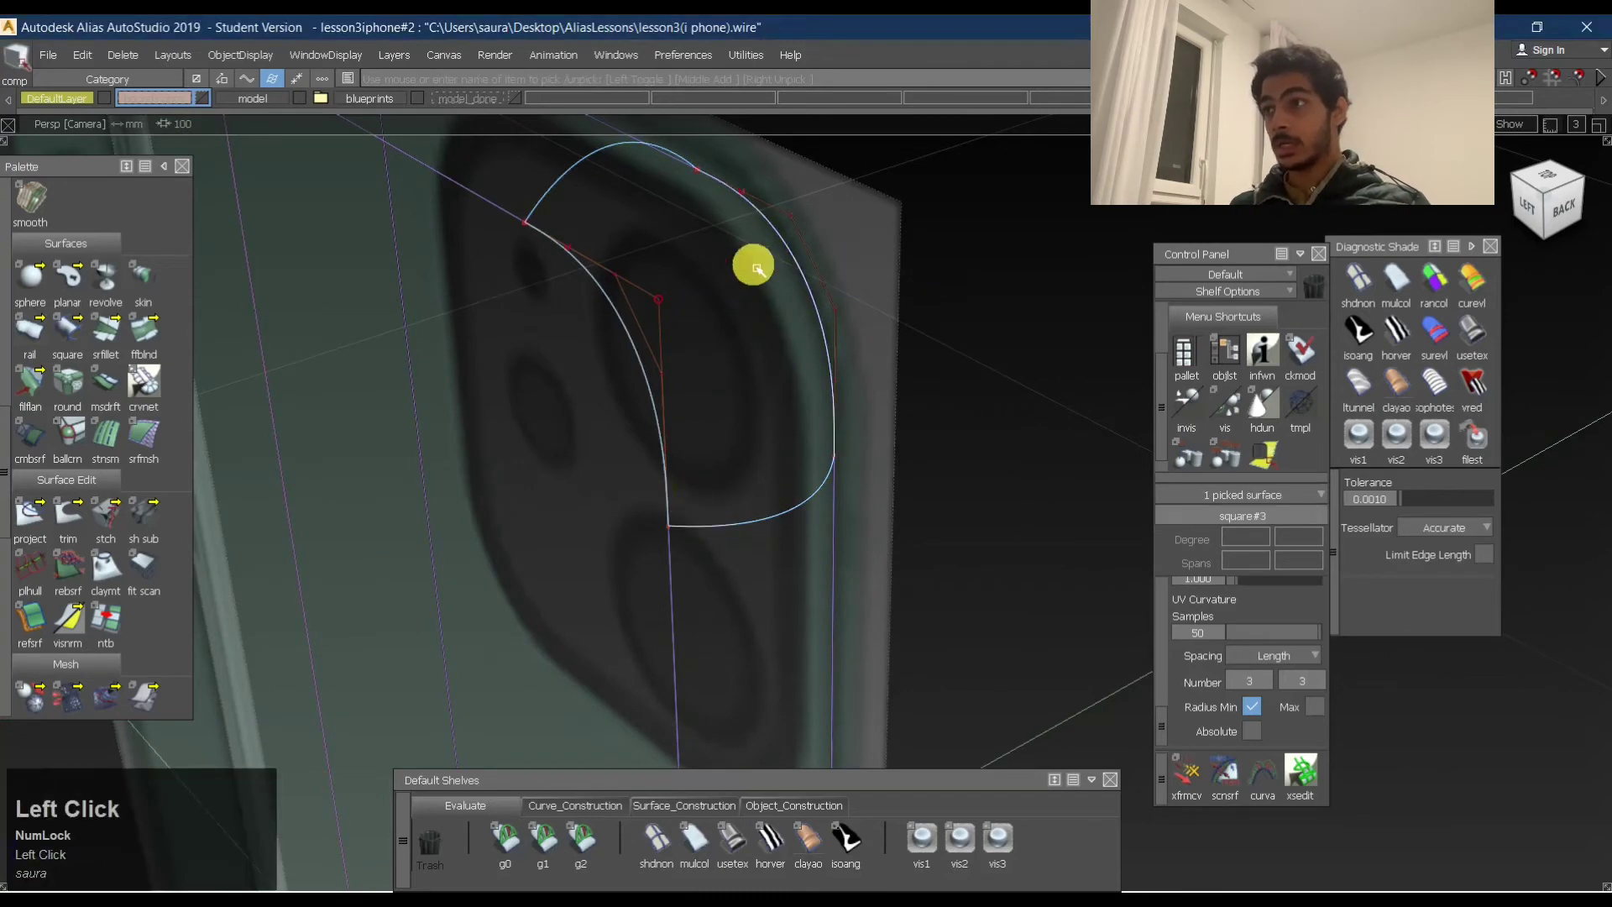
ctrl+shift+right_click(635, 377)
alt+shift+drag(636, 377, 903, 350)
alt+shift+middle_drag(904, 349, 684, 418)
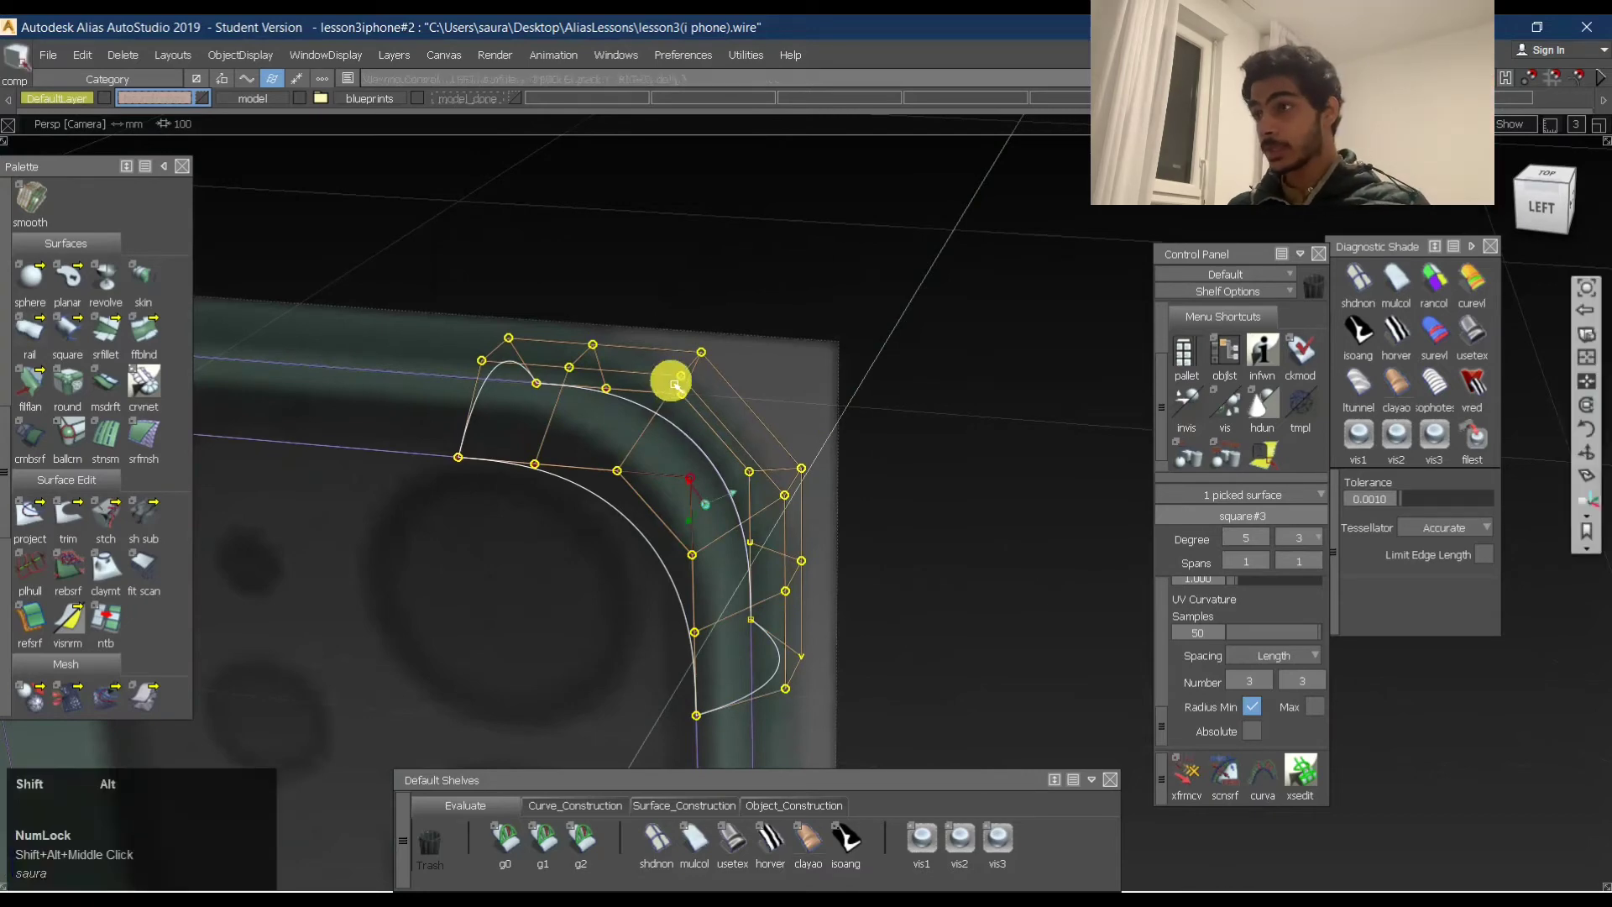
alt+shift+drag(670, 375, 666, 420)
click(1548, 199)
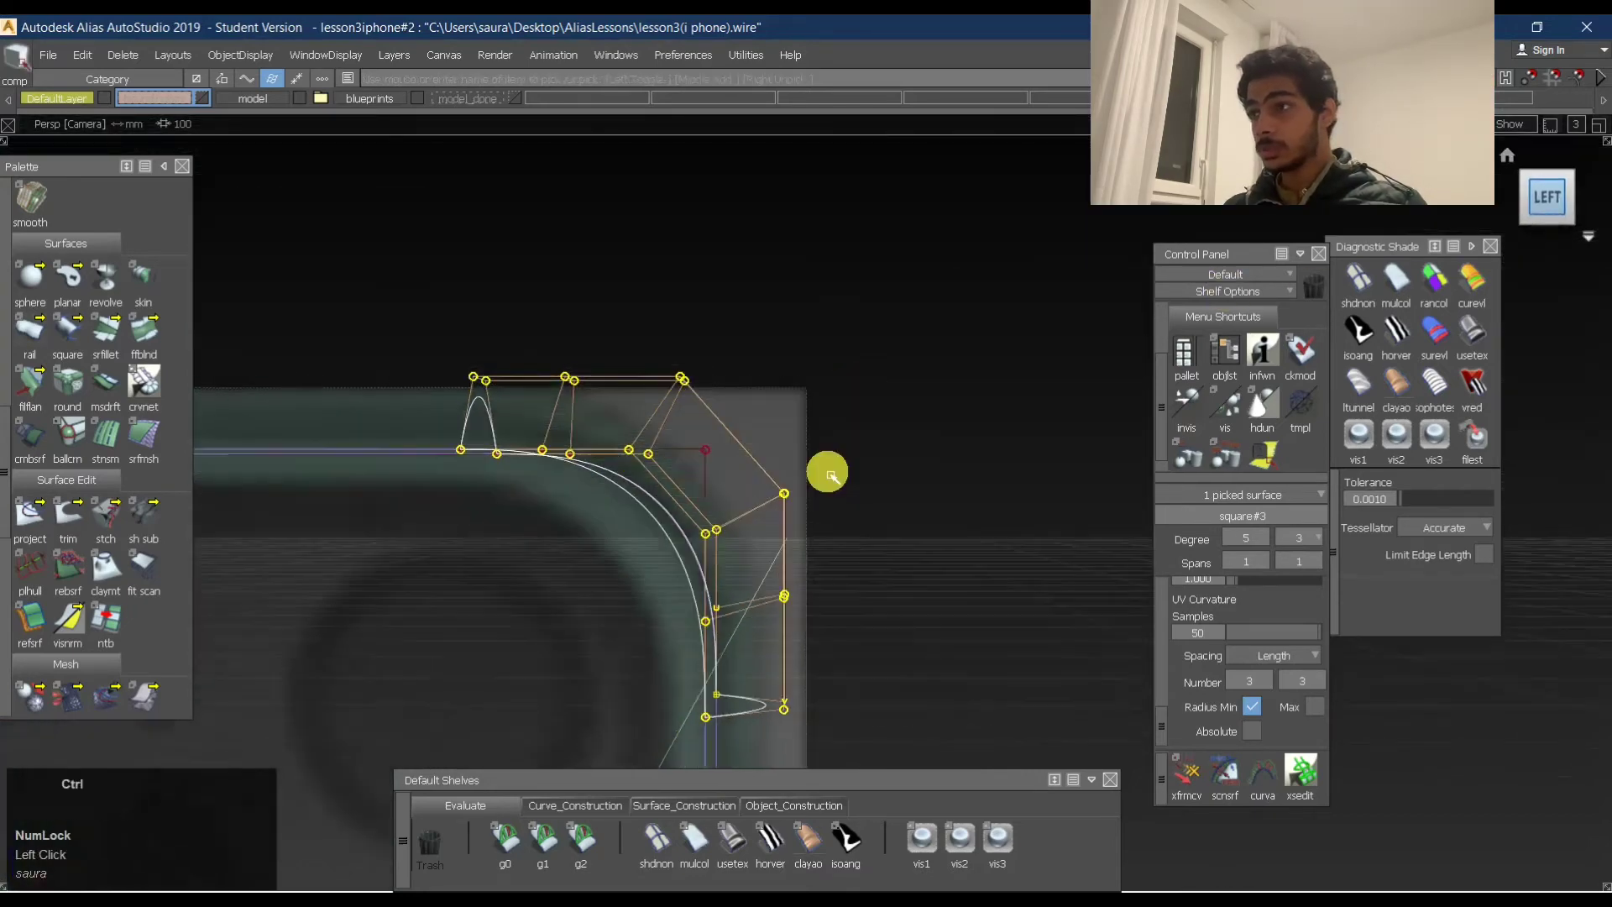
ctrl+shift+click(567, 378)
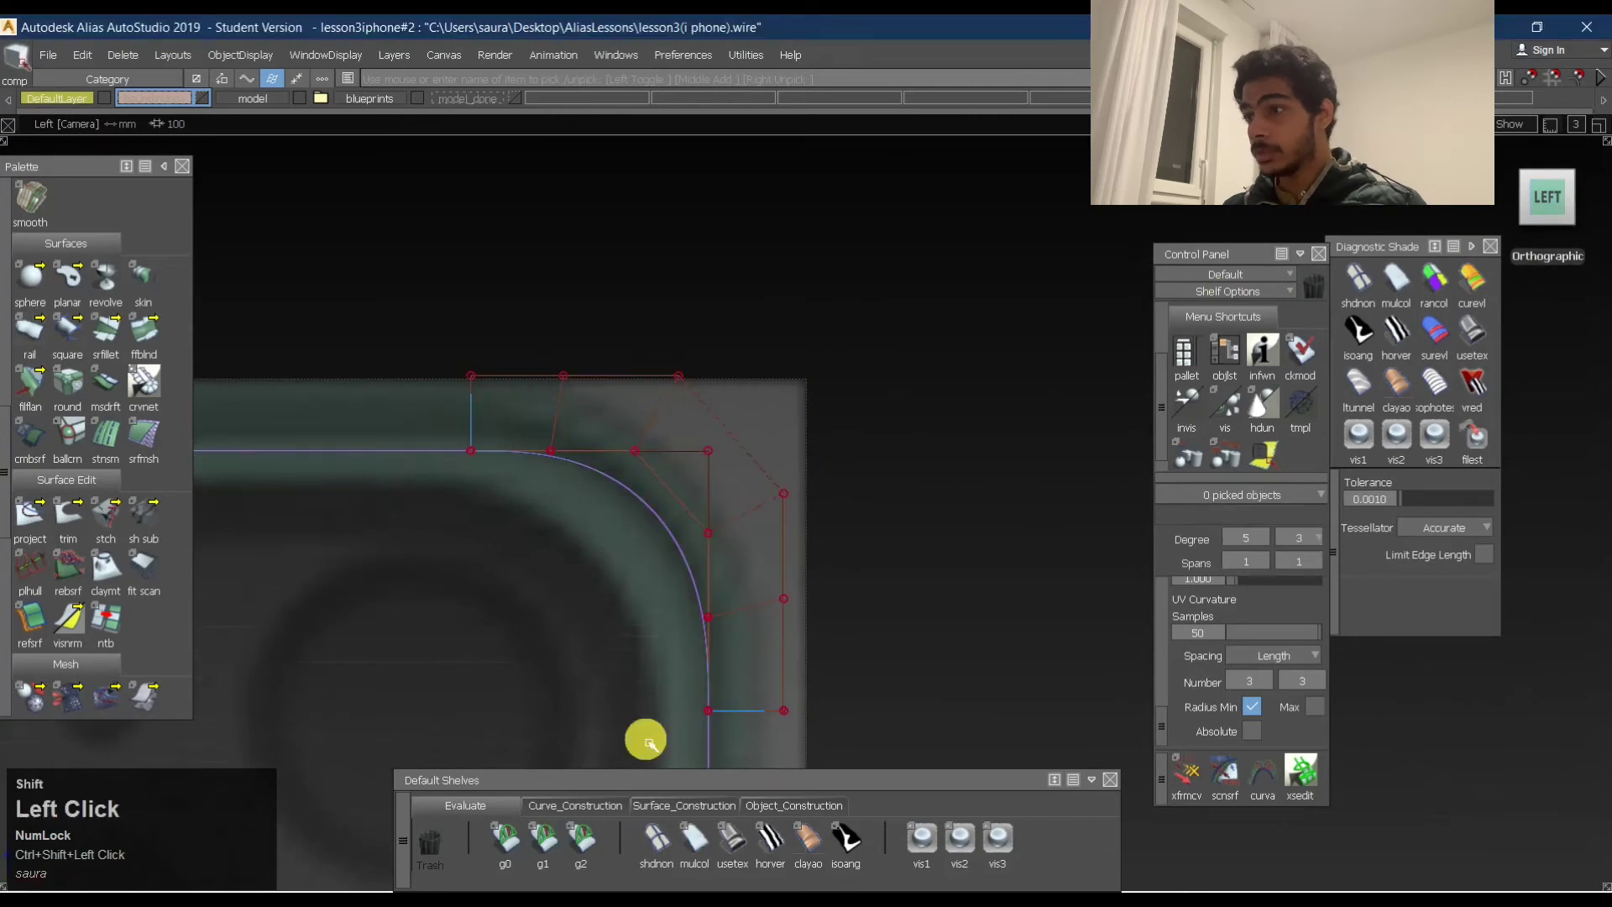
Check G2 continuity where the corner surface's two ends meet the adjoining side surfaces.
click(581, 840)
click(470, 417)
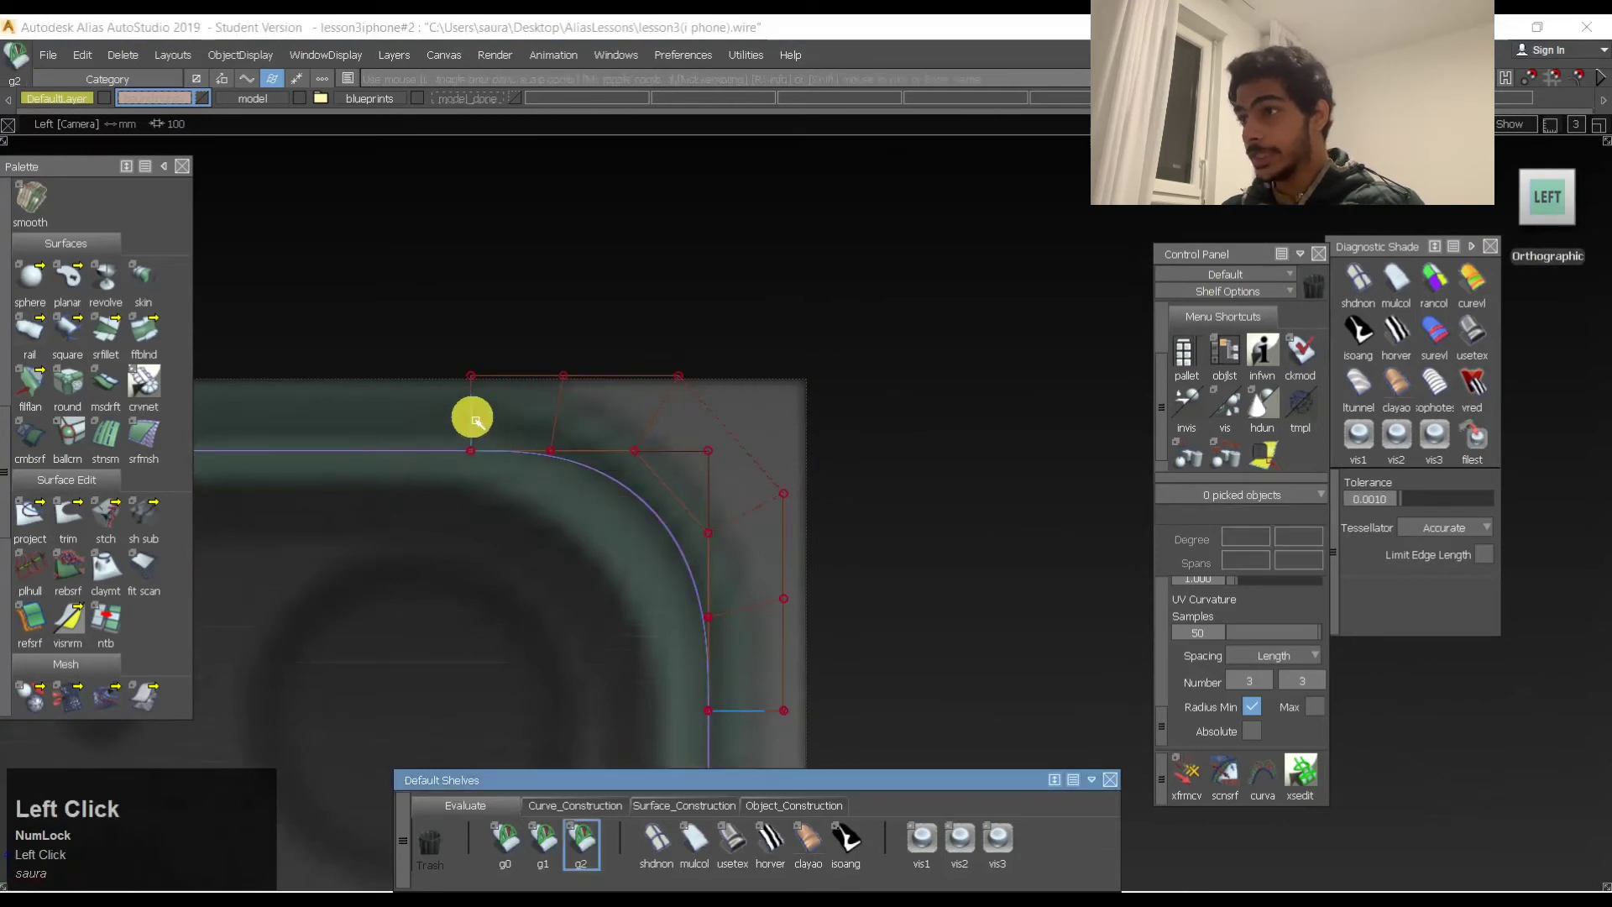
click(756, 715)
alt+shift+drag(774, 468, 756, 315)
click(1533, 211)
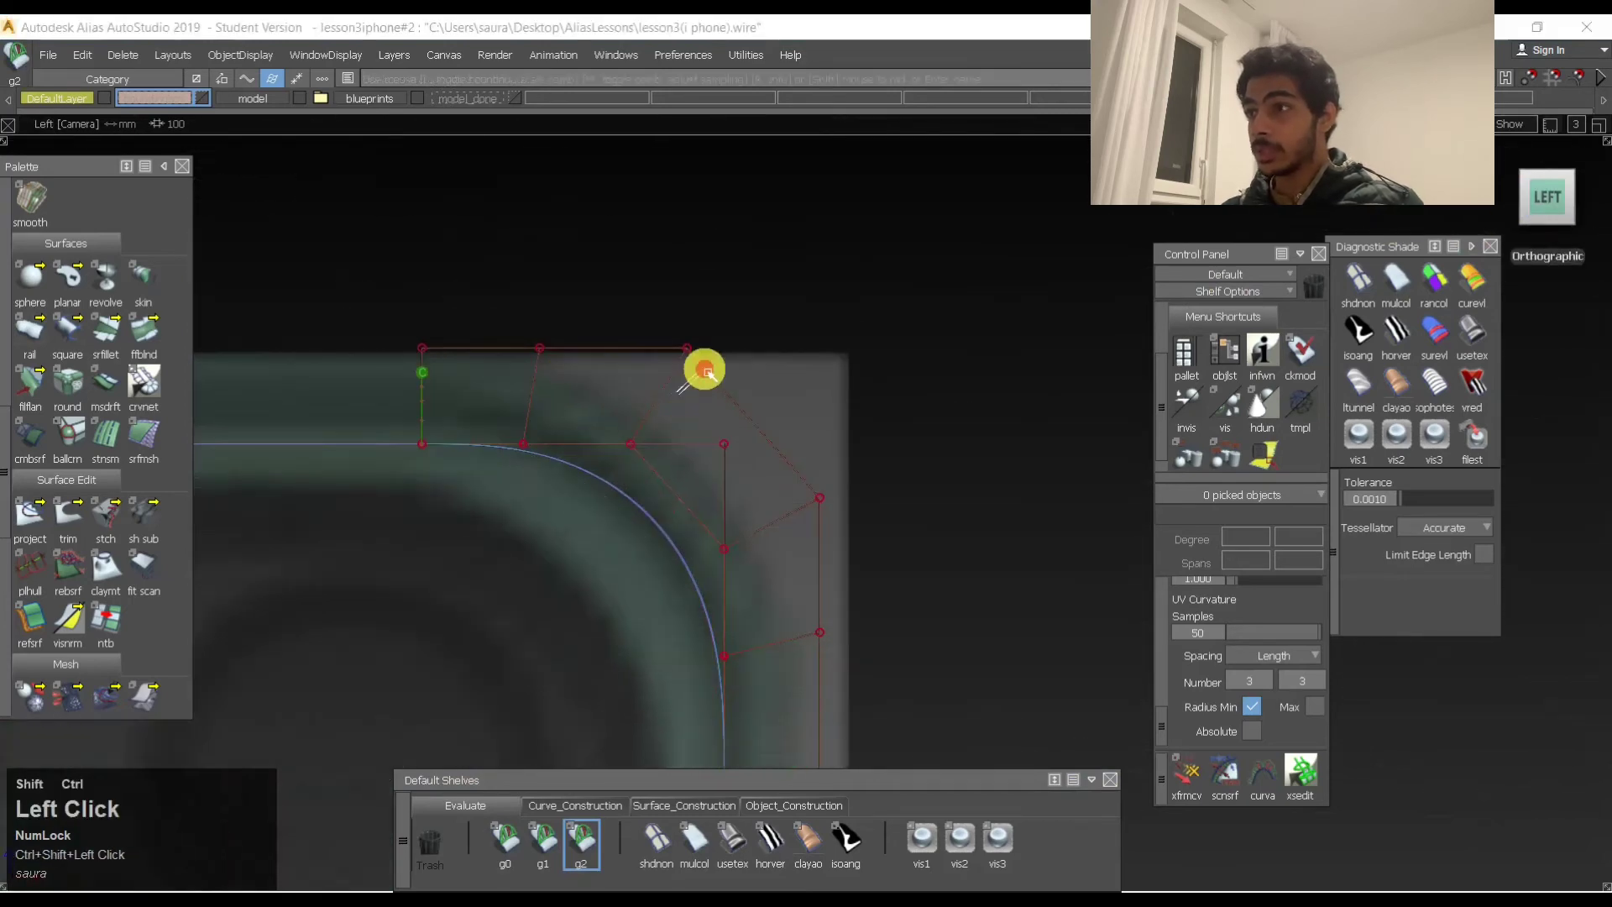
Try moving the third outer control points along the corner's upper edge to test G2 continuity, and undo both moves.
ctrl+shift+drag(760, 424, 774, 301)
right_drag(834, 348, 834, 326)
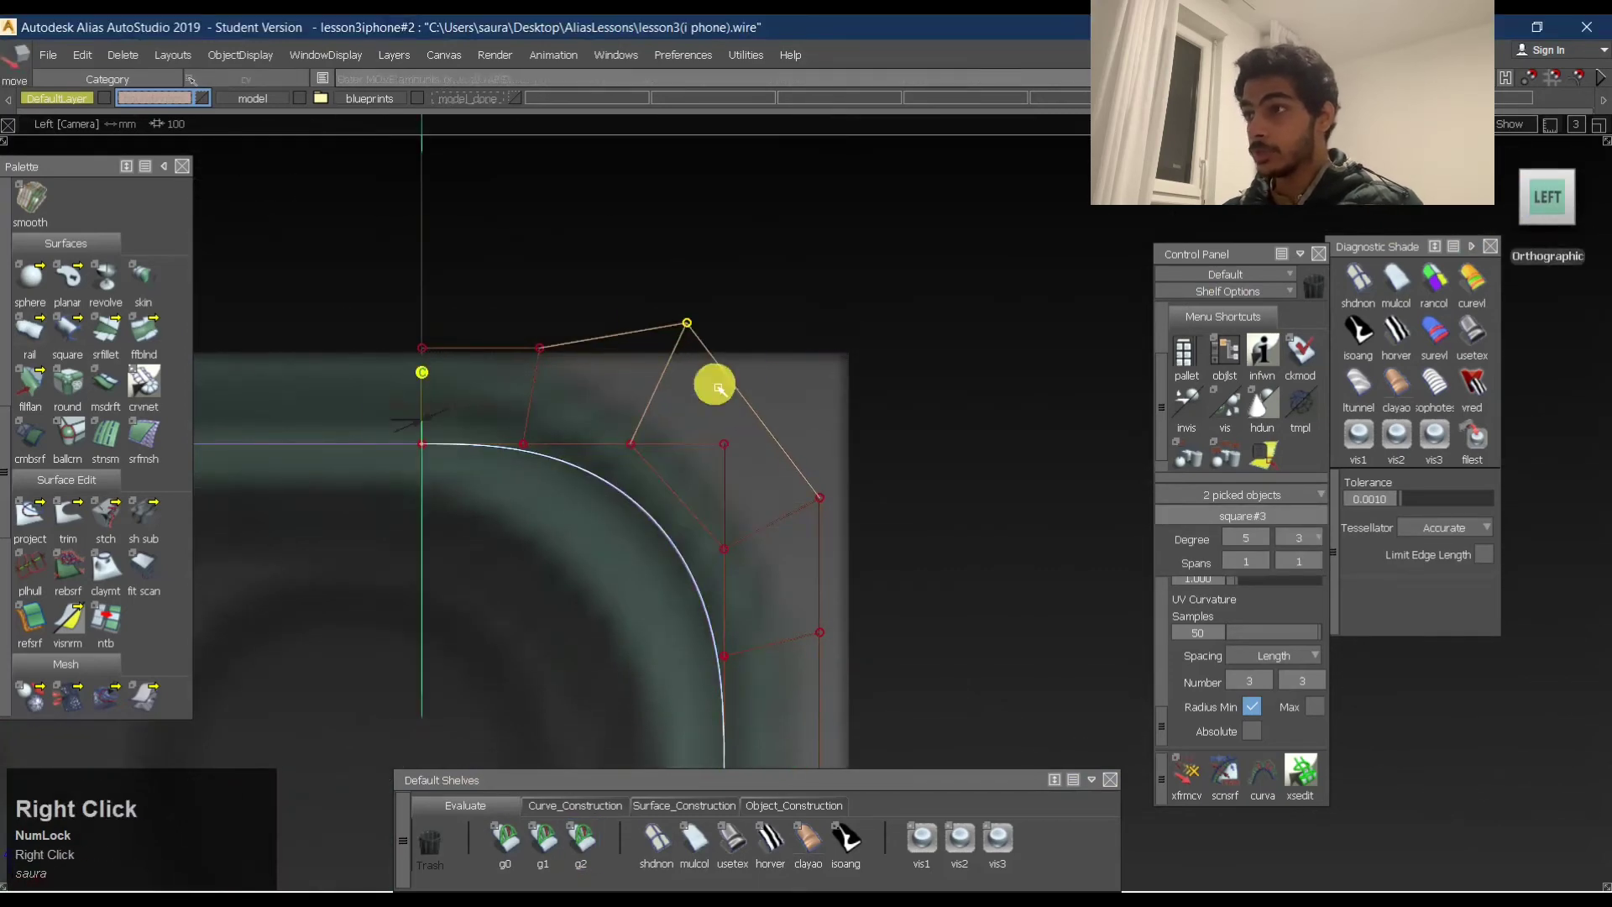
key(ctrl+z)
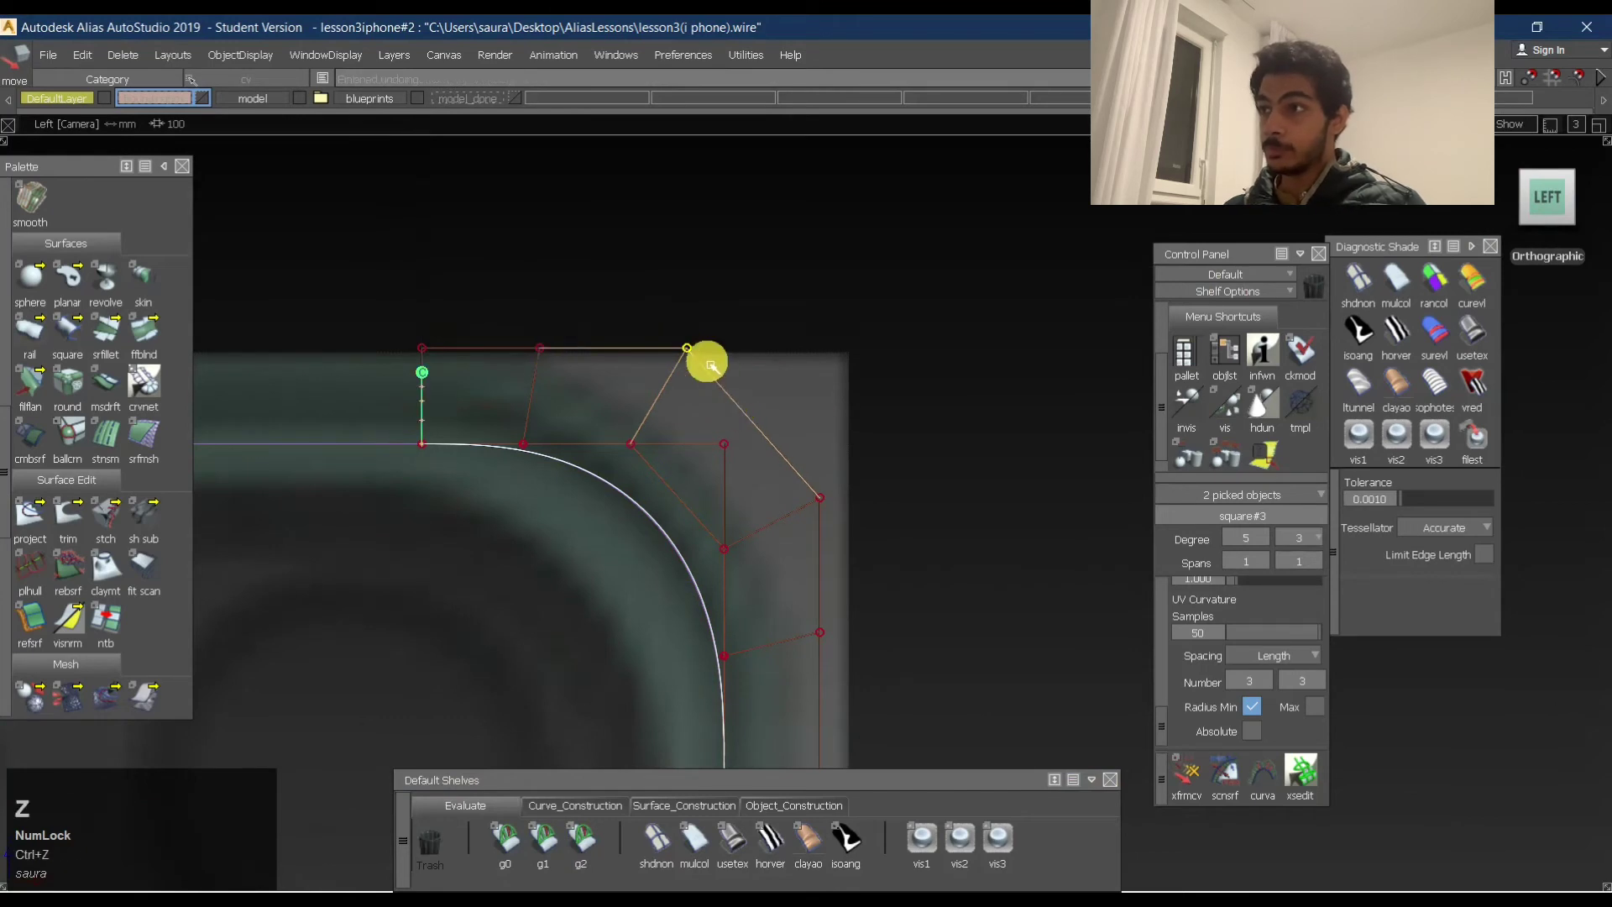
middle_drag(711, 366, 764, 384)
key(ctrl+z)
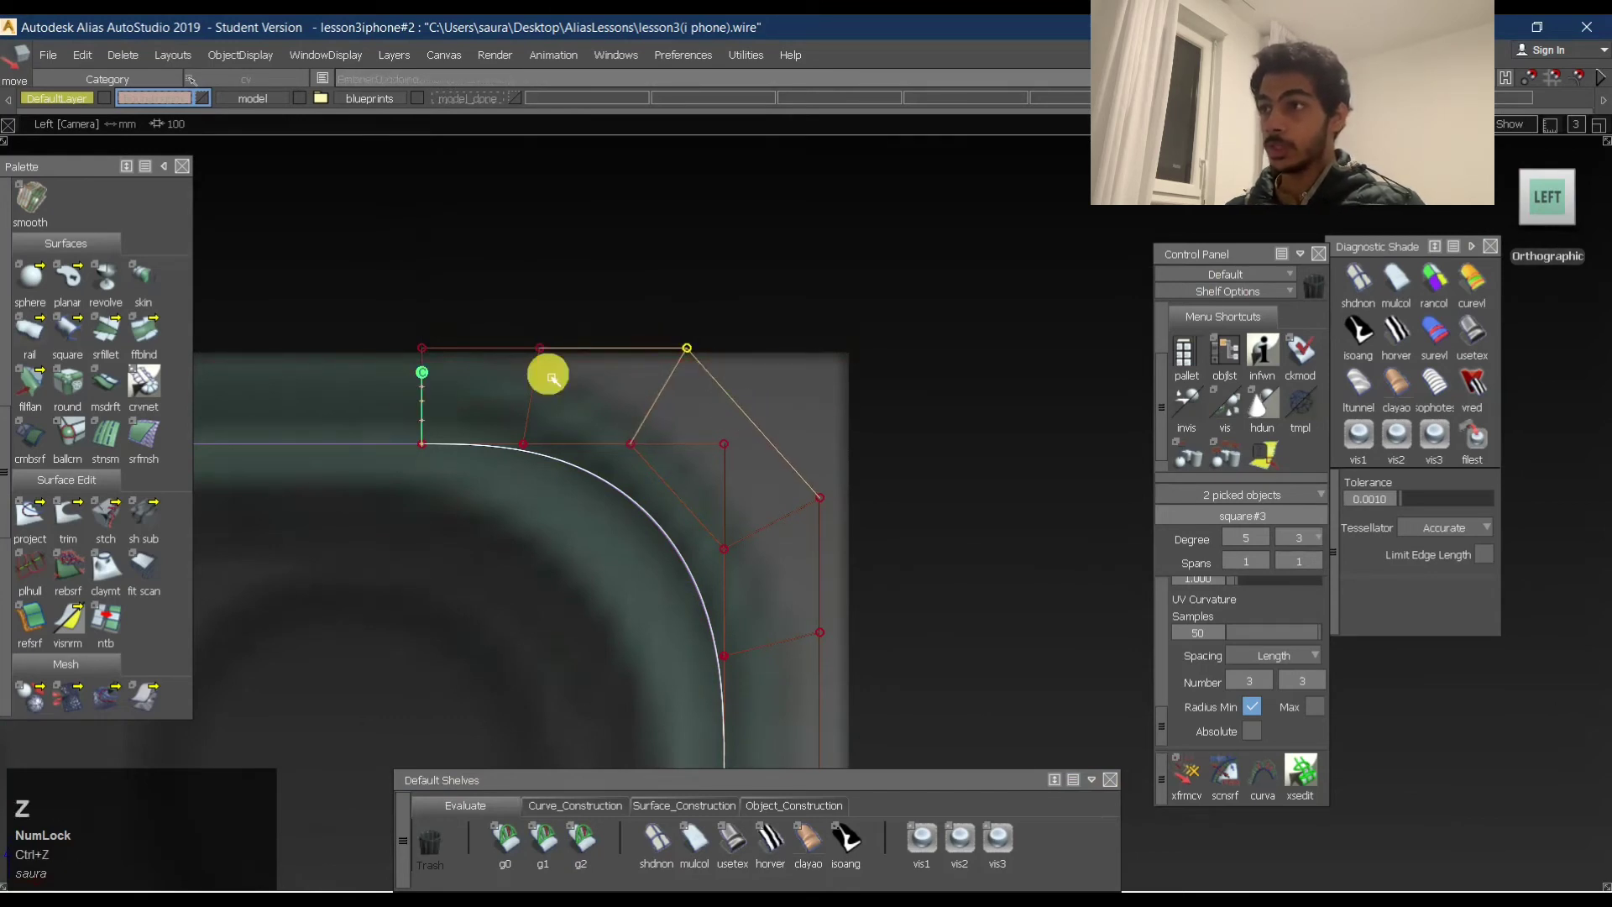
Try moving the matching third outer control points on the corner's vertical side, and undo the move.
click(849, 521)
click(856, 539)
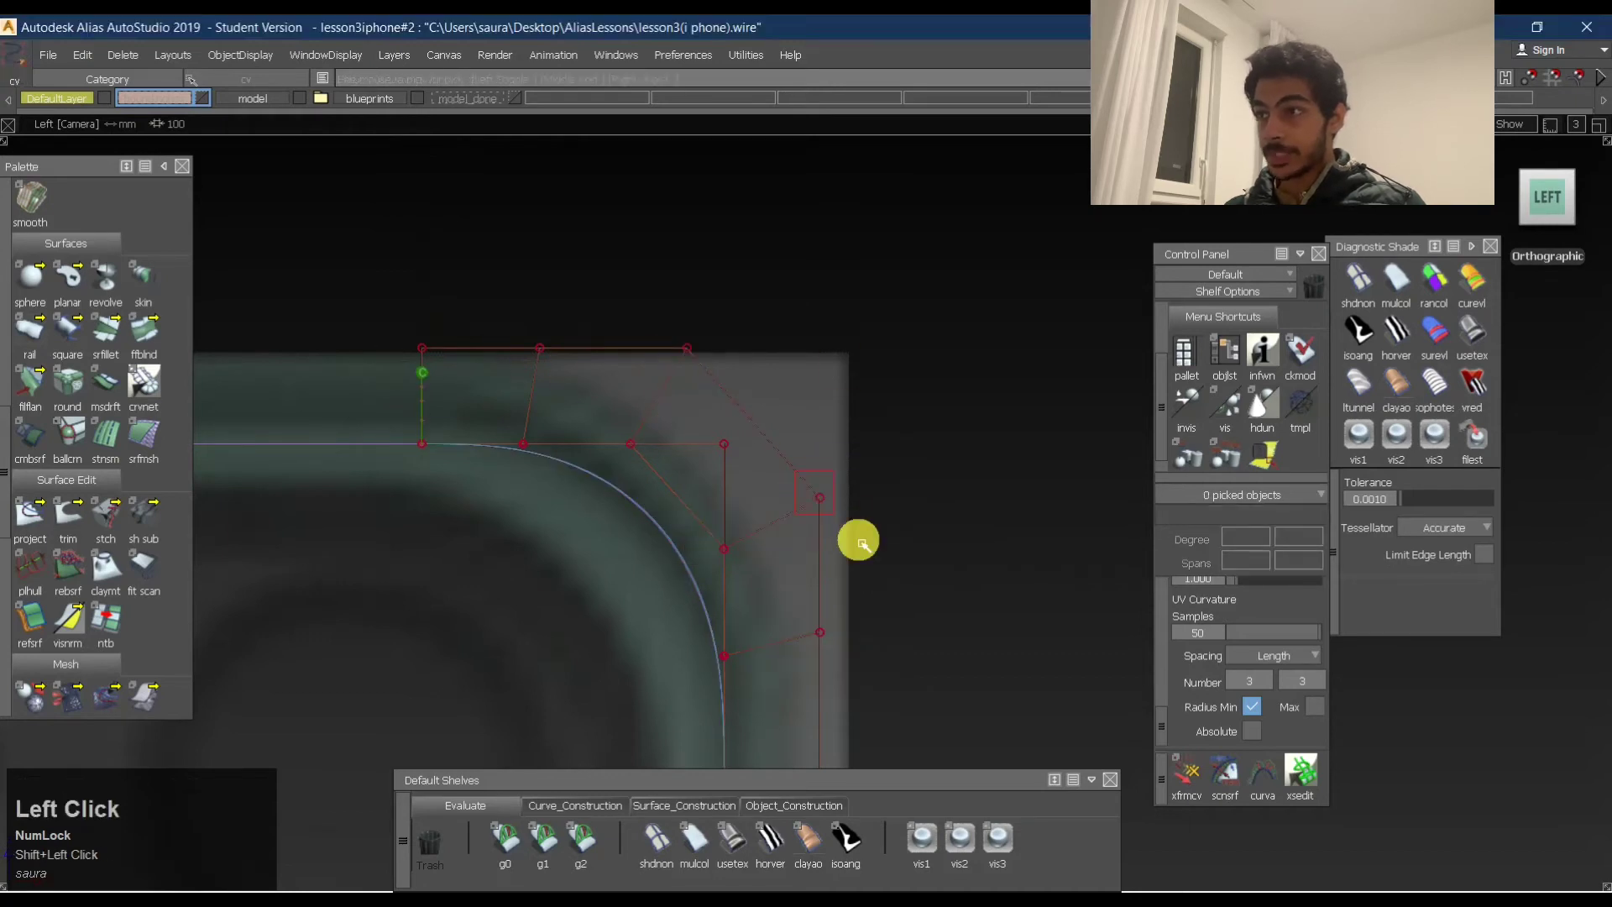
alt+shift+middle_drag(857, 540, 887, 452)
right_click(929, 466)
key(ctrl+z)
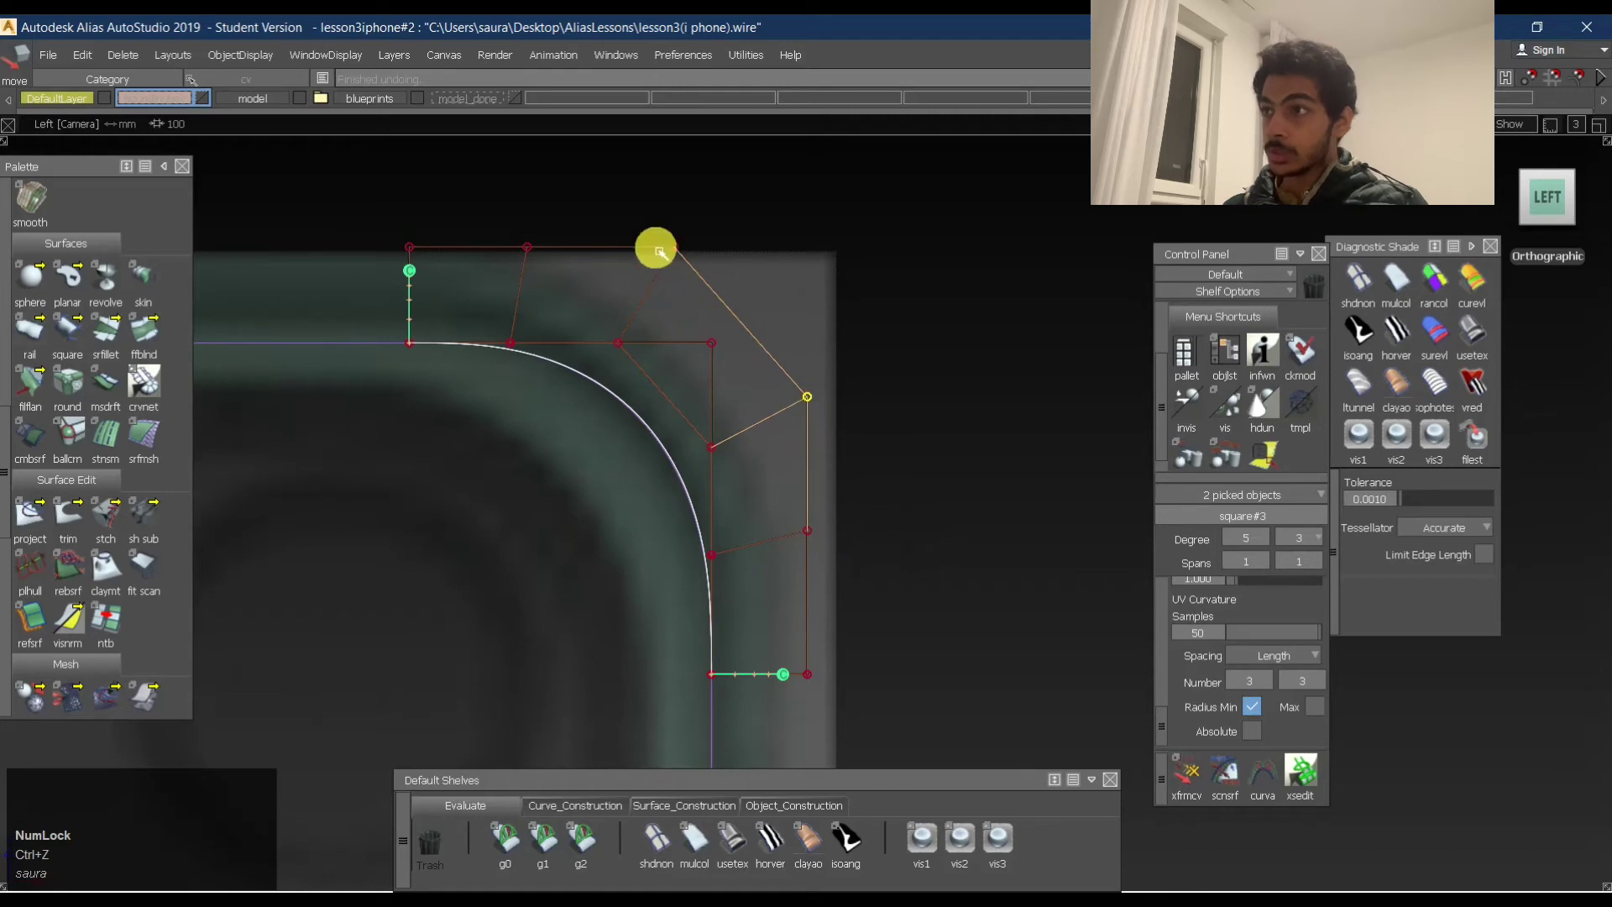
Try raising the second outer control points along the corner's upper edge to test G2 continuity, and undo the move.
ctrl+shift+drag(512, 270, 510, 294)
drag(507, 226, 568, 268)
ctrl+shift+middle_drag(568, 268, 598, 272)
right_drag(598, 272, 598, 257)
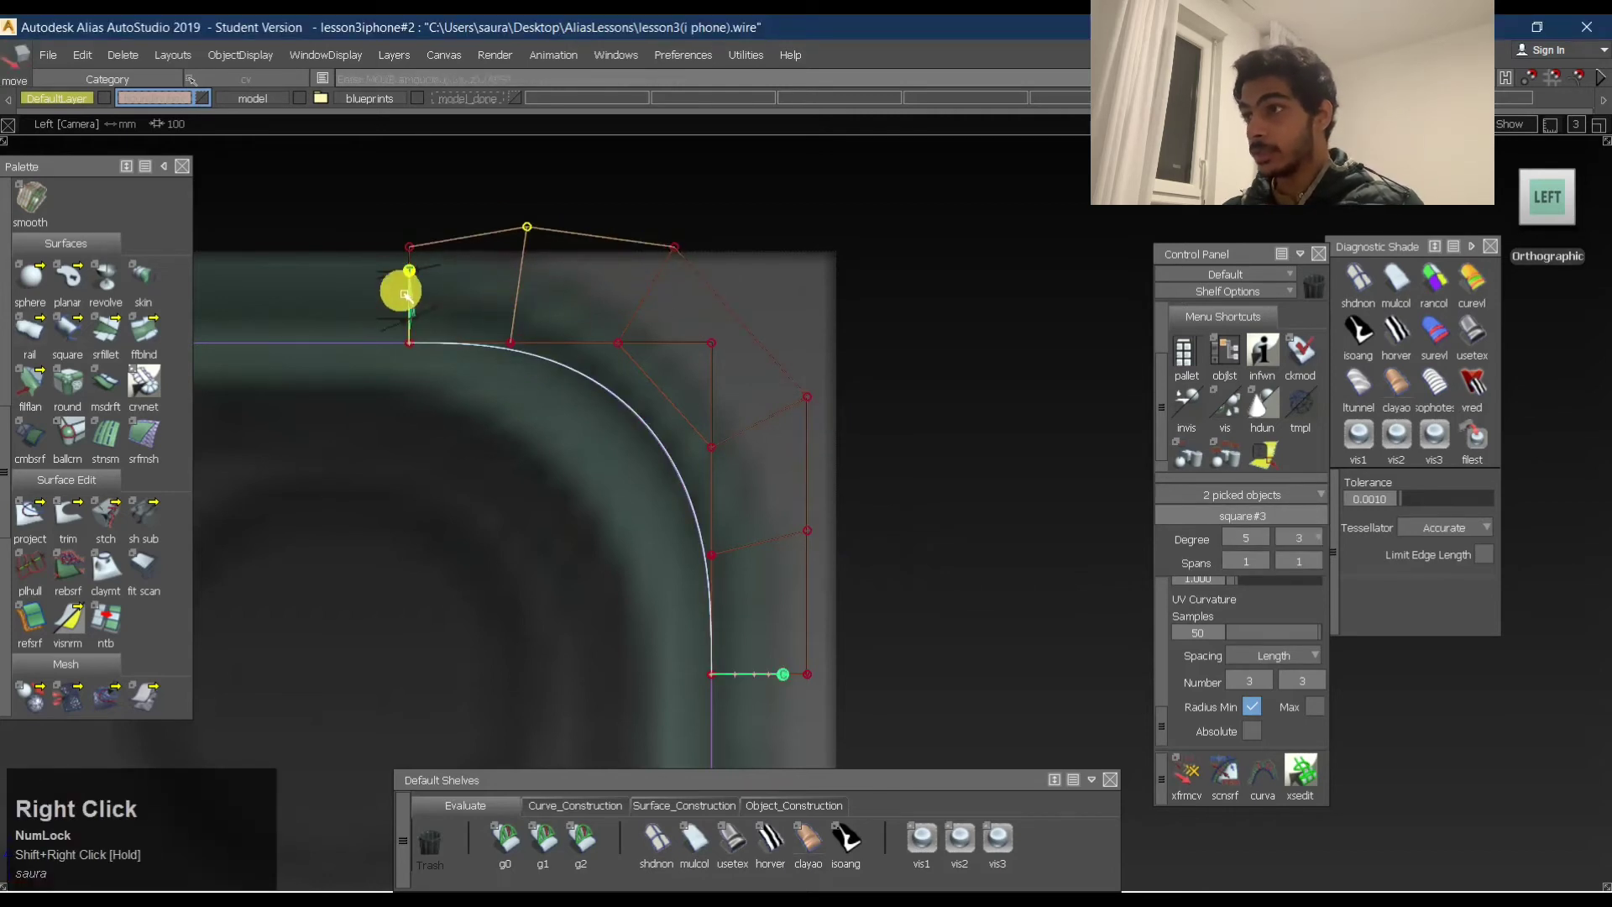
key(ctrl+z)
Hide the corner surface's control points and clear the selection.
ctrl+shift+click(551, 207)
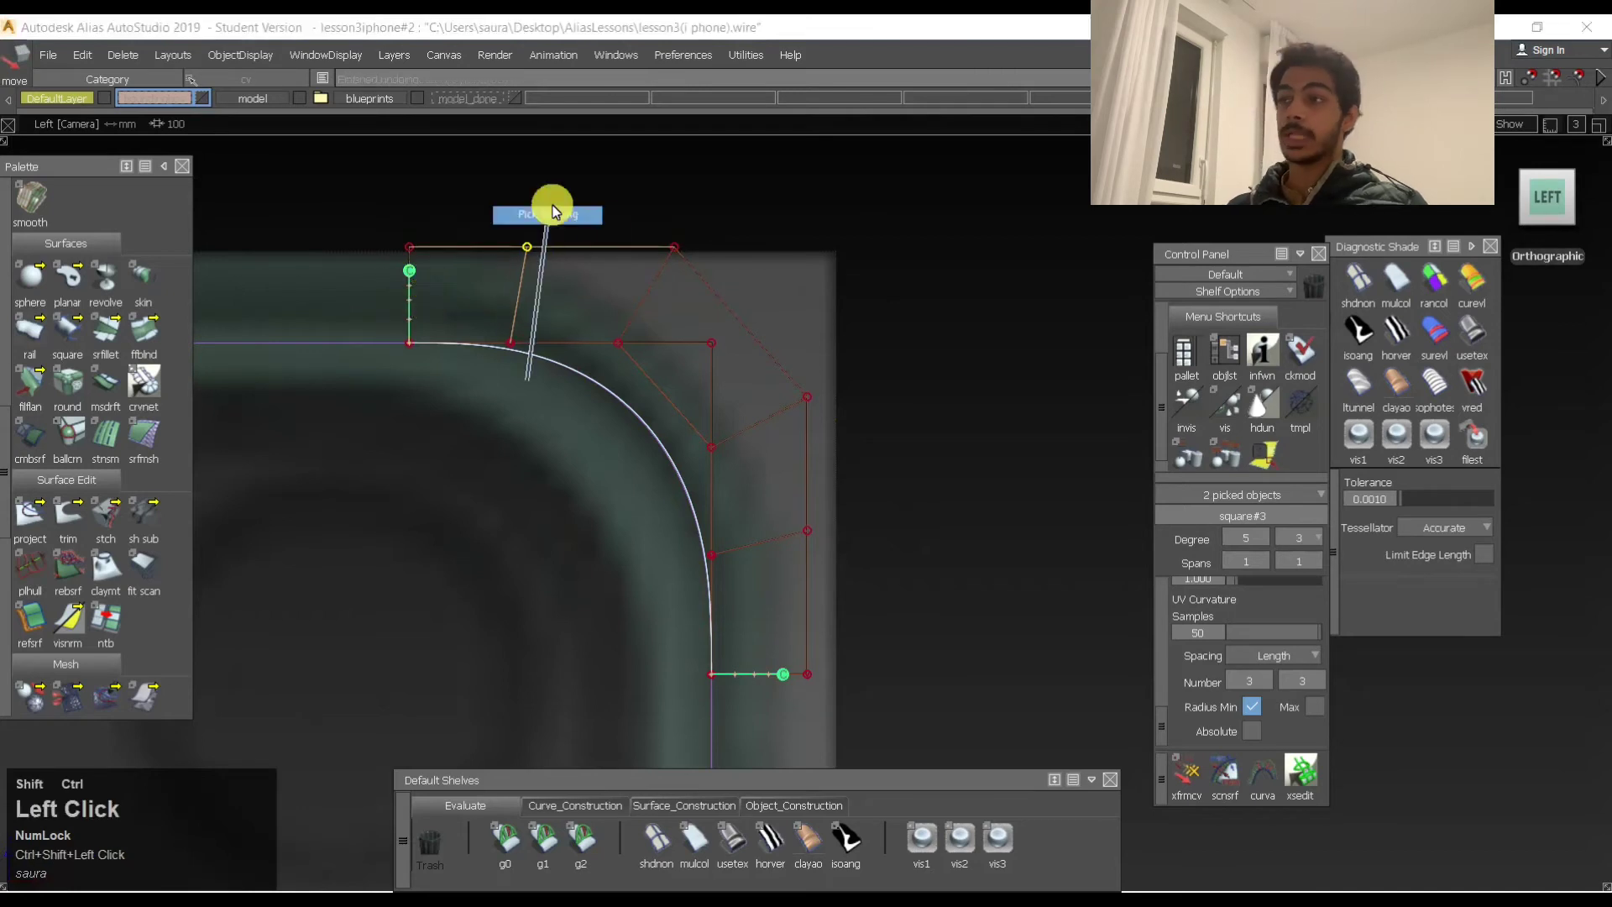
ctrl+shift+drag(752, 305, 511, 320)
ctrl+shift+middle_drag(511, 320, 809, 508)
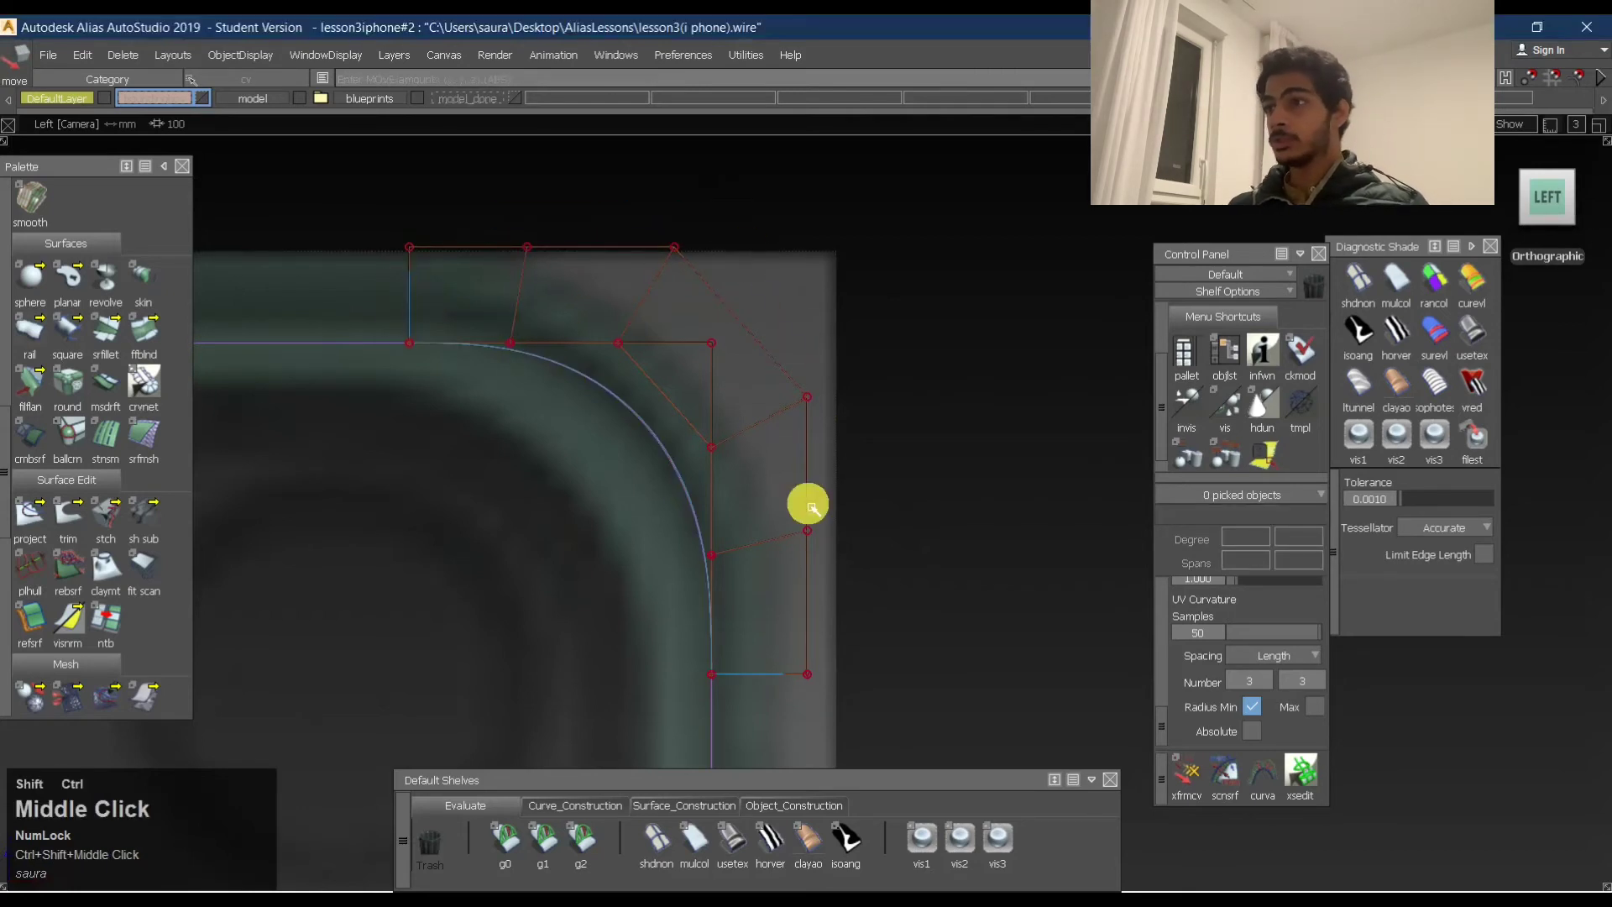
ctrl+shift+drag(810, 499, 781, 243)
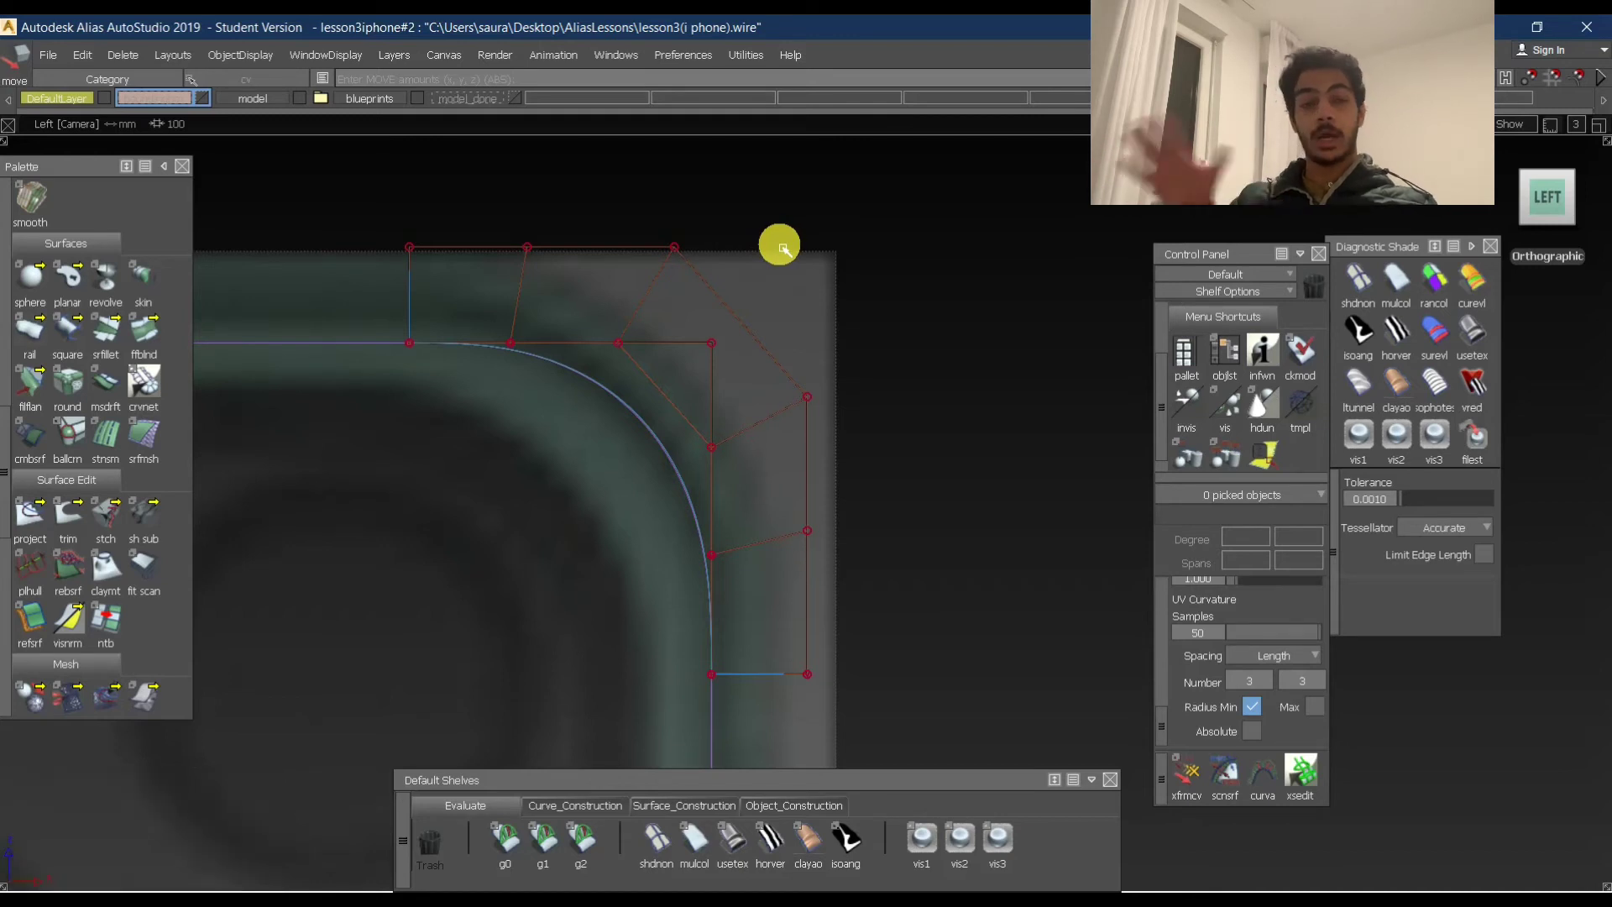
ctrl+shift+drag(757, 535, 732, 379)
click(773, 408)
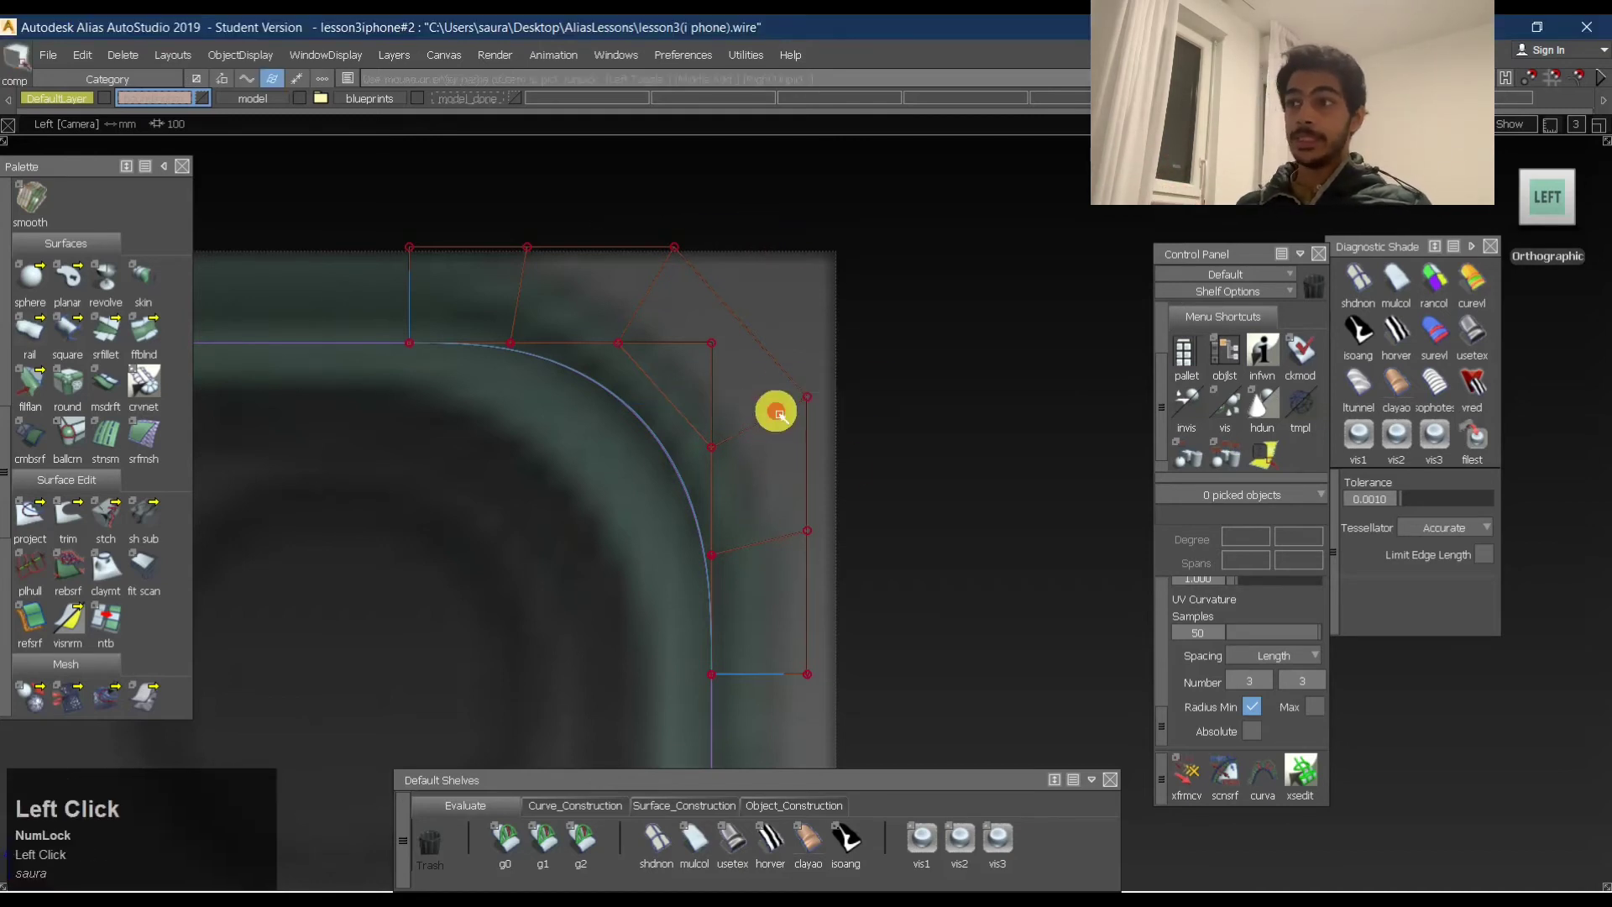
ctrl+shift+right_drag(674, 310, 850, 463)
ctrl+shift+drag(850, 457, 843, 279)
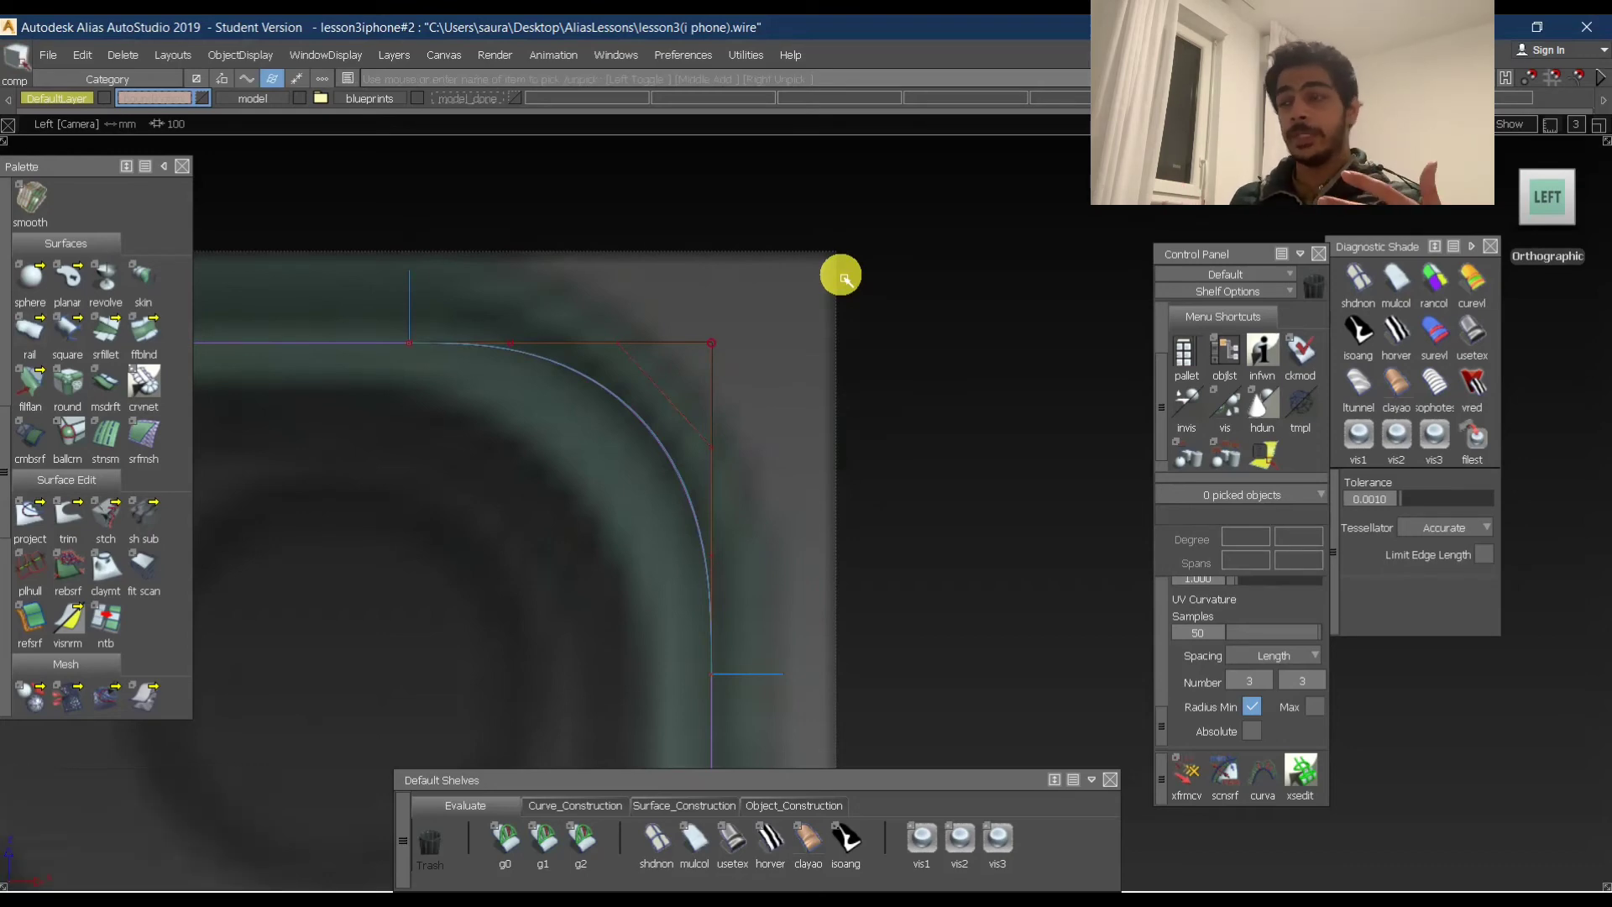
Examine in perspective how the corner surface joins the straight top and side surfaces.
alt+shift+drag(487, 424, 352, 474)
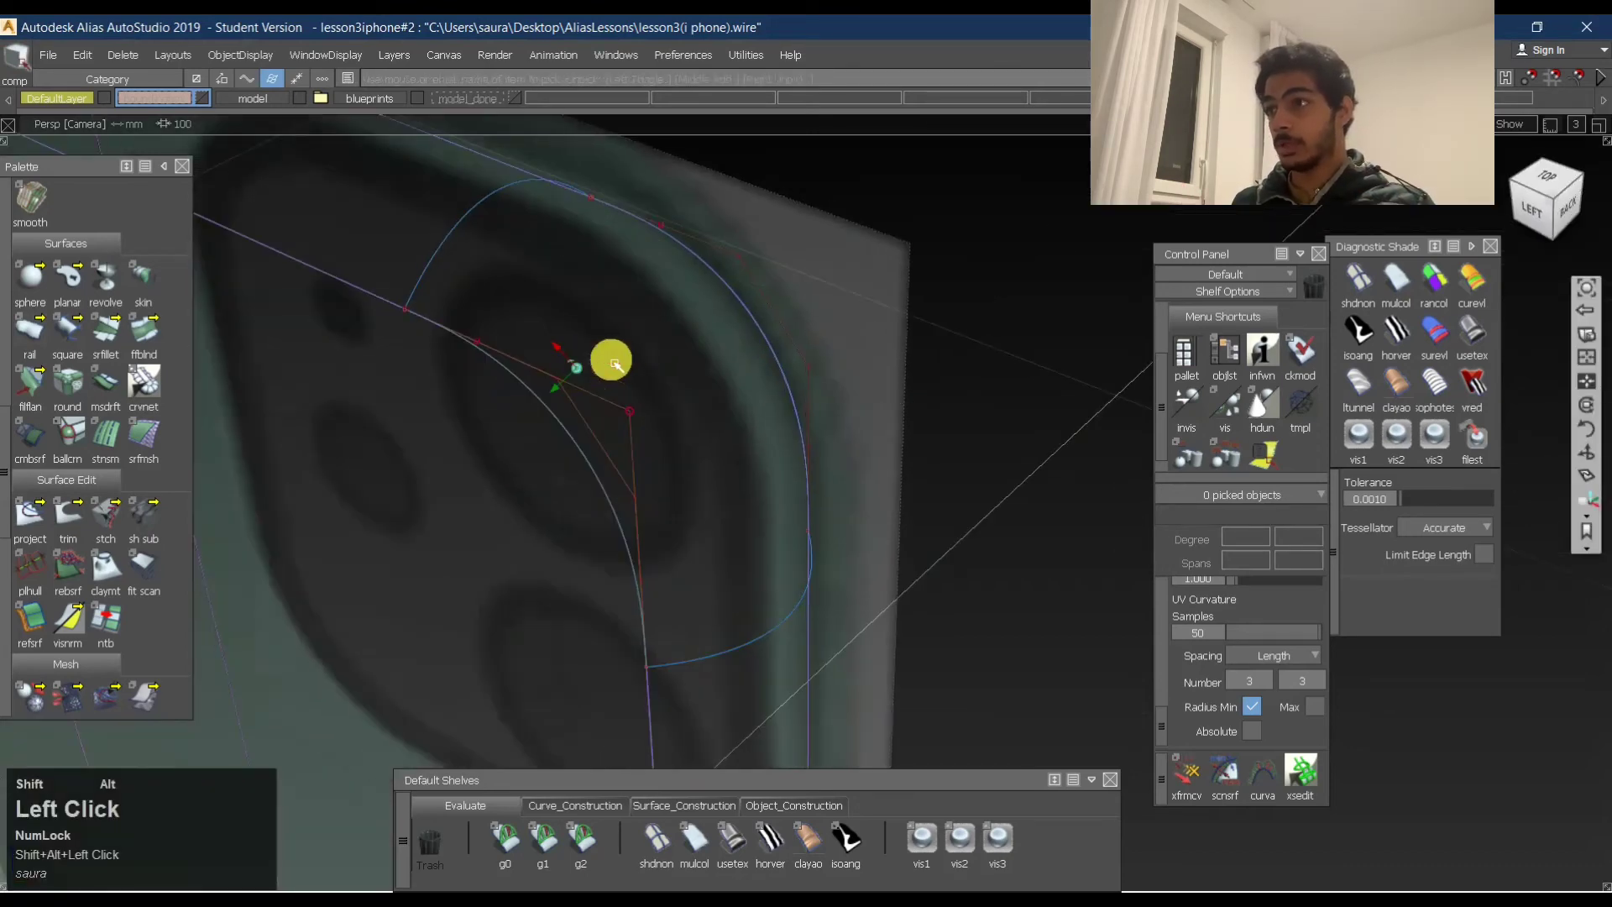
alt+shift+drag(629, 359, 504, 370)
ctrl+shift+drag(699, 491, 694, 319)
mouse_move(612, 363)
alt+shift+mouse_down()
mouse_move(684, 345)
mouse_move(756, 389)
alt+shift+mouse_up()
alt+shift+drag(437, 353, 720, 327)
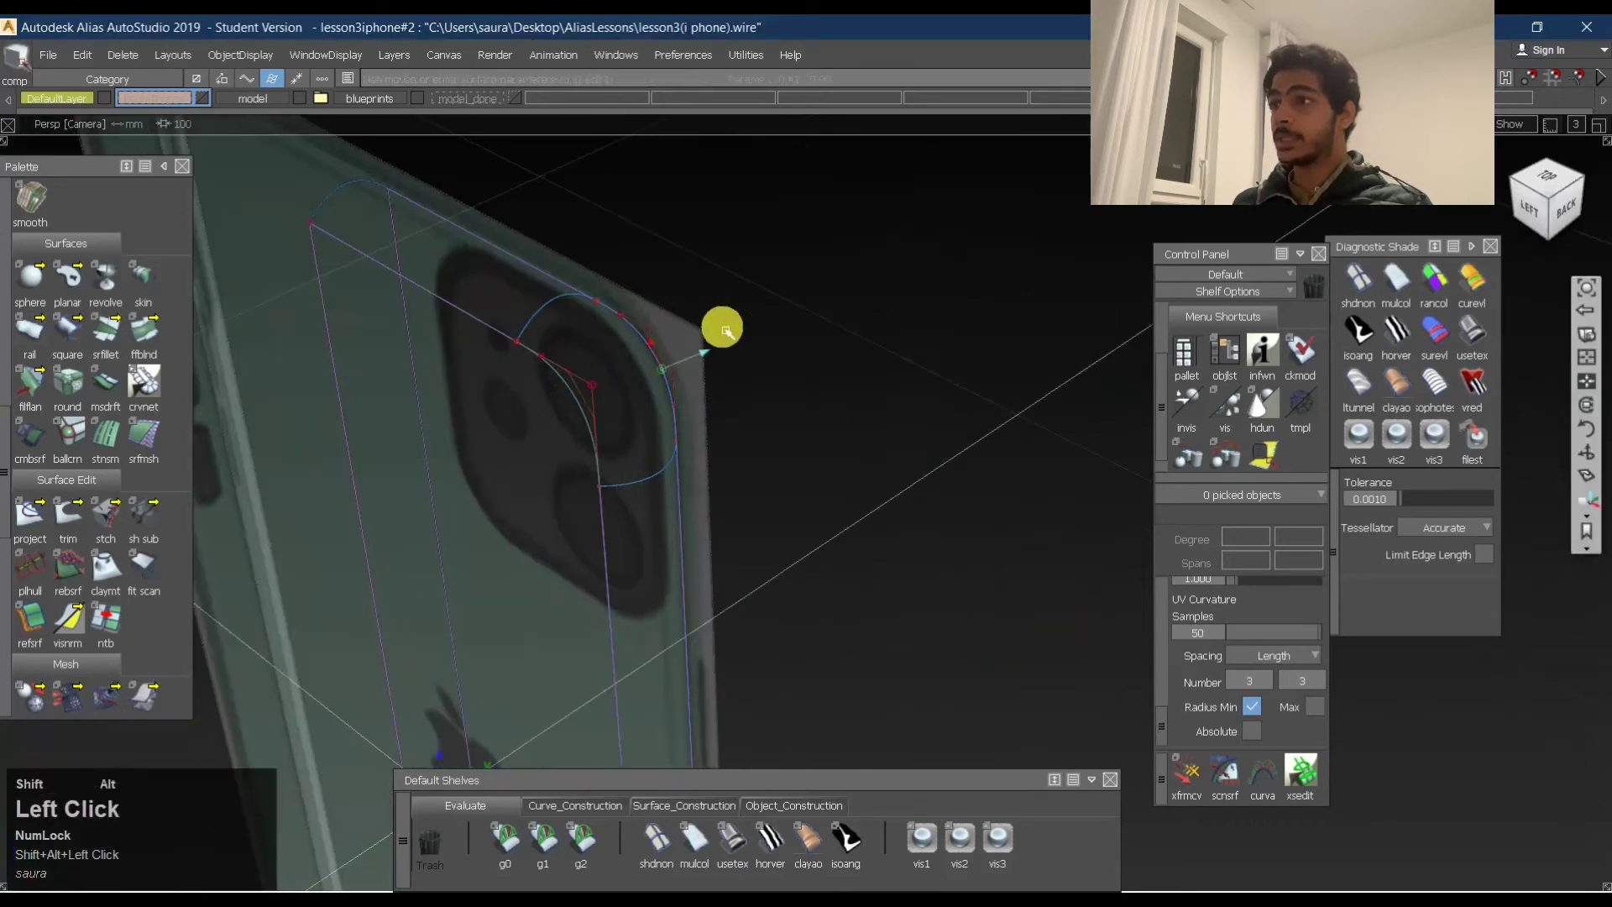
alt+shift+drag(461, 370, 486, 378)
click(223, 344)
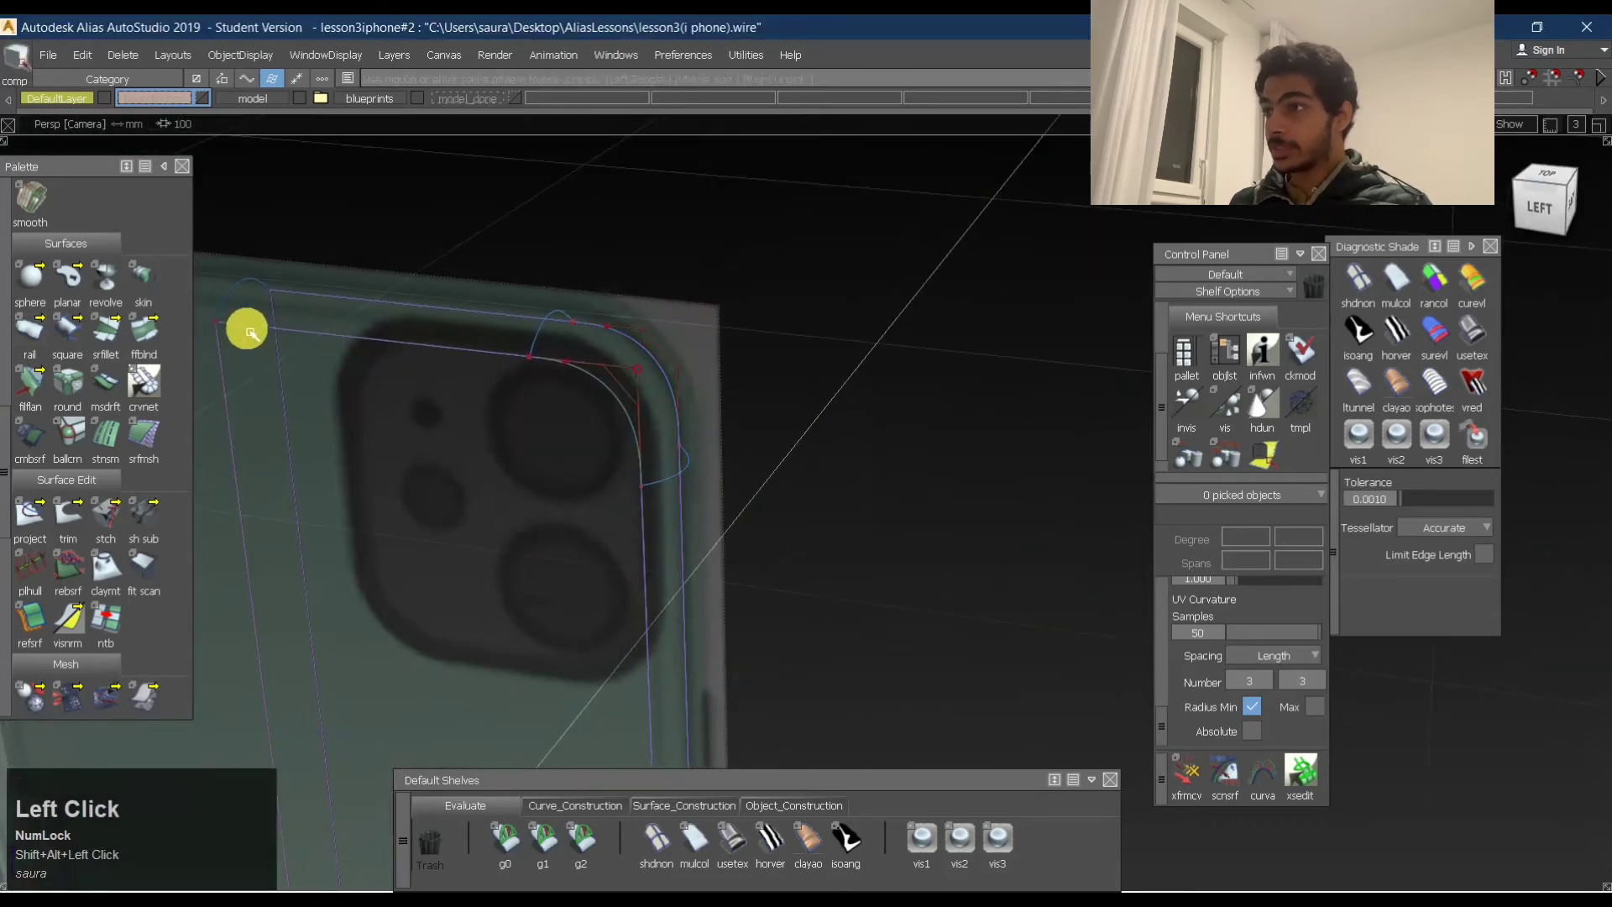
click(538, 362)
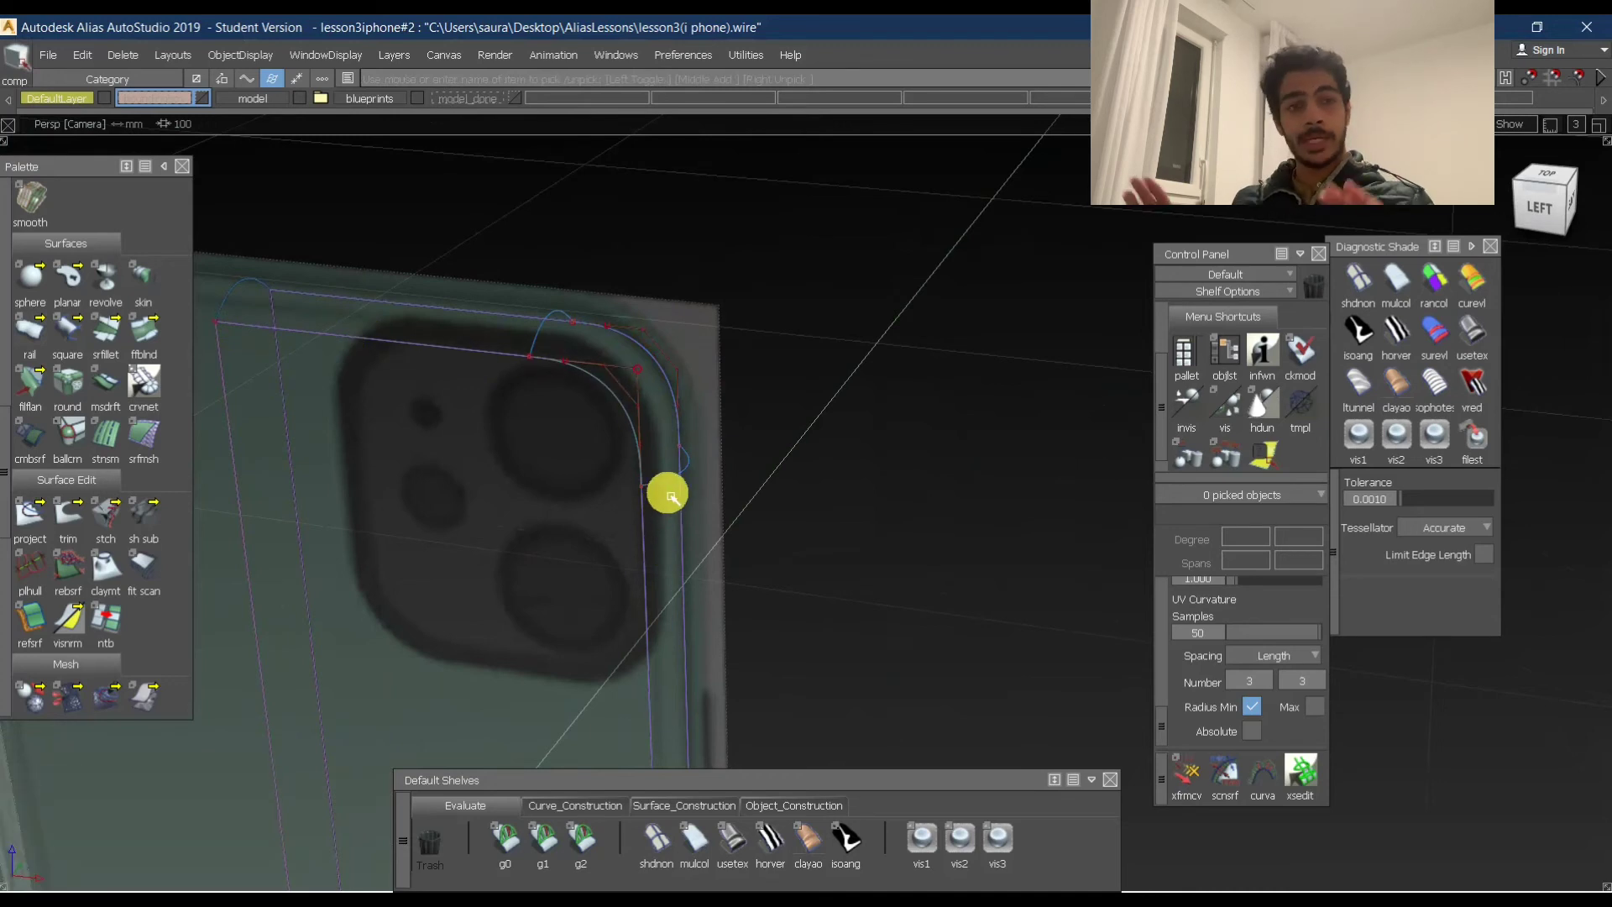
click(698, 461)
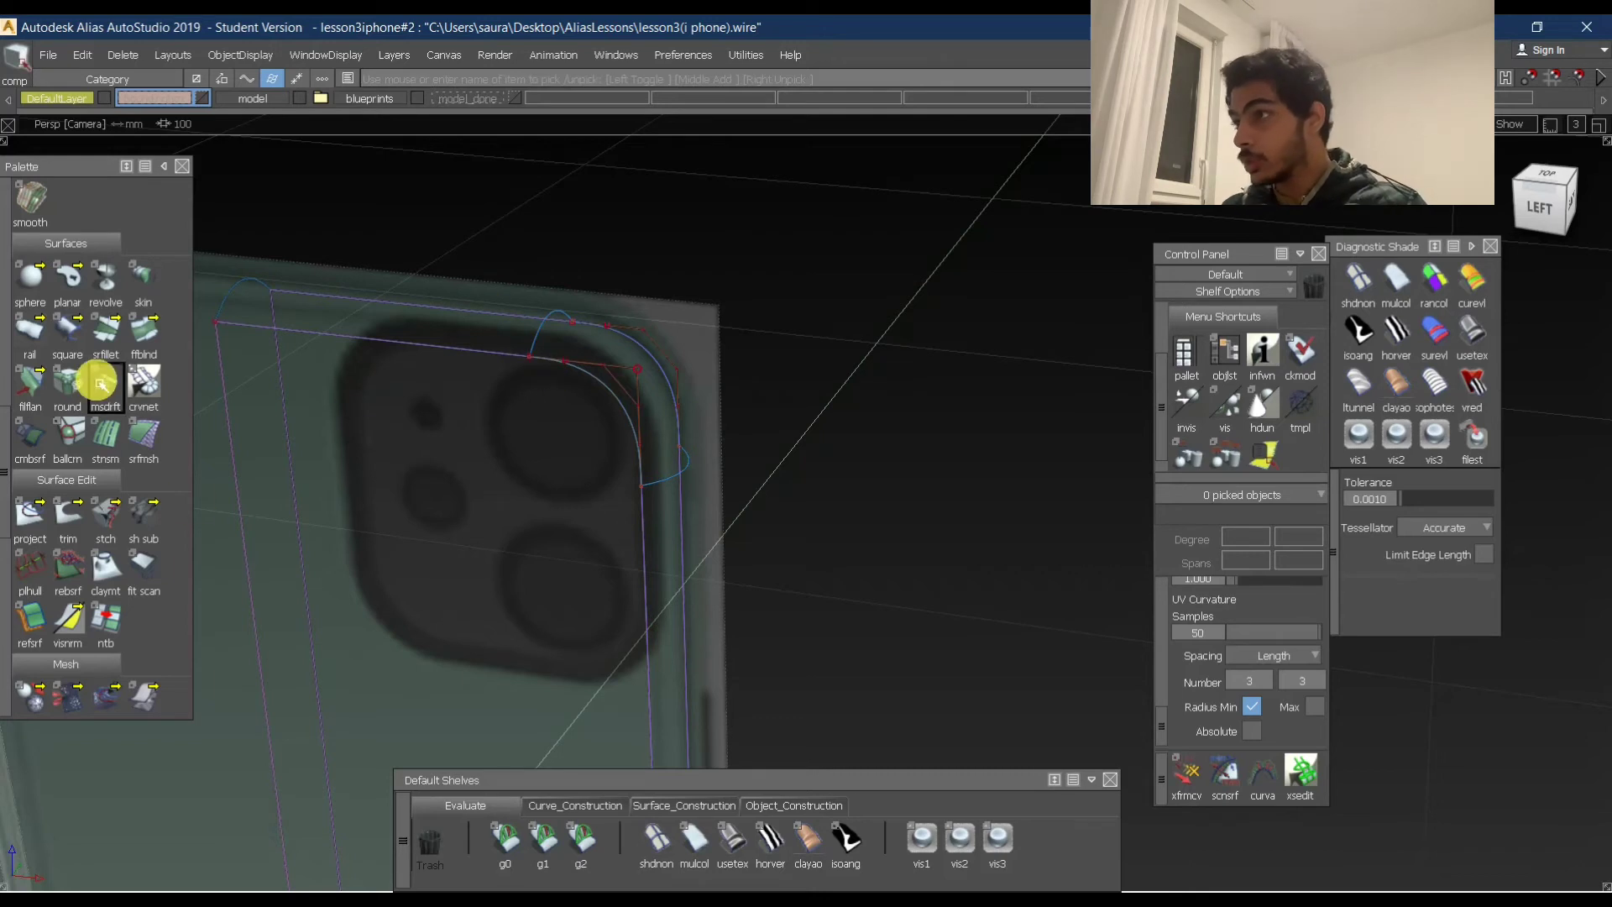
scroll(92, 374, up, 2)
scroll(58, 451, up, 1)
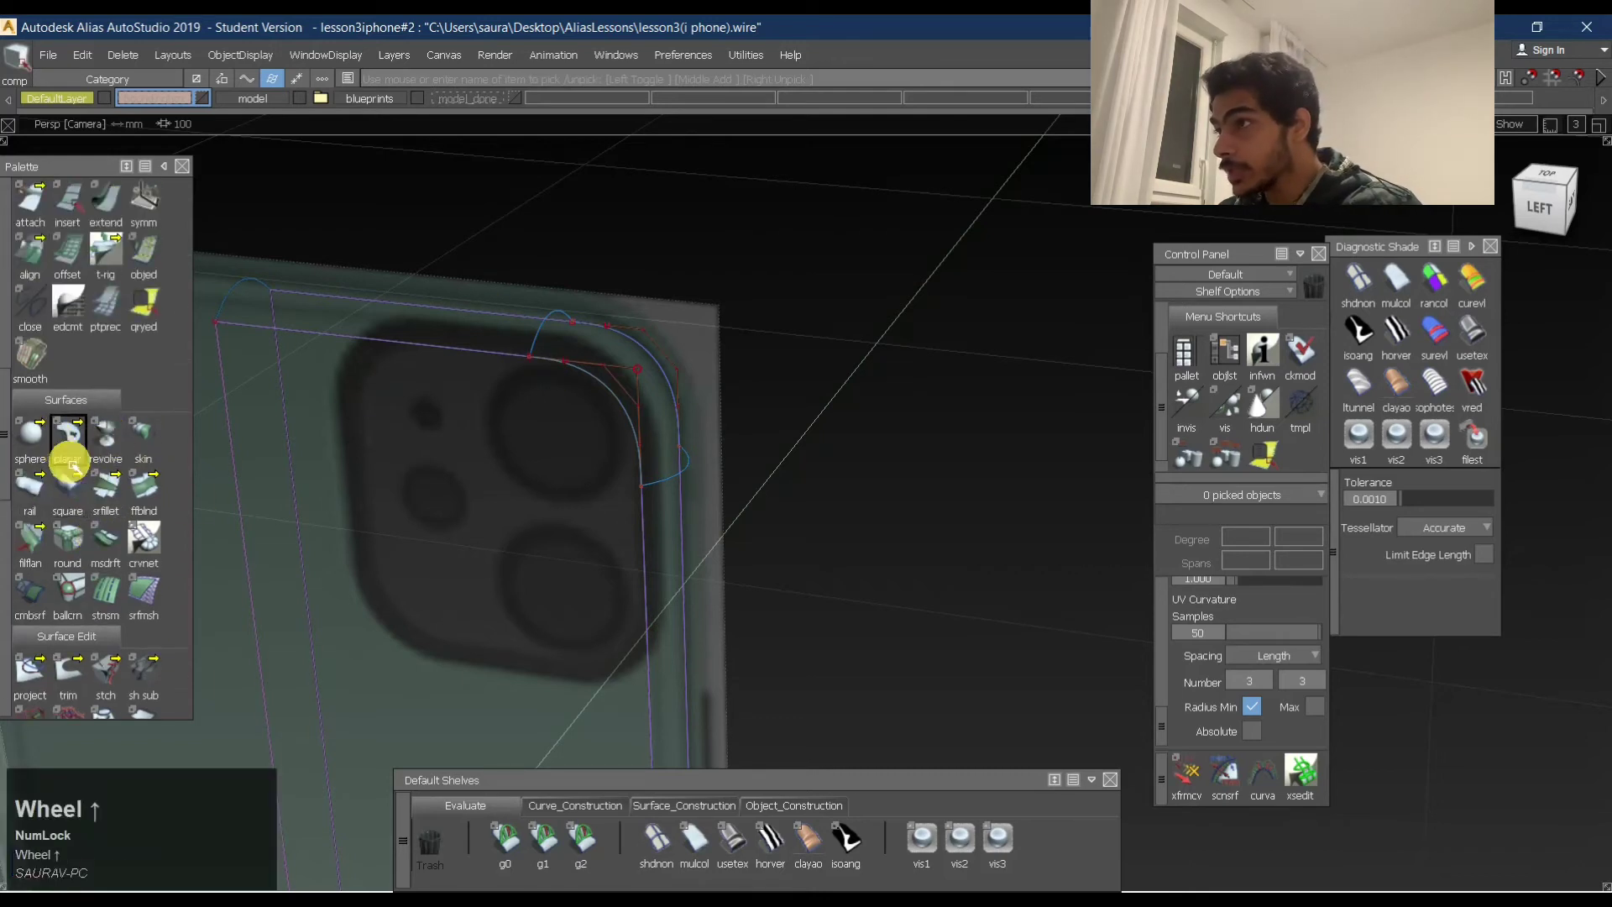
click(105, 500)
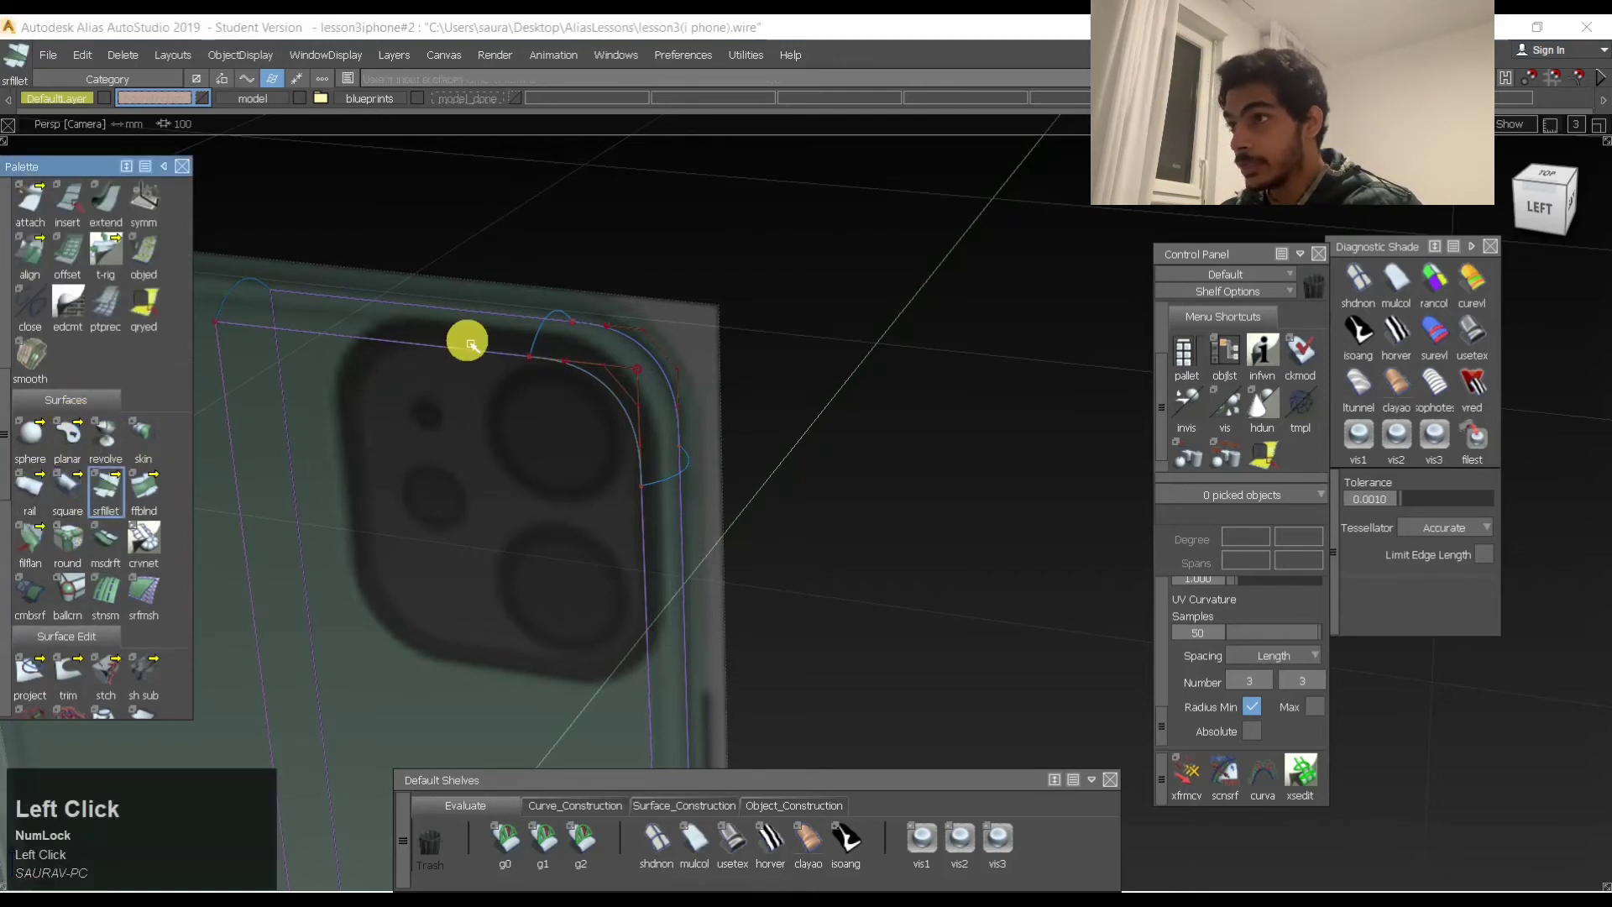
alt+shift+drag(465, 339, 495, 291)
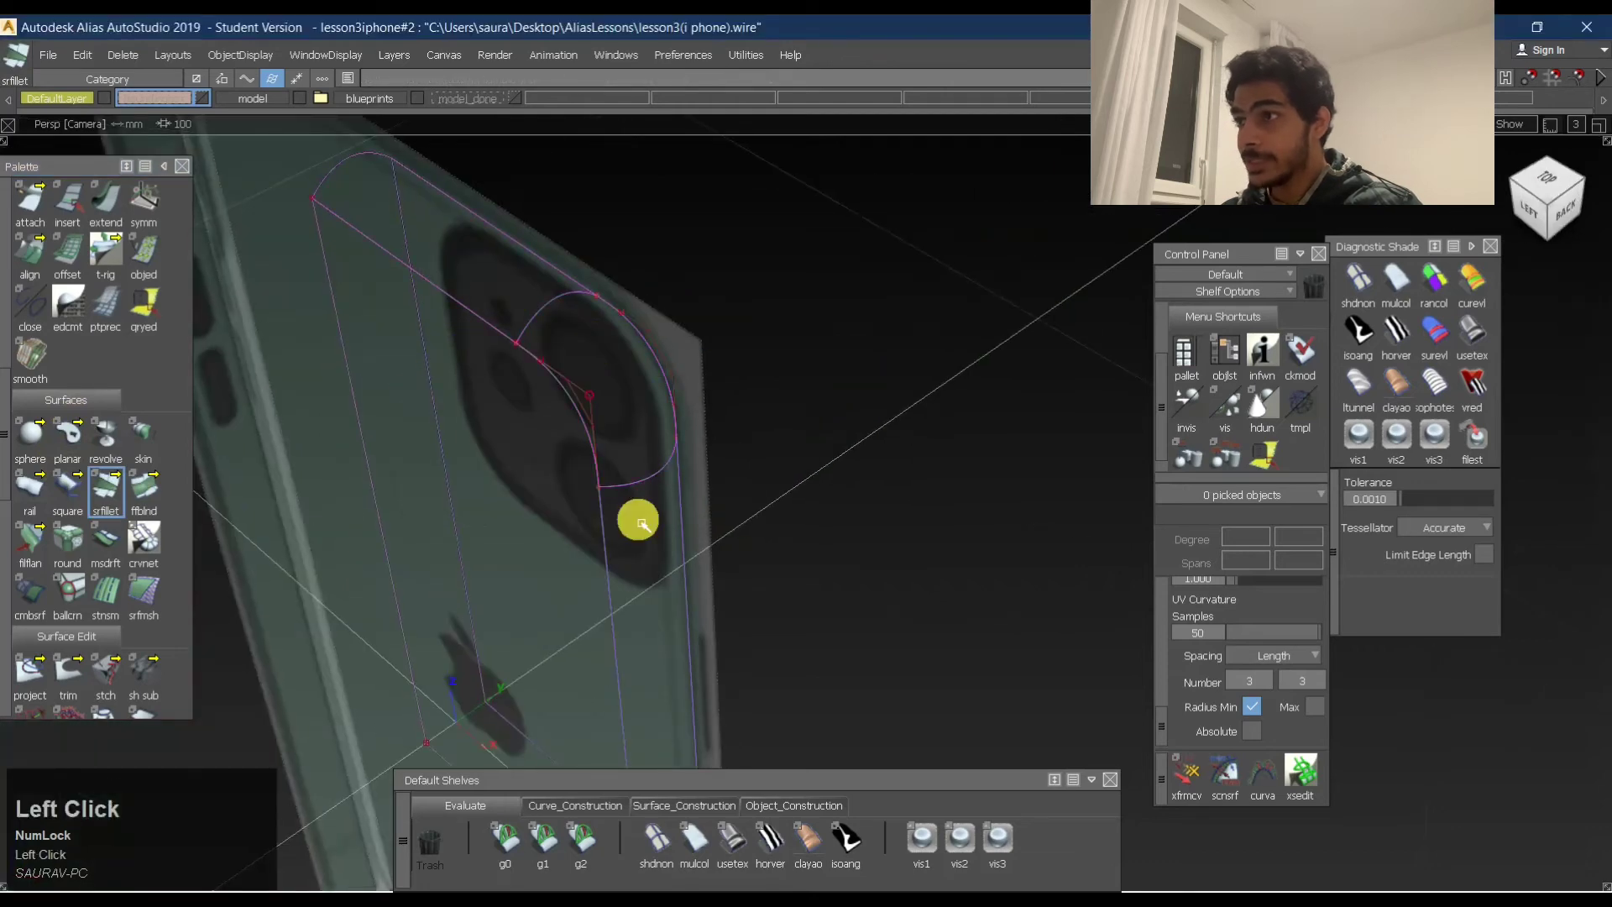
ctrl+shift+click(546, 325)
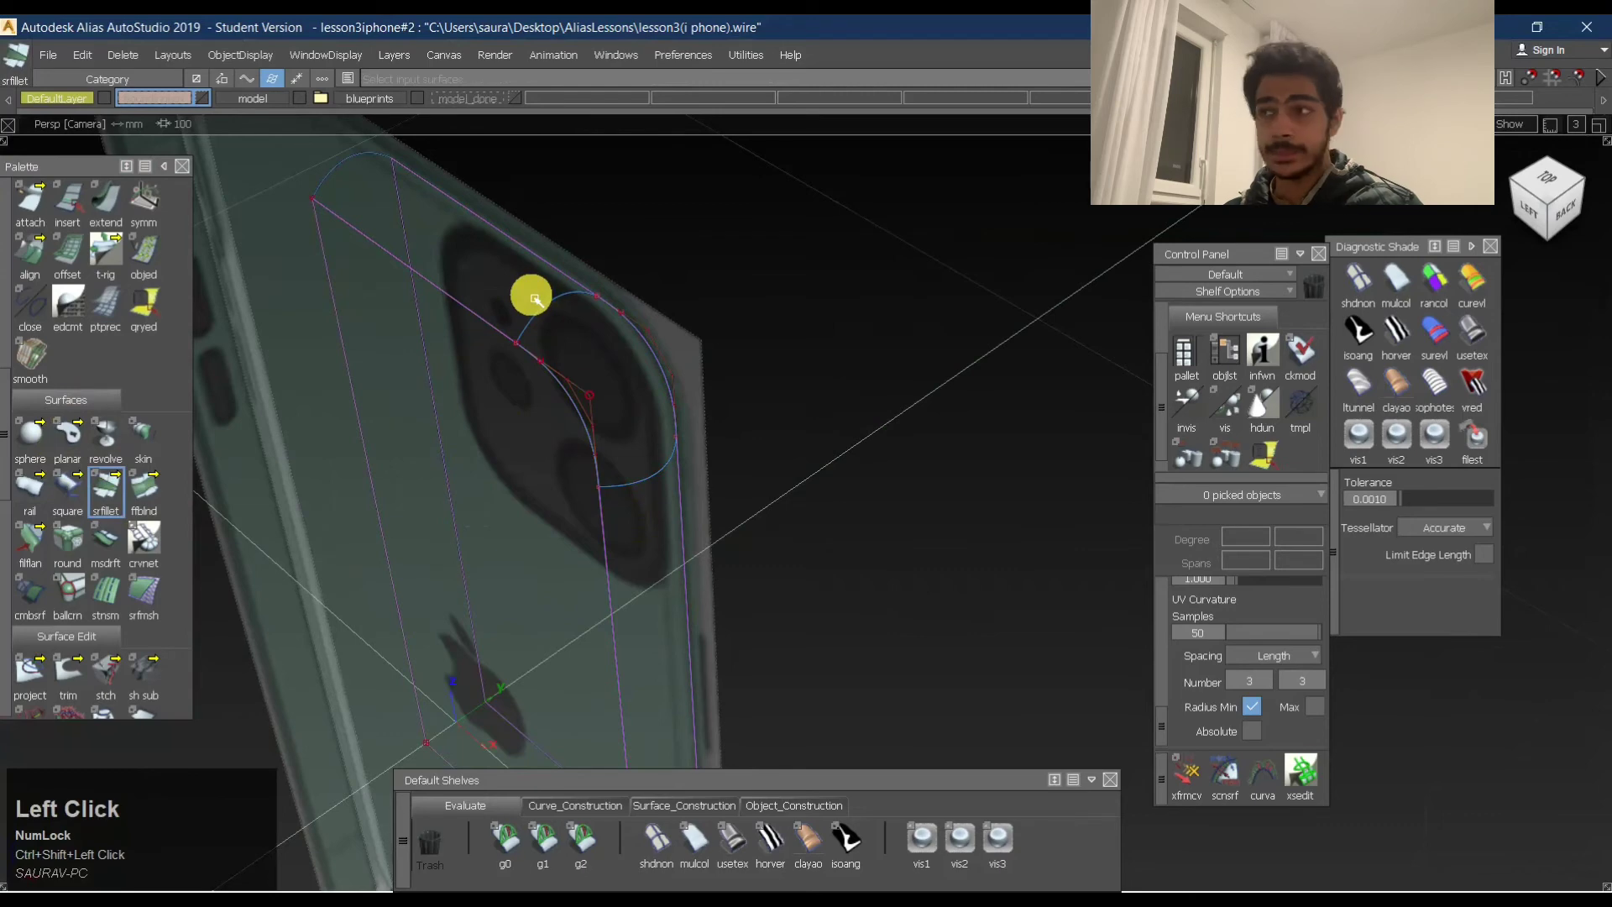
click(1527, 210)
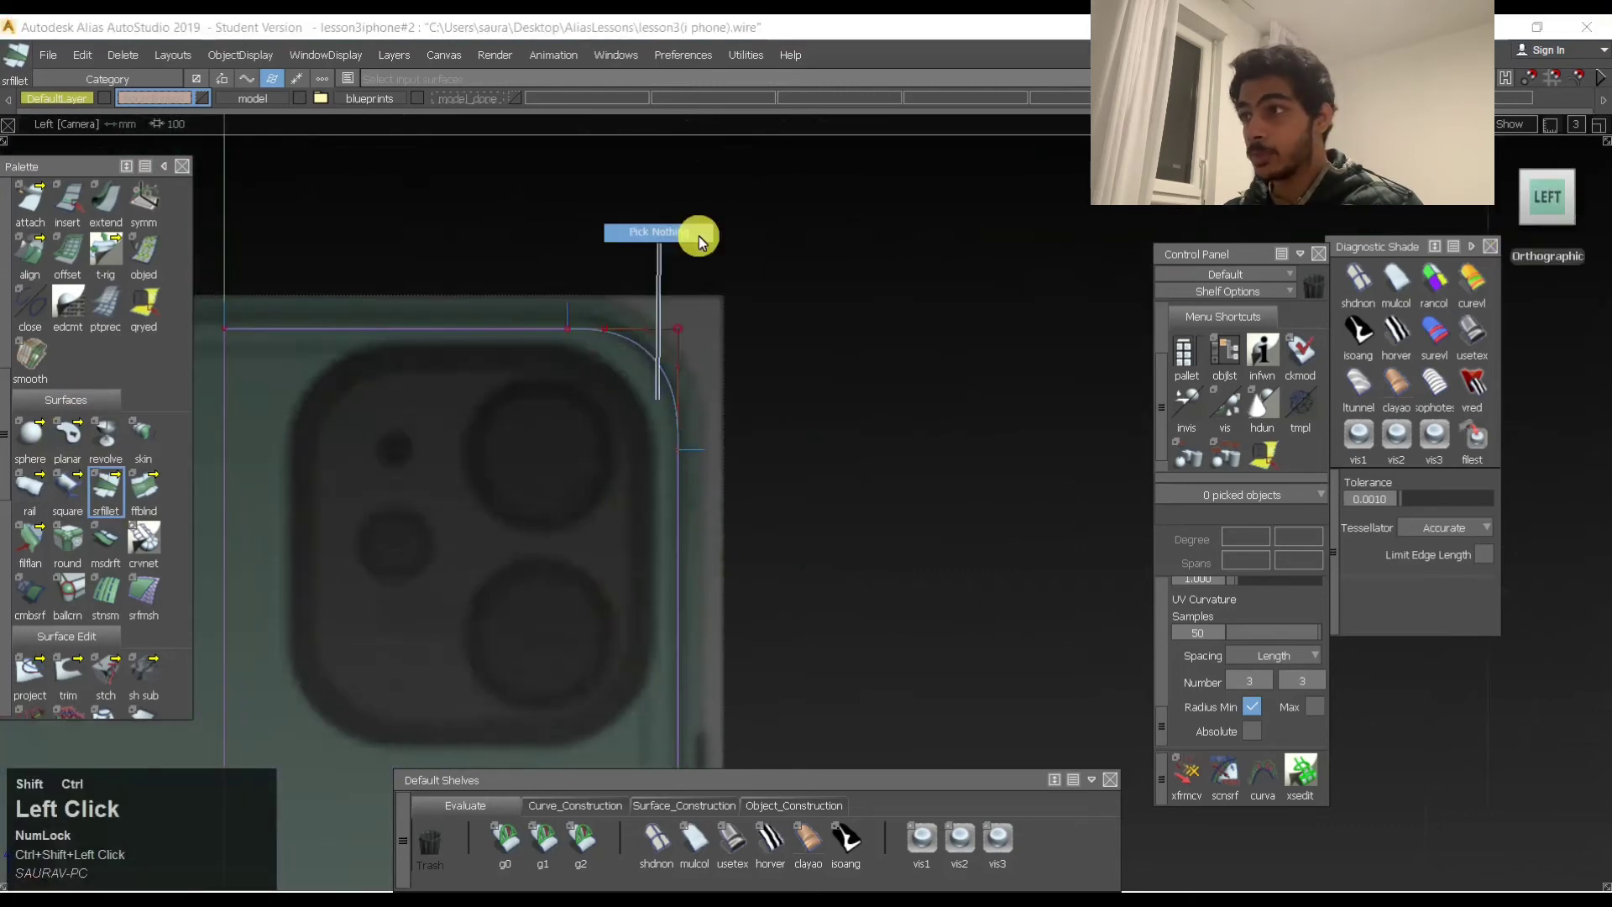
Show the corner surface's control points and move the second outer points along its upper edge slightly upward.
ctrl+shift+click(699, 236)
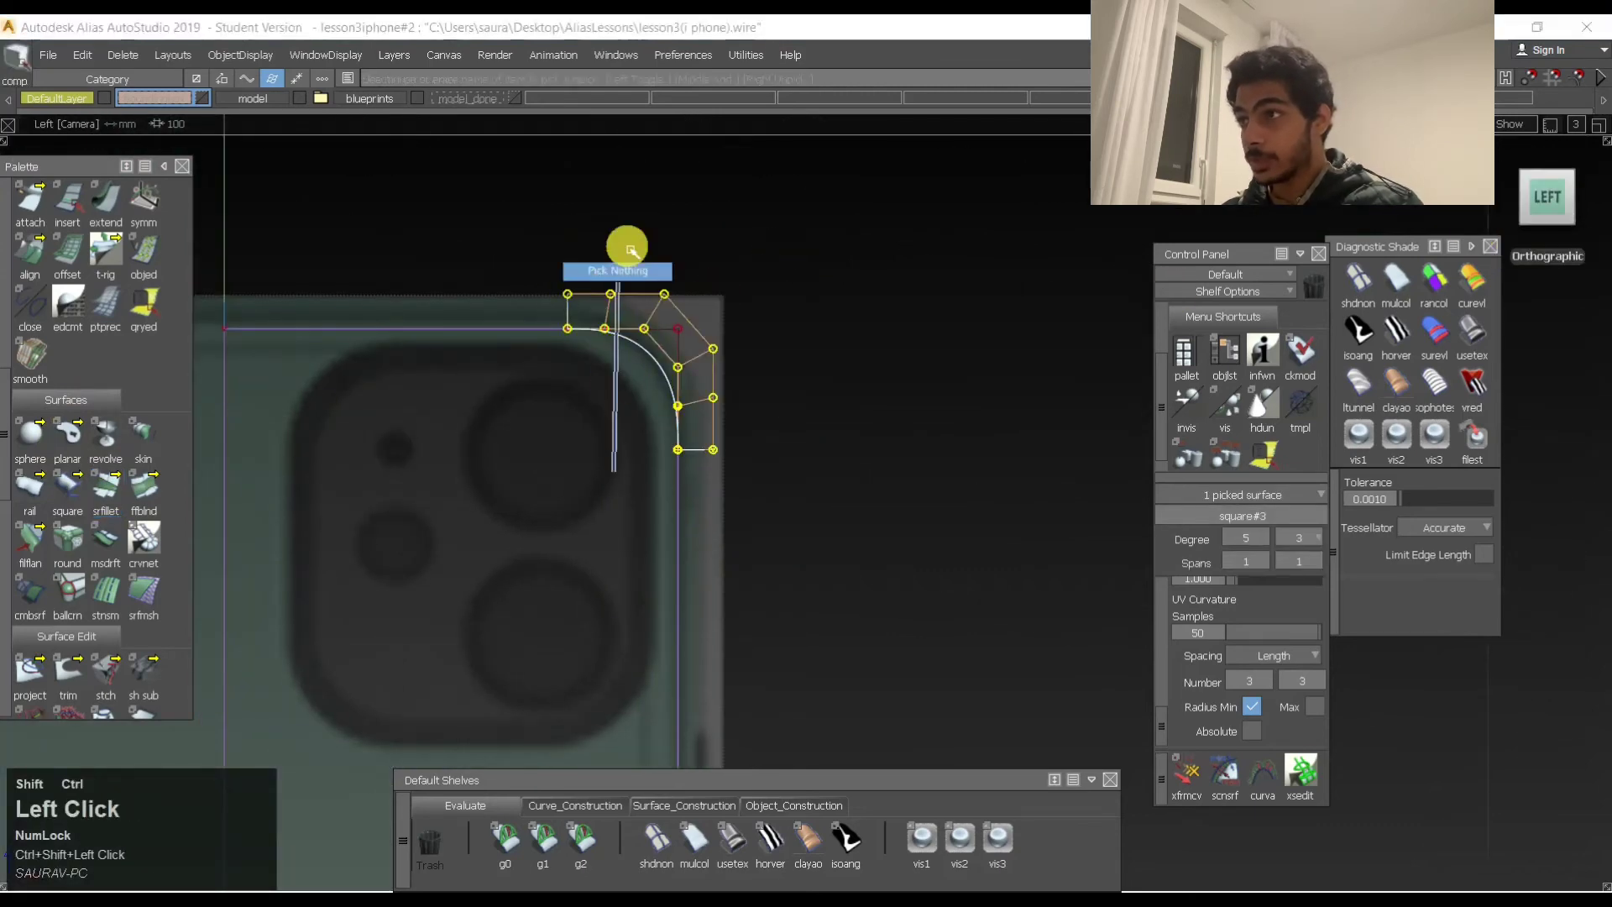
ctrl+shift+click(610, 299)
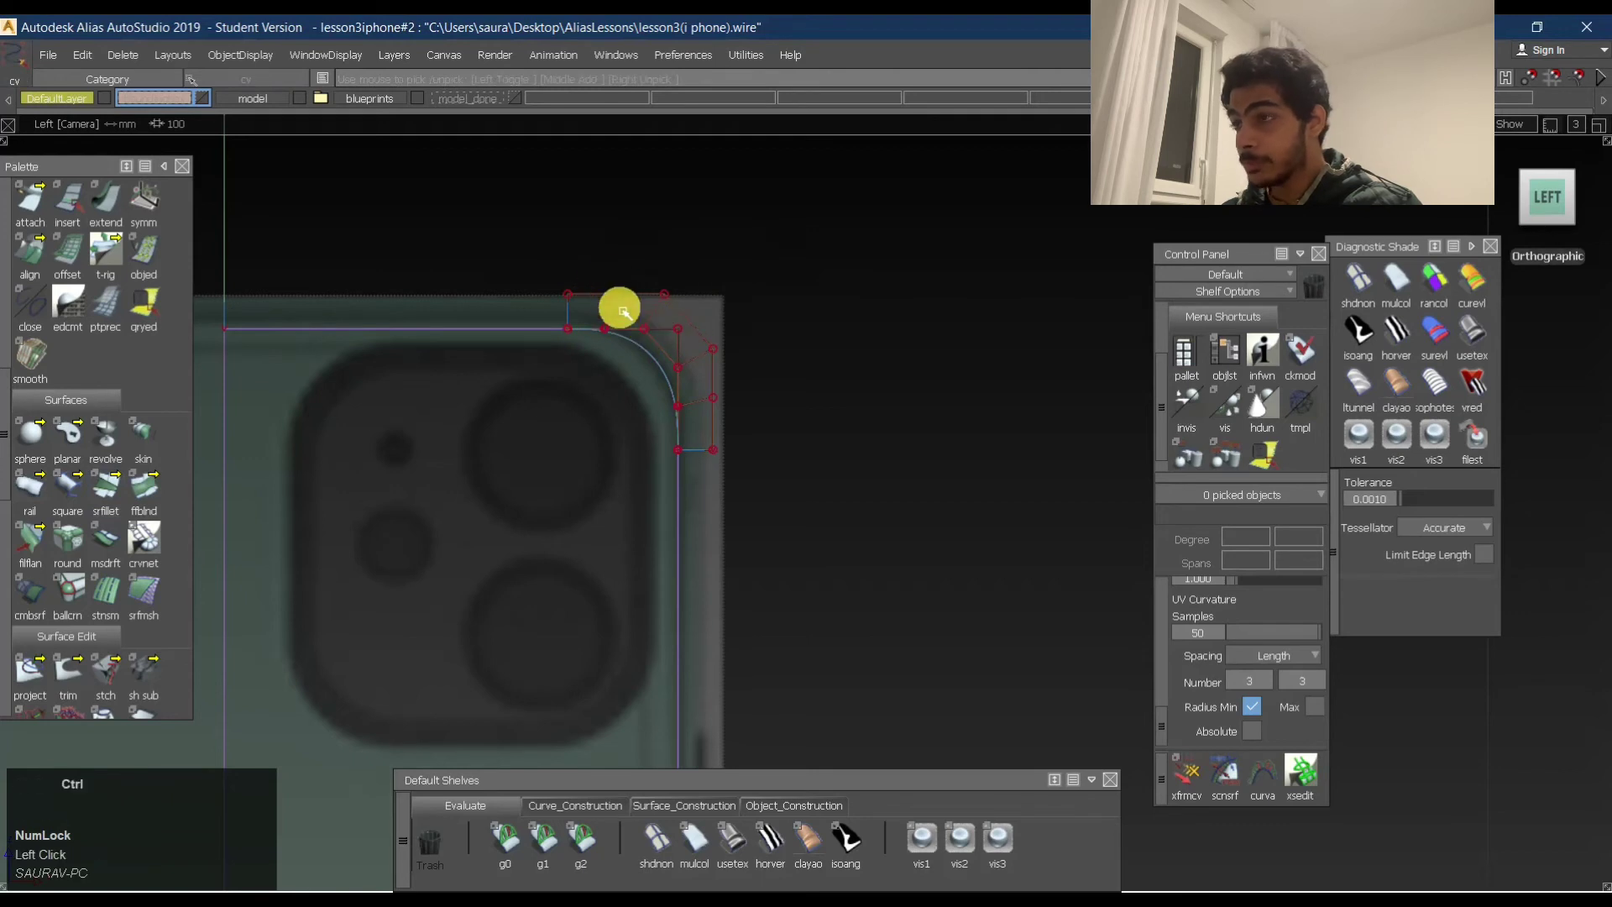
ctrl+shift+drag(621, 359, 630, 302)
ctrl+shift+middle_drag(684, 328, 717, 265)
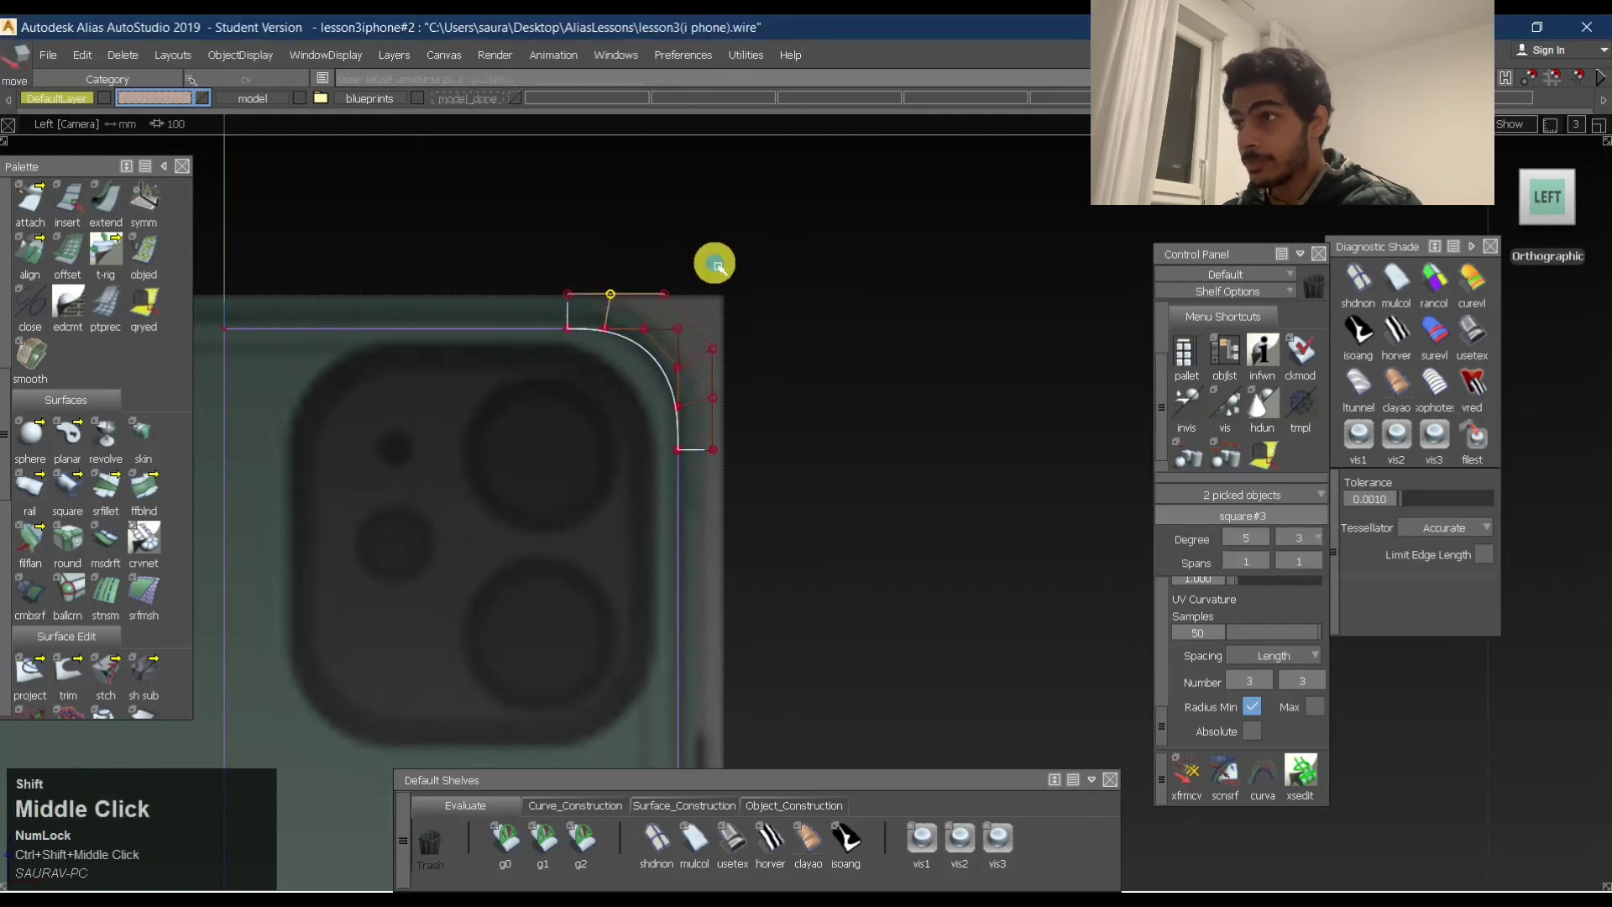
right_drag(718, 266, 712, 251)
ctrl+shift+drag(638, 369, 628, 217)
alt+shift+drag(615, 340, 479, 404)
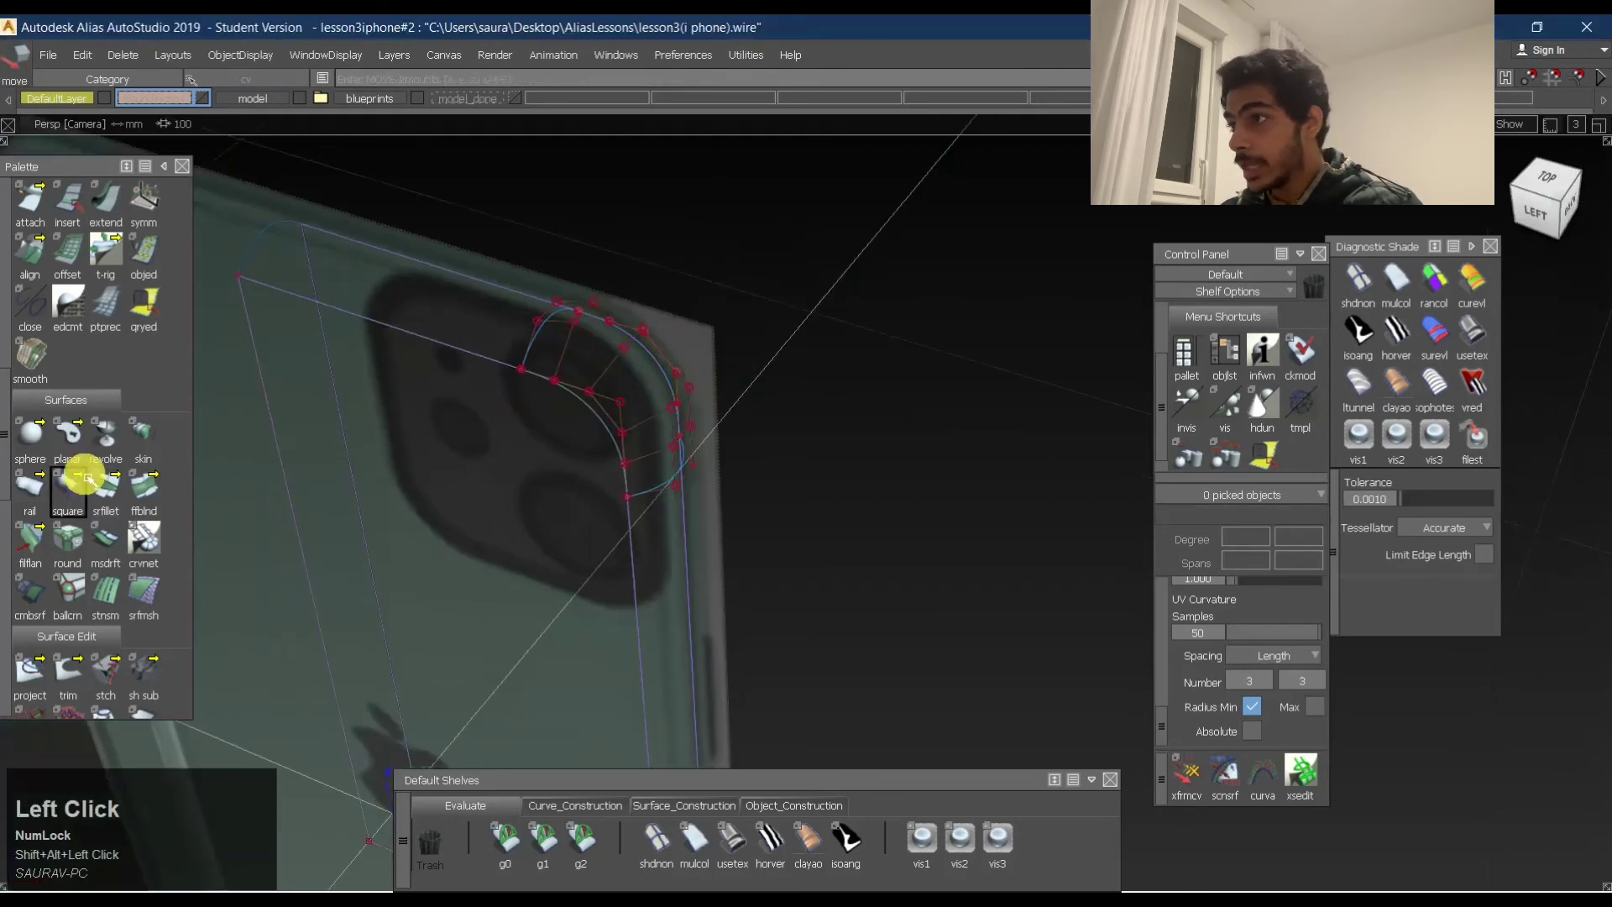
click(107, 489)
click(525, 336)
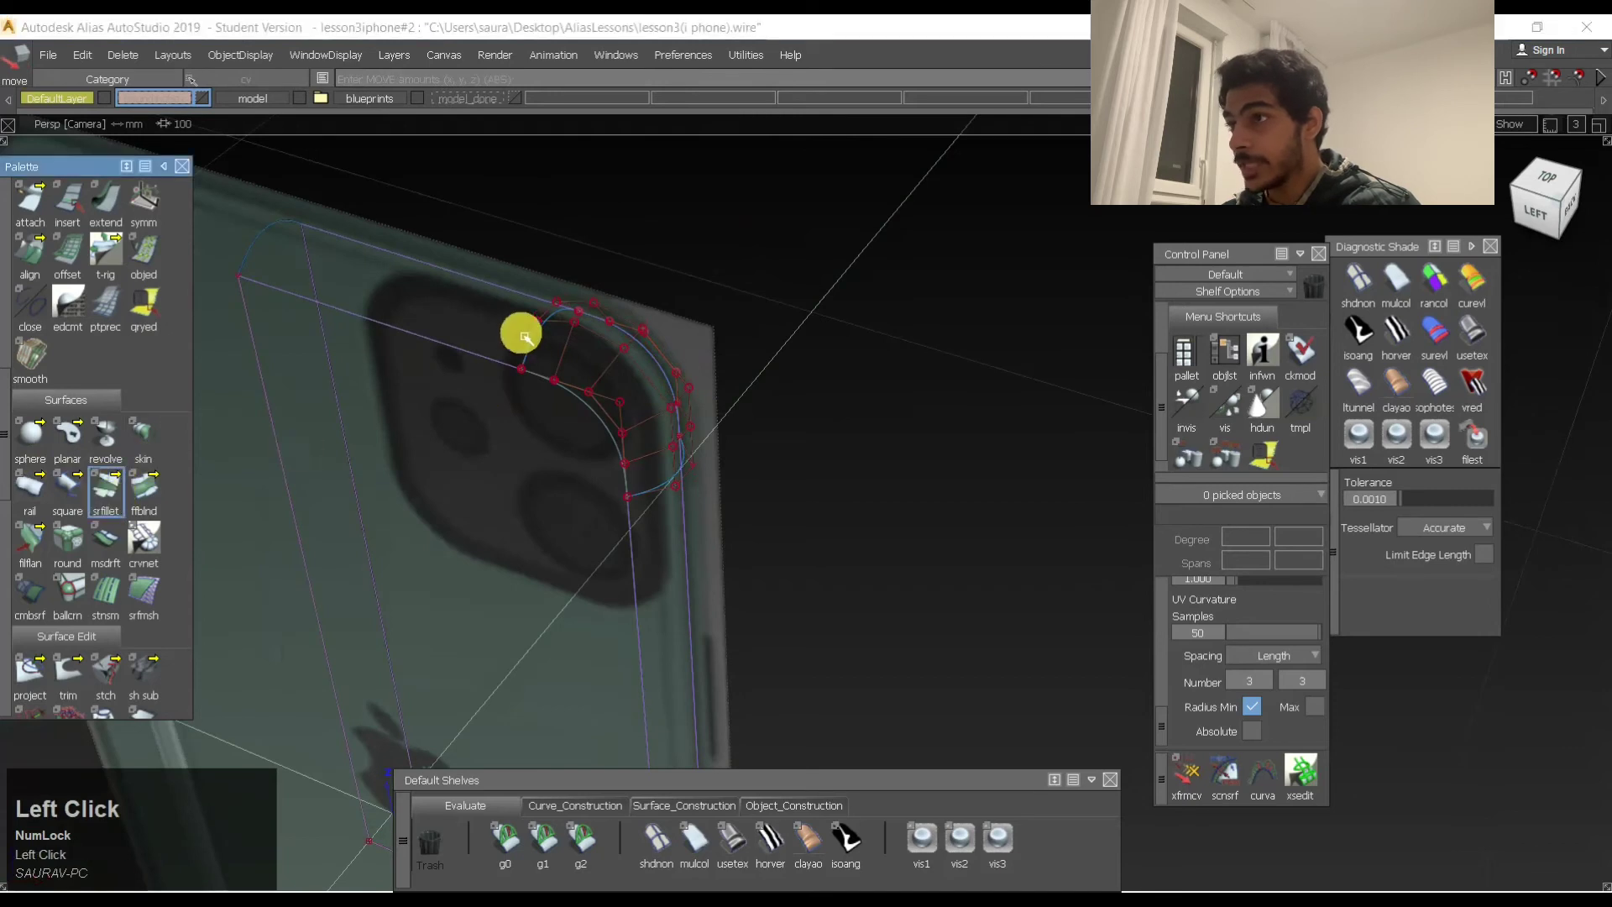
click(577, 357)
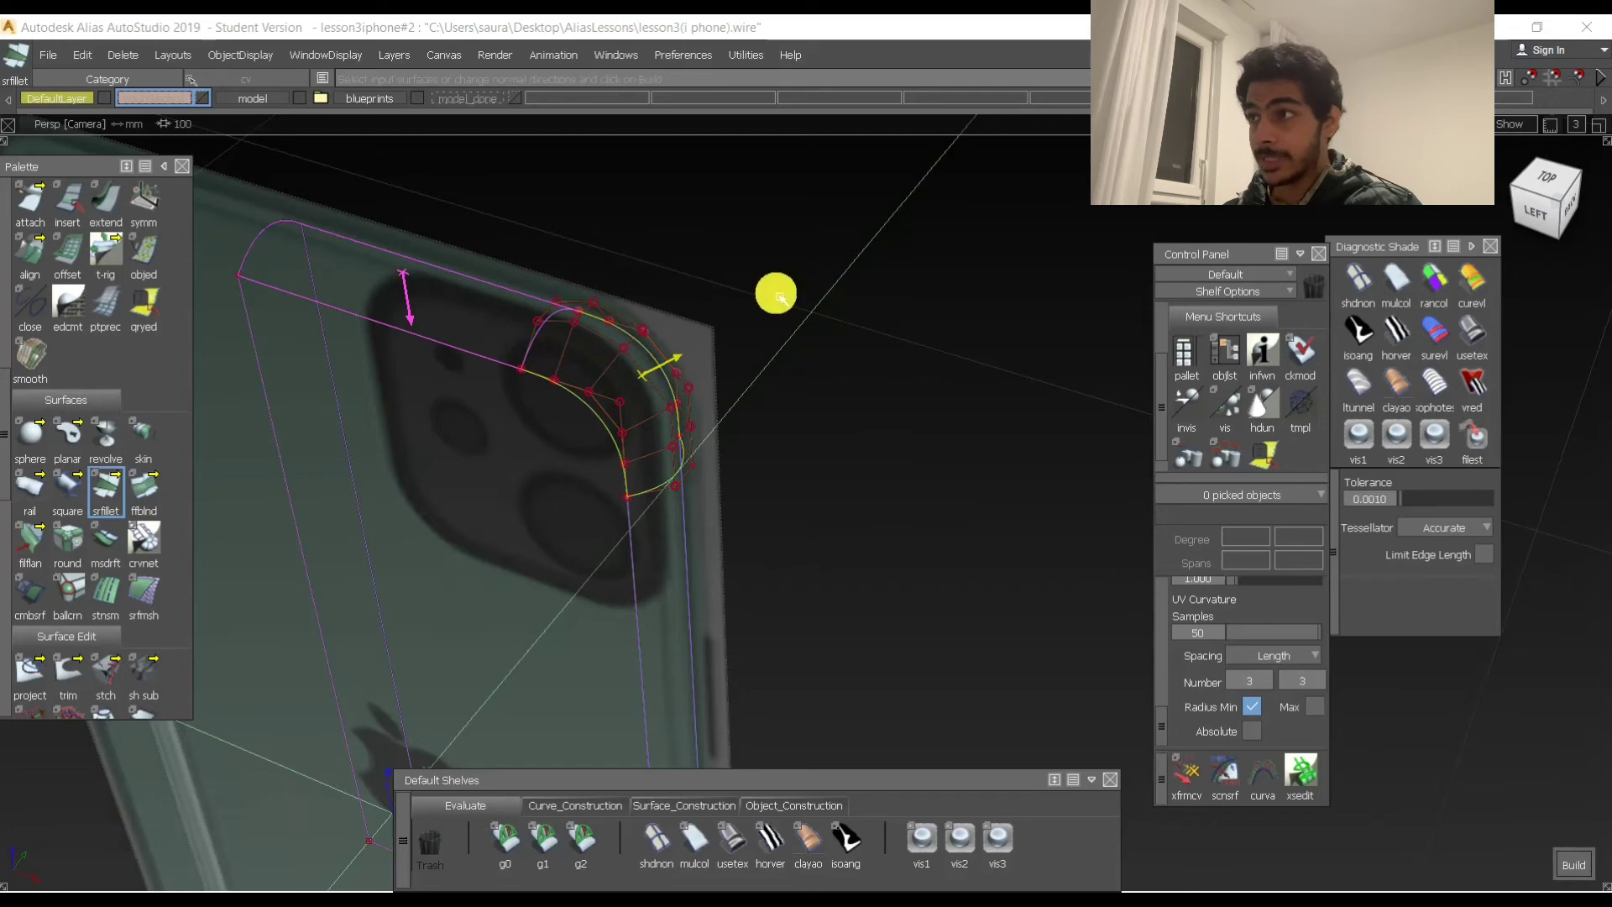
key(ctrl+z)
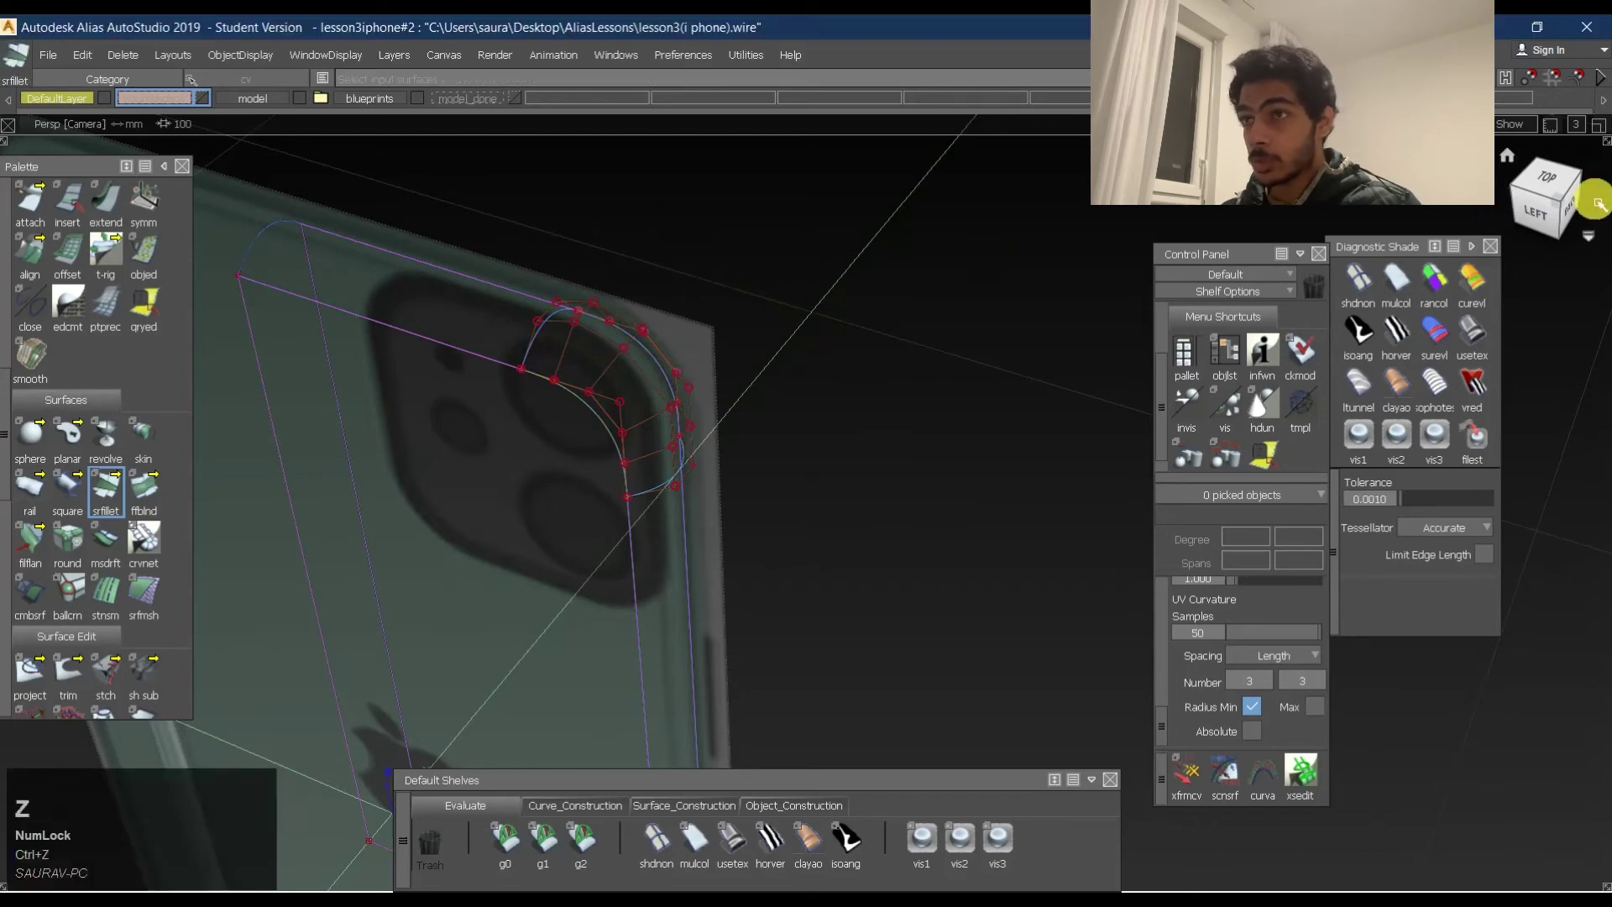
Move the corner surface's second outer control points along the upper edge down, level with the neighbouring points.
click(1545, 217)
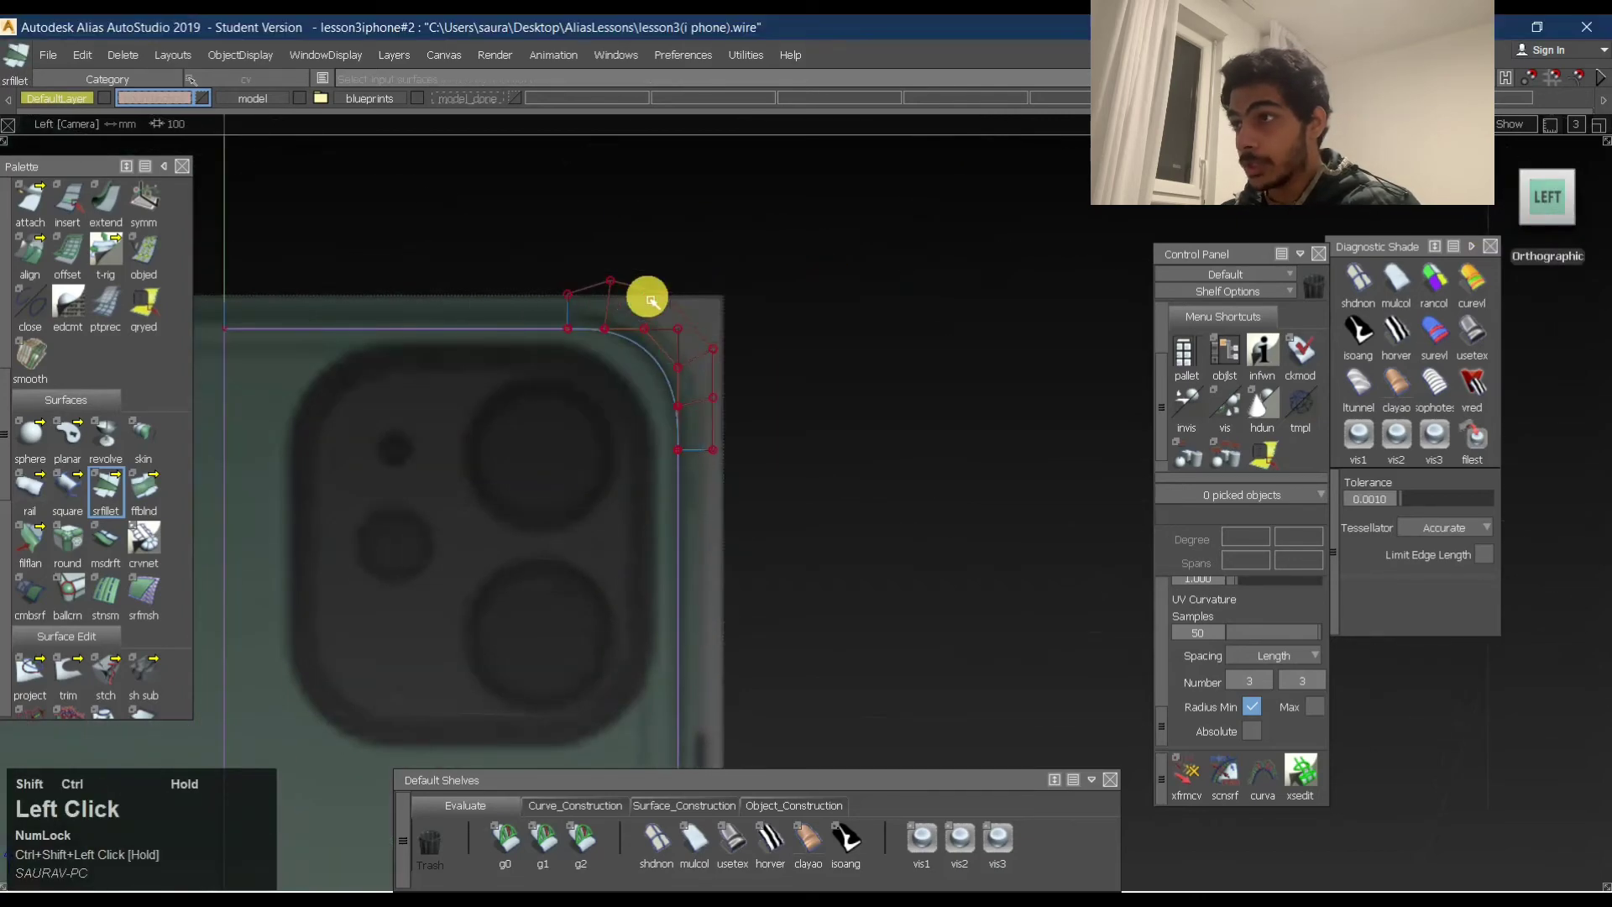
drag(597, 263, 621, 294)
ctrl+shift+middle_drag(621, 292, 622, 271)
ctrl+right_drag(618, 292, 617, 297)
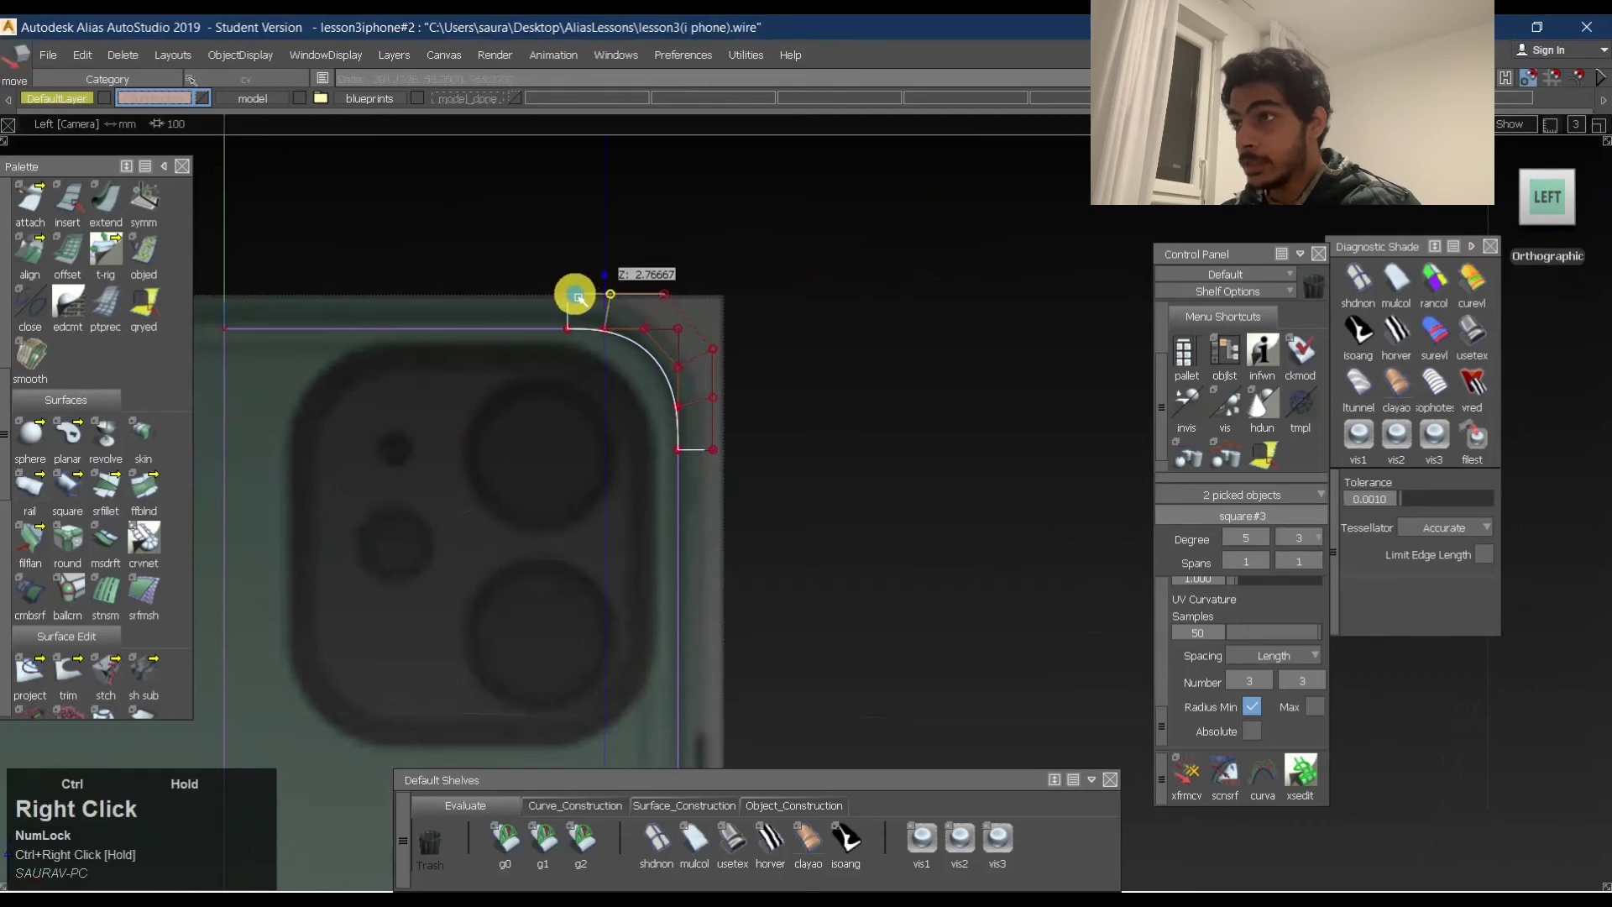
Clear the control point selection and apply iso-angle diagnostic shading to the body surfaces.
mouse_move(669, 384)
ctrl+shift+mouse_down()
mouse_move(708, 216)
mouse_move(615, 341)
ctrl+shift+mouse_up()
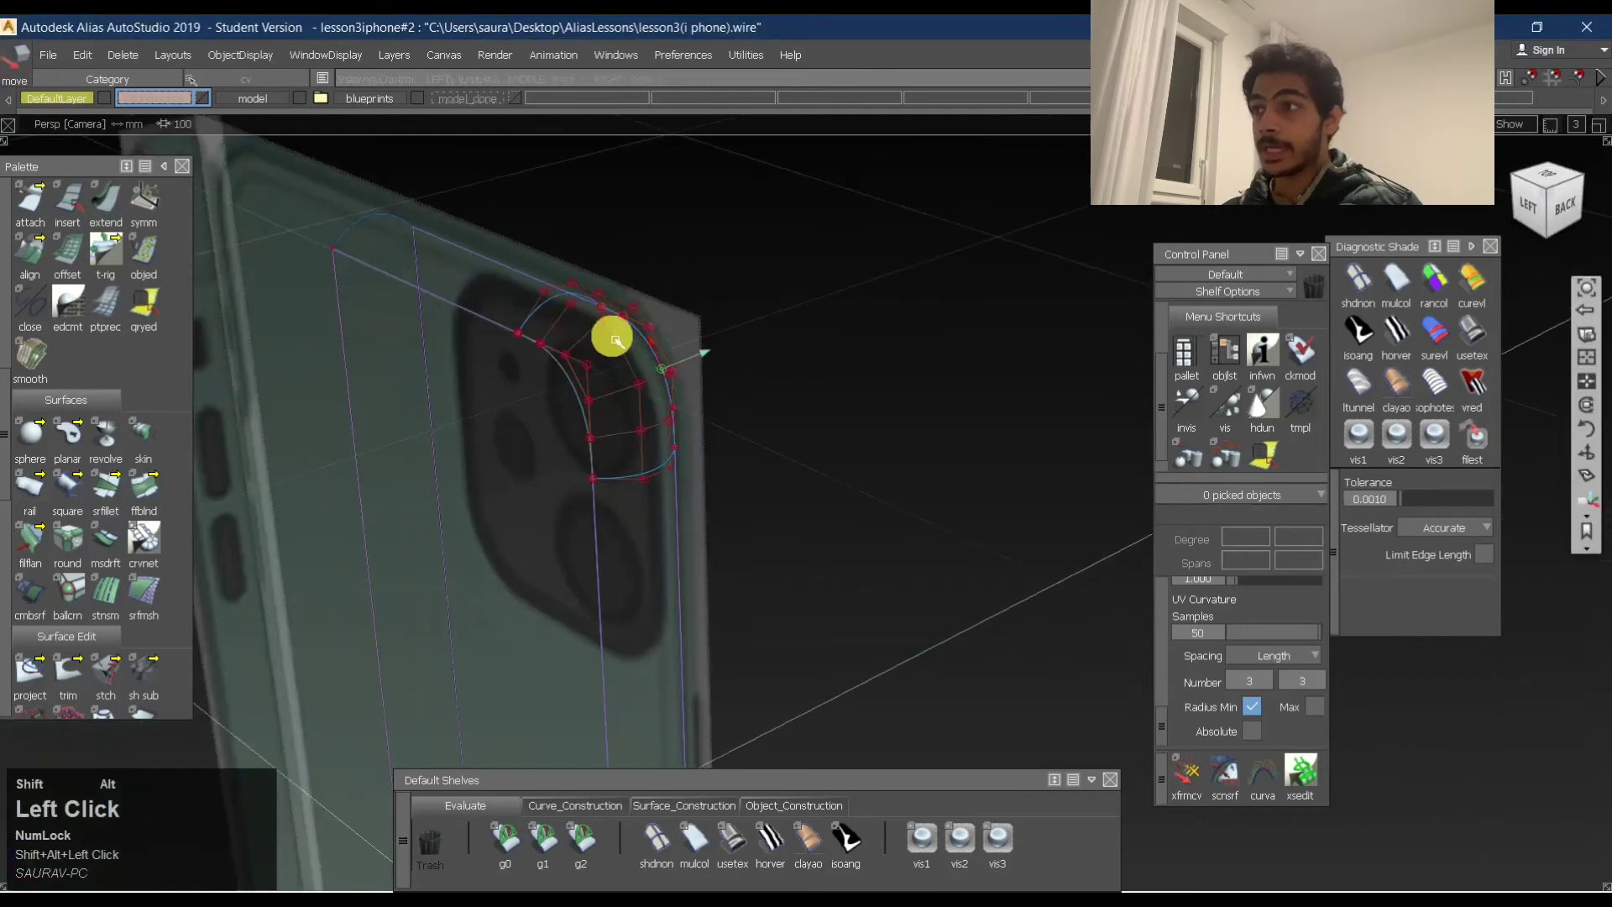
alt+shift+right_drag(615, 340, 648, 306)
alt+shift+drag(648, 306, 719, 728)
click(846, 847)
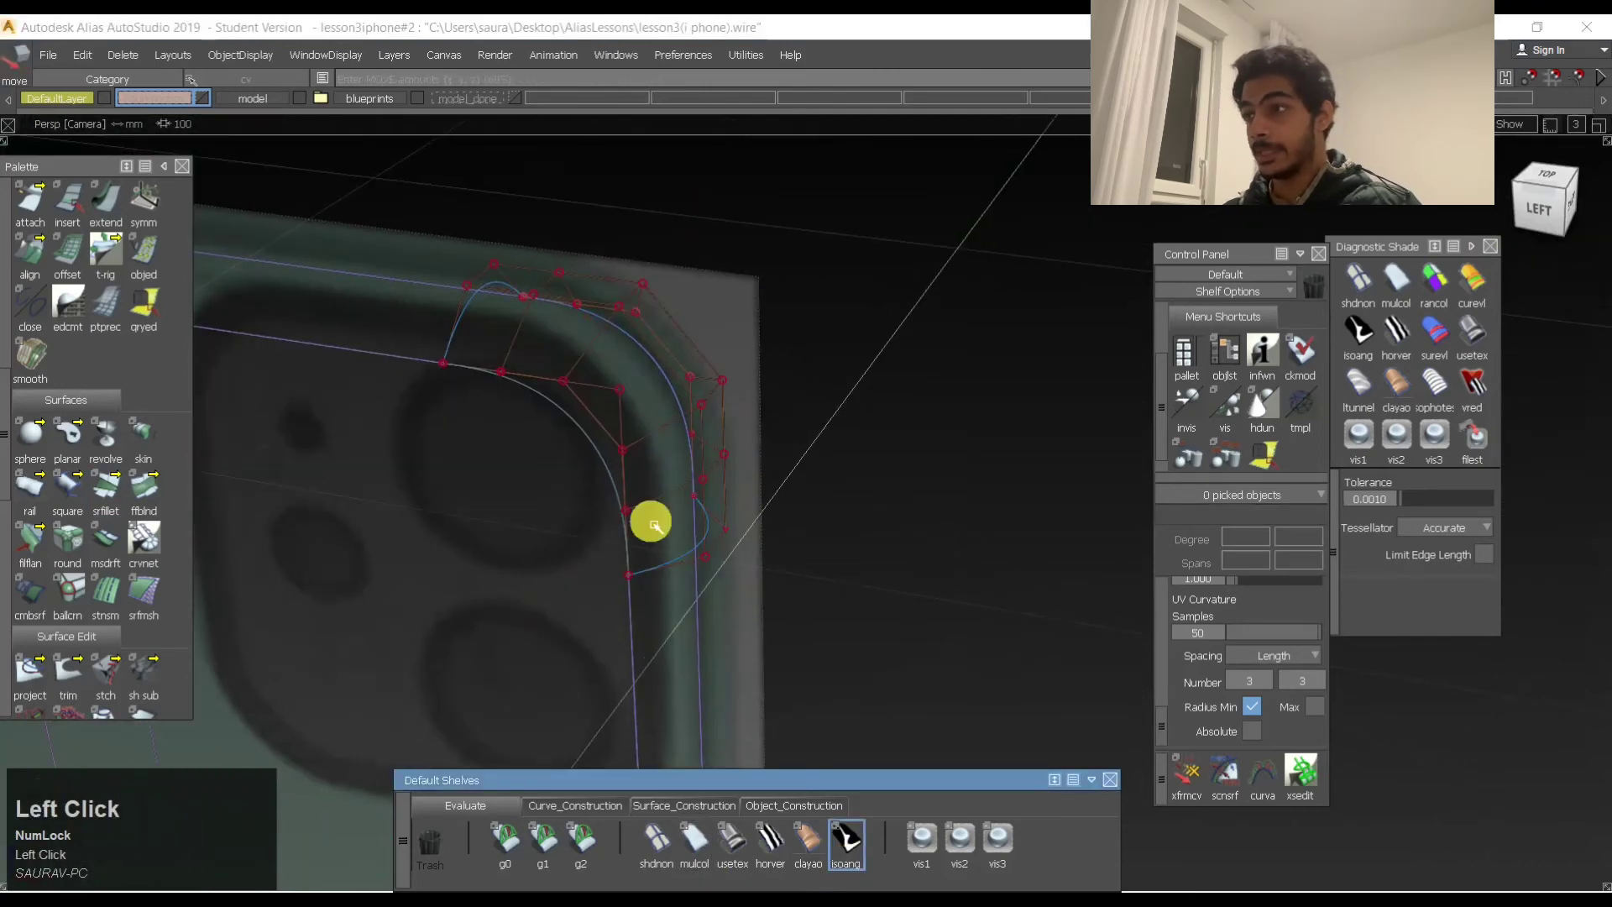
alt+shift+drag(540, 396, 643, 361)
click(1545, 210)
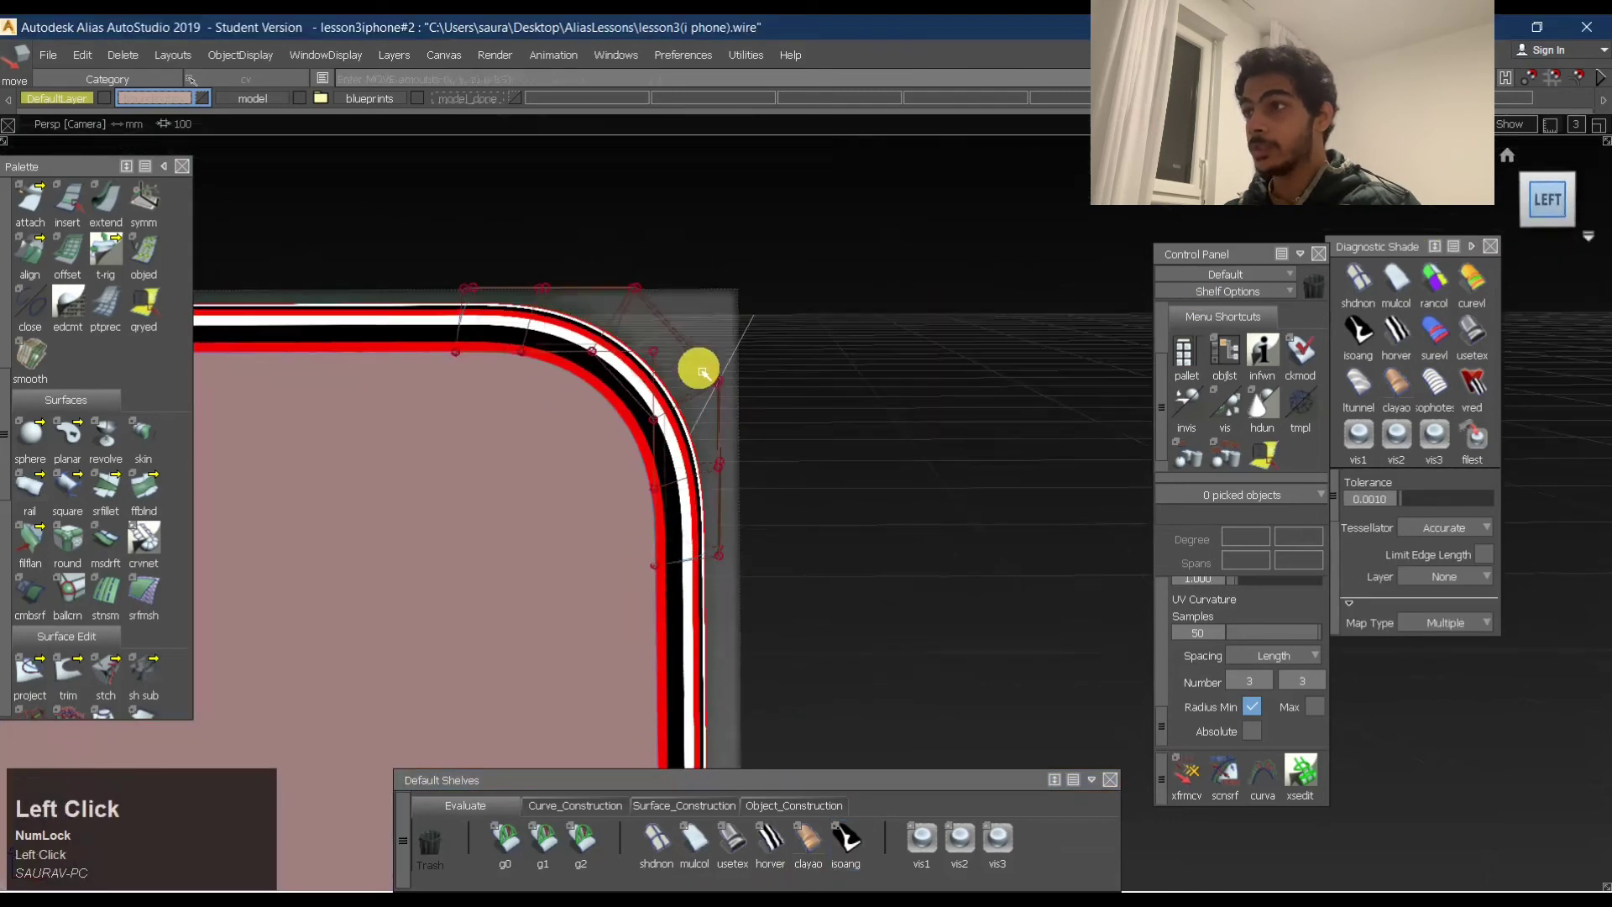
Examine the stripe flow across the rounded corner from the side, back and top.
alt+shift+drag(741, 409, 246, 414)
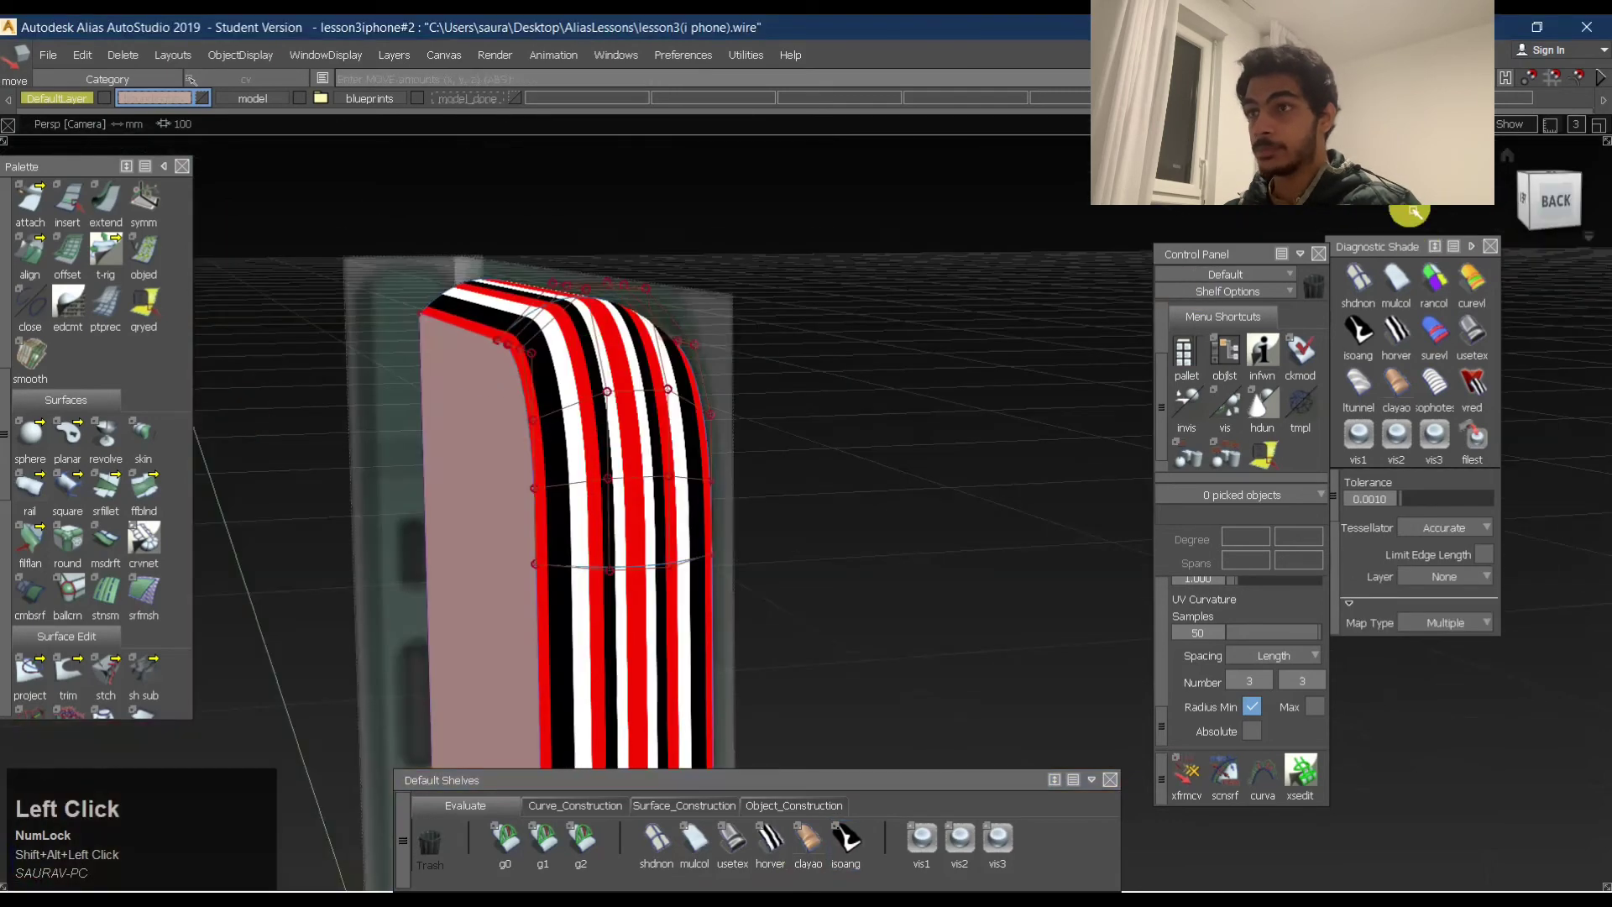
click(1564, 206)
alt+shift+drag(902, 241, 930, 504)
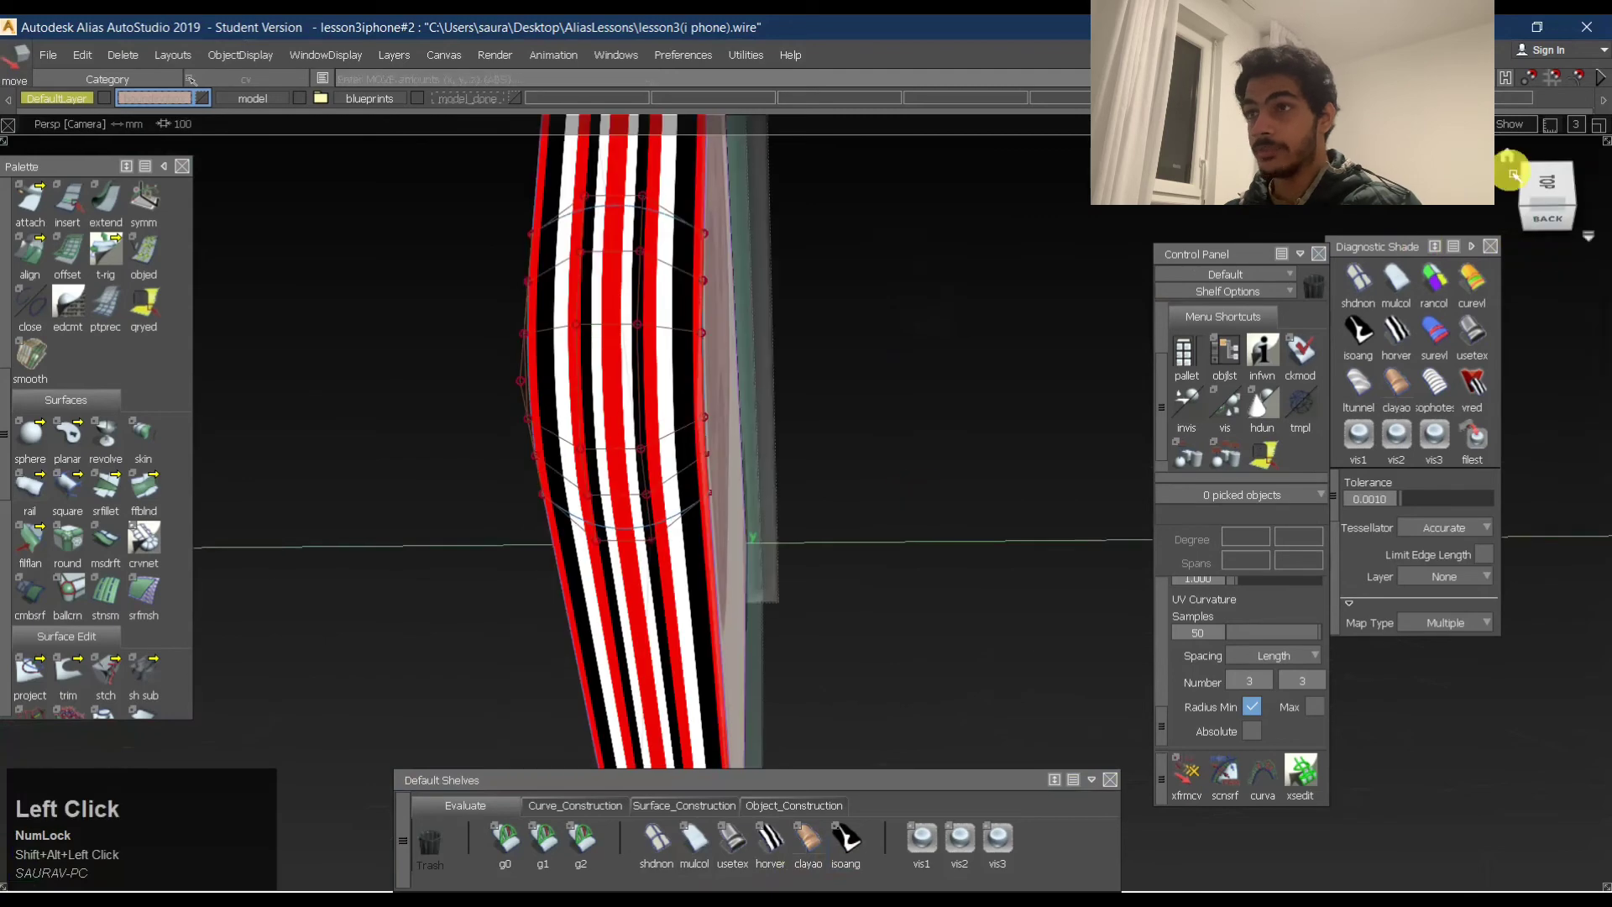
click(1551, 199)
alt+shift+drag(583, 381, 925, 363)
Hide the corner surface's control points and apply user-defined texture shading to the corner and the adjoining surfaces.
ctrl+shift+drag(924, 364, 588, 381)
ctrl+shift+right_drag(789, 516, 788, 219)
ctrl+shift+drag(787, 219, 798, 759)
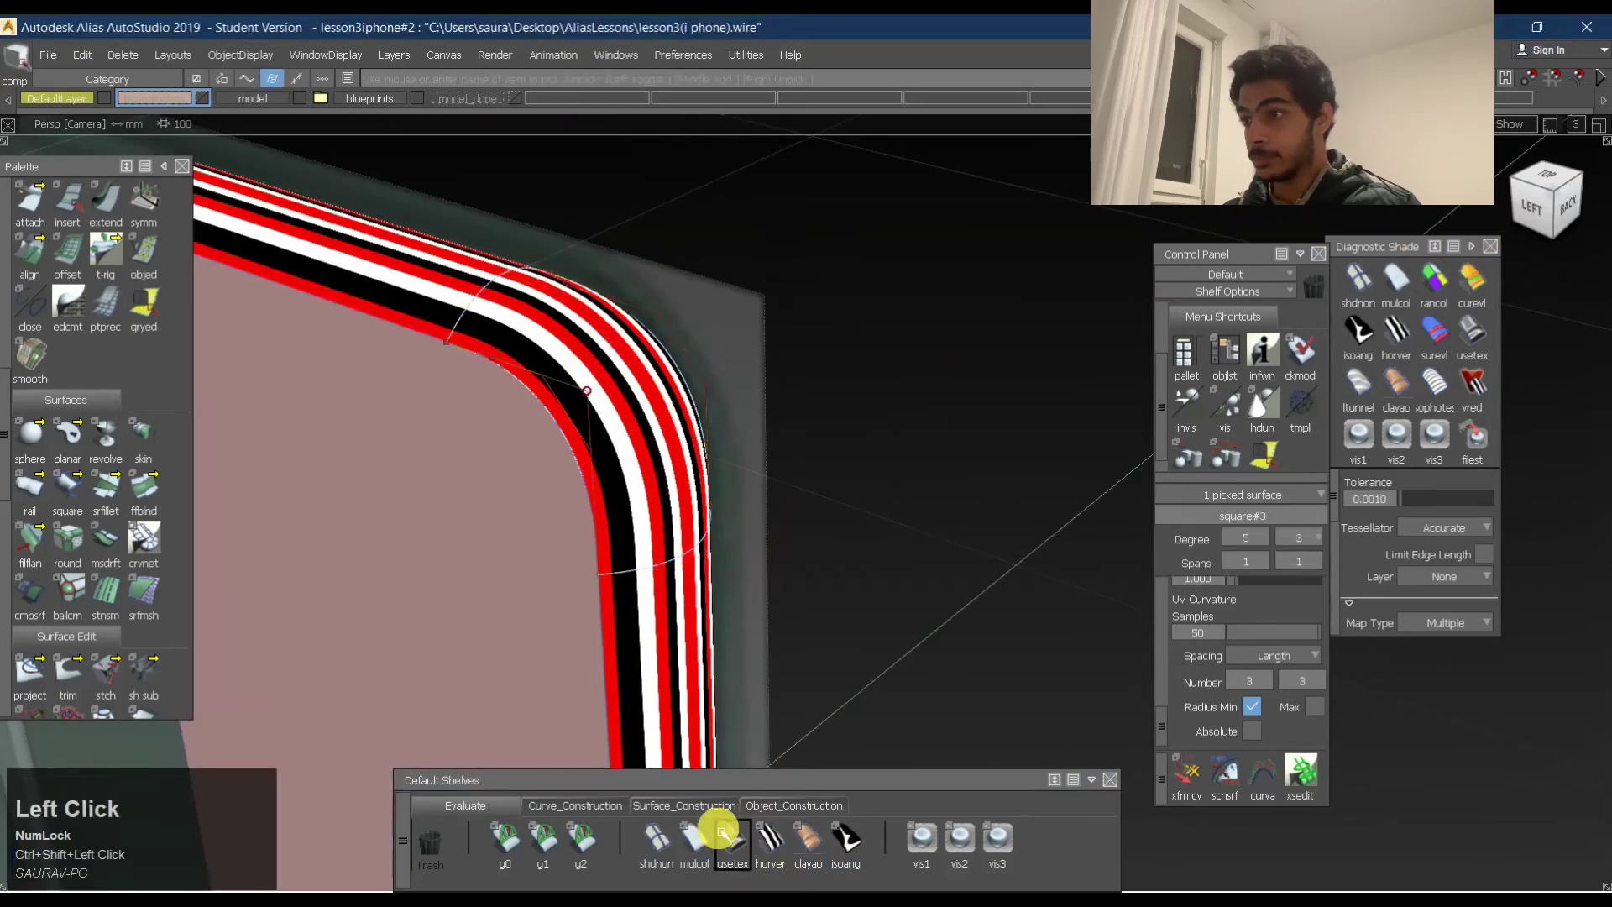
click(606, 514)
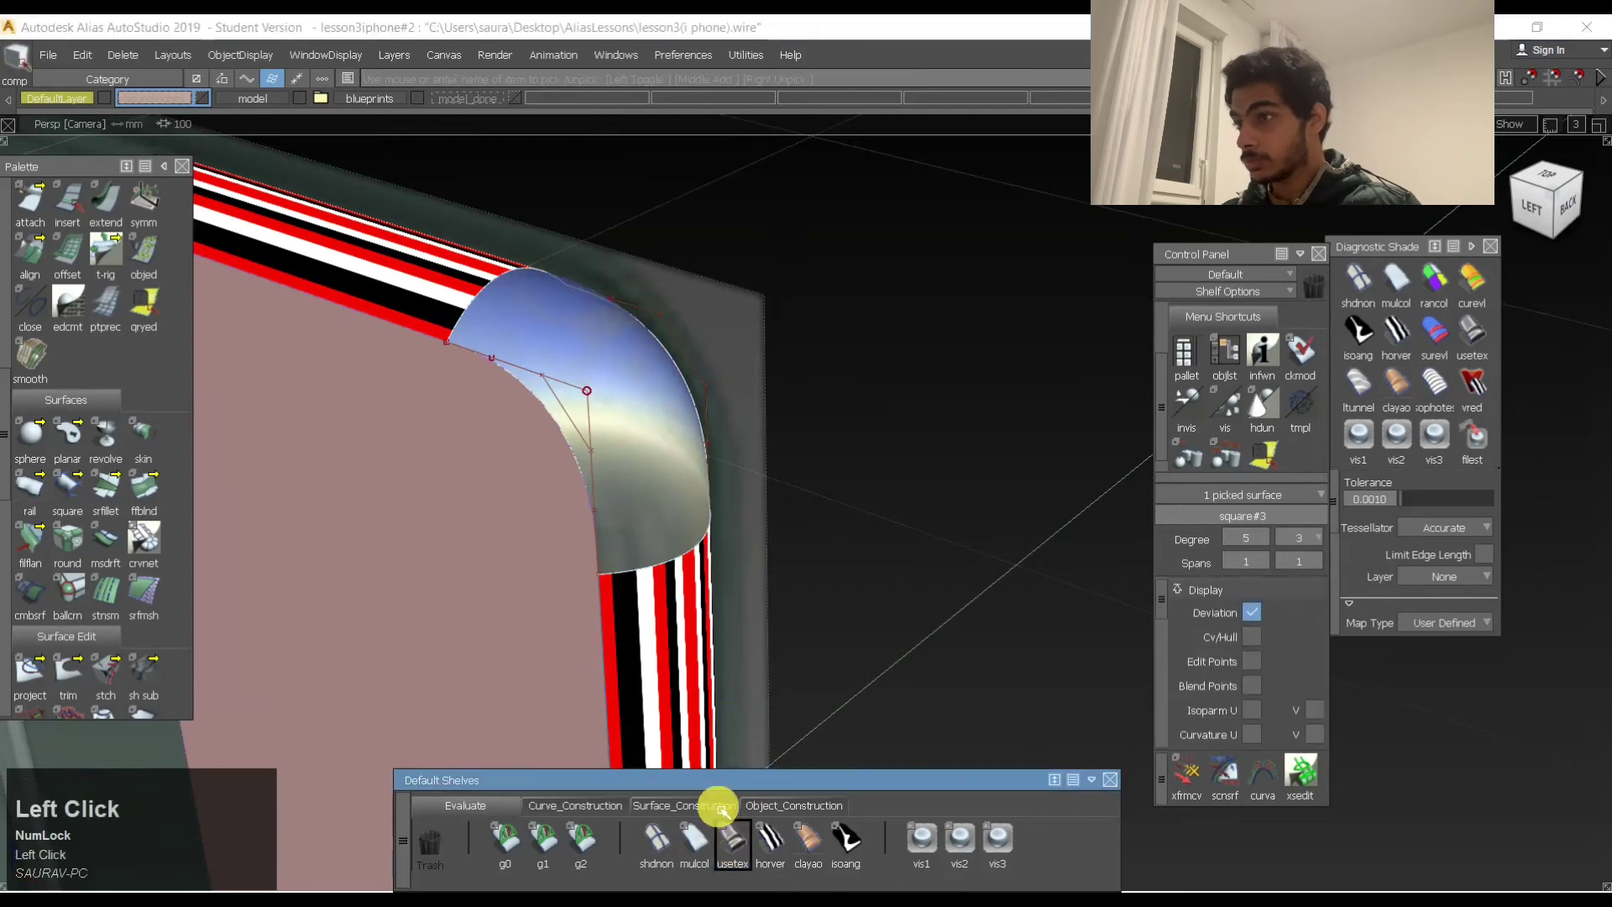
click(727, 840)
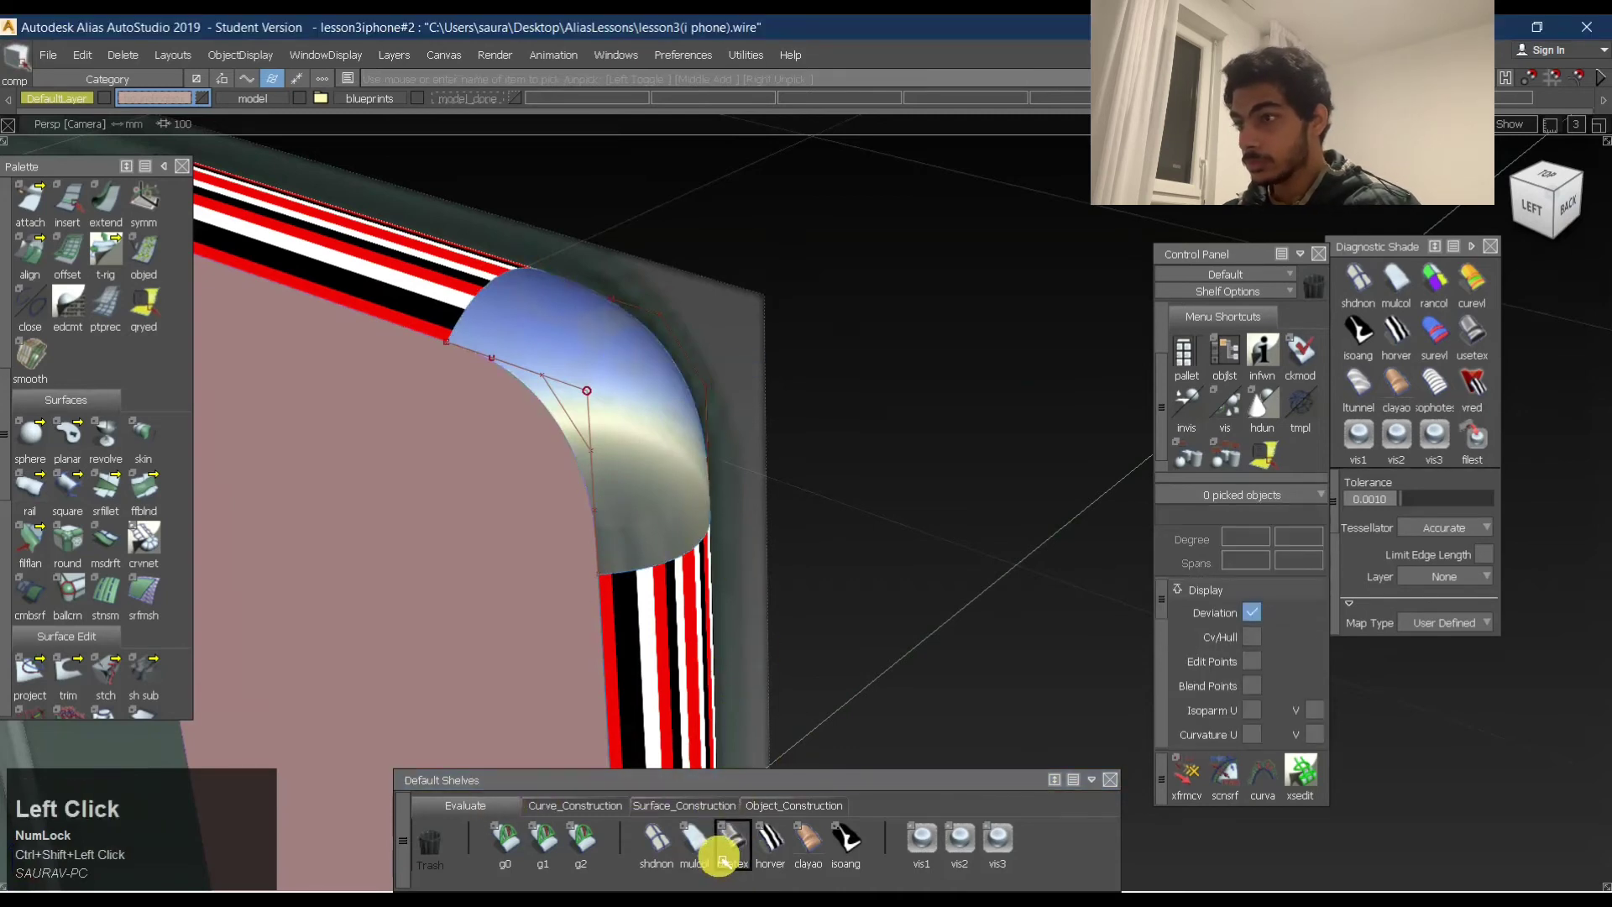
ctrl+shift+drag(619, 457, 631, 640)
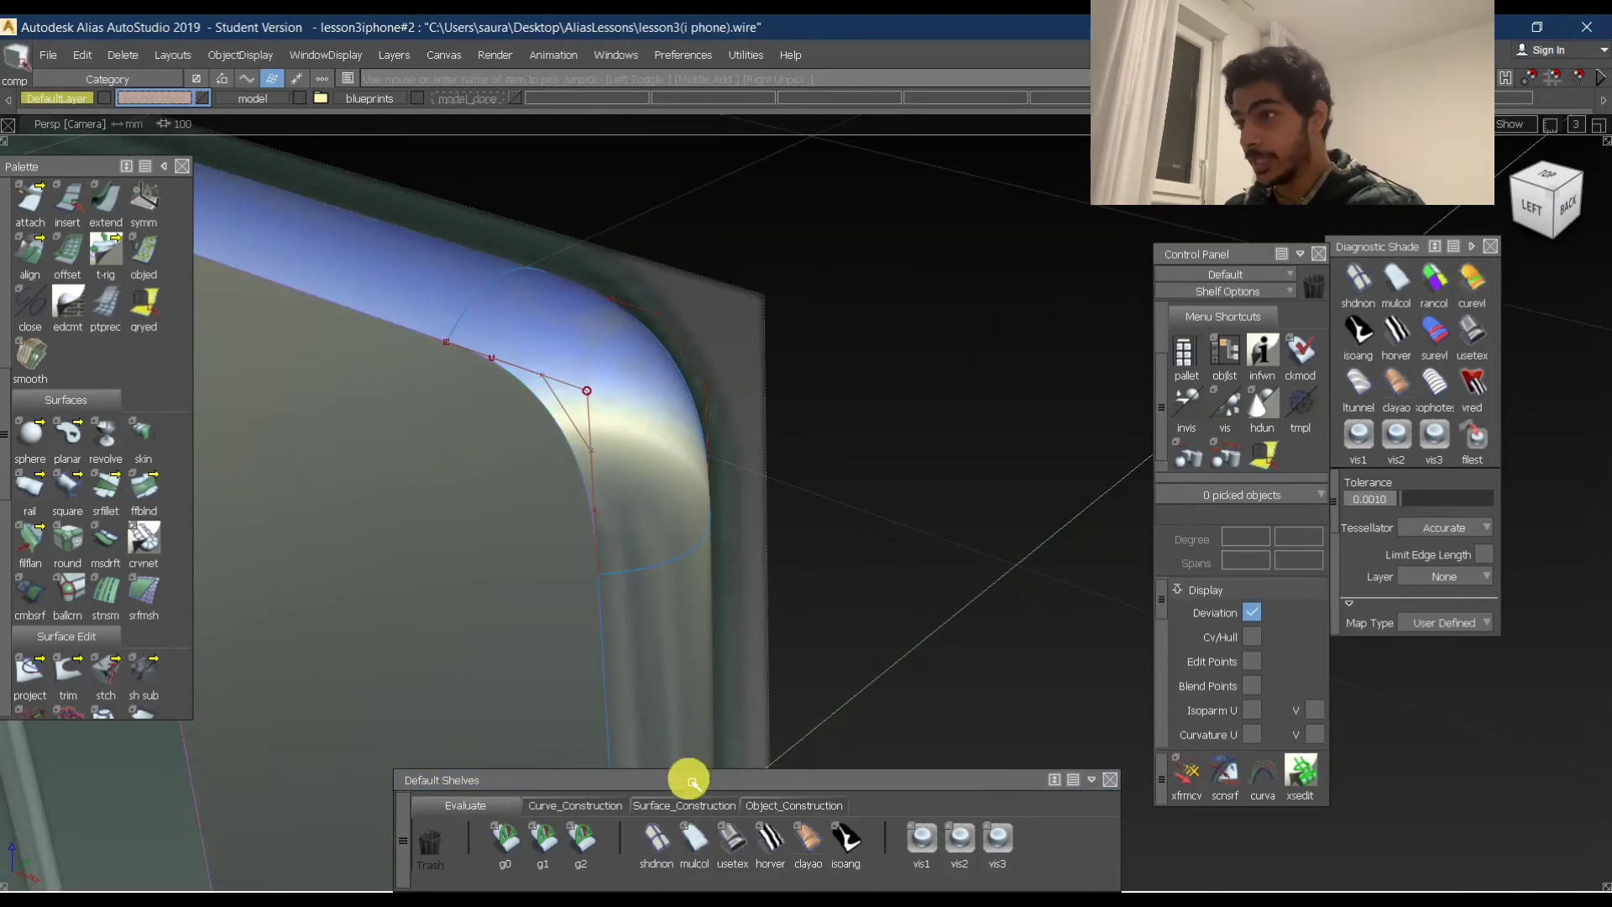
Open the Surface Fillet options and set the explicit length U degree to 5.
click(758, 812)
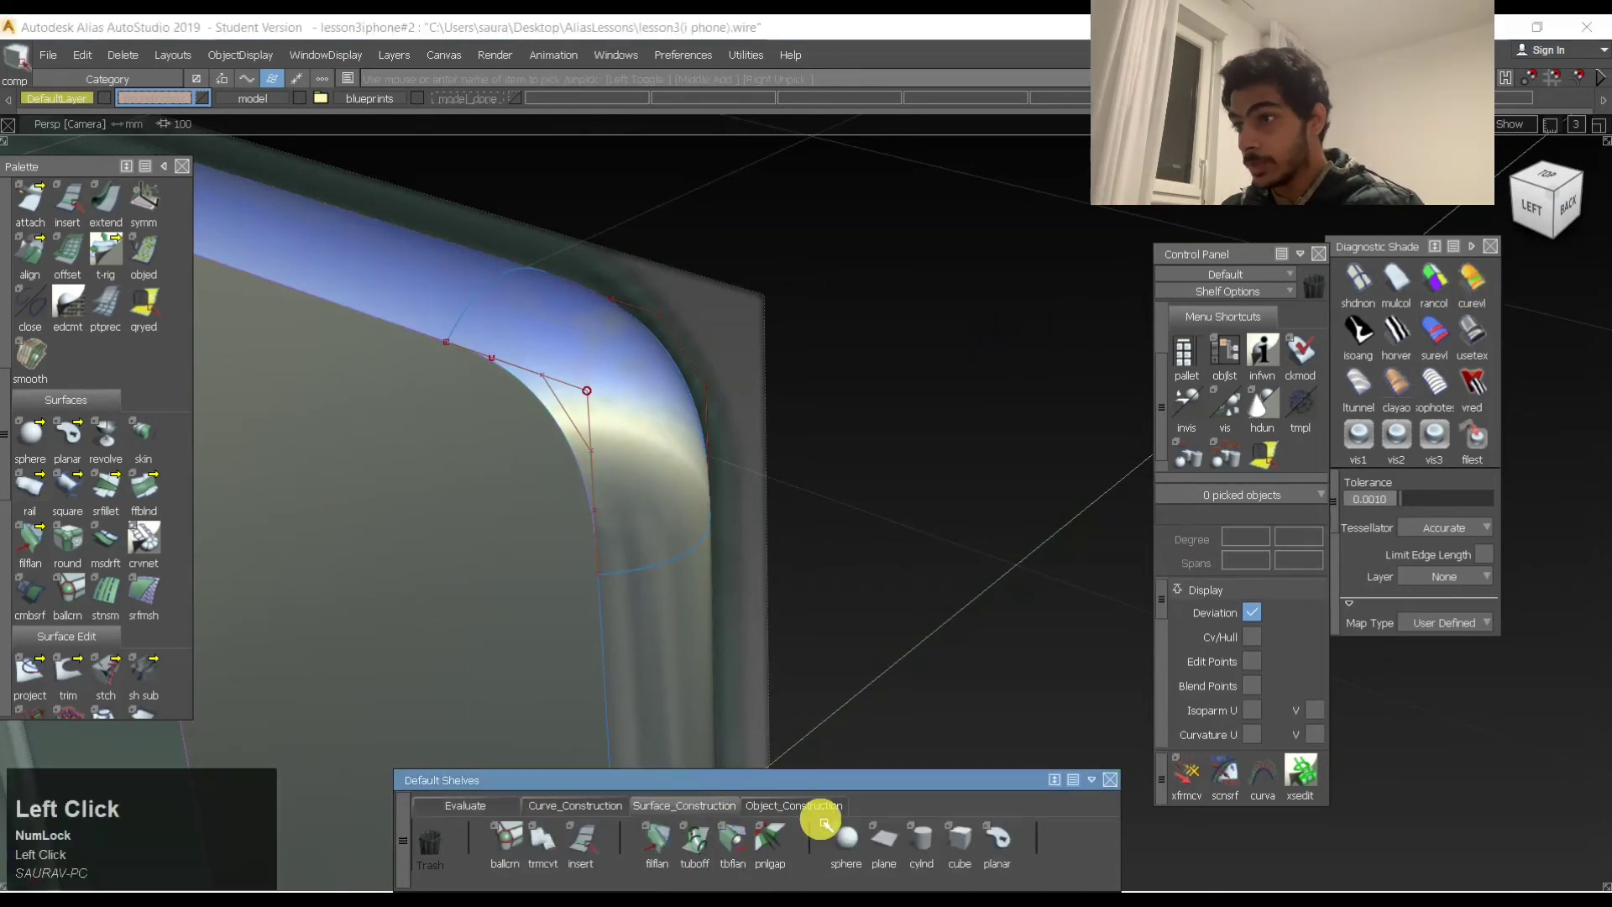
click(116, 500)
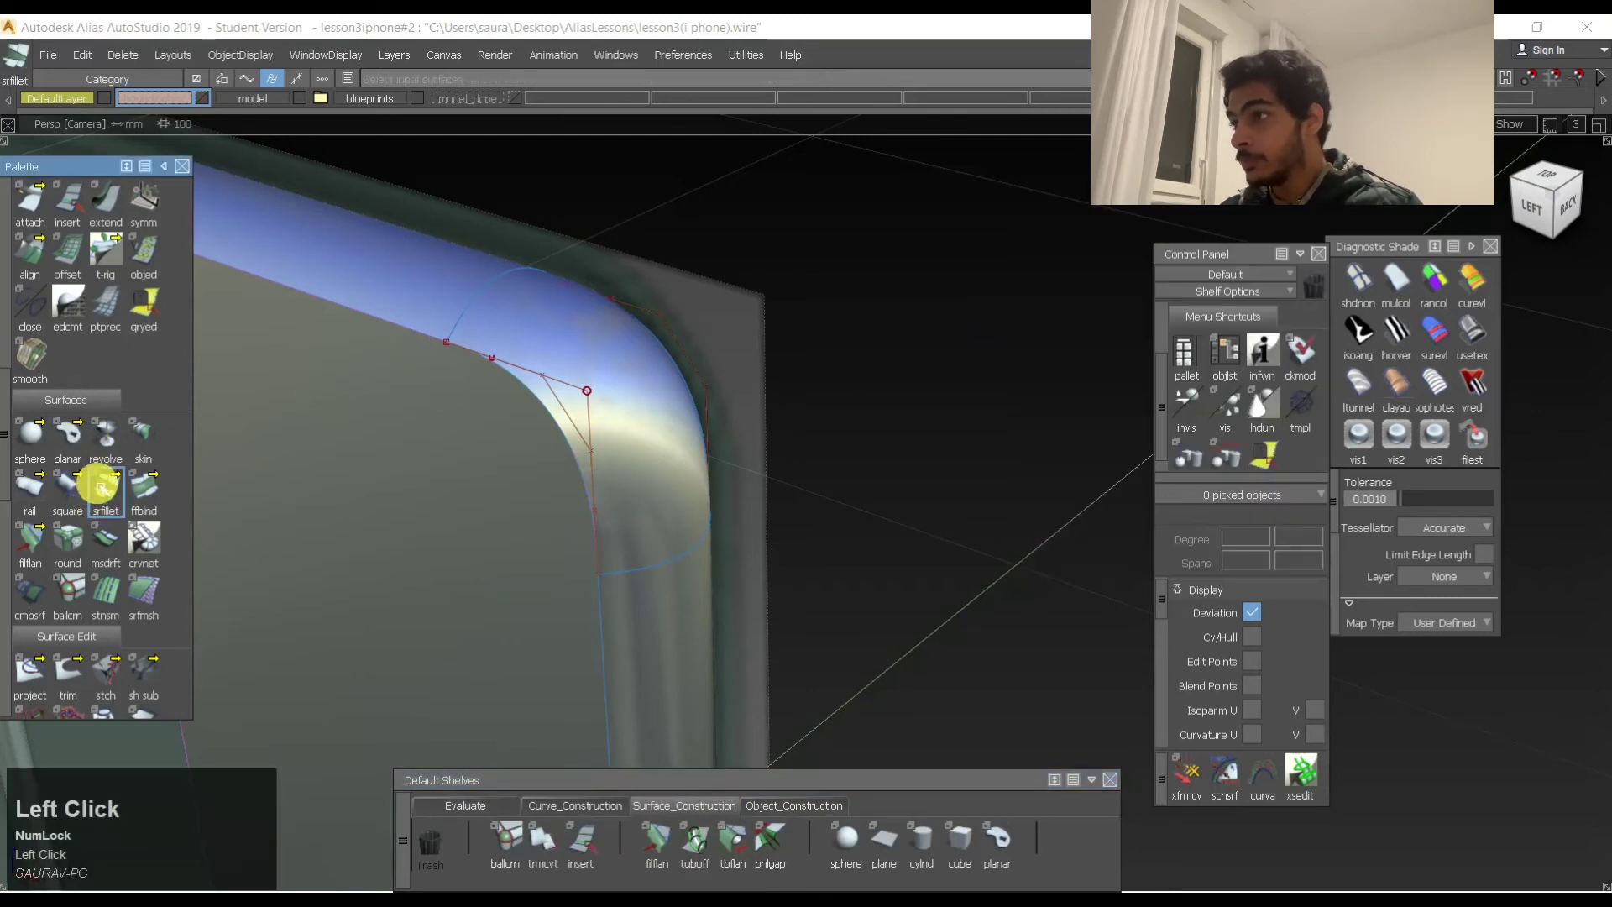
double_click(99, 504)
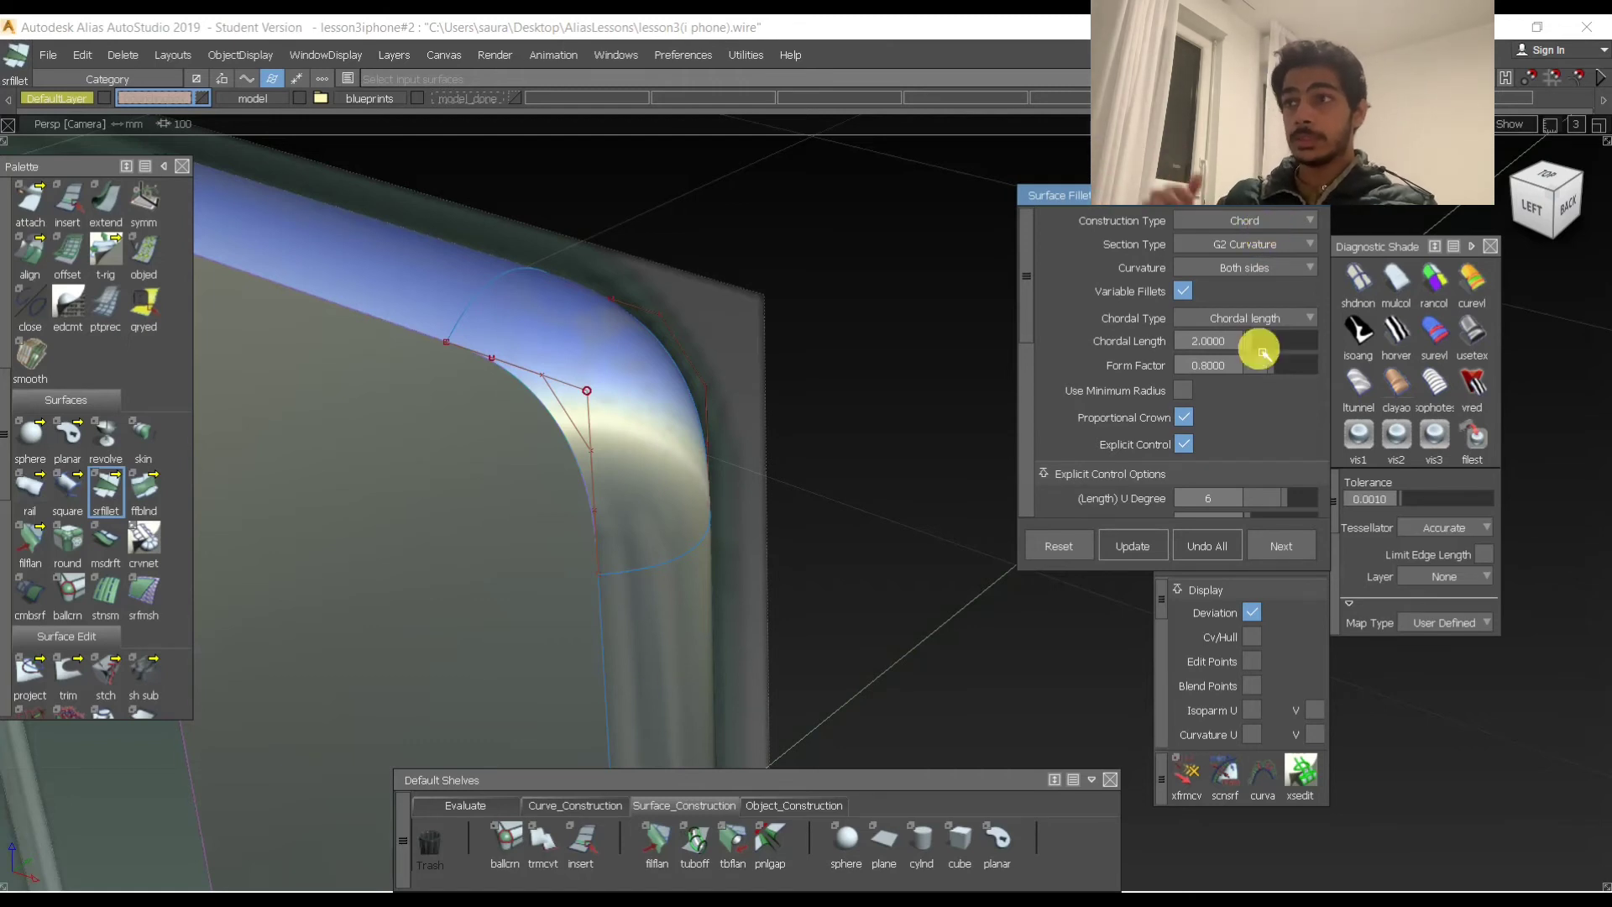
scroll(1243, 406, down, 3)
scroll(1264, 475, up, 2)
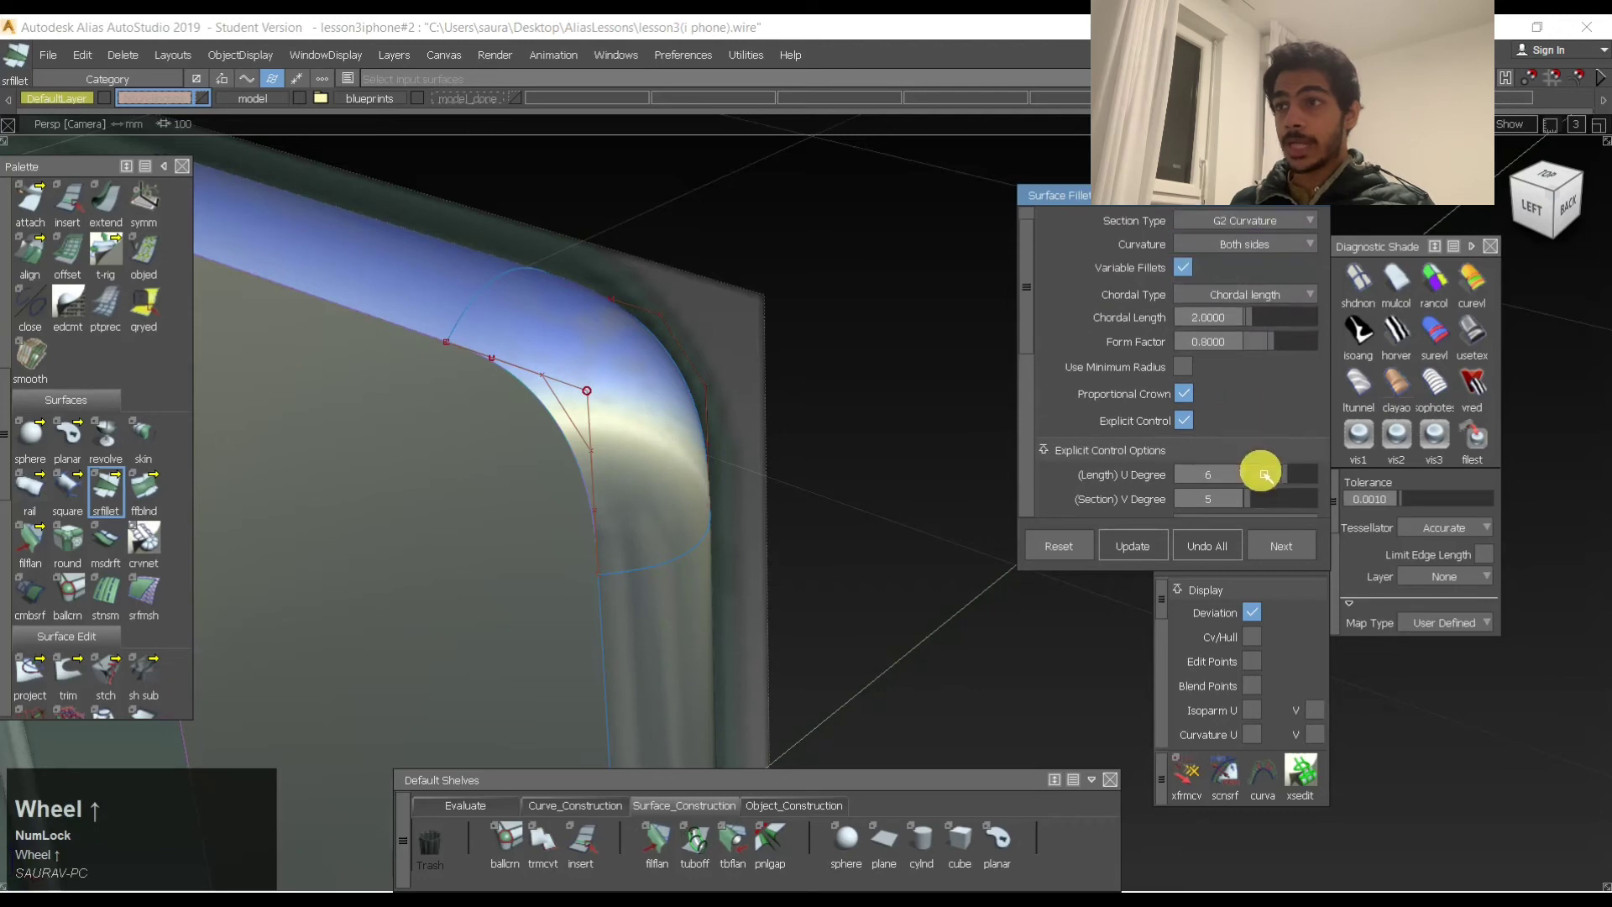
scroll(1275, 437, up, 1)
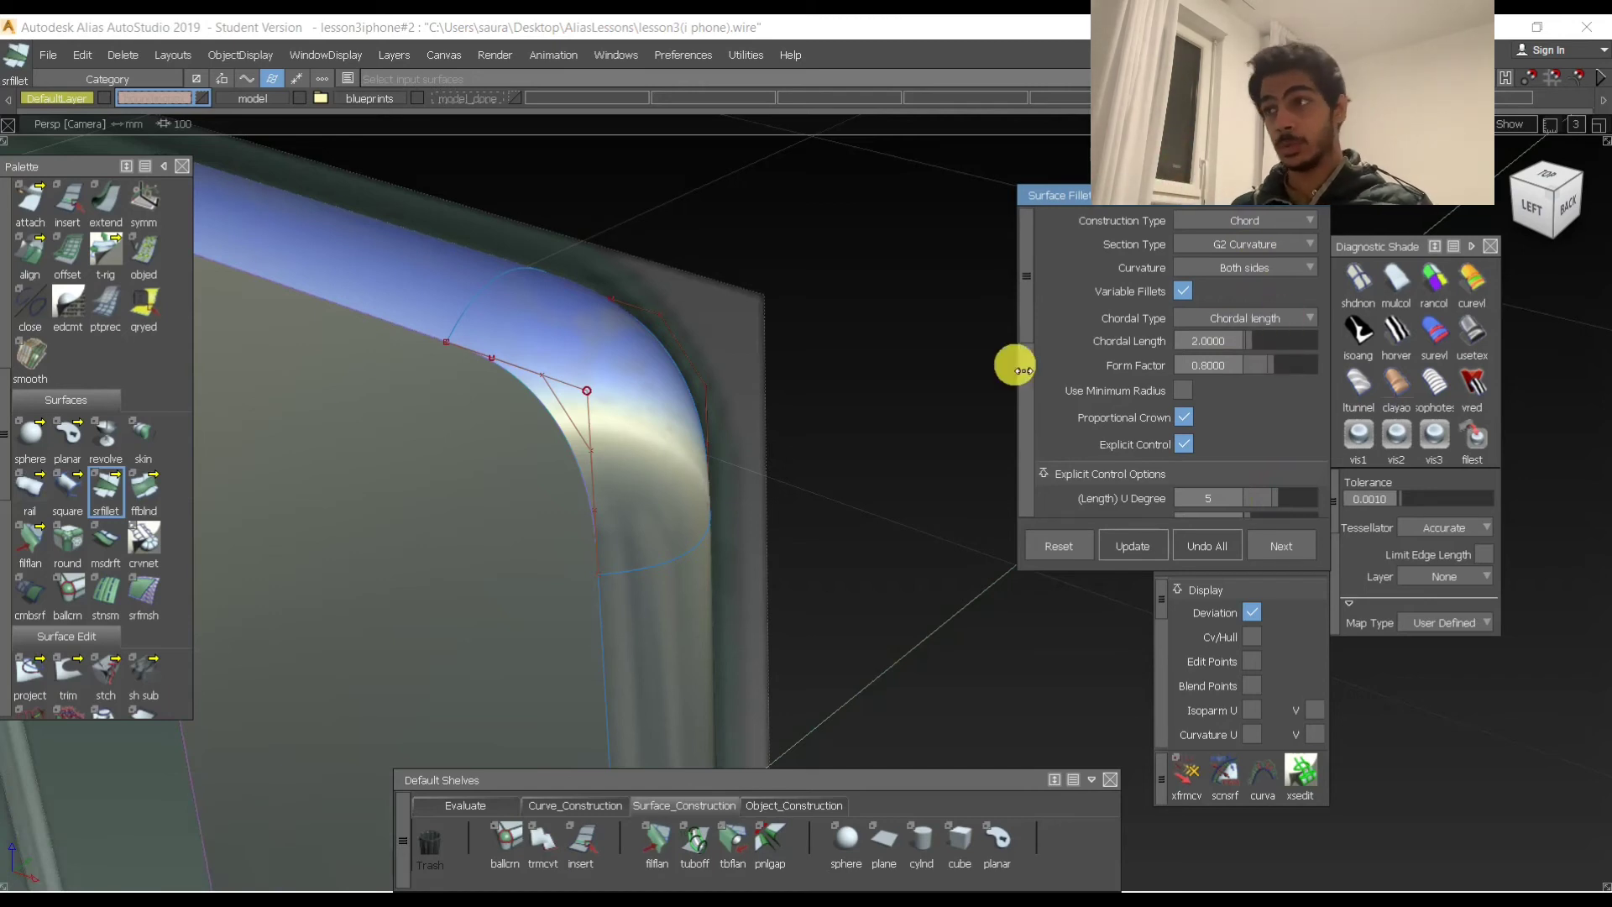
Turn off the diagnostic shading on the body surfaces while picking the surfaces for the fillet.
click(489, 306)
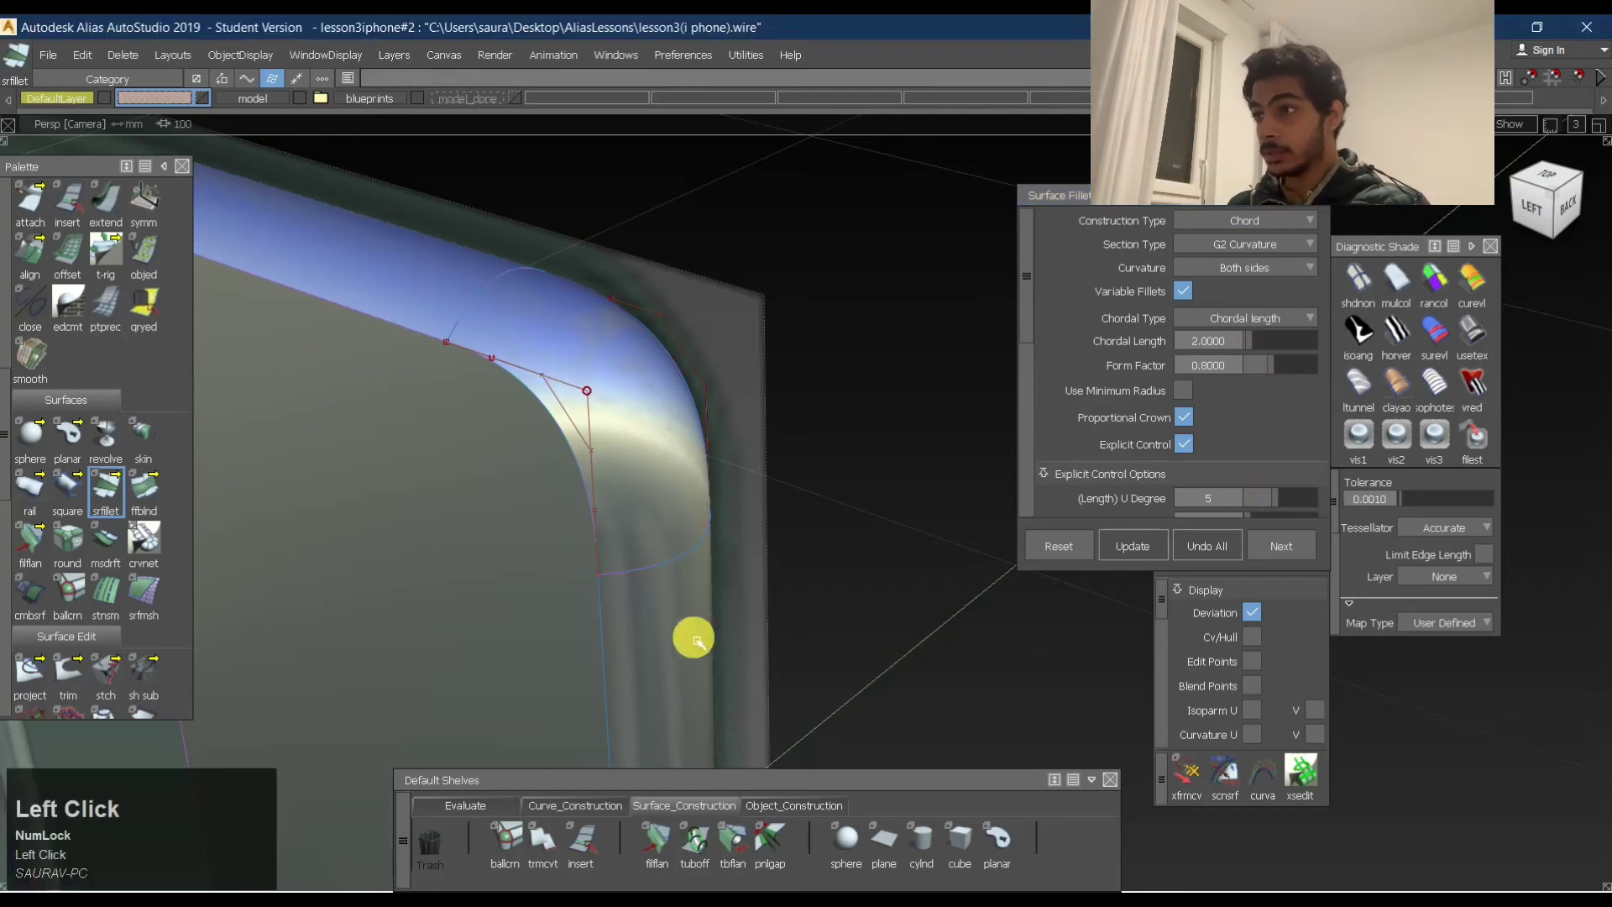
click(465, 806)
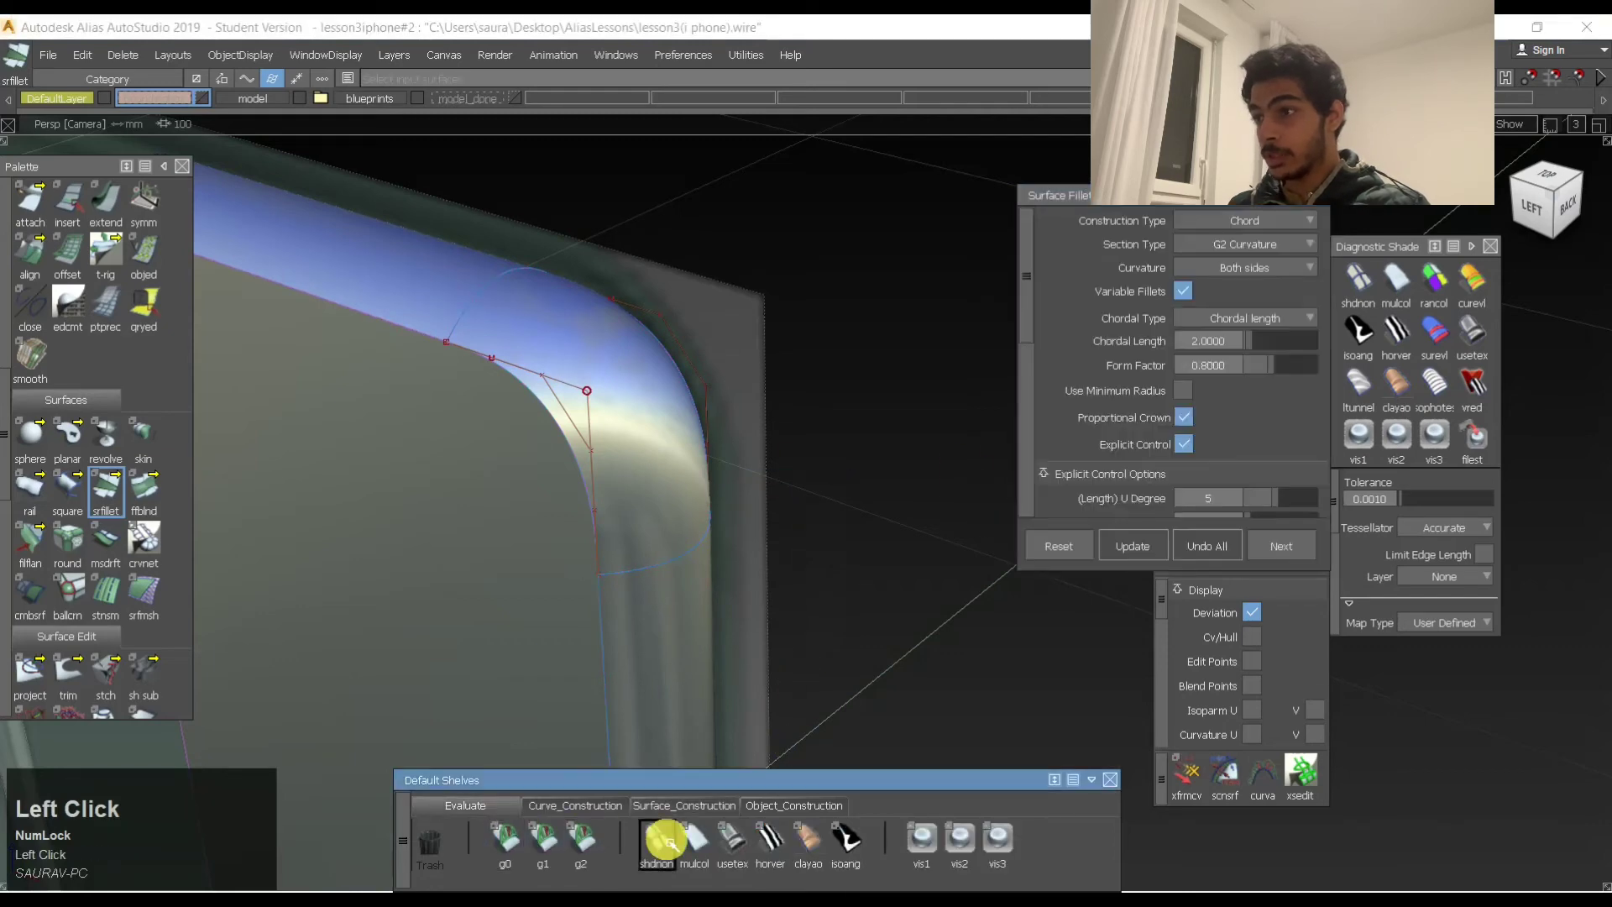
click(657, 838)
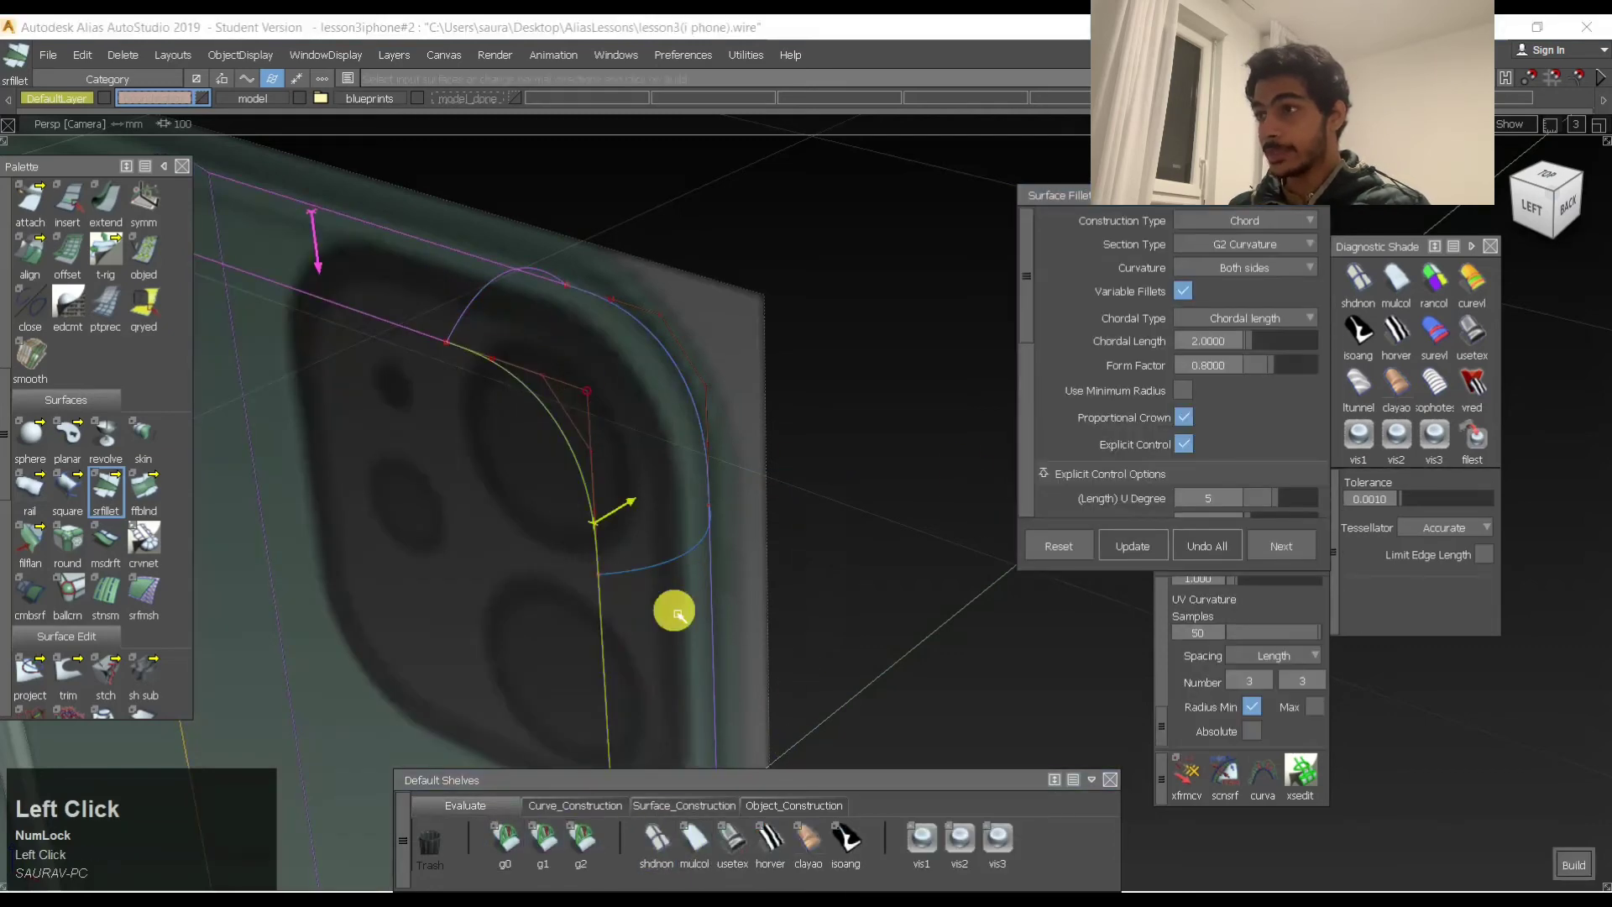
Build a G2 chord fillet between the flat face and the top, corner and side surfaces, with chordal length 2.0 and form factor 0.8.
click(422, 294)
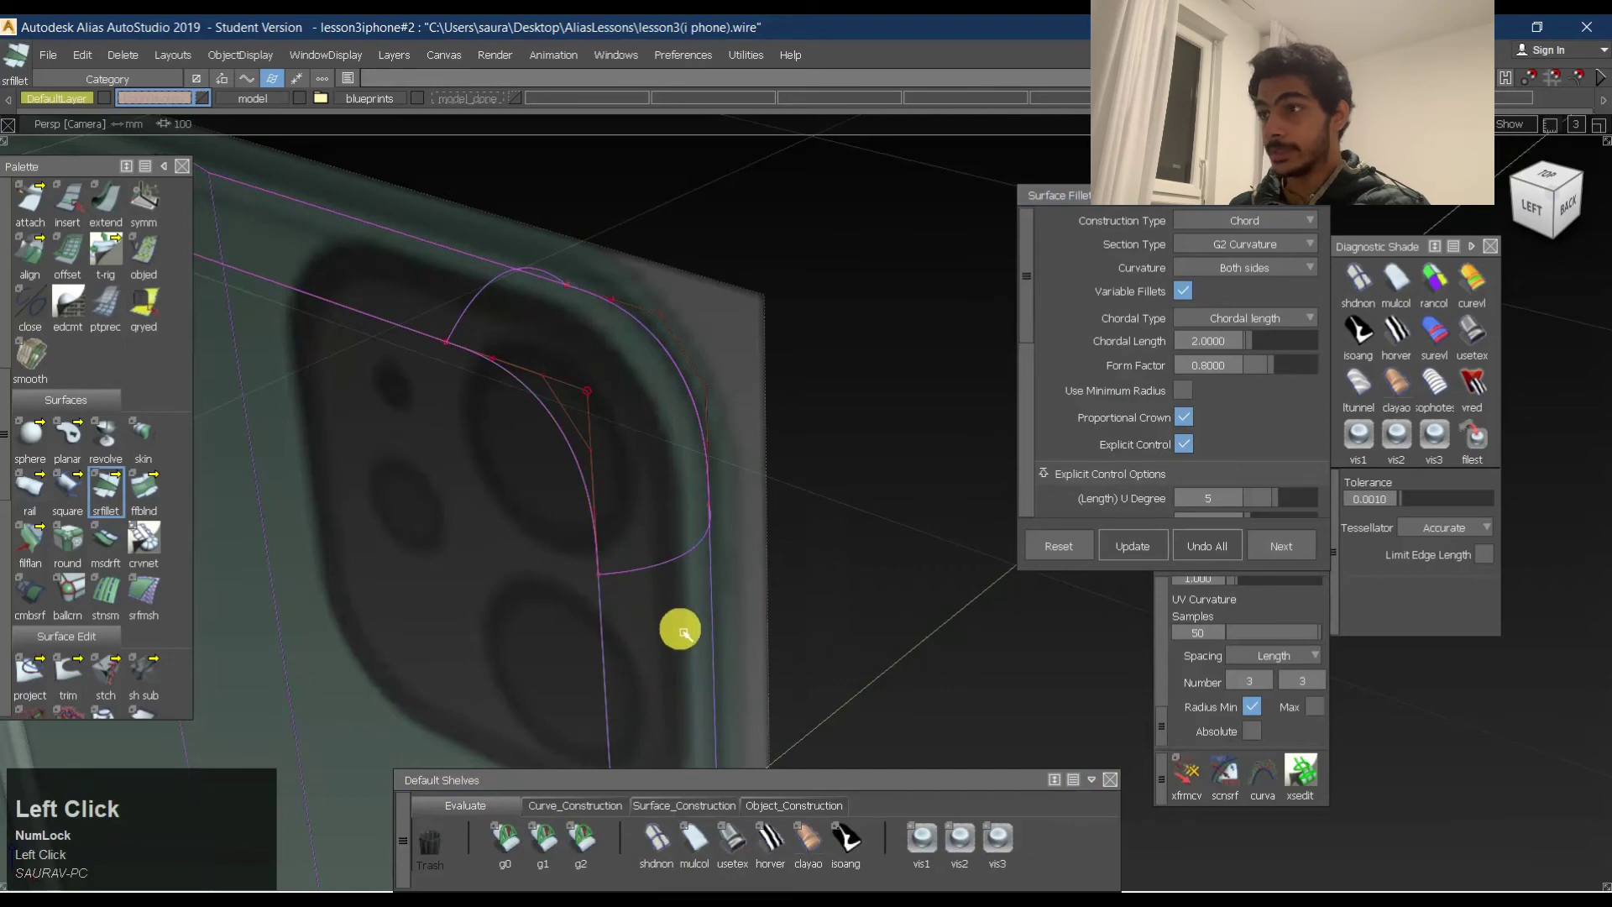
alt+shift+right_drag(846, 472, 853, 525)
alt+shift+middle_drag(853, 525, 868, 415)
click(655, 368)
alt+shift+middle_drag(719, 289, 754, 421)
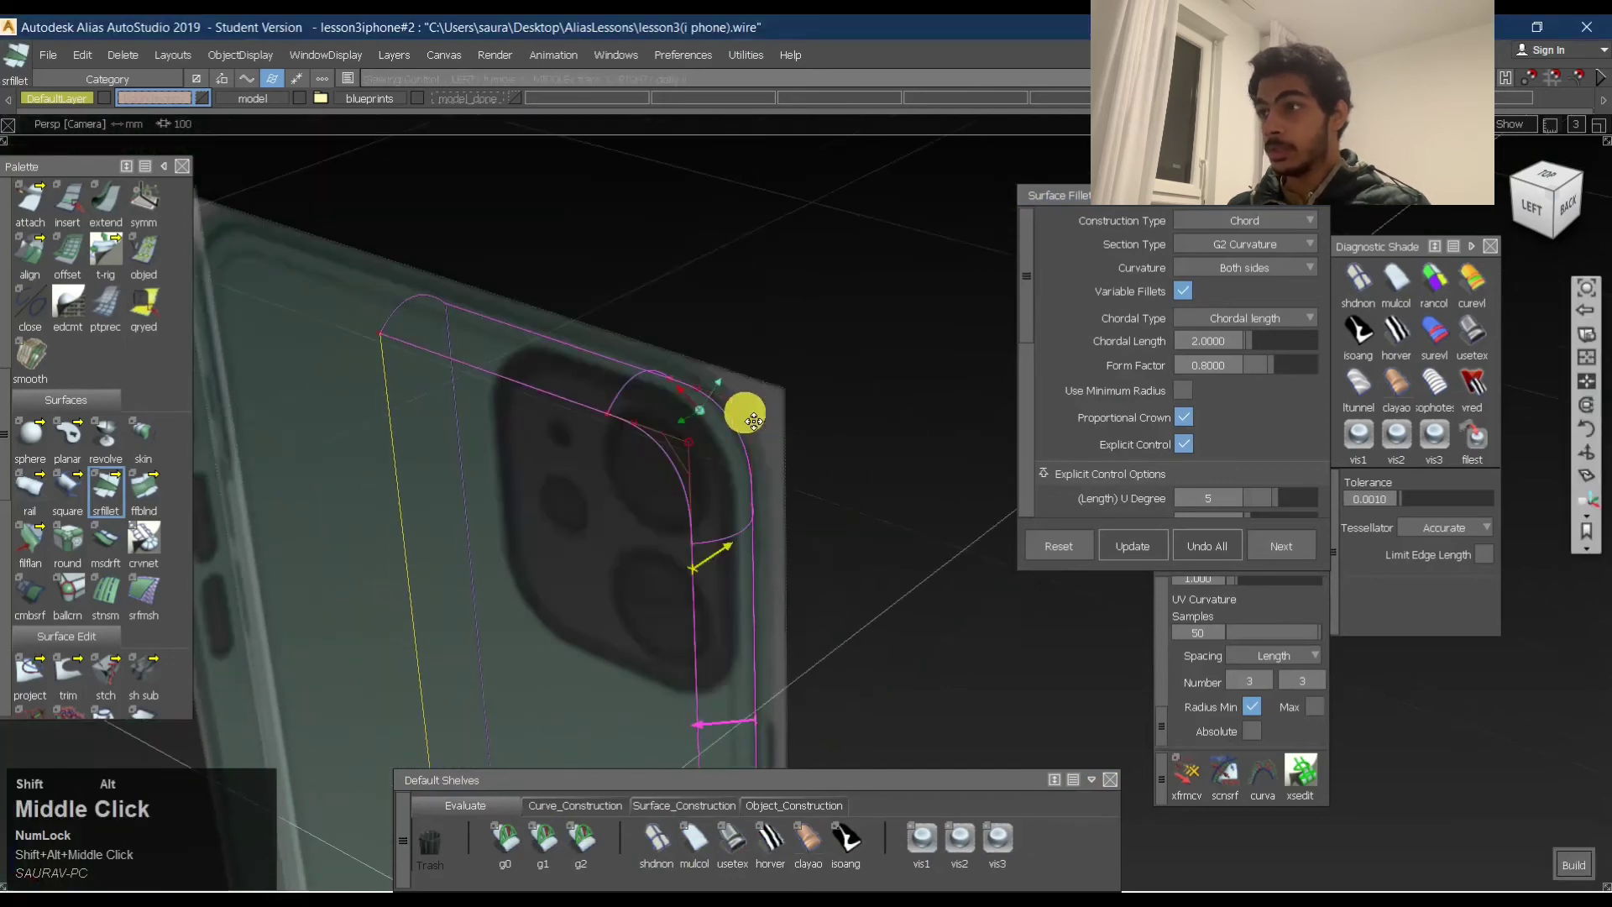
middle_click(372, 346)
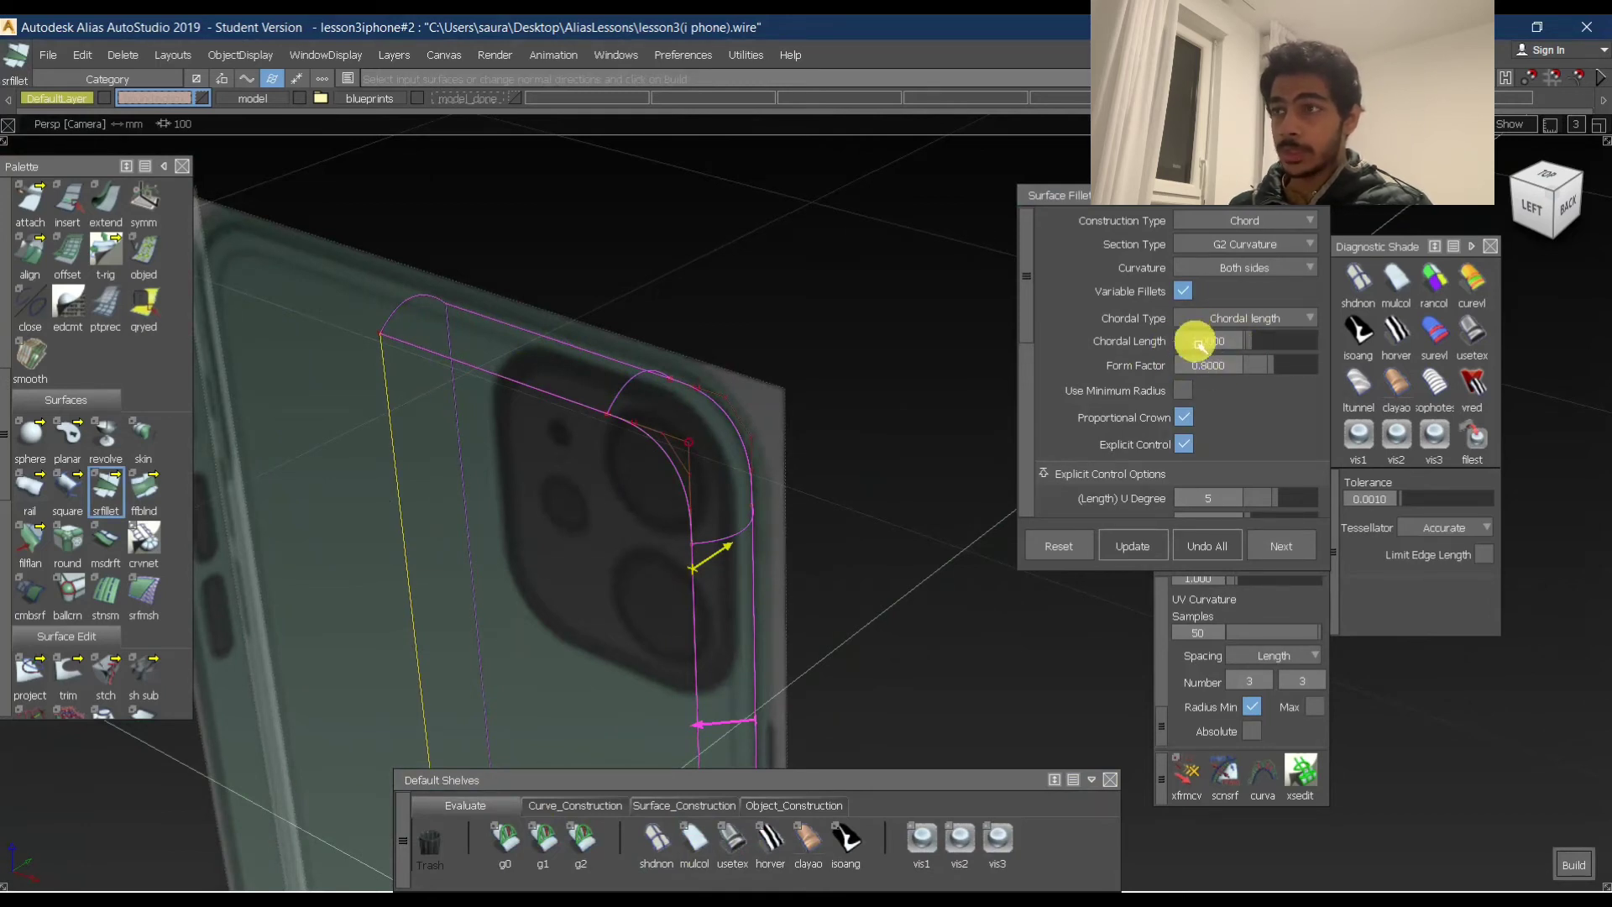
key(space)
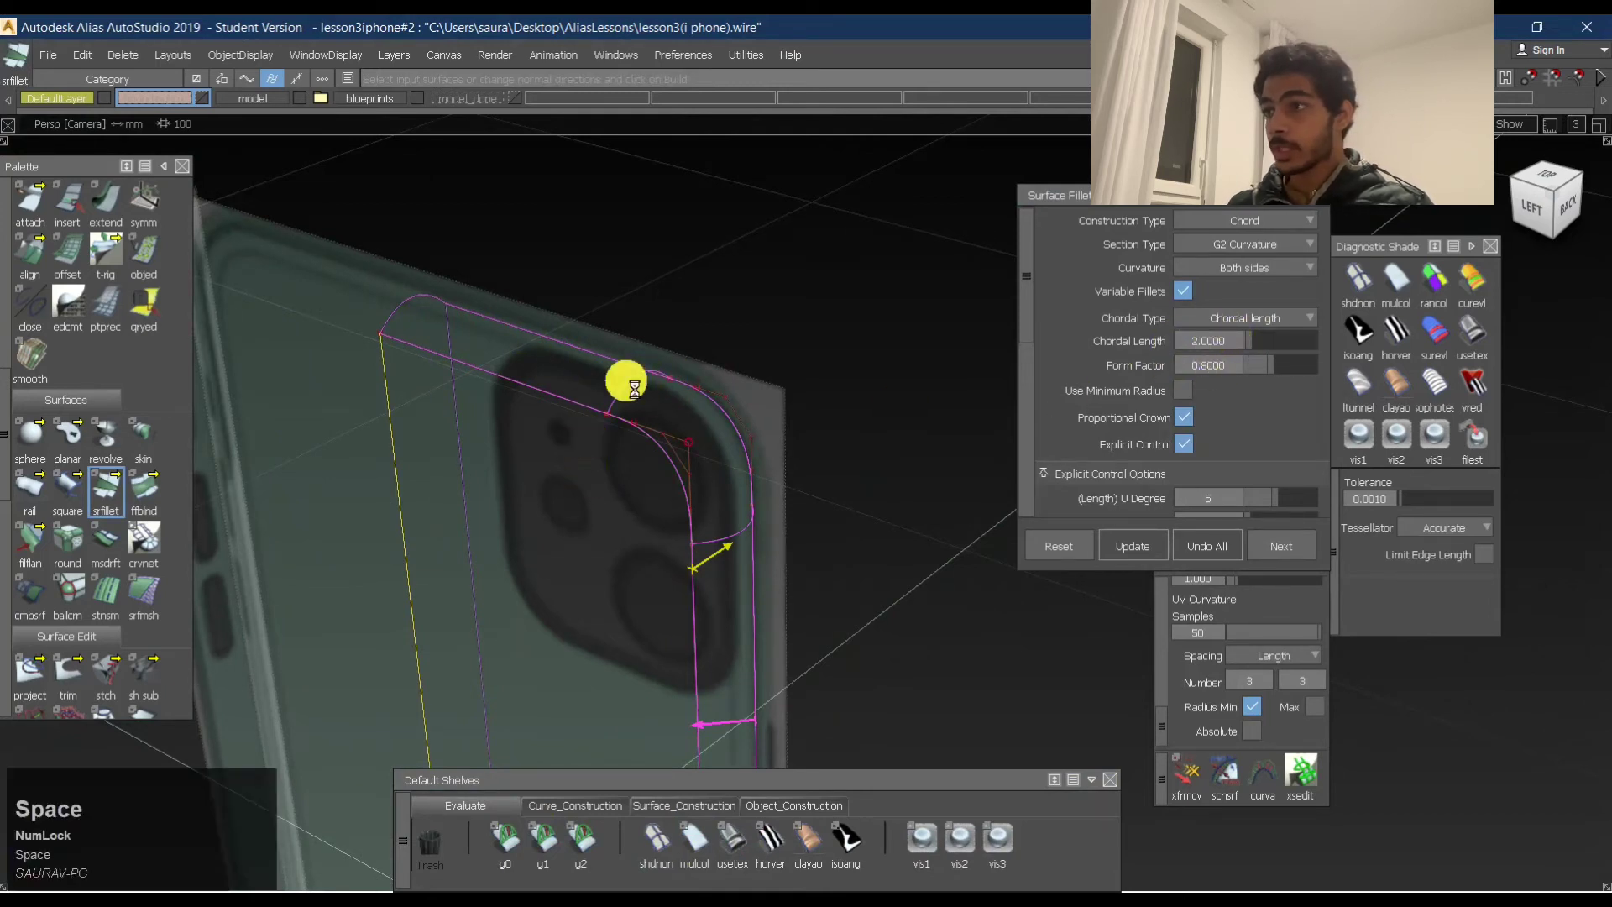
Apply user-defined texture shading to the body surfaces, including the new fillet.
mouse_move(604, 443)
alt+shift+middle_down()
mouse_move(557, 288)
mouse_move(686, 468)
mouse_move(630, 651)
alt+shift+middle_up()
click(732, 840)
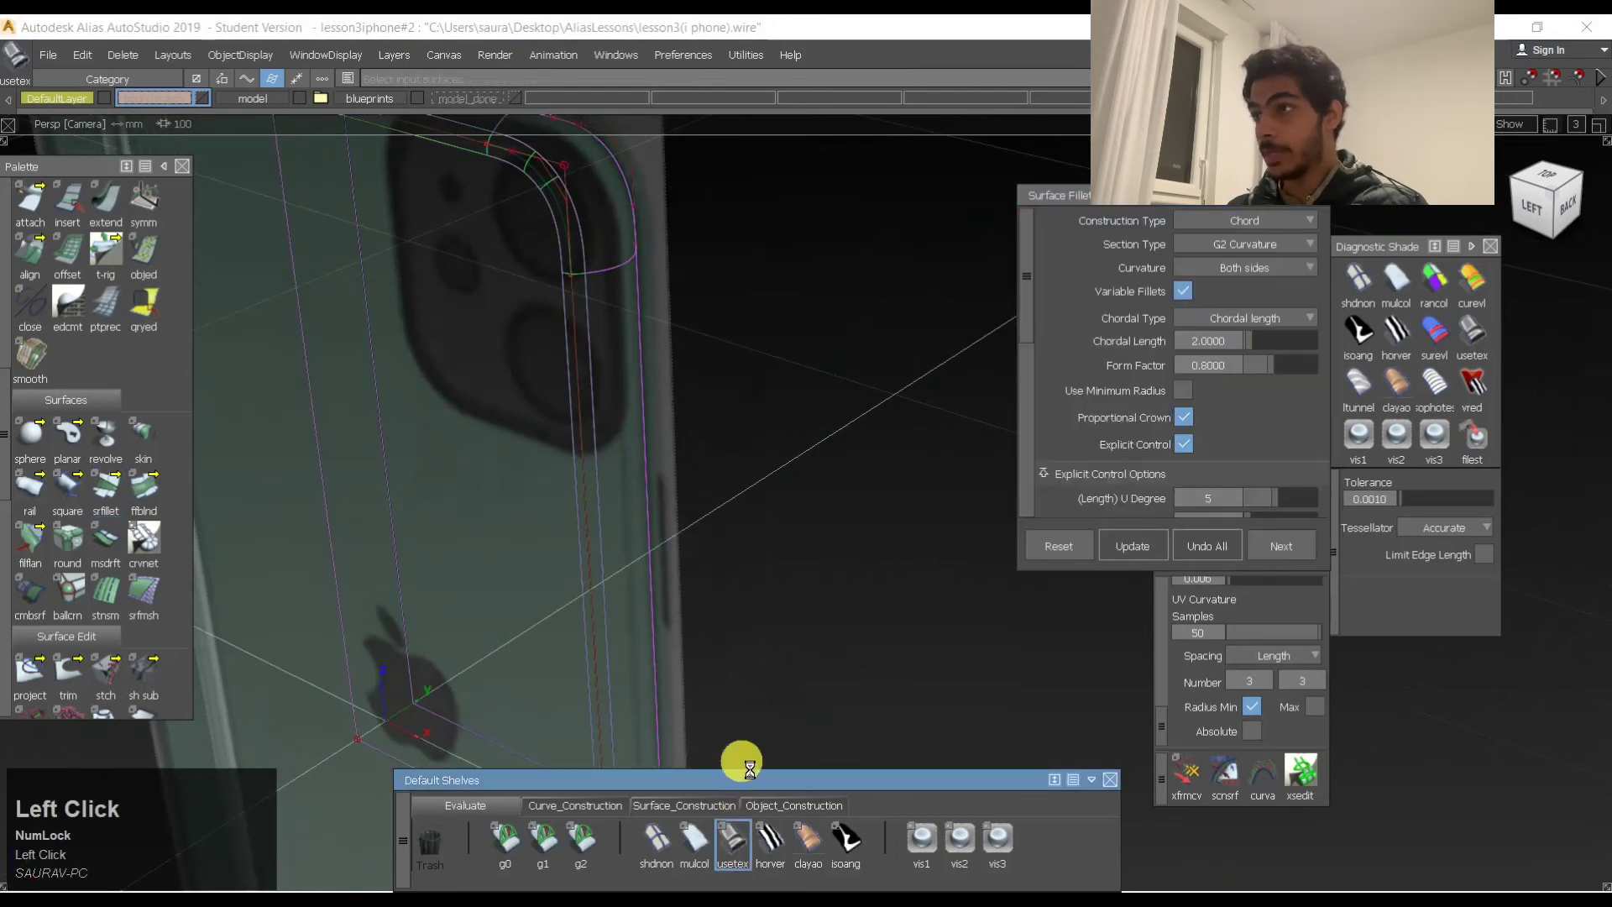
alt+shift+middle_drag(660, 301, 760, 367)
alt+shift+right_drag(748, 434, 798, 403)
alt+shift+drag(798, 404, 569, 324)
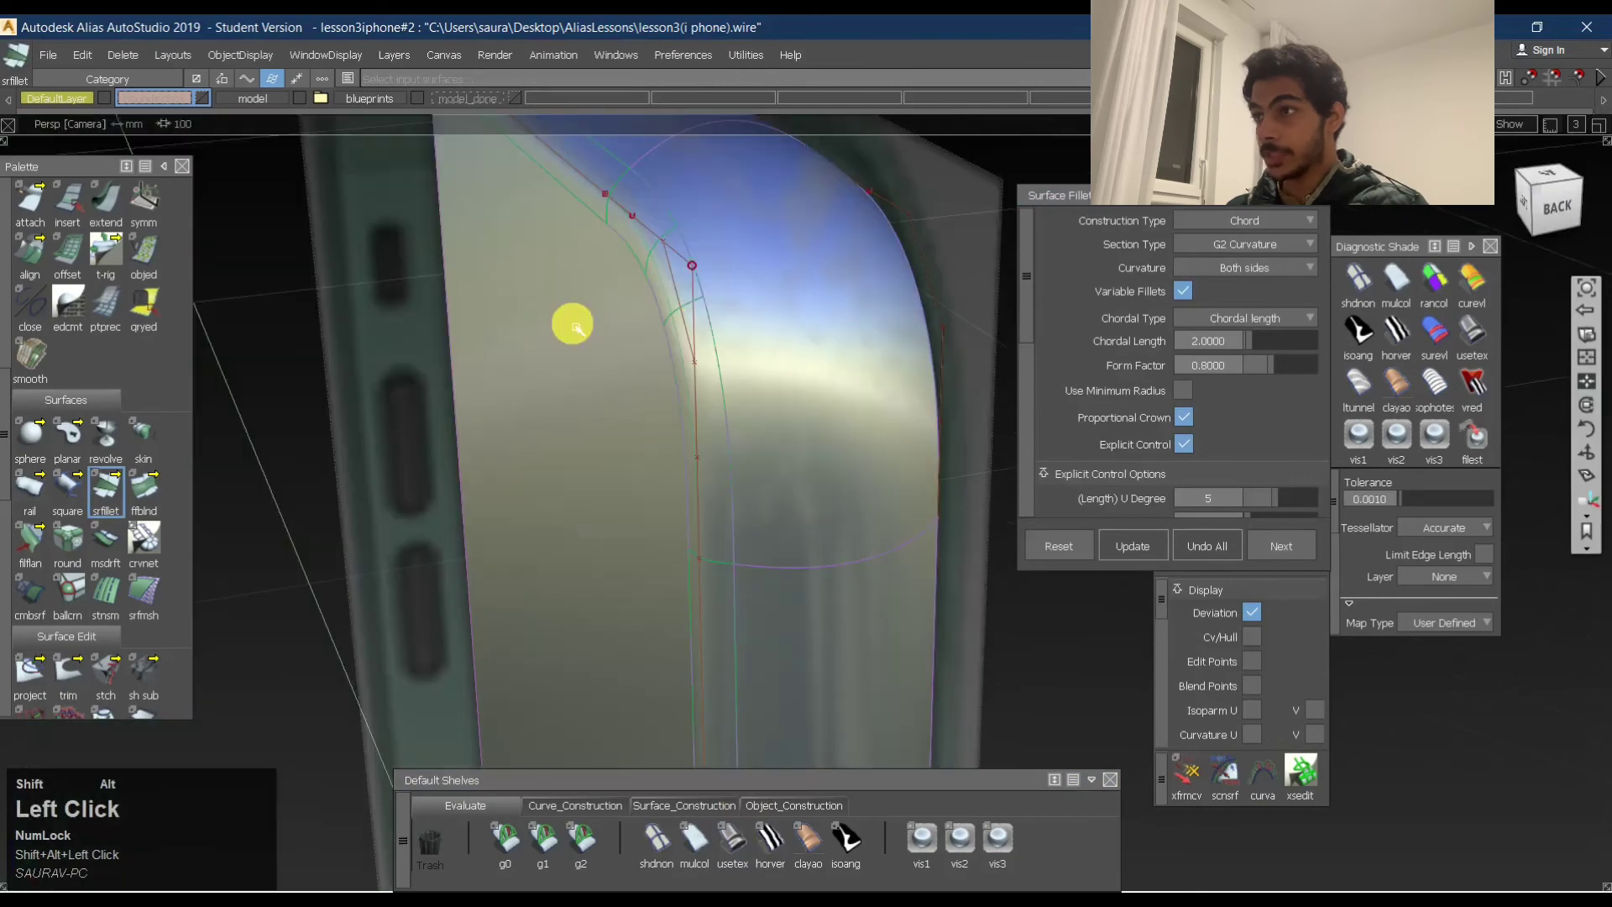
Examine the fillet's reflections around the rounded corner with the model lines hidden.
ctrl+middle_drag(689, 288, 704, 391)
alt+shift+drag(604, 378, 813, 436)
alt+shift+middle_drag(814, 435, 835, 404)
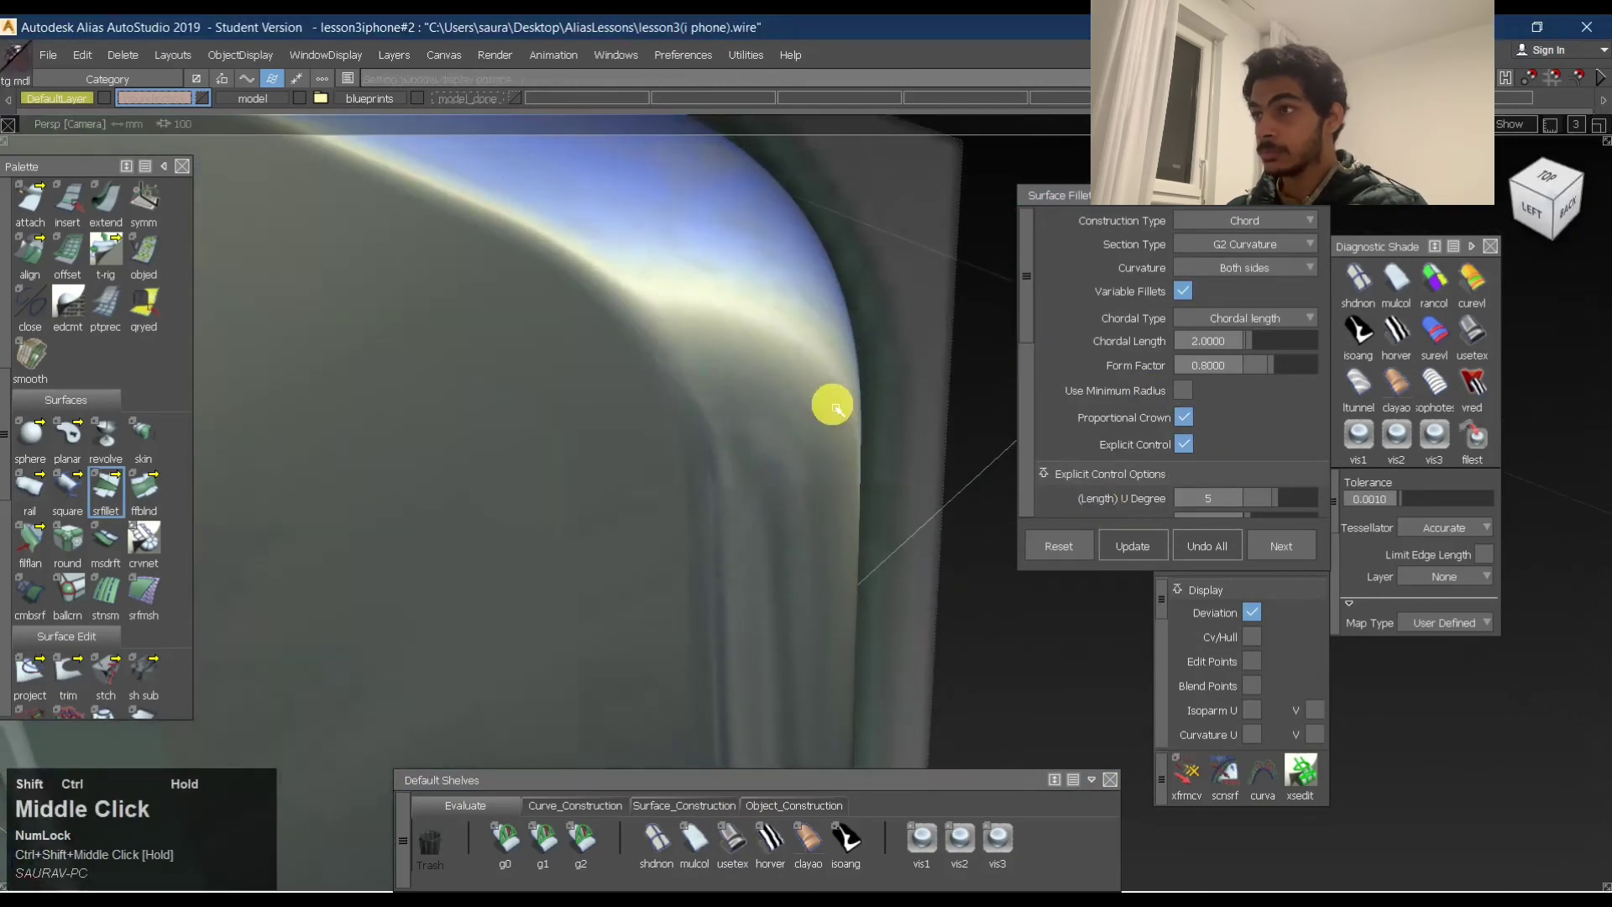
alt+shift+drag(835, 403, 560, 358)
alt+shift+right_drag(560, 358, 738, 342)
alt+shift+middle_drag(738, 342, 677, 364)
alt+shift+drag(677, 364, 848, 445)
ctrl+shift+right_drag(848, 445, 865, 418)
Build a matching G2 chord fillet between the opposite flat face and the rim surfaces, with chordal length 2.0 and form factor 0.5.
click(681, 493)
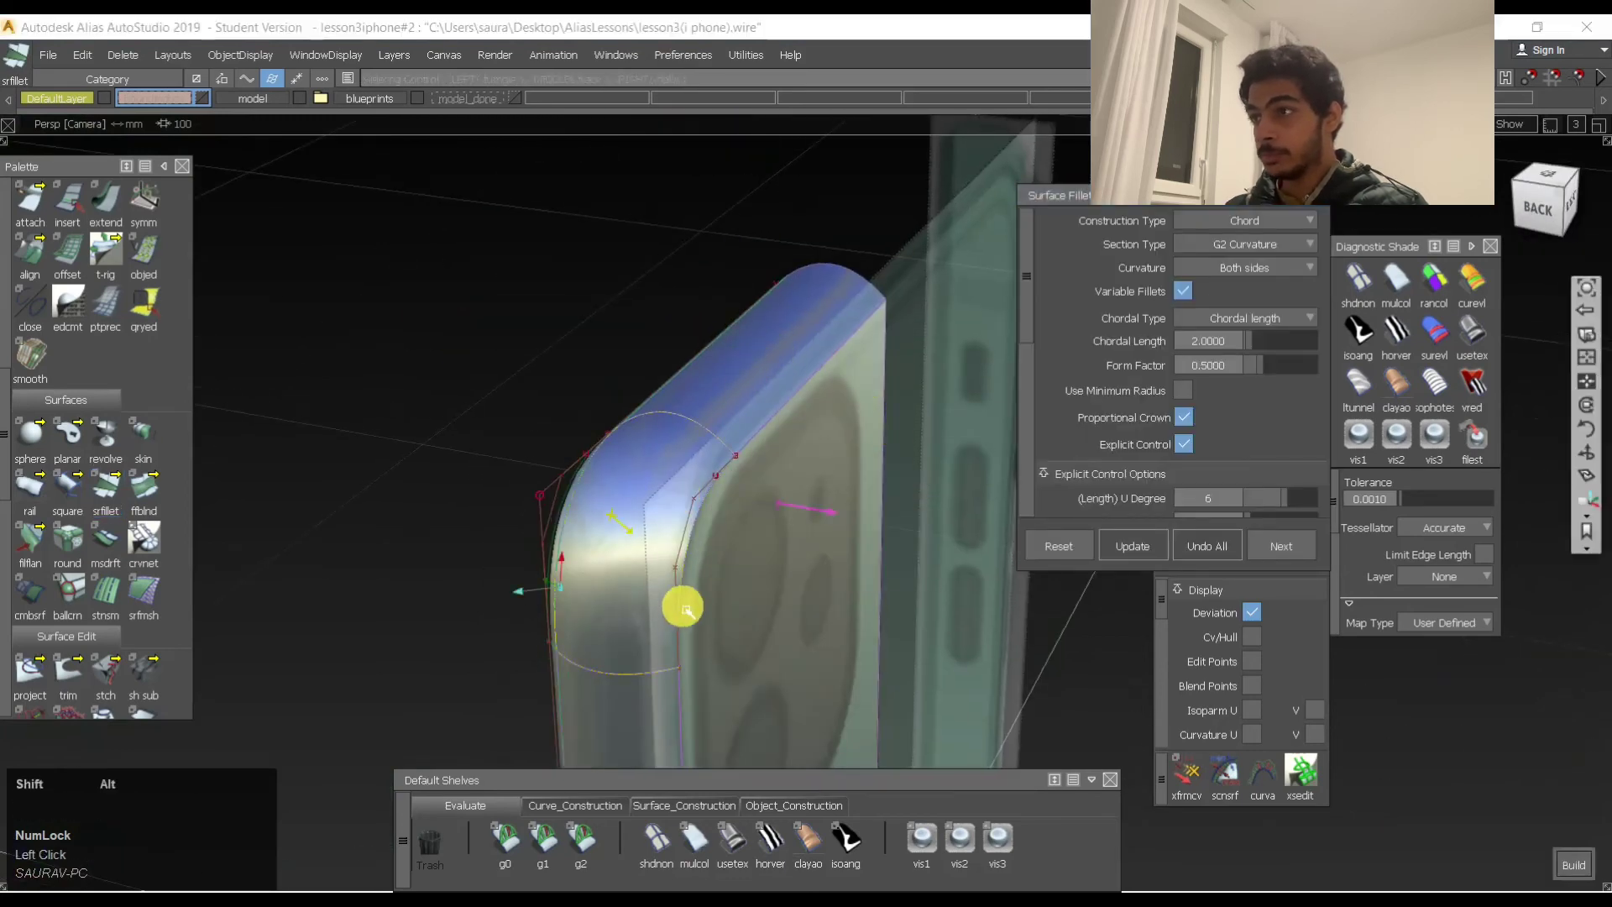
alt+shift+middle_drag(689, 580, 693, 460)
ctrl+shift+right_drag(769, 329, 731, 292)
click(689, 356)
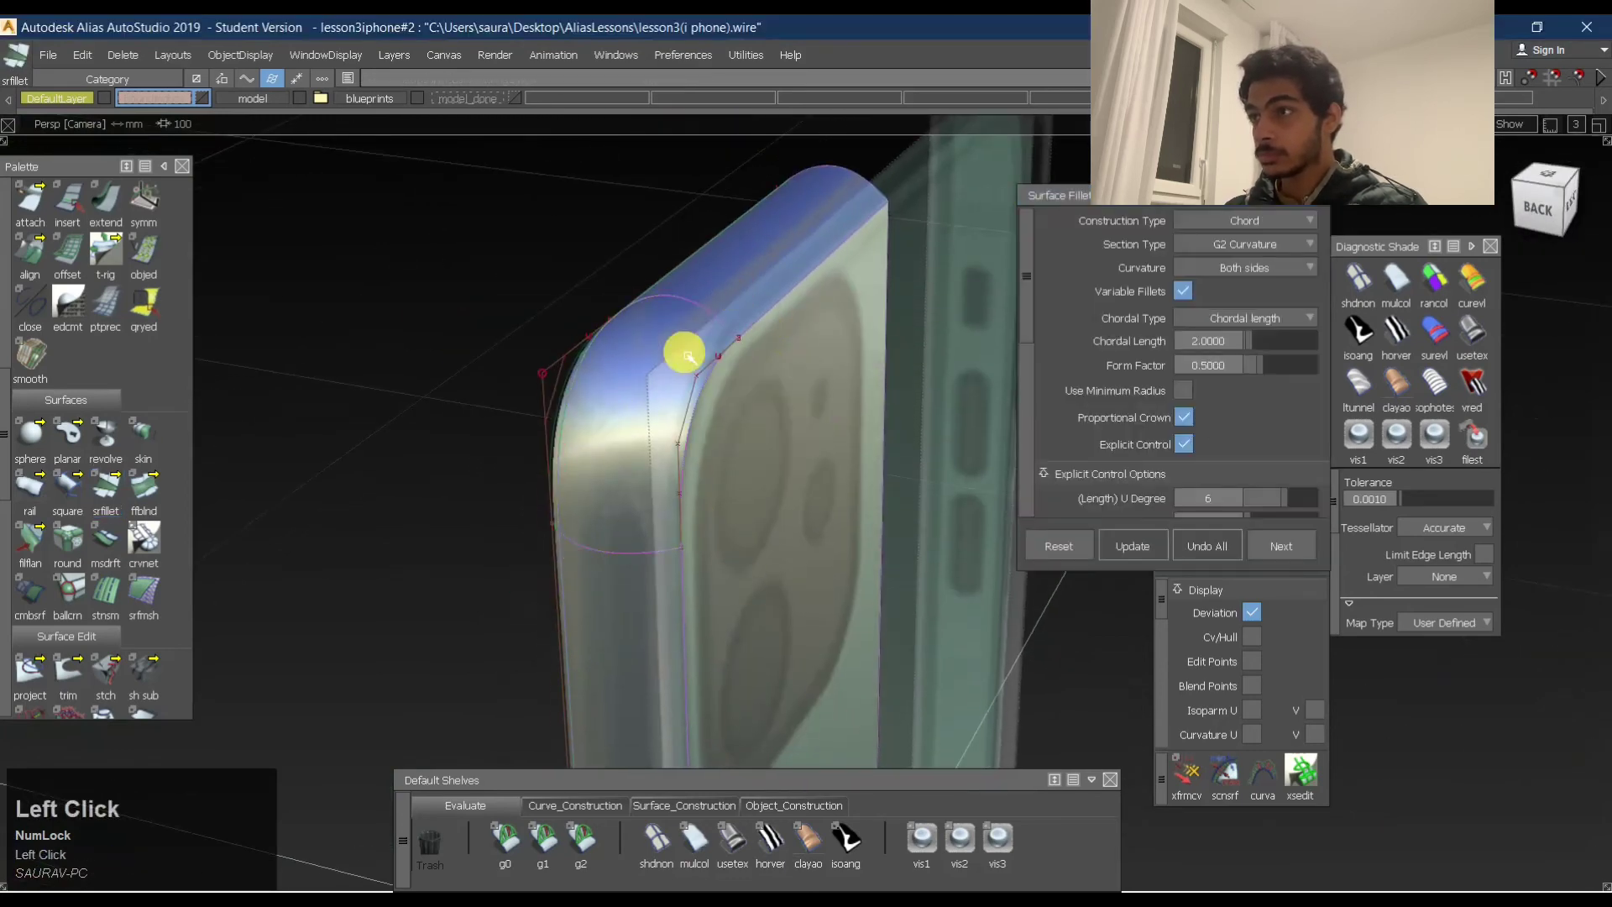
click(763, 499)
key(space)
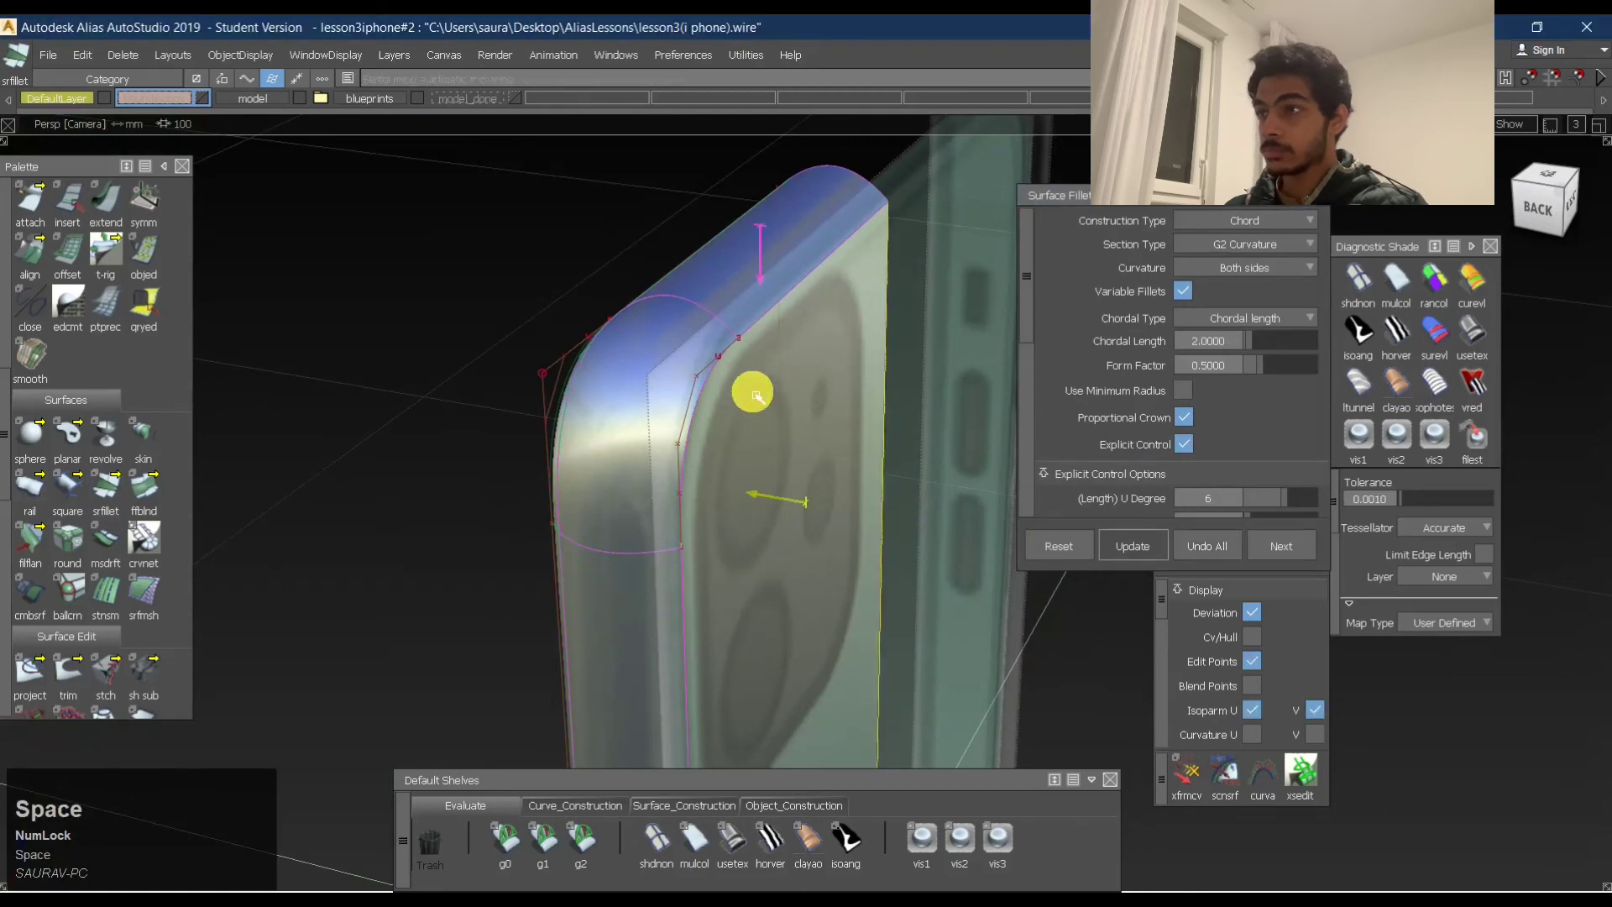
click(762, 529)
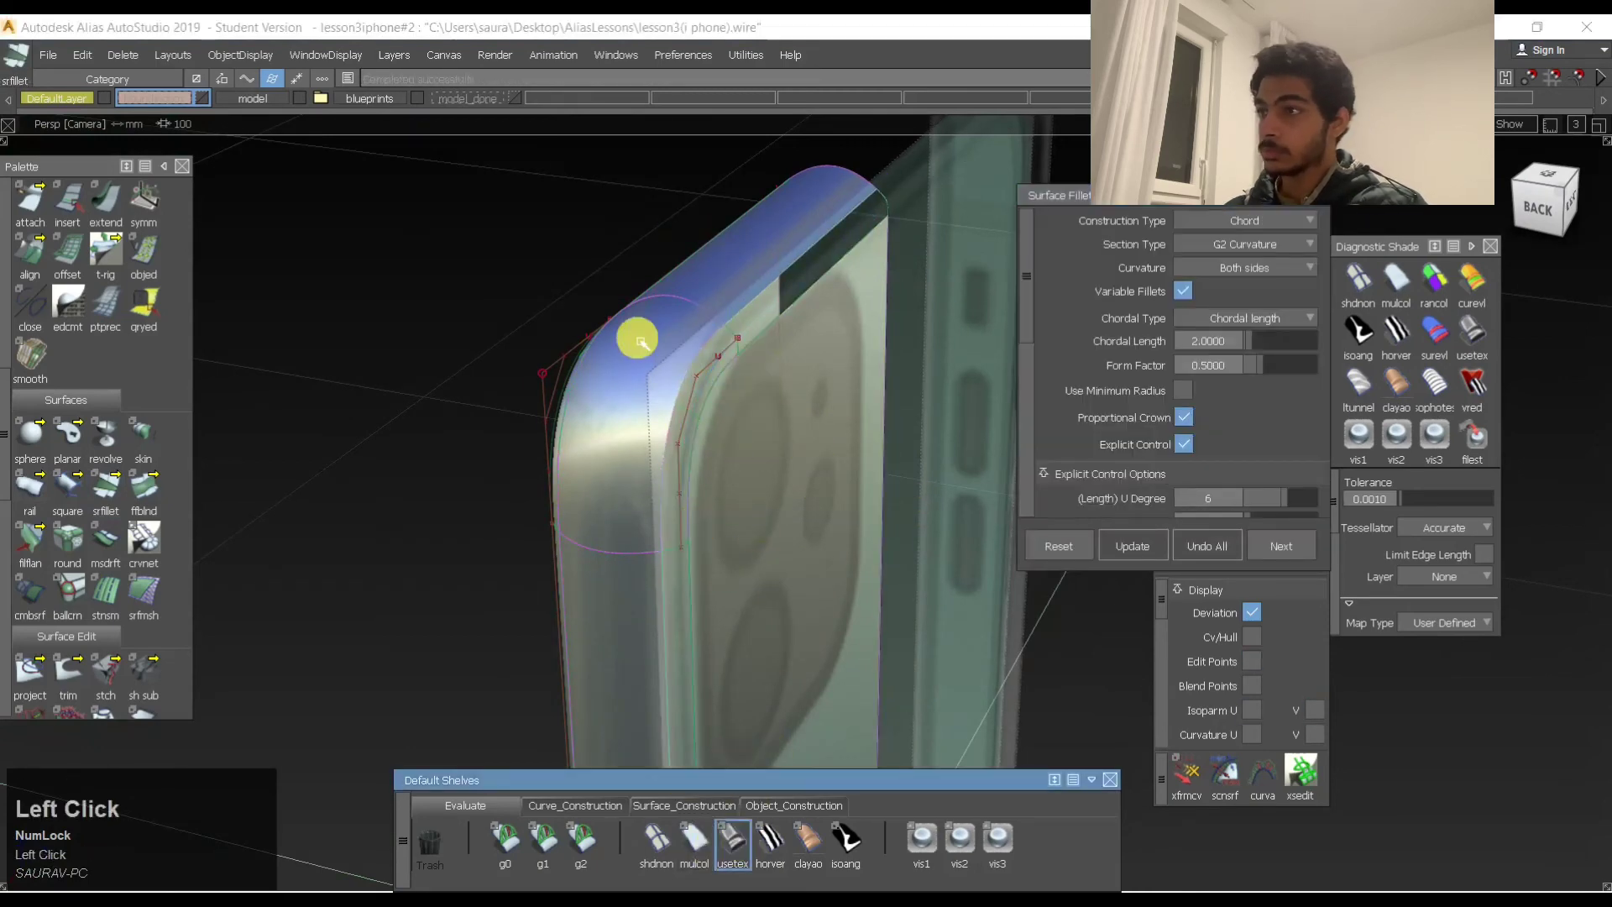
alt+shift+drag(474, 344, 640, 434)
alt+shift+right_drag(640, 434, 929, 428)
alt+shift+drag(929, 429, 929, 400)
alt+shift+middle_drag(929, 400, 943, 425)
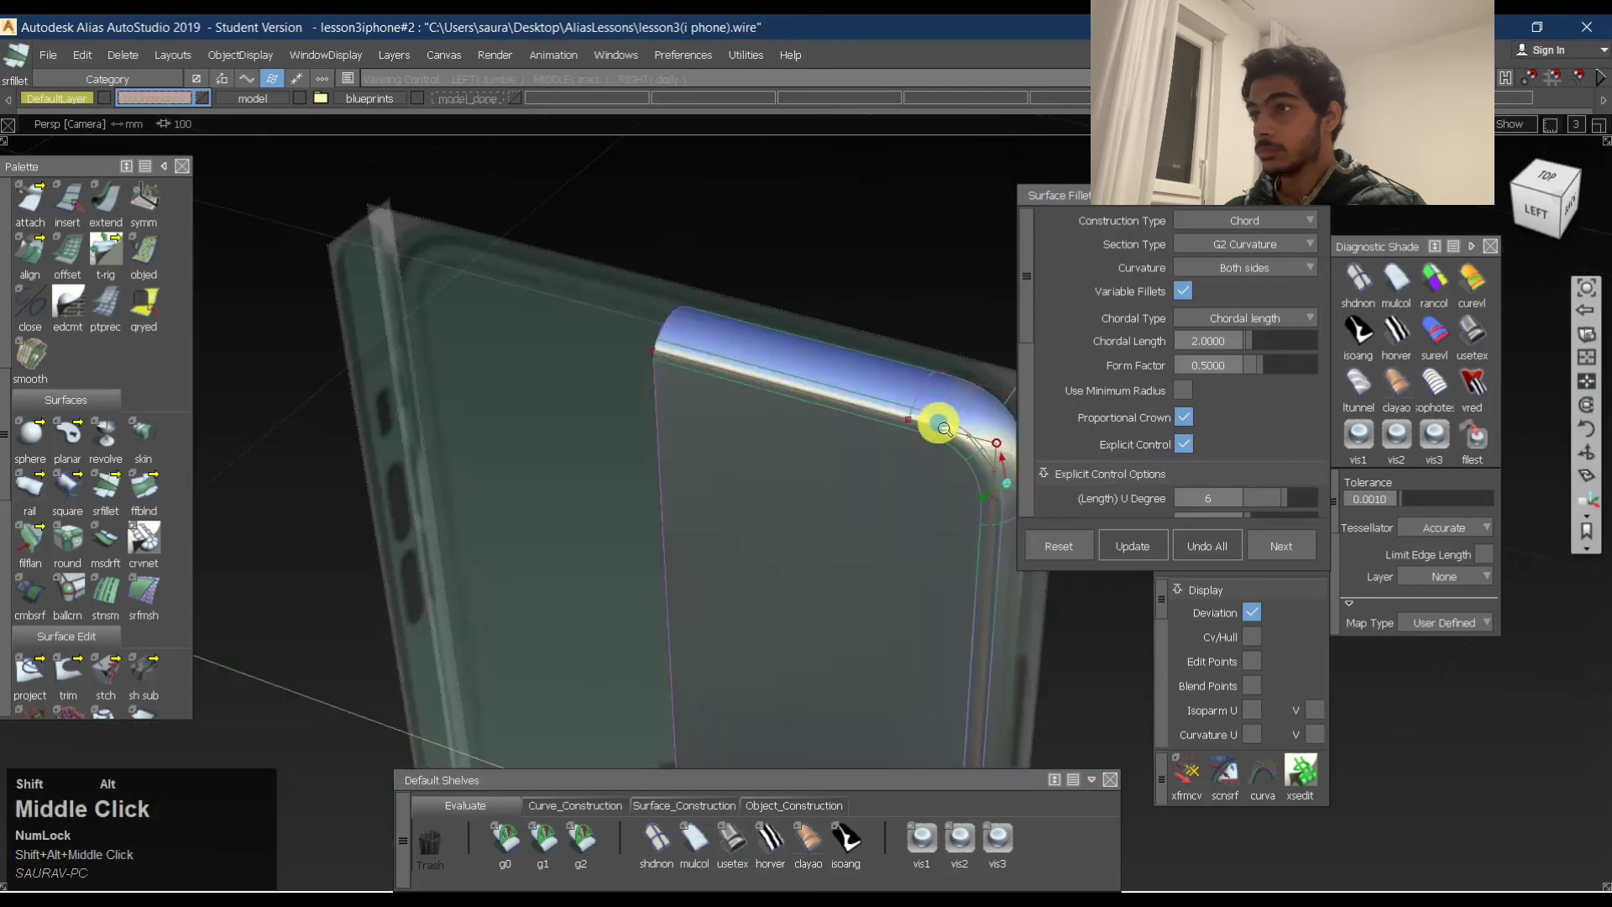
Examine the new fillet surface along the top edge and pick one piece to see its extent.
alt+shift+drag(943, 425, 907, 428)
alt+shift+middle_drag(907, 429, 655, 395)
alt+shift+drag(655, 396, 529, 345)
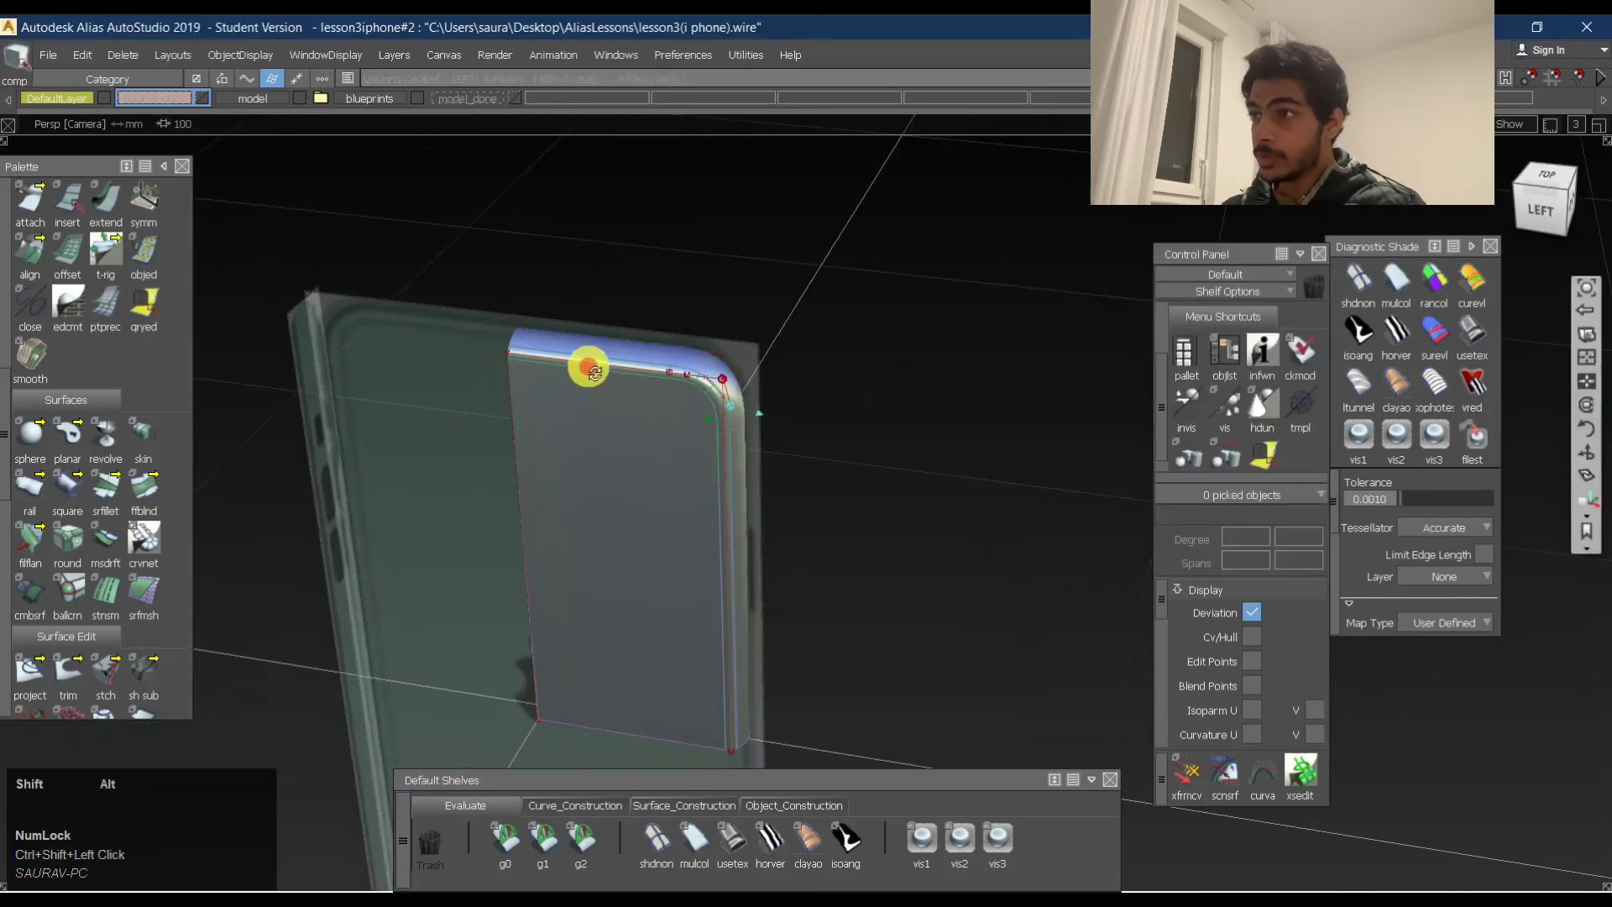
alt+shift+right_drag(587, 364, 672, 347)
alt+shift+drag(676, 347, 471, 406)
alt+shift+right_drag(471, 407, 673, 324)
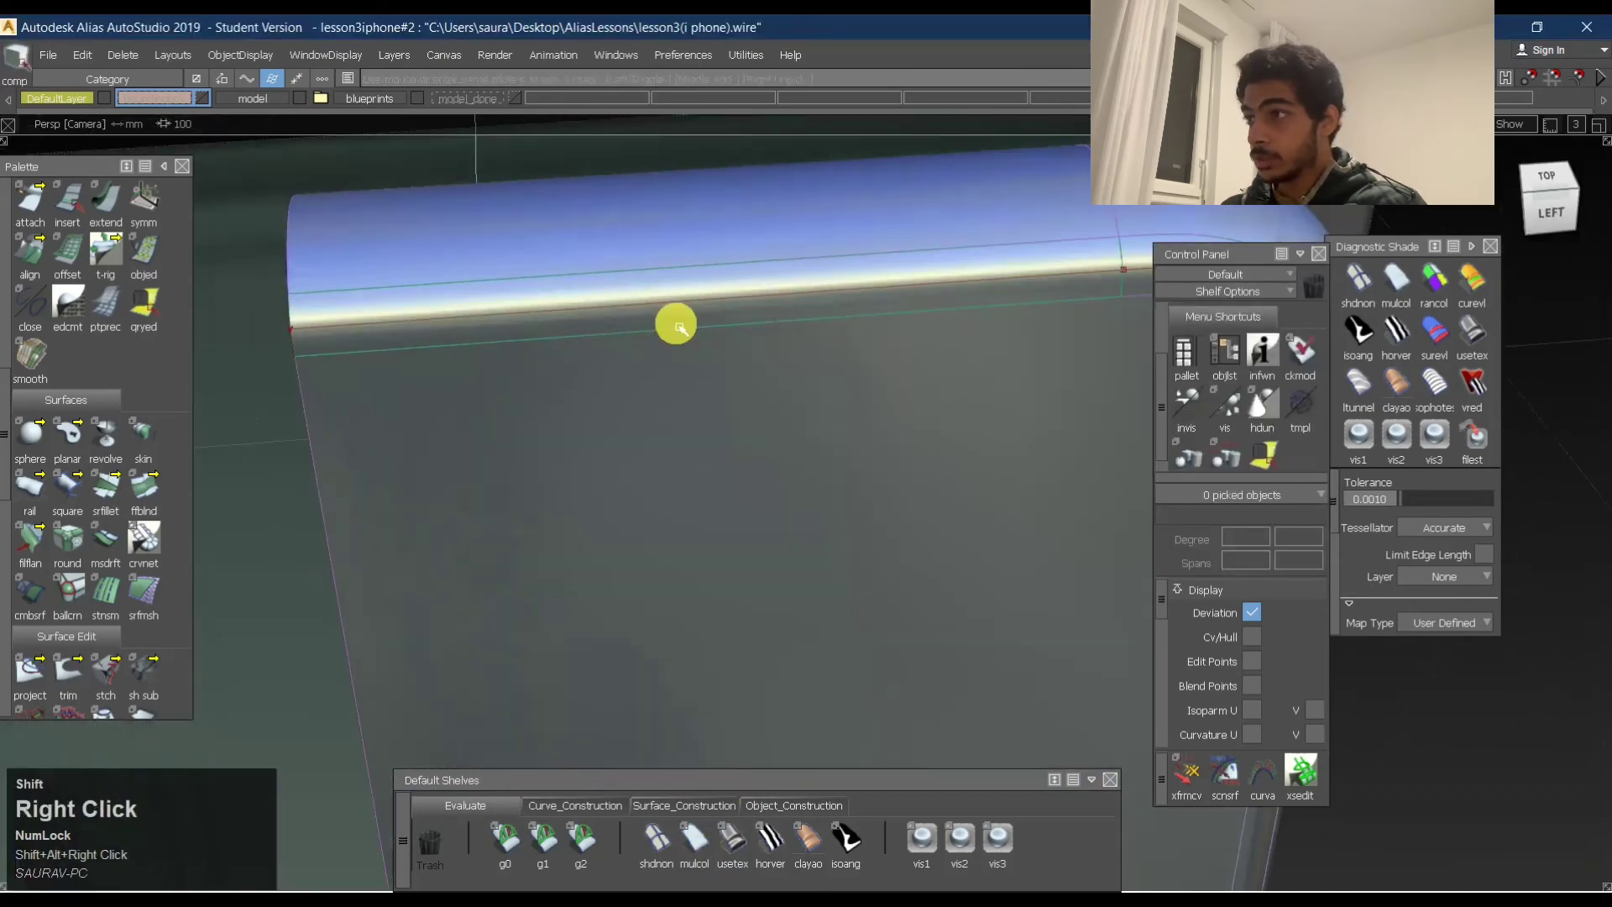
click(408, 330)
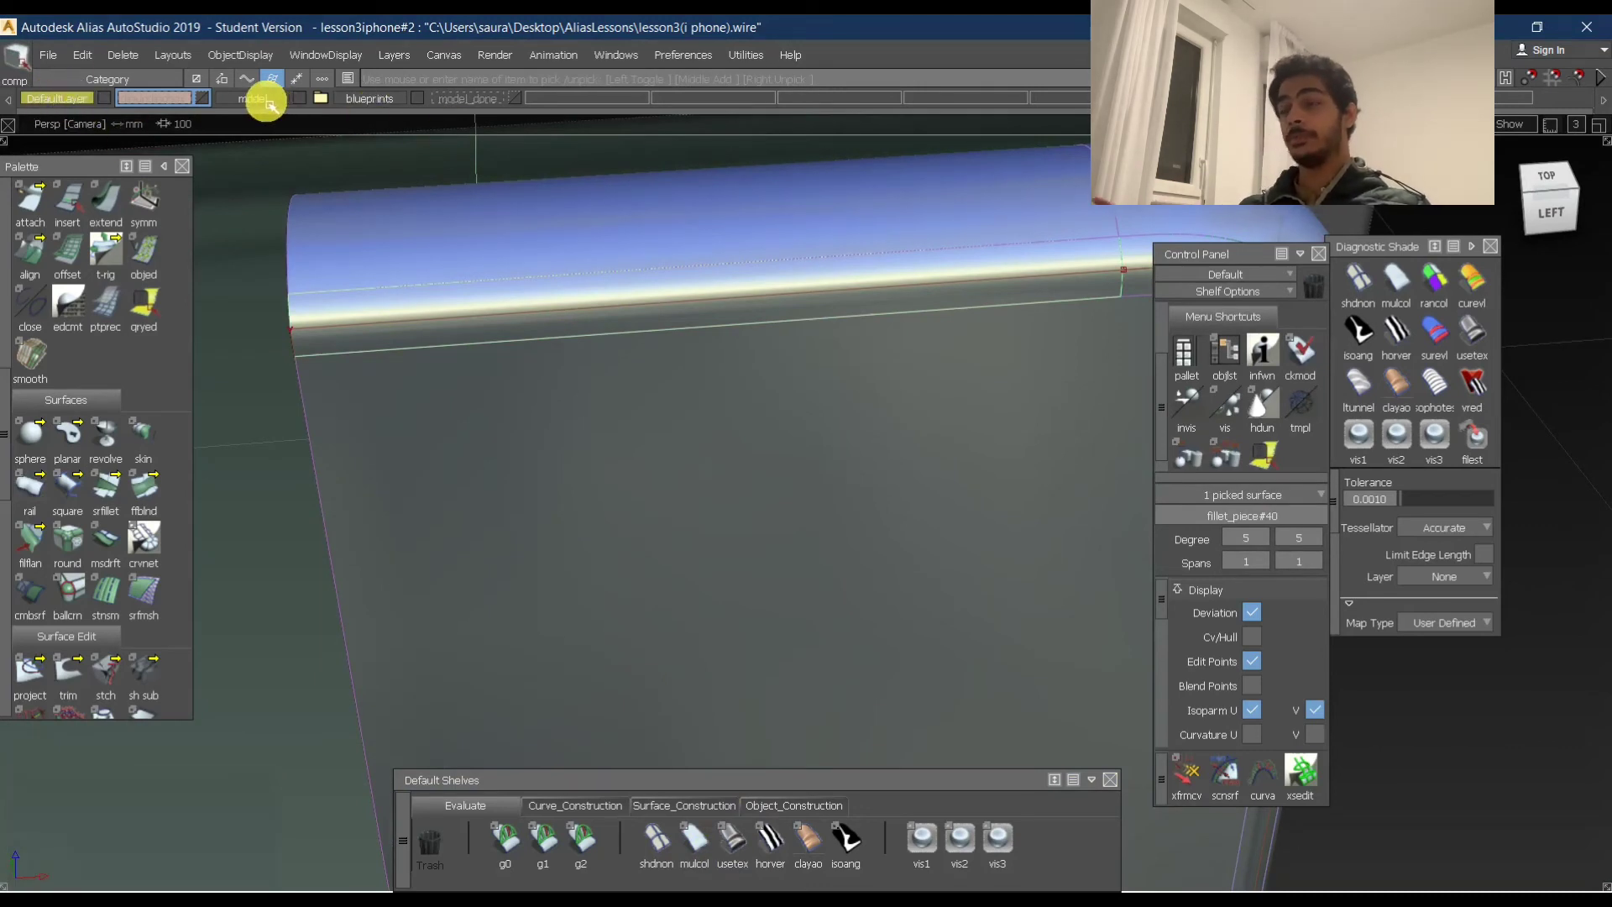
alt+shift+right_drag(748, 426, 748, 313)
ctrl+shift+drag(682, 192, 685, 193)
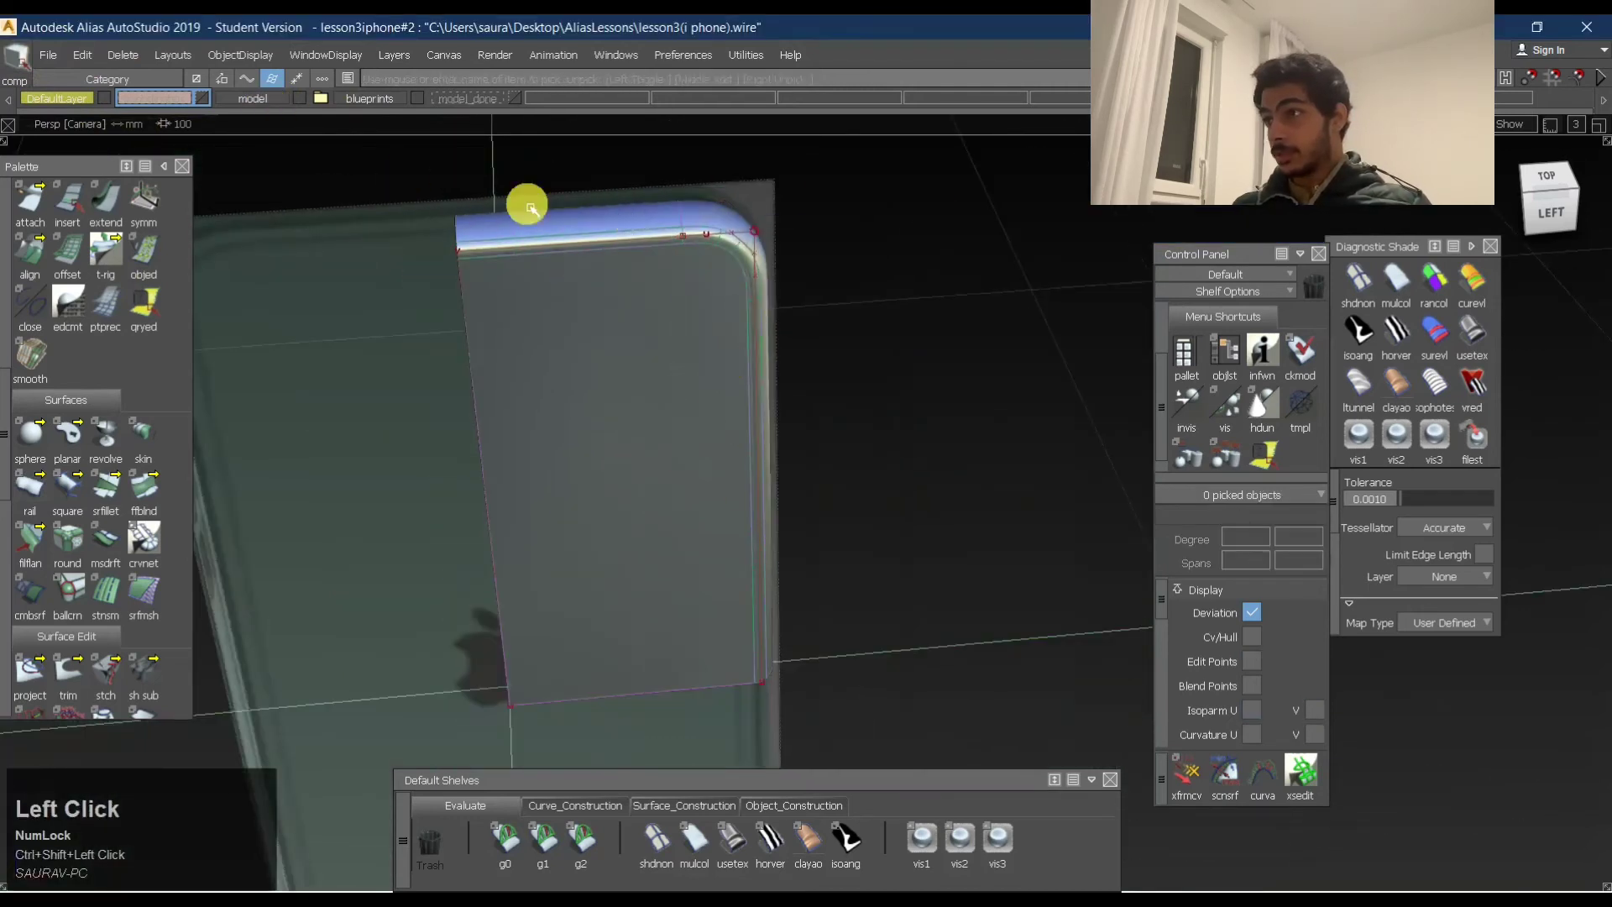
Assign all the body and fillet surfaces to the model layer and clear the selection.
drag(388, 175, 715, 365)
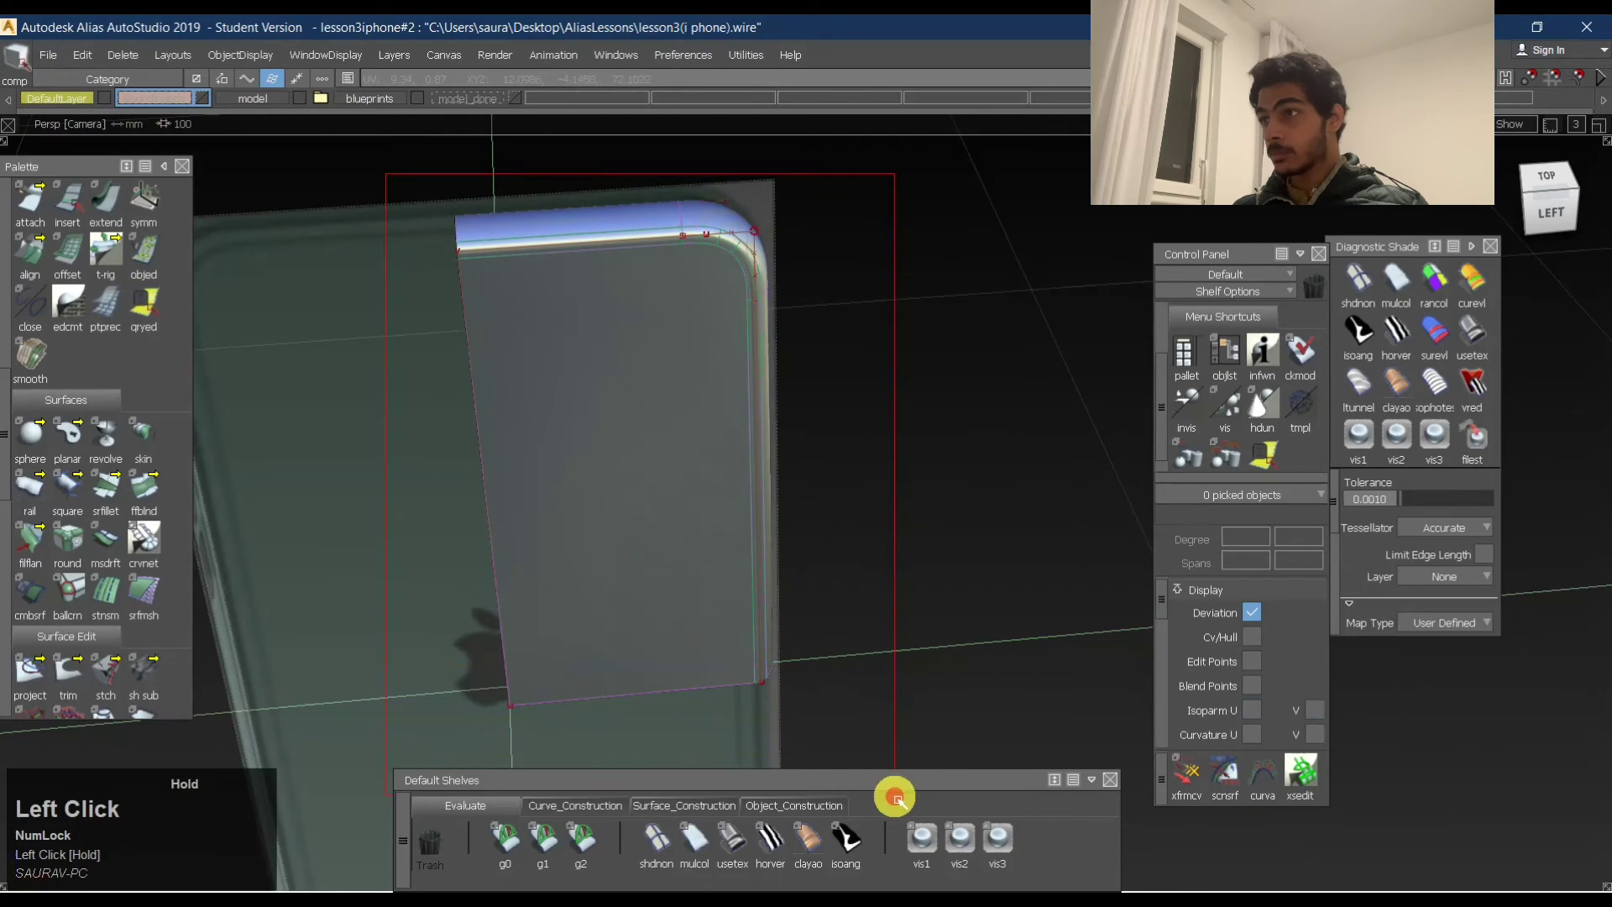
drag(896, 799, 895, 799)
click(241, 93)
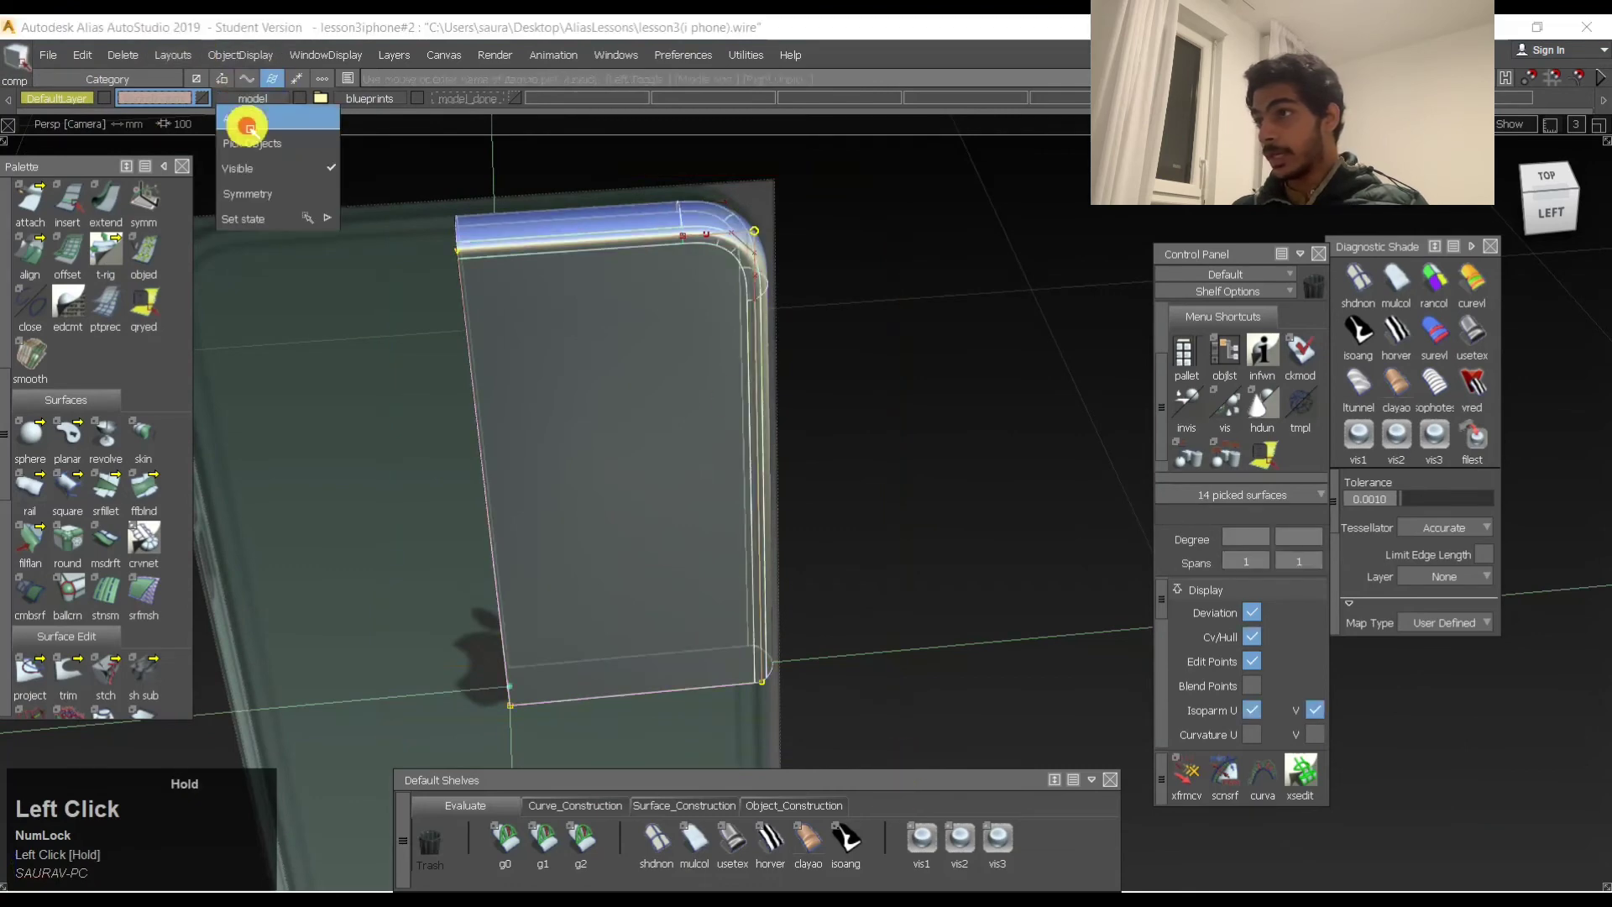
click(728, 274)
ctrl+shift+drag(617, 183, 880, 291)
alt+shift+click(679, 278)
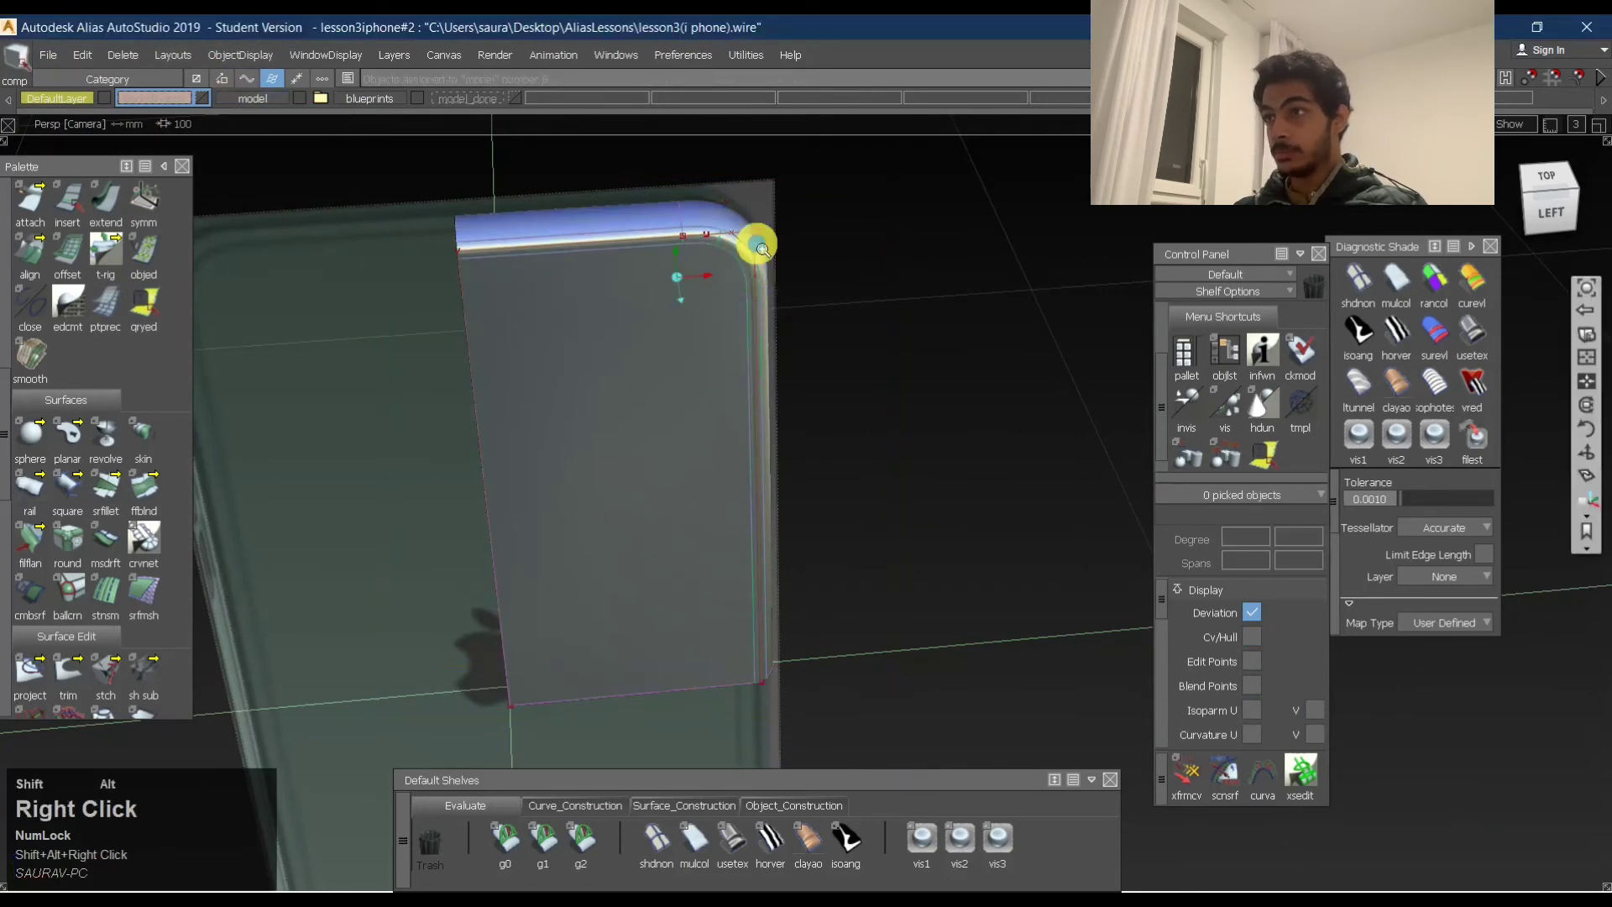
alt+shift+right_drag(759, 245, 404, 230)
alt+shift+drag(403, 231, 294, 217)
alt+shift+right_drag(294, 216, 566, 210)
alt+shift+drag(566, 210, 762, 323)
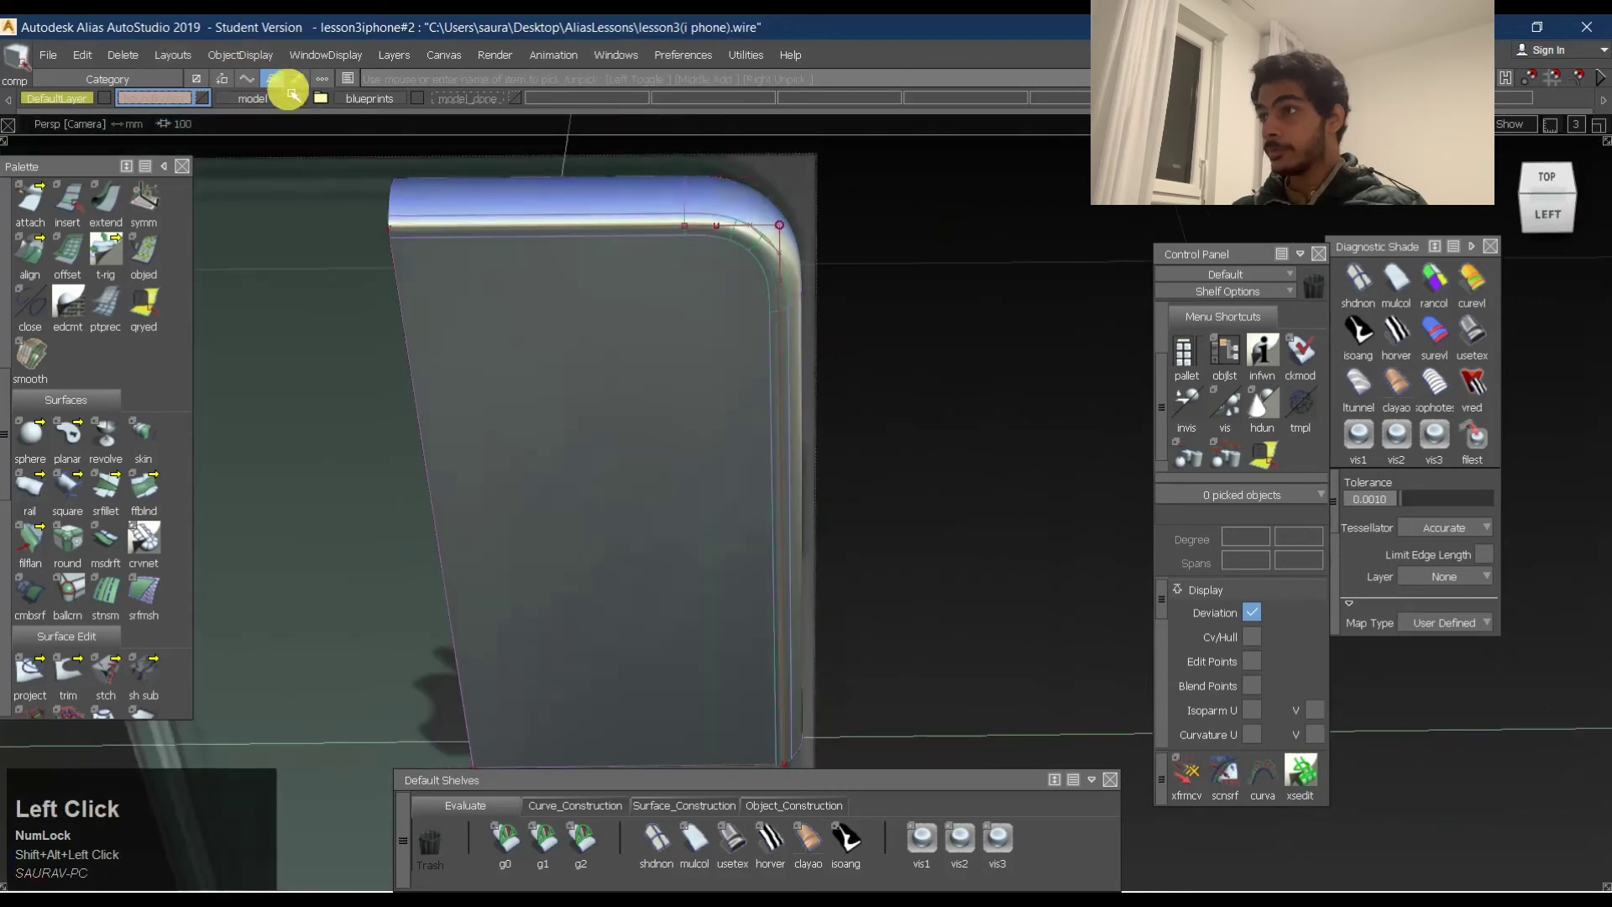
Make the model layer active and open its symmetry plane for setting.
click(300, 102)
click(301, 103)
click(325, 222)
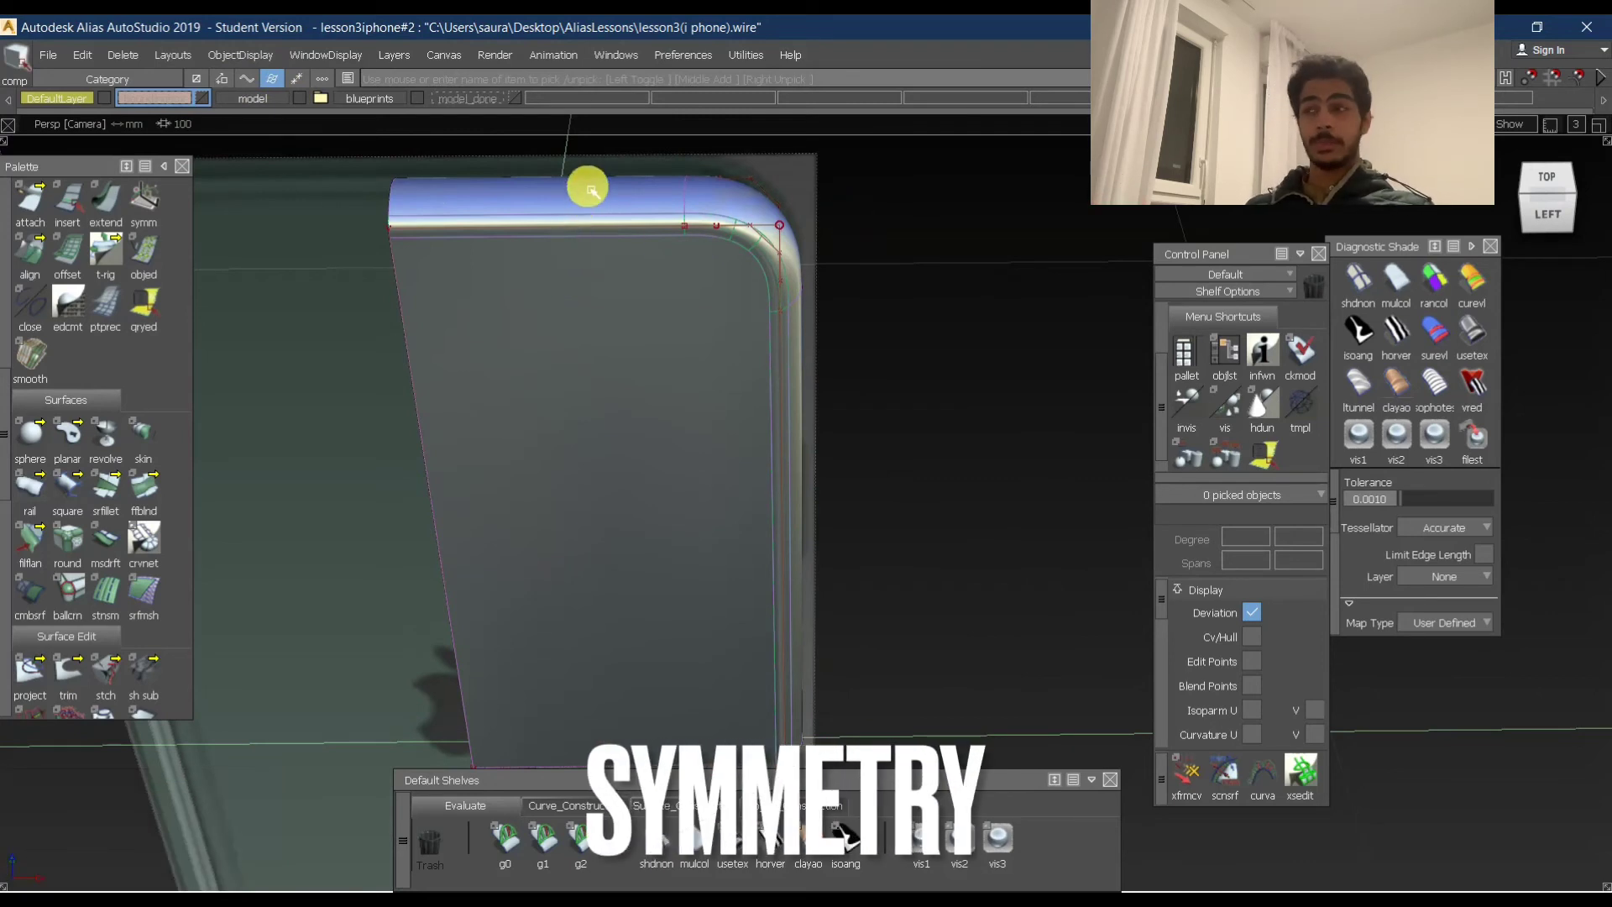
alt+shift+right_drag(558, 226, 684, 251)
ctrl+shift+drag(929, 284, 671, 278)
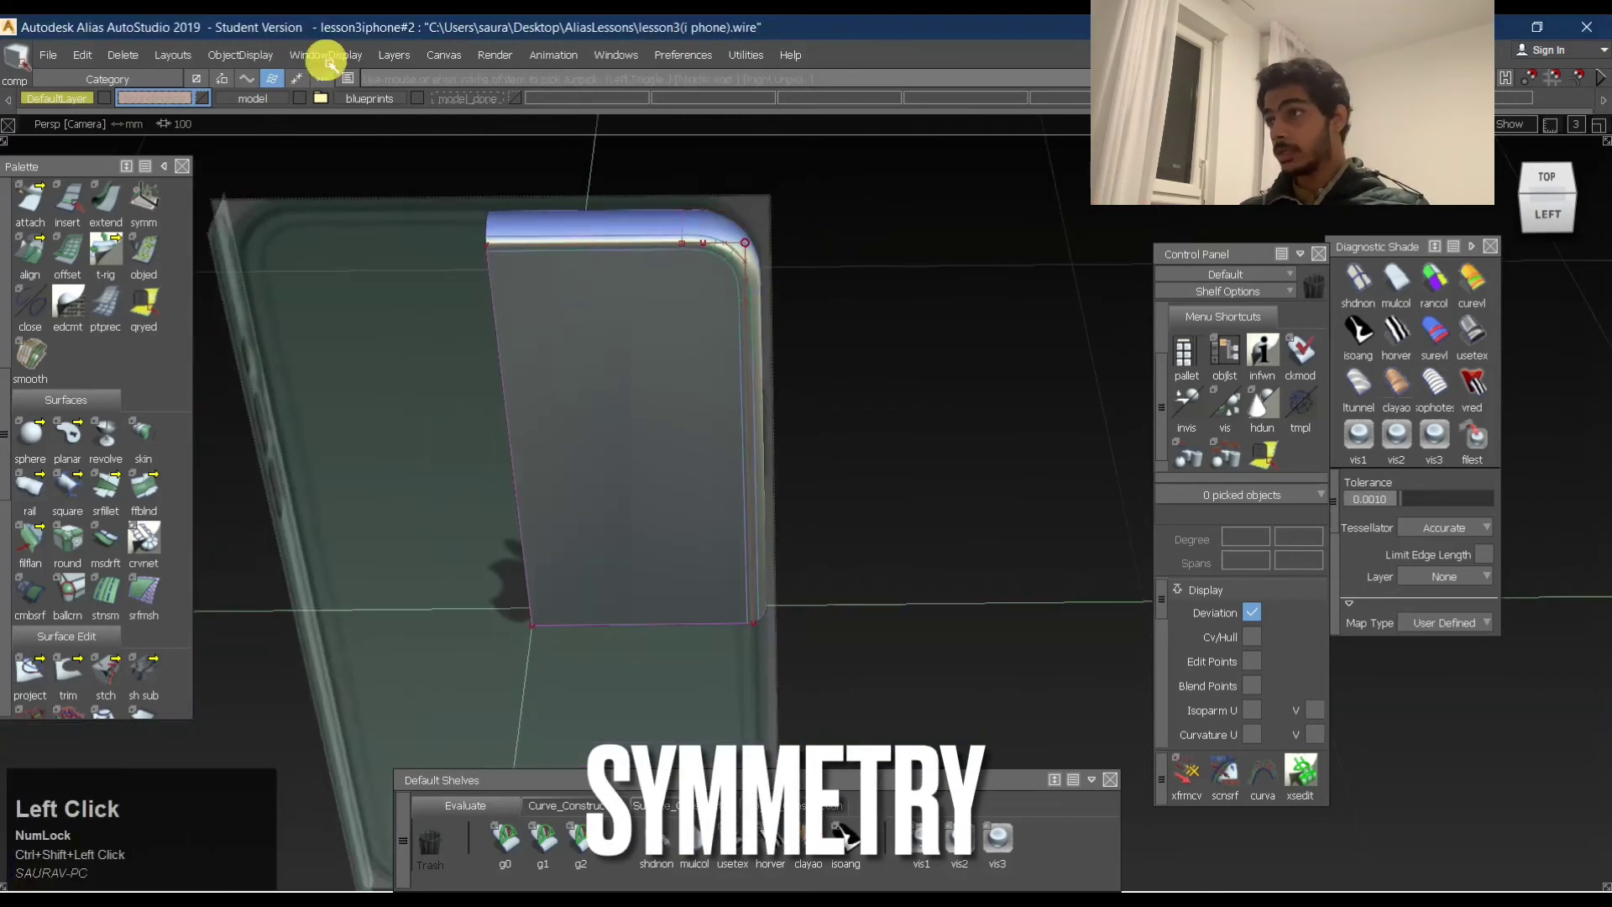
click(397, 53)
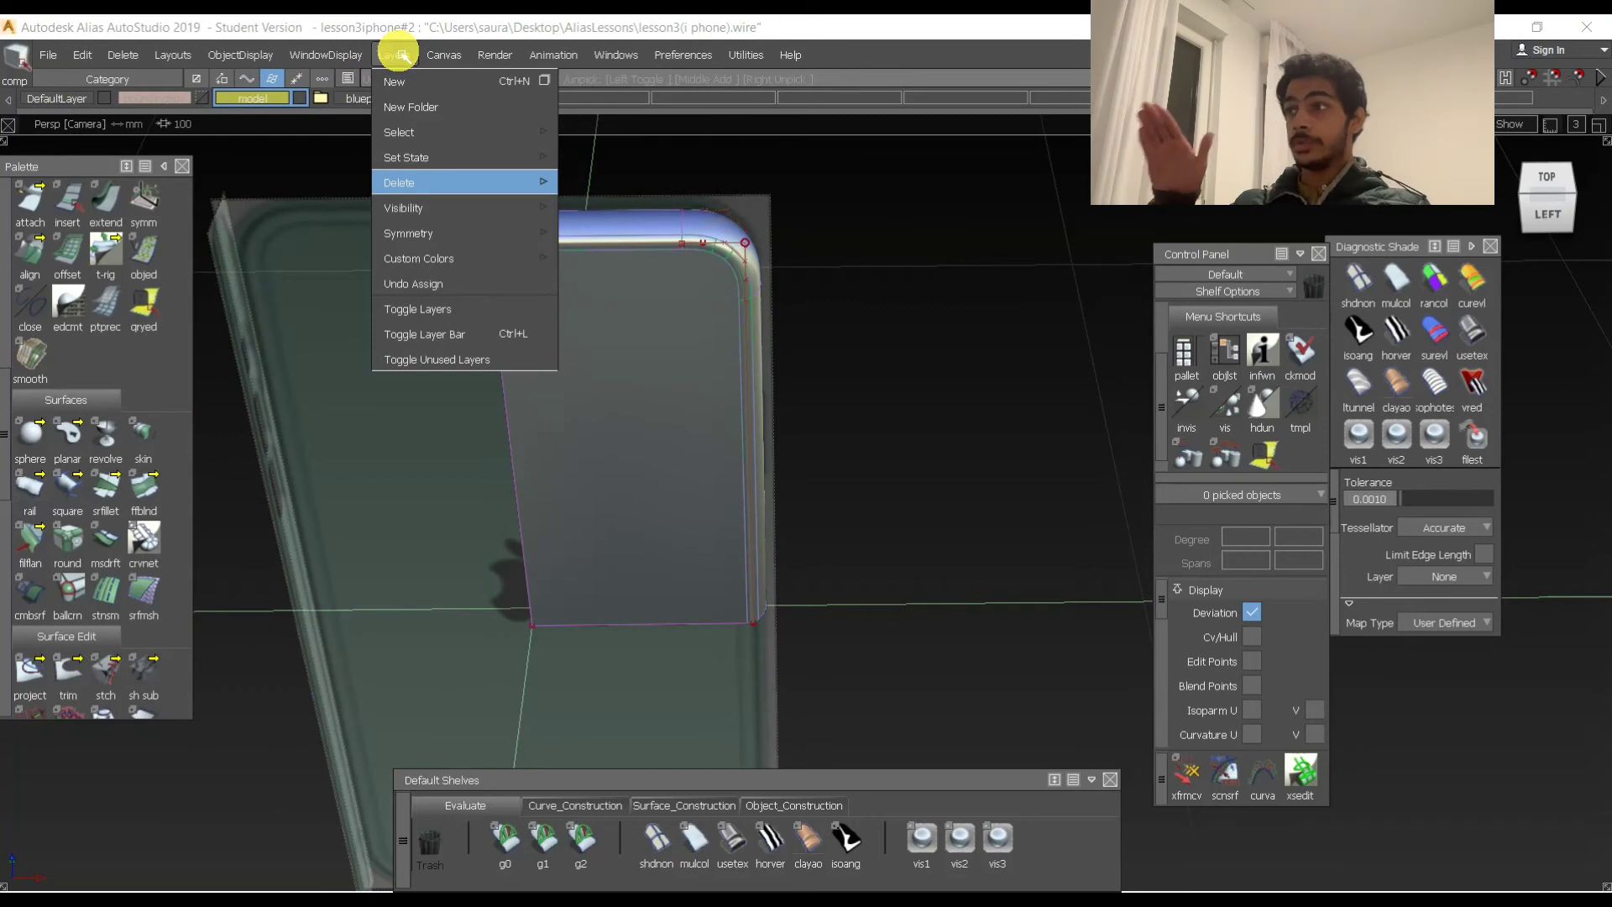
click(424, 238)
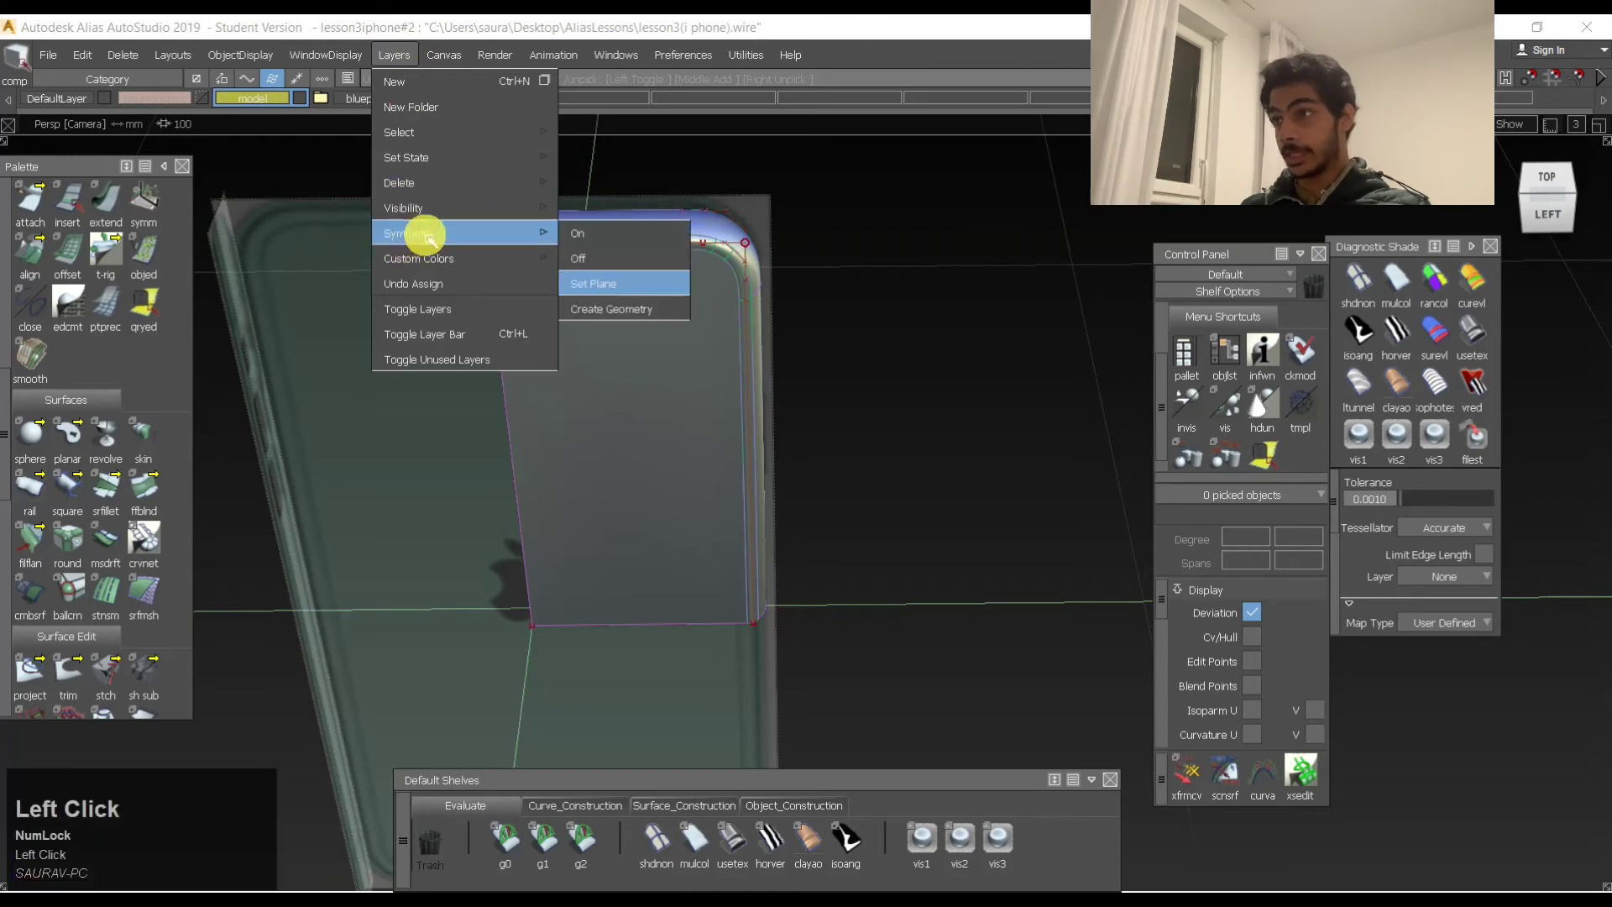
click(594, 288)
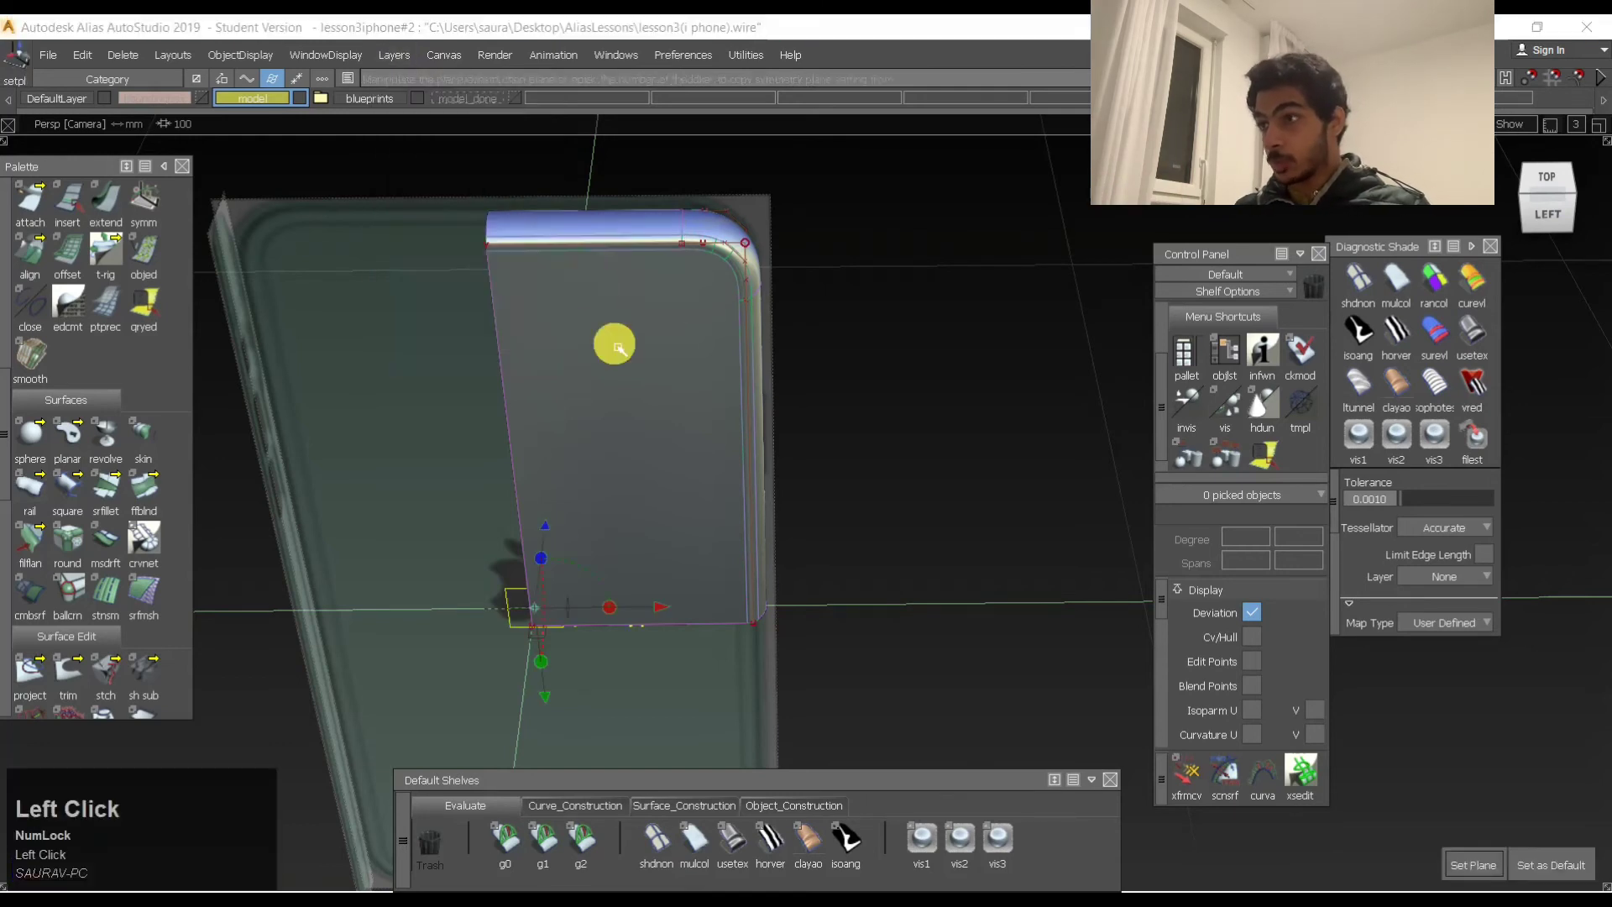
Examine the symmetry plane's orientation at the origin relative to the open centre edges of the body.
alt+shift+right_drag(512, 622, 568, 587)
alt+shift+middle_drag(569, 587, 748, 450)
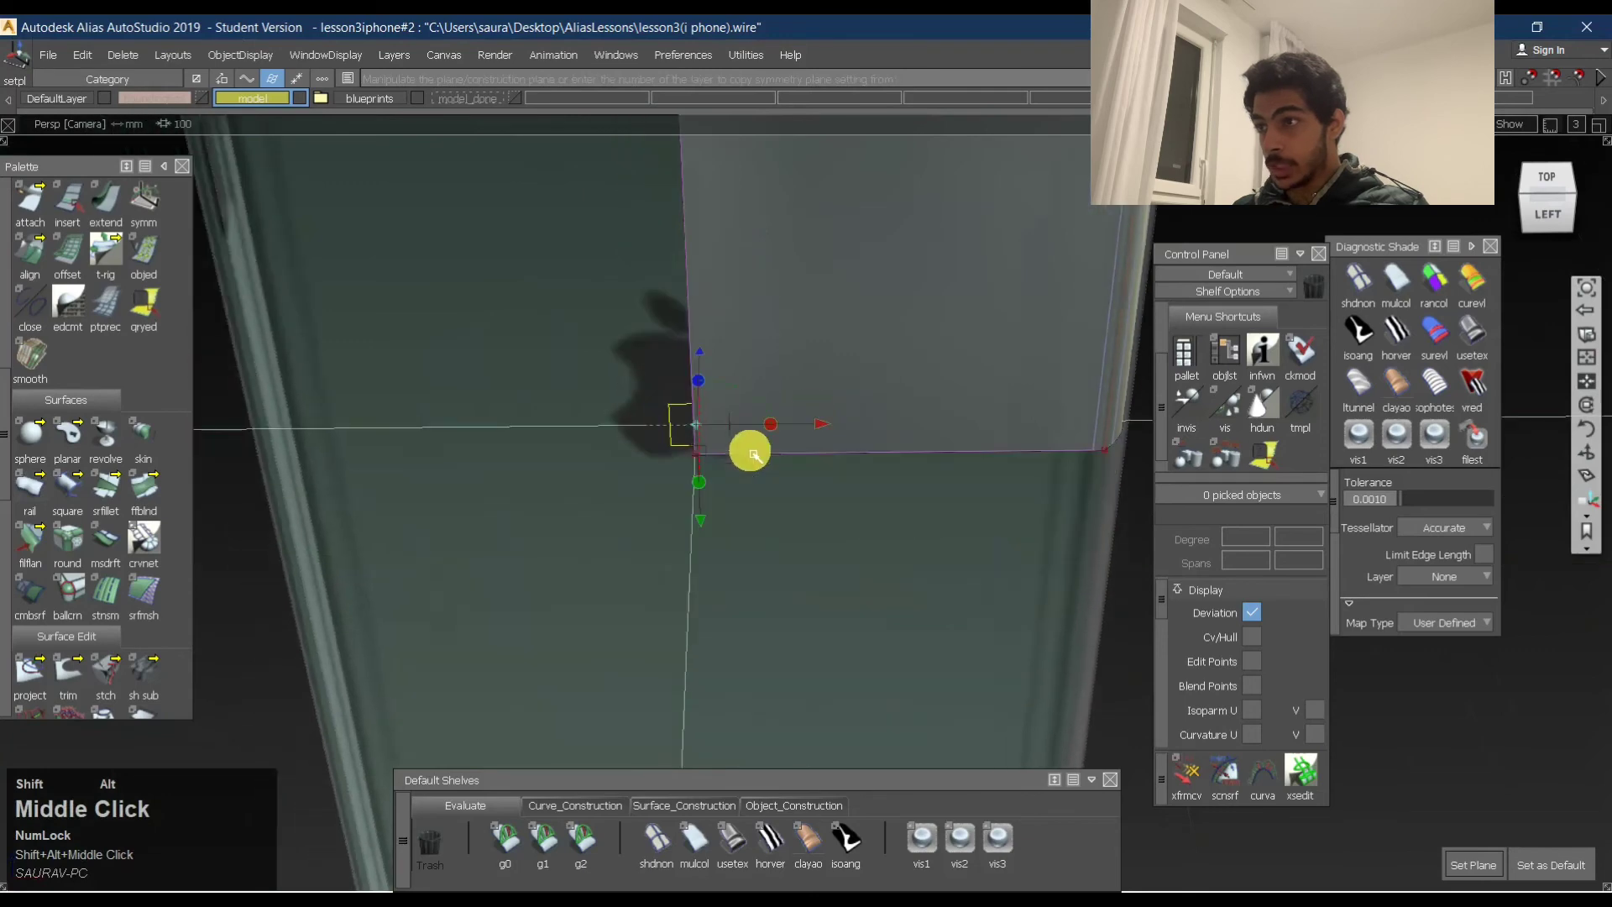
alt+shift+right_drag(748, 450, 773, 417)
alt+shift+drag(773, 417, 590, 450)
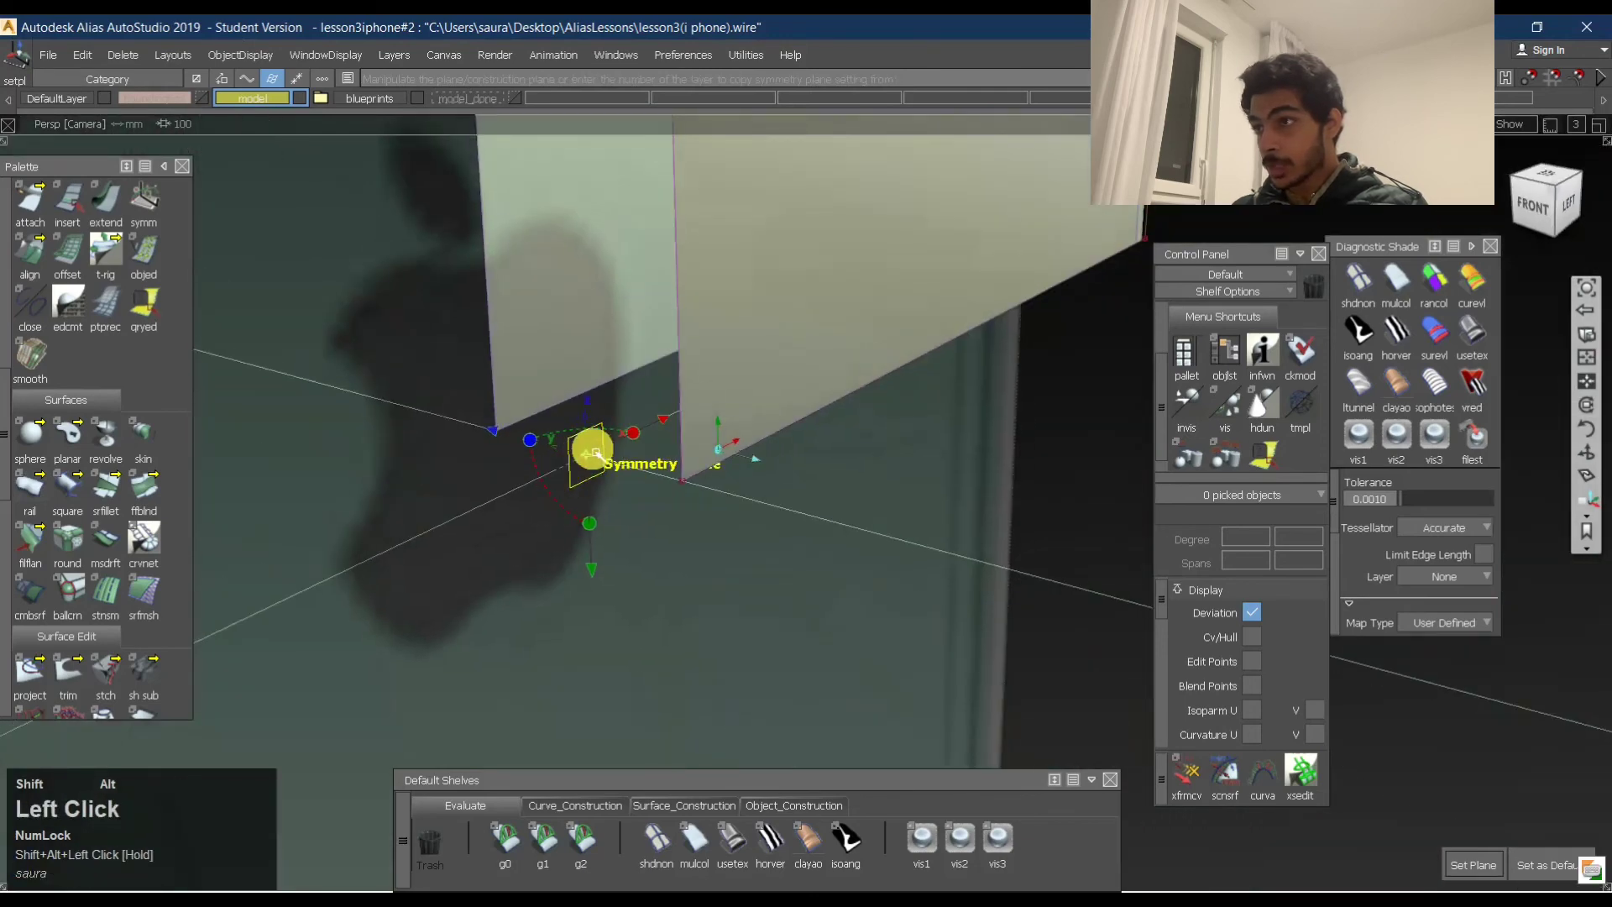
alt+shift+right_drag(591, 450, 658, 421)
alt+shift+middle_drag(658, 420, 610, 406)
alt+shift+drag(611, 406, 587, 420)
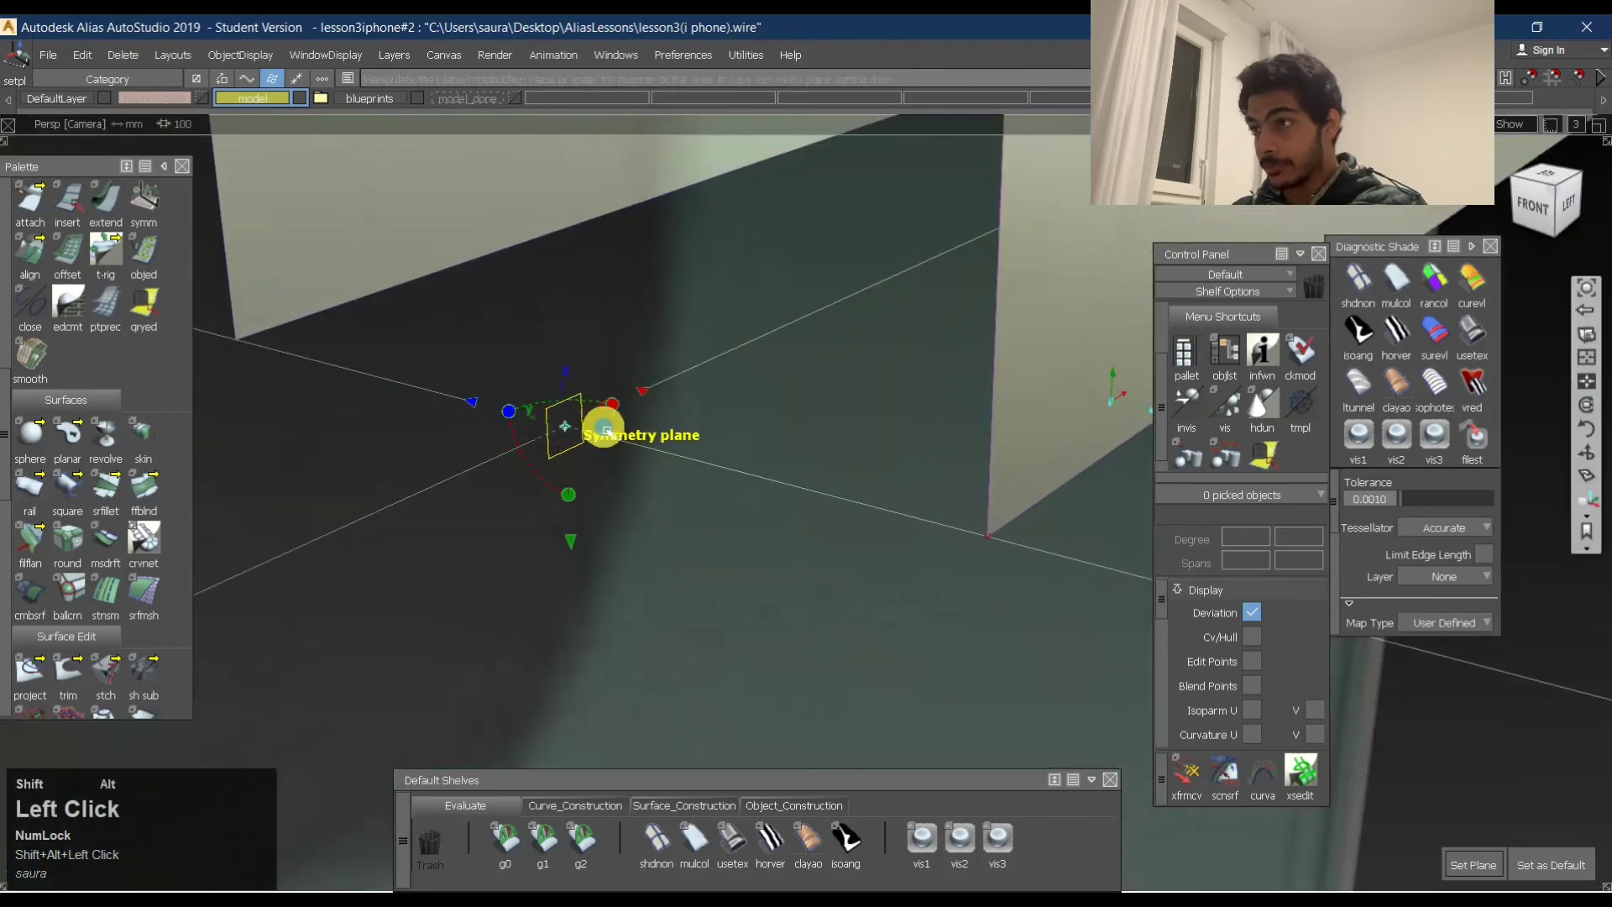
alt+shift+right_drag(587, 421, 558, 418)
alt+shift+middle_drag(558, 417, 727, 551)
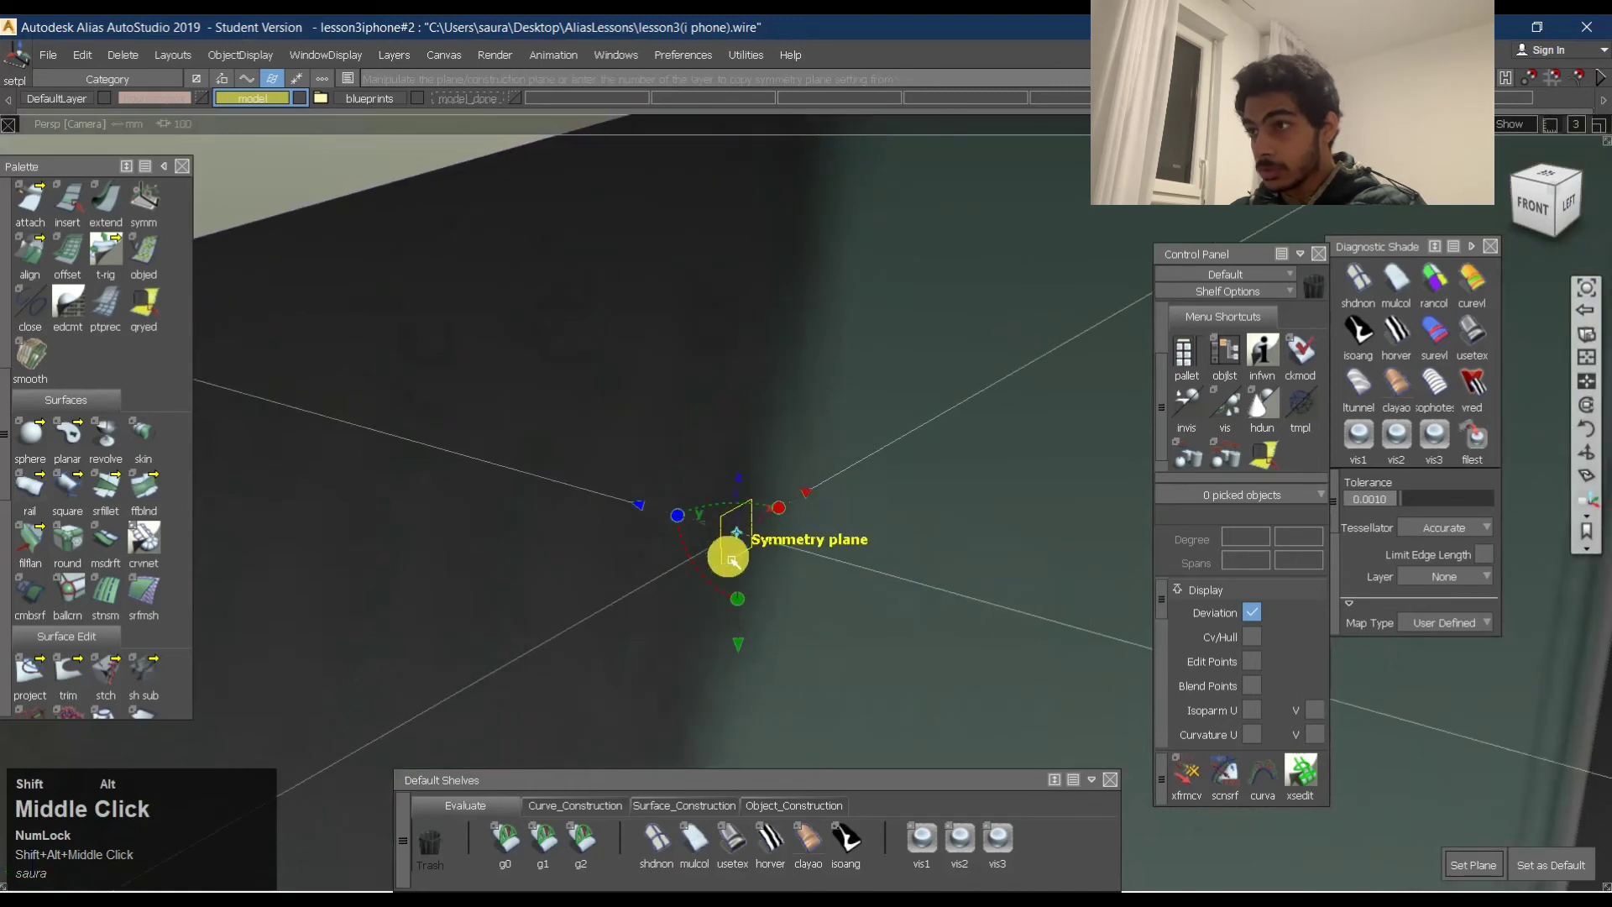
alt+shift+right_drag(727, 551, 765, 458)
alt+shift+middle_drag(764, 458, 772, 484)
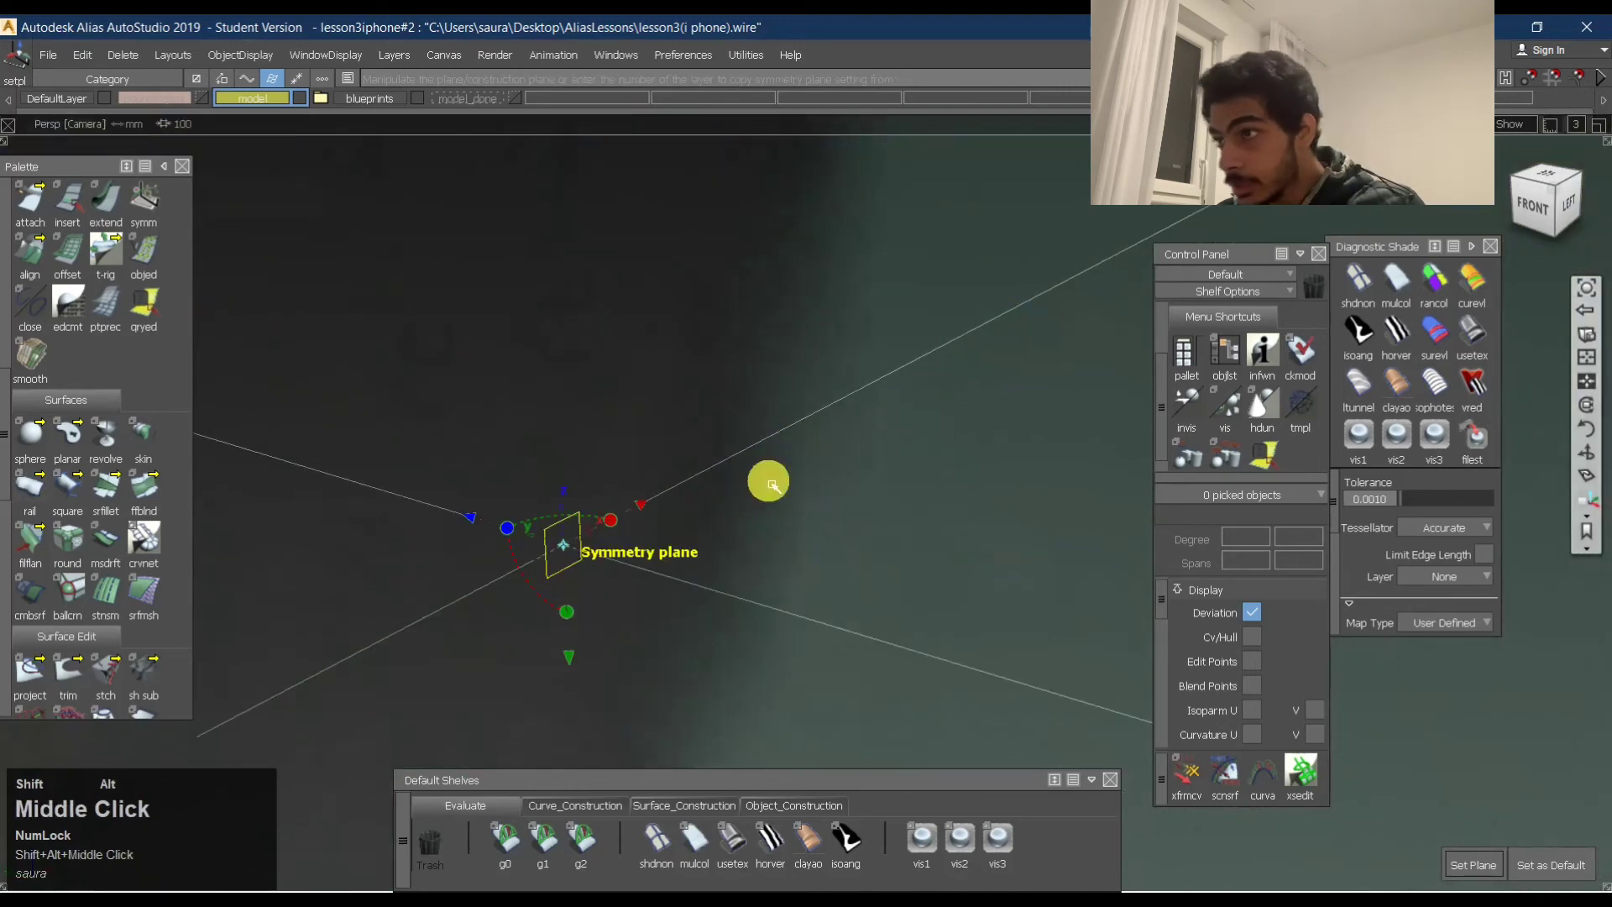
alt+shift+drag(610, 554, 622, 538)
alt+shift+right_drag(621, 537, 662, 489)
alt+shift+middle_drag(663, 490, 1055, 457)
alt+shift+right_drag(1055, 457, 781, 504)
alt+shift+drag(764, 507, 806, 472)
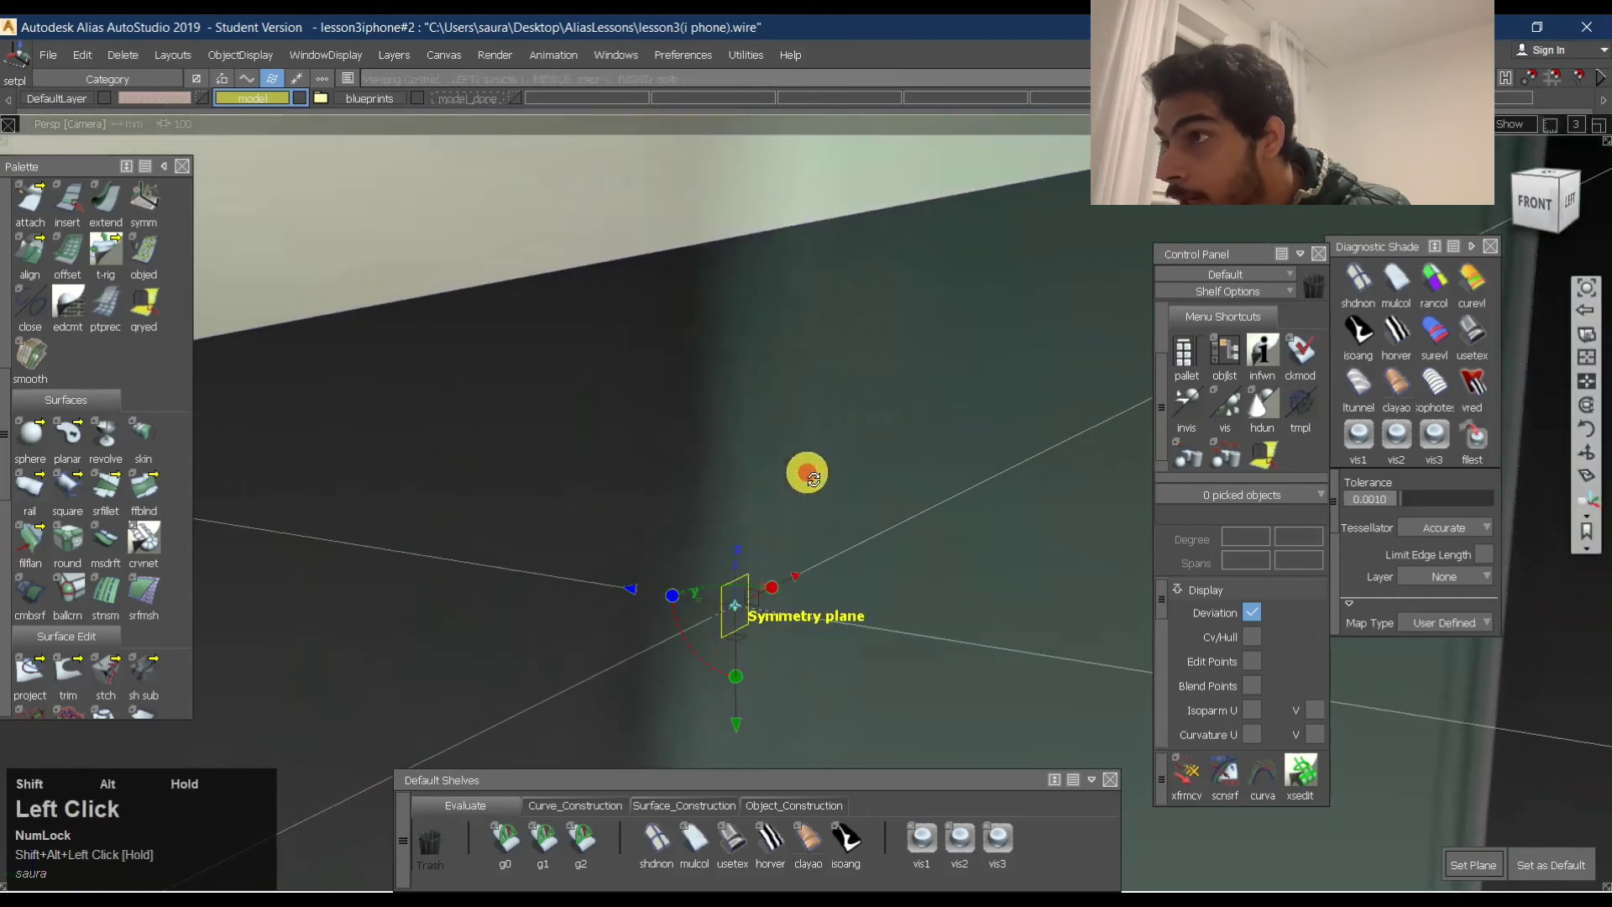
Reorient the model layer's symmetry plane to pass through the body's vertical centre edges, and leave the plane setting.
click(761, 604)
alt+shift+right_drag(758, 620, 846, 532)
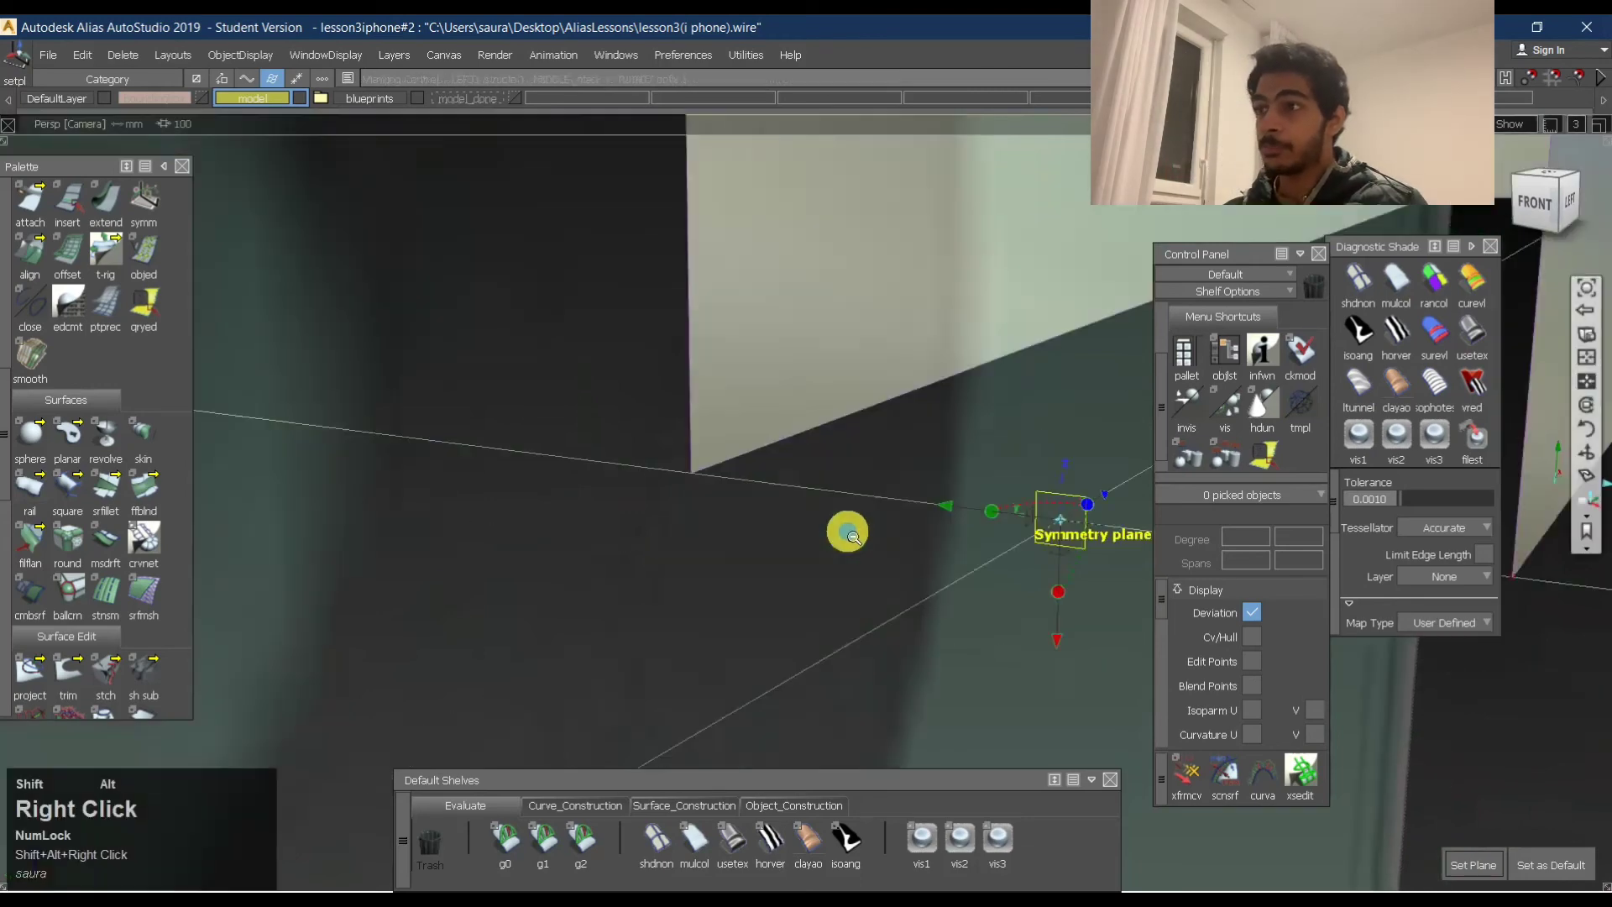
alt+shift+drag(845, 532, 809, 507)
alt+shift+middle_drag(809, 507, 482, 479)
alt+shift+right_drag(482, 479, 727, 437)
alt+shift+drag(727, 437, 882, 396)
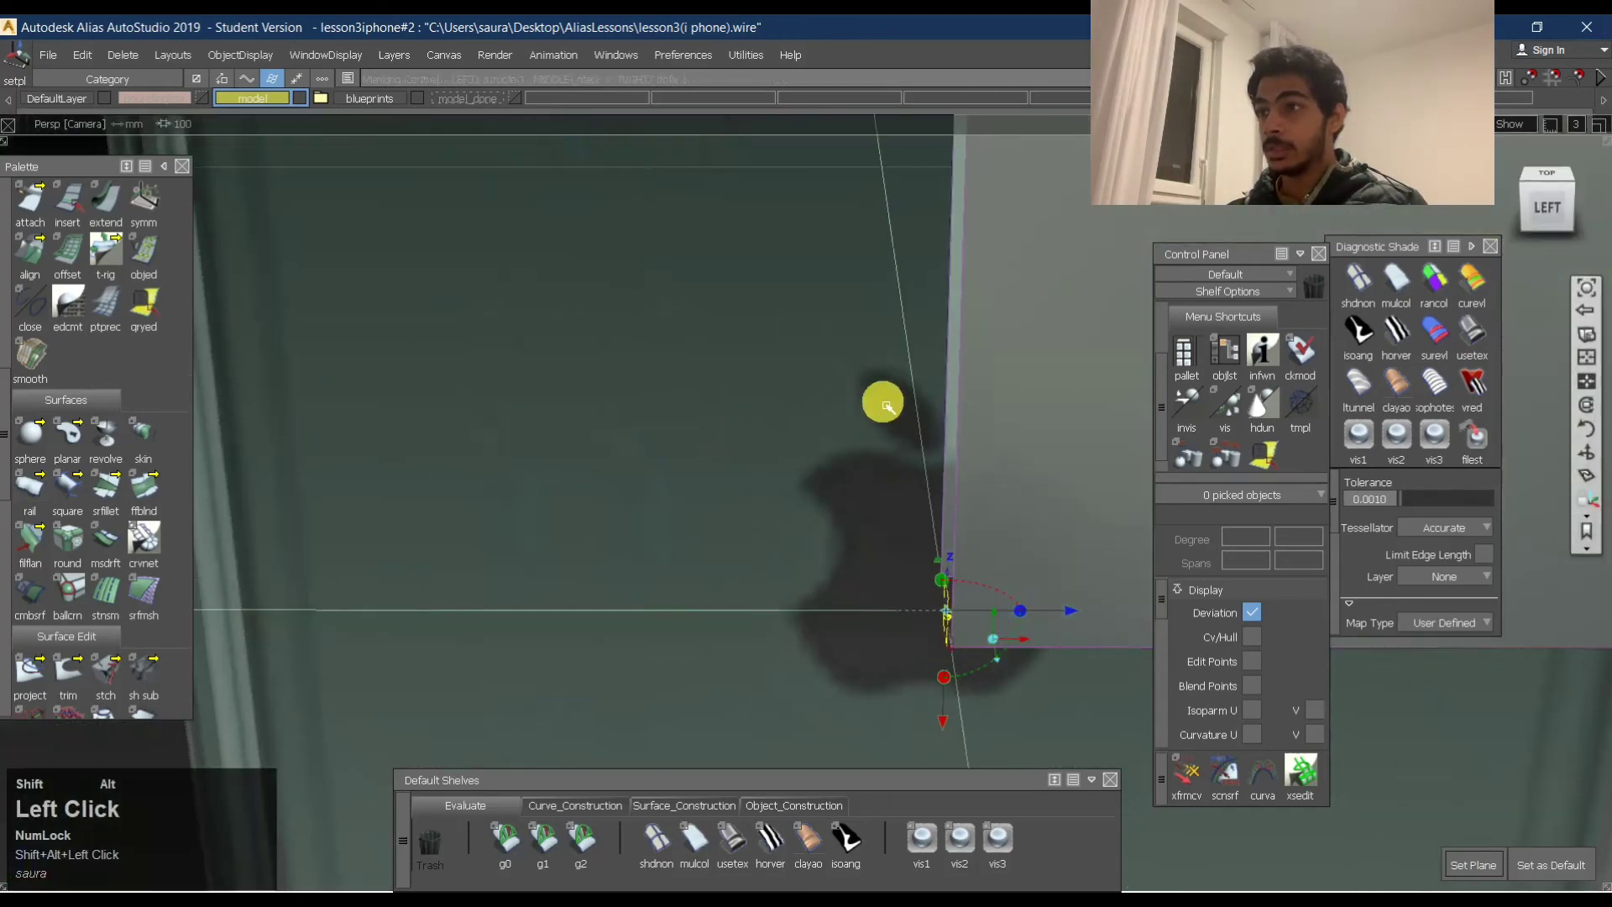
alt+shift+right_drag(882, 395, 731, 392)
alt+shift+drag(731, 392, 950, 352)
key(space)
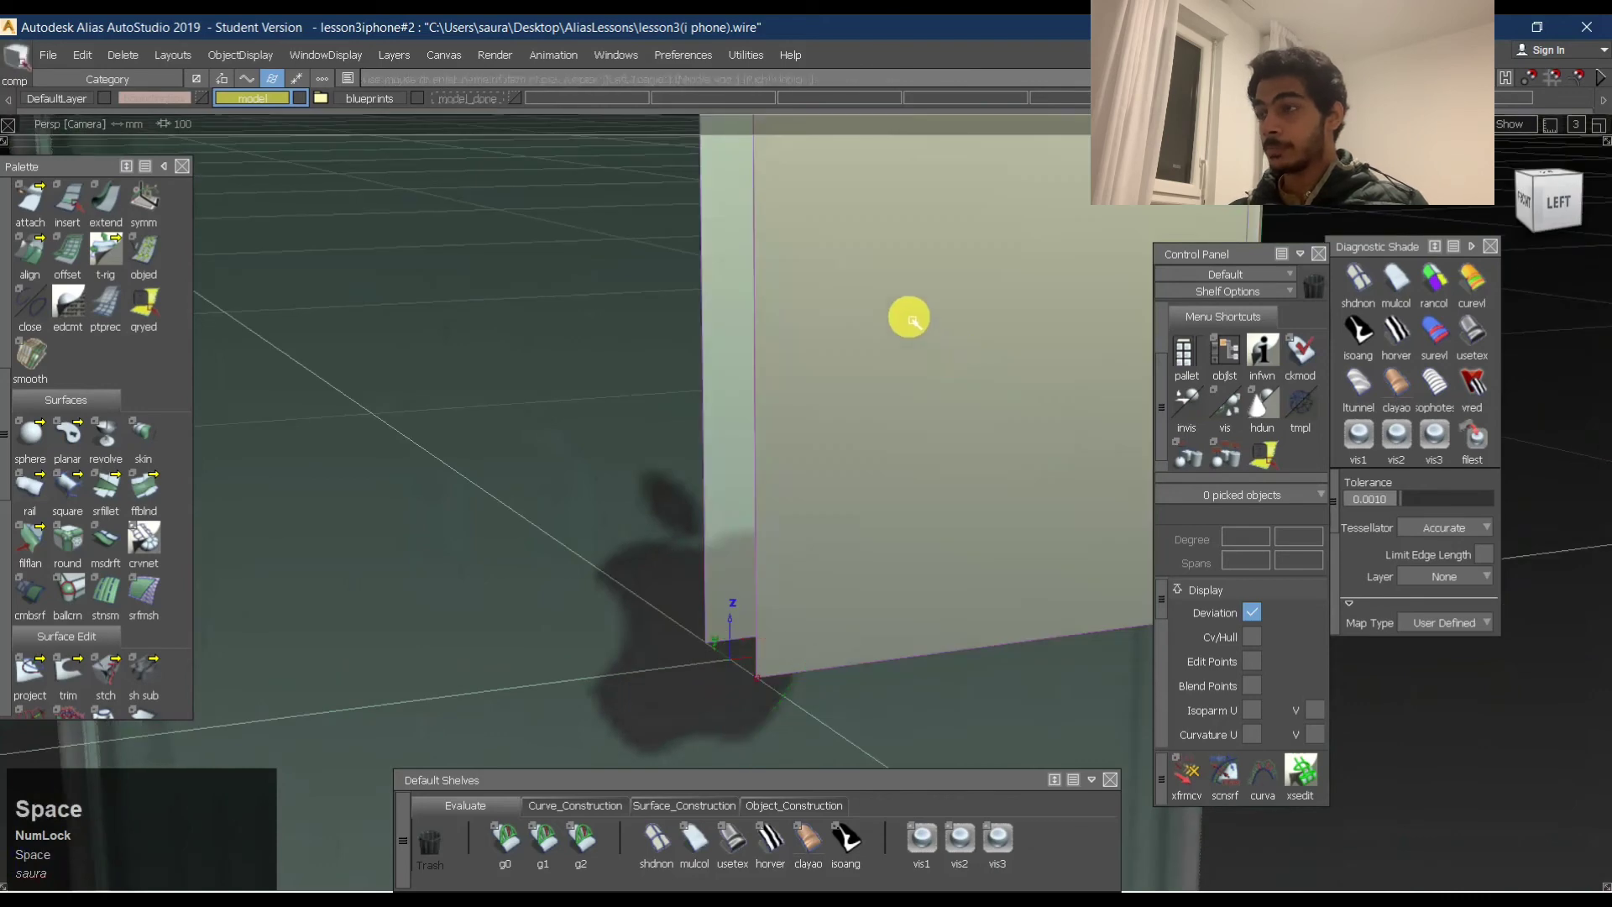
Turn on symmetry for the model layer to mirror the body across its vertical centre line.
alt+shift+middle_drag(910, 317, 383, 181)
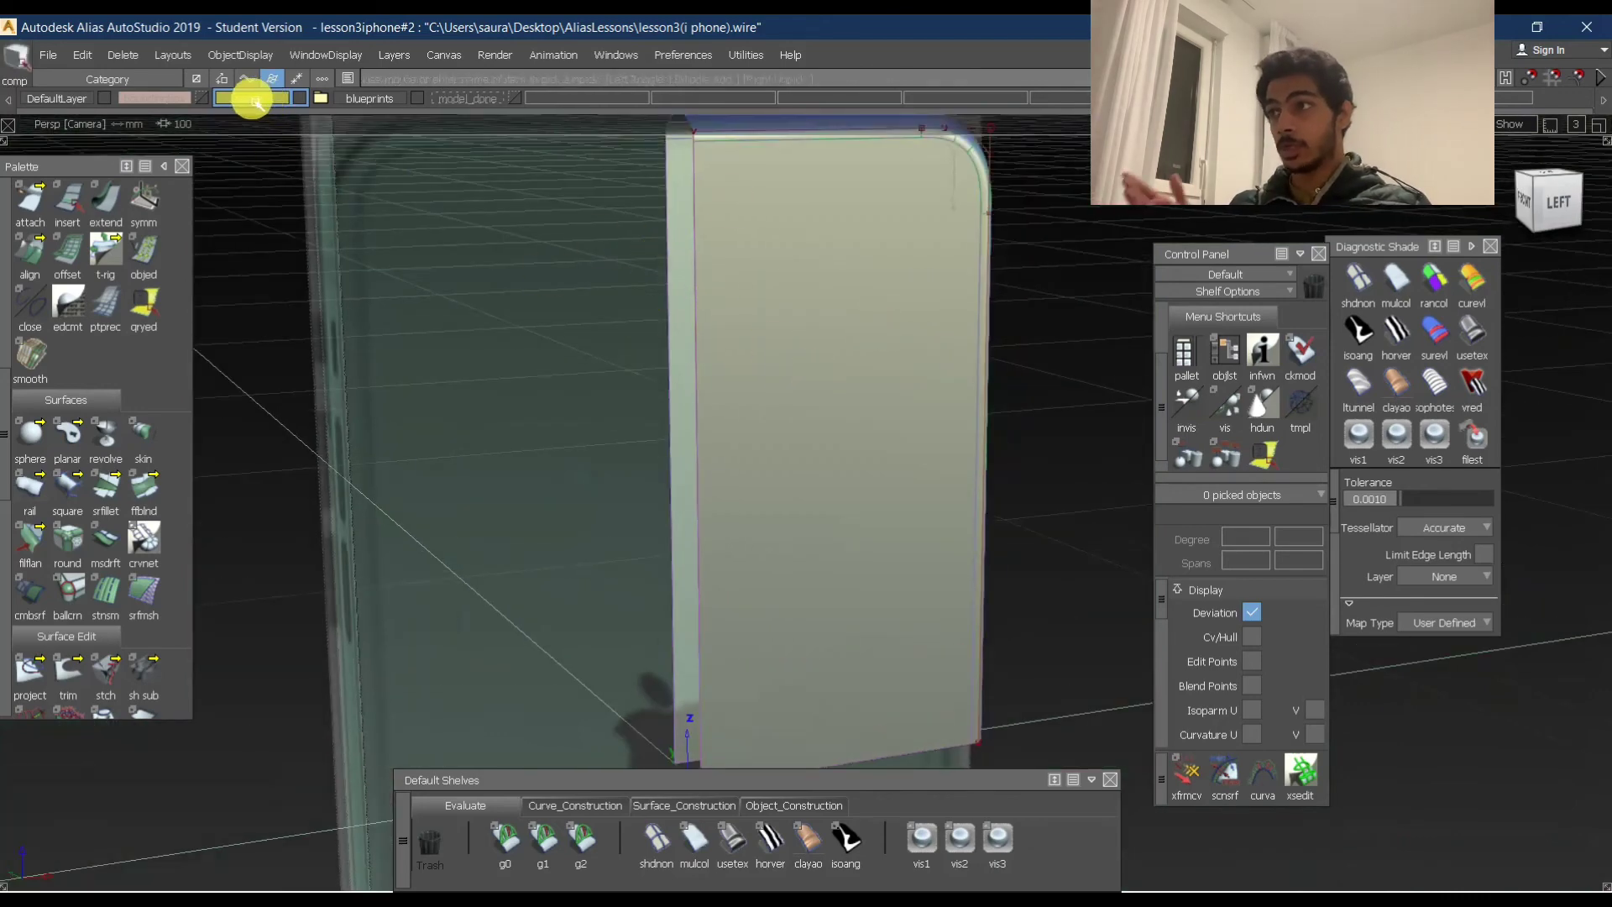
drag(257, 100, 263, 195)
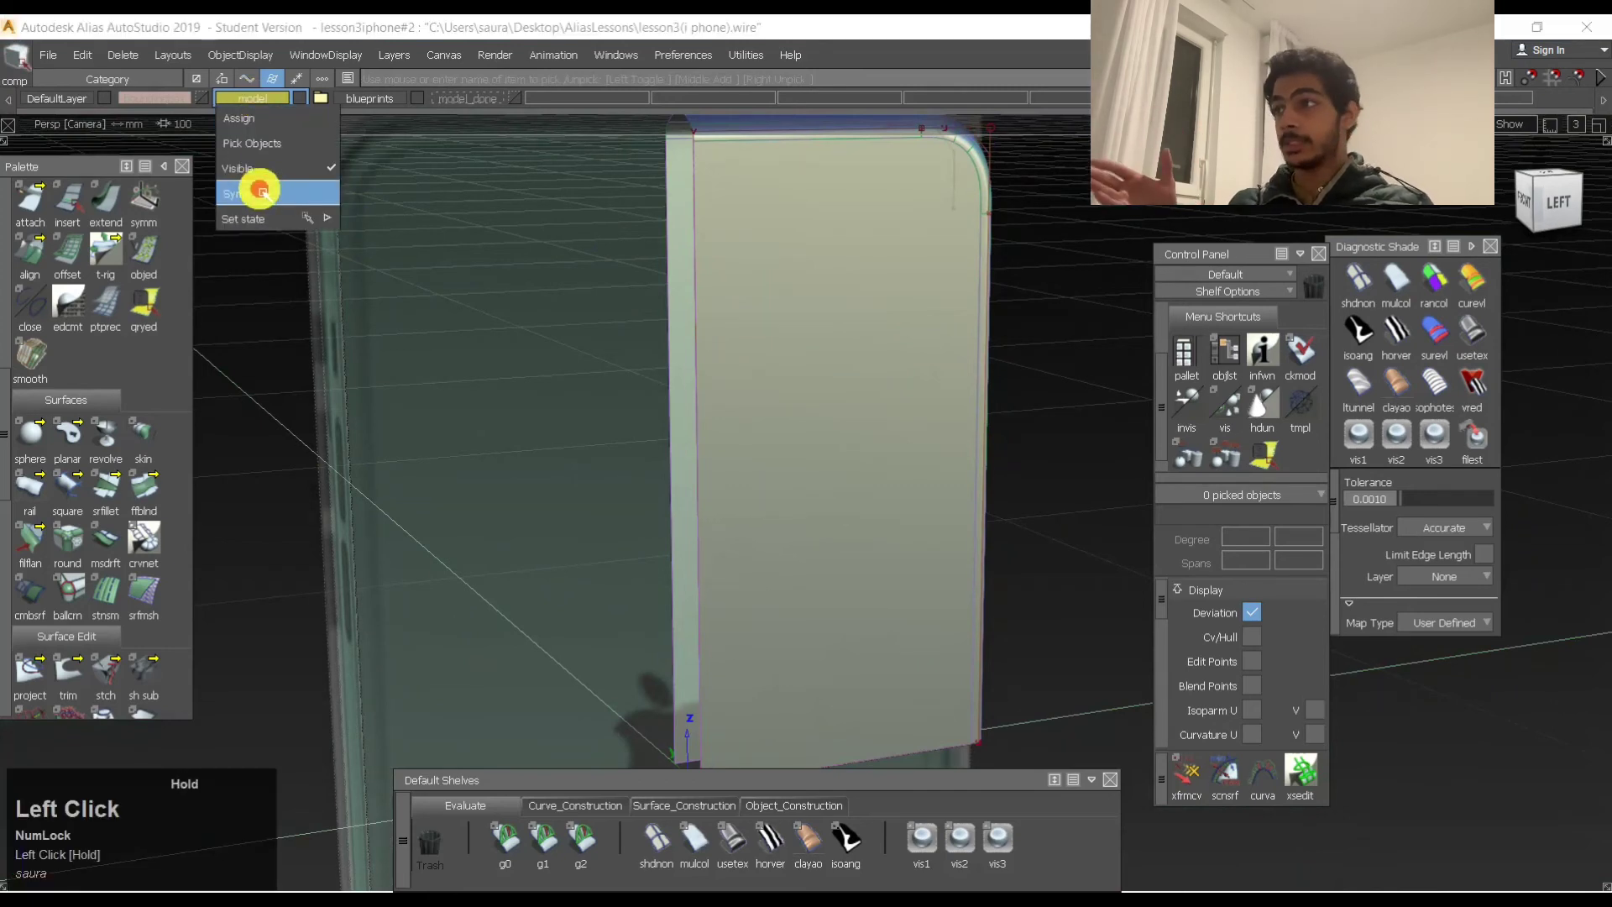
drag(263, 196, 261, 193)
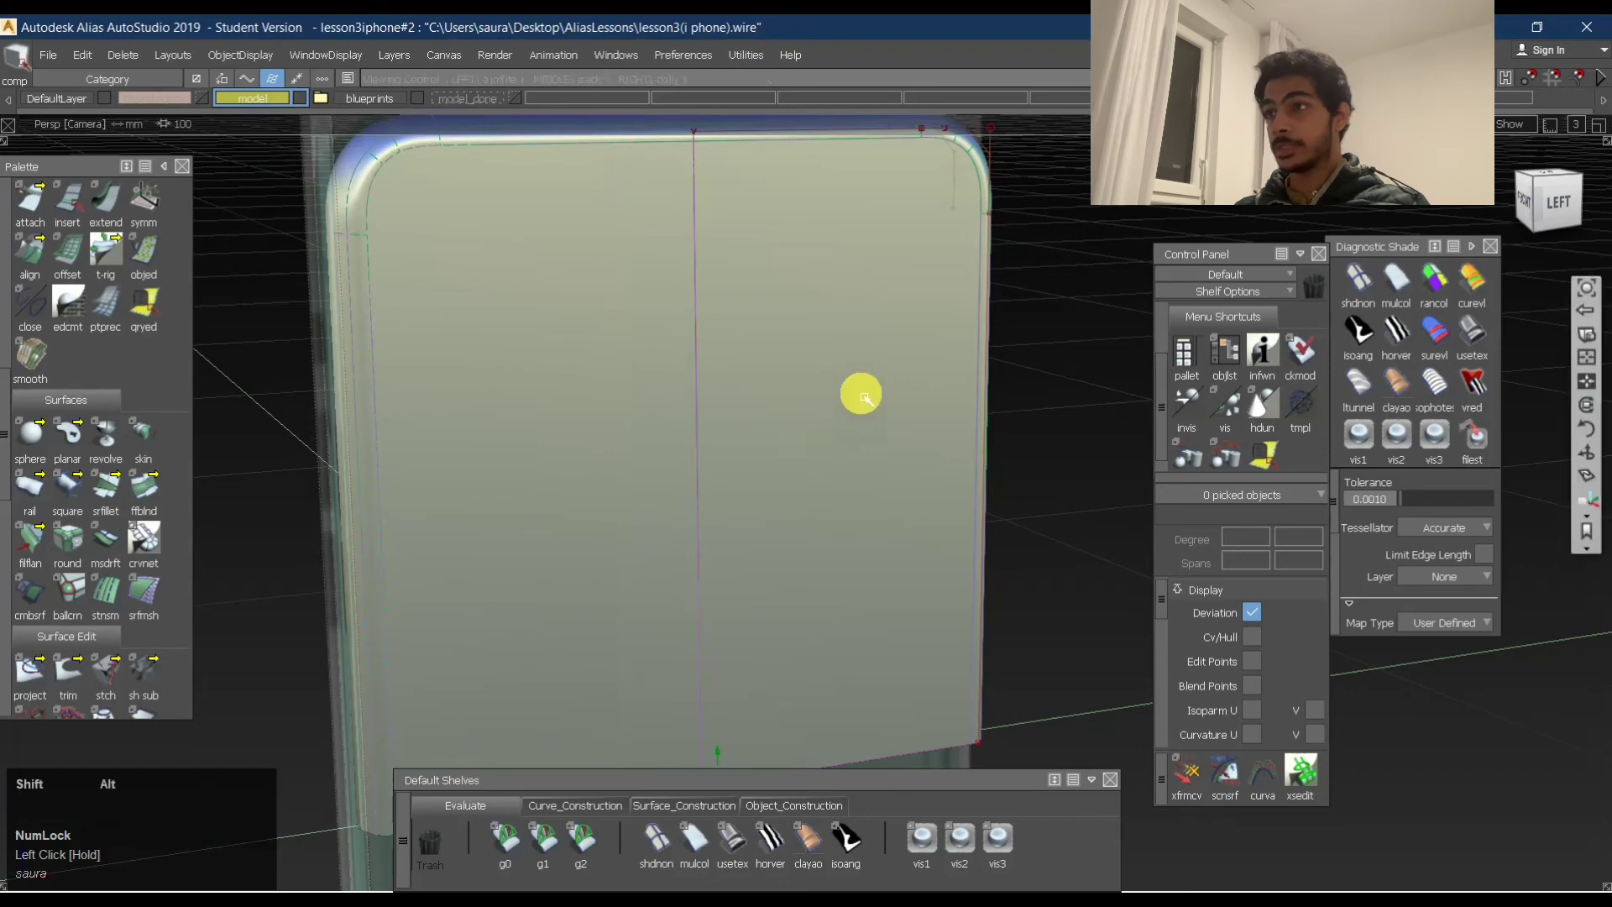
alt+shift+drag(856, 389, 773, 496)
alt+shift+middle_drag(773, 496, 761, 424)
click(946, 420)
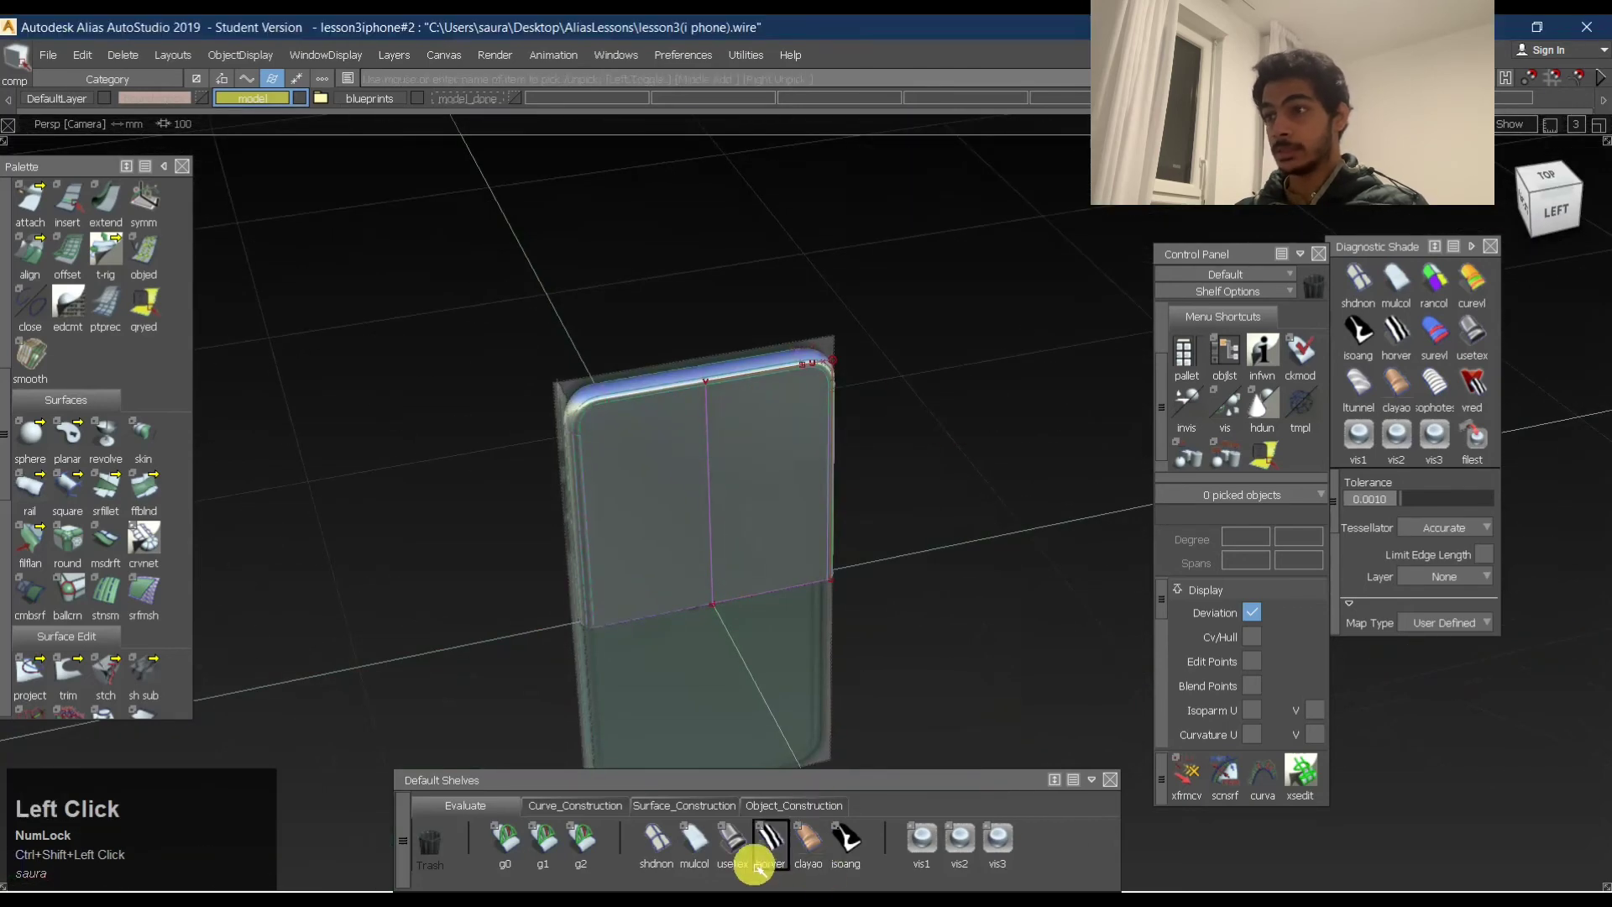
Shade the body with horizontal zebra stripes and examine their flow across the top and rounded corner.
click(770, 840)
alt+shift+drag(912, 381, 529, 515)
alt+shift+right_drag(529, 515, 739, 504)
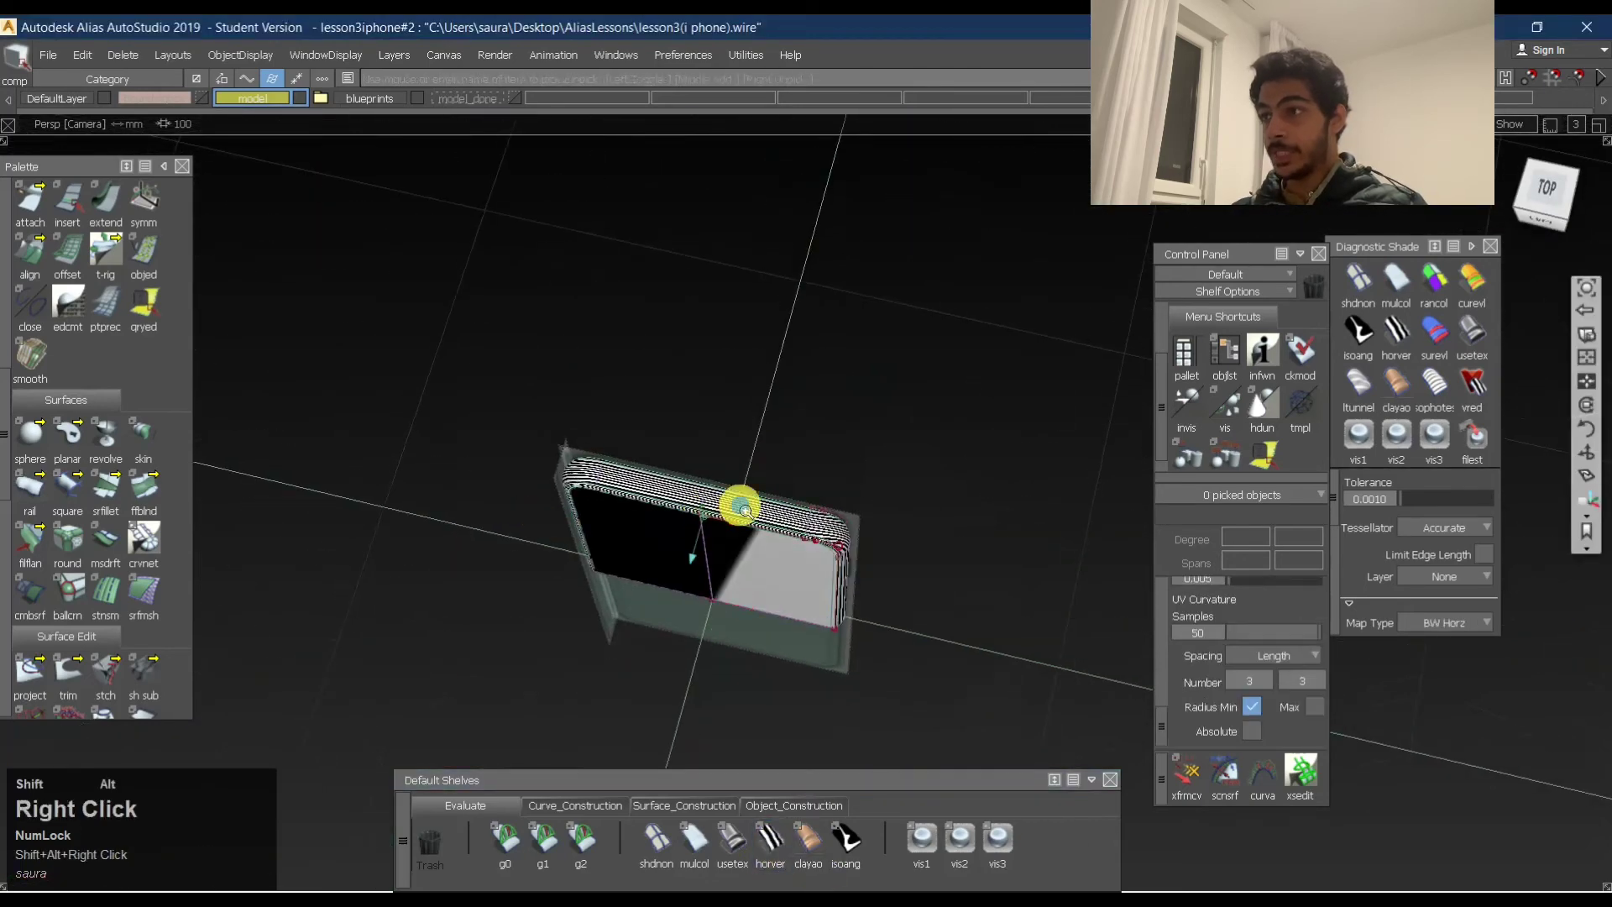
alt+shift+drag(738, 504, 1125, 529)
click(1544, 197)
alt+shift+drag(903, 510, 966, 511)
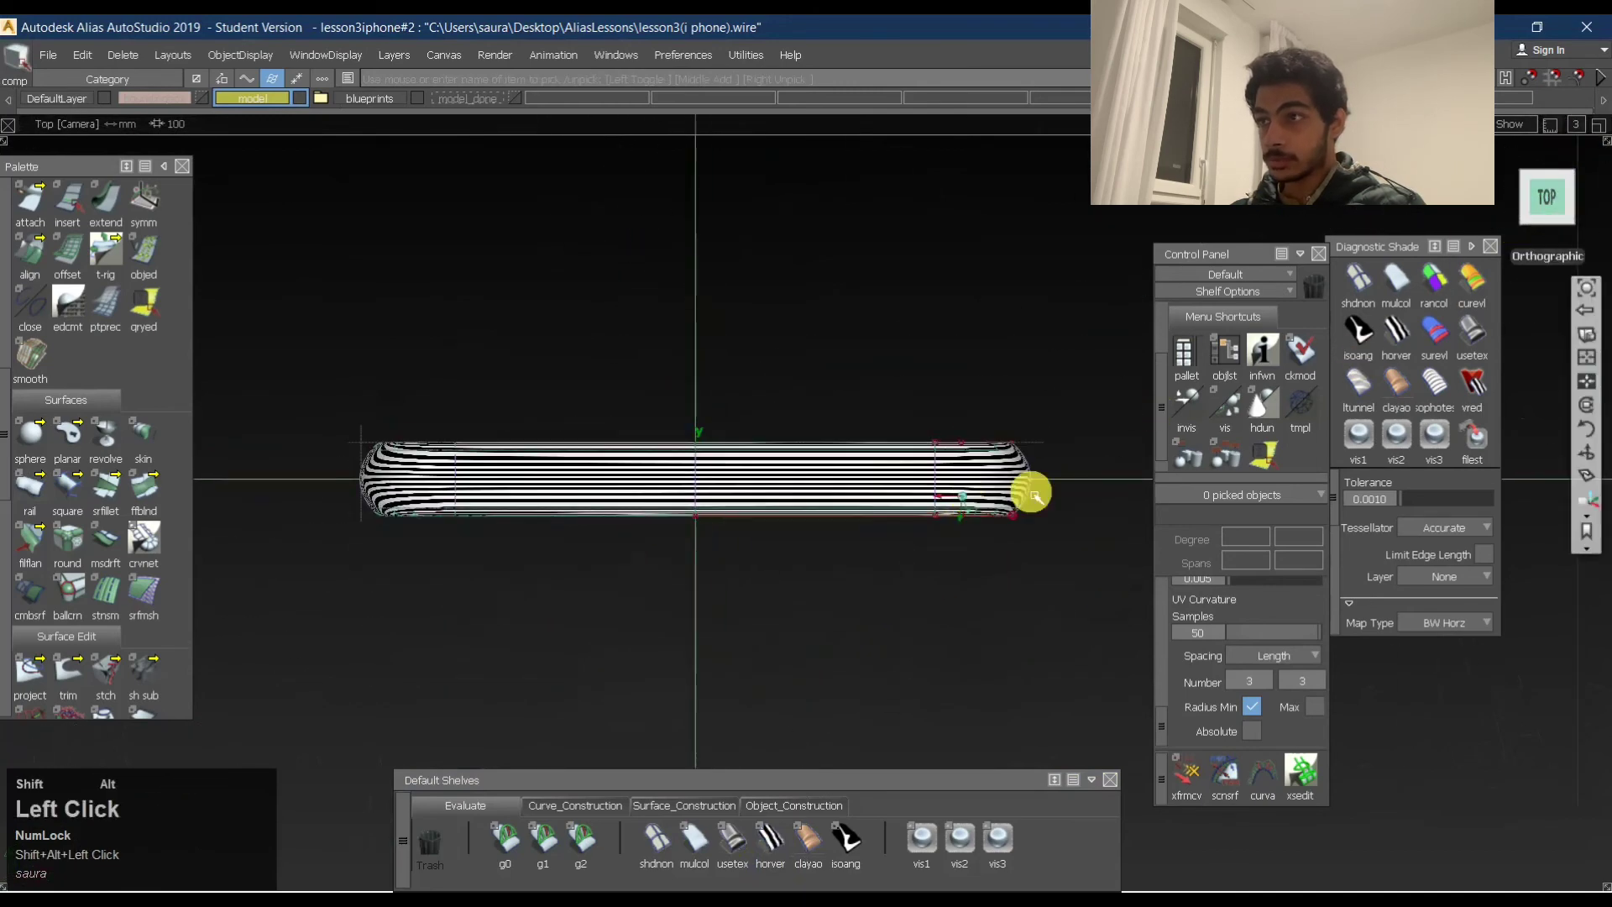
alt+shift+right_drag(966, 510, 970, 384)
alt+shift+middle_drag(970, 384, 597, 429)
alt+shift+right_drag(819, 438, 601, 455)
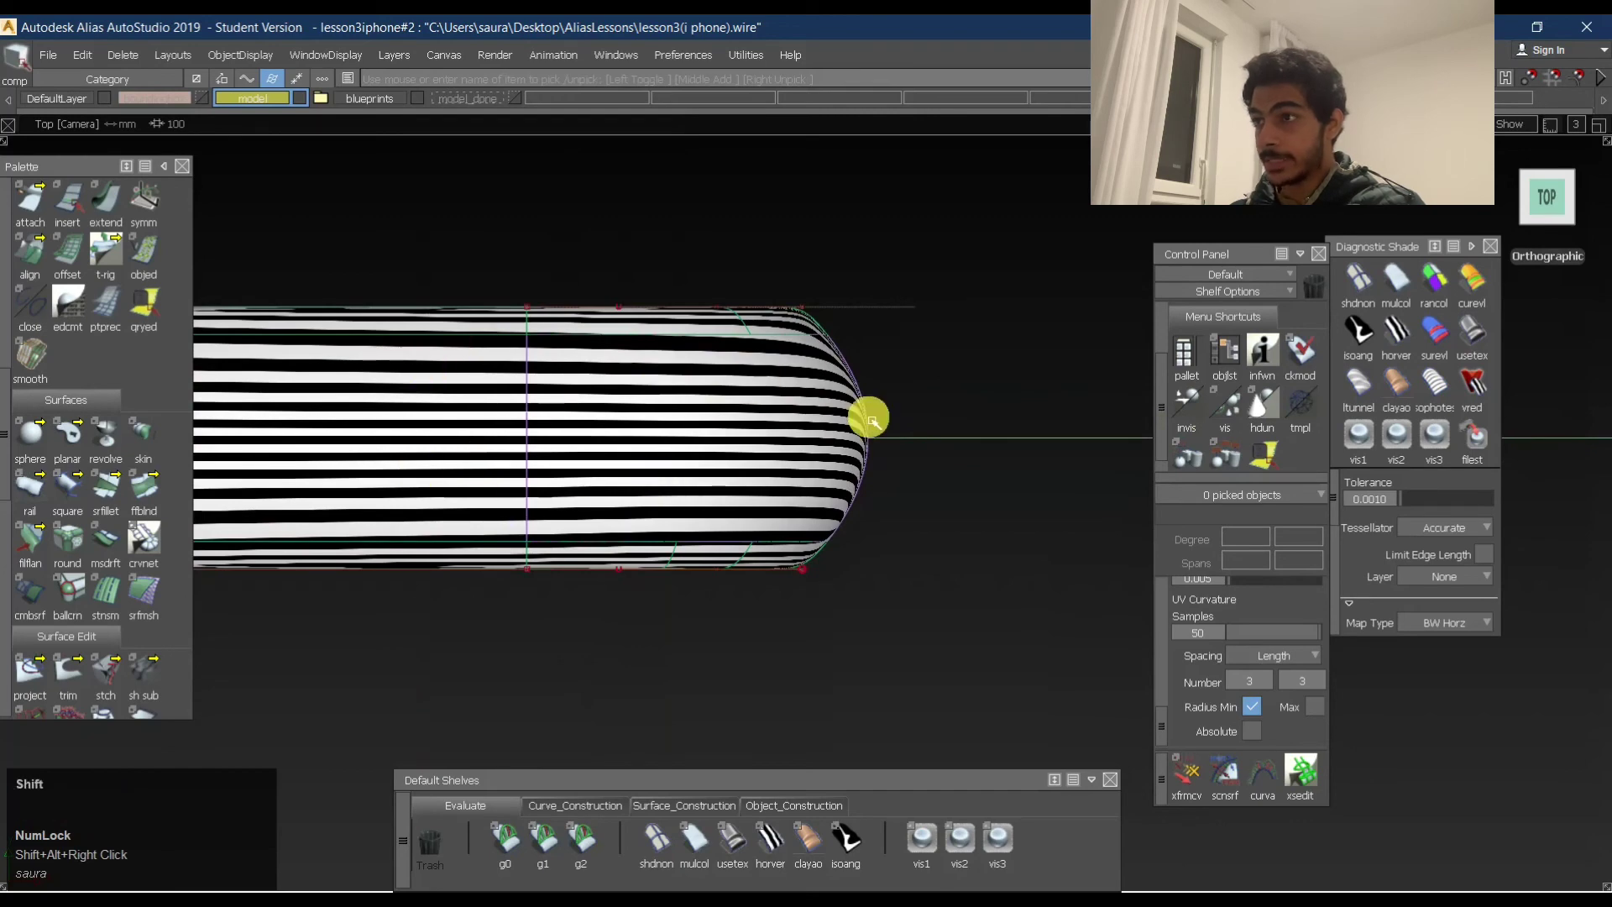
alt+shift+drag(870, 419, 785, 778)
Apply user-defined texture shading, hide the model lines, and examine the reflections around the rounded corner and fillets.
click(748, 846)
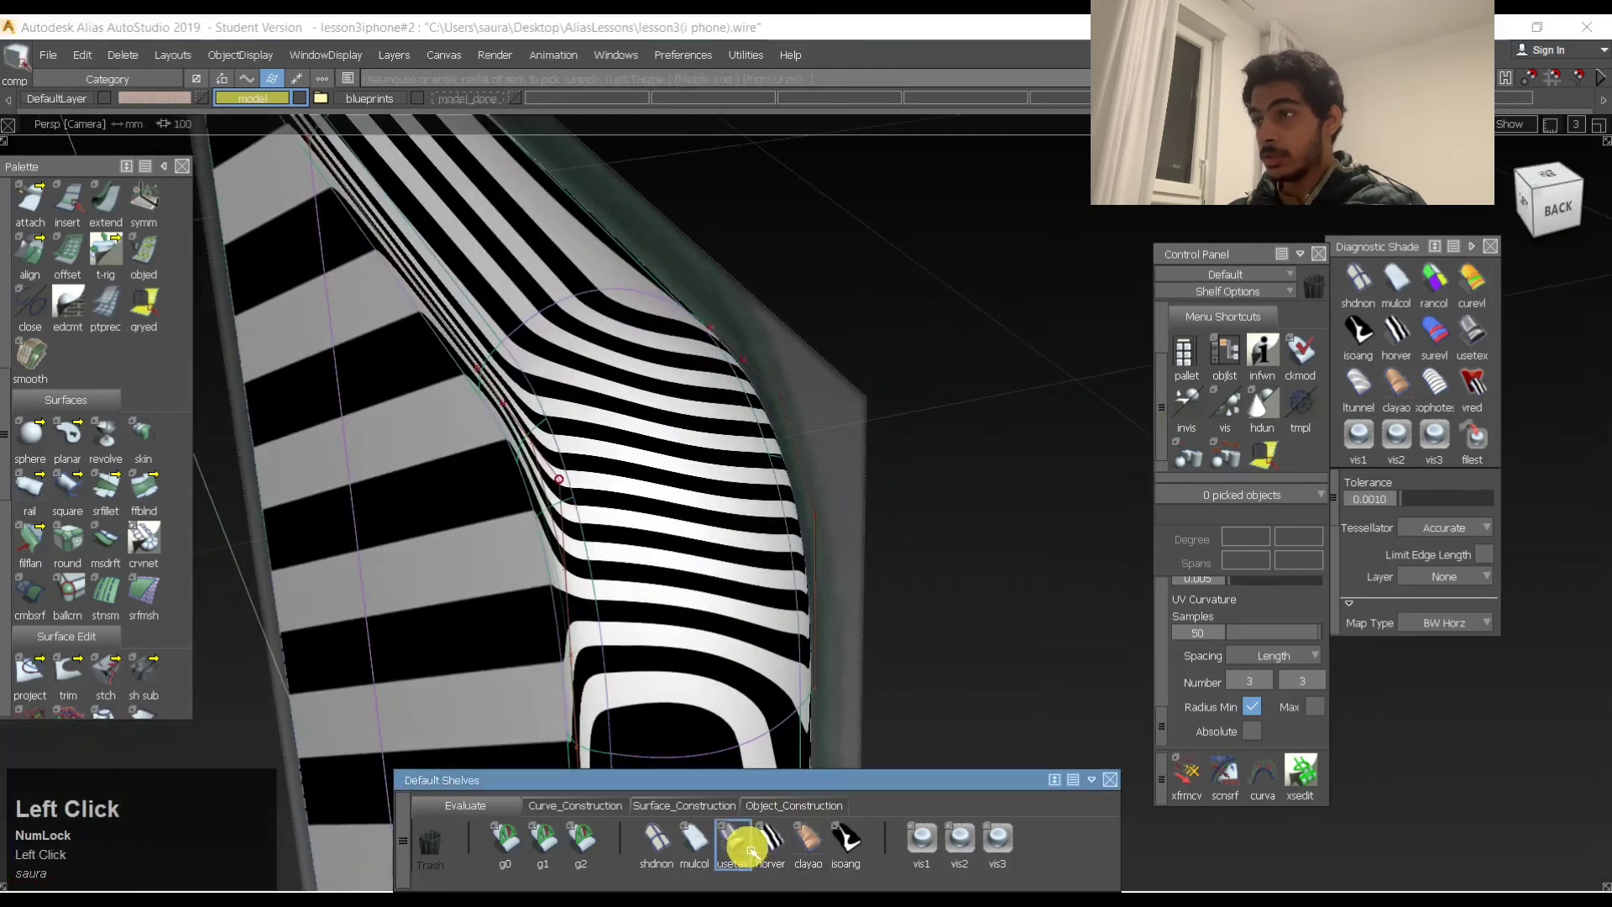
mouse_move(658, 424)
alt+shift+mouse_down()
mouse_move(446, 442)
mouse_move(159, 618)
mouse_move(569, 434)
alt+shift+mouse_up()
ctrl+shift+middle_click(569, 435)
alt+shift+drag(578, 527, 1050, 491)
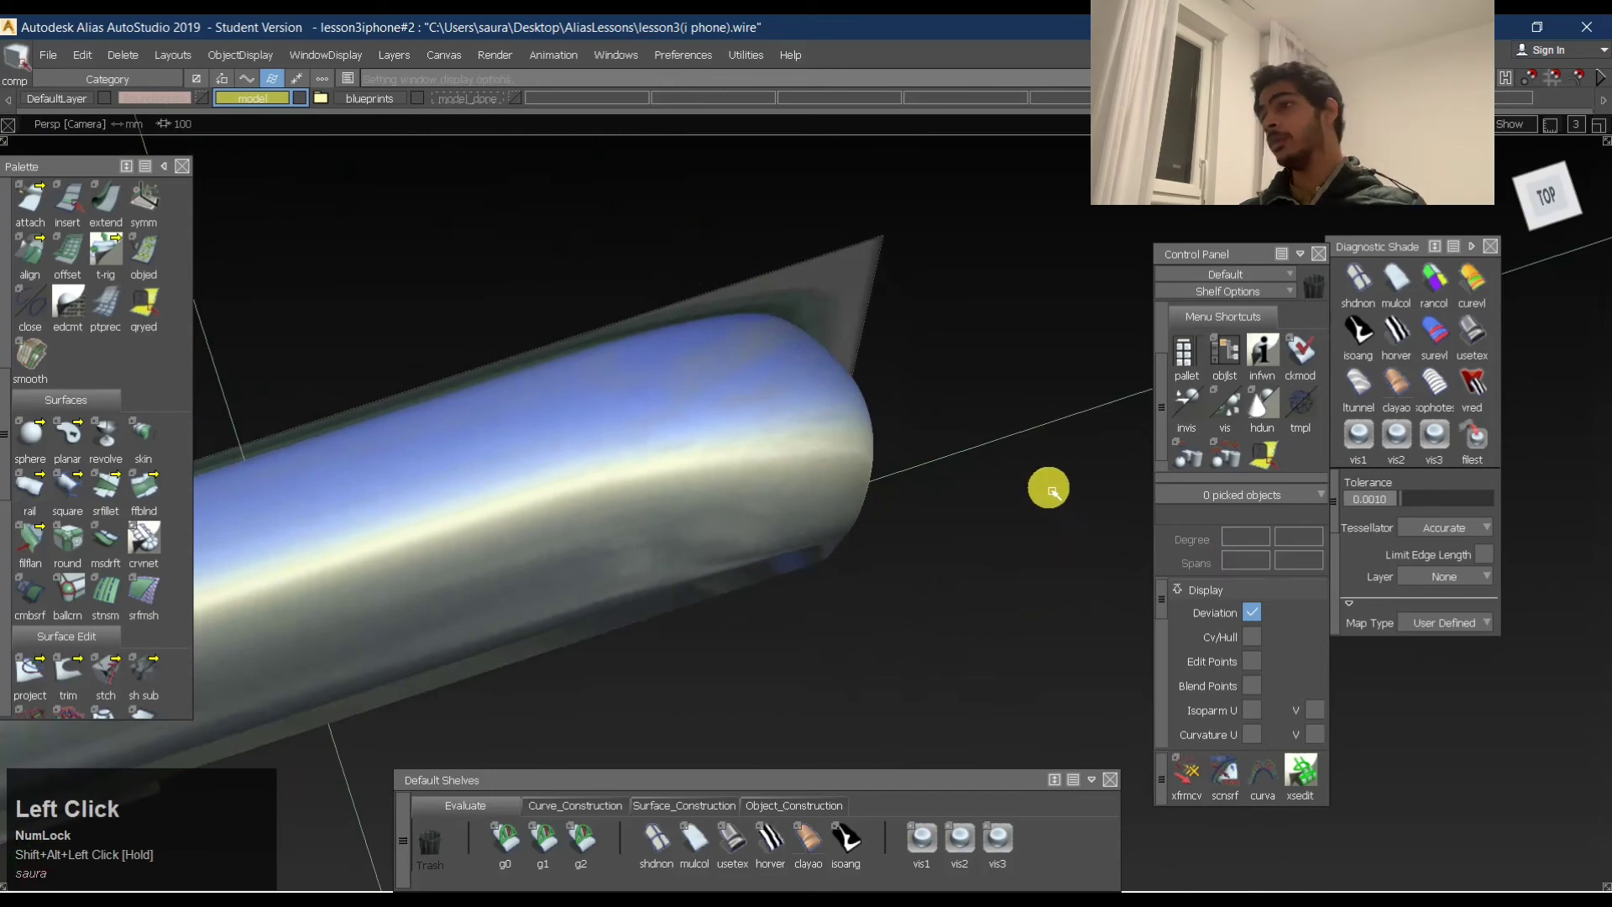
alt+shift+drag(926, 406, 633, 327)
alt+shift+right_drag(633, 327, 785, 450)
alt+shift+drag(784, 450, 552, 377)
alt+shift+right_drag(552, 376, 579, 356)
alt+shift+drag(580, 356, 854, 294)
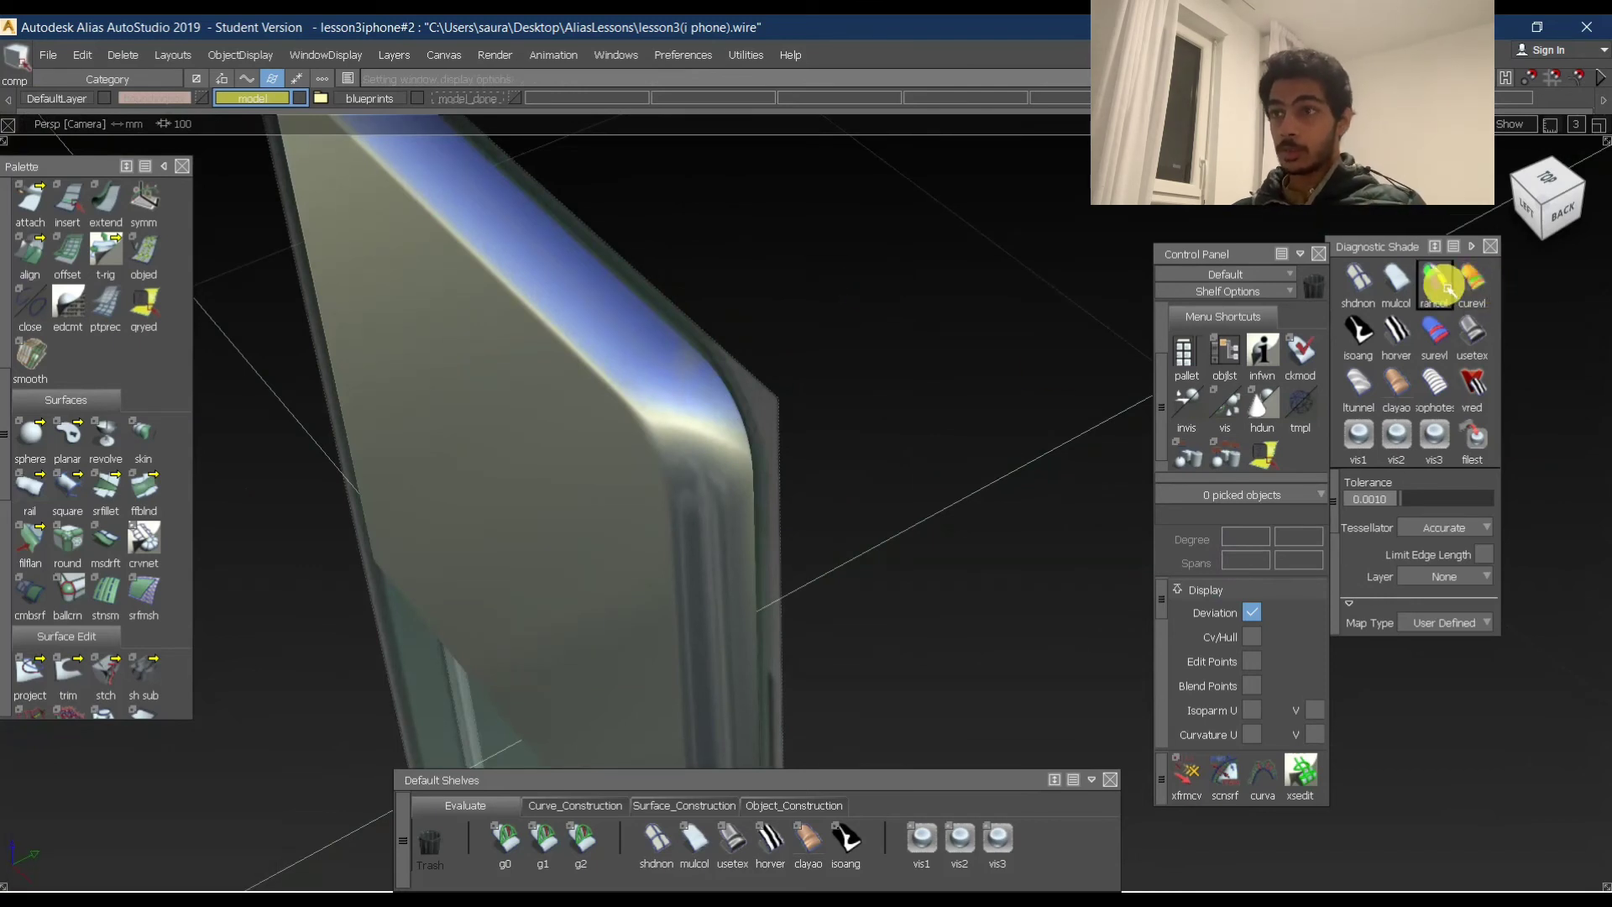
Apply curvature evaluation shading to the body surfaces and examine the colours around the corner.
click(1471, 285)
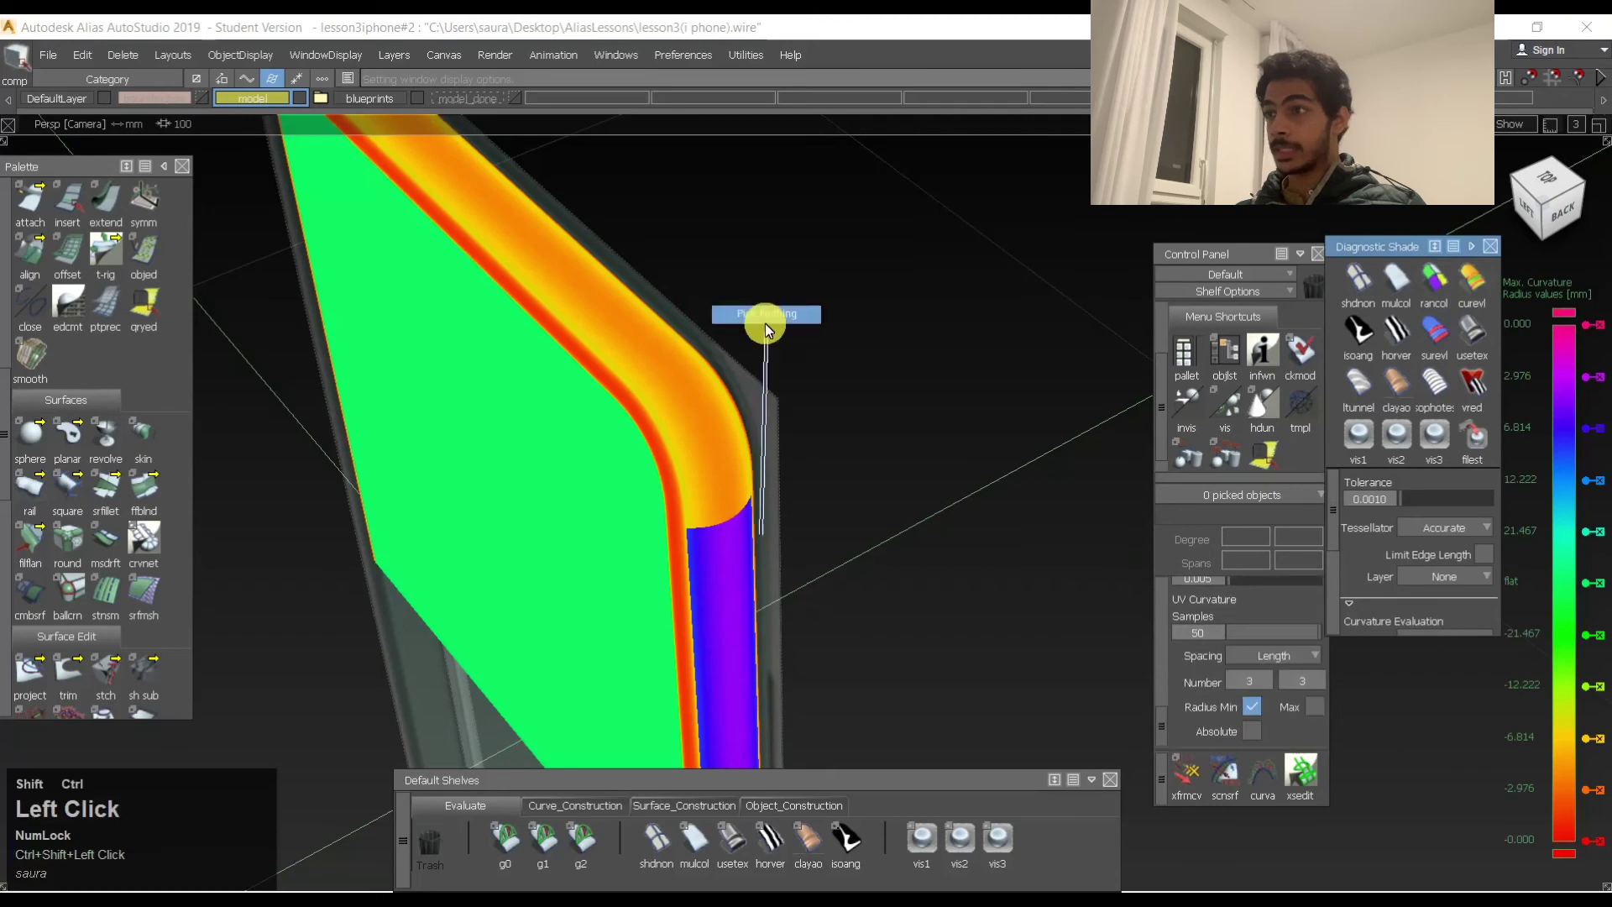
mouse_move(767, 324)
alt+shift+right_down()
mouse_move(837, 402)
mouse_move(778, 503)
alt+shift+right_up()
click(680, 808)
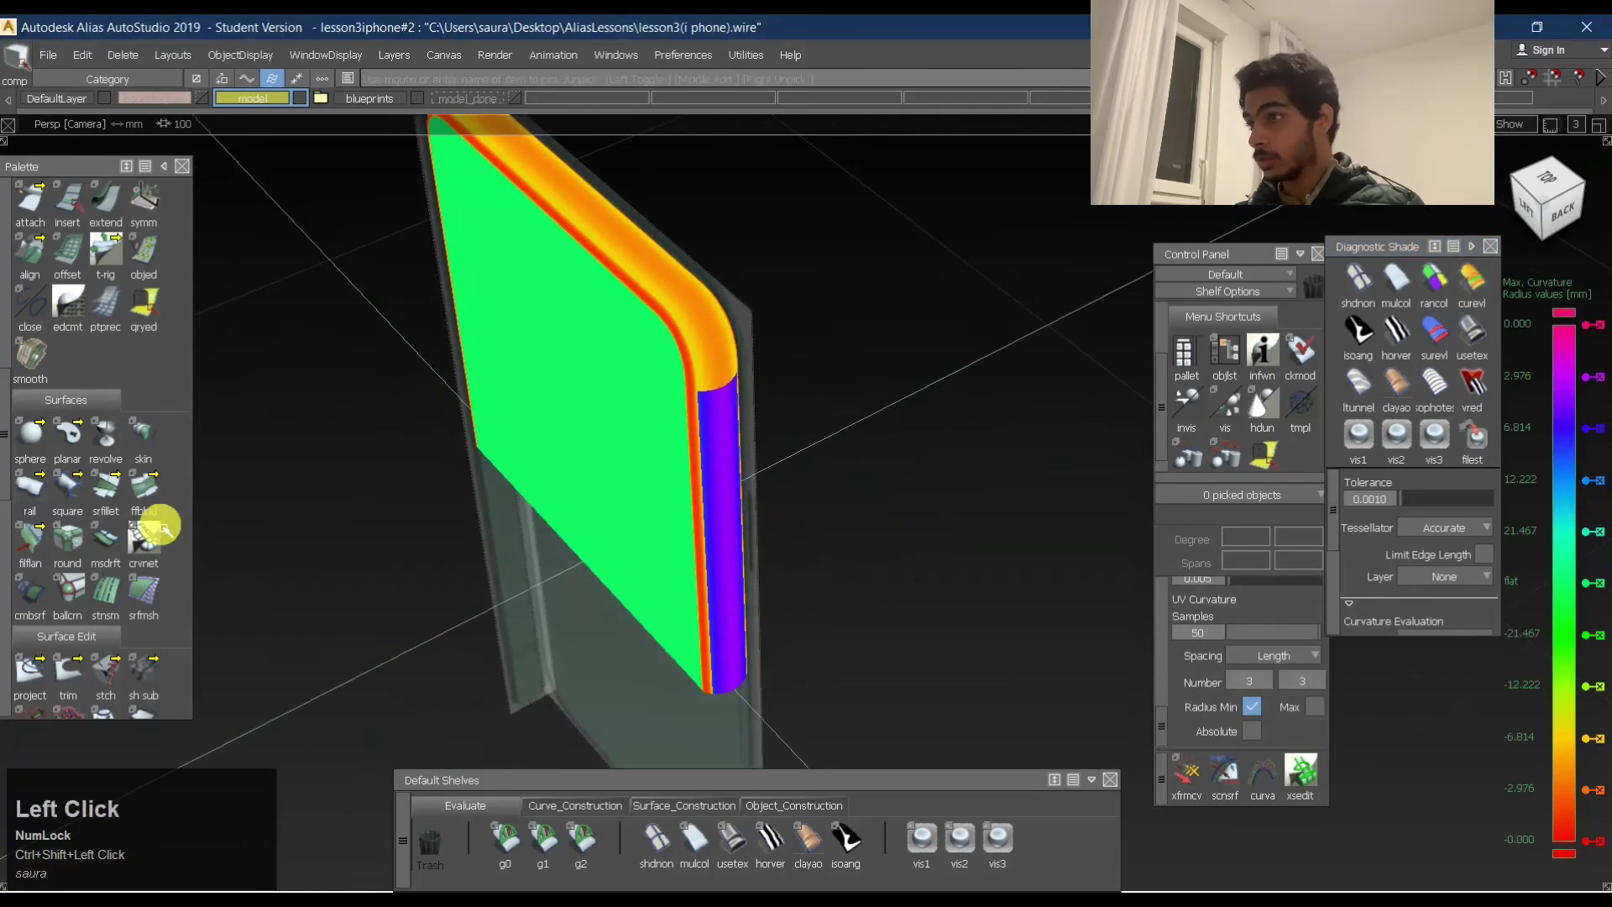
Reverse the mismatched normal on the body's straight side surface with the Visualize Normals tool and leave the tool.
scroll(151, 516, down, 5)
click(84, 316)
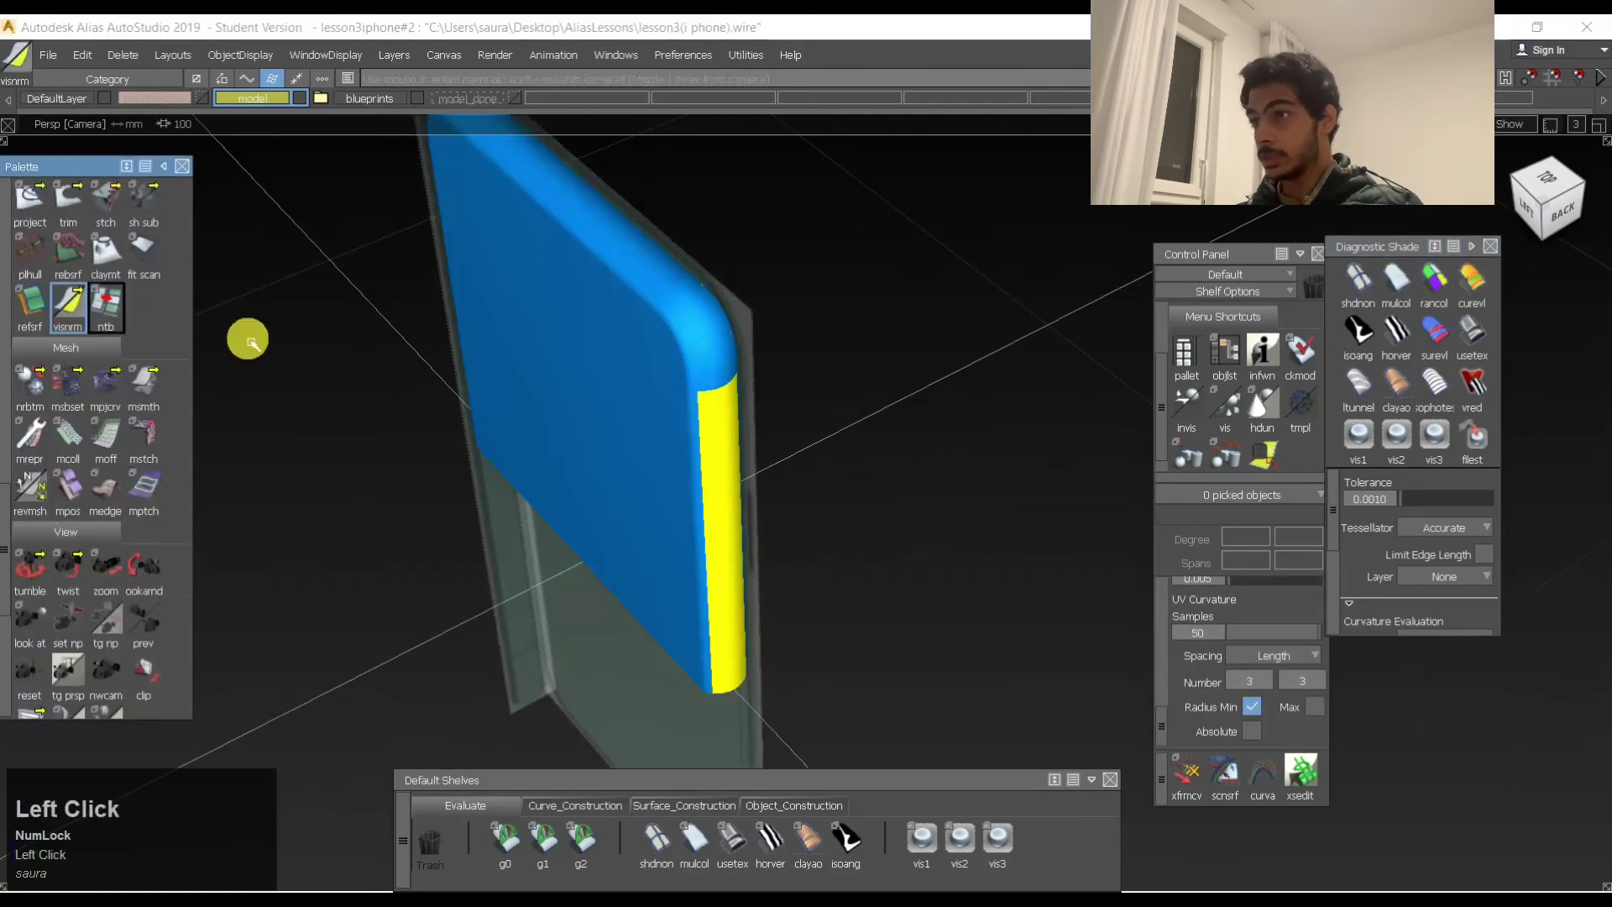
click(711, 405)
ctrl+shift+drag(783, 653, 829, 346)
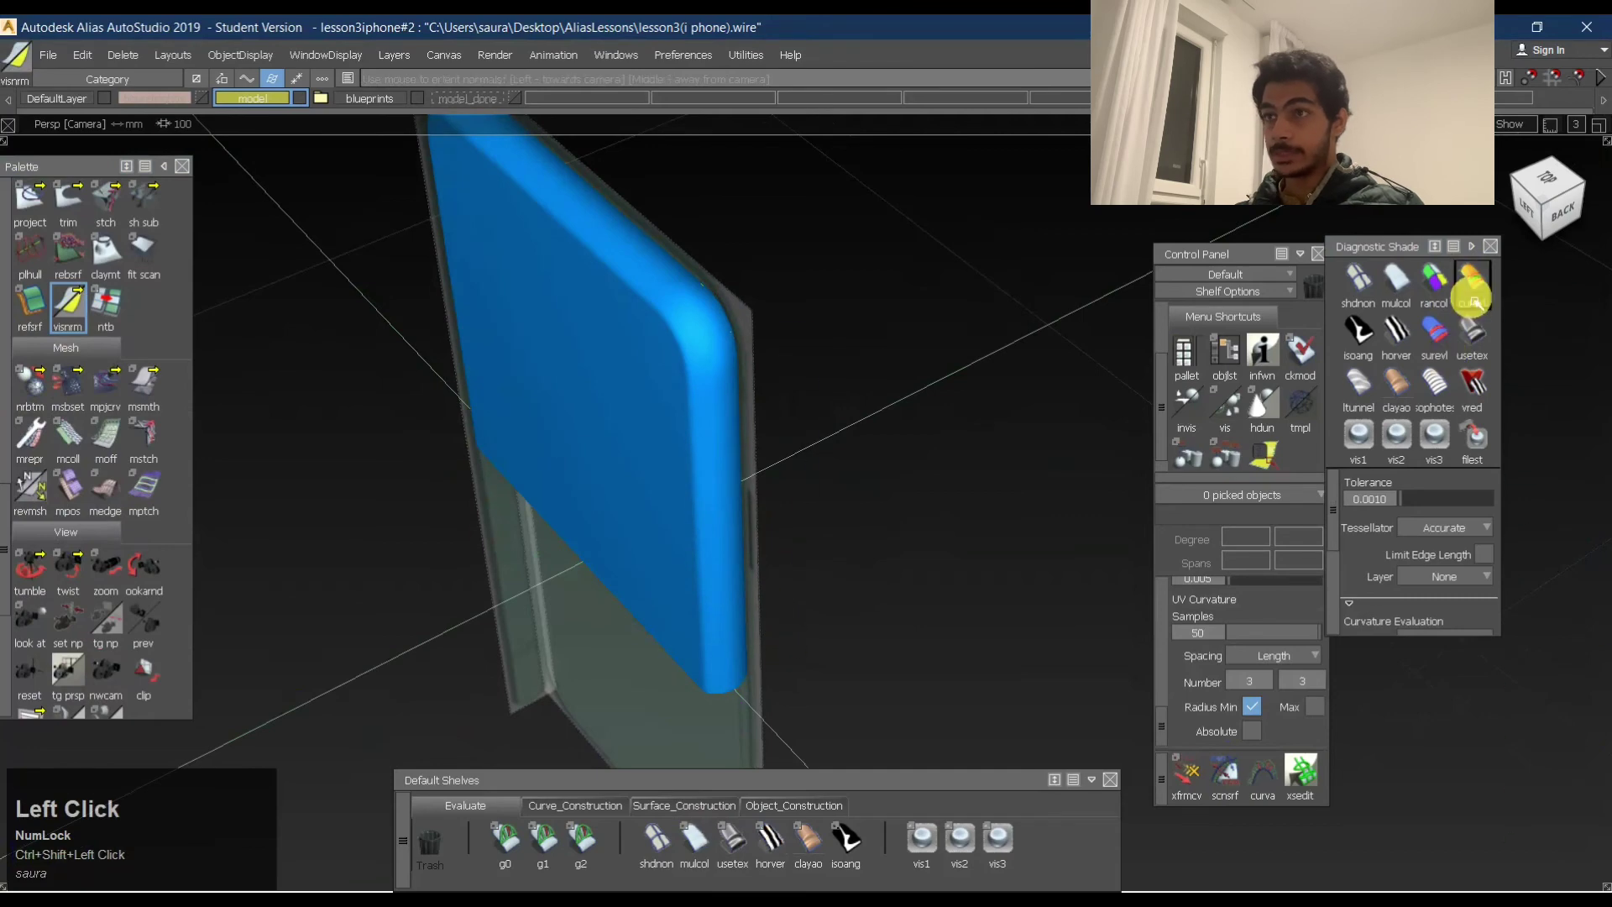
Apply curvature evaluation shading to the body and examine the colour flow around the rounded corner, side and fillets.
click(1470, 290)
mouse_move(704, 370)
alt+shift+mouse_down()
mouse_move(799, 435)
mouse_move(823, 319)
mouse_move(792, 348)
alt+shift+mouse_up()
ctrl+shift+middle_click(790, 298)
alt+shift+drag(796, 465, 546, 328)
alt+shift+right_drag(696, 321, 739, 309)
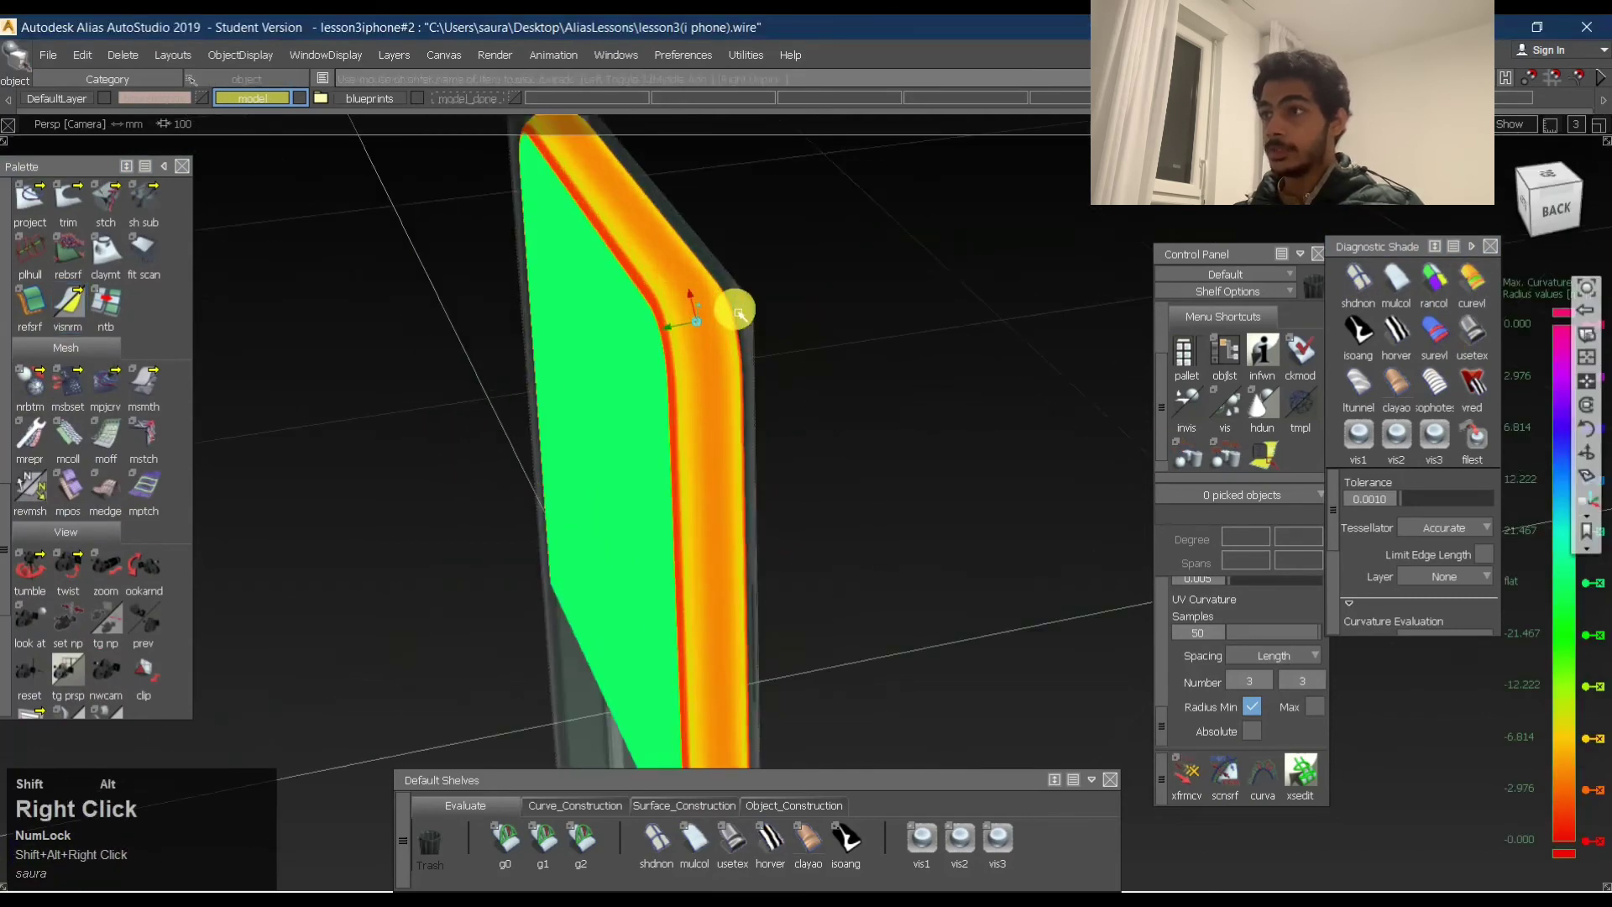
alt+shift+drag(739, 309, 565, 295)
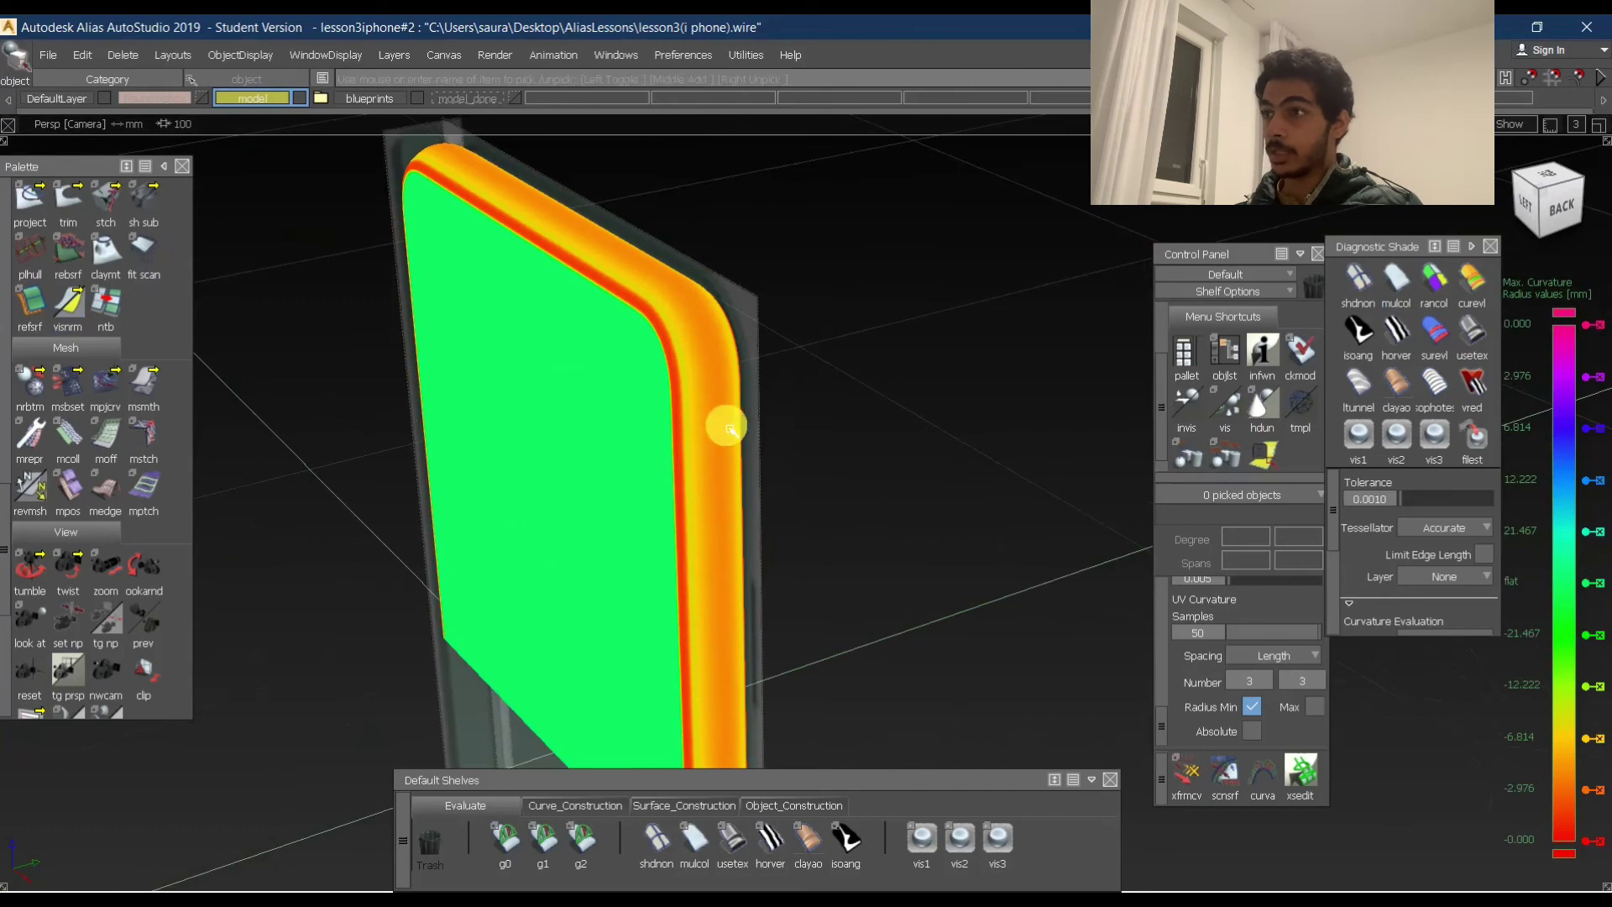
alt+shift+right_drag(631, 501, 702, 540)
alt+shift+drag(702, 540, 993, 446)
alt+shift+right_drag(994, 446, 690, 453)
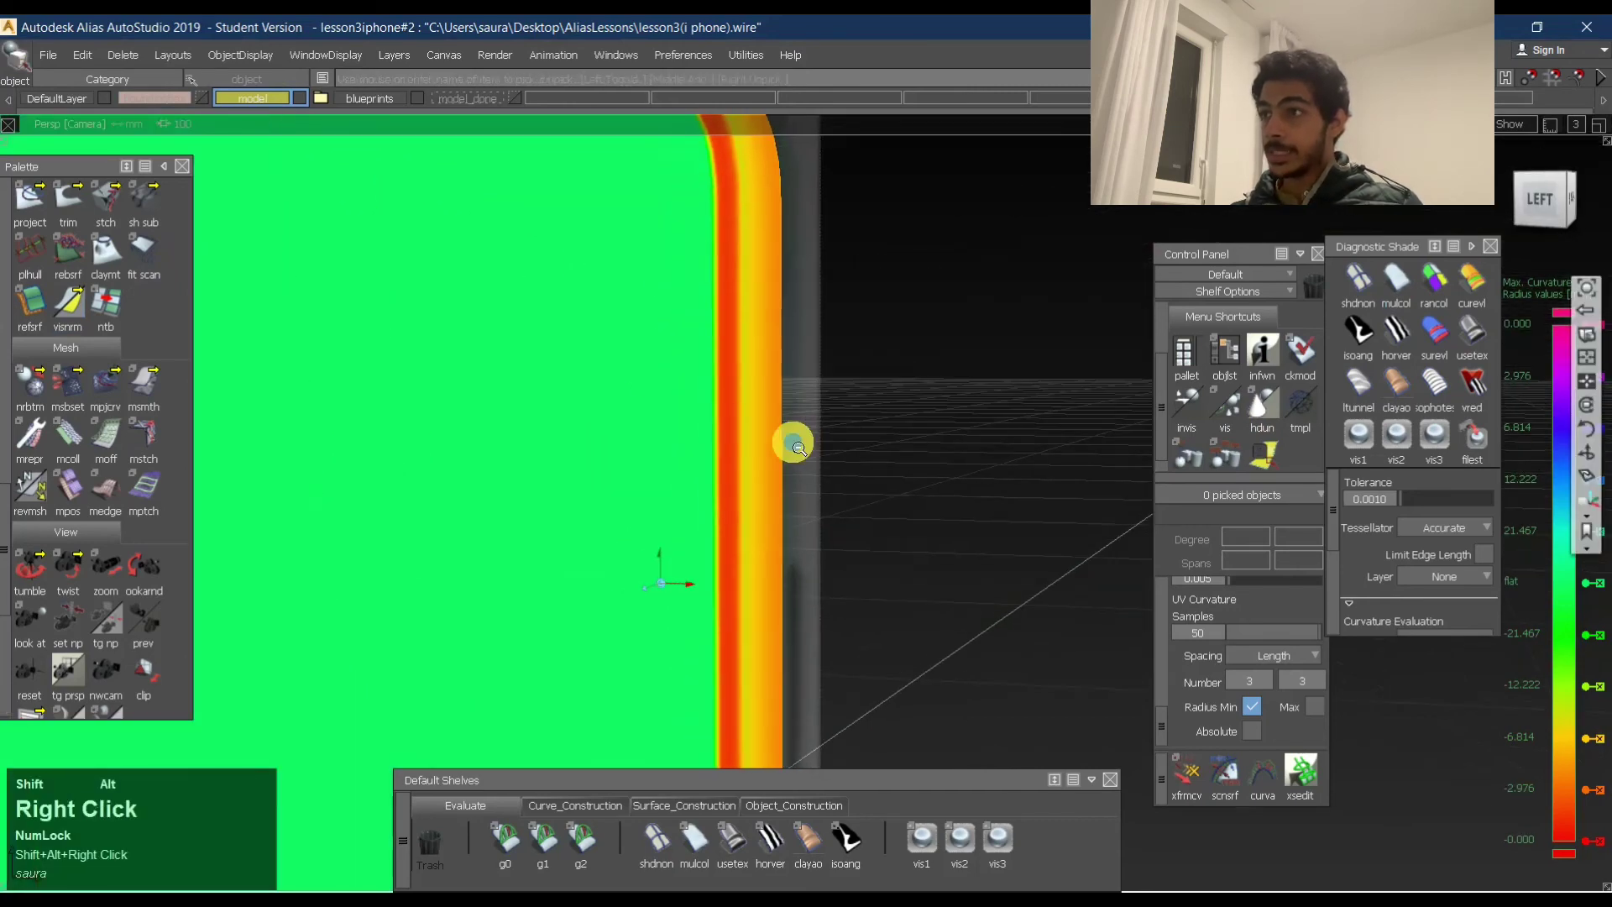
alt+shift+drag(690, 454, 694, 551)
alt+shift+right_drag(669, 428, 707, 392)
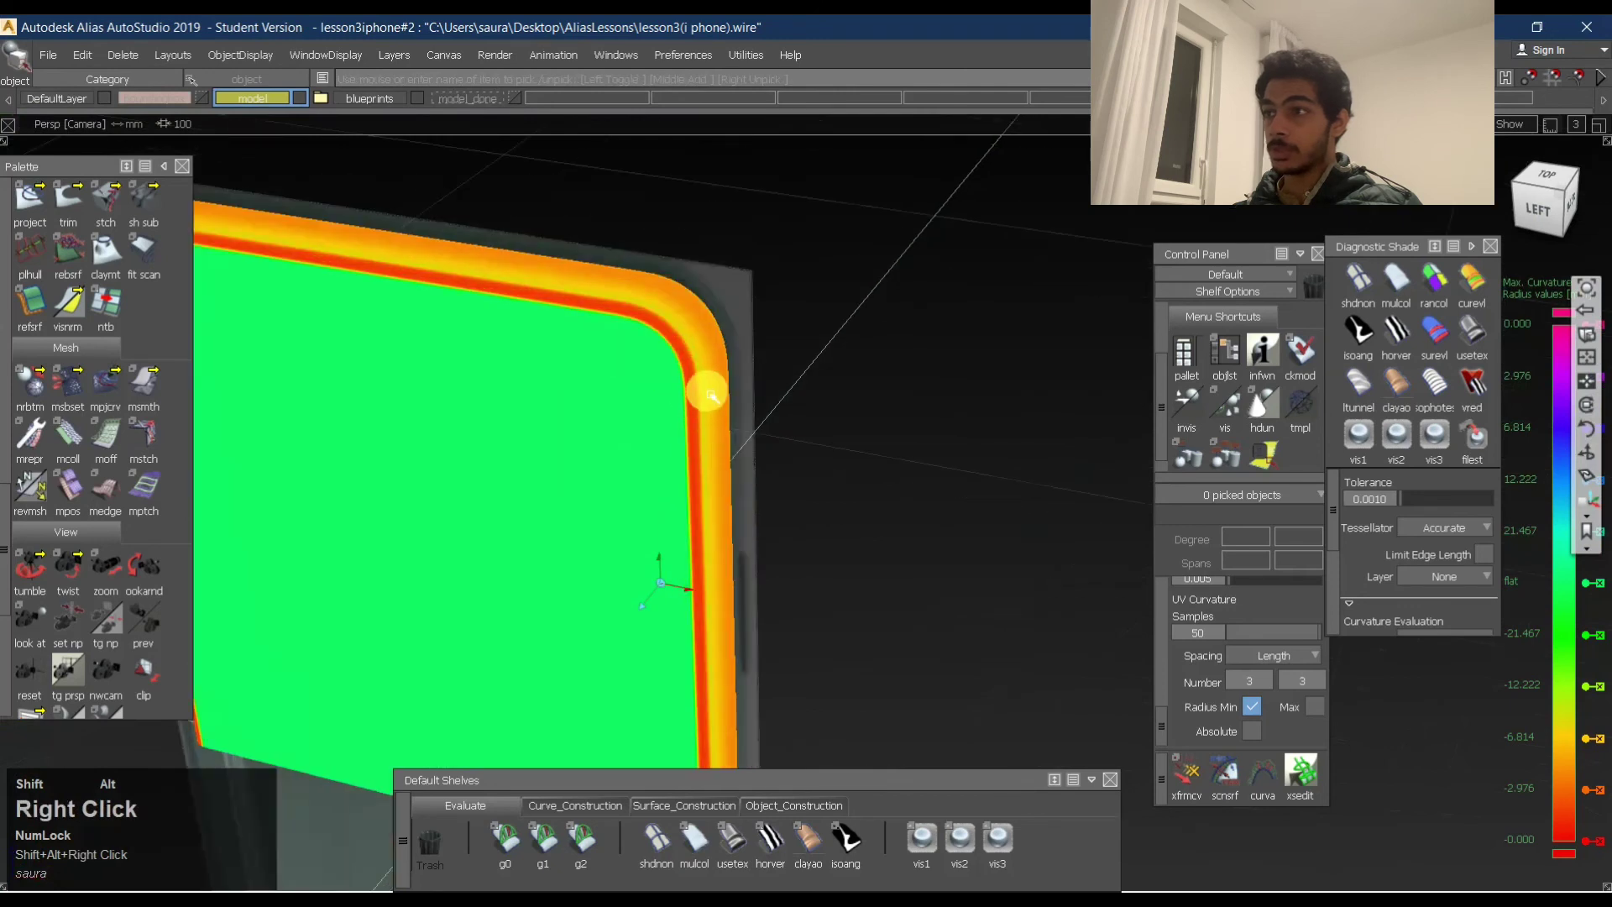
alt+shift+drag(710, 395, 650, 354)
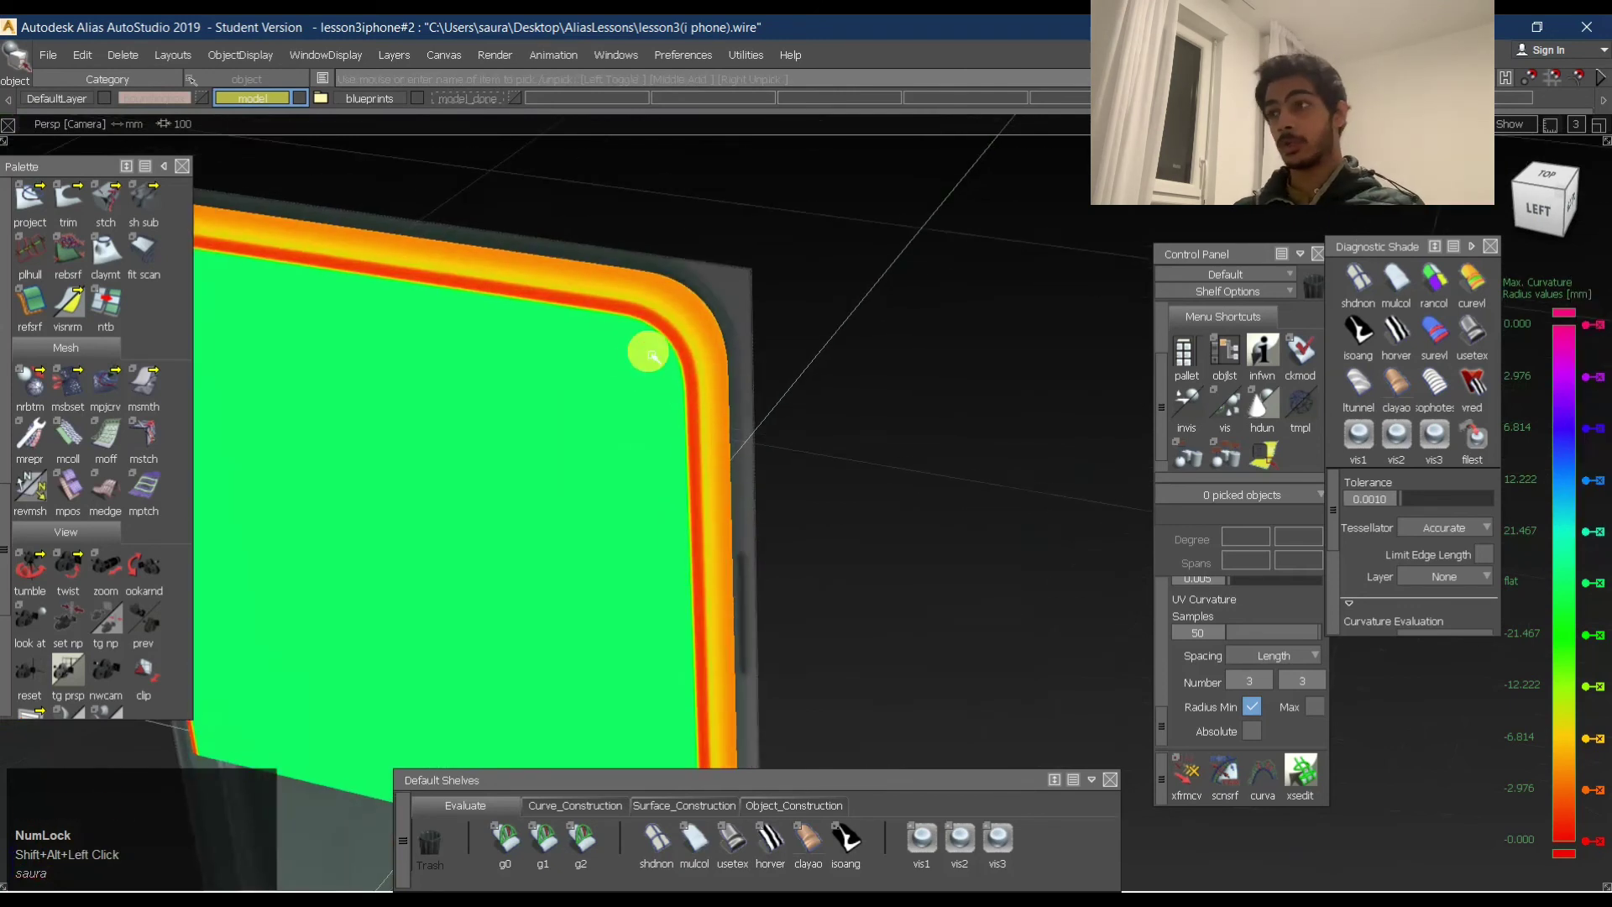
click(1542, 208)
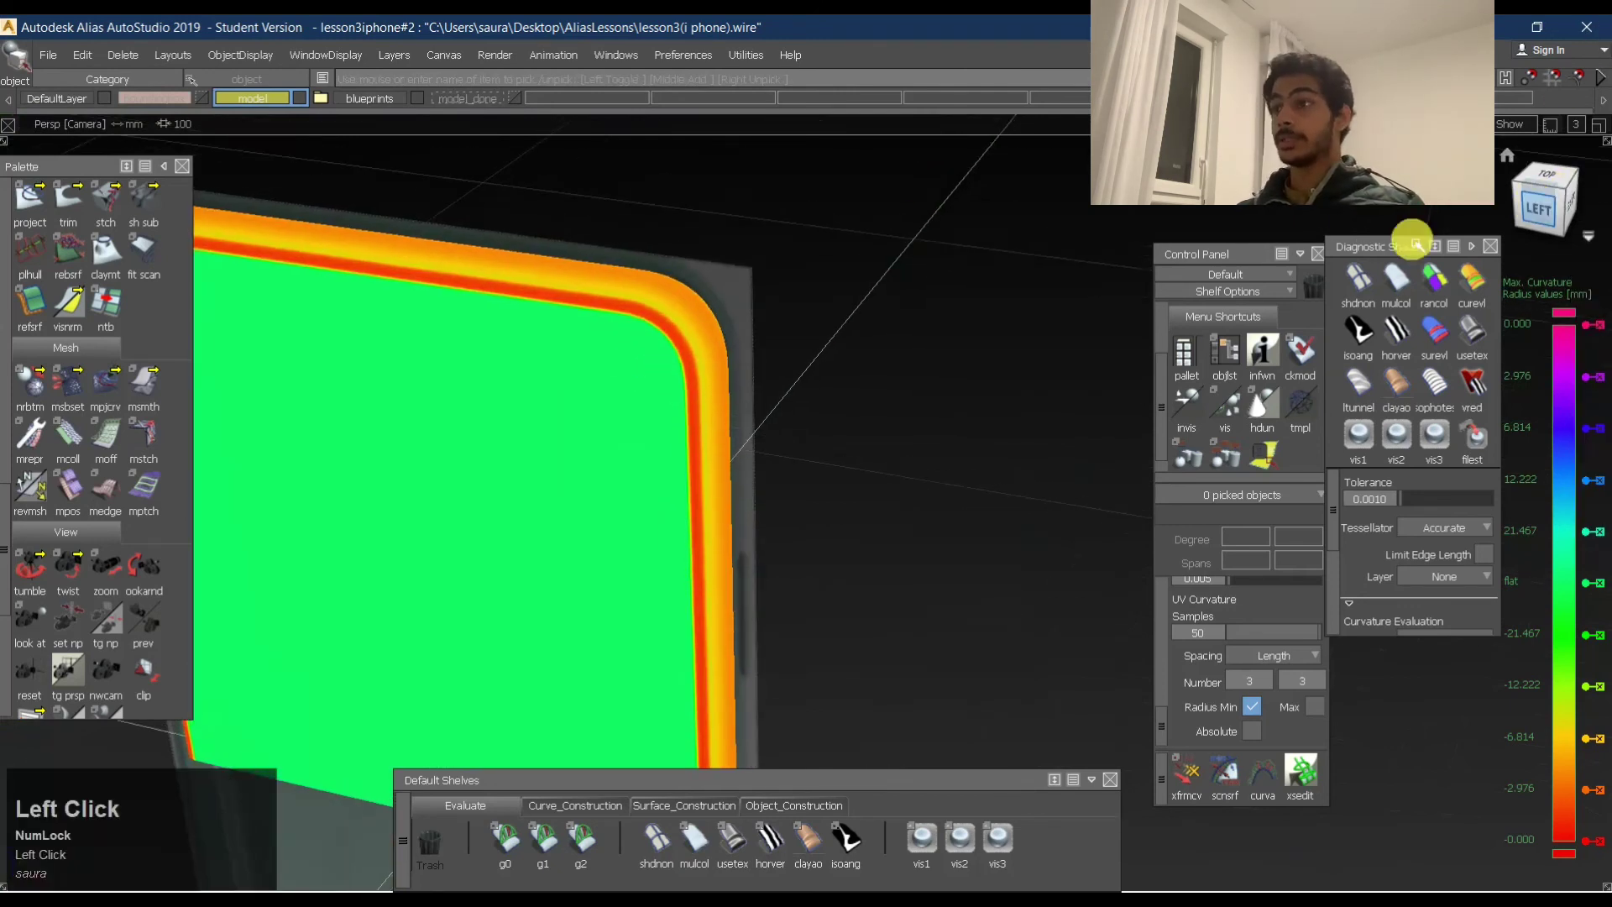
alt+shift+middle_drag(792, 299, 856, 280)
alt+shift+right_drag(857, 280, 871, 283)
alt+shift+middle_drag(870, 283, 481, 201)
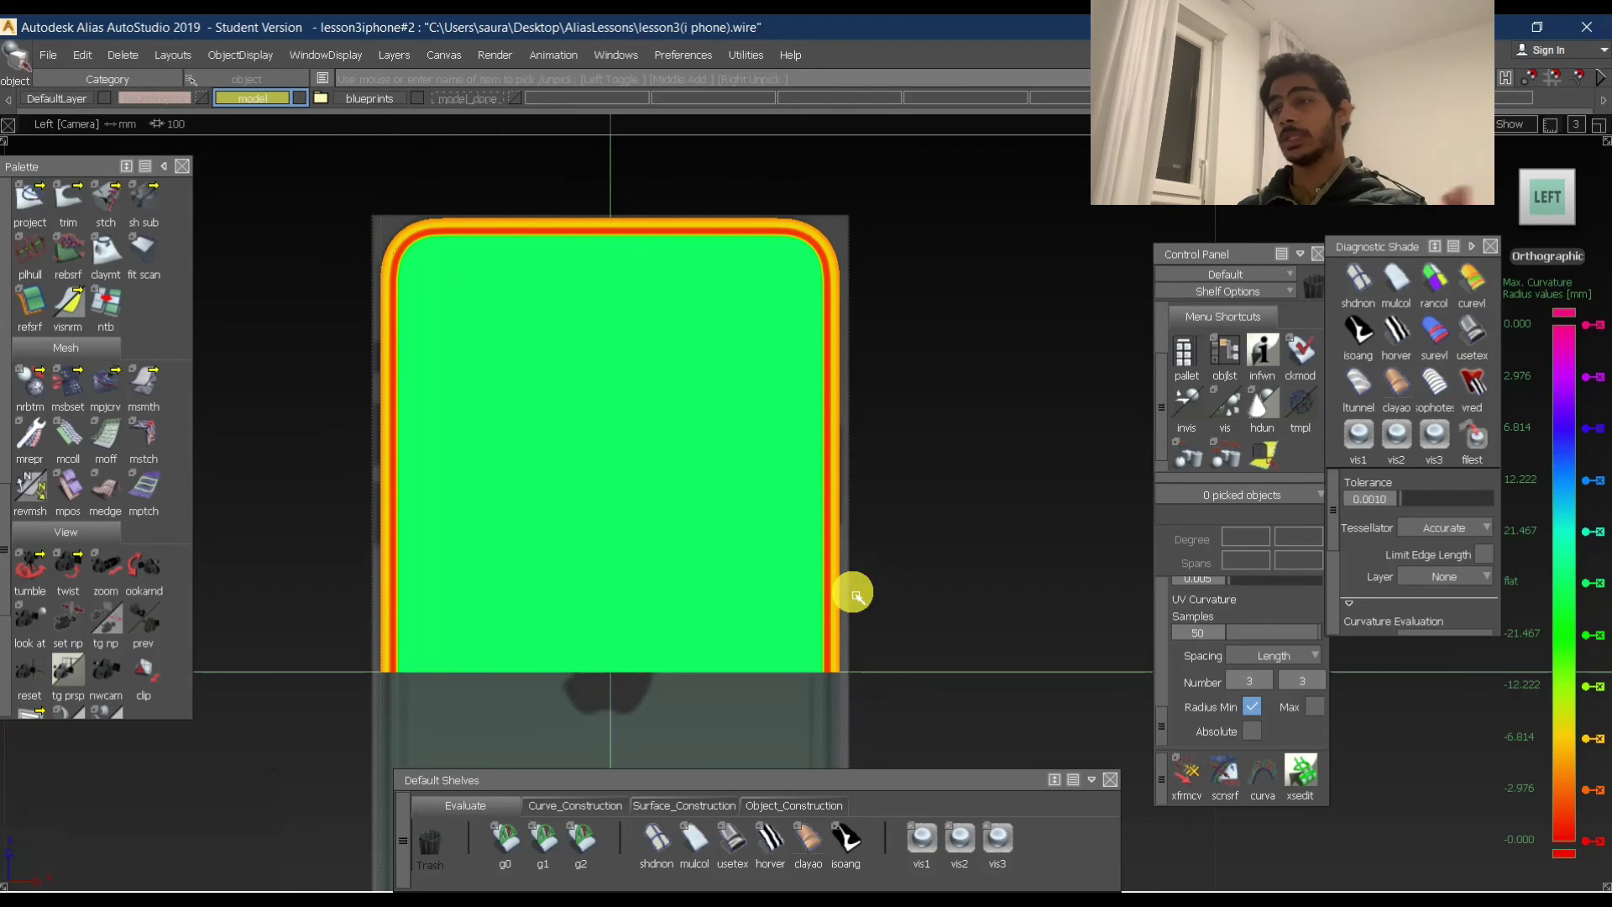
Show the model lines again and switch the body to user-defined texture shading in the left view.
click(1550, 199)
ctrl+shift+middle_drag(683, 244, 692, 477)
click(565, 393)
click(736, 837)
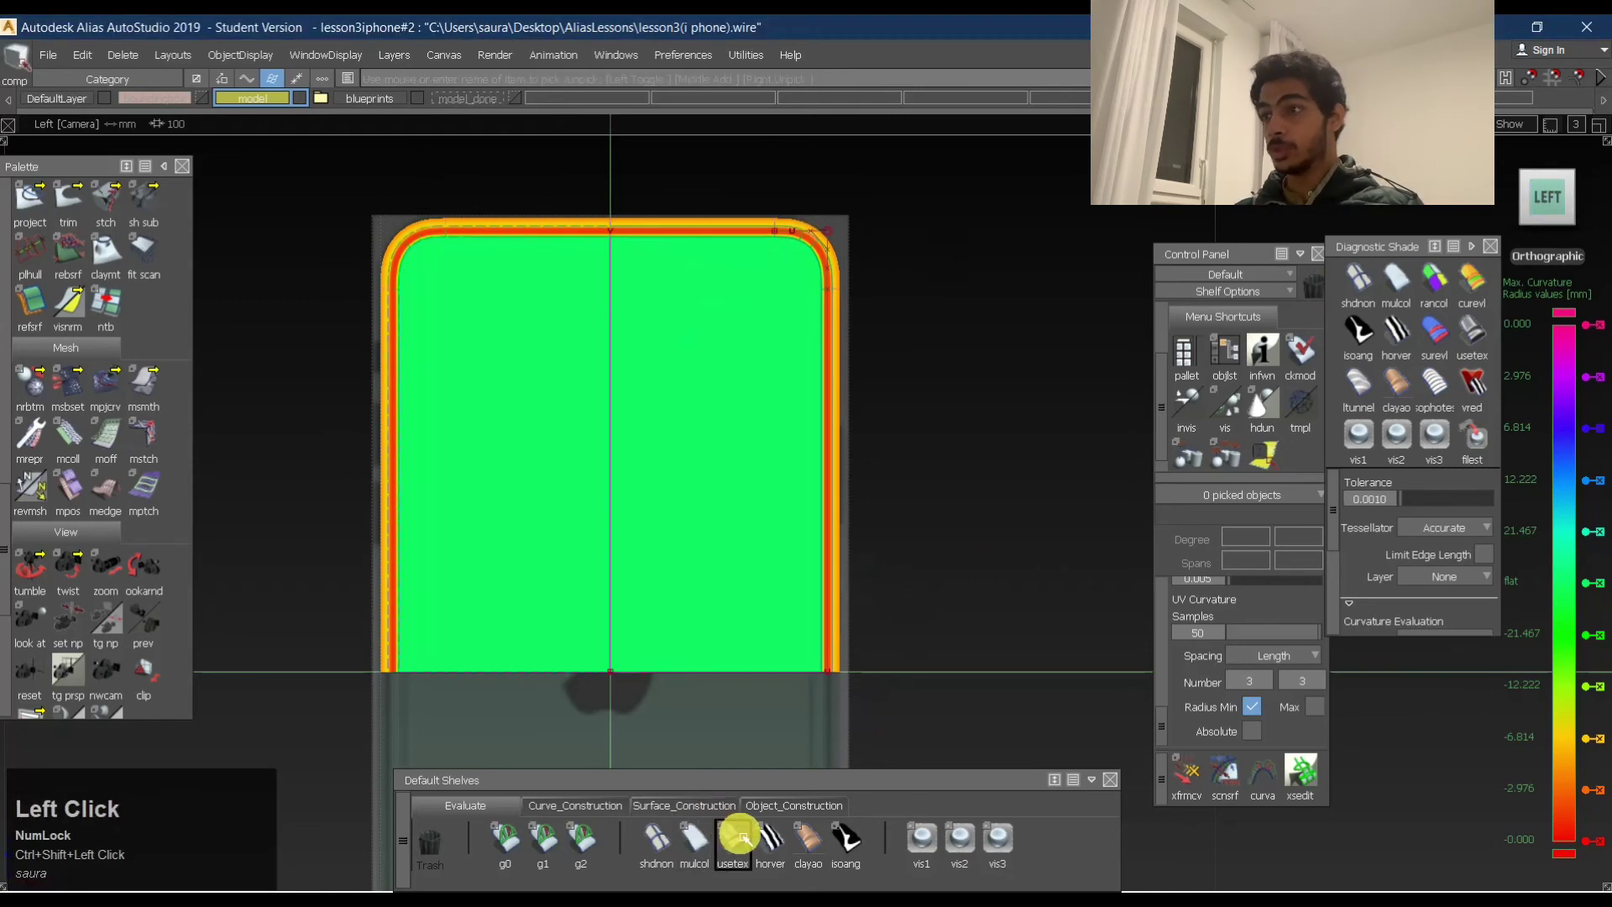
click(645, 840)
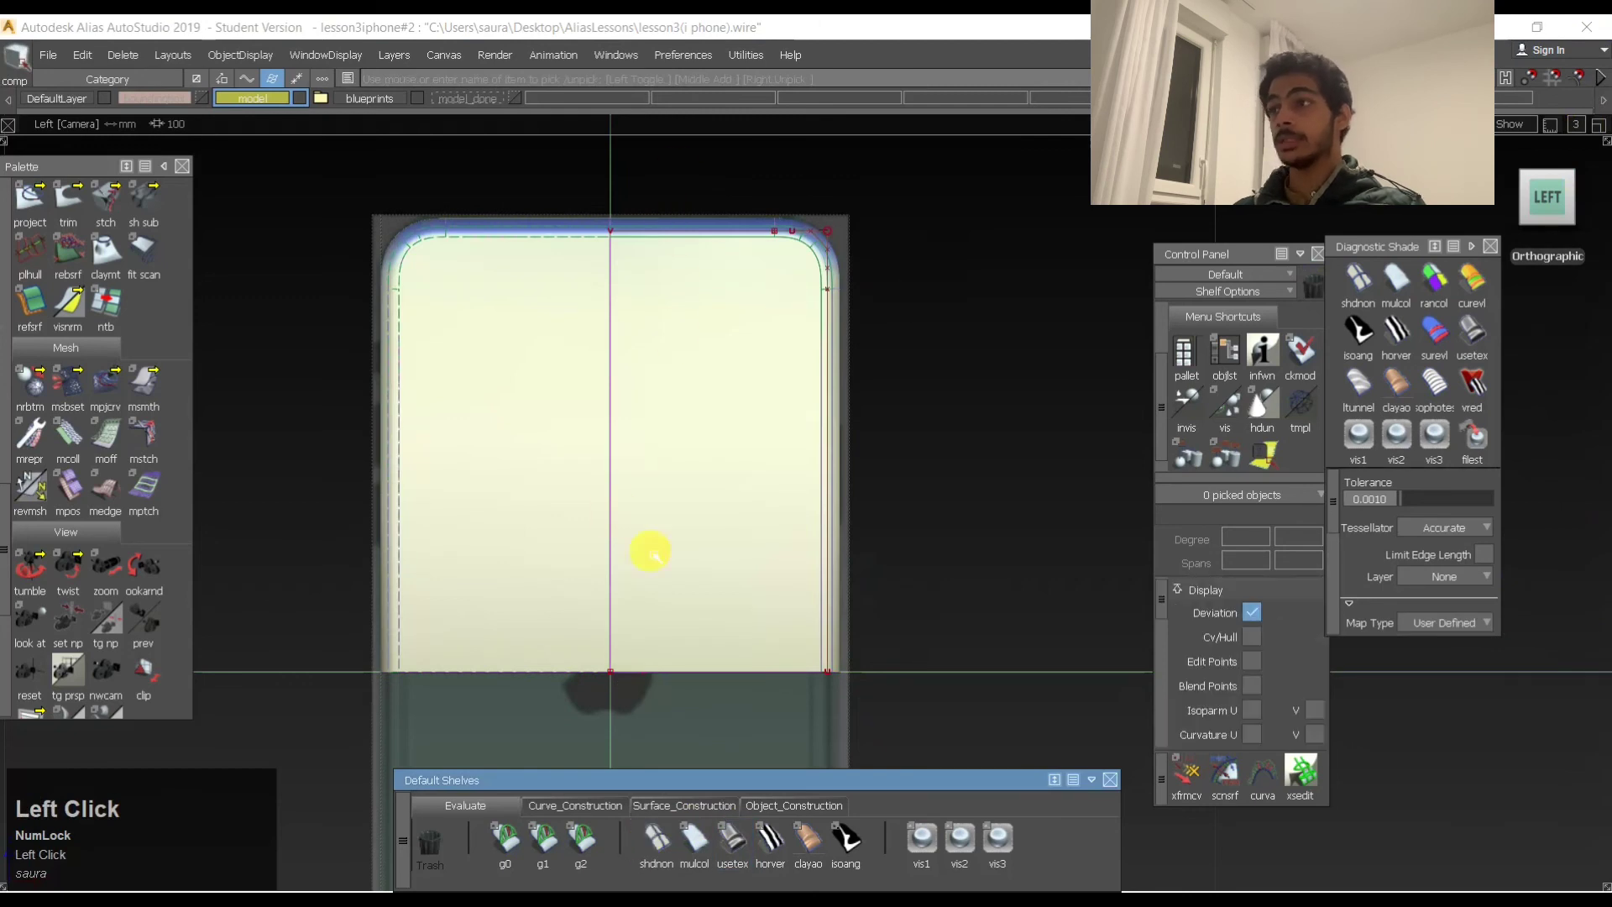
alt+shift+right_drag(828, 395, 673, 497)
Pick all the body surfaces and move their pivot to the grid origin.
ctrl+shift+drag(558, 313, 575, 265)
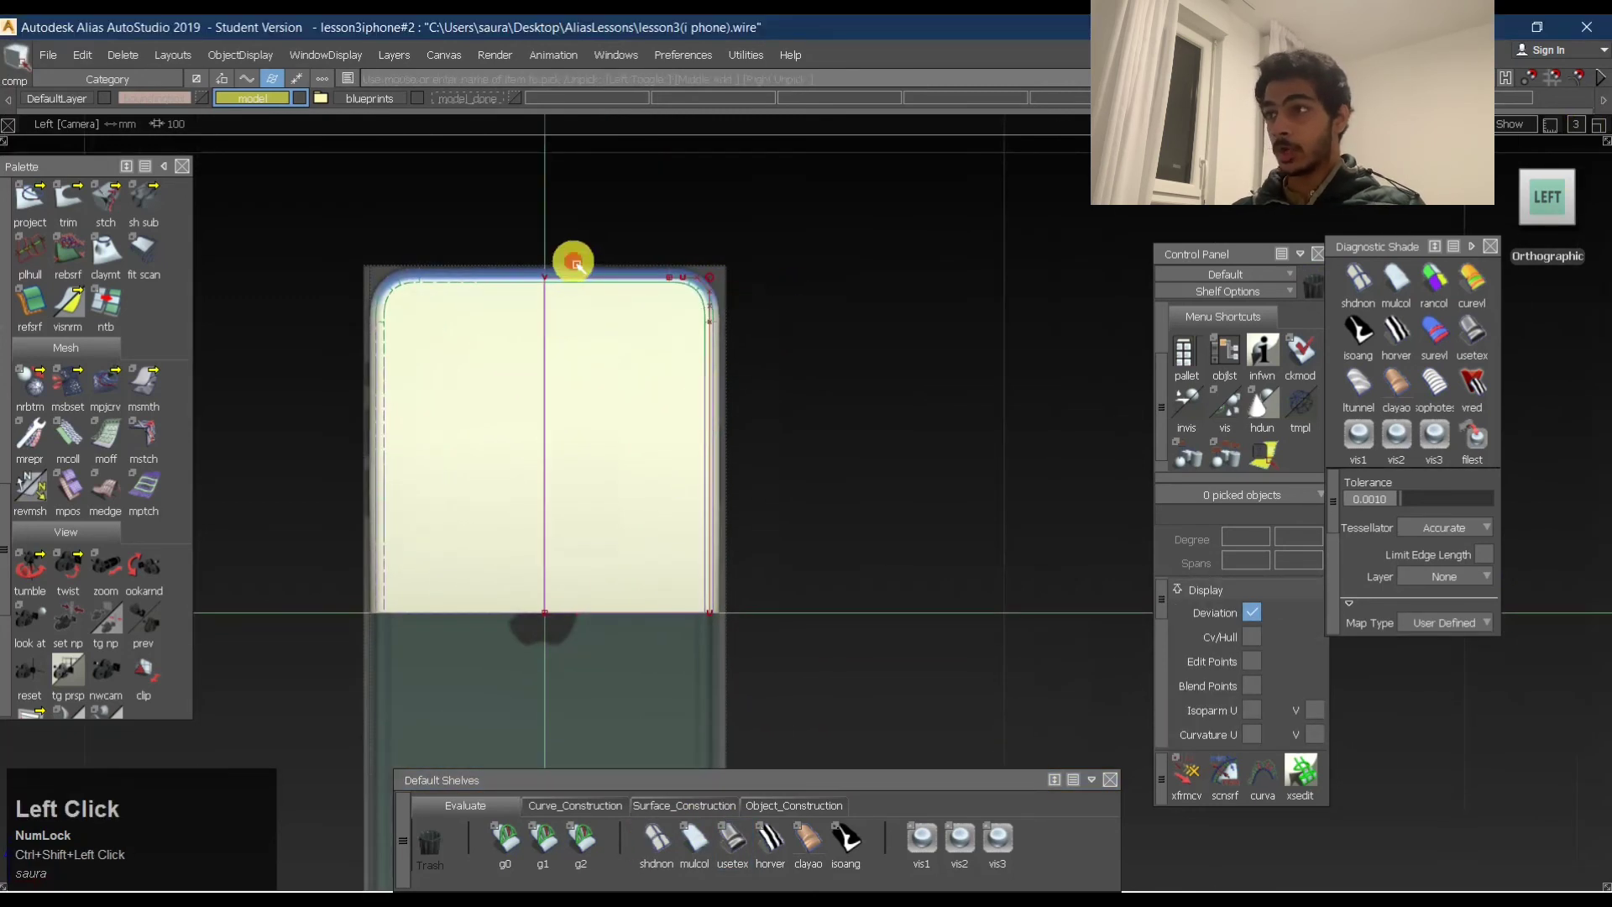
drag(887, 586, 882, 576)
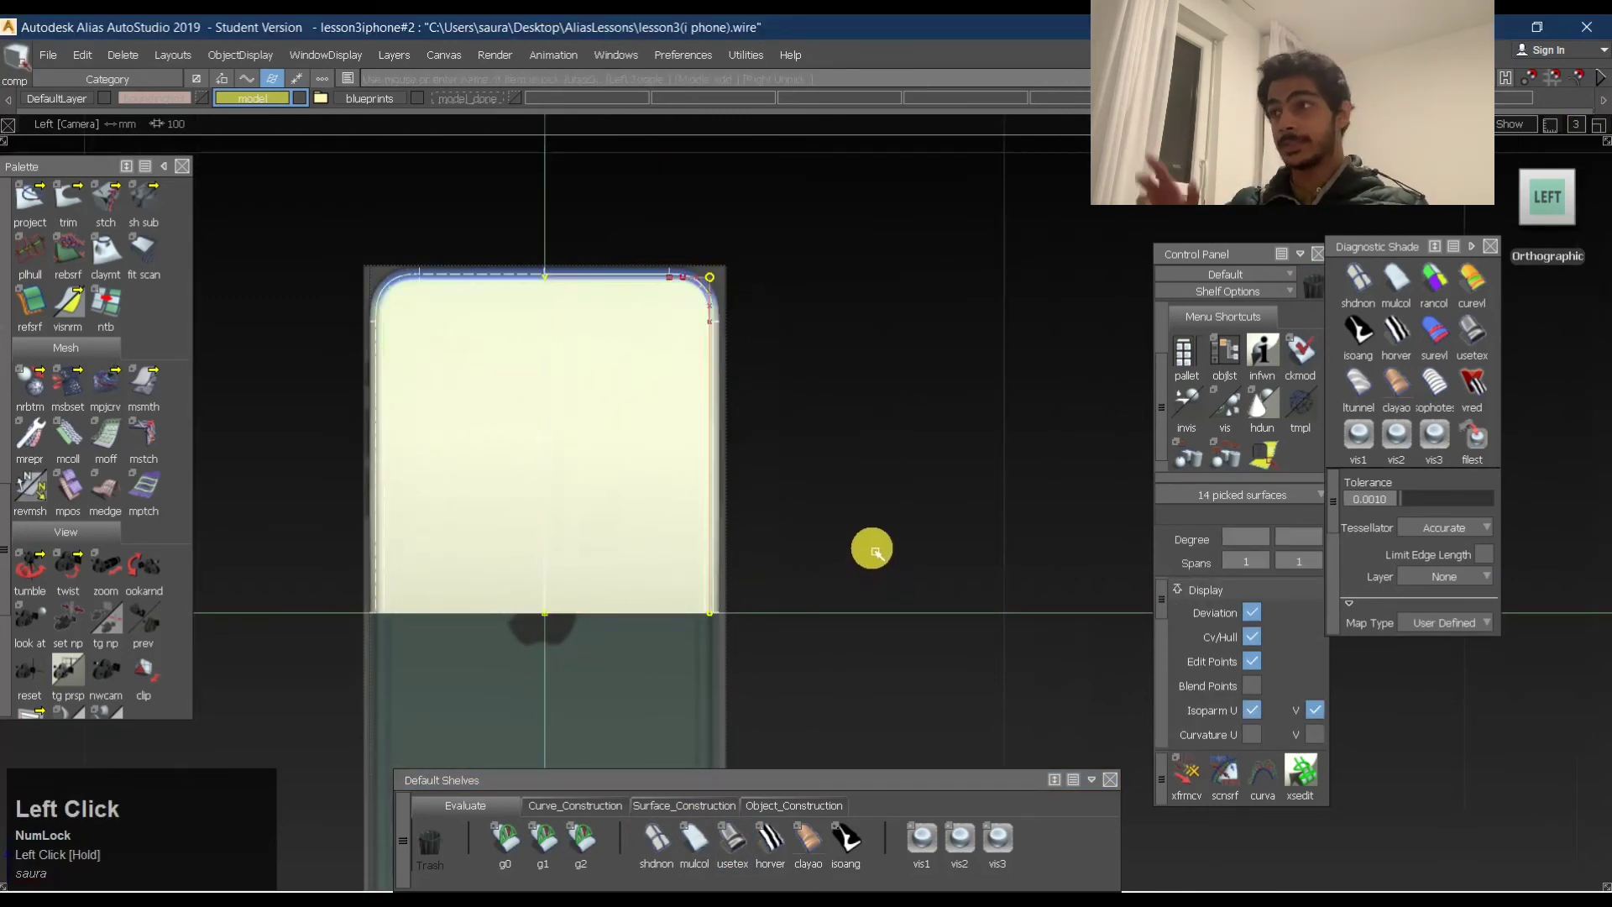
drag(696, 360, 677, 446)
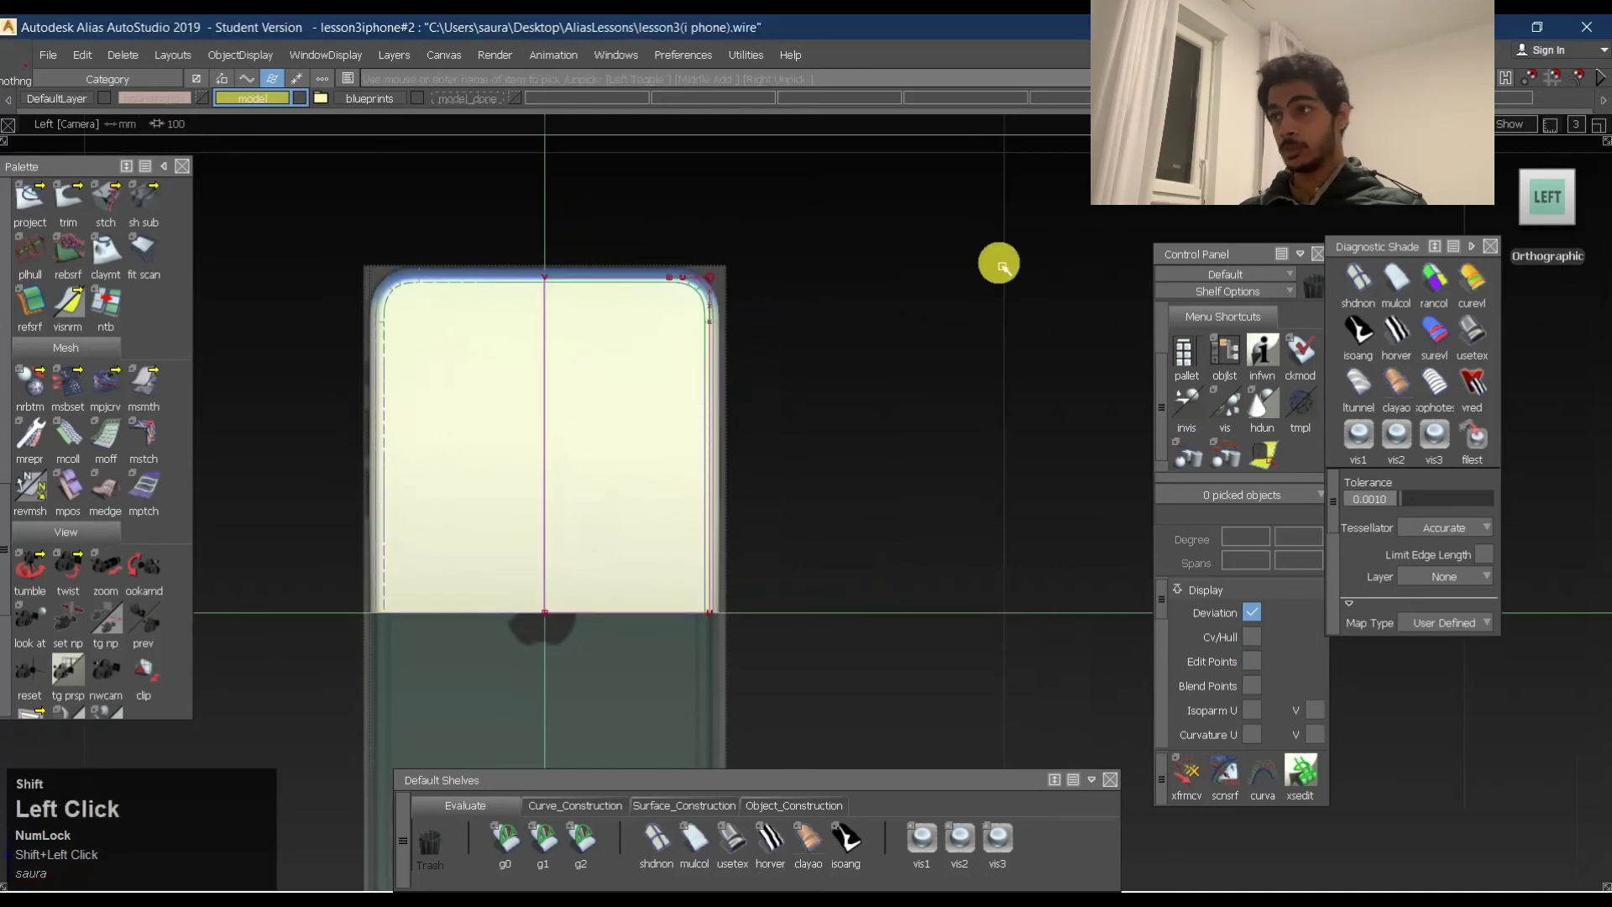
shift+drag(1003, 267, 875, 648)
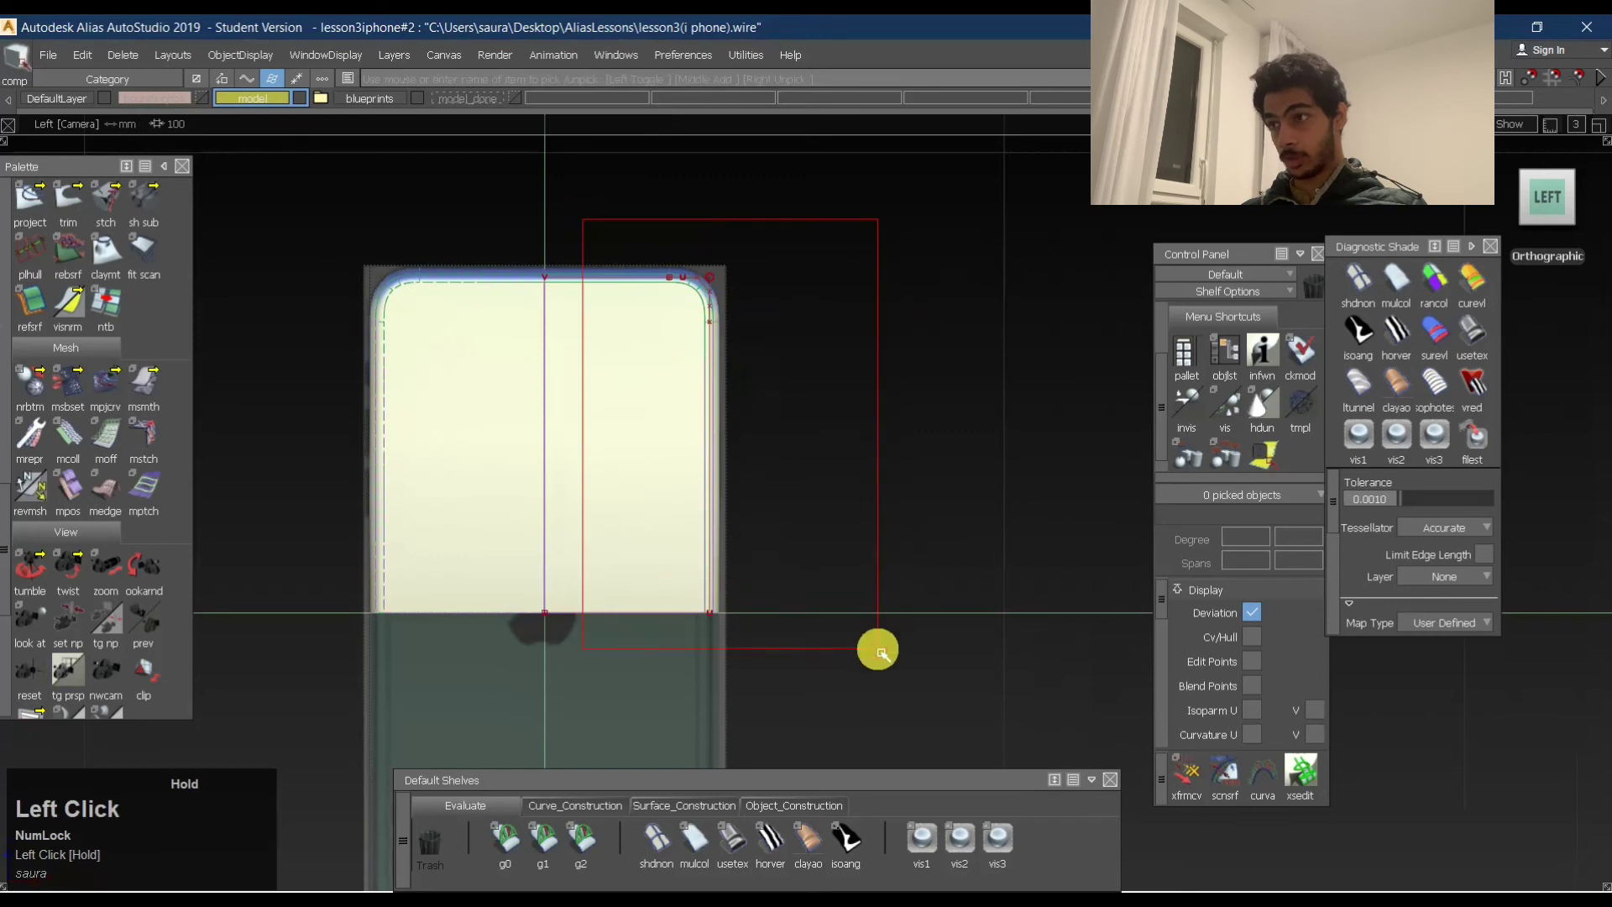
ctrl+shift+middle_click(658, 644)
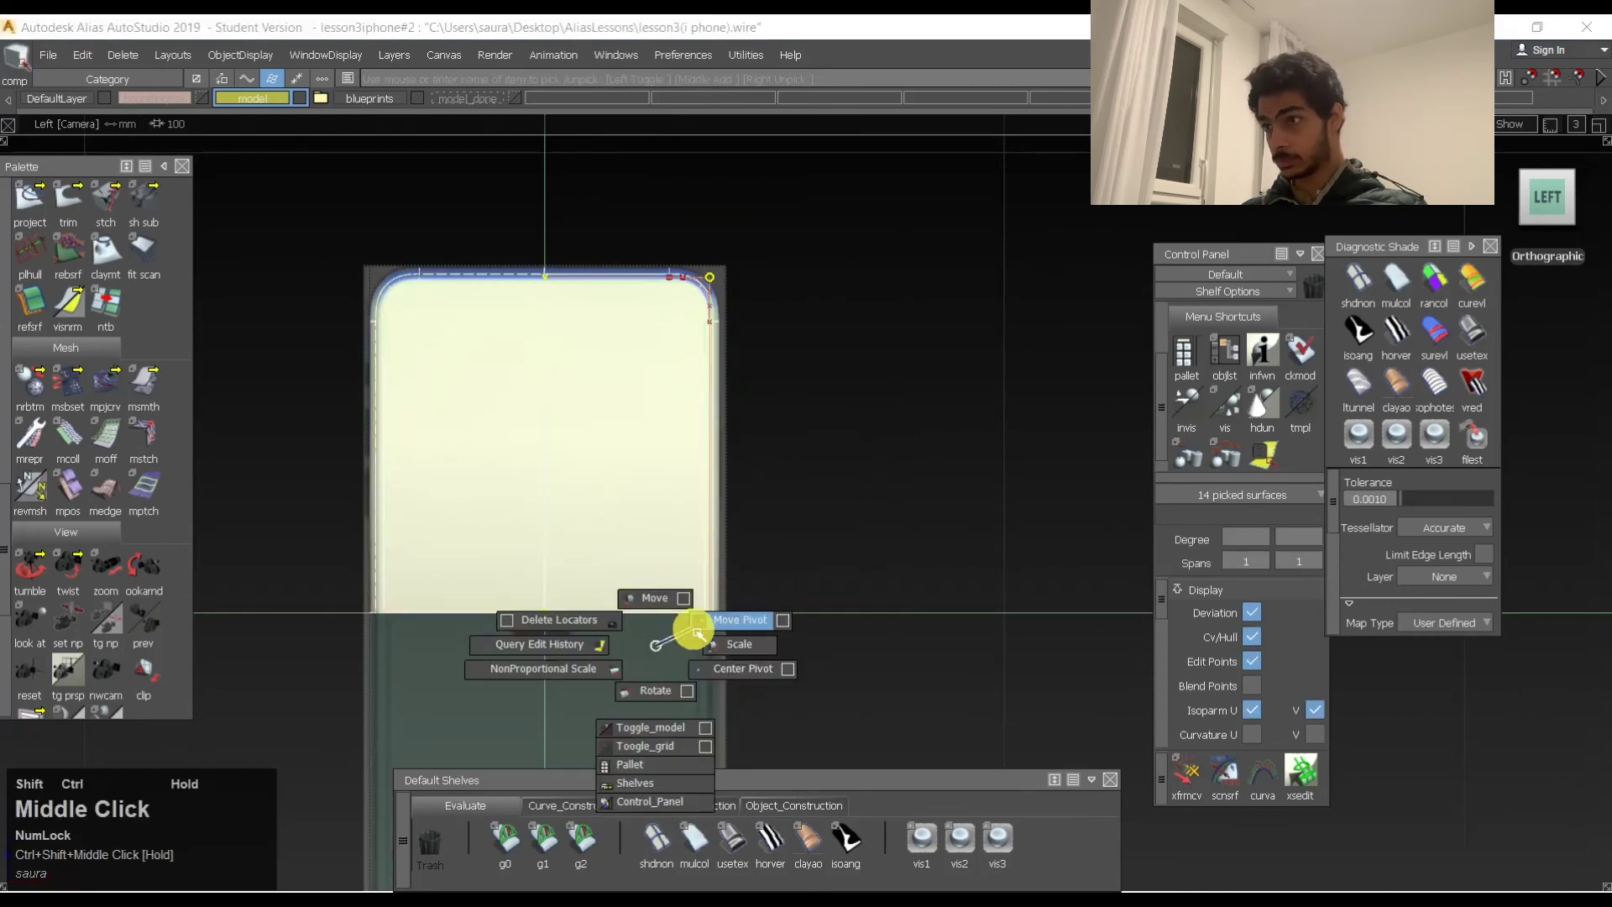
ctrl+shift+middle_drag(697, 631, 702, 628)
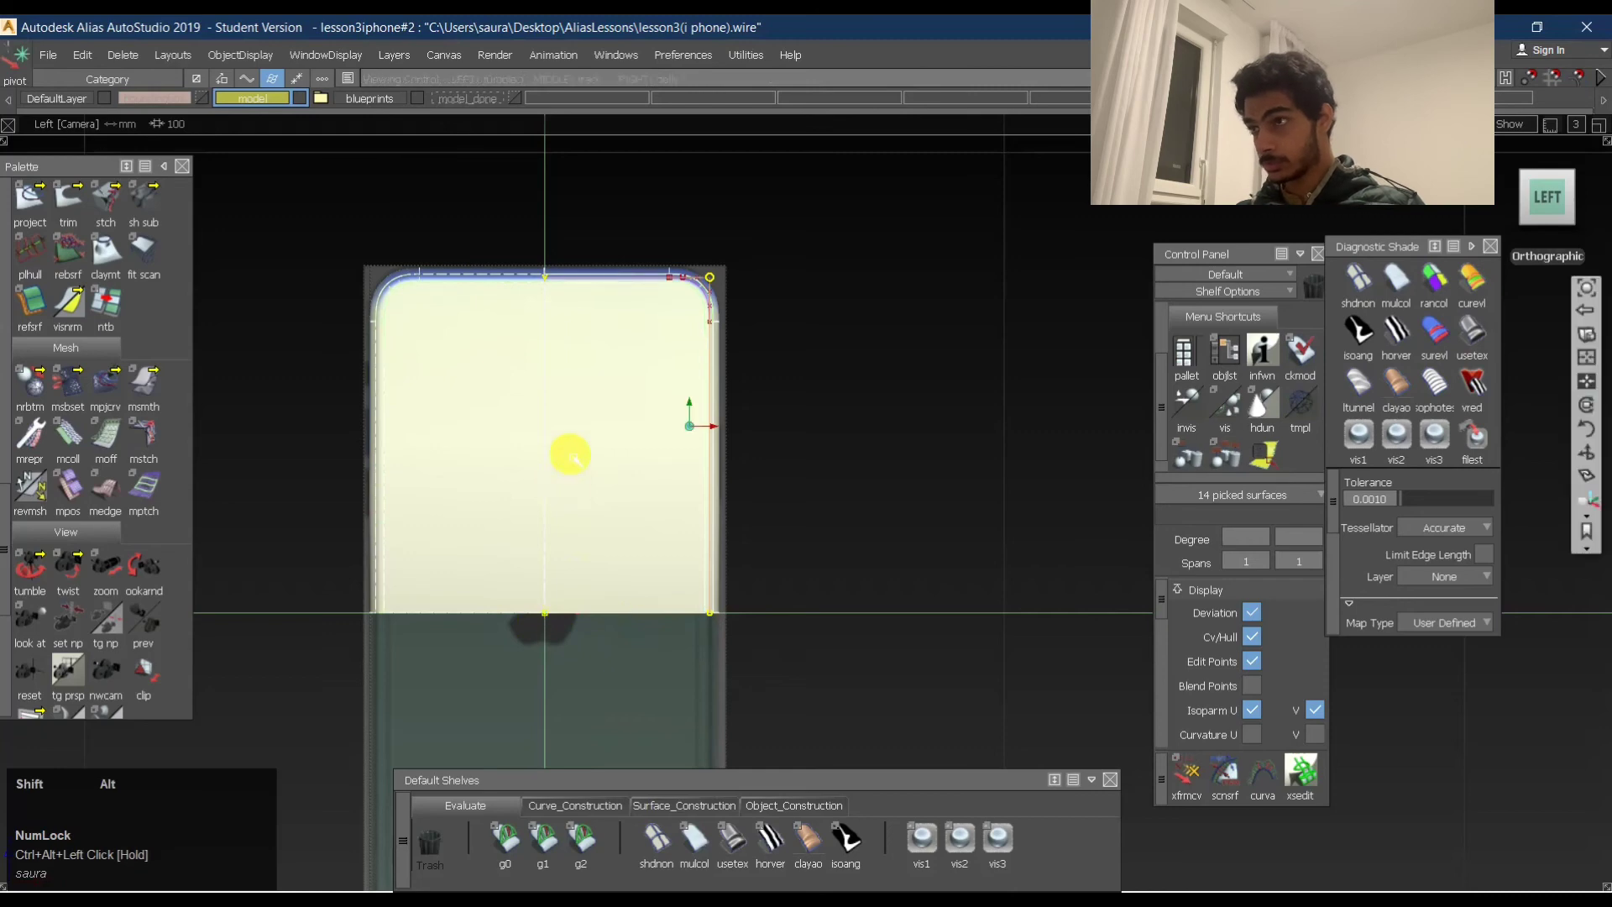
alt+shift+drag(568, 454, 605, 453)
click(1548, 224)
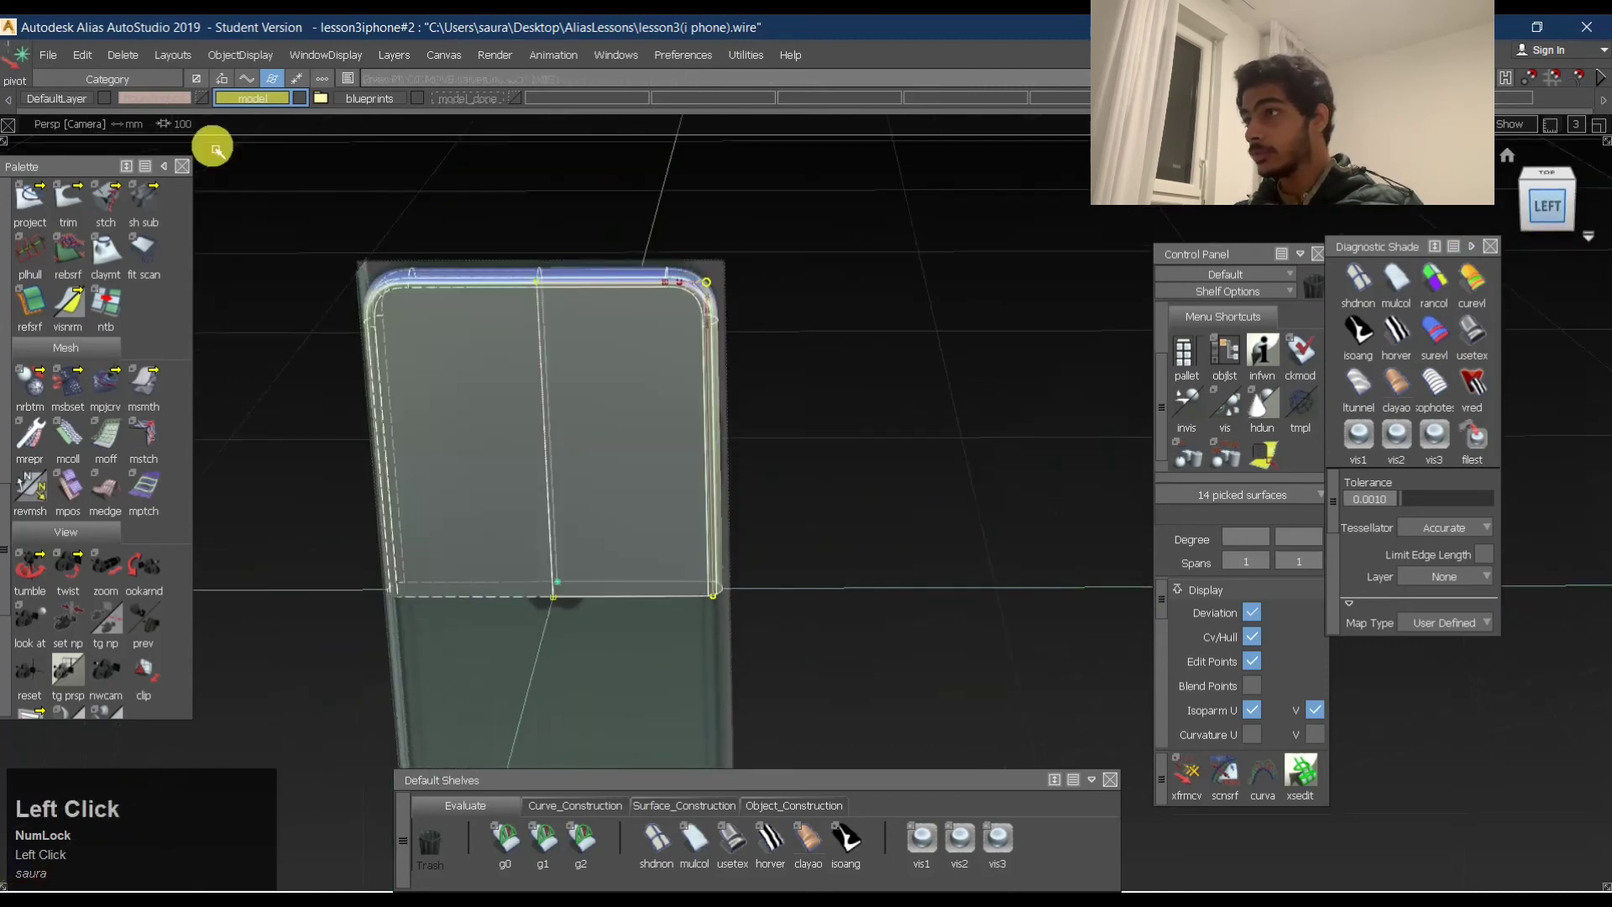
drag(82, 54, 158, 306)
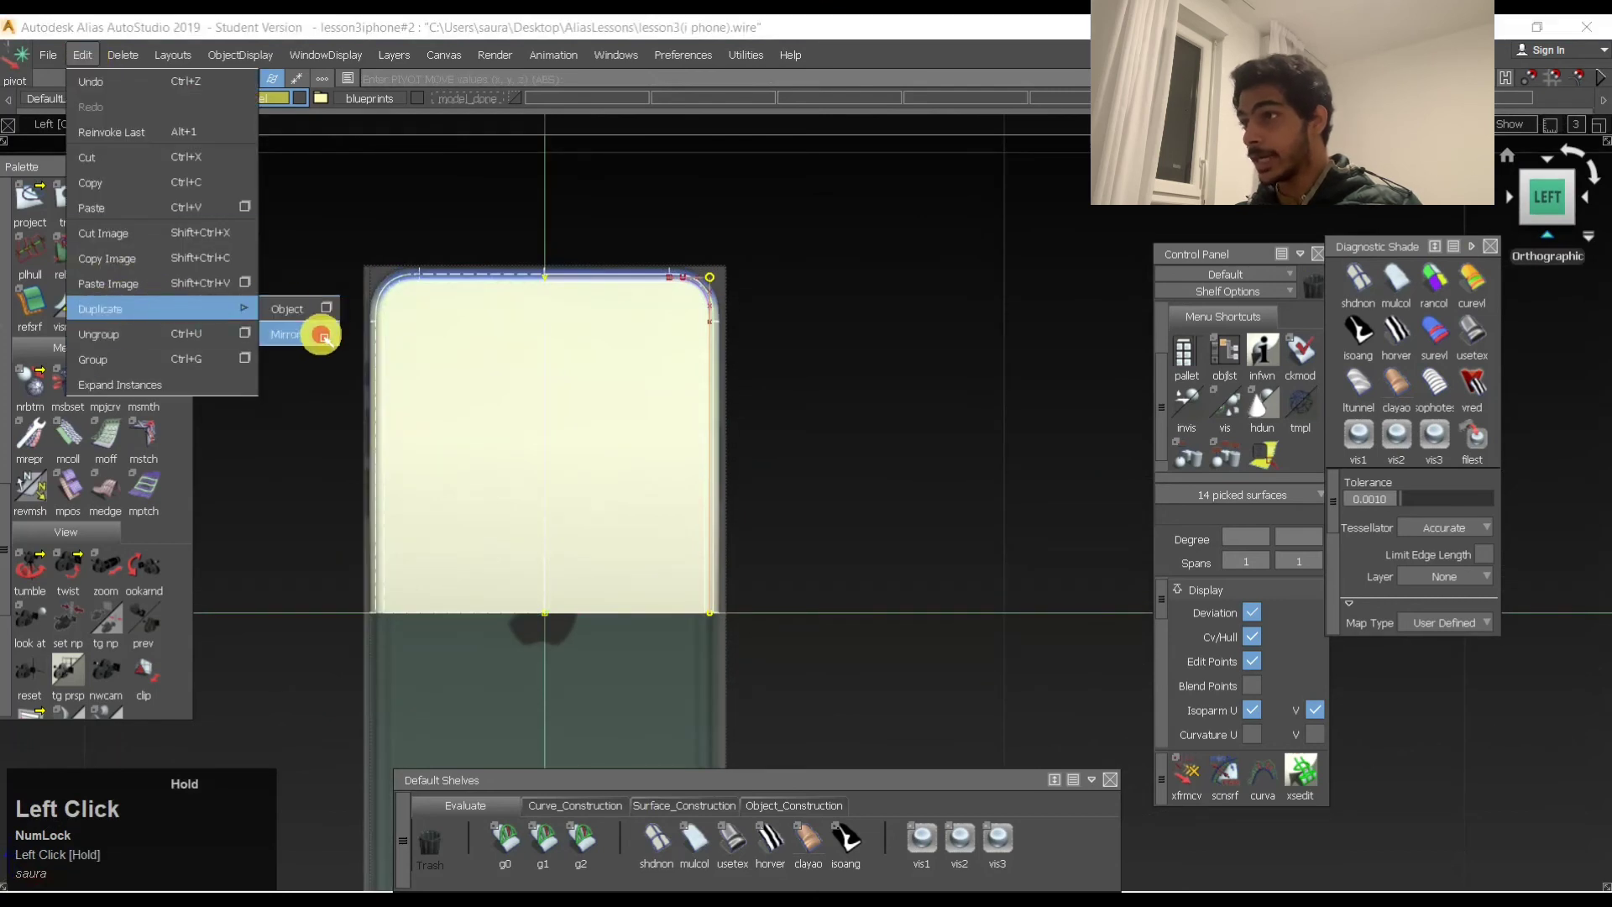
drag(324, 336, 325, 336)
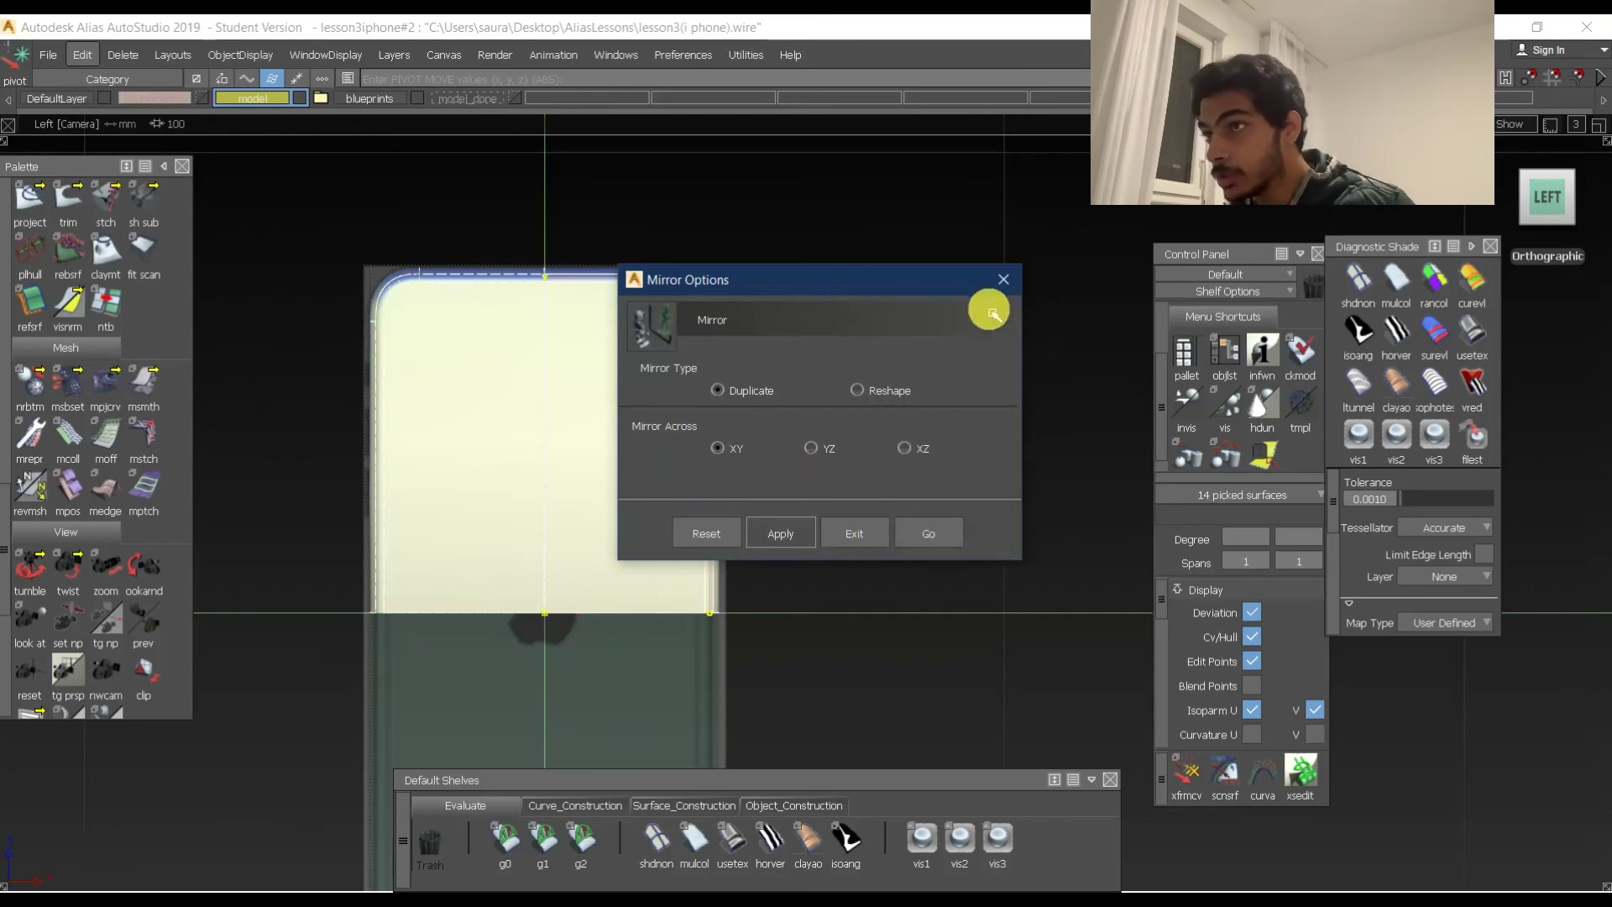
click(1004, 280)
Clear the selection, turn off the surface shading, and examine the world axes at the body's lower edge.
alt+shift+drag(1004, 288, 774, 745)
alt+shift+middle_drag(774, 745, 799, 616)
ctrl+shift+click(712, 753)
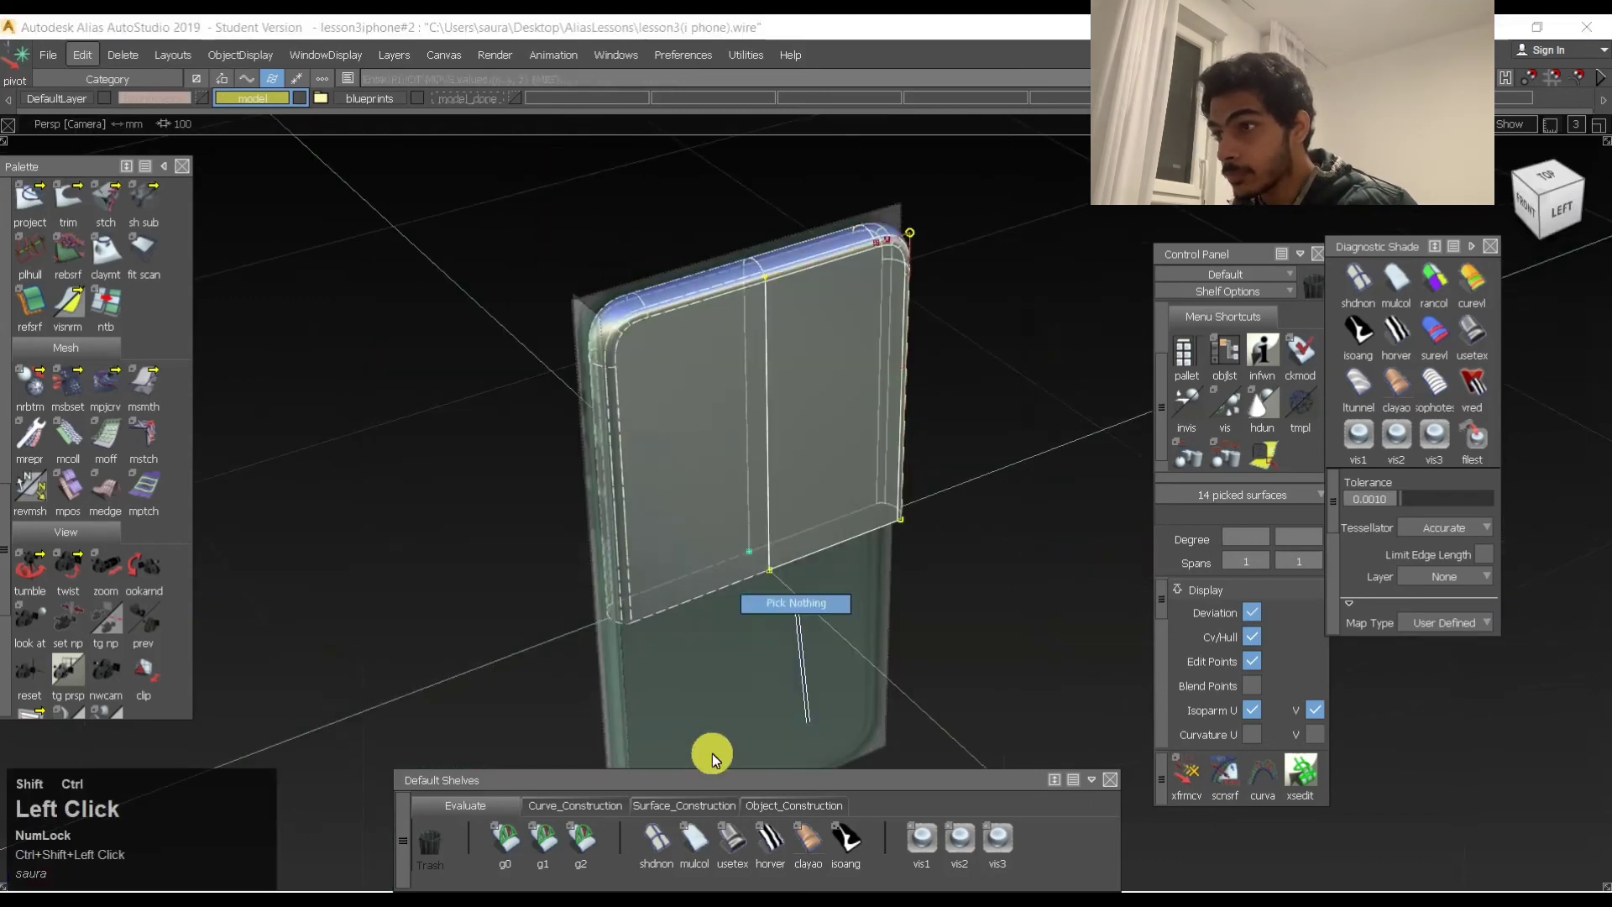
alt+shift+drag(694, 784, 778, 587)
alt+shift+right_drag(778, 587, 764, 576)
alt+shift+middle_drag(763, 576, 775, 514)
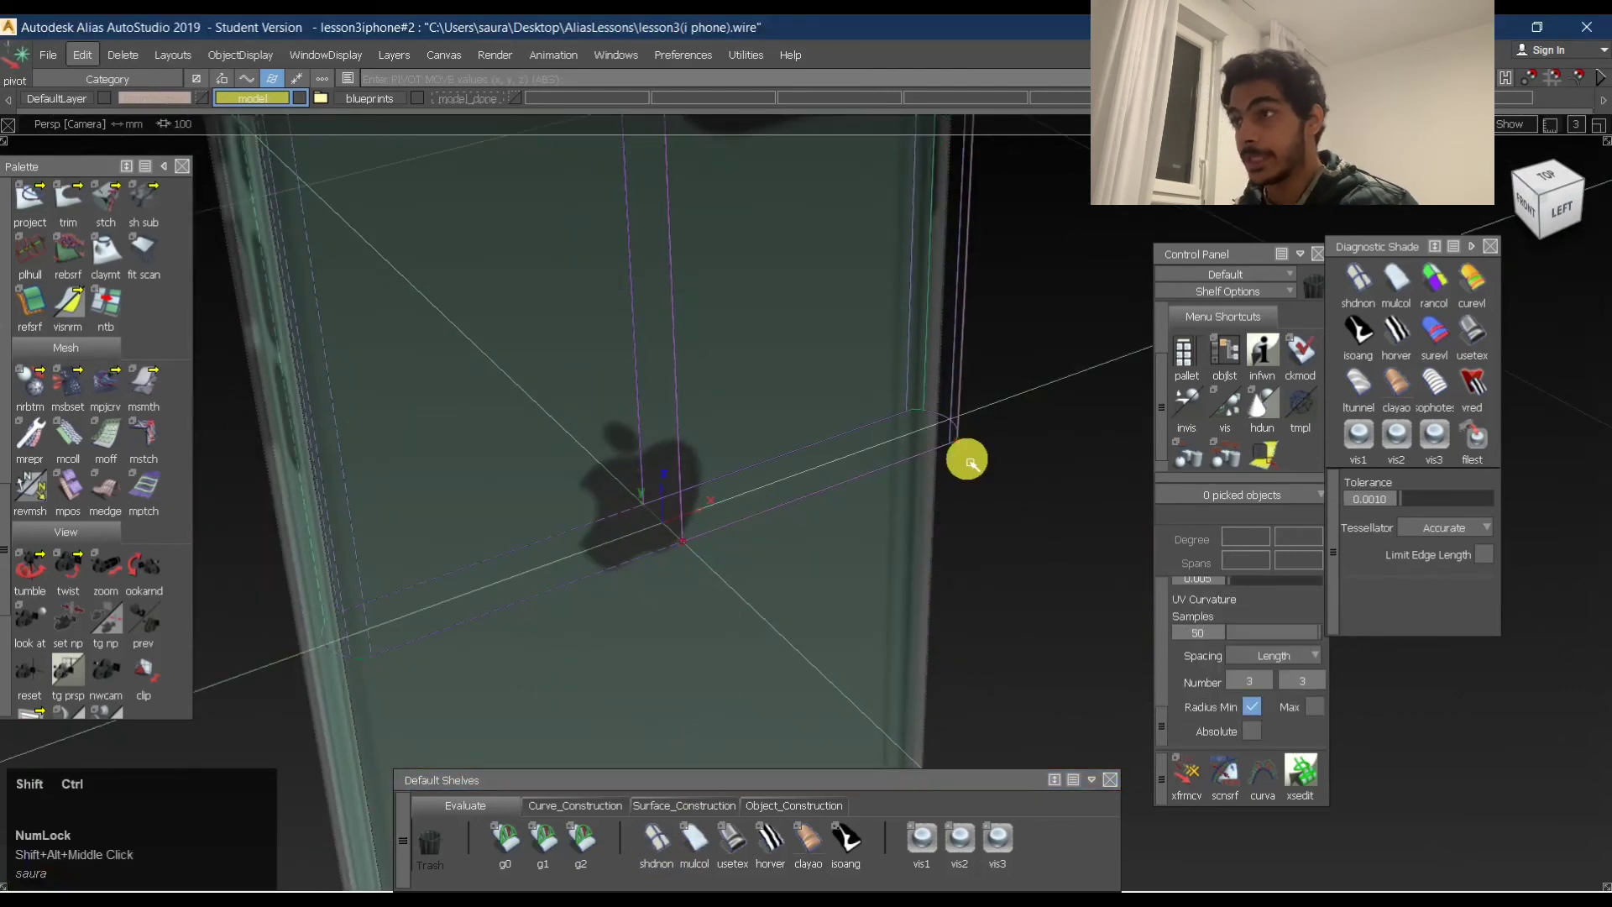
alt+shift+right_drag(965, 457, 890, 490)
alt+shift+drag(890, 490, 731, 392)
alt+shift+middle_drag(731, 392, 910, 495)
Pick all the body surfaces, mirror them as duplicates across the XY plane, and clear the selection.
click(770, 289)
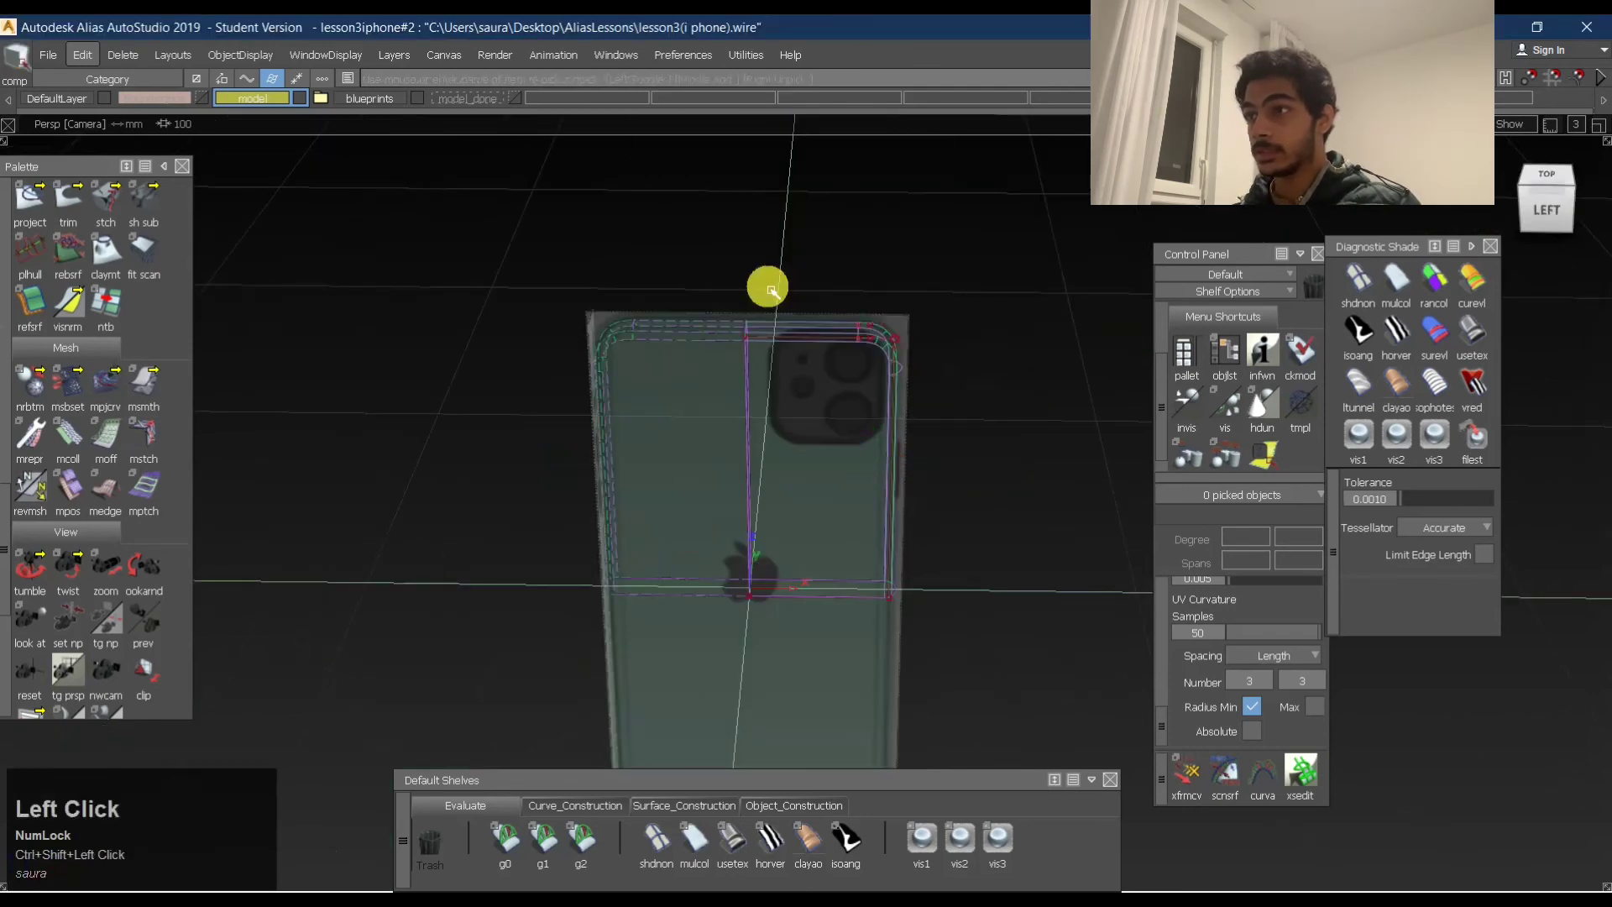
drag(1024, 706, 1024, 706)
alt+shift+drag(523, 494, 739, 363)
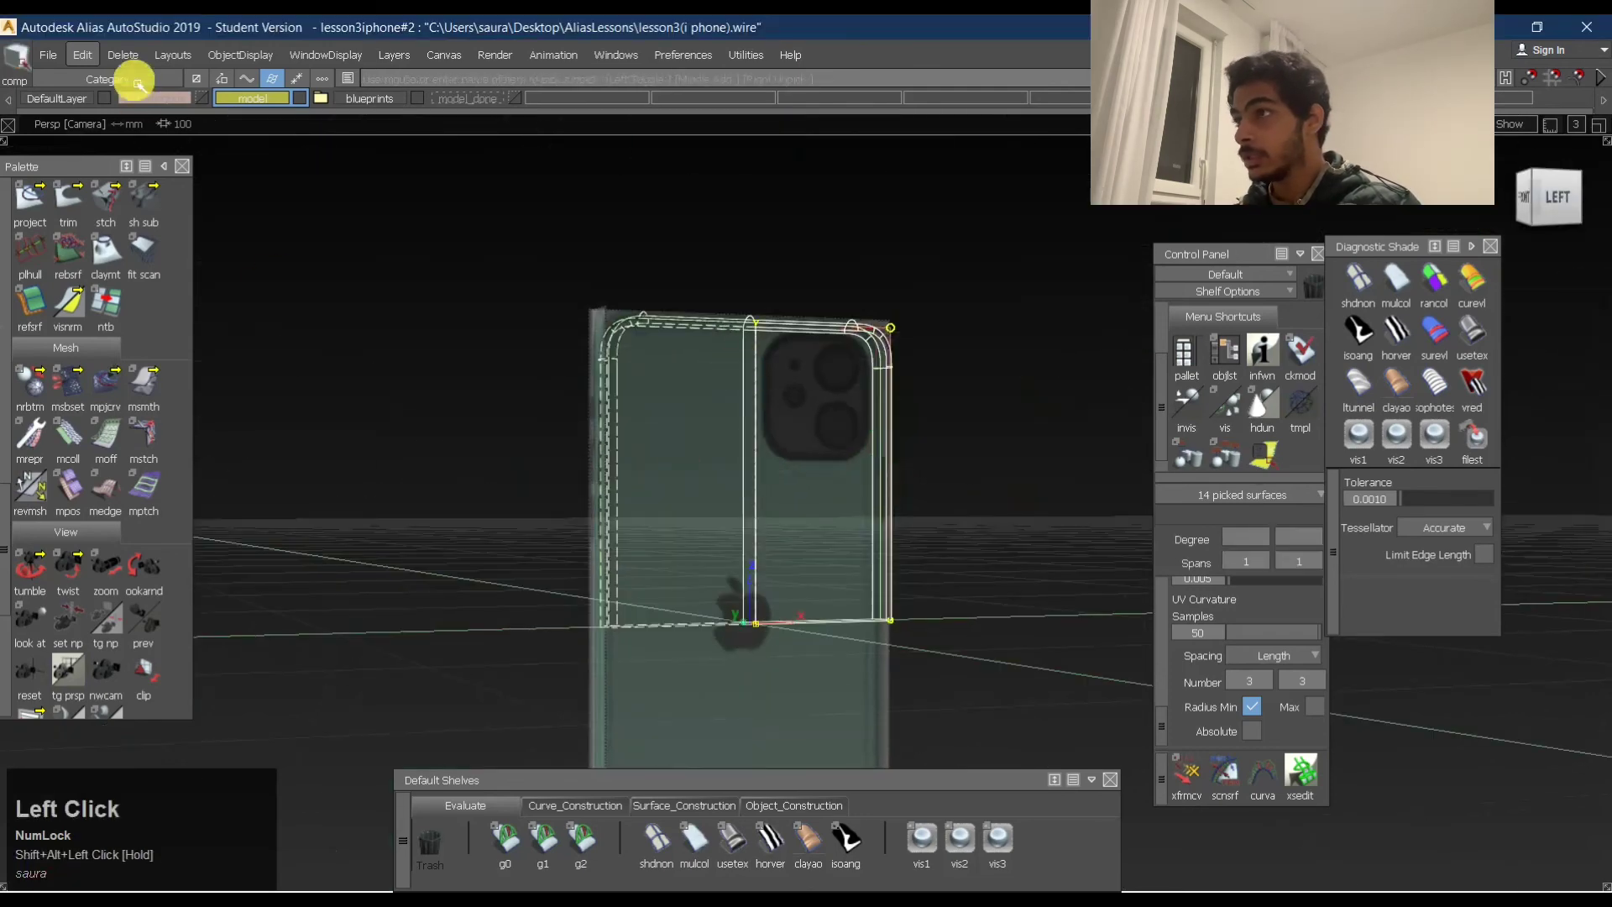
drag(90, 55, 110, 312)
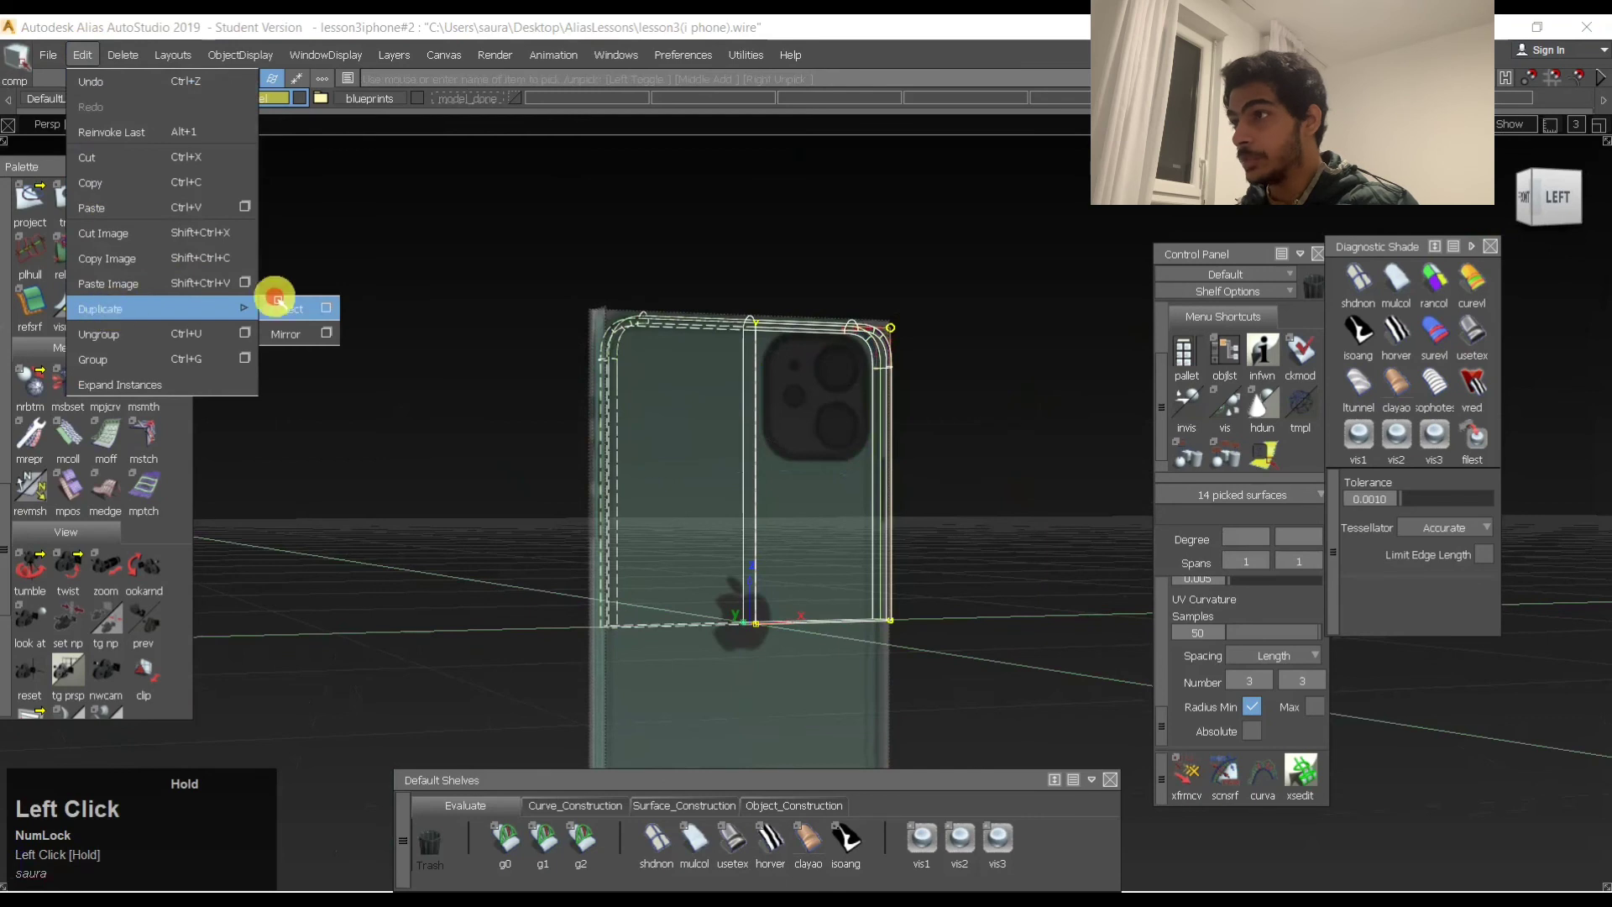
drag(277, 298, 326, 334)
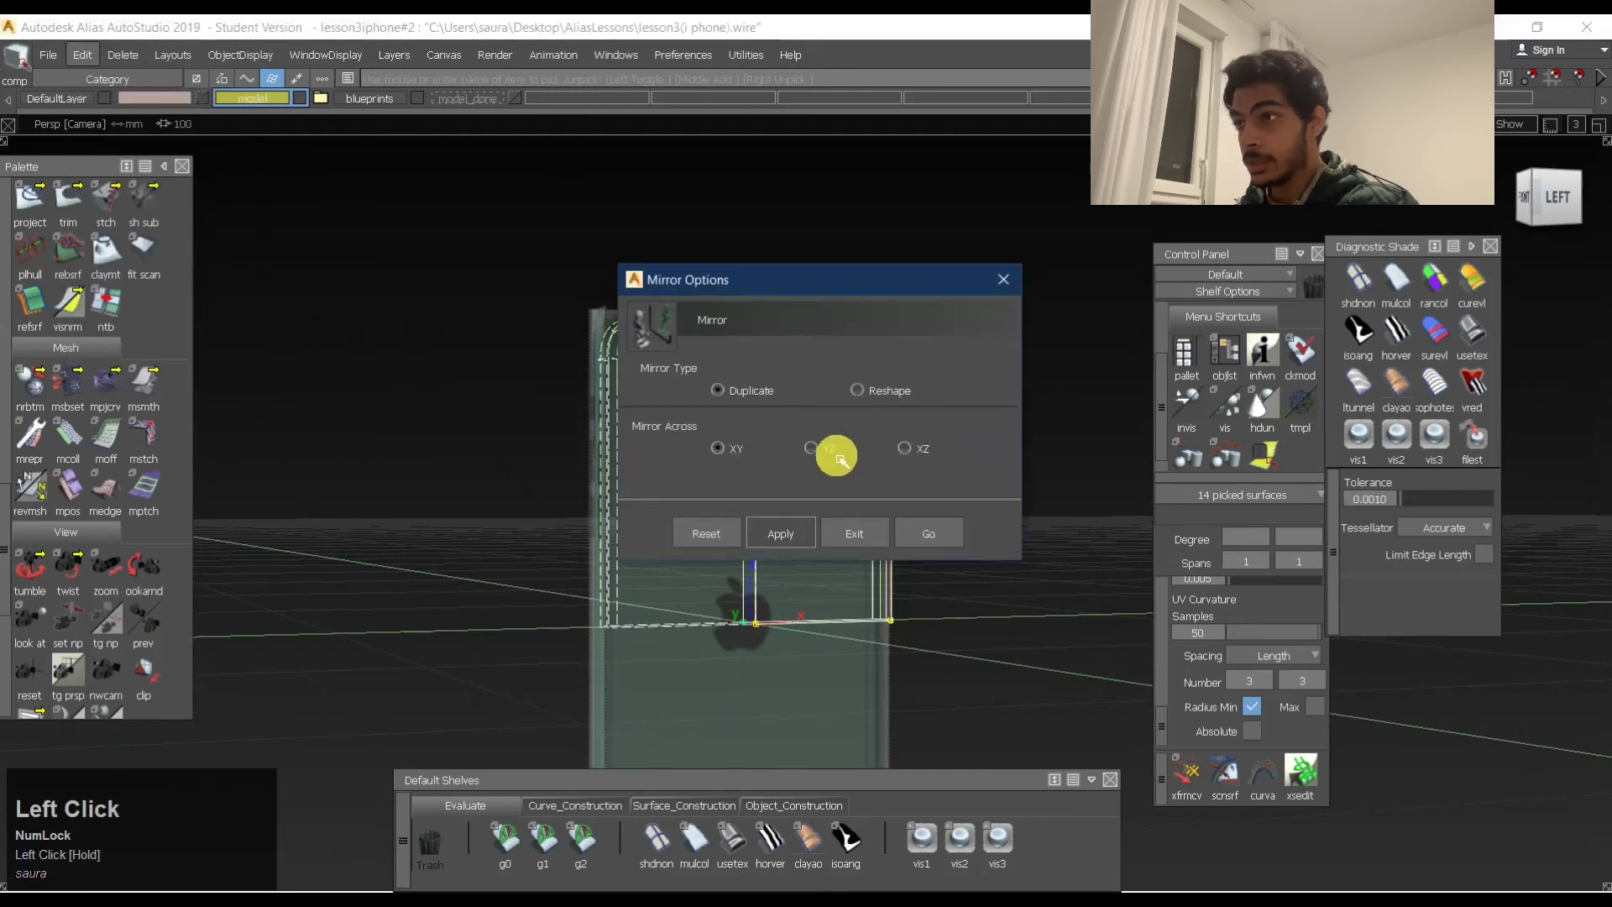
click(904, 520)
alt+shift+drag(893, 587, 760, 579)
alt+shift+middle_drag(759, 580, 759, 513)
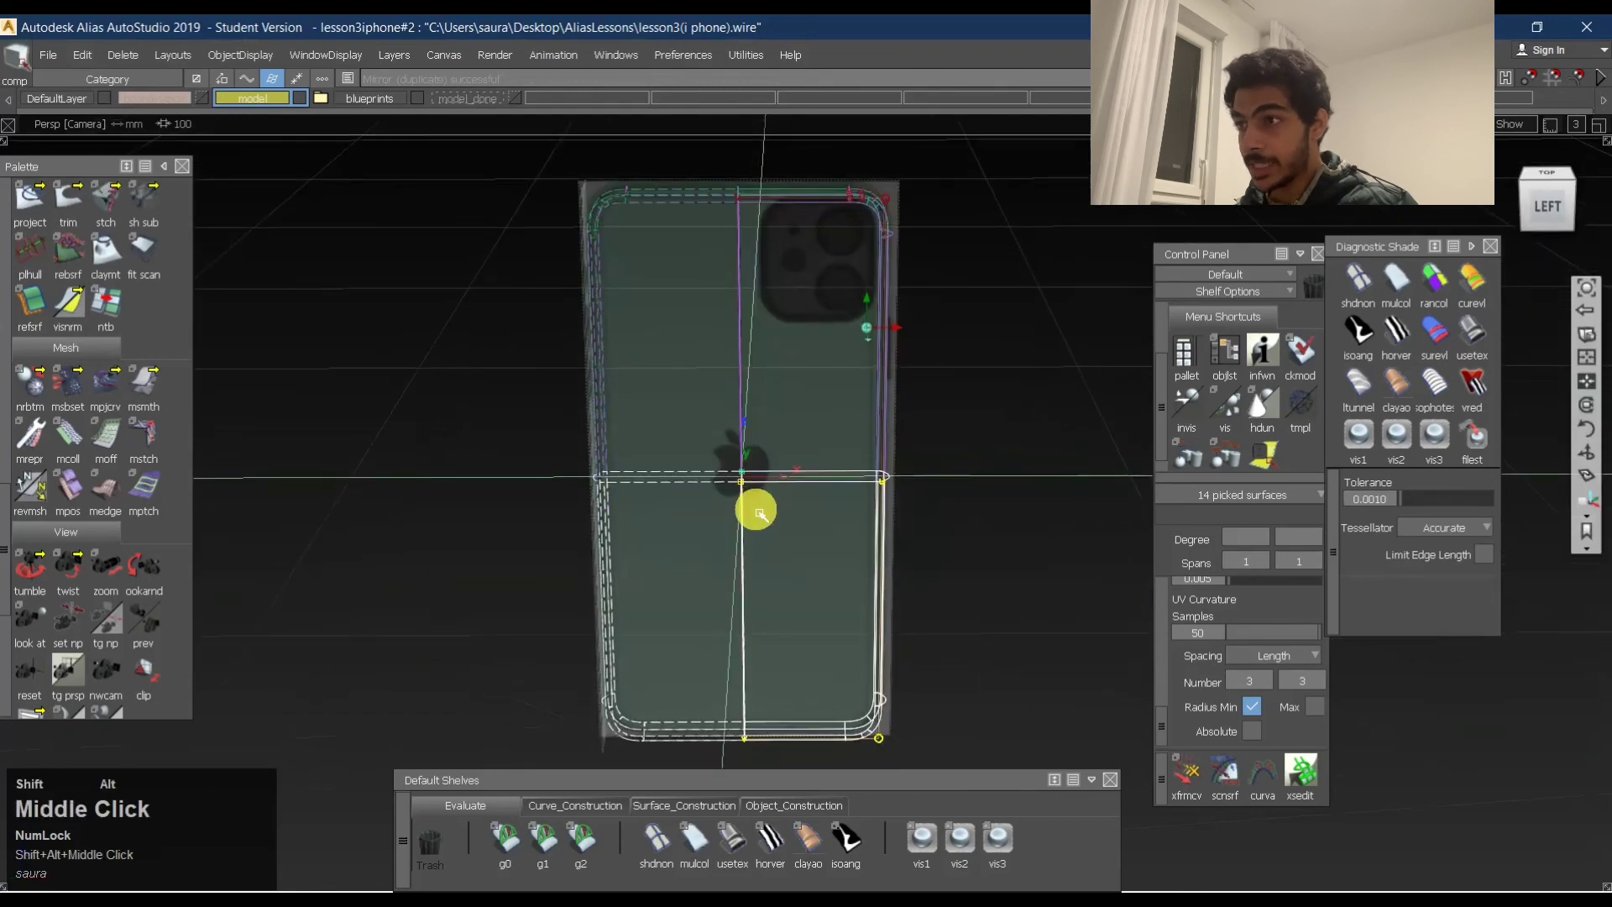
click(787, 758)
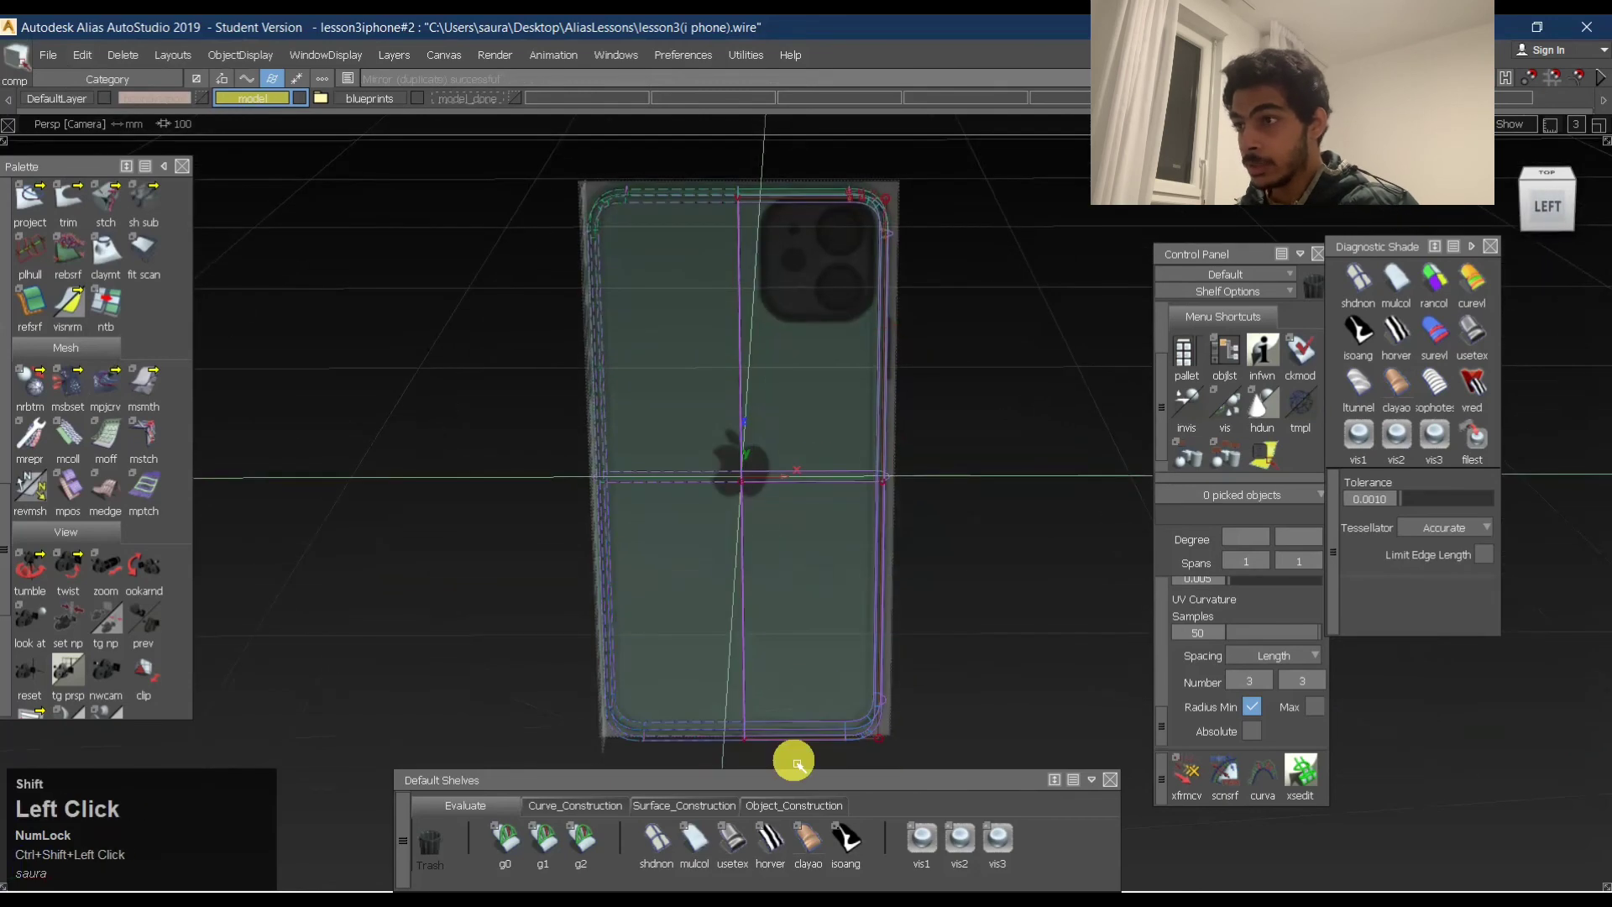
Examine the mirrored lower half against the blueprint in the left view, checking its rounded corners, edges and centre seam.
click(1527, 222)
alt+shift+middle_drag(921, 568, 867, 370)
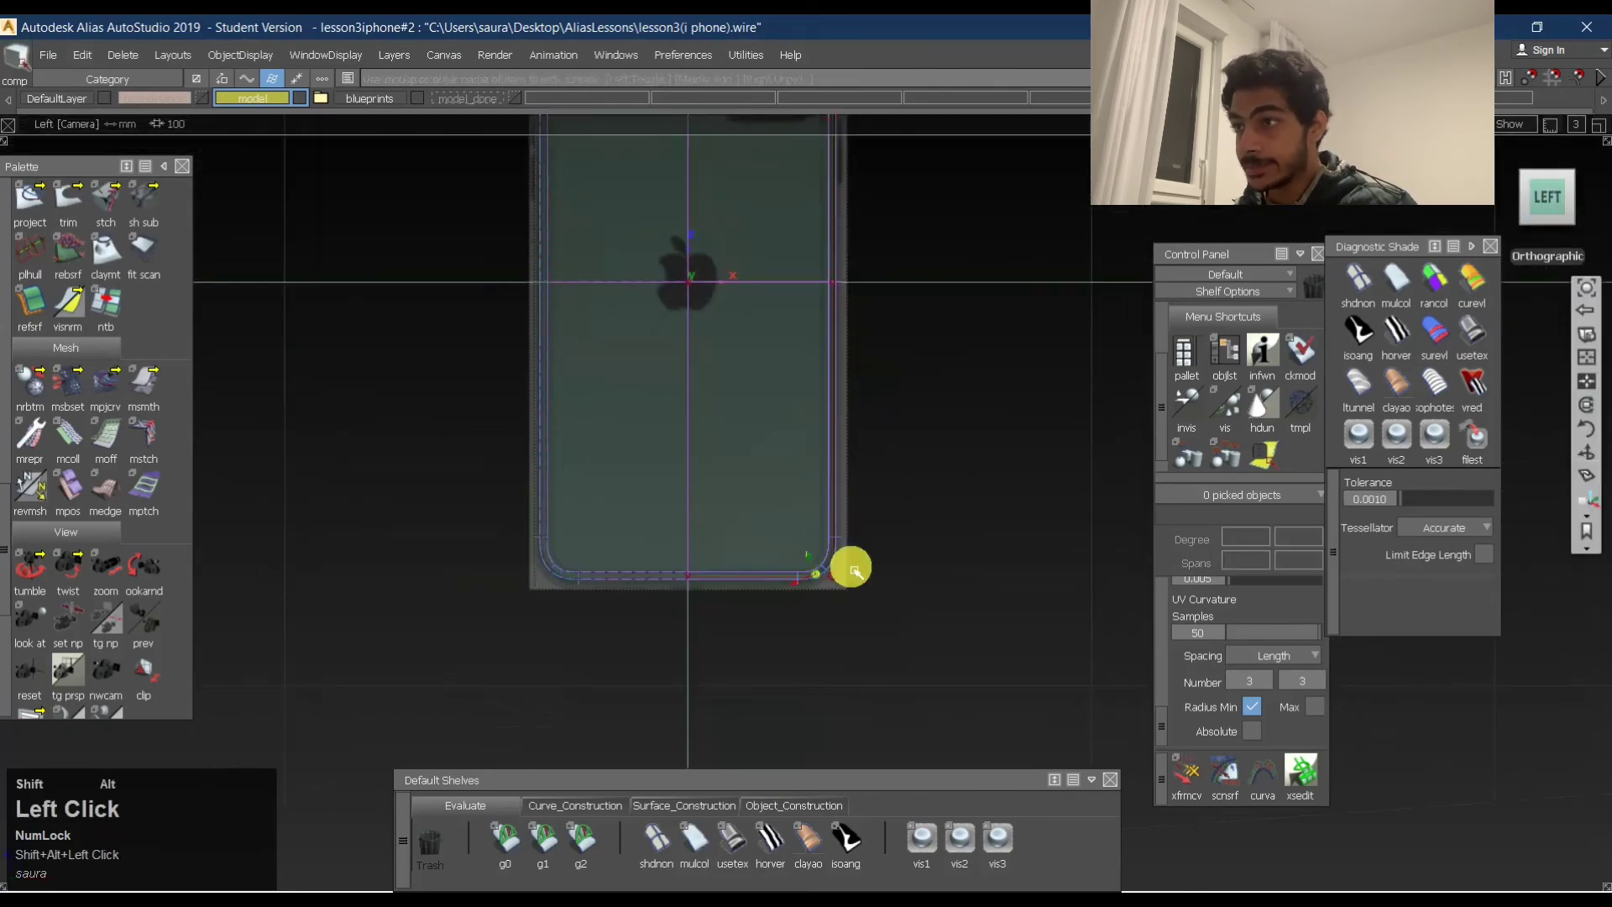
alt+shift+right_drag(854, 570, 1025, 516)
alt+shift+middle_drag(873, 548, 921, 482)
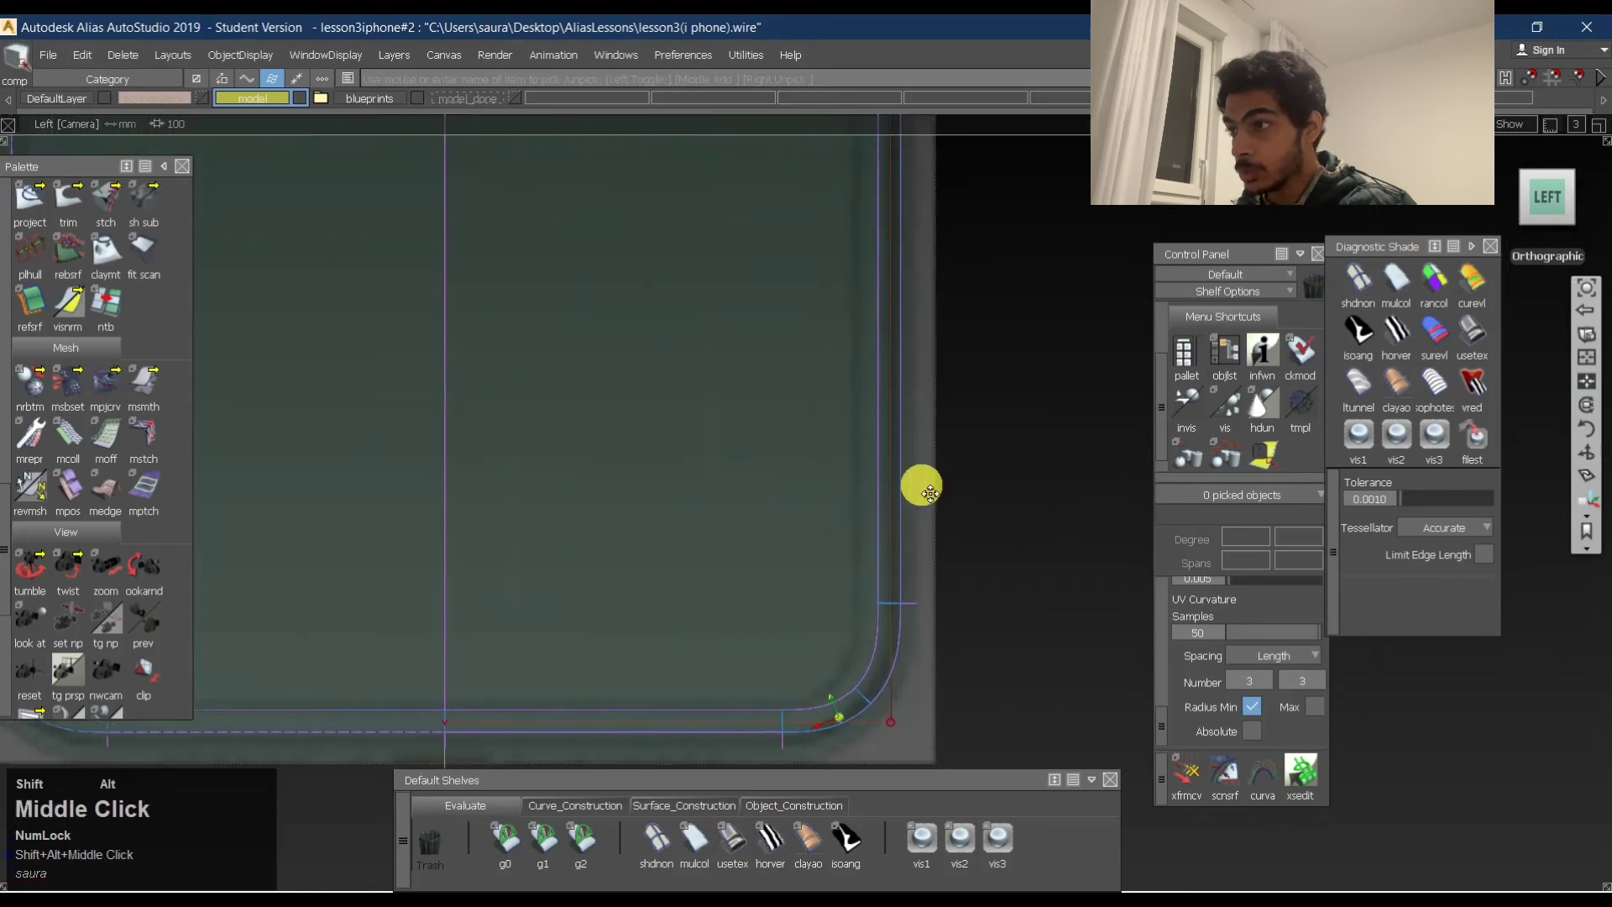
alt+shift+right_drag(921, 482, 914, 493)
alt+shift+middle_drag(915, 493, 933, 488)
alt+shift+middle_drag(781, 479, 813, 713)
alt+shift+right_drag(814, 713, 804, 569)
alt+shift+middle_drag(804, 568, 734, 266)
alt+shift+right_drag(734, 266, 720, 299)
alt+shift+middle_drag(720, 299, 749, 390)
alt+shift+right_drag(753, 392, 734, 345)
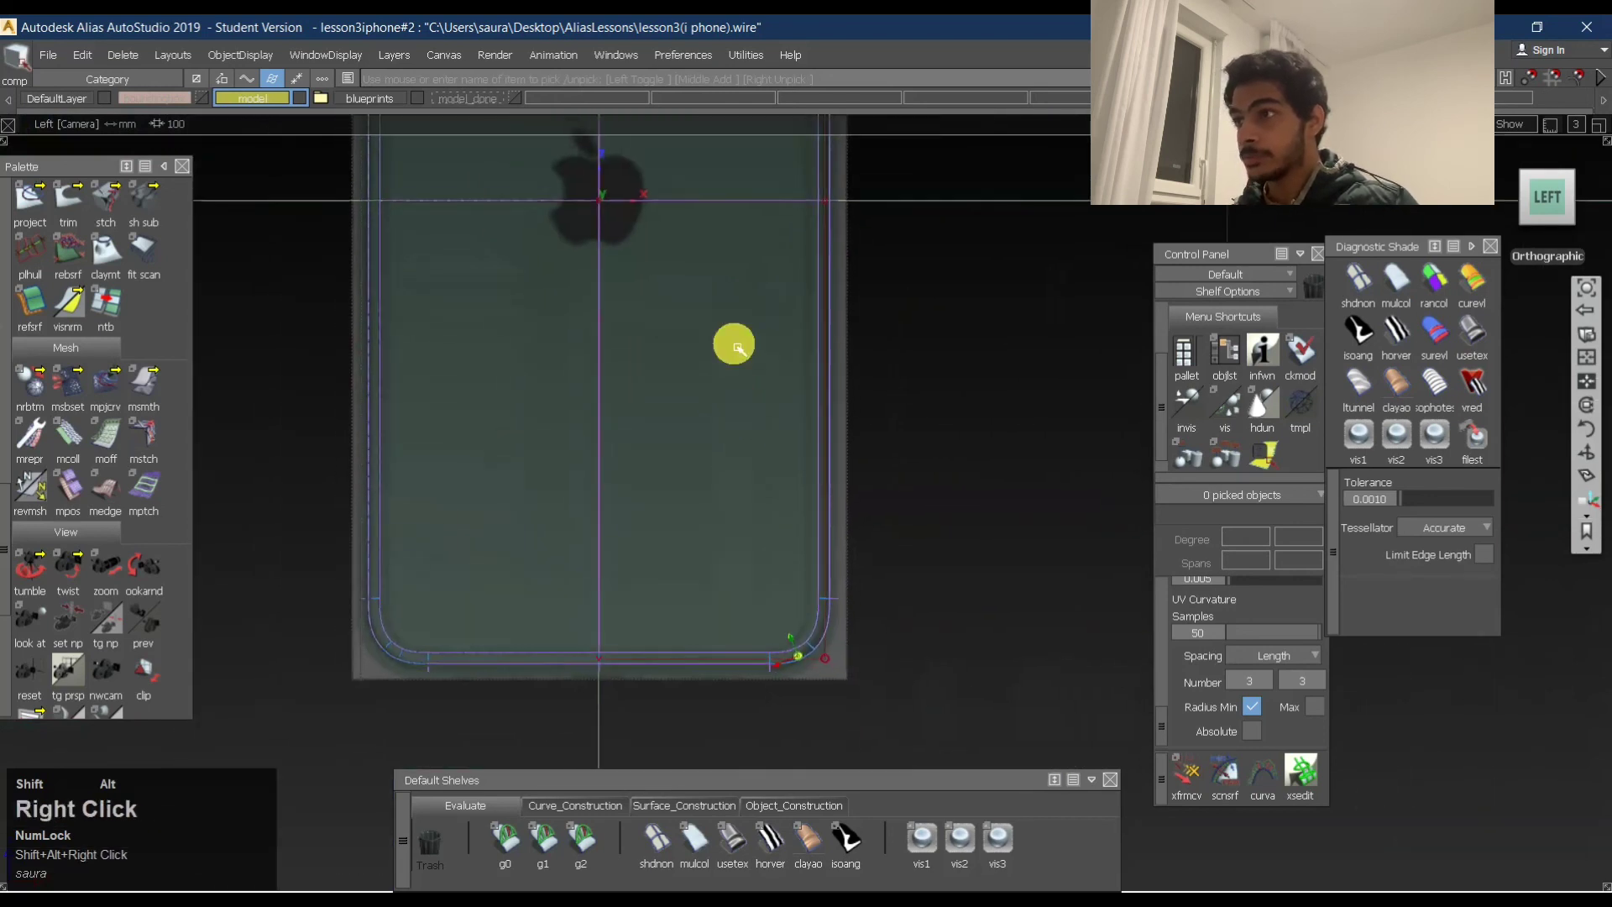
alt+shift+middle_drag(734, 345, 741, 501)
Apply user-defined texture shading to the full body and examine it from the front, side and lower end.
ctrl+shift+click(771, 836)
click(732, 837)
click(776, 769)
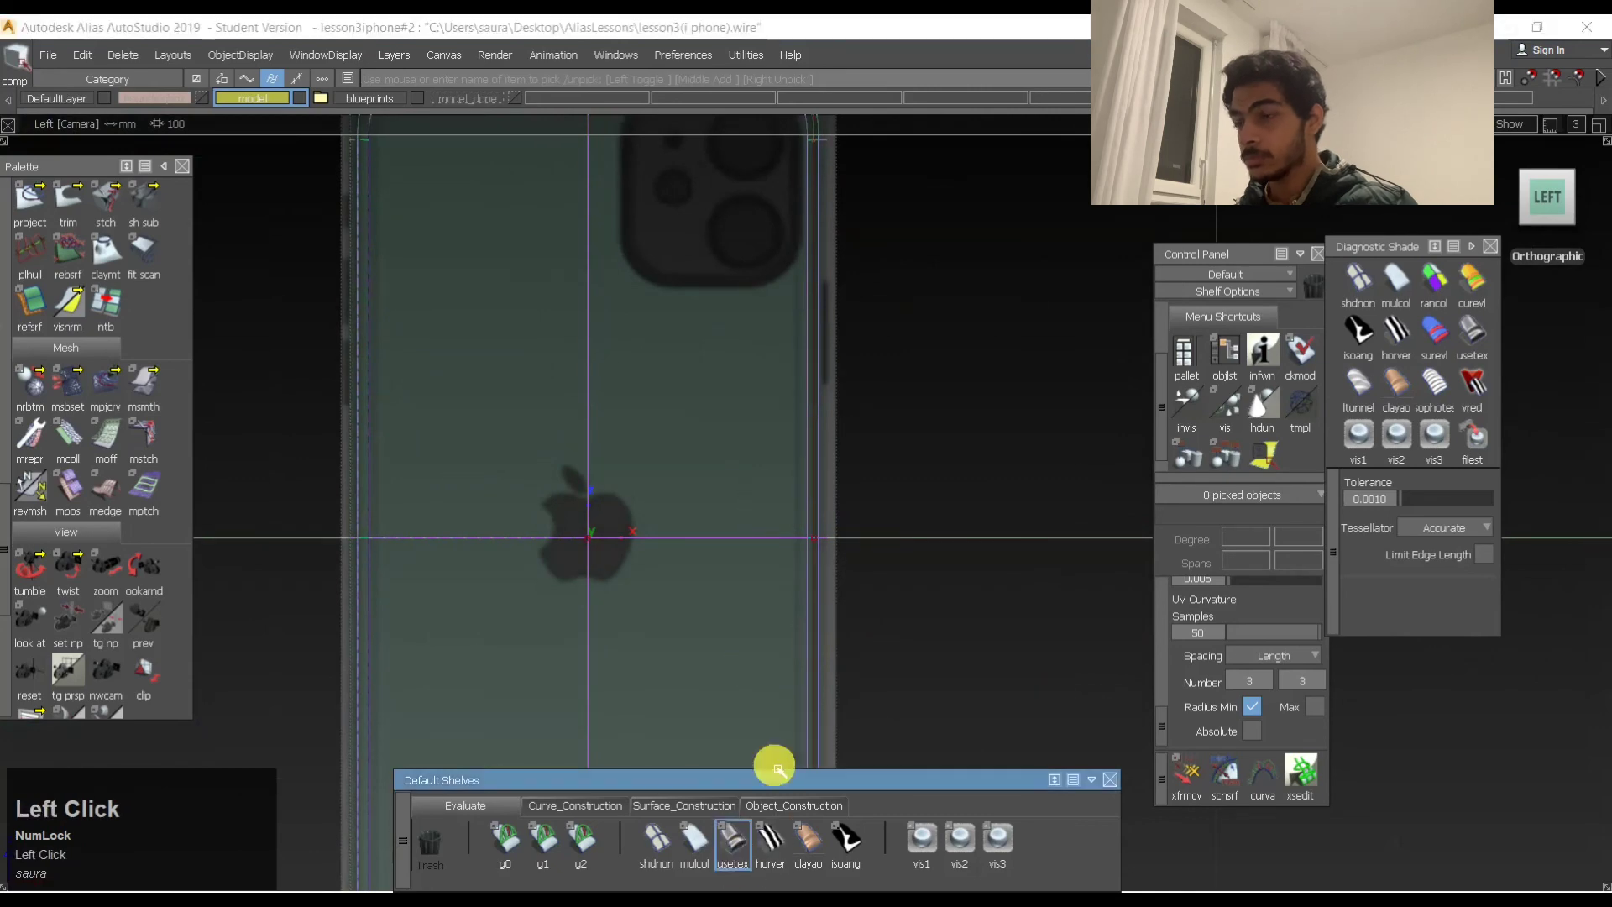
alt+shift+right_drag(851, 426, 758, 489)
alt+shift+drag(853, 462, 828, 386)
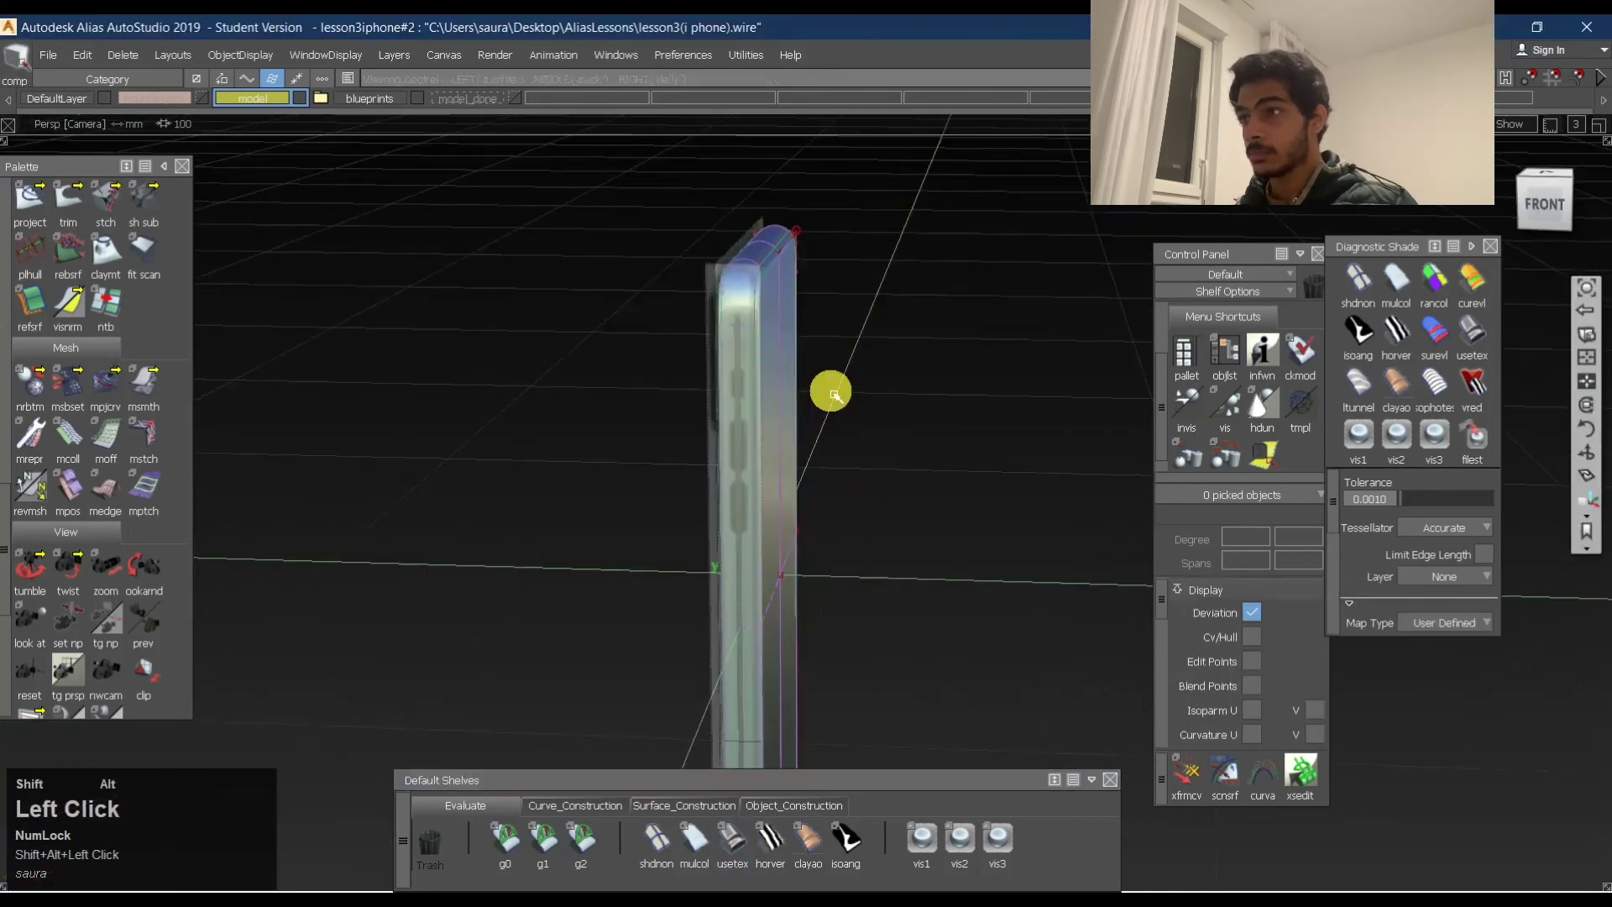
click(1556, 203)
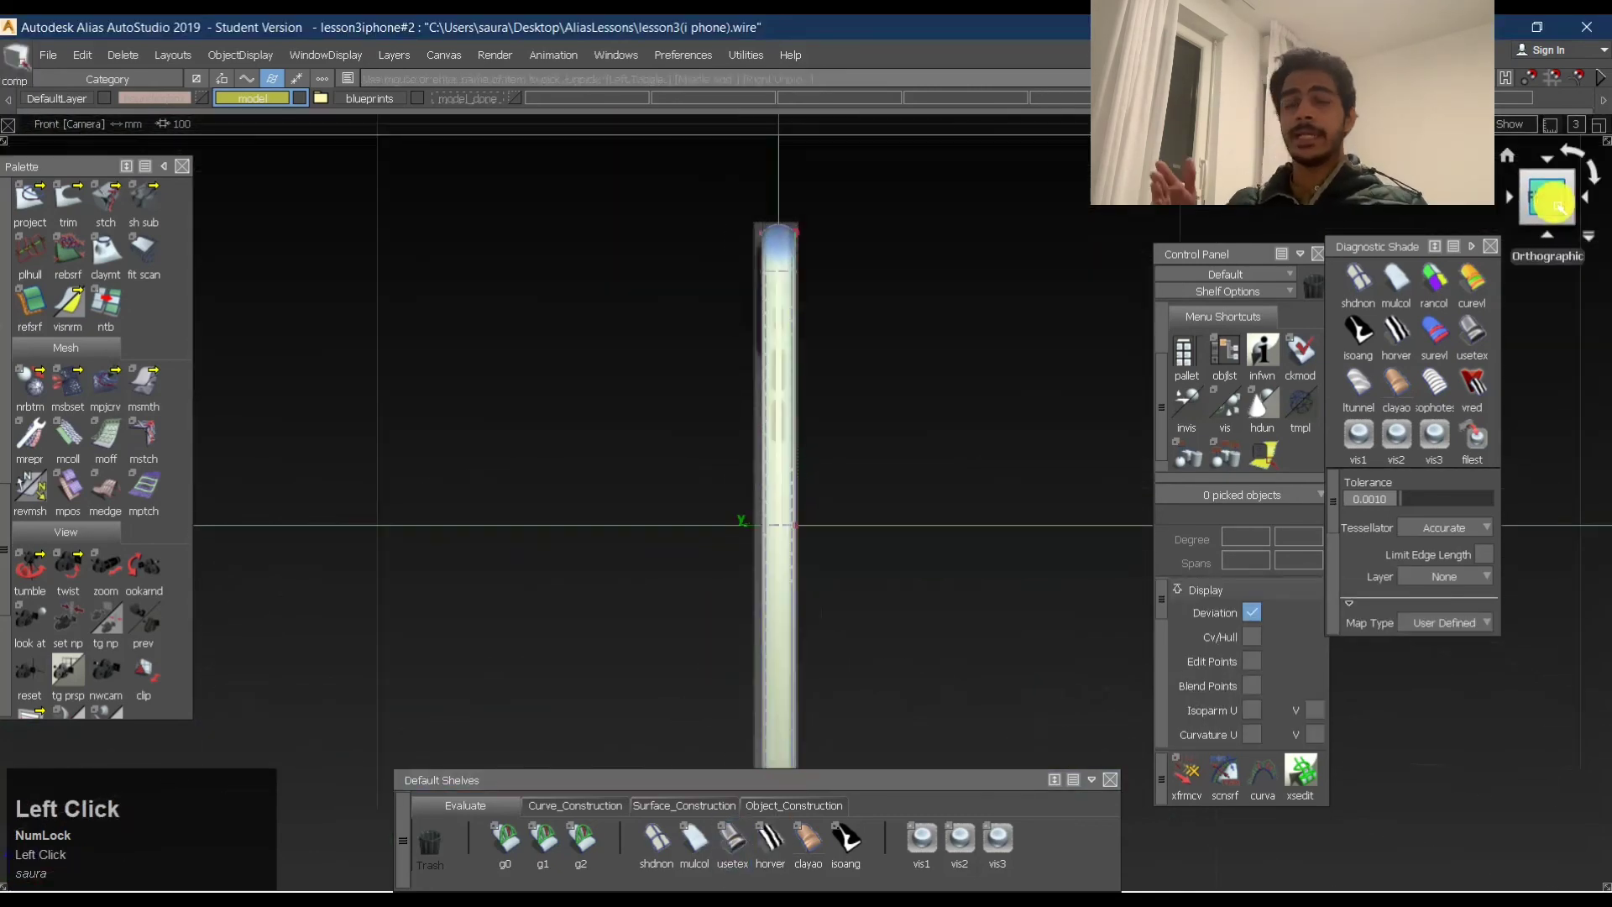
alt+shift+drag(1084, 430, 973, 542)
alt+shift+middle_drag(972, 542, 892, 320)
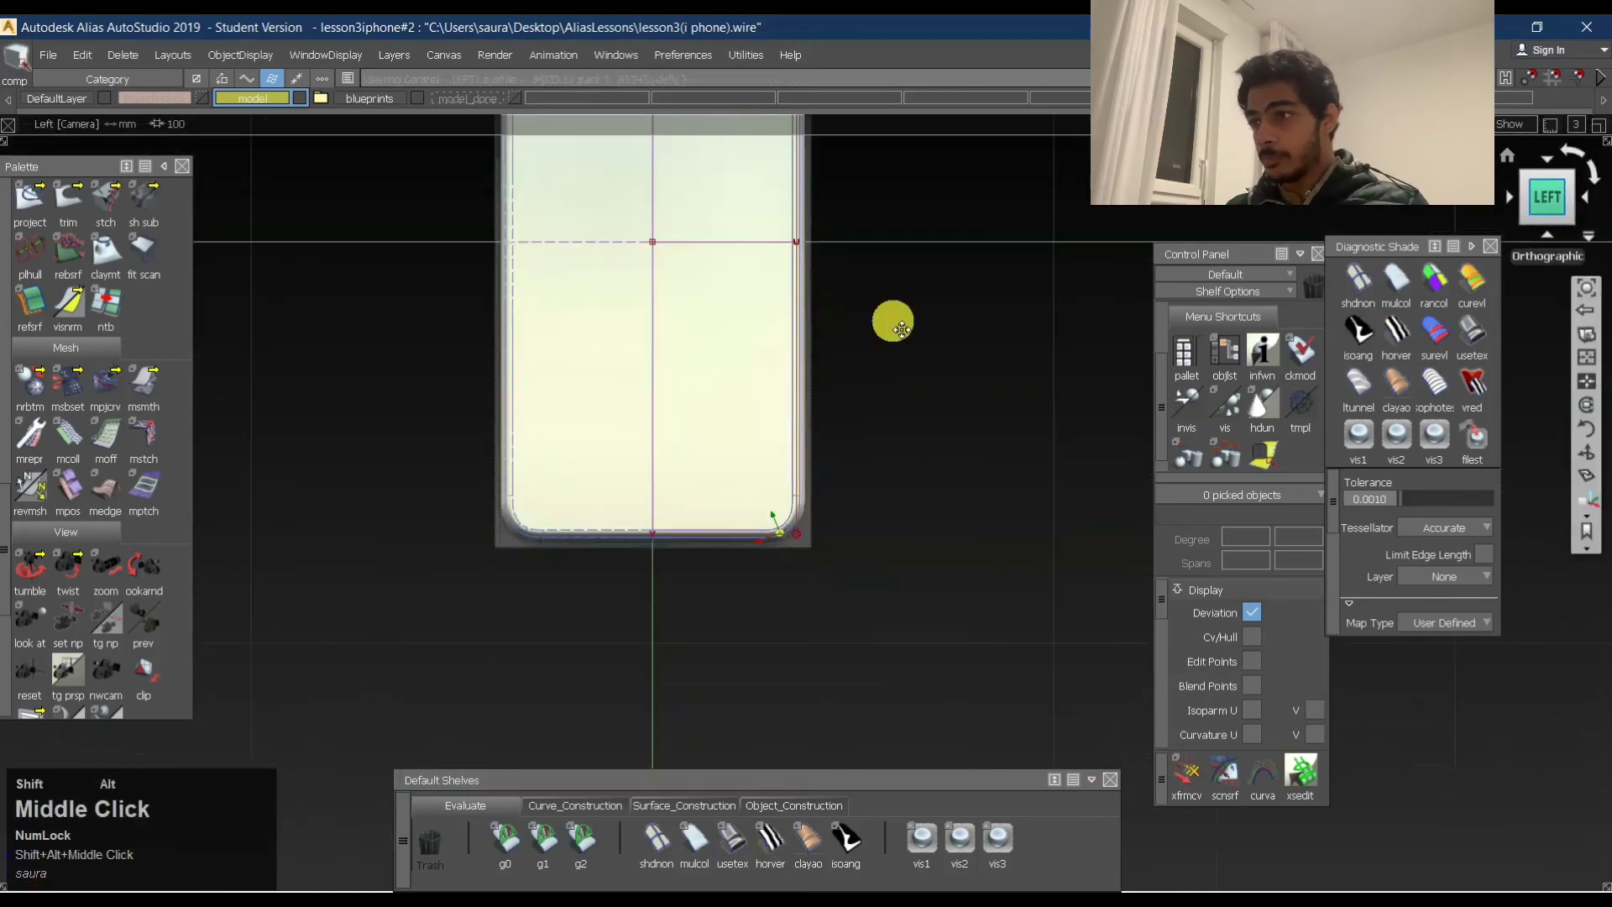
Turn off the surface shading and examine the lower rounded corner's surface edges against the blueprint in the left view.
click(657, 838)
alt+shift+right_drag(766, 524, 1102, 516)
alt+shift+middle_drag(967, 538, 1187, 524)
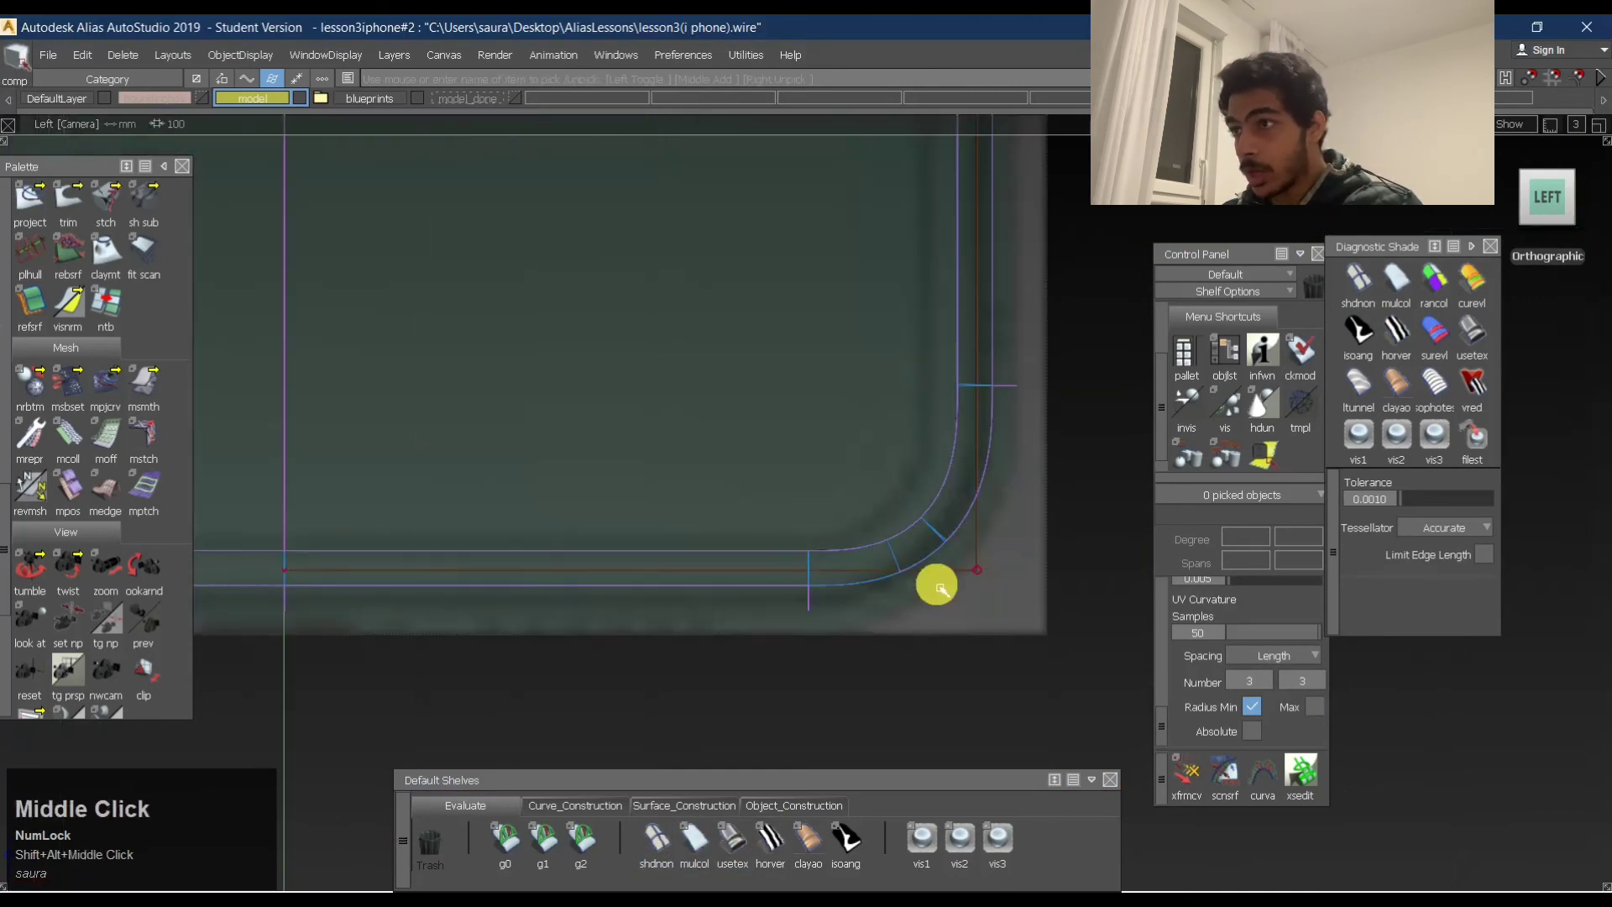
alt+shift+middle_drag(986, 465, 877, 501)
alt+shift+right_drag(877, 501, 864, 533)
ctrl+shift+click(940, 374)
drag(438, 310, 965, 335)
ctrl+shift+drag(950, 523, 760, 430)
drag(472, 416, 1011, 572)
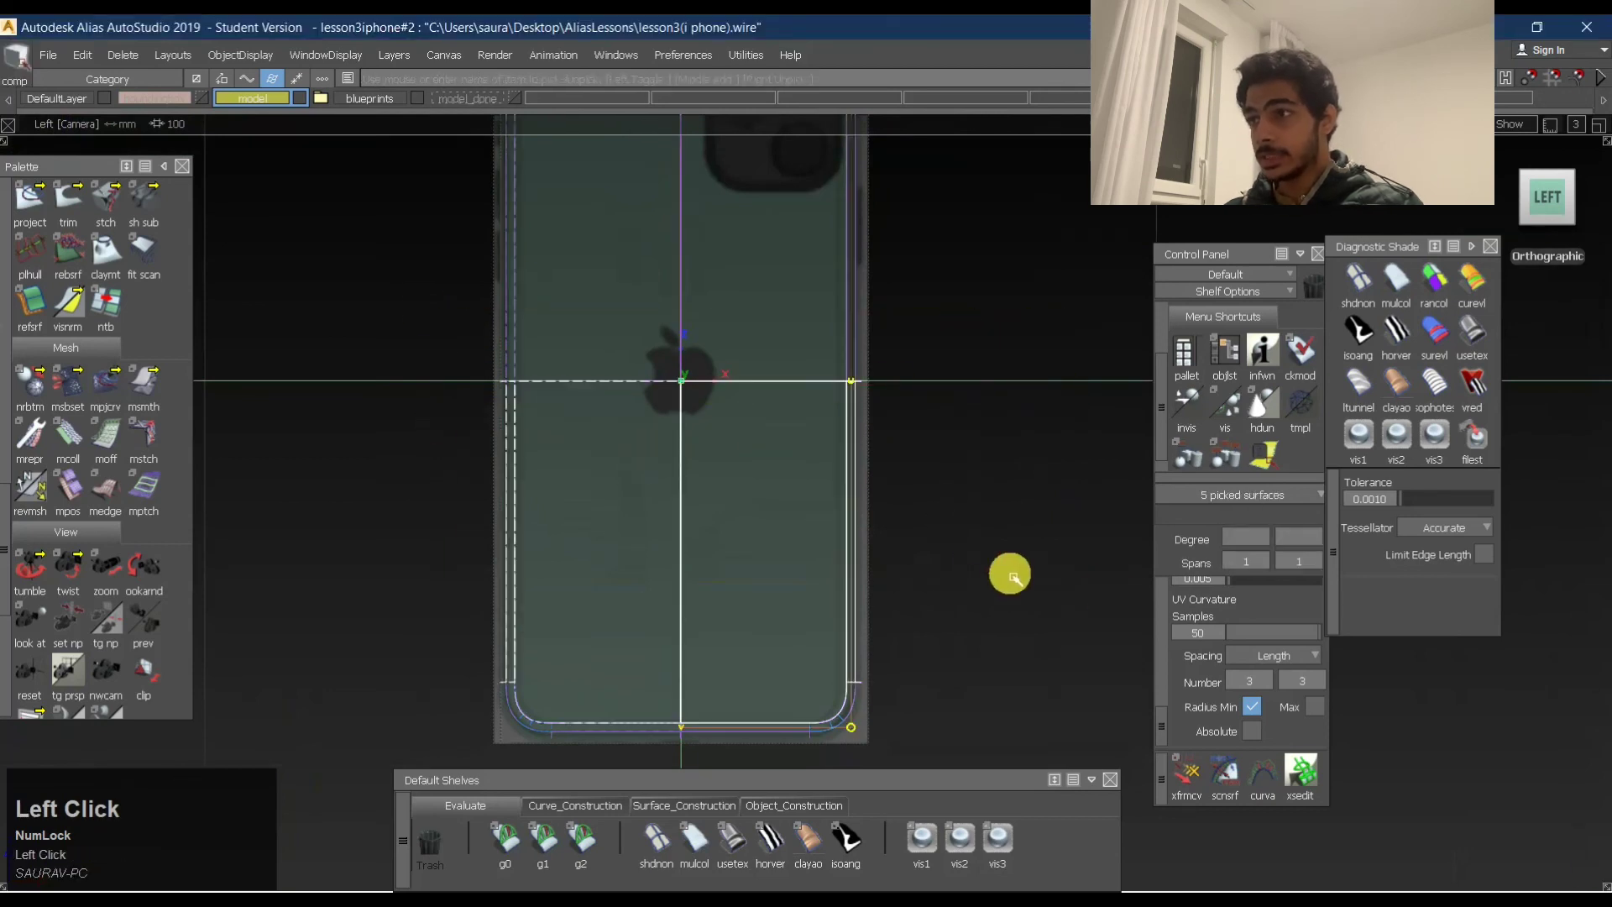
ctrl+shift+drag(918, 471, 1037, 702)
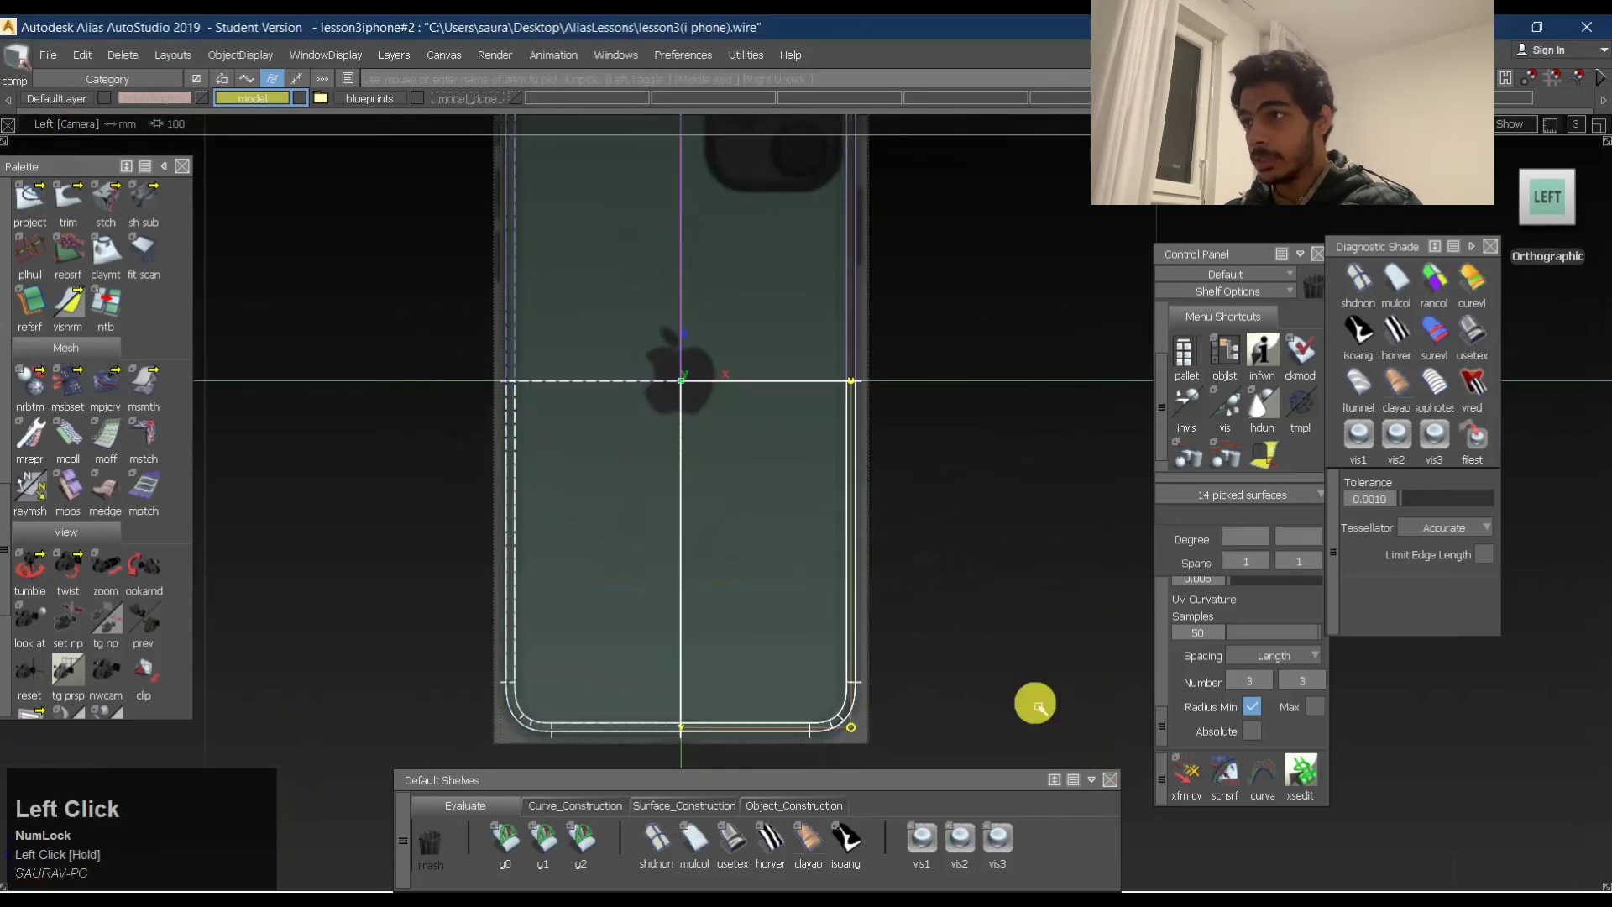
ctrl+shift+middle_drag(1036, 702, 1037, 497)
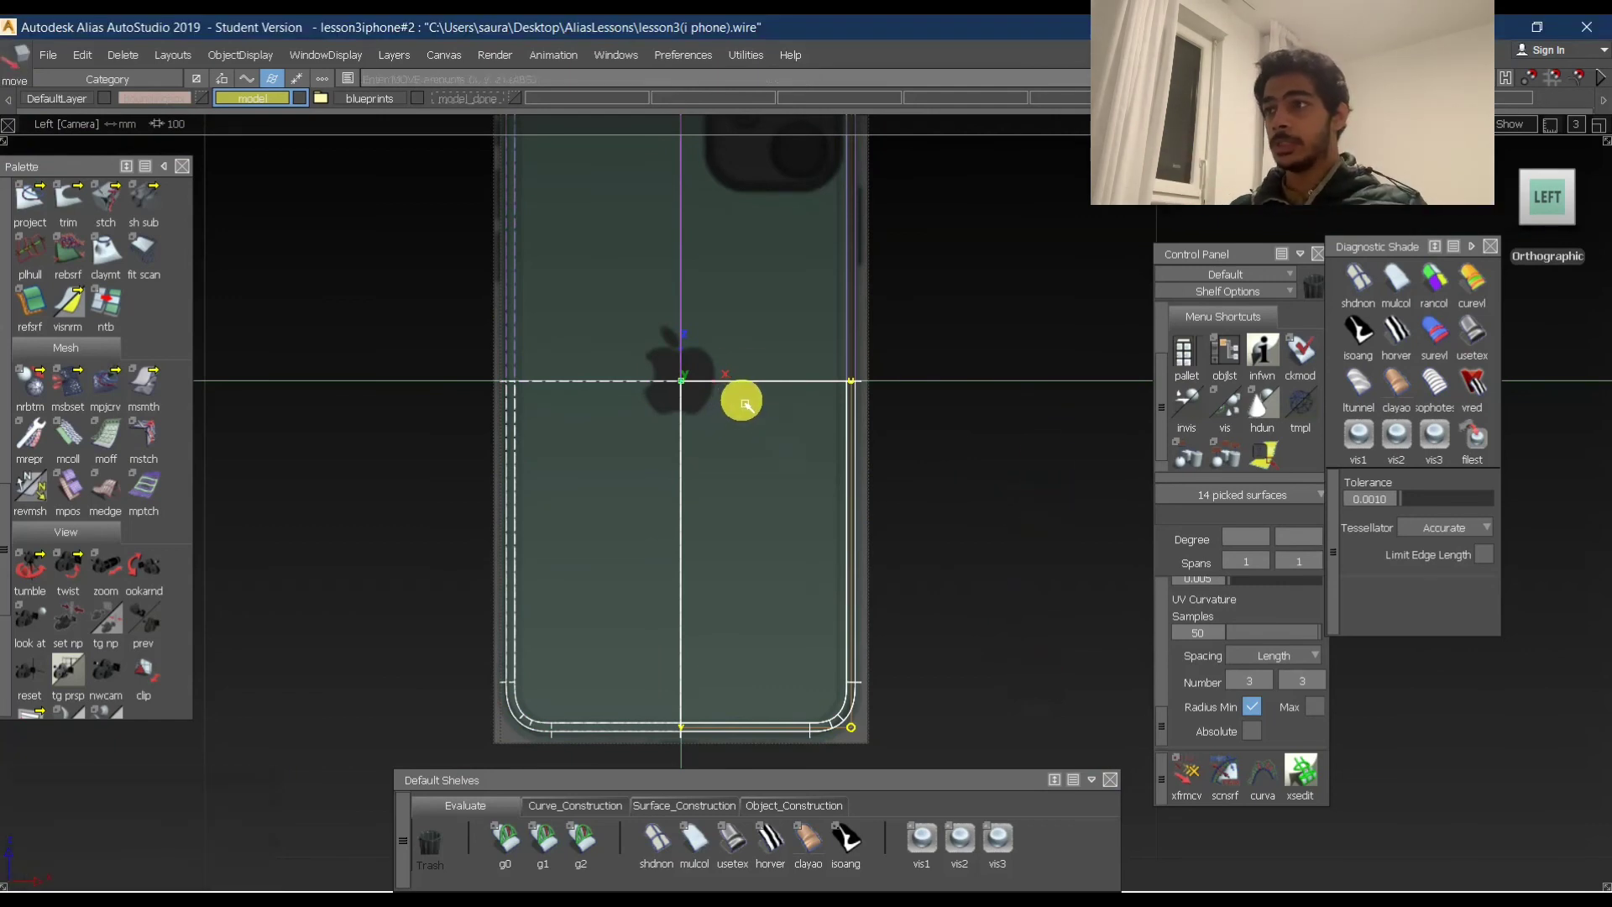
click(874, 335)
Examine the full body's unshaded surfaces against the blueprint, first as a whole in the left view and in perspective around its sides.
alt+shift+right_drag(965, 278, 932, 326)
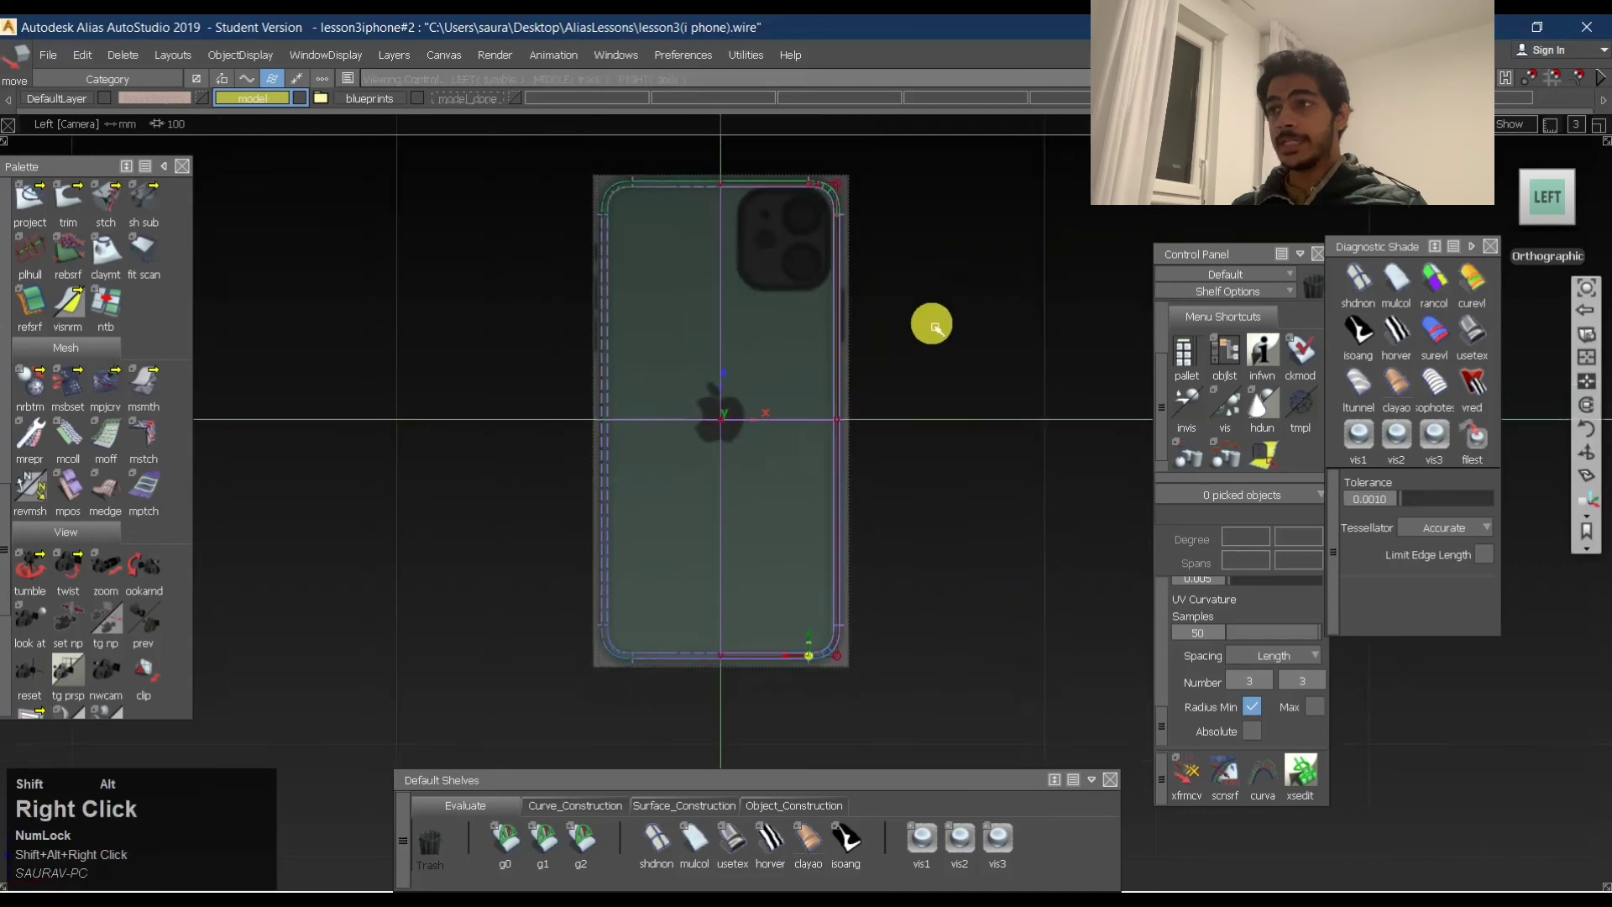
alt+shift+middle_drag(933, 326, 717, 396)
alt+shift+drag(716, 396, 767, 593)
alt+shift+middle_drag(766, 593, 763, 381)
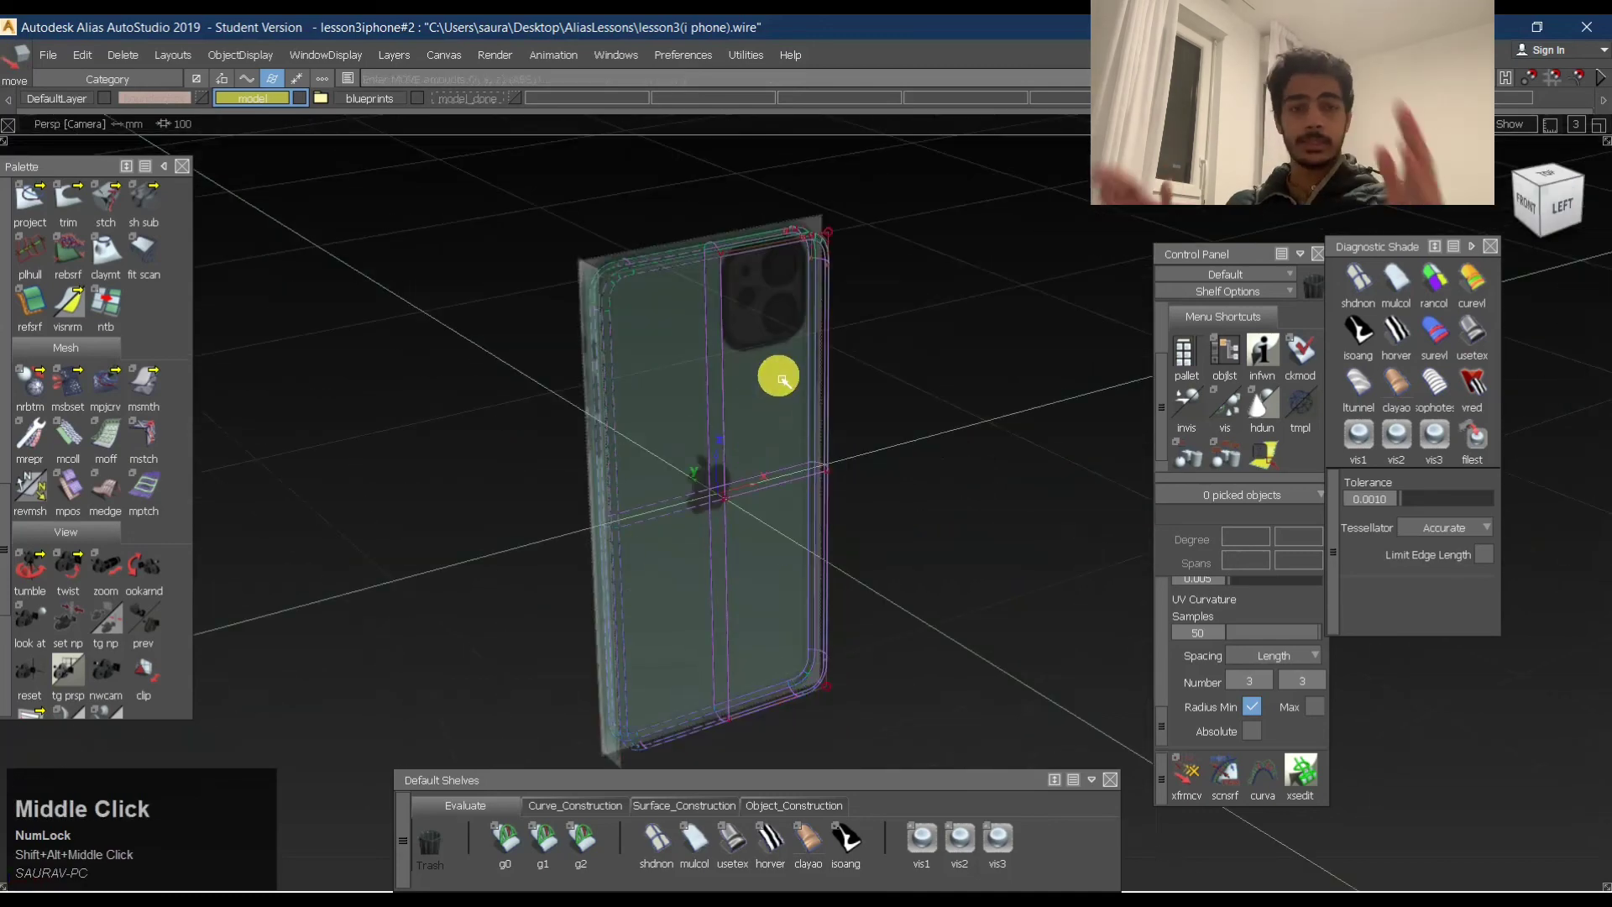
alt+shift+drag(889, 277, 565, 294)
alt+shift+right_drag(565, 295, 853, 352)
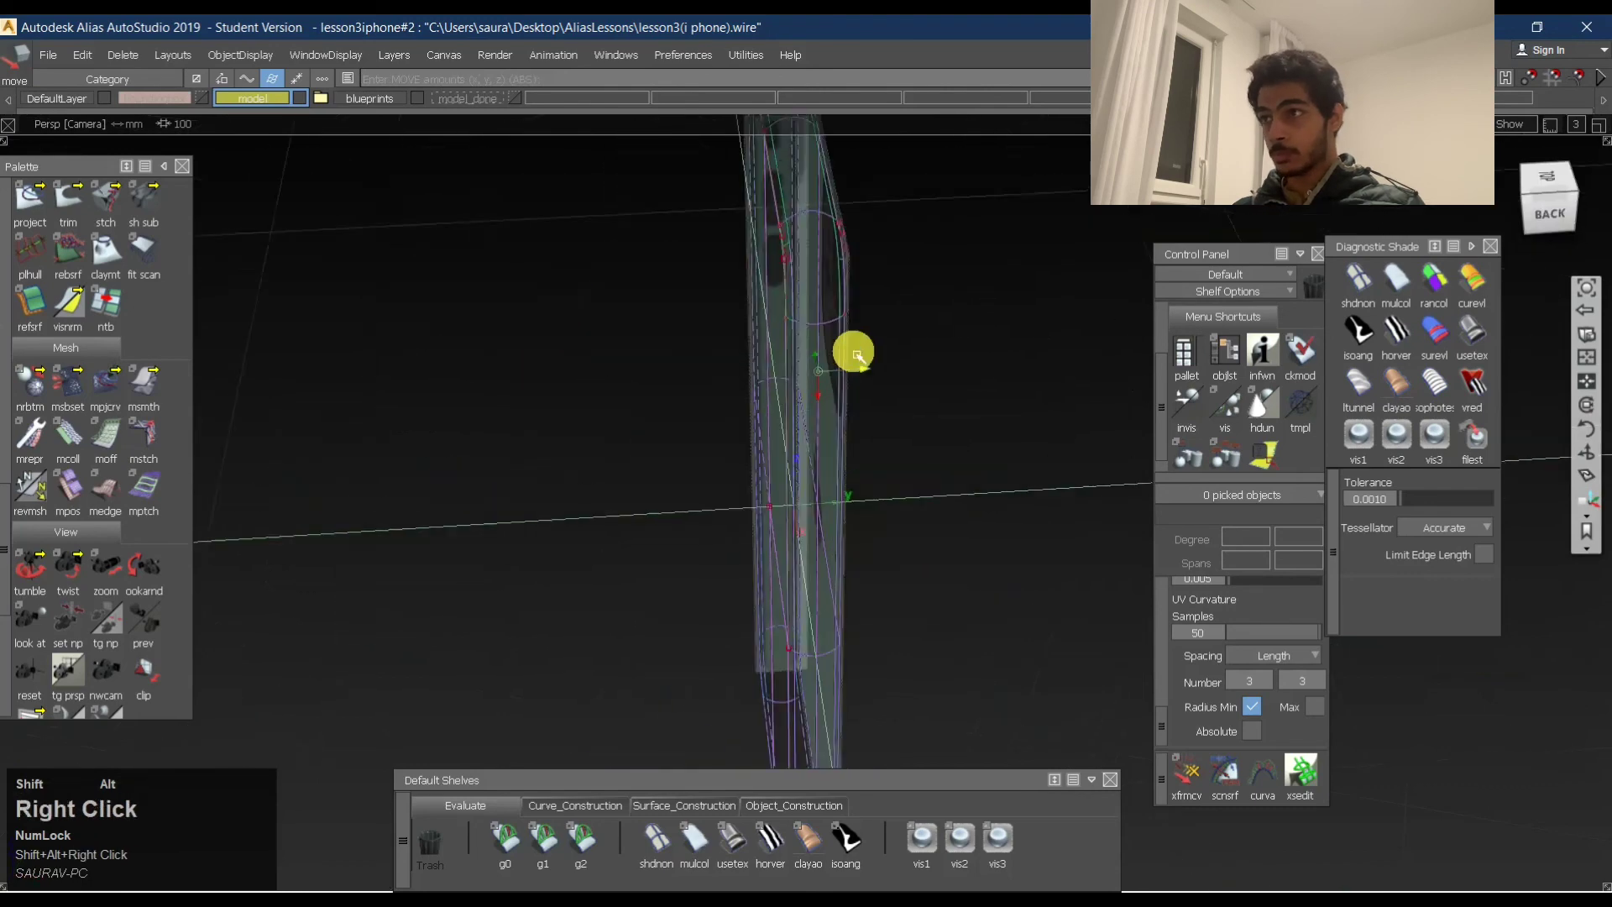
alt+shift+drag(853, 353, 979, 583)
Apply user-defined texture shading to the body, hide the surface lines, and examine it from the back, top and front.
click(733, 835)
alt+shift+right_drag(876, 349, 890, 360)
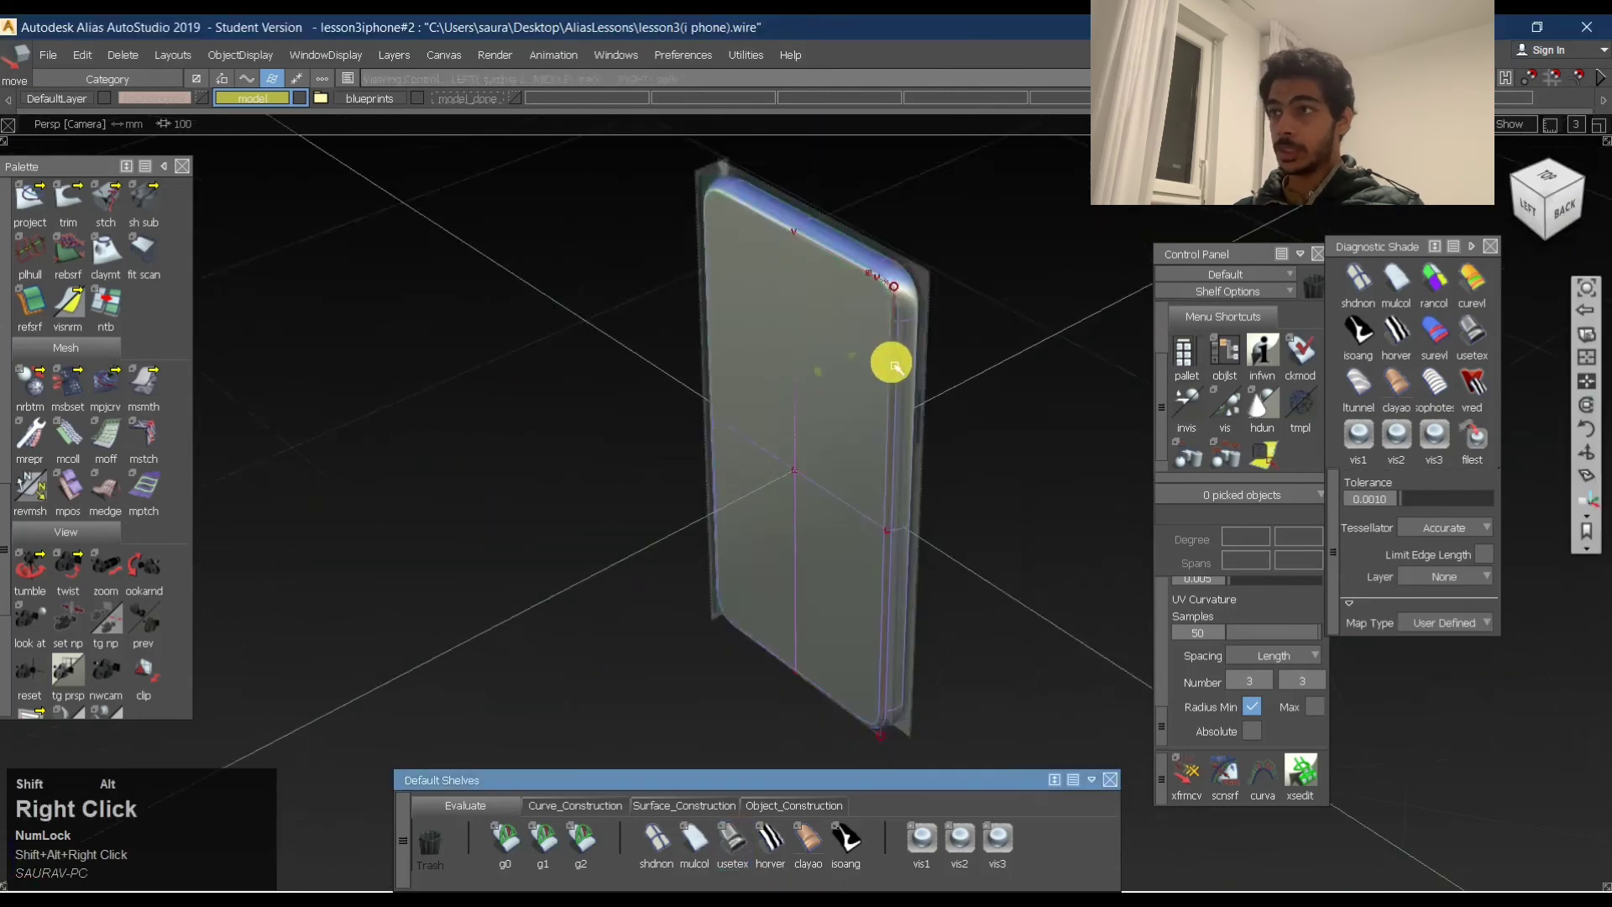
alt+shift+drag(889, 360, 216, 182)
ctrl+shift+middle_drag(698, 266, 699, 356)
alt+shift+drag(726, 344, 949, 395)
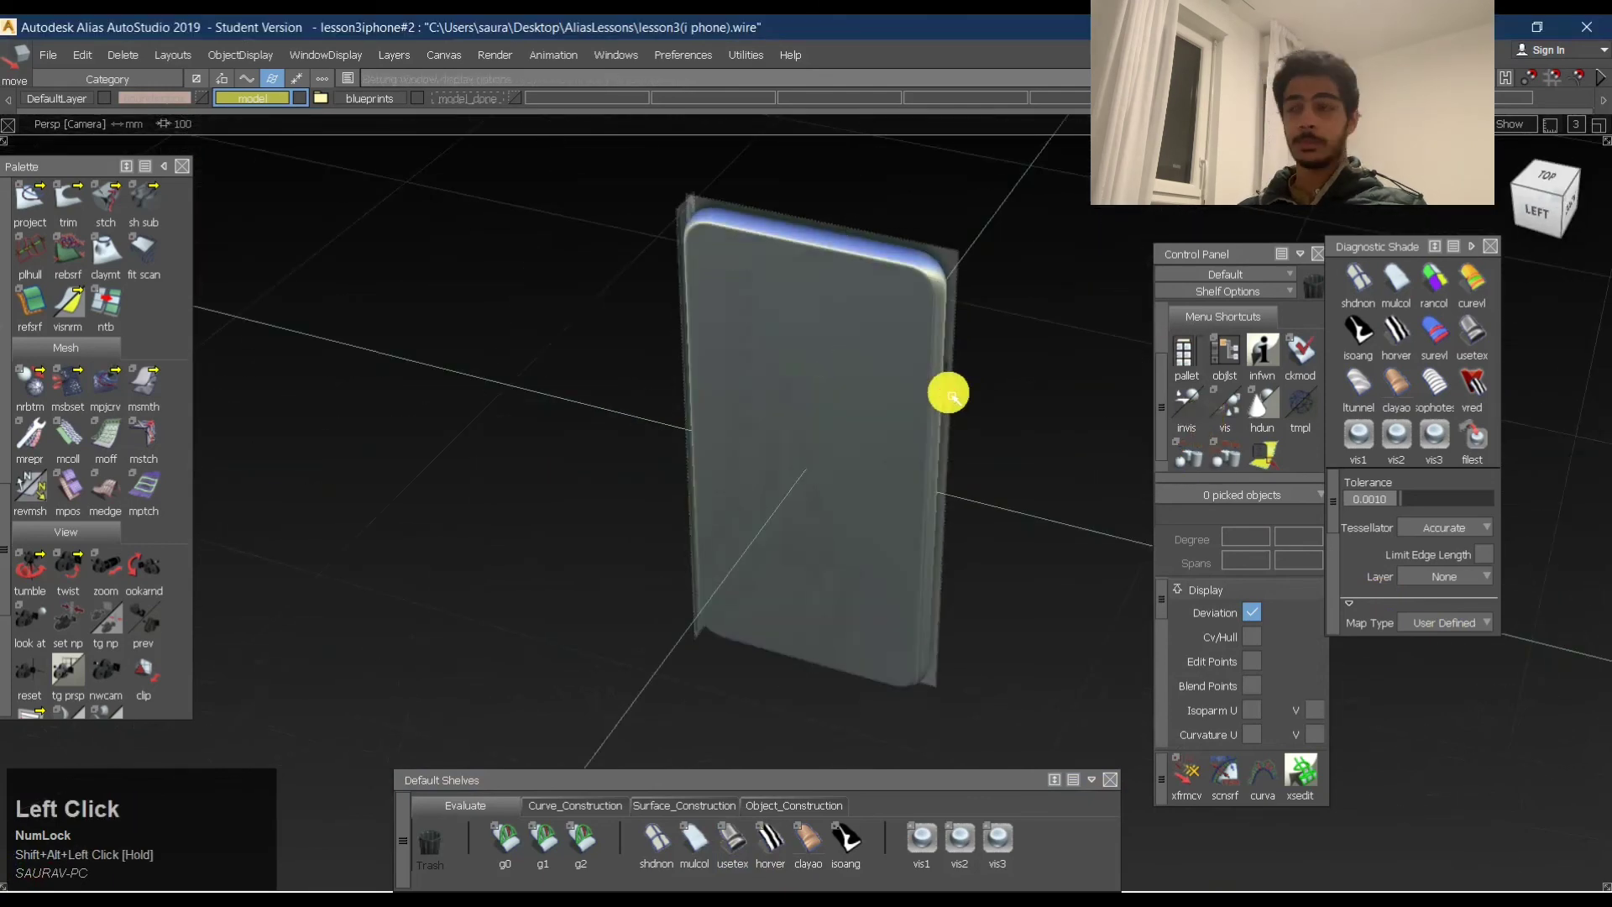
alt+shift+drag(691, 502, 932, 361)
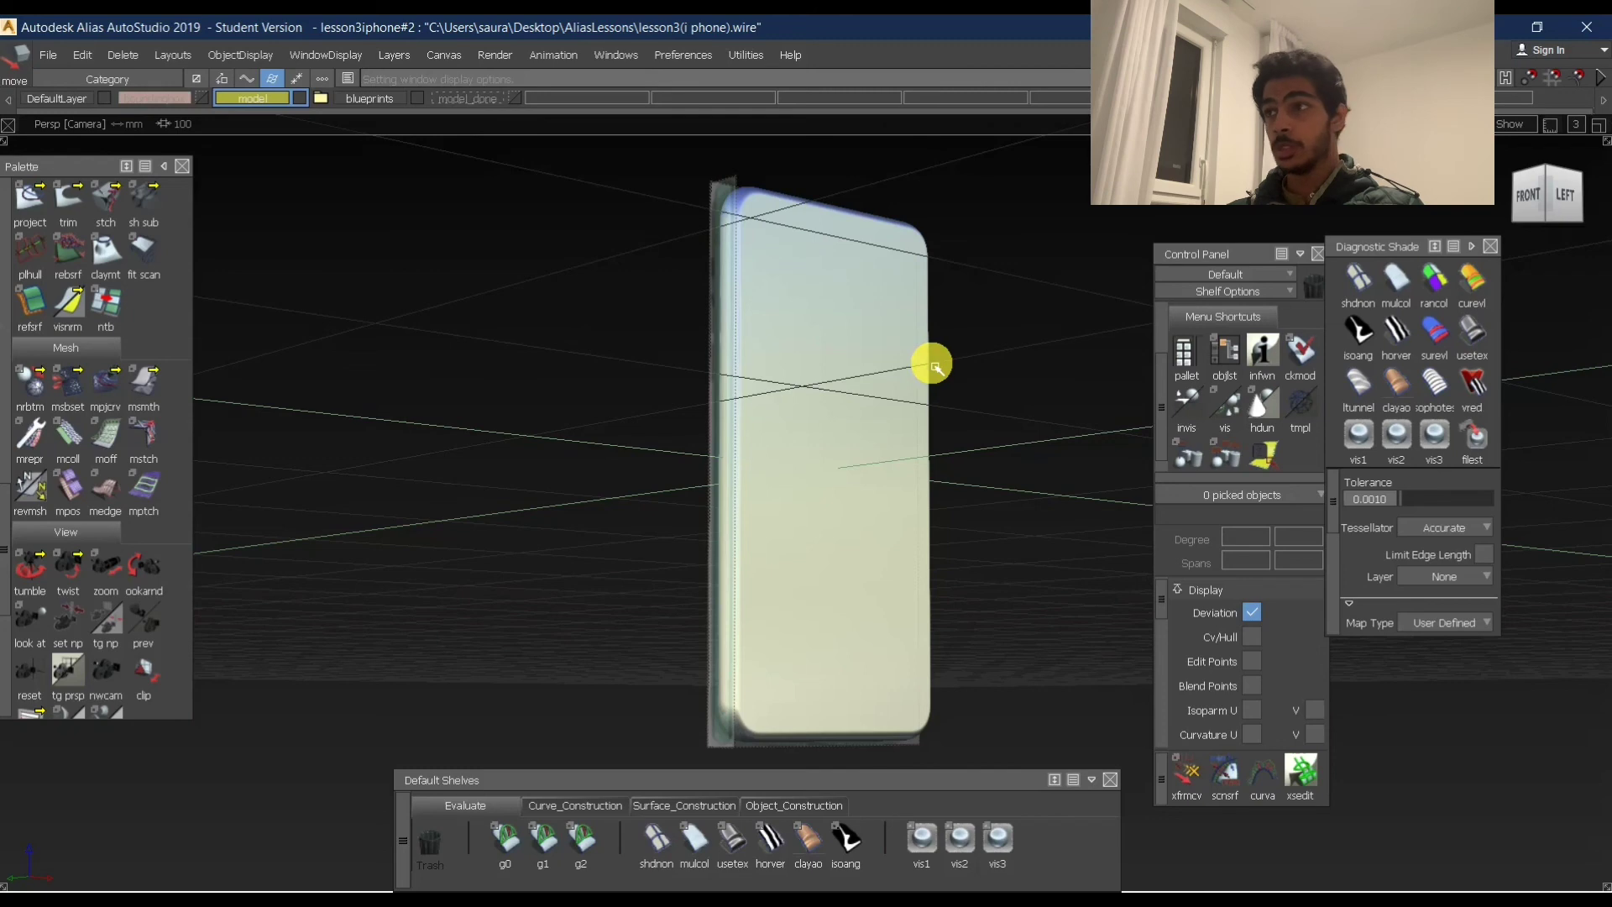
Apply black-and-white horizontal zebra shading to the body and examine the stripe flow around its upper rounded corner.
click(1397, 330)
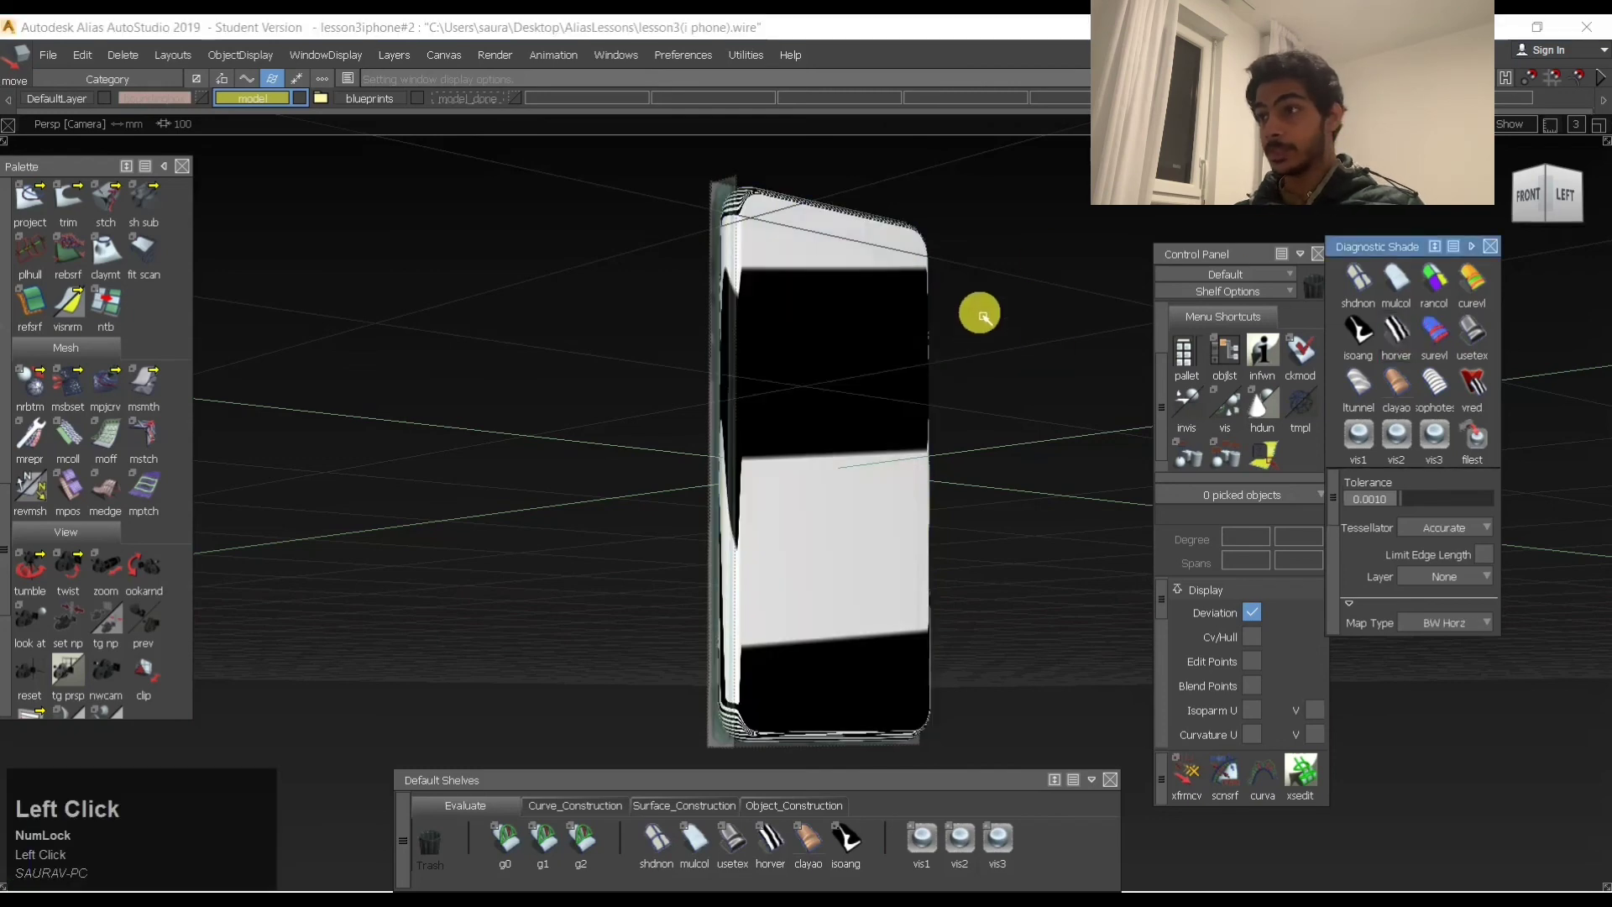
alt+shift+drag(979, 313, 734, 277)
alt+shift+right_drag(734, 277, 828, 234)
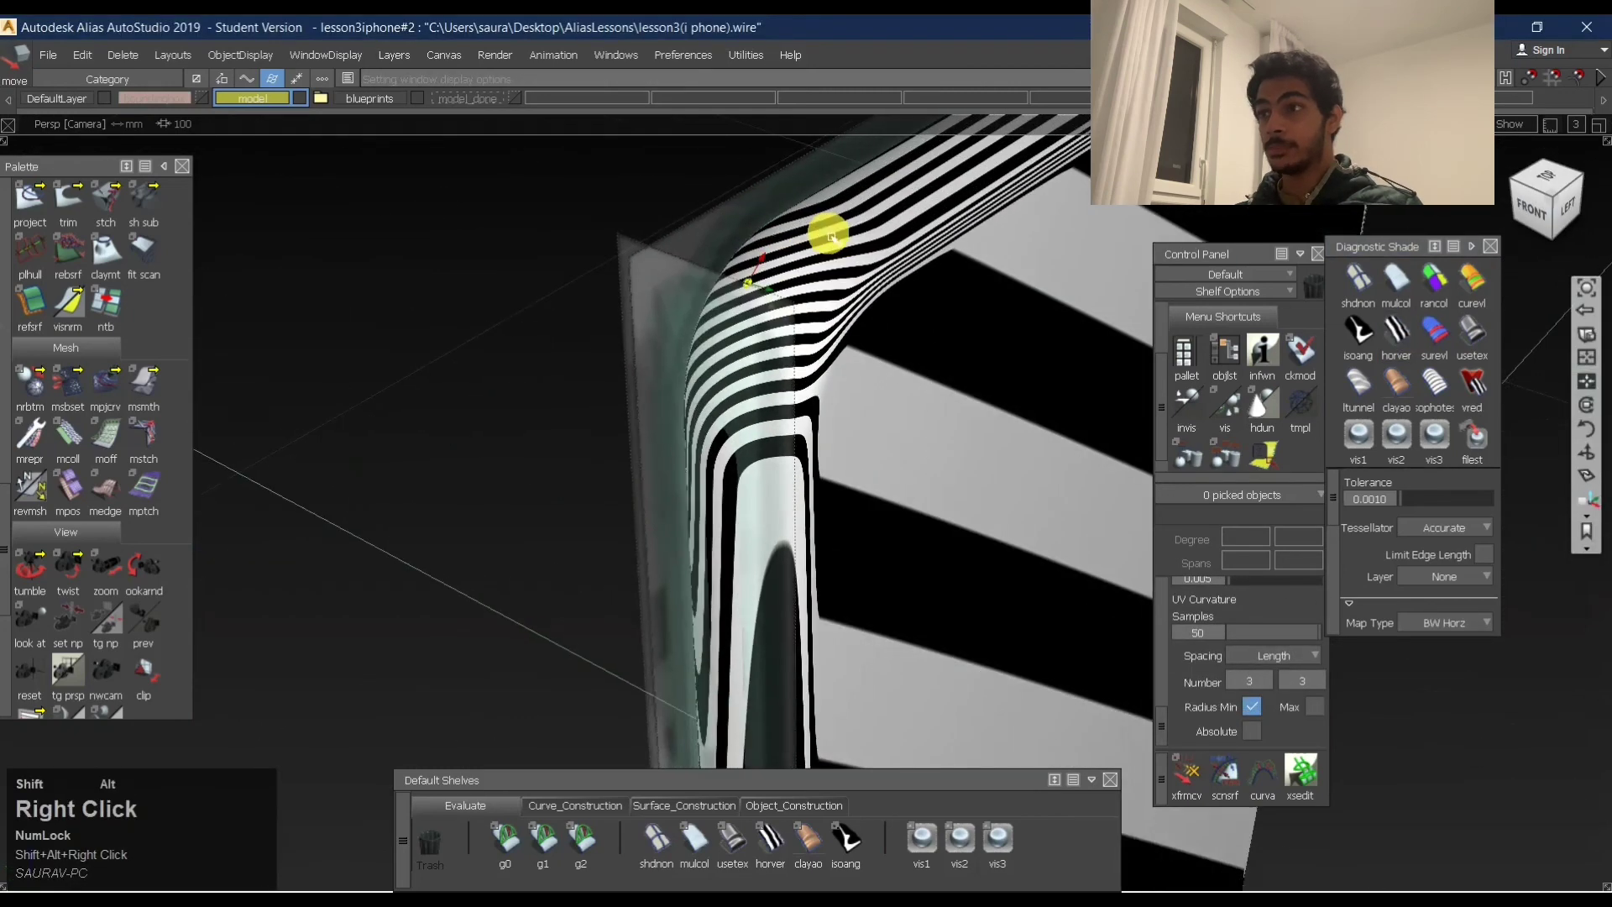
alt+shift+drag(828, 235, 831, 310)
alt+shift+middle_drag(831, 310, 806, 364)
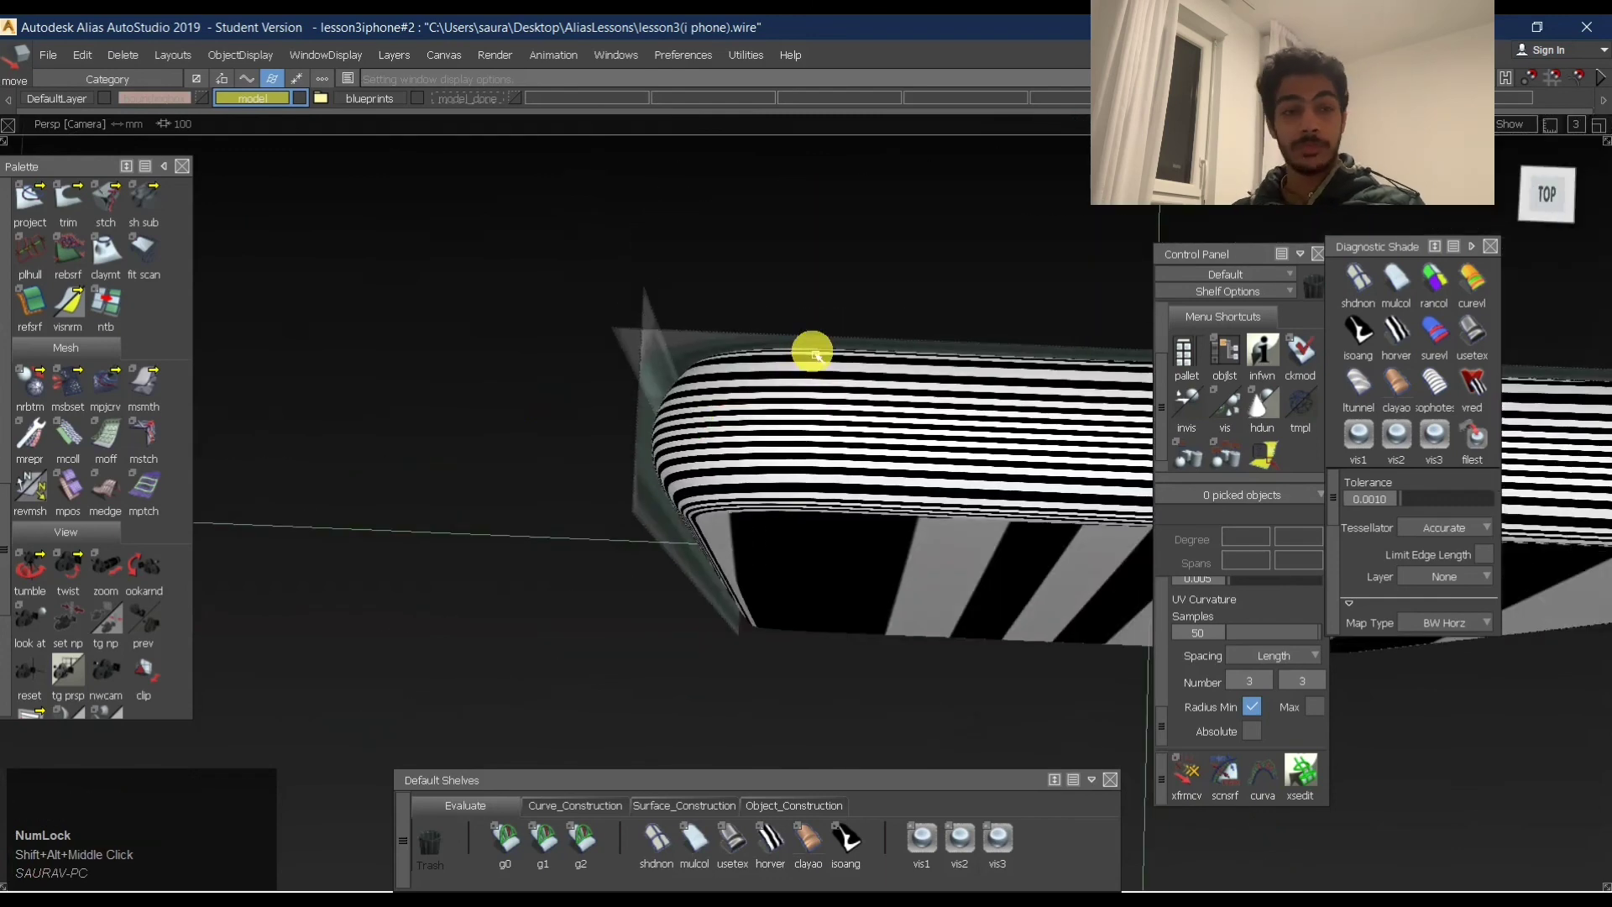
Show the surface boundary lines again and examine the zebra stripes across the upper corner's seams in perspective and the top view.
ctrl+shift+middle_drag(911, 361, 767, 458)
alt+shift+drag(767, 457, 835, 320)
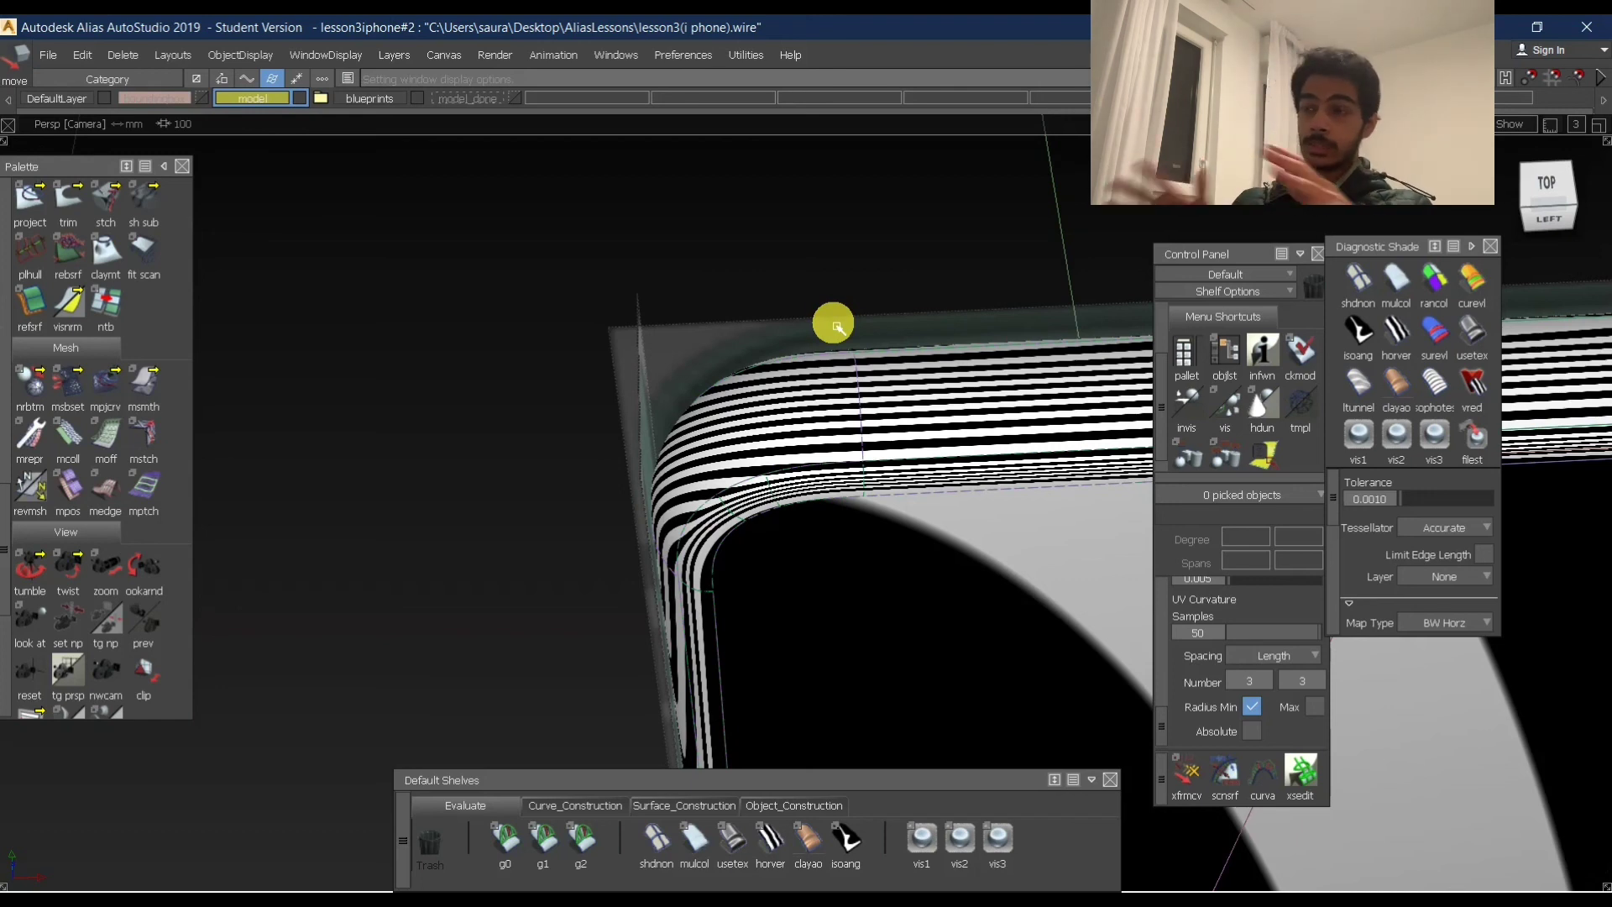
alt+shift+drag(899, 306, 749, 324)
click(1497, 225)
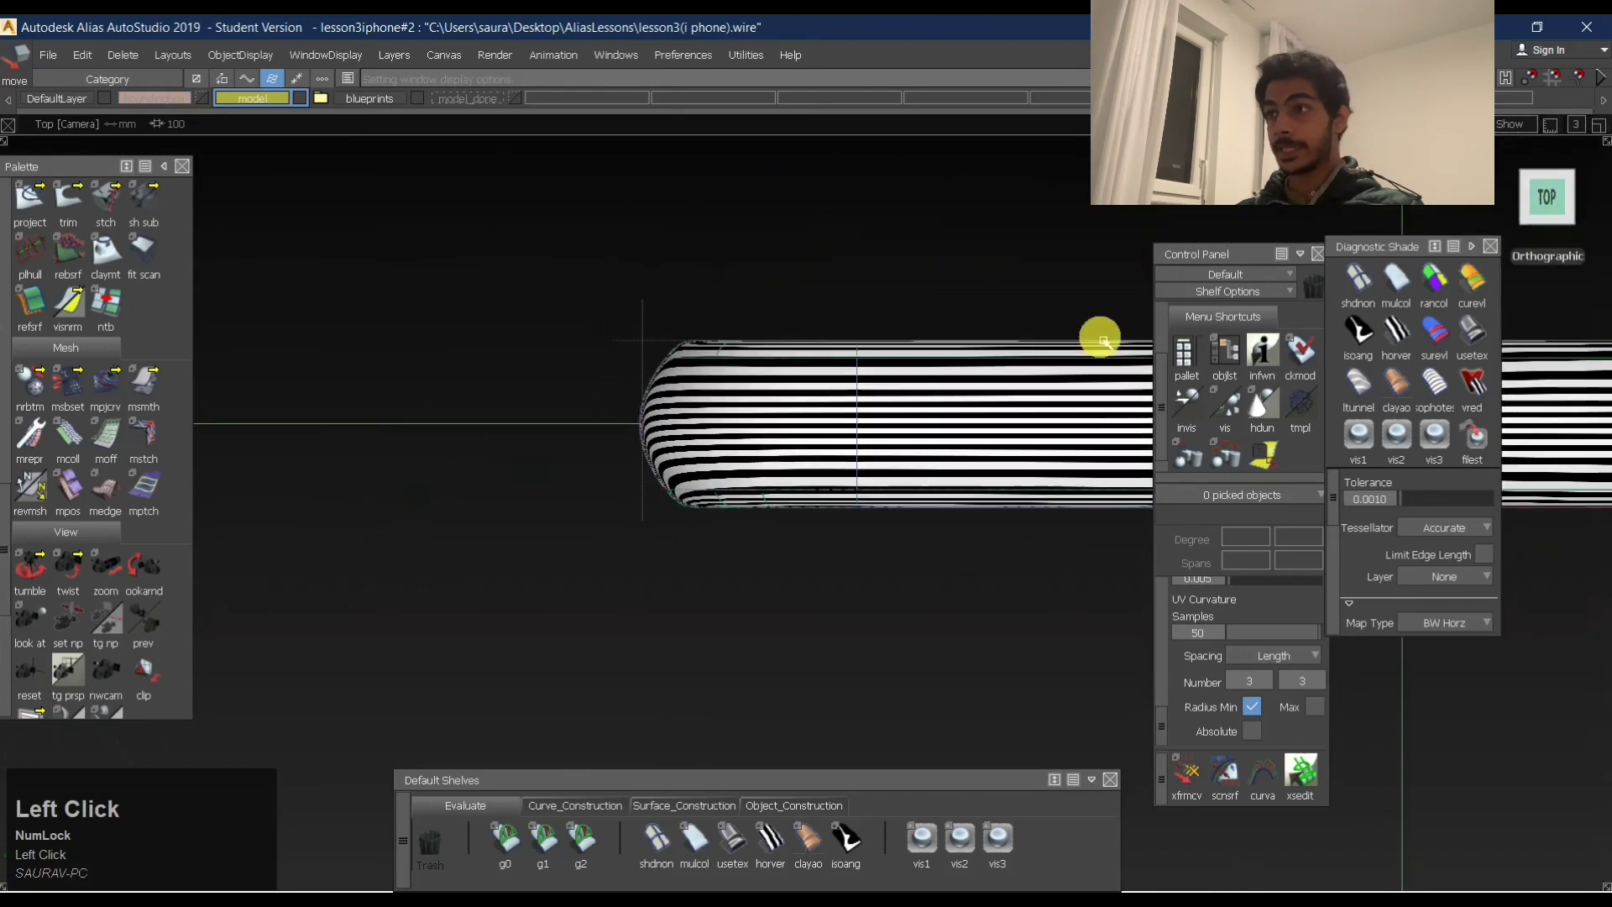